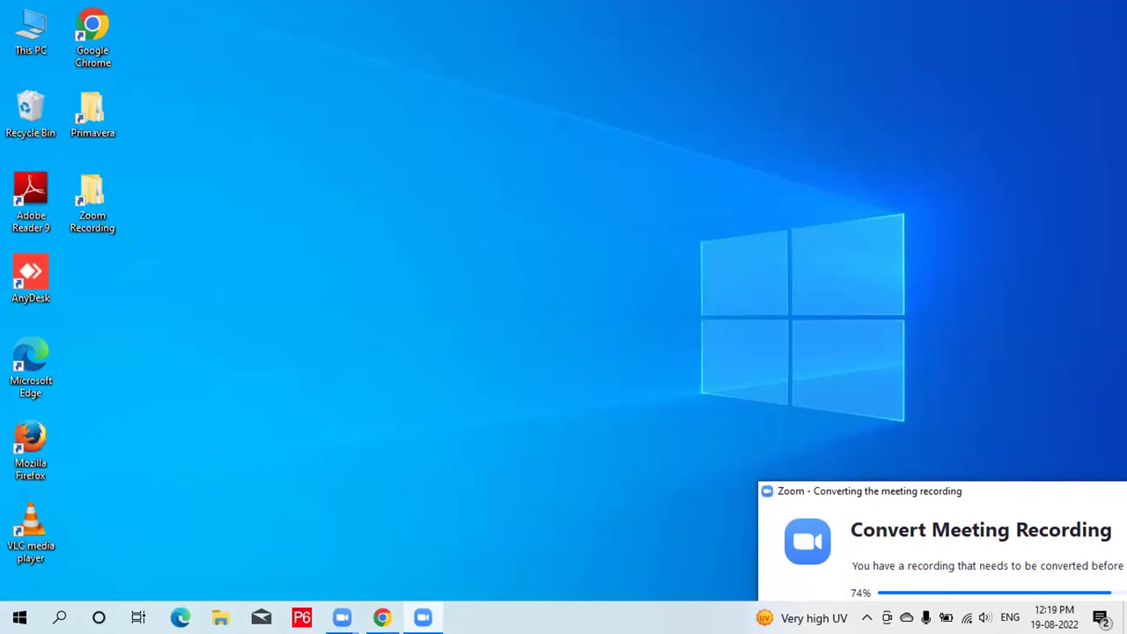
Step: Stop Zoom's meeting-recording conversion at 75% and close its confirmation window
left_click(429, 612)
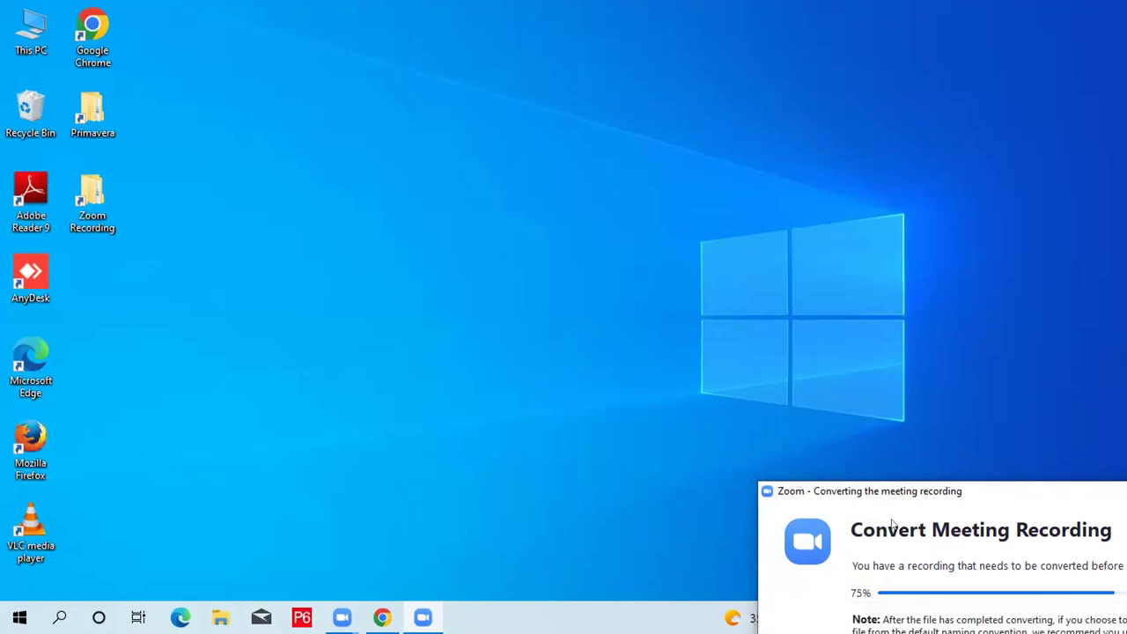
left_click_drag(755, 495, 245, 150)
left_click(629, 379)
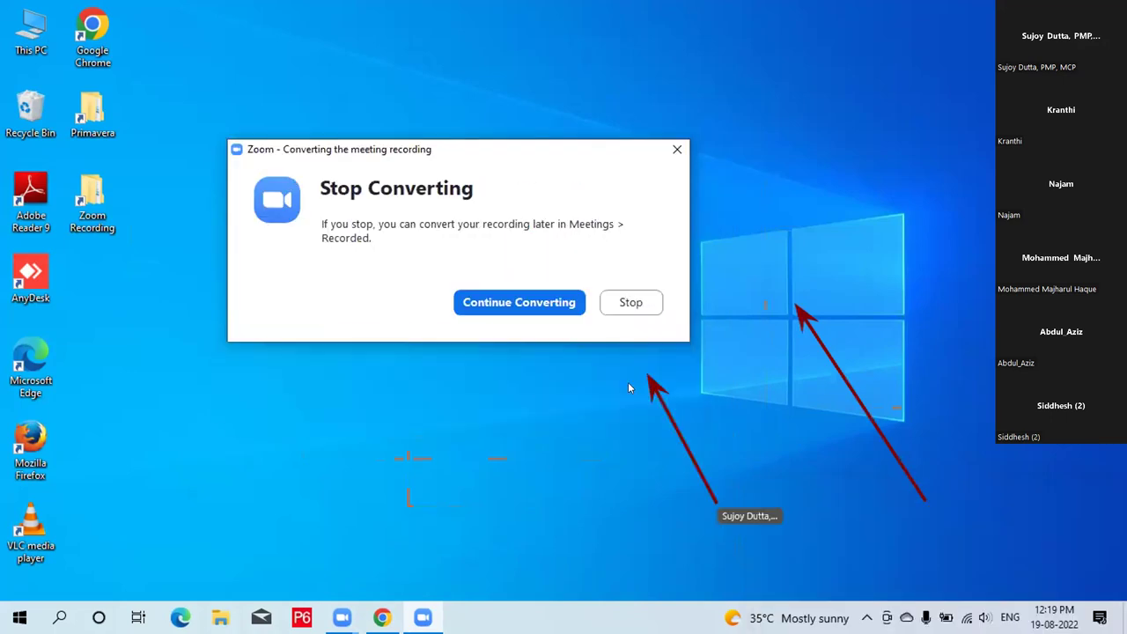
left_click(676, 146)
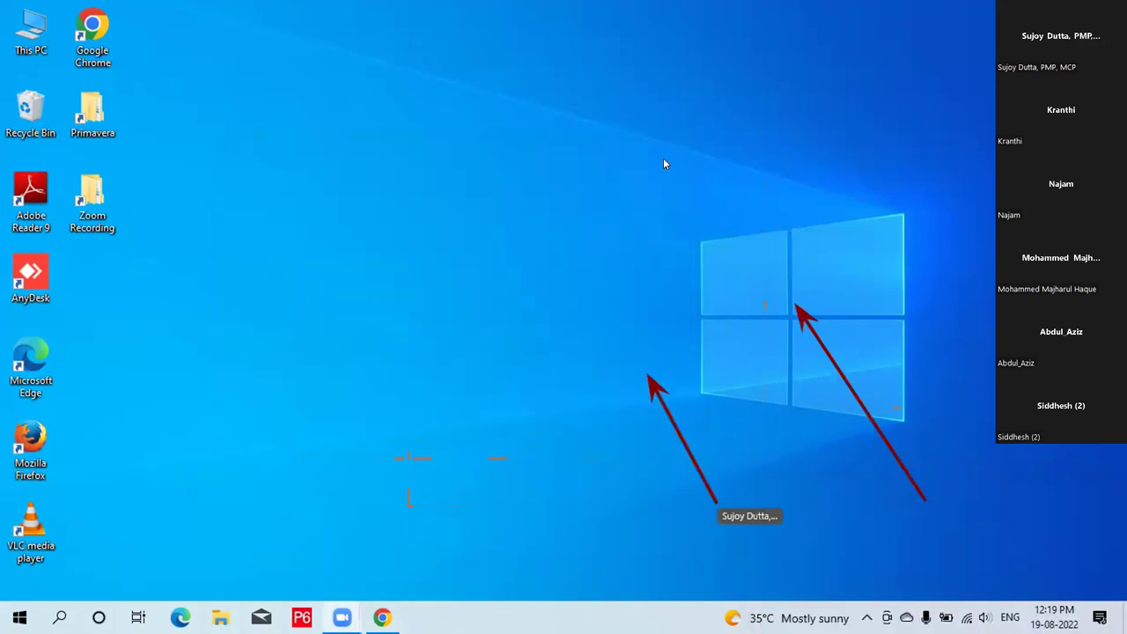
mouse_move(342, 616)
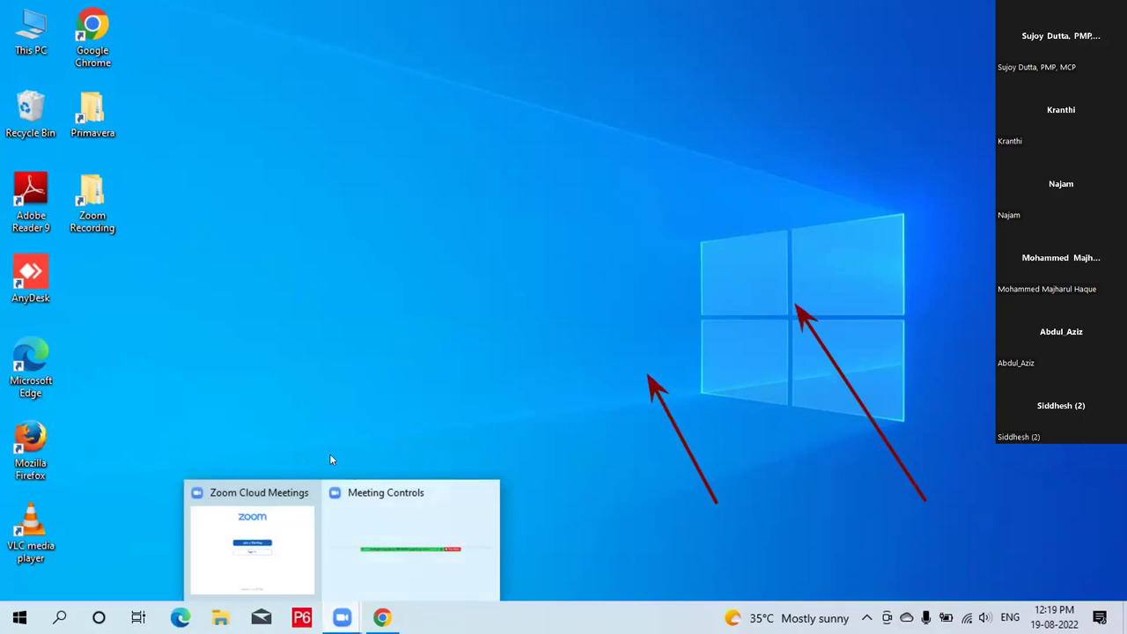
mouse_move(302, 618)
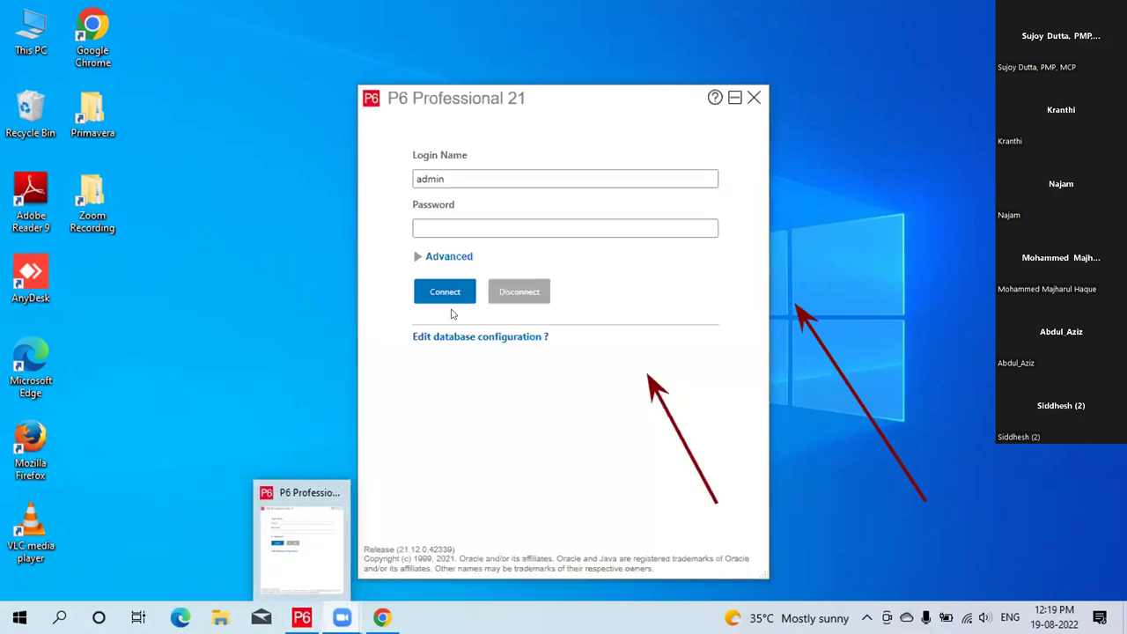
Step: Log in to P6 Professional 21 as admin with the account password and dismiss the industry warning
left_click(421, 223)
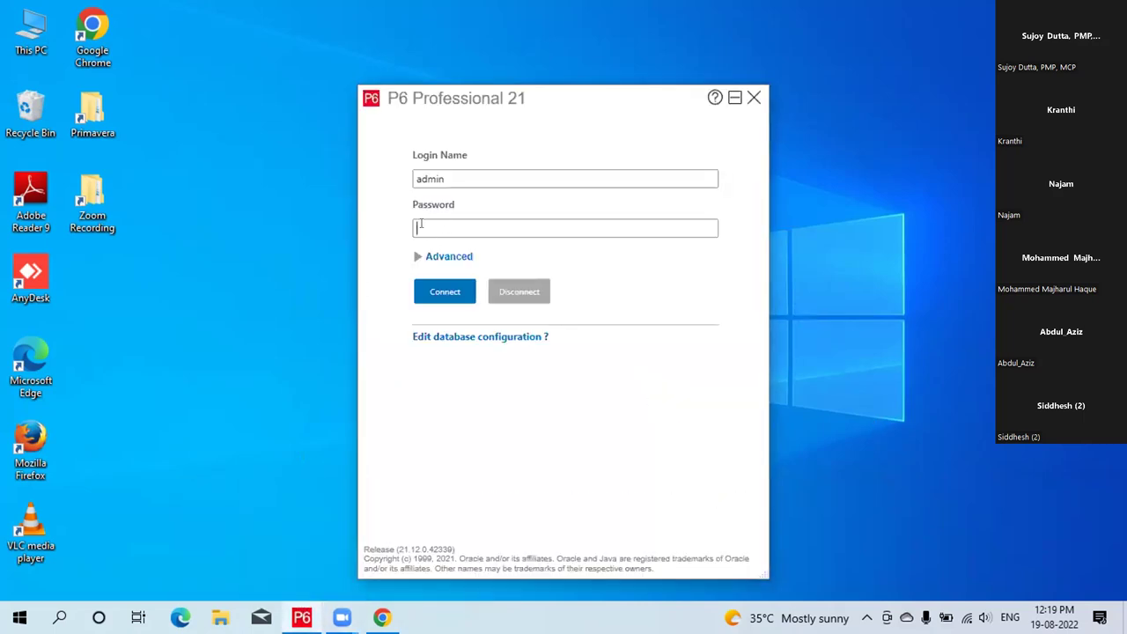
type("*****")
left_click(429, 295)
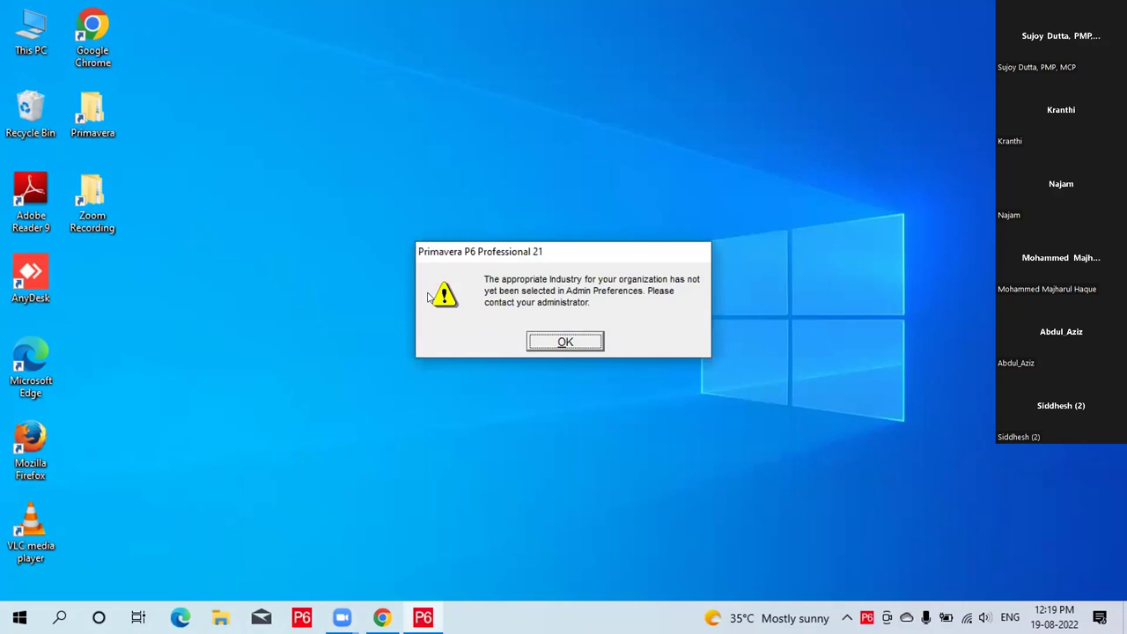
left_click(564, 343)
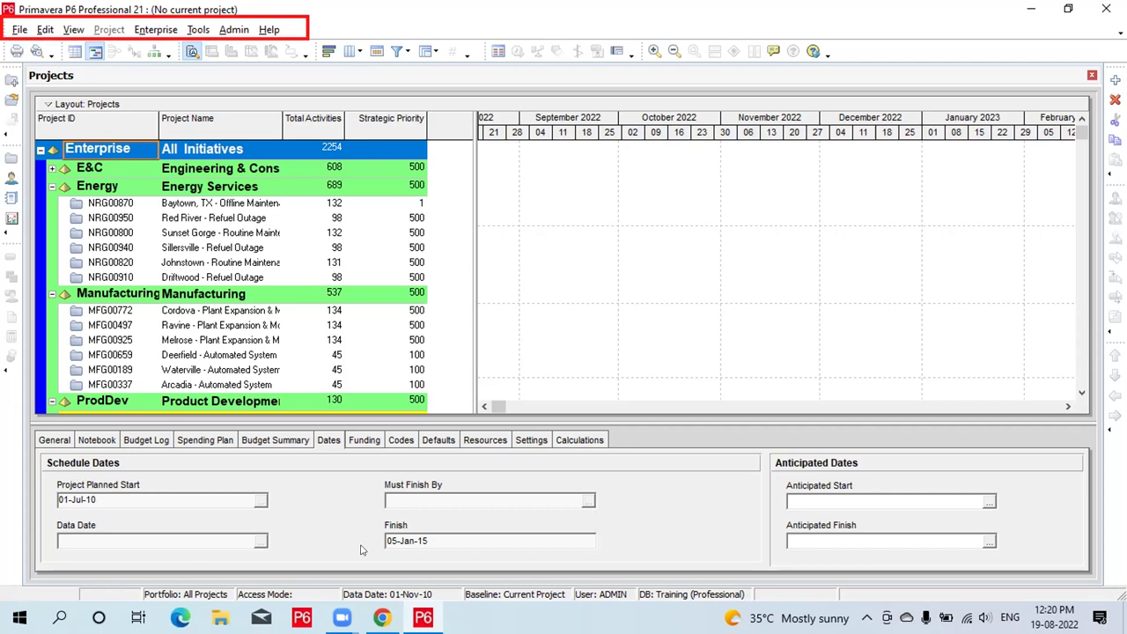
Step: Let the Projects window load the enterprise project list, then bring up the File menu
mouse_move(381, 618)
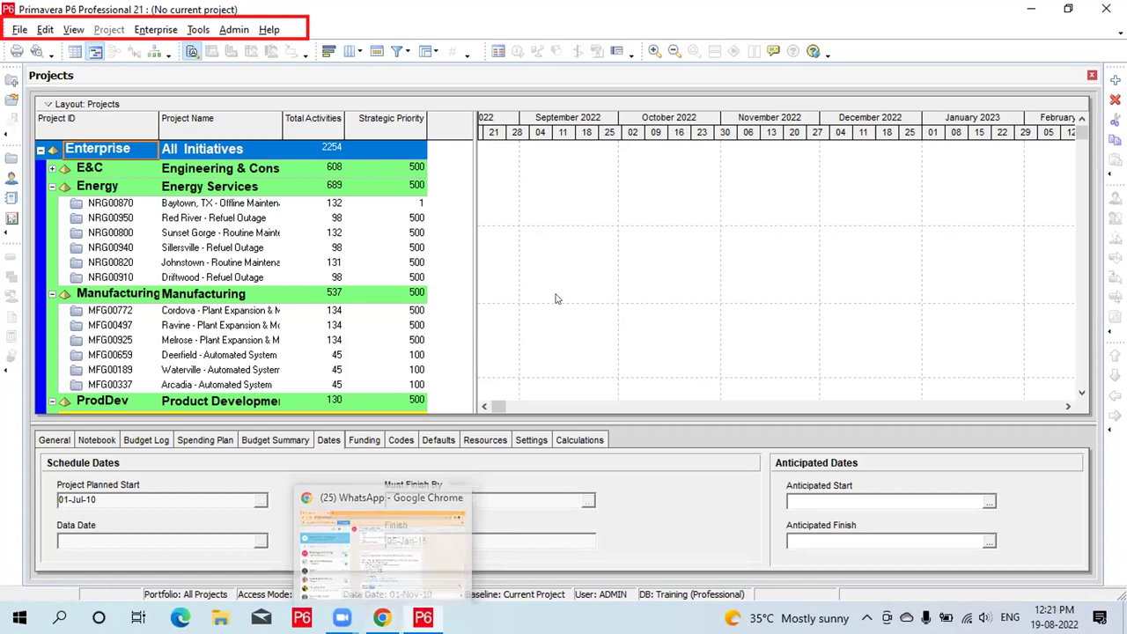
left_click(19, 30)
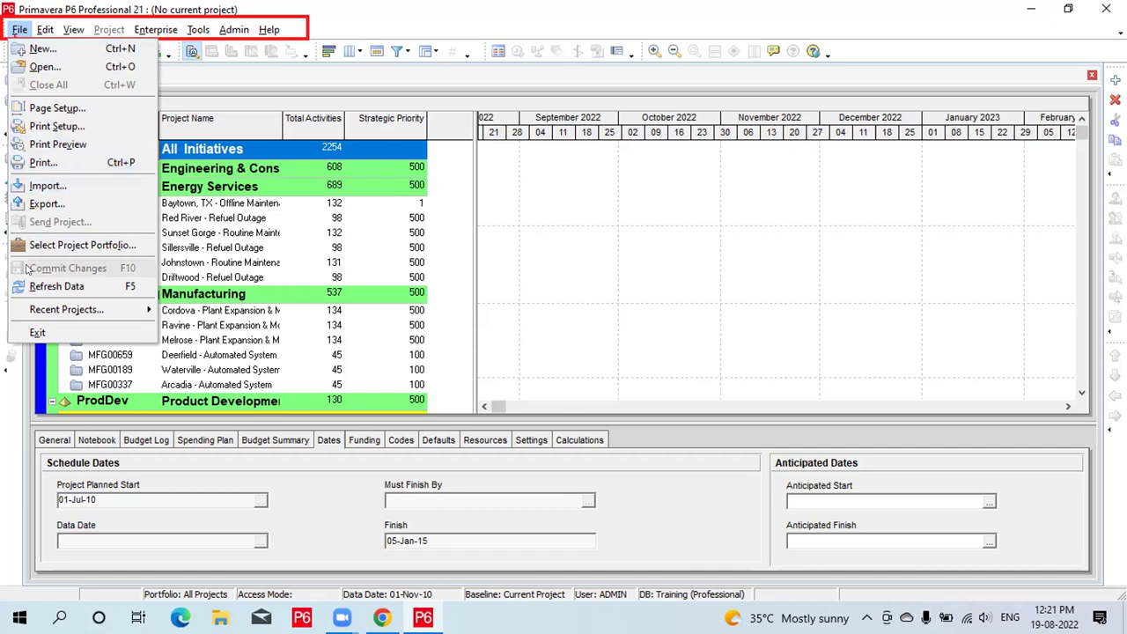
Step: Browse the Edit and File menus, then select project NRG00940 to show its dates and Gantt bars
left_click(45, 30)
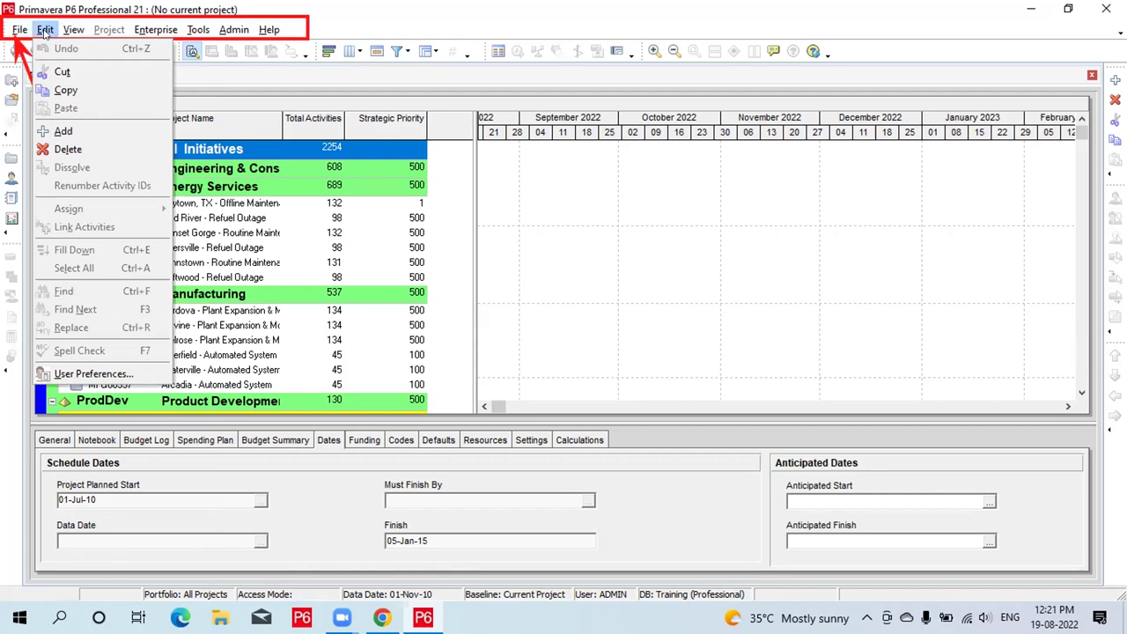
mouse_move(72, 32)
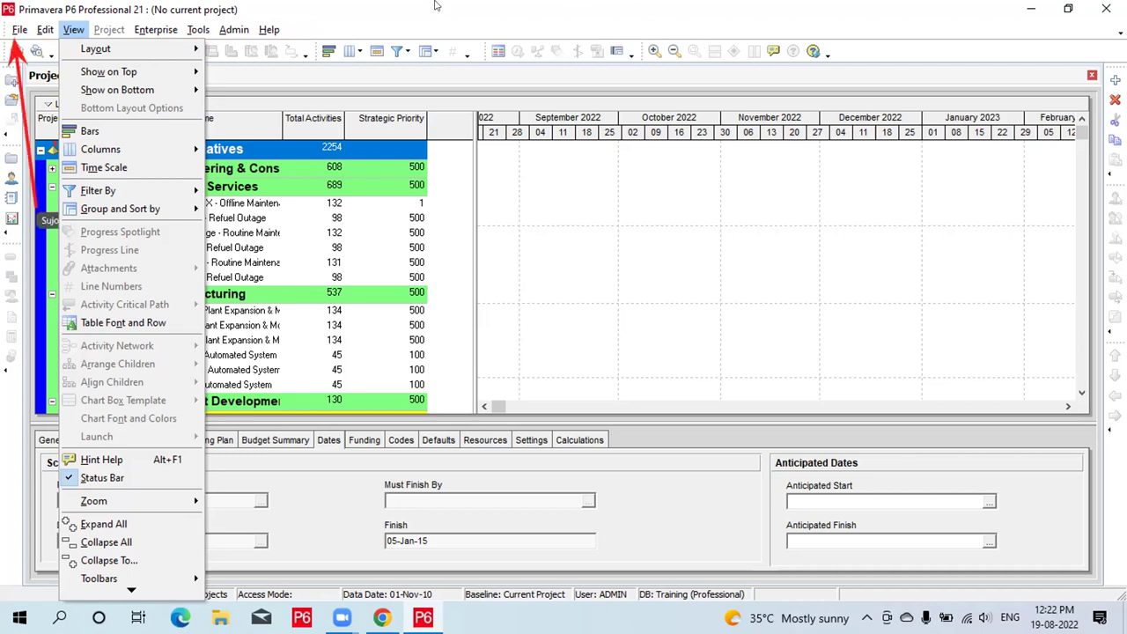
left_click(20, 30)
left_click(19, 30)
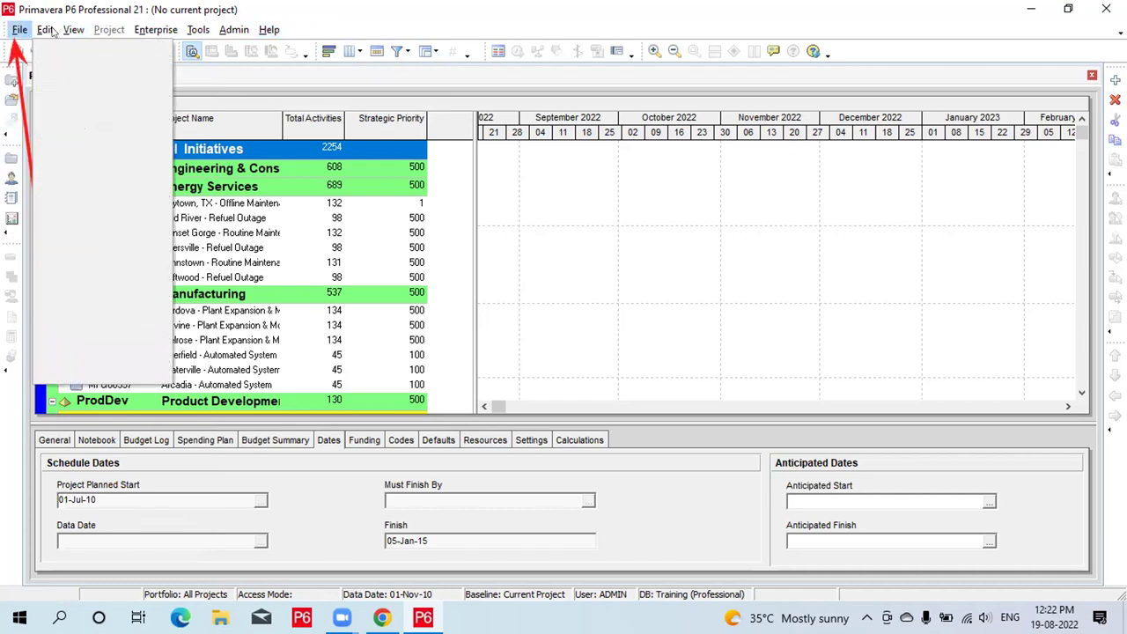
left_click(51, 31)
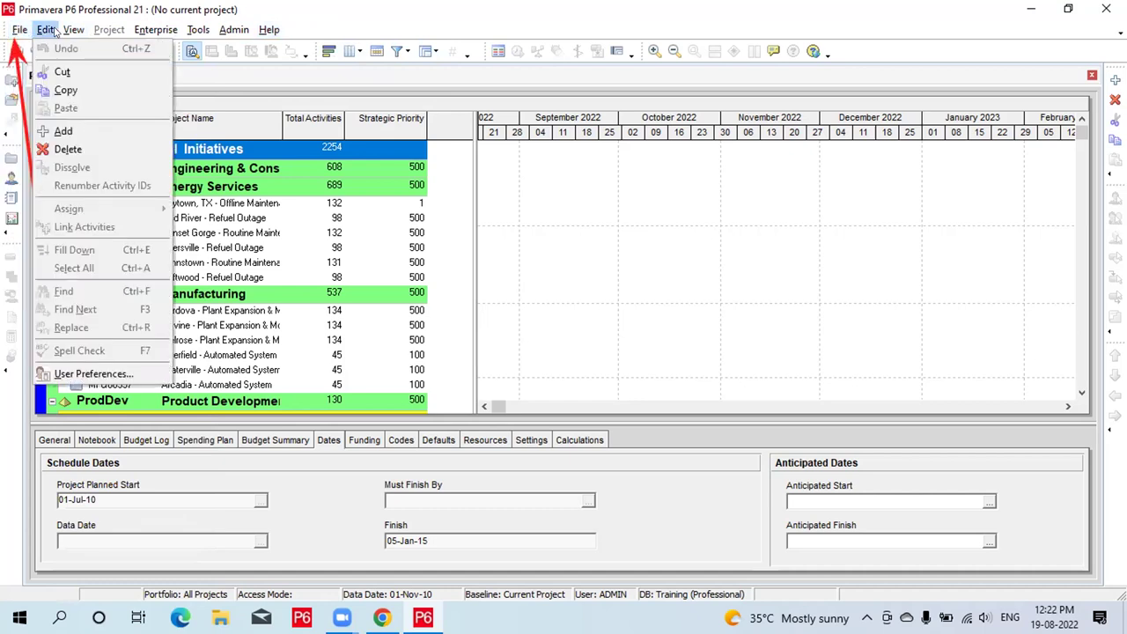
left_click(547, 254)
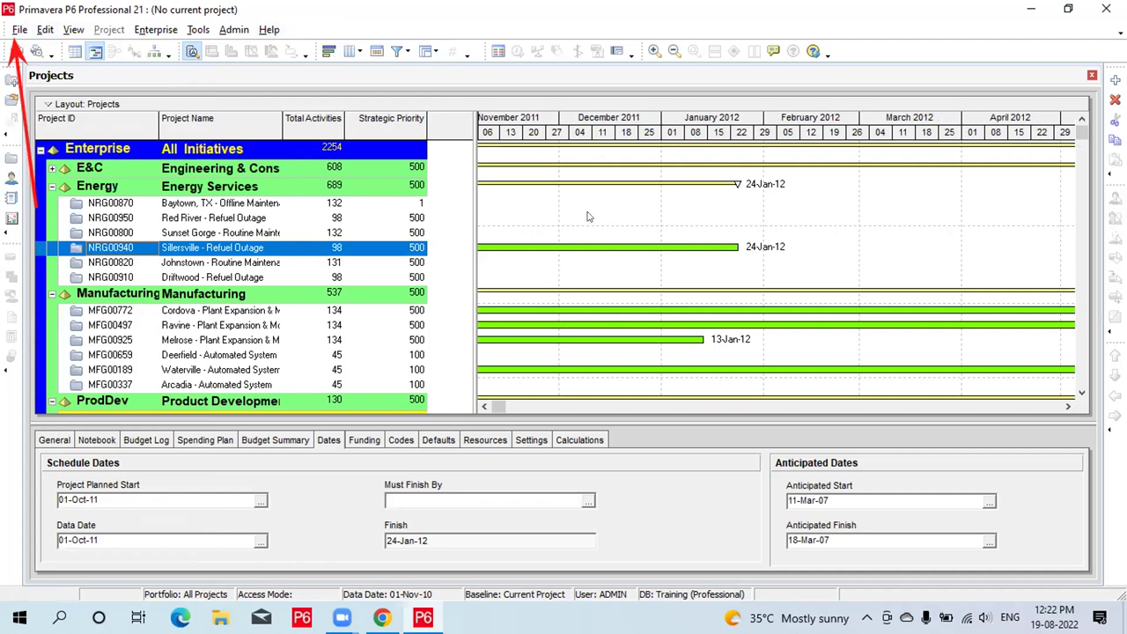
Step: Tour the File, Edit, Enterprise and Tools menus by keyboard, then select project NRG00870 to view its dates
key("alt+f")
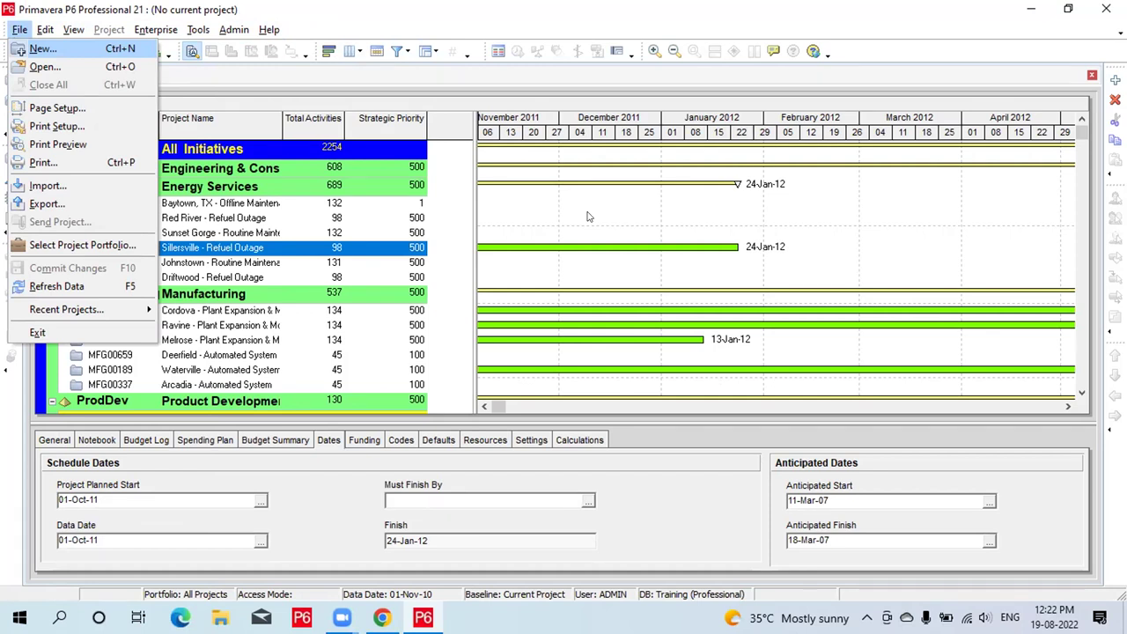
key("Escape")
key("alt+e")
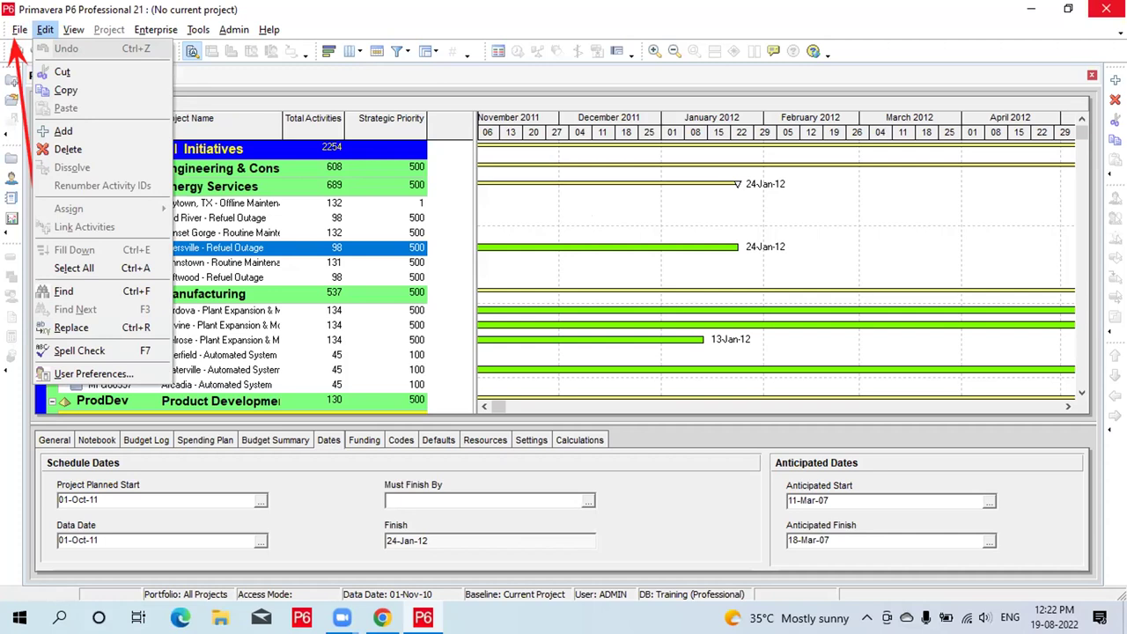
key("Escape")
key("alt+n")
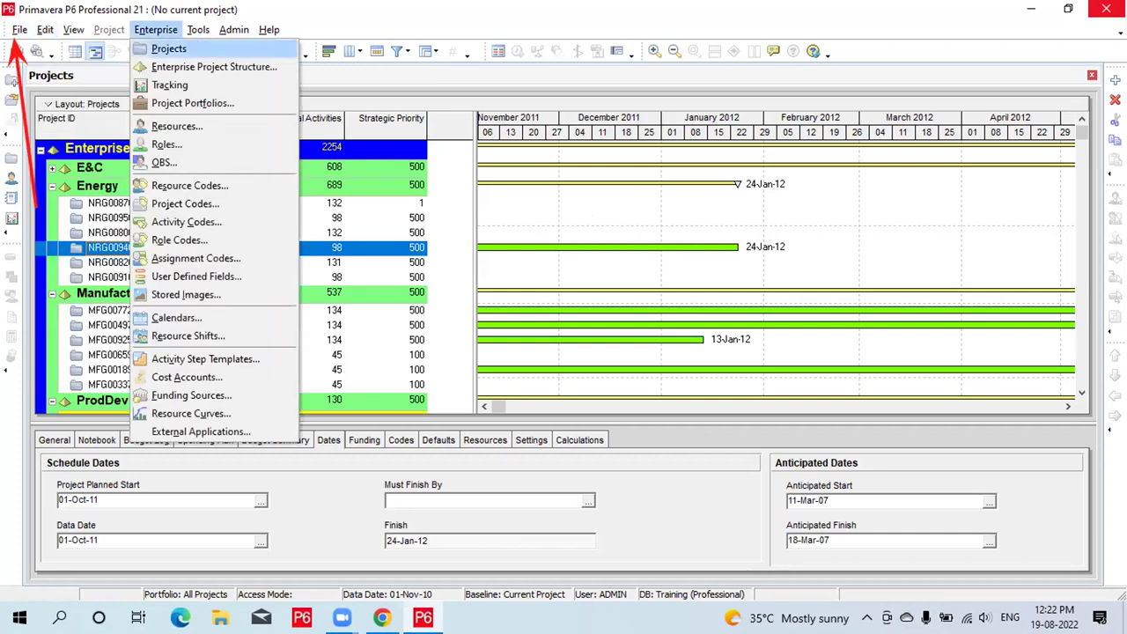
key("Right")
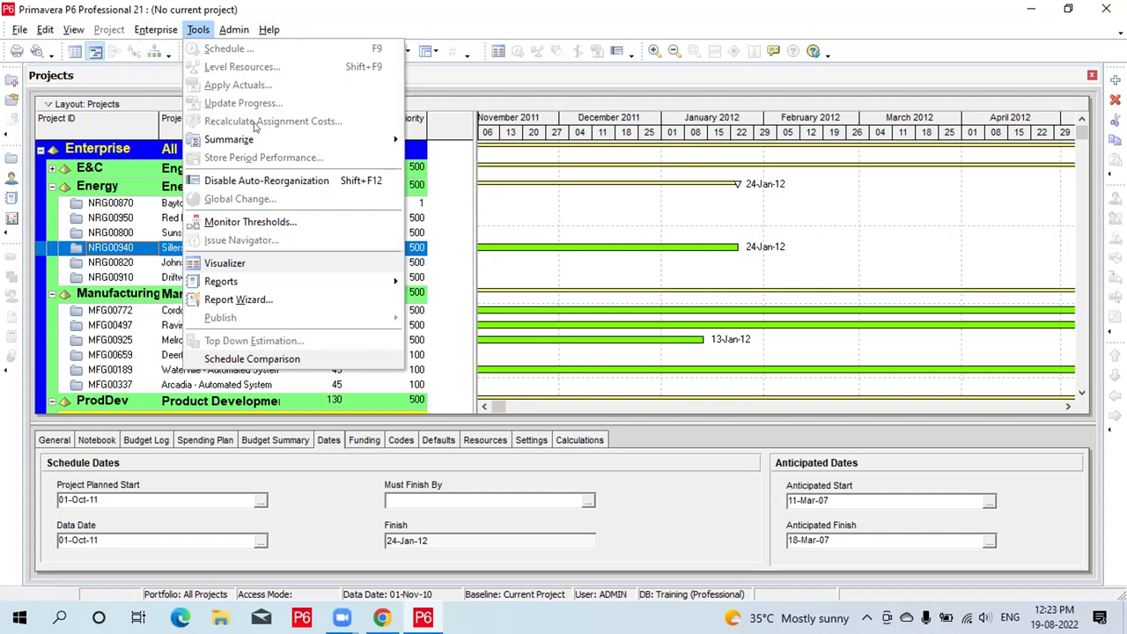
left_click(613, 206)
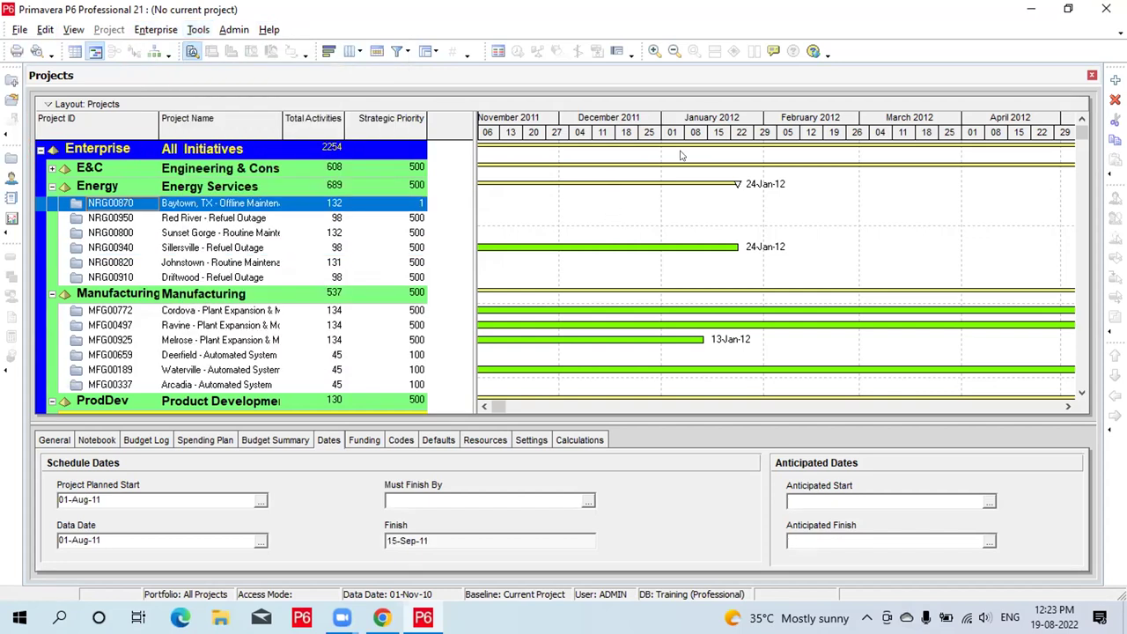
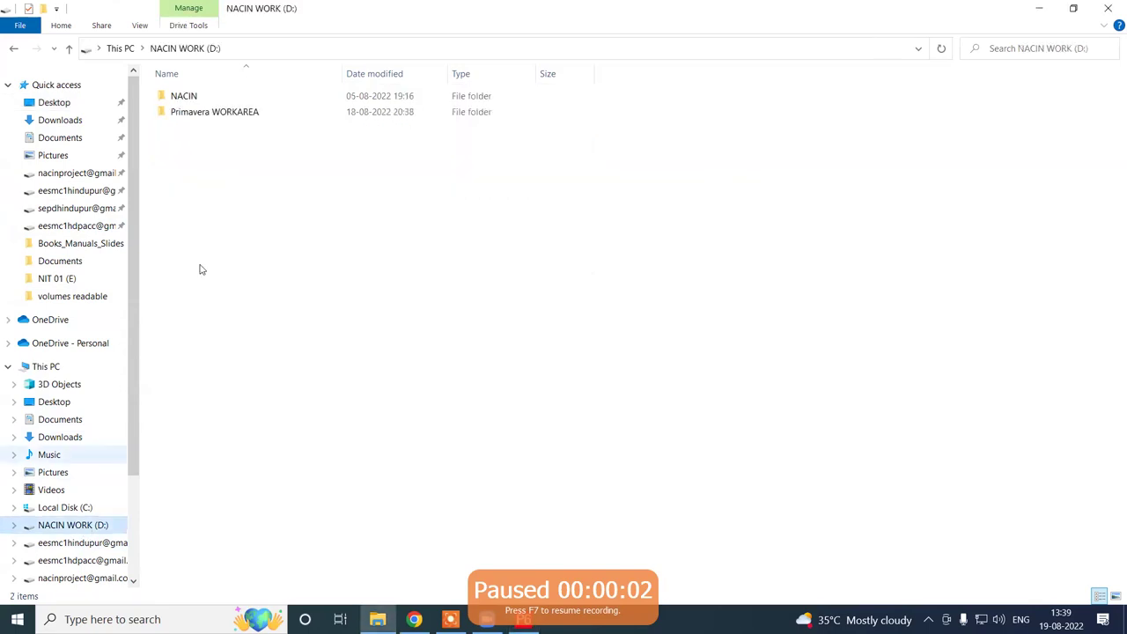
Step: Rename the 'Primavera WORKAREA' folder on NACIN WORK (D:) to 'WORKAREA'
left_click(202, 115)
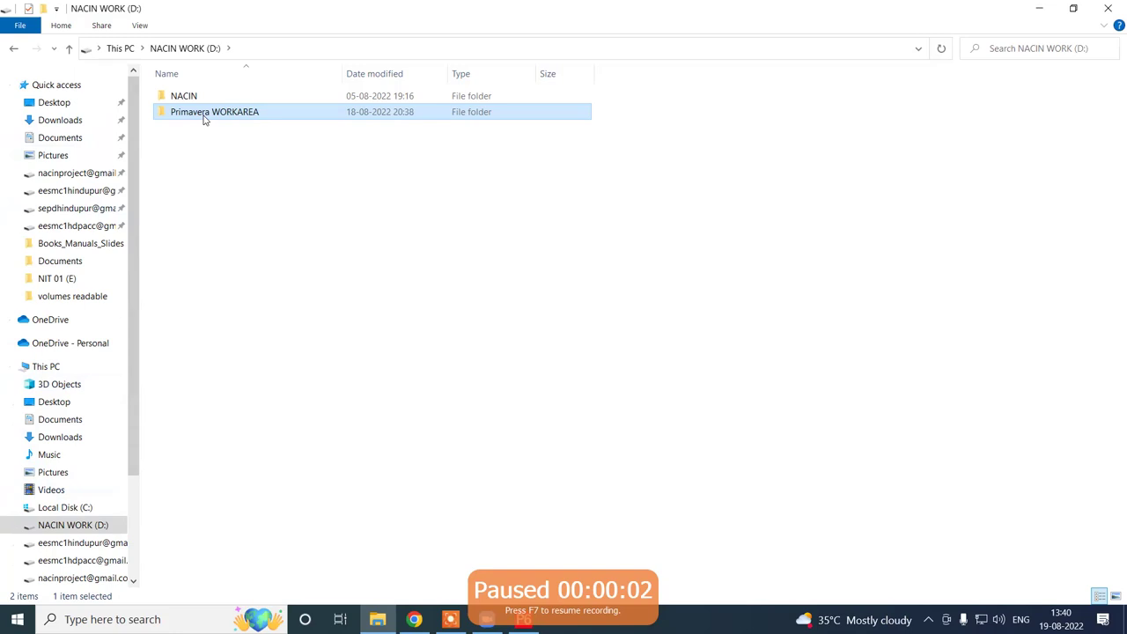
left_click(64, 102)
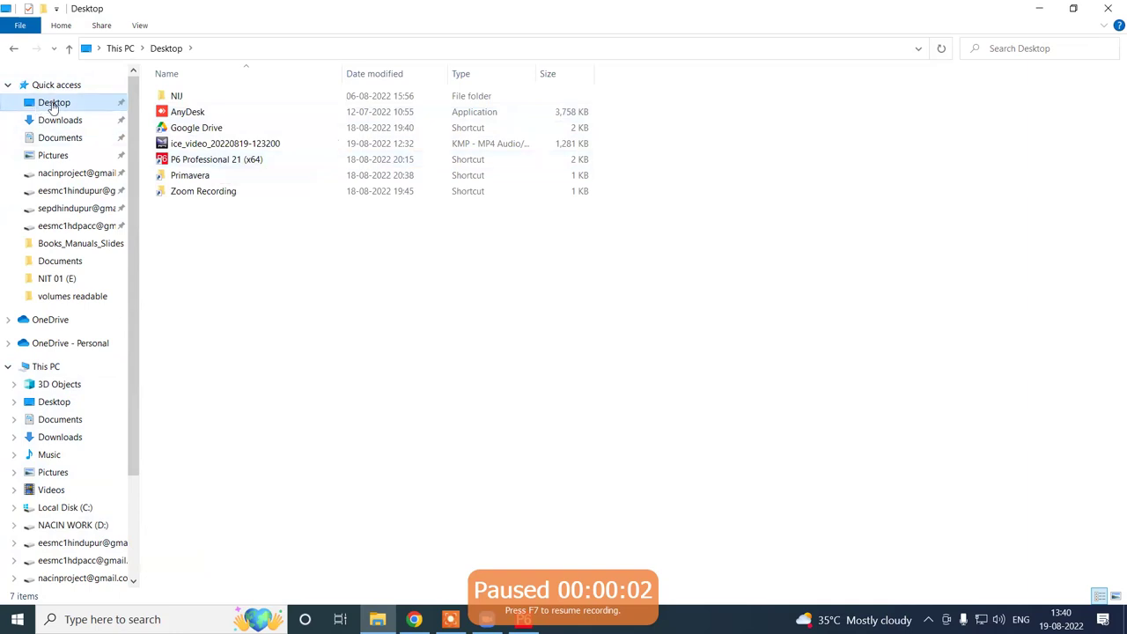
left_click(72, 524)
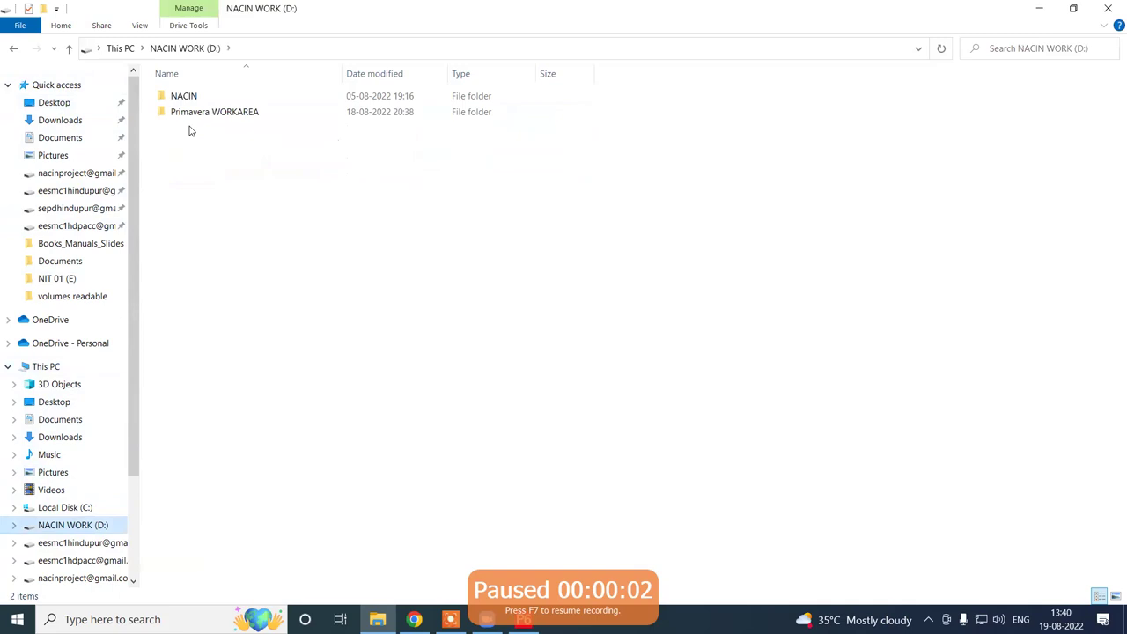
left_click(202, 112)
left_click(202, 112)
left_click_drag(214, 112, 145, 110)
key("BackSpace")
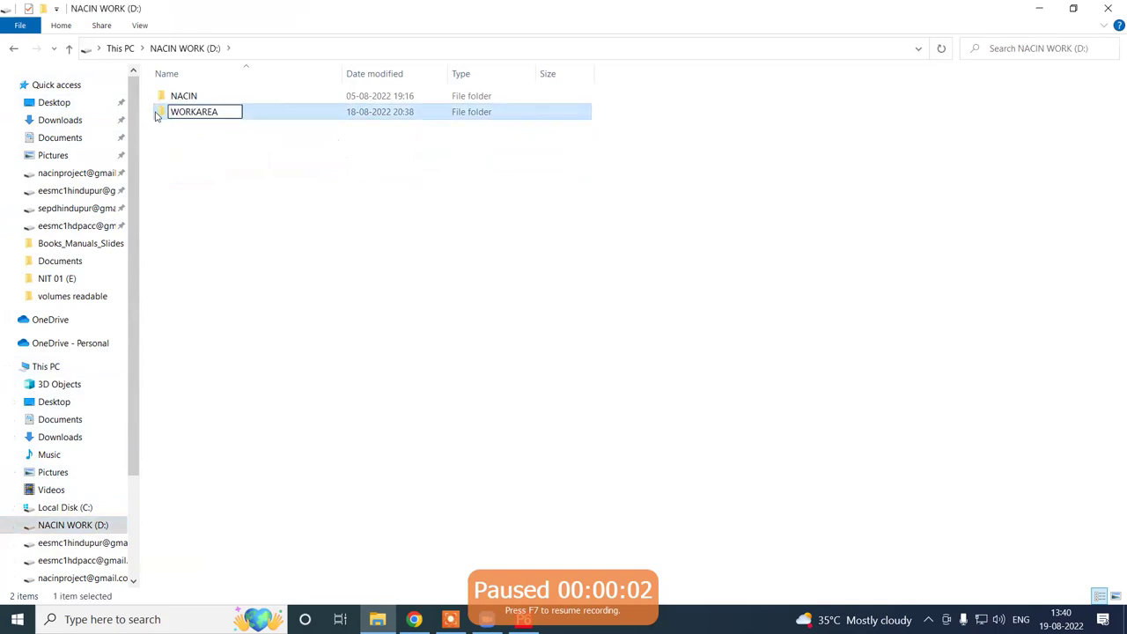
key("Return")
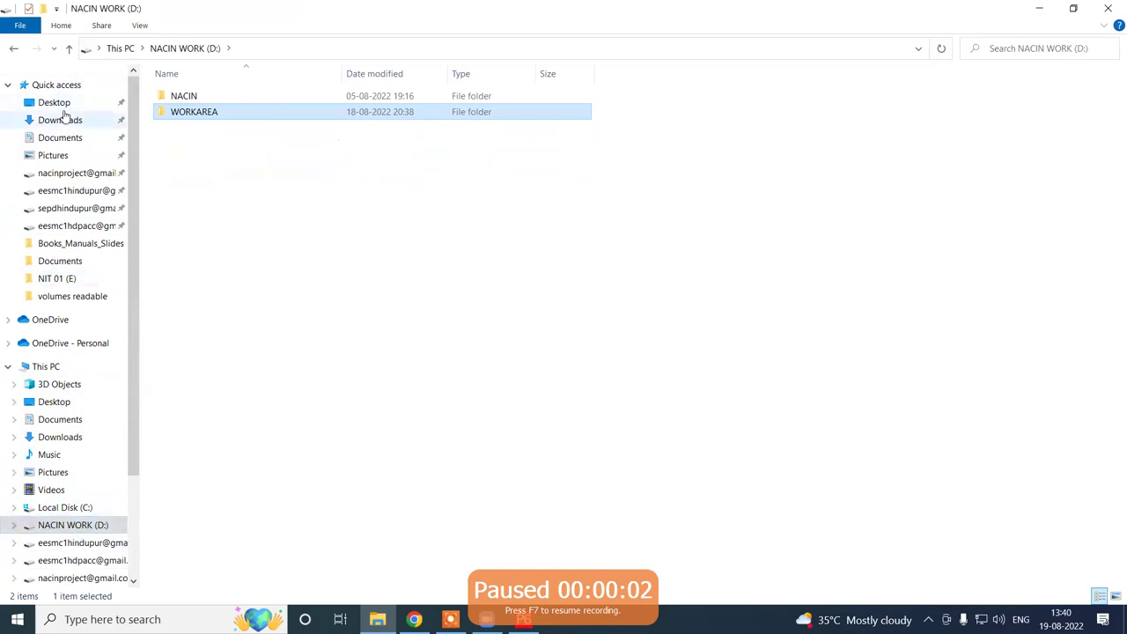
left_click(58, 102)
Step: Launch P6 Professional 21, connect with the login name, and dismiss the industry warning
left_click(212, 160)
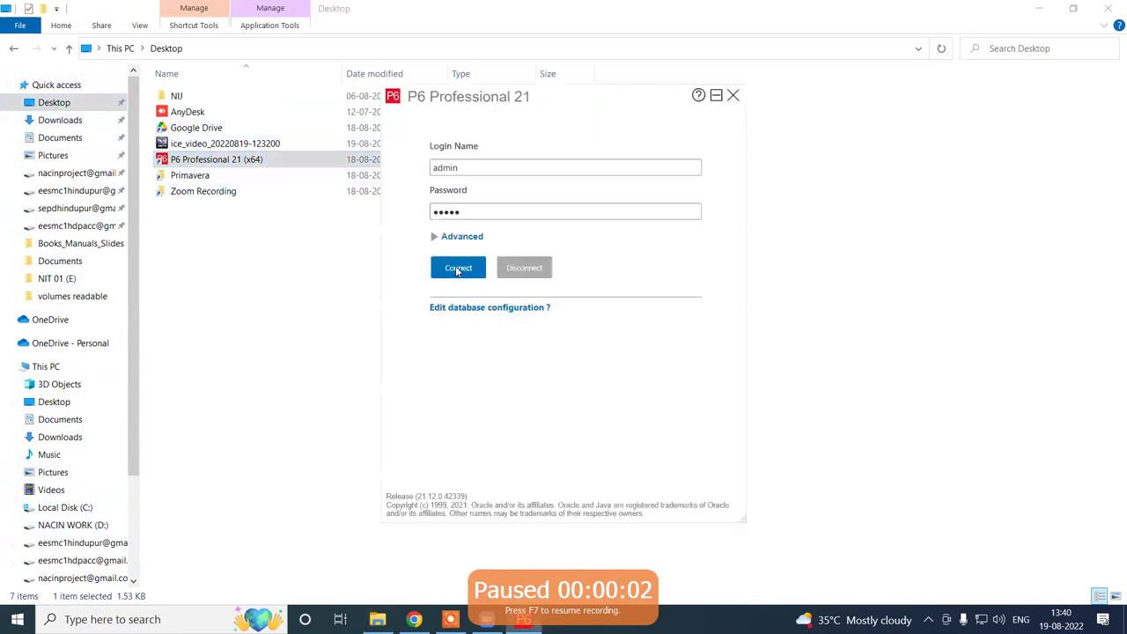
type("admin")
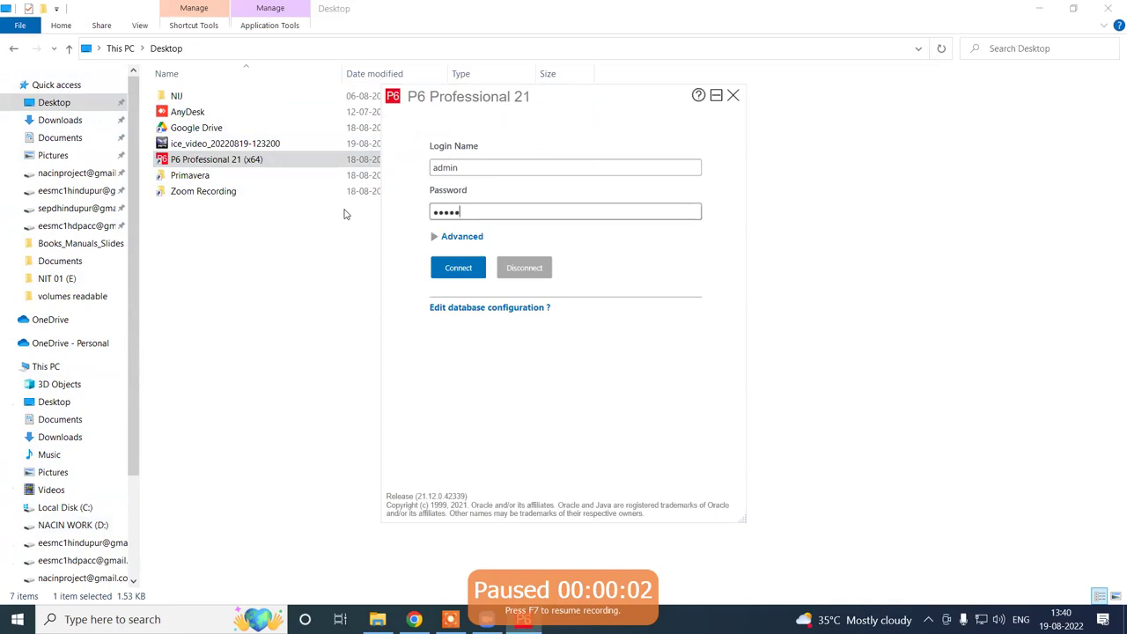
left_click(449, 267)
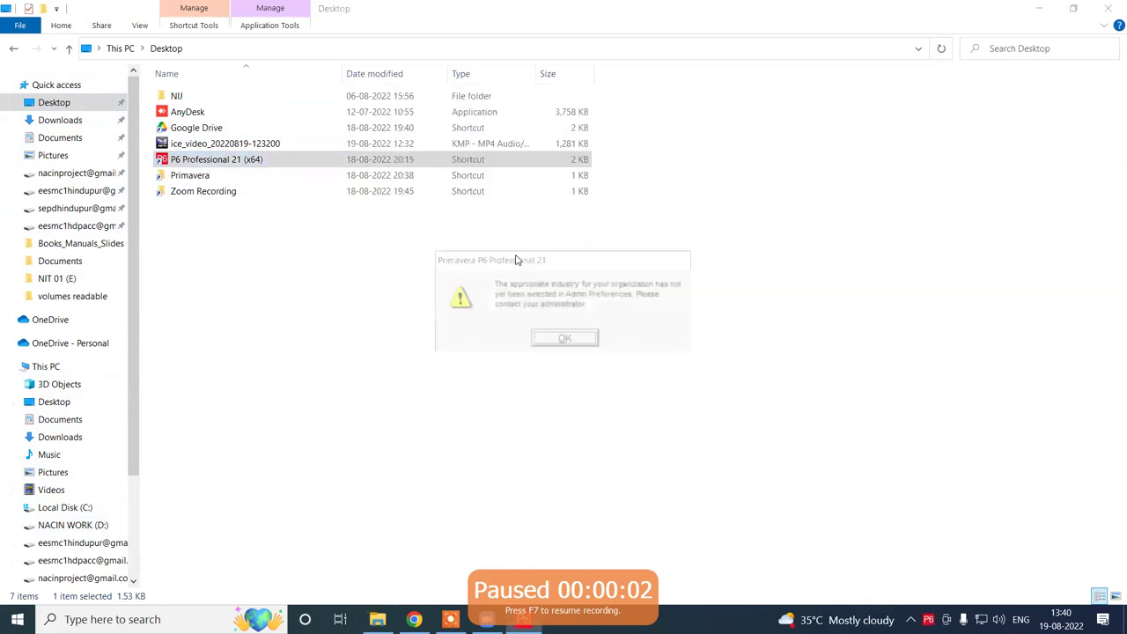
left_click(566, 340)
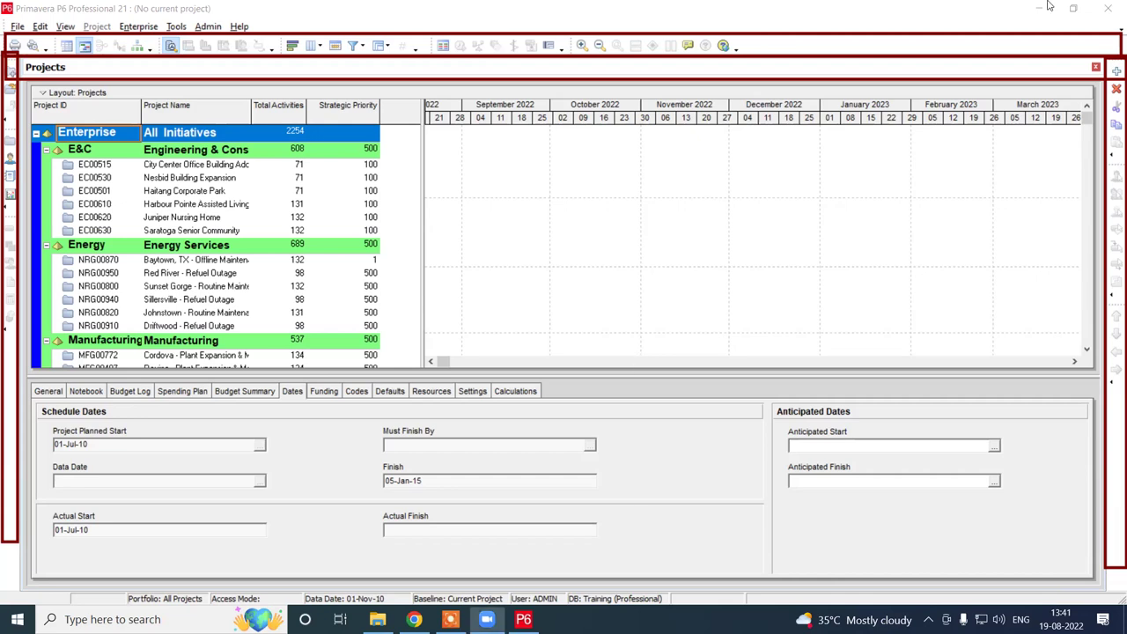
Step: Select EC00530 Nesbid Building Expansion and drag the table/Gantt splitter right to widen the table
left_click(233, 167)
left_click(457, 178)
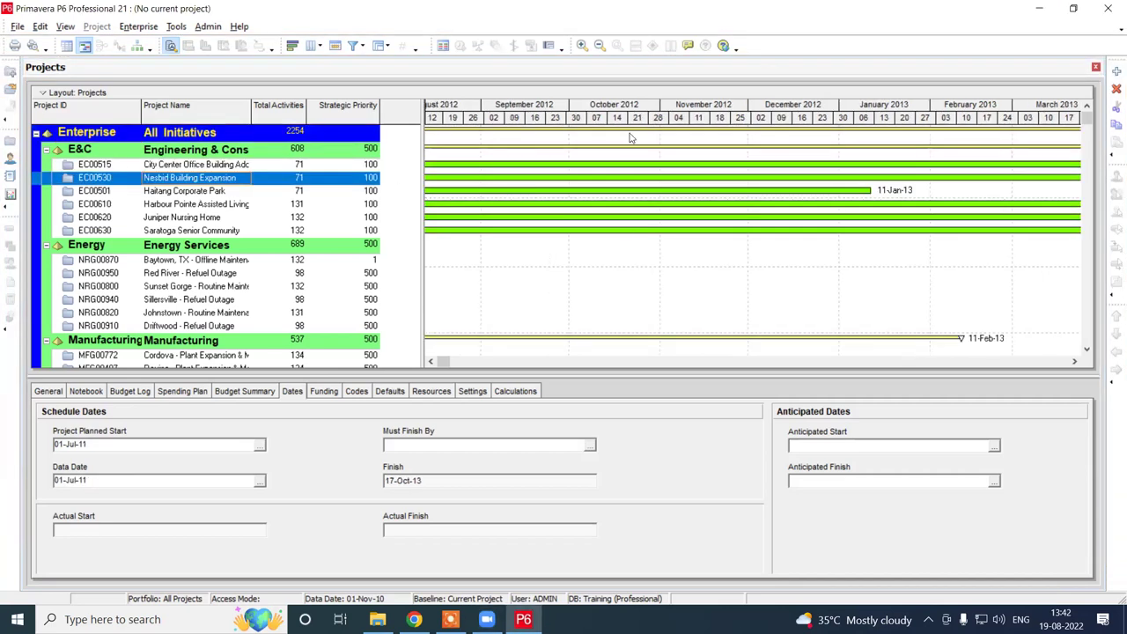
left_click_drag(424, 206, 539, 204)
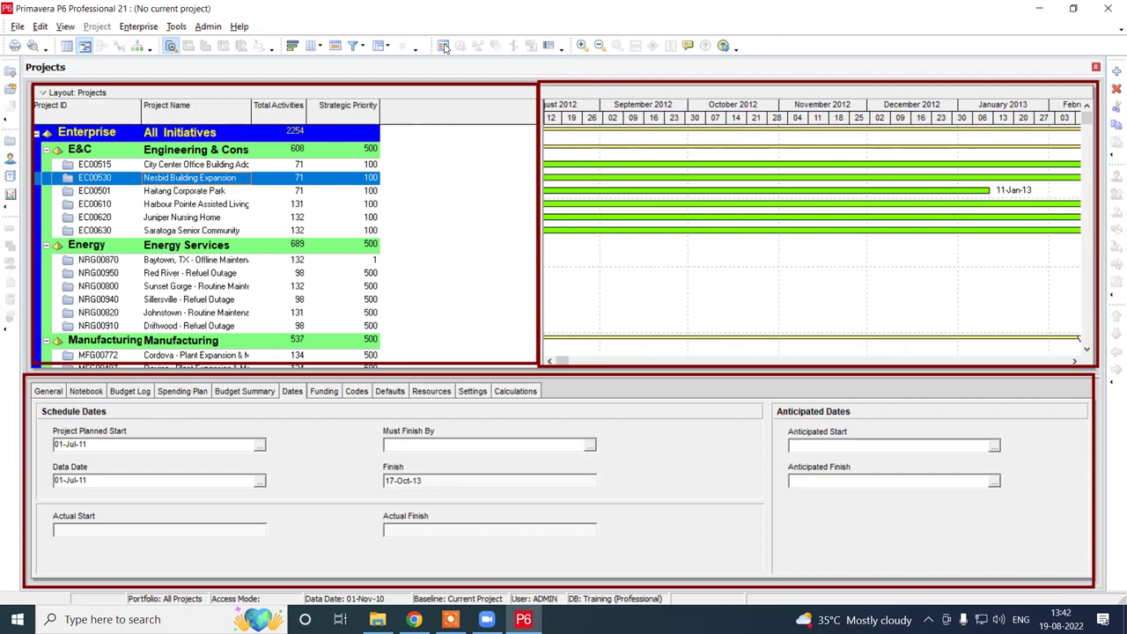
Step: Adjust the project list height and narrow the project table to widen the Gantt timeline
left_click_drag(573, 377, 578, 405)
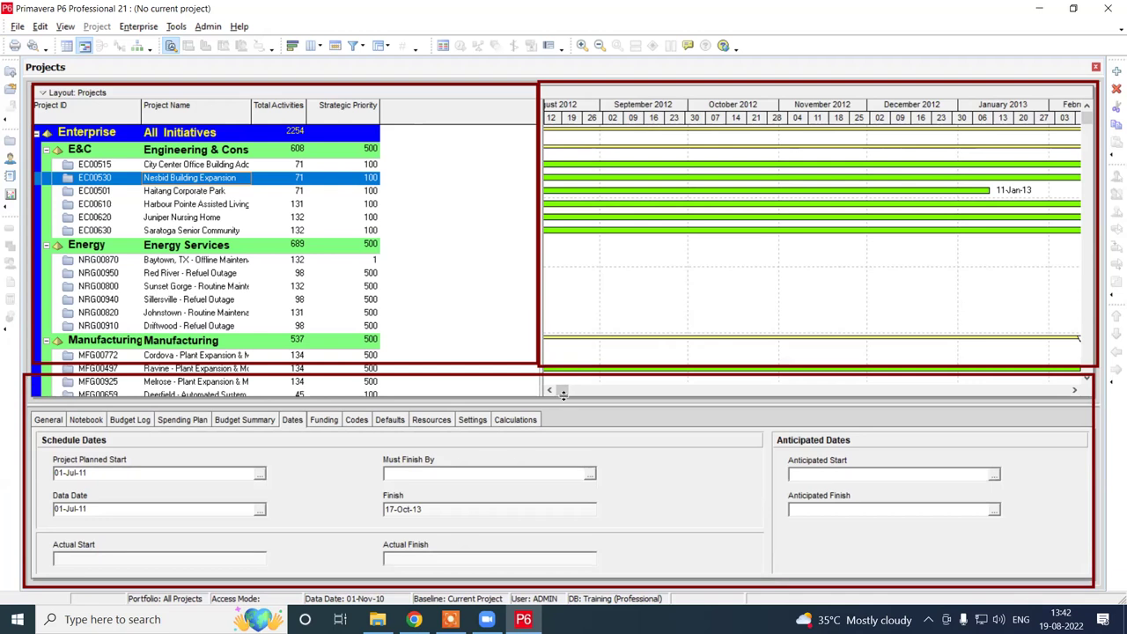
left_click_drag(563, 394, 564, 384)
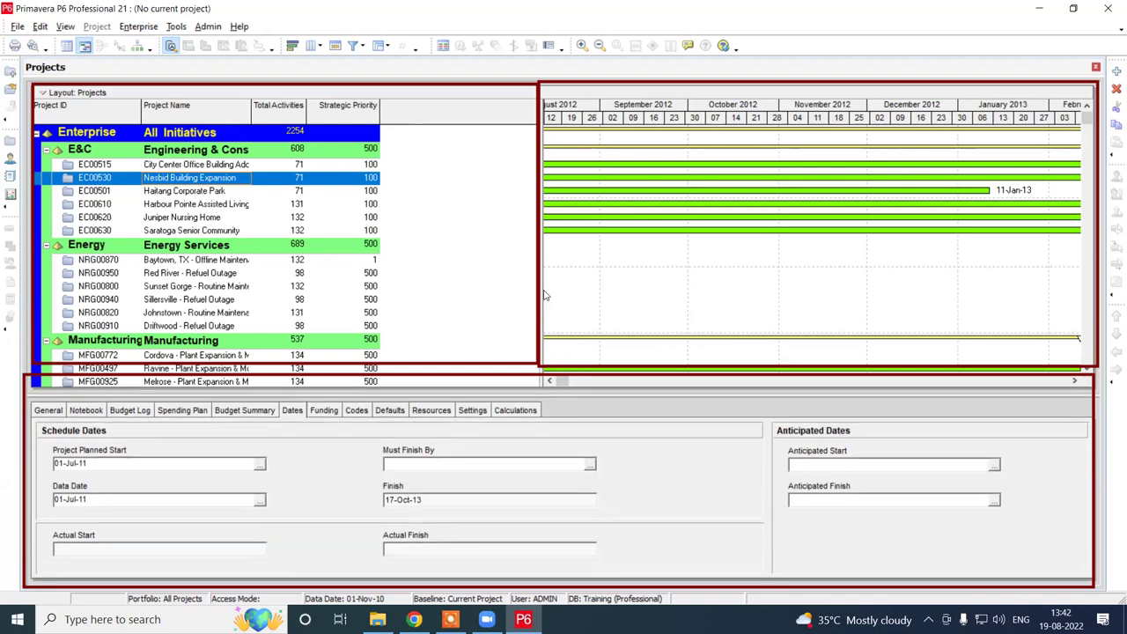
left_click_drag(544, 289, 646, 284)
left_click_drag(575, 279, 536, 280)
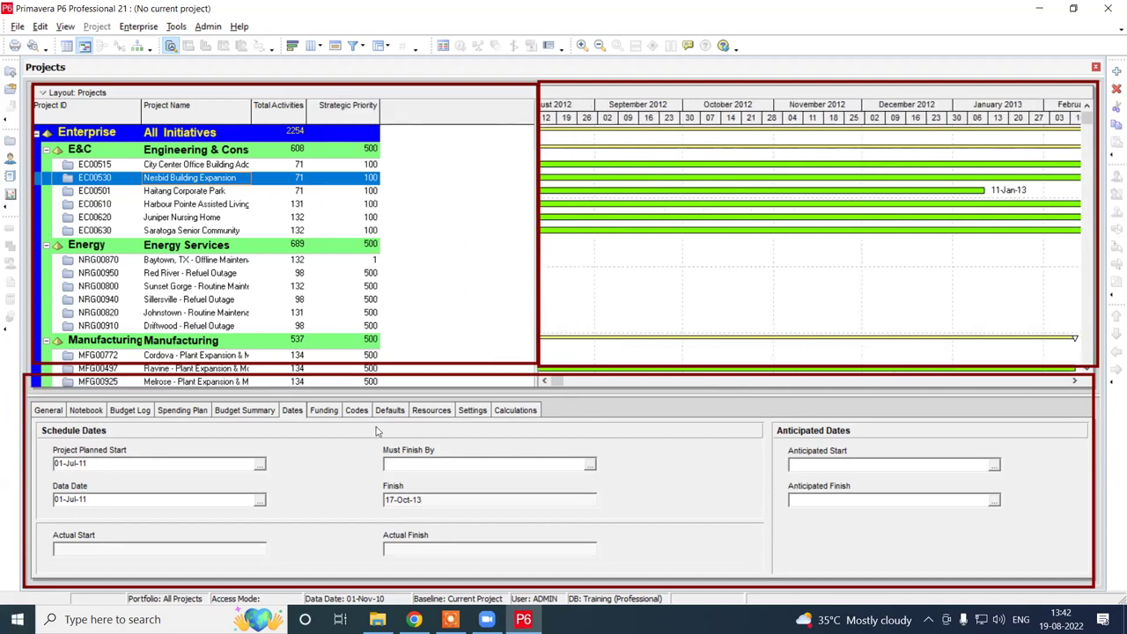
mouse_move(536, 280)
left_mouse_down()
mouse_move(414, 278)
mouse_move(572, 282)
mouse_move(391, 277)
mouse_move(440, 277)
left_mouse_up()
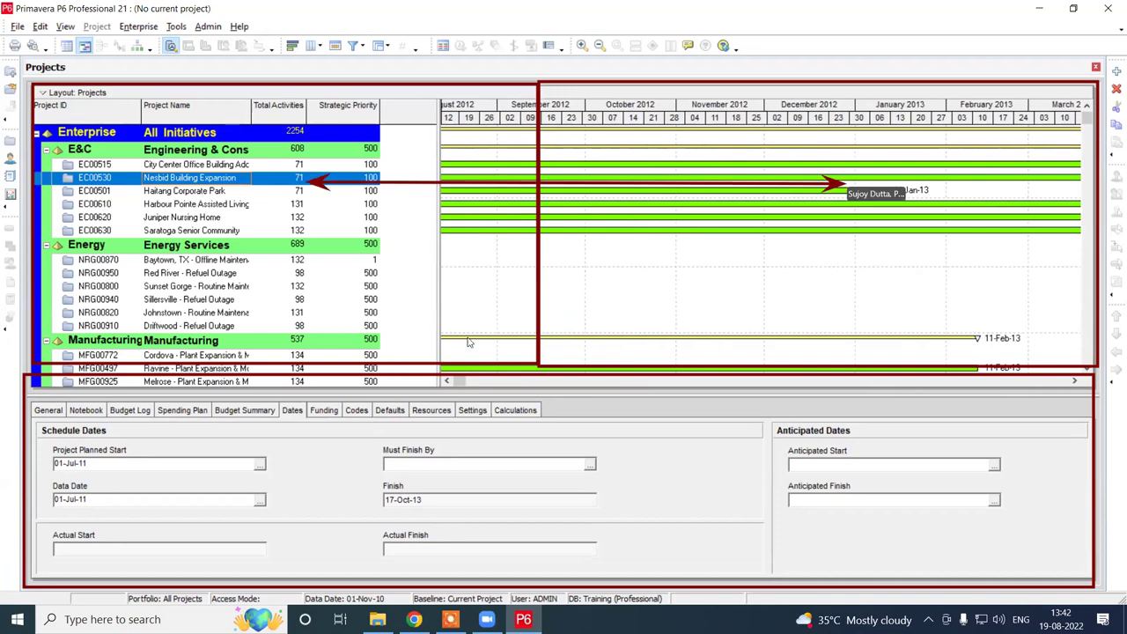
mouse_move(493, 386)
left_mouse_down()
mouse_move(493, 414)
mouse_move(494, 374)
mouse_move(495, 401)
mouse_move(496, 385)
left_mouse_up()
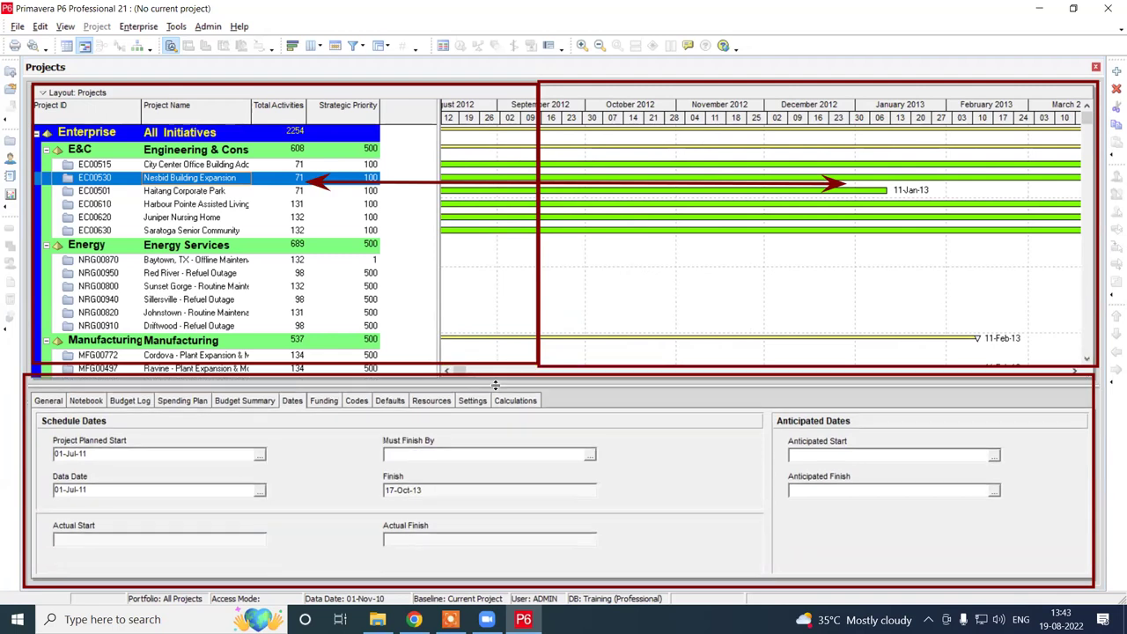
Step: Fine-tune the table/Gantt split, then drag the details splitter down to show more project rows
left_click_drag(439, 236, 401, 241)
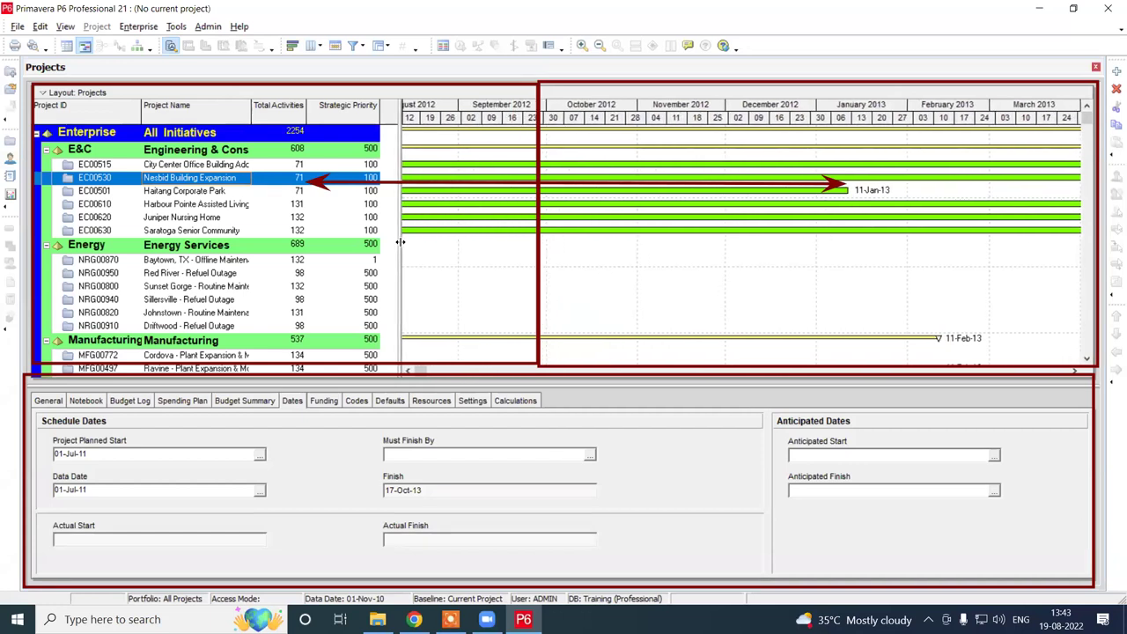
mouse_move(400, 241)
left_mouse_down()
mouse_move(455, 244)
mouse_move(394, 254)
left_mouse_up()
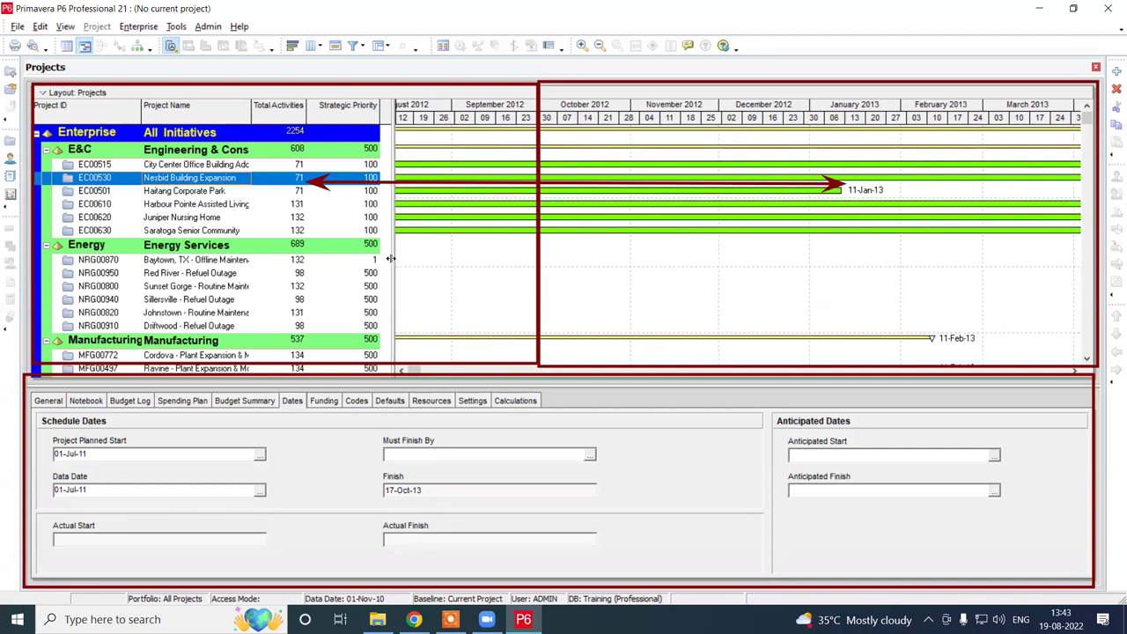
left_click_drag(391, 259, 401, 265)
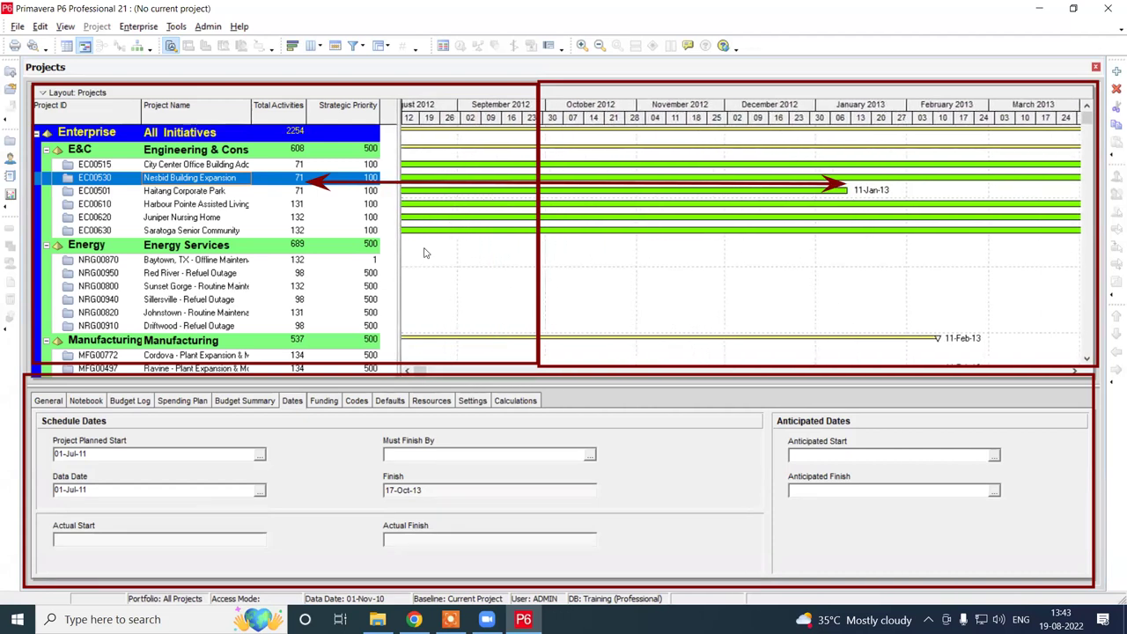
left_click(409, 373)
left_click(409, 372)
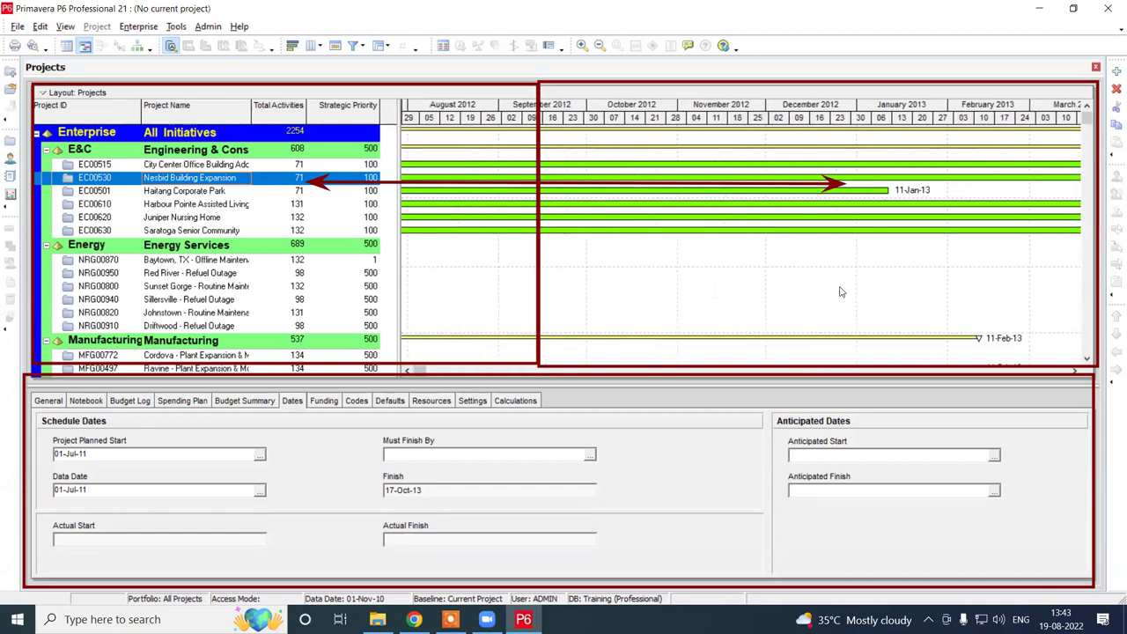
left_click_drag(399, 275, 546, 220)
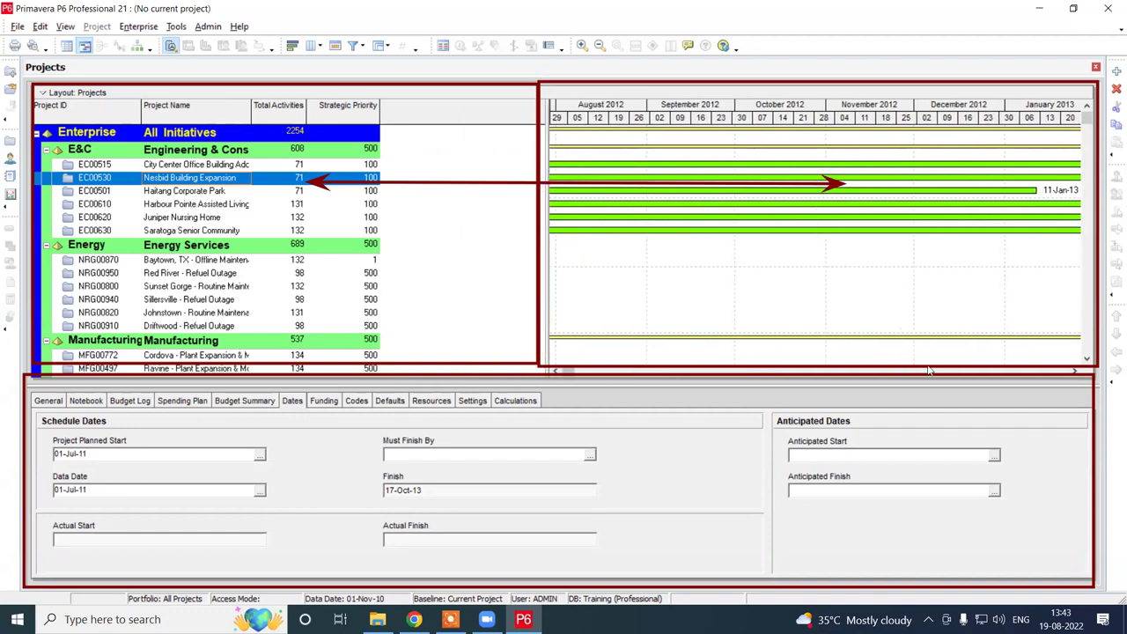
left_click_drag(541, 259, 603, 264)
left_click_drag(381, 298, 413, 298)
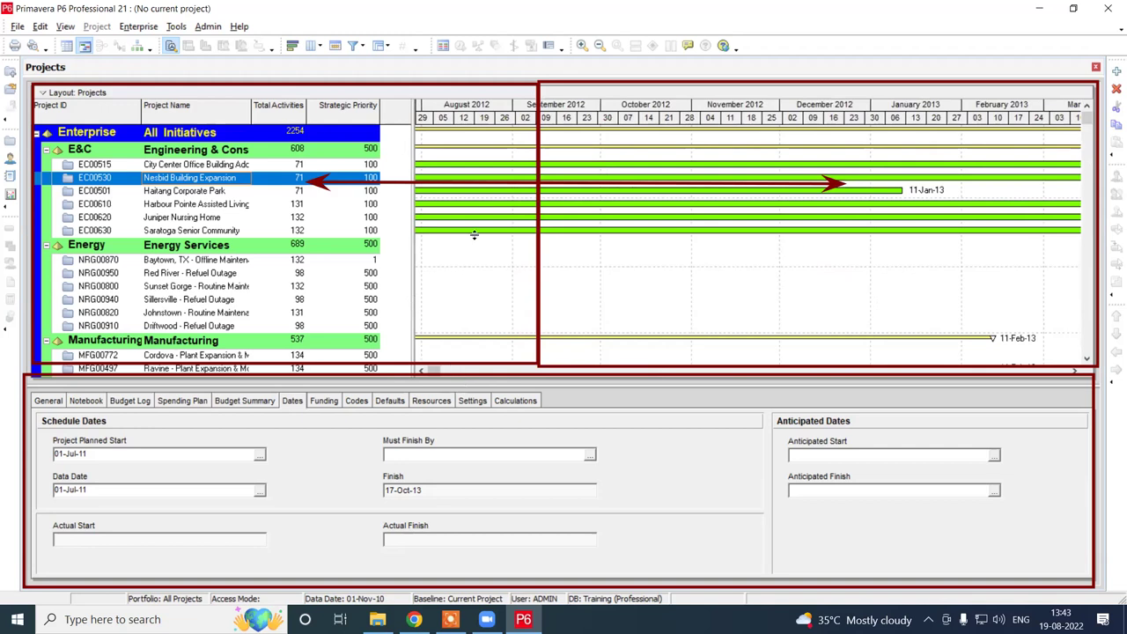
left_click_drag(473, 200, 480, 401)
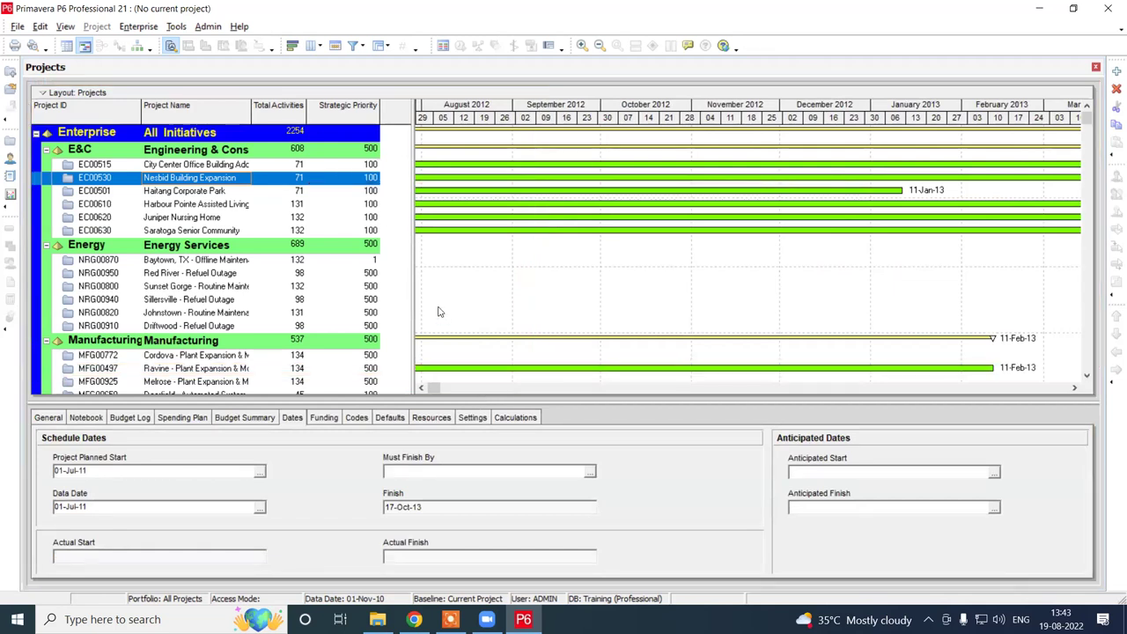
Step: Widen the project table and select EC00630 Saratoga Senior Community to show its 01-Jun-11 to 05-Jan-15 dates
left_click(433, 273)
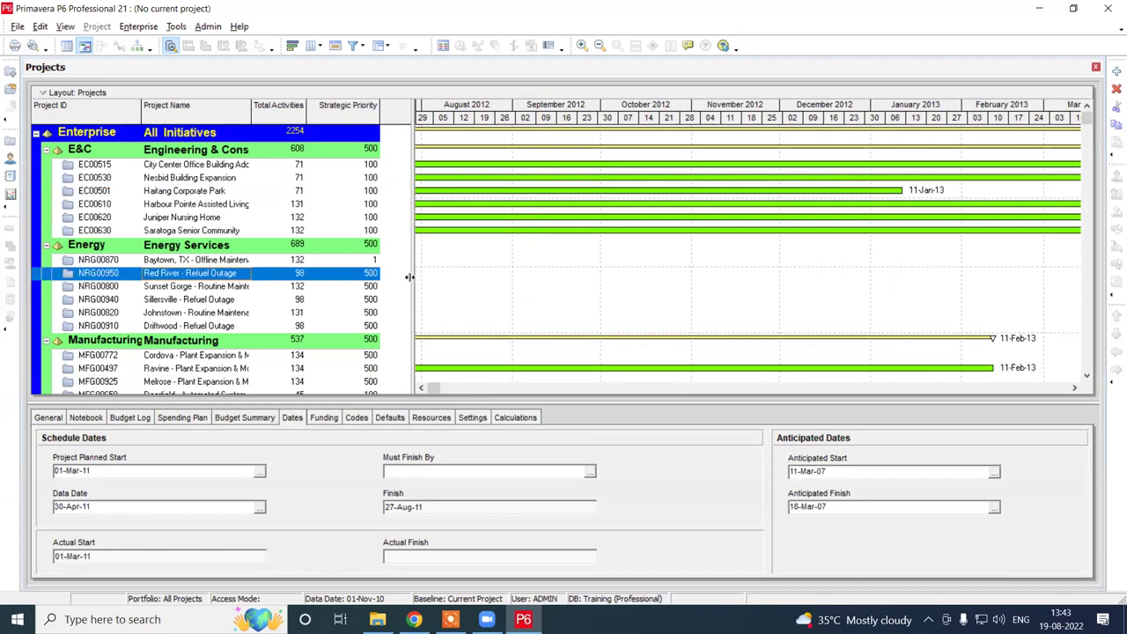
left_click_drag(410, 277, 522, 281)
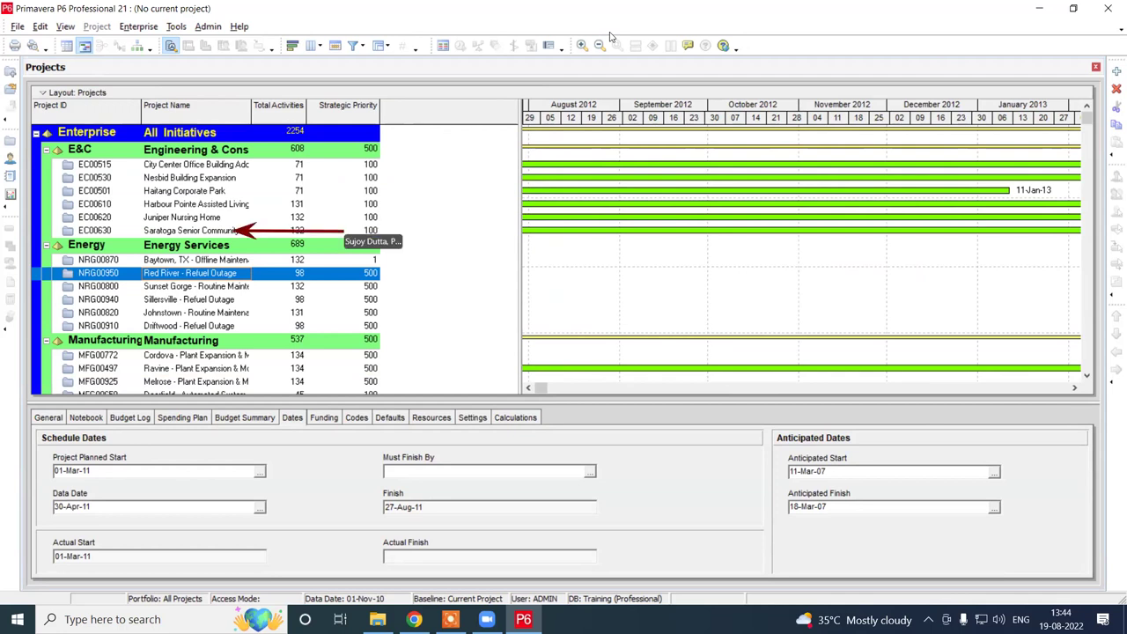
left_click(191, 233)
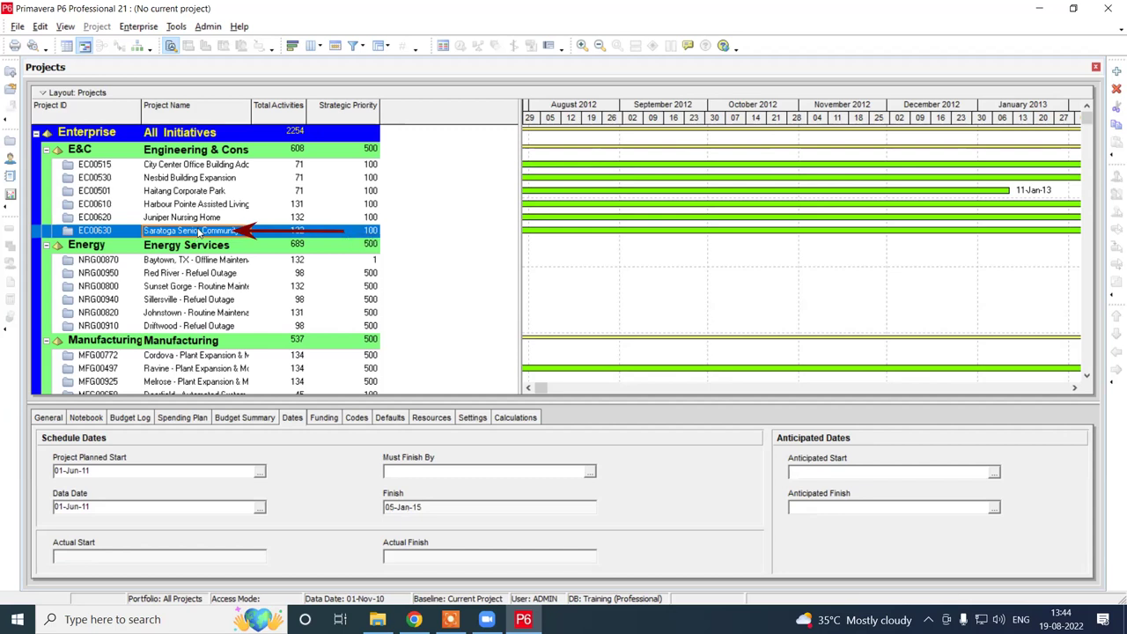
Step: Open project EC00630 from its right-click menu and show its WBS view
right_click(198, 233)
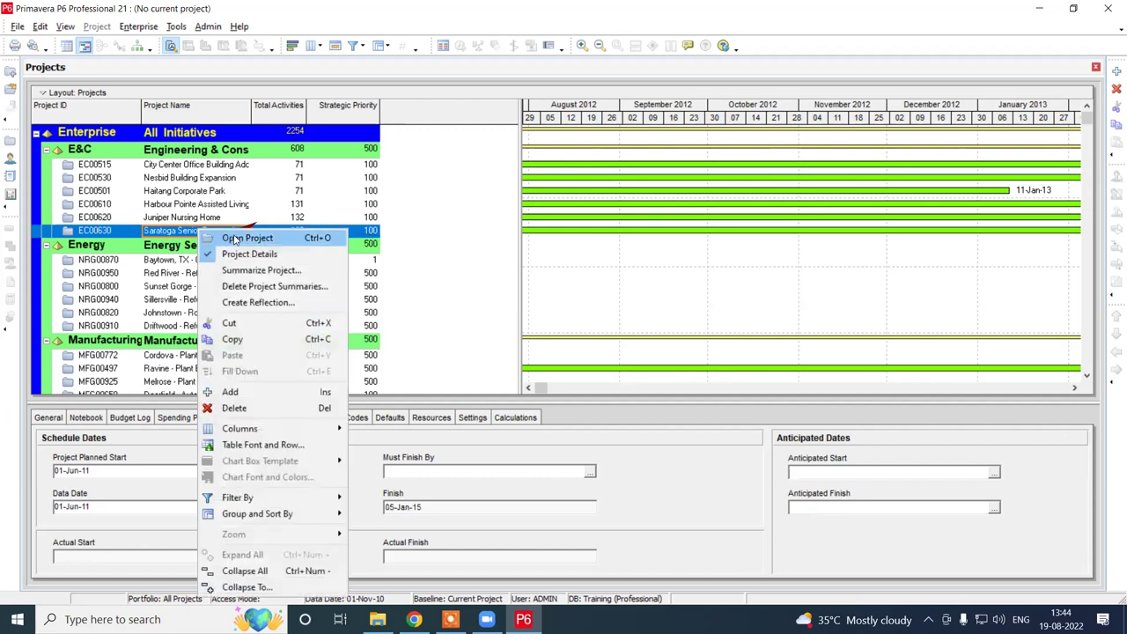
left_click(235, 239)
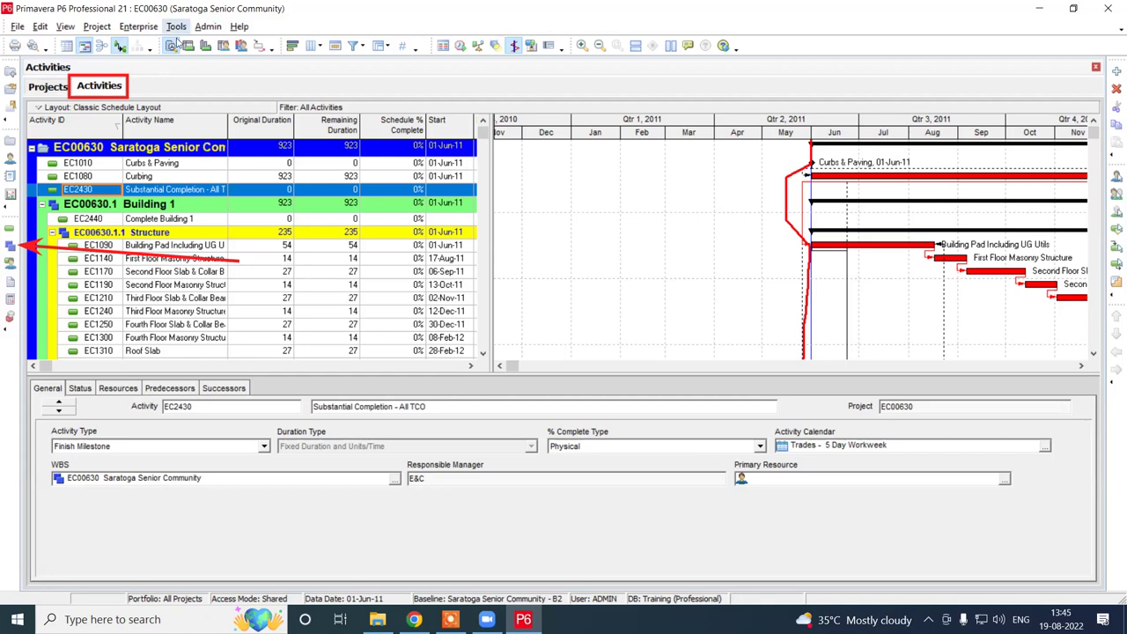
left_click(10, 246)
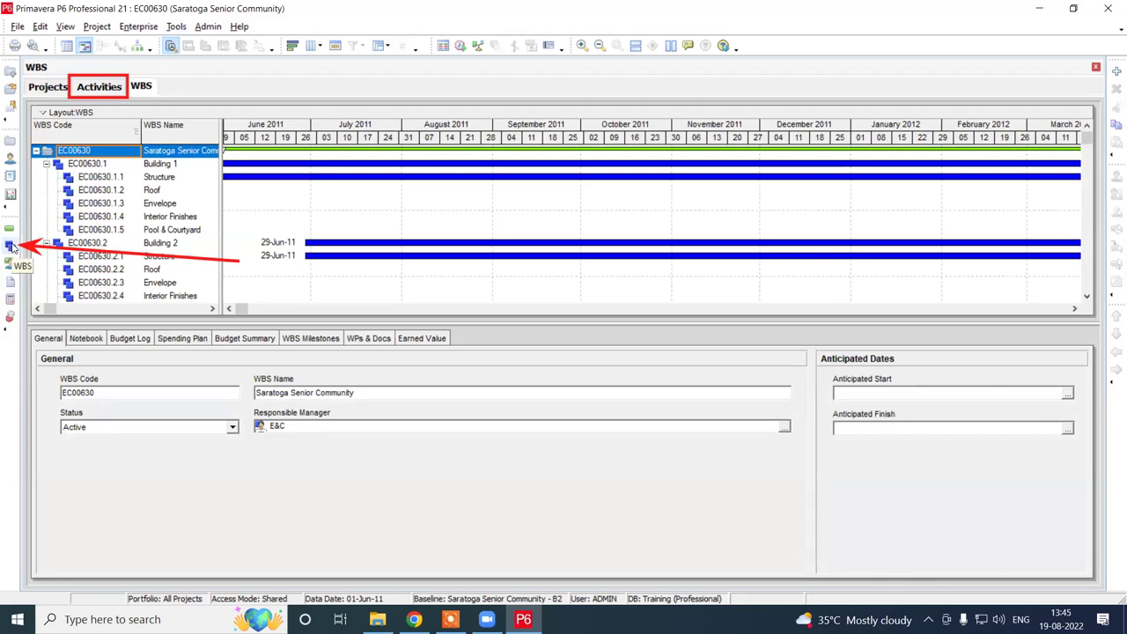
Step: Widen the WBS table to reveal the Total Activities column, then rebalance the Gantt width
left_click(217, 216)
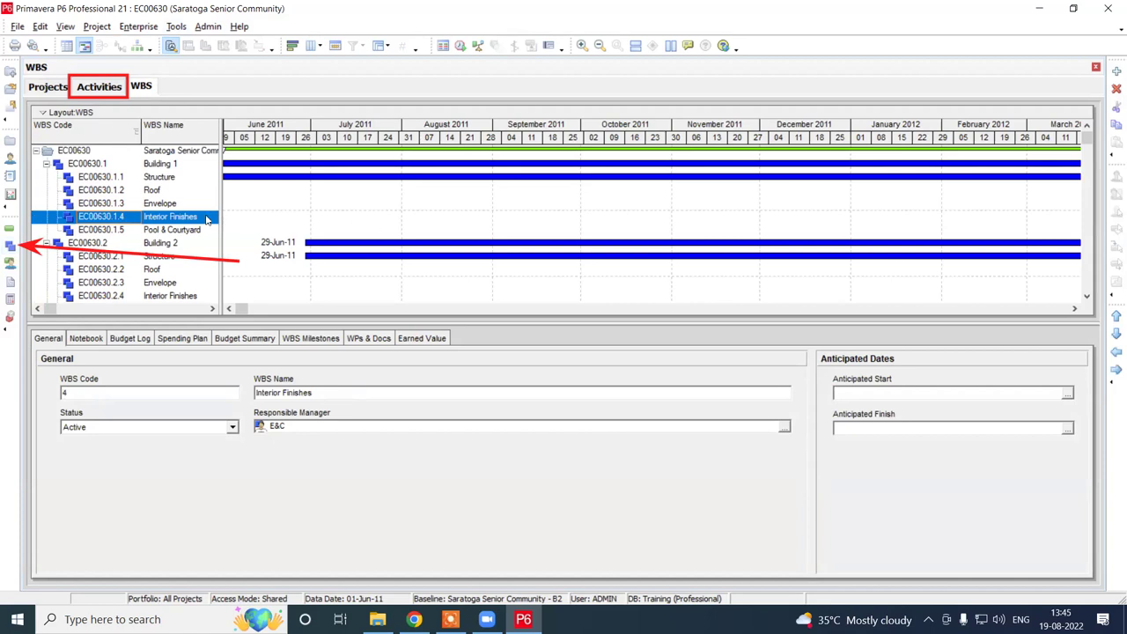
left_click_drag(219, 216, 533, 222)
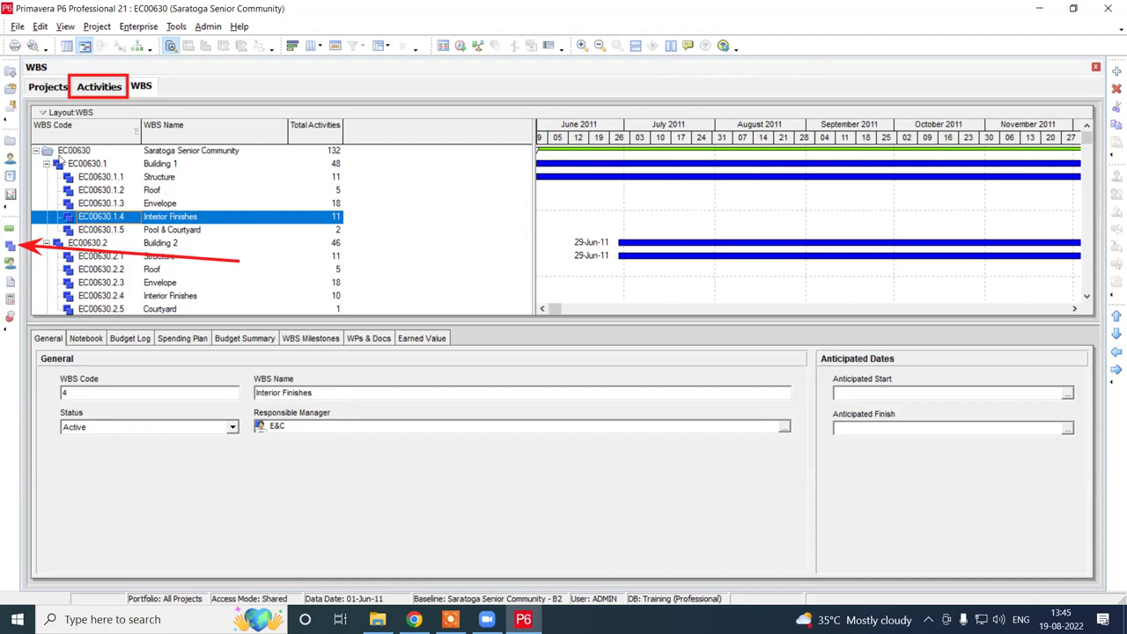
left_click_drag(532, 199, 470, 199)
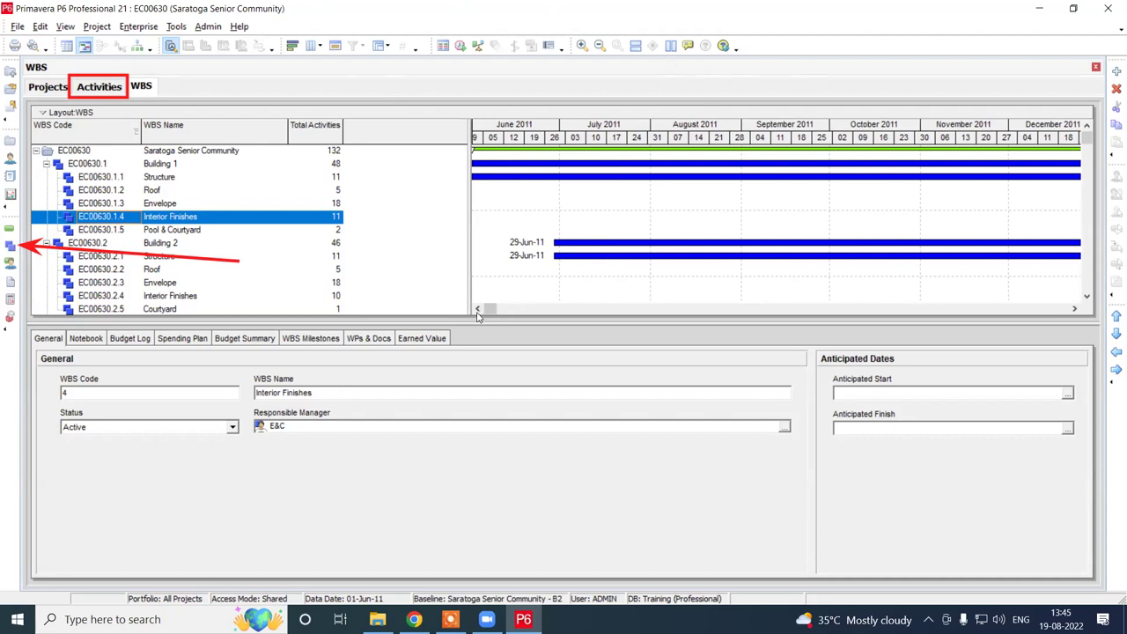
Step: Scroll the Gantt chart timeline, then return to the Projects window
left_click(478, 310)
left_click(477, 309)
left_click(478, 309)
left_click(477, 309)
left_click(477, 309)
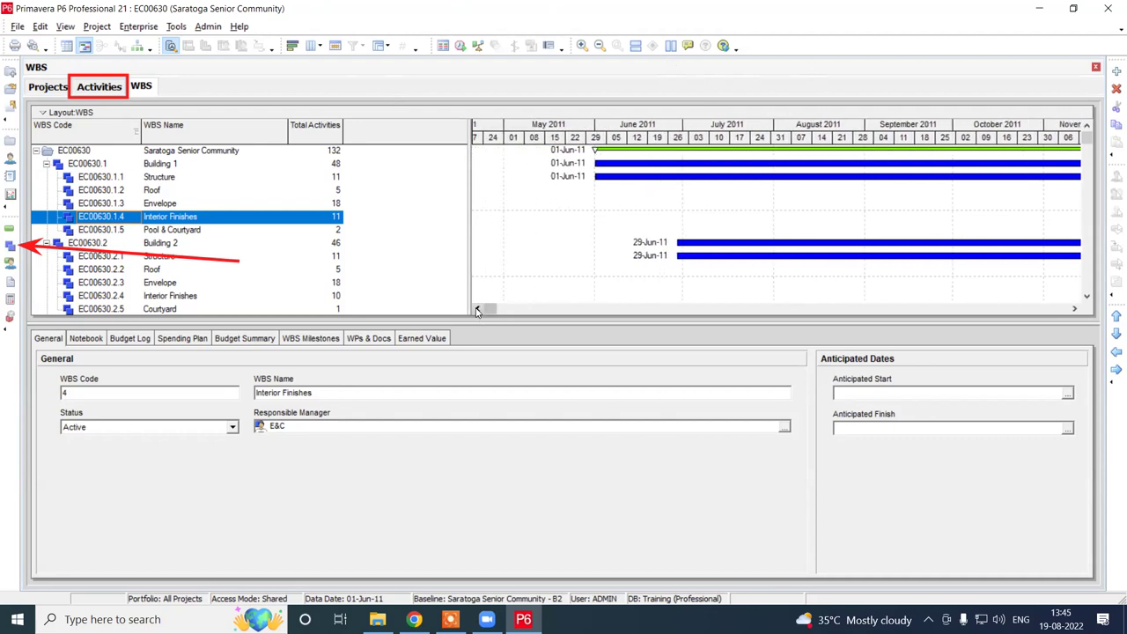
left_click(1075, 309)
left_click(1074, 309)
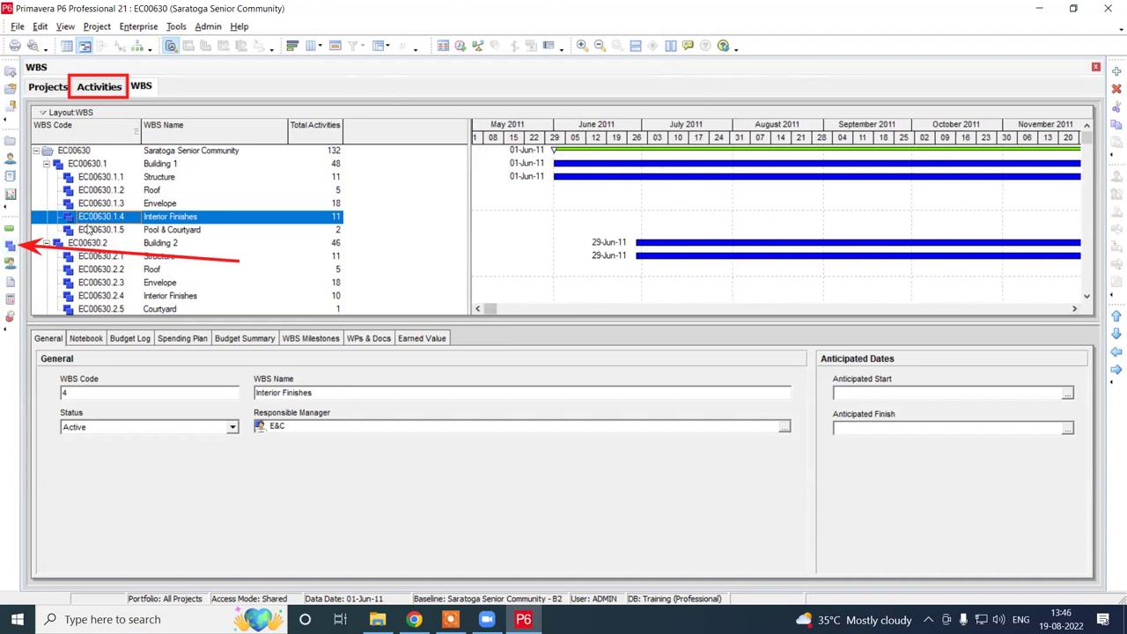
left_click(56, 87)
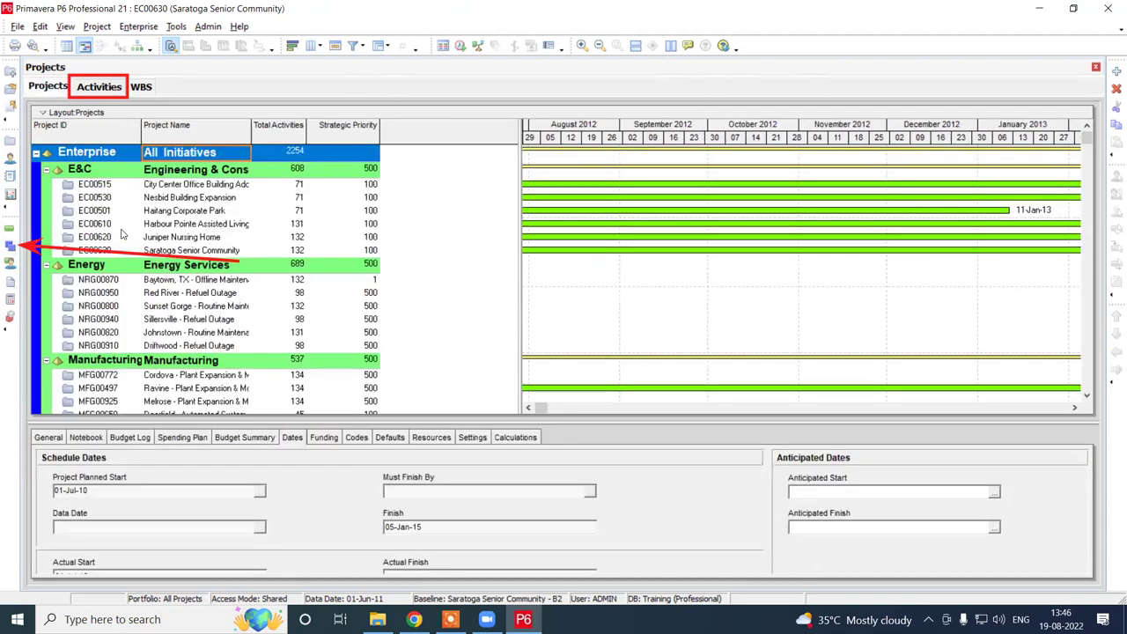
Step: Select EC00630 Saratoga Senior Community in Projects and show its activities
left_click(166, 252)
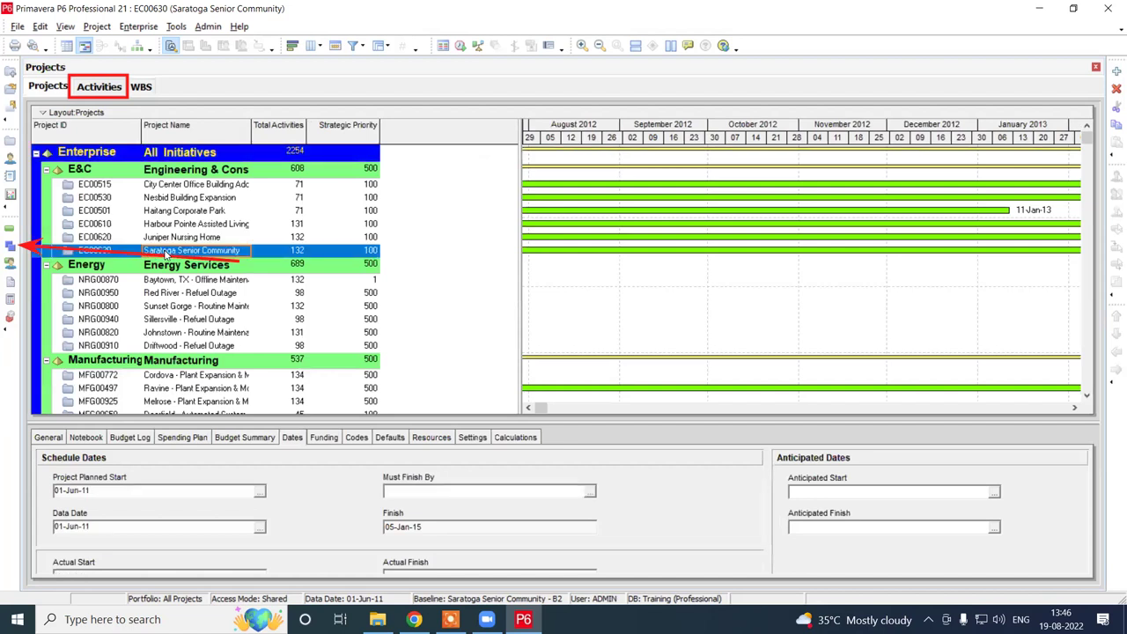
left_click(101, 88)
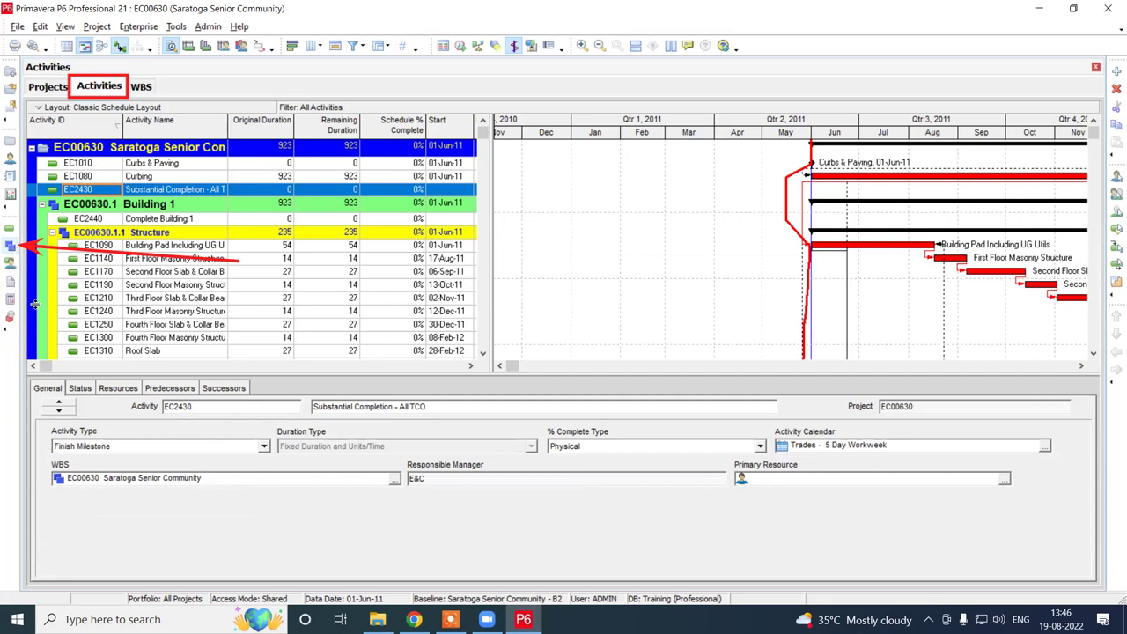
Step: Scroll the activity table right and back, then switch to the WBS view
left_click(470, 367)
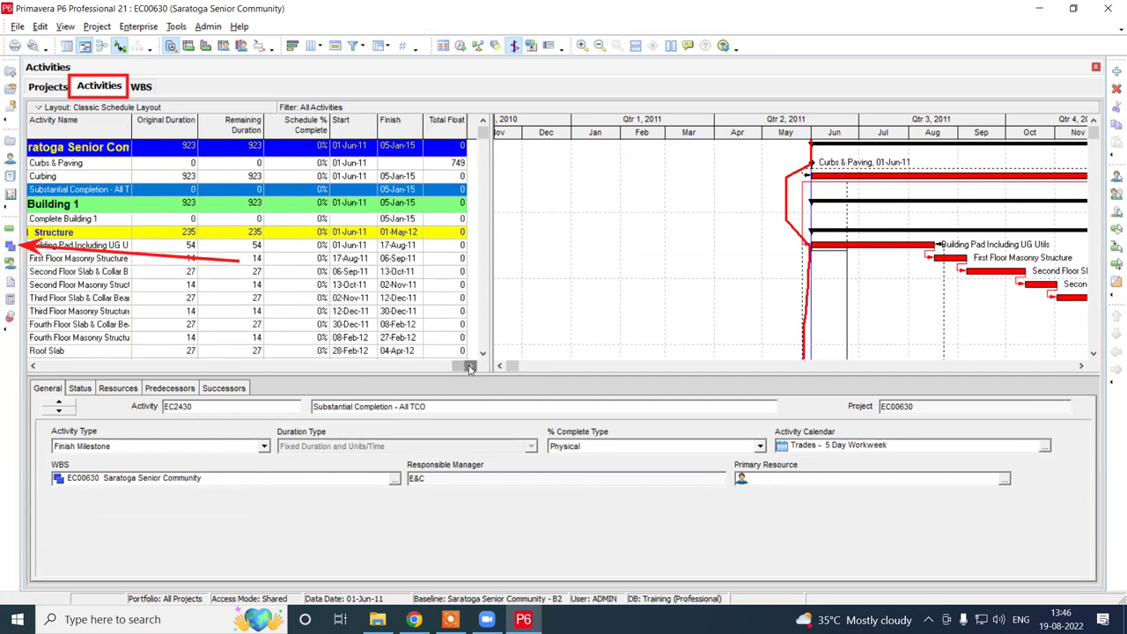
left_click(34, 365)
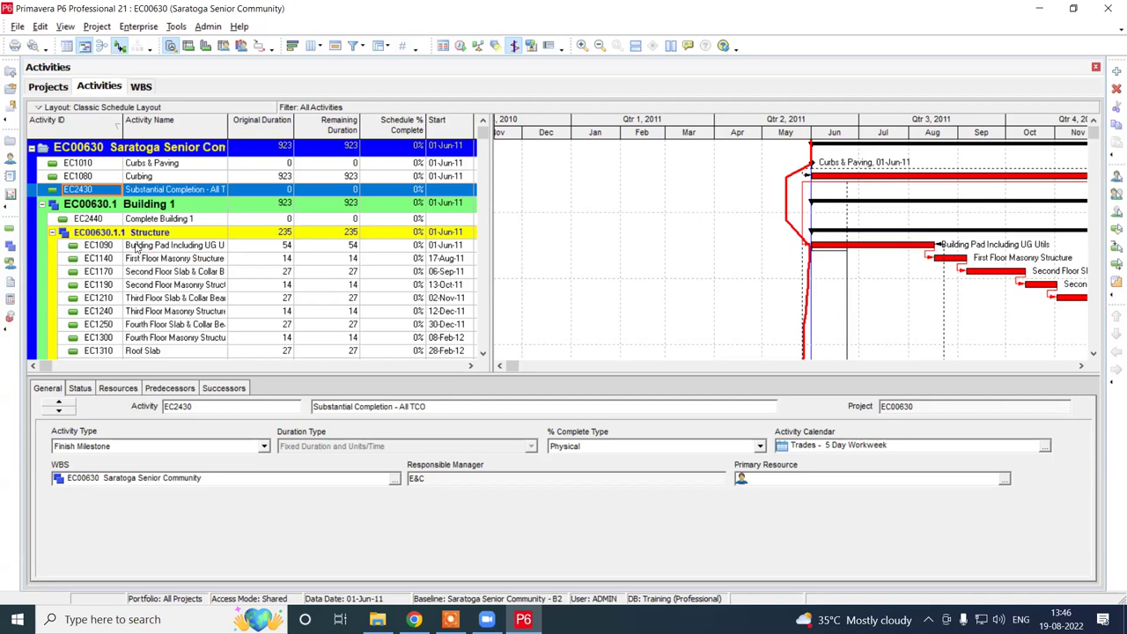
left_click(9, 247)
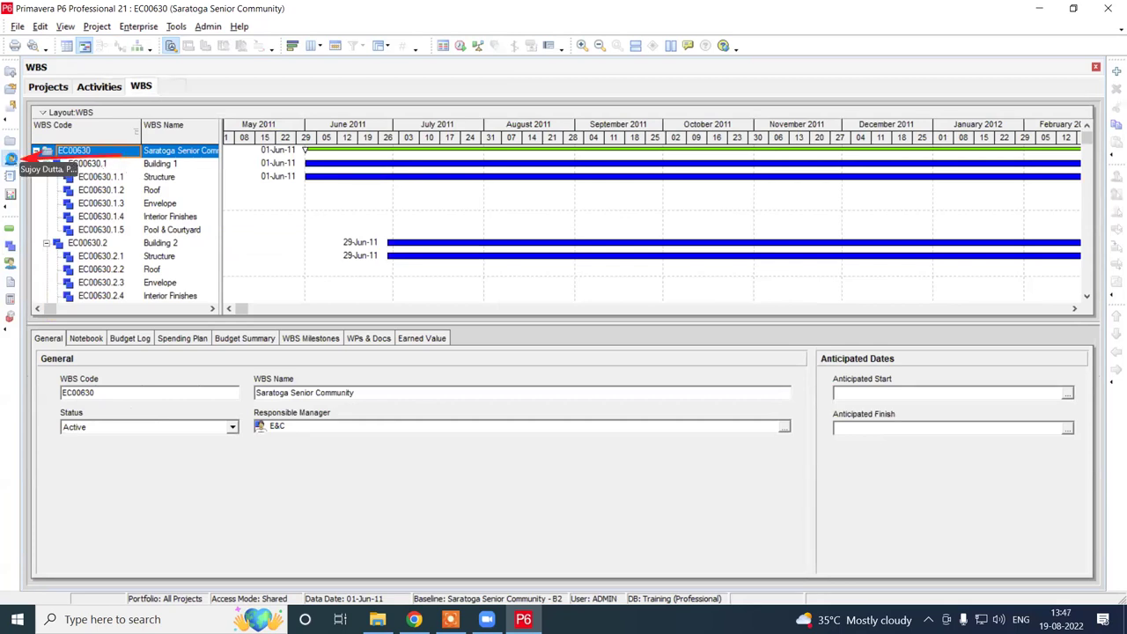
Step: Open the Resources window from the Directory toolbar to list resources and their primary roles
left_click(10, 158)
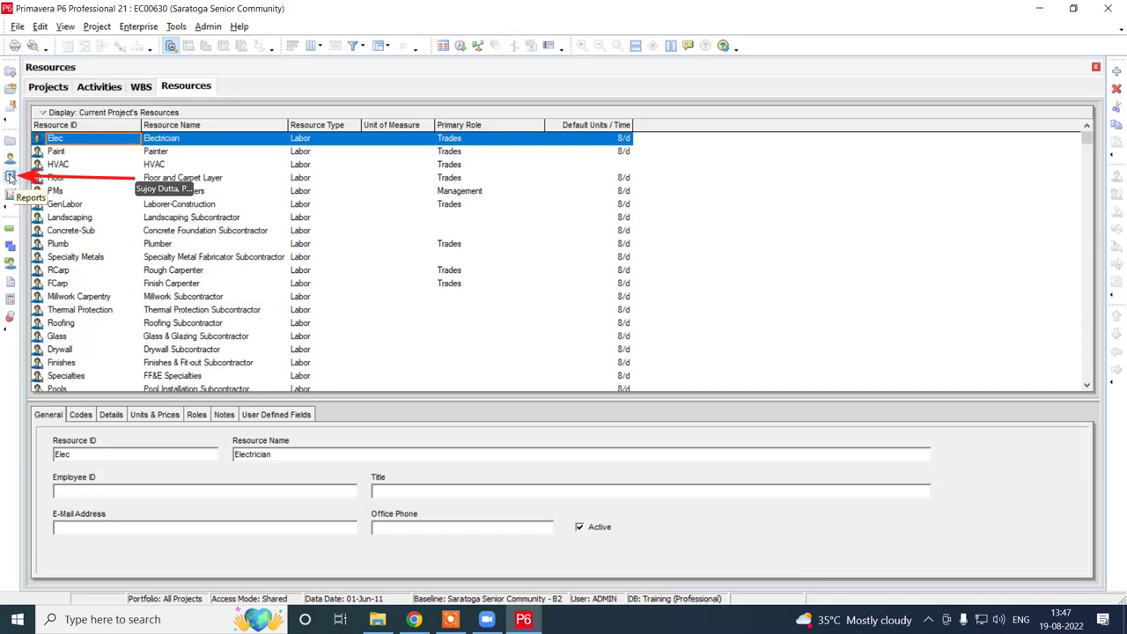
Step: Open the Reports window from the Directory toolbar to list the Standard PMO Reports groups
left_click(10, 176)
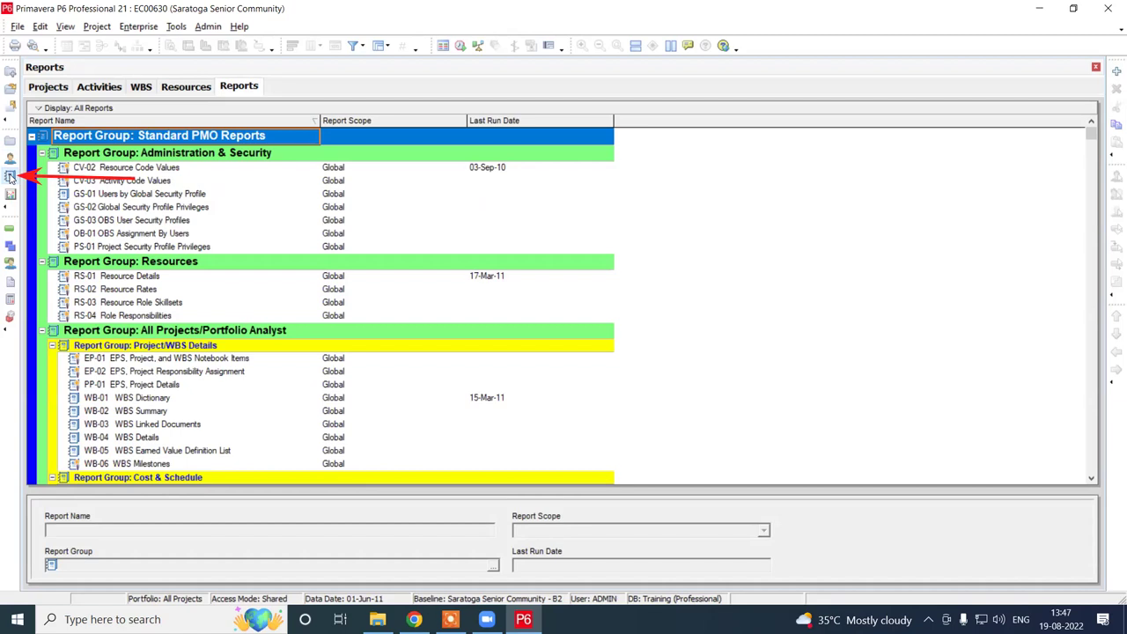
scroll(101, 203, "down", 2)
scroll(114, 211, "up", 2)
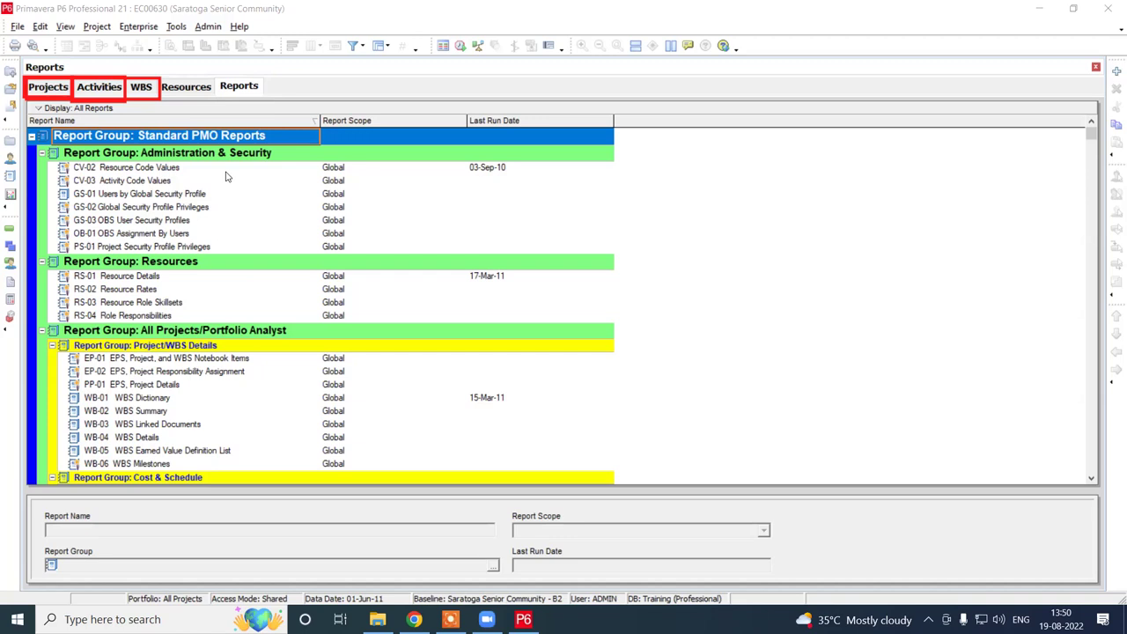
Step: Widen the project table, then widen the activity table to reveal the Finish column
left_click(48, 89)
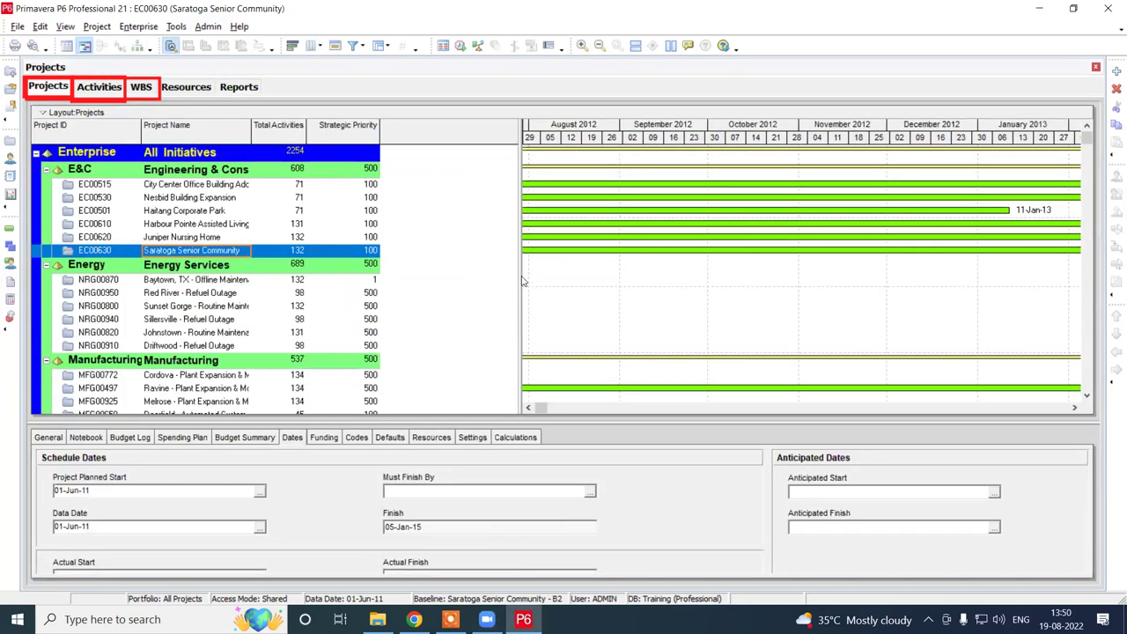
left_click_drag(523, 280, 540, 280)
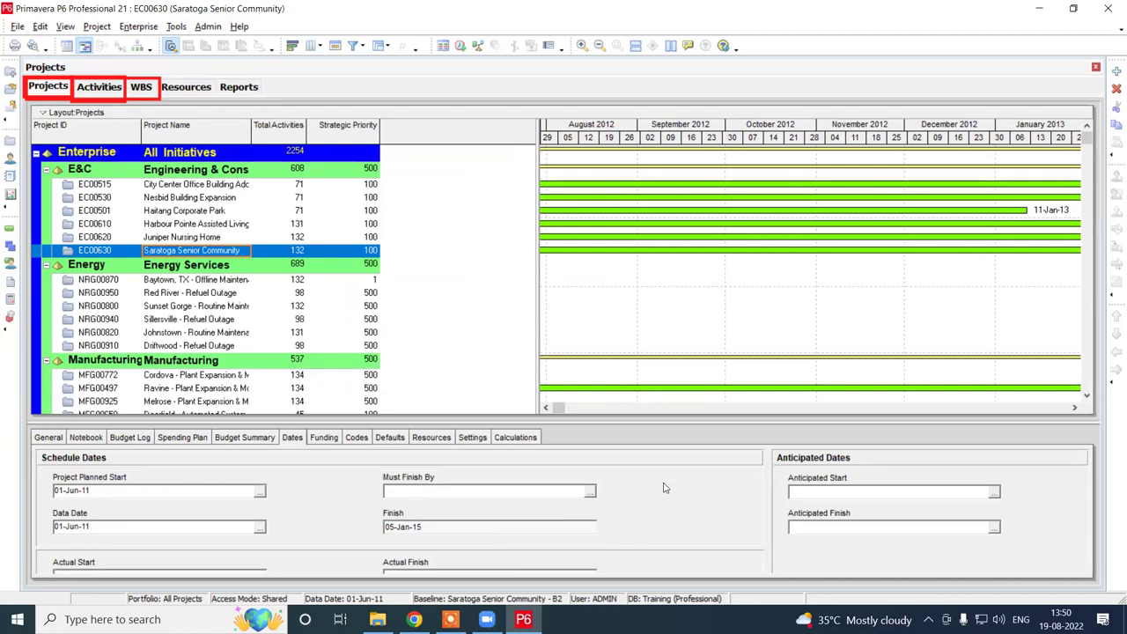
left_click(98, 91)
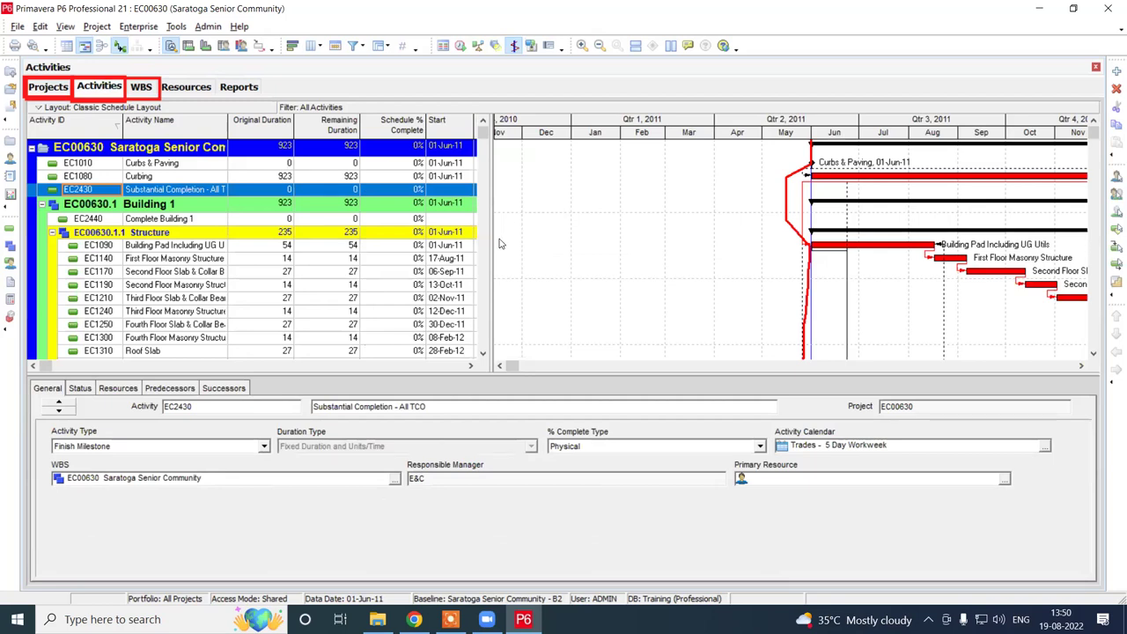
left_click_drag(490, 238, 537, 238)
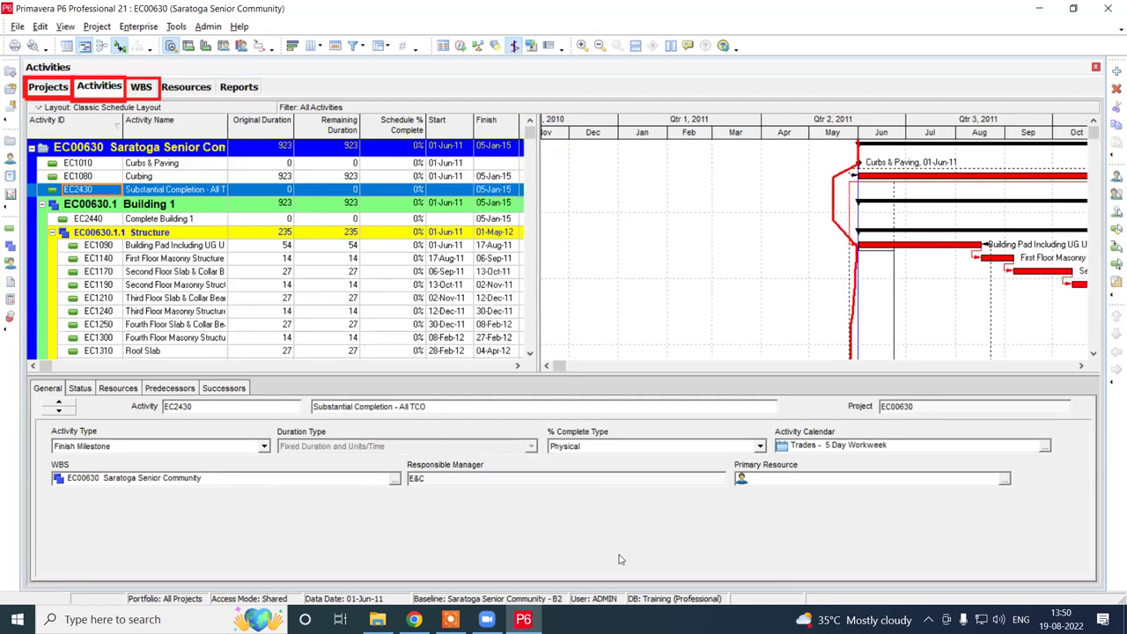
Step: Widen the WBS table to show Total Activities, enlarge its rows area, and select Building 1
left_click(147, 89)
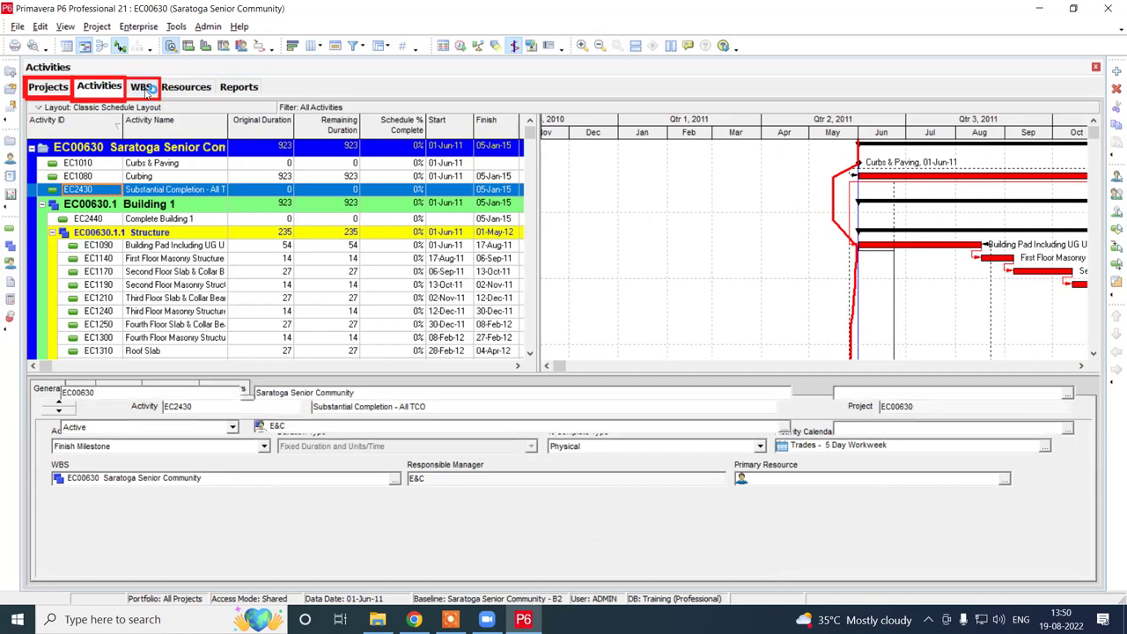
left_click_drag(221, 202, 561, 225)
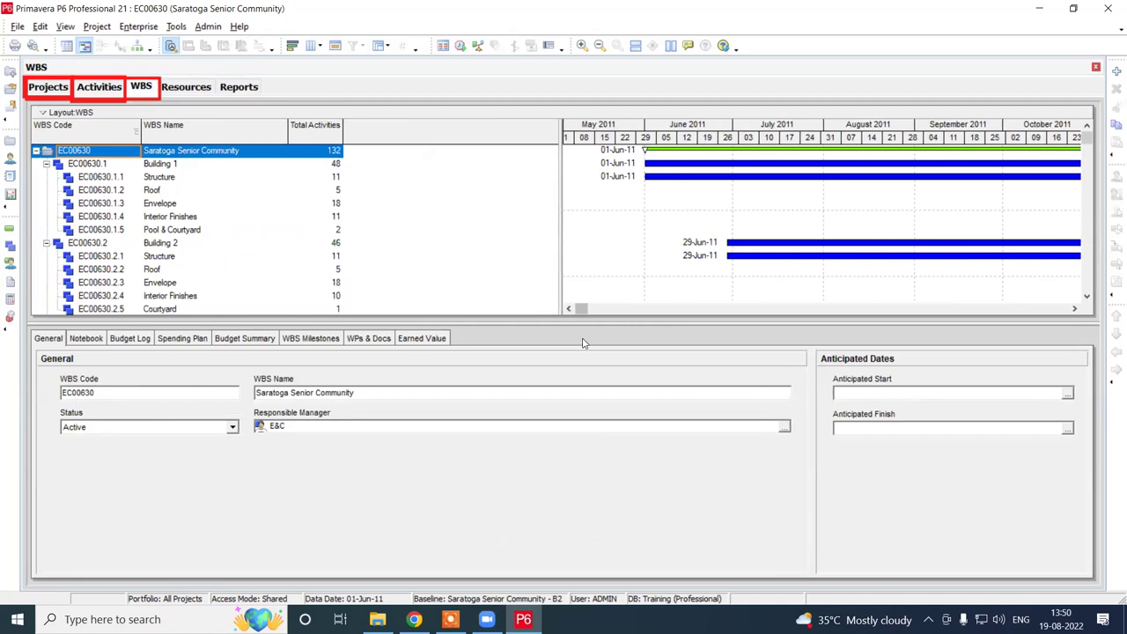
left_click_drag(581, 323, 585, 418)
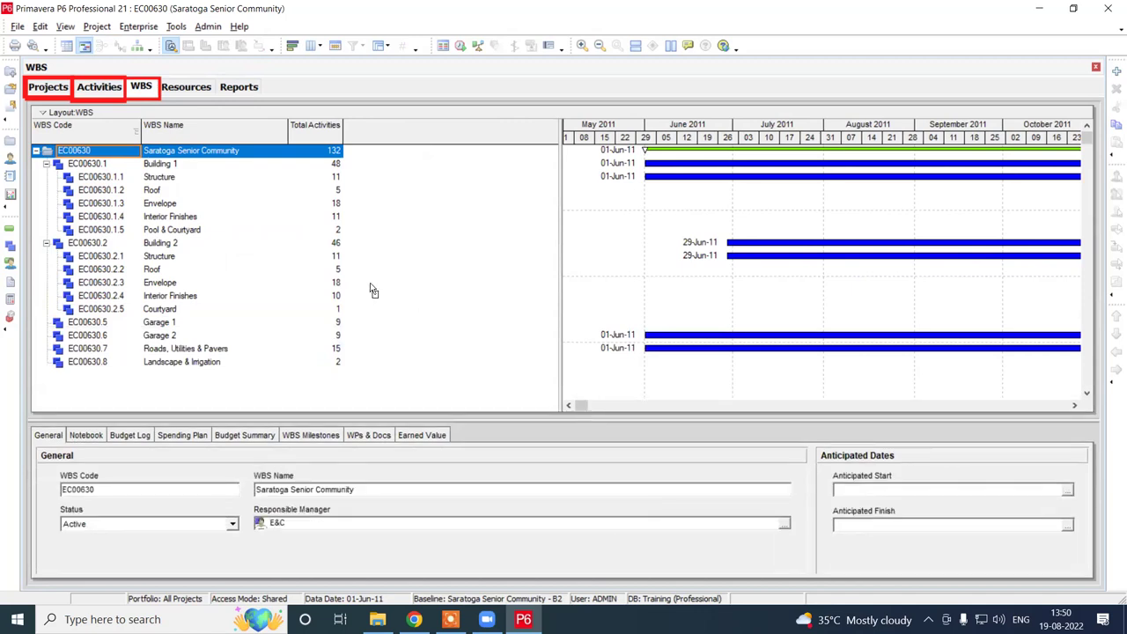
left_click(178, 167)
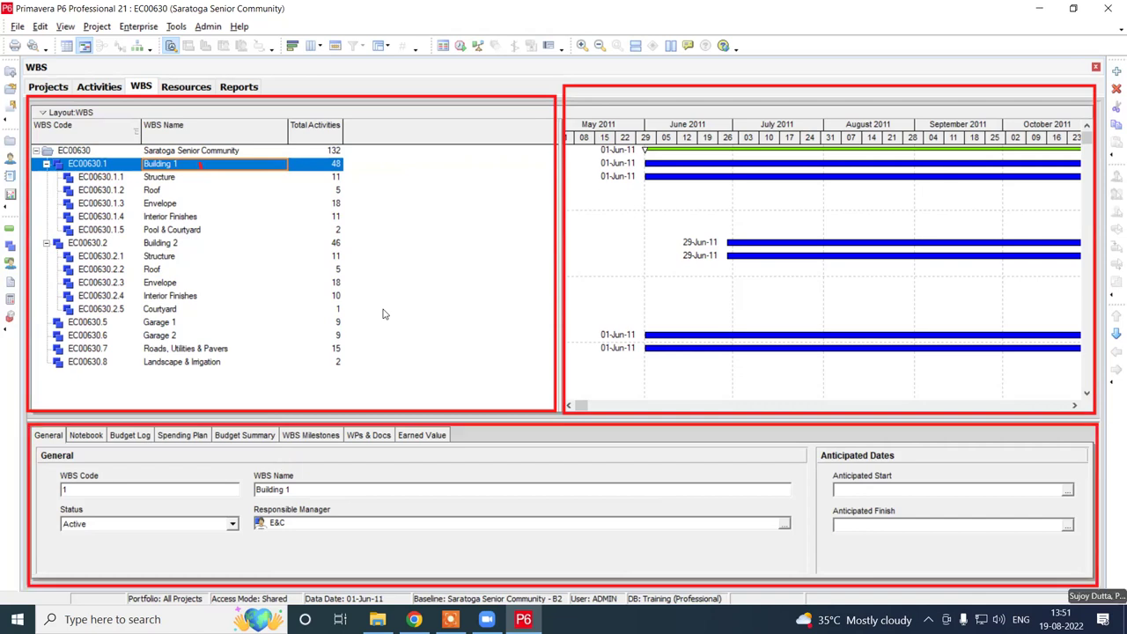
Step: Widen the activity table to show Total Float and more rows, then widen the project table
left_click(98, 87)
left_click_drag(535, 235, 560, 235)
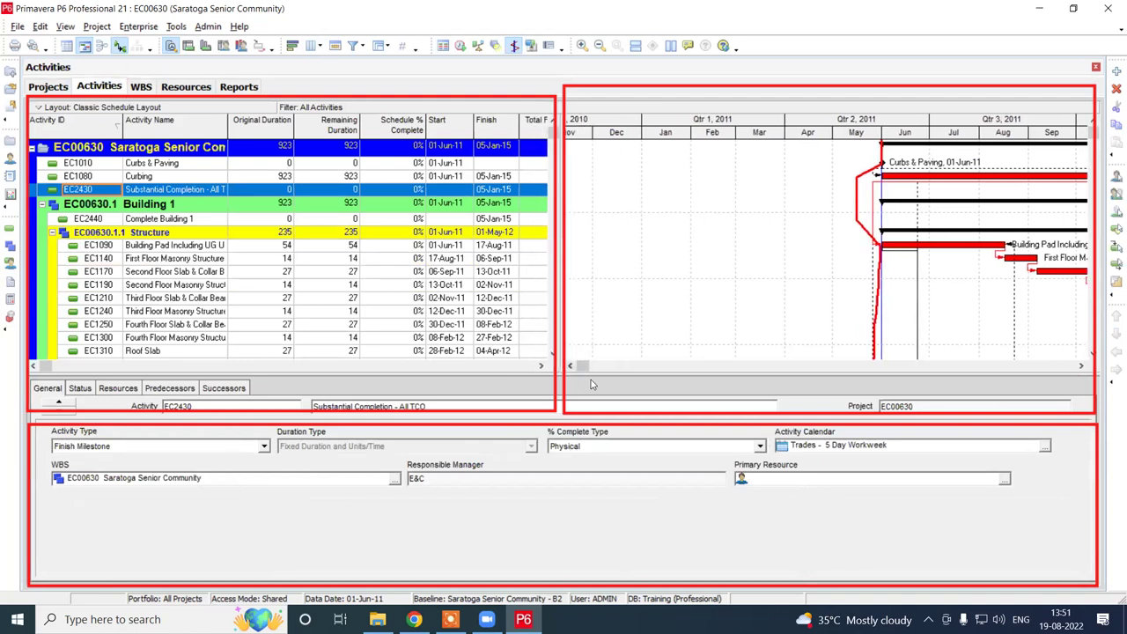
left_click_drag(591, 374, 600, 417)
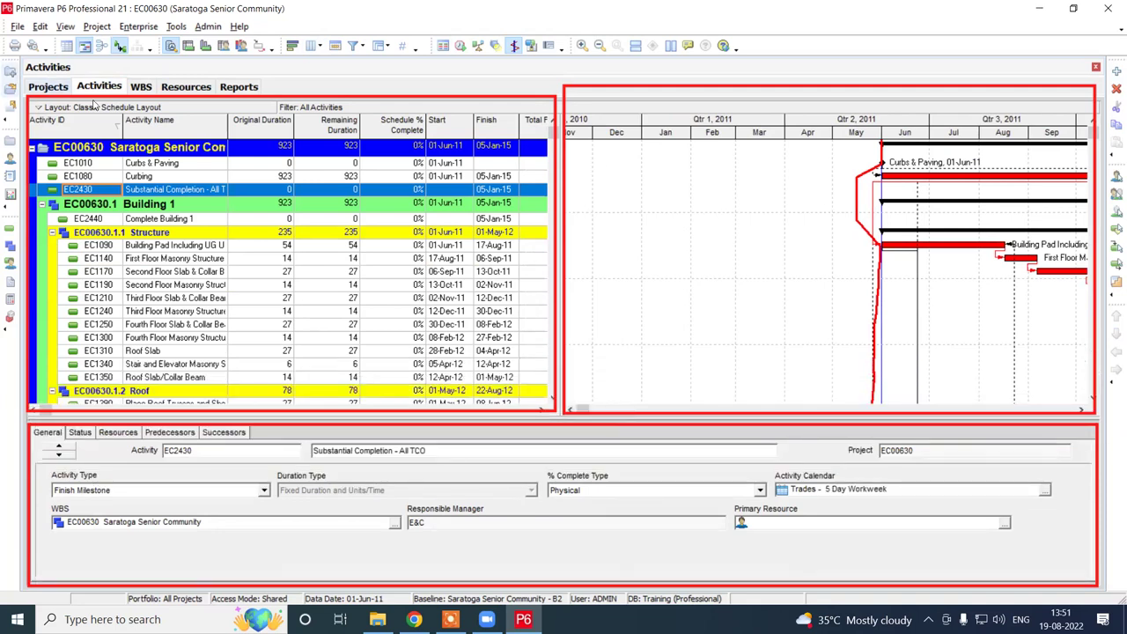
left_click(53, 88)
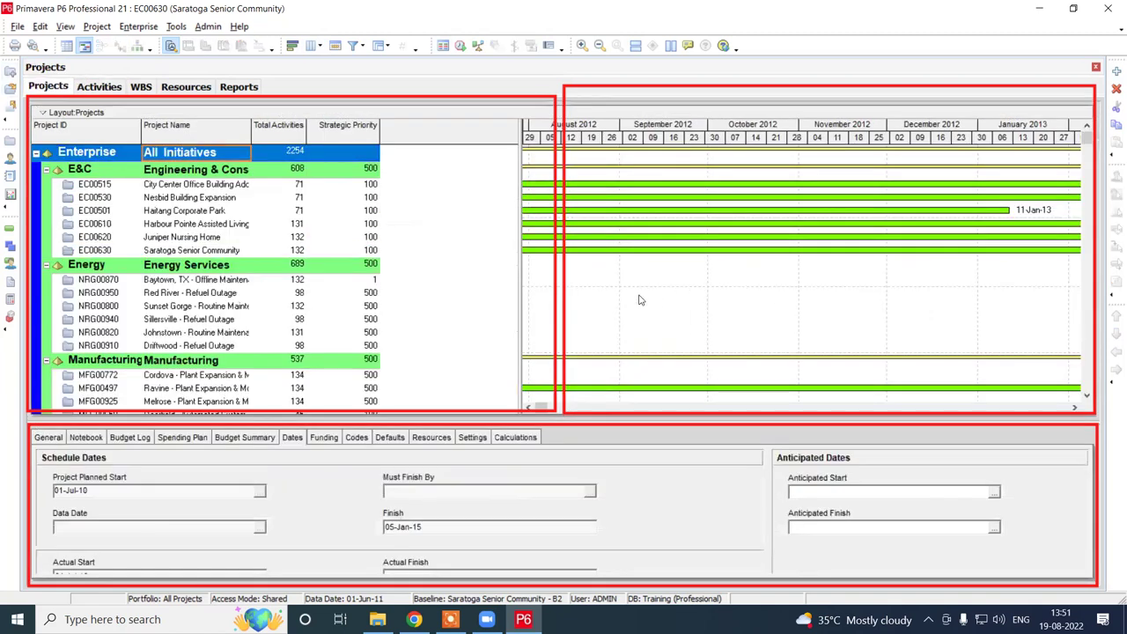
left_click_drag(519, 284, 560, 287)
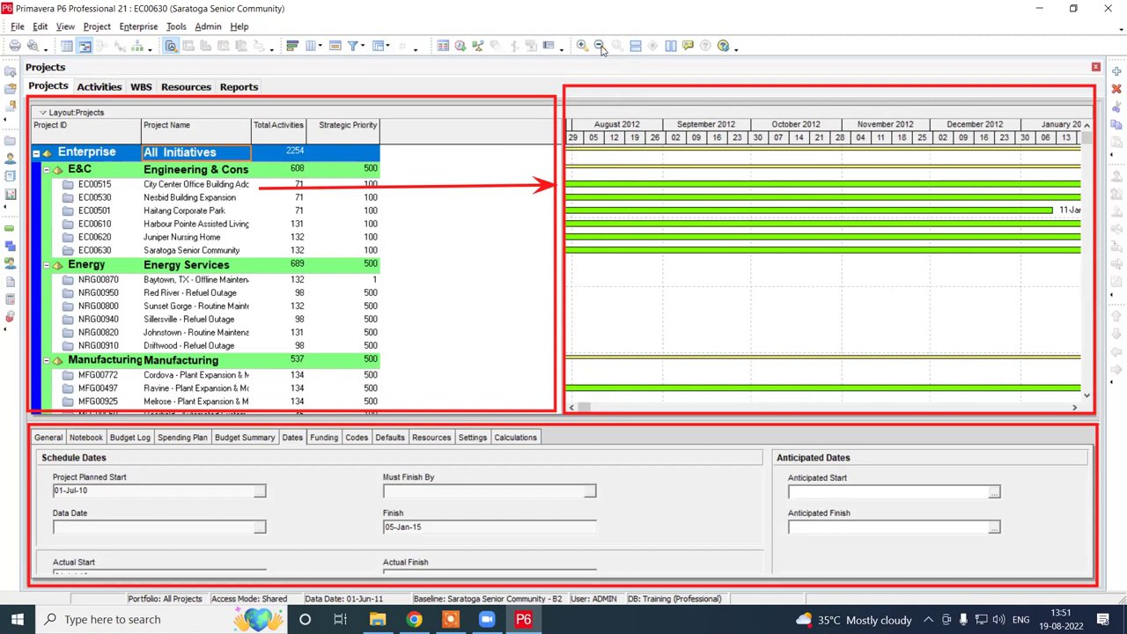
Step: Zoom the project Gantt timescale out to years and quarters, then show EC00630's activities
left_click(599, 46)
left_click(599, 46)
left_click(599, 46)
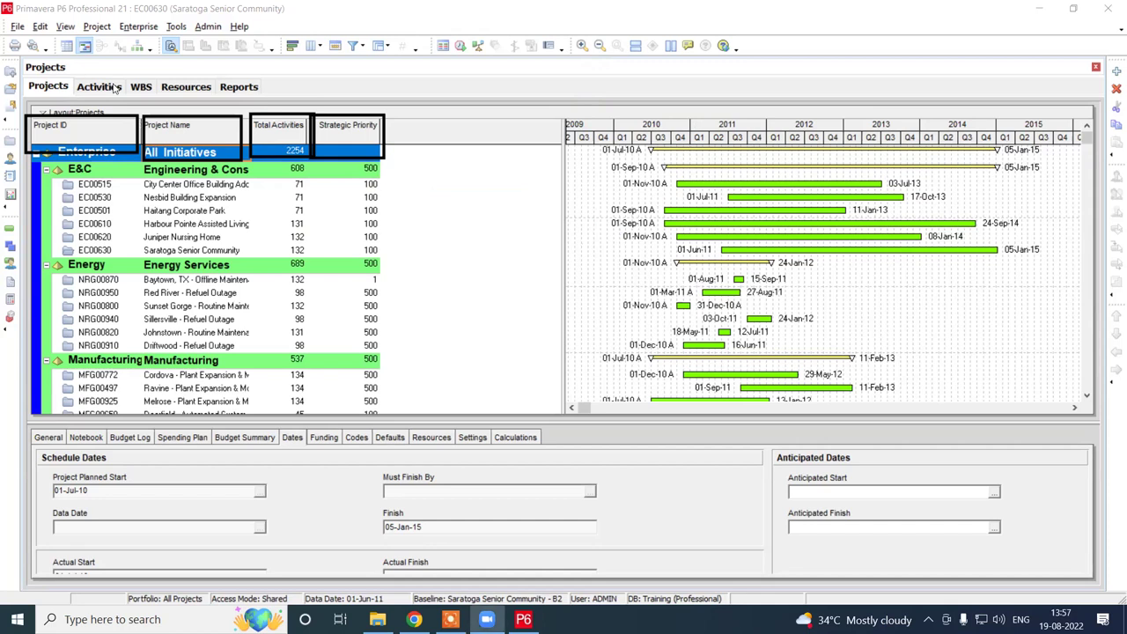
left_click(114, 88)
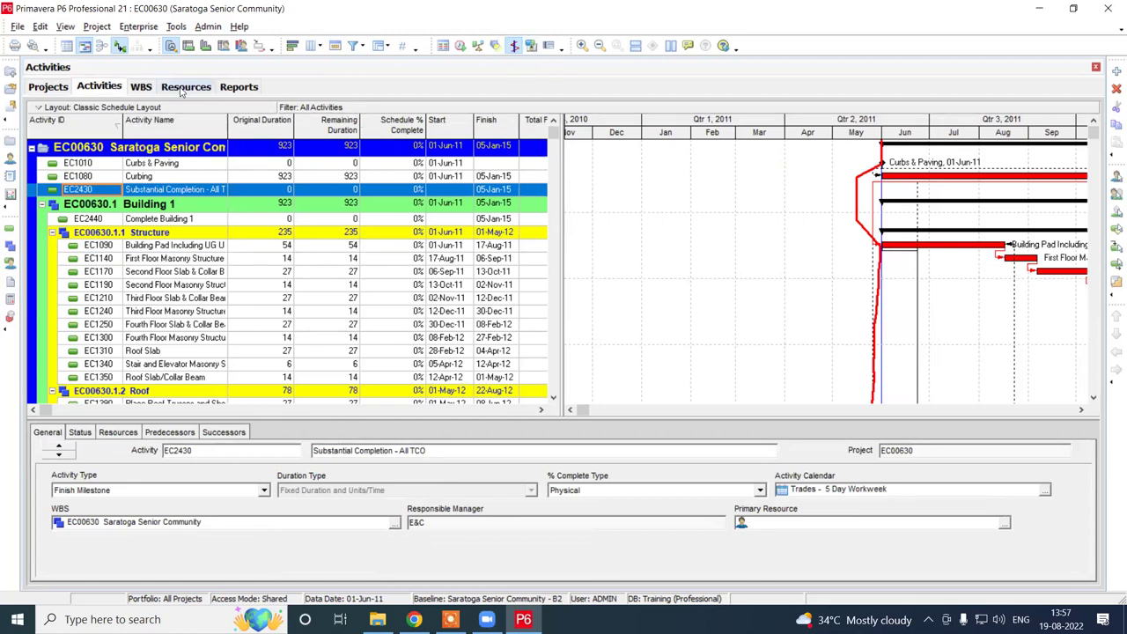
Step: On EC00630's WBS, give the Gantt more room, zoom out to years, and pan to 2010–2017
left_click(145, 87)
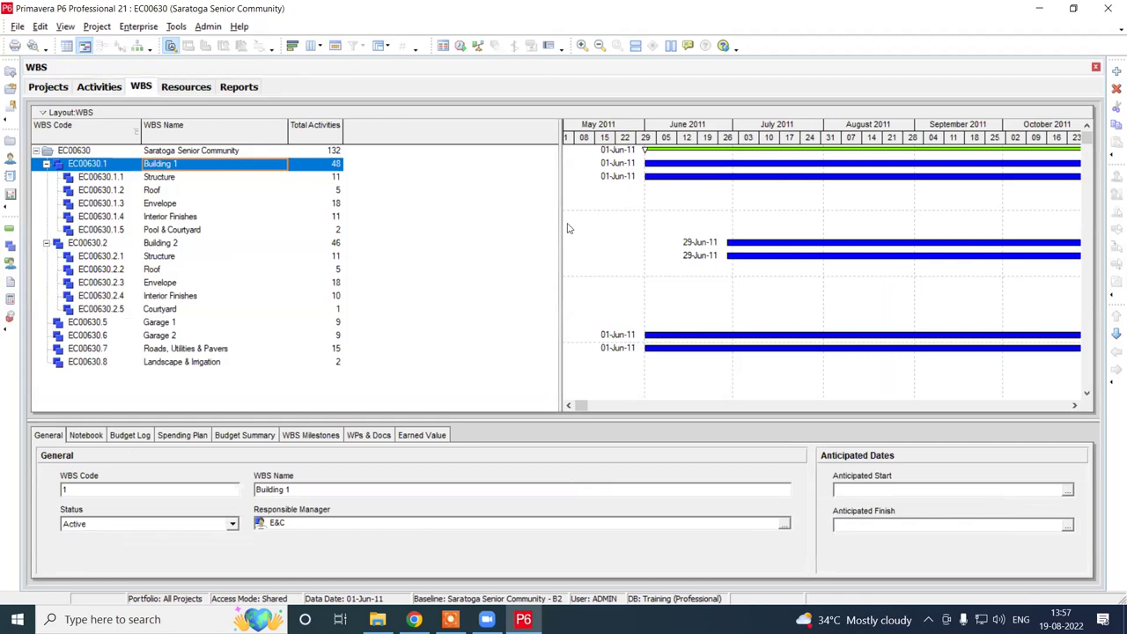
left_click_drag(560, 229, 534, 229)
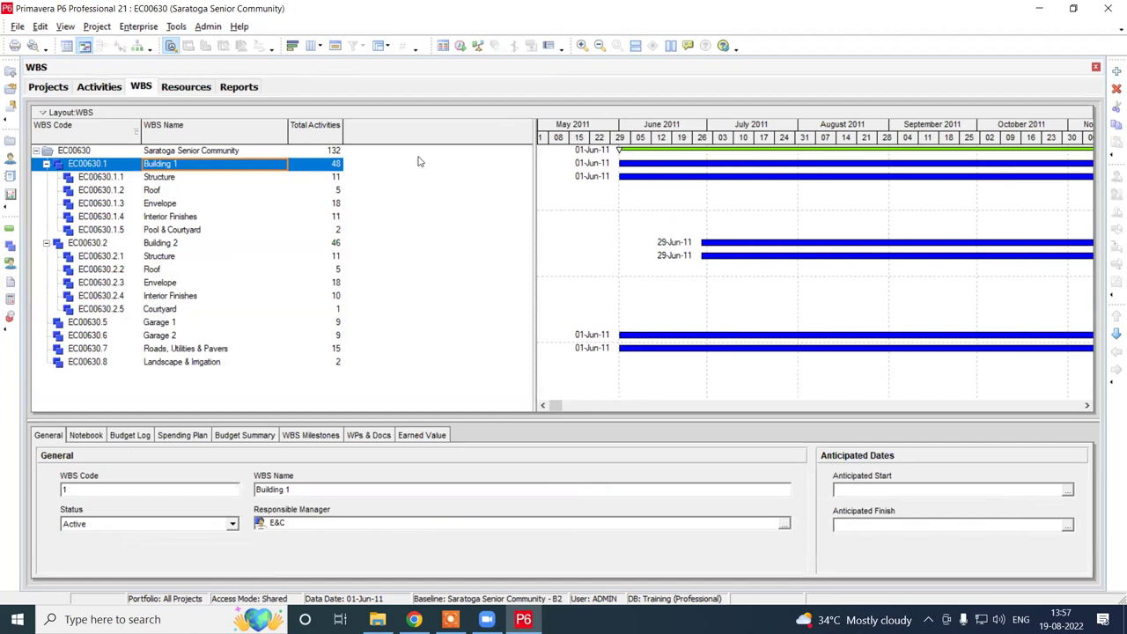
left_click(599, 46)
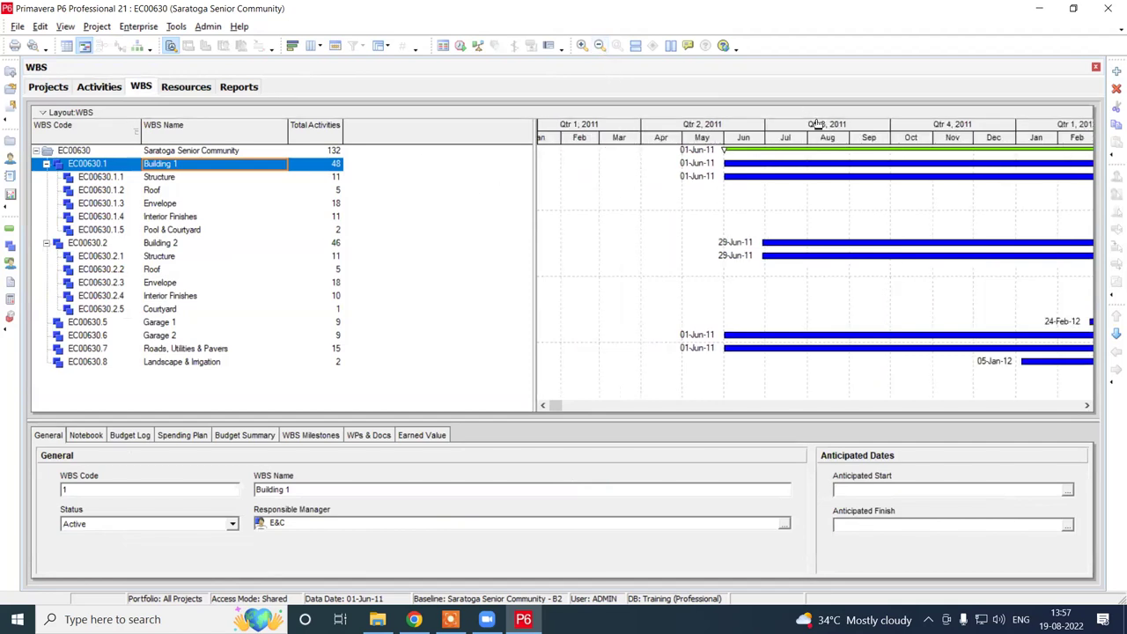
left_click(598, 46)
left_click(598, 47)
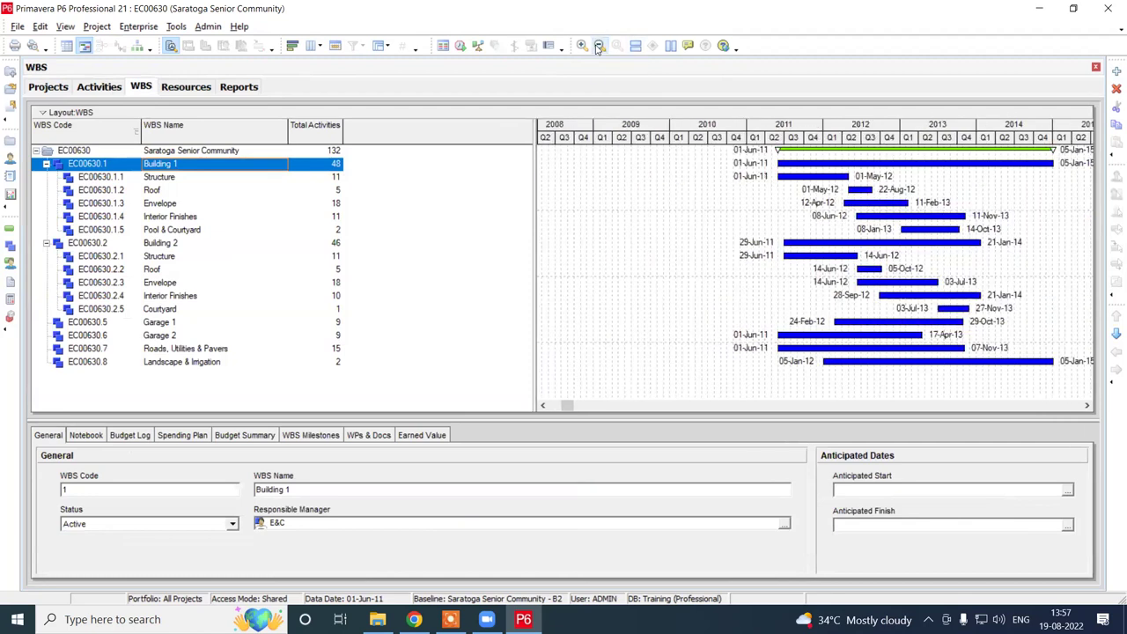
left_click_drag(884, 132, 713, 130)
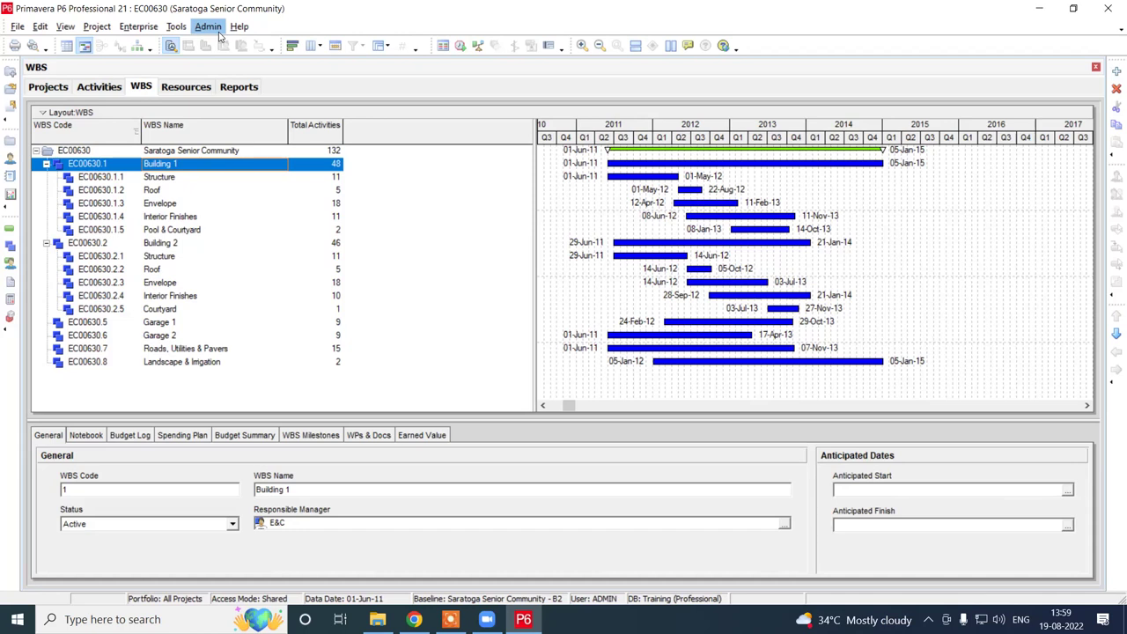
Step: Switch to the Resources view and bring up the Display menu's Filter By choices
left_click(188, 86)
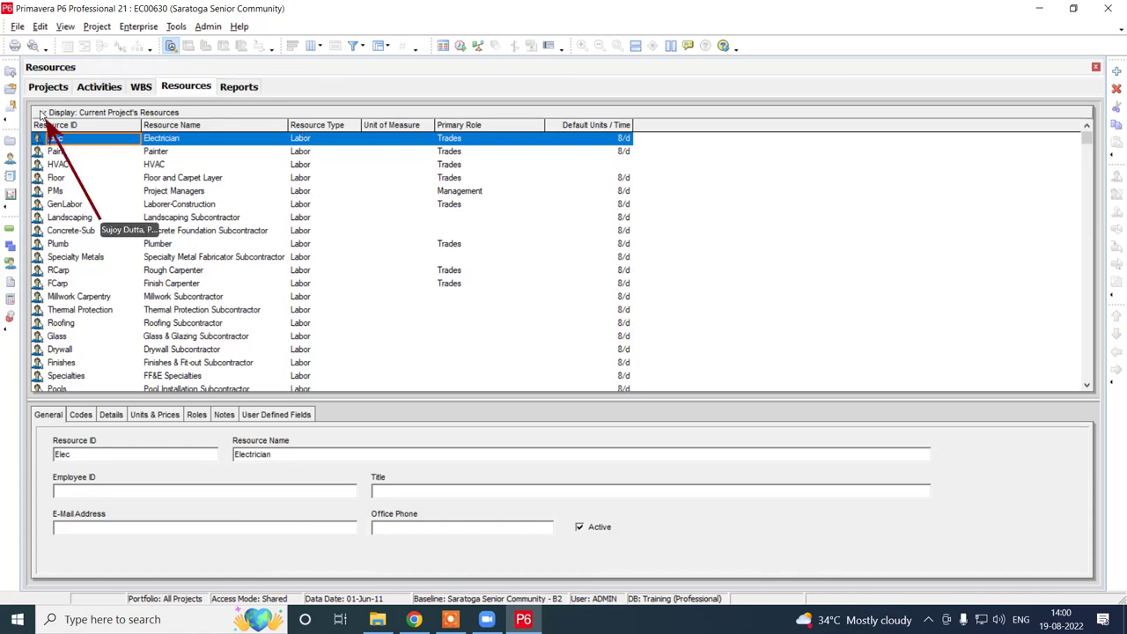
left_click(43, 113)
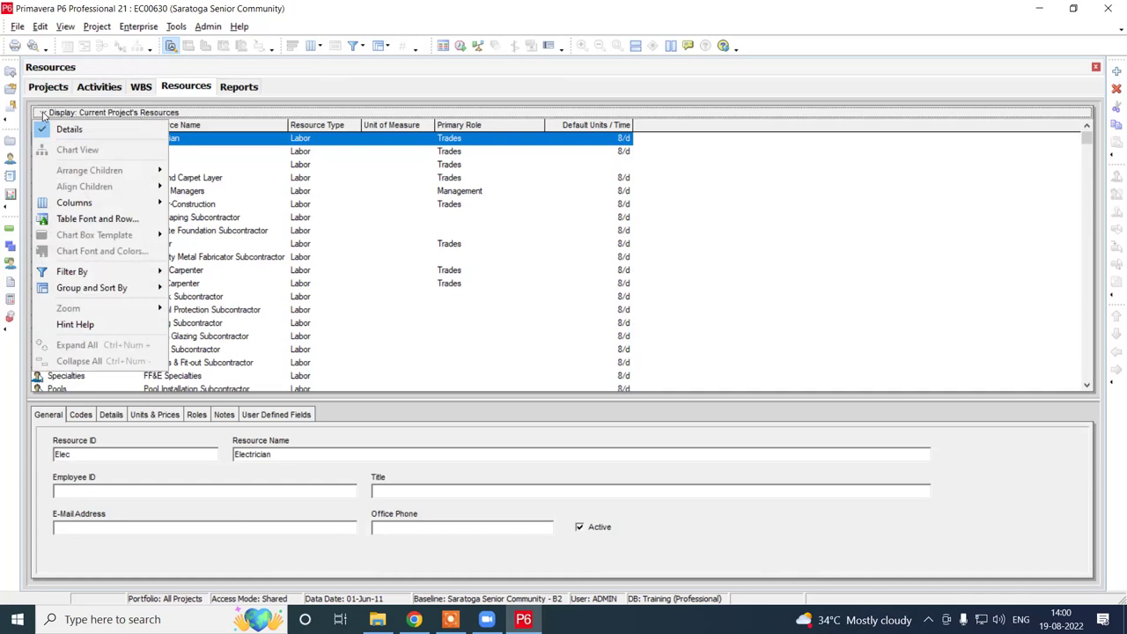
left_click(43, 113)
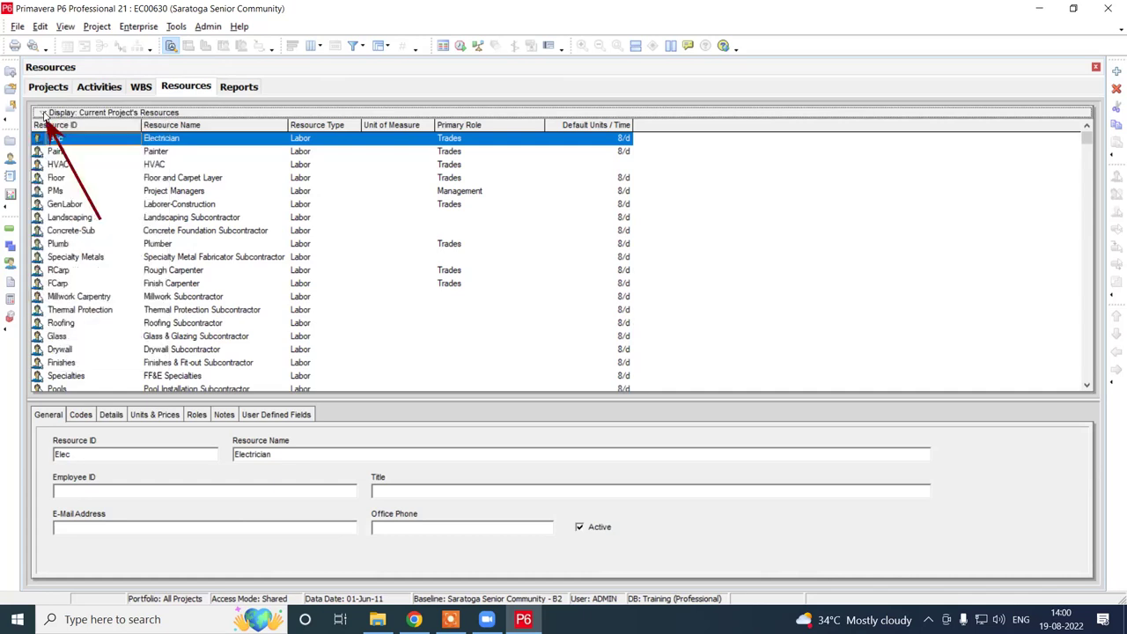
left_click(43, 114)
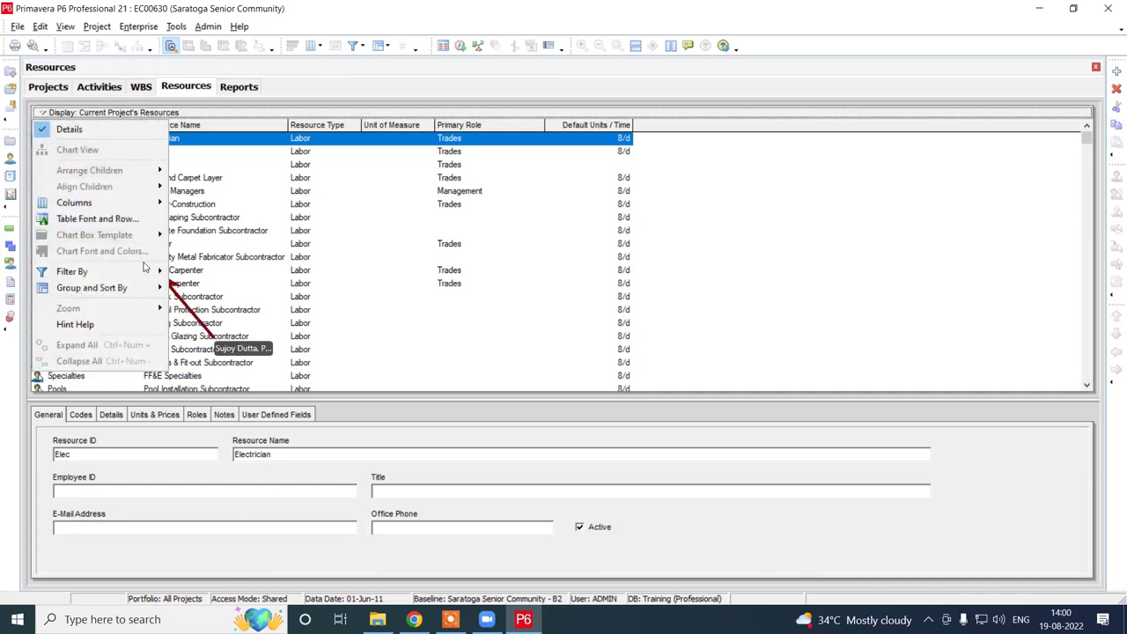
mouse_move(160, 273)
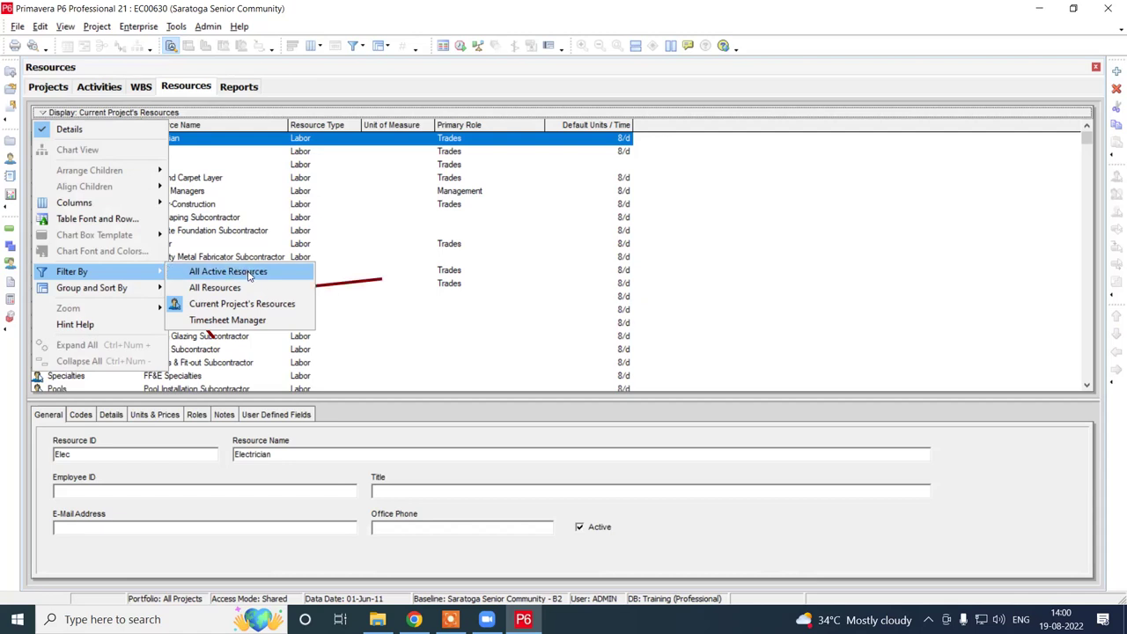
Step: Filter the resources to All Active Resources, widen the Resource ID column, and scroll down the list
left_click(249, 276)
left_click(249, 272)
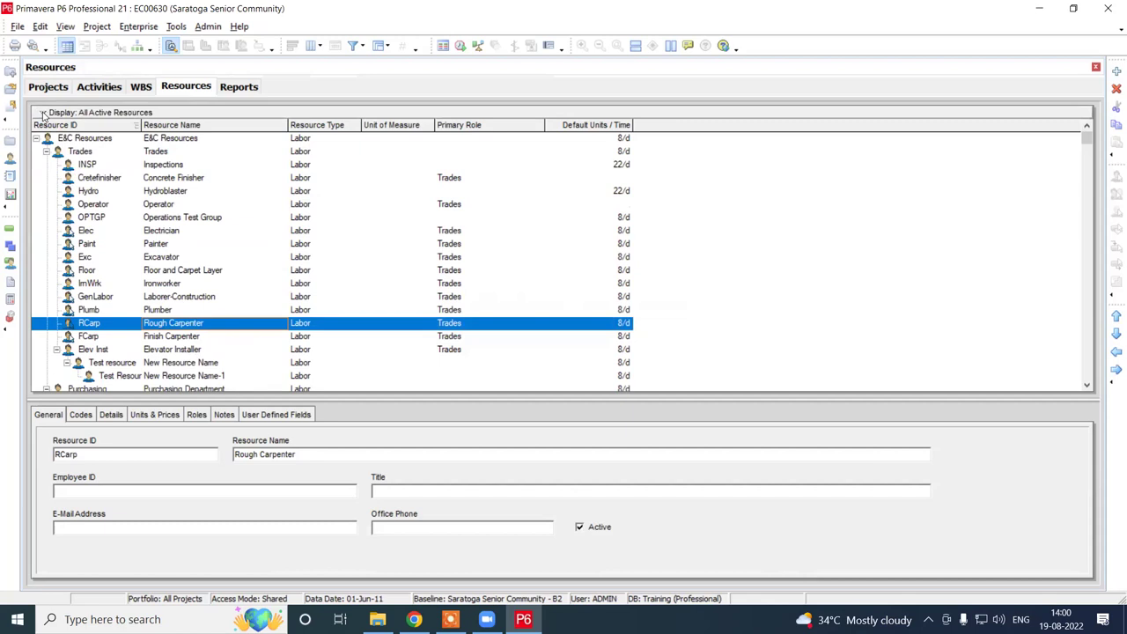
left_click(174, 322)
left_click_drag(165, 125, 174, 125)
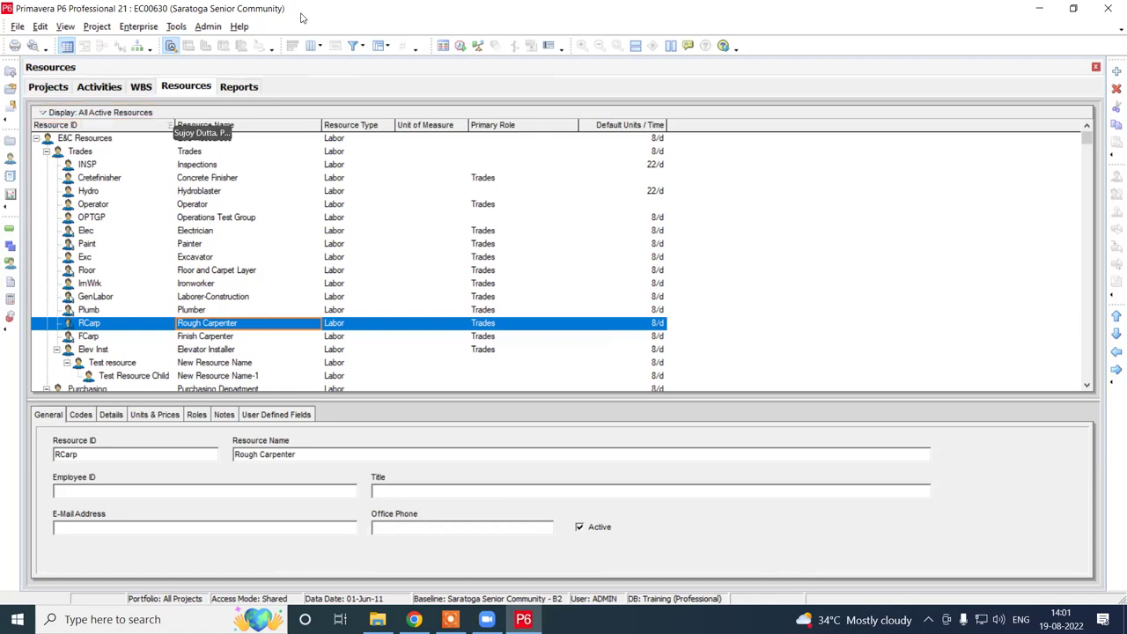
left_click(1089, 387)
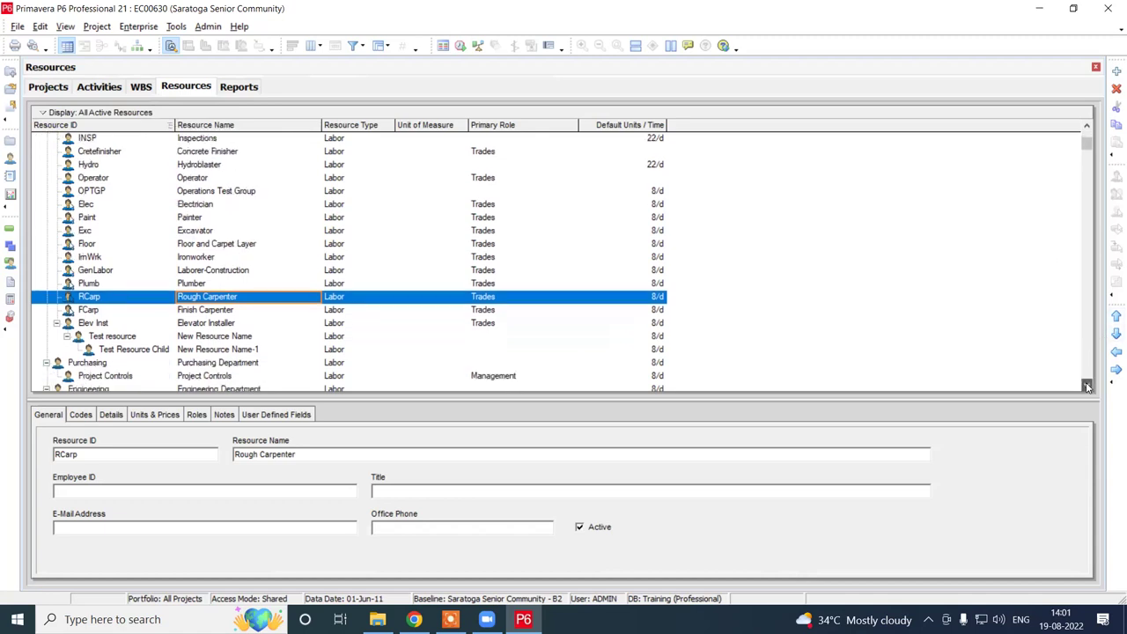
left_click_drag(1089, 387, 1089, 137)
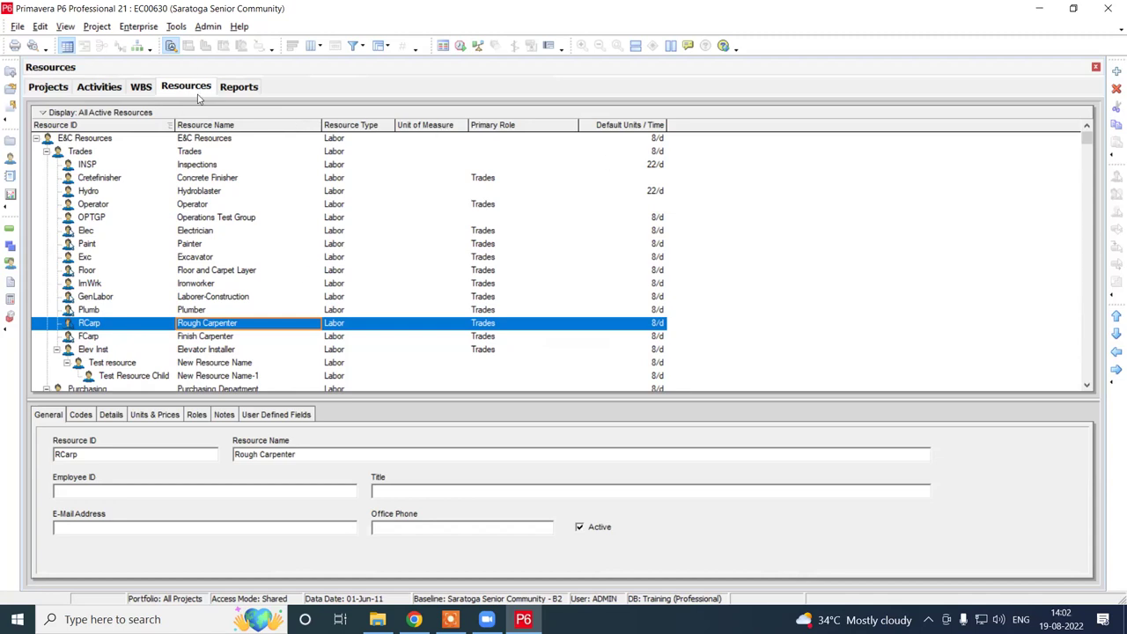
Step: Switch to the Reports list, then move from the Edit menu over to the View menu
left_click(239, 88)
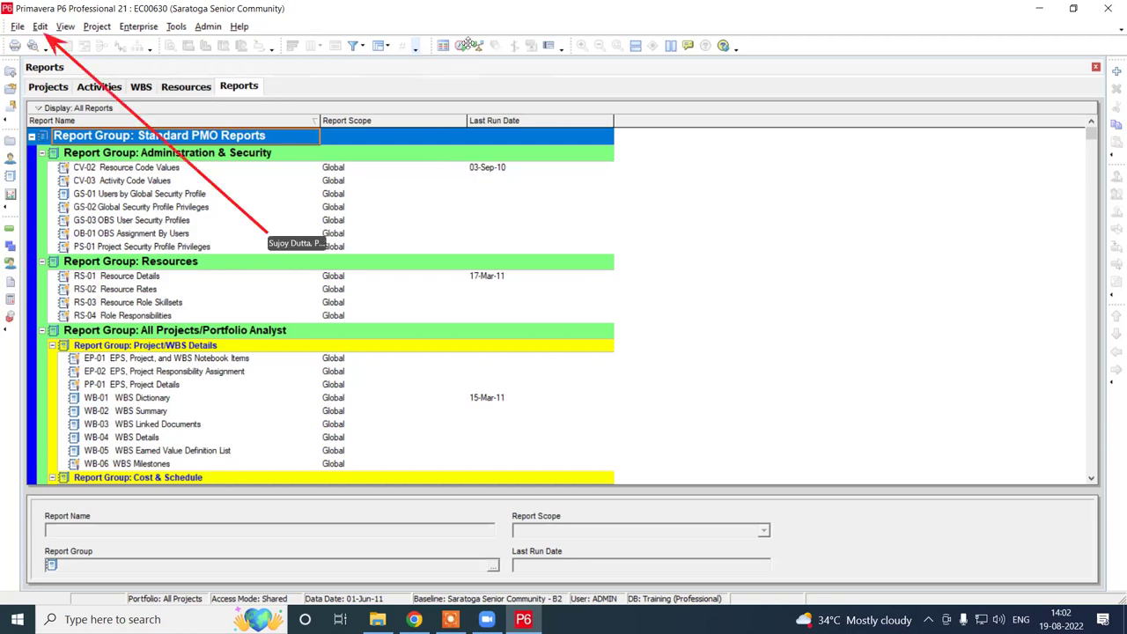
left_click(40, 26)
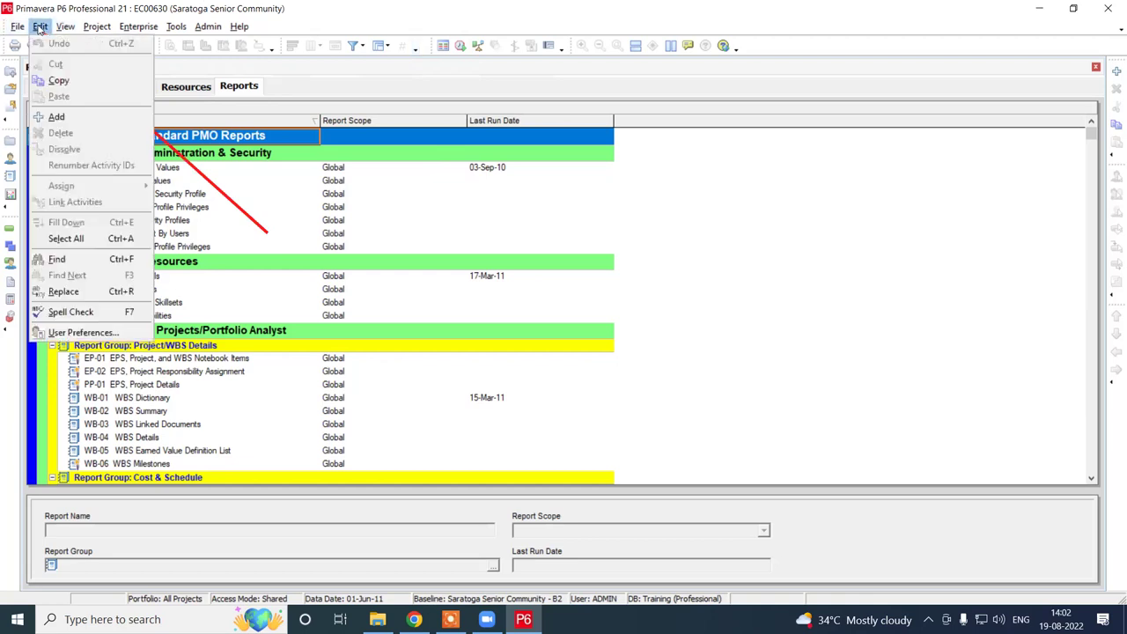
mouse_move(65, 26)
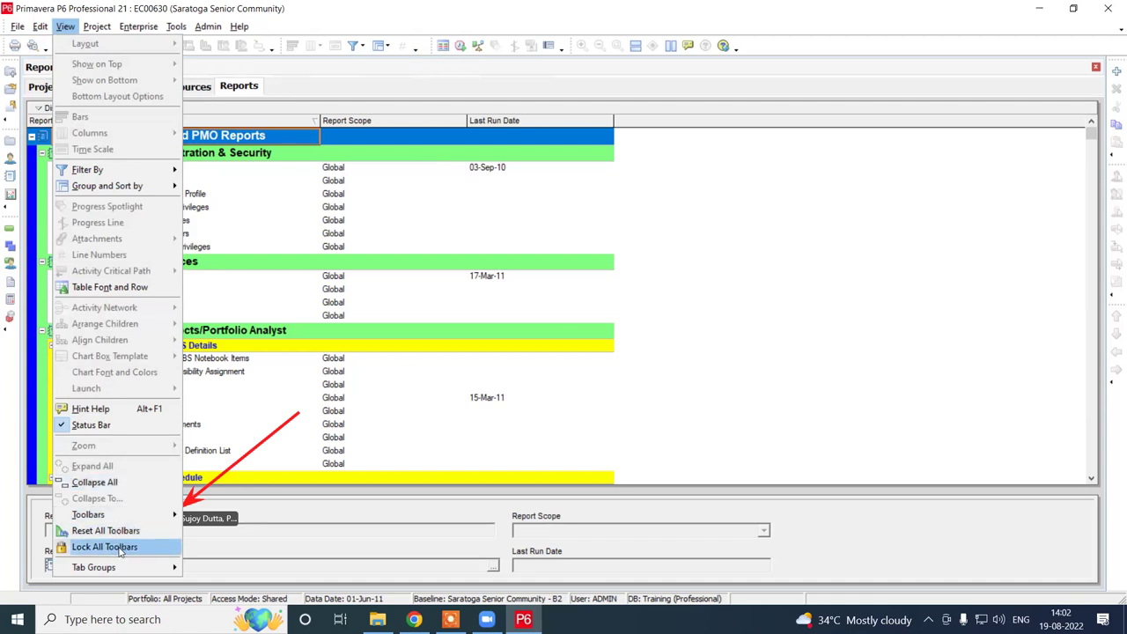
Step: Open the toolbar customization list via View > Toolbars > Customize
mouse_move(136, 515)
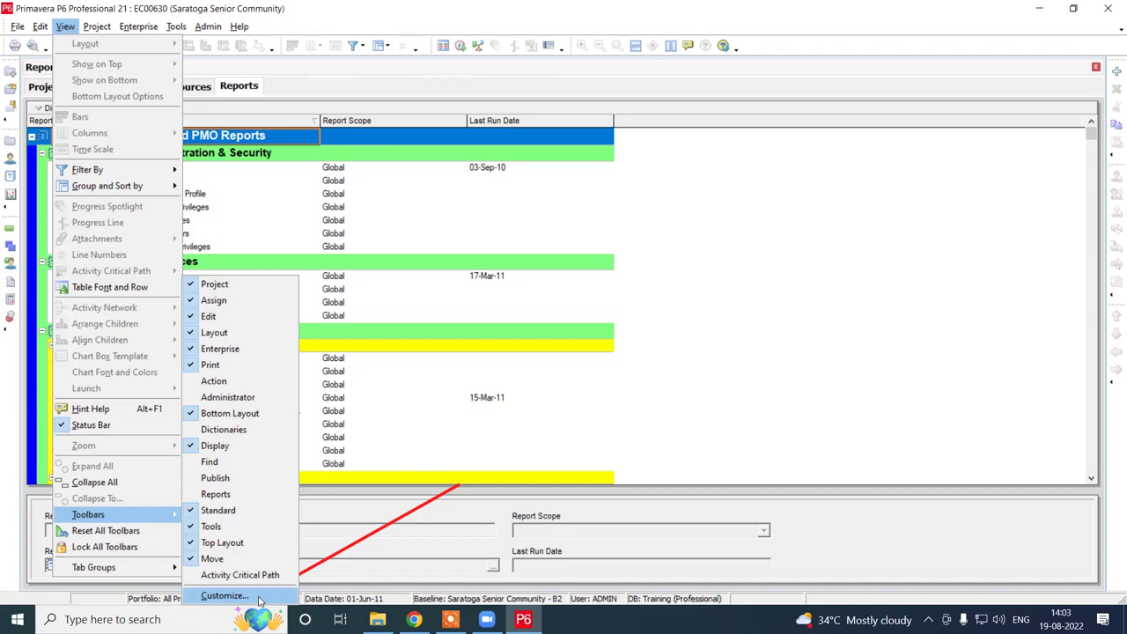
left_click(259, 598)
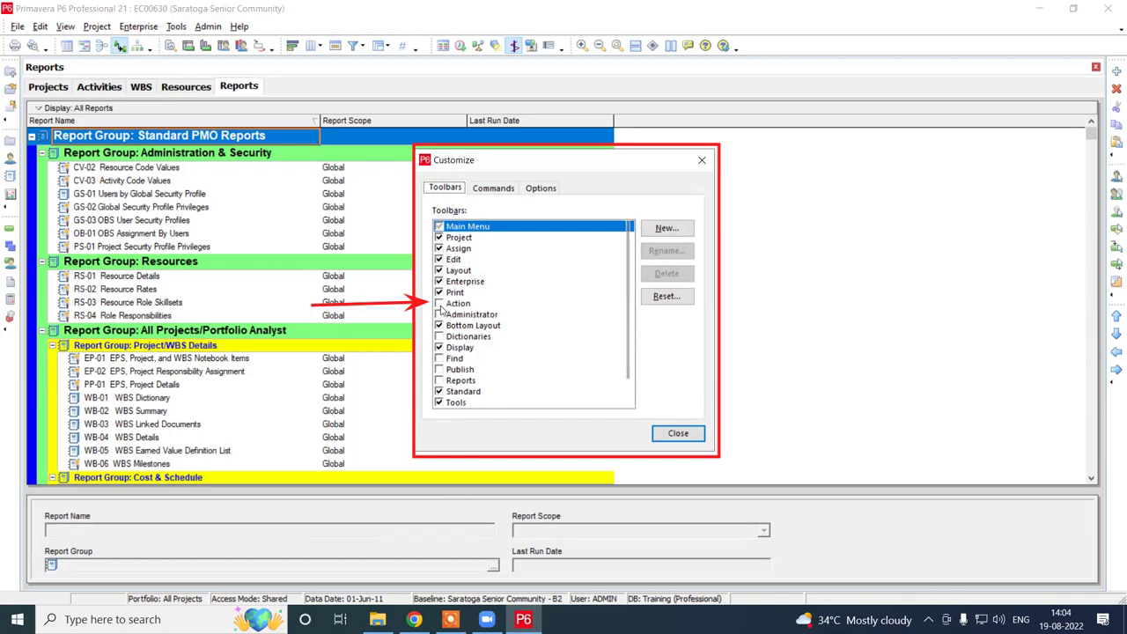
Step: Turn on the Action and Administrator toolbars
left_click(439, 304)
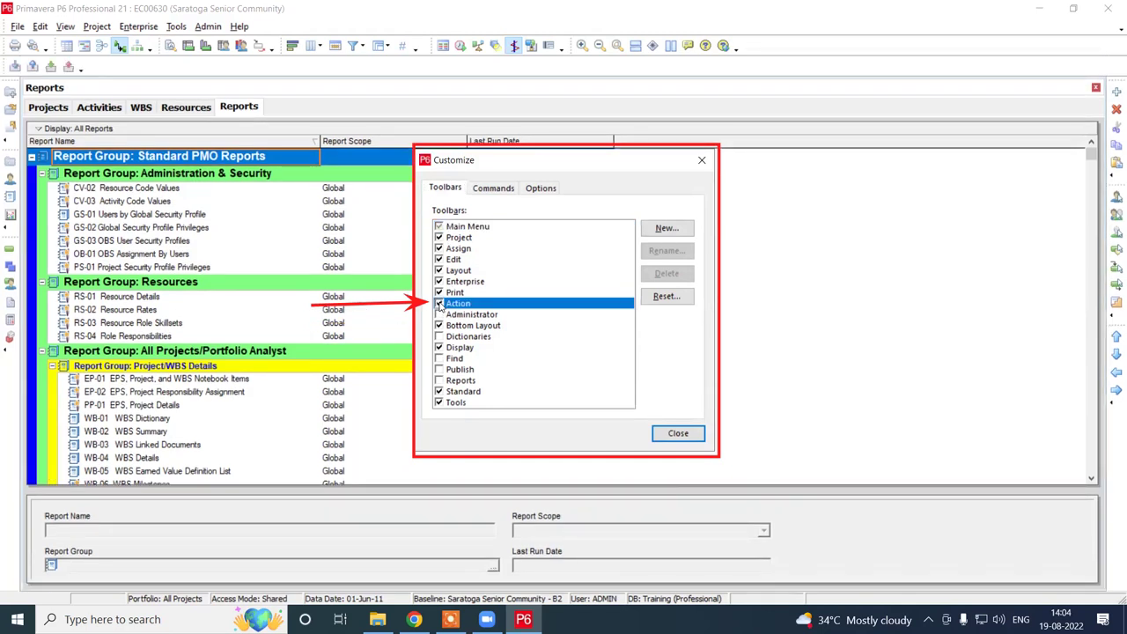
left_click_drag(380, 314, 439, 313)
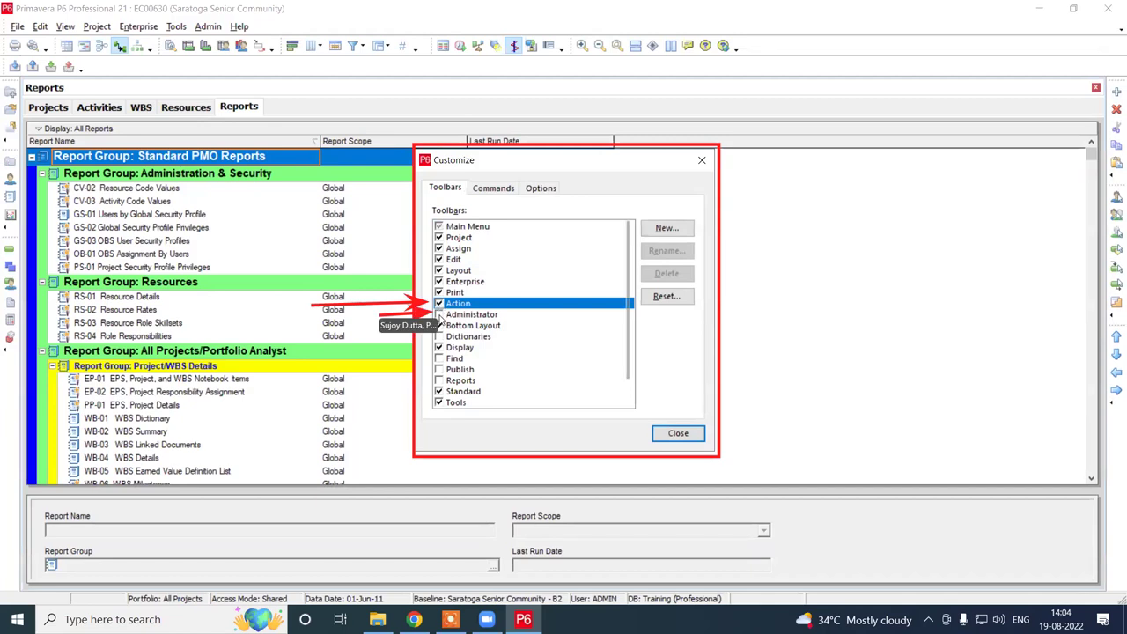
left_click(439, 316)
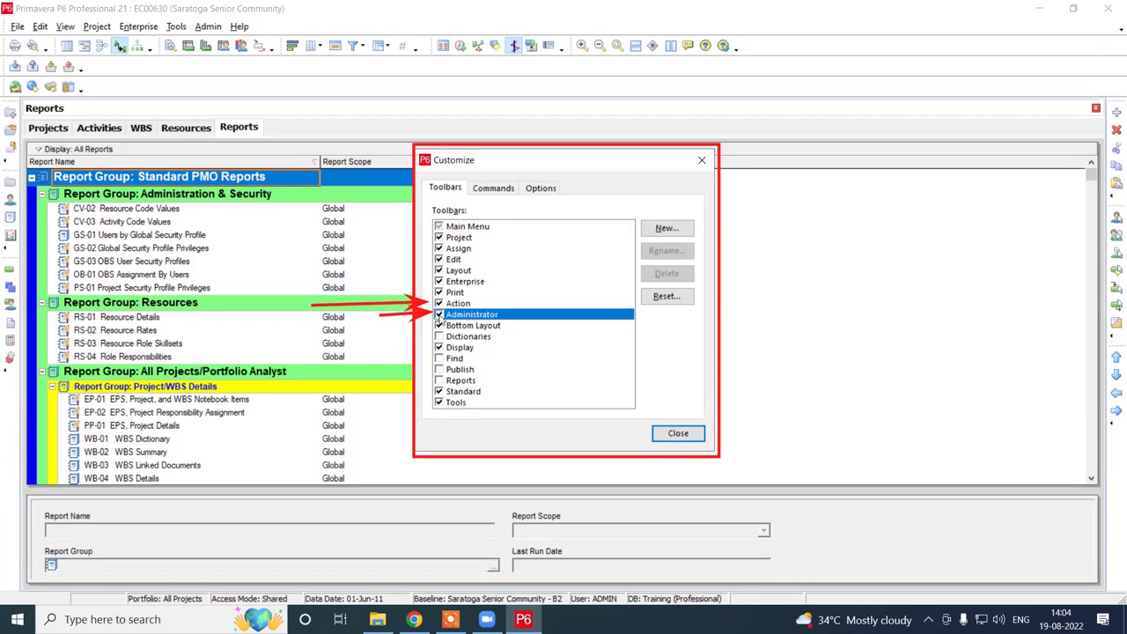
left_click(439, 316)
left_click(440, 315)
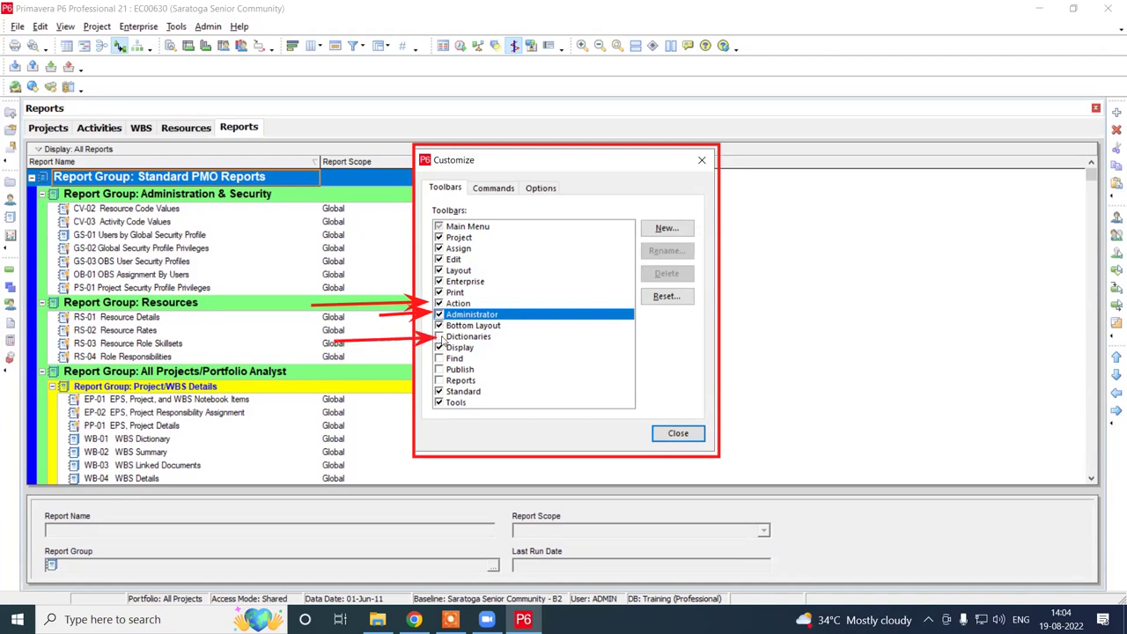
Step: Enable the Dictionaries, Find, Publish, Reports and Activity Critical Path toolbars, then close Customize
left_click(441, 338)
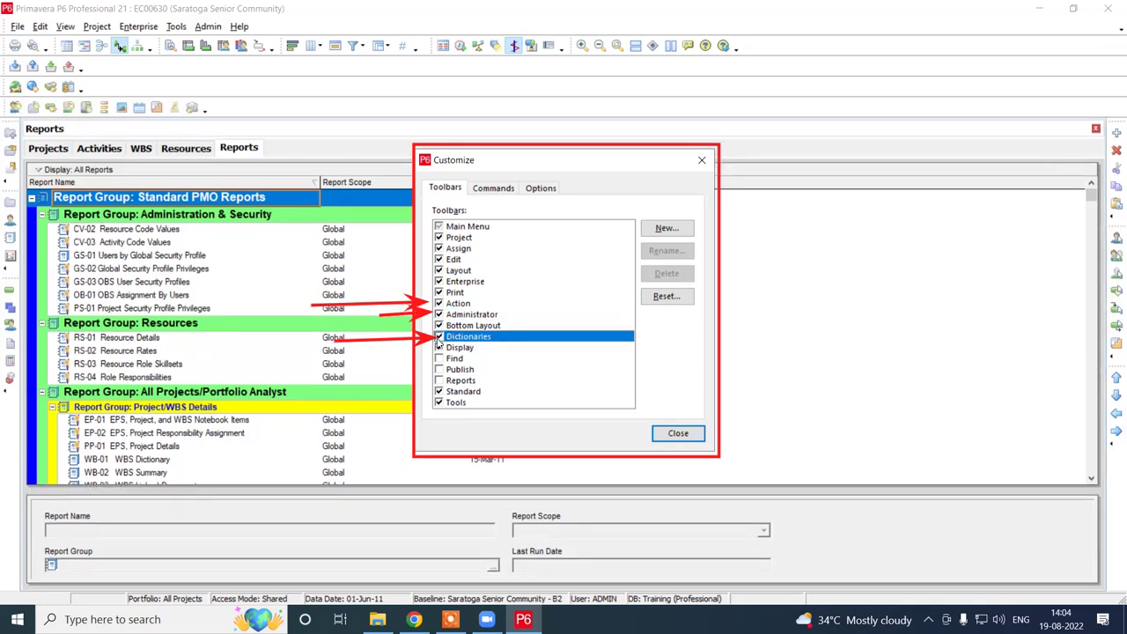
left_click(439, 360)
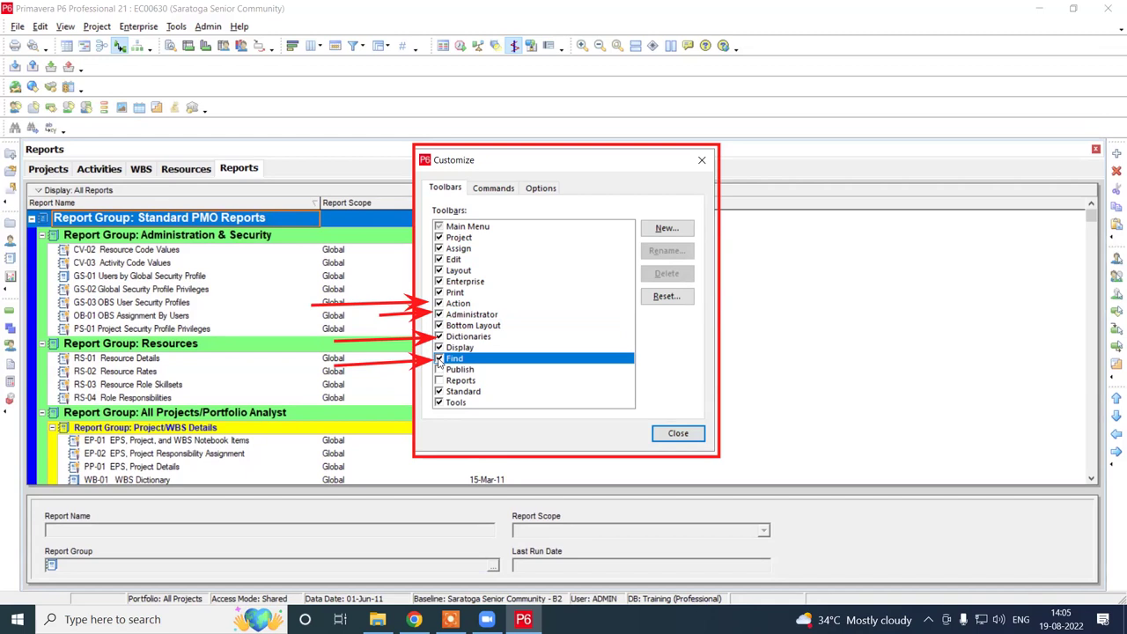
left_click(440, 371)
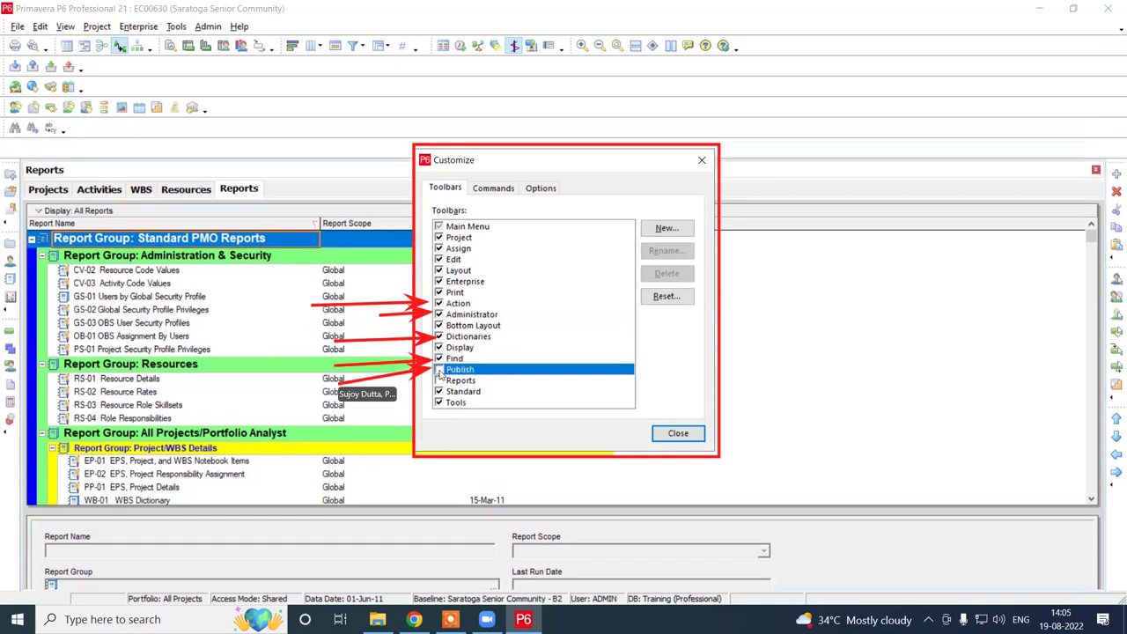
left_click(438, 380)
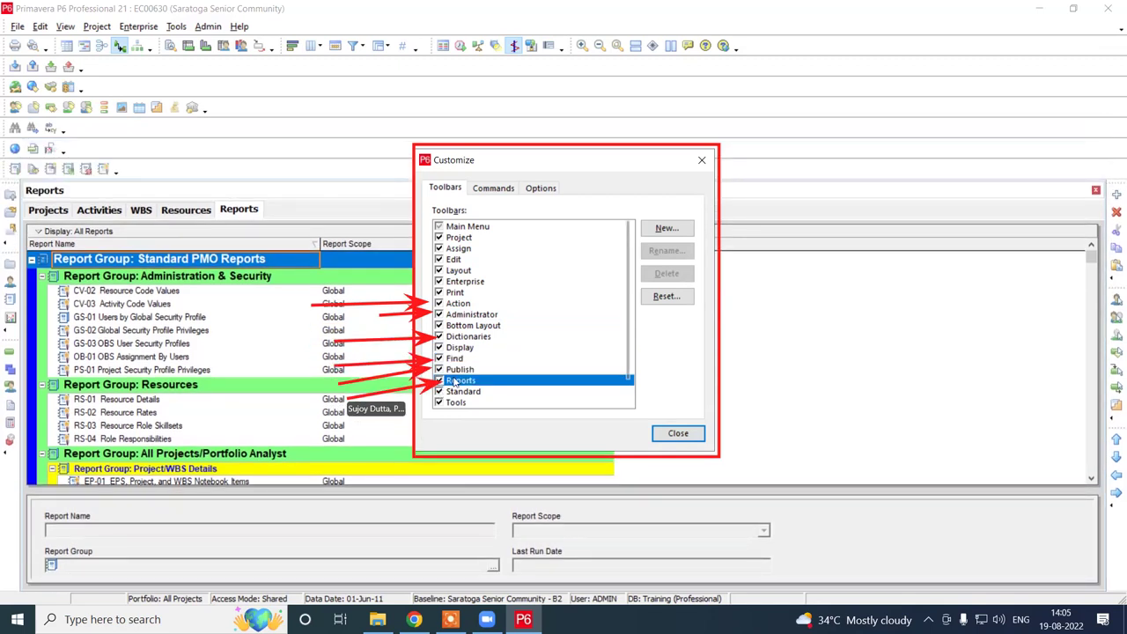
scroll(475, 366, "down", 1)
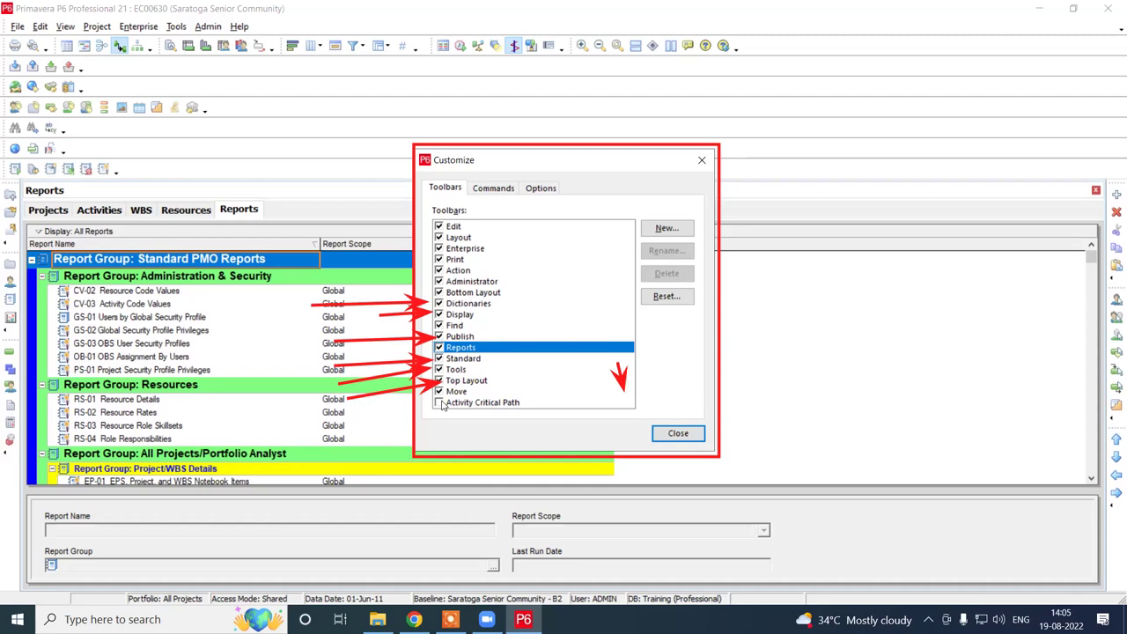
left_click(440, 402)
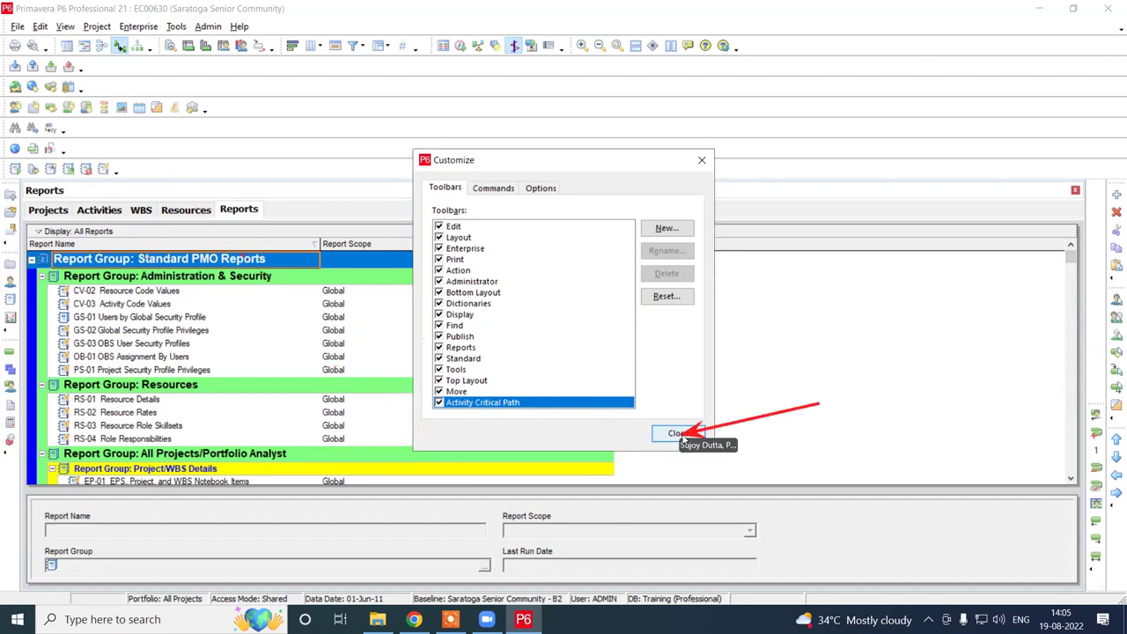
left_click(676, 434)
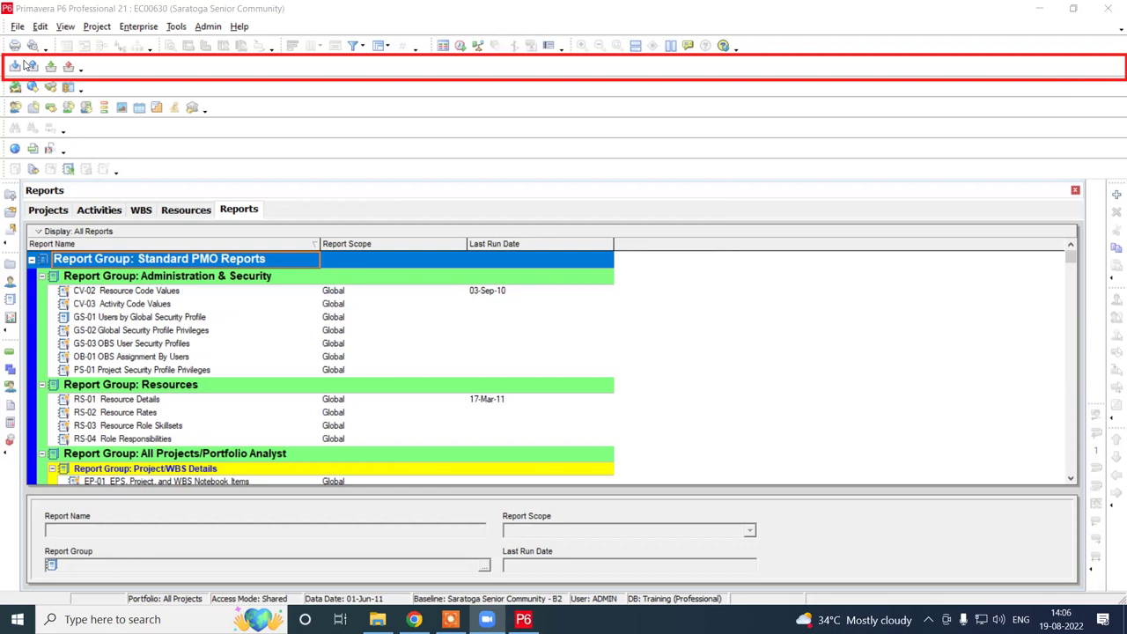
Step: Drag the third-row toolbar up and right until it docks beside the second-row toolbars
left_click_drag(93, 142, 11, 112)
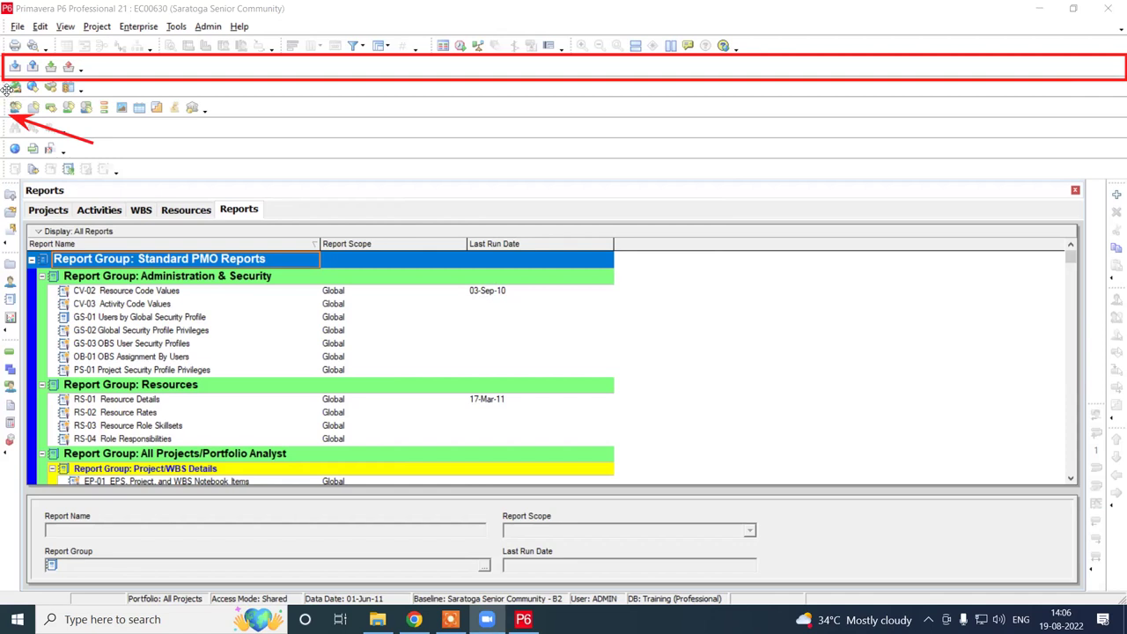
left_click_drag(7, 87, 88, 70)
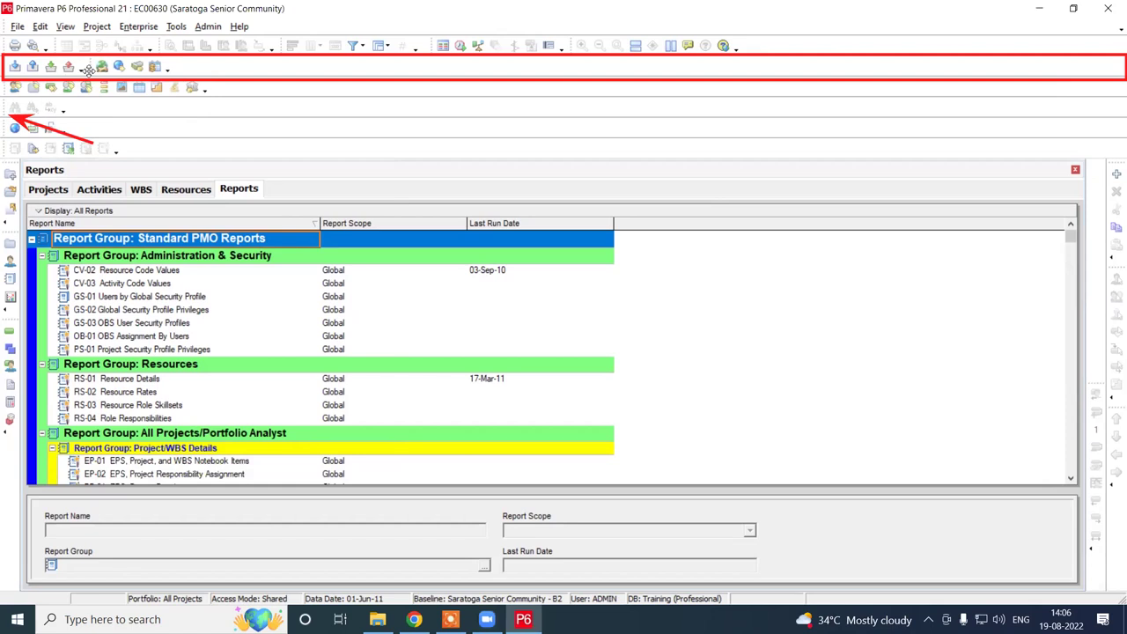
left_click_drag(7, 87, 78, 89)
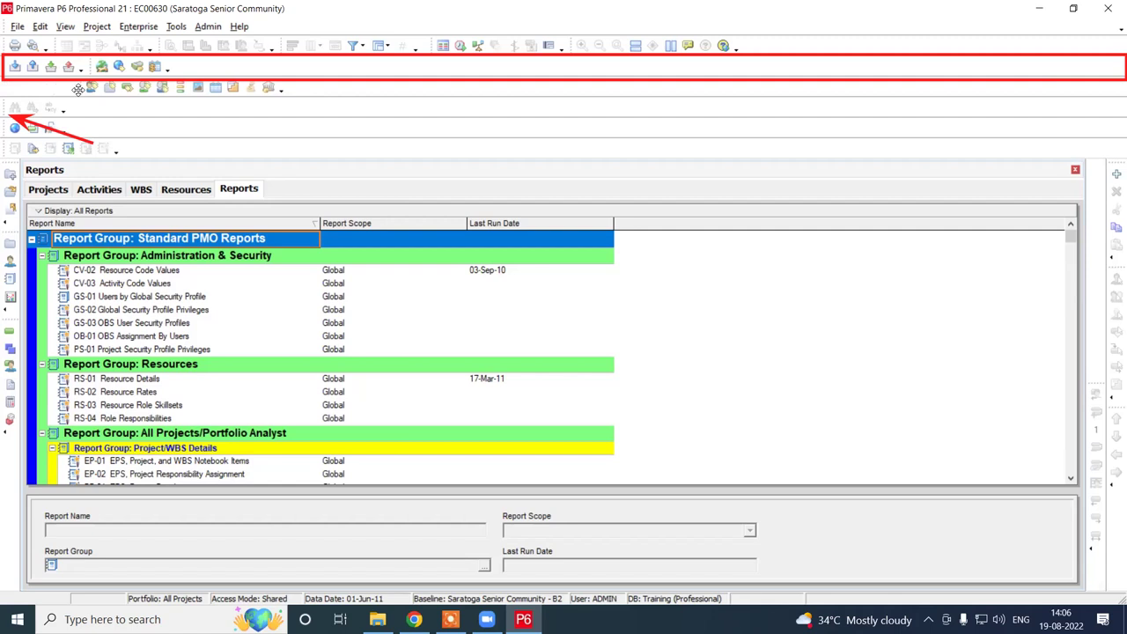
left_click_drag(77, 89, 104, 92)
left_click_drag(133, 95, 173, 94)
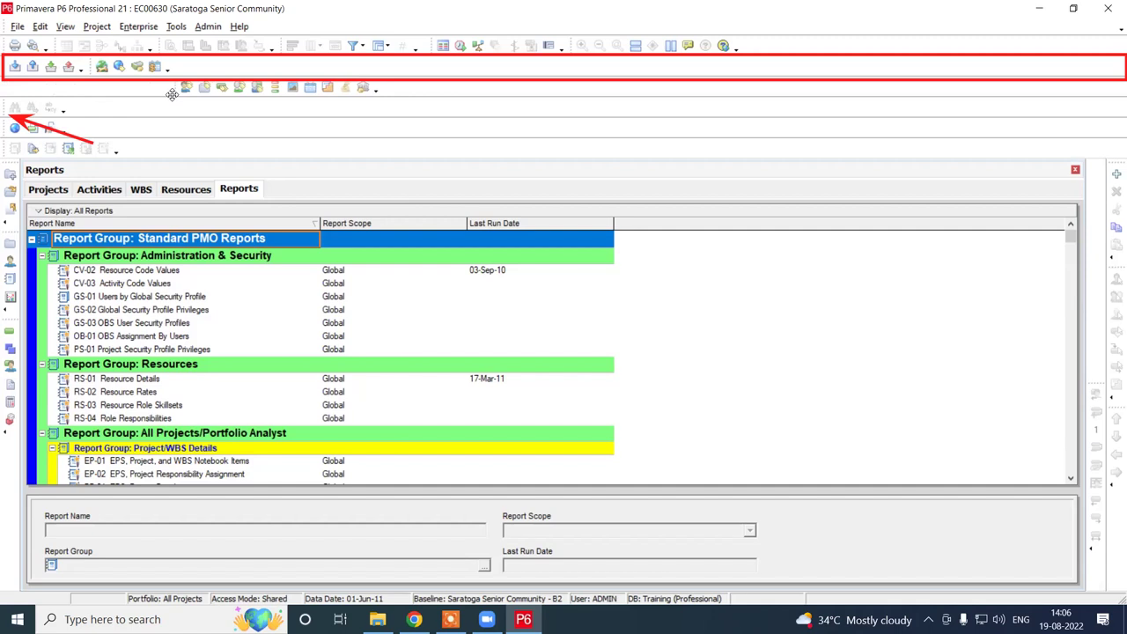
left_click_drag(172, 94, 173, 86)
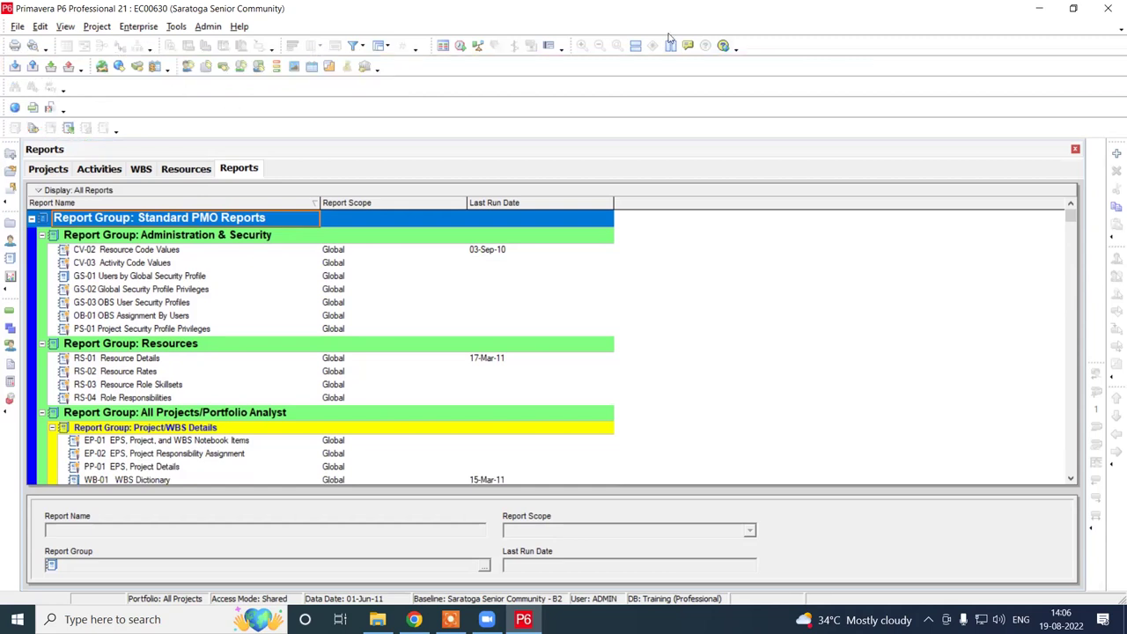
Step: Dock the remaining third-row toolbars at the end of the second row, then move the zoom tools there from the top row
mouse_move(6, 85)
left_mouse_down()
mouse_move(154, 66)
mouse_move(401, 83)
mouse_move(386, 66)
mouse_move(402, 83)
mouse_move(385, 80)
left_mouse_up()
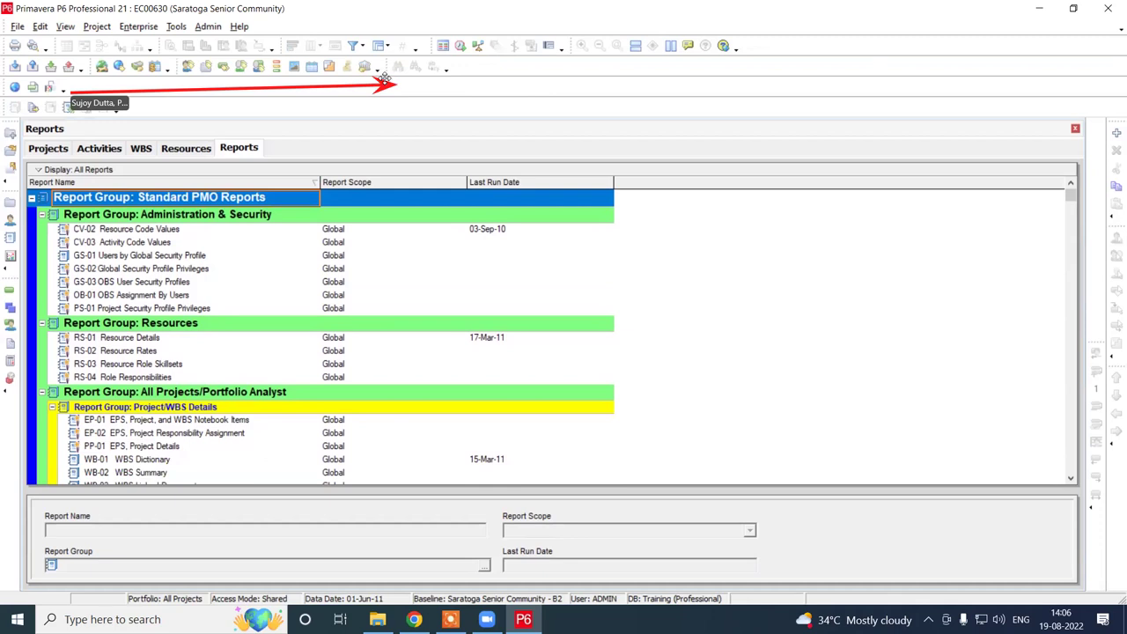
left_click_drag(7, 85, 457, 78)
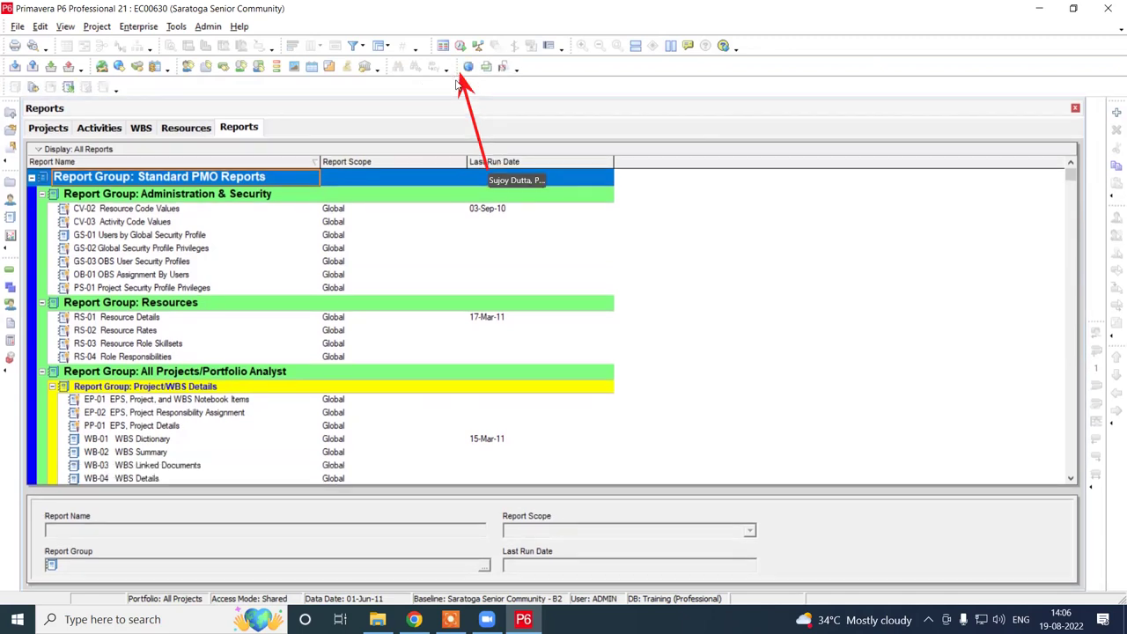
left_click_drag(7, 88, 522, 85)
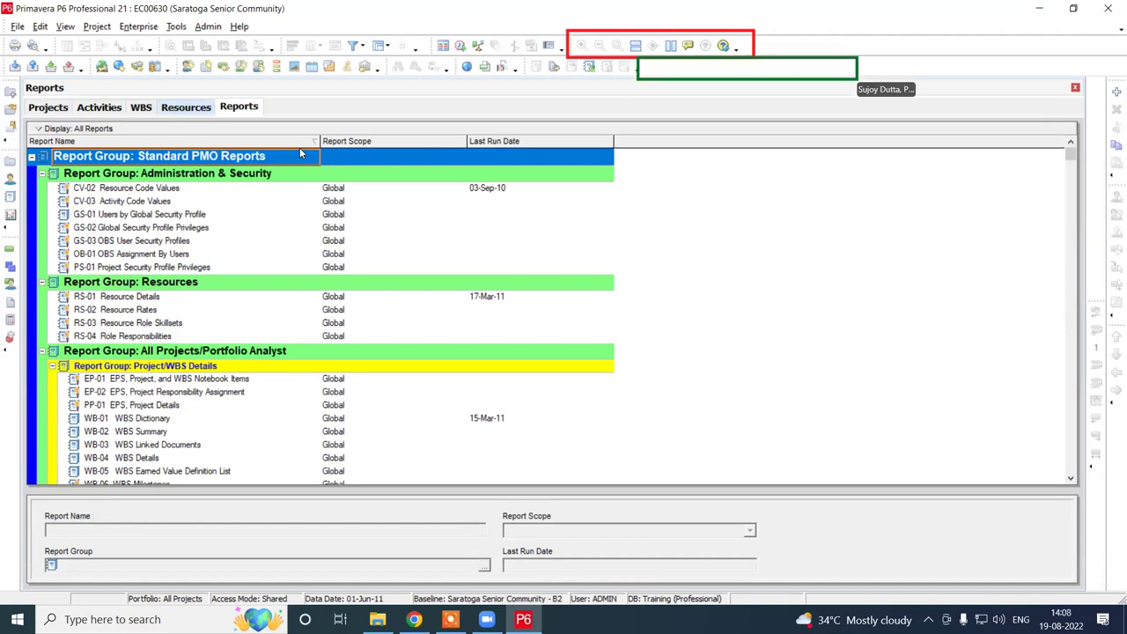
left_click_drag(571, 45, 647, 68)
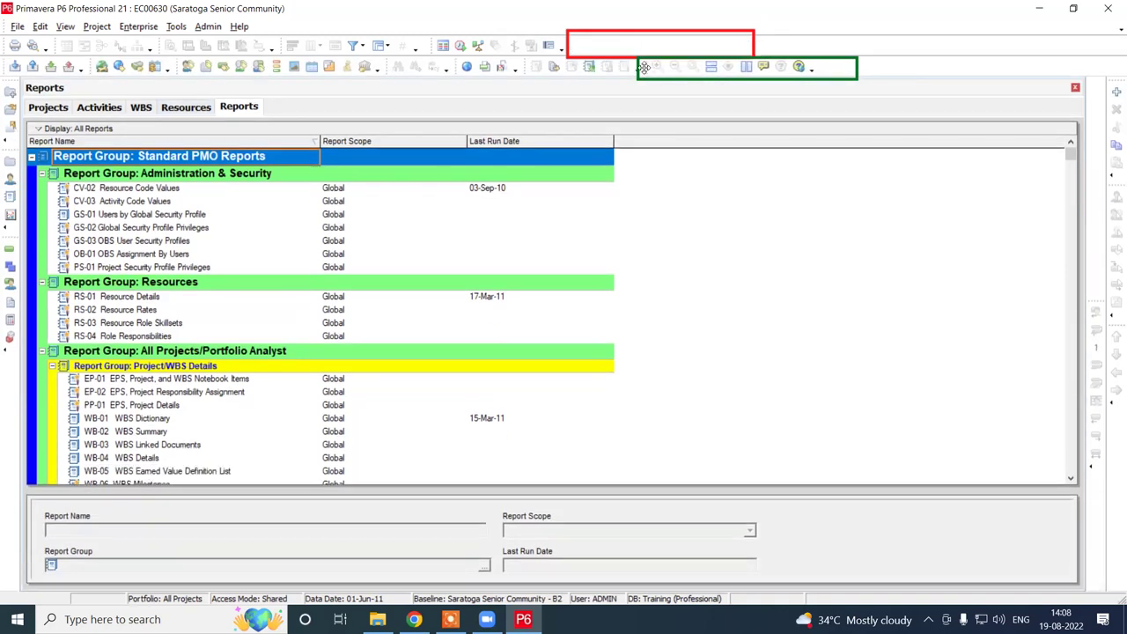
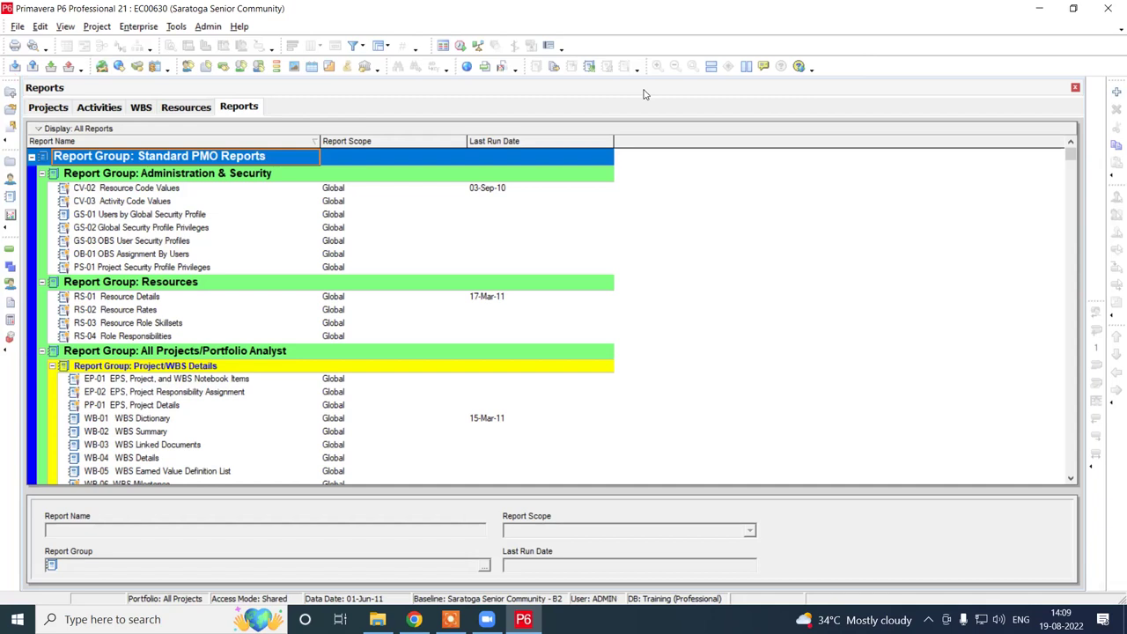
Step: Open the Add or Remove Buttons list from the second toolbar's overflow arrow
left_click(80, 69)
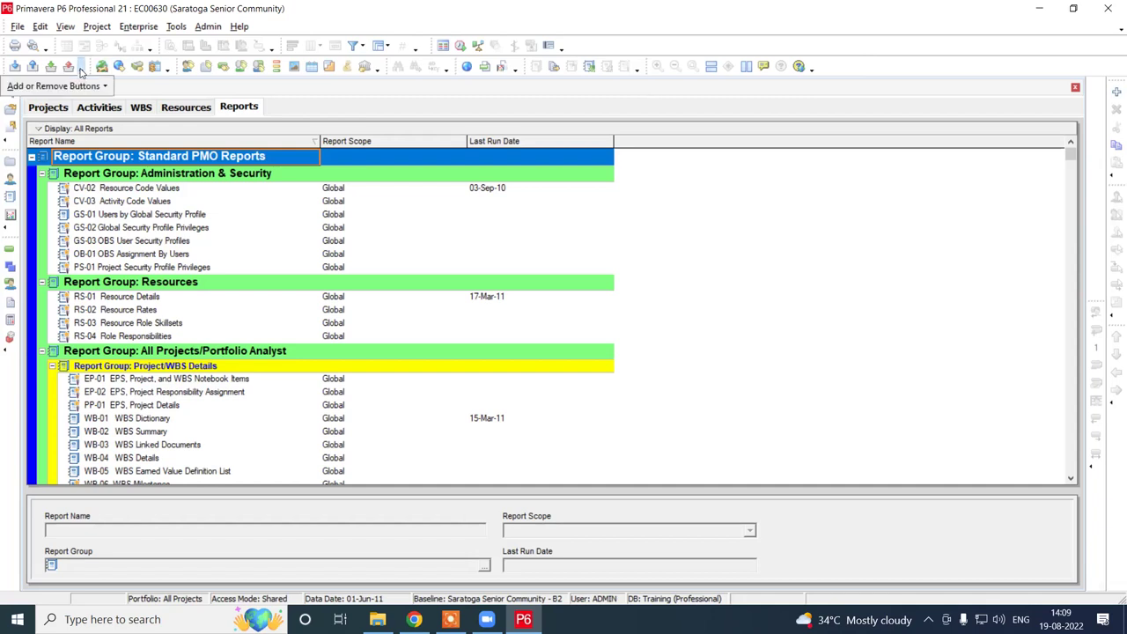
left_click(169, 95)
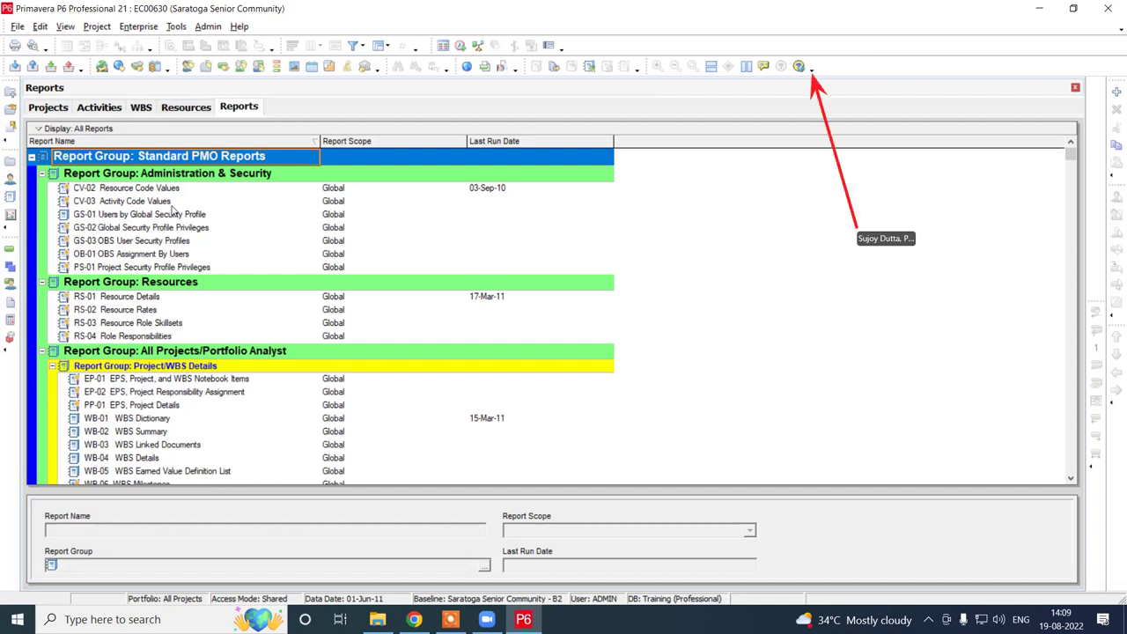
left_click(812, 69)
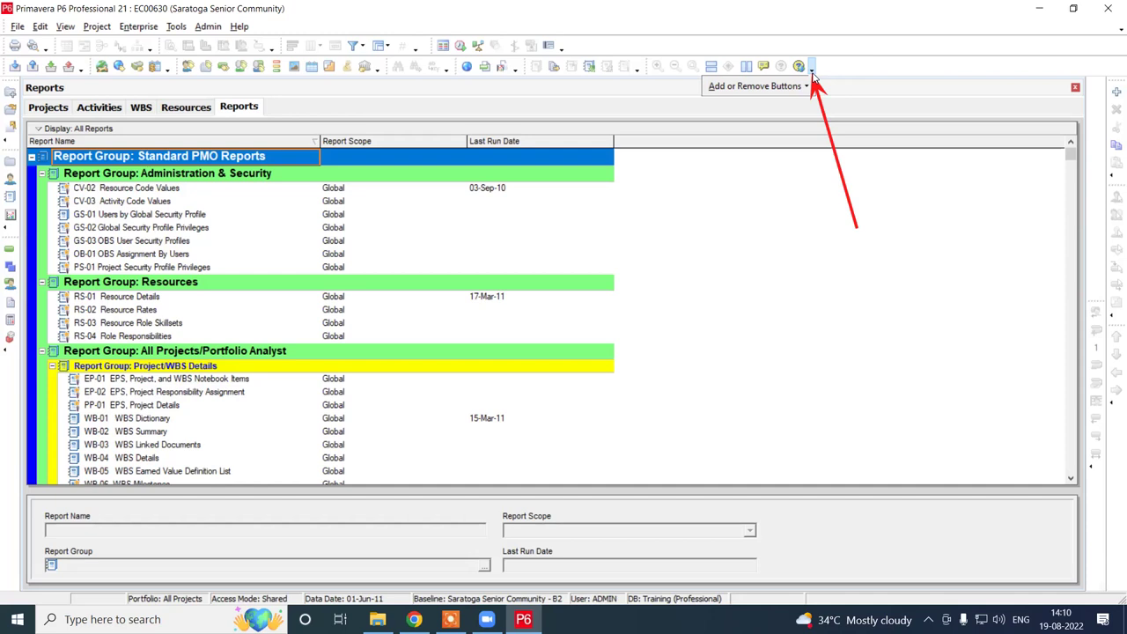
left_click(753, 86)
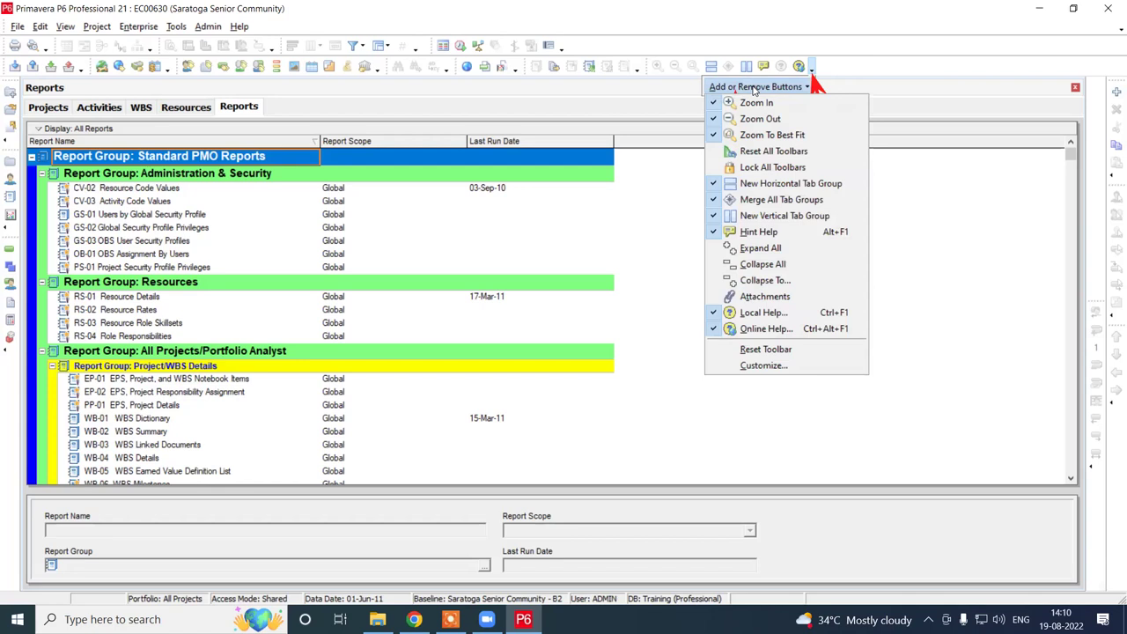
Step: Check Lock All Toolbars, Expand All, Collapse All and Collapse To, then close the list
left_click(715, 167)
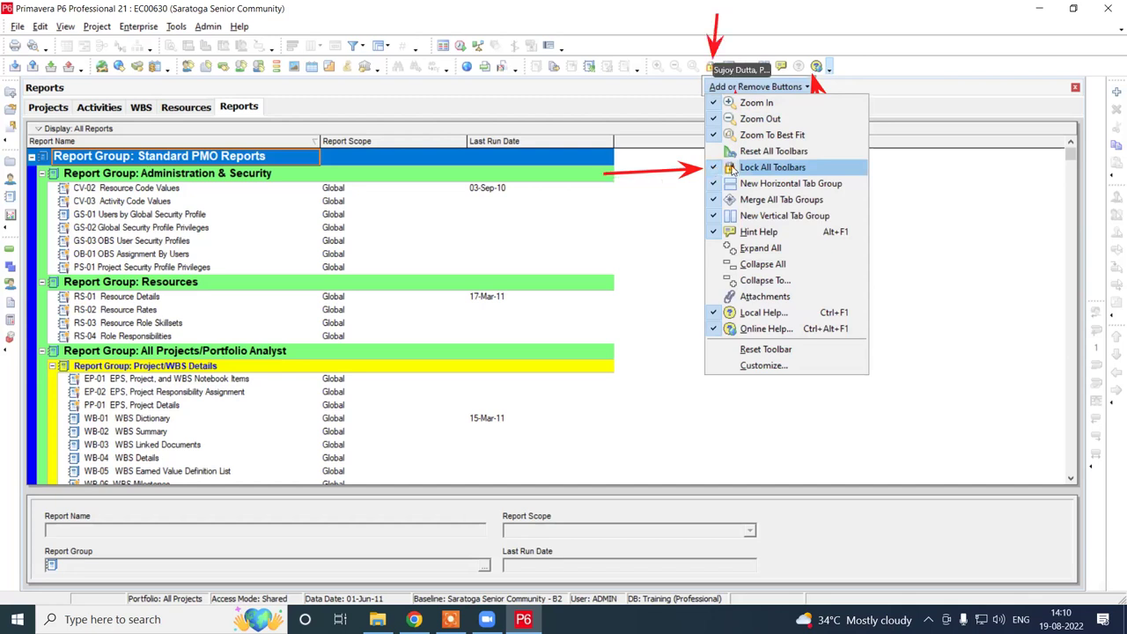
left_click(713, 250)
left_click(714, 266)
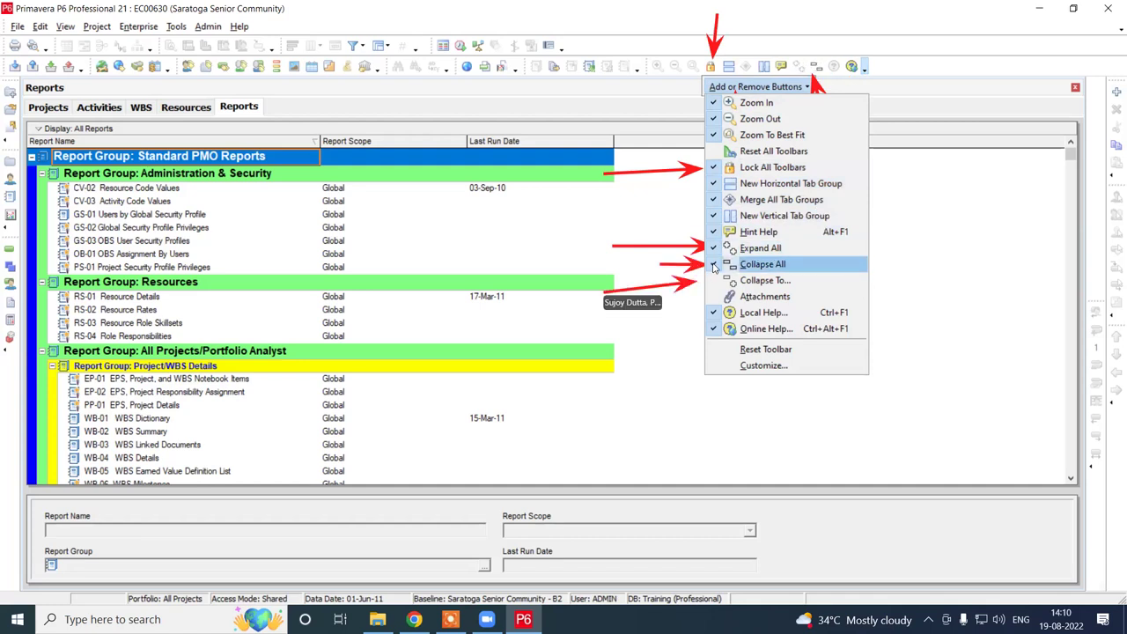
left_click(715, 282)
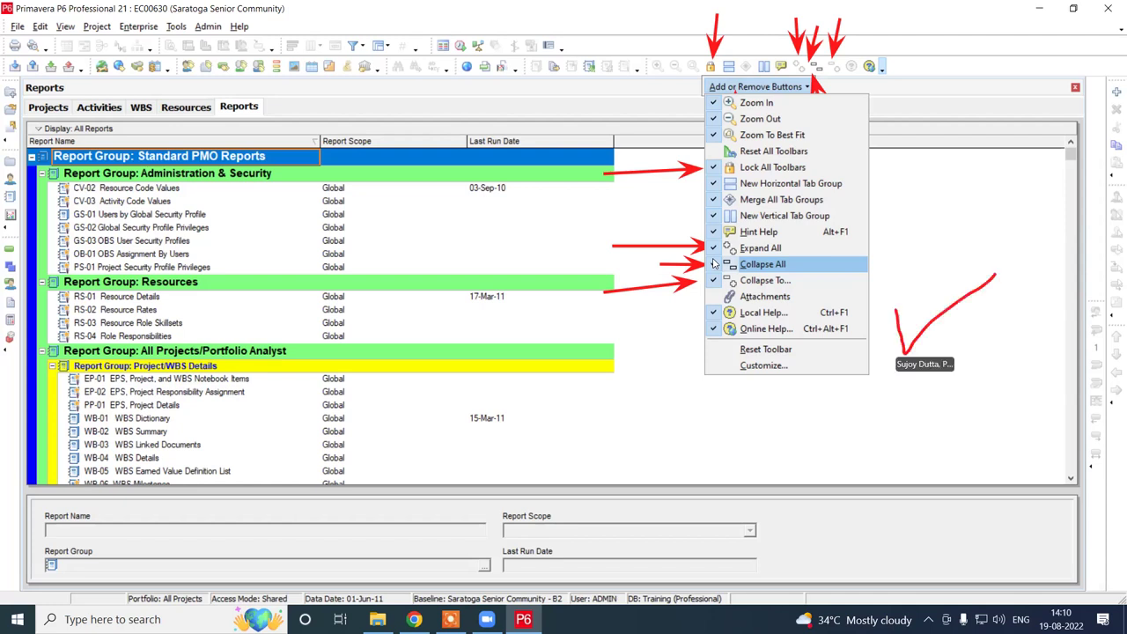
left_click(901, 353)
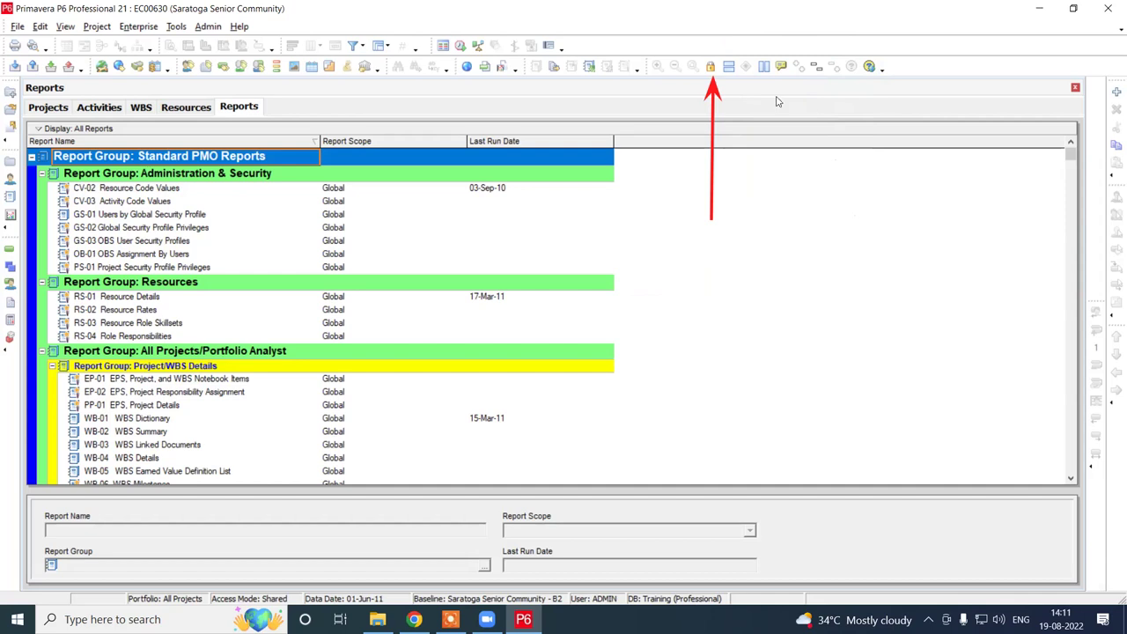
Step: Toggle the new Lock All Toolbars button until all toolbars are locked in place
left_click(708, 69)
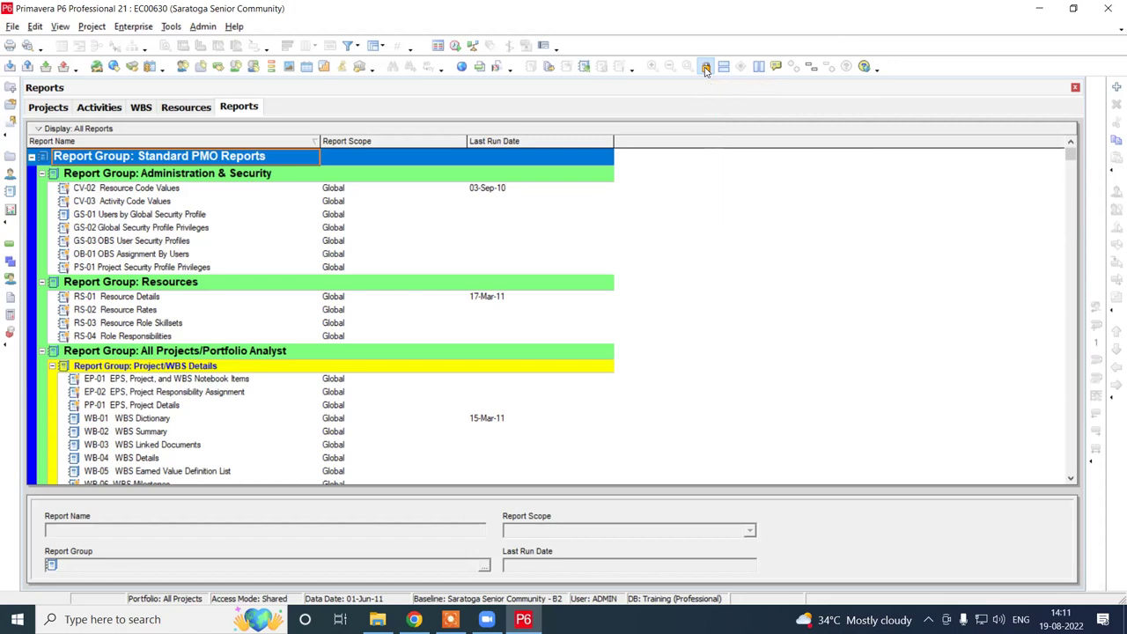
left_click(706, 68)
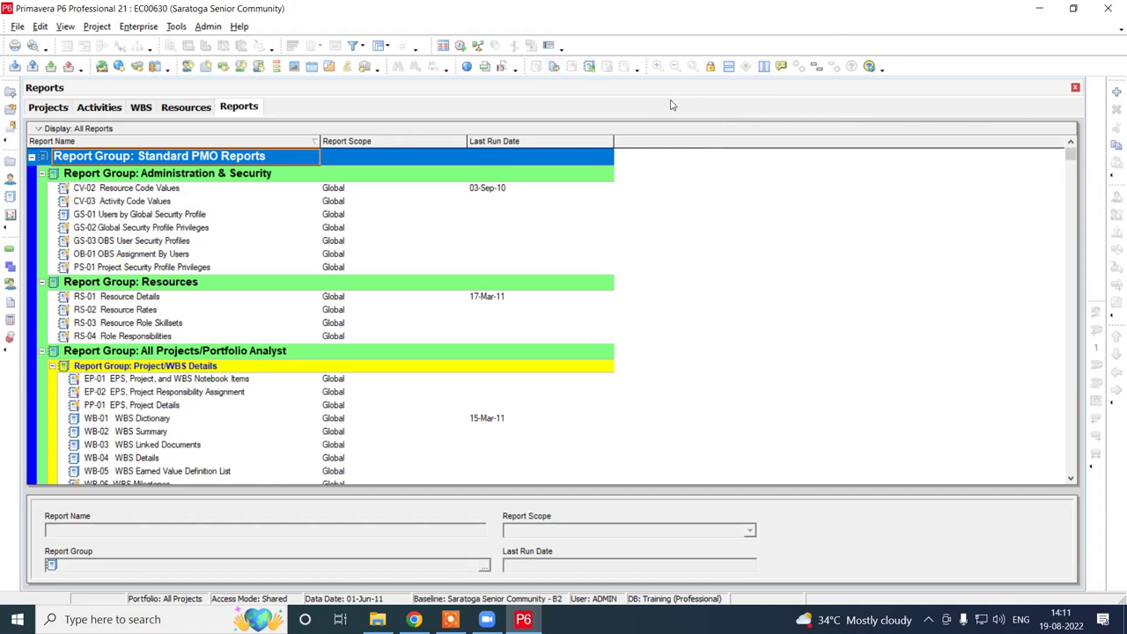
left_click(711, 68)
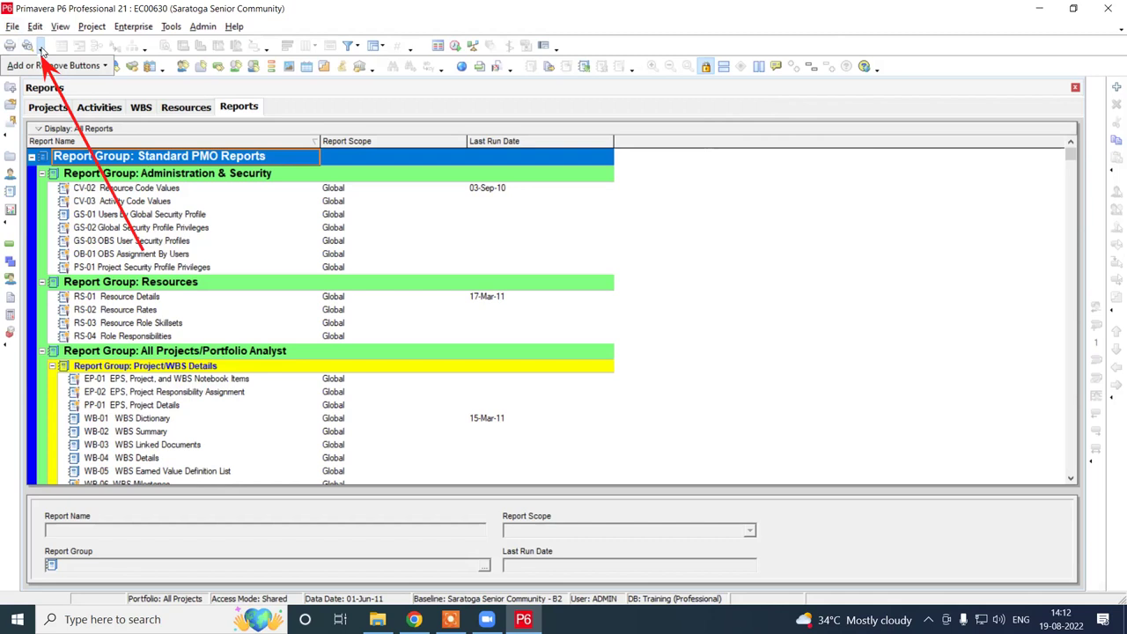
Step: Add the Page Setup and Print Setup buttons to the printing toolbar
left_click(32, 67)
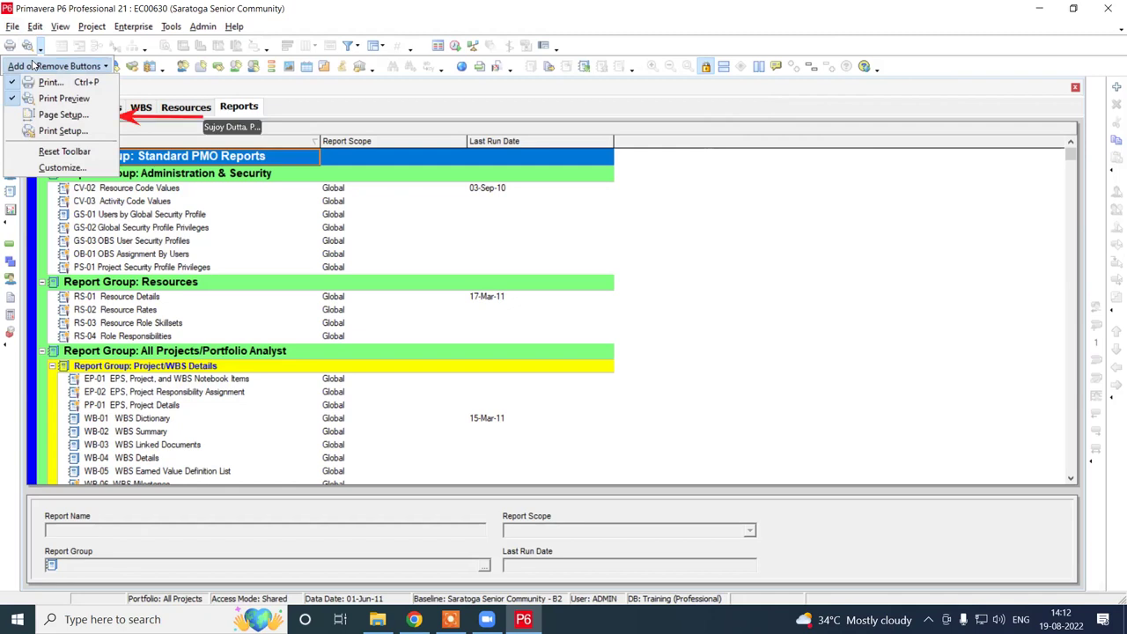
left_click(15, 116)
left_click(15, 131)
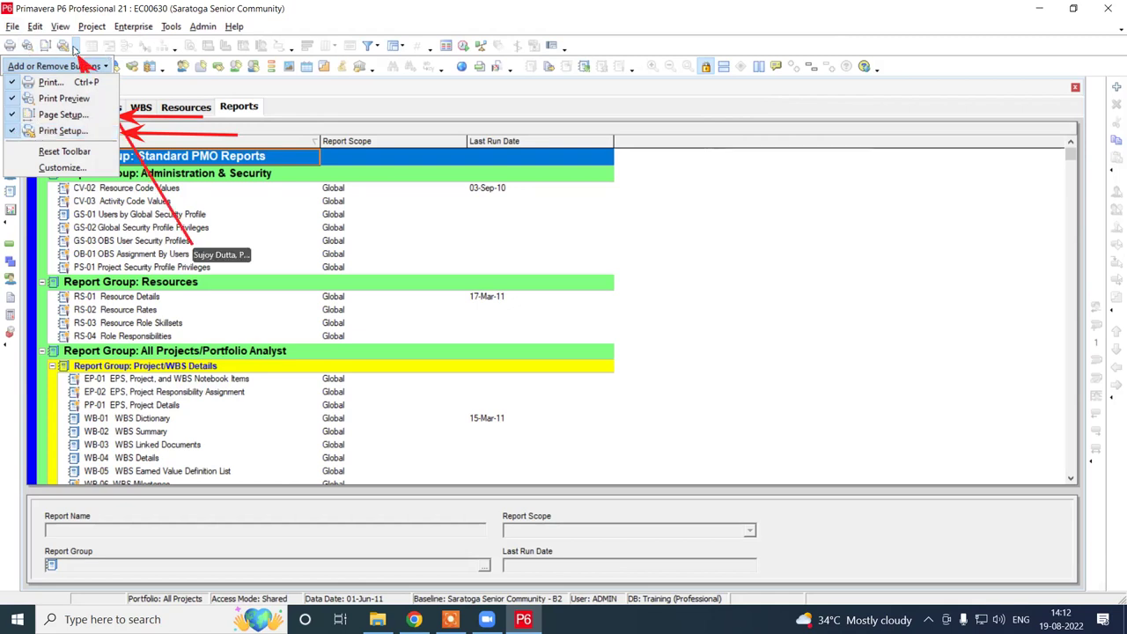
left_click(76, 50)
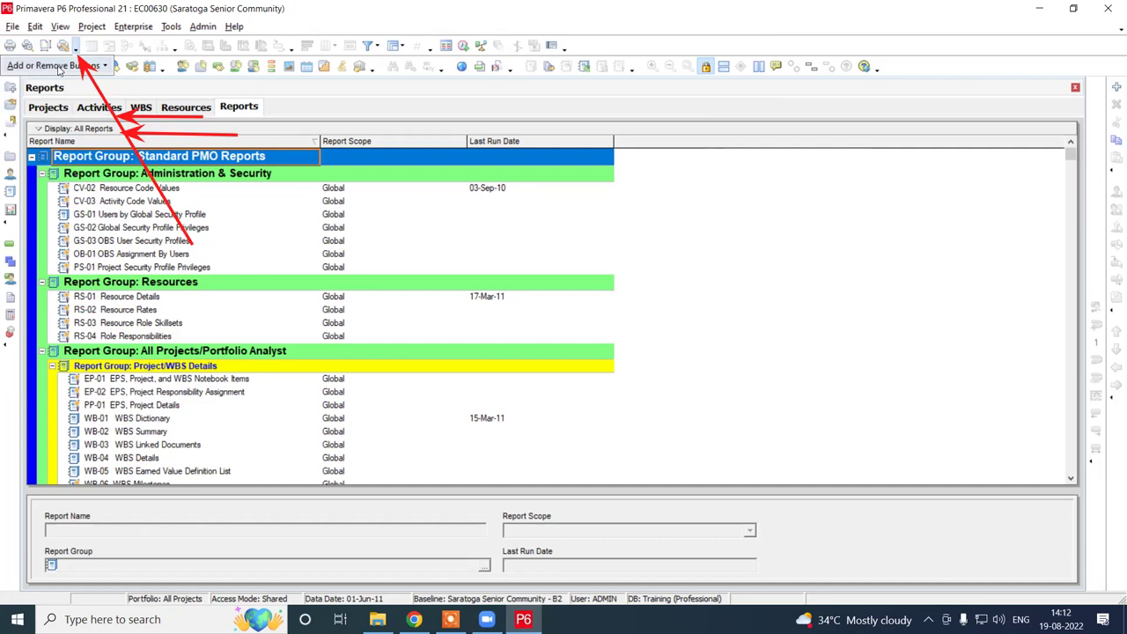
left_click(60, 70)
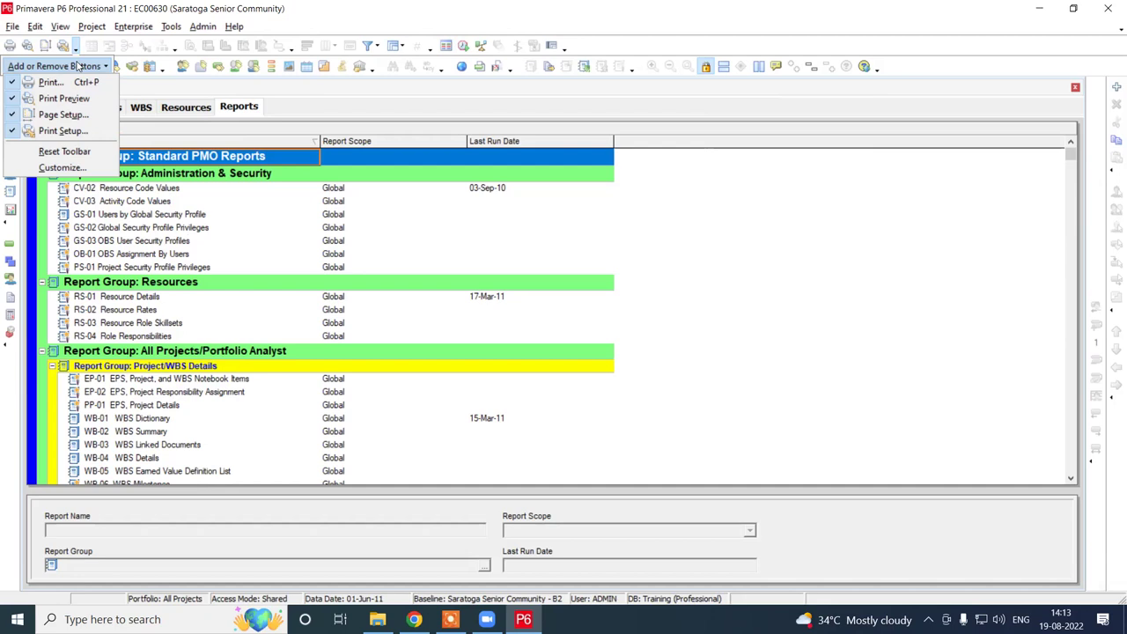
left_click(177, 51)
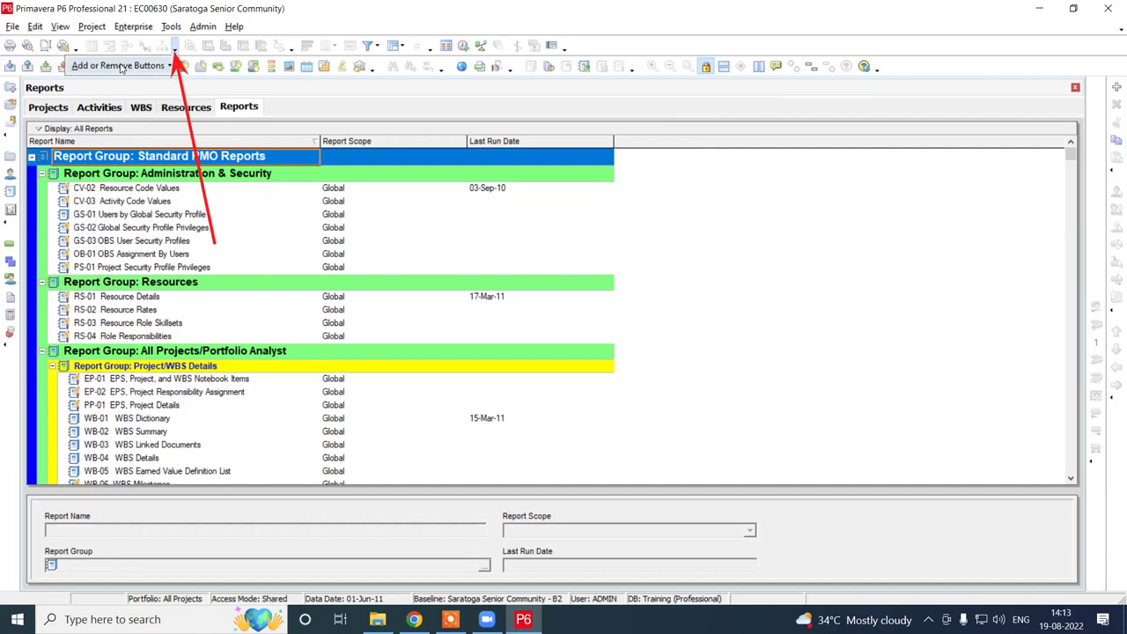
Step: Check Activity Usage Spreadsheet, Resource Usage Spreadsheet and Arrange Children on the view toolbar
mouse_move(120, 68)
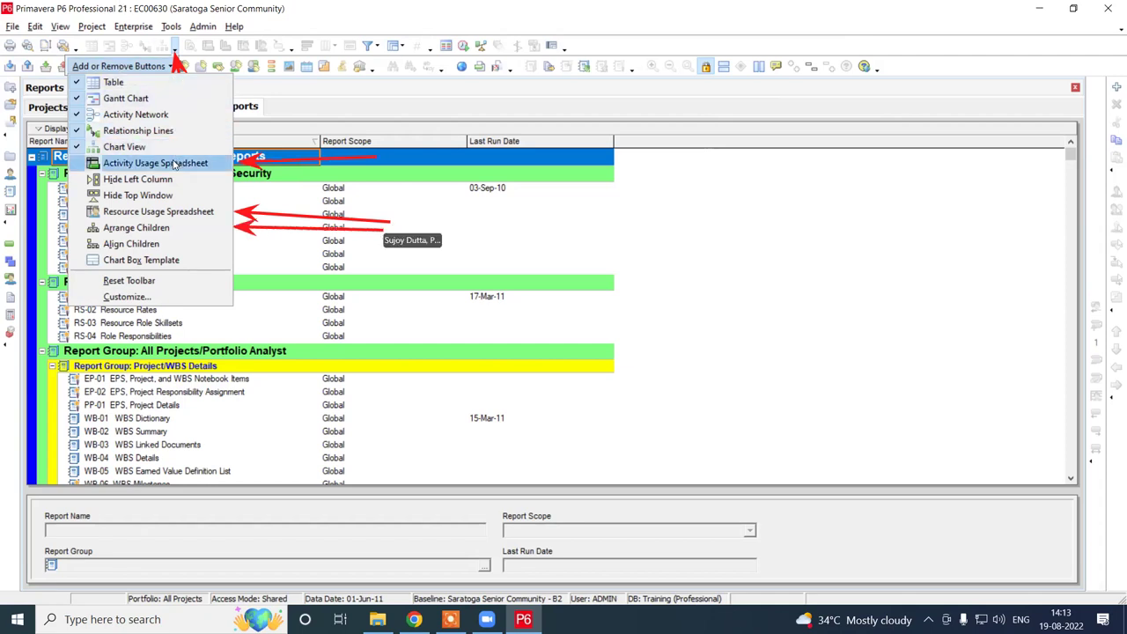
left_click(77, 164)
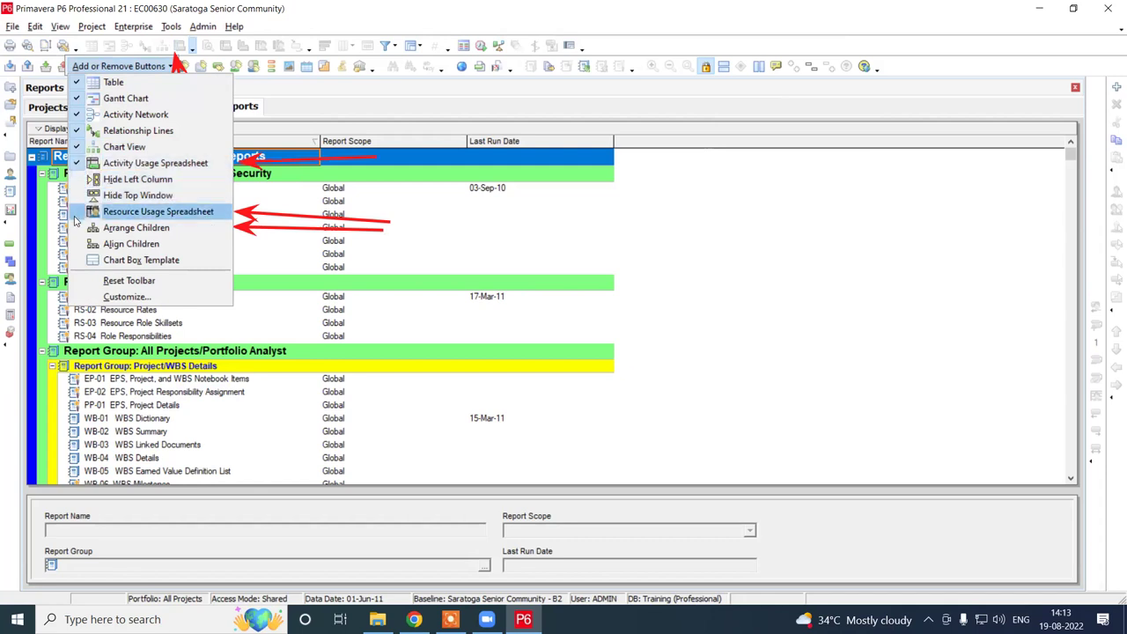
left_click(77, 214)
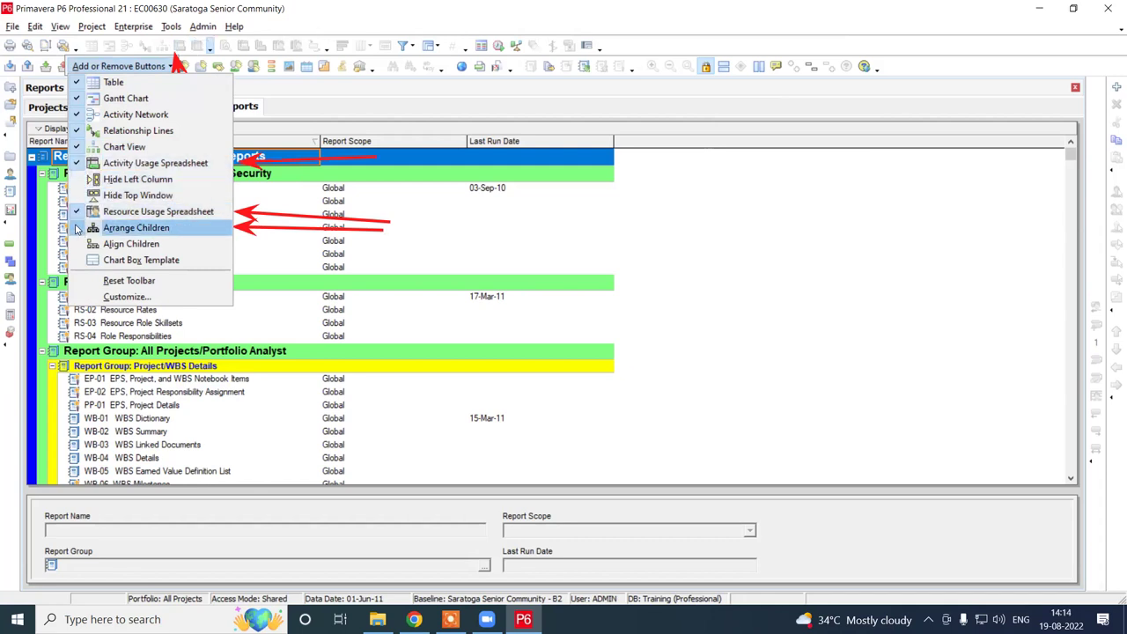
left_click(76, 228)
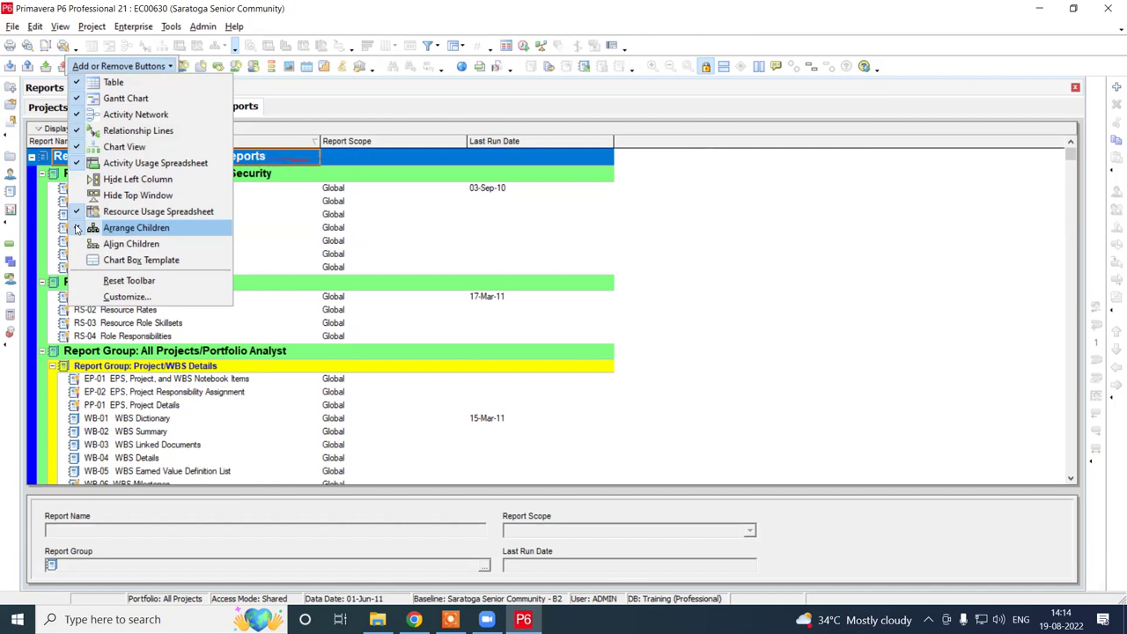
left_click(724, 253)
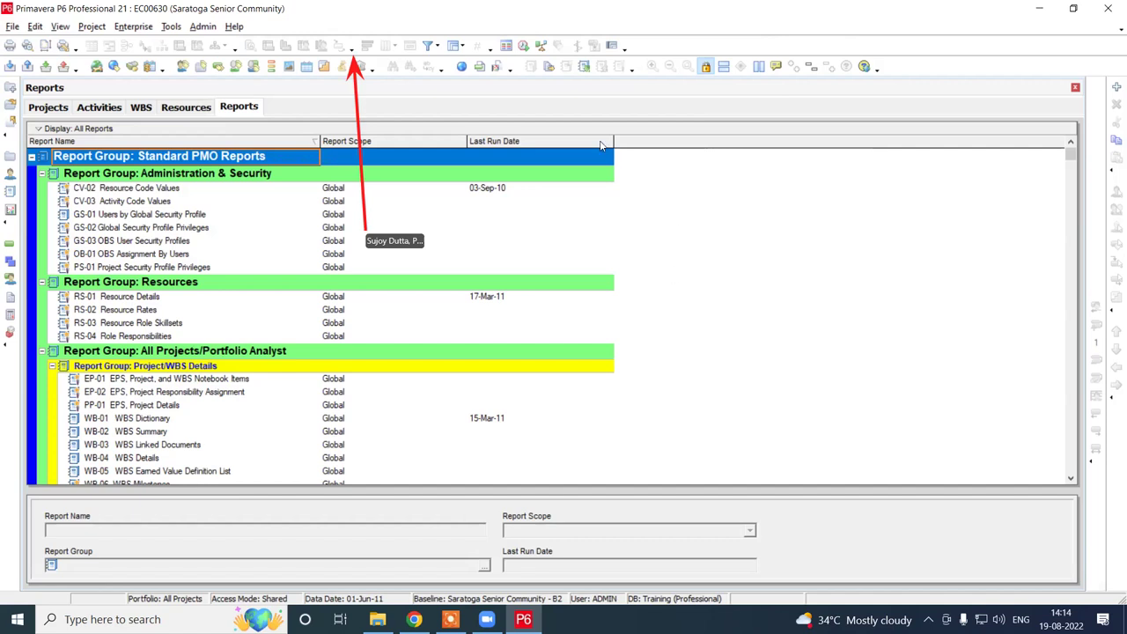
Step: Check No Bottom Layout in the toolbar's Add or Remove Buttons list
left_click(351, 48)
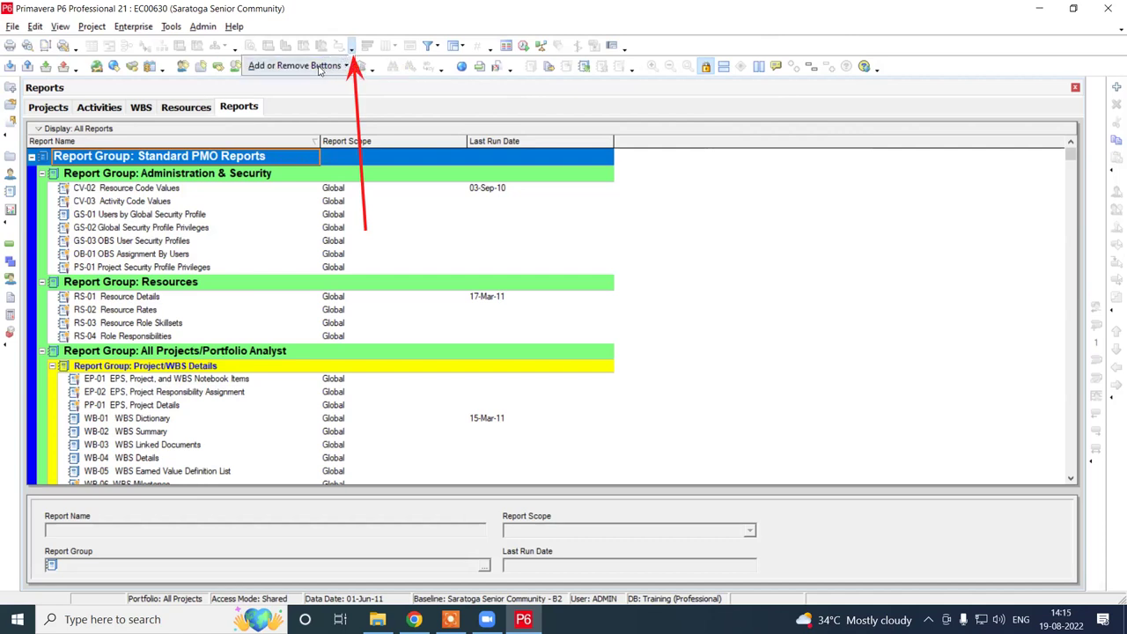
left_click(320, 69)
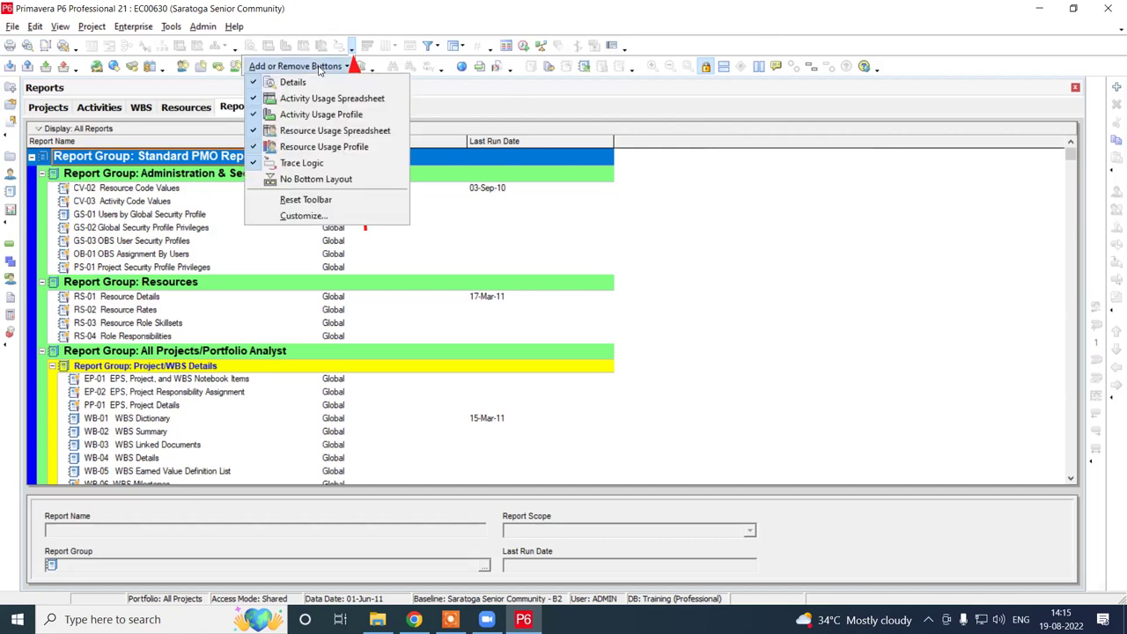
left_click(259, 183)
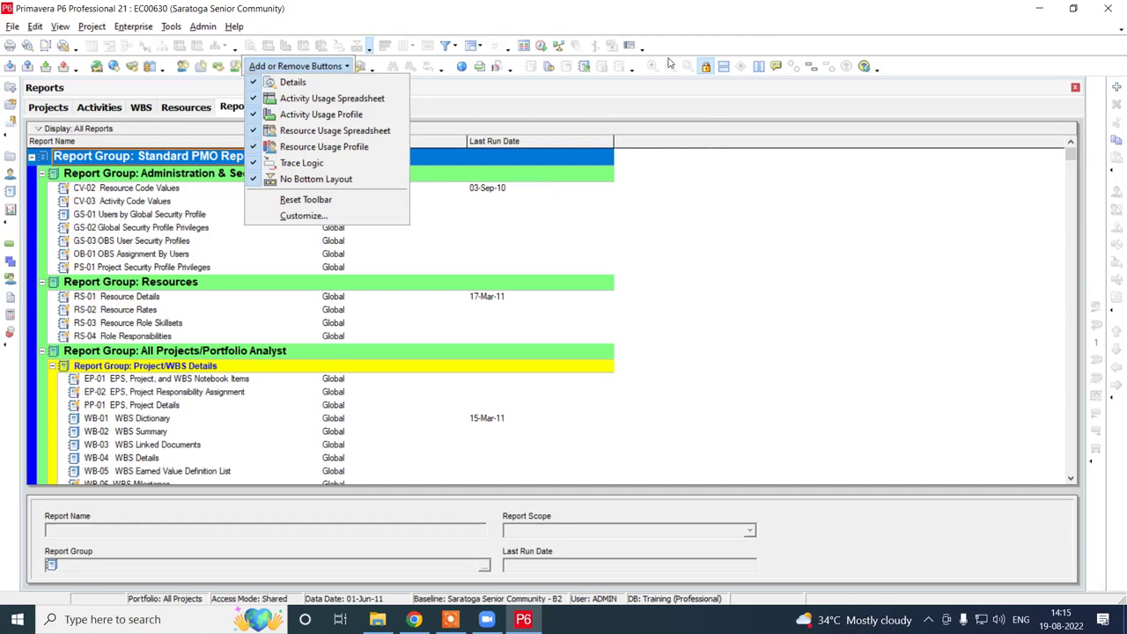
left_click(606, 110)
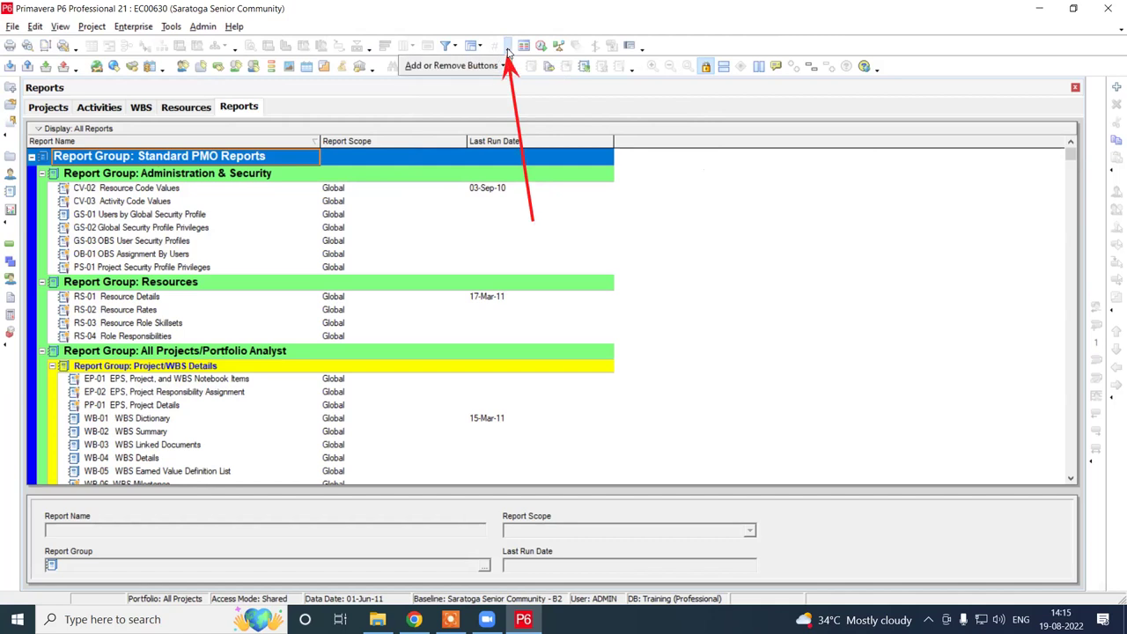
mouse_move(457, 70)
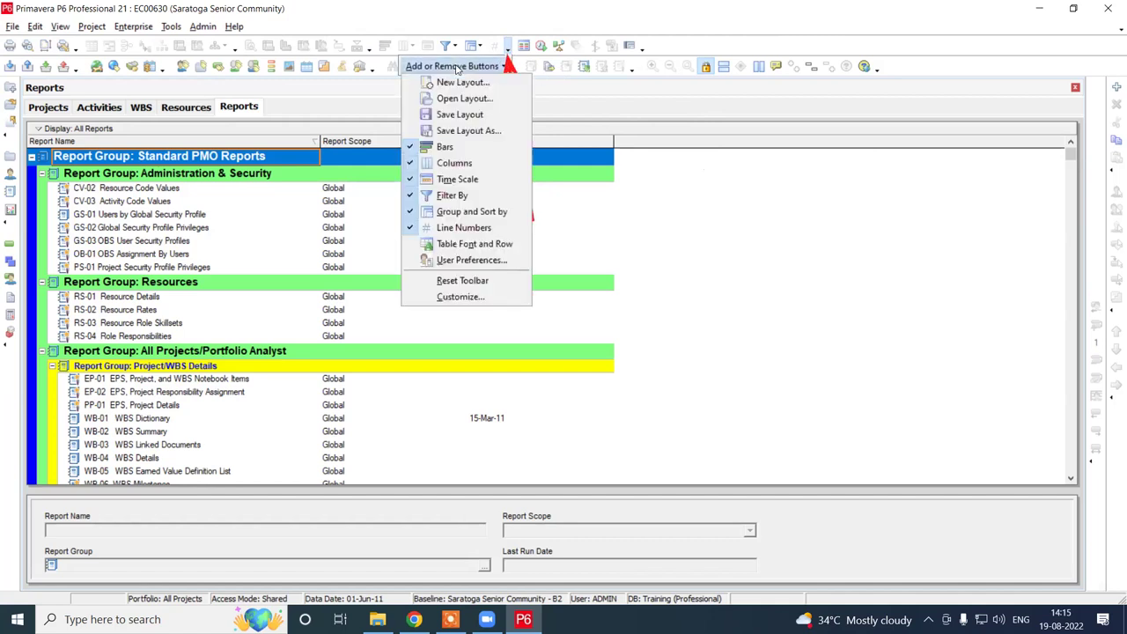
Step: Add New Layout, Open Layout, Save Layout and Save Layout As buttons to the toolbar
left_click(412, 82)
left_click(412, 98)
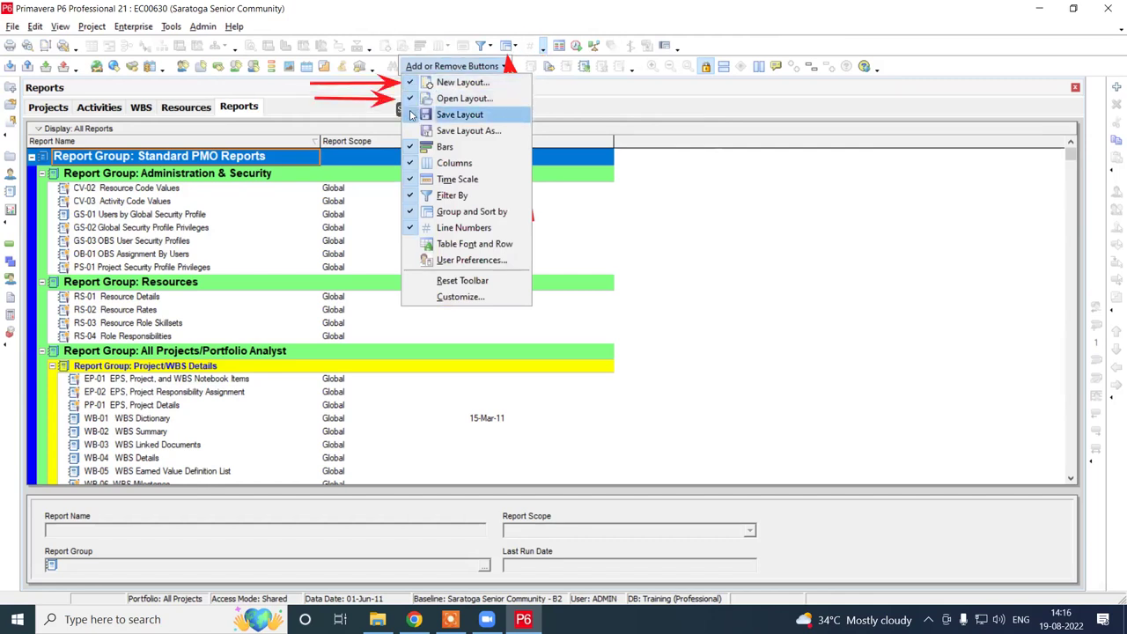
left_click(412, 114)
left_click(414, 133)
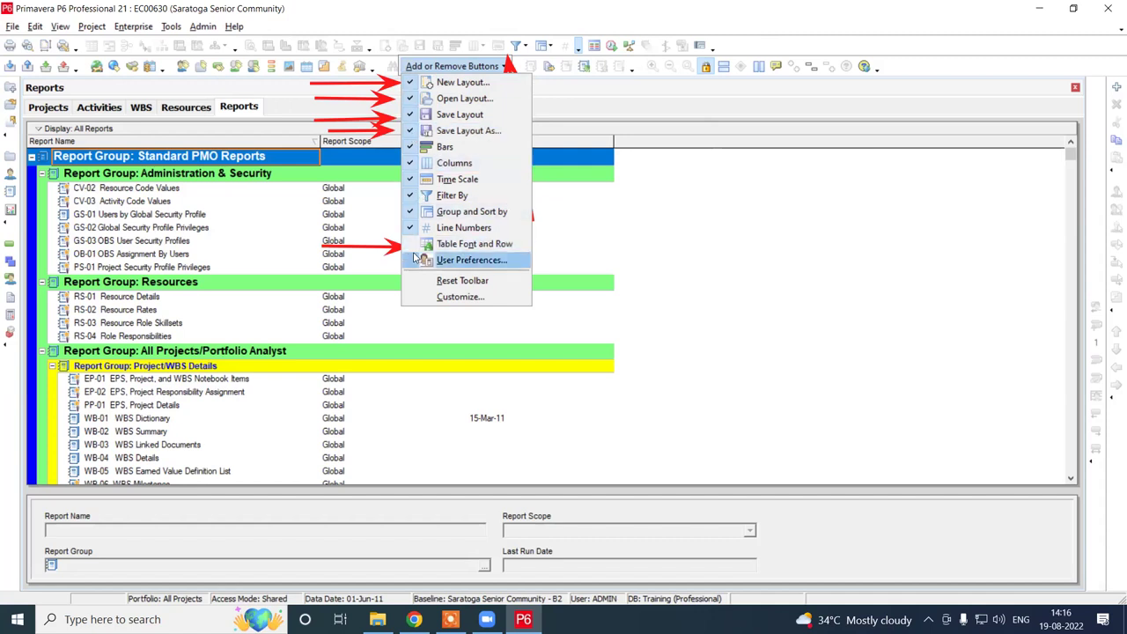
Step: Add the Table Font and Row and User Preferences buttons, then close the list
left_click(409, 228)
left_click(412, 244)
left_click(412, 261)
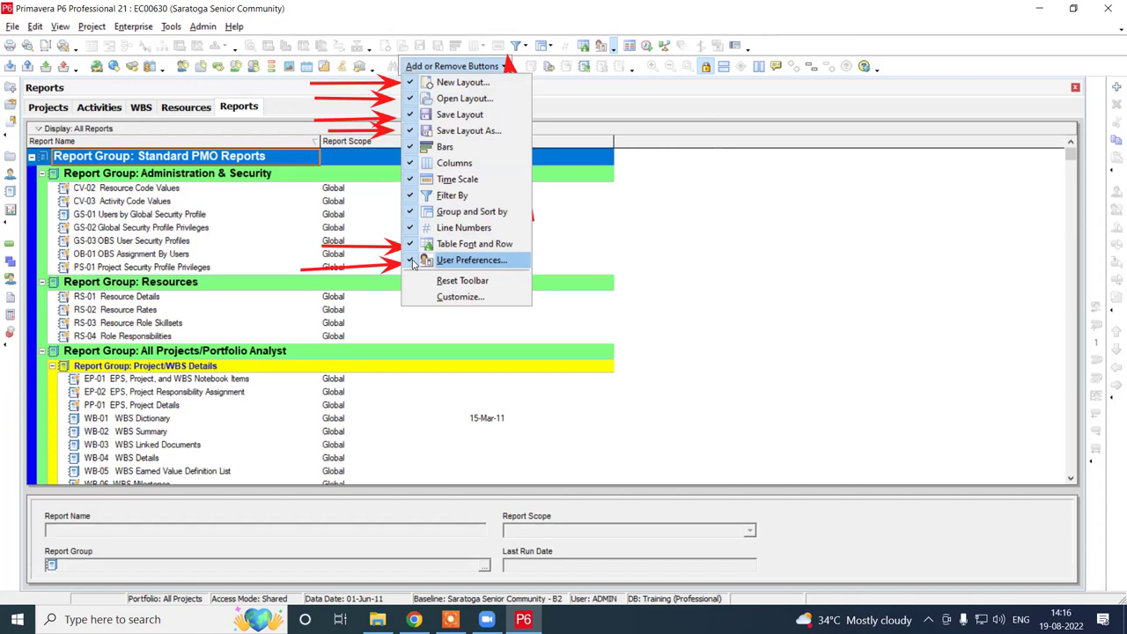
left_click(715, 211)
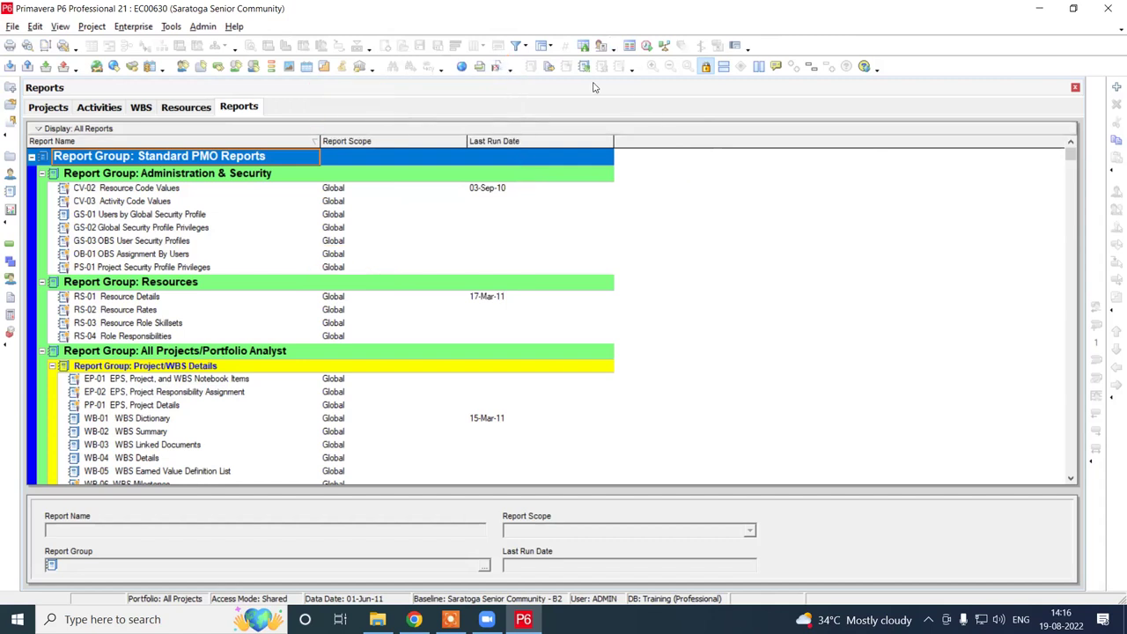
Step: Check Global Change, Summarize, Recalculate Assignment Costs and Issue Navigator on the tools toolbar
left_click(748, 49)
mouse_move(696, 67)
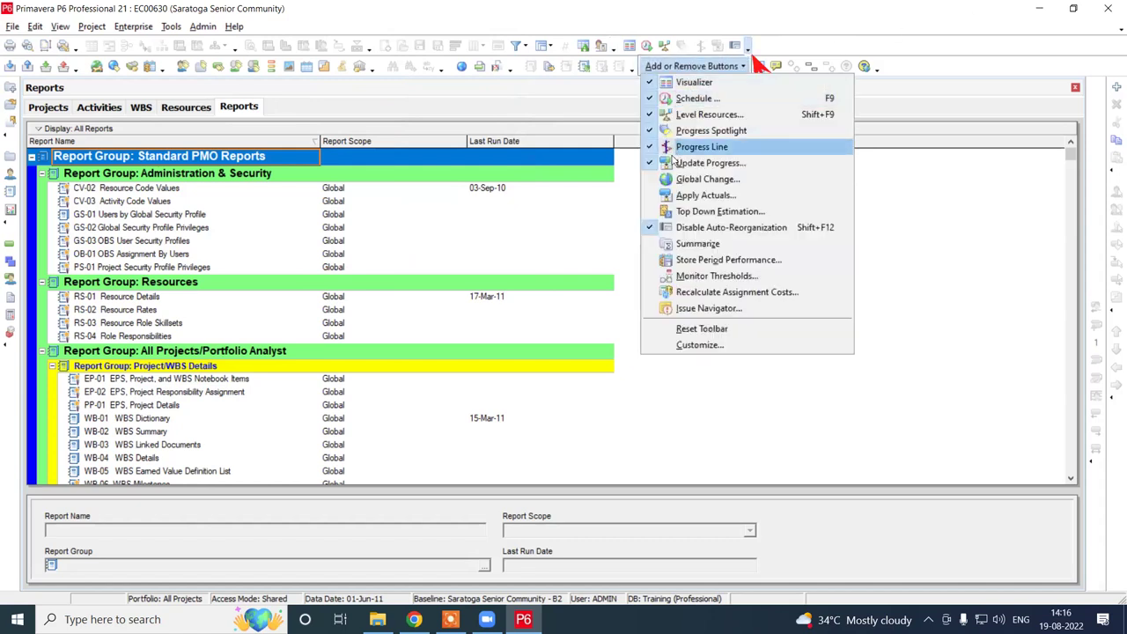
left_click(652, 179)
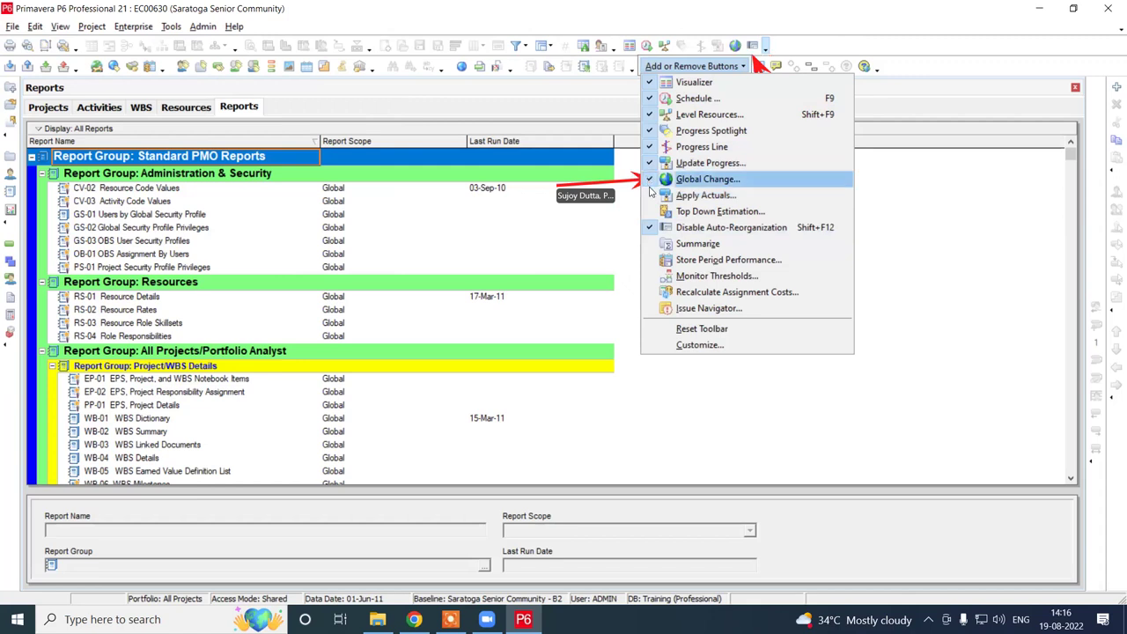
left_click(650, 244)
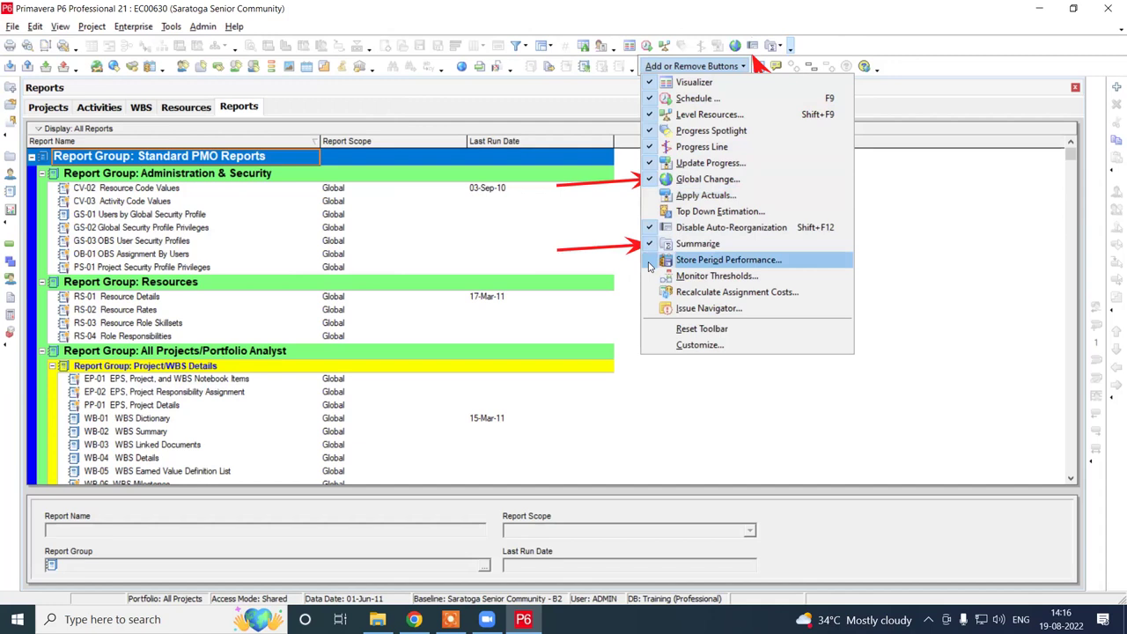
left_click(652, 293)
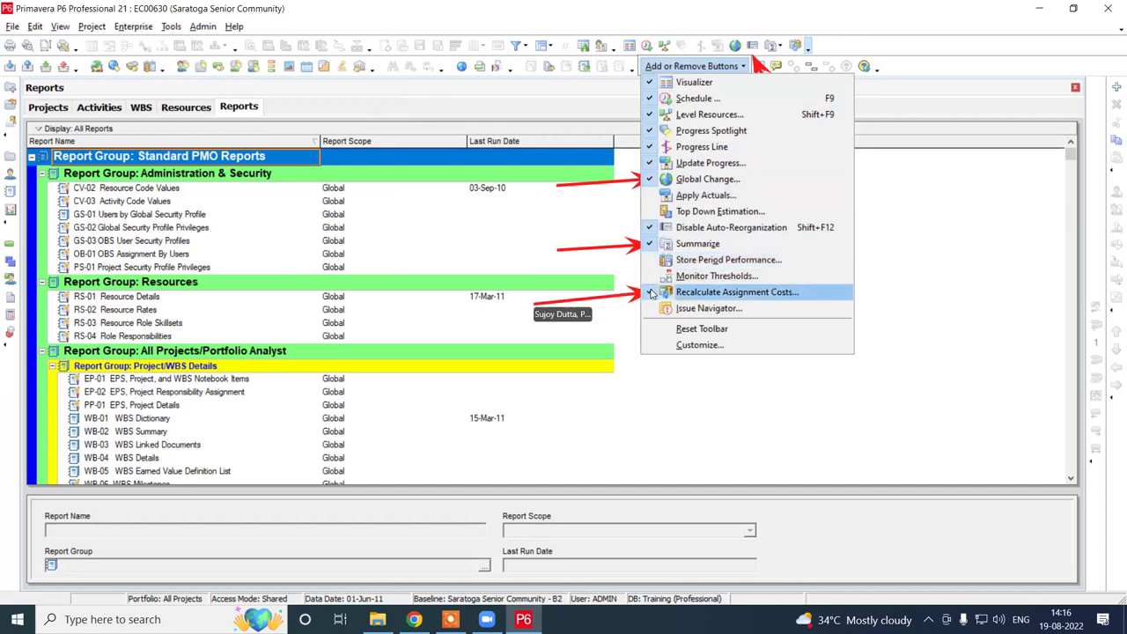
left_click(654, 310)
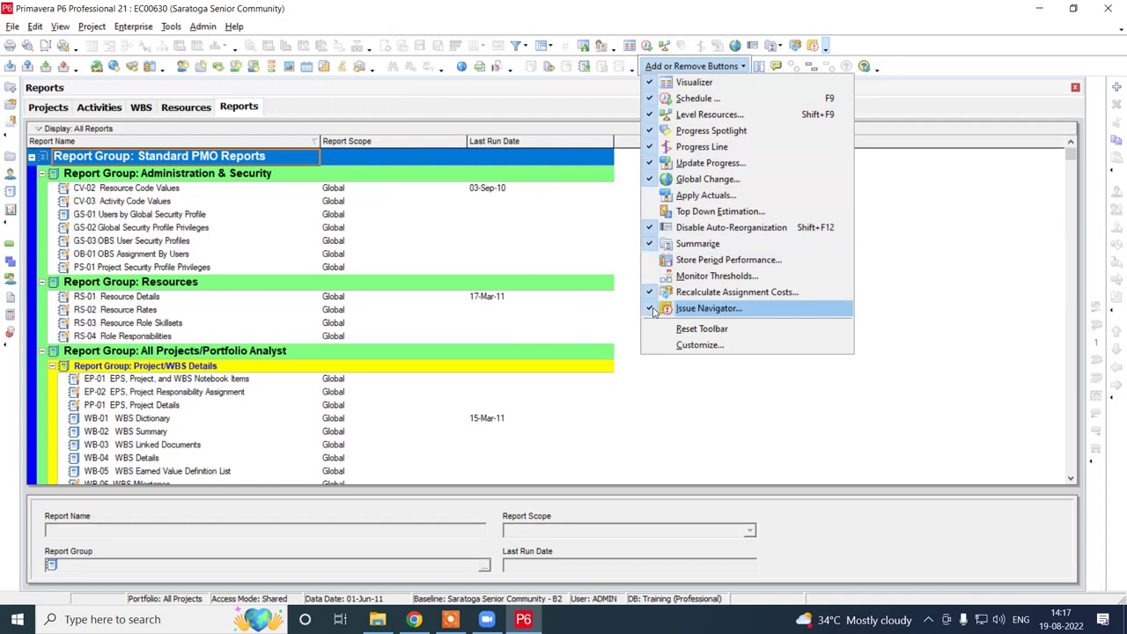
left_click(950, 264)
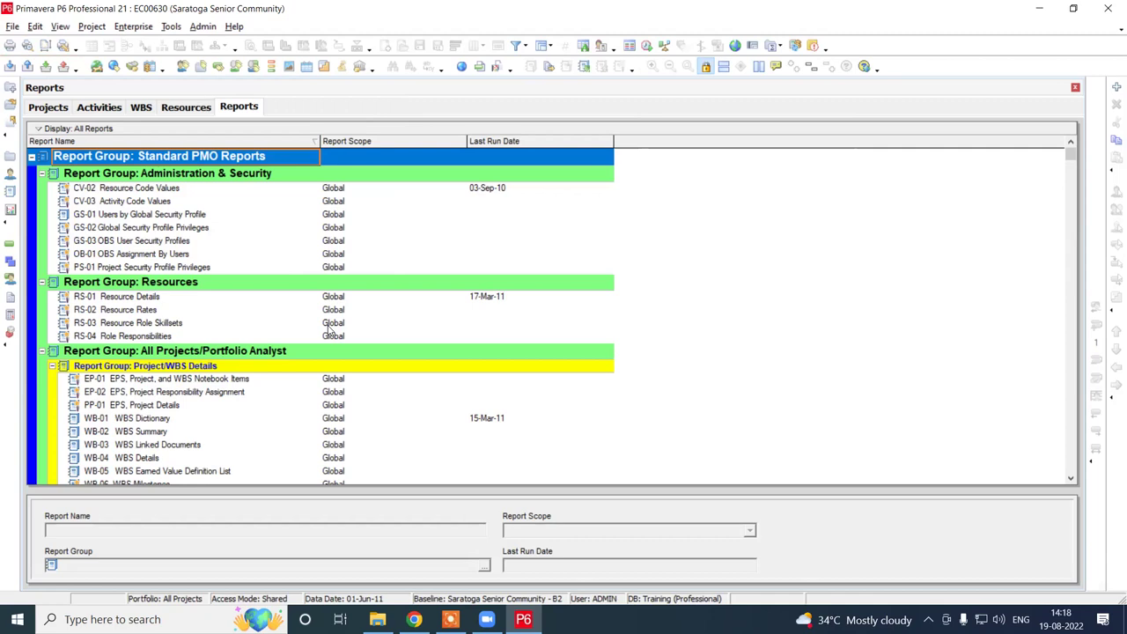
Step: Drag the toolbar up into the top toolbar row above the Reports window
left_click_drag(151, 253, 76, 77)
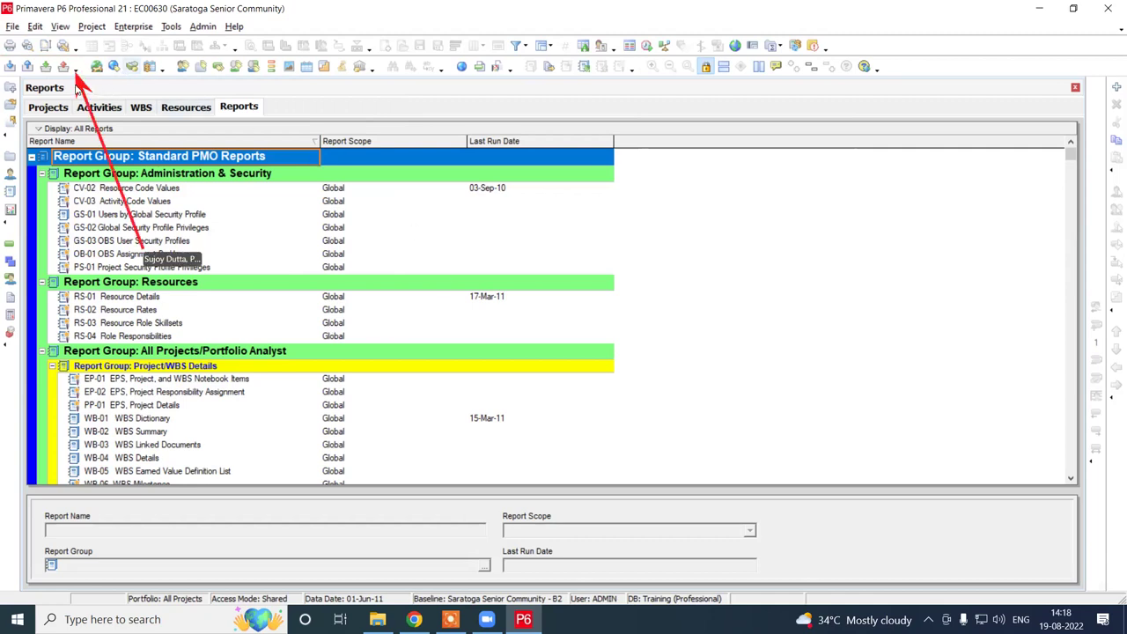
Step: Uncheck Check In and Check Out in the file toolbar's optional buttons list
left_click(76, 70)
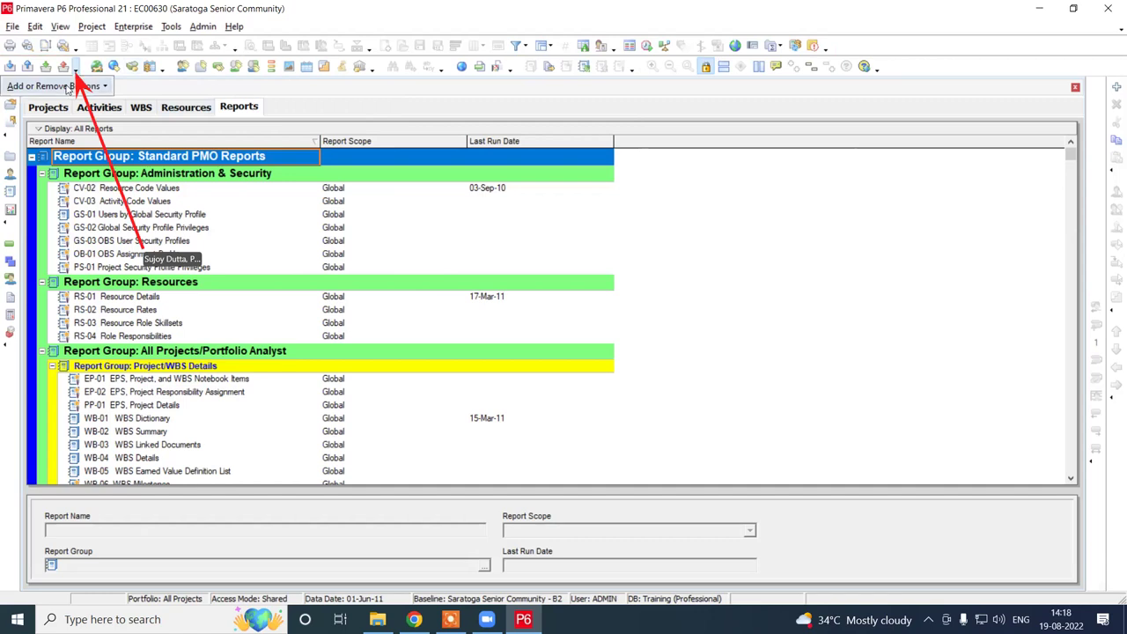
mouse_move(70, 88)
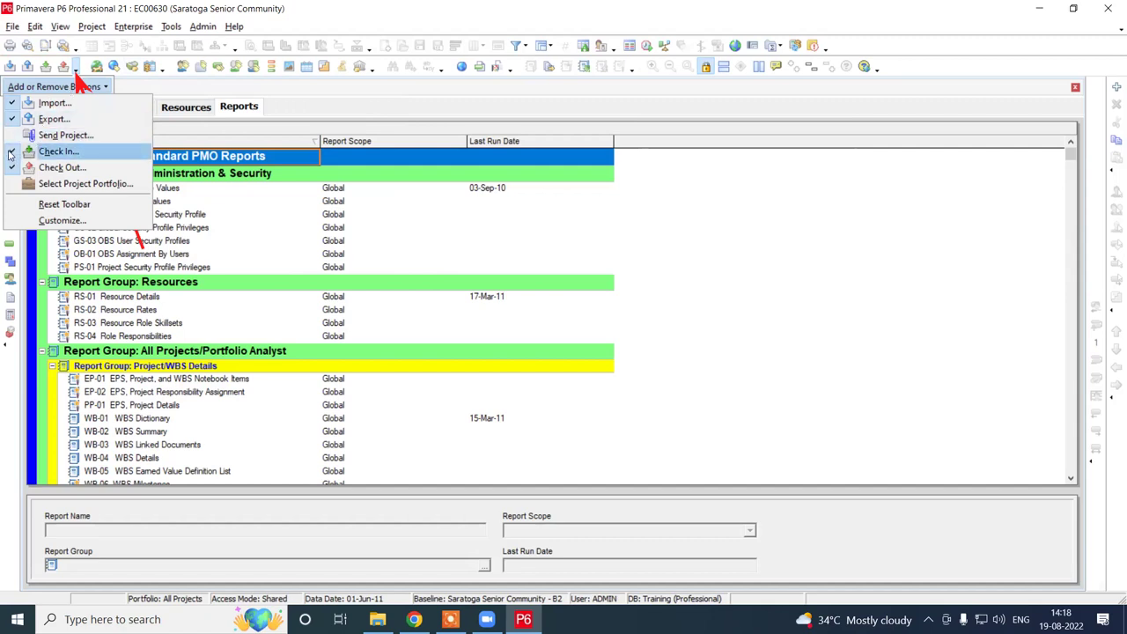
left_click(11, 154)
left_click(14, 168)
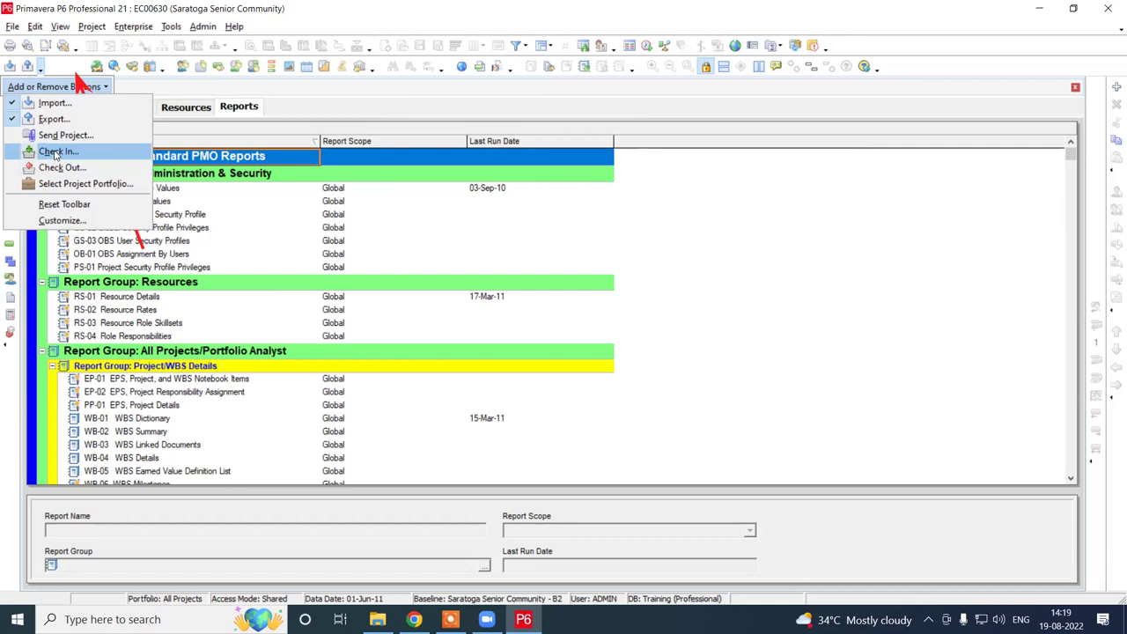
left_click(685, 192)
left_click(38, 71)
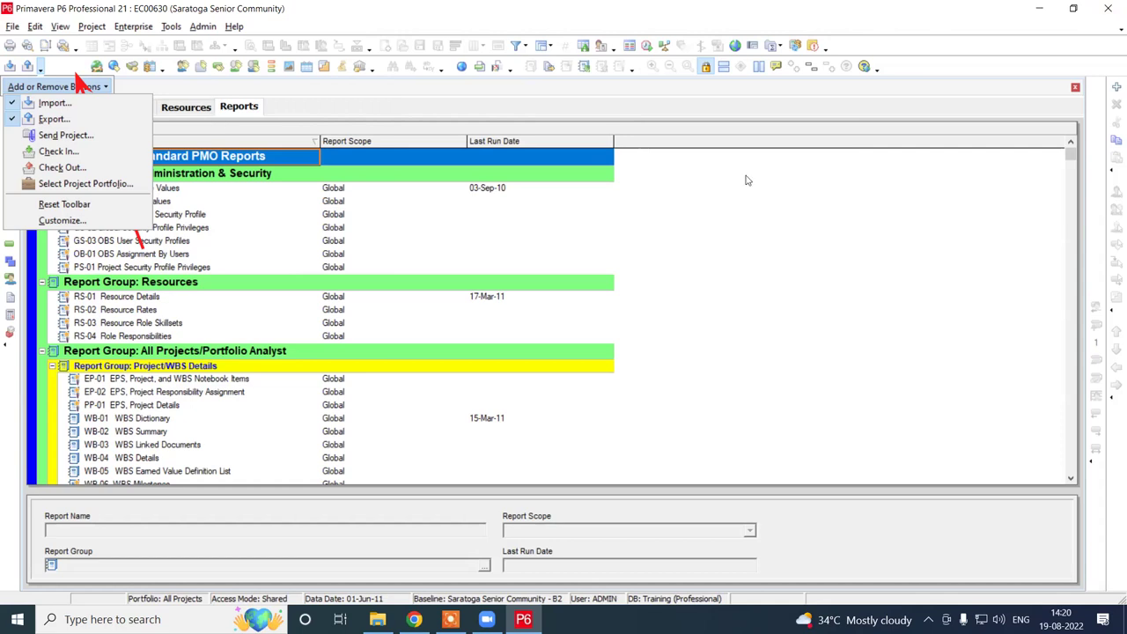
left_click(800, 168)
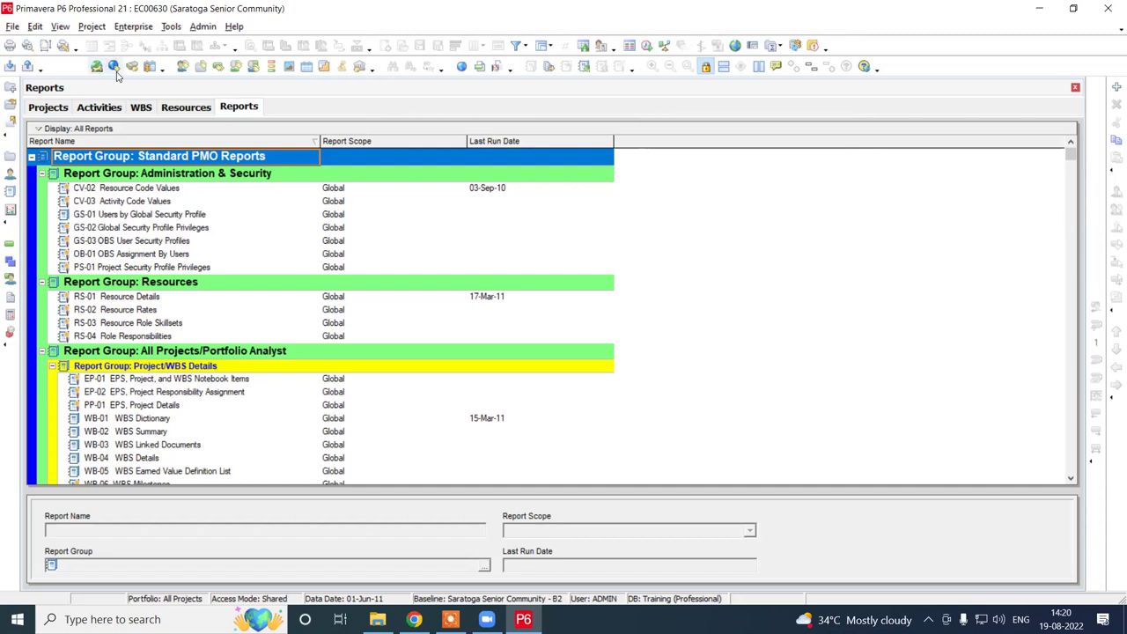
Step: Check Resource Curves in the enterprise data toolbar's Add or Remove Buttons list
left_click(373, 70)
mouse_move(332, 86)
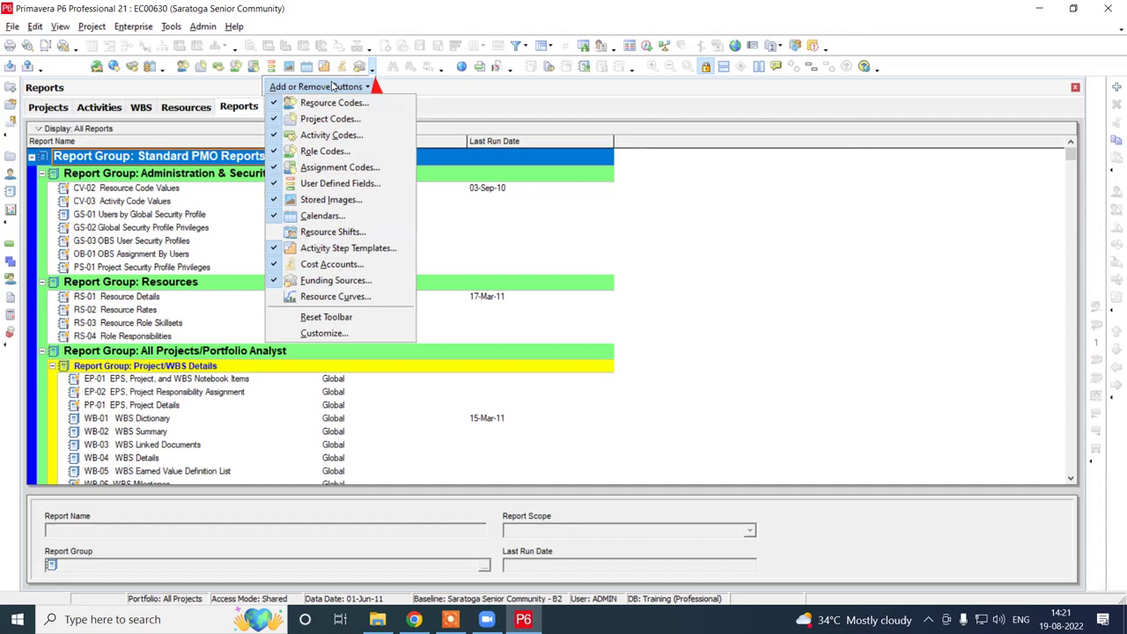
left_click(277, 300)
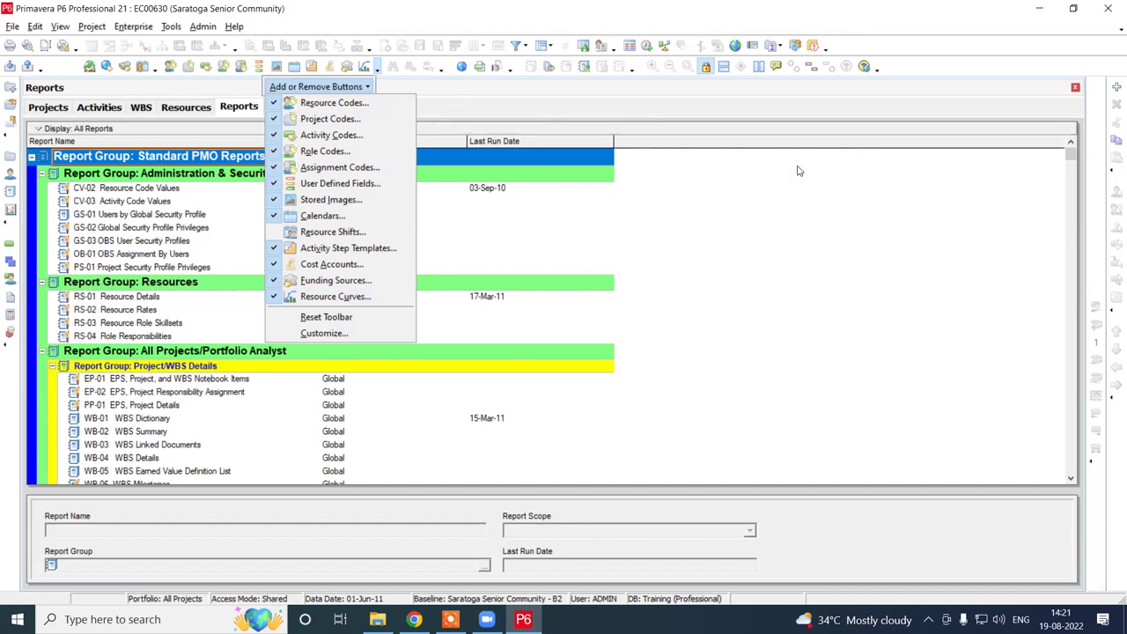
left_click(794, 204)
Step: Check Report Groups in the reports toolbar's Add or Remove Buttons list
left_click(631, 70)
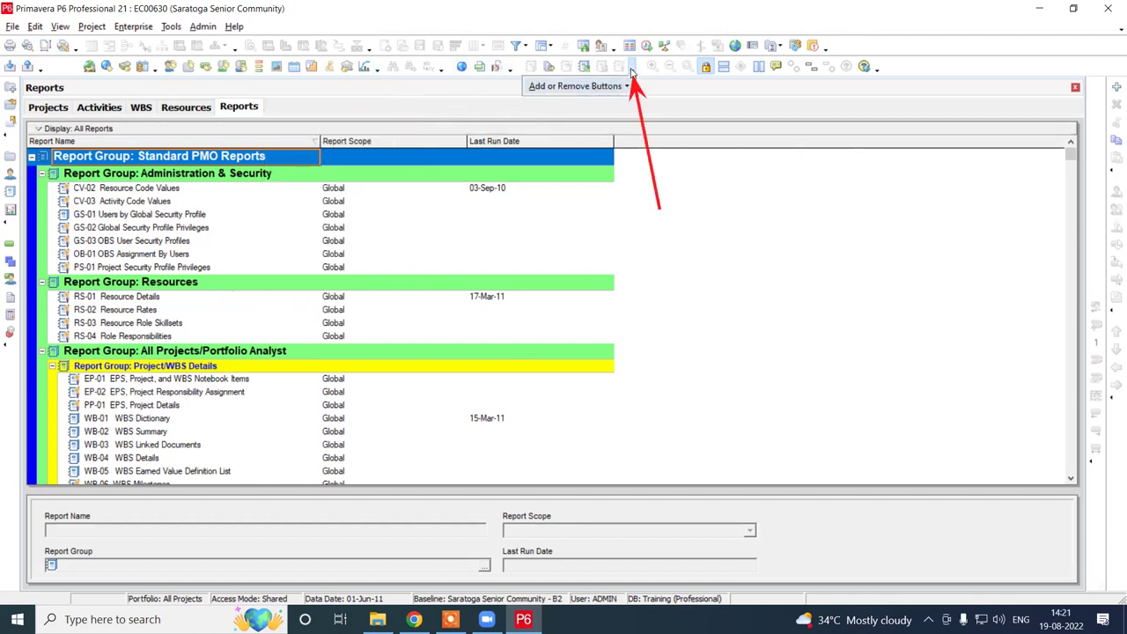
left_click(600, 91)
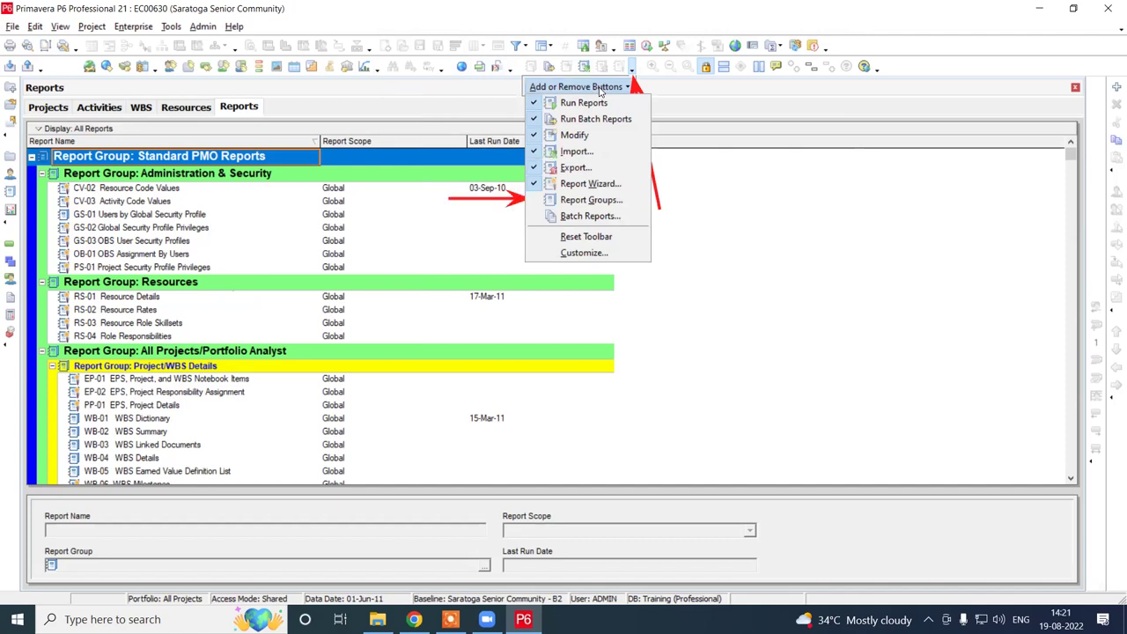
left_click(591, 200)
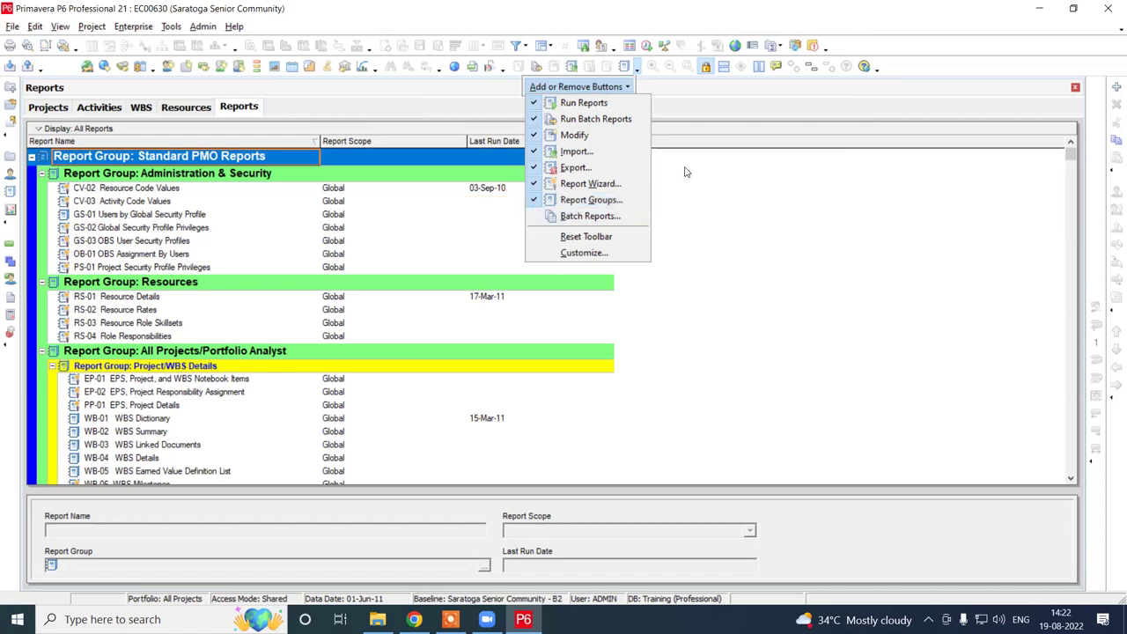
left_click(718, 109)
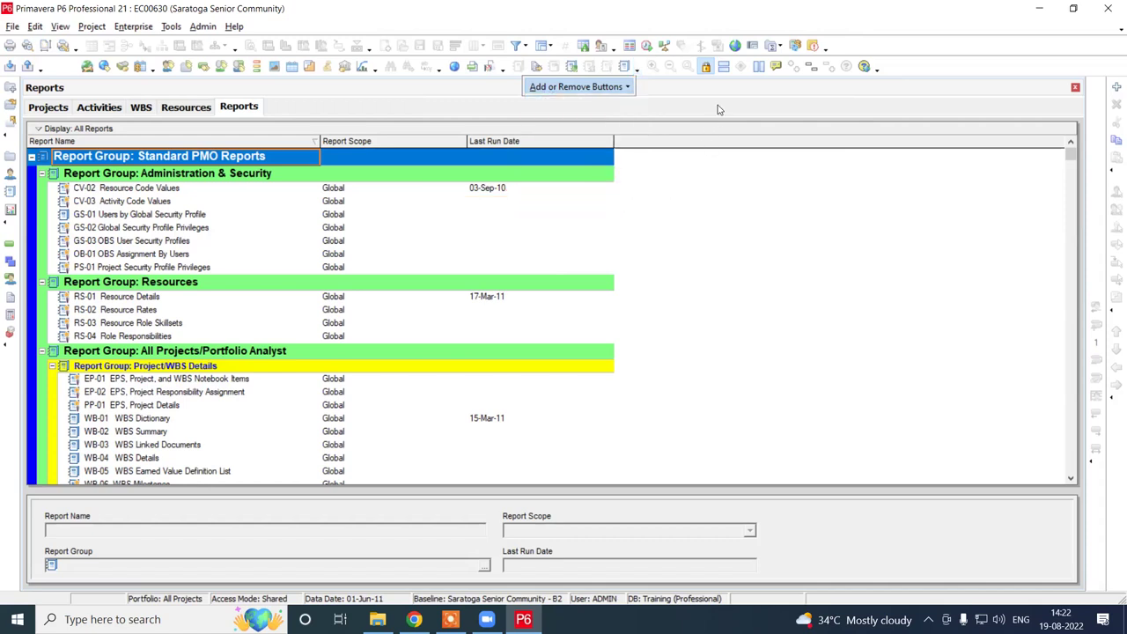
Step: Add a Refresh Data button to the file toolbar
left_click(6, 137)
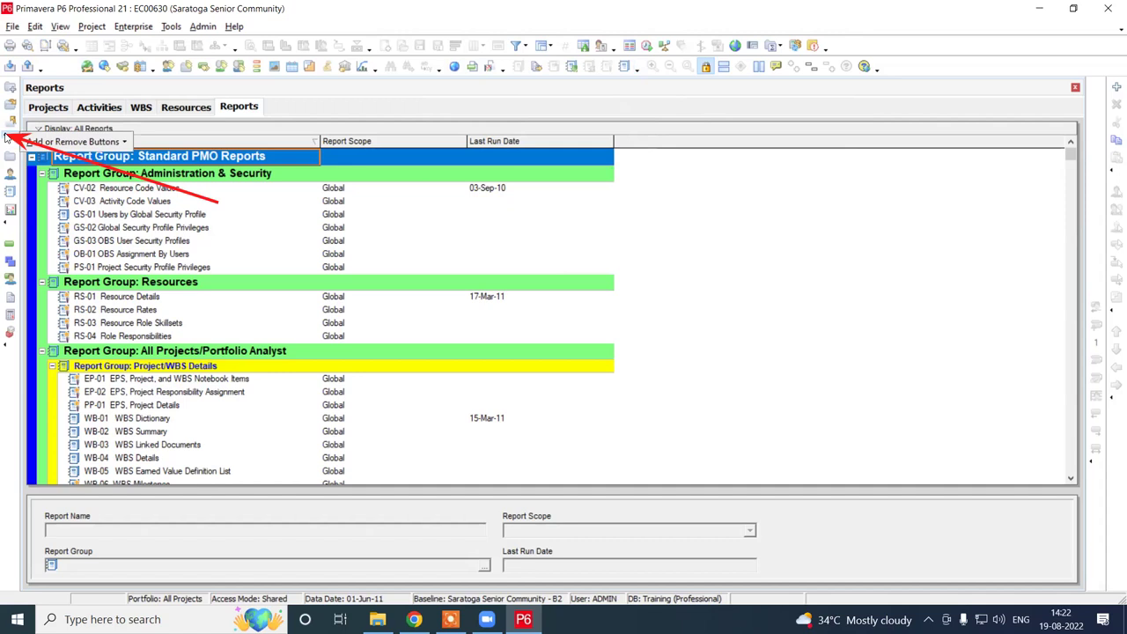
mouse_move(50, 145)
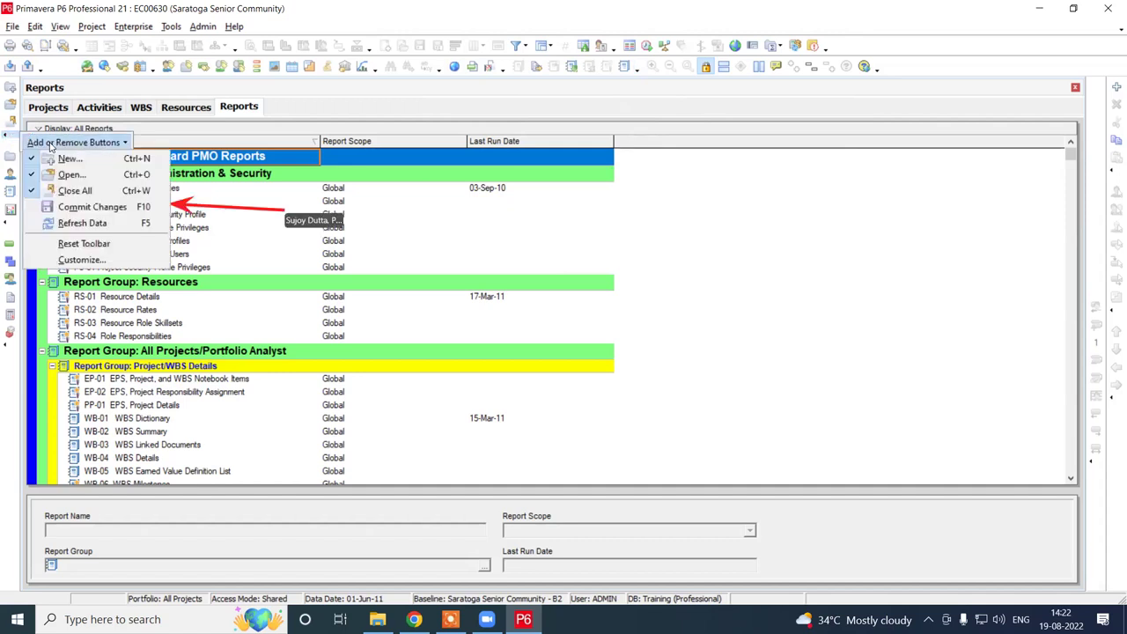
left_click(33, 224)
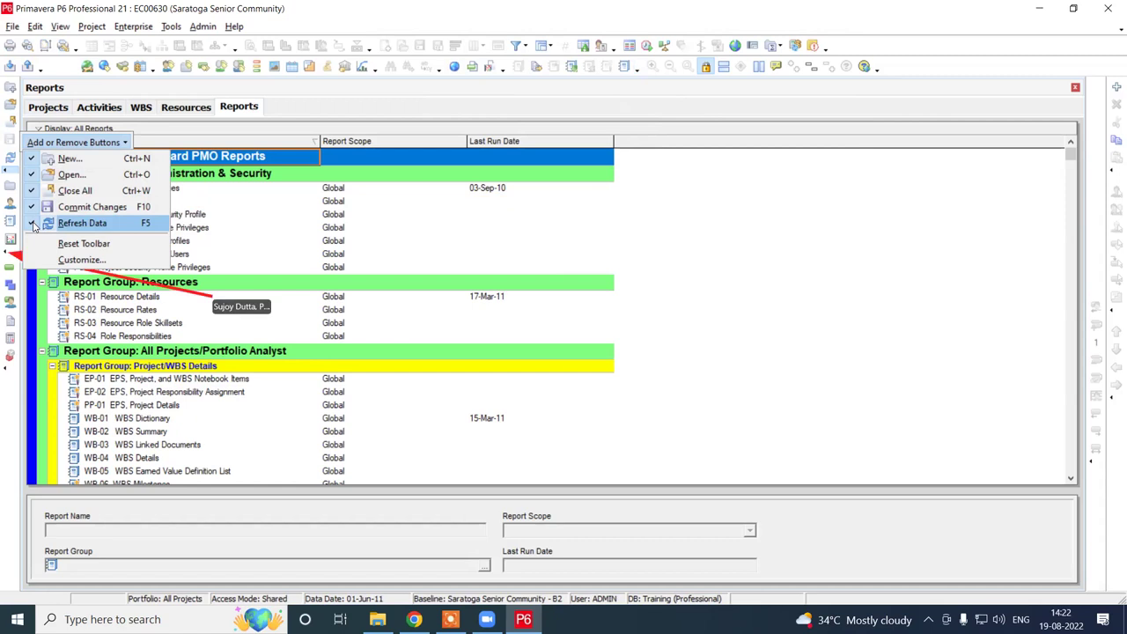
left_click(8, 257)
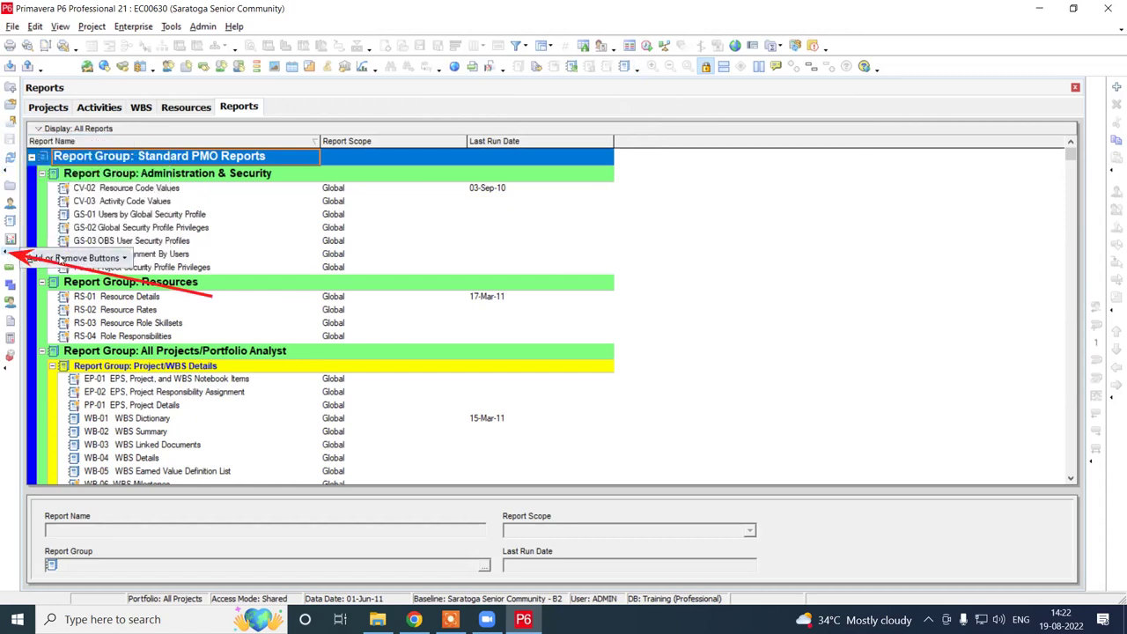
Step: Add Enterprise Project Structure, Roles and OBS buttons to the enterprise toolbar
left_click(62, 259)
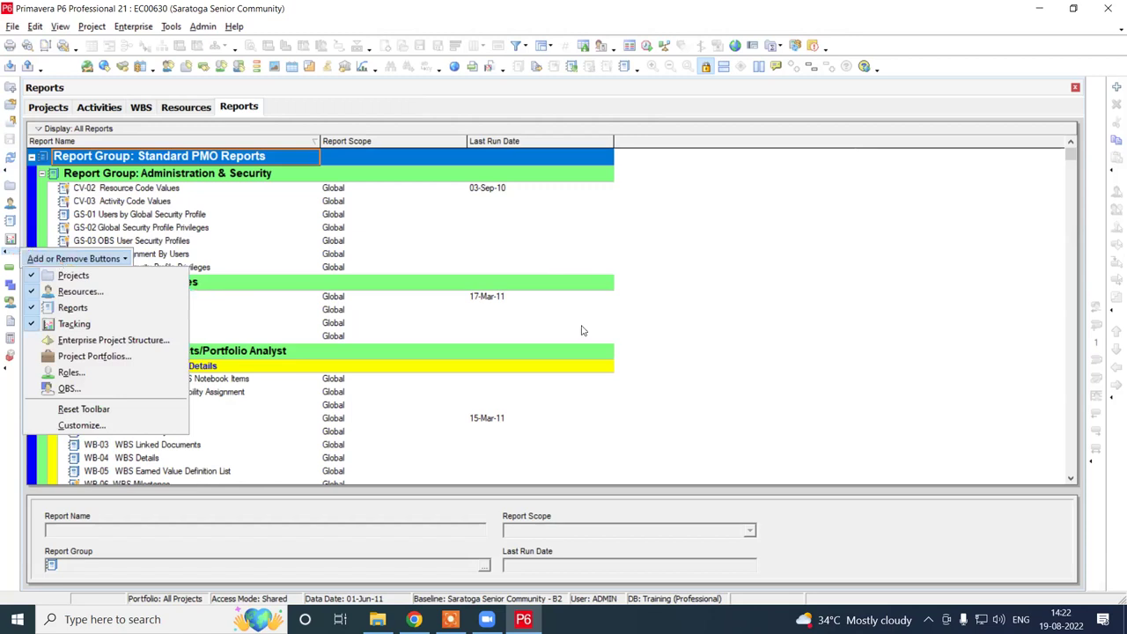
left_click(33, 342)
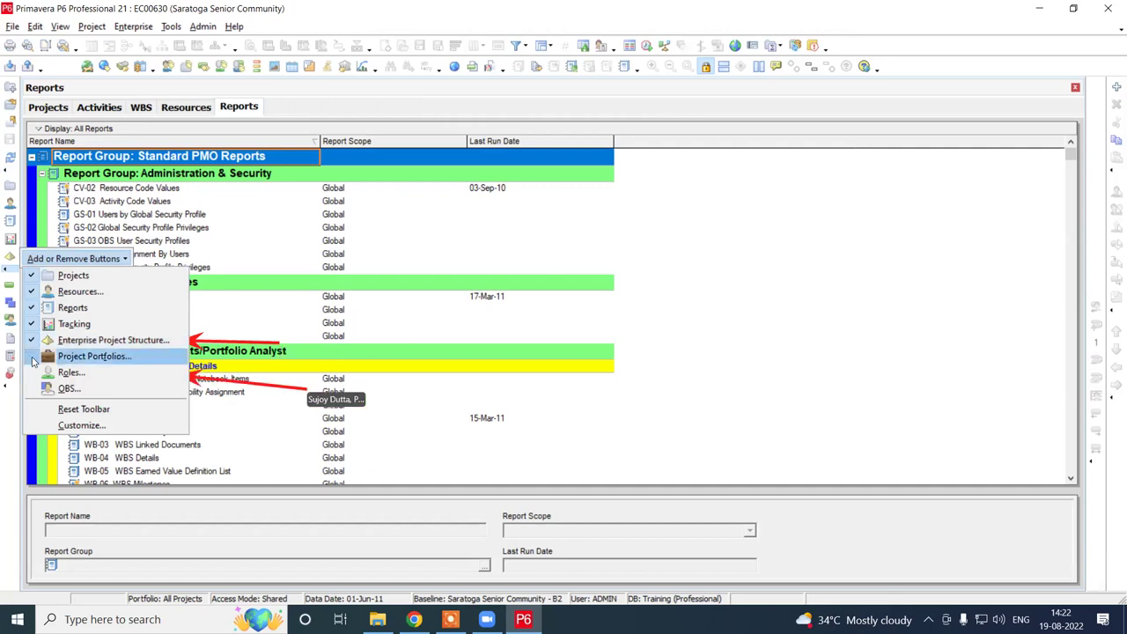
left_click(34, 372)
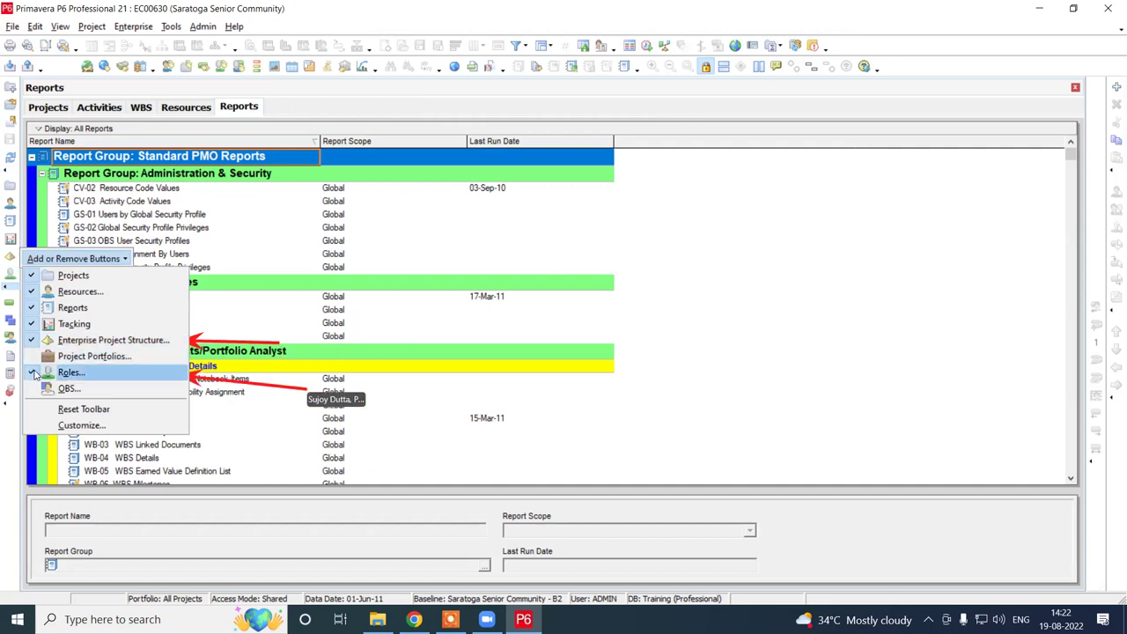
left_click(34, 390)
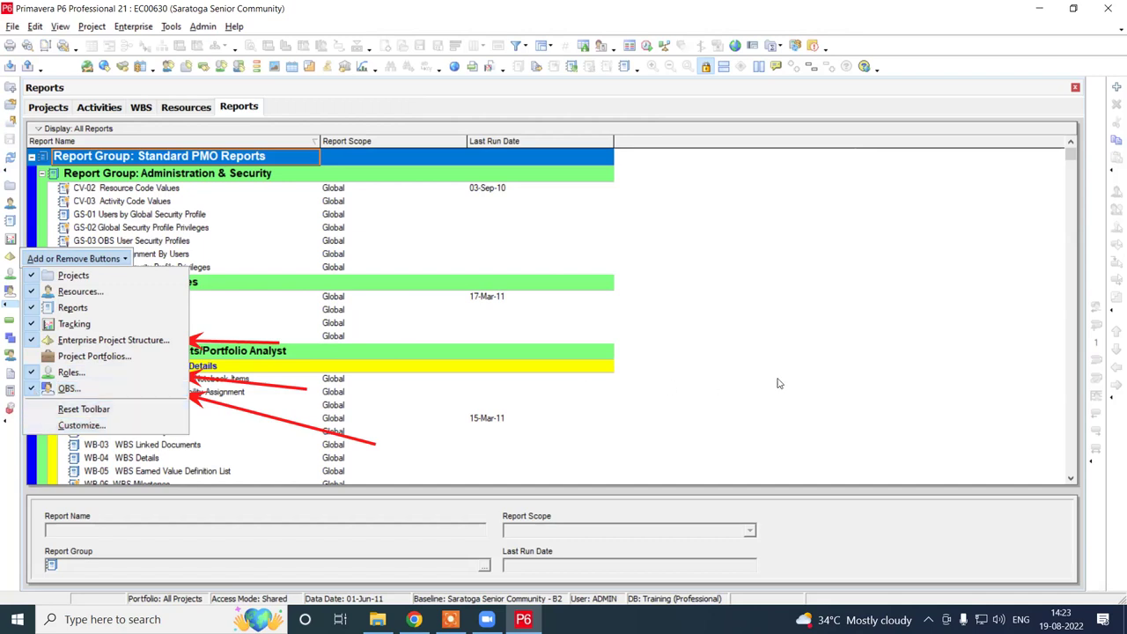
left_click(5, 299)
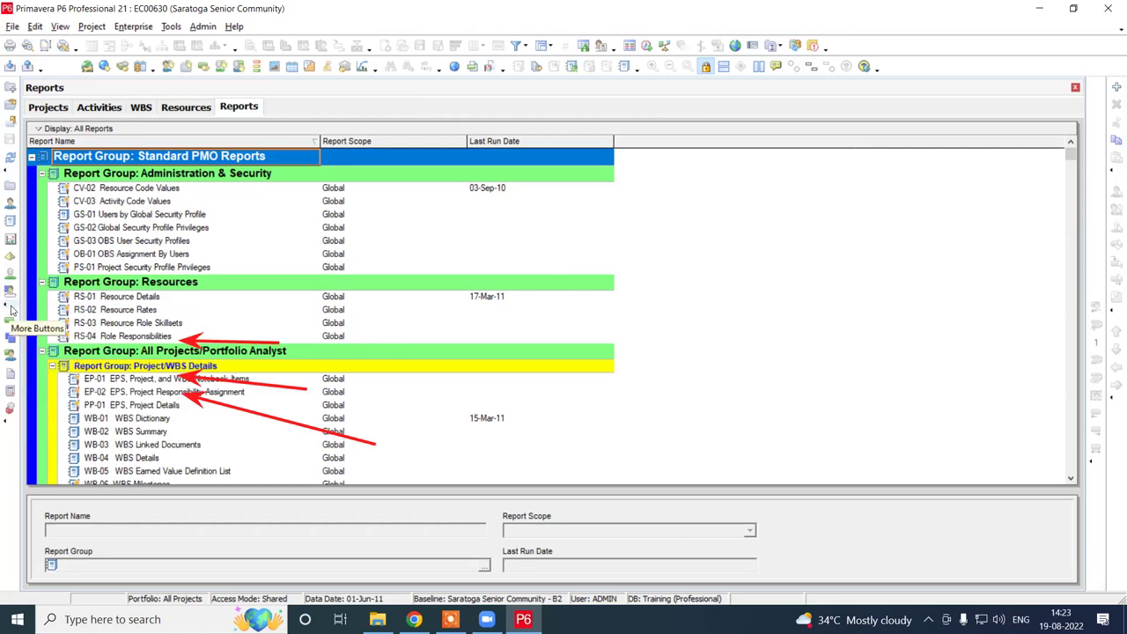
left_click(5, 423)
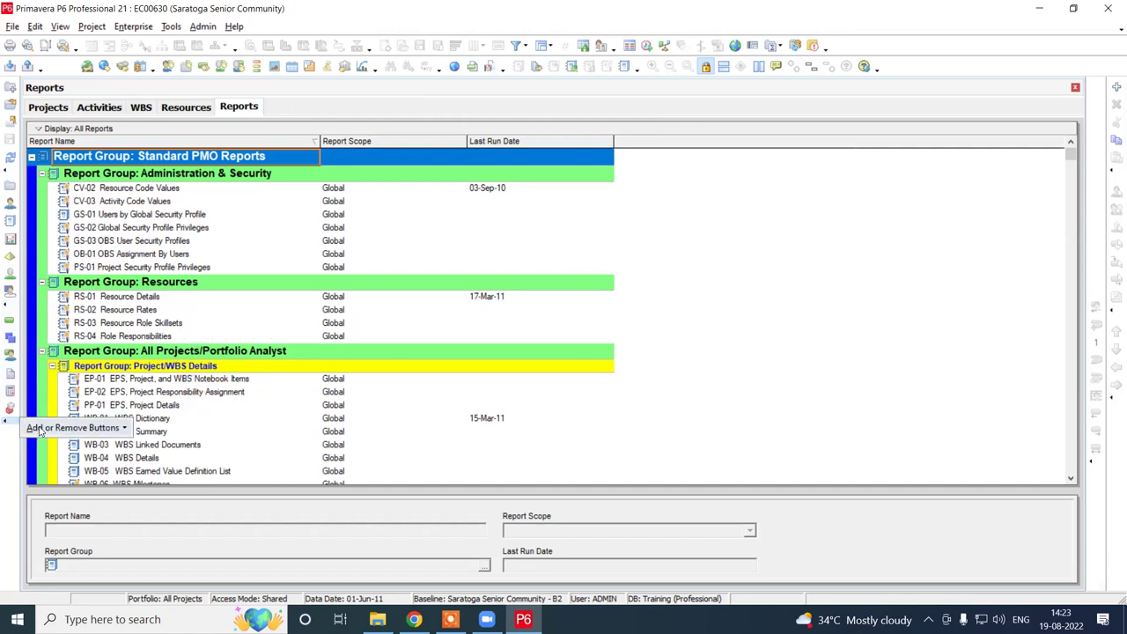
Step: Check Issues in the project views toolbar's Add or Remove Buttons list
mouse_move(40, 430)
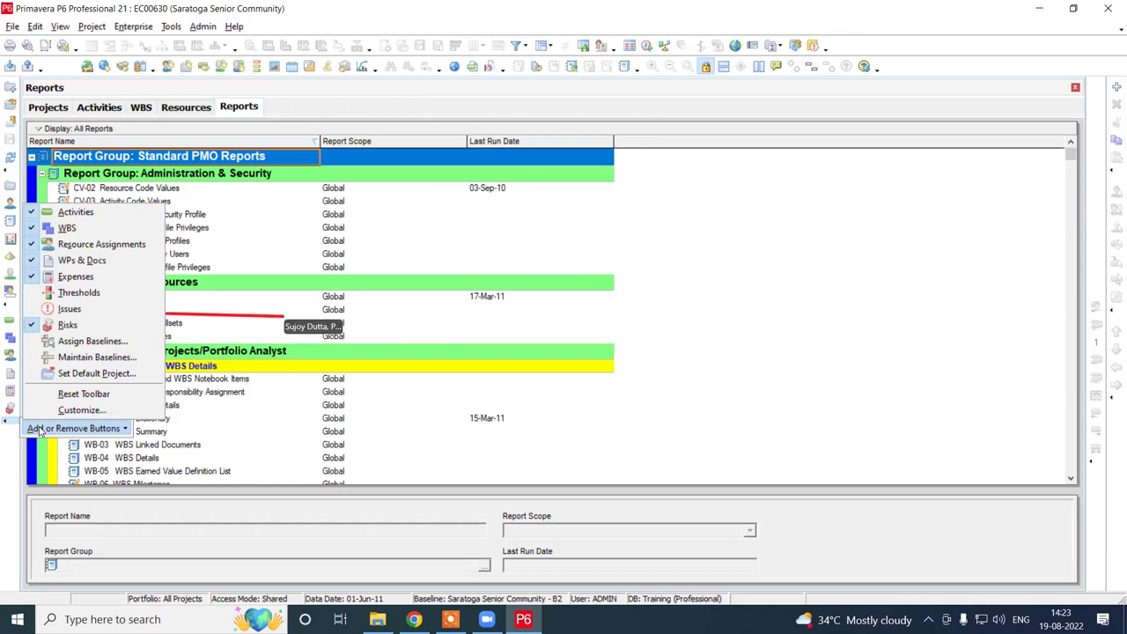
left_click(30, 310)
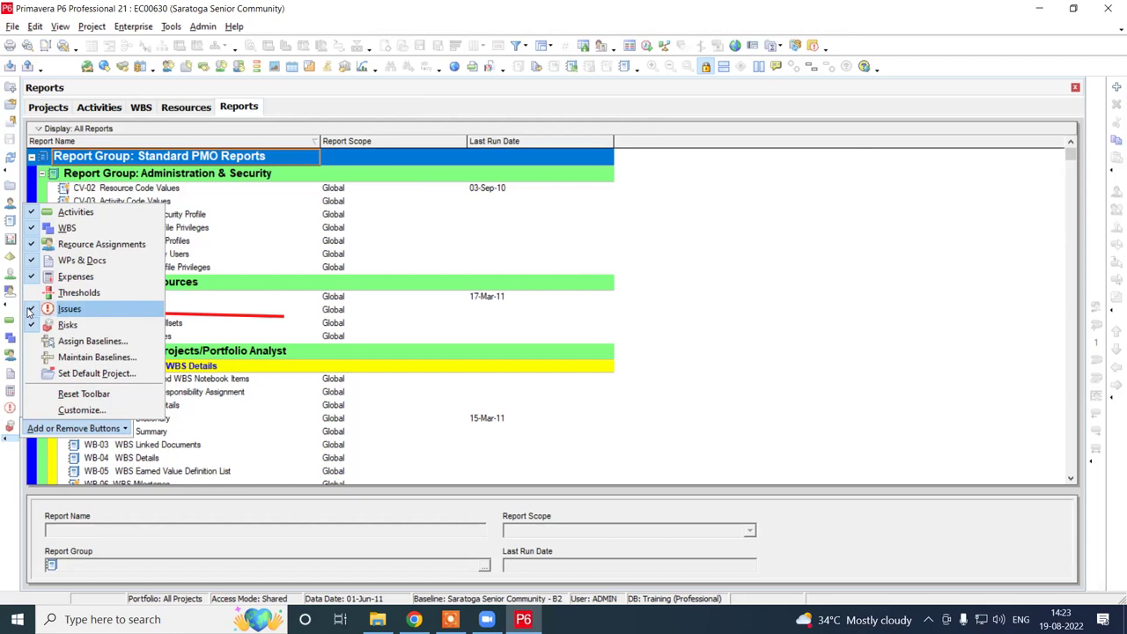
left_click(843, 334)
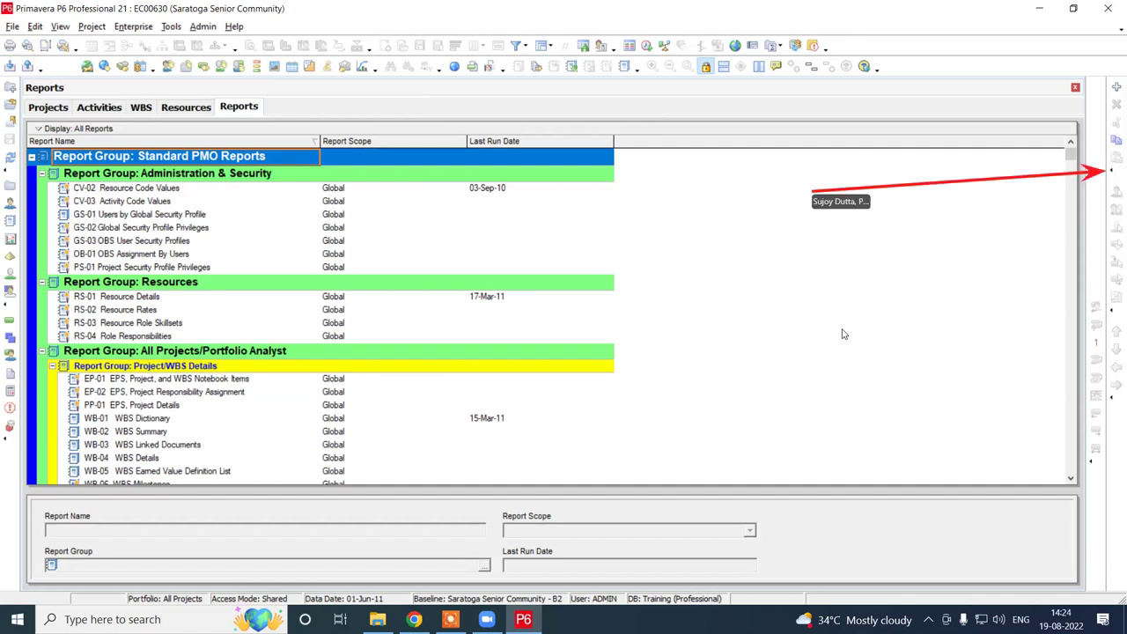
Step: Check Dissolve, Link Activities and Fill Down in the editing toolbar's button list
left_click(1111, 172)
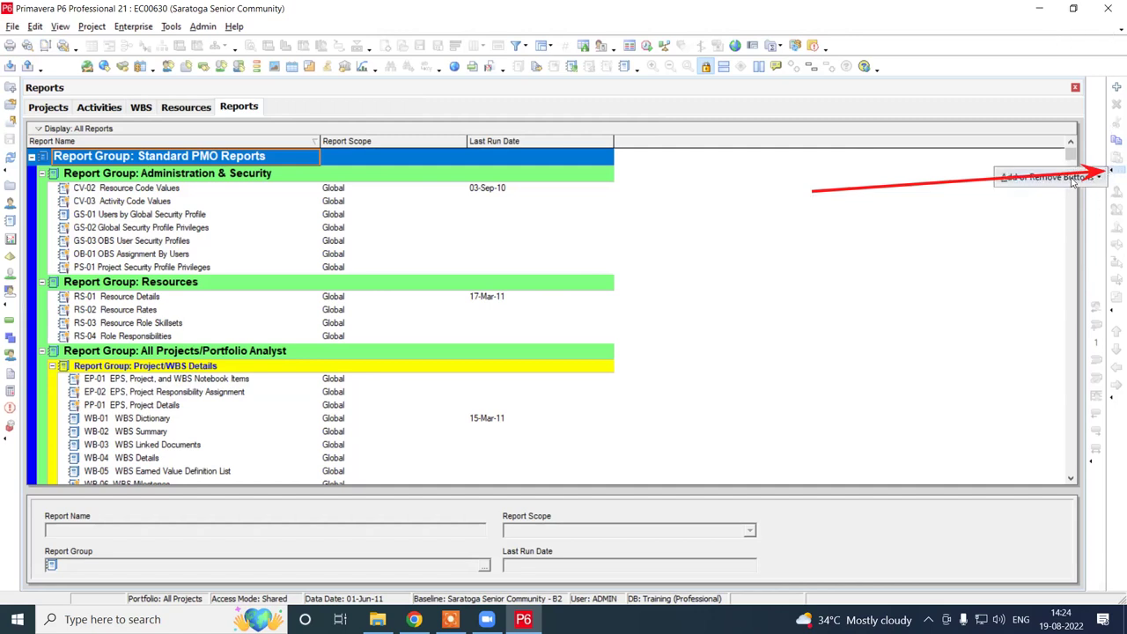
mouse_move(1073, 180)
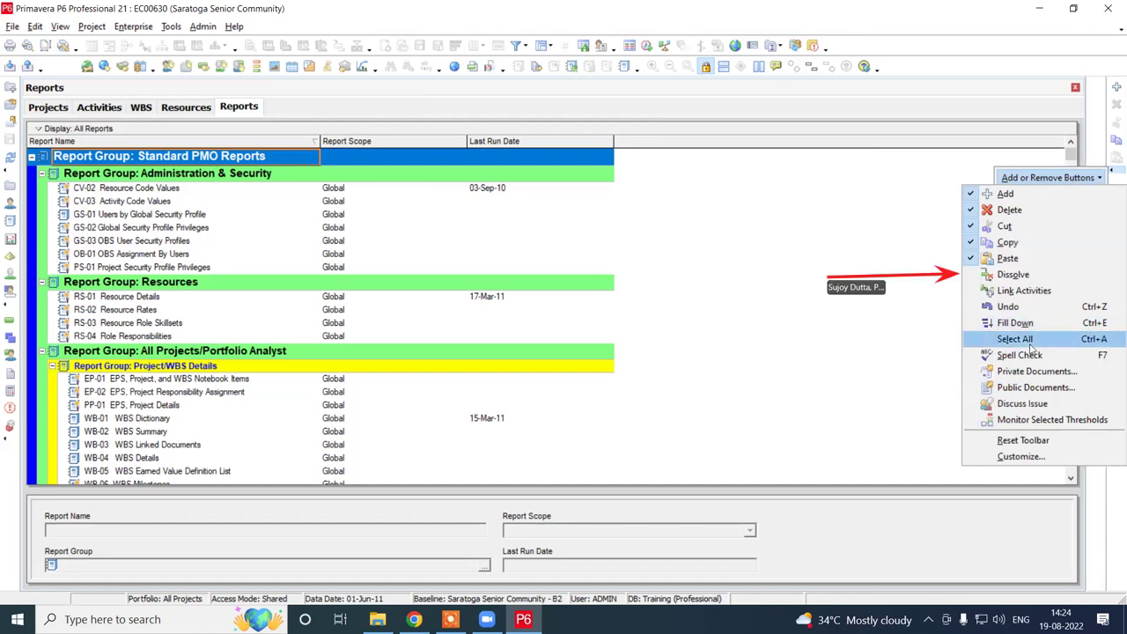
left_click(975, 275)
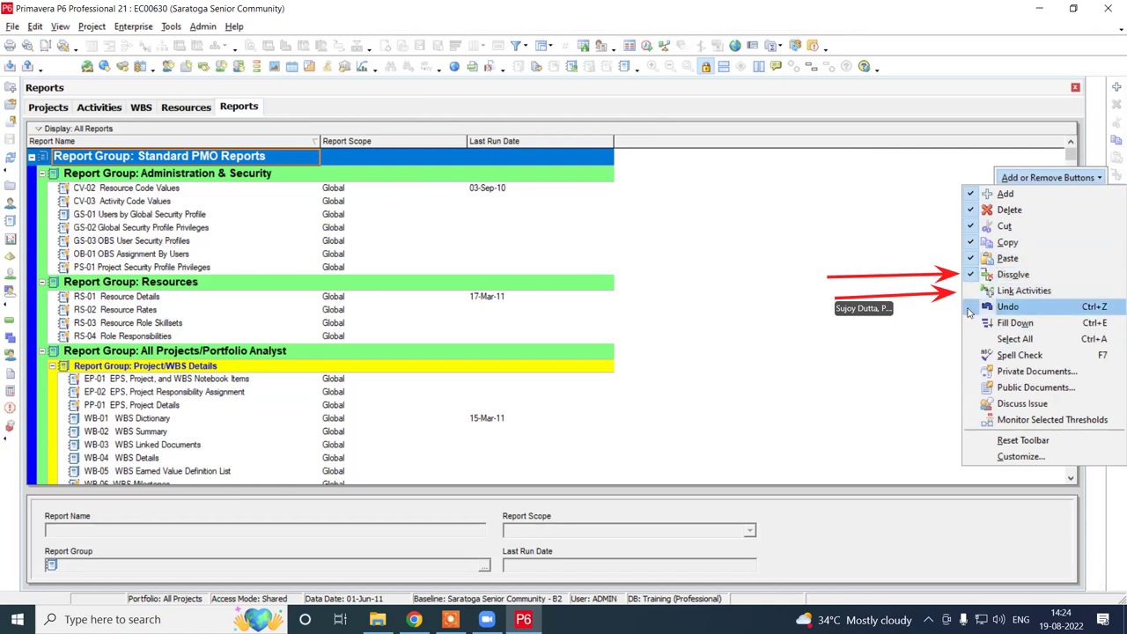
left_click(971, 291)
left_click(971, 325)
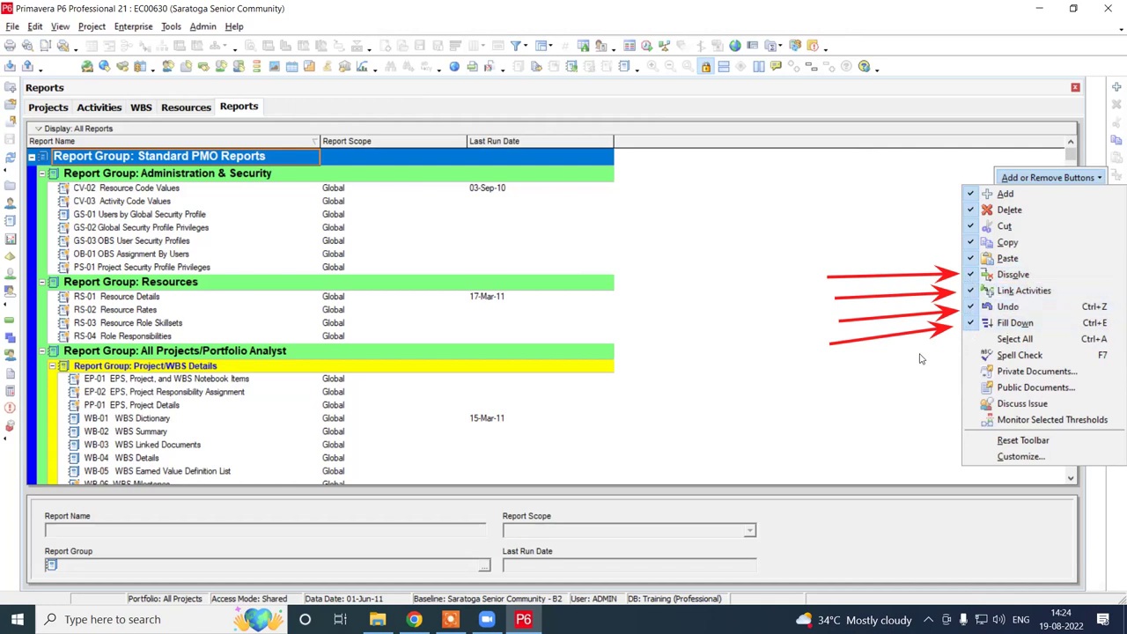
left_click(920, 359)
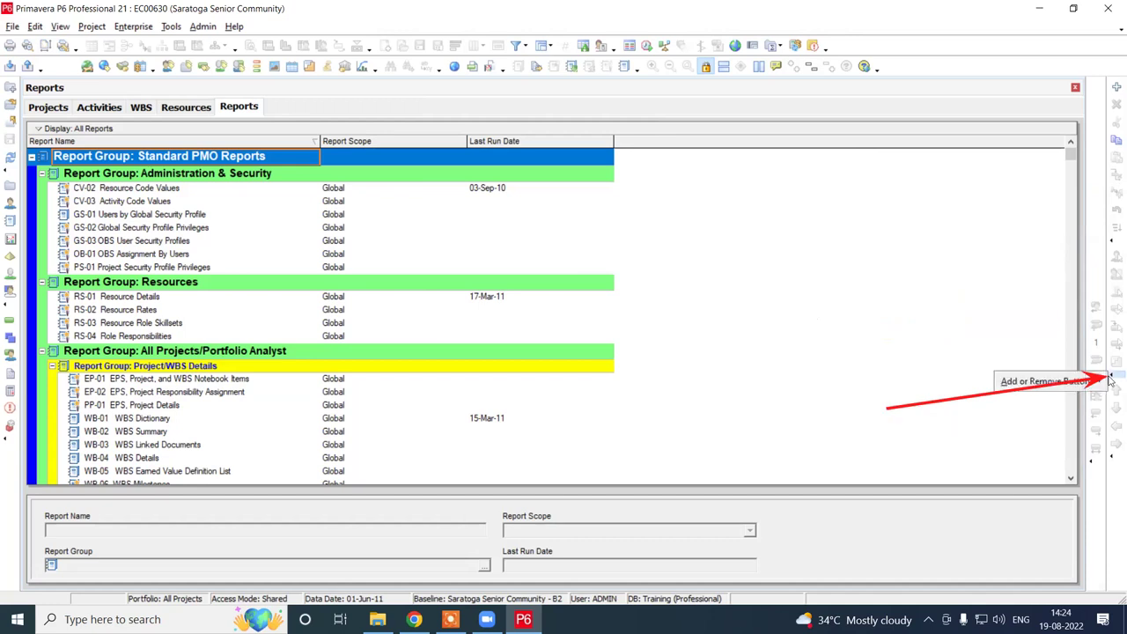
mouse_move(1036, 384)
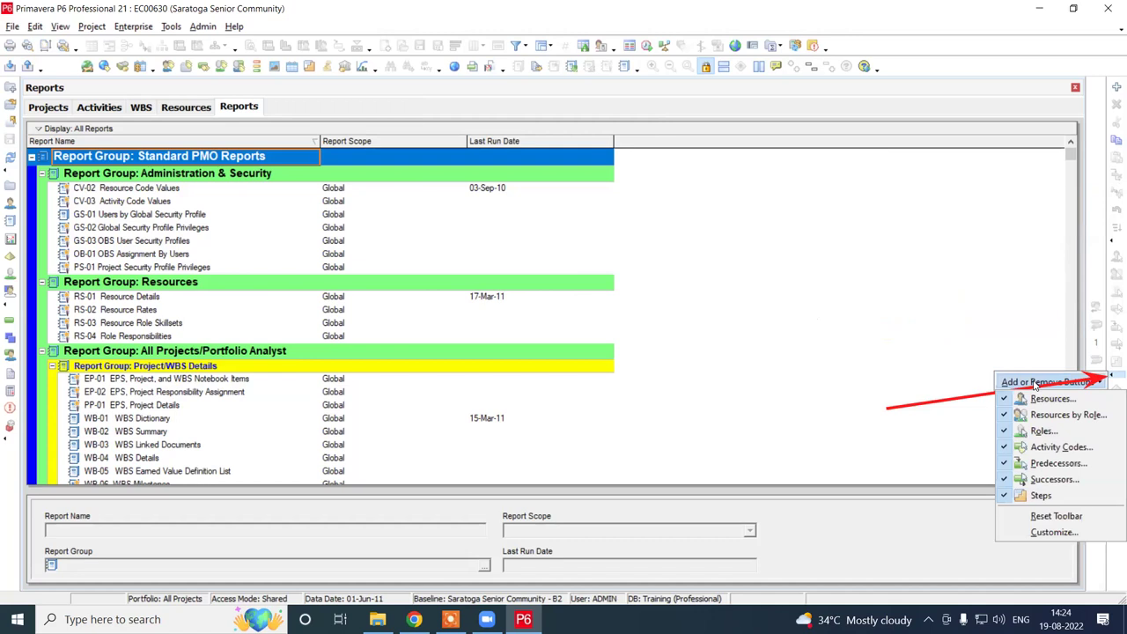
left_click(793, 378)
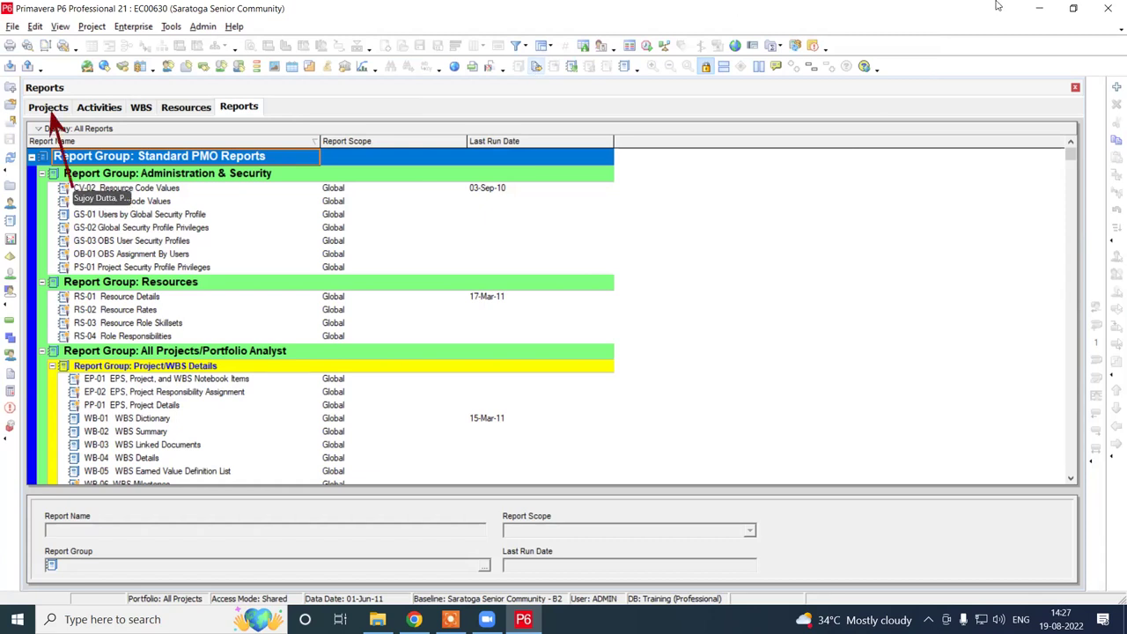
Step: Switch to Projects and open the font chooser in Table, Font and Row
left_click(39, 108)
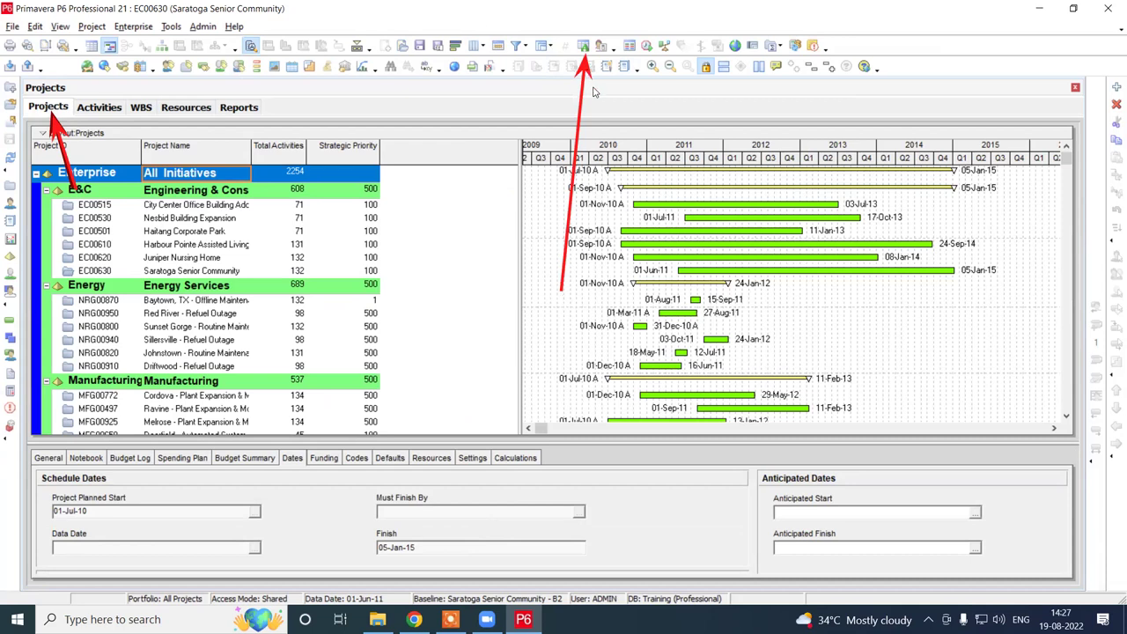
left_click(584, 47)
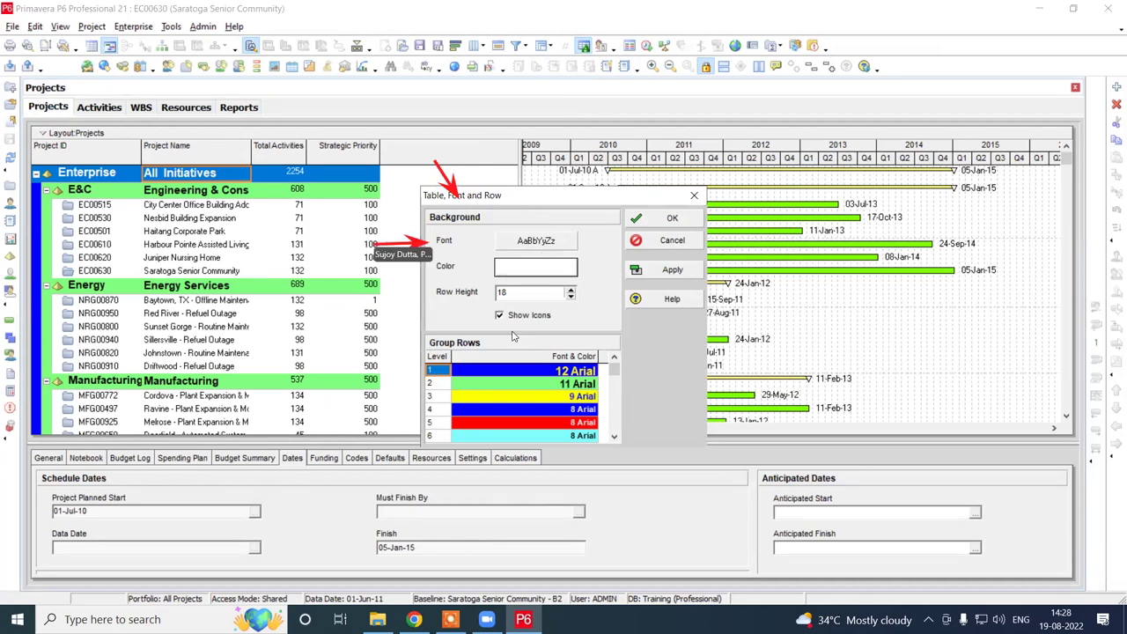
left_click(526, 243)
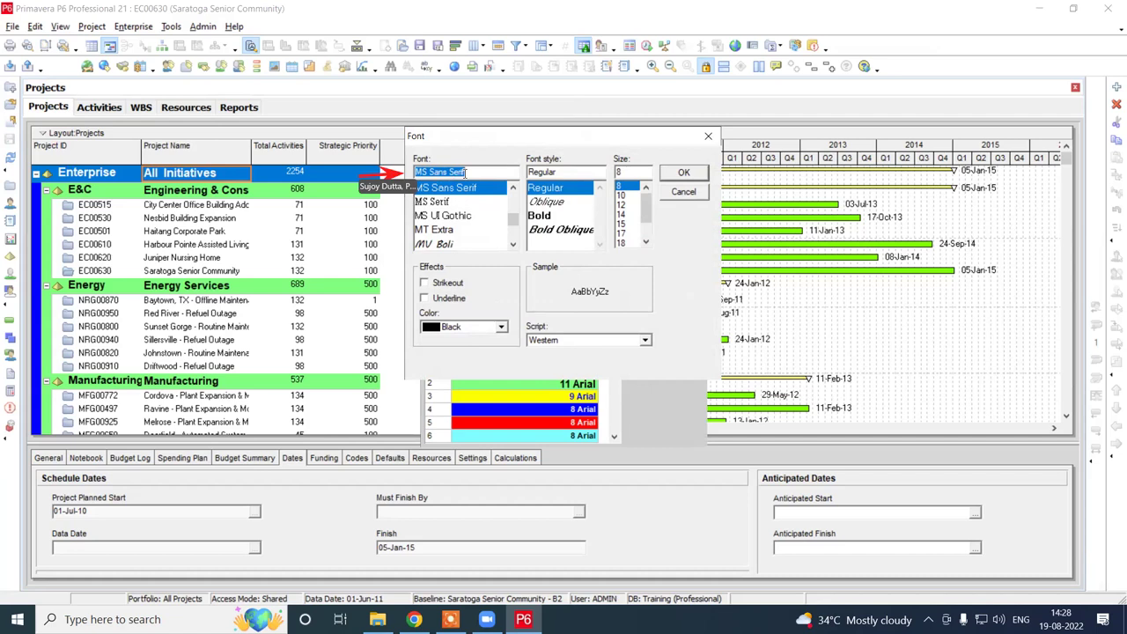
Step: Set the Projects table font to Verdana, Regular, size 8, and apply it
type("v")
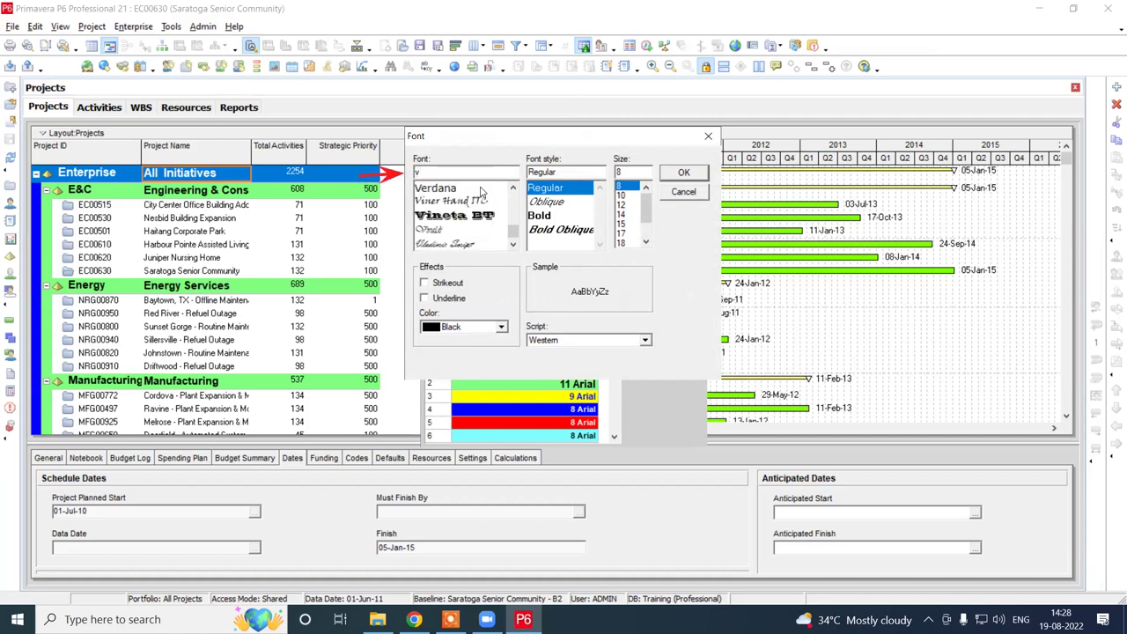
left_click(449, 189)
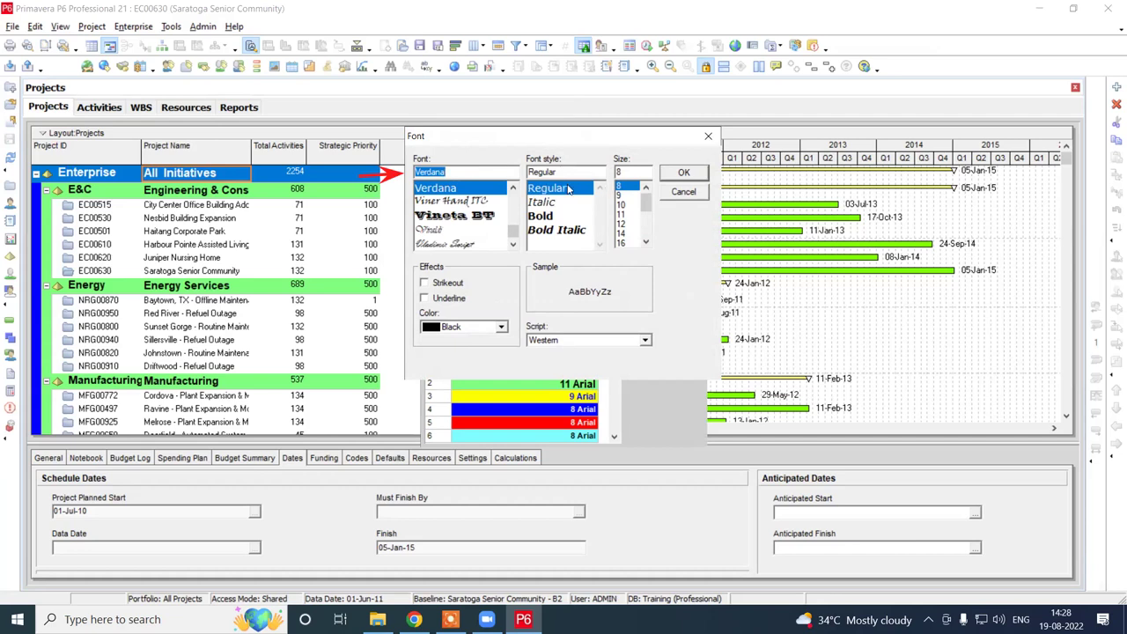
left_click(629, 187)
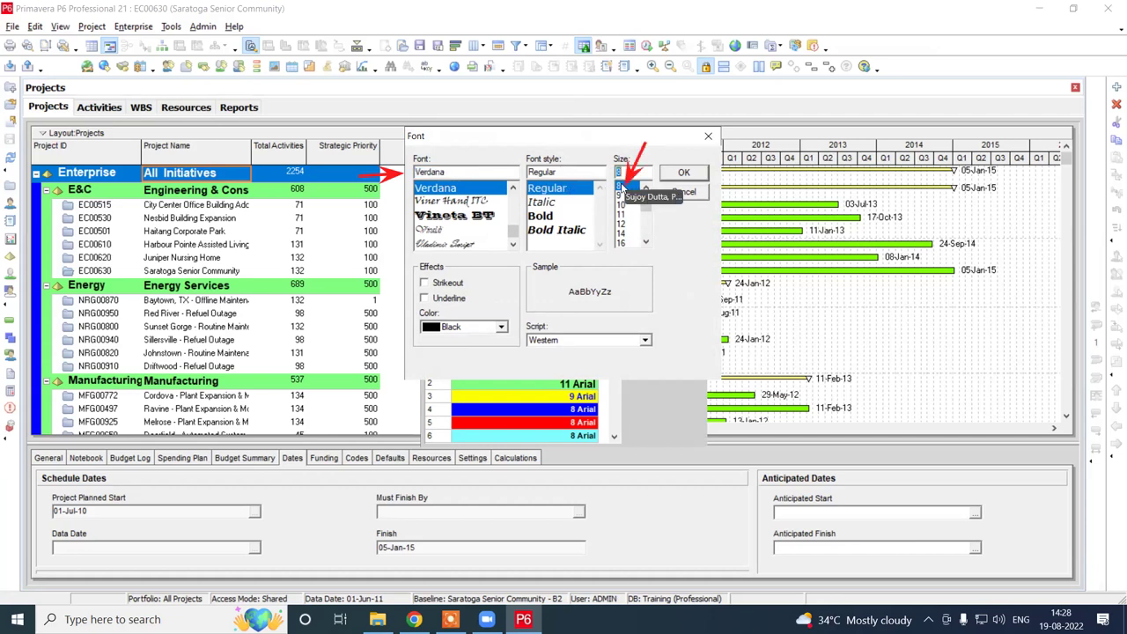
key("shift+Tab")
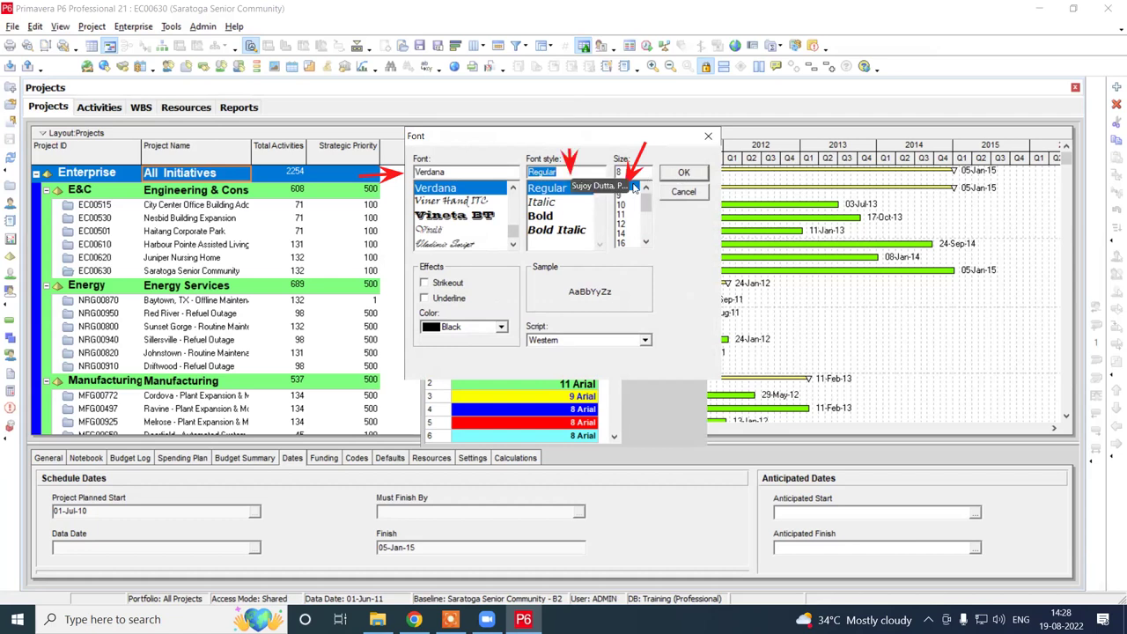
left_click(683, 173)
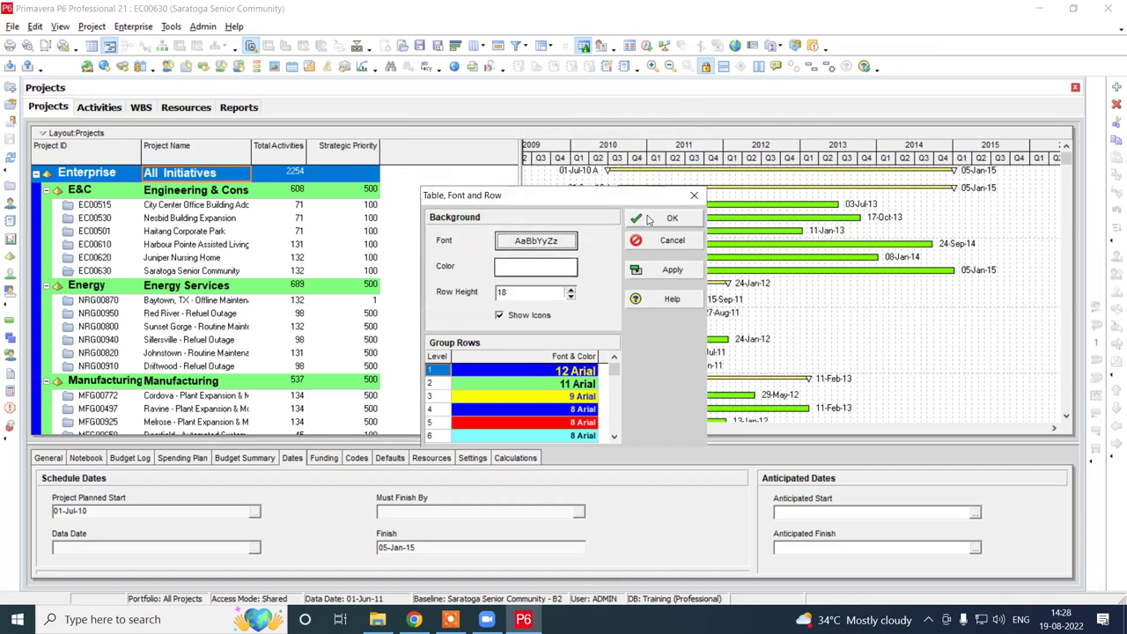
left_click(649, 220)
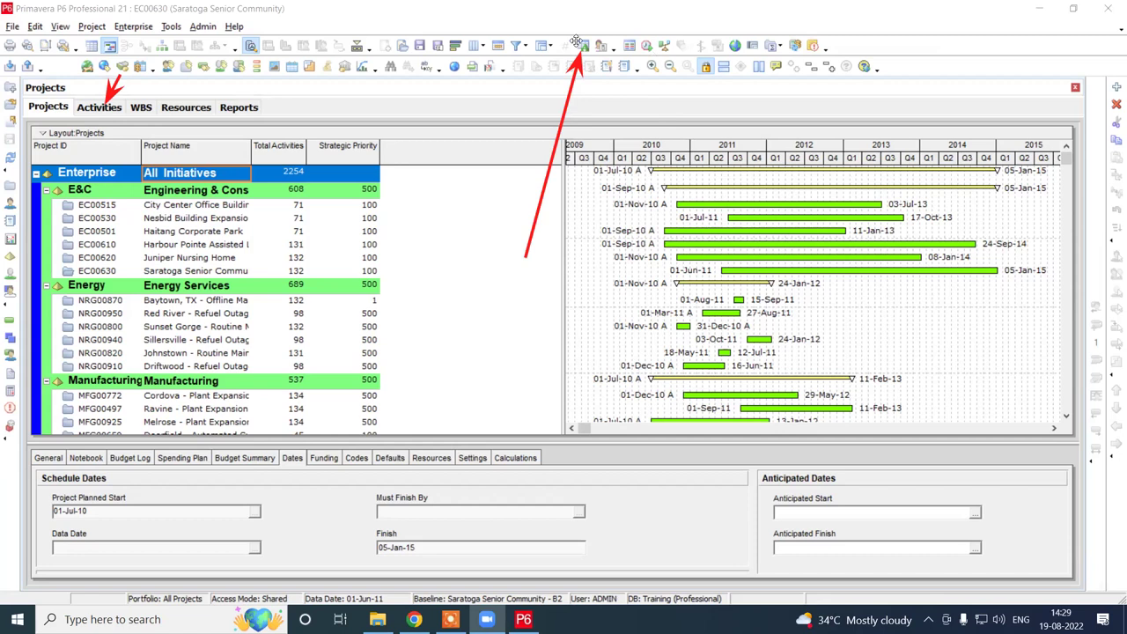
Step: Switch to Activities and set its table font to Verdana in Table, Font and Row
left_click(90, 107)
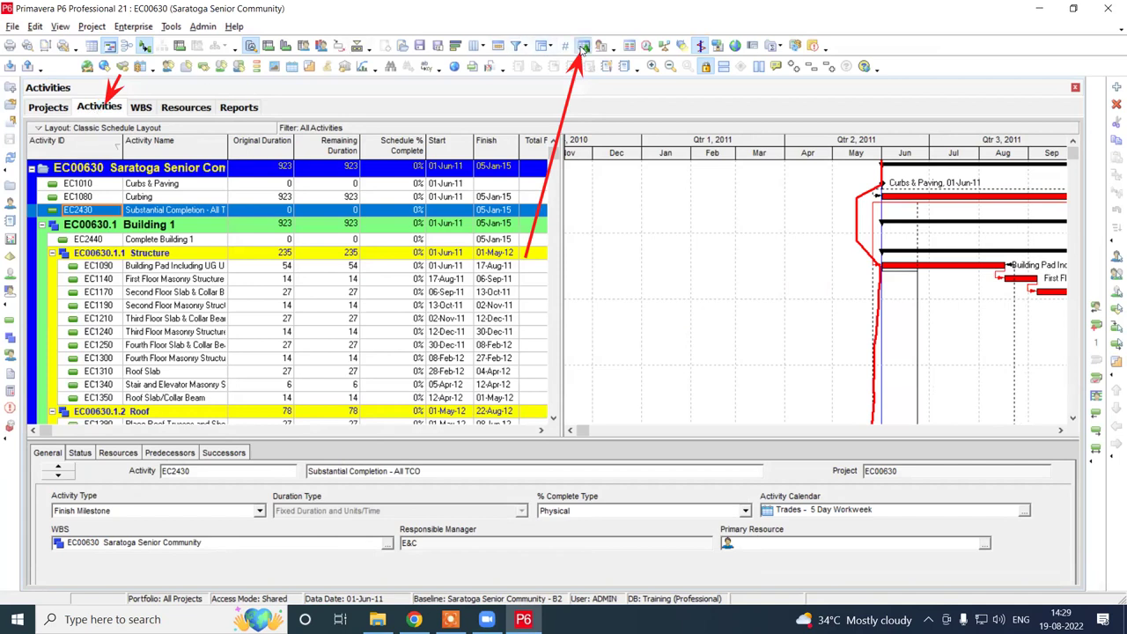
left_click(583, 46)
left_click(520, 251)
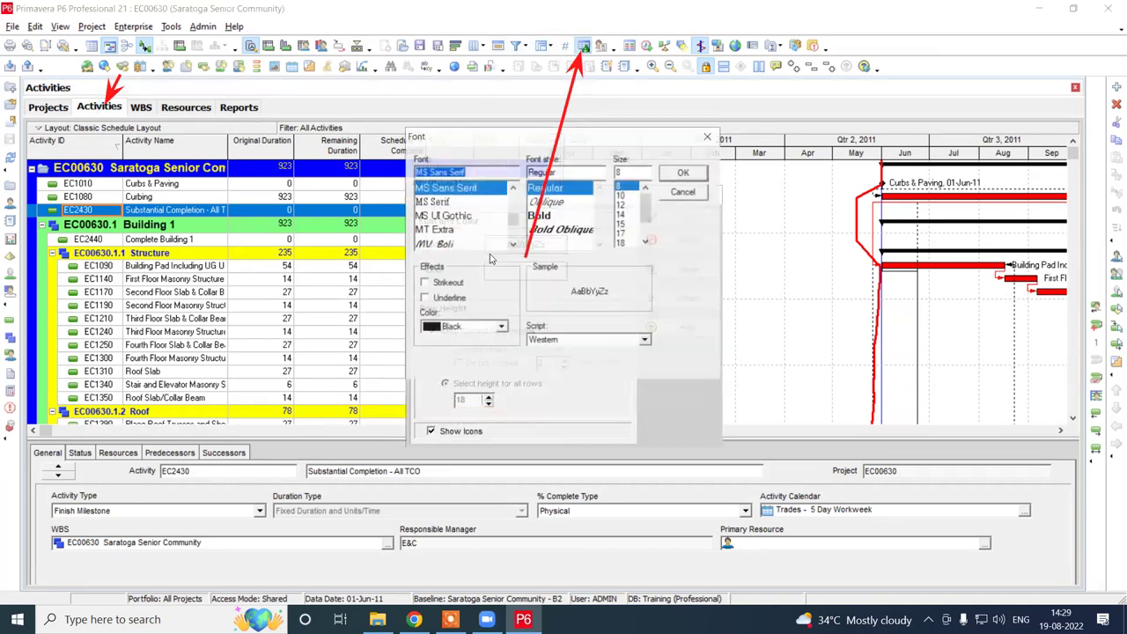
type("rdana")
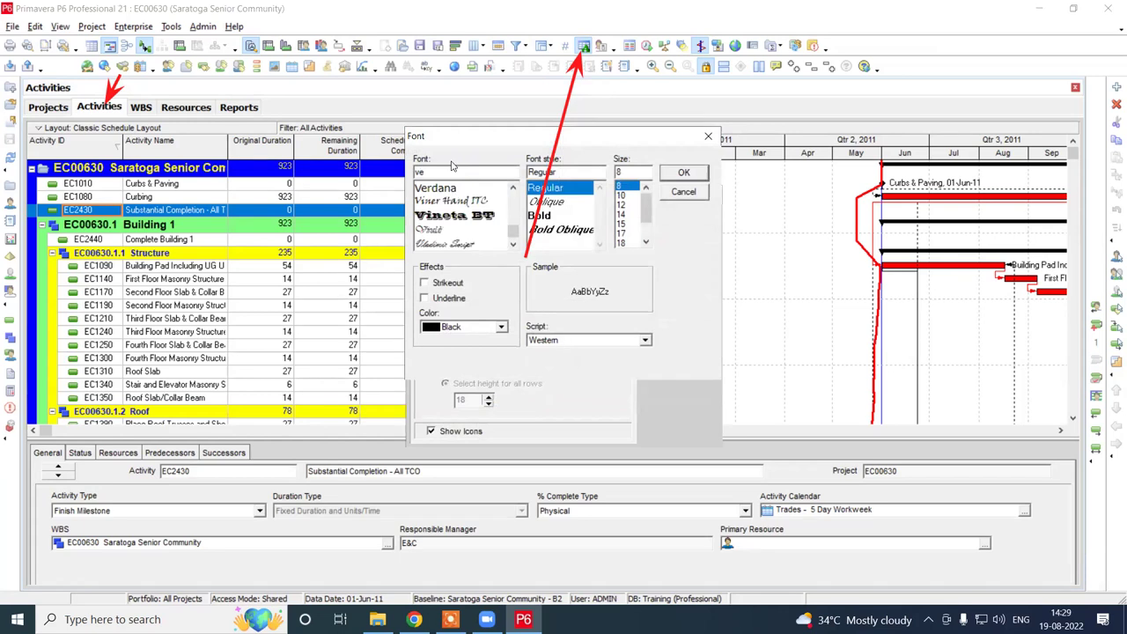
key("Tab")
key("Tab")
left_click(687, 175)
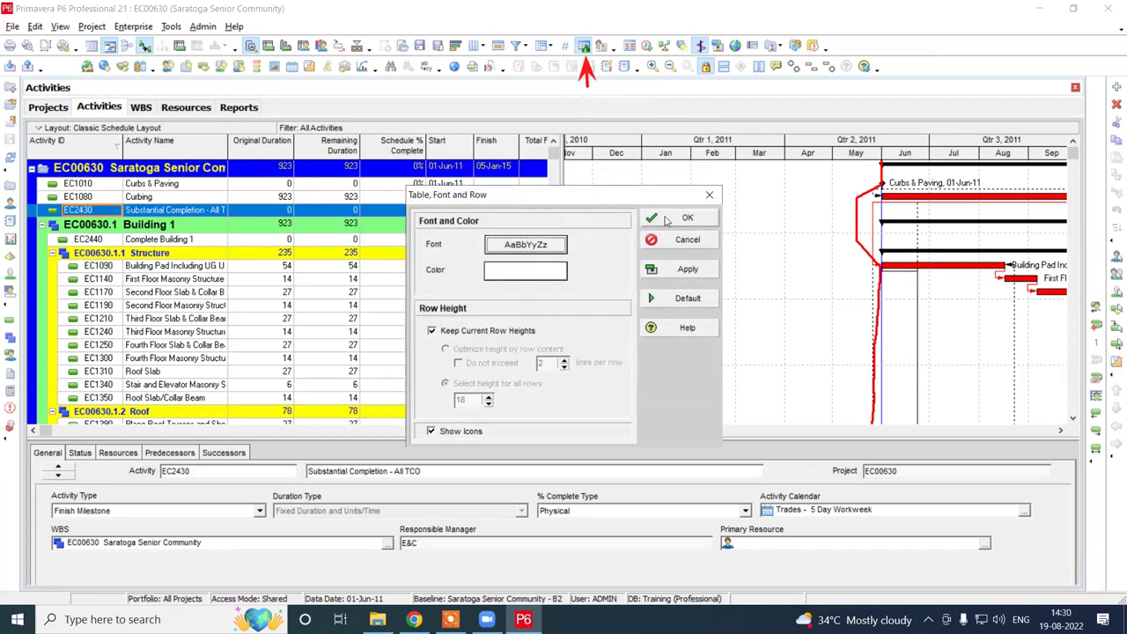
left_click(671, 219)
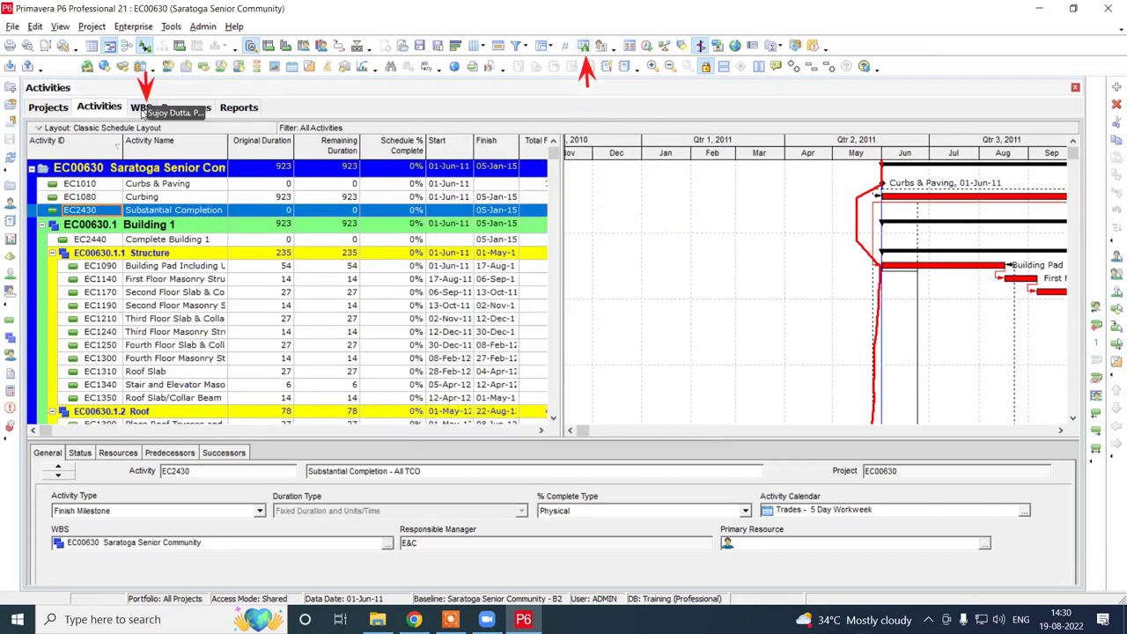
left_click(143, 110)
Step: Set the WBS table font to Verdana in Table, Font and Row
left_click(584, 45)
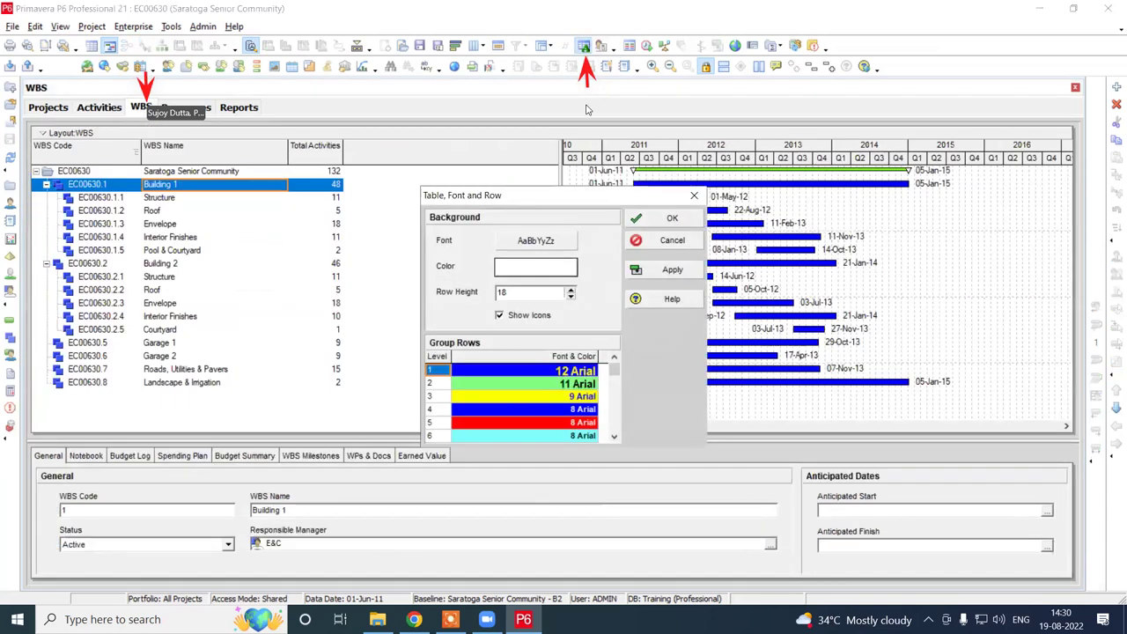
left_click(544, 243)
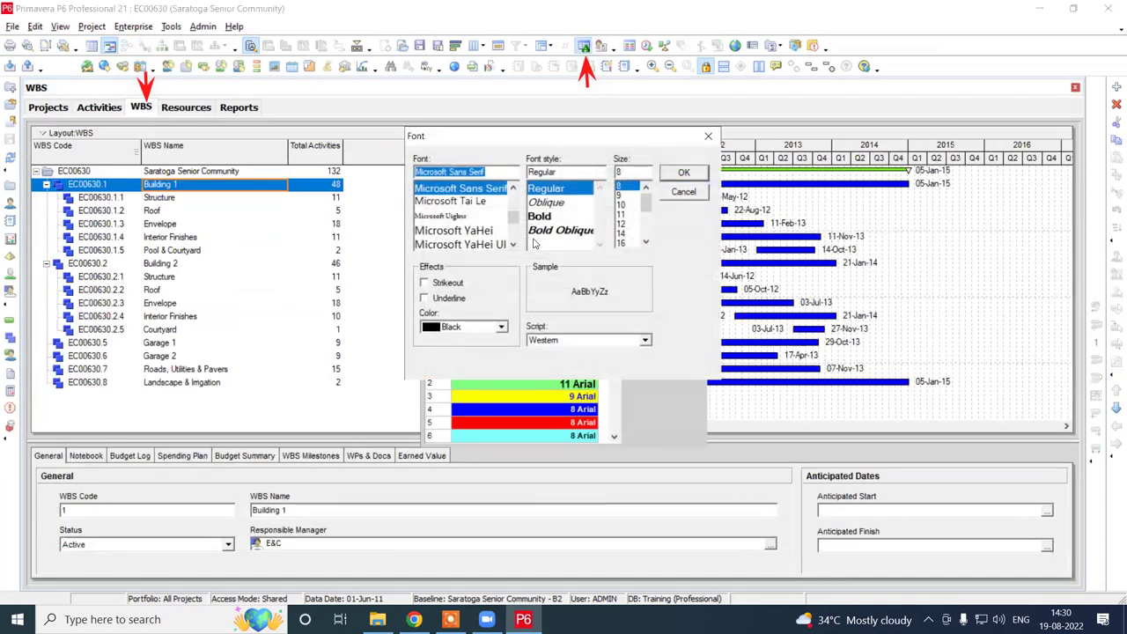
type("ve")
left_click(551, 190)
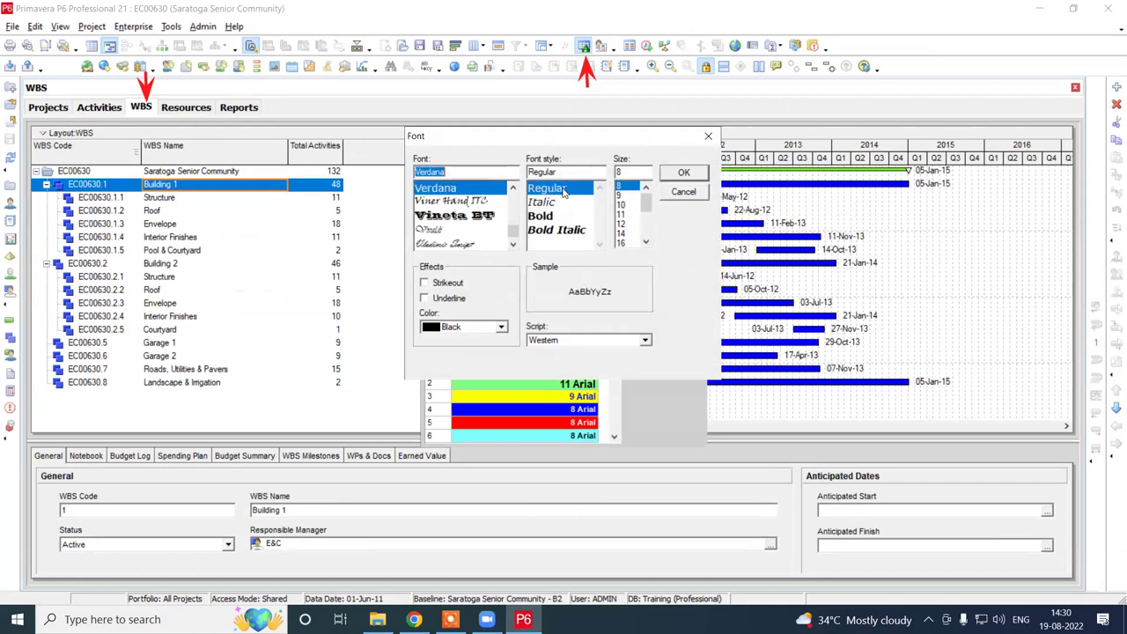
left_click(628, 186)
left_click(680, 173)
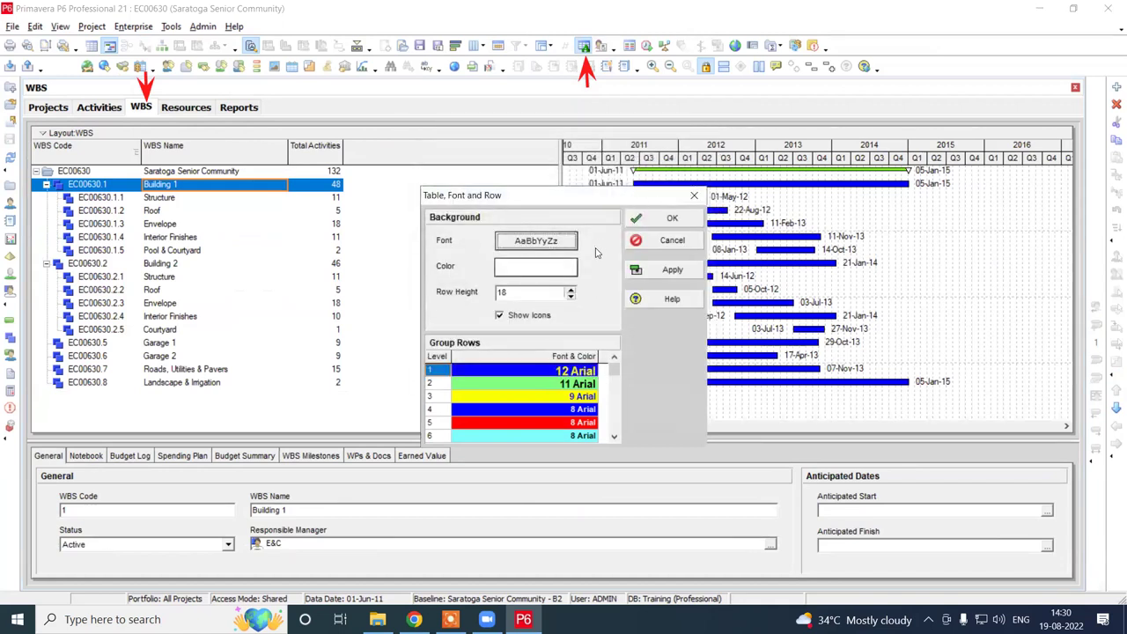
left_click(663, 218)
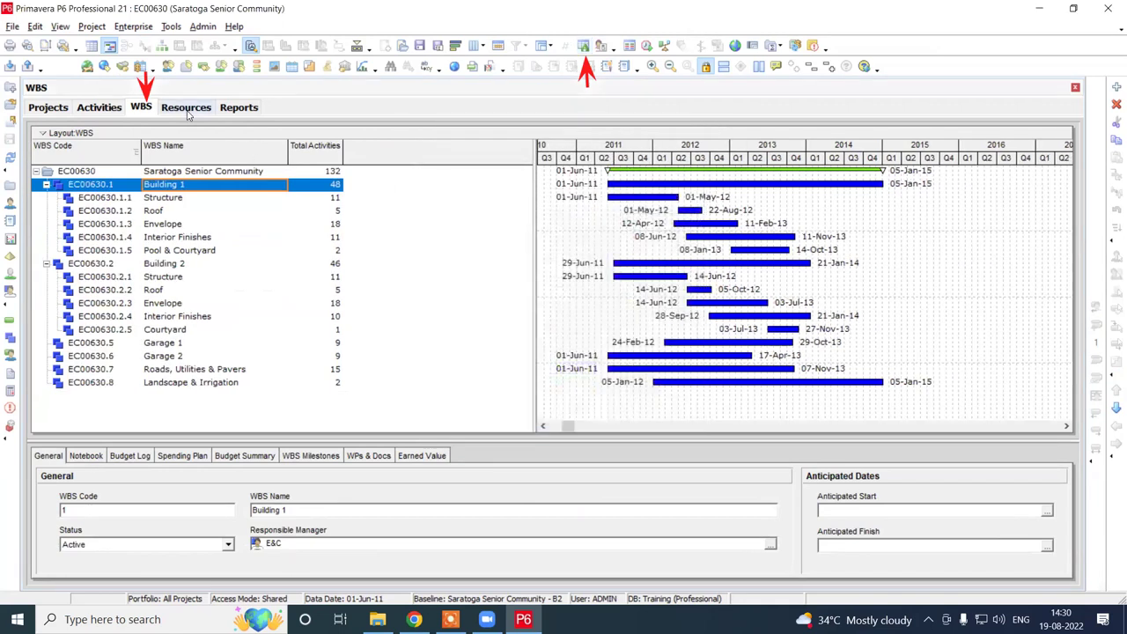
Step: Switch to Resources and change its table font to Verdana
left_click(187, 111)
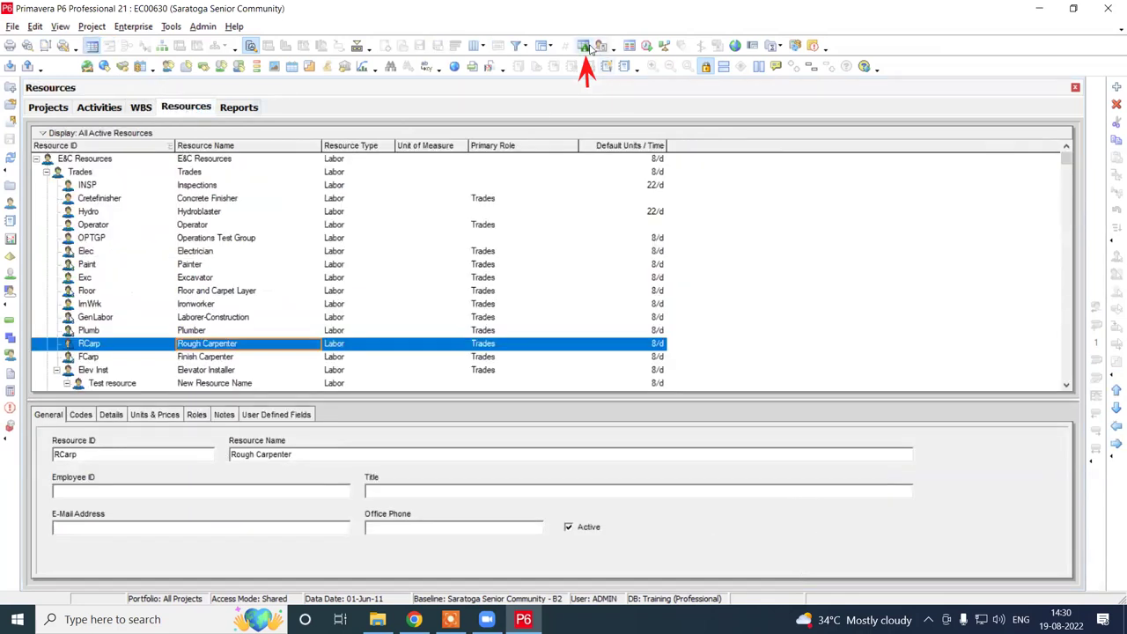
left_click(584, 46)
left_click(539, 239)
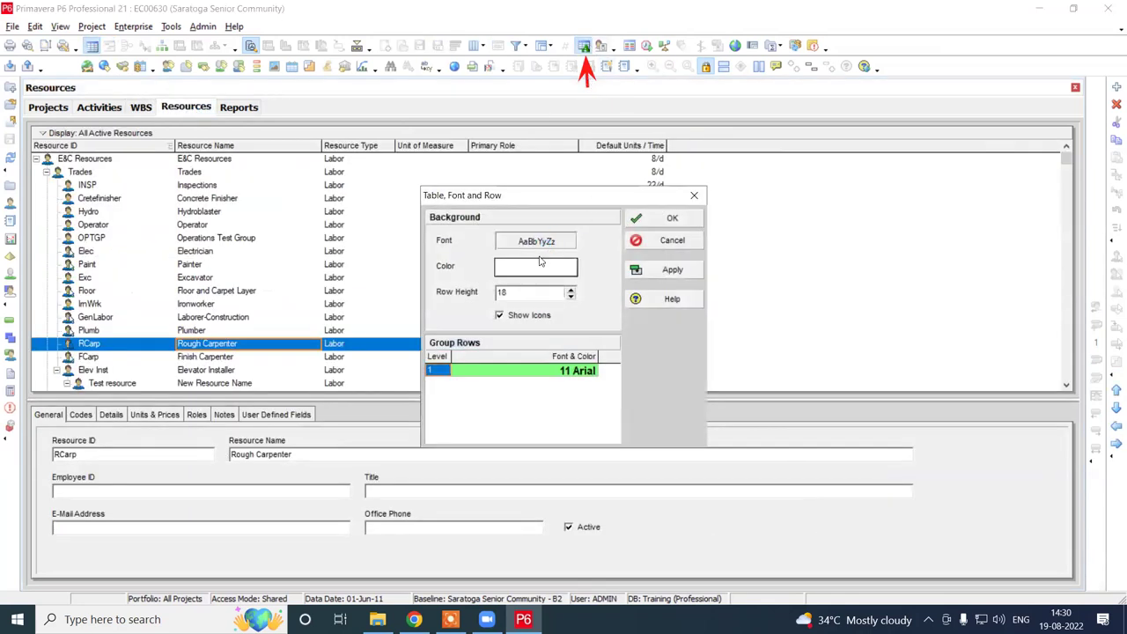
left_click_drag(512, 218, 513, 232)
left_click(464, 188)
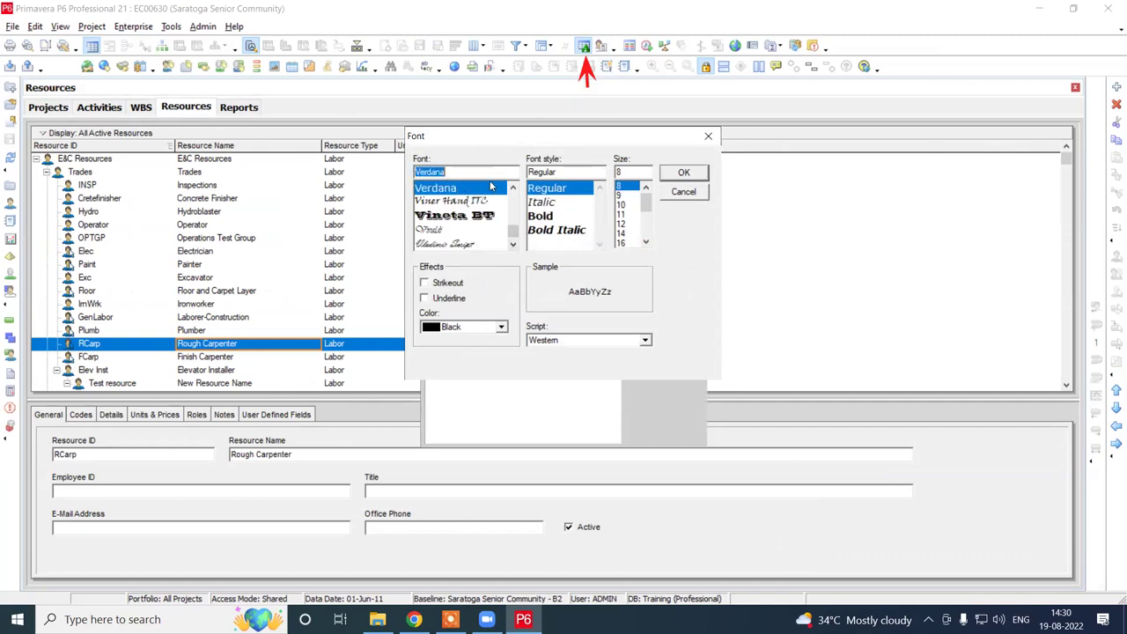
left_click(706, 173)
left_click(667, 213)
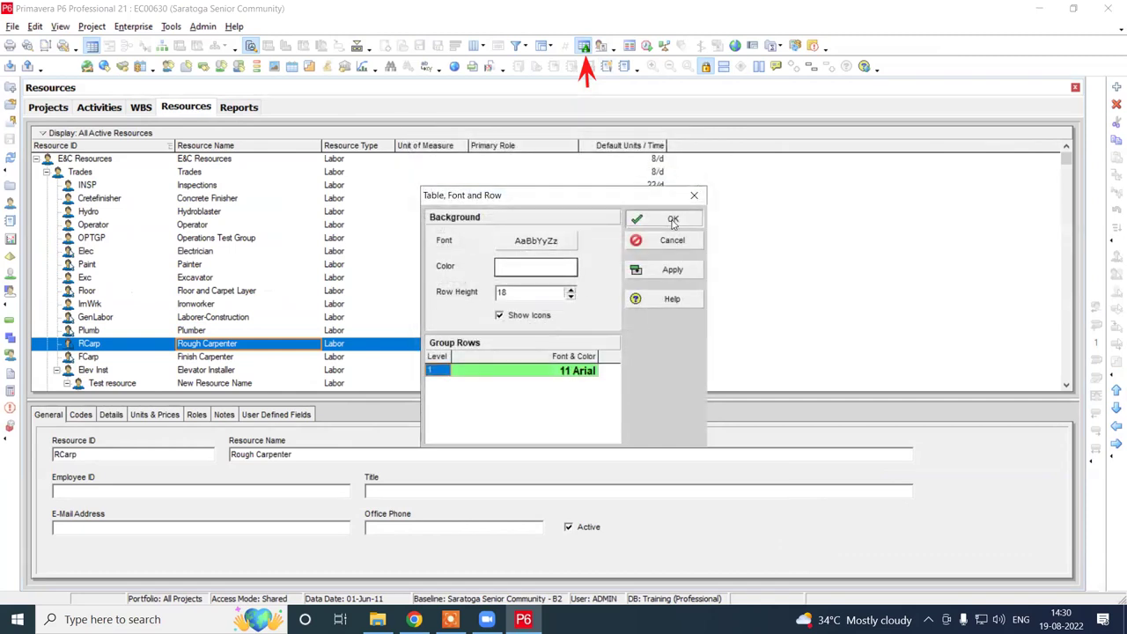
left_click(249, 110)
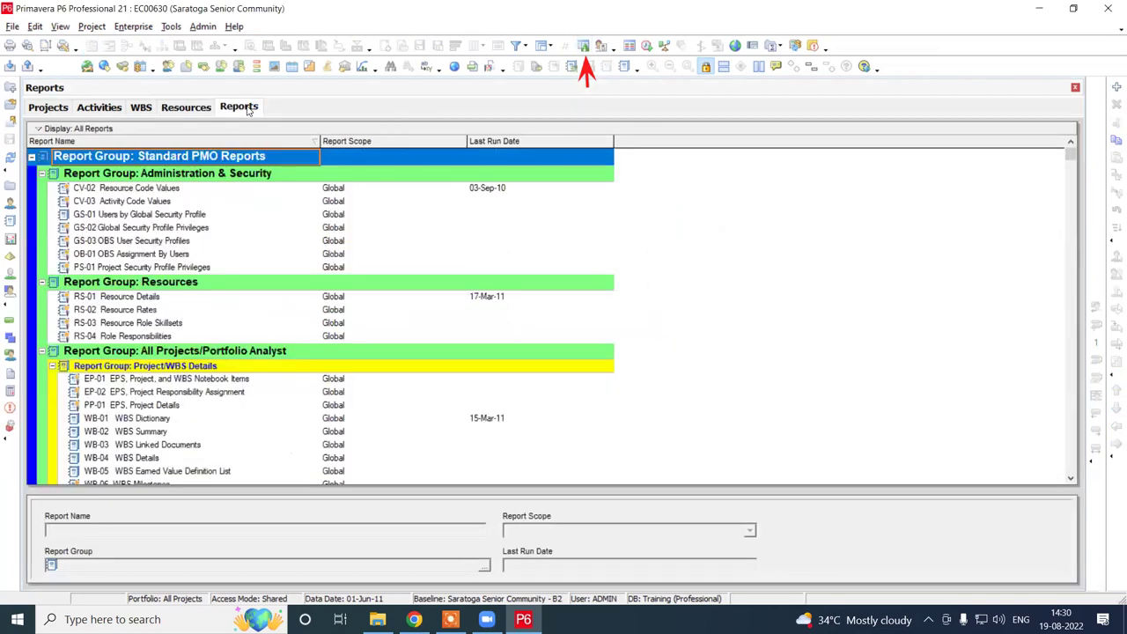
Step: Choose Verdana for the Reports table in Table, Font and Row and apply it
left_click(584, 46)
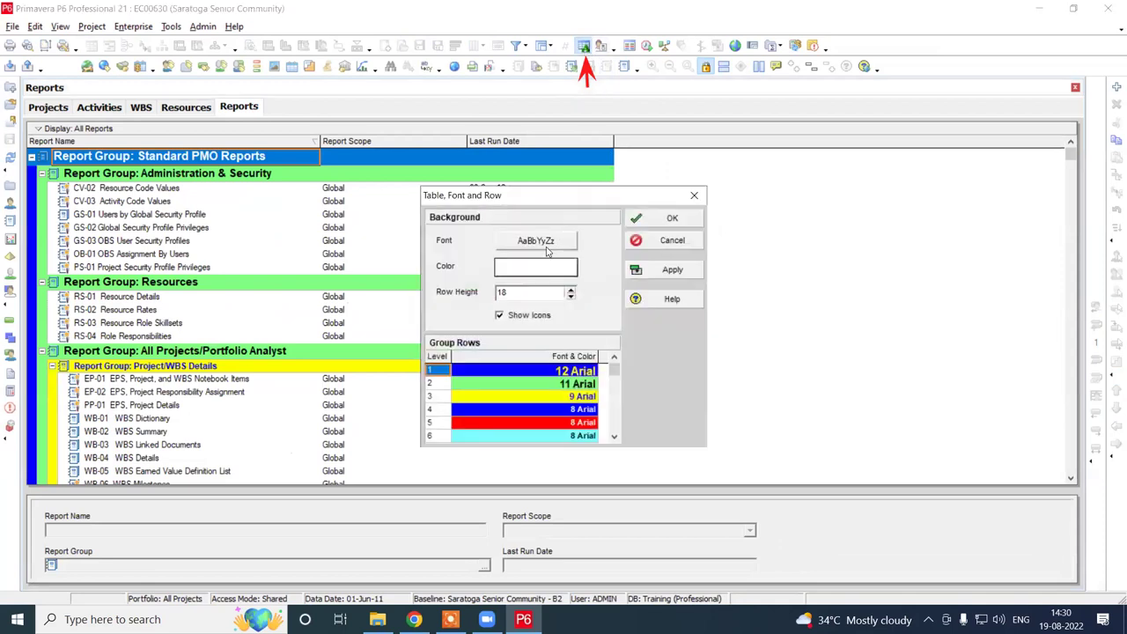
left_click(544, 241)
type("v")
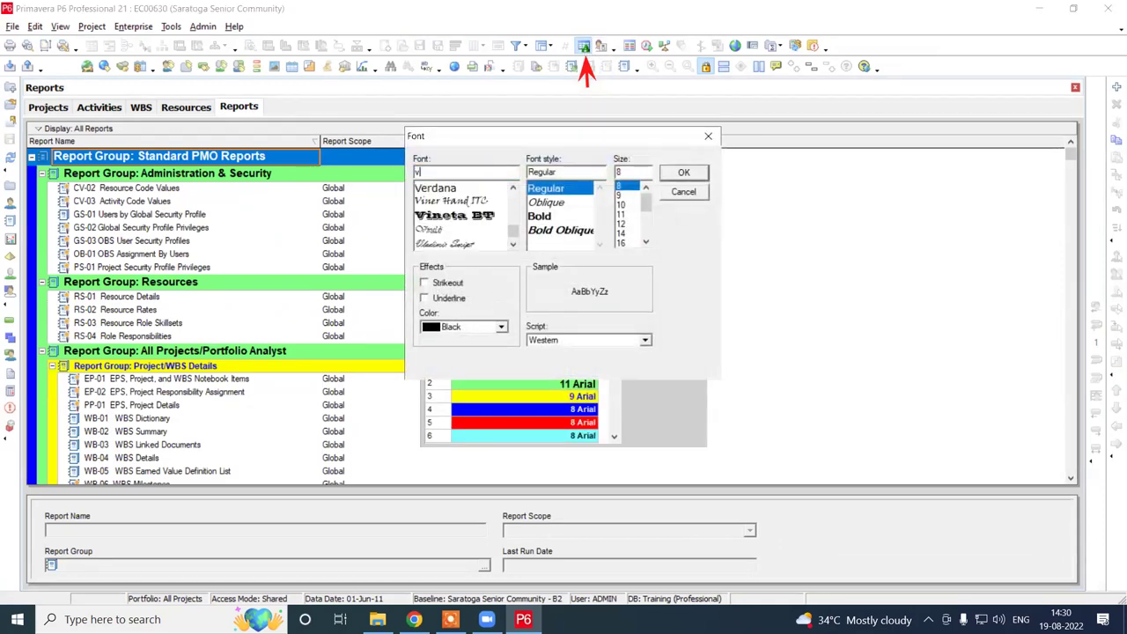
left_click(437, 189)
left_click(685, 173)
left_click(667, 221)
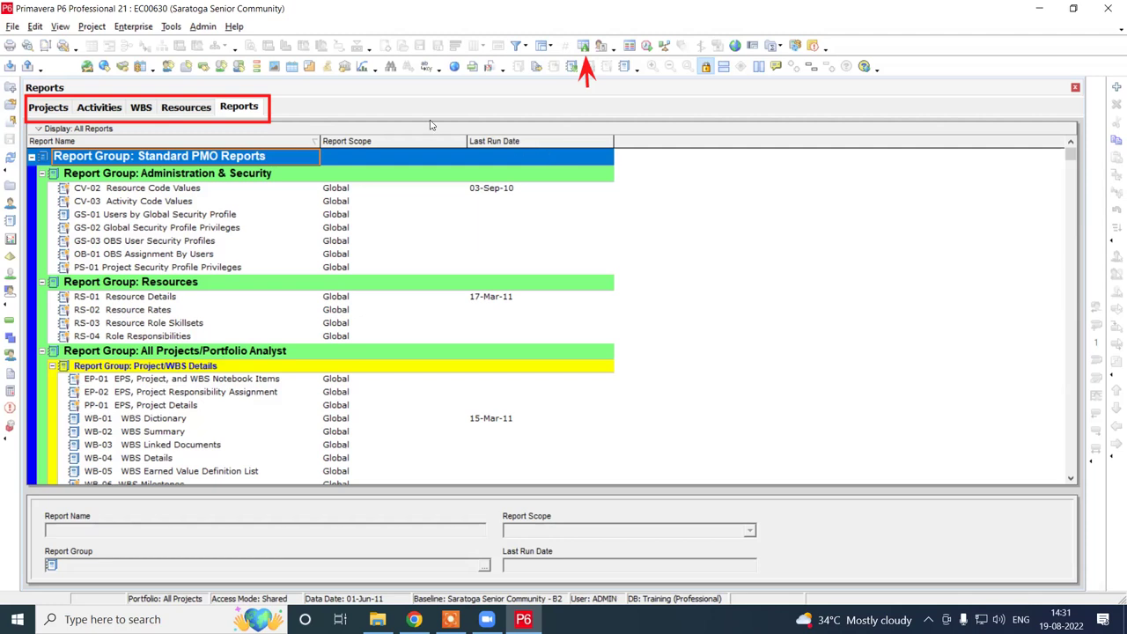
Step: Review the restyled Resources and WBS tables, ending on the Projects view with planned dates 01-Jul-10 to 05-Jan-15
left_click(189, 110)
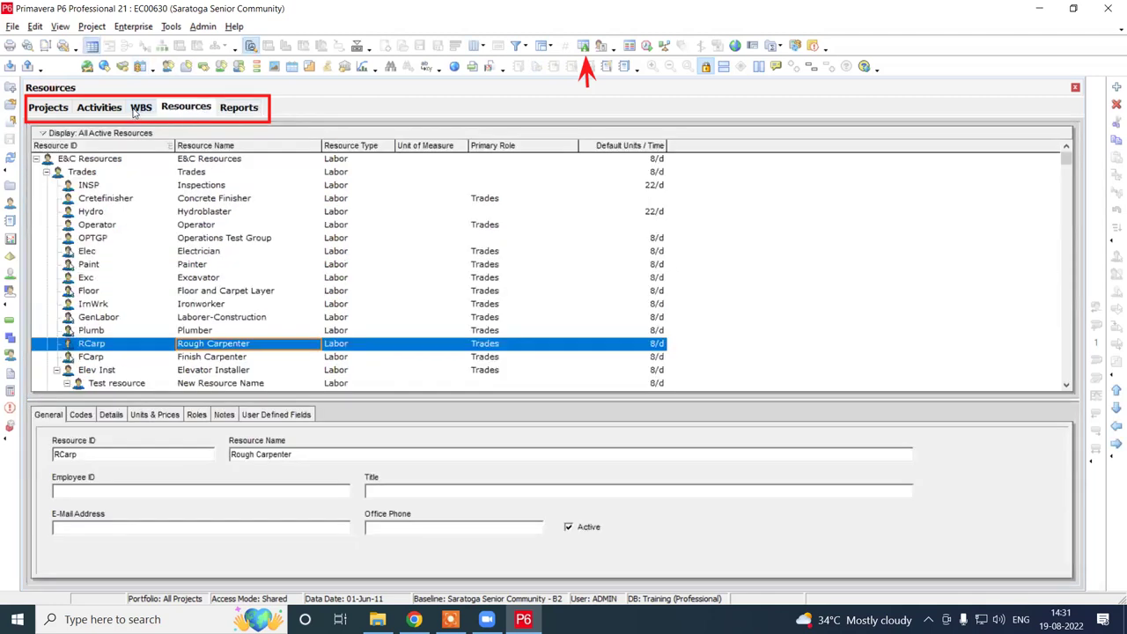
left_click(135, 110)
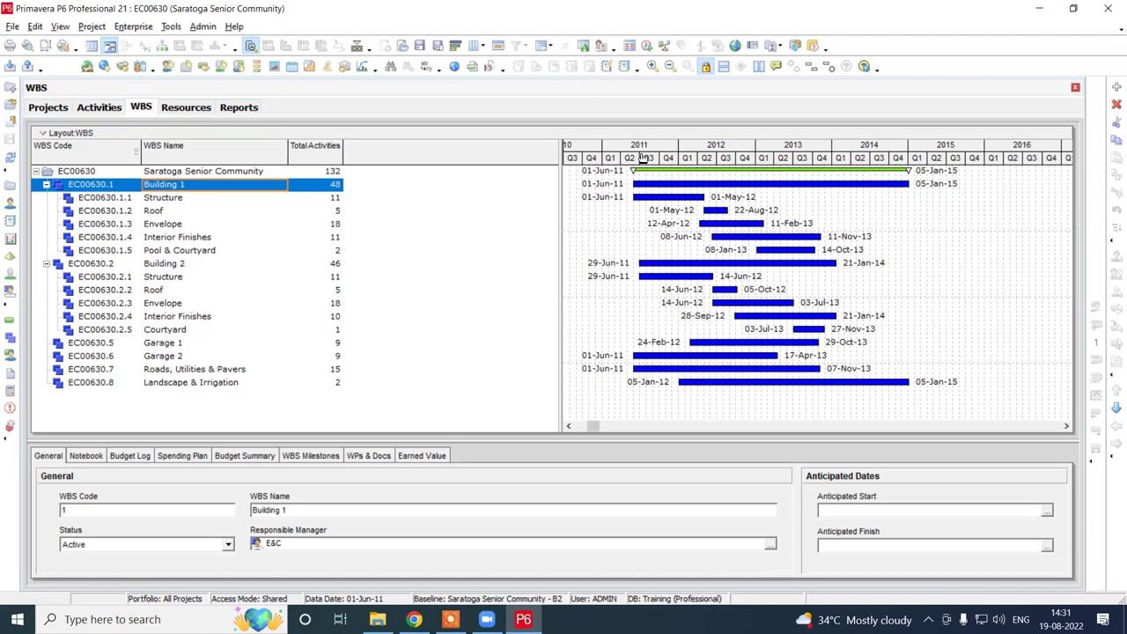
left_click(48, 107)
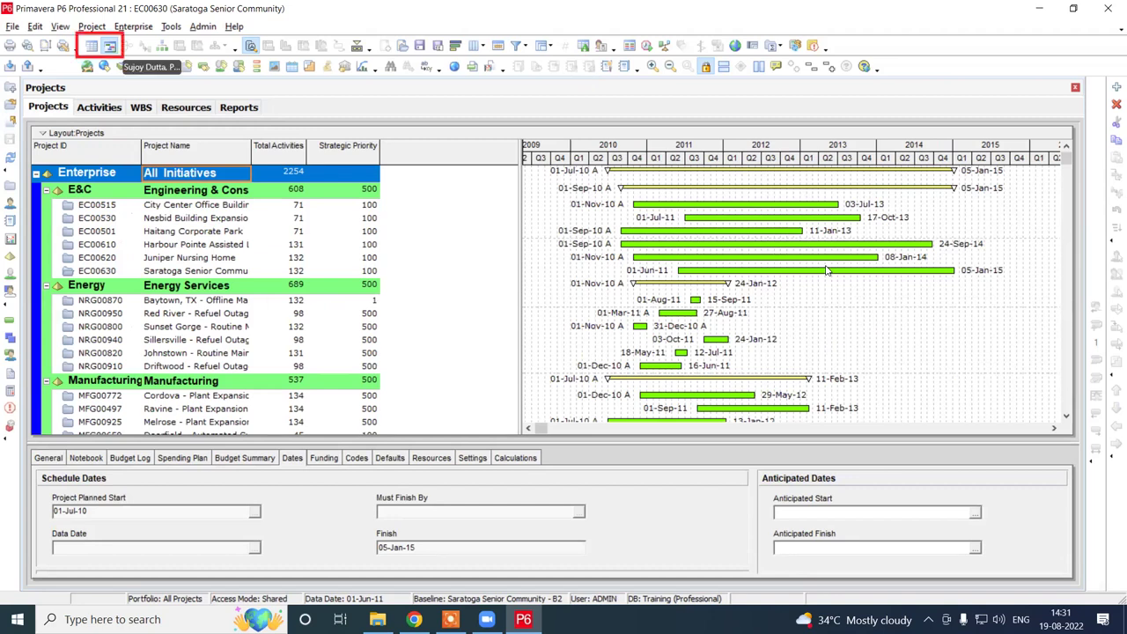
left_click(92, 50)
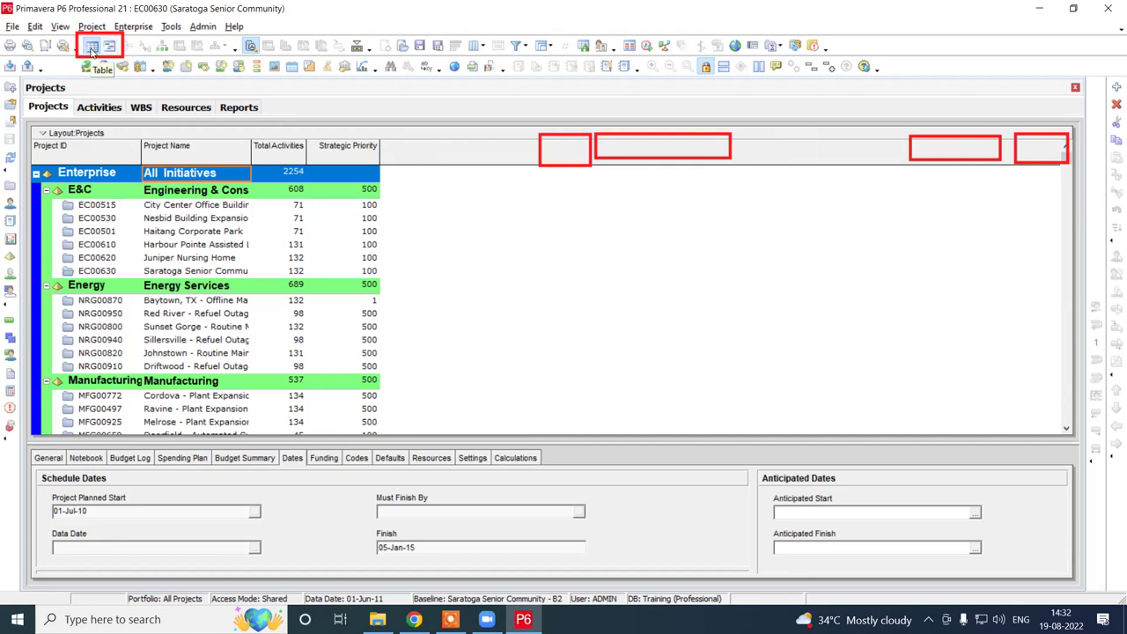
left_click(107, 47)
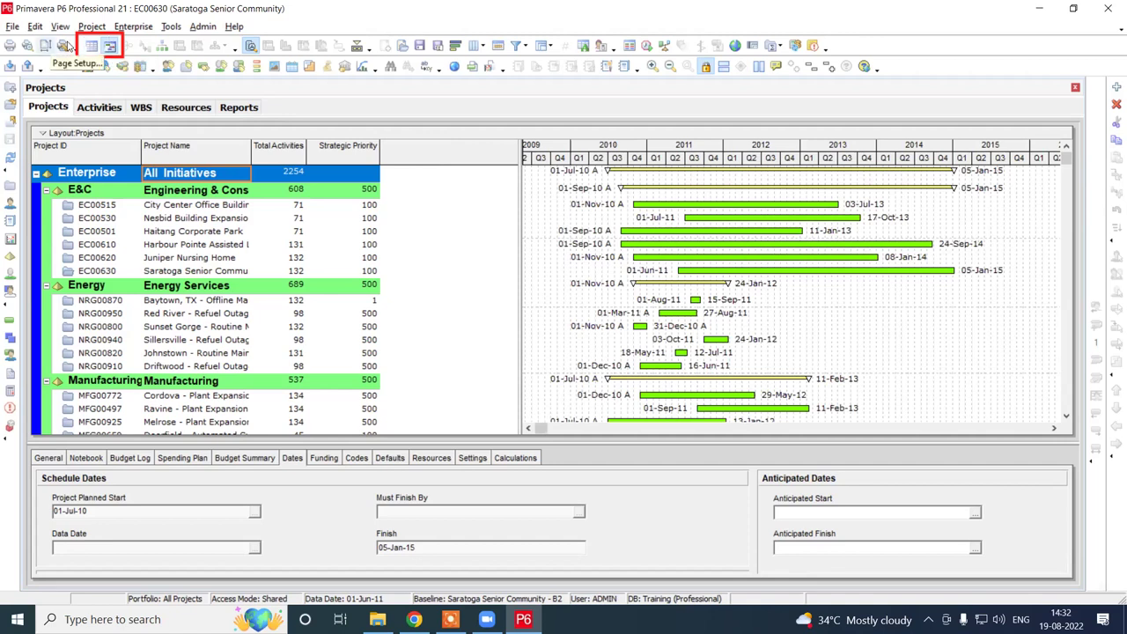
left_click(109, 46)
left_click(109, 46)
left_click(109, 47)
left_click(109, 46)
left_click(109, 46)
left_click(109, 47)
left_click(109, 46)
left_click(109, 47)
left_click(92, 50)
left_click(95, 50)
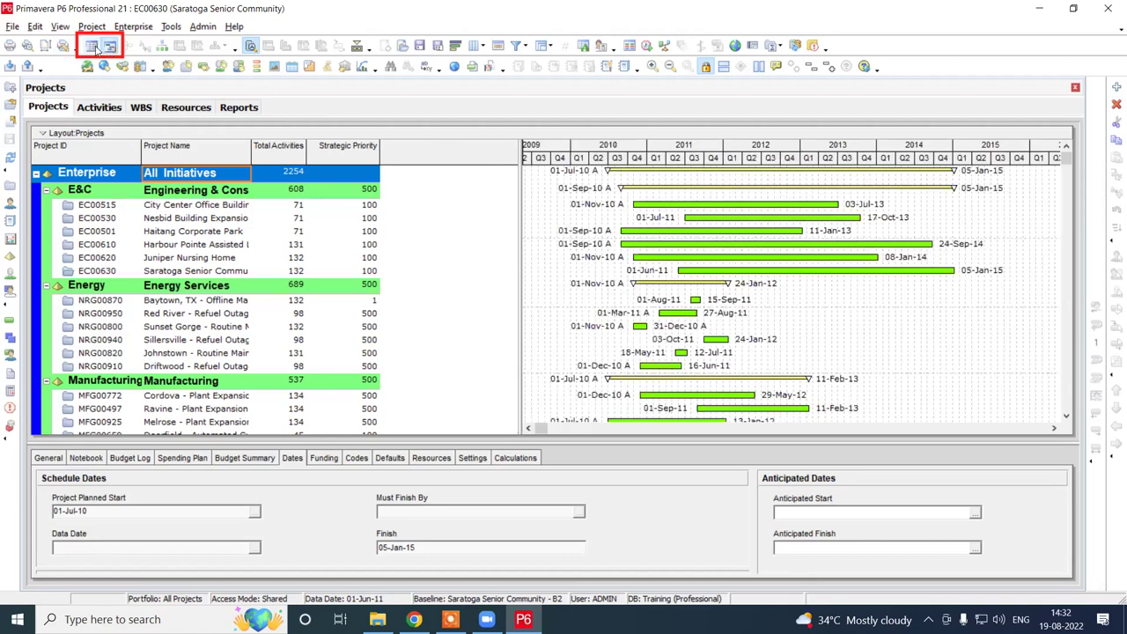
left_click(92, 46)
left_click(94, 48)
left_click(98, 50)
left_click(97, 49)
left_click(97, 49)
left_click(96, 48)
left_click(97, 49)
left_click(100, 50)
left_click(103, 51)
left_click(107, 52)
left_click(100, 51)
left_click(103, 49)
left_click(107, 48)
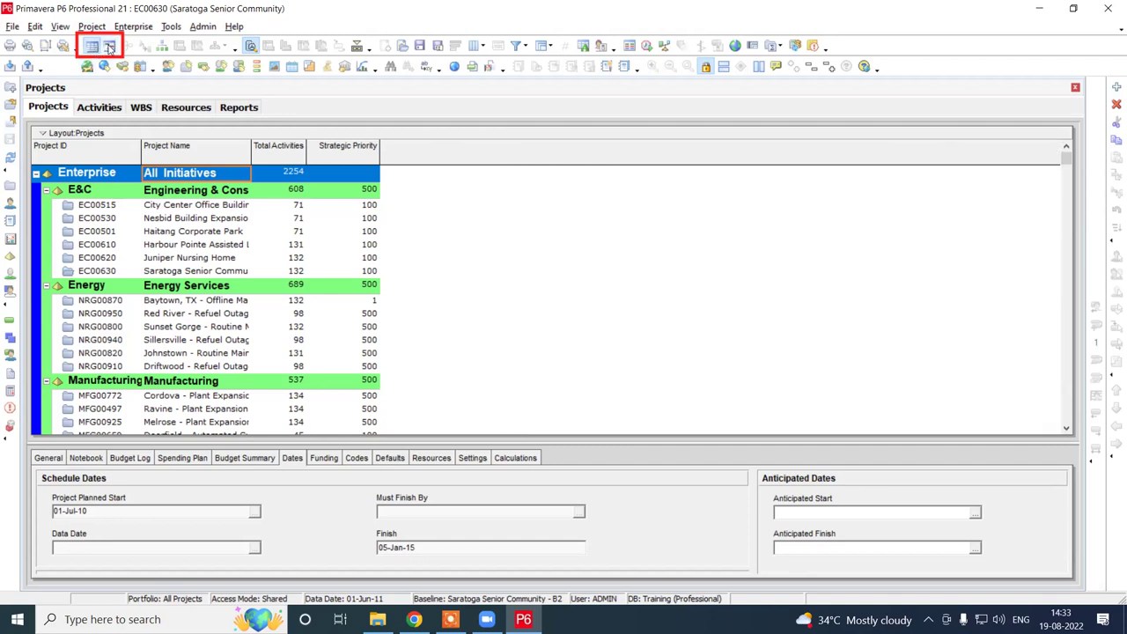
left_click(106, 48)
left_click(101, 48)
left_click(108, 48)
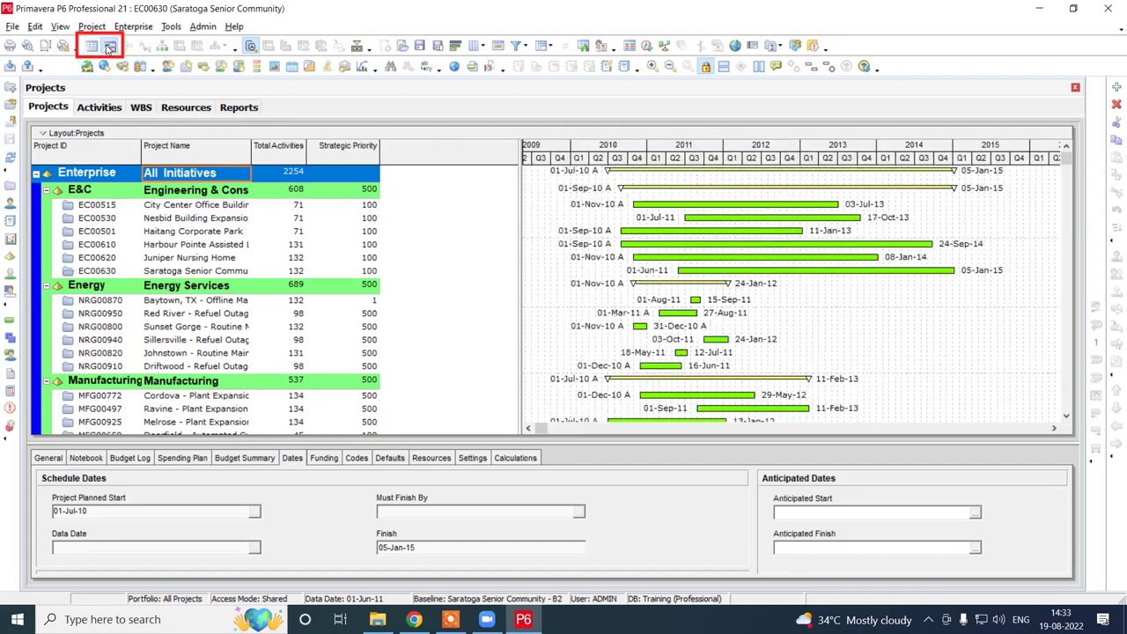
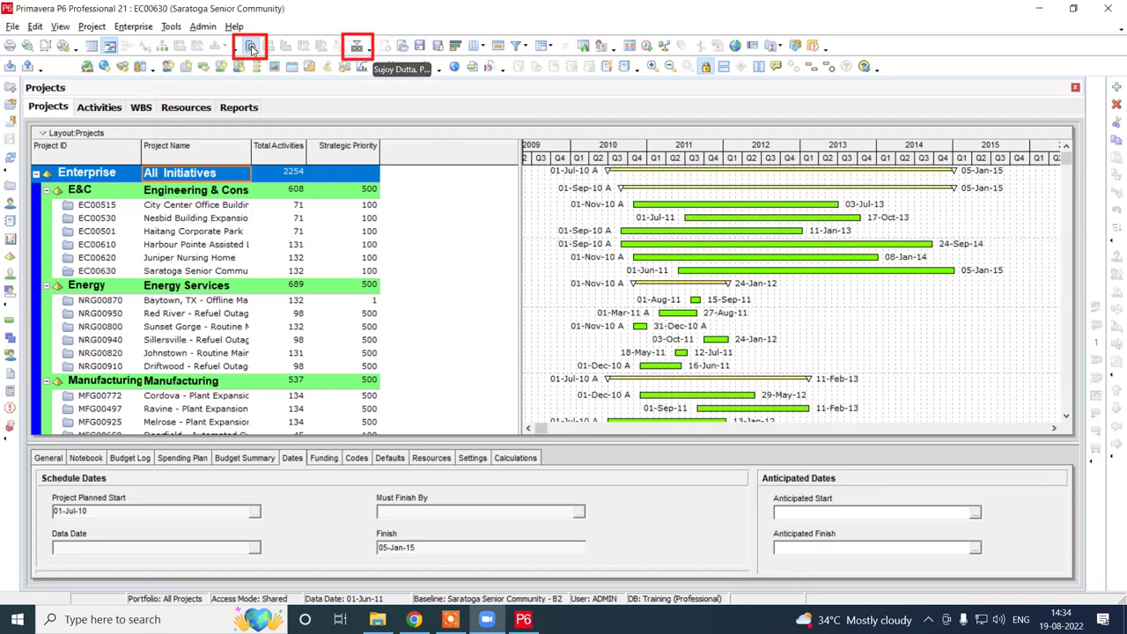
Step: Switch the bottom project details pane off and on repeatedly, leaving it showing
left_click(358, 46)
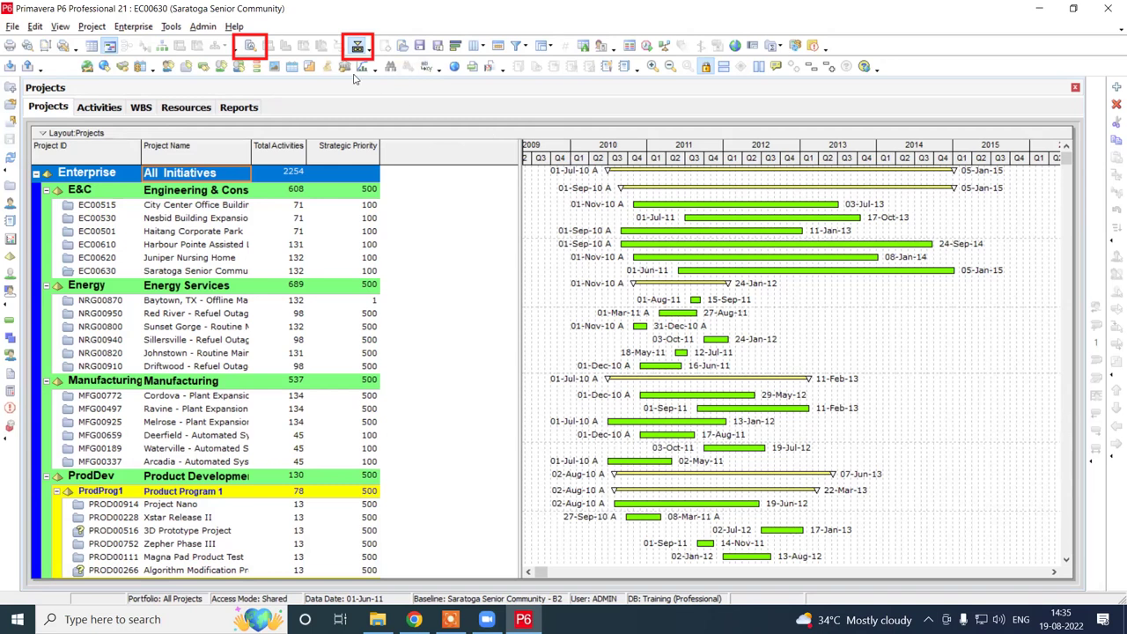
left_click(249, 47)
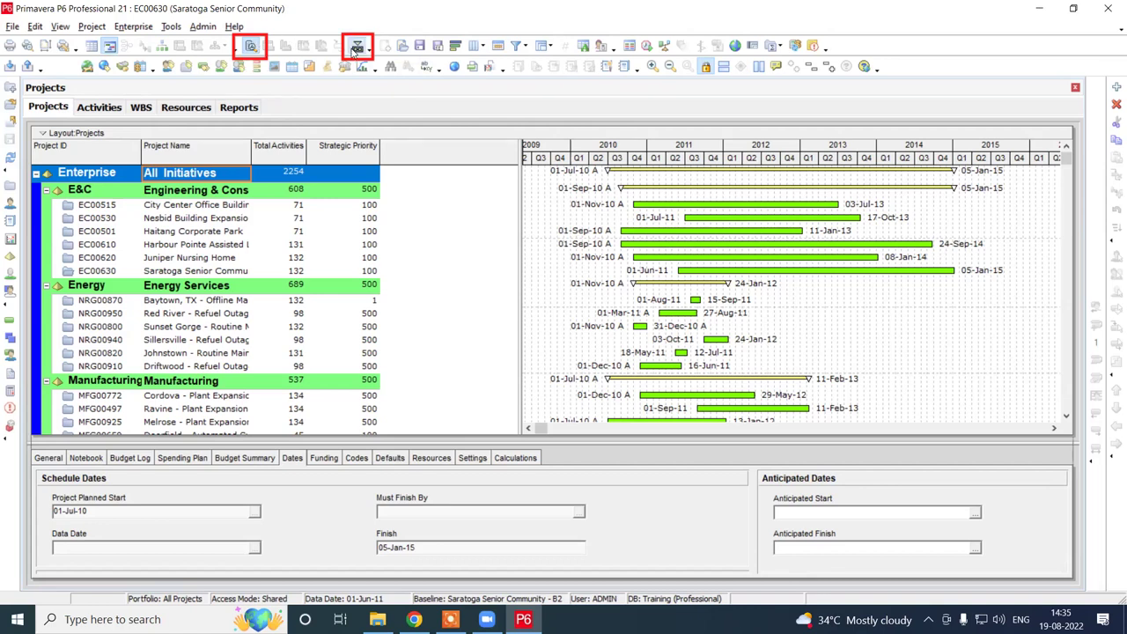
left_click(251, 47)
left_click(250, 46)
left_click(249, 47)
left_click(249, 48)
left_click(357, 47)
left_click(250, 47)
left_click(355, 47)
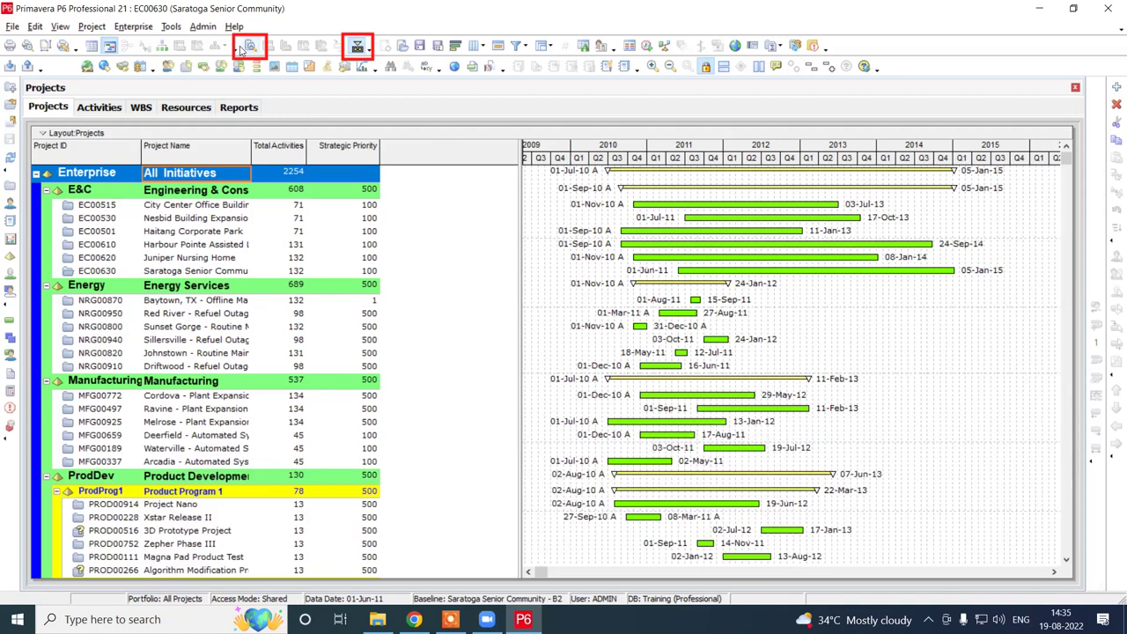
left_click(249, 47)
left_click(356, 47)
left_click(250, 46)
left_click(357, 46)
left_click(250, 47)
left_click(357, 47)
left_click(250, 47)
left_click(251, 47)
left_click(253, 47)
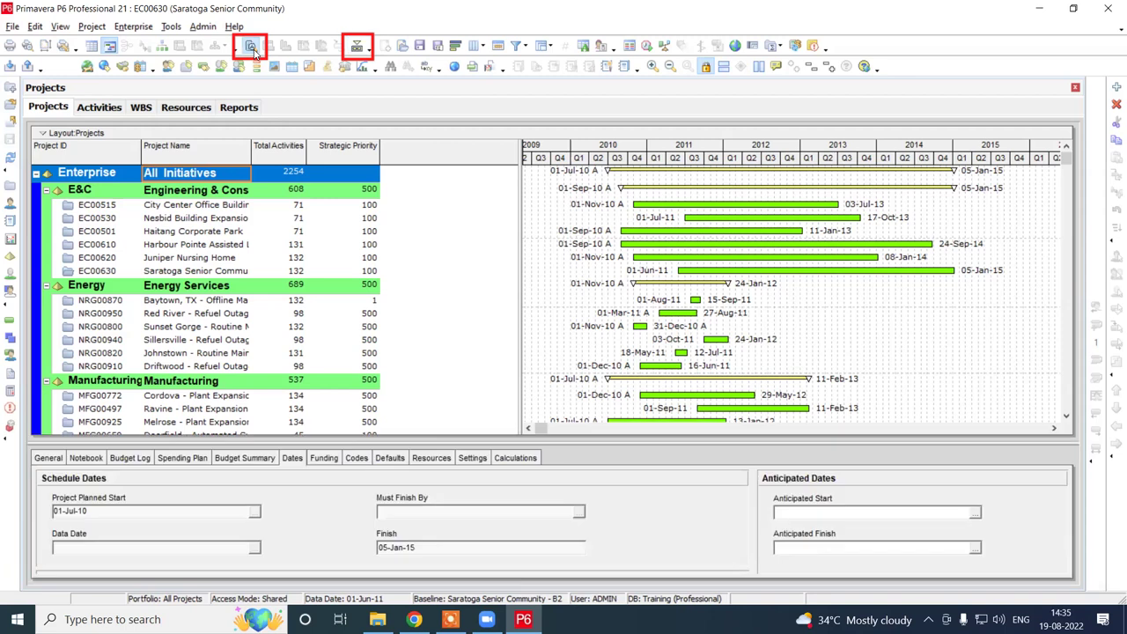
left_click(250, 47)
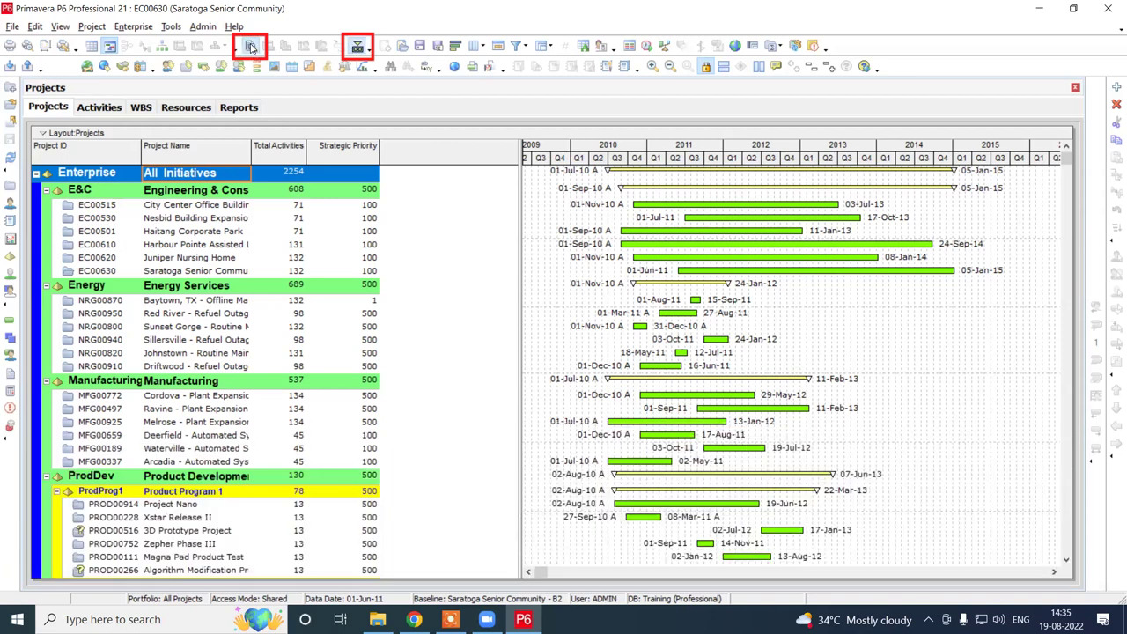
left_click(250, 47)
left_click(356, 47)
left_click(251, 48)
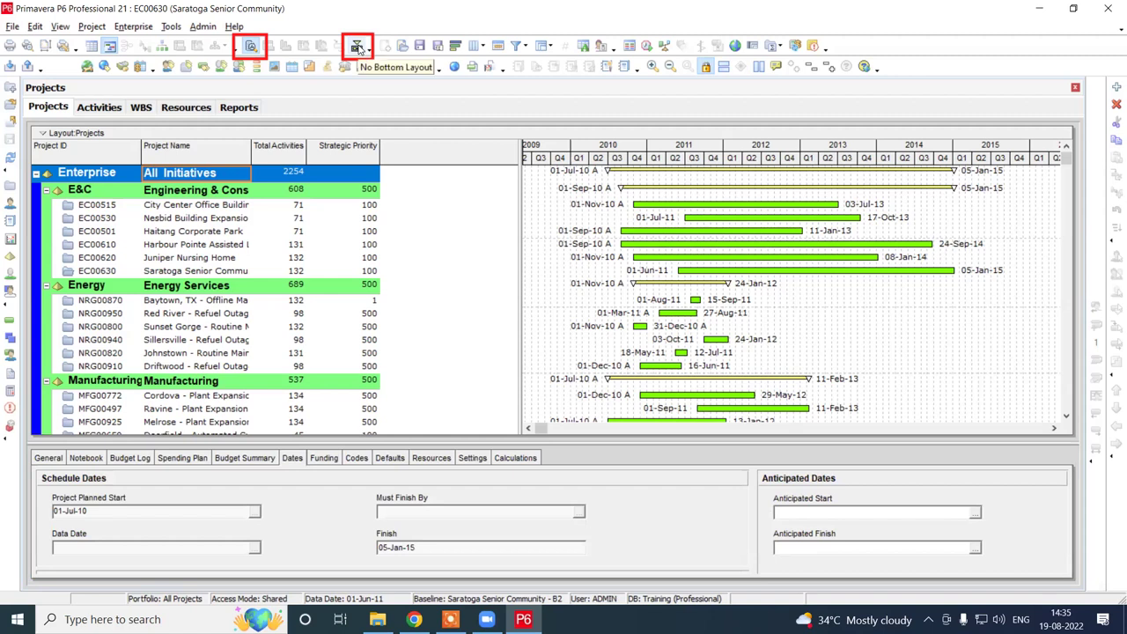
left_click(358, 47)
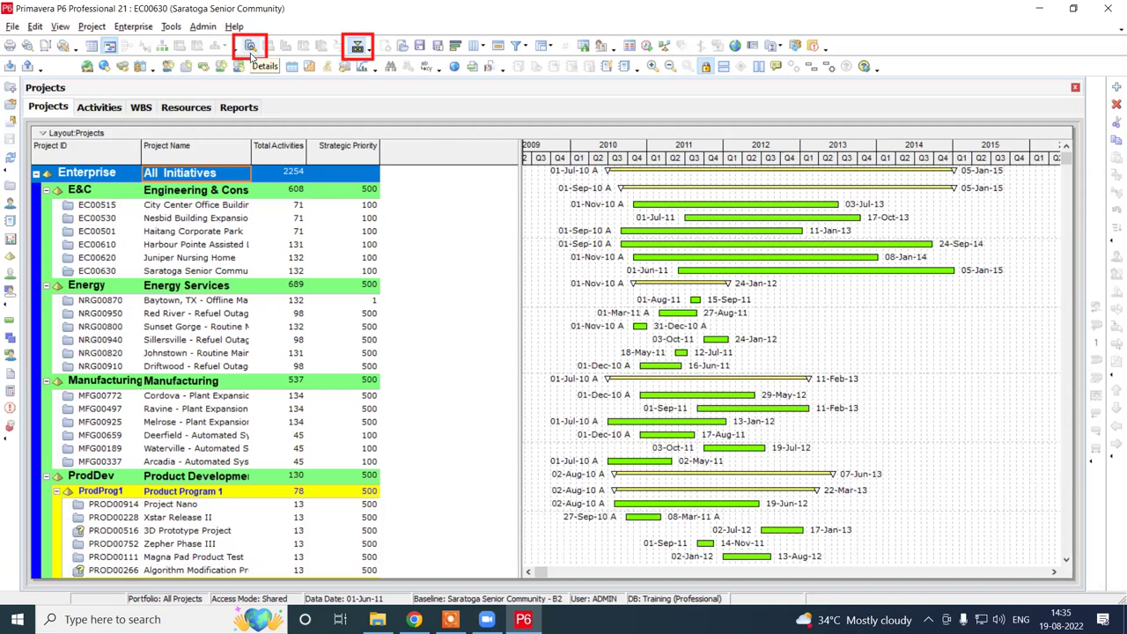
left_click(250, 47)
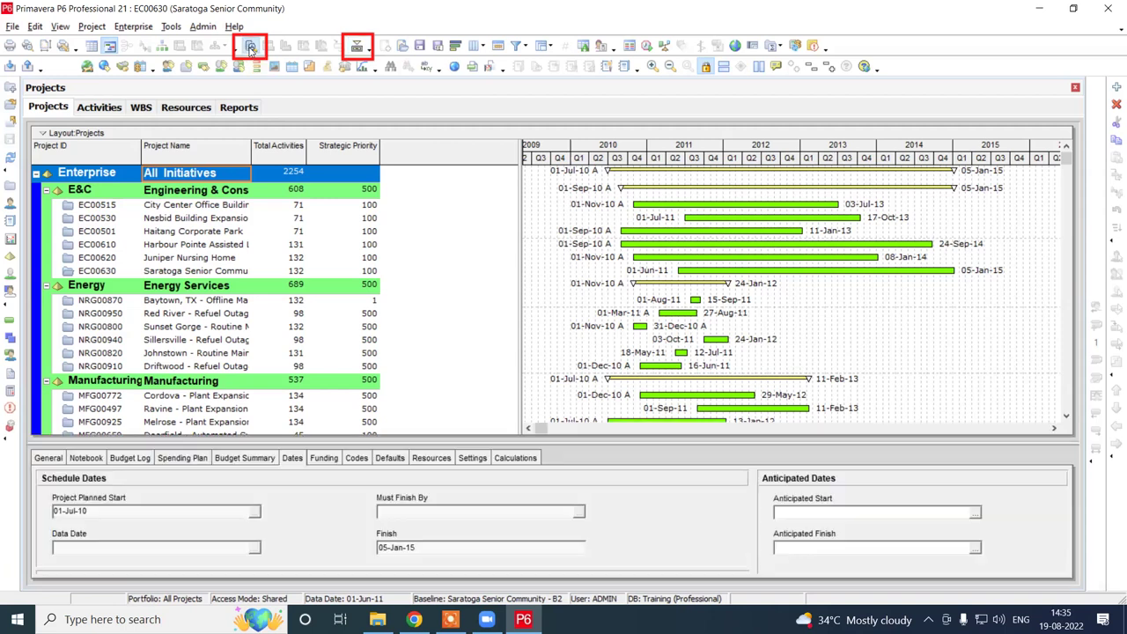
left_click(356, 50)
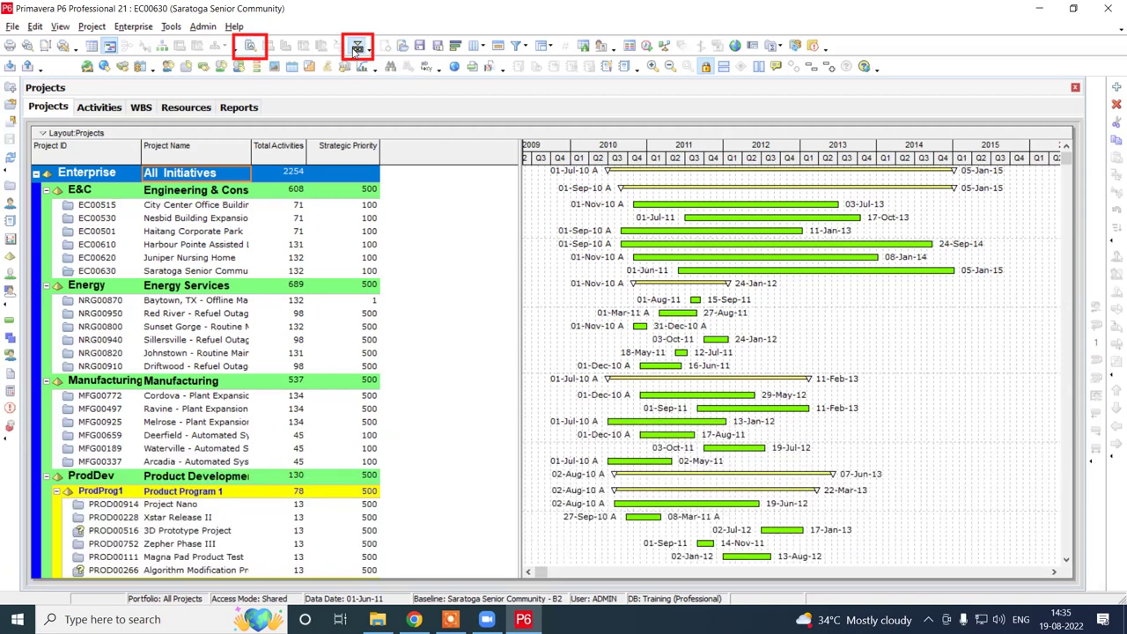
left_click(250, 46)
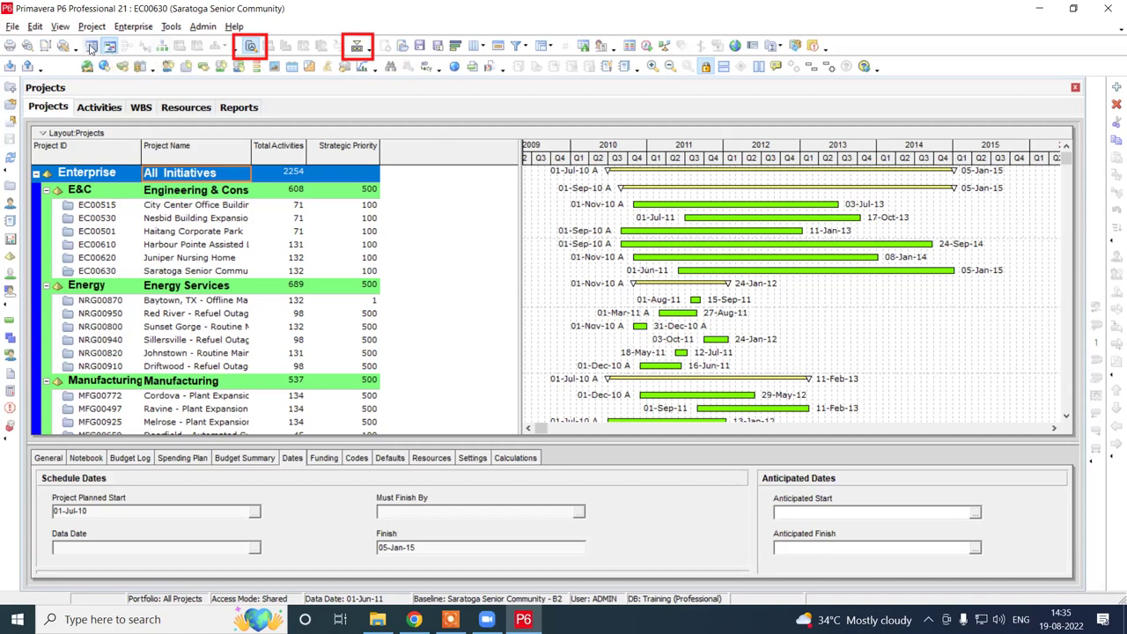
Step: Remove the bottom layout and hide the Gantt chart, leaving just the project columns table
left_click(109, 45)
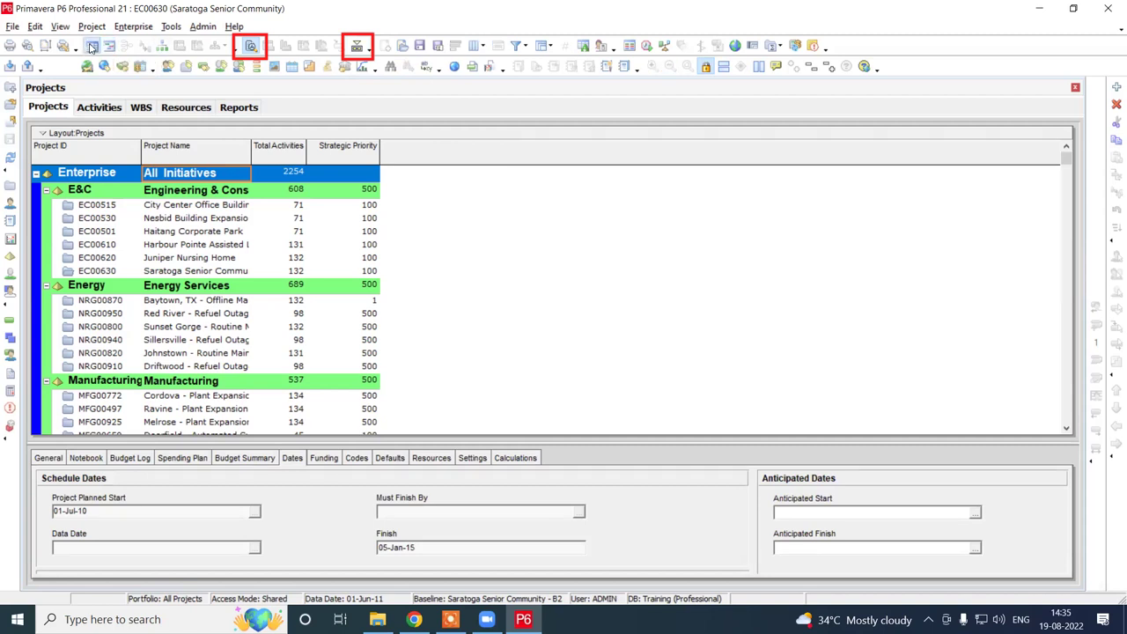
left_click(109, 46)
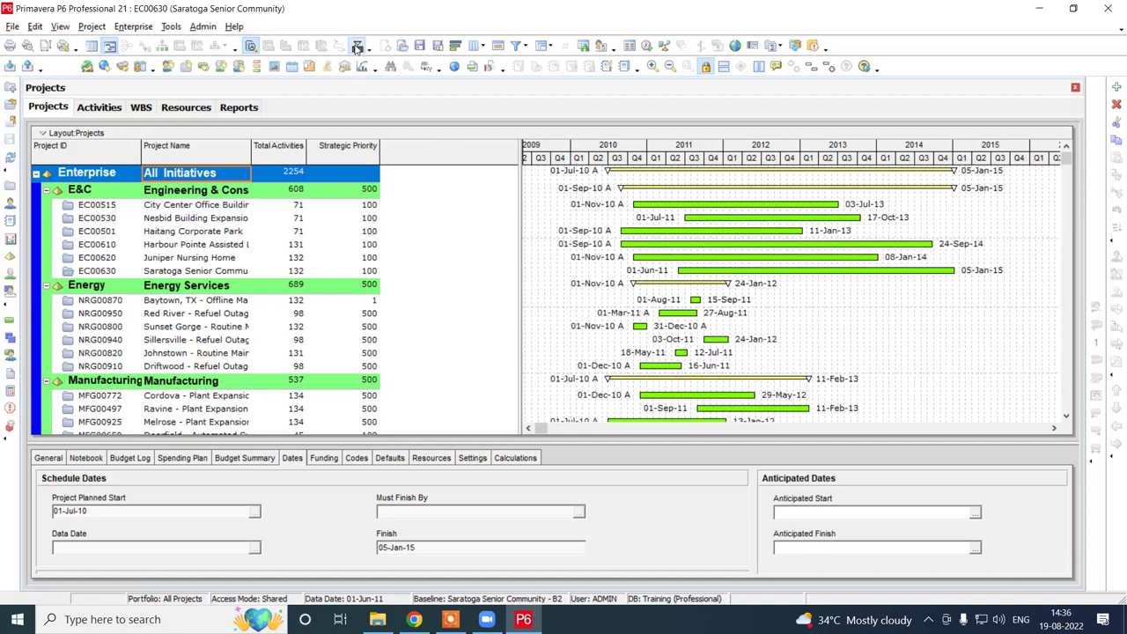
left_click(358, 49)
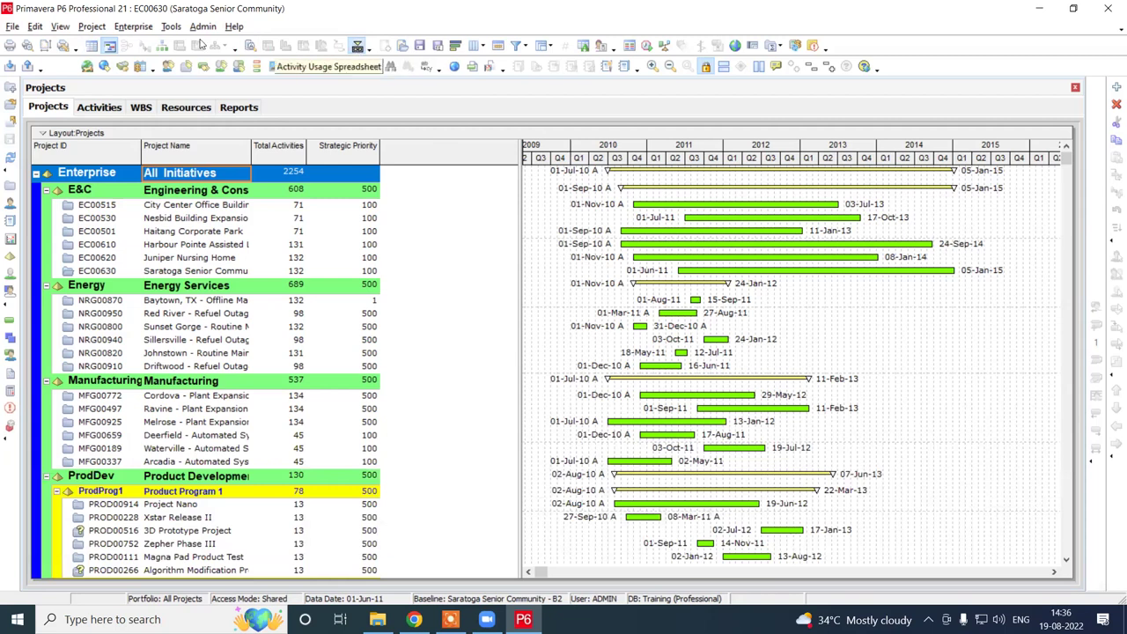
left_click(87, 47)
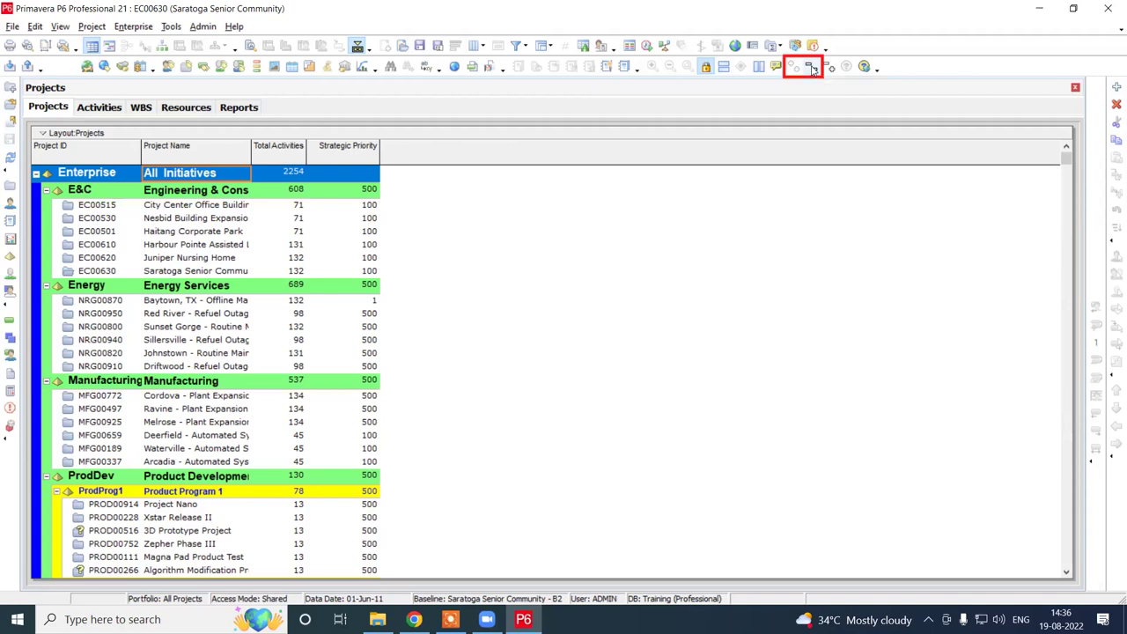
left_click(812, 68)
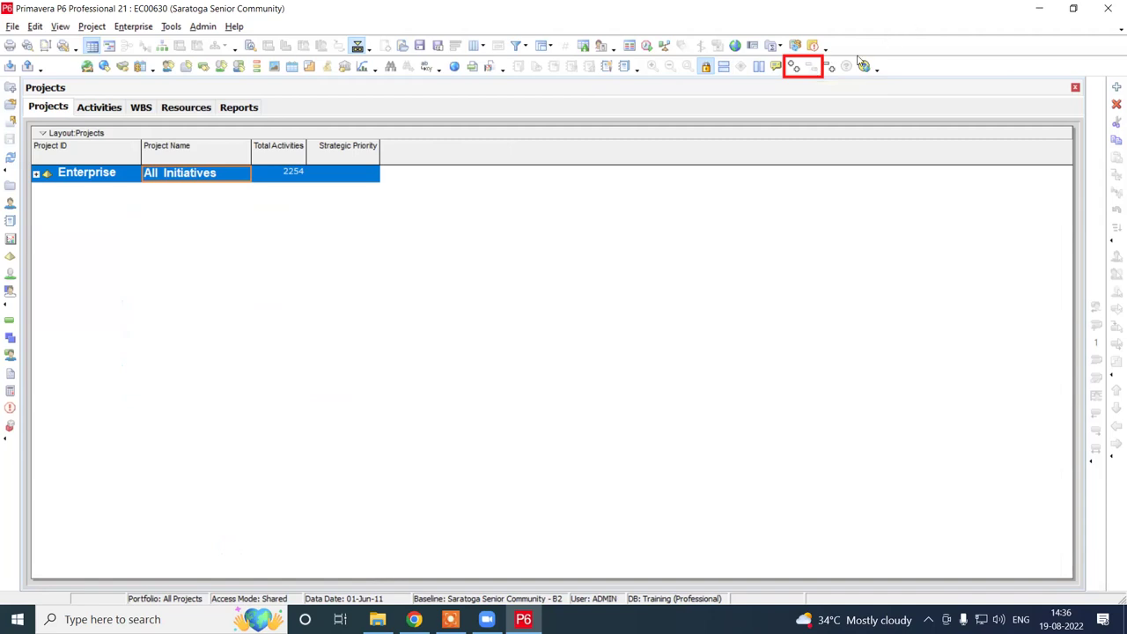
left_click(794, 68)
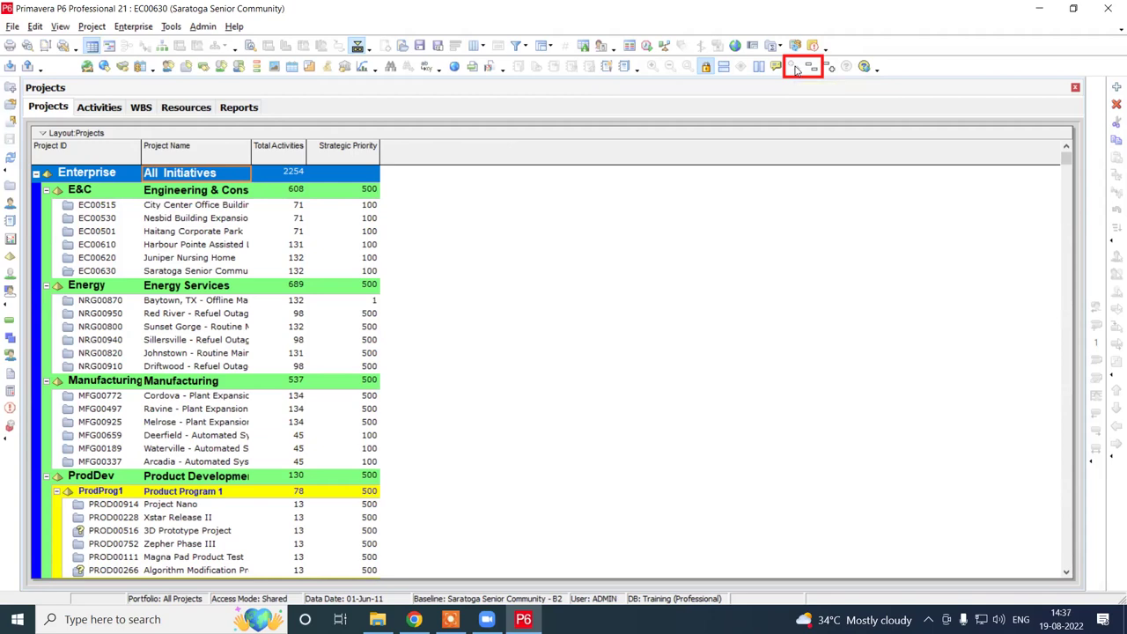
left_click(811, 67)
left_click(793, 67)
left_click(811, 67)
left_click(794, 67)
left_click(811, 67)
left_click(793, 66)
left_click(811, 67)
left_click(793, 67)
left_click(811, 67)
left_click(793, 67)
left_click(811, 67)
left_click(793, 67)
left_click(812, 67)
left_click(794, 67)
left_click(811, 67)
left_click(794, 67)
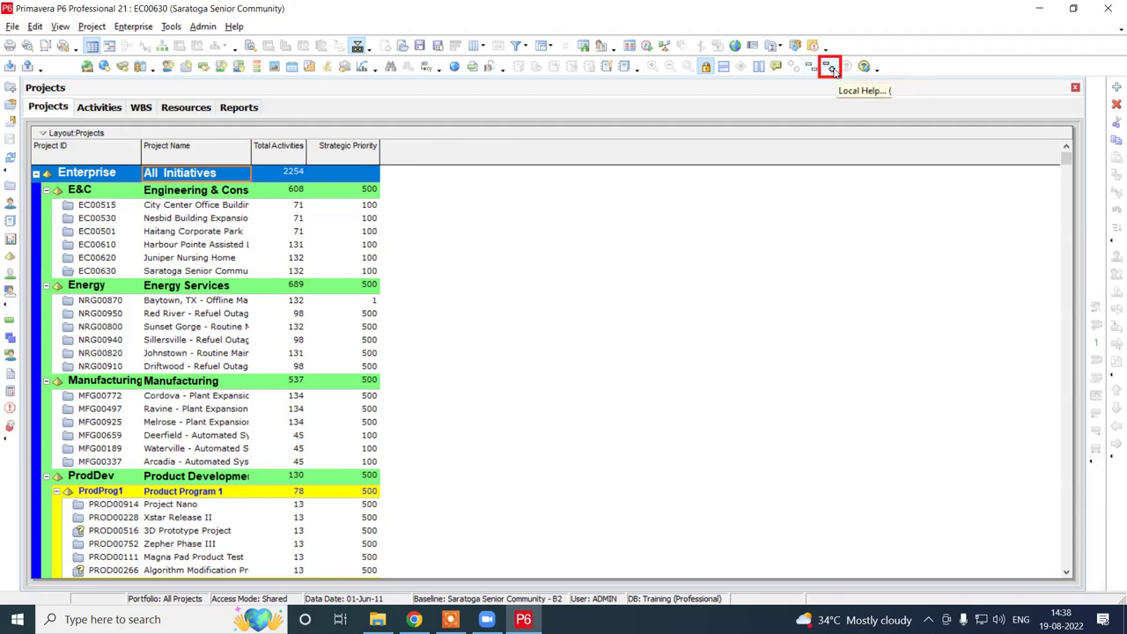
Step: Collapse the grouping bands to EPS ID Level 1 so only Enterprise shows, then close the dialog
left_click(833, 69)
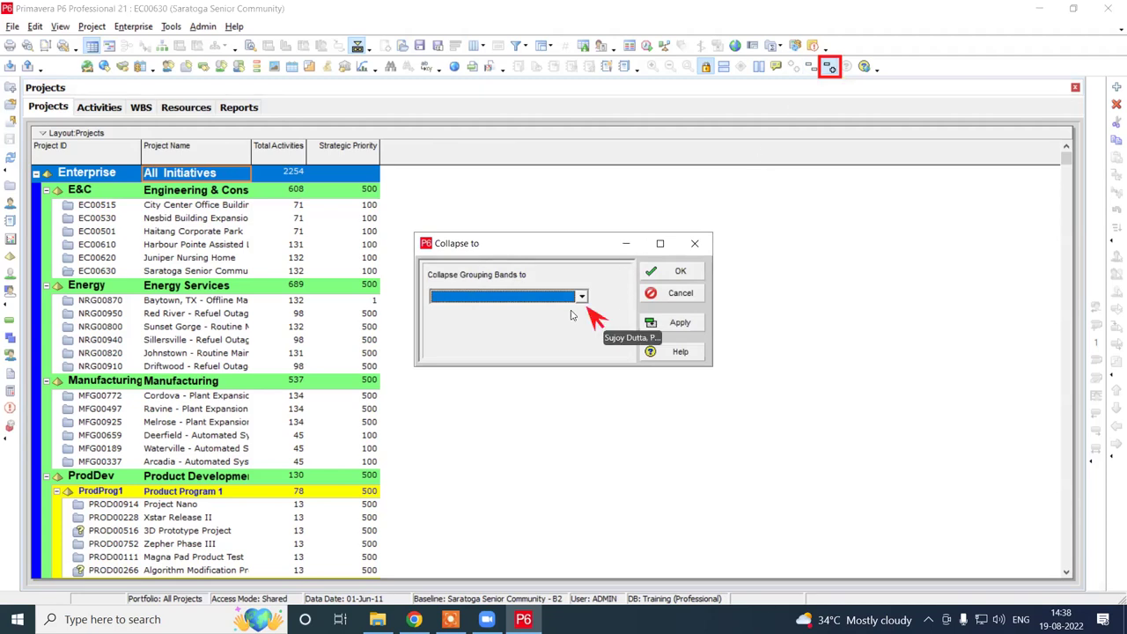
left_click(582, 298)
left_click(515, 307)
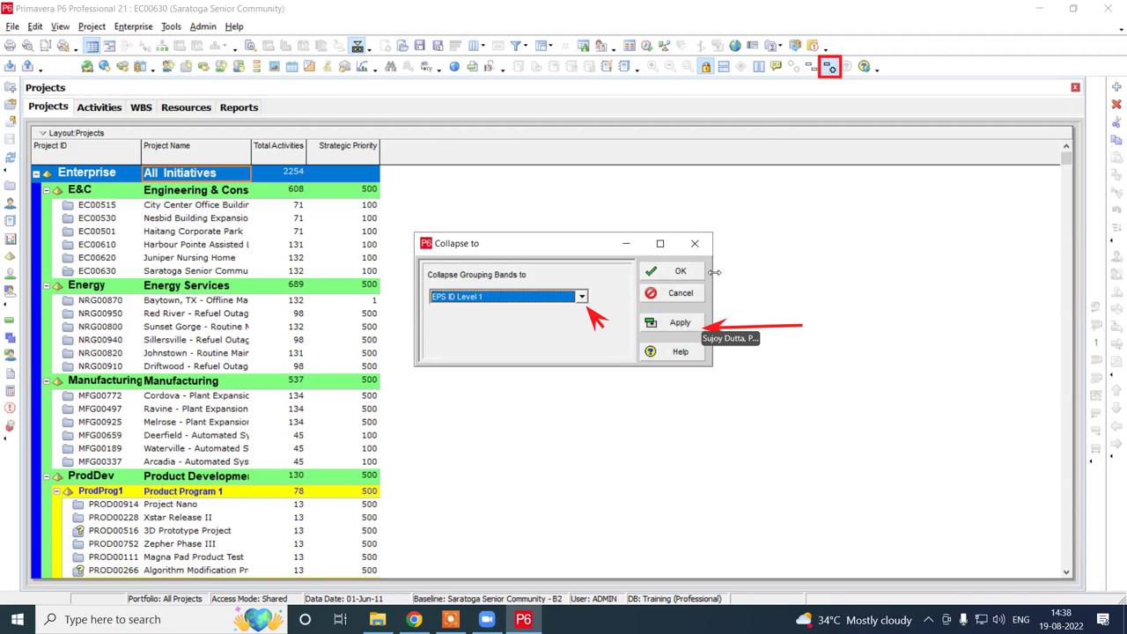
left_click(679, 326)
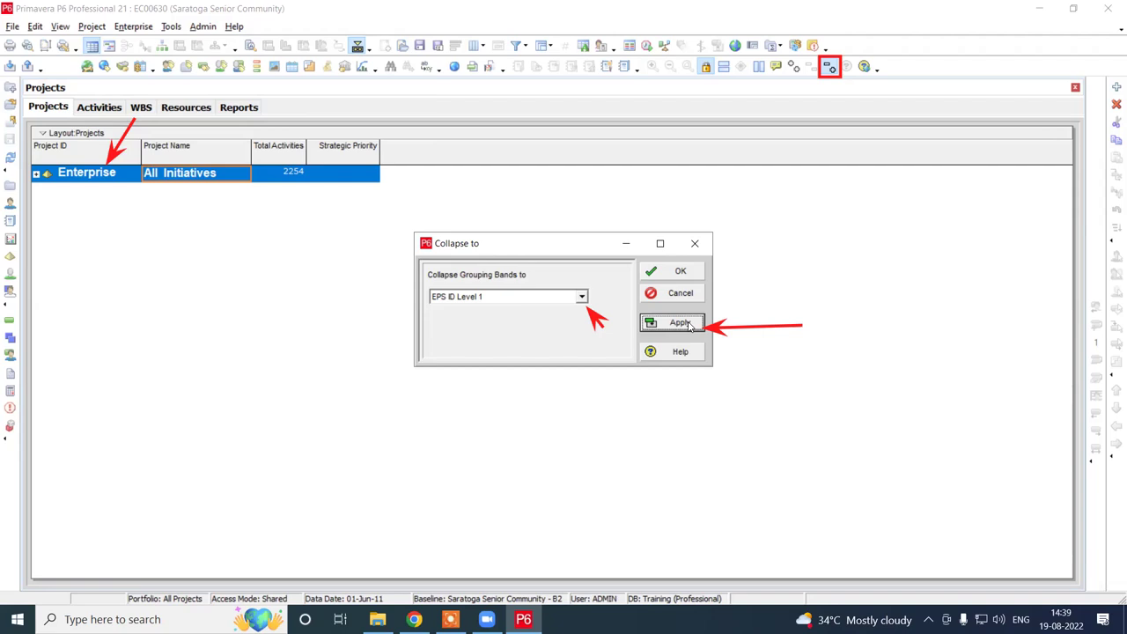
left_click(691, 245)
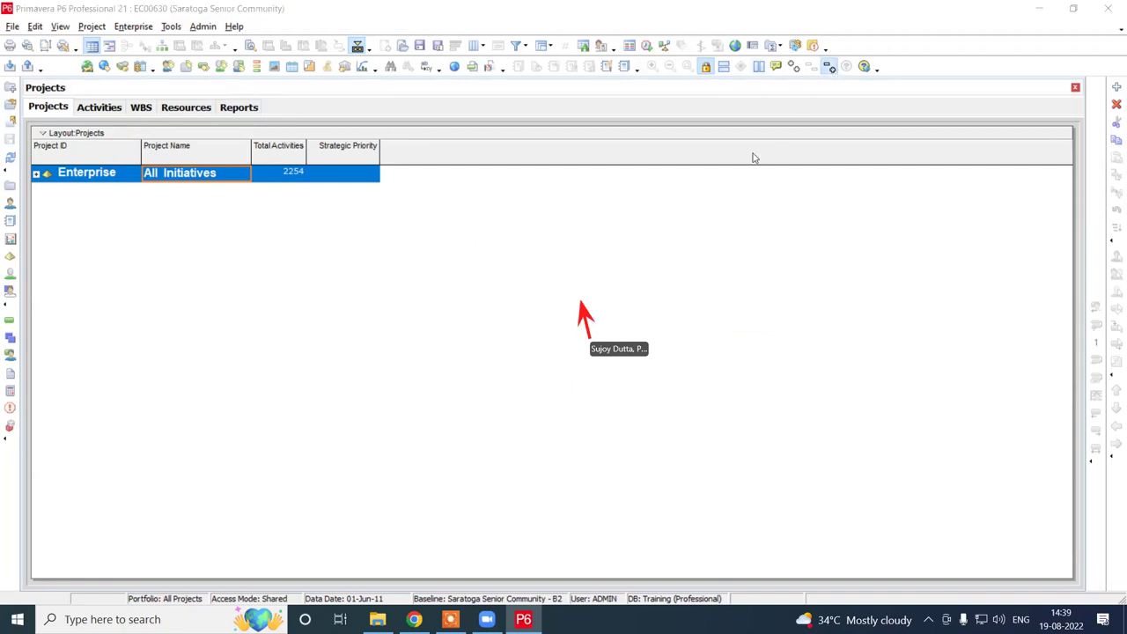
Step: Apply EPS ID Level 2 to show E&C, Energy, Manufacturing, ProdDev, Corporate and IT
left_click(504, 300)
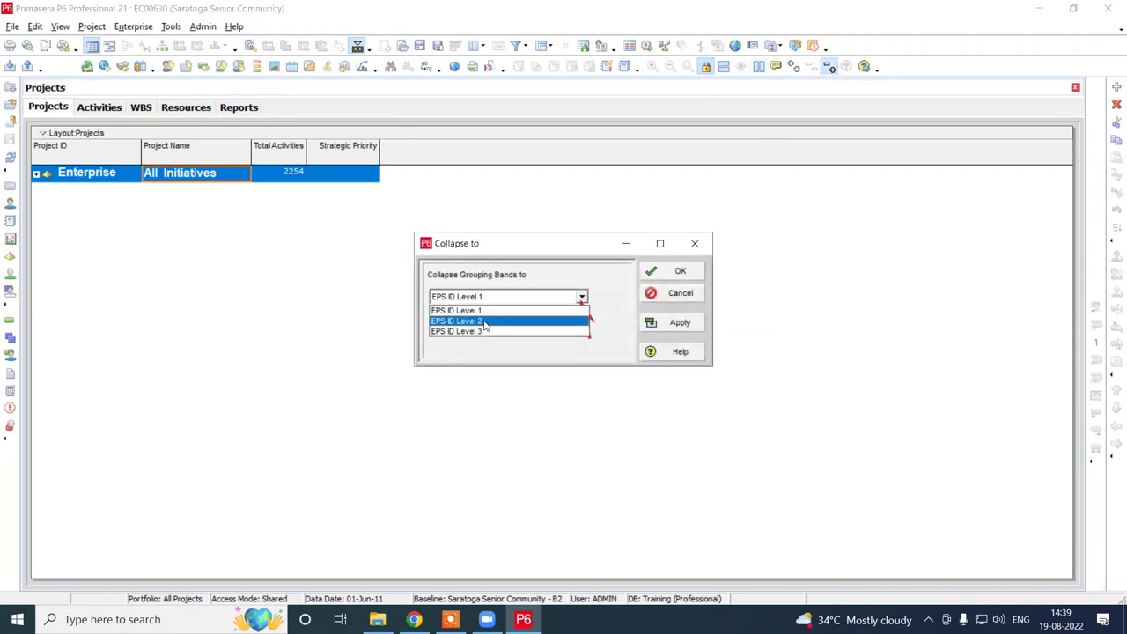
left_click(486, 322)
left_click(694, 325)
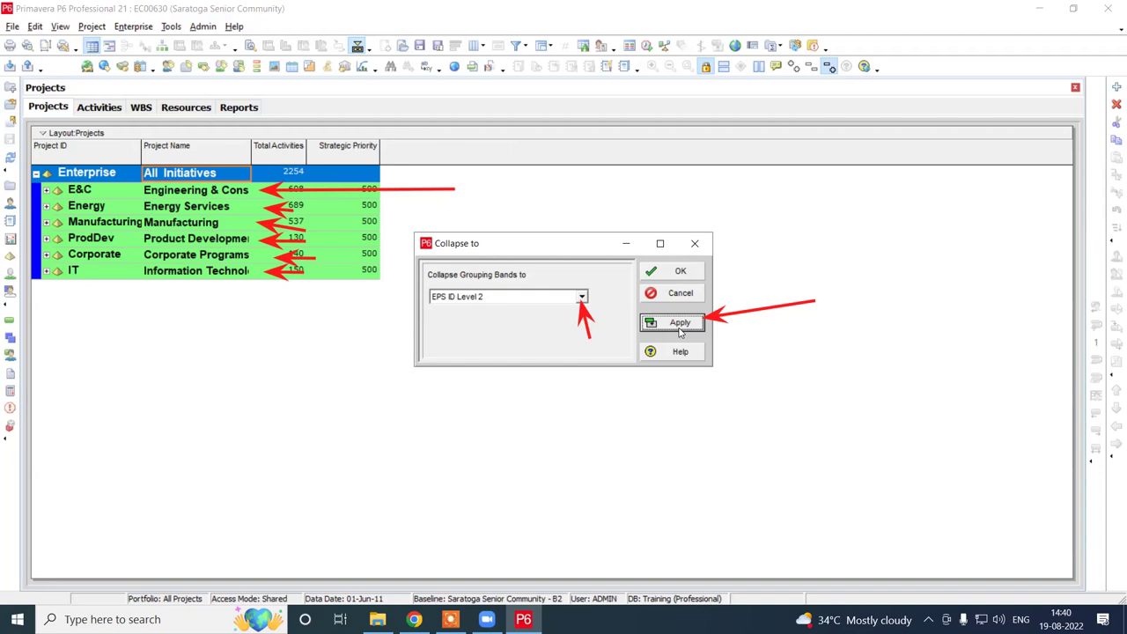
Step: Choose EPS ID Level 3 as the collapse level and apply it
left_click(582, 296)
left_click(476, 332)
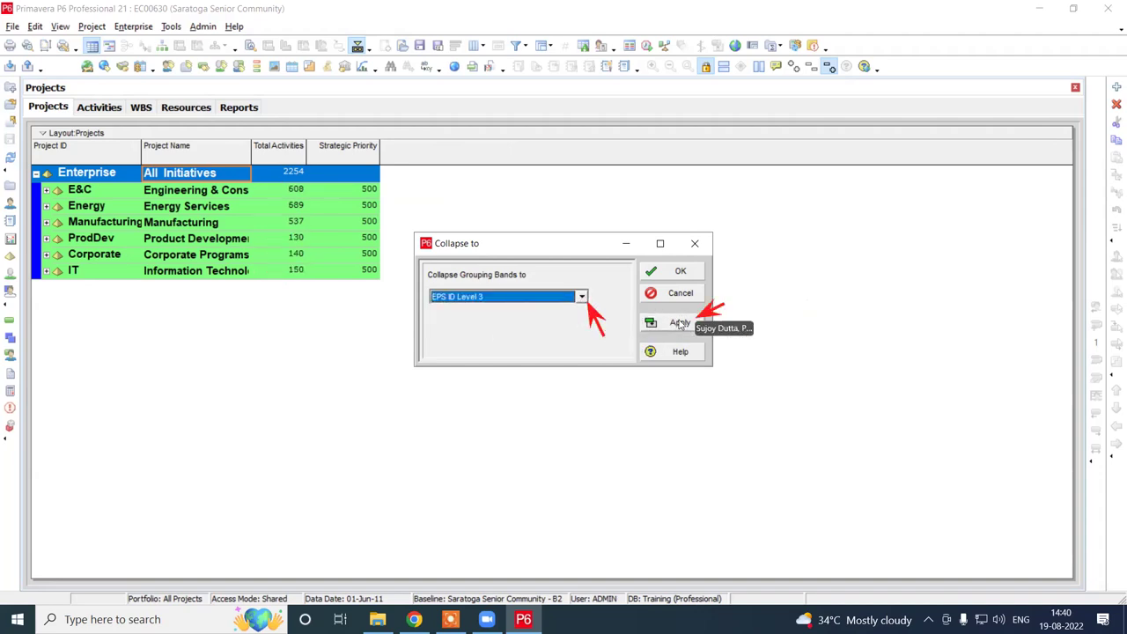
left_click(679, 323)
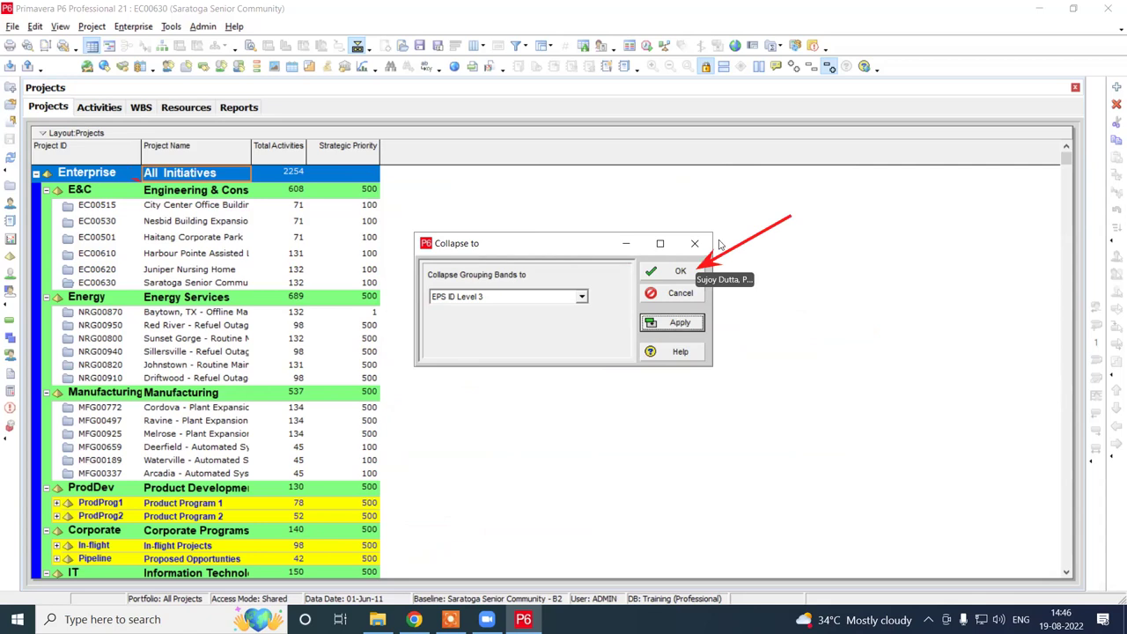
Step: Accept the Level 3 collapse, expand Product Program 1, and select Project Nano
left_click(681, 273)
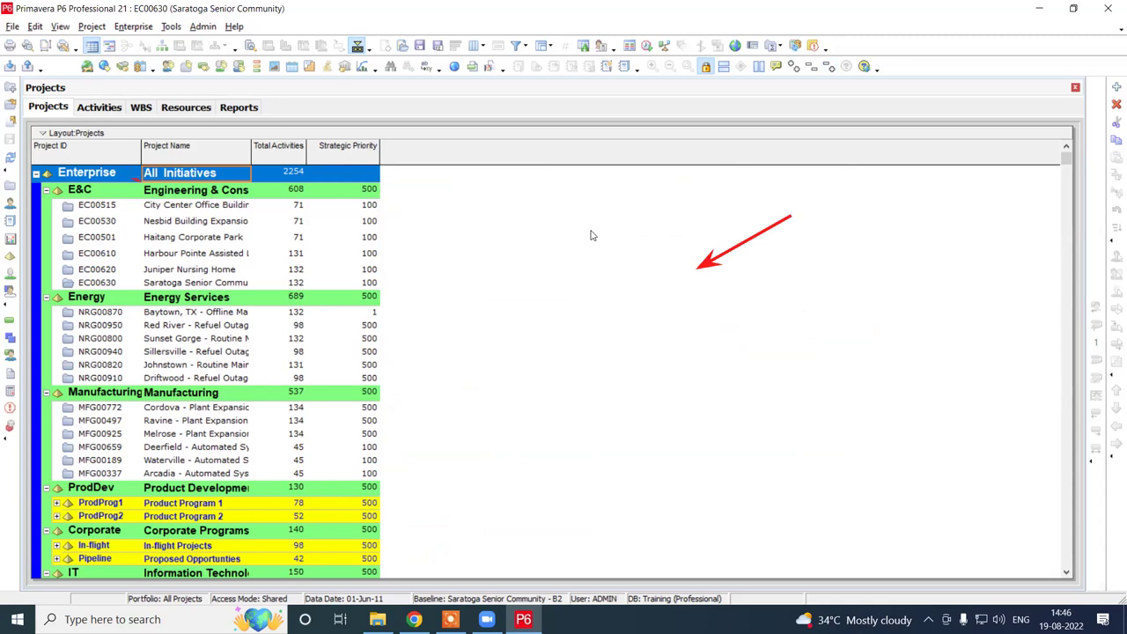
left_click(56, 503)
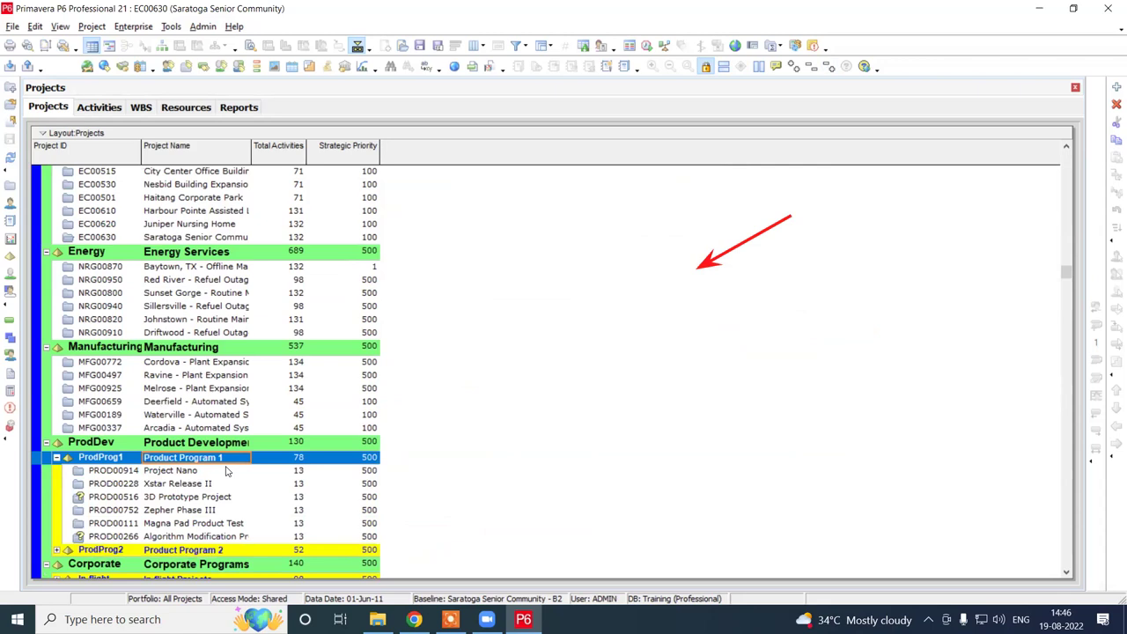
left_click(192, 473)
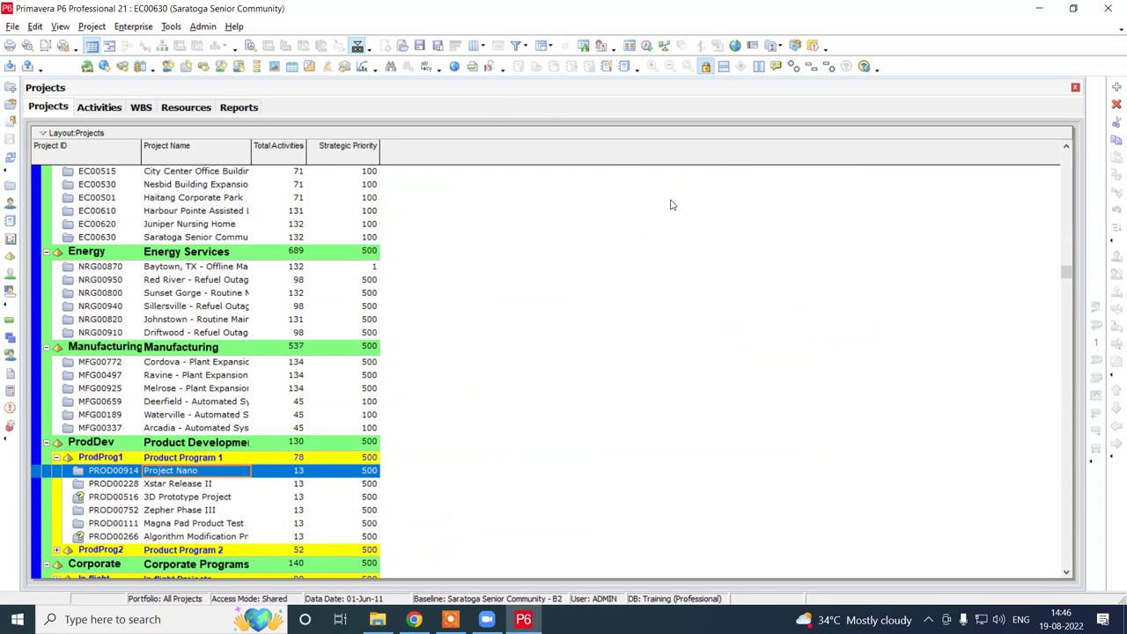
Step: Scroll the project table up until the Enterprise All Initiatives row is at the top
left_click(1065, 150)
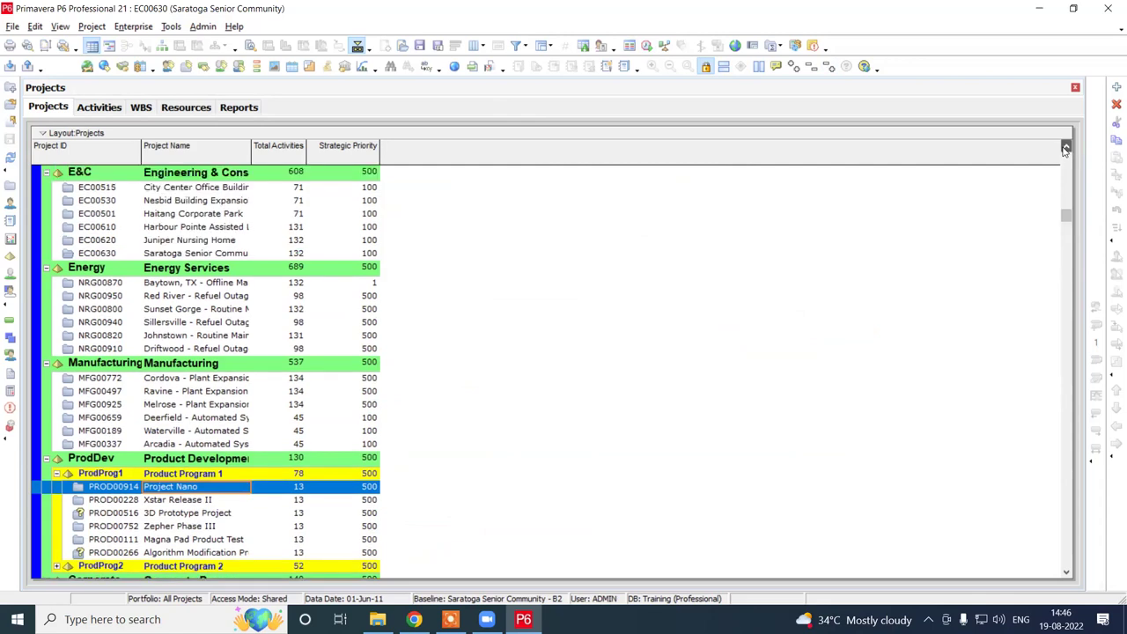
left_click(1065, 149)
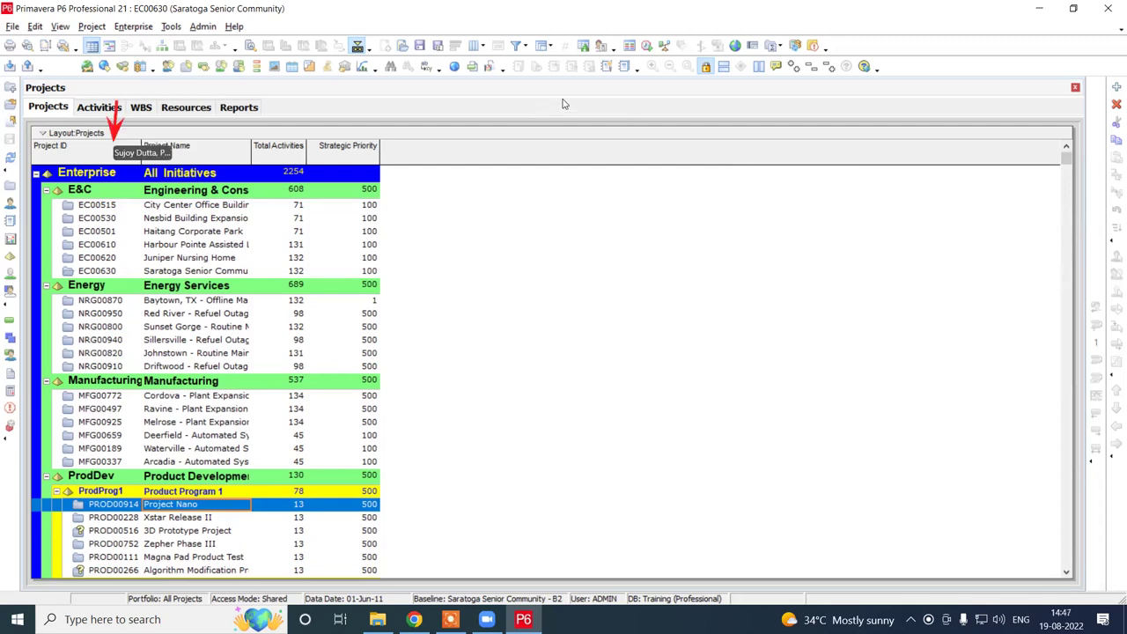
Step: Toggle the Project ID sort, then sort each group's projects A–Z by Project Name
left_click(103, 148)
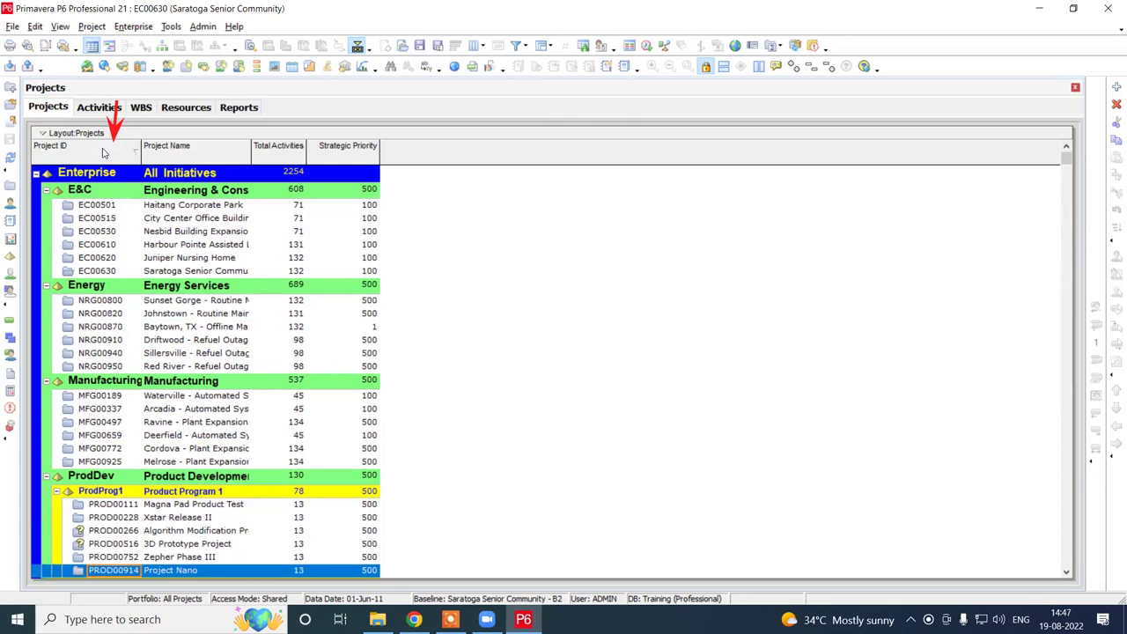
left_click(103, 151)
left_click(103, 152)
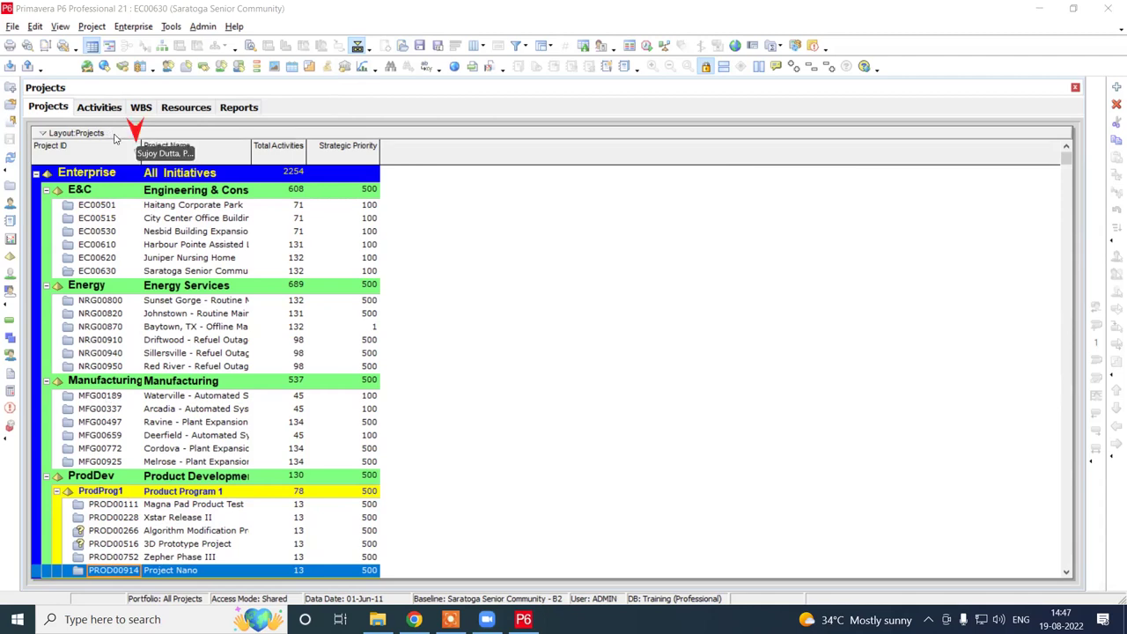
left_click(134, 152)
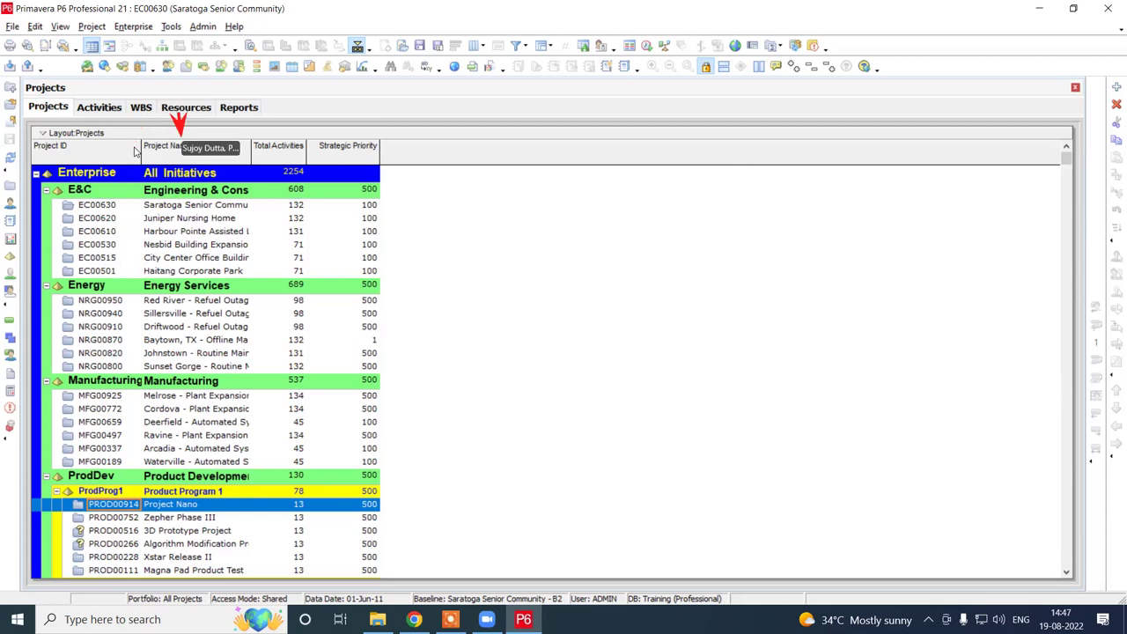
left_click(136, 153)
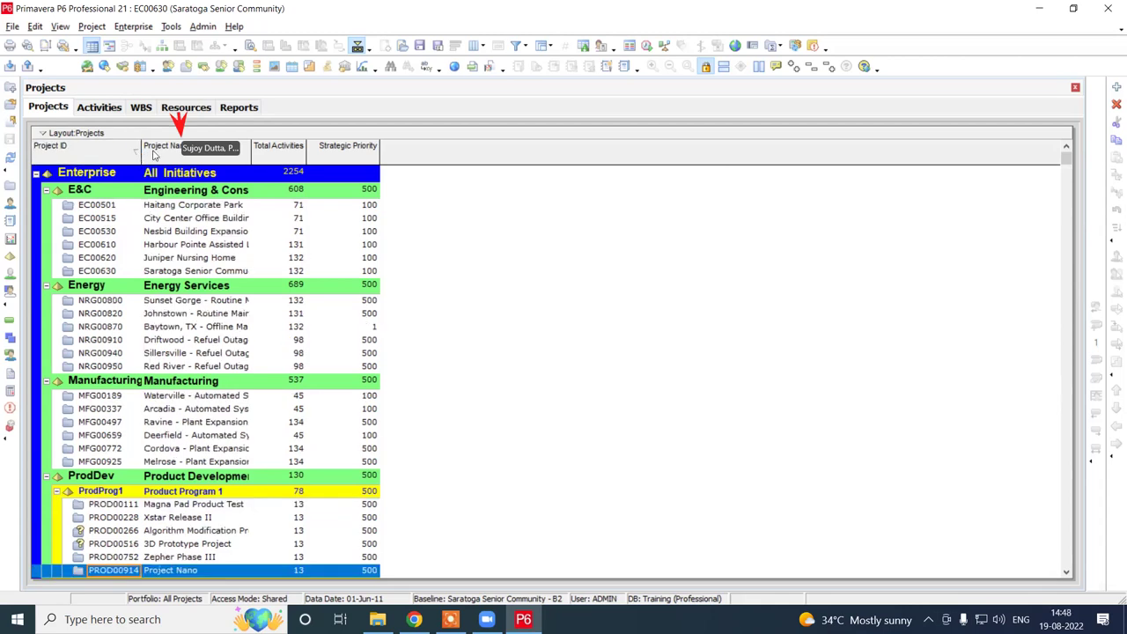
left_click(172, 155)
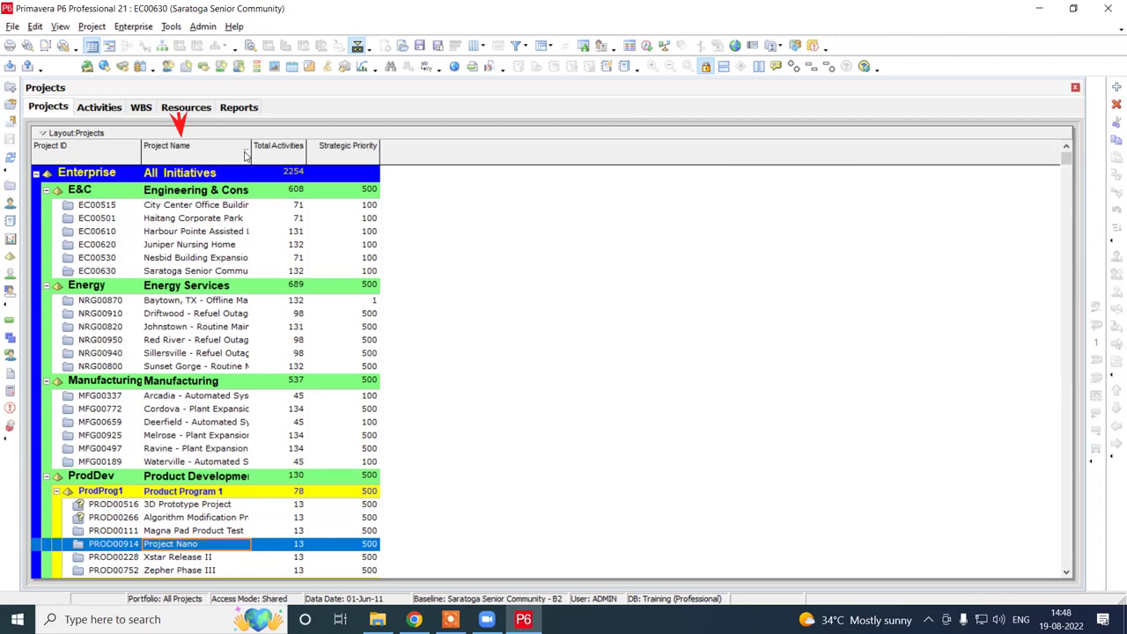
left_click(246, 156)
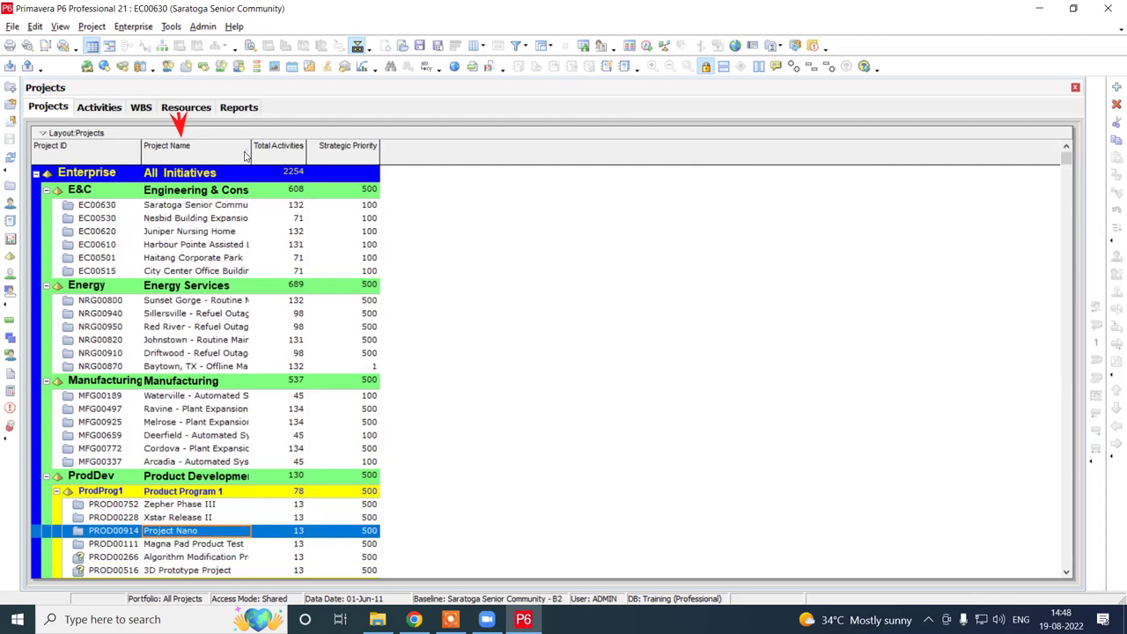
left_click(246, 156)
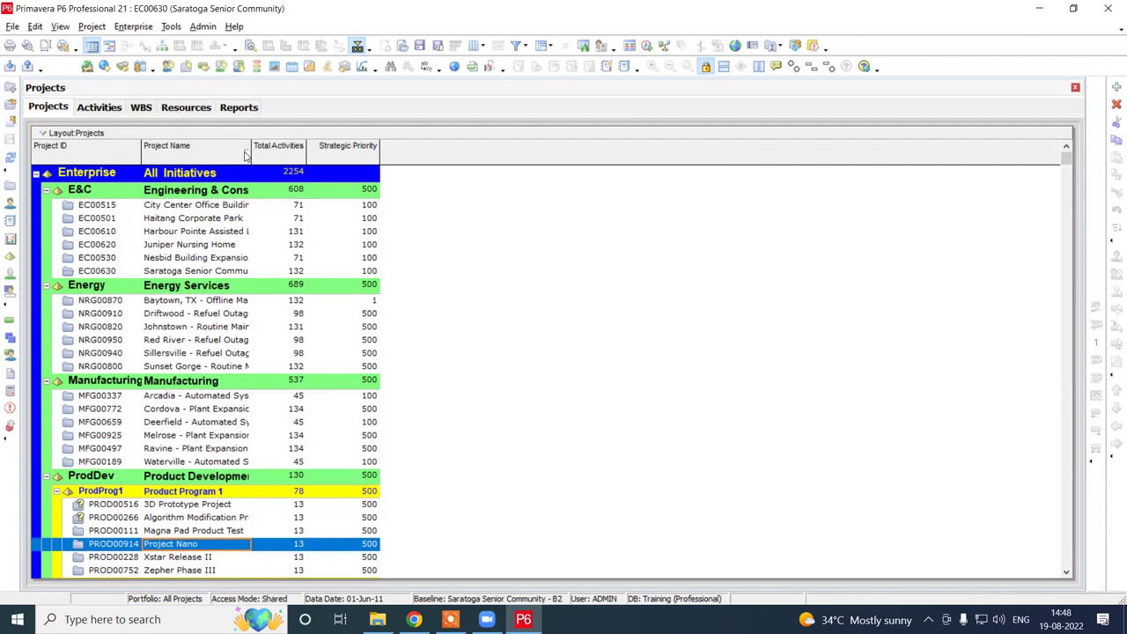
Step: Sort by Total Activities in both directions, then re-sort by Project ID ascending
left_click(281, 153)
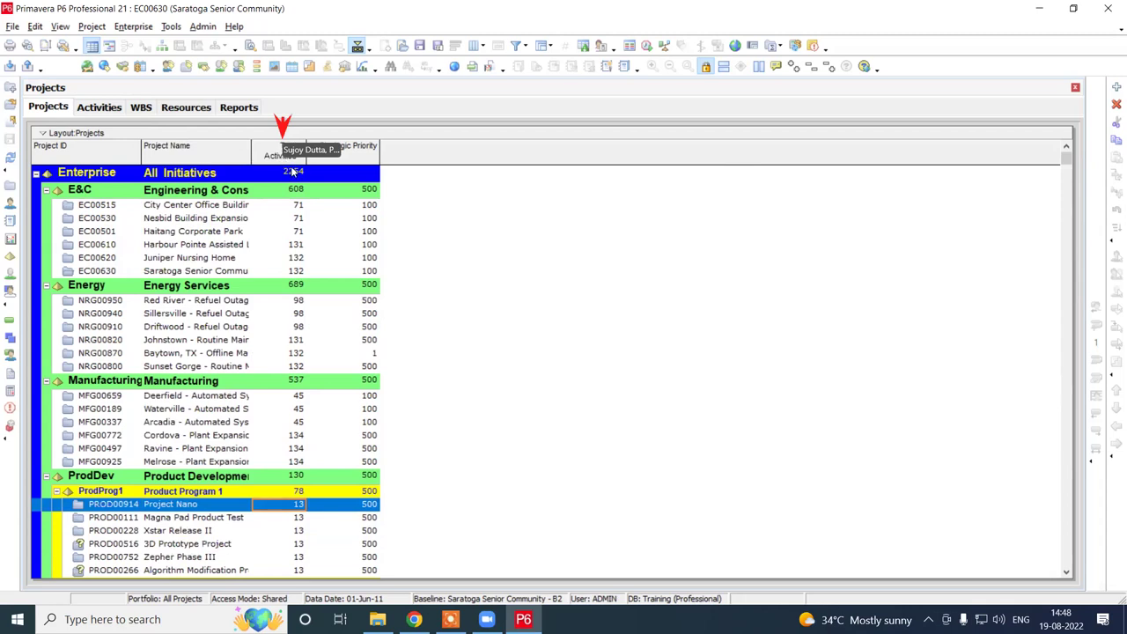
left_click(300, 155)
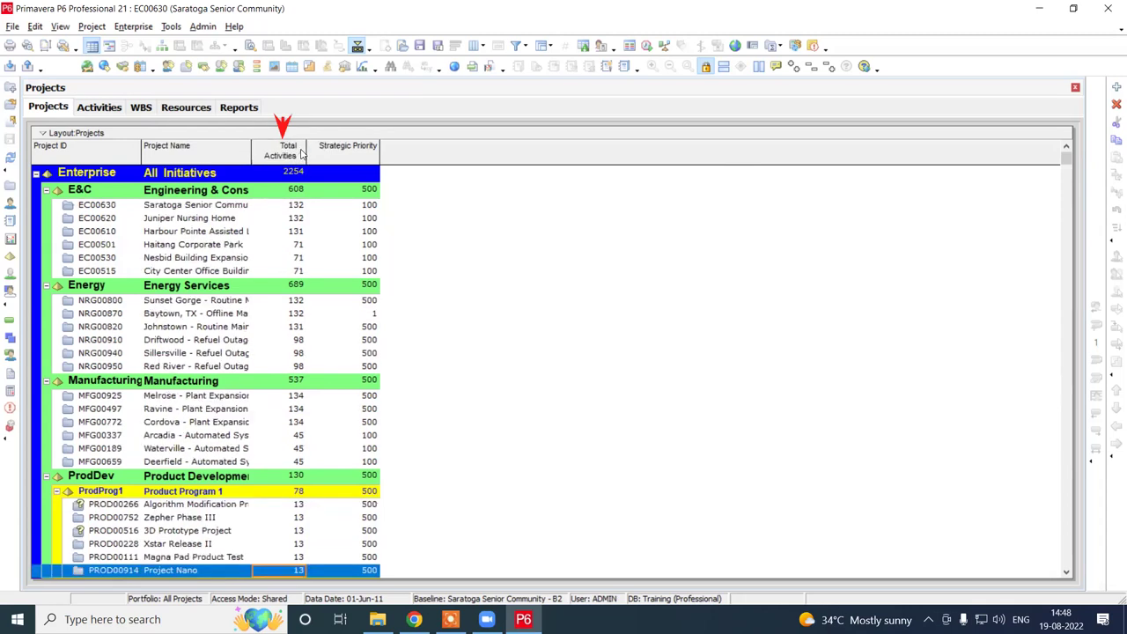
left_click(300, 154)
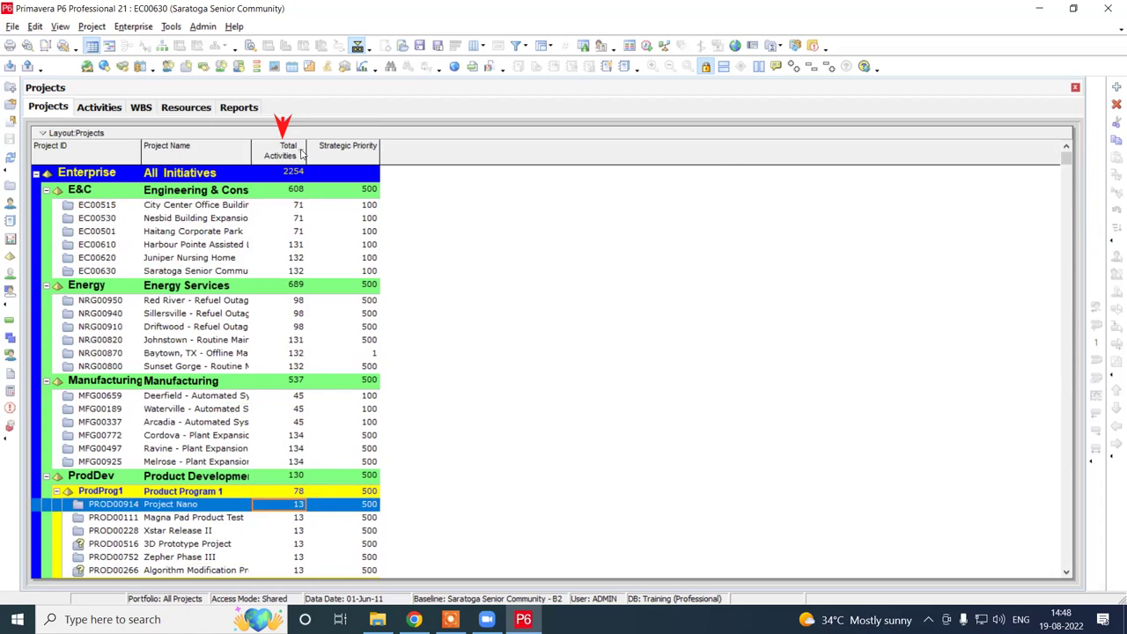
left_click(300, 154)
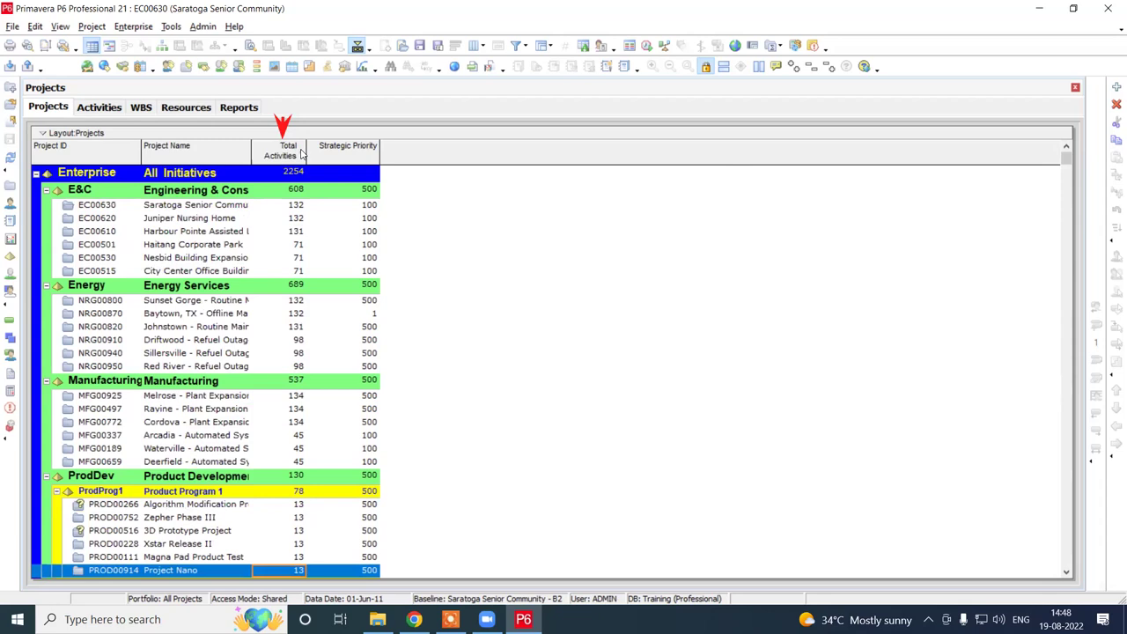
left_click(300, 155)
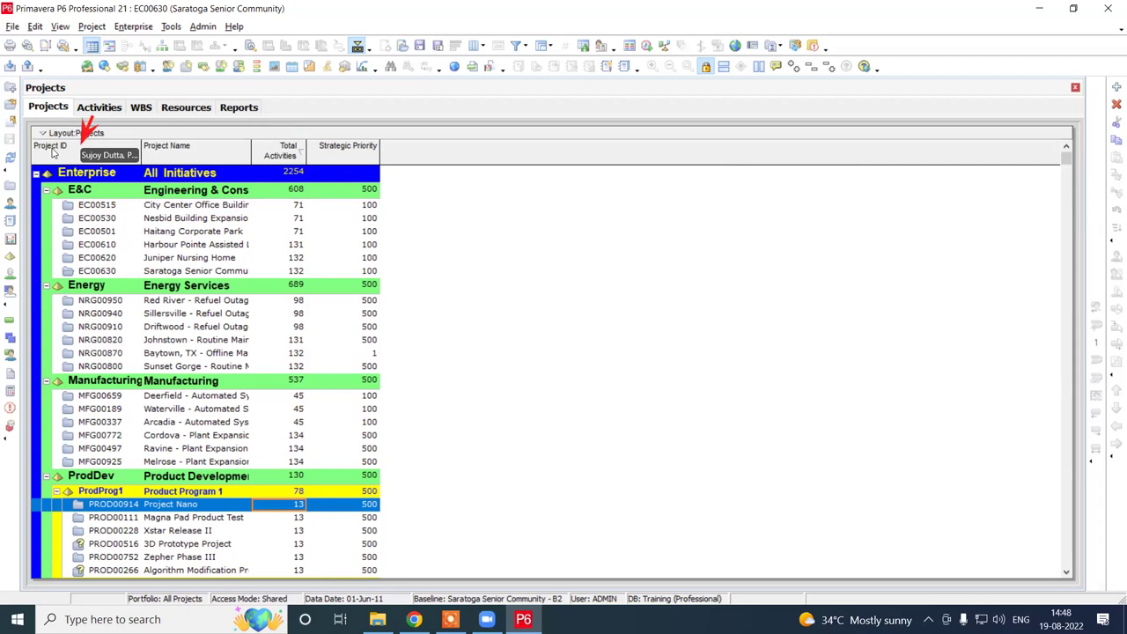
left_click(88, 152)
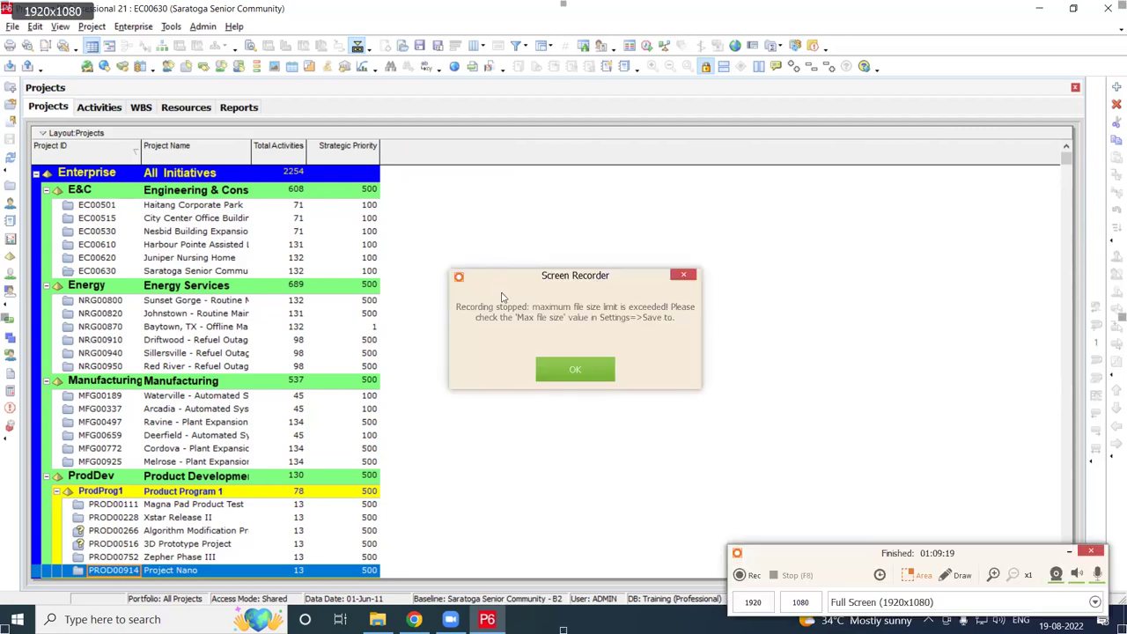
Step: Dismiss the recording notices, keep the saved video, and close Screen Recorder PRO
left_click(575, 370)
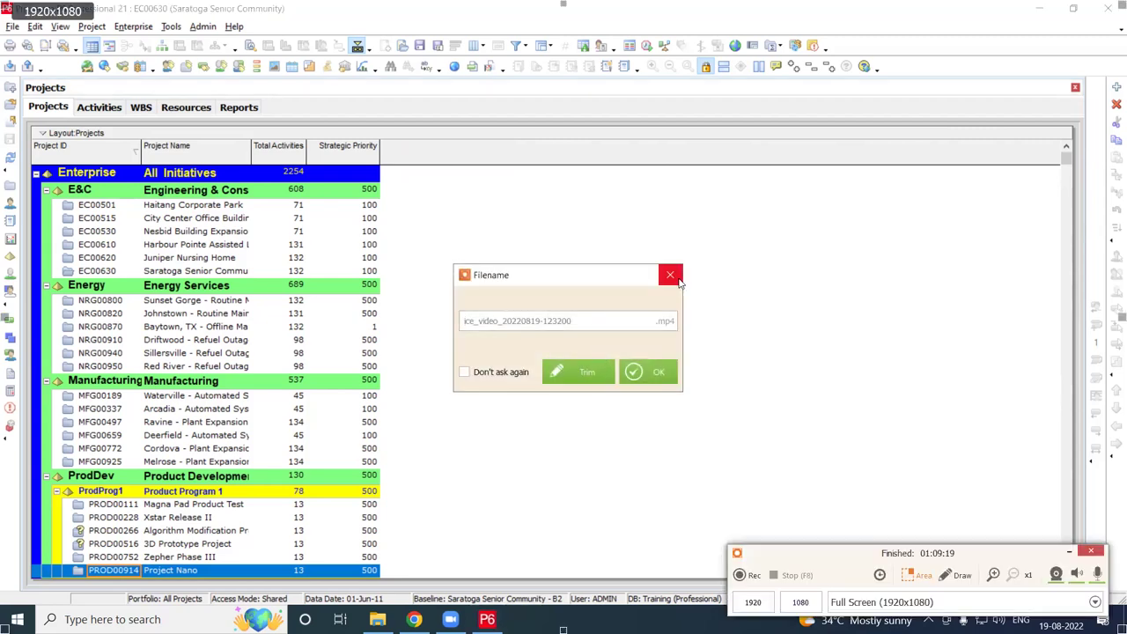
left_click(671, 277)
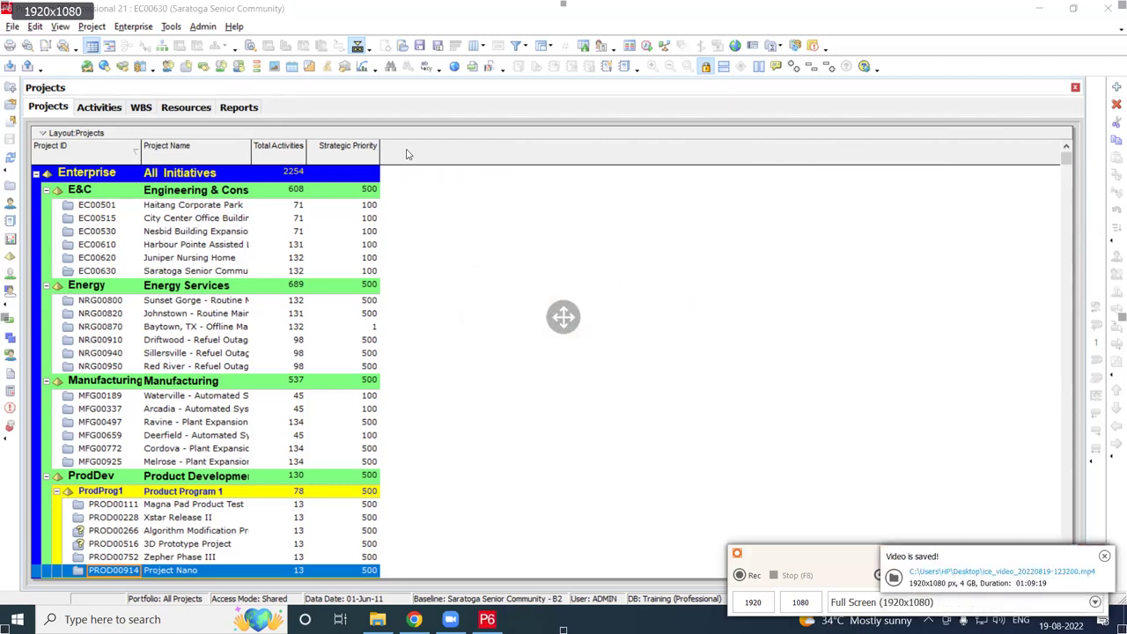
left_click(1103, 554)
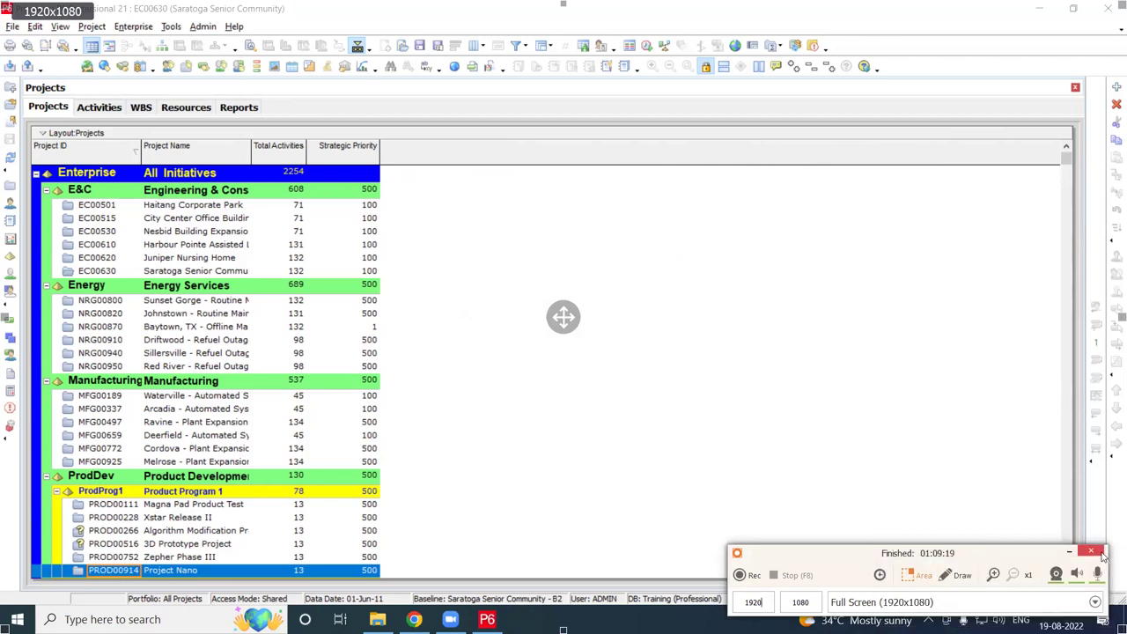
left_click(1099, 553)
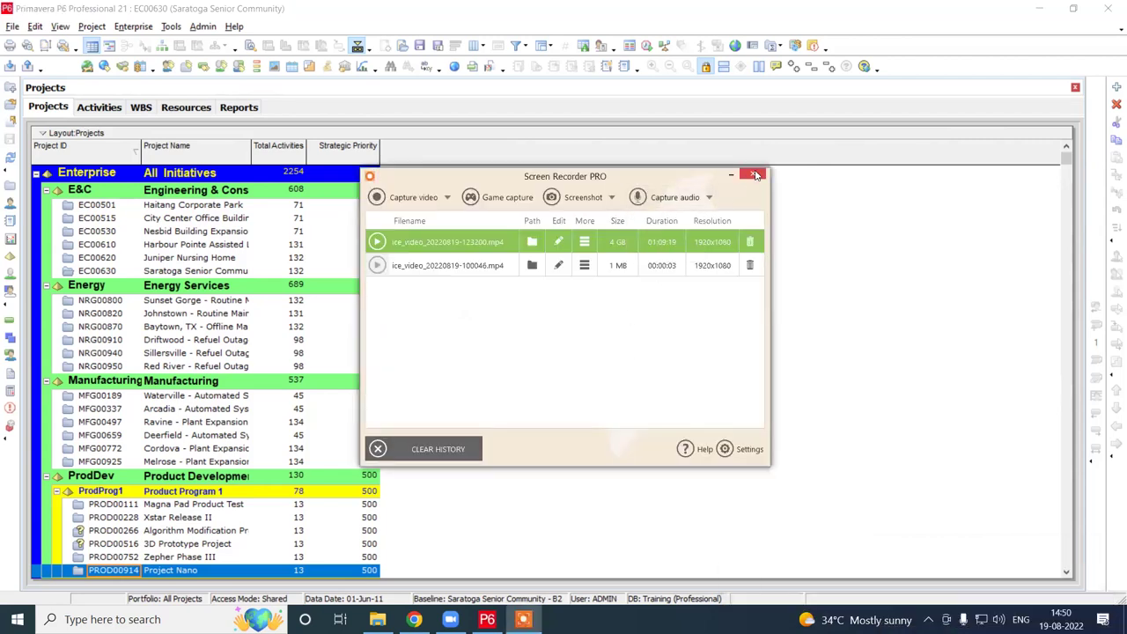
left_click(753, 173)
left_click(640, 349)
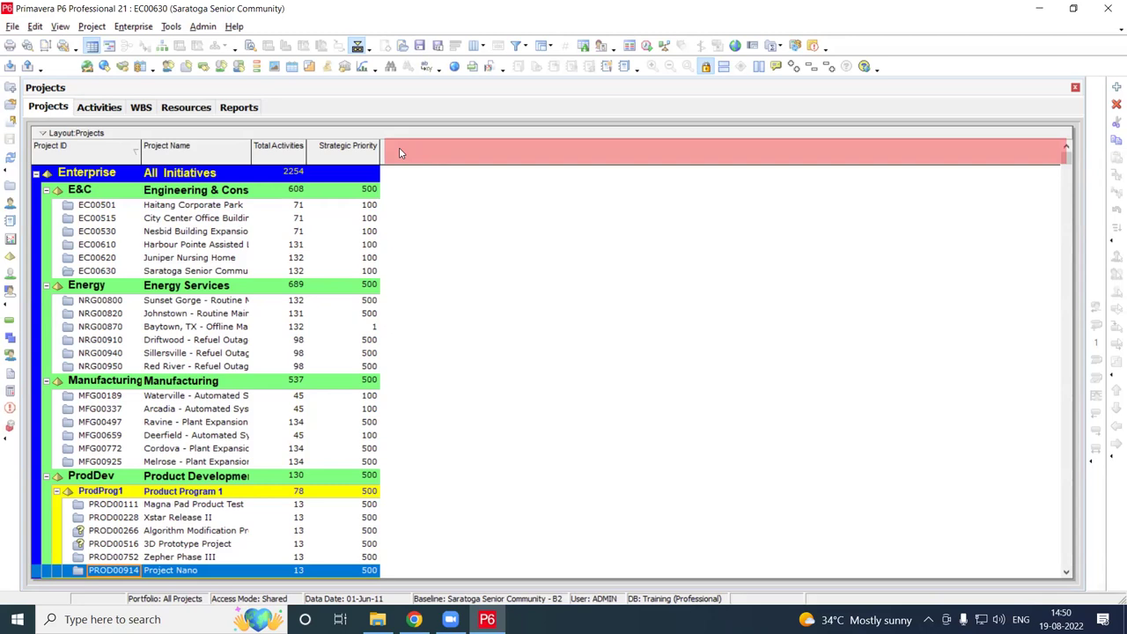
right_click(399, 152)
left_click(394, 150)
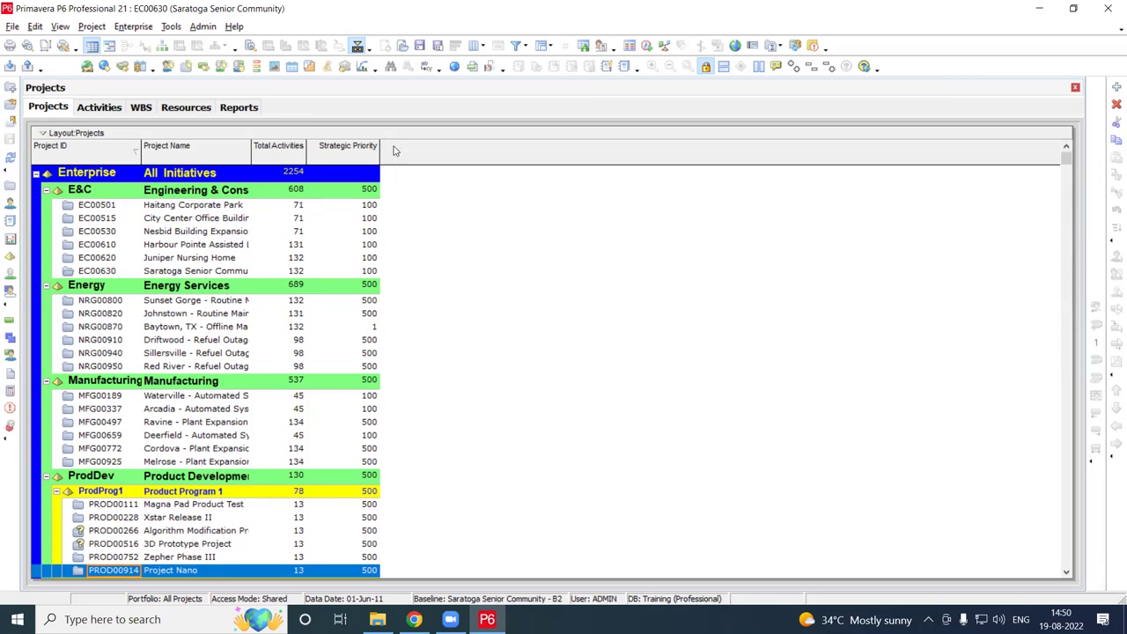
right_click(394, 149)
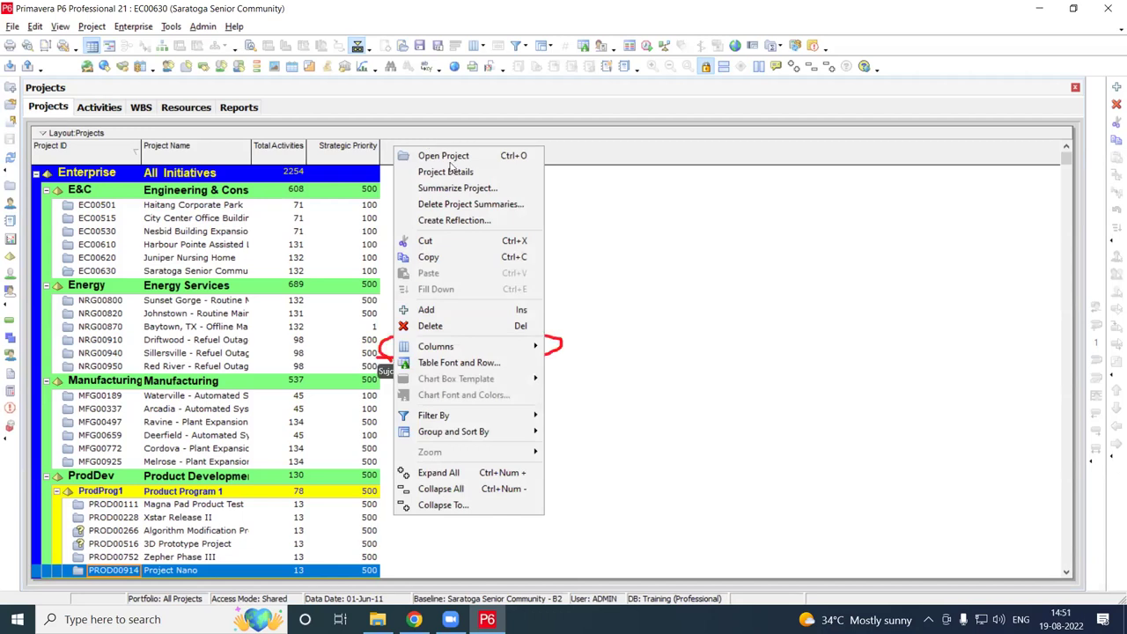
mouse_move(451, 350)
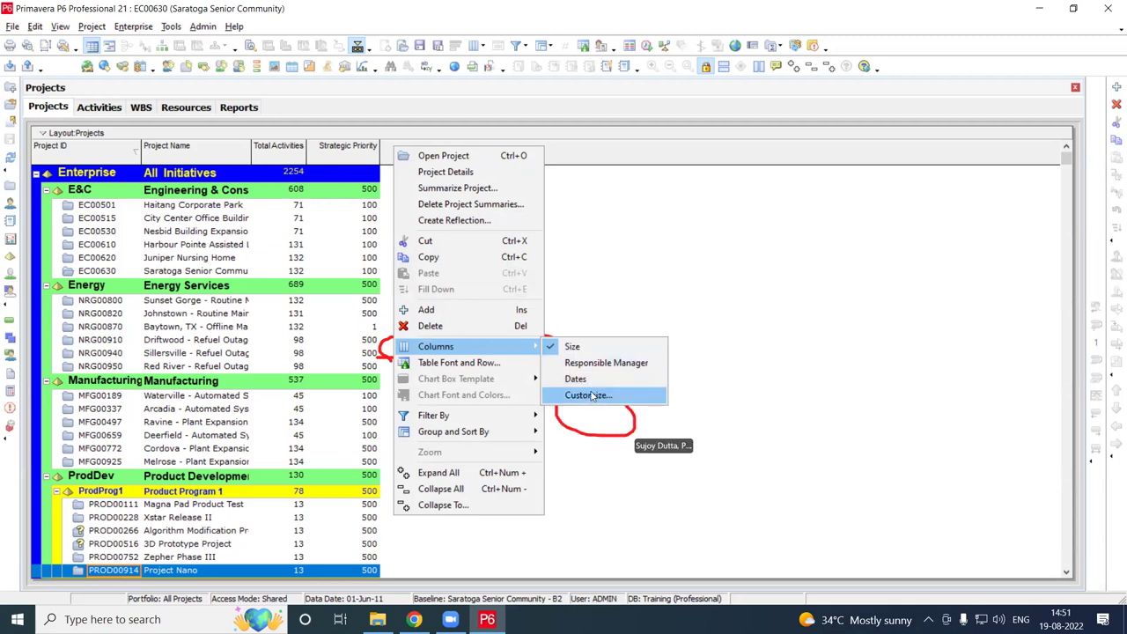
left_click(588, 395)
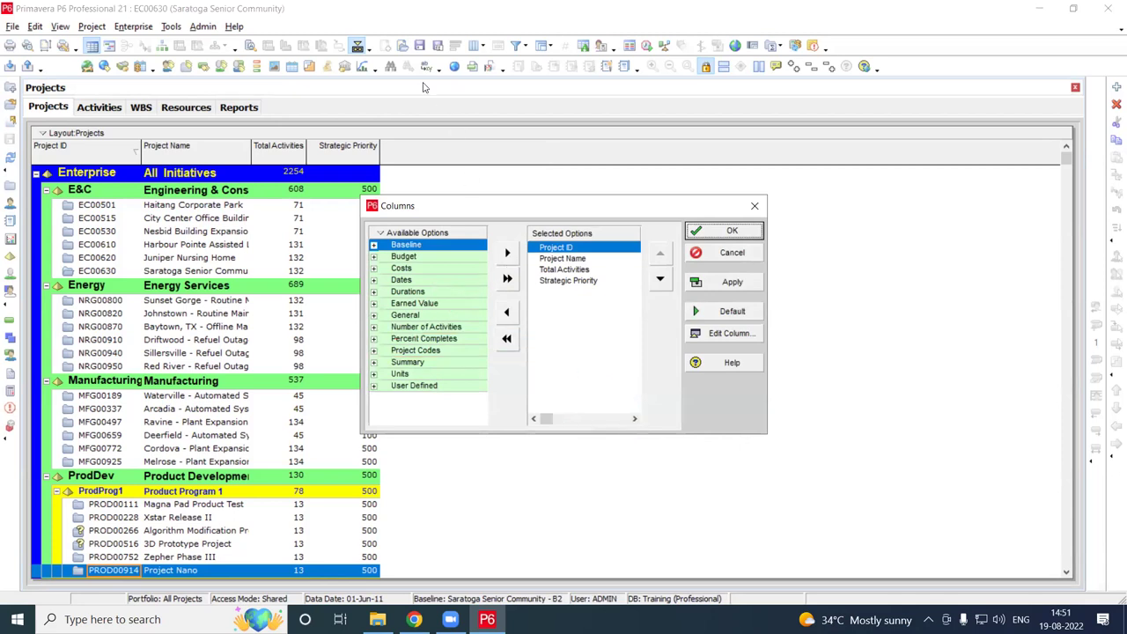
left_click(714, 252)
right_click(714, 252)
right_click(516, 236)
left_click(610, 279)
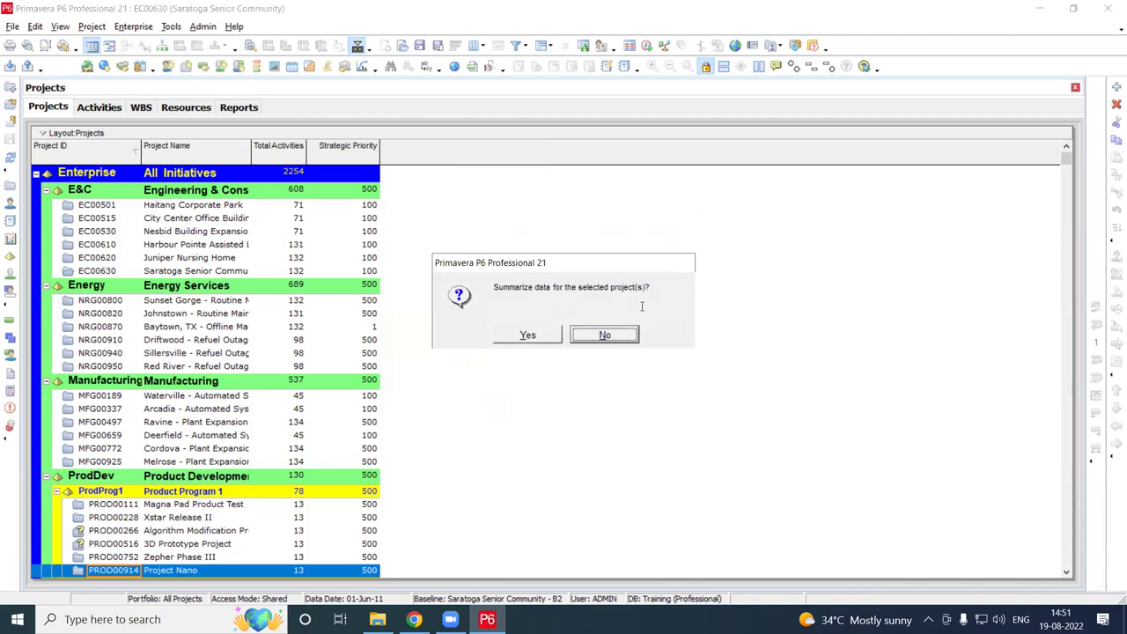
left_click(605, 336)
Step: Open the Columns dialog, move and enlarge it, then bring up the Available Options context menu
right_click(510, 307)
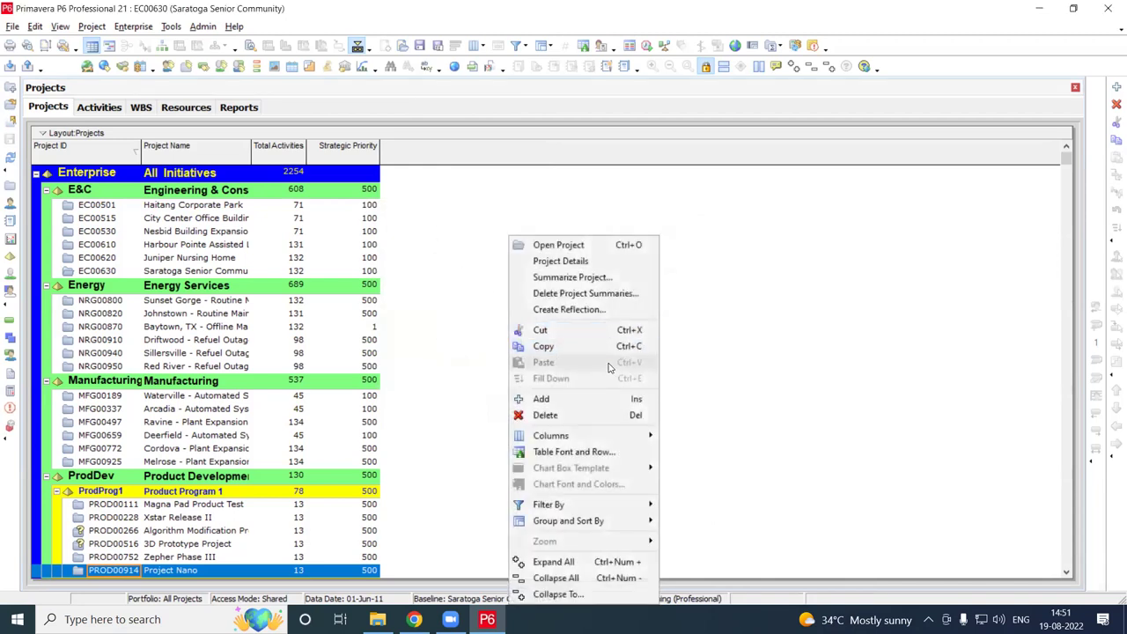
mouse_move(650, 436)
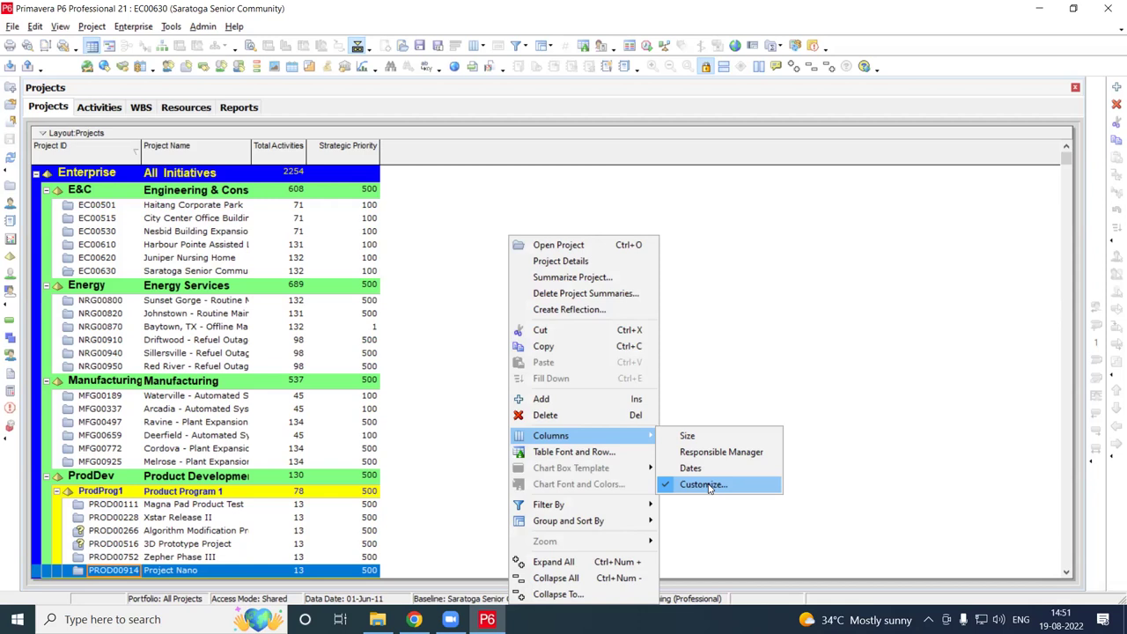
left_click(710, 486)
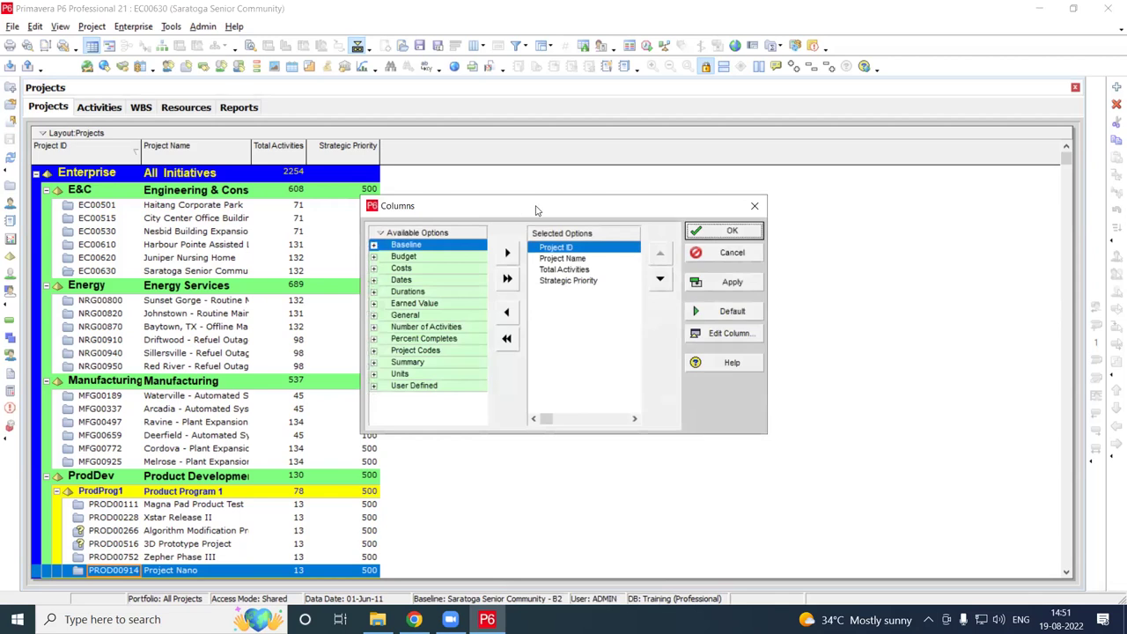
left_click_drag(565, 214, 311, 212)
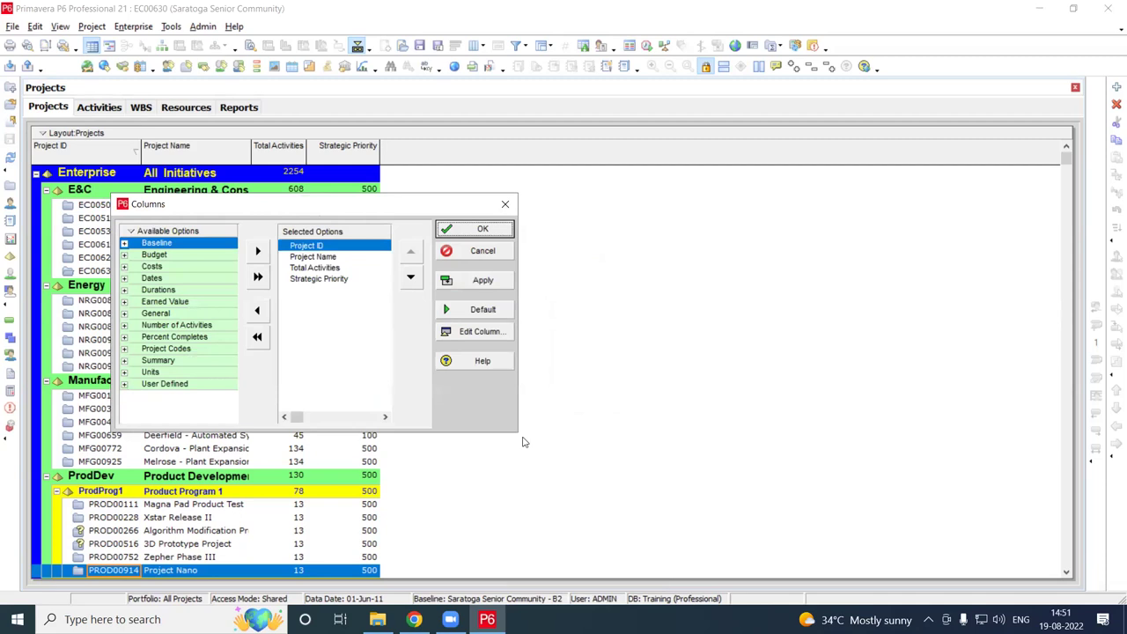
left_click_drag(518, 431, 684, 573)
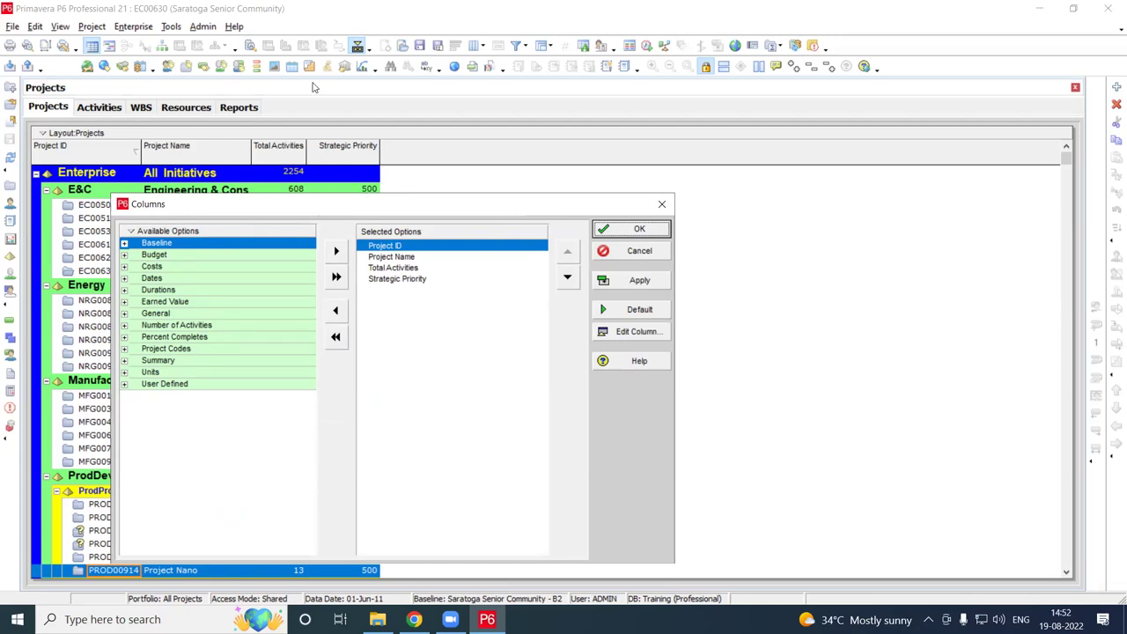
right_click(133, 234)
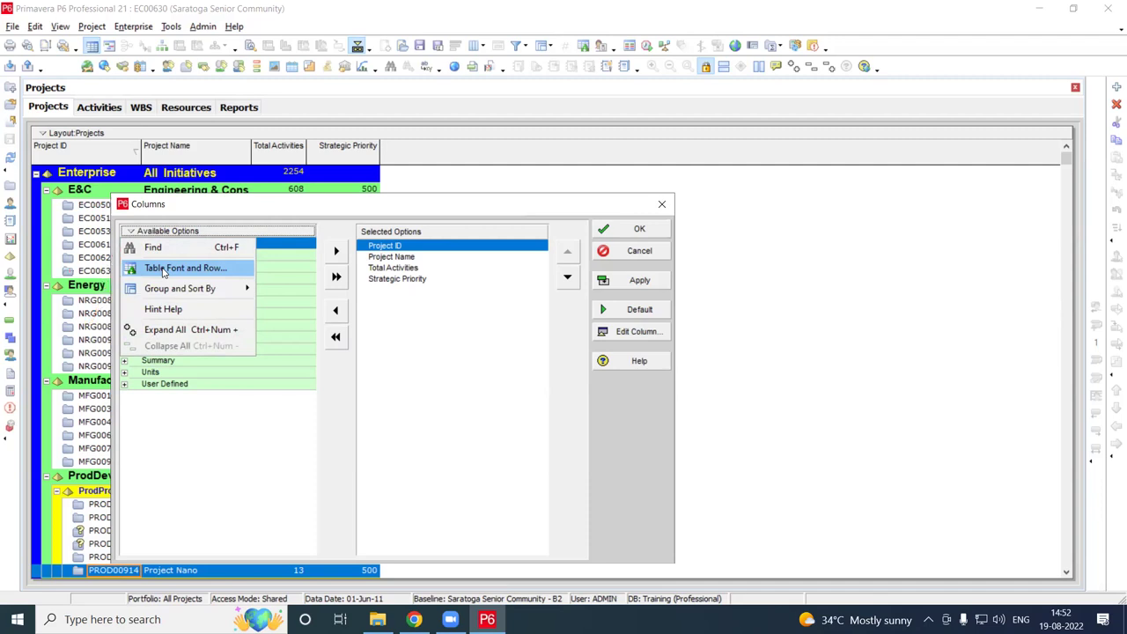
Step: Pick Verdana at size 9 as the table font in the Table, Font and Row settings
left_click(162, 268)
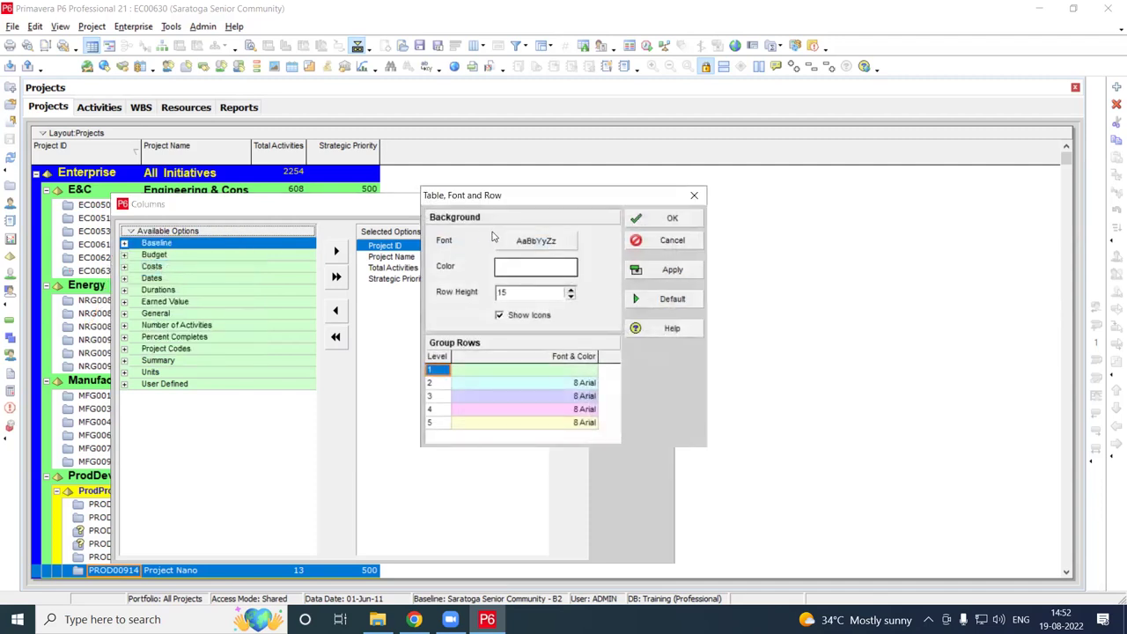
left_click(534, 243)
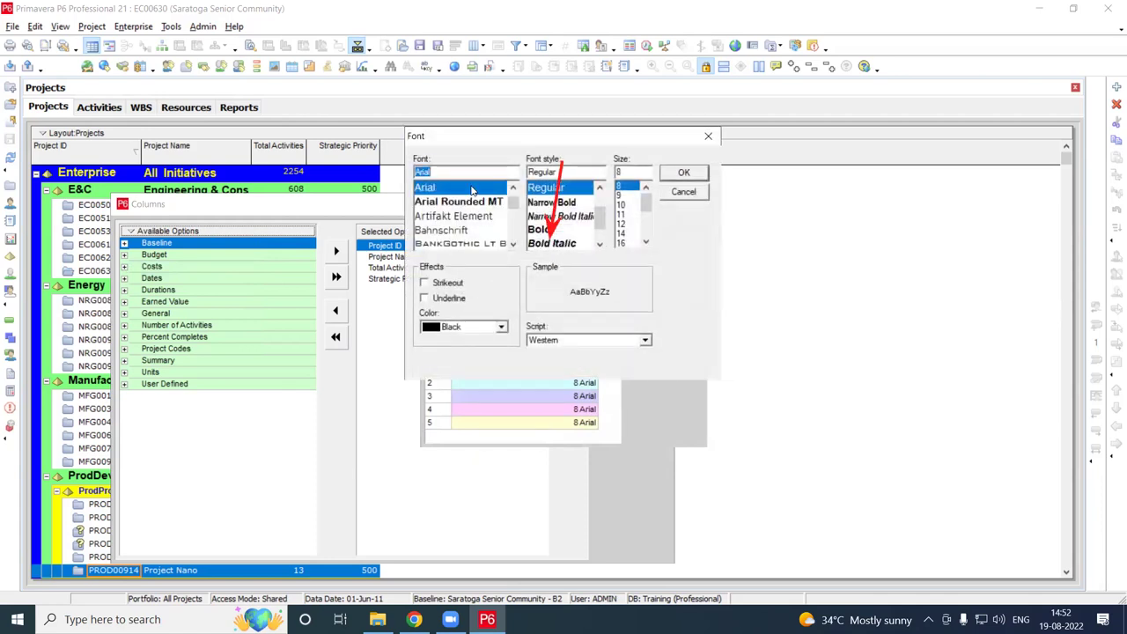
type("ve")
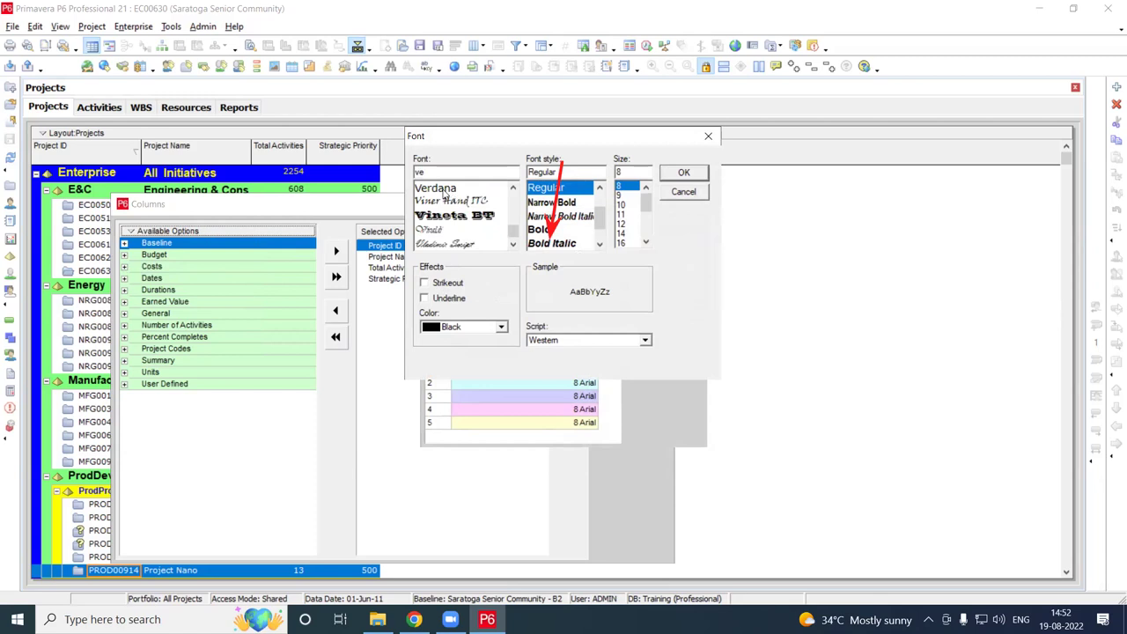
left_click(621, 195)
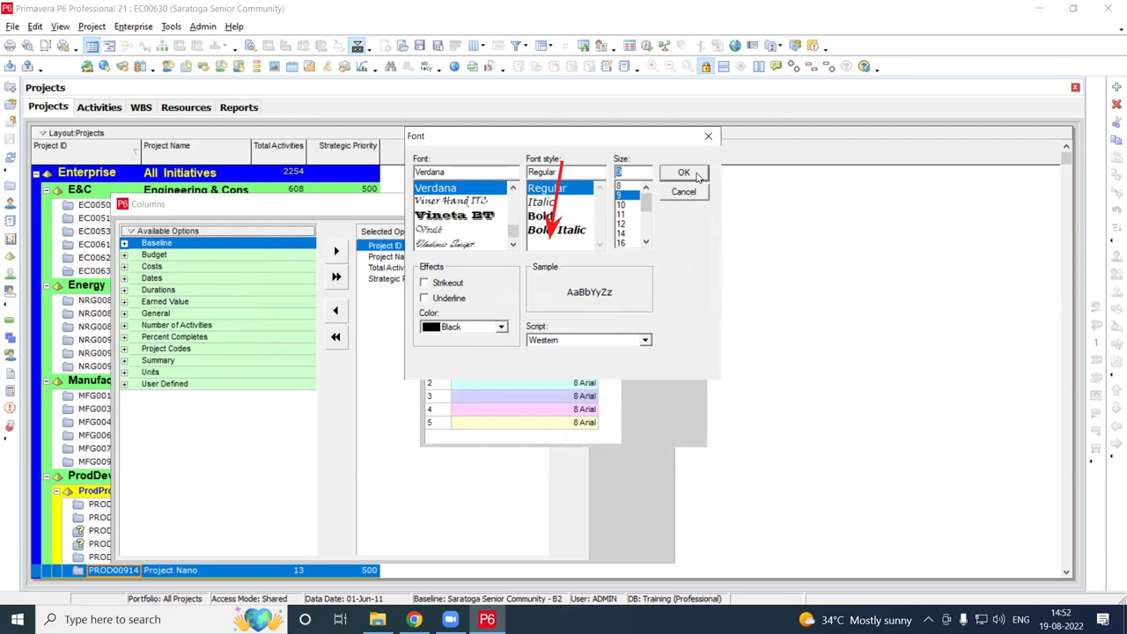
left_click(697, 176)
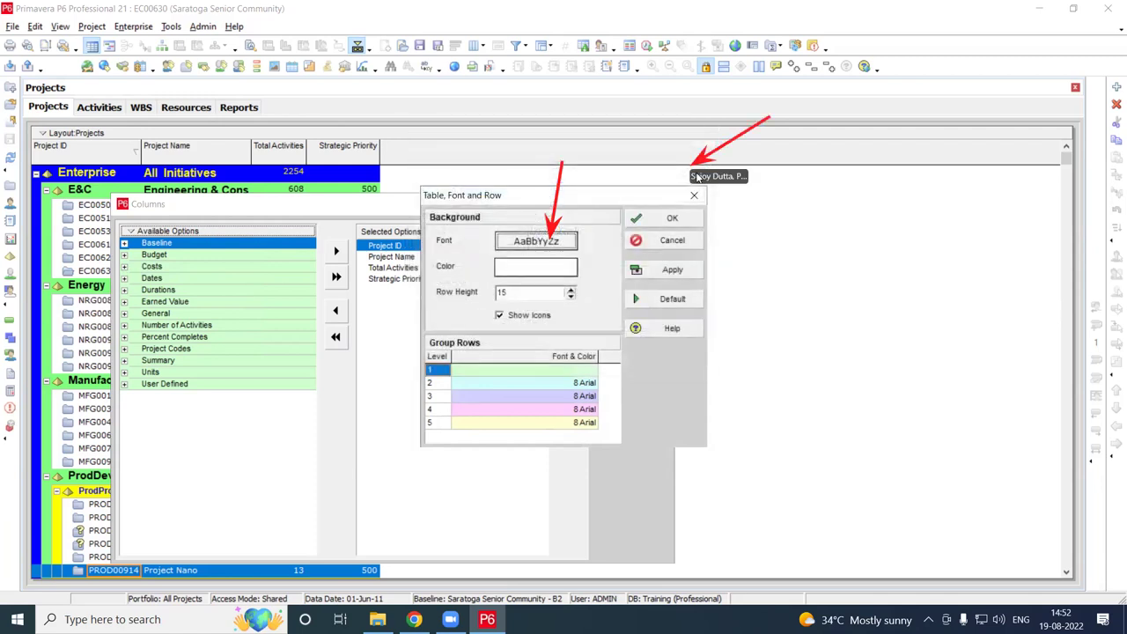
Step: Accept the Verdana 9 table font and select Strategic Priority among the selected columns
left_click(674, 218)
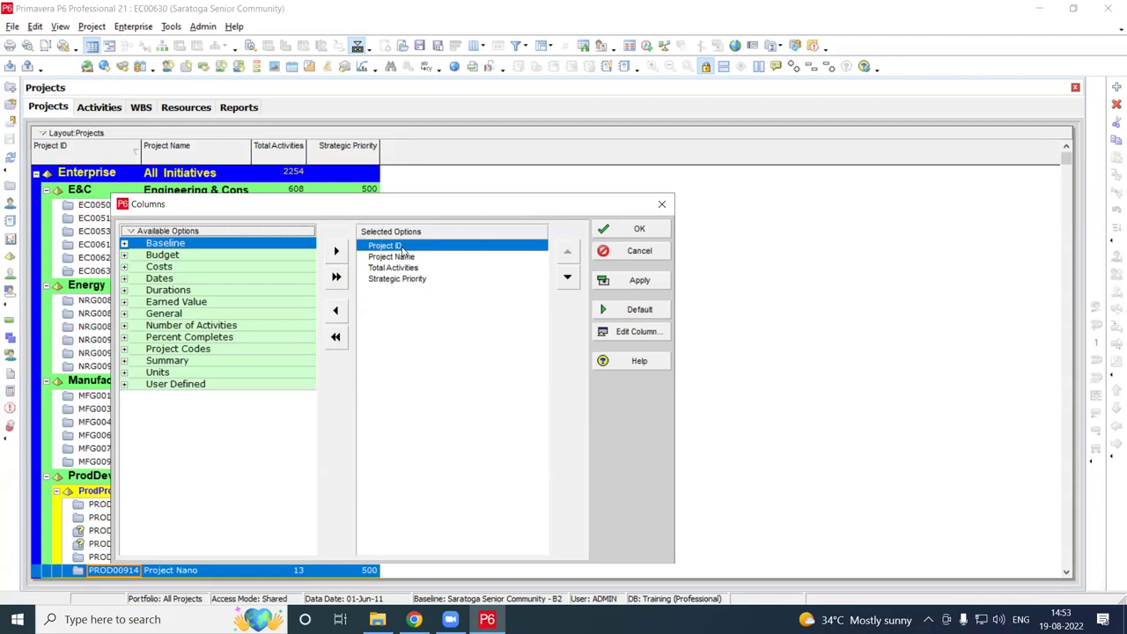
left_click(417, 280)
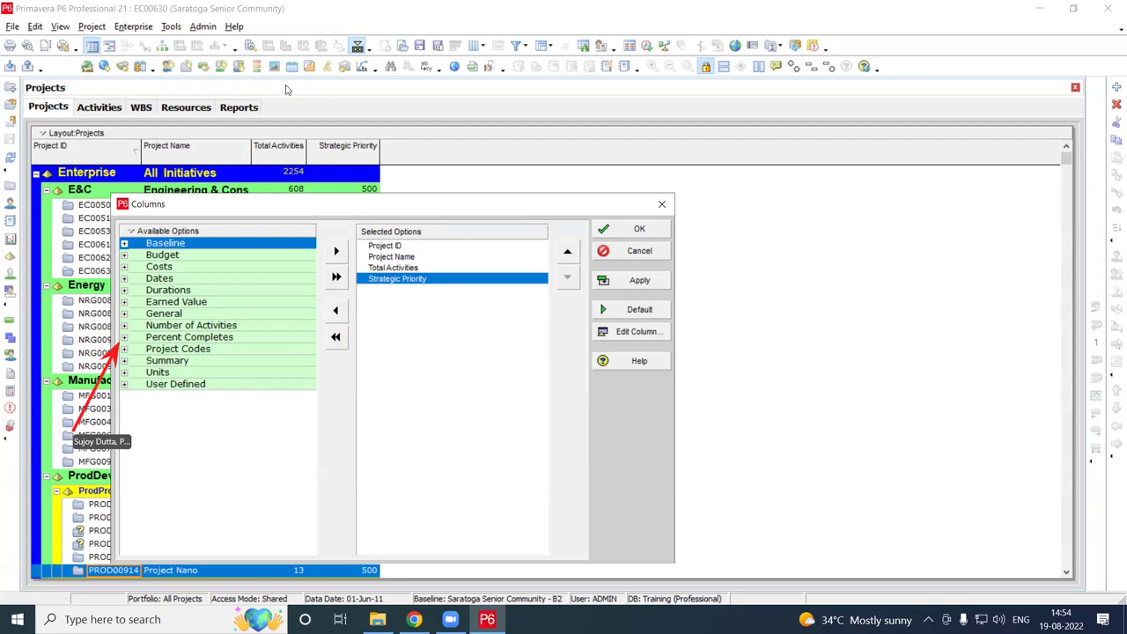
Step: Add the Schedule % Complete column from Percent Completes, directly after Strategic Priority
left_click(124, 340)
left_click_drag(314, 211, 293, 160)
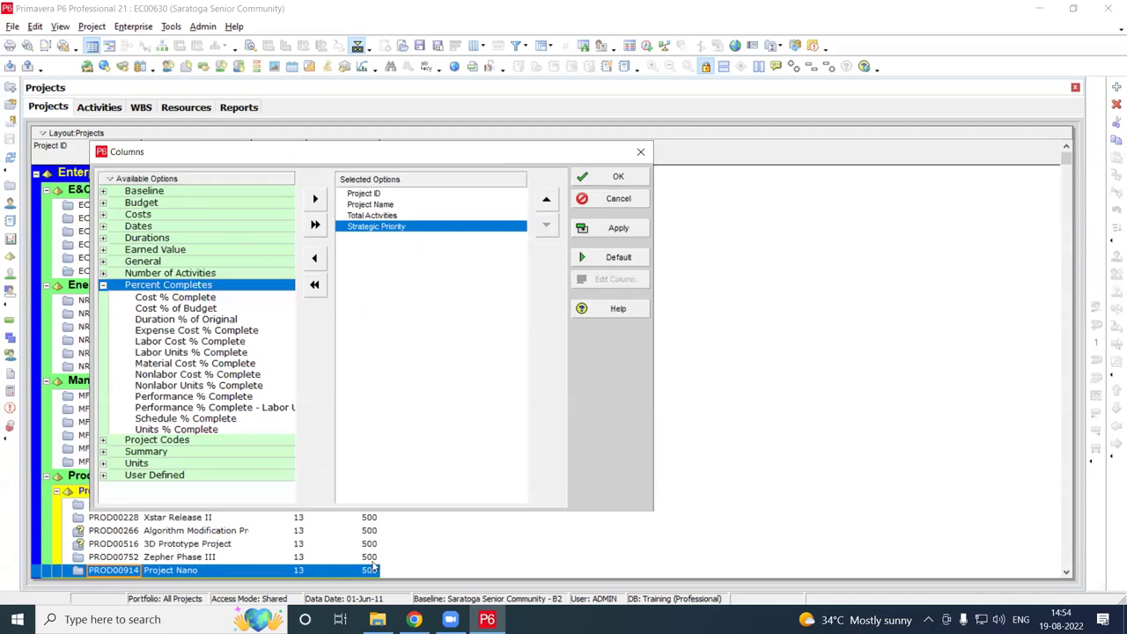
left_click_drag(382, 509, 396, 564)
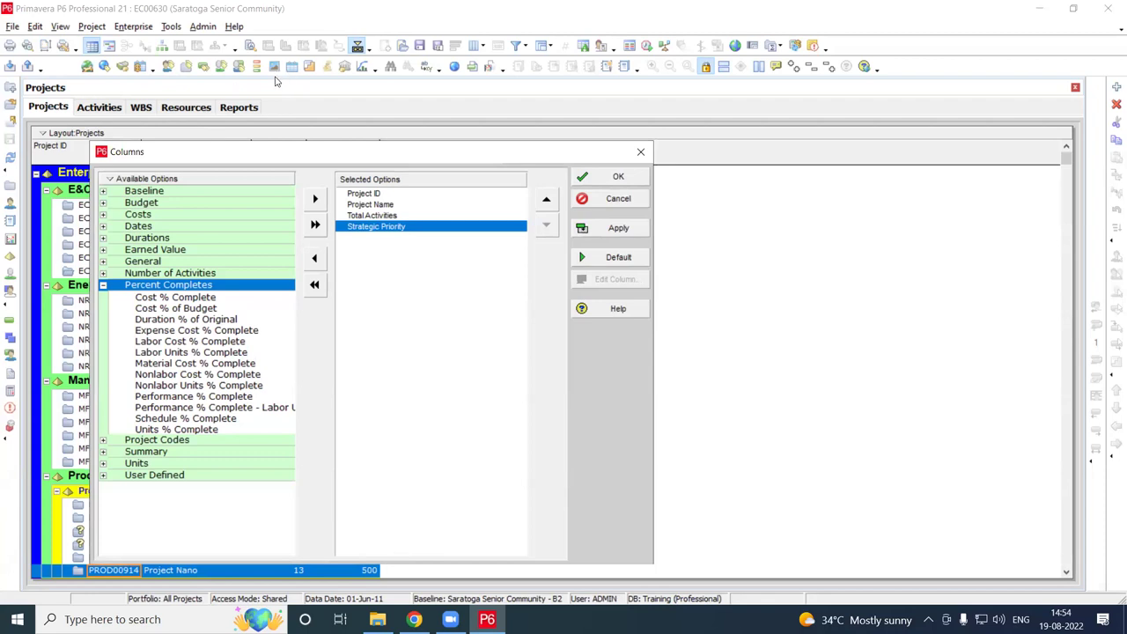
left_click(209, 420)
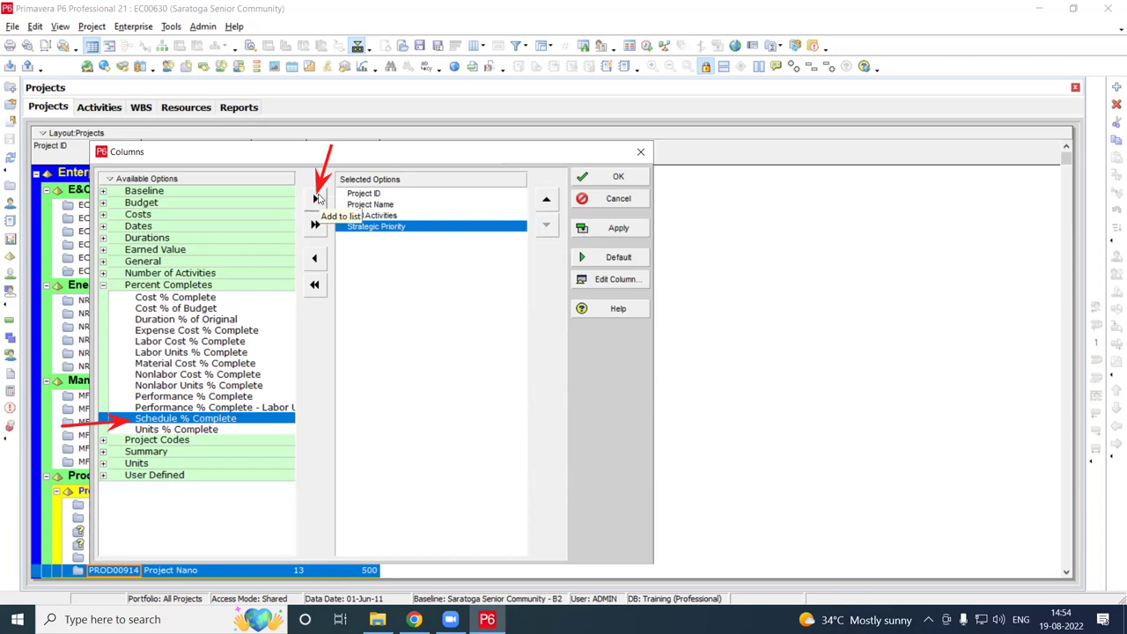
left_click(319, 199)
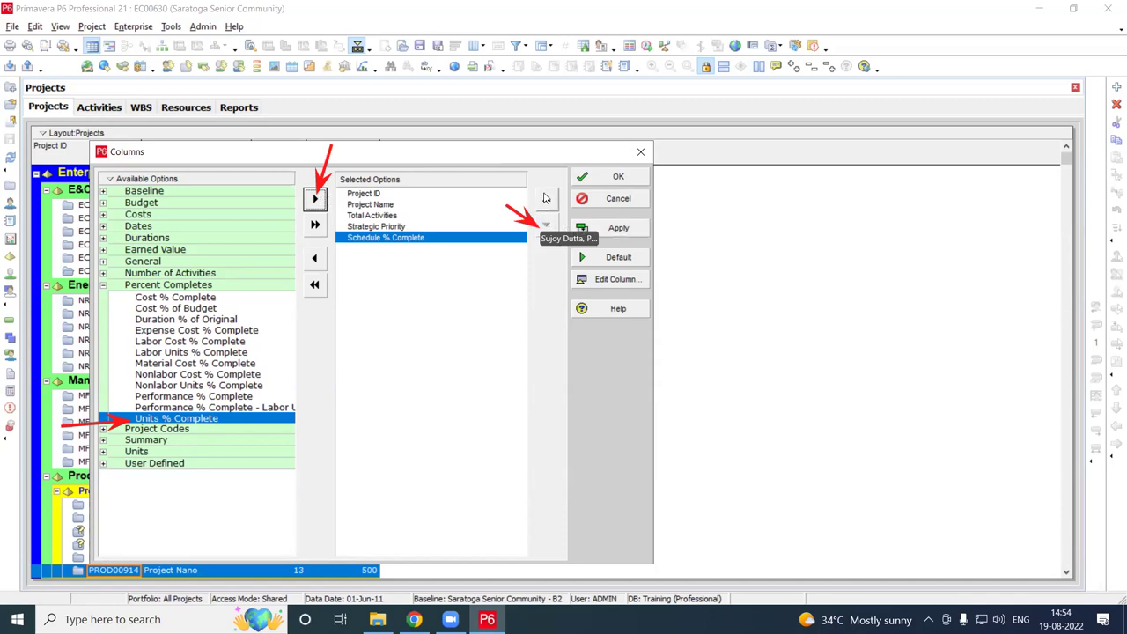
left_click(546, 199)
left_click(546, 227)
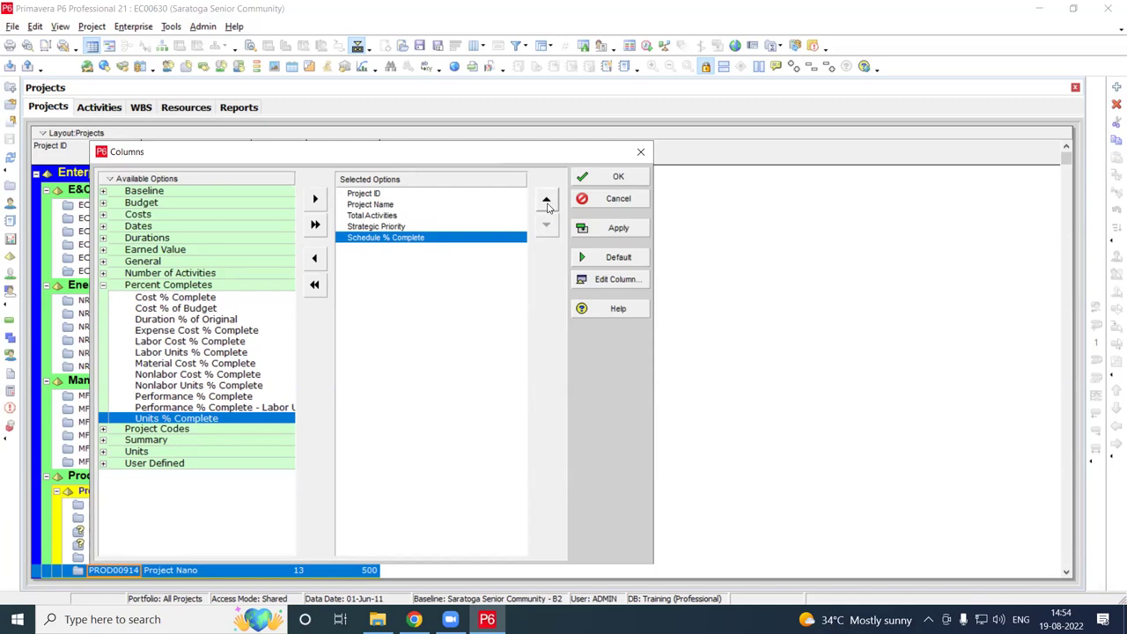
left_click(103, 285)
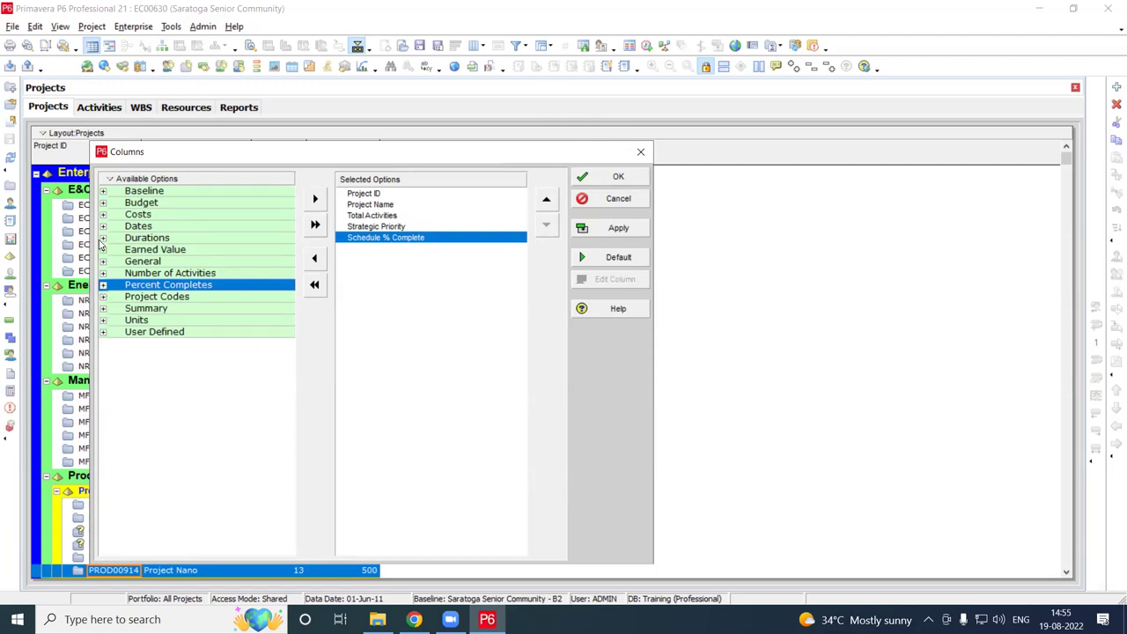
Step: Add BL Project Duration and Actual Duration from the Durations group after Schedule % Complete
left_click(103, 239)
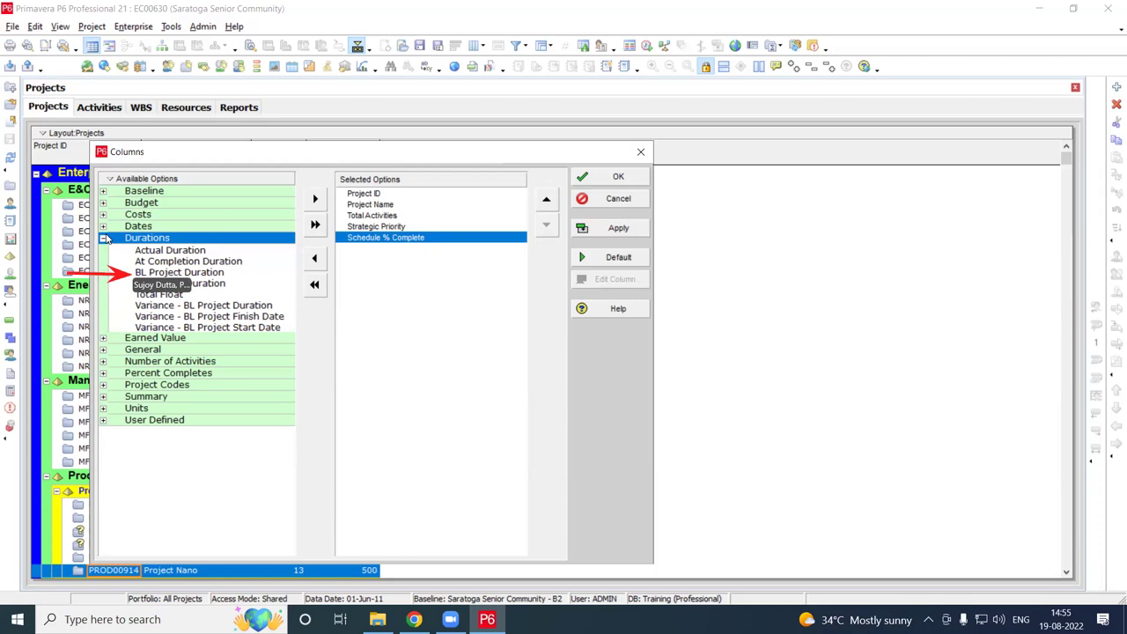
left_click(164, 272)
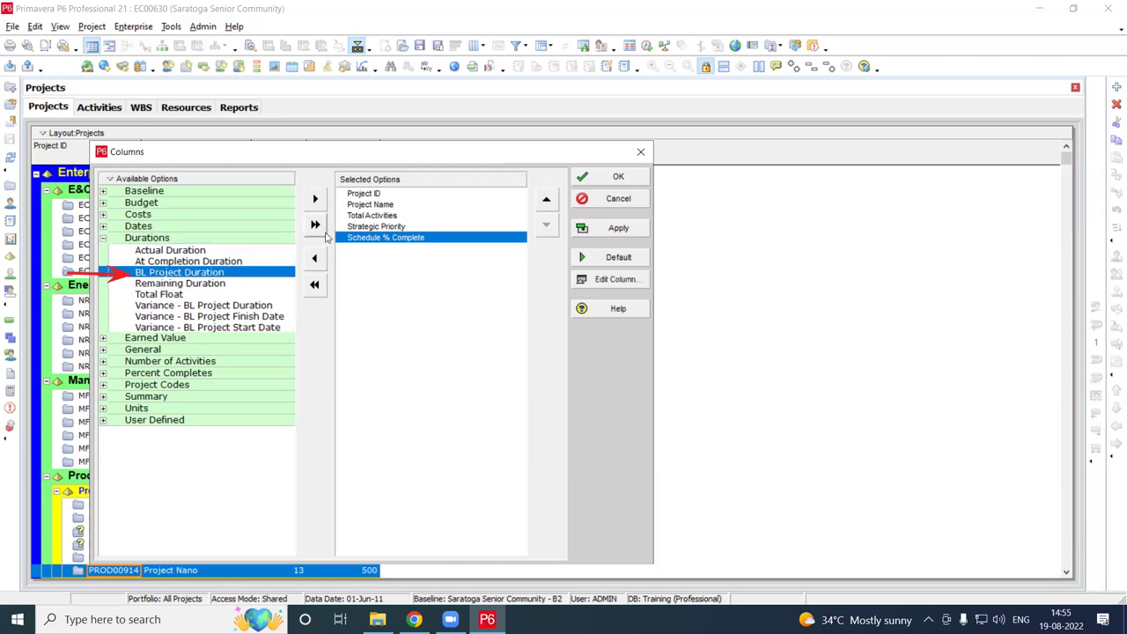
left_click(317, 199)
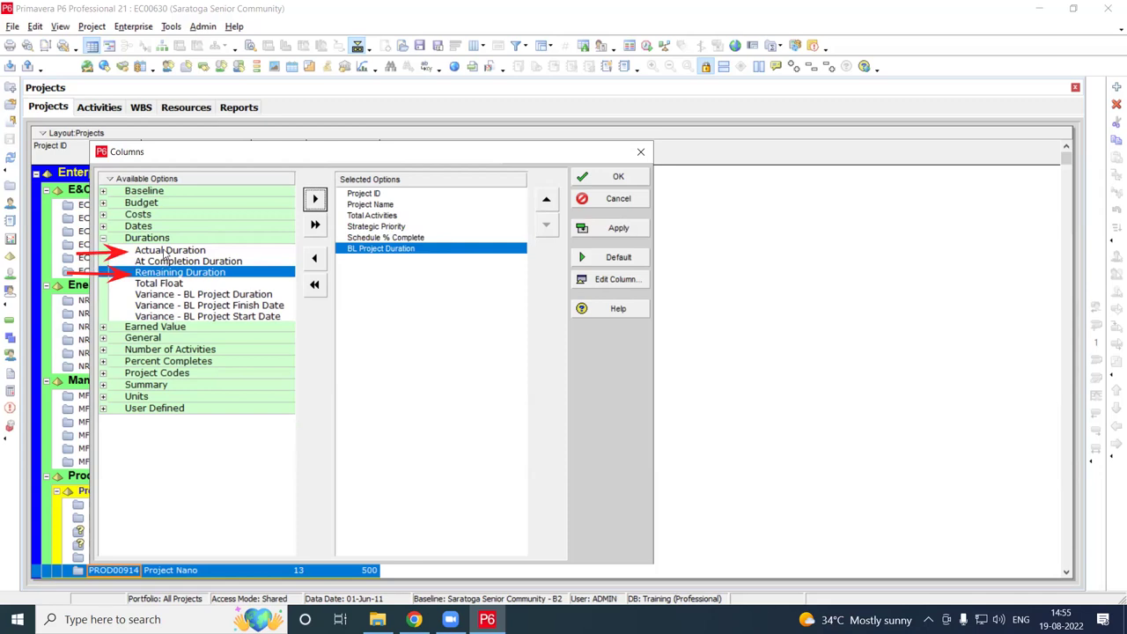
left_click(166, 251)
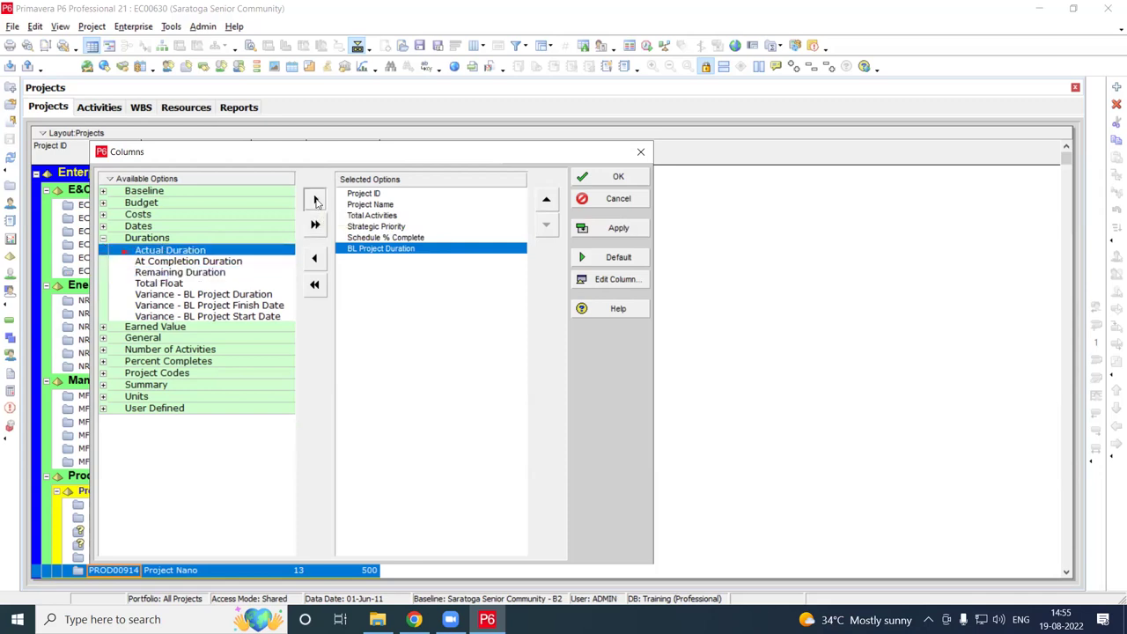
left_click(316, 200)
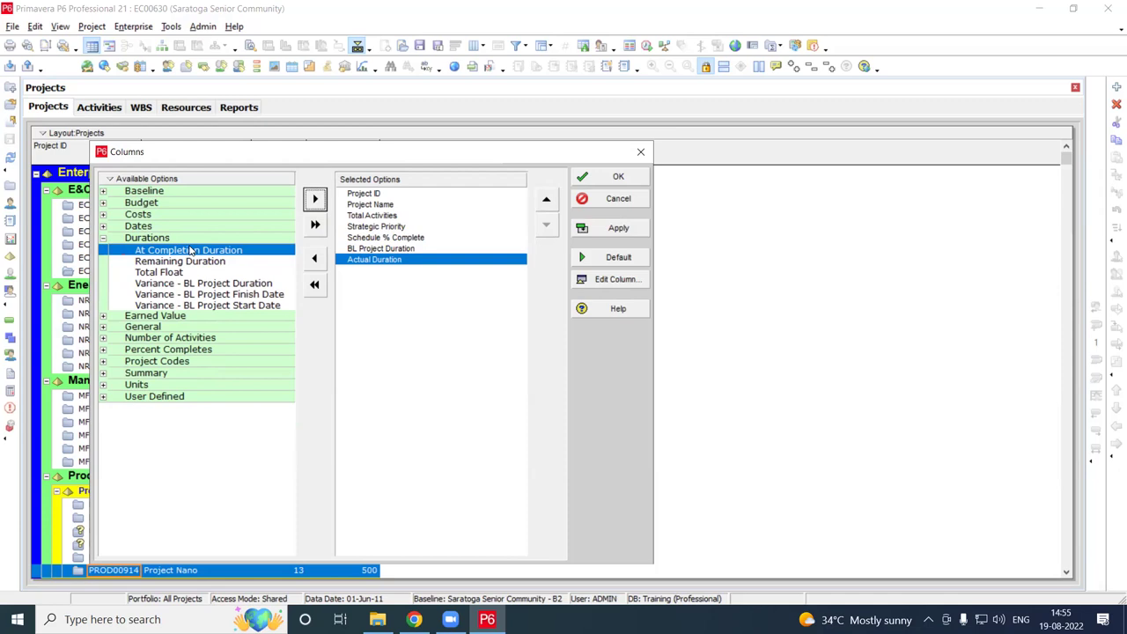
left_click(103, 239)
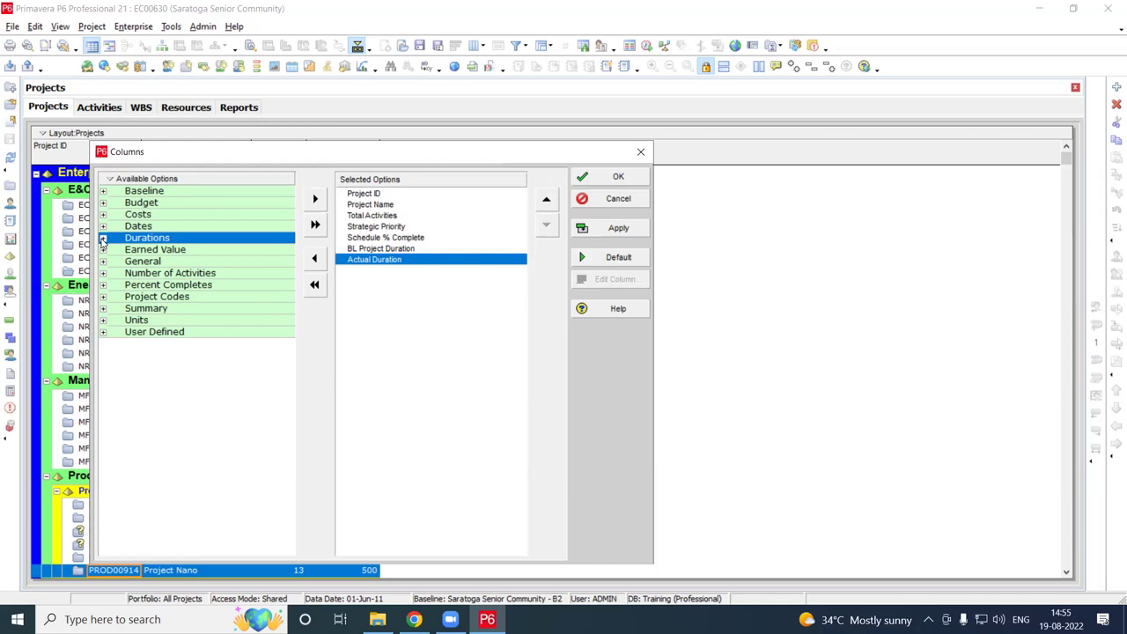
Step: Add the Start, Finish, Actual Start and Actual Finish date columns after Actual Duration
left_click(102, 238)
left_click(102, 238)
left_click(103, 226)
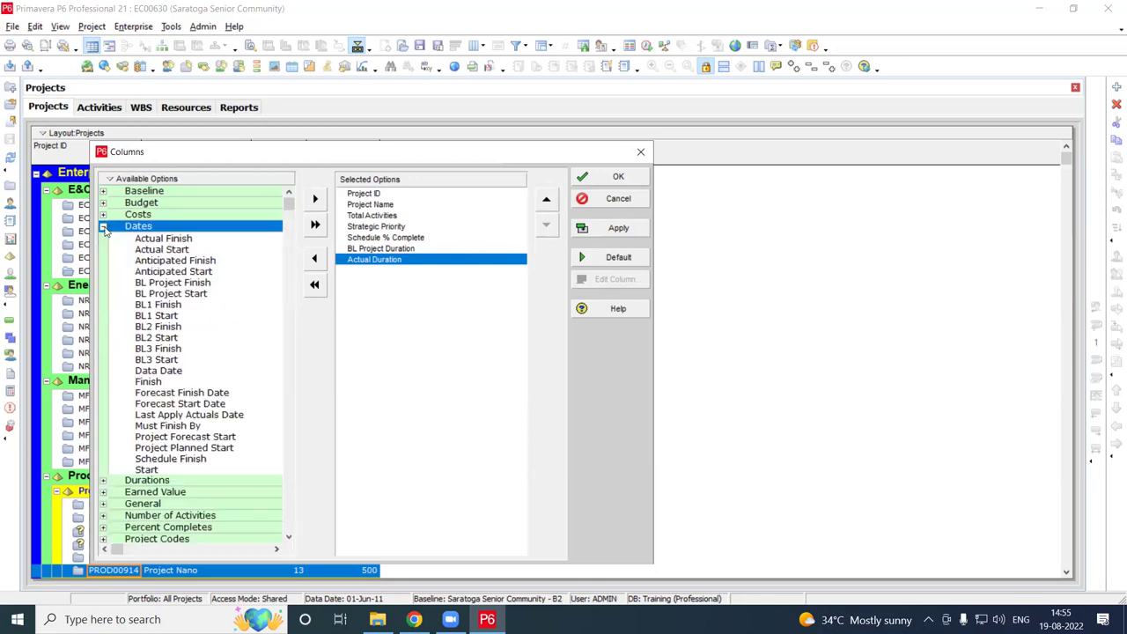
left_click(141, 470)
left_click(315, 199)
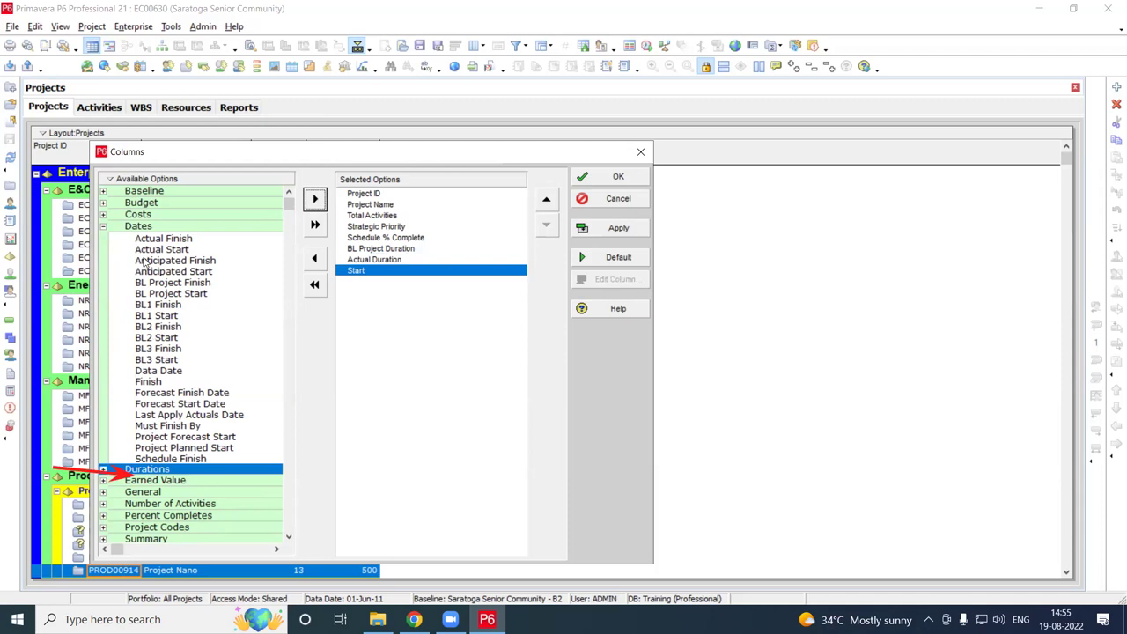
left_click(155, 384)
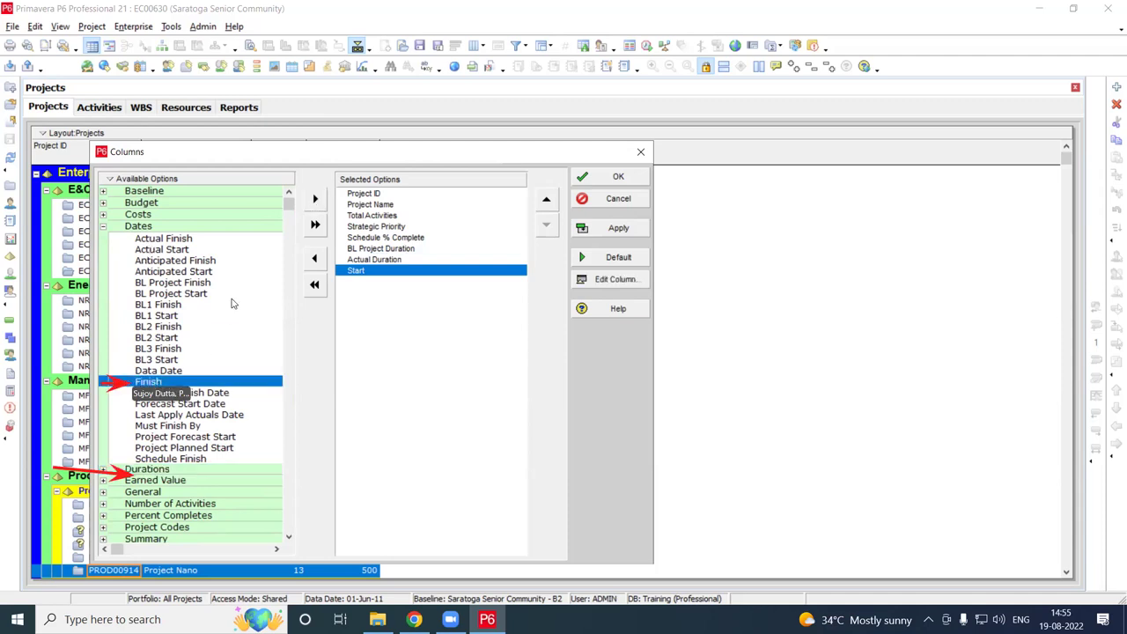
left_click(315, 199)
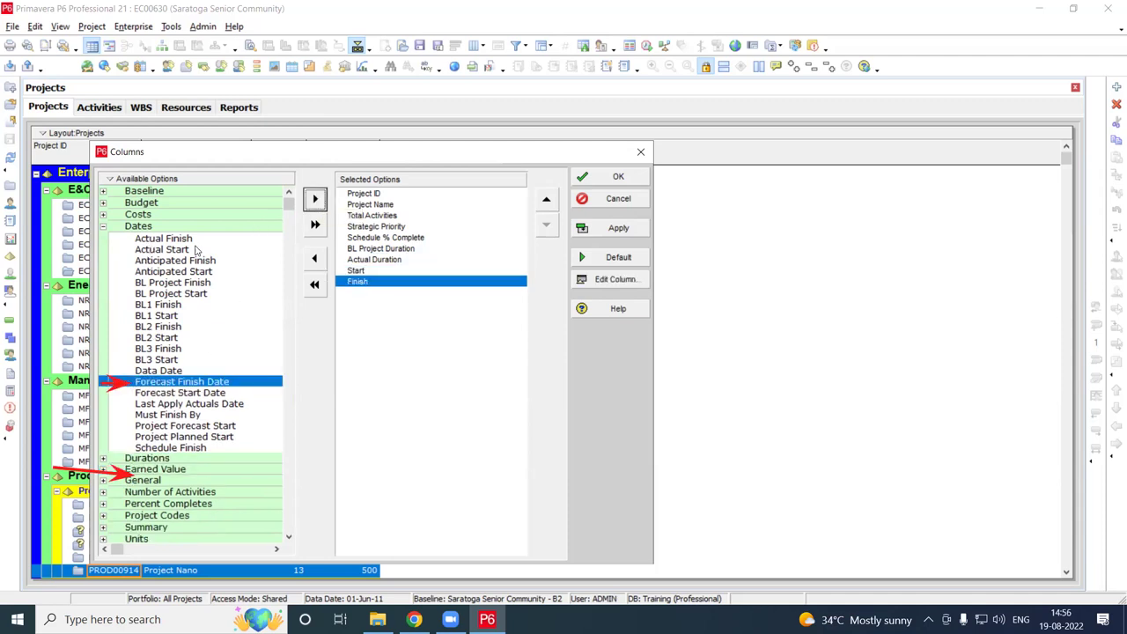
left_click(159, 250)
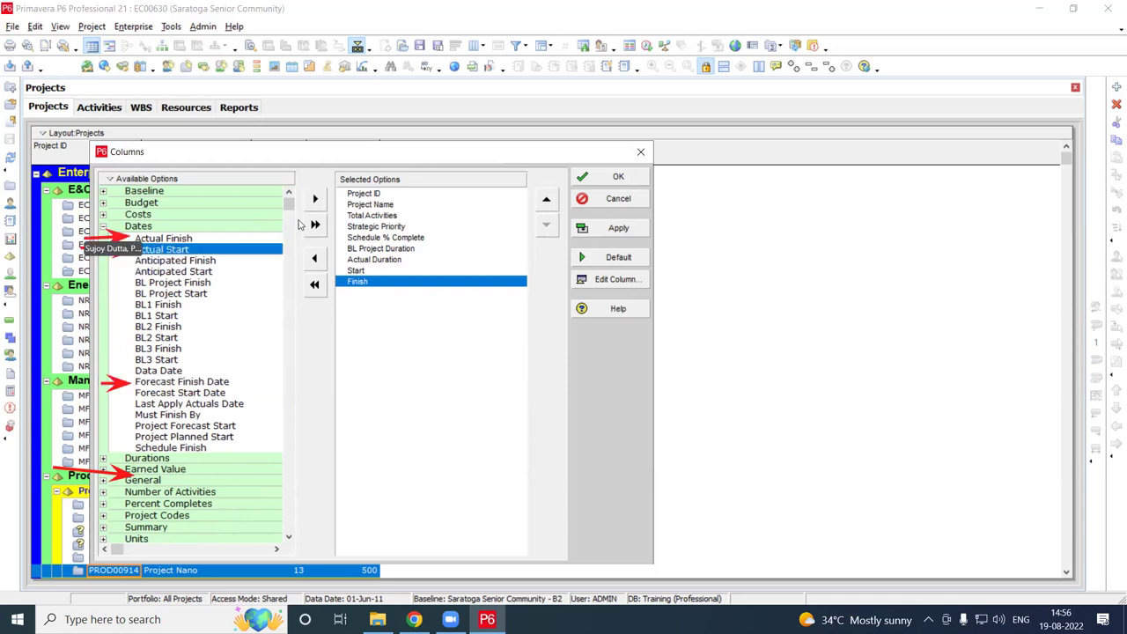
left_click(314, 199)
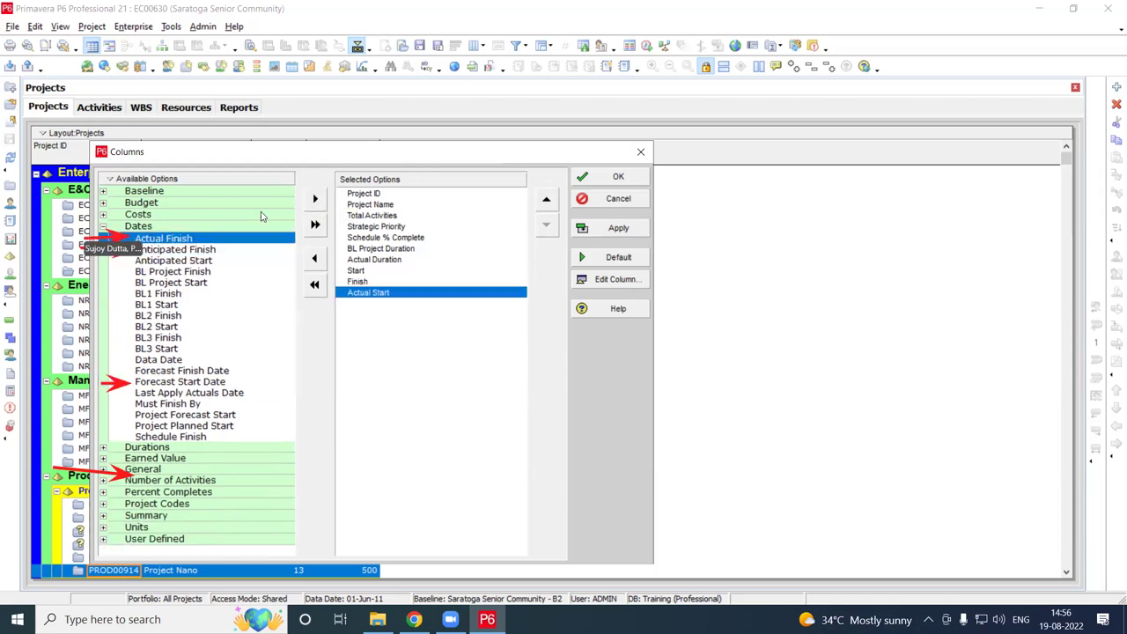
left_click(313, 199)
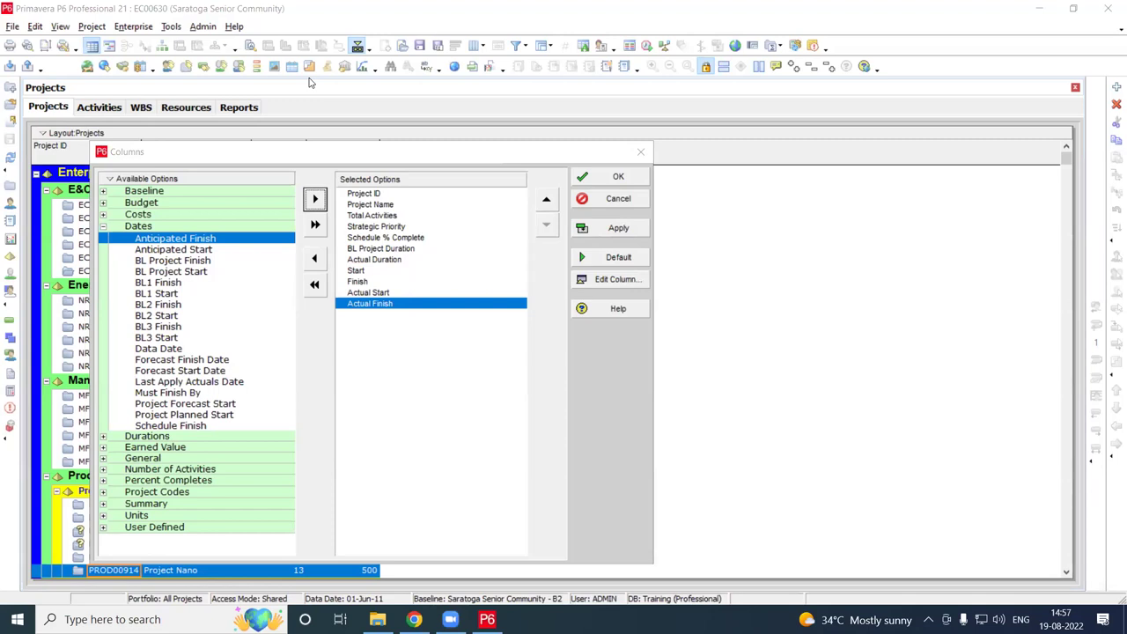
Step: Collapse the Dates group and expand the Costs group of available columns
left_click(104, 227)
left_click(105, 228)
left_click(104, 227)
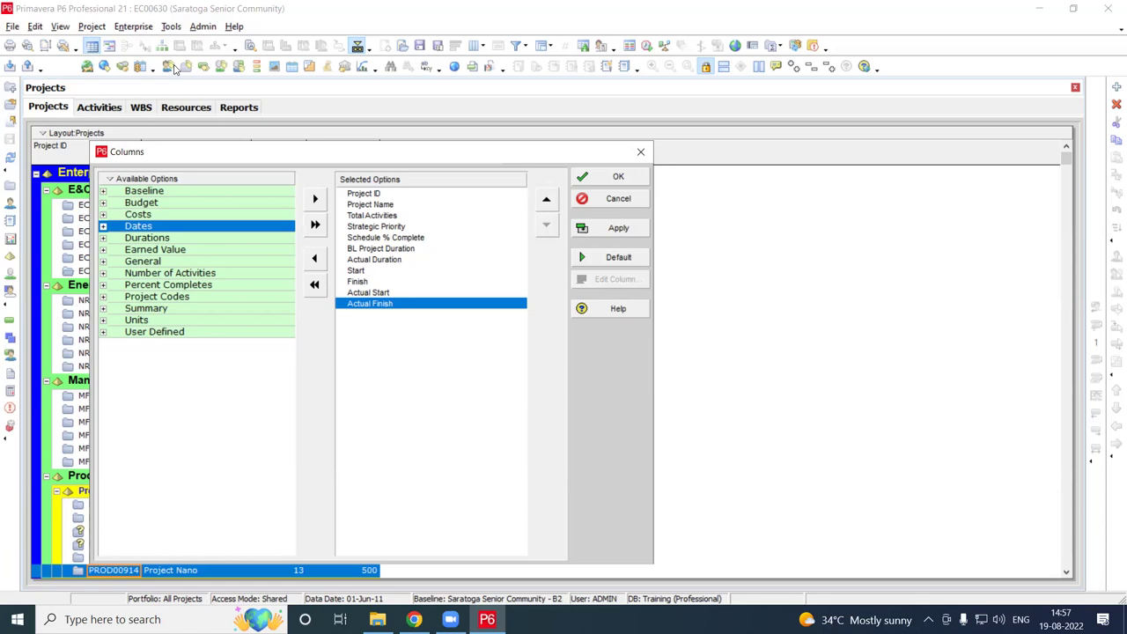
left_click(103, 215)
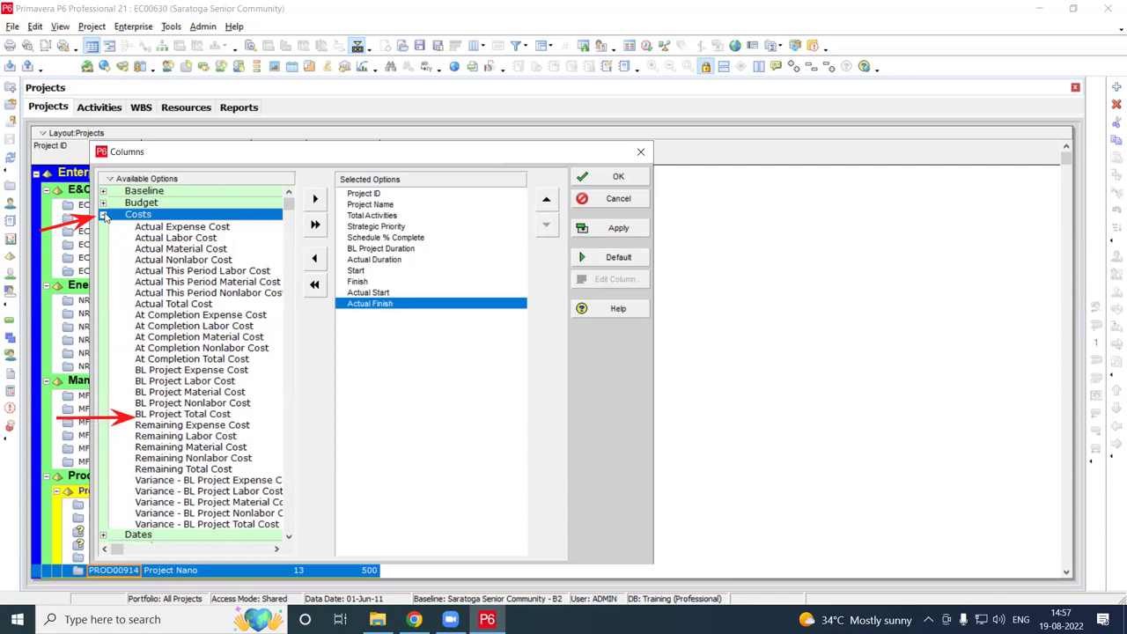
Step: Add four cost columns: BL Project Total Cost, Actual Total Cost, Variance - BL Project Total Cost, Remaining Total Cost
left_click(155, 415)
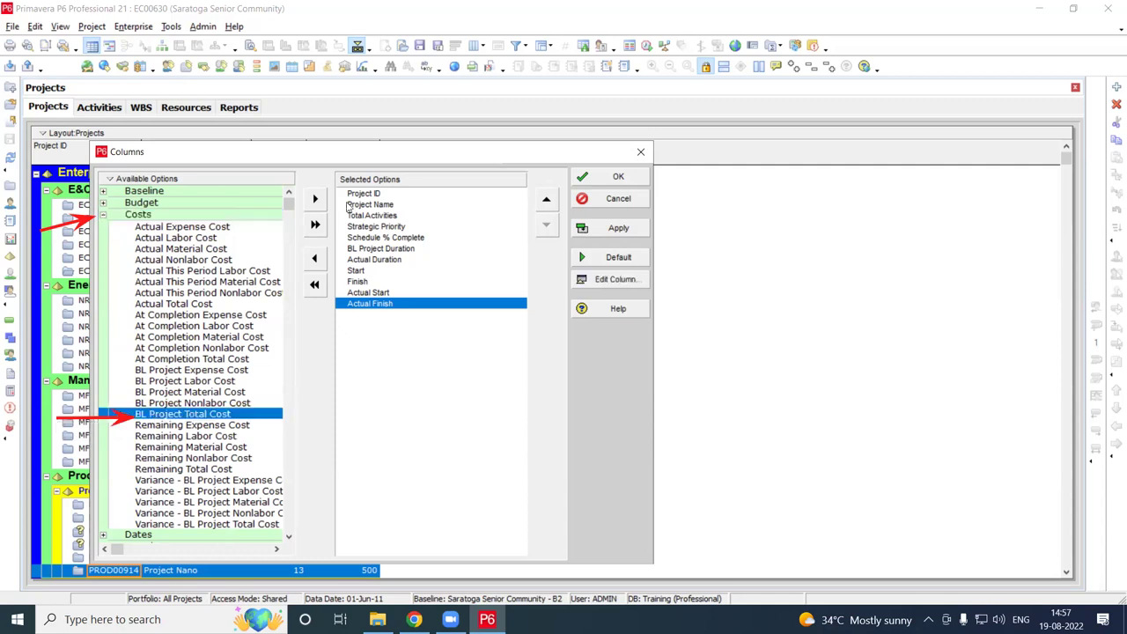
left_click(314, 199)
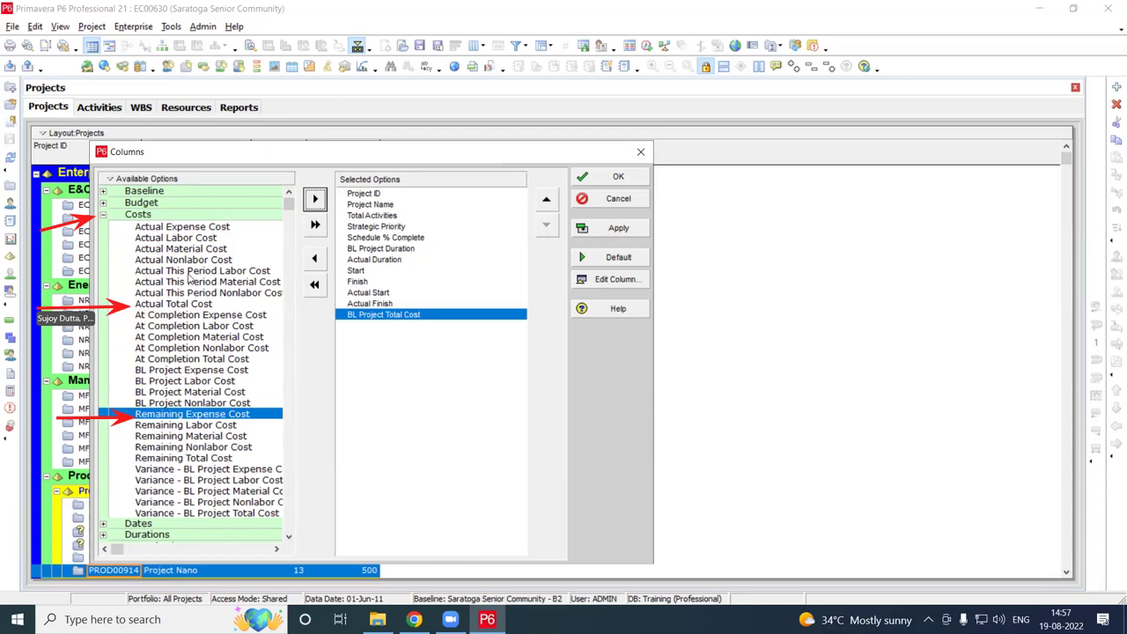
left_click(200, 304)
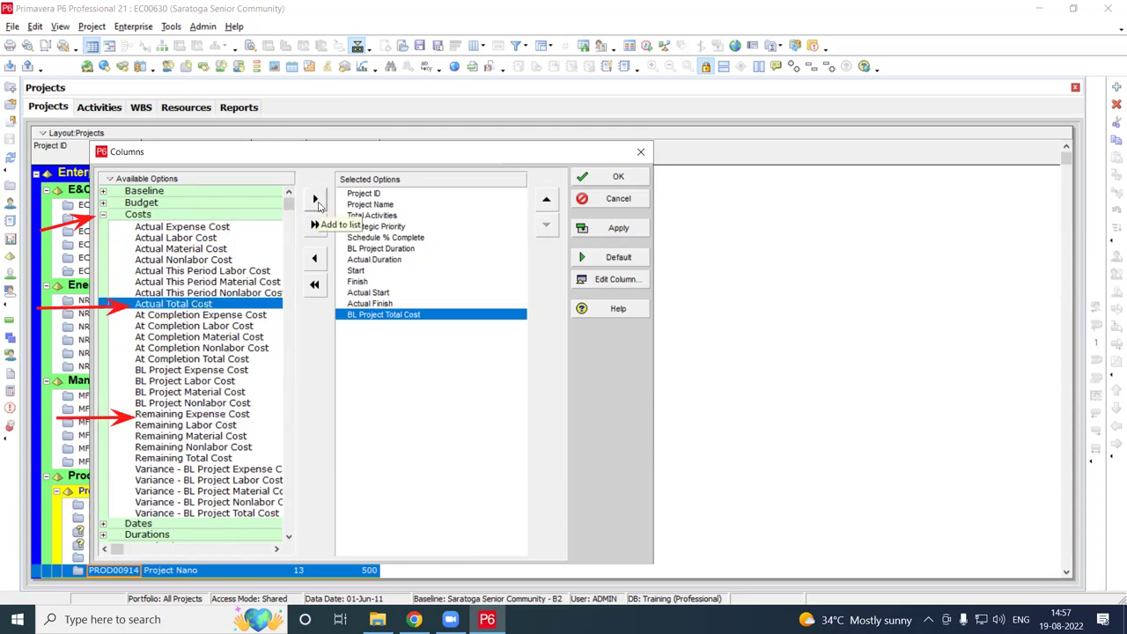
left_click(316, 201)
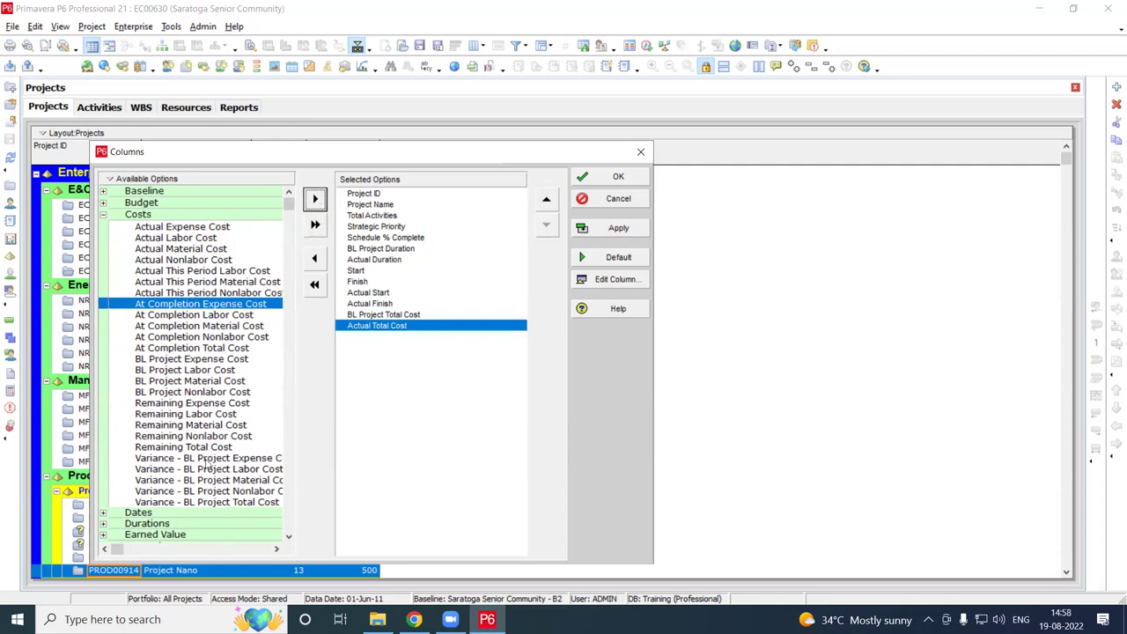
left_click(193, 504)
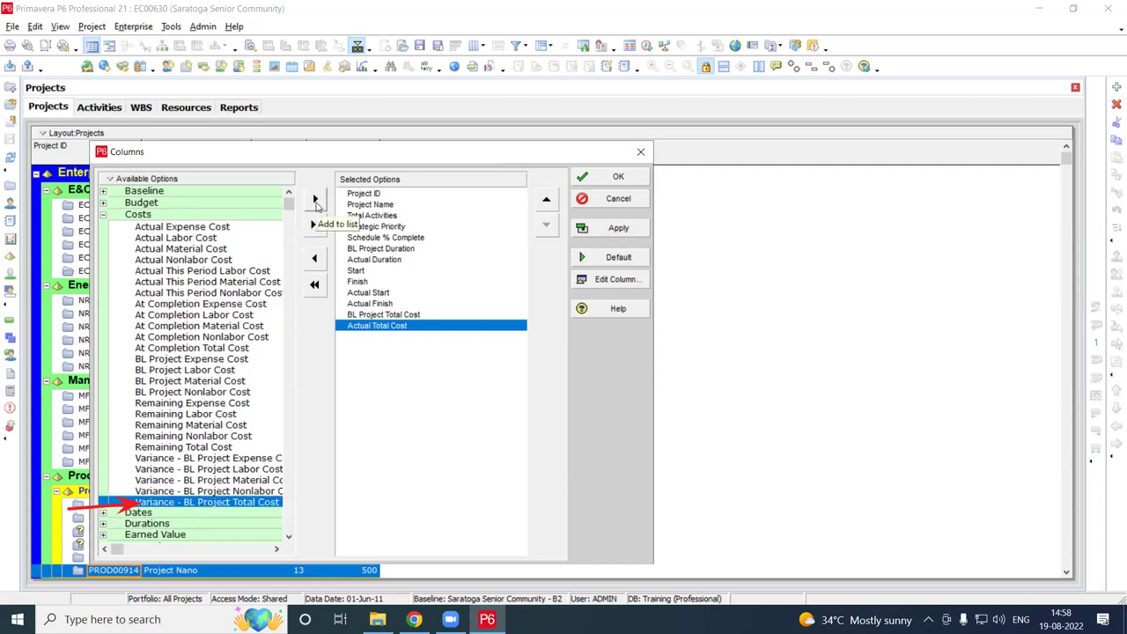
left_click(315, 201)
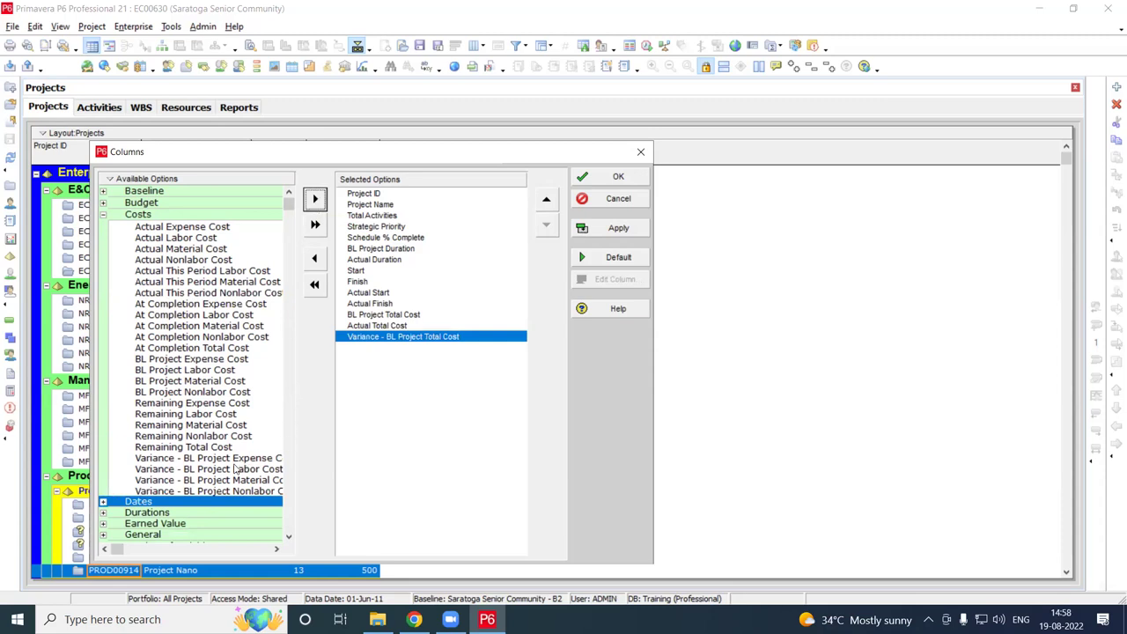
left_click(176, 448)
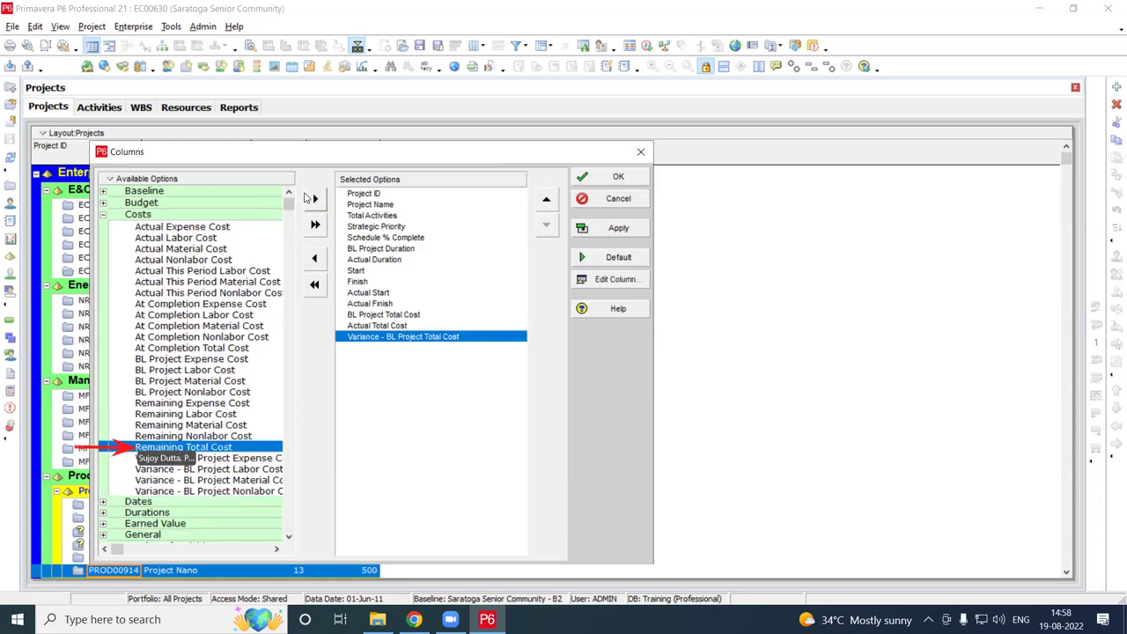
left_click(314, 201)
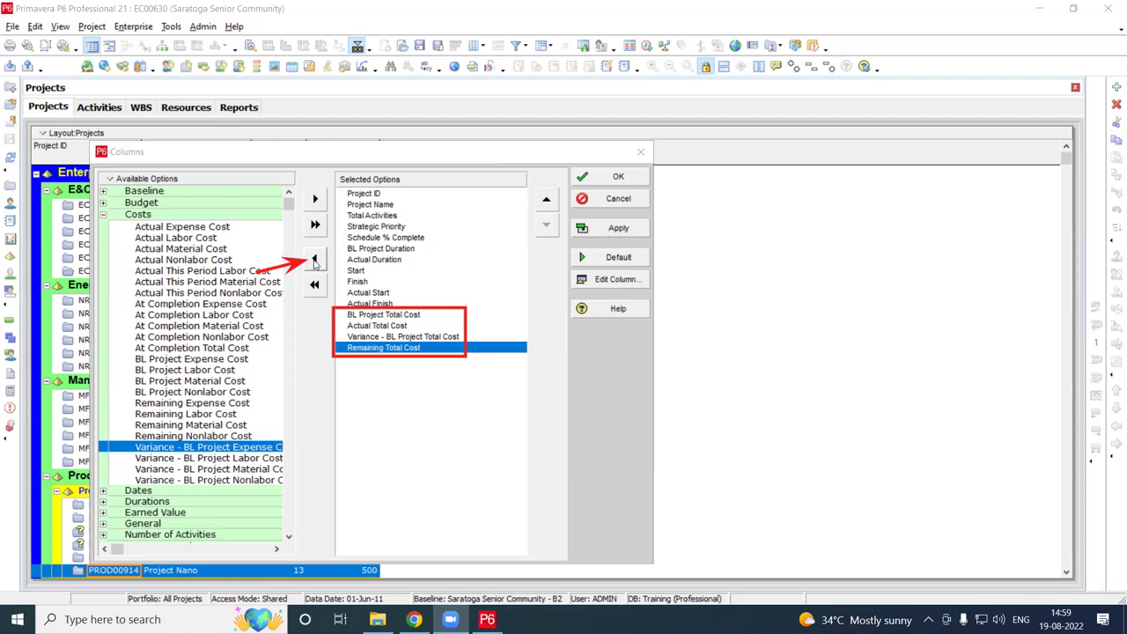
left_click(315, 261)
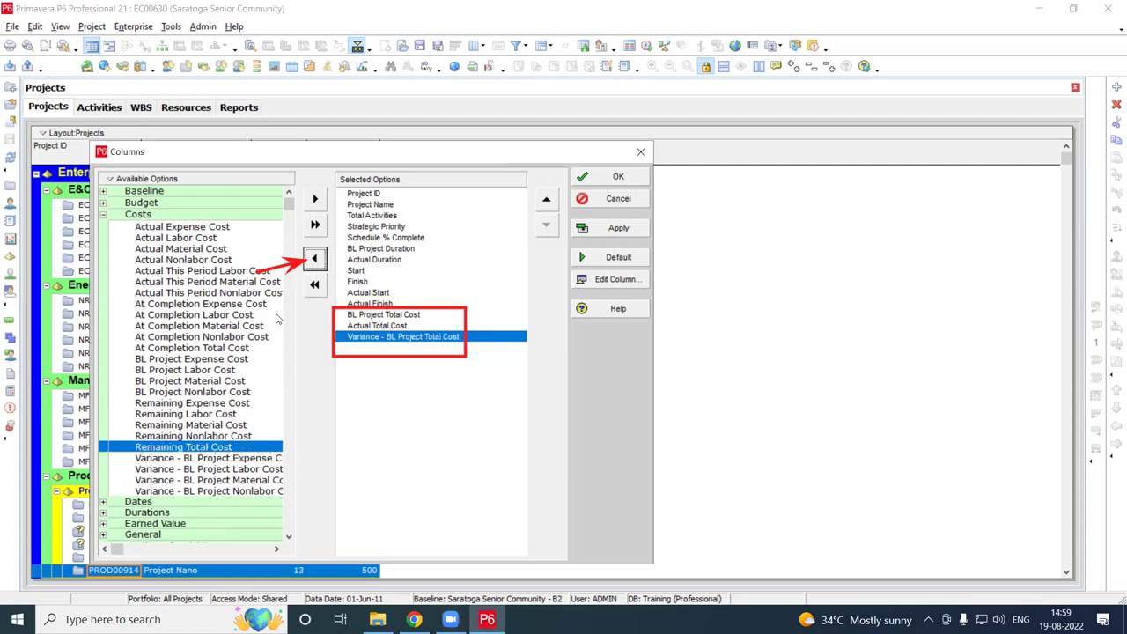
left_click(316, 200)
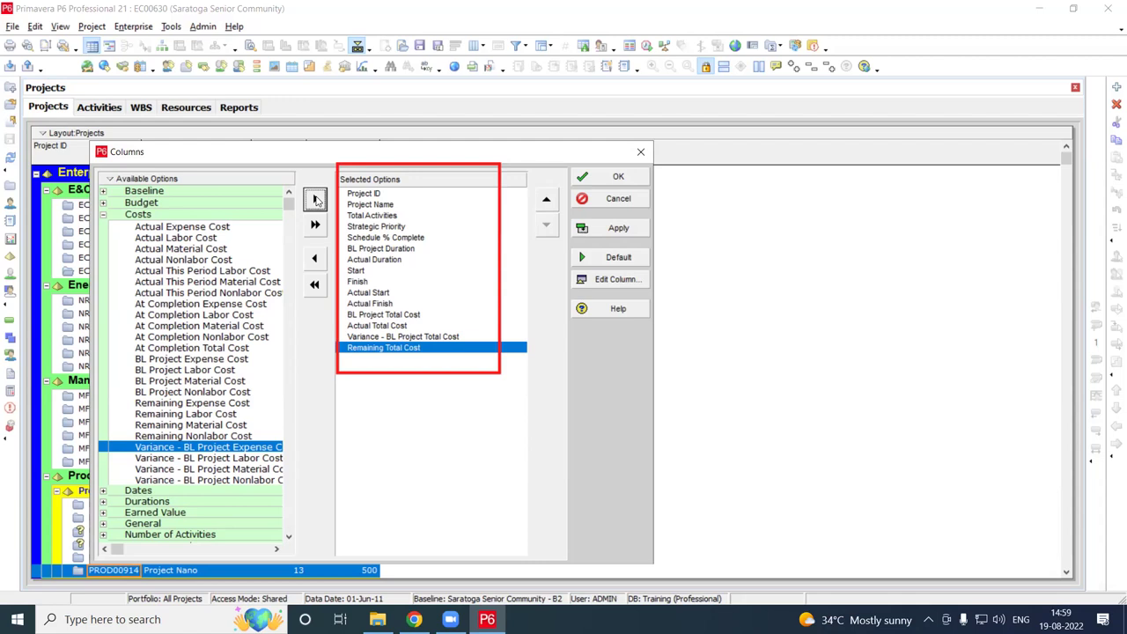
Step: Confirm the Columns dialog so all fifteen selected columns appear in the Projects table
left_click(621, 177)
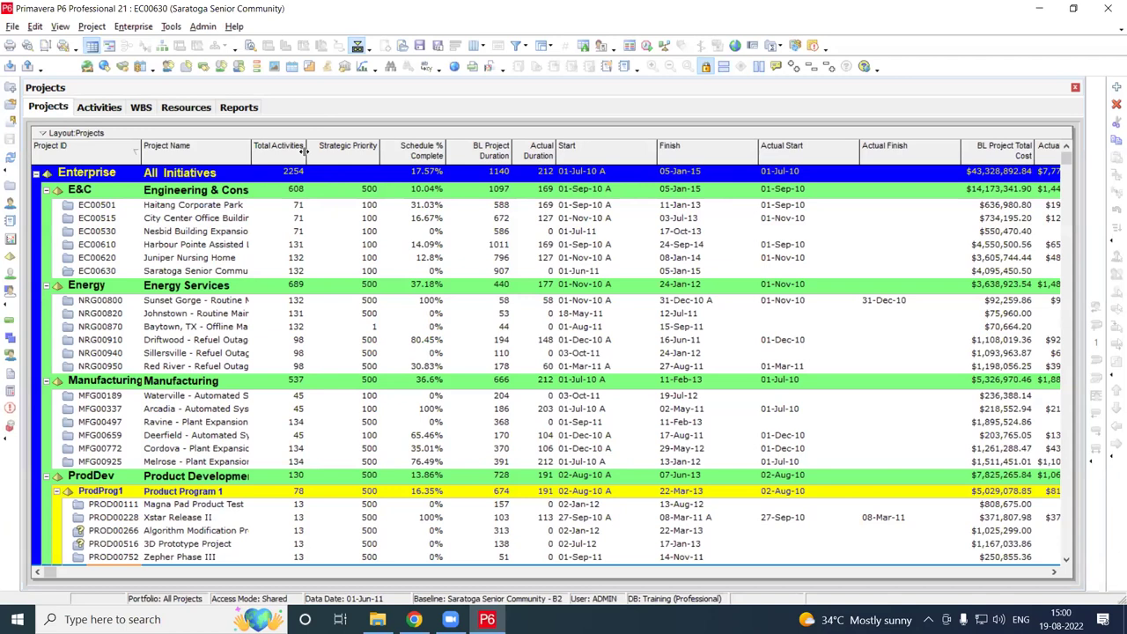
Step: Narrow the Total Activities, Strategic Priority, Start, Finish, Actual Start and Actual Finish columns
left_click_drag(304, 152, 297, 151)
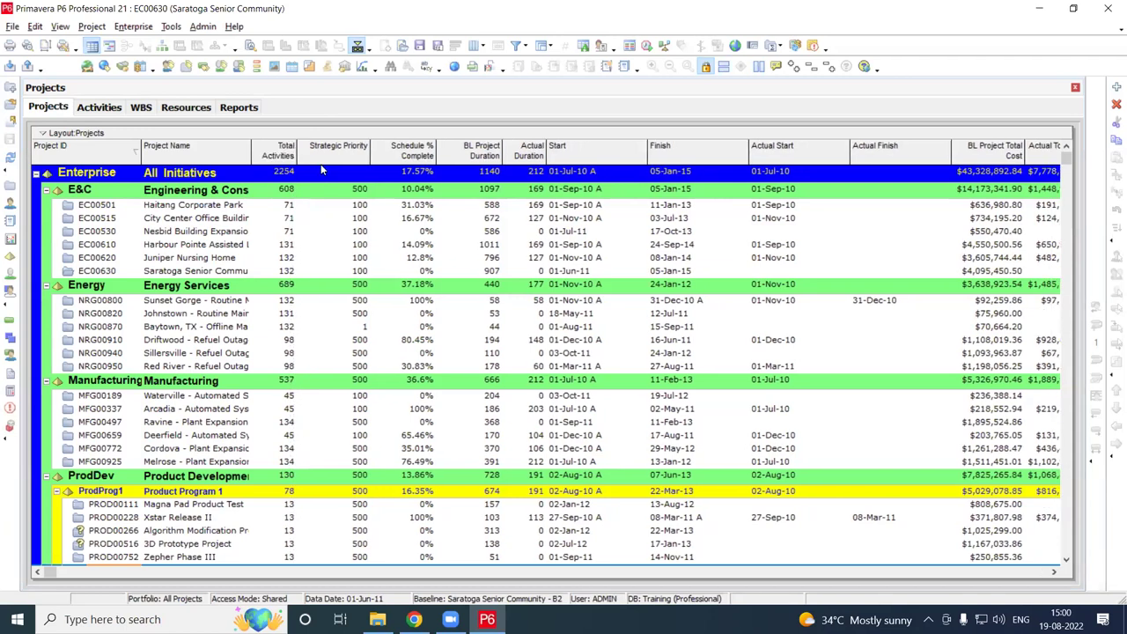
left_click_drag(370, 151, 442, 150)
left_click_drag(588, 151, 558, 152)
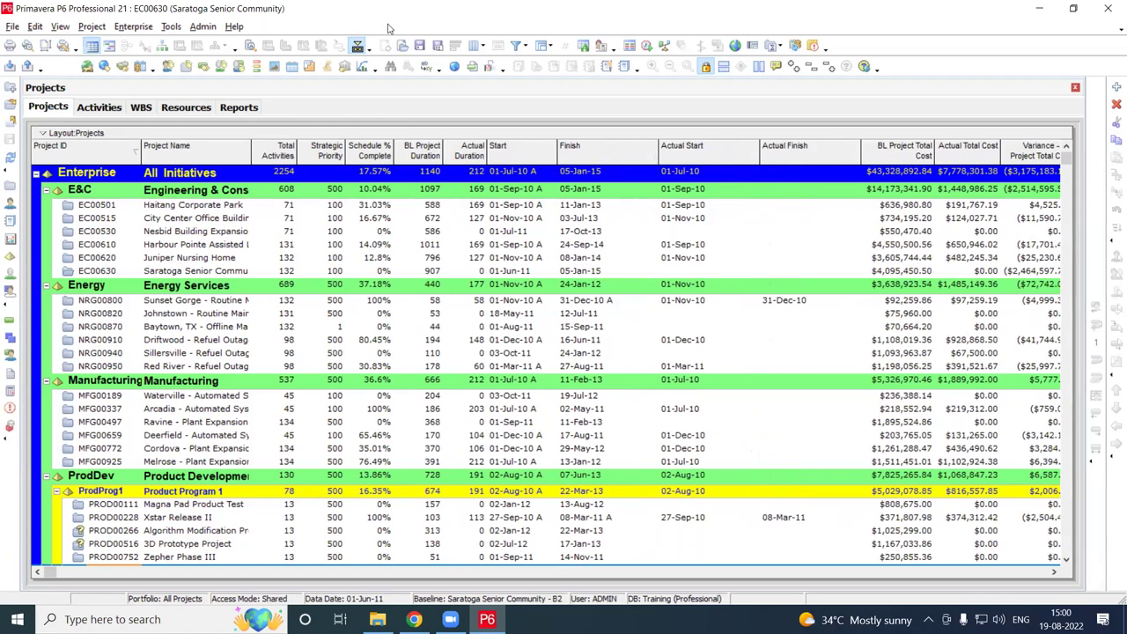
left_click_drag(658, 149, 625, 150)
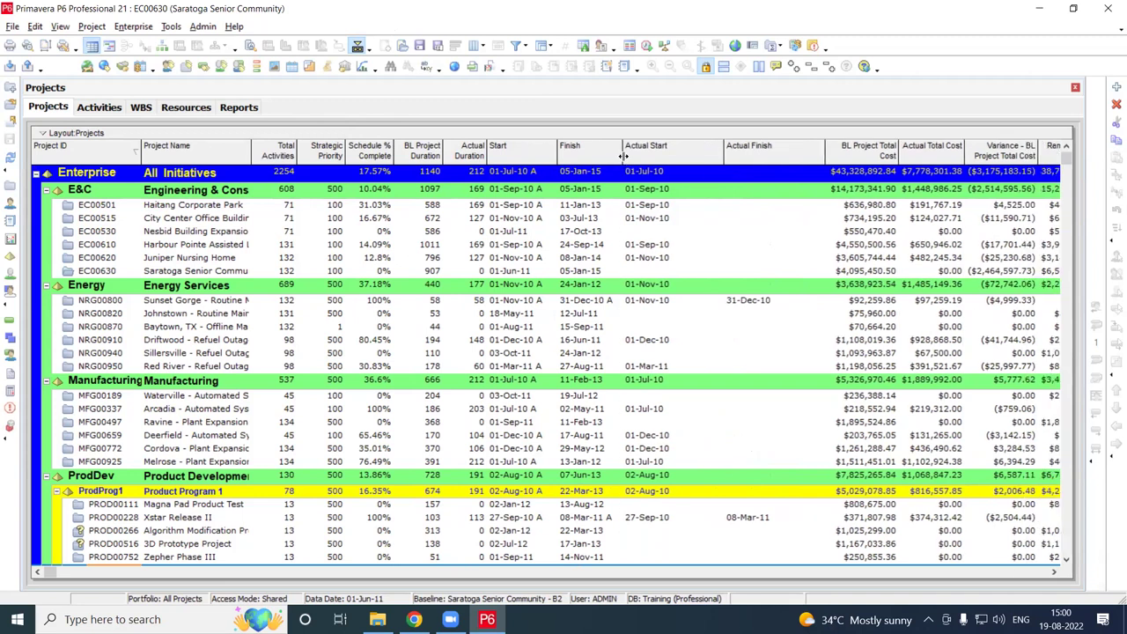
left_click_drag(724, 150, 682, 150)
left_click_drag(781, 149, 744, 149)
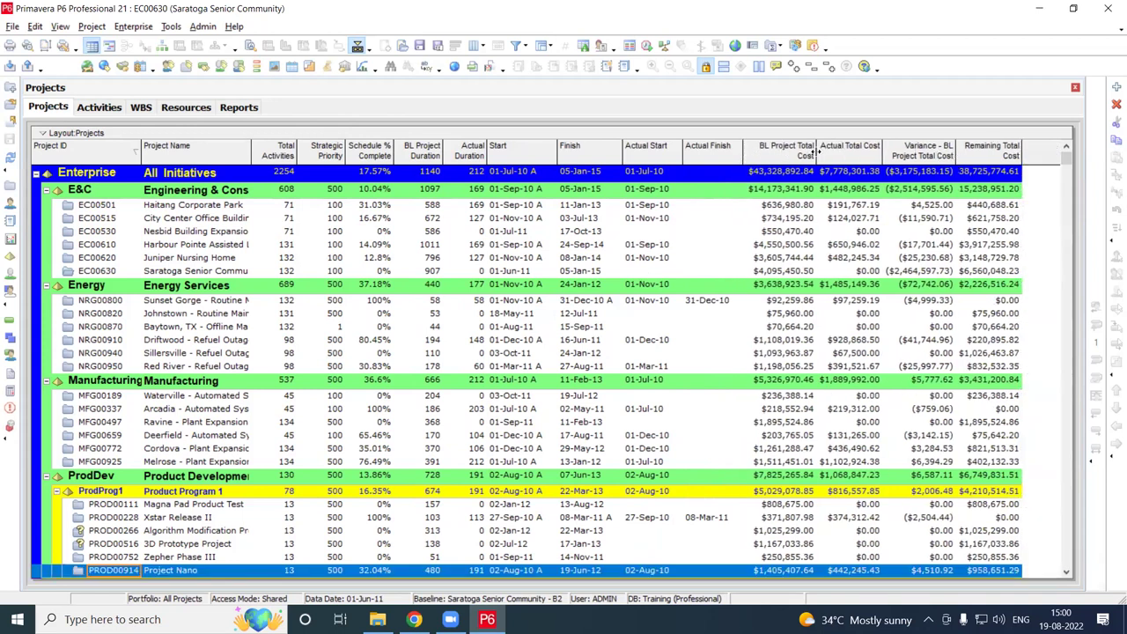
Step: Resize the four cost columns so their headers fit across the table
left_click_drag(817, 152, 827, 151)
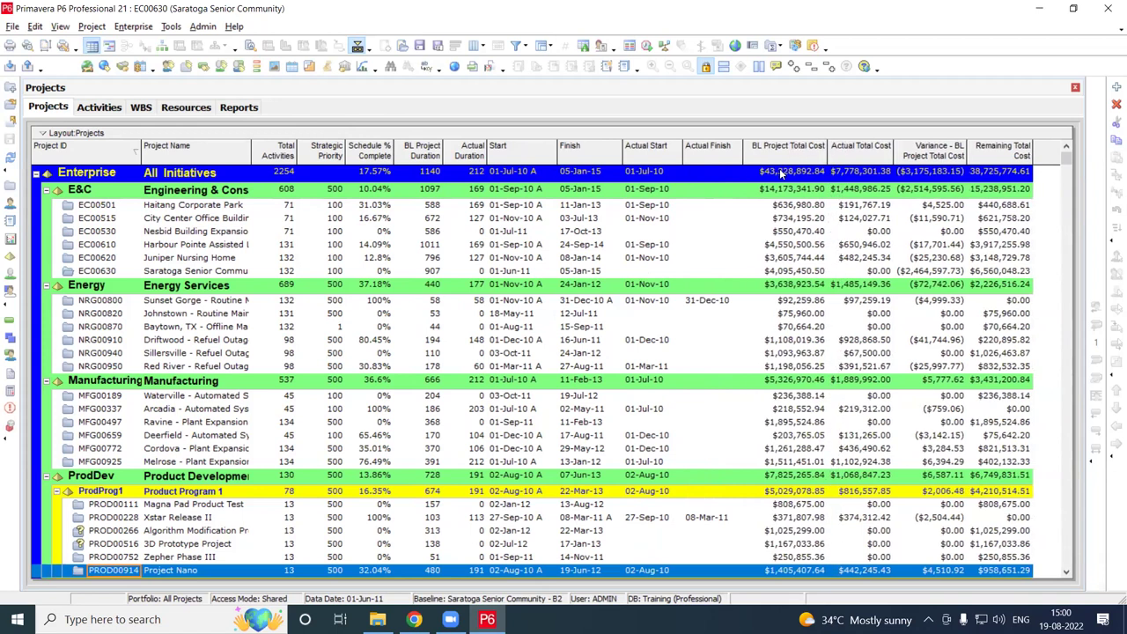
left_click_drag(894, 155, 902, 155)
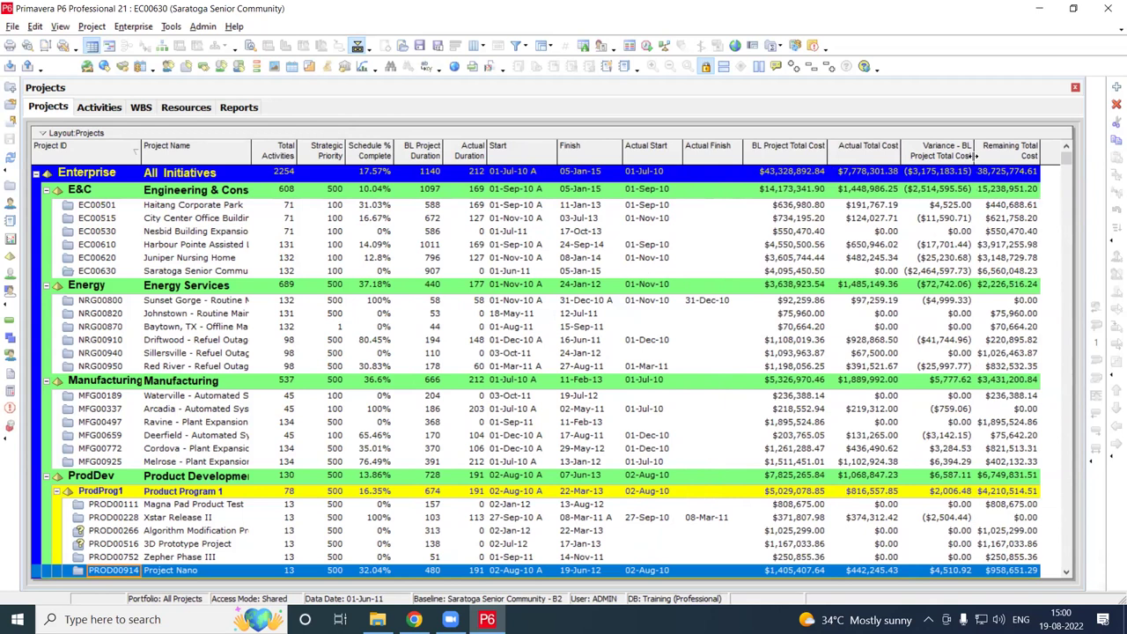
left_click_drag(972, 155, 978, 155)
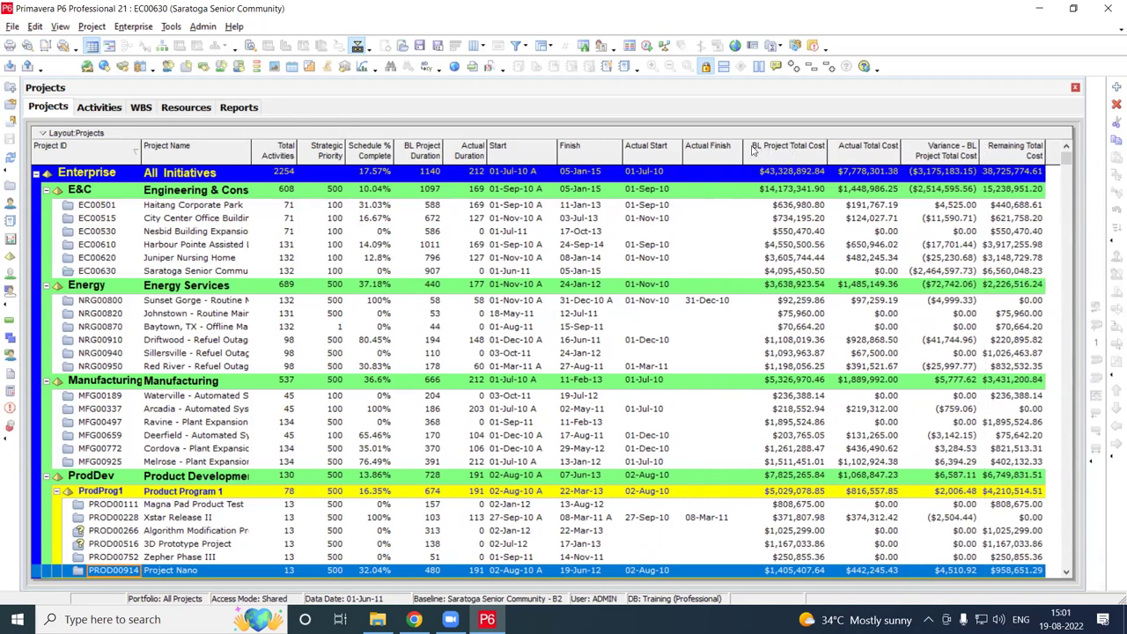
left_click_drag(824, 146, 817, 146)
left_click_drag(1039, 151, 1054, 152)
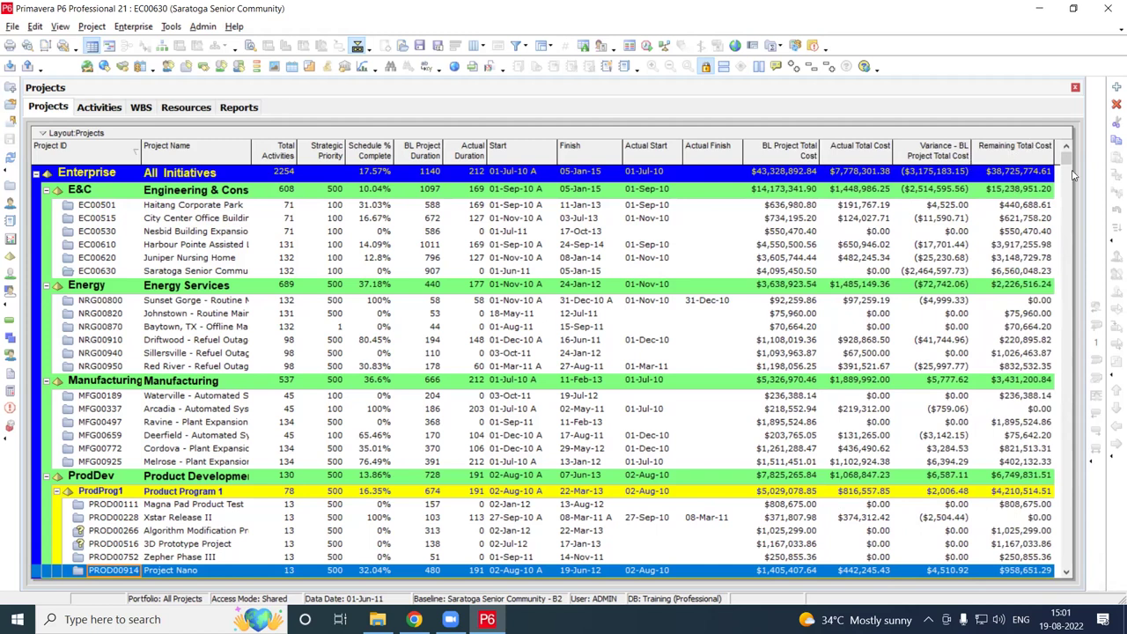
left_click_drag(1053, 153, 1048, 155)
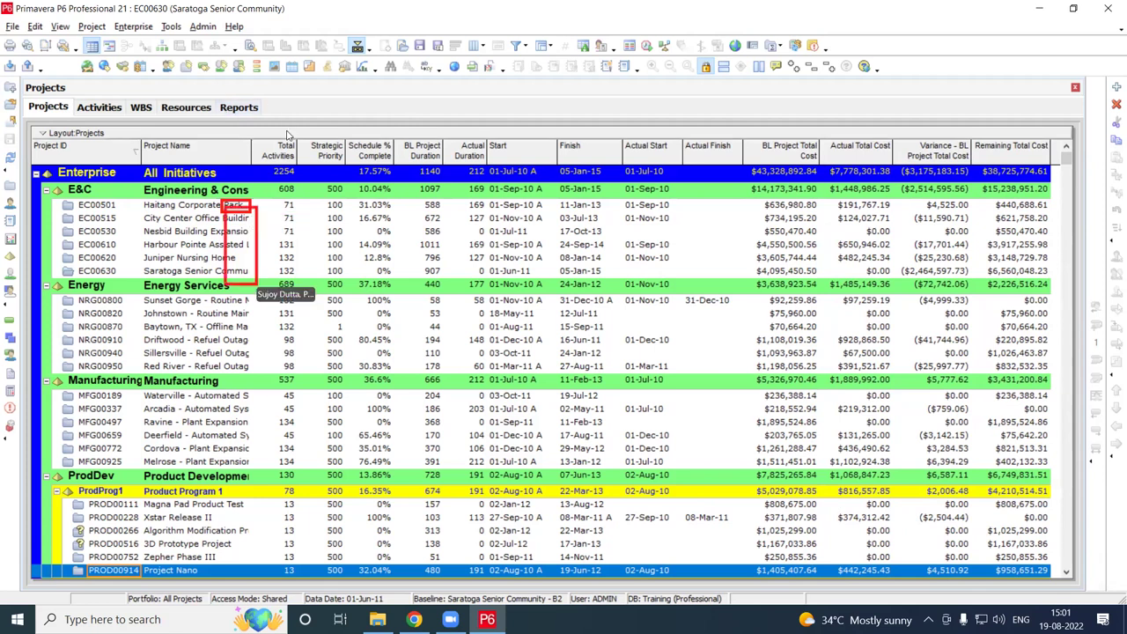
Step: Readjust Project Name and BL Project Total Cost widths so values like $43,328,894.82 show fully
mouse_move(252, 155)
left_mouse_down()
mouse_move(299, 155)
mouse_move(285, 155)
left_mouse_up()
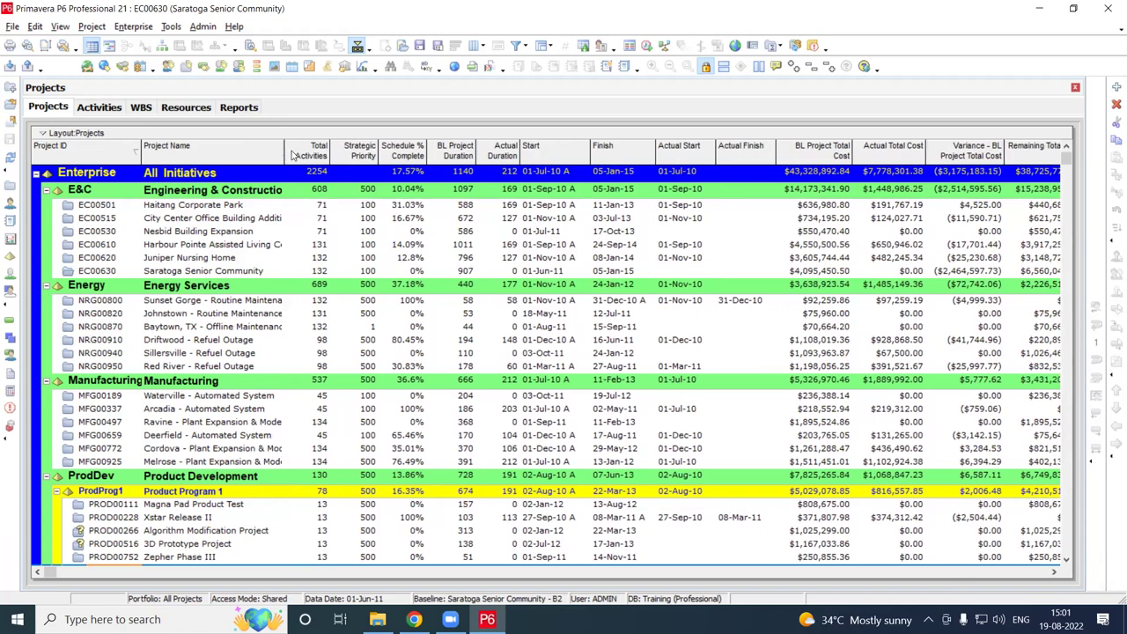
left_click_drag(284, 152, 248, 154)
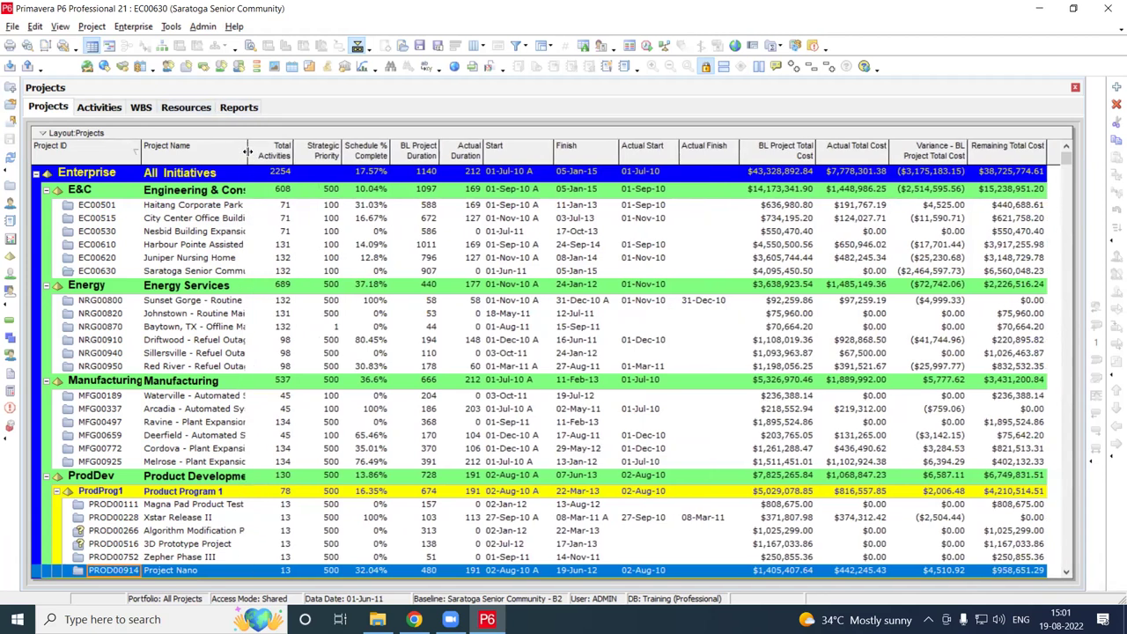
left_click_drag(817, 155, 789, 155)
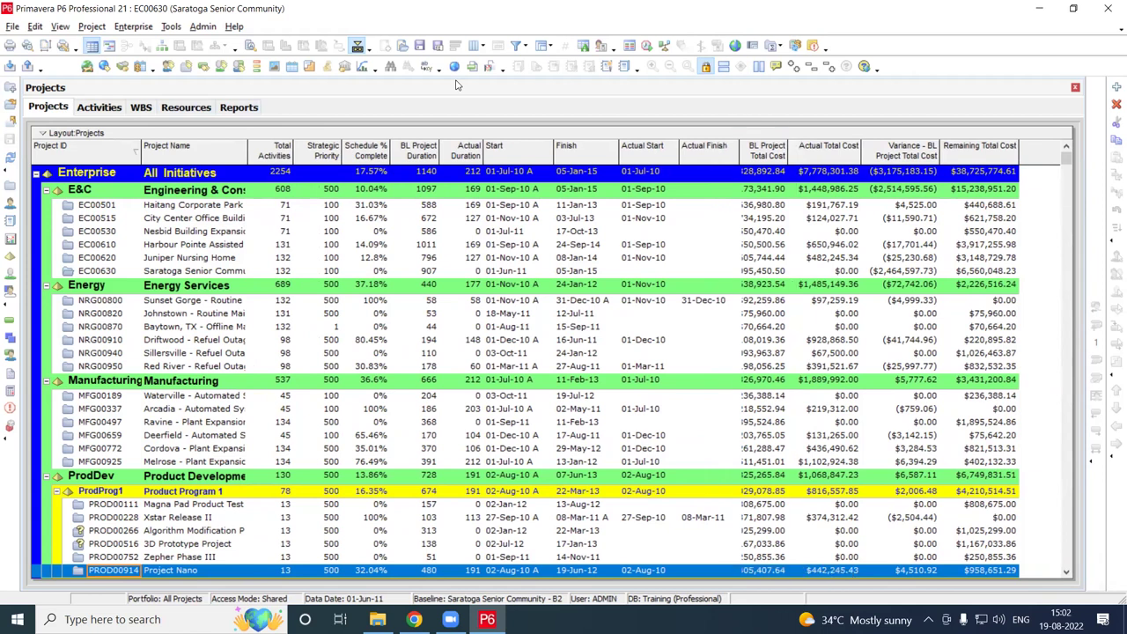
left_click_drag(789, 152, 819, 150)
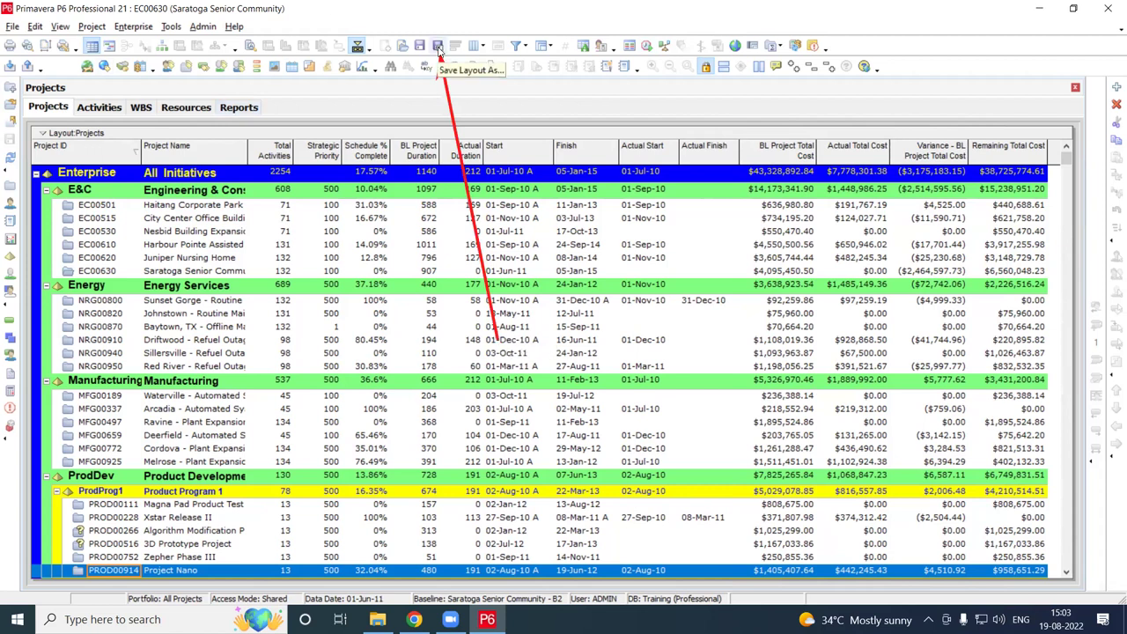
Step: Start Save Layout As and rename the layout 'Project Layout by' plus the author's name, for the current user
left_click(439, 45)
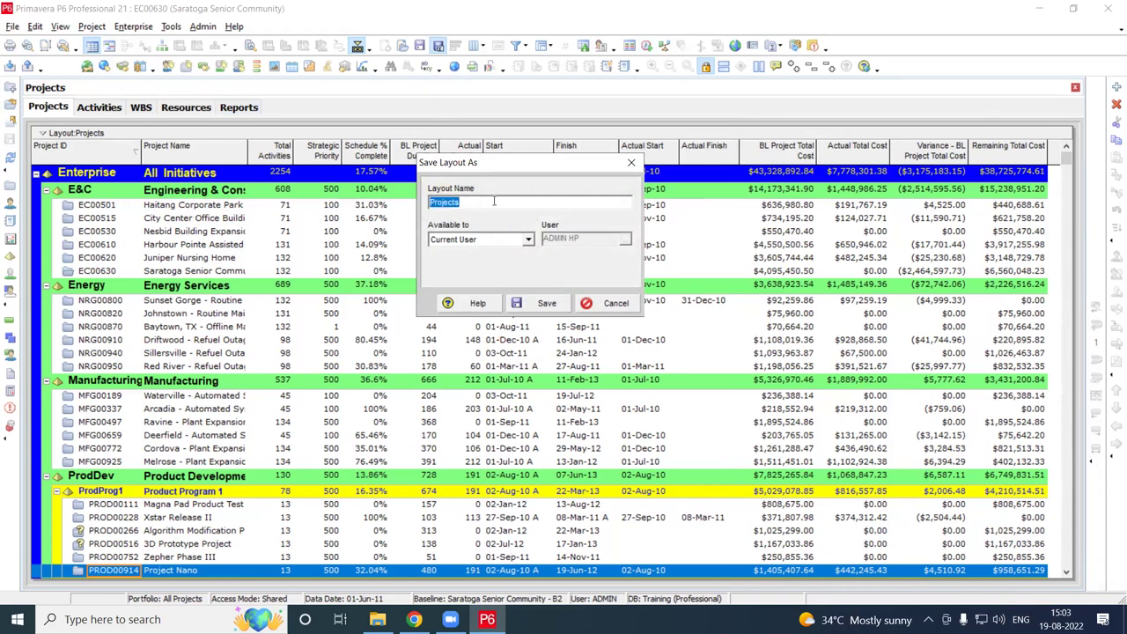
left_click(547, 201)
key("BackSpace")
type("Layout by Kranthi")
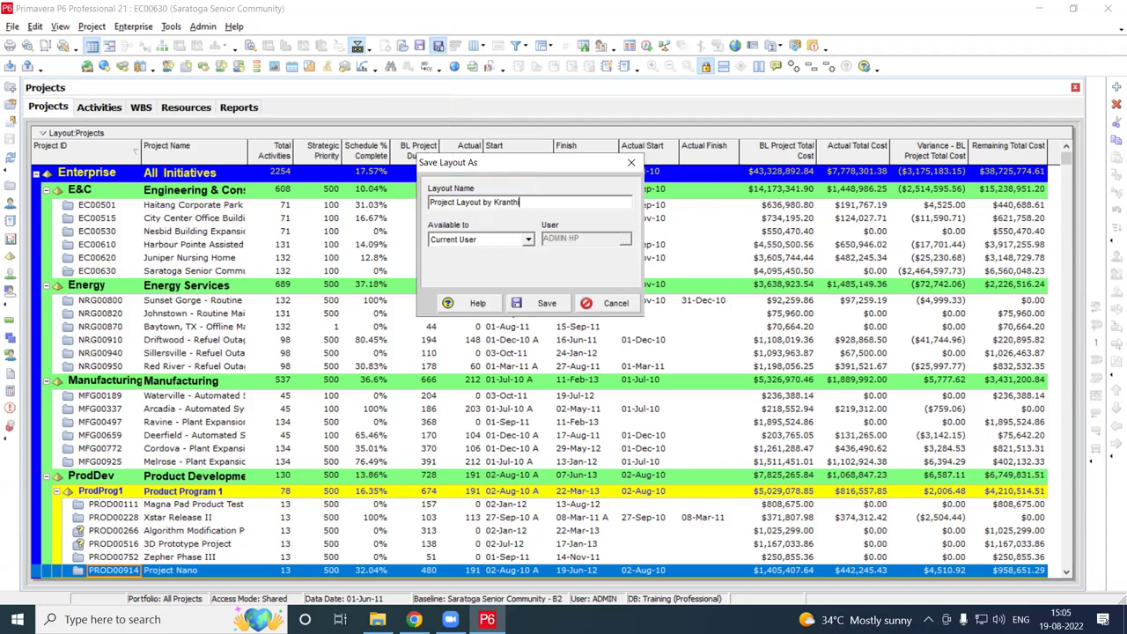
Step: Save the layout as 'Project Layout by Kranthi', available to the current user
left_click(545, 304)
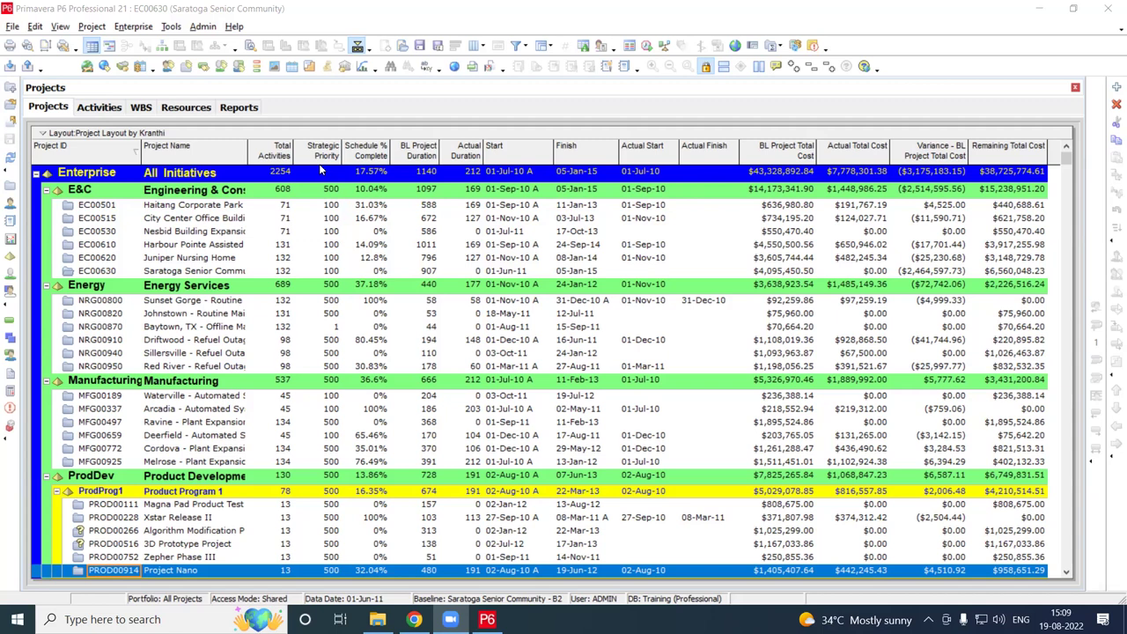
left_click_drag(411, 312, 402, 54)
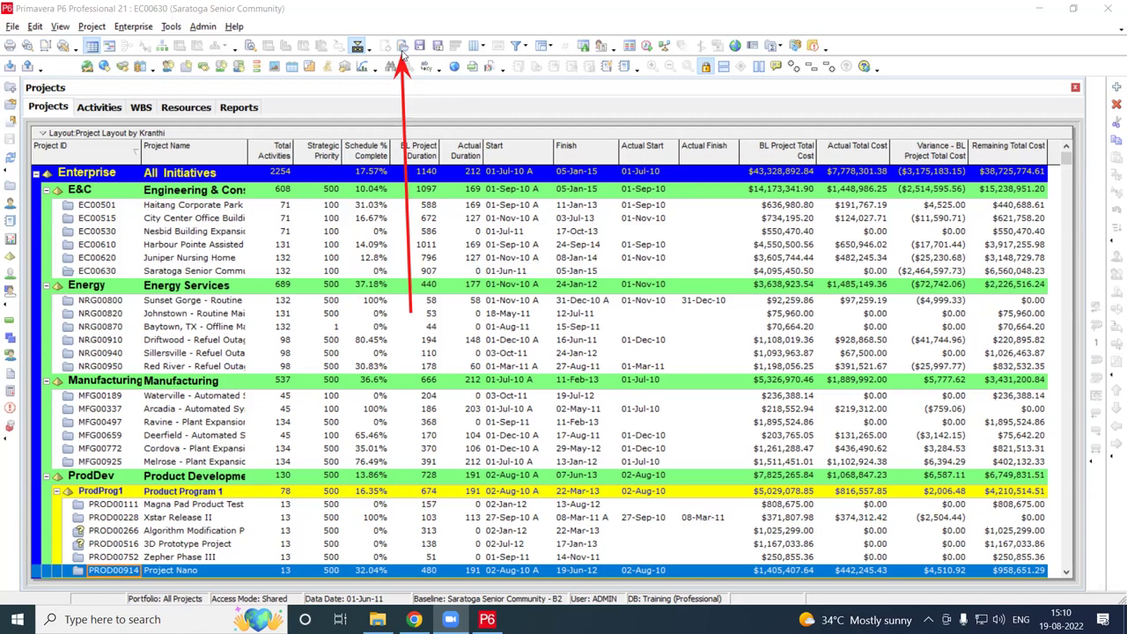
Step: Apply the global Chart View layout to draw the EPS and projects as a hierarchy
left_click(401, 47)
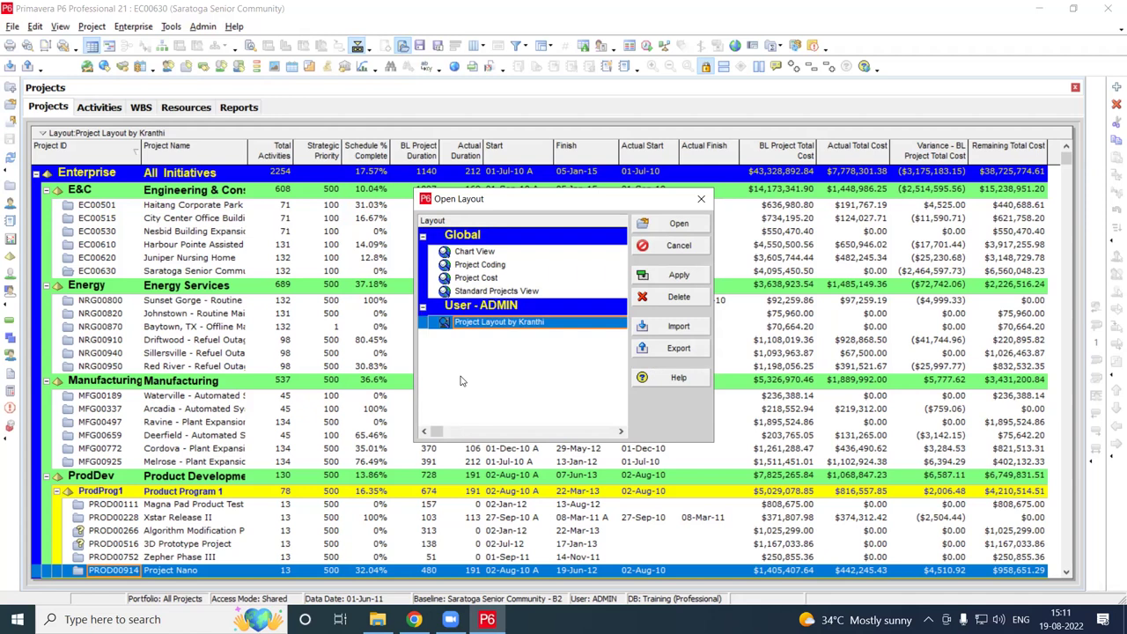
left_click_drag(589, 200, 238, 310)
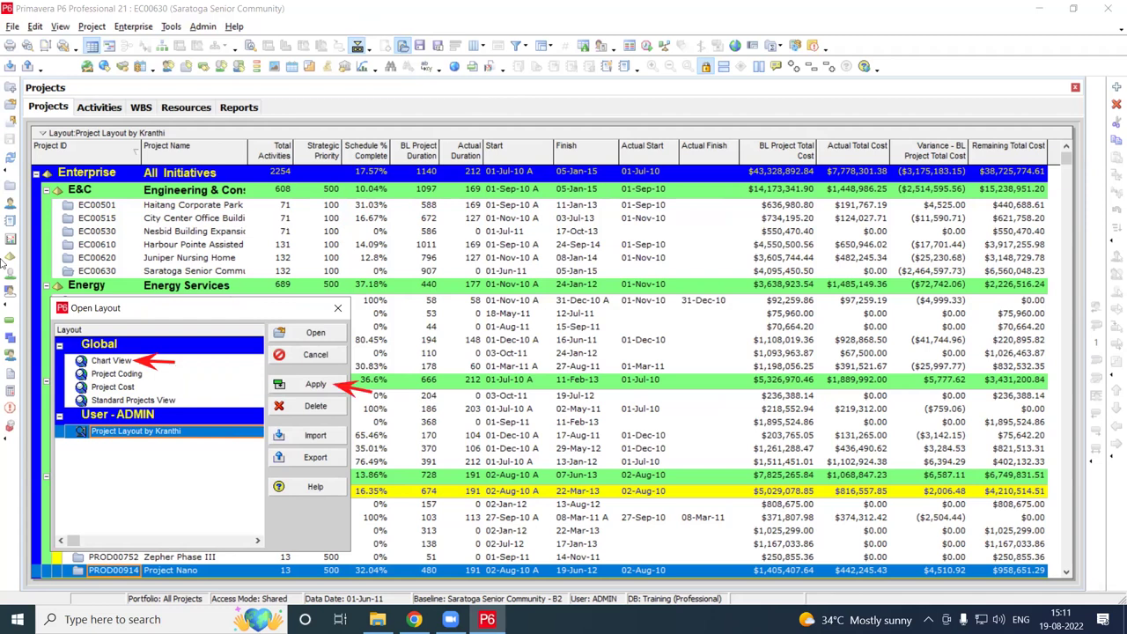
left_click(131, 361)
left_click(314, 388)
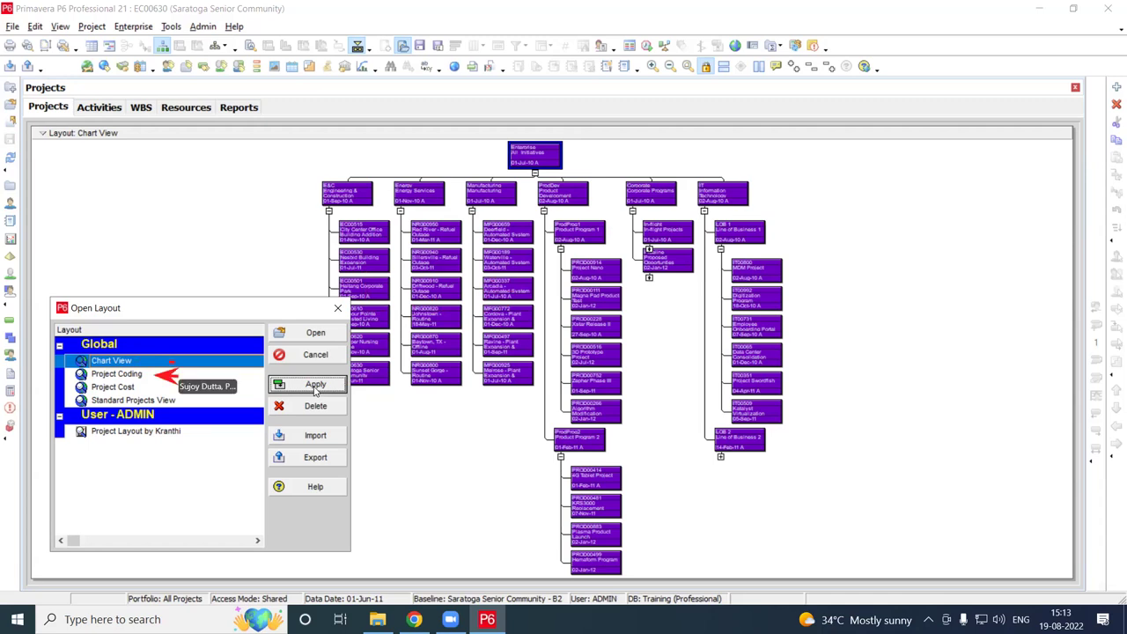
Step: Apply the global Project Coding layout to list projects with status, rating, location and sponsor
left_click(106, 375)
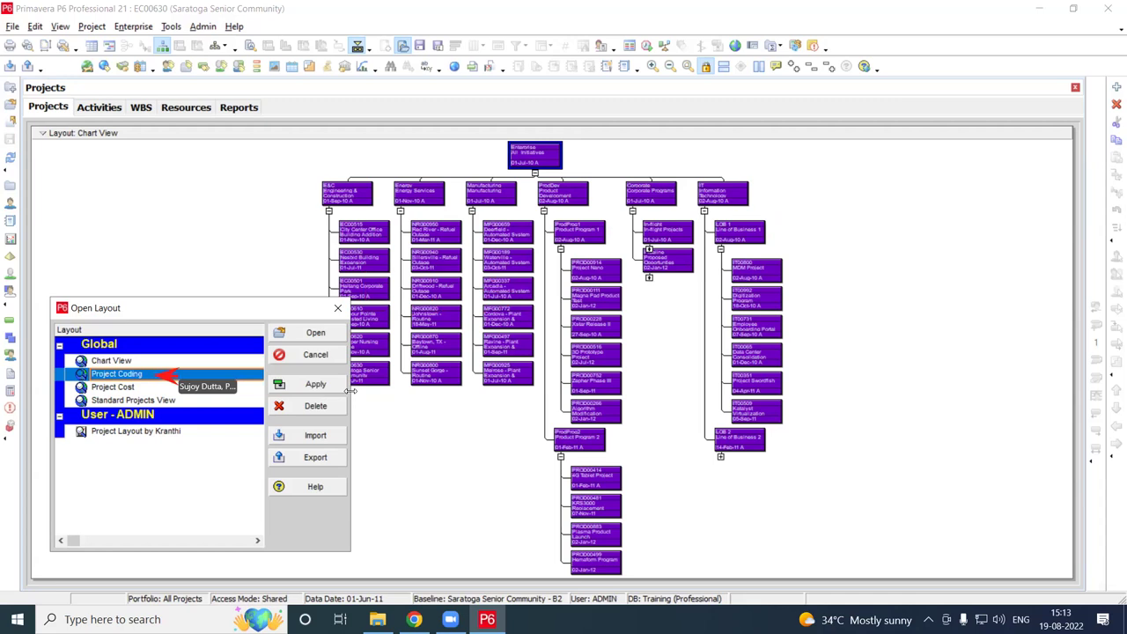
left_click(316, 384)
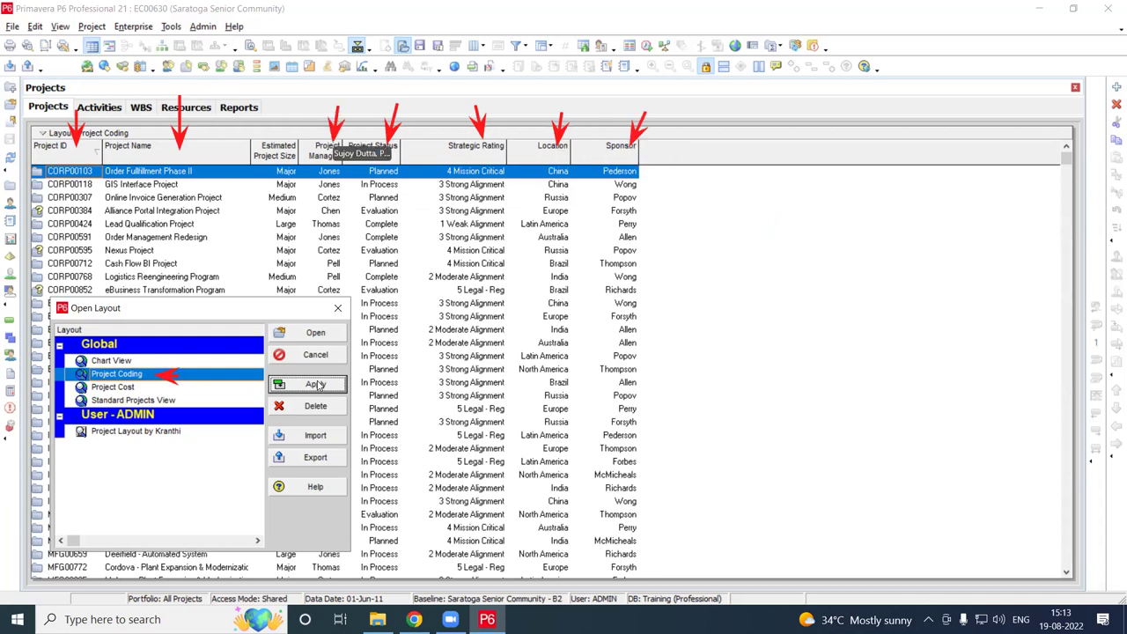
Step: Load the global Project Cost layout with performance indices and at-completion costs
left_click(101, 388)
left_click(309, 386)
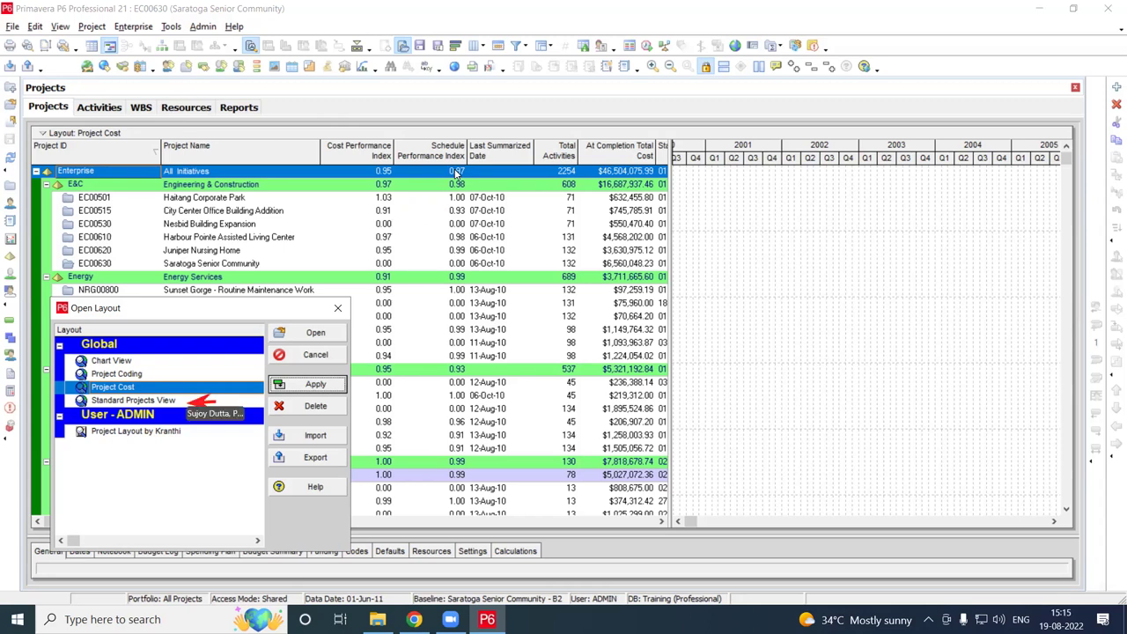
left_click(130, 403)
left_click(317, 385)
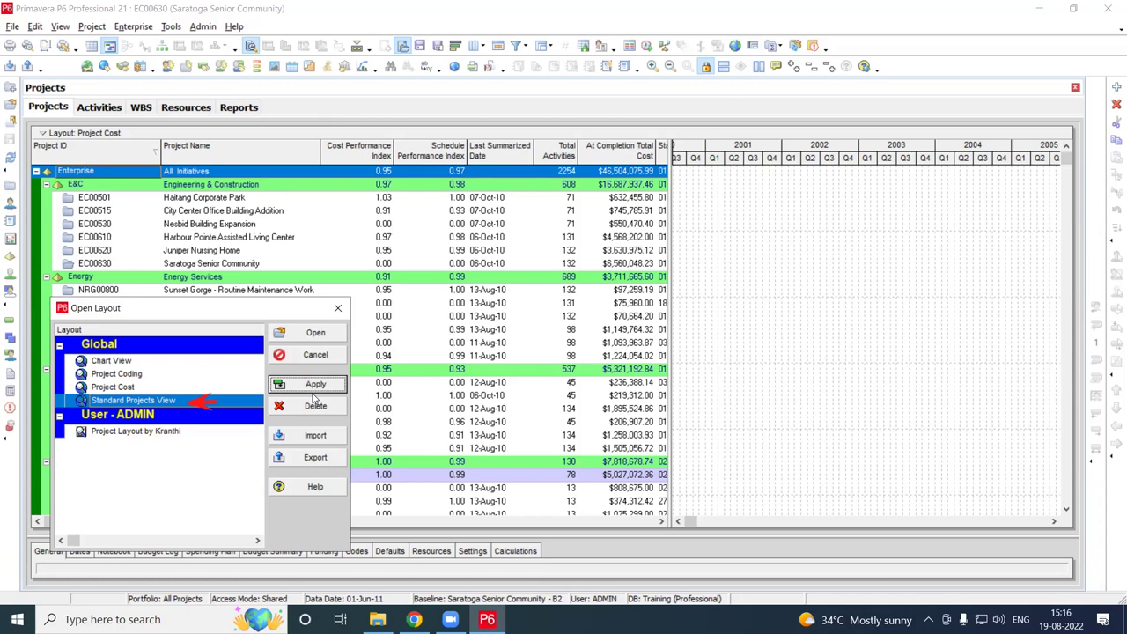
Step: Apply the Standard Projects View layout, then select 'Project Layout by Kranthi' in the list
left_click(313, 388)
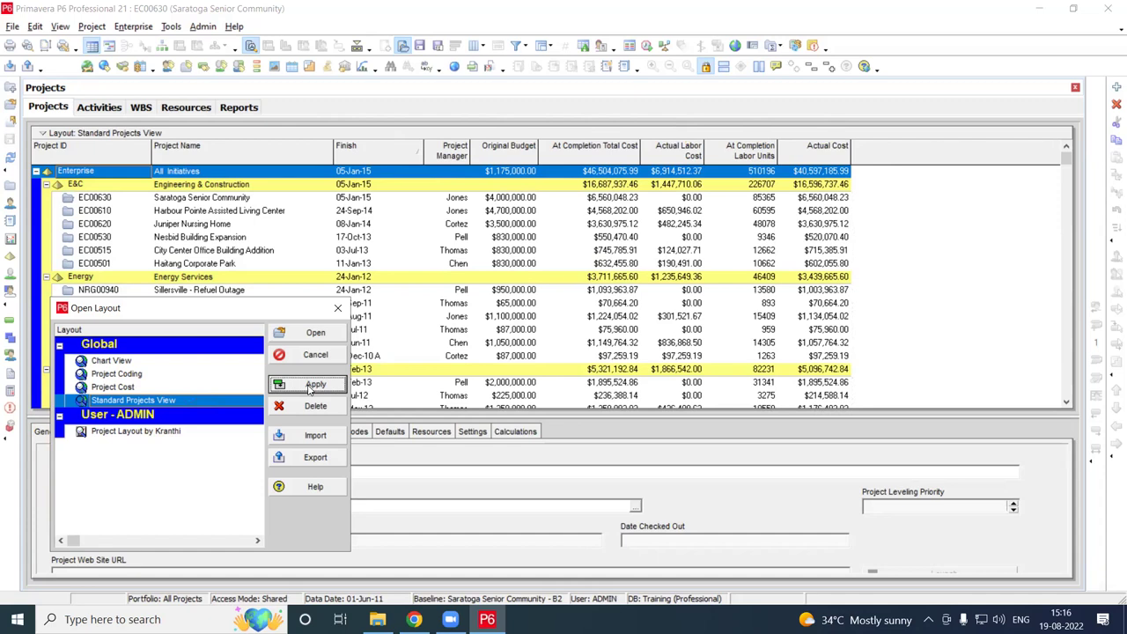
left_click(138, 431)
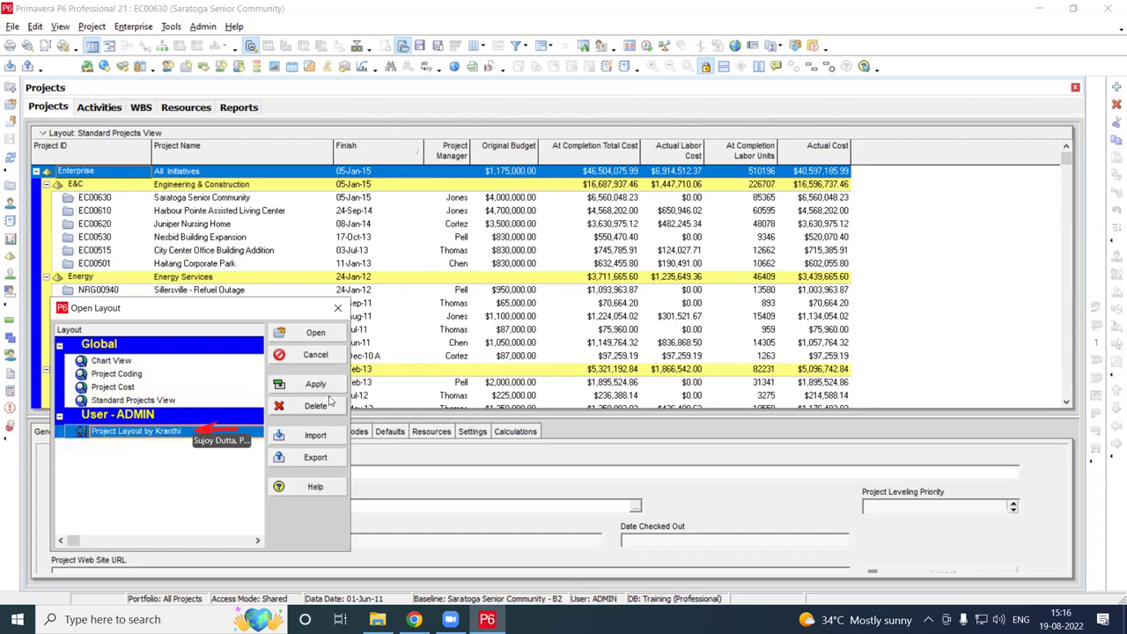
left_click(310, 334)
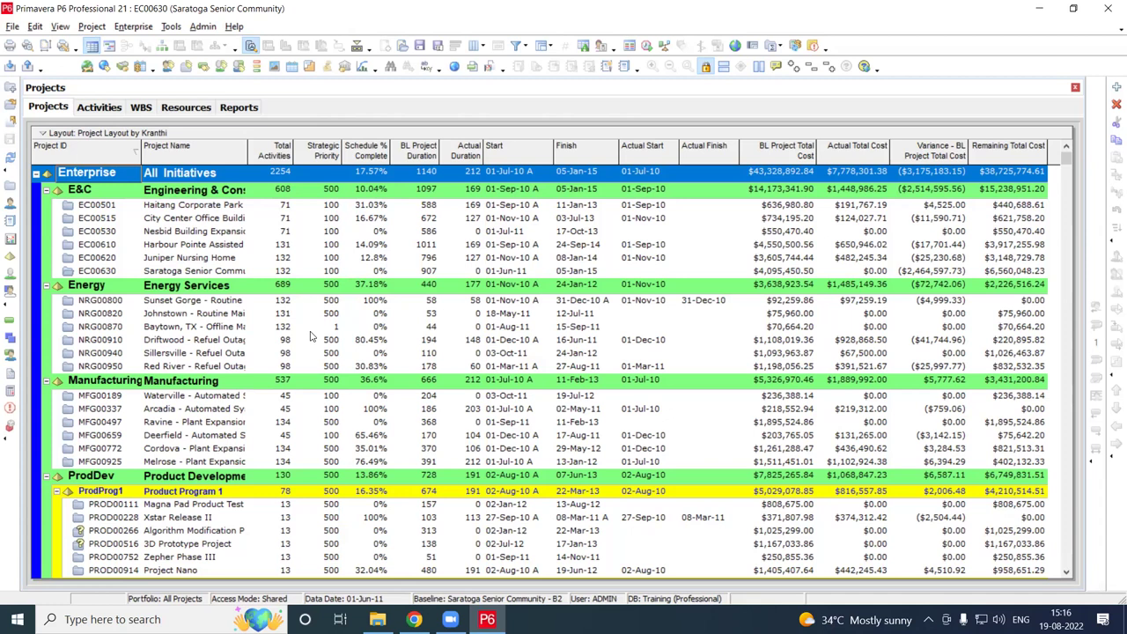
left_click(137, 157)
Step: Narrow the Project ID column and widen the Actual Total Cost and Variance columns
left_click_drag(137, 157, 130, 158)
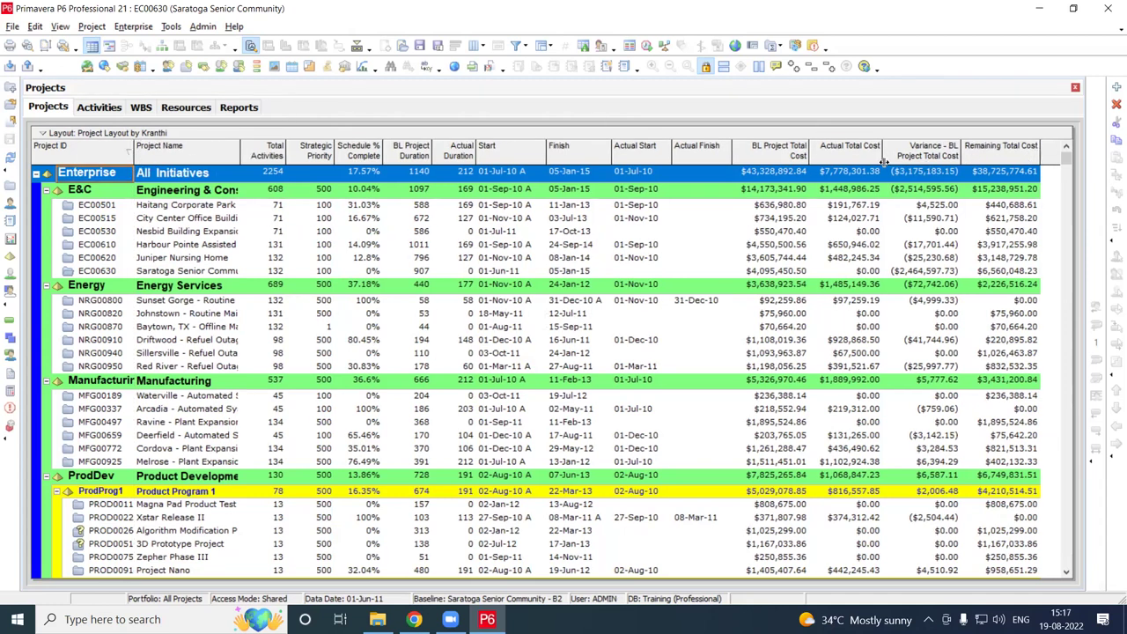
left_click_drag(880, 153, 891, 154)
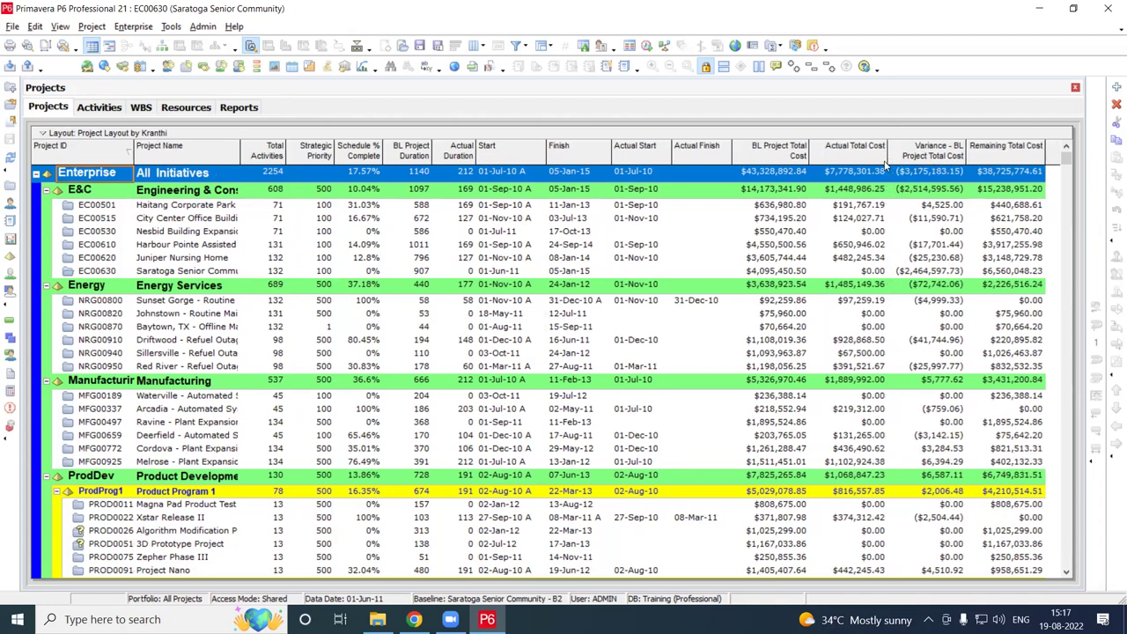
left_click_drag(968, 155, 973, 155)
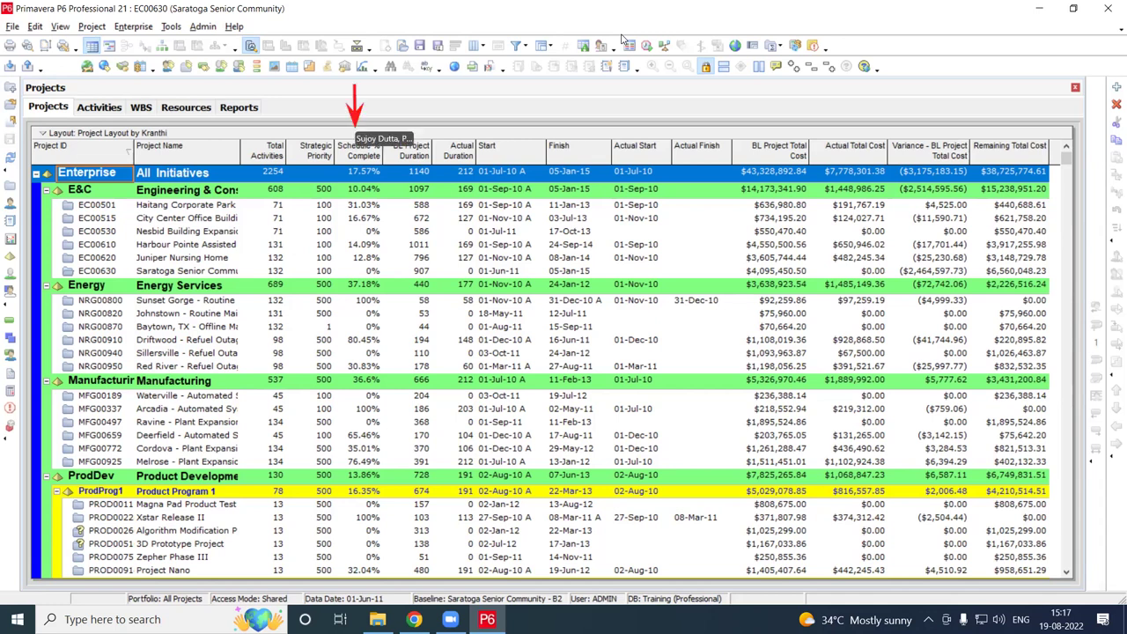
Step: Sort the projects by Schedule % Complete and widen that column so its header fits
left_click(357, 152)
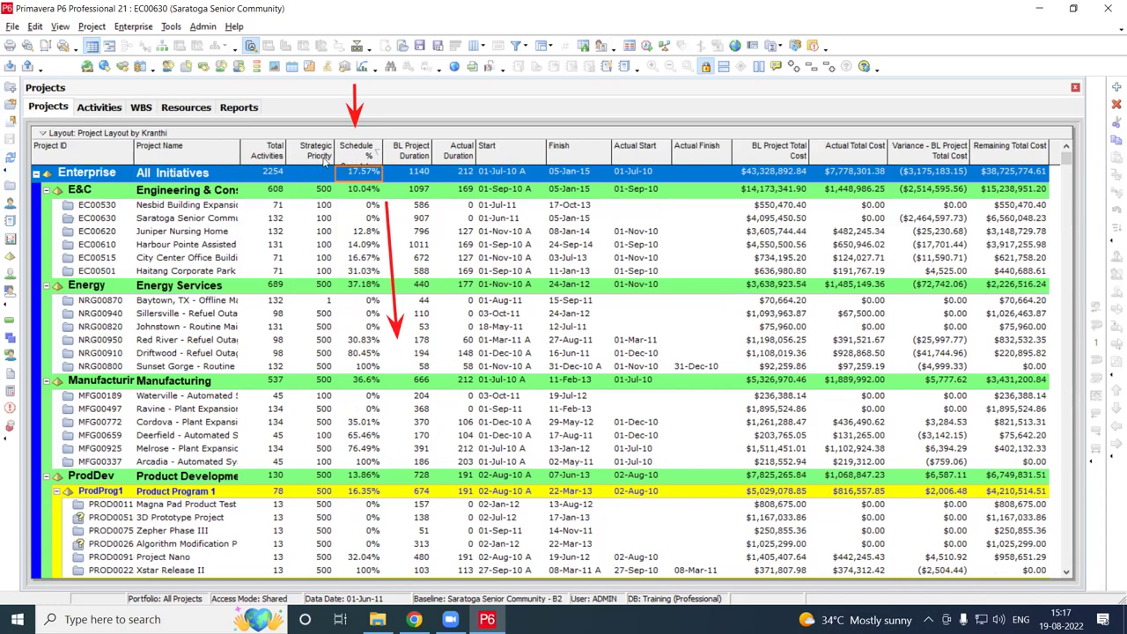
left_click_drag(383, 150, 391, 150)
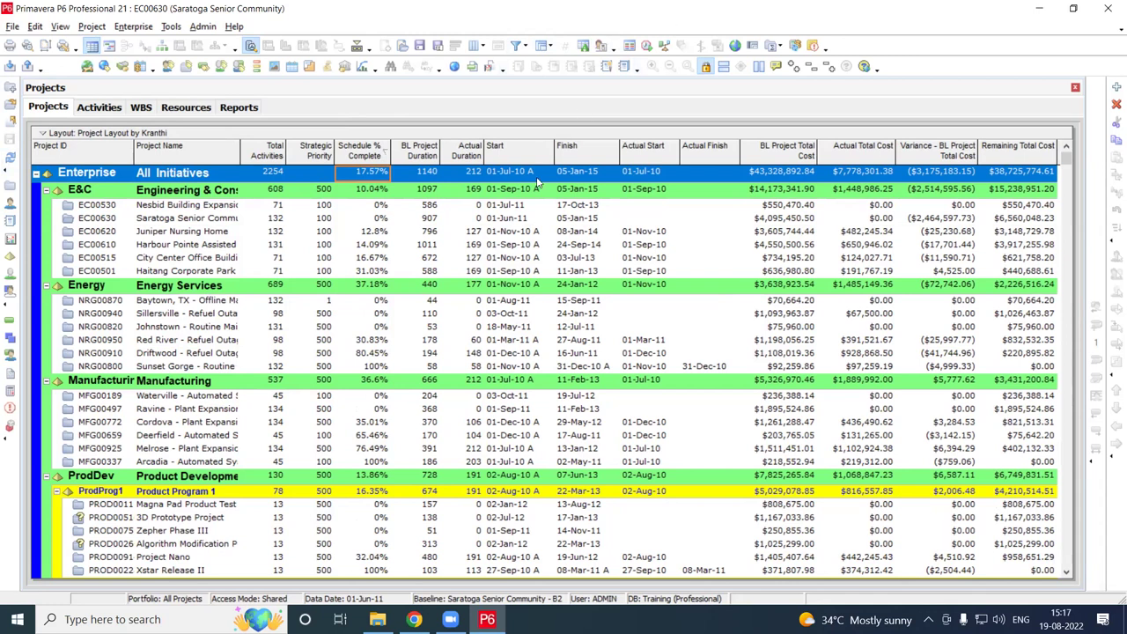
Step: Bring up the context menu for project EC00530 and dismiss it without choosing anything
right_click(374, 174)
key("Escape")
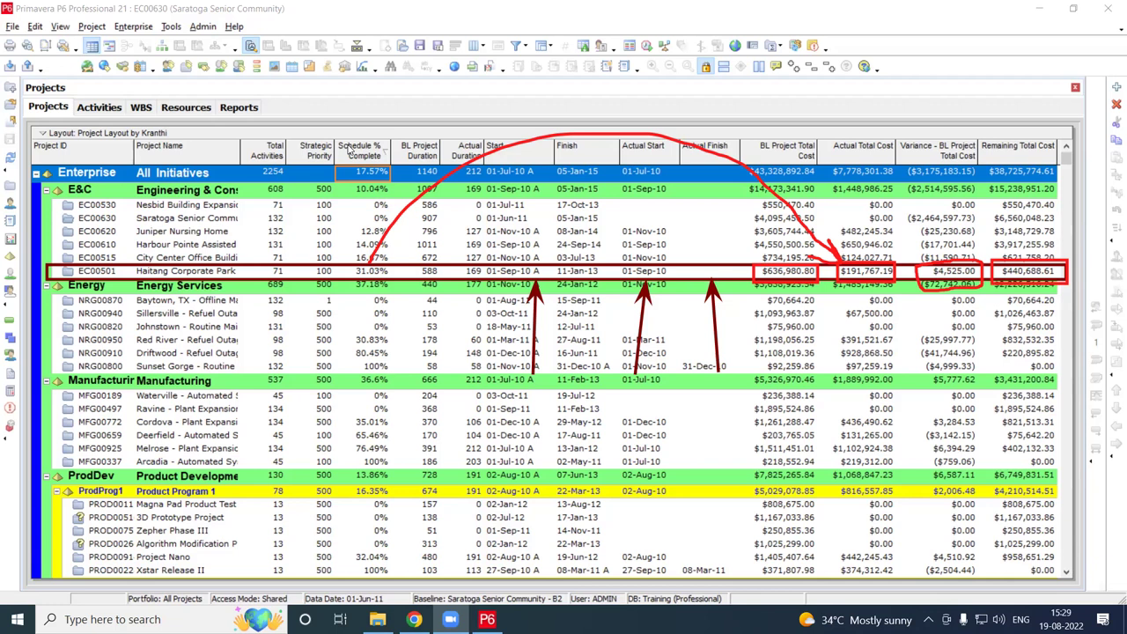
key("Escape")
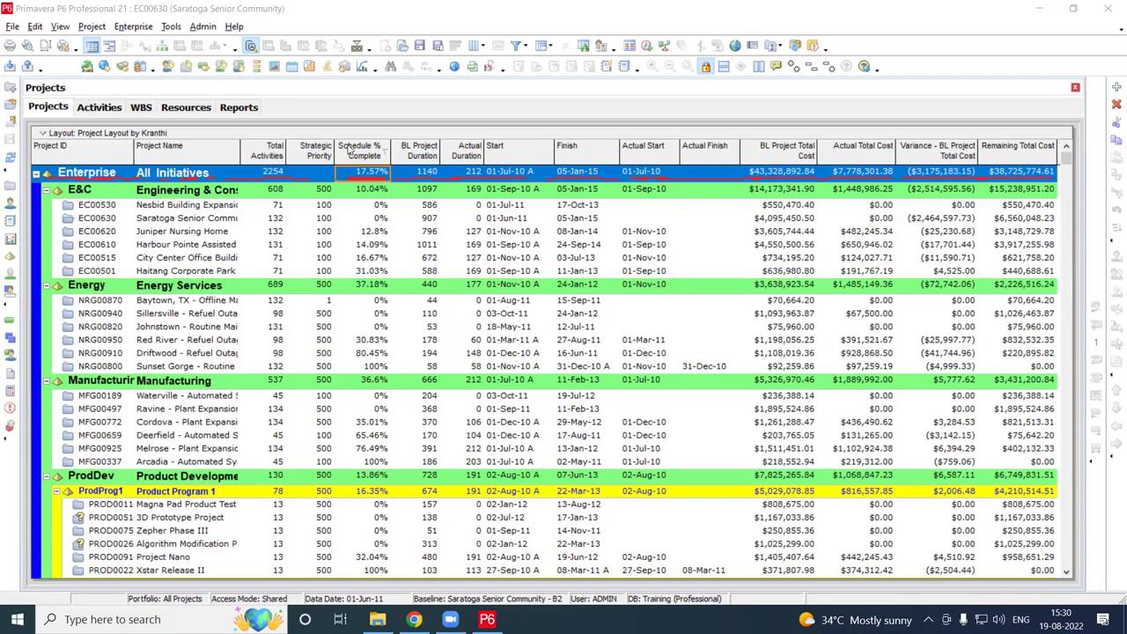
scroll(772, 365, "down", 3)
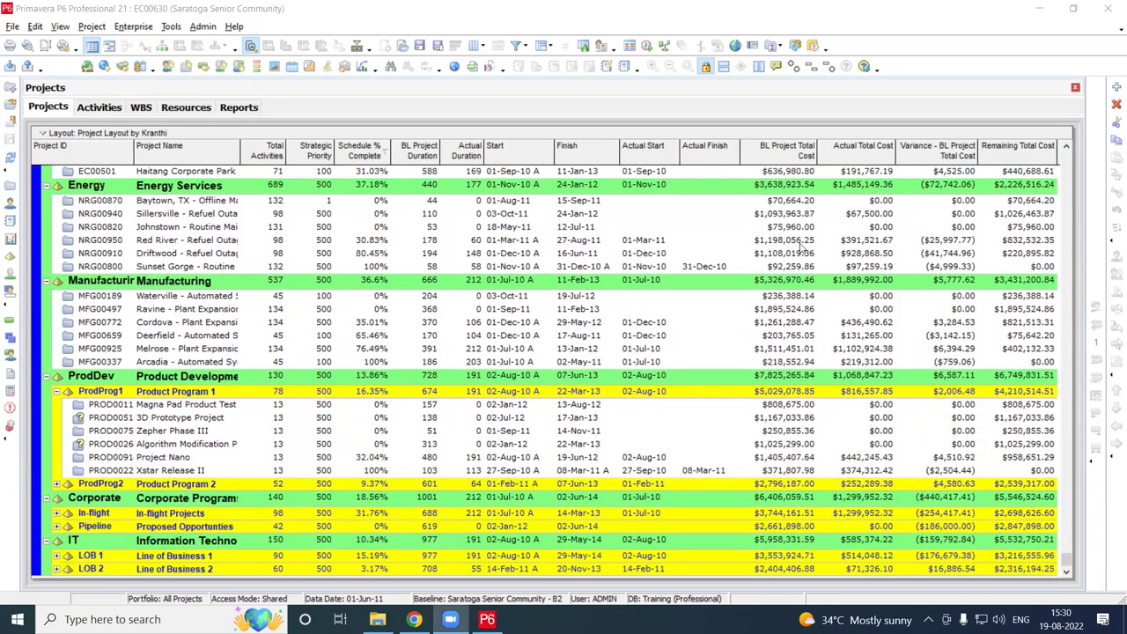
scroll(795, 69, "up", 3)
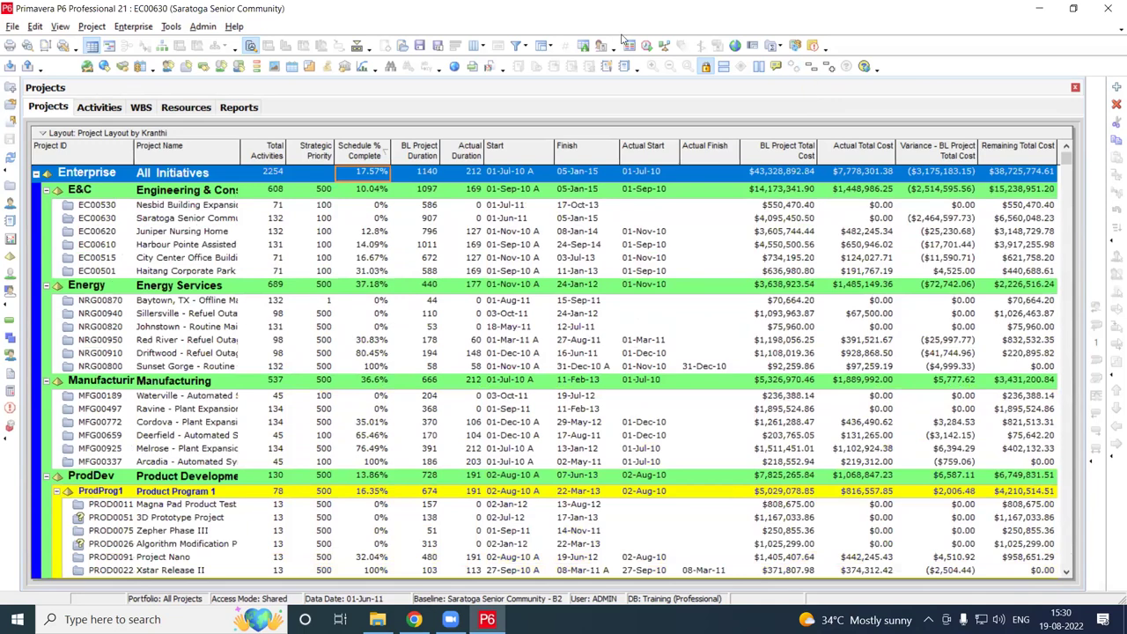
left_click(702, 245)
scroll(702, 247, "down", 3)
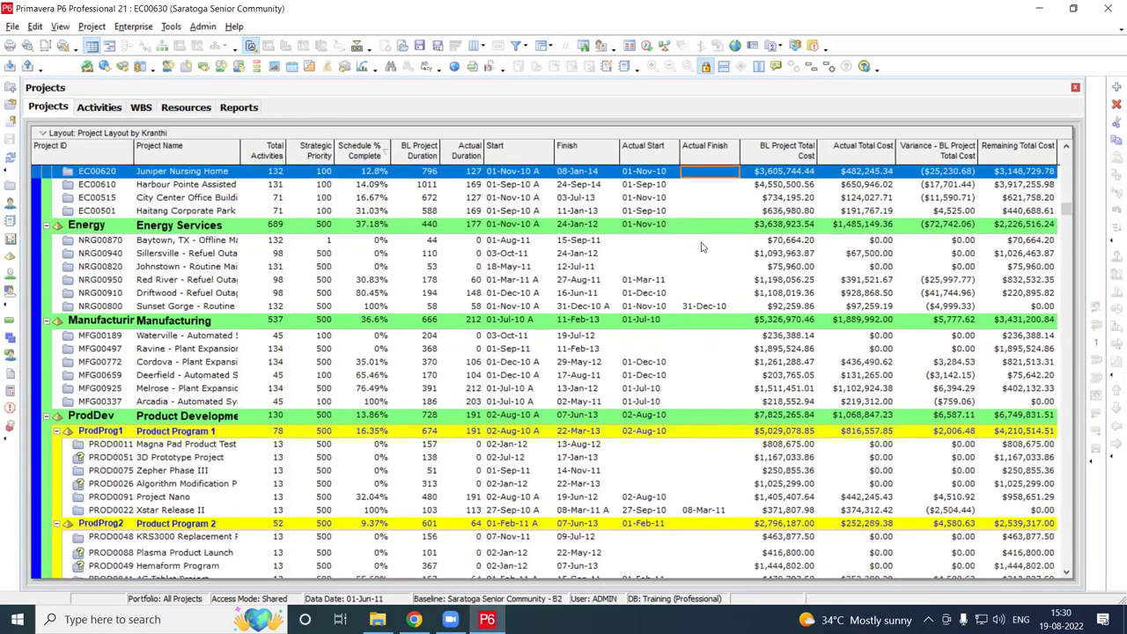
scroll(702, 246, "down", 1)
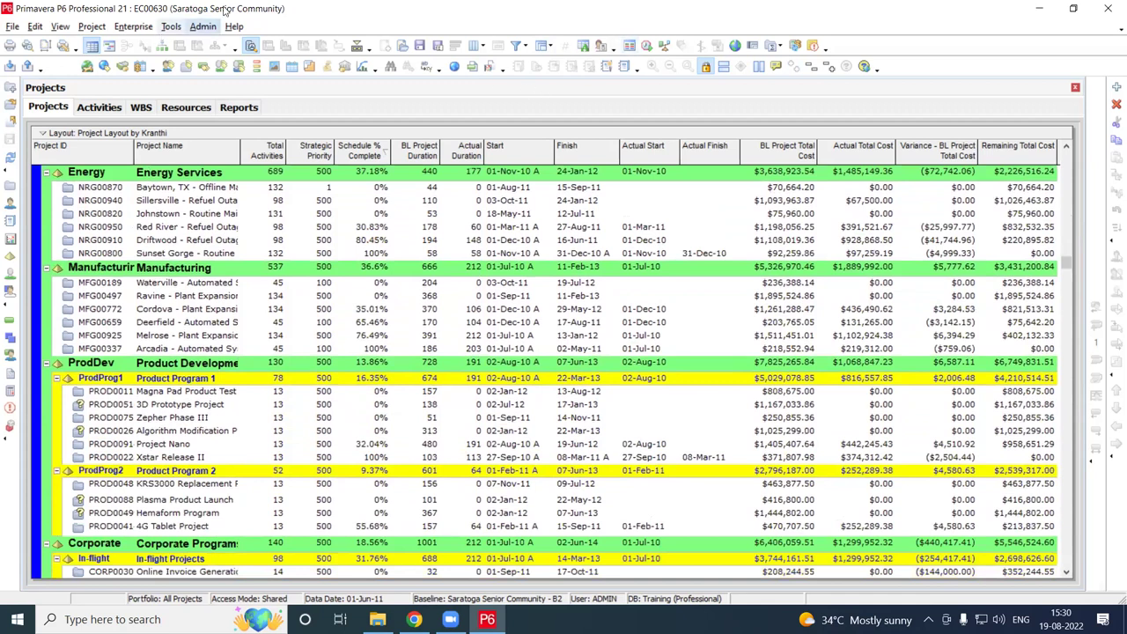
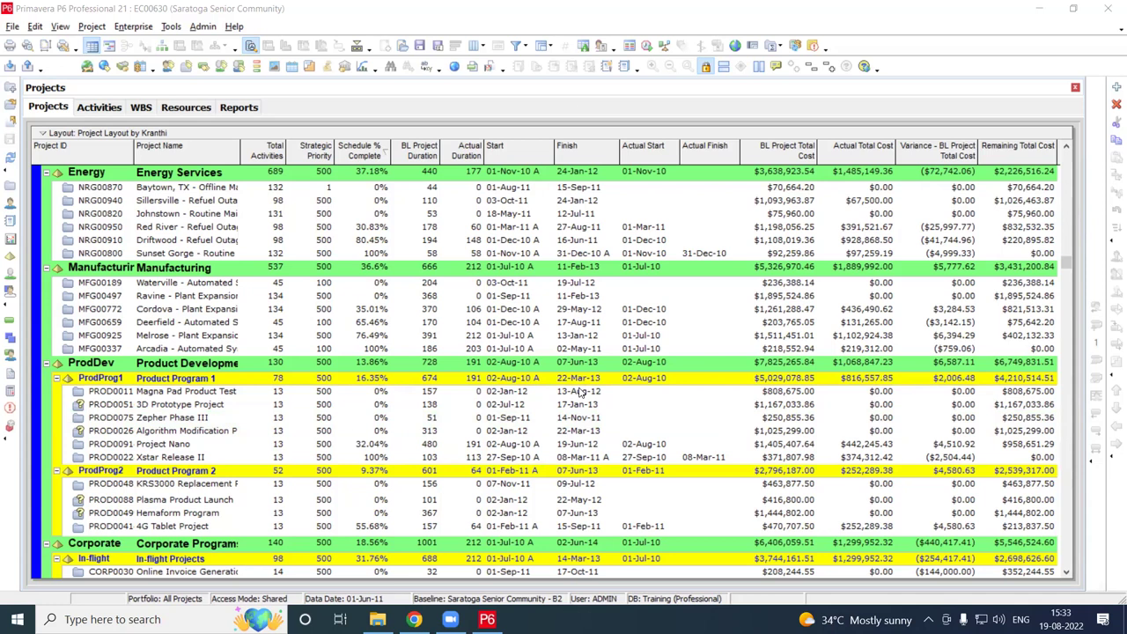
Step: Scroll to the top of the Projects list and sort each group ascending by Project ID
scroll(465, 373, "up", 3)
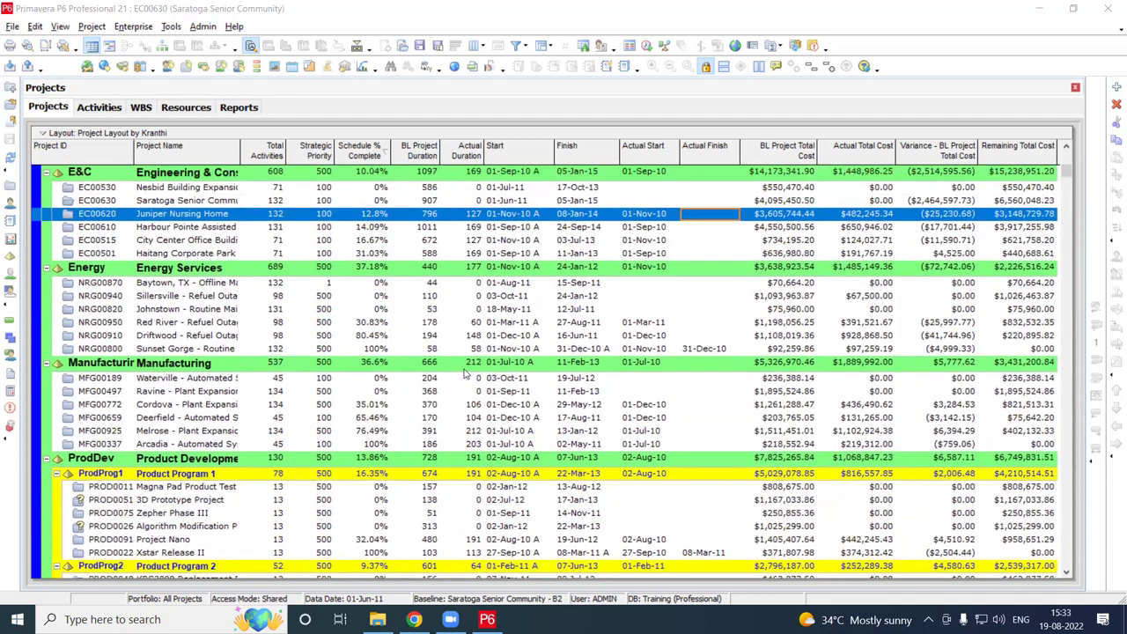
scroll(465, 374, "up", 1)
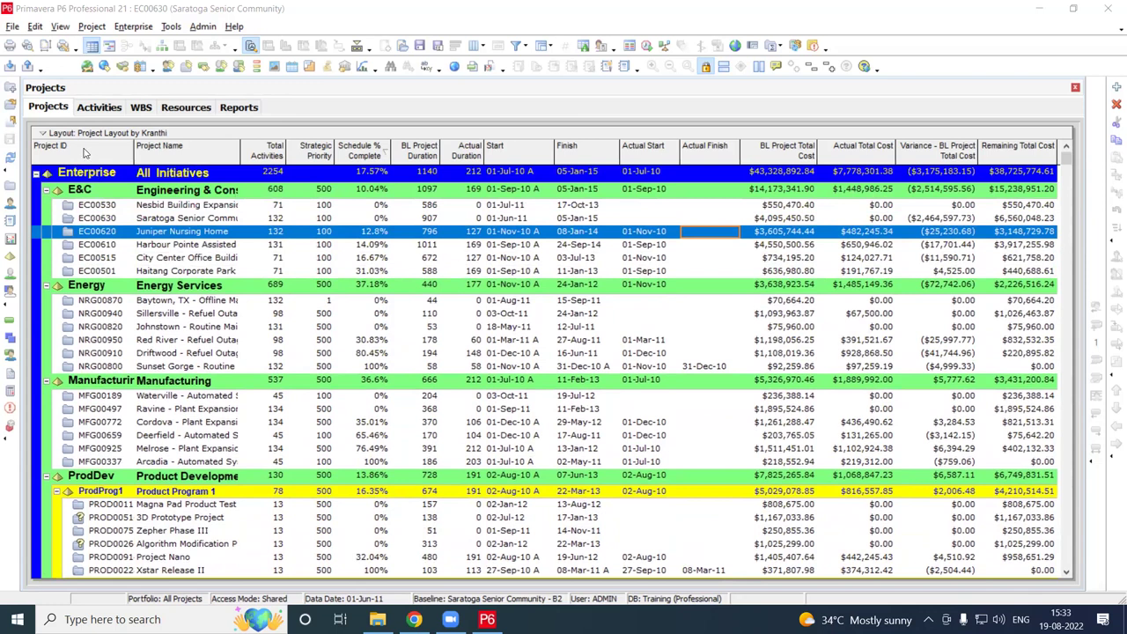
left_click(84, 153)
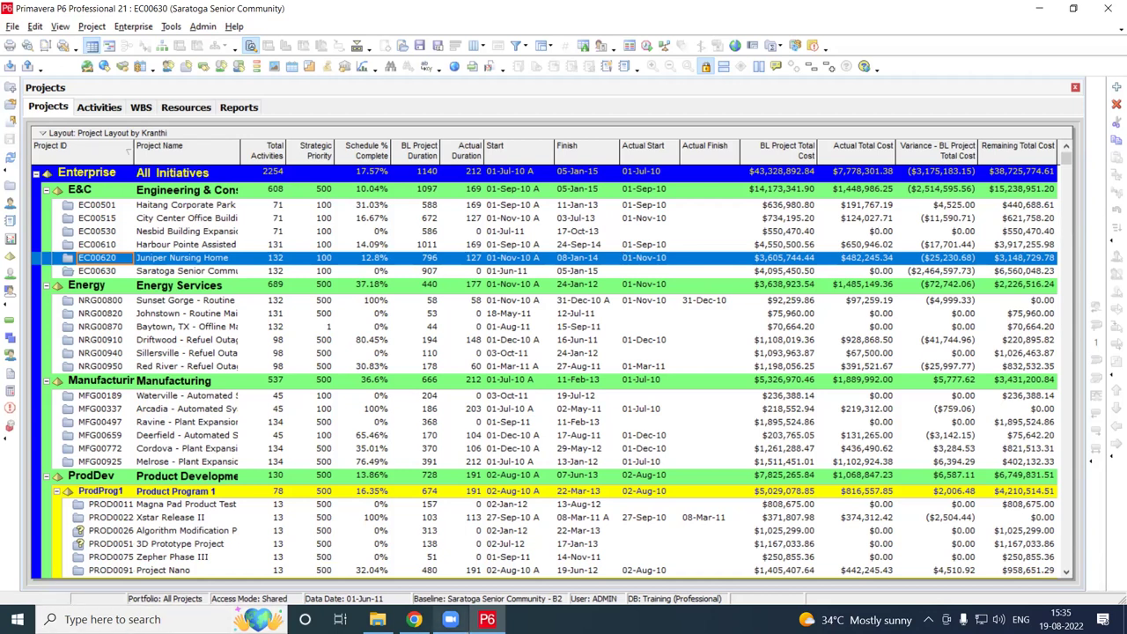
Step: Minimize the P6 window to the desktop, then restore it
left_click(450, 619)
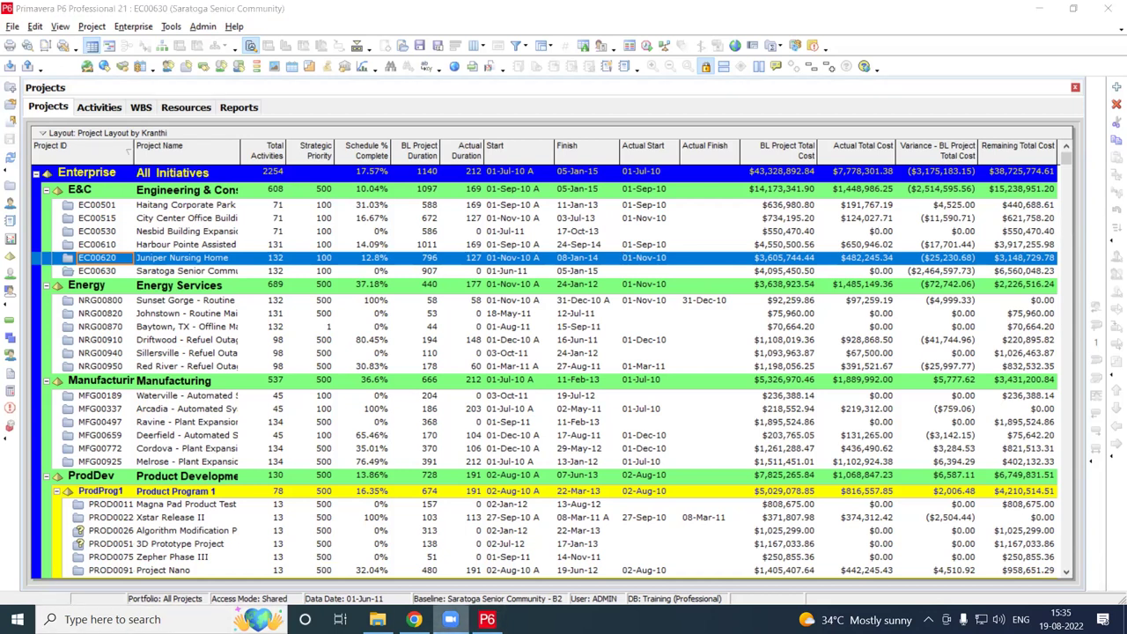
left_click(1037, 11)
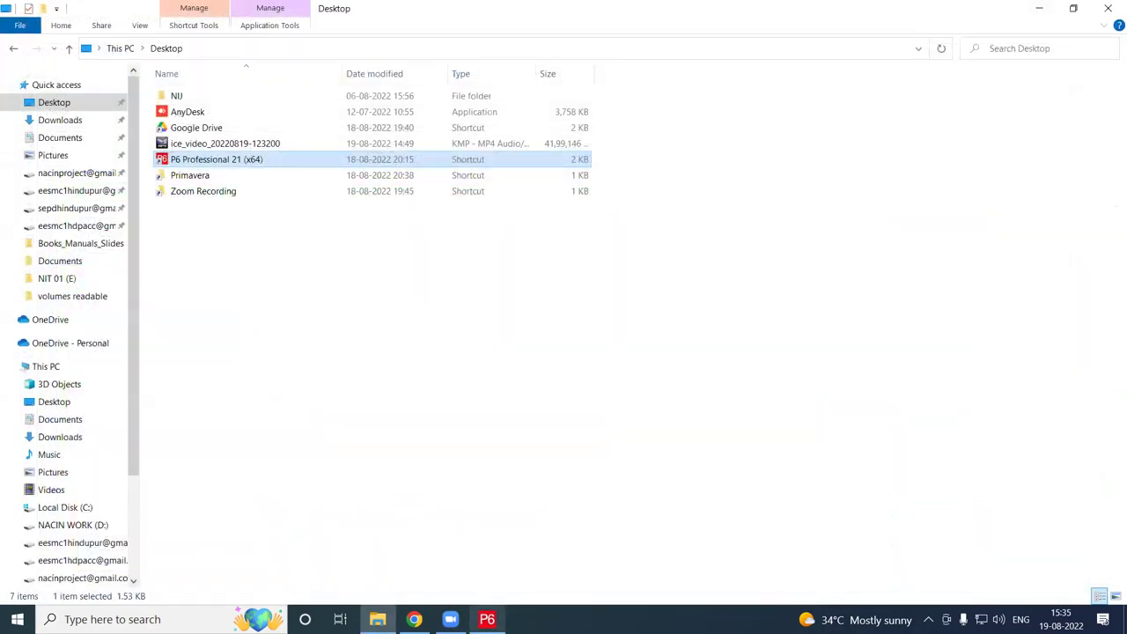
left_click(487, 619)
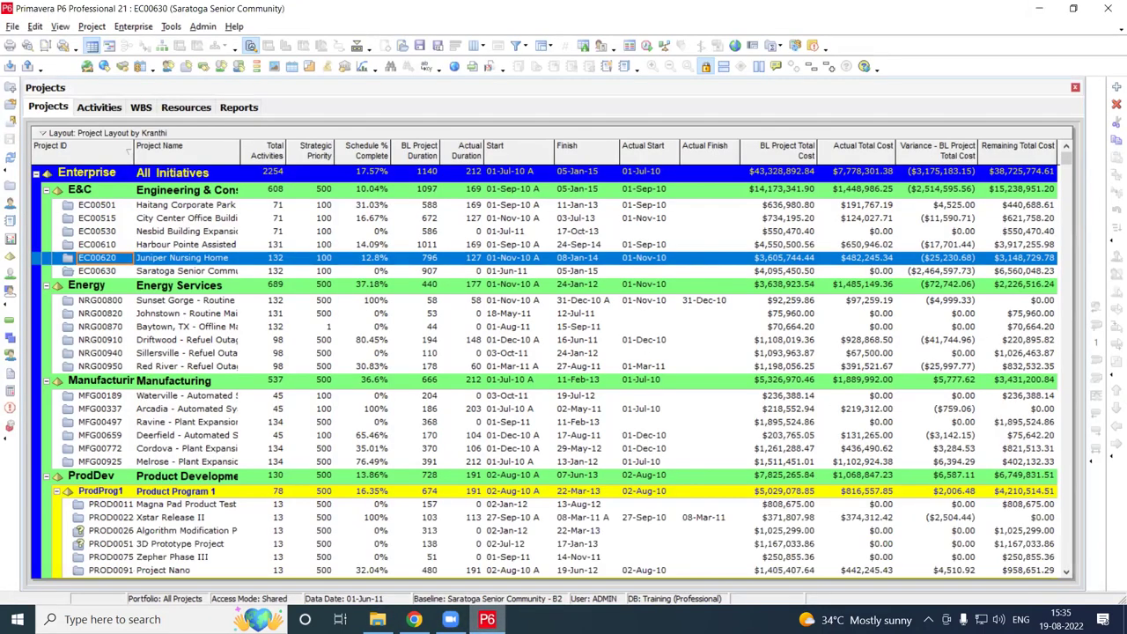
left_click(450, 619)
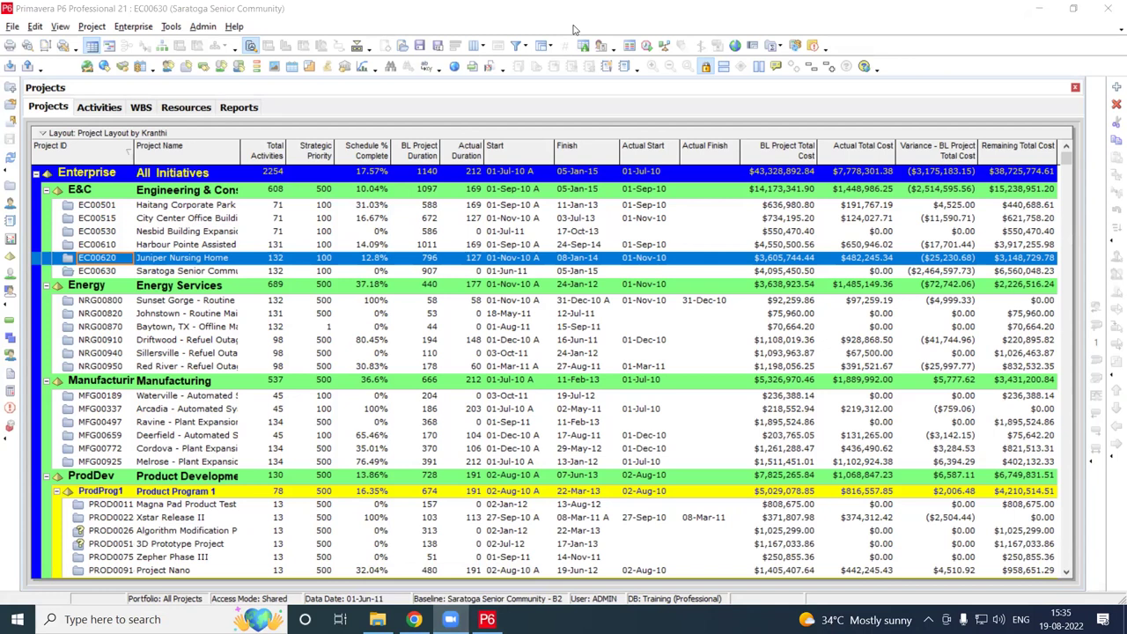
left_click(573, 29)
left_click(573, 29)
Step: Open Admin Preferences from the Admin menu
left_click(195, 29)
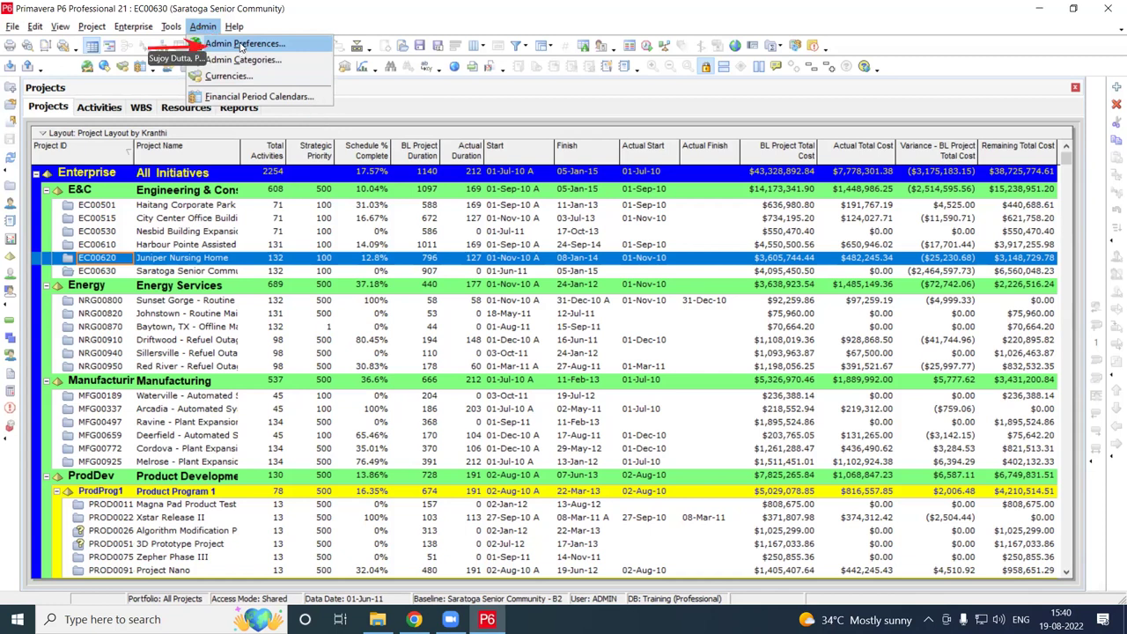
left_click(242, 44)
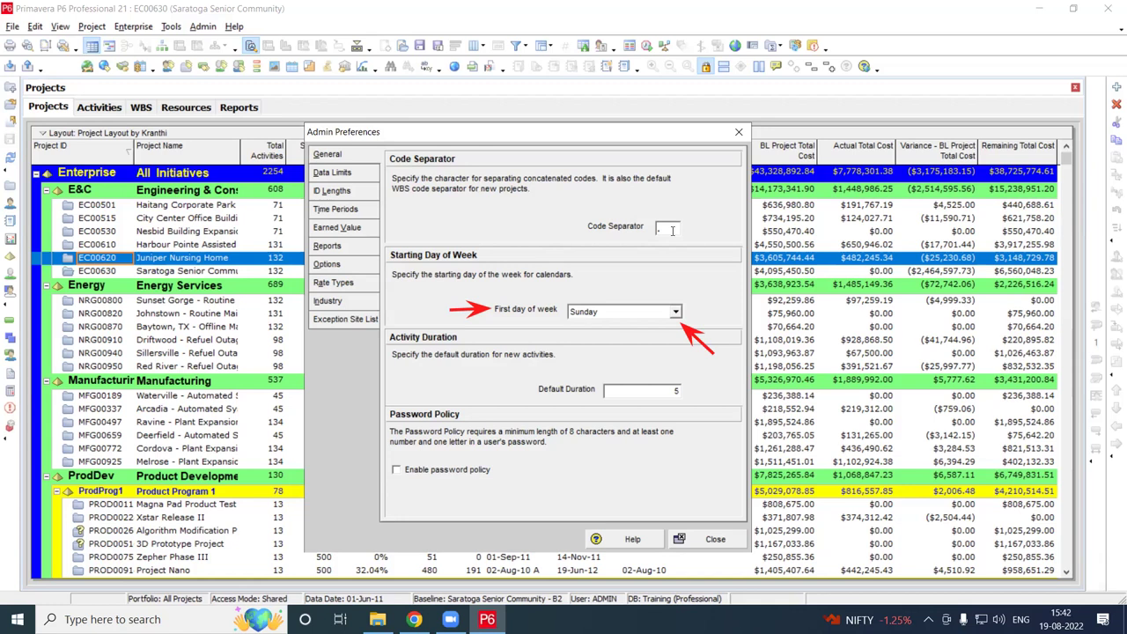
Step: Set First day of week to Monday and change the default activity duration from 5 to 6
left_click(675, 311)
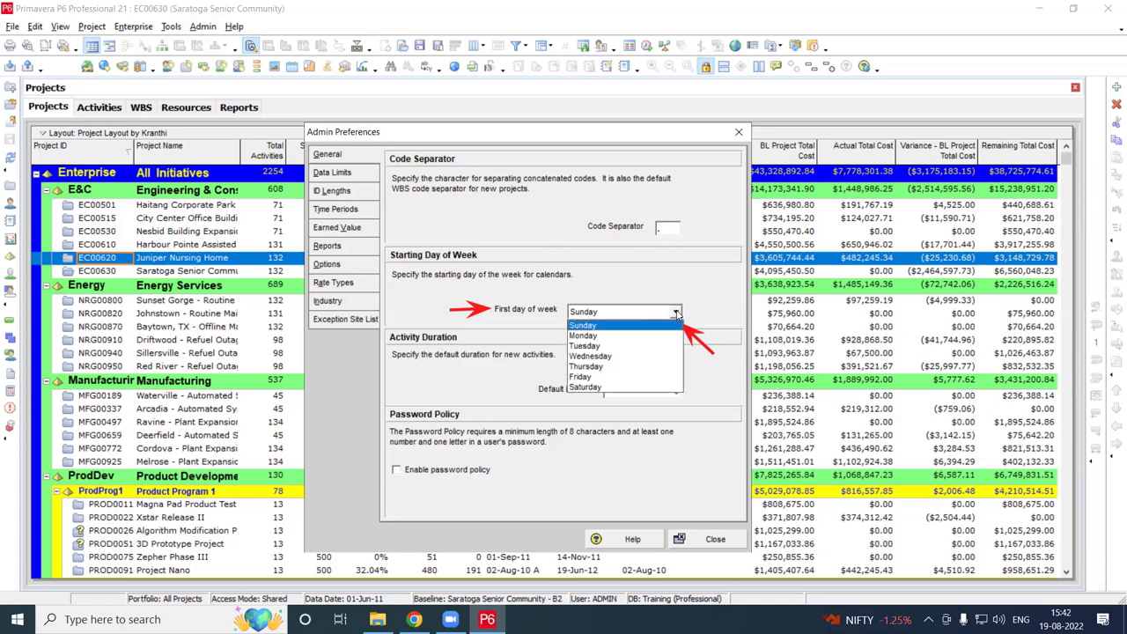
left_click(592, 338)
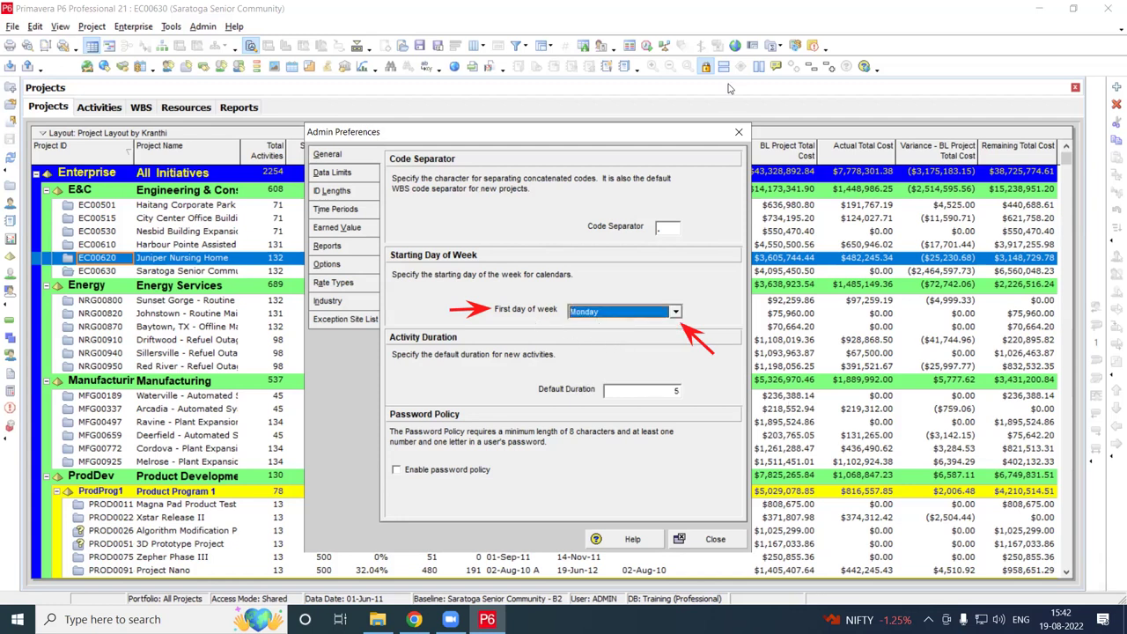
left_click(677, 314)
left_click(677, 314)
left_click(644, 335)
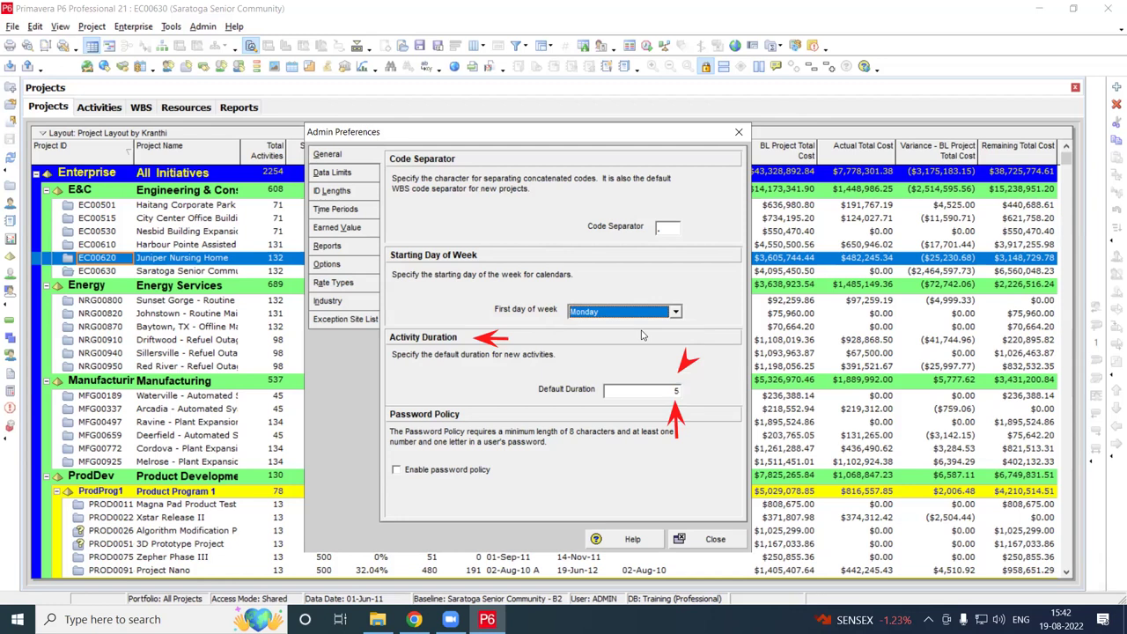
left_click(652, 393)
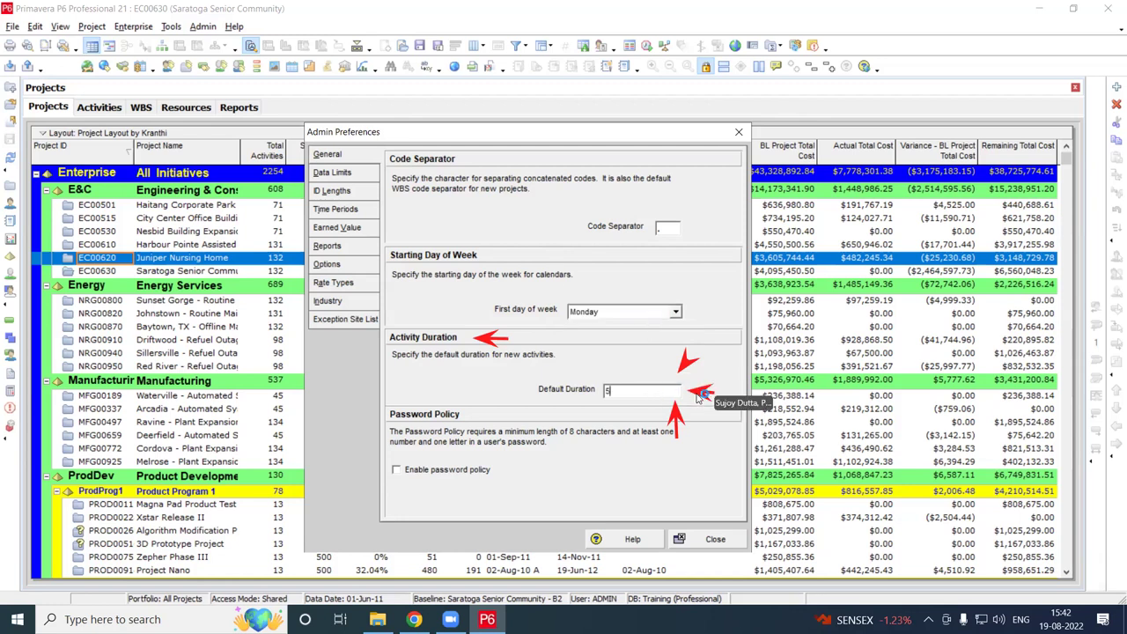
key("shift+Home")
type("6")
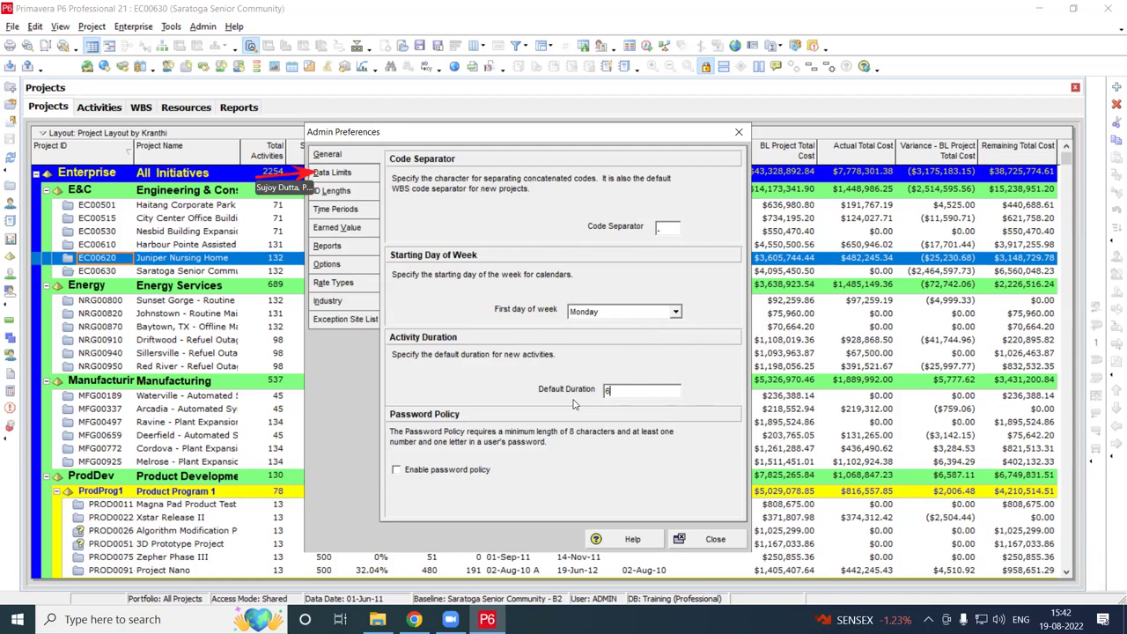
Step: Review the Data Limits page, then the ID Lengths page showing 20-character maximums
left_click(325, 172)
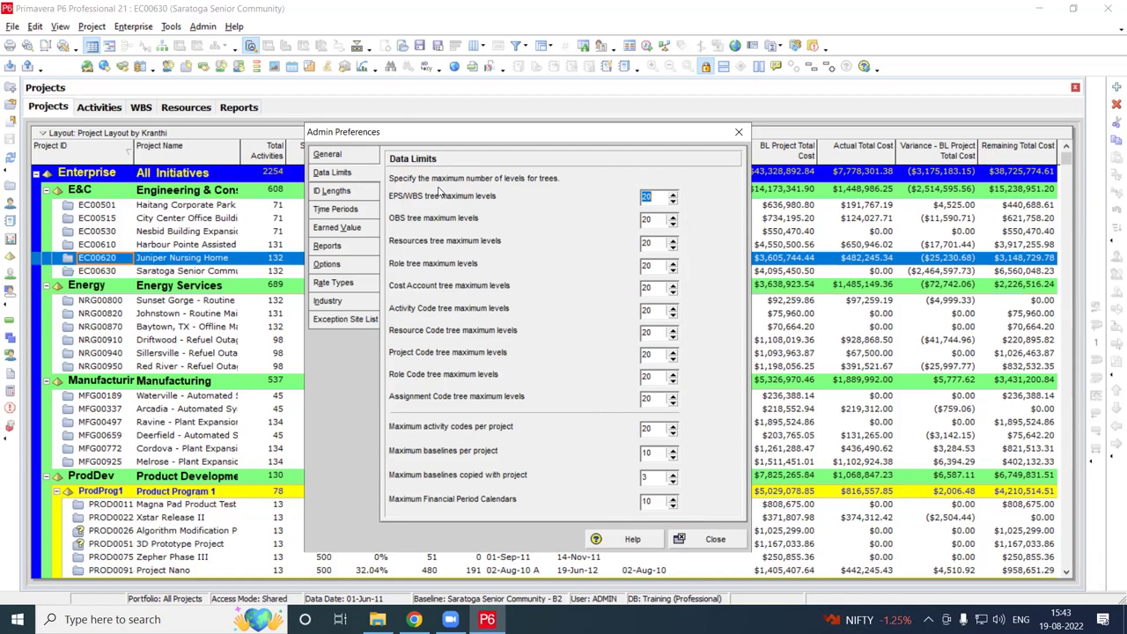
left_click(337, 191)
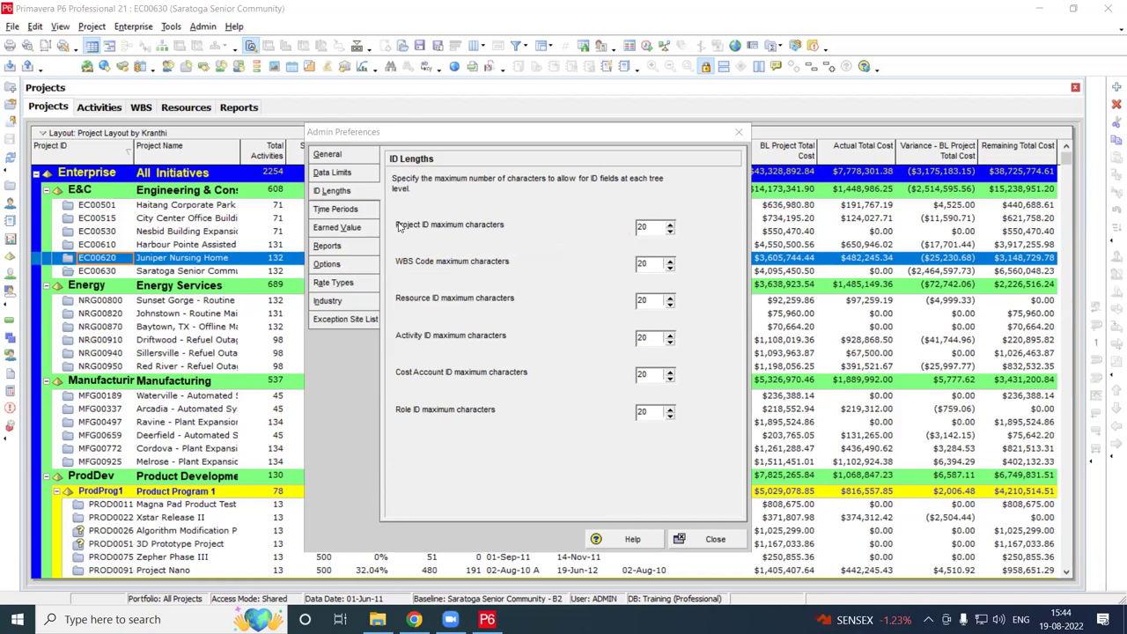
Step: Show Time Periods: 8.0 hours/day, 40.0/week, 172.0/month, 2000.0/year
left_click(351, 213)
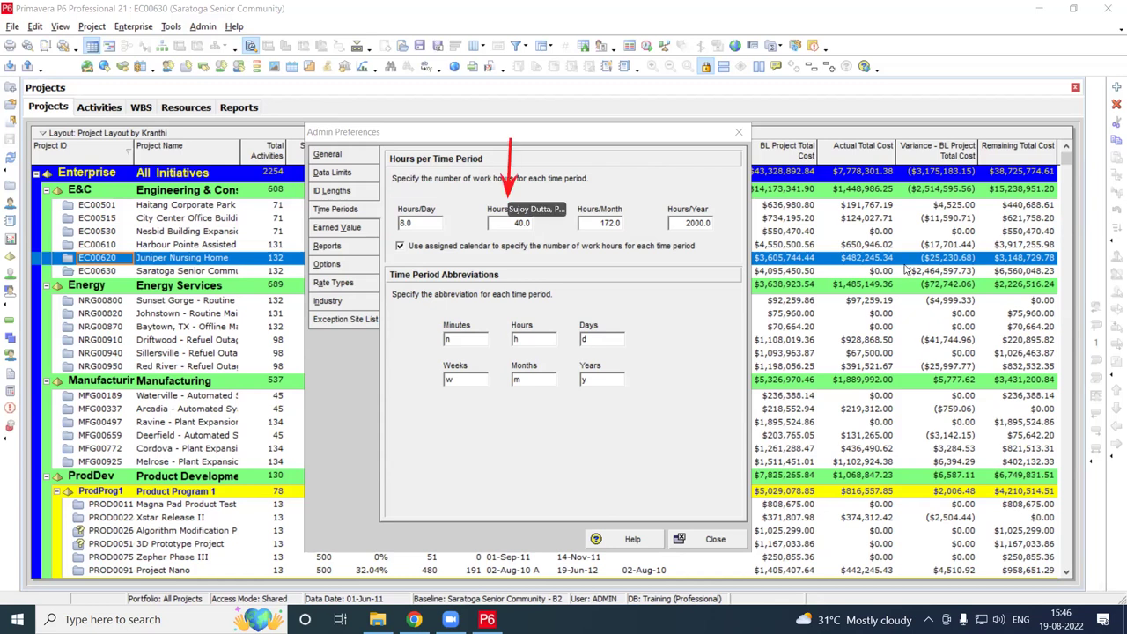
Step: Enter 48 hours/week, 192 hours/month and 2400 hours/year, correcting a mistyped 2304
double_click(522, 222)
type("48")
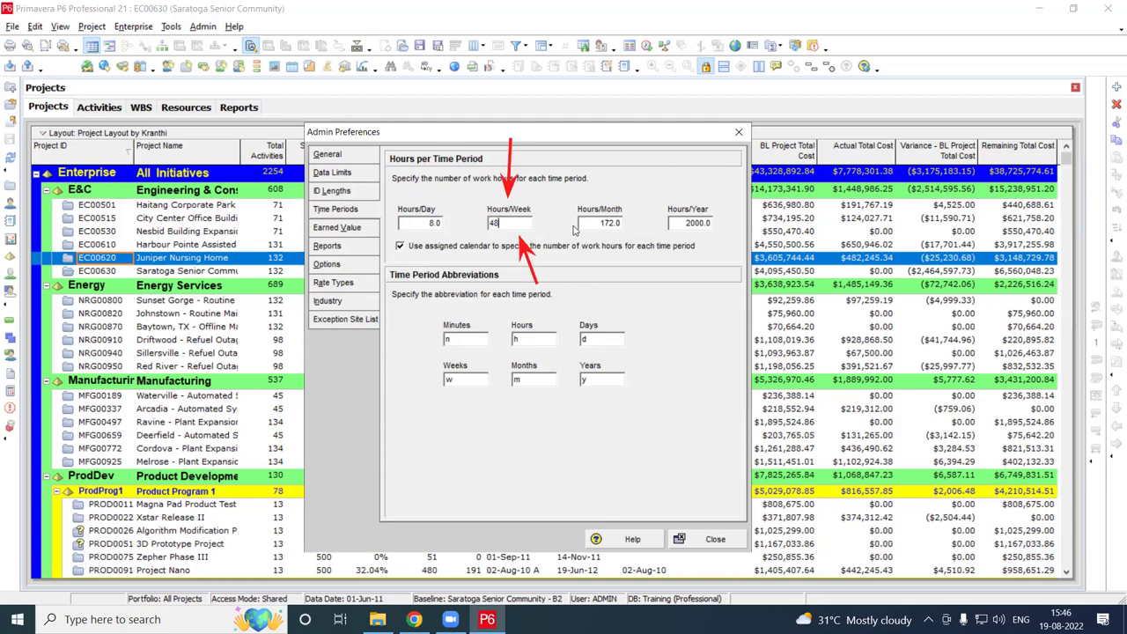
left_click(595, 222)
left_click_drag(600, 222, 481, 208)
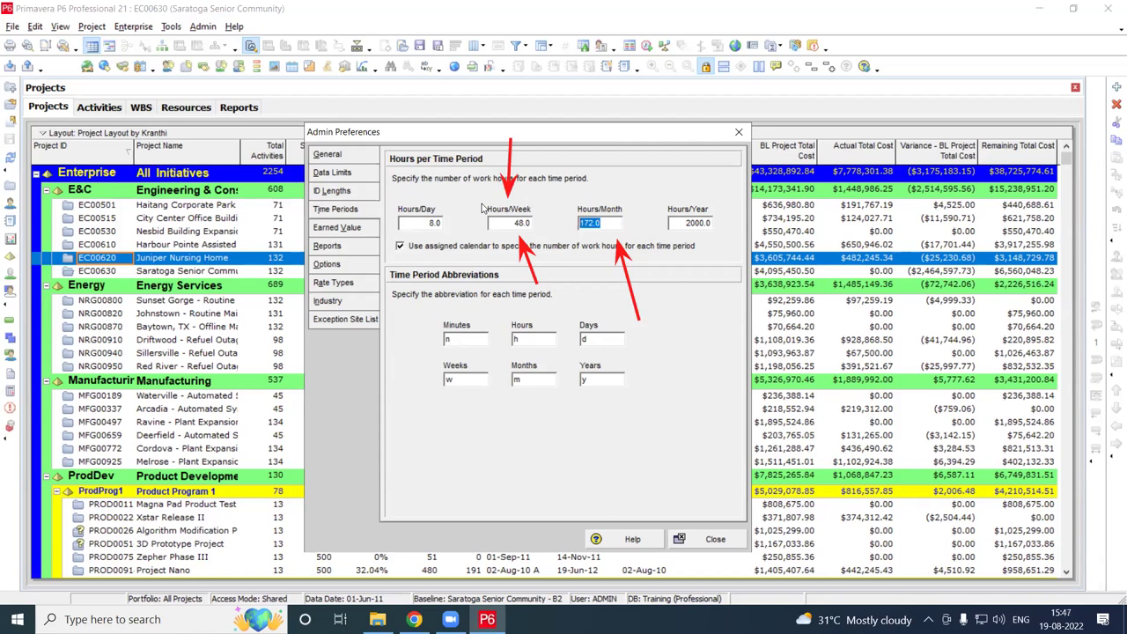
type("192")
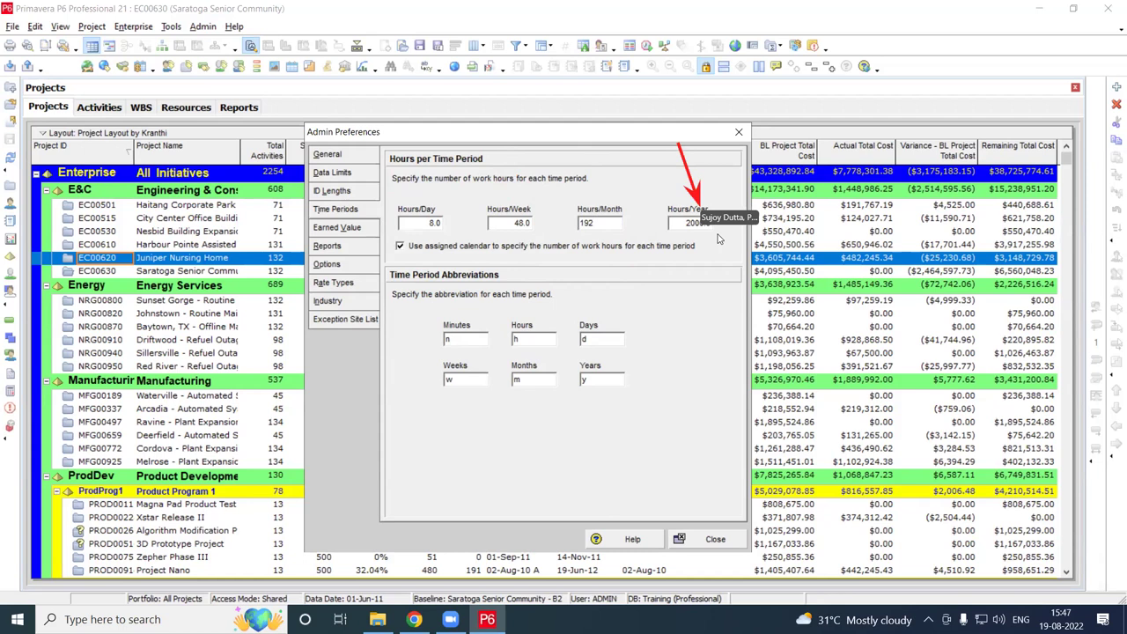
left_click(694, 222)
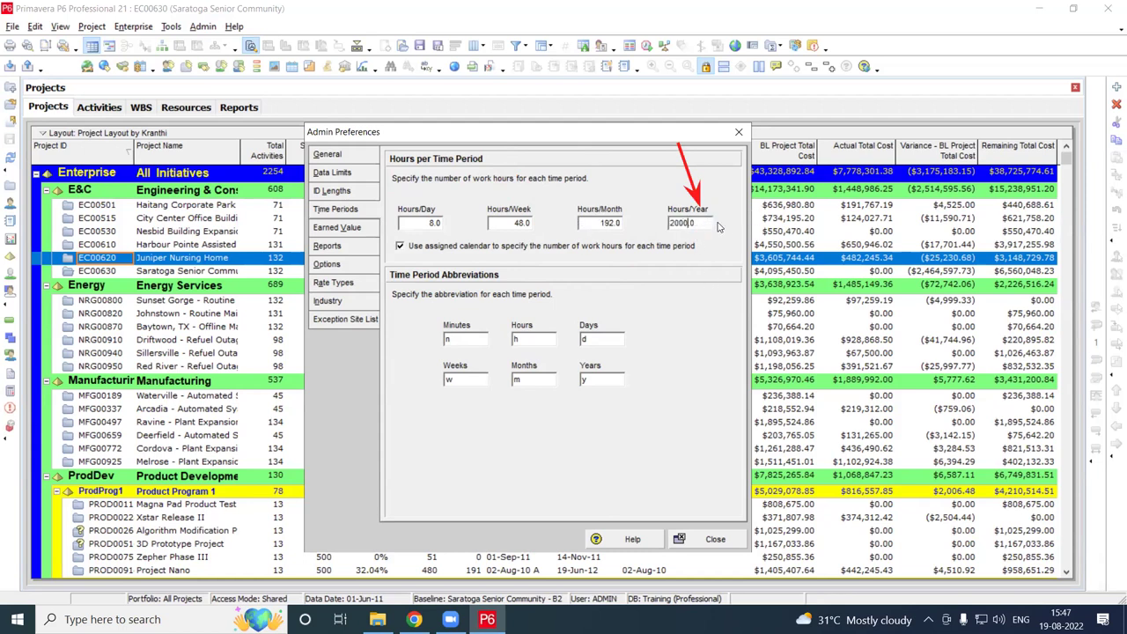
left_click_drag(718, 227, 601, 232)
type("2304")
double_click(680, 223)
type("2400")
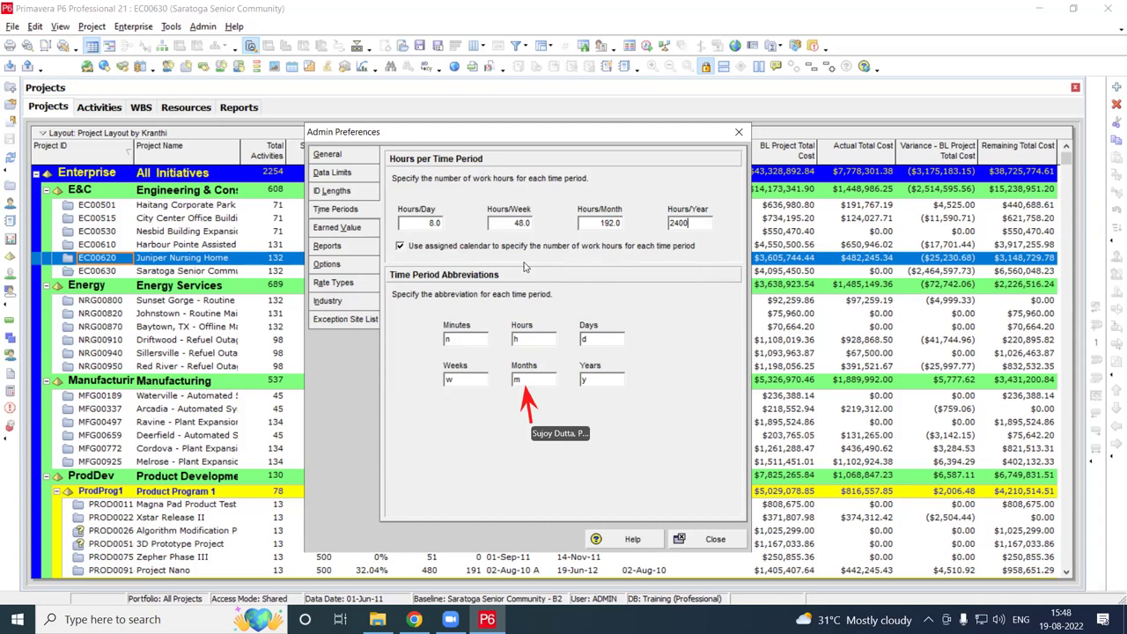
Step: Change the Months abbreviation to 'mo' and the Minutes abbreviation to 'm'
left_click(525, 380)
type("o")
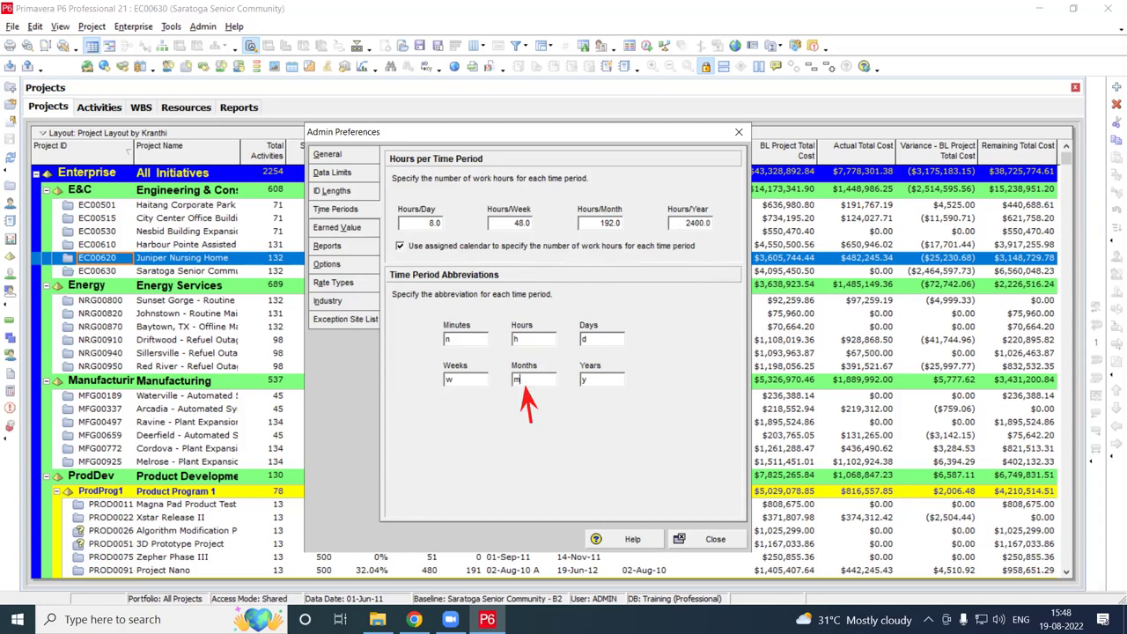
double_click(453, 340)
type("m")
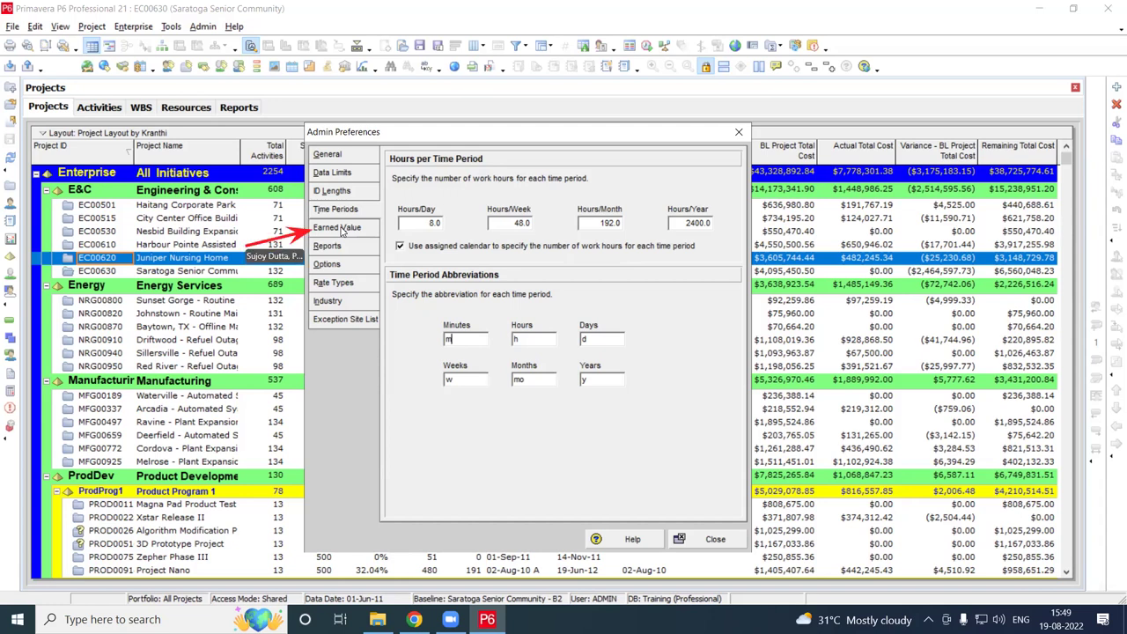
Step: Look over the Earned Value settings, then display the Reports header and footer labels
left_click(343, 229)
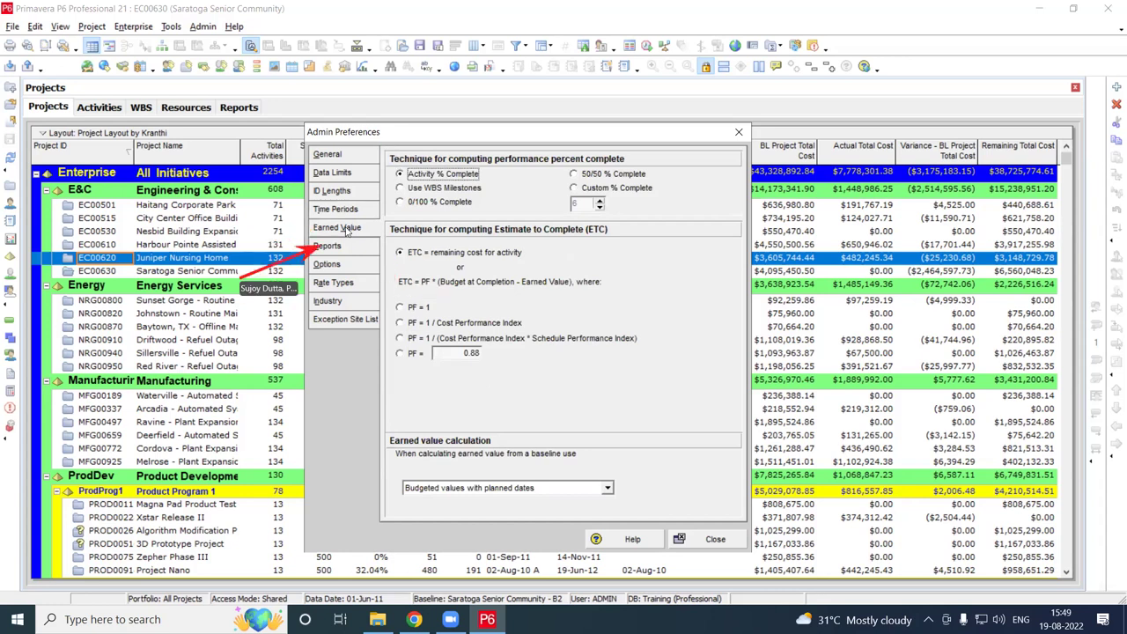
left_click(330, 248)
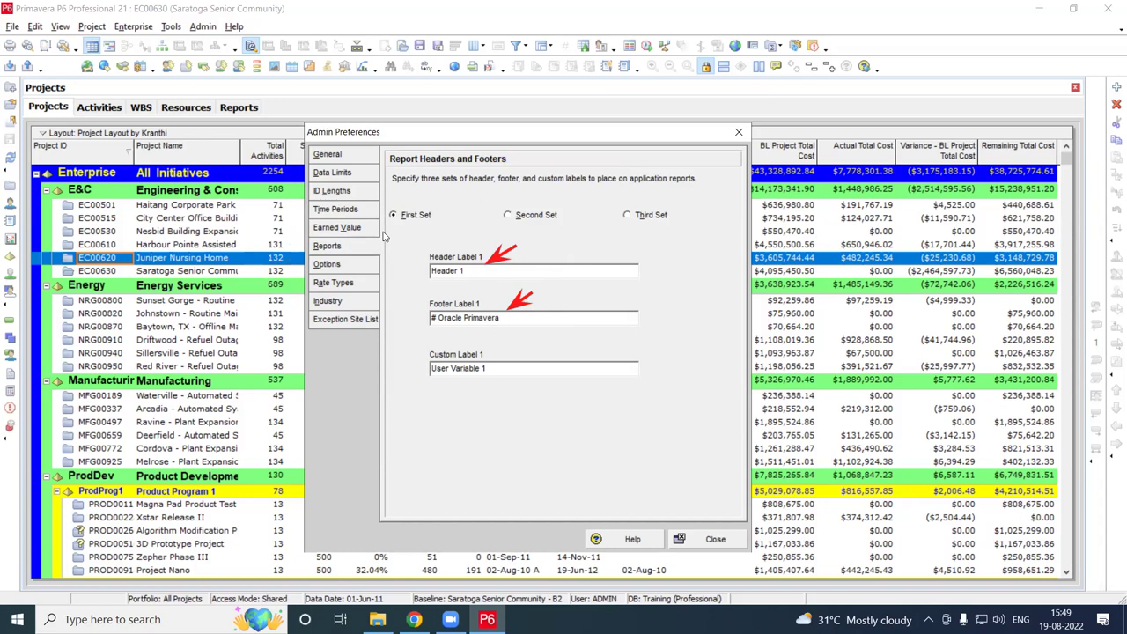
Step: Put the author's name in Header Label 1 and 'CPWD' in Footer Label 1, then view Options
left_click_drag(474, 271, 397, 265)
type("KRANTHI")
key("Tab")
type("cpw")
key("BackSpace")
key("BackSpace")
key("BackSpace")
type("cpw")
key("BackSpace")
key("BackSpace")
key("BackSpace")
type("CPWD")
left_click(481, 276)
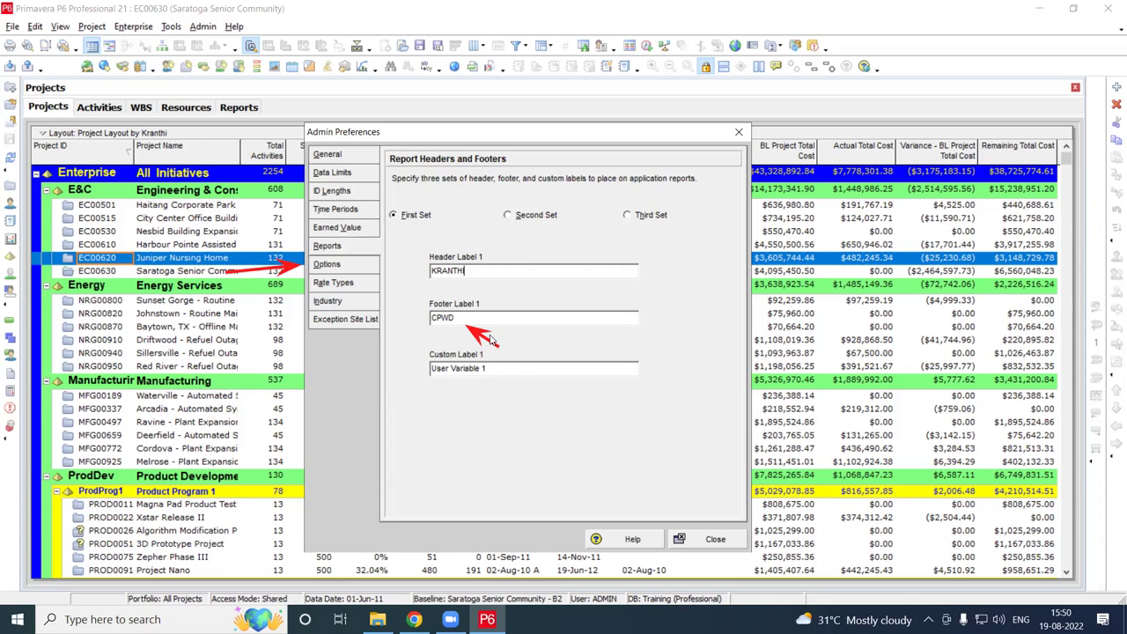
left_click(317, 266)
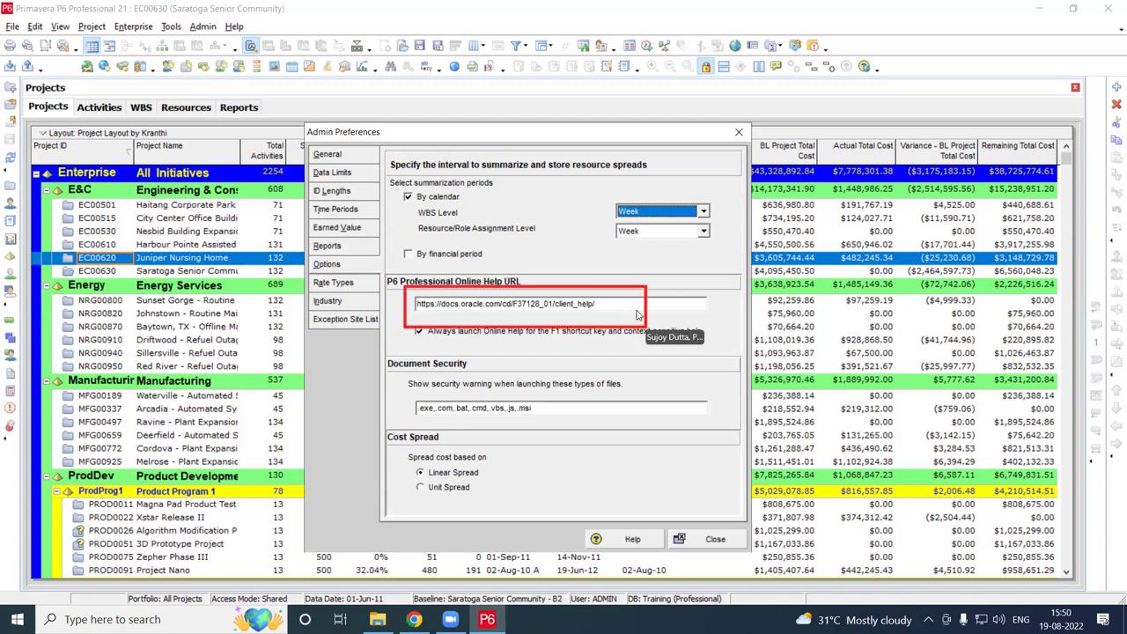
Step: Copy the P6 Professional Online Help URL and switch to the web browser
double_click(451, 305)
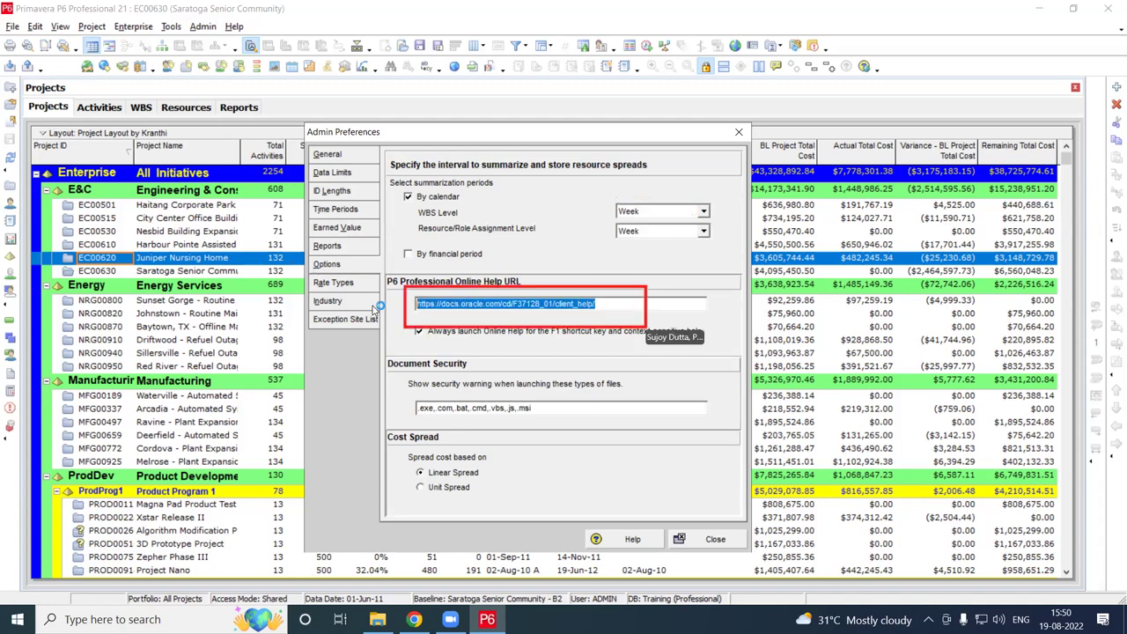
right_click(453, 304)
left_click(494, 349)
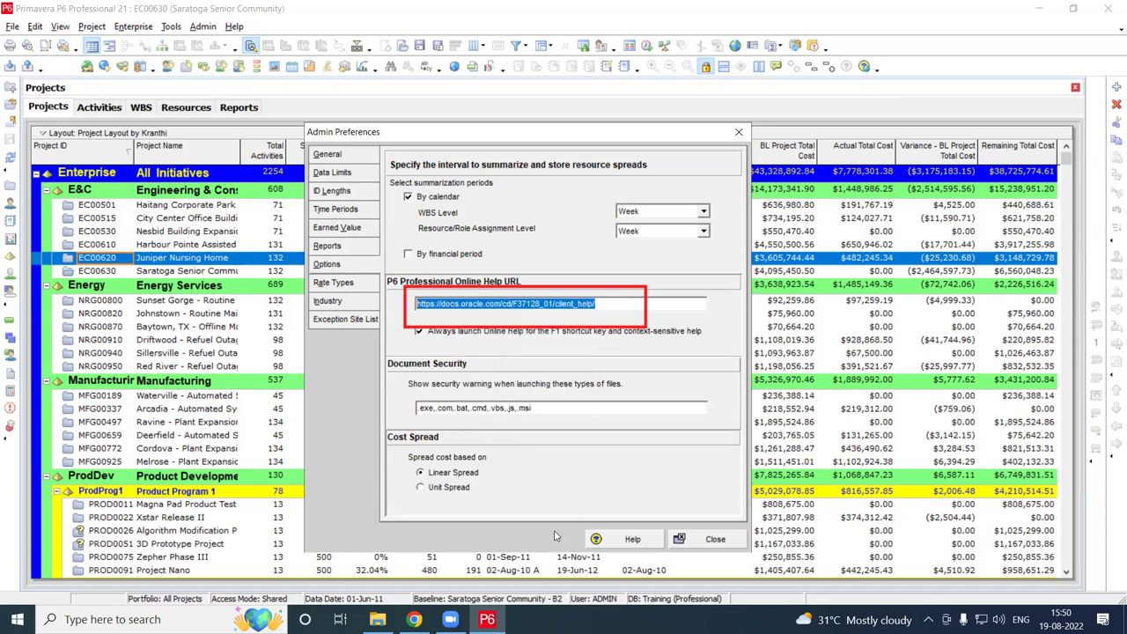
left_click(414, 619)
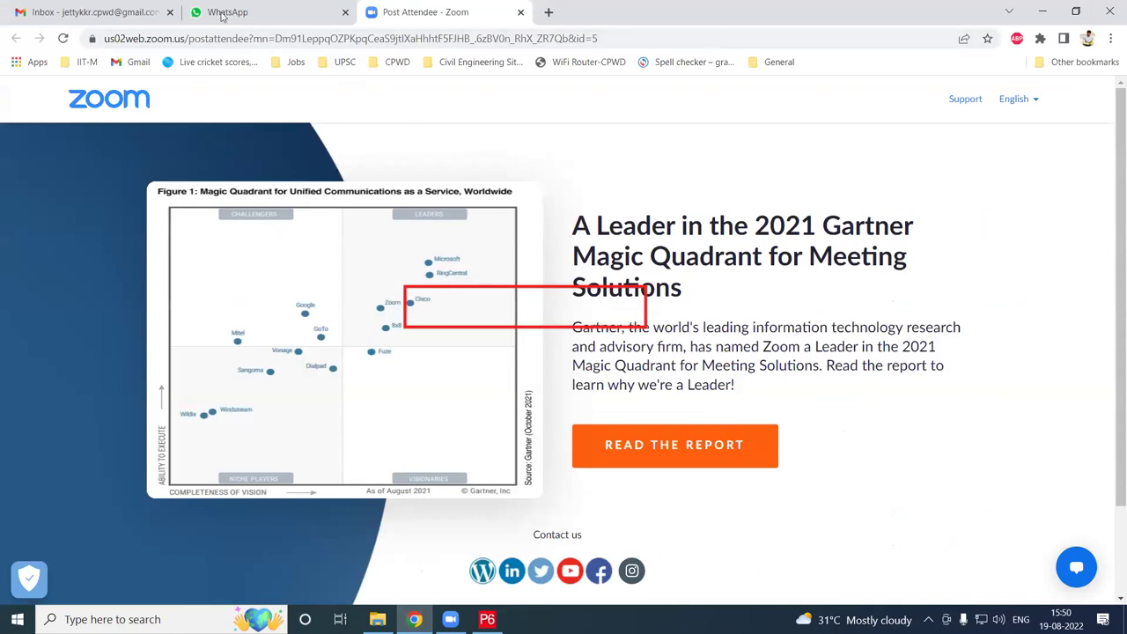
Step: Load the copied help URL in Chrome to show the P6 Professional Documentation Version 21 library
left_click(321, 38)
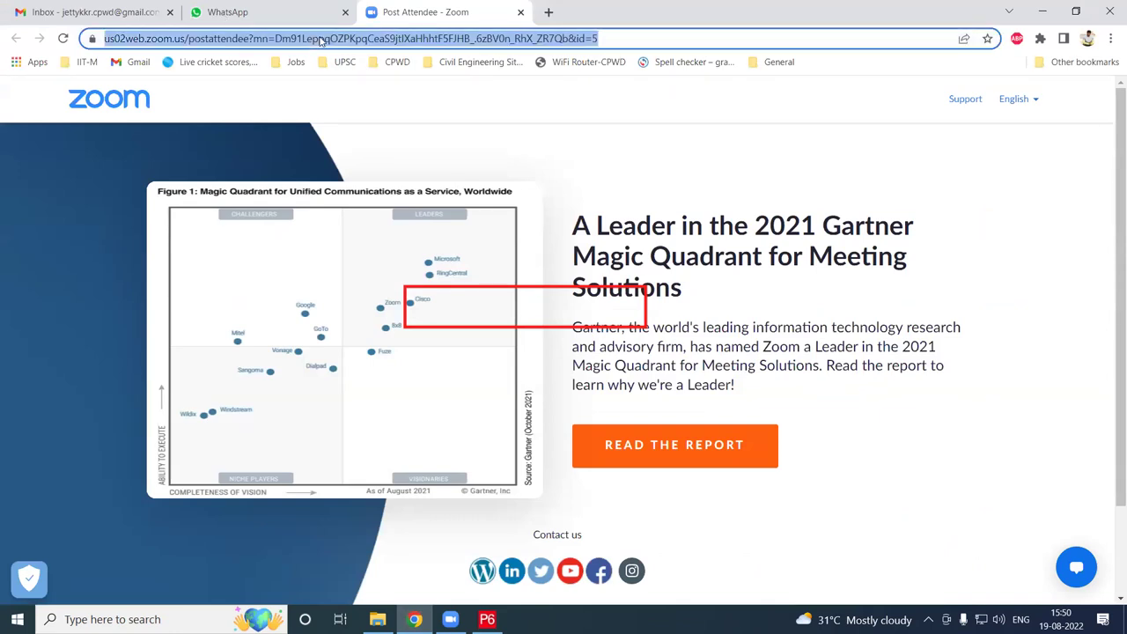
key("ctrl+v")
key("Return")
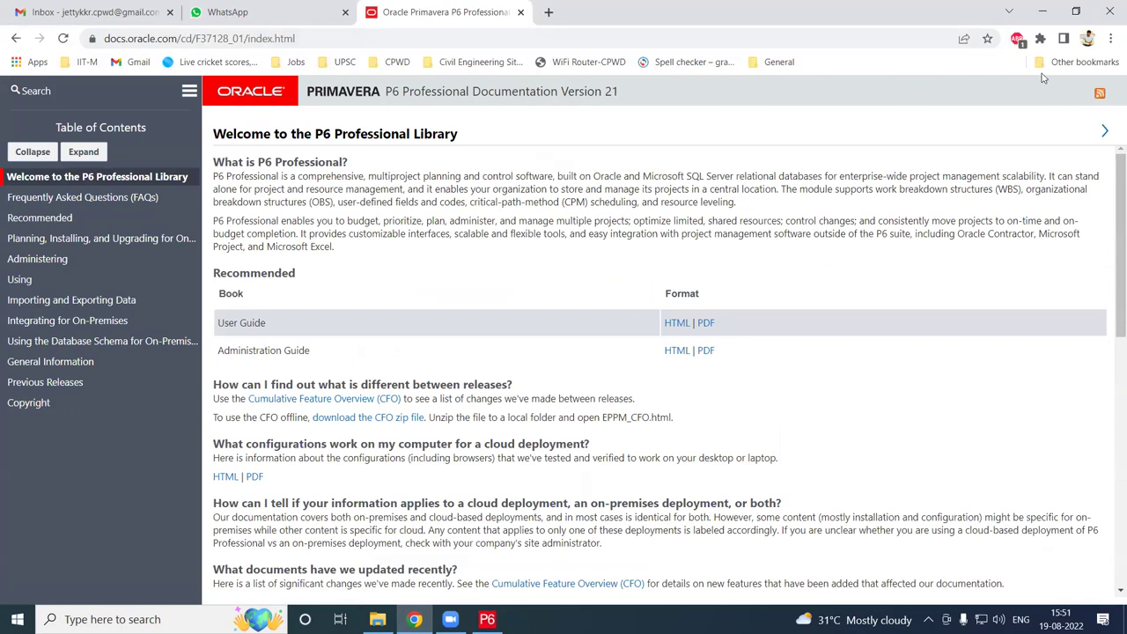
Step: Bookmark the P6 documentation page in the Bookmarks bar folder with the name 'Primavera'
left_click(987, 38)
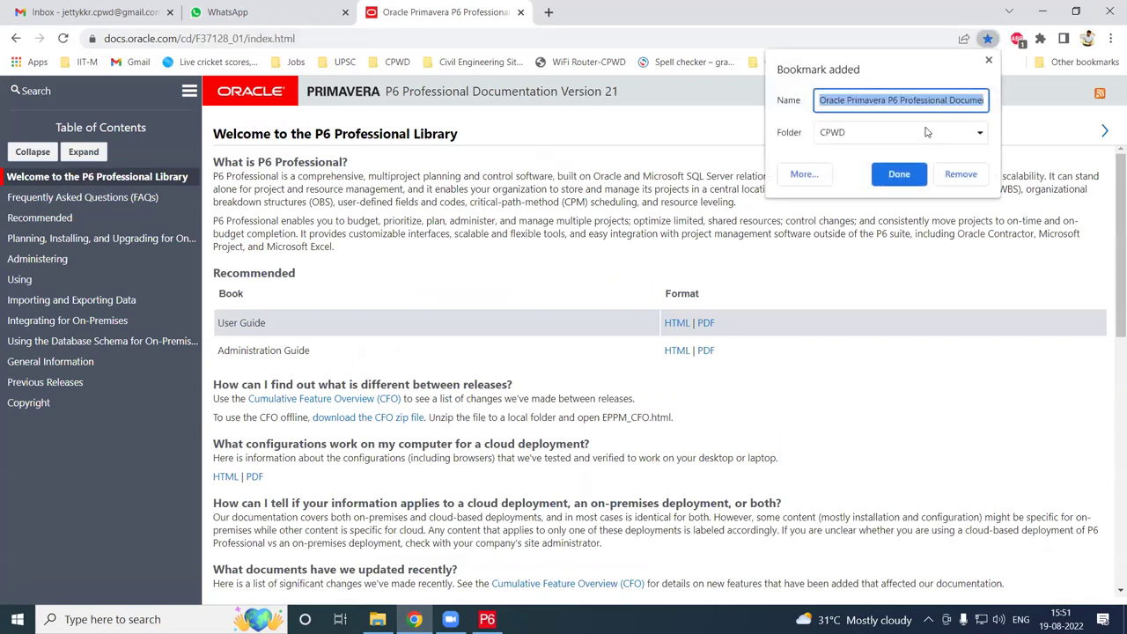
left_click(916, 138)
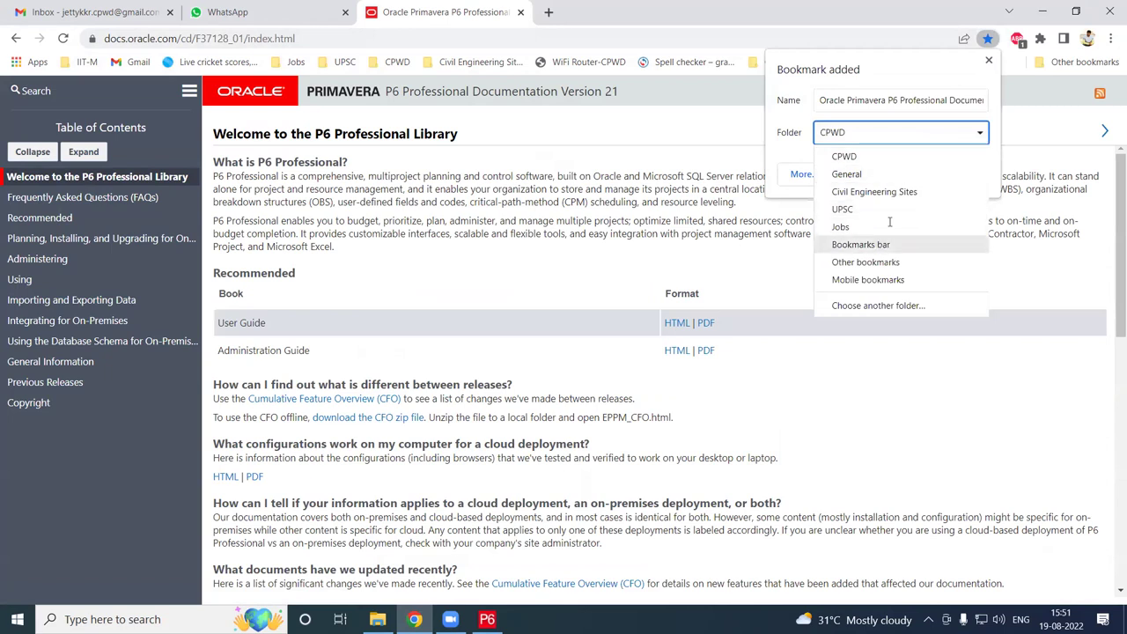
key("Return")
left_click(891, 102)
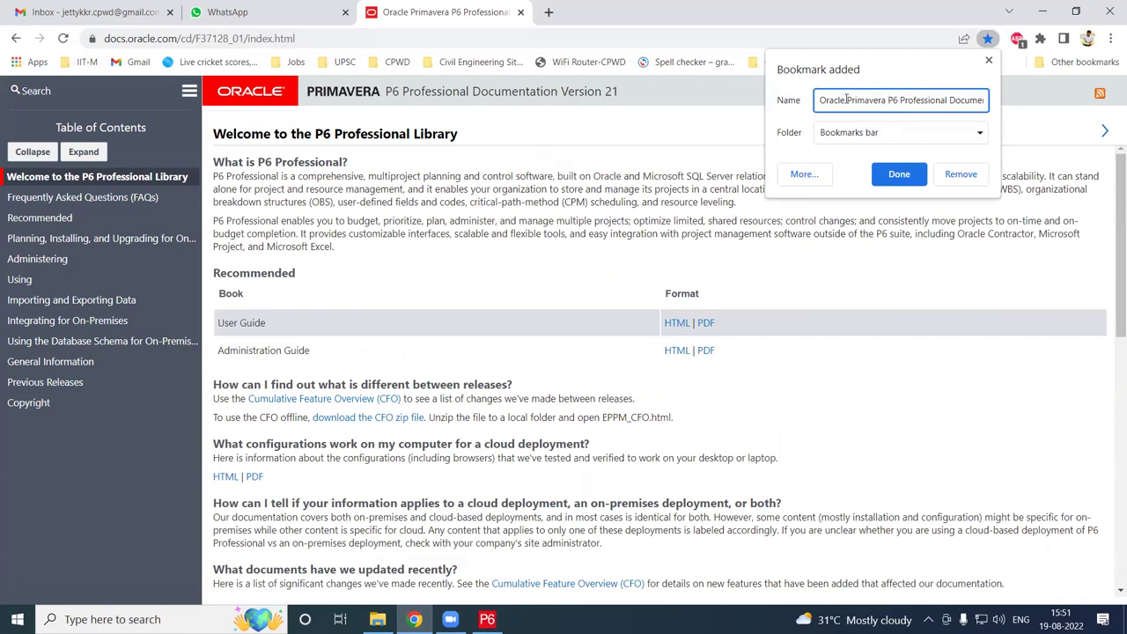
left_click_drag(847, 100, 750, 90)
key("BackSpace")
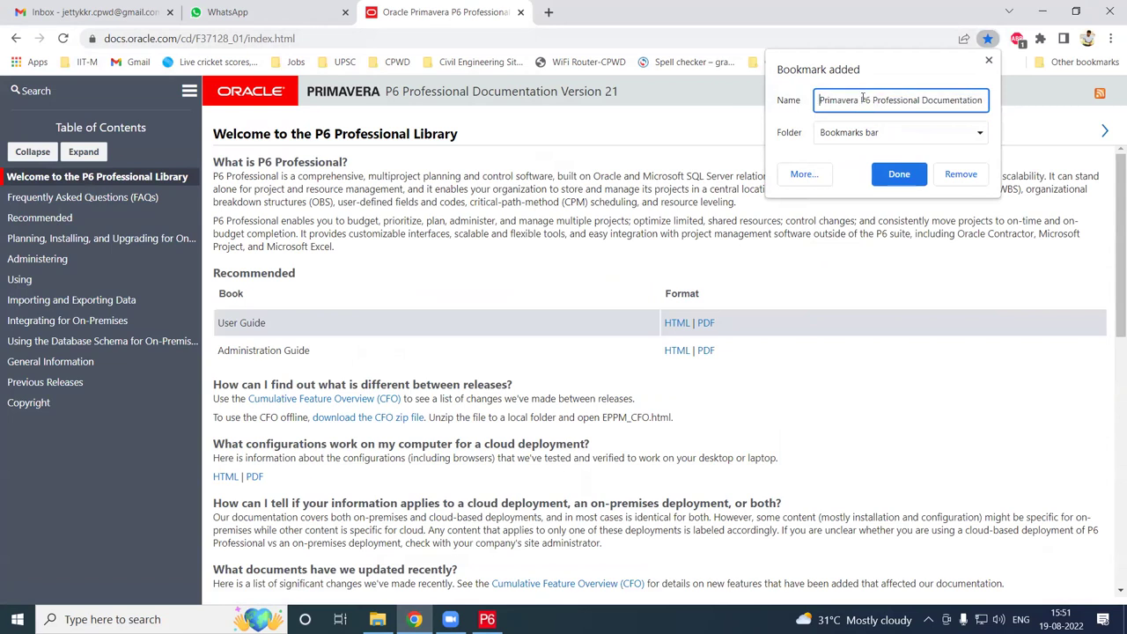
left_click_drag(861, 100, 1057, 101)
key("BackSpace")
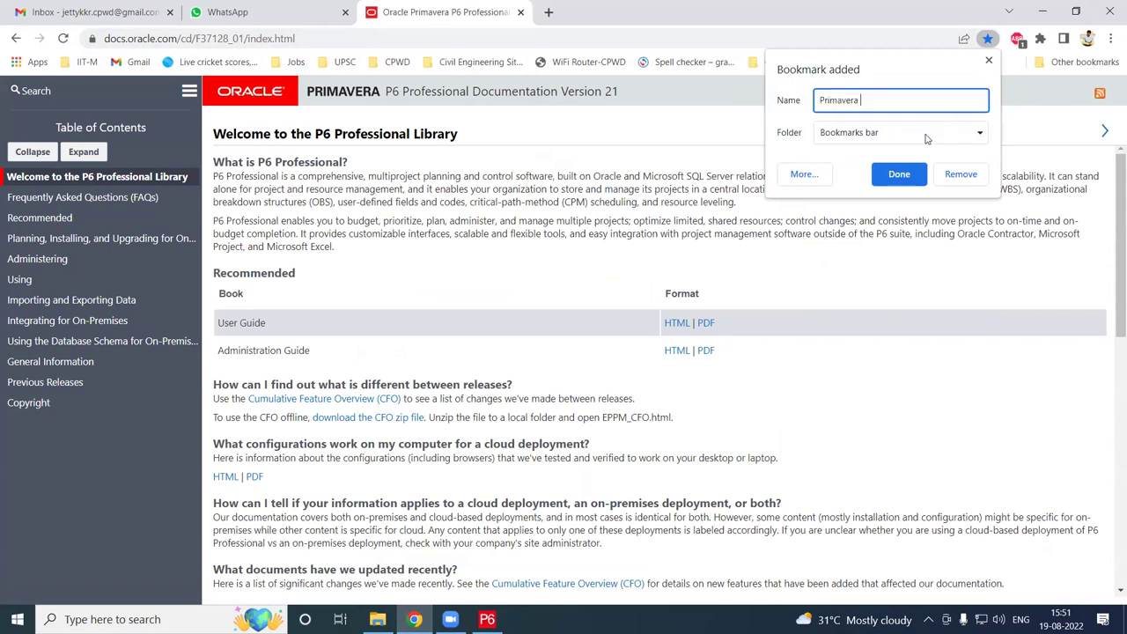
left_click(899, 174)
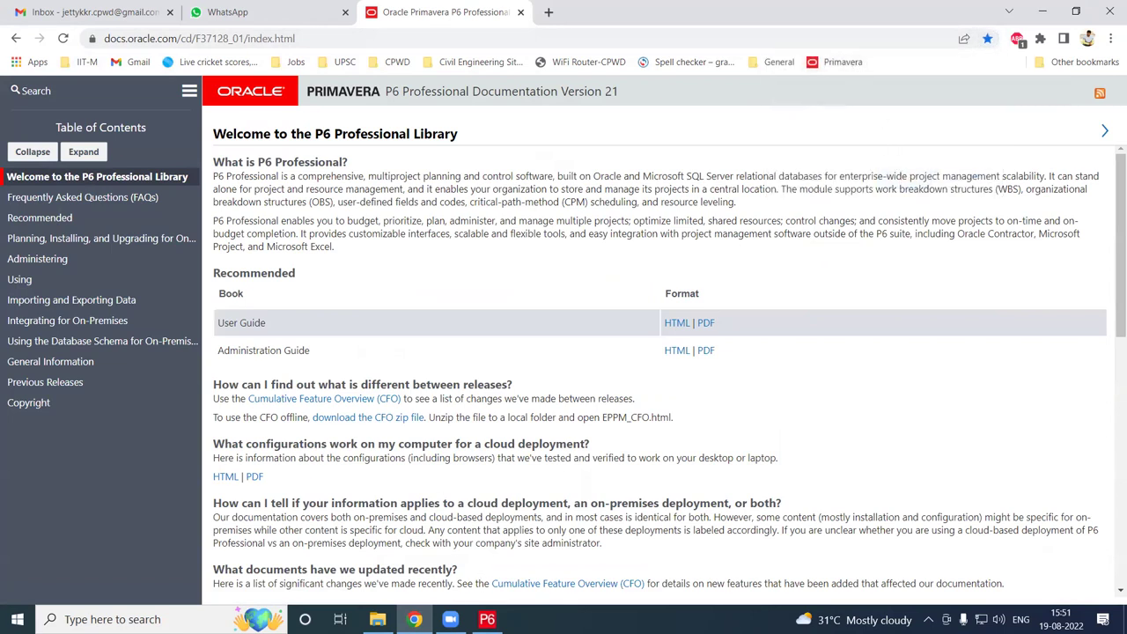
Step: Return to P6 Admin Preferences, open the Industry page and select Engineering and Construction
mouse_move(487, 620)
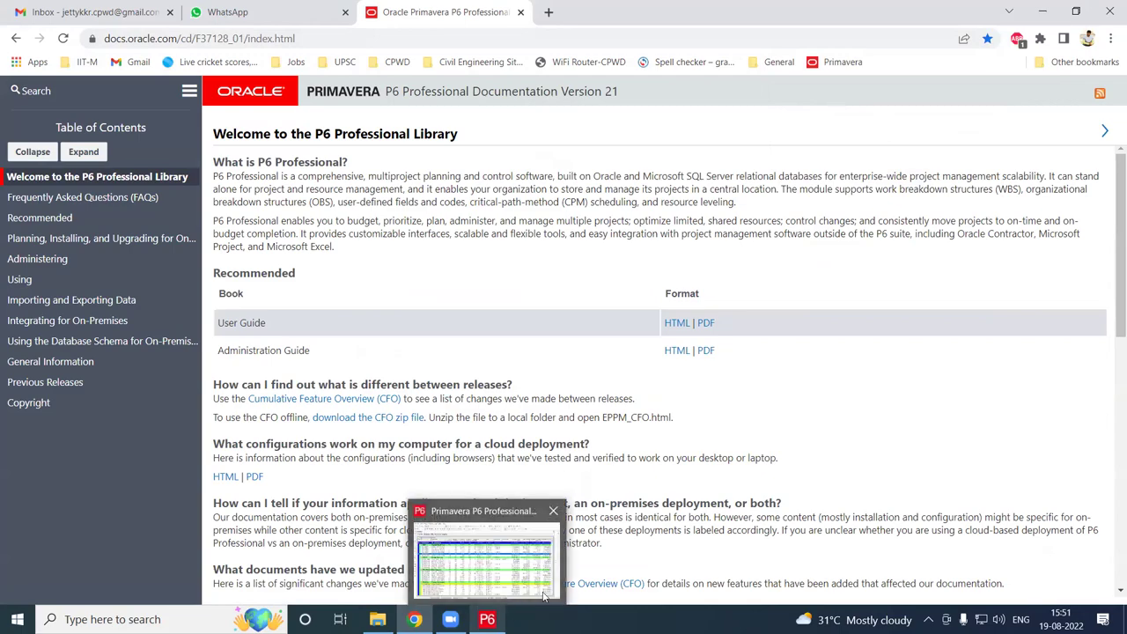
left_click(493, 563)
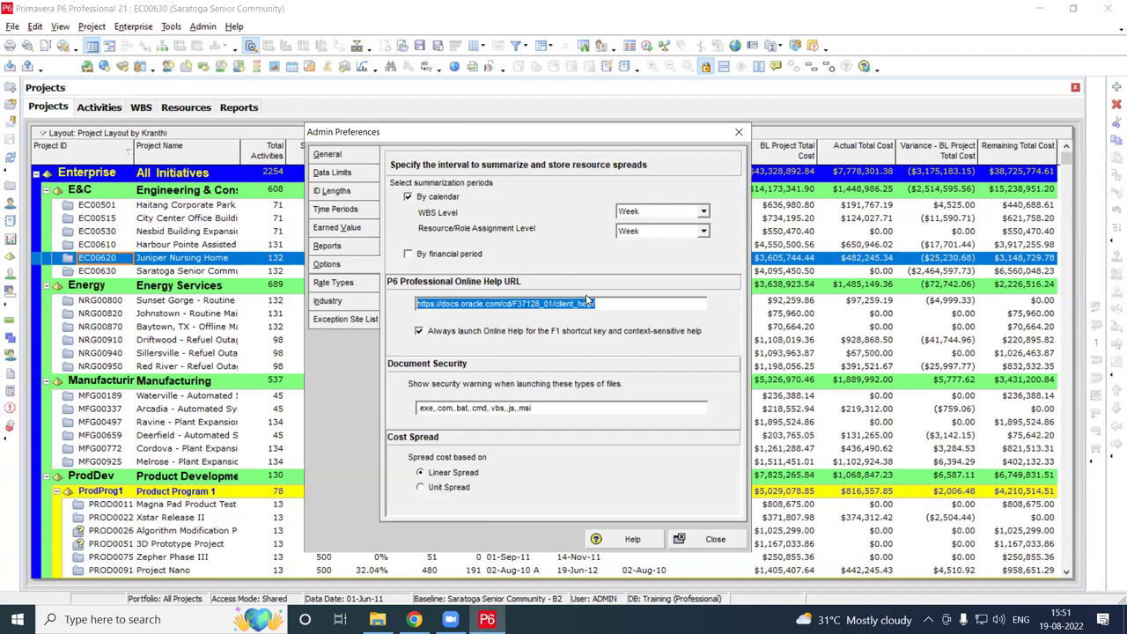
left_click(335, 284)
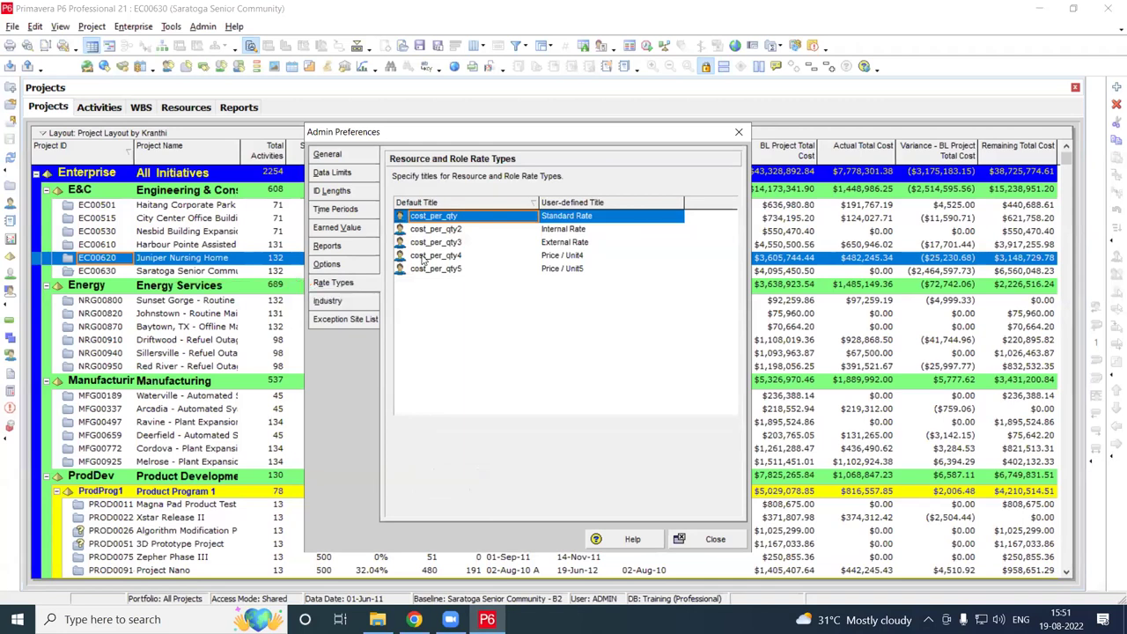
left_click(329, 301)
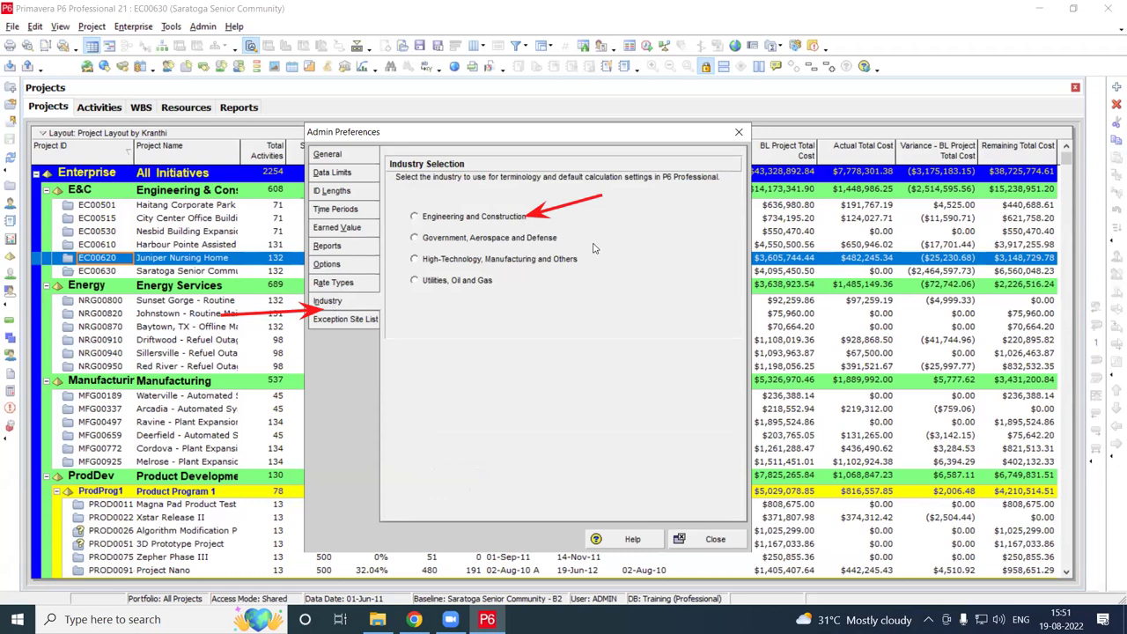
left_click(451, 220)
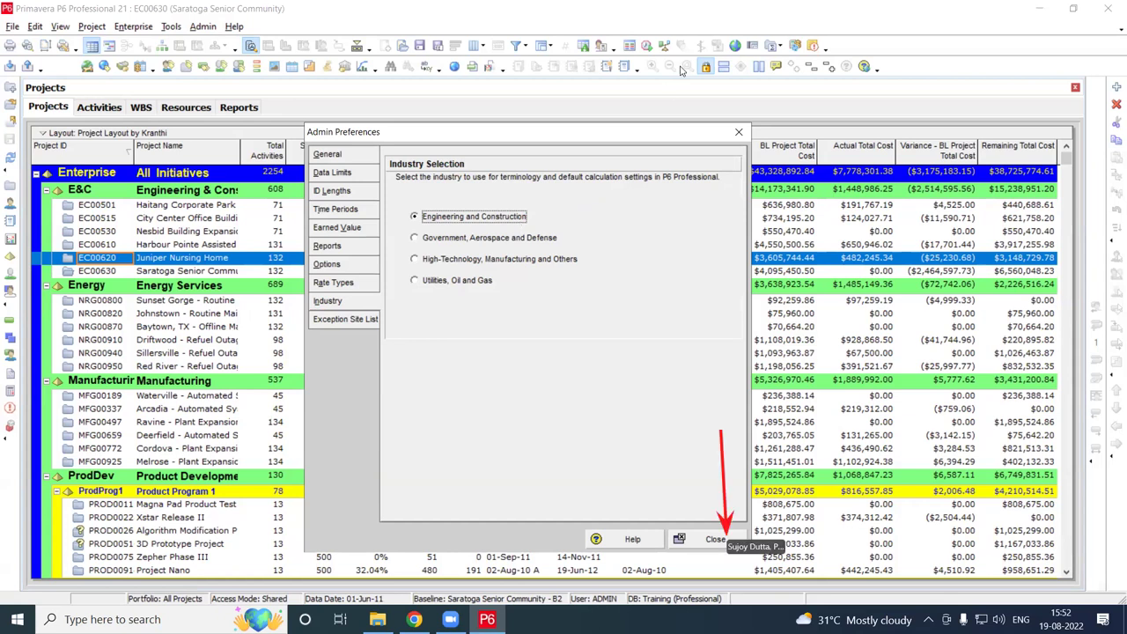
Step: Close Admin Preferences and accept the industry change warning
left_click(716, 539)
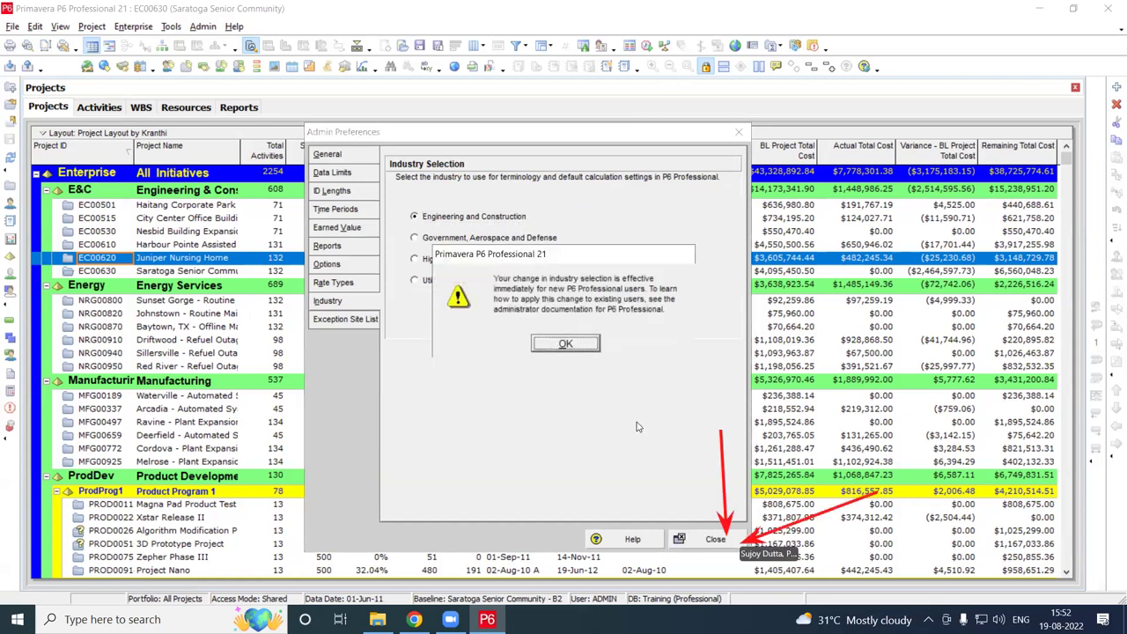
left_click(579, 343)
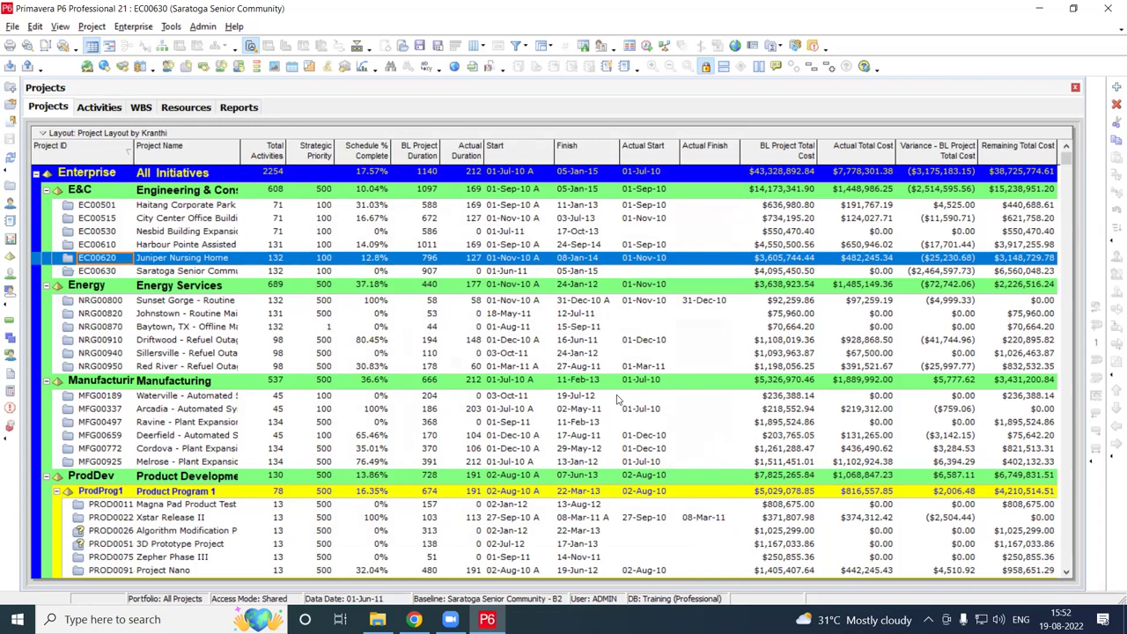
Step: Open Admin Categories from the Admin menu
left_click(203, 27)
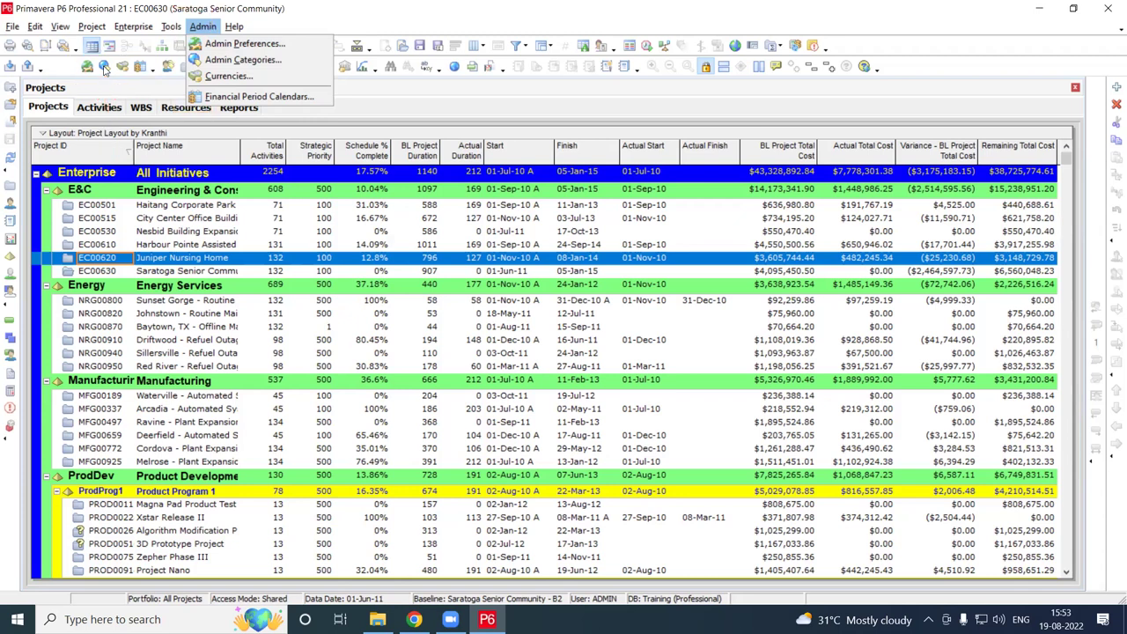
key("c")
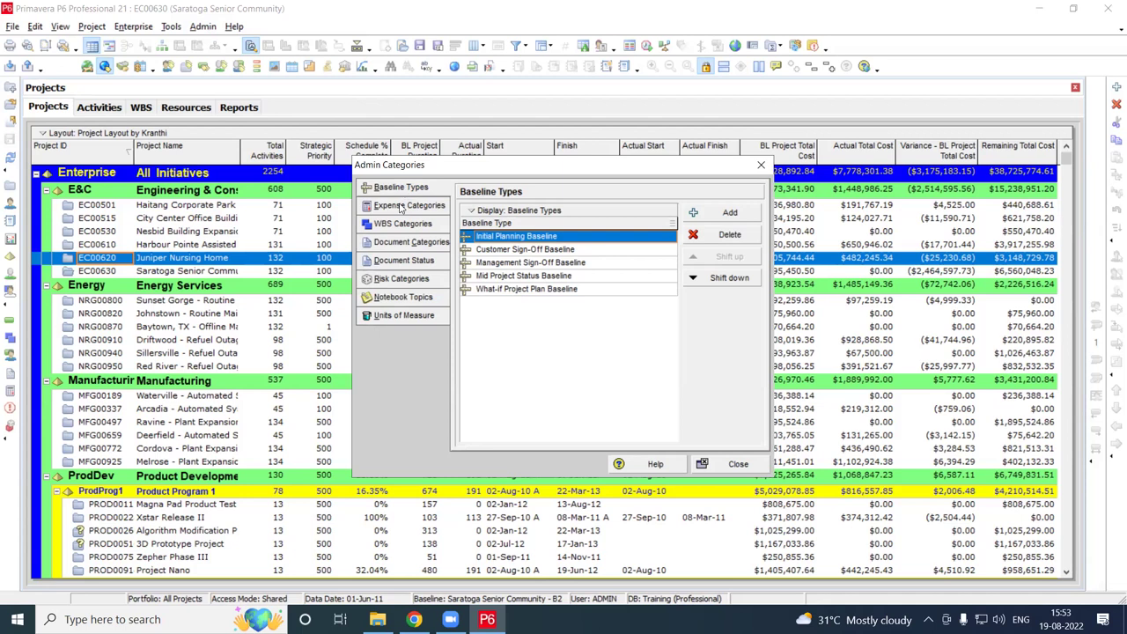
Step: Switch Admin Categories to the Expense Categories list
left_click(401, 207)
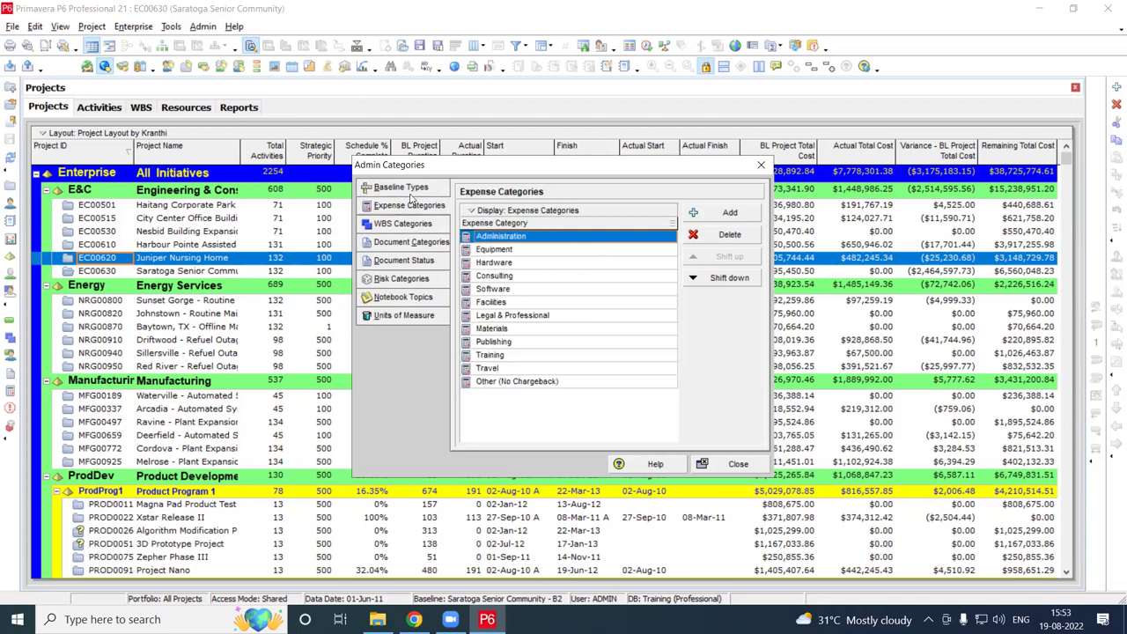
left_click(412, 190)
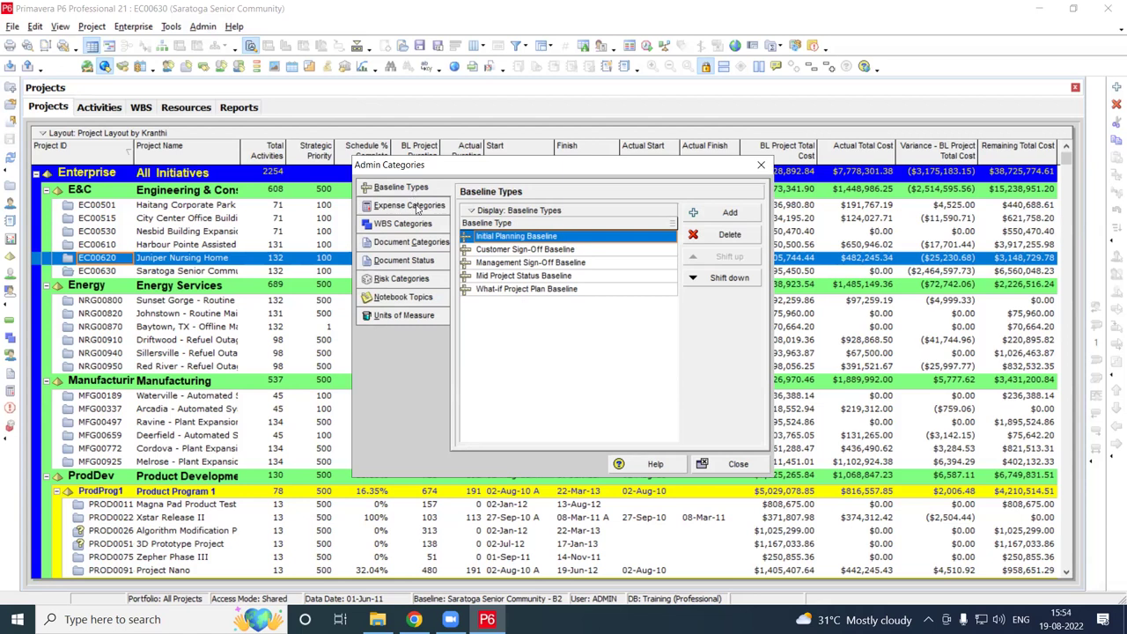
left_click(417, 208)
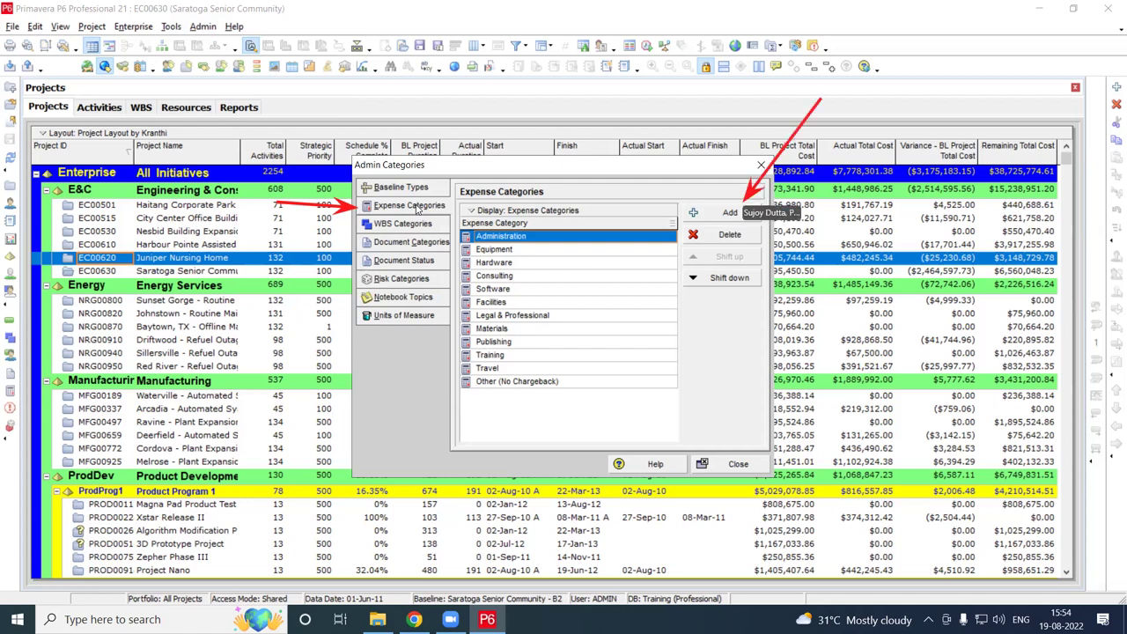
Step: Add the expense categories 'Staff Welfare' and 'Transport Expenditure'
left_click(705, 213)
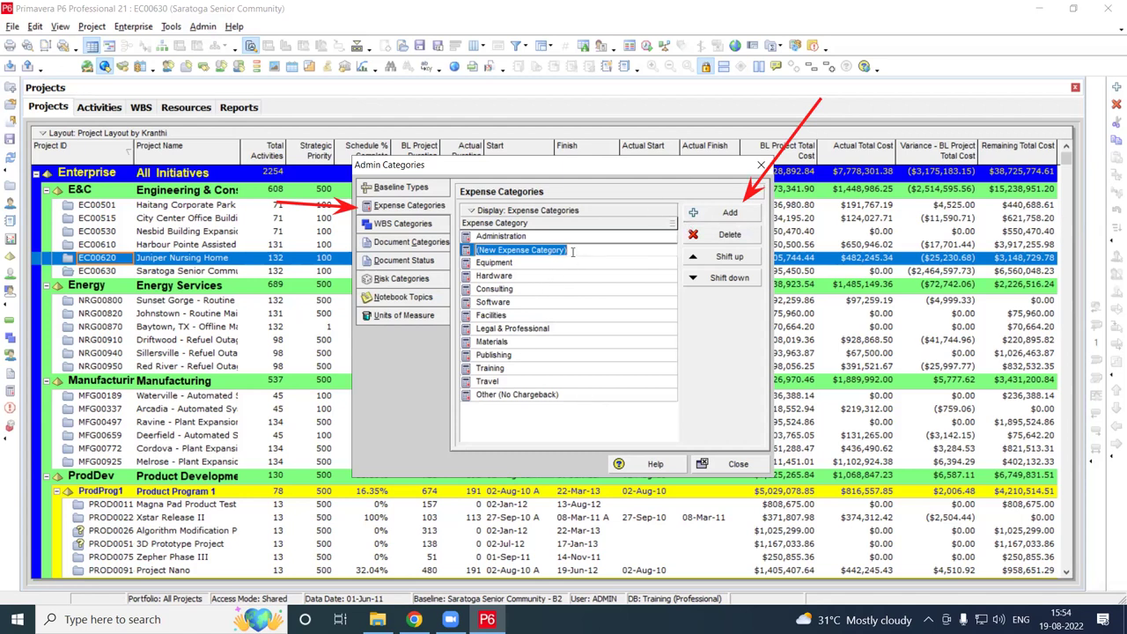
left_click_drag(573, 250, 472, 254)
type("sTAF")
key("BackSpace")
key("BackSpace")
key("BackSpace")
key("BackSpace")
type("Sta")
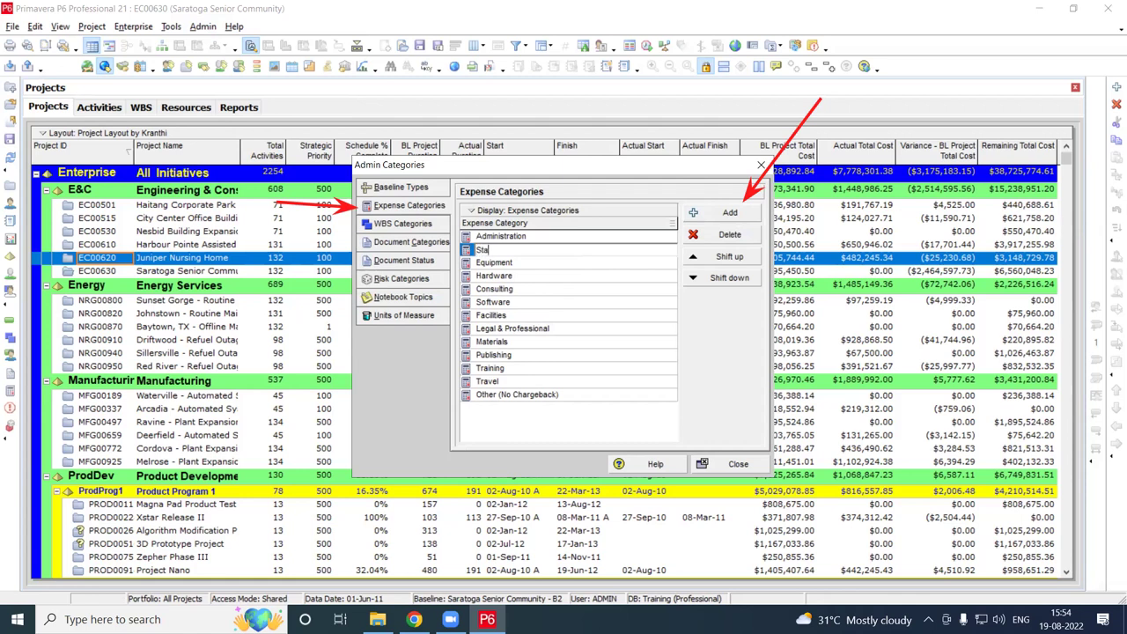
type("ff Welfare")
key("Return")
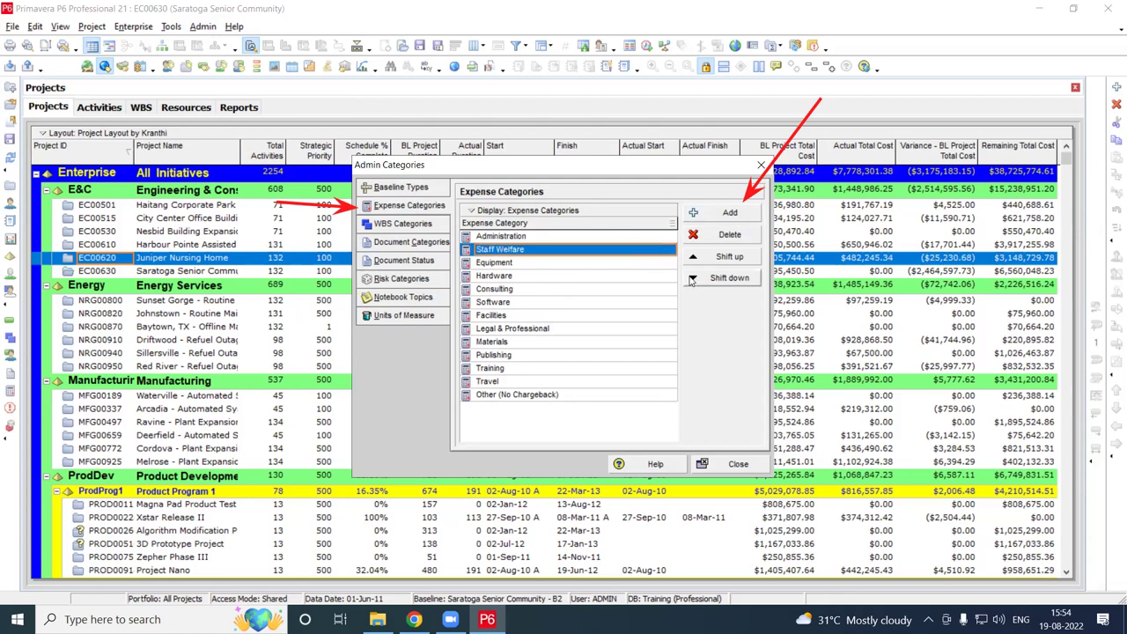
left_click(710, 214)
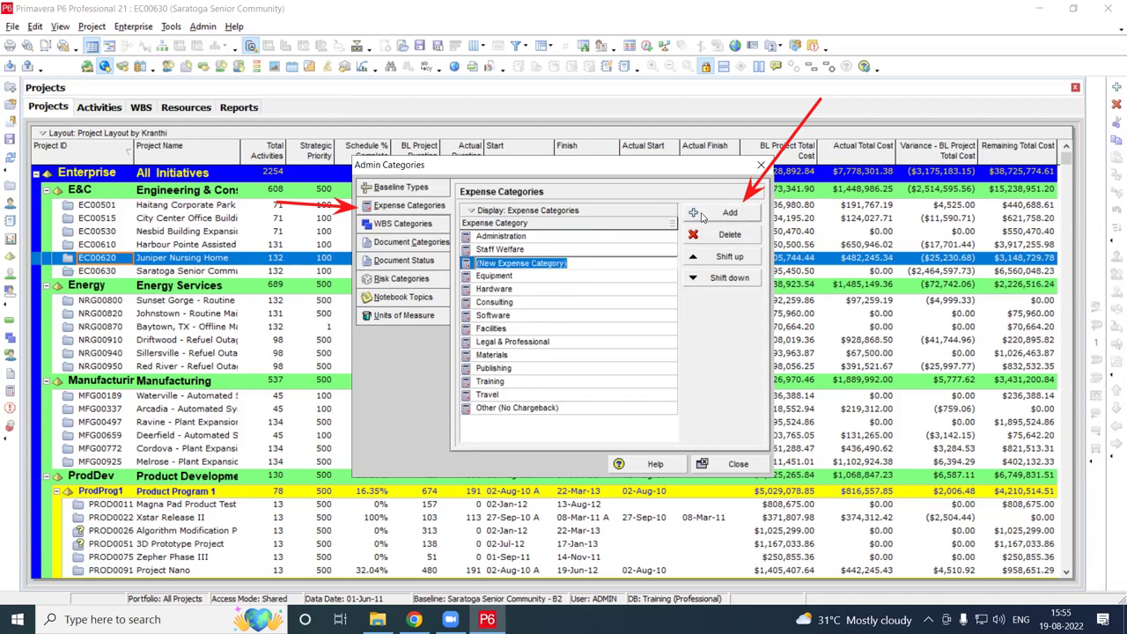
type("Tra")
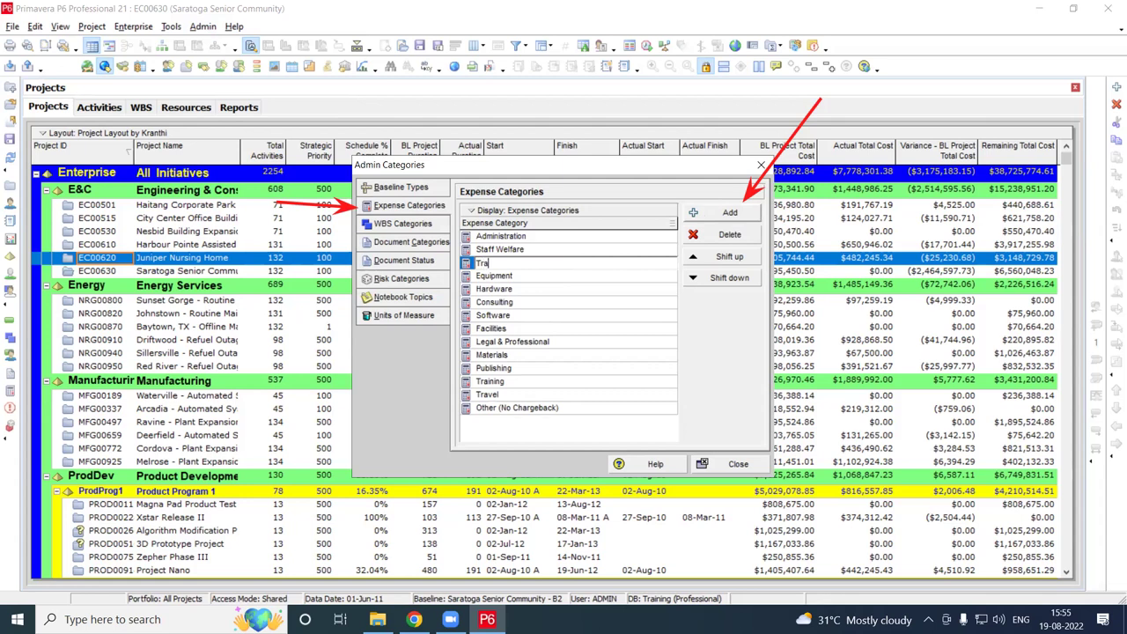
type("nsport Expenditure")
key("Return")
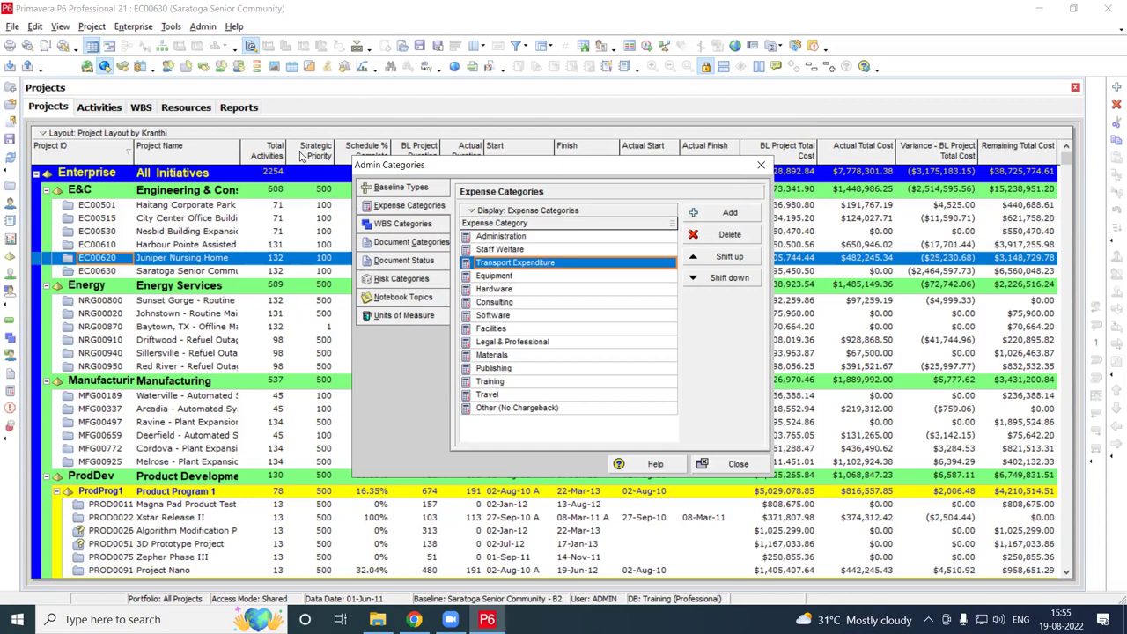
Step: Shift Staff Welfare and Transport Expenditure above Administration in the expense categories
left_click(558, 251)
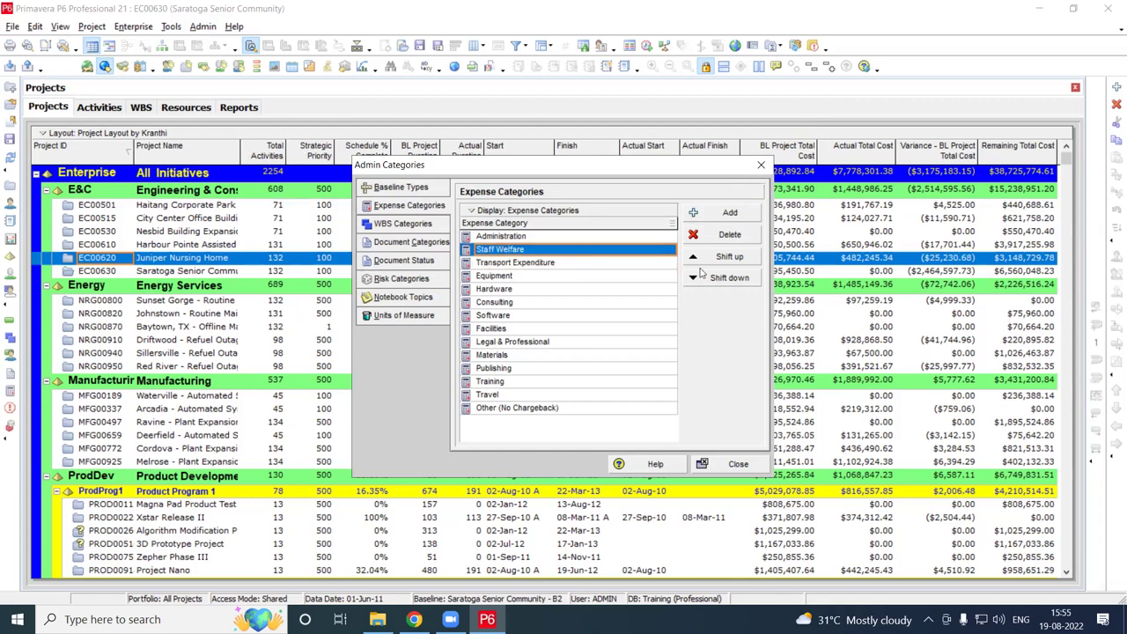
left_click(738, 263)
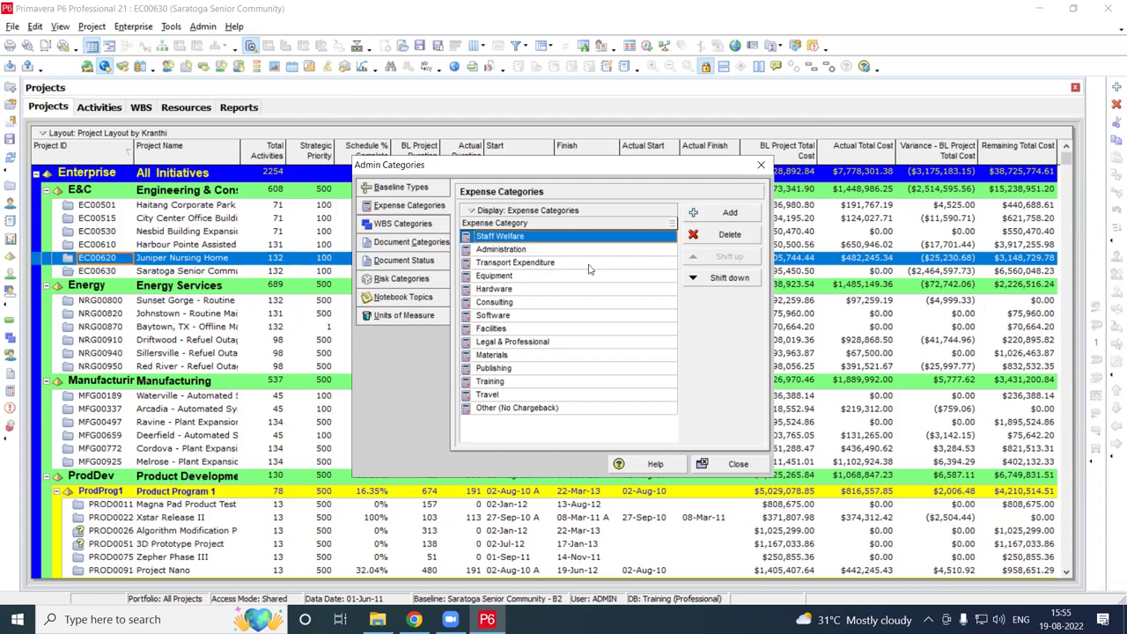
left_click(588, 267)
left_click(731, 262)
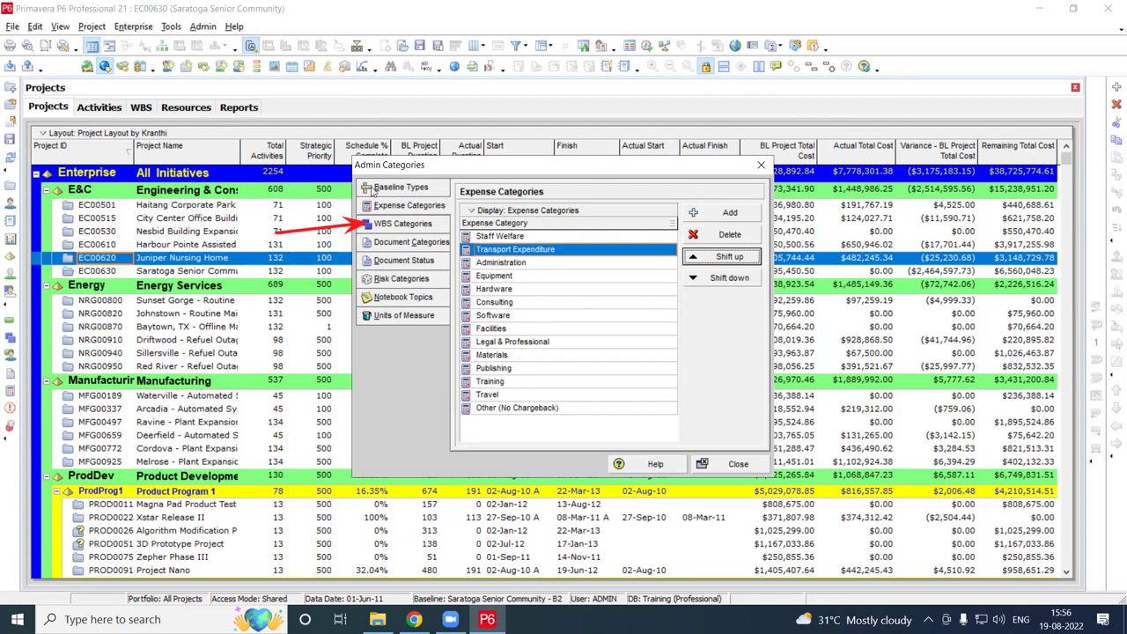
left_click(395, 227)
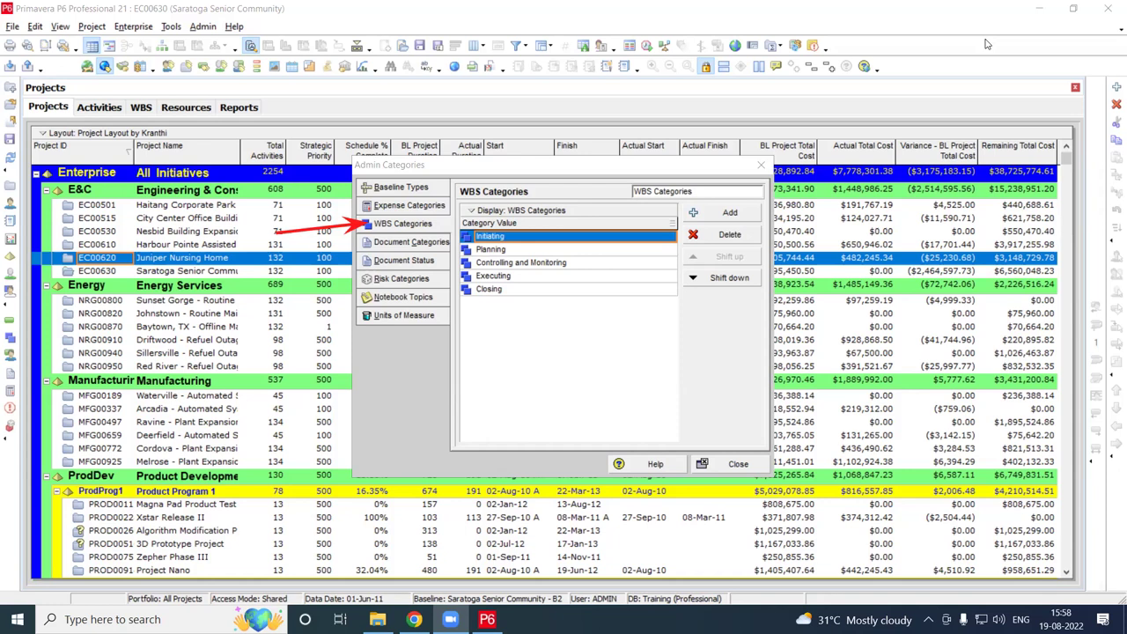
Step: Move Executing up one place and rename 'Controlling and Monitoring' to 'Monitoring and Controlling'
left_click(517, 277)
left_click(738, 256)
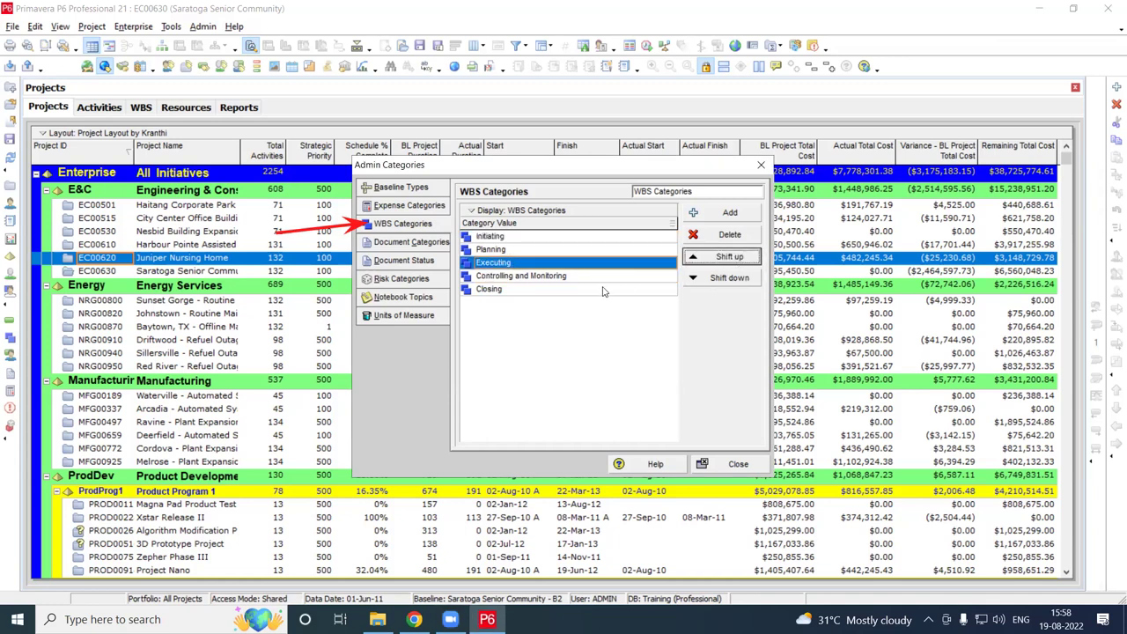
double_click(553, 276)
left_click(548, 276)
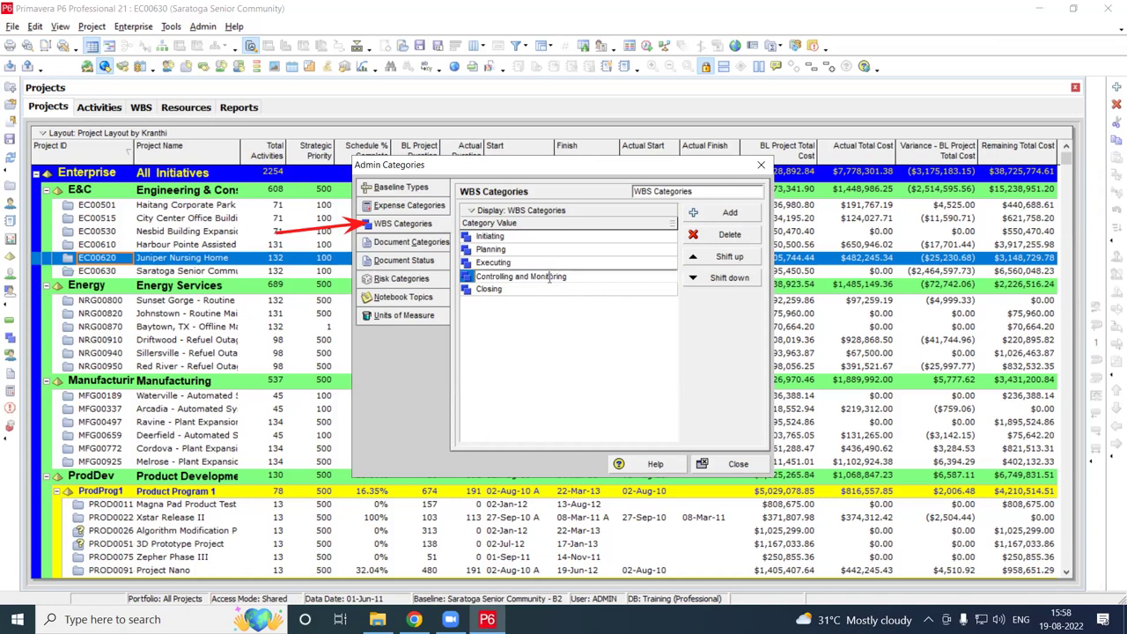
double_click(548, 276)
key("BackSpace")
key("Home")
type("Monitoring and")
key("BackSpace")
key("BackSpace")
key("BackSpace")
key("BackSpace")
left_click(586, 291)
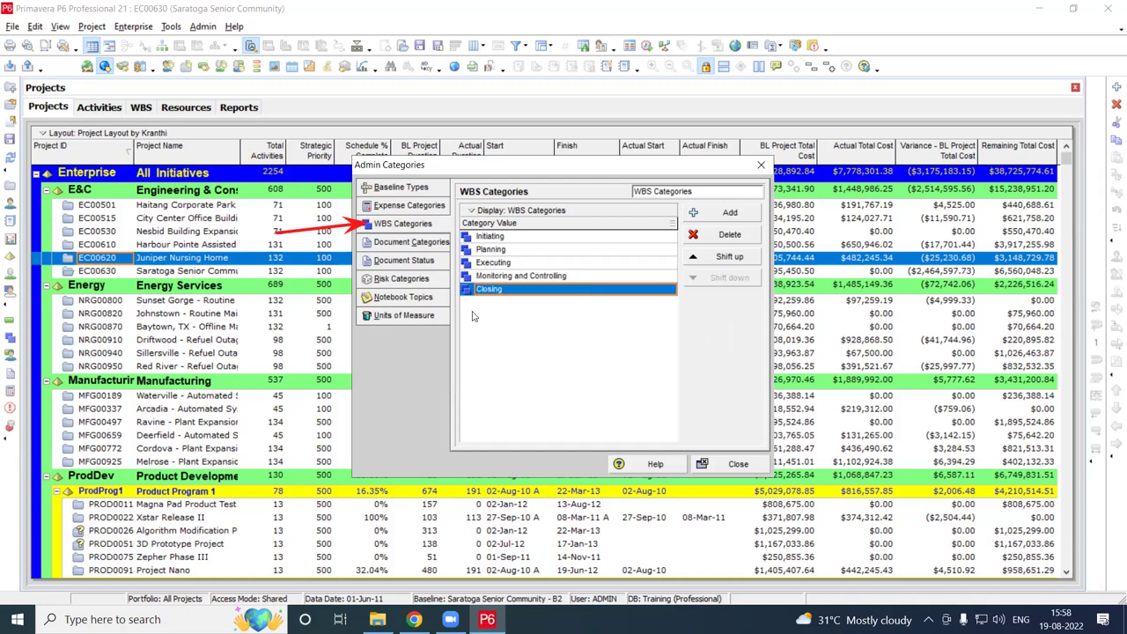
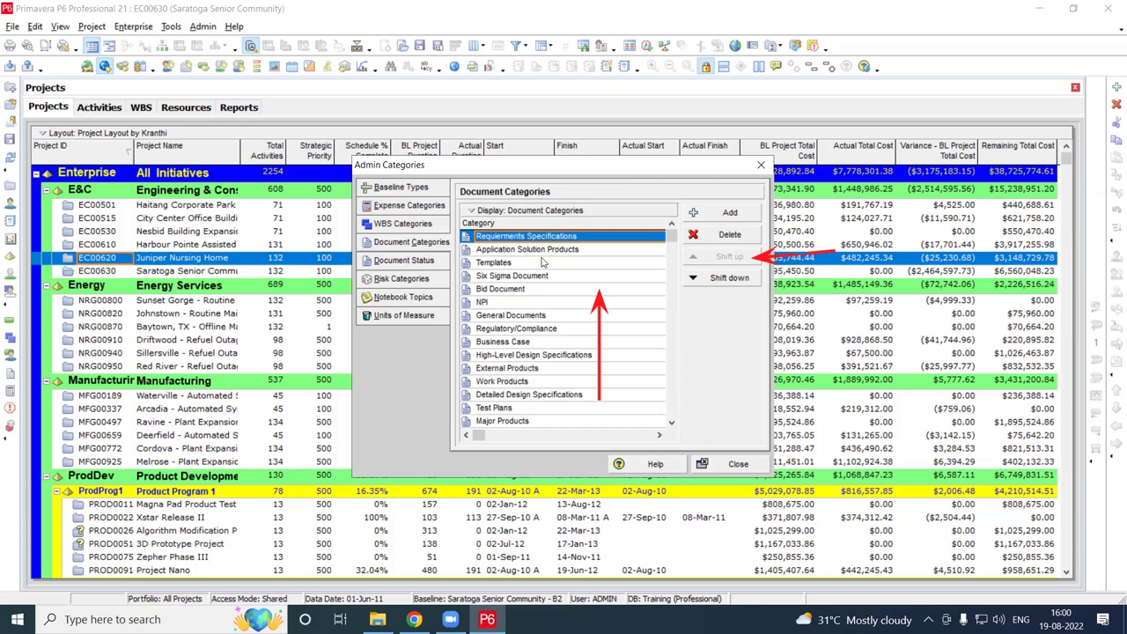
Step: Shift Bid Document up four places to the top of the Document Categories list
left_click(526, 294)
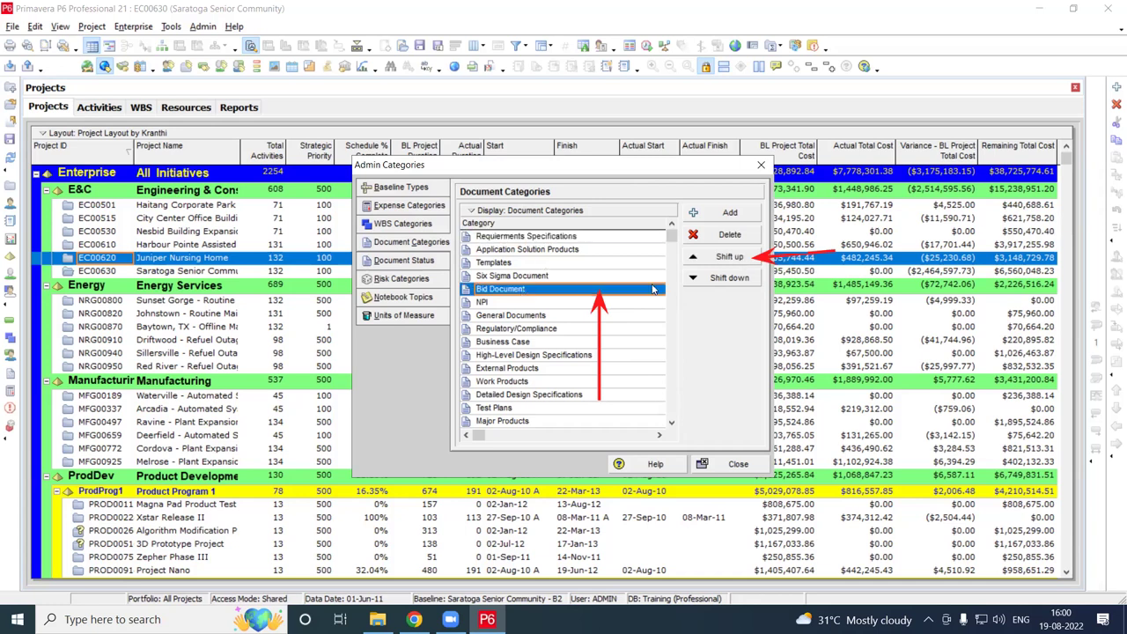
left_click(728, 262)
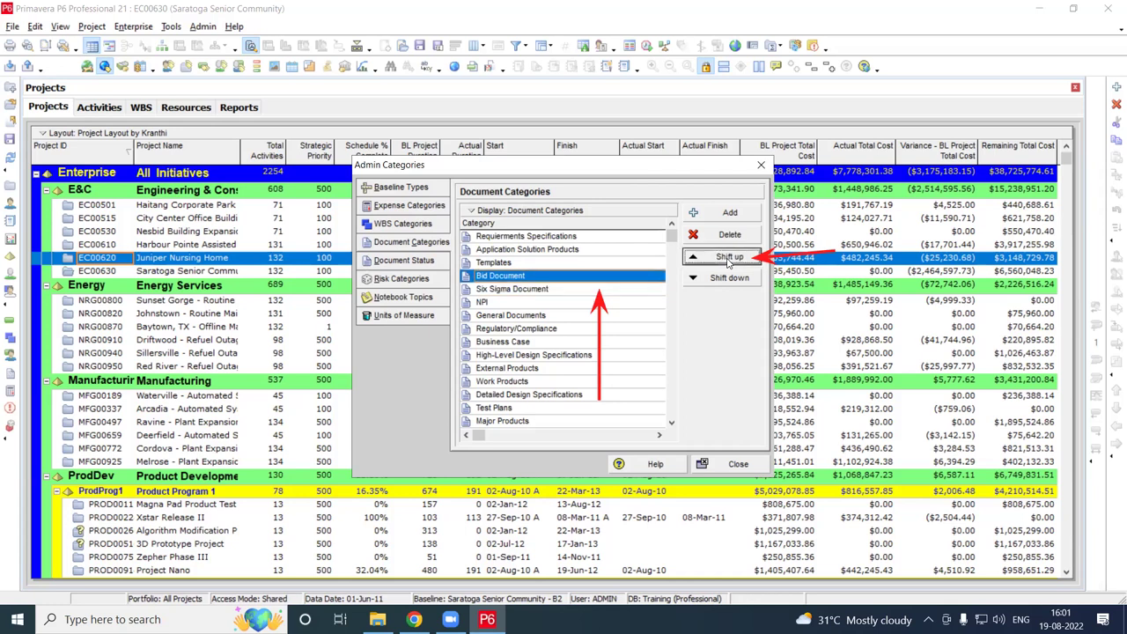
left_click(729, 261)
left_click(728, 262)
left_click(729, 262)
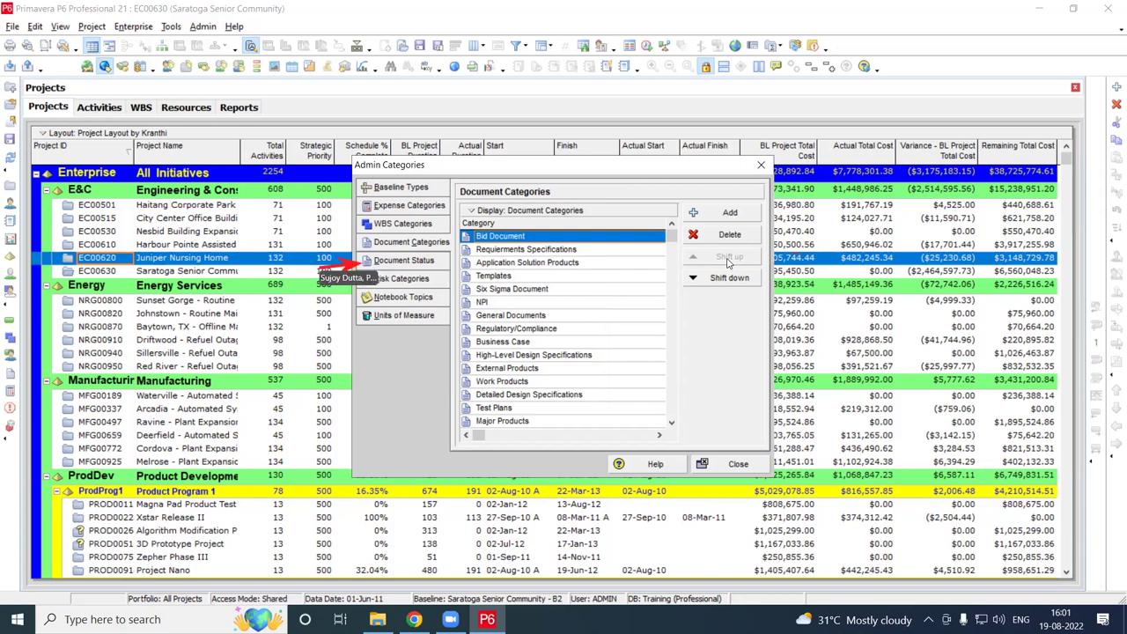
left_click(420, 265)
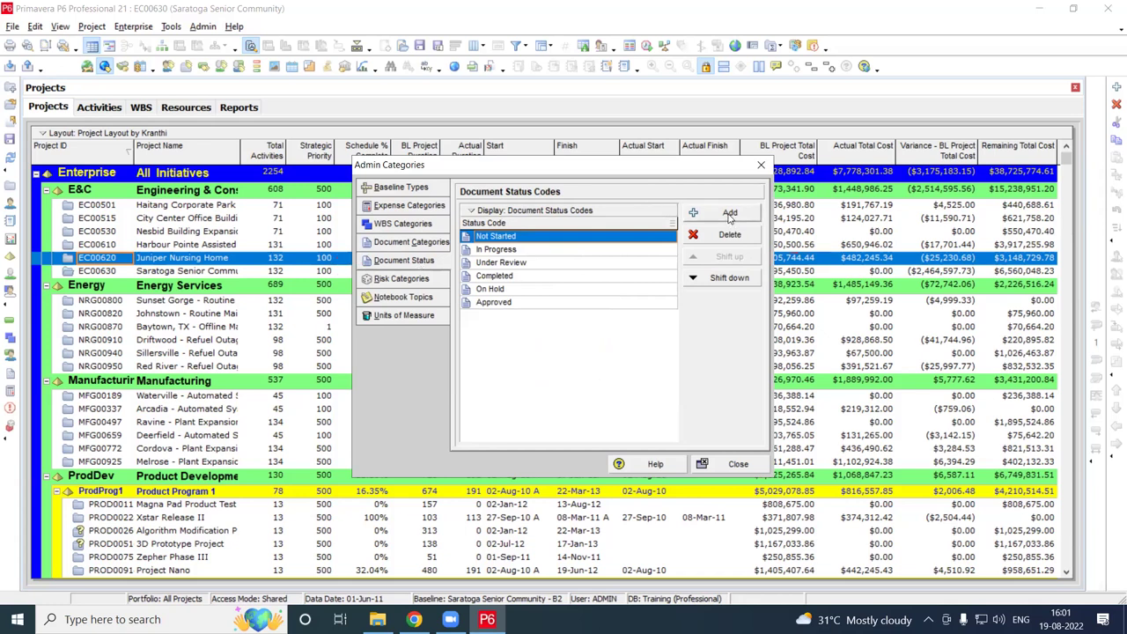
Step: Add a new document status code named 'Rejected'
left_click(730, 215)
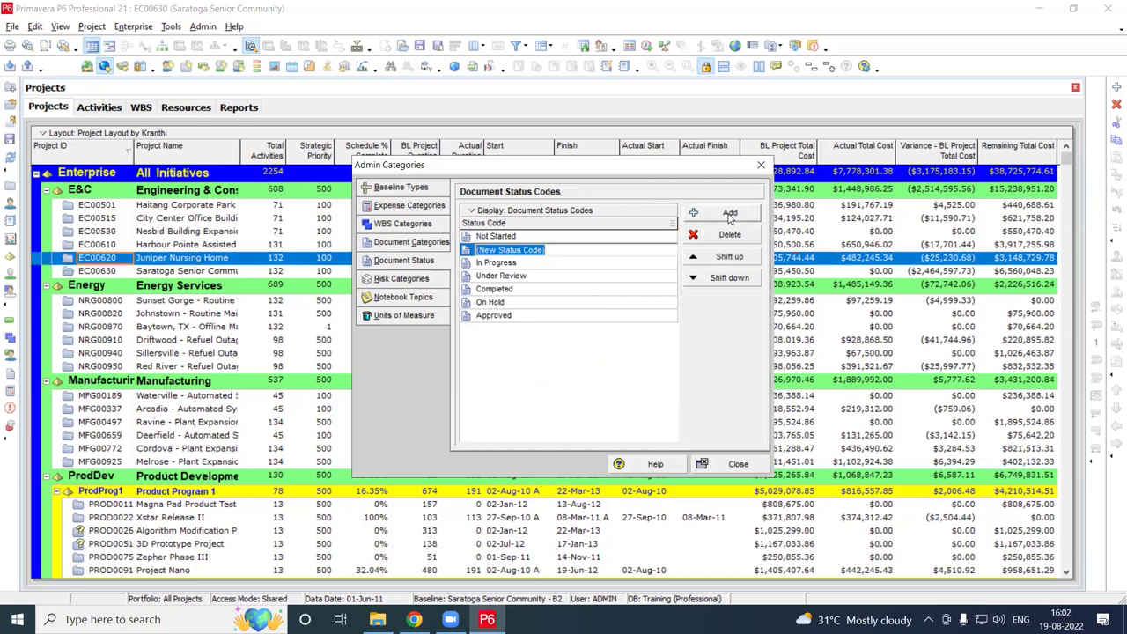
key("End")
type("R")
key("Return")
key("BackSpace")
type("Rejected")
key("Return")
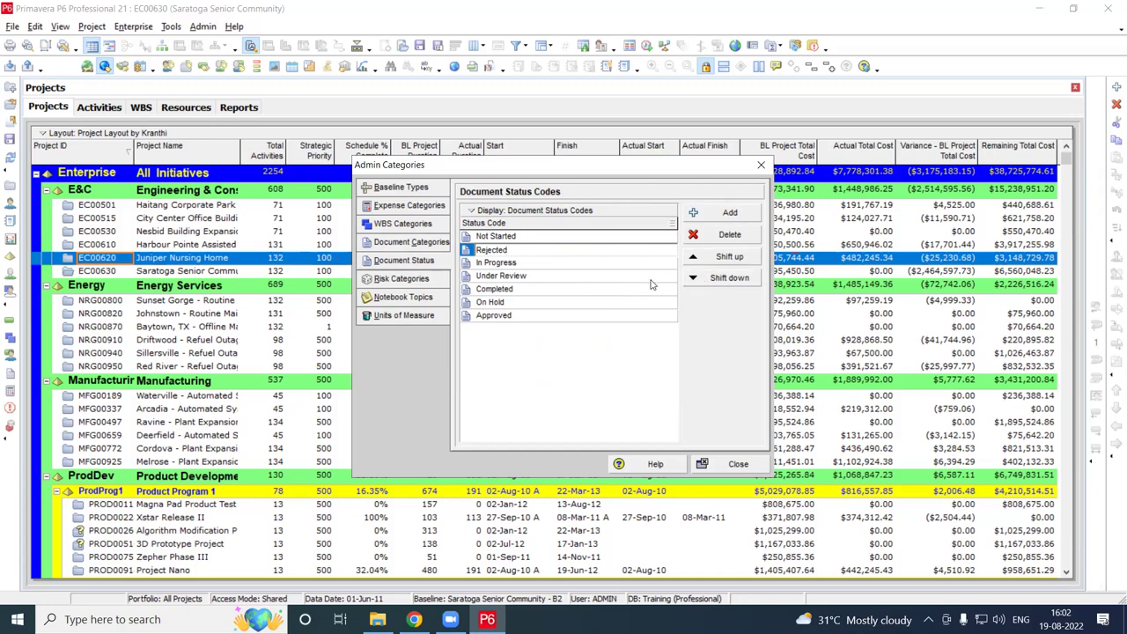
Step: Shift Rejected down three places so it sits last, after Approved
left_click(715, 278)
left_click(715, 278)
left_click(716, 278)
left_click(716, 280)
left_click(716, 280)
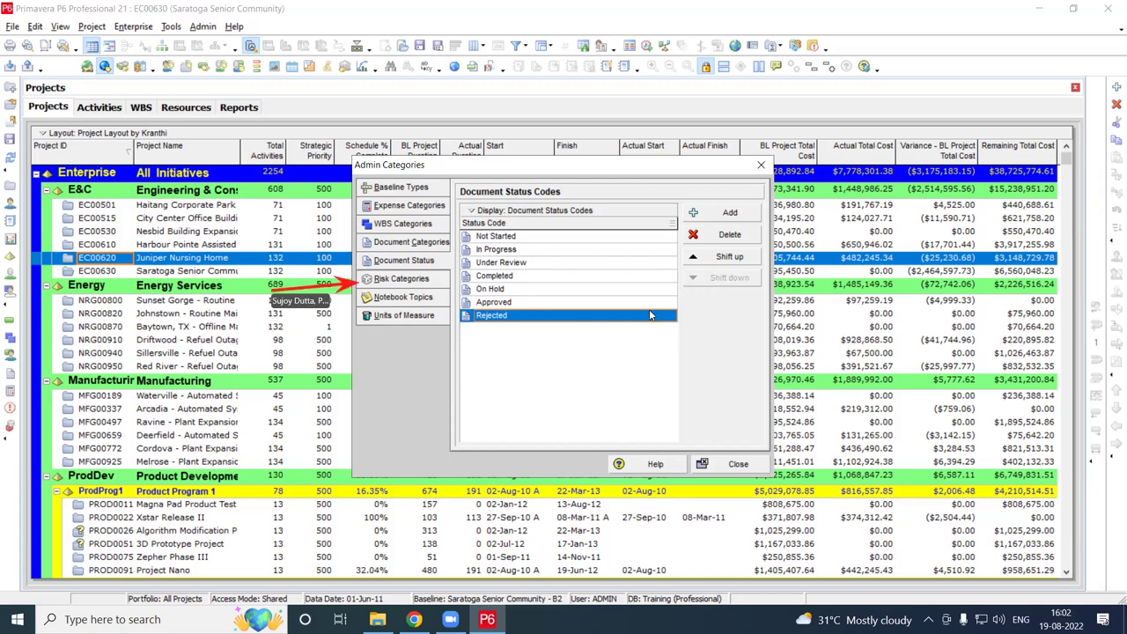
left_click(414, 280)
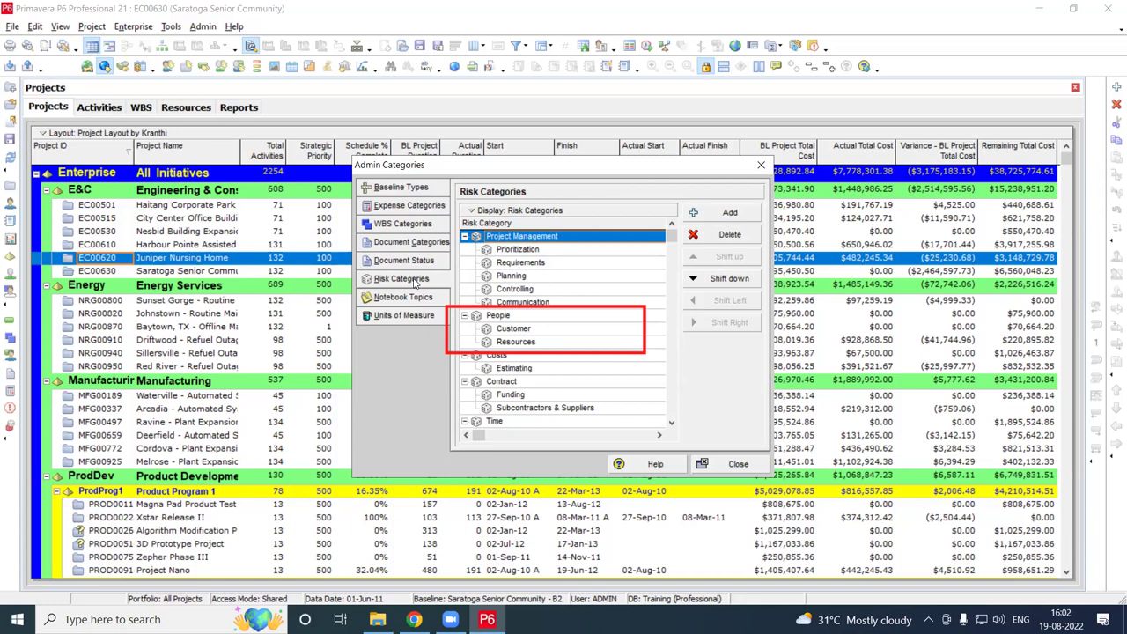
Step: Promote Resources above People, then nest People and Customer beneath Resources
left_click(539, 343)
left_click(737, 304)
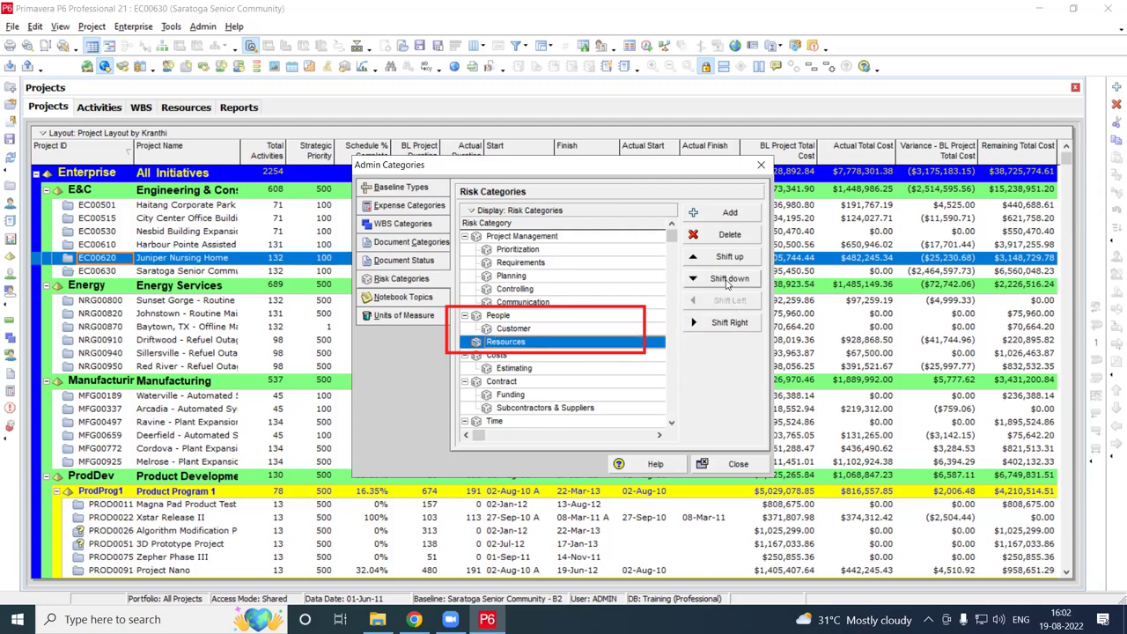
left_click(729, 258)
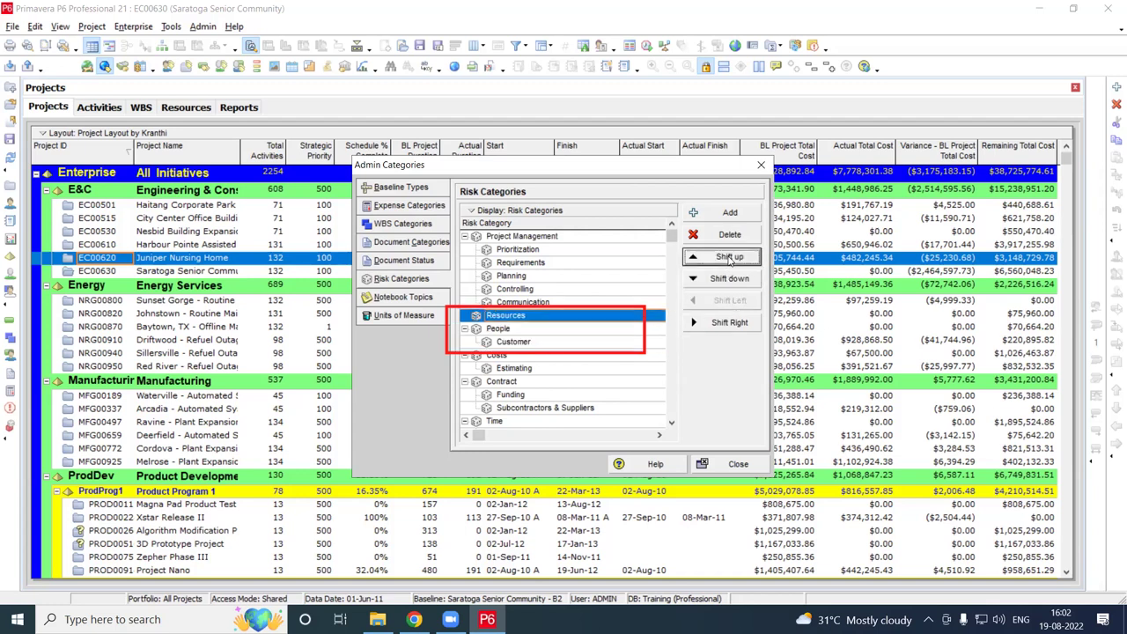
left_click(523, 331)
left_click(725, 323)
left_click(537, 342)
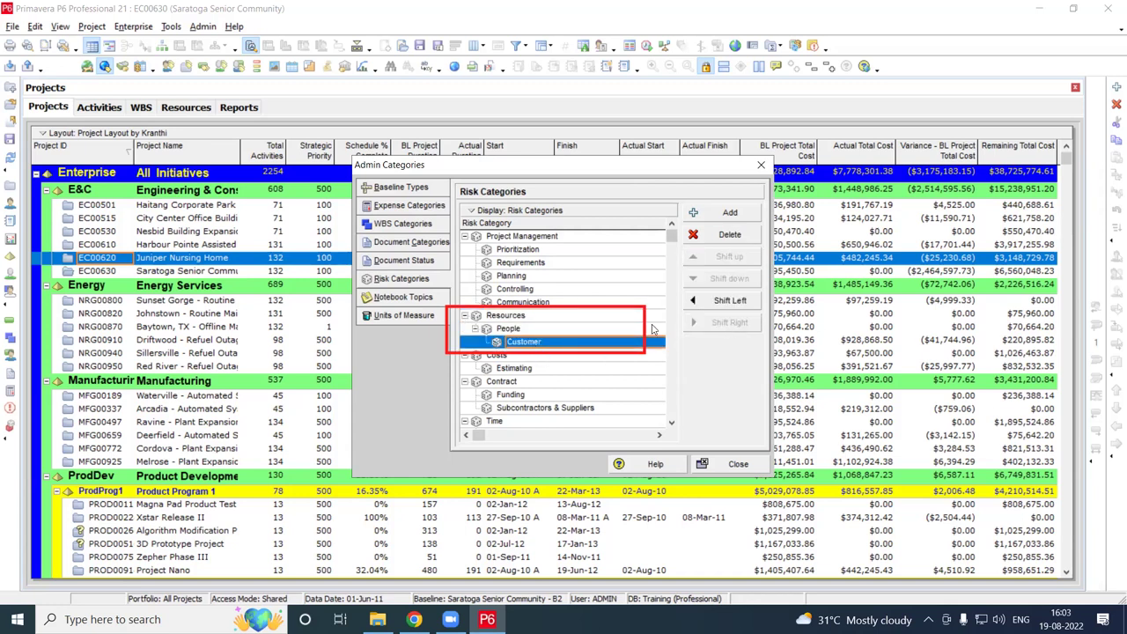
left_click(729, 300)
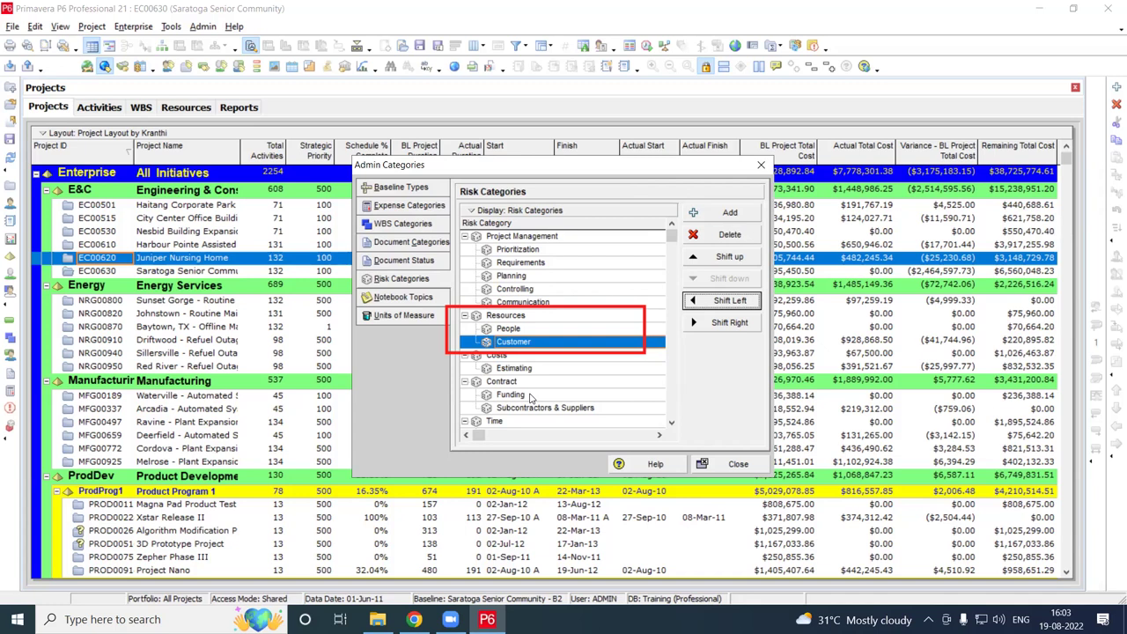
Step: Add 'Machines' and 'Materials' risk categories under Resources, after Customer
left_click(535, 343)
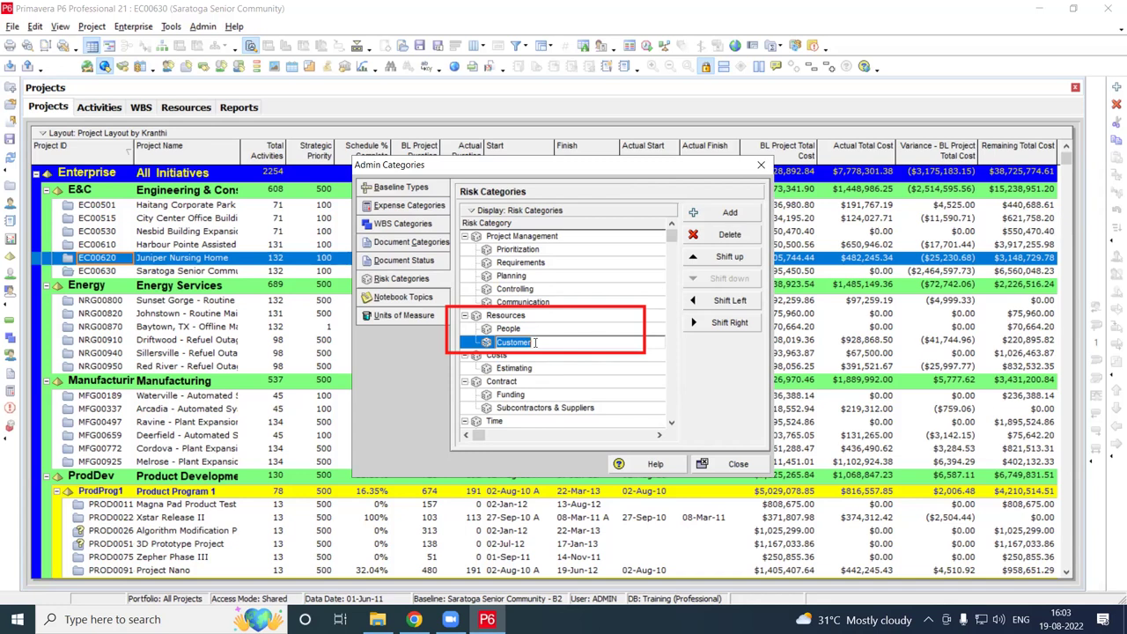
left_click(731, 213)
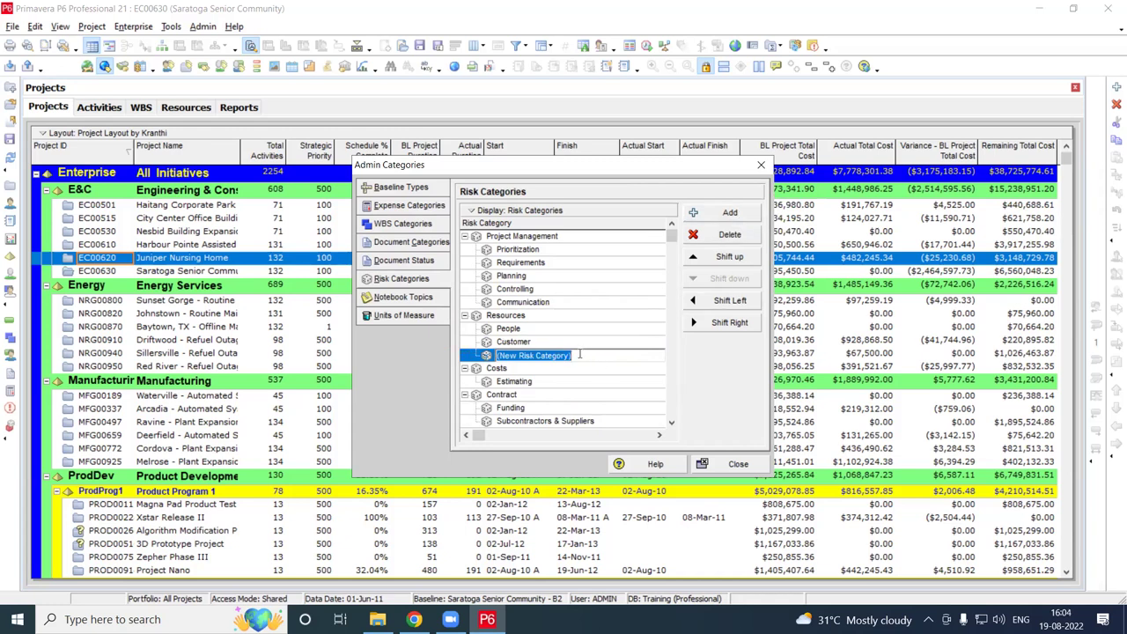
type("Machines")
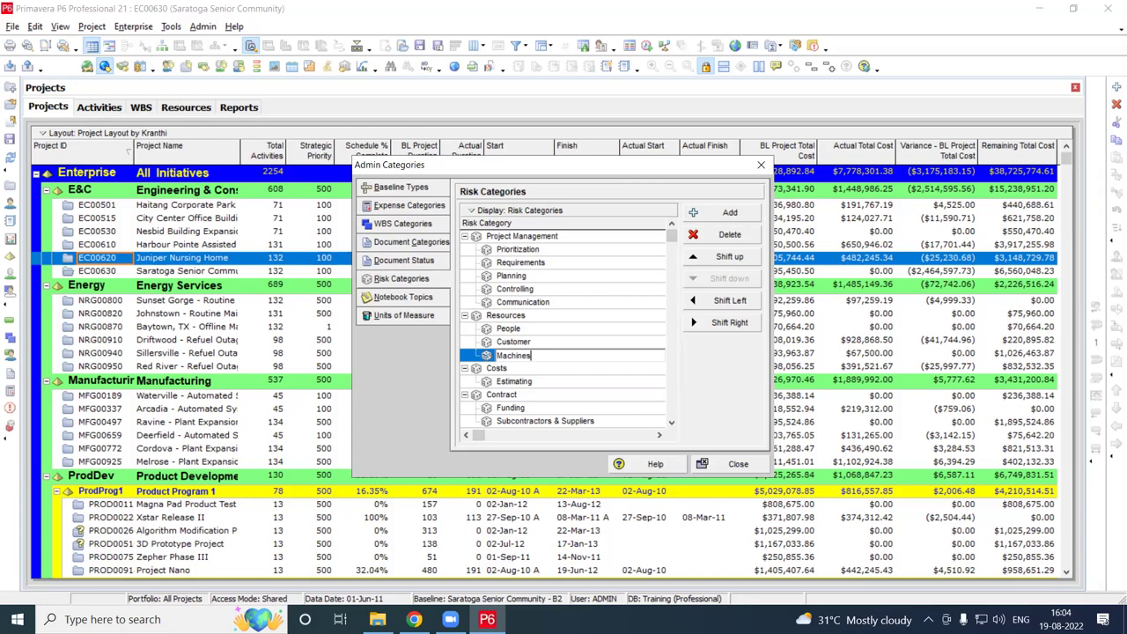
left_click(719, 211)
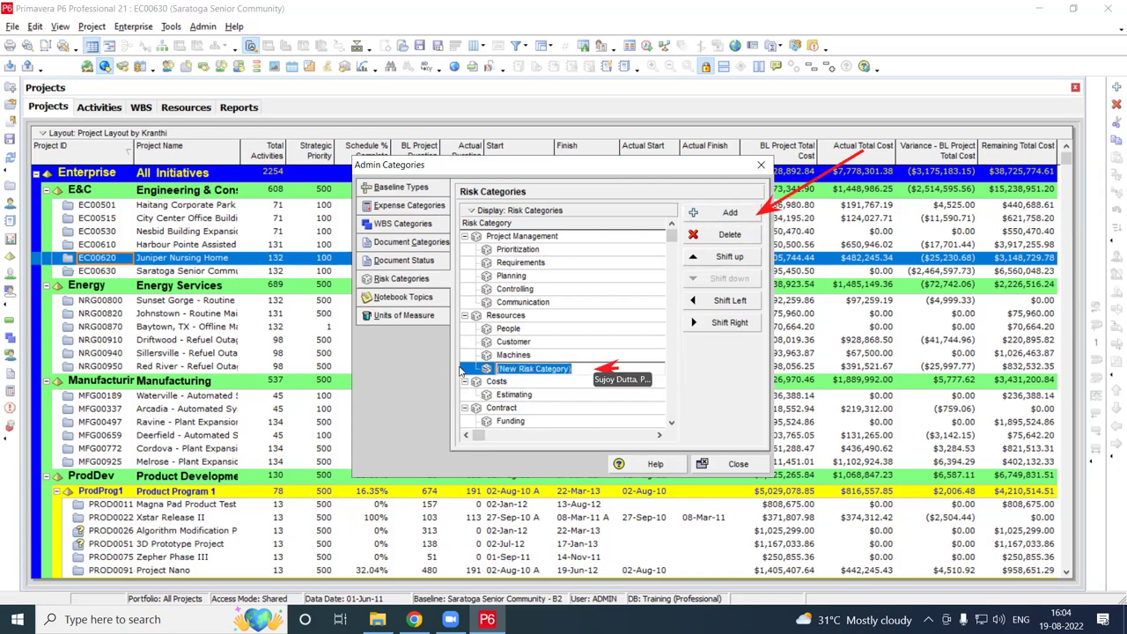
type("Materia")
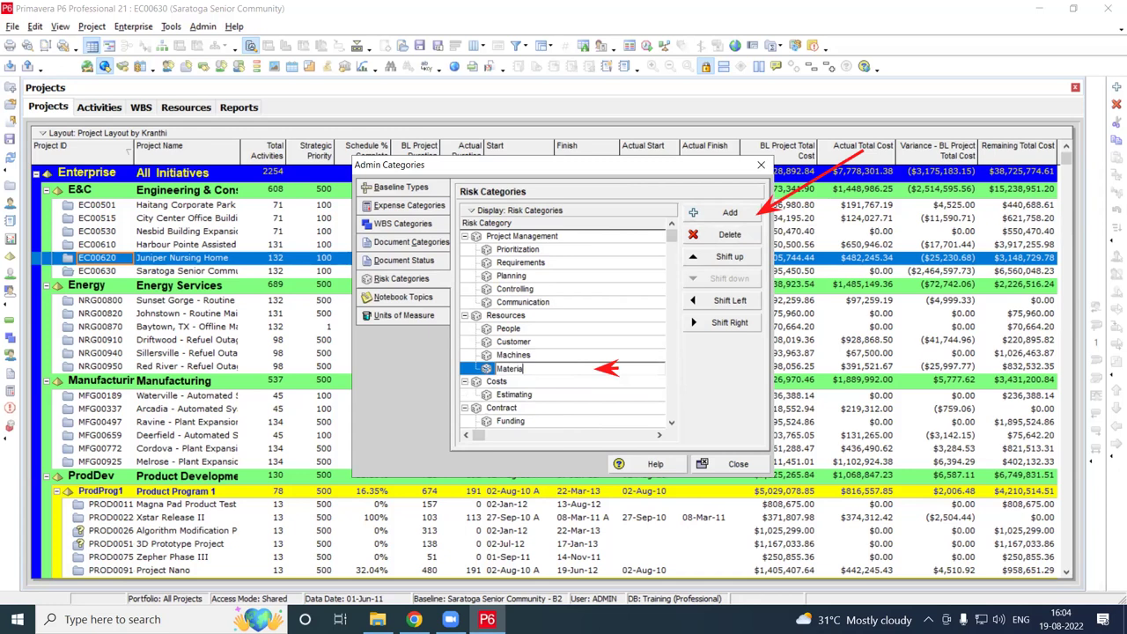
type("ls")
key("Return")
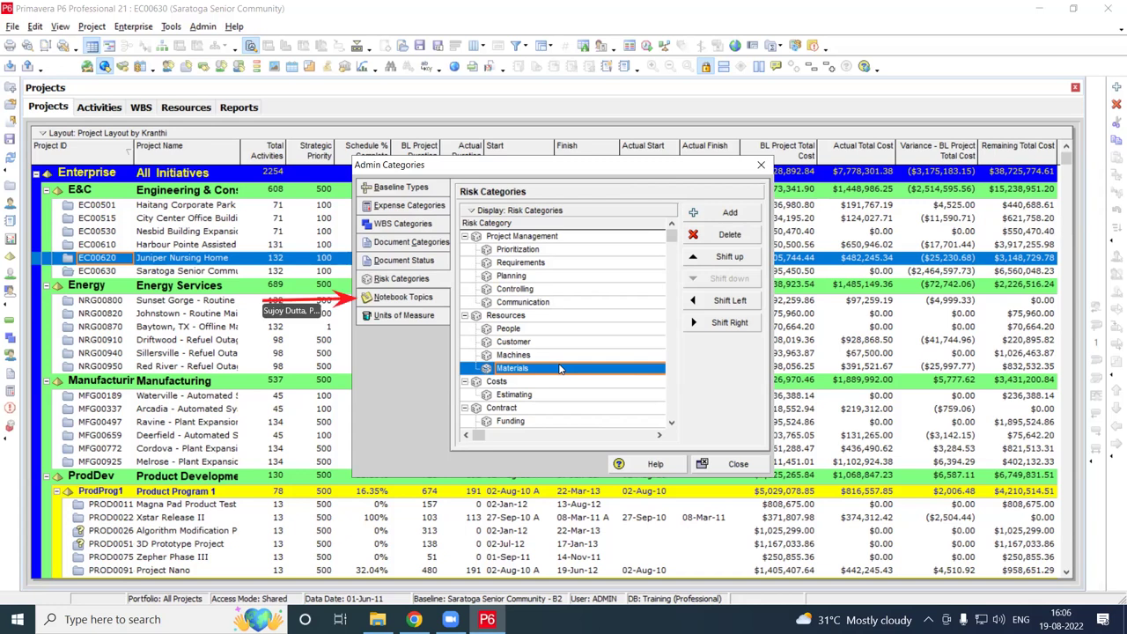
Step: Add a 'General Notes' notebook topic and shift it above Constraints to the top
left_click(437, 301)
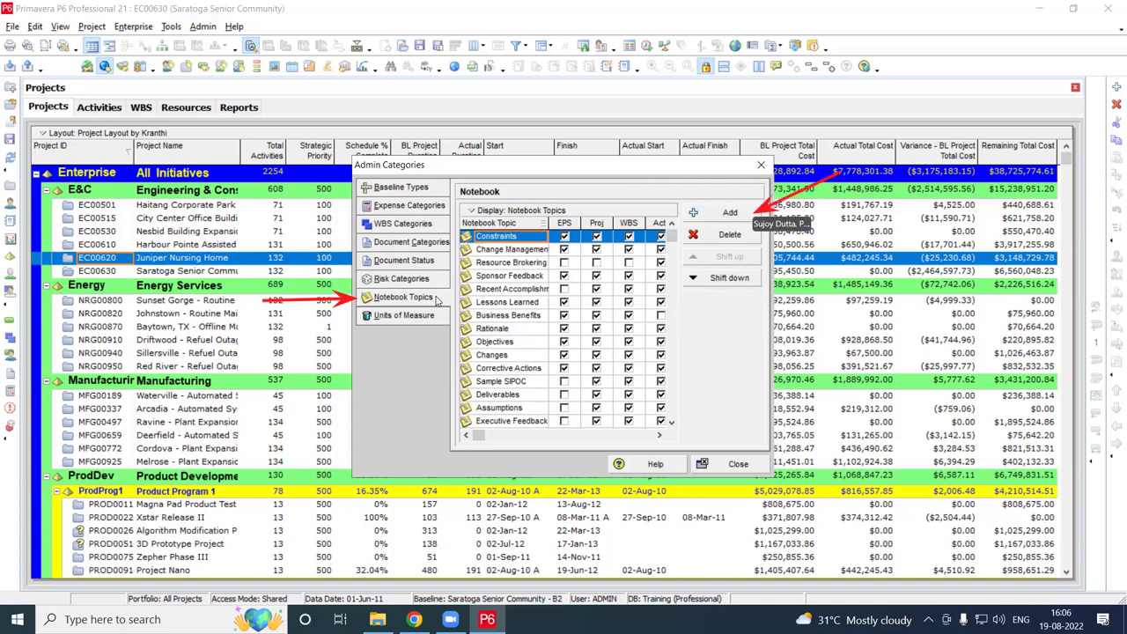
left_click(719, 217)
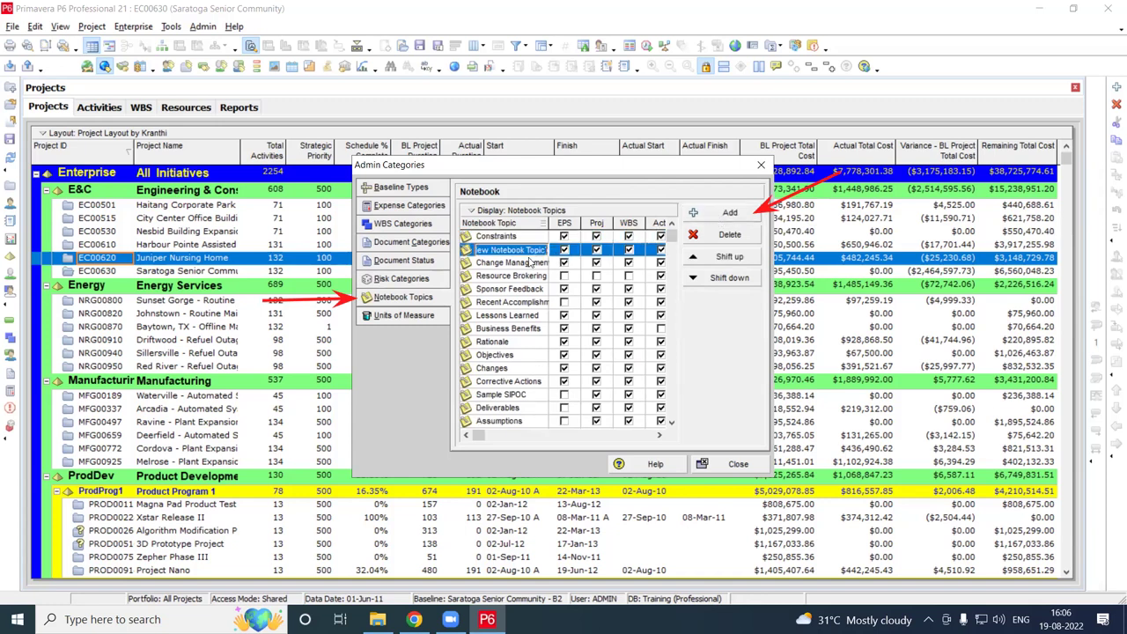
type("G")
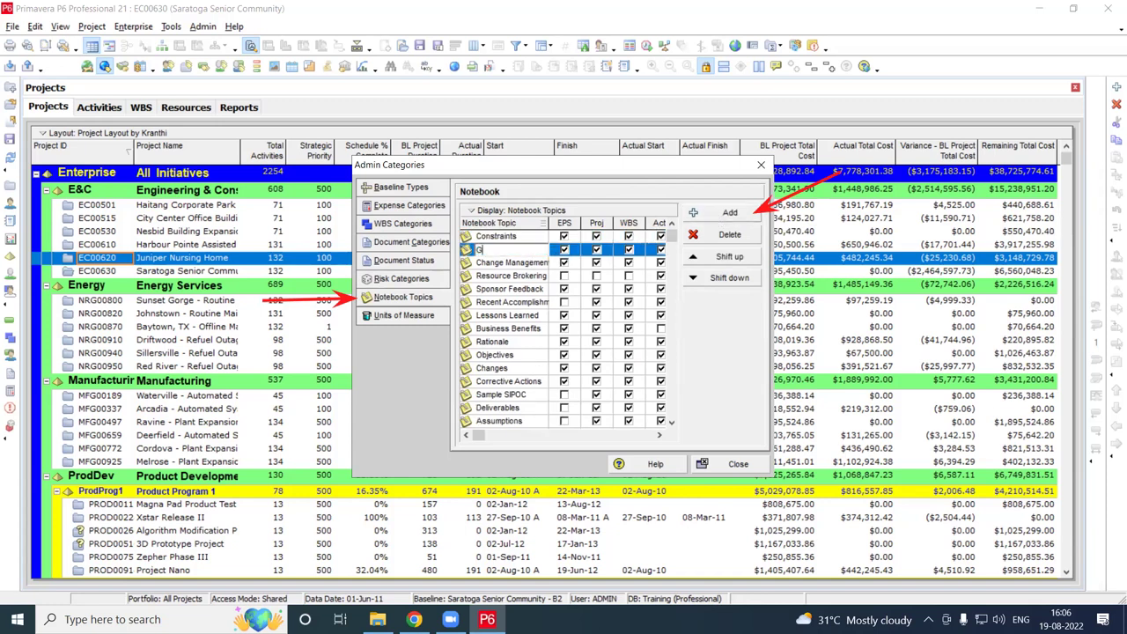
type("eneral Notes")
key("Return")
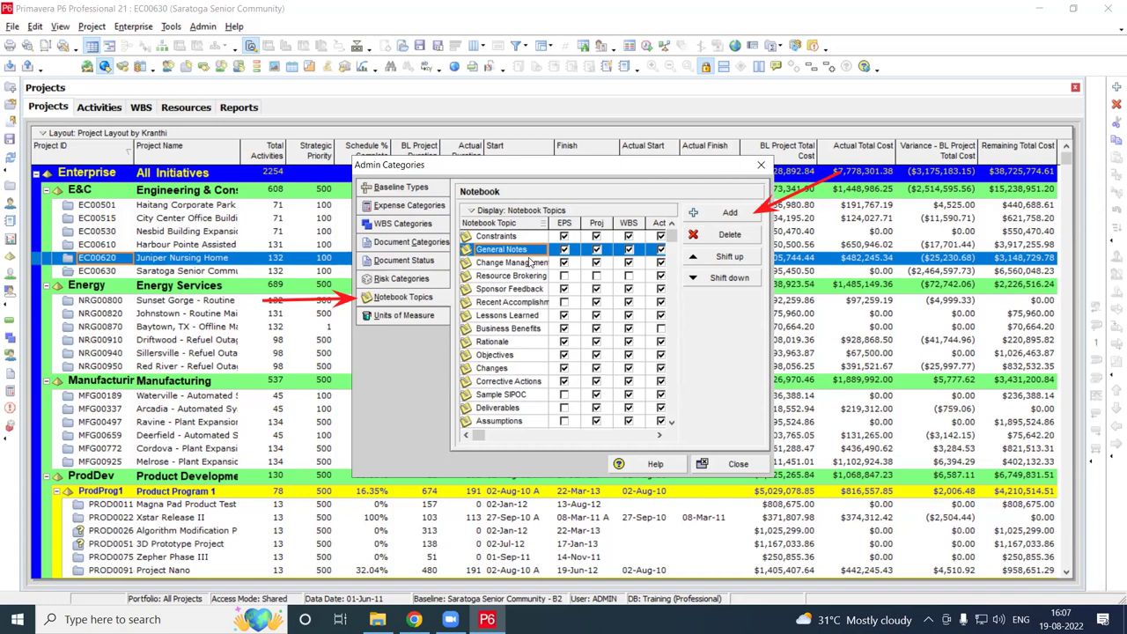
left_click(738, 257)
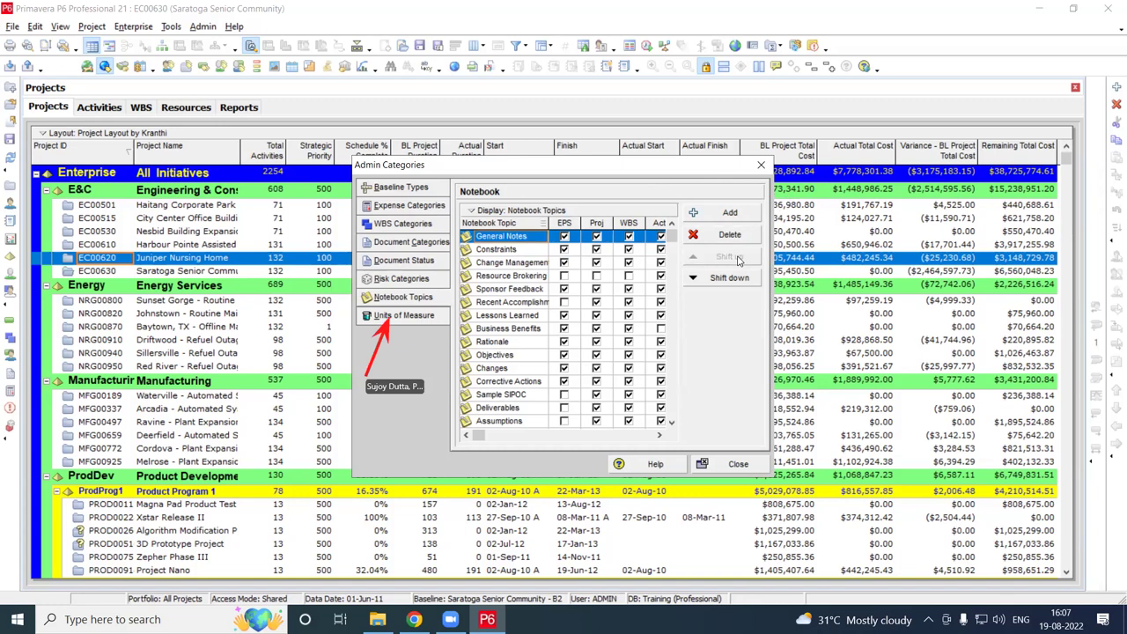
Step: Delete the $ unit of measure, confirming with Yes, and add a new unit row
left_click(407, 320)
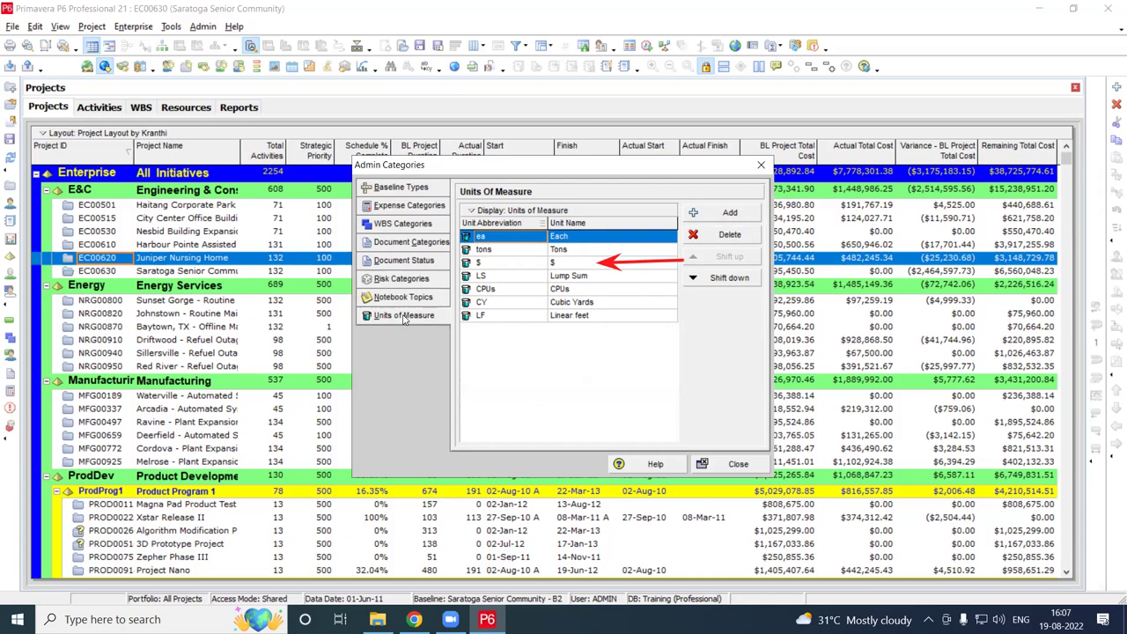
left_click(591, 264)
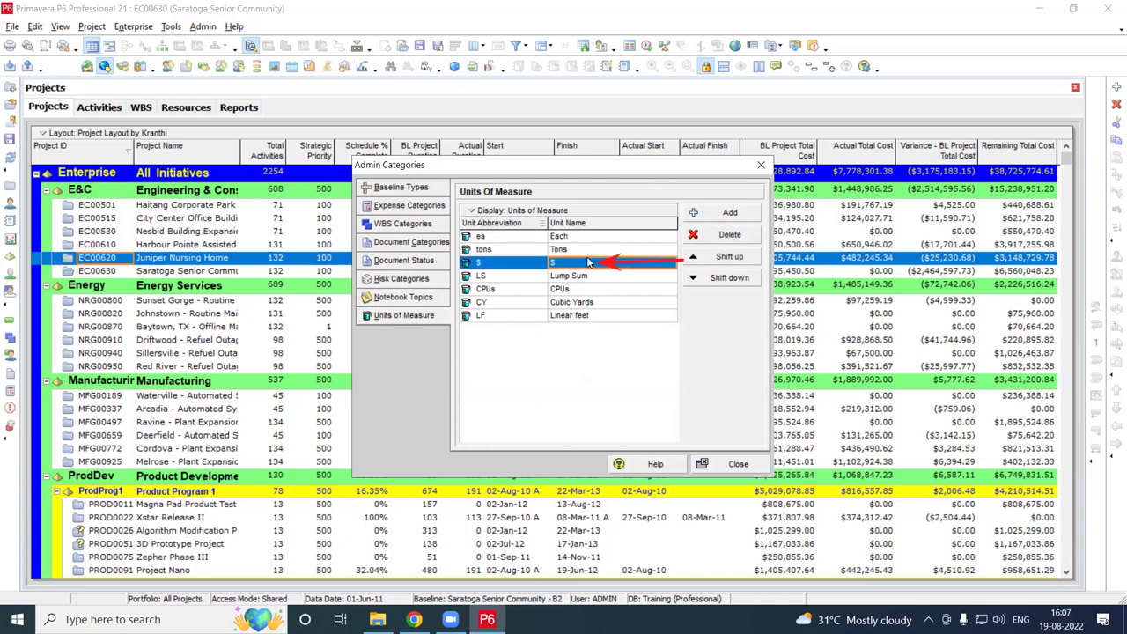
left_click(731, 235)
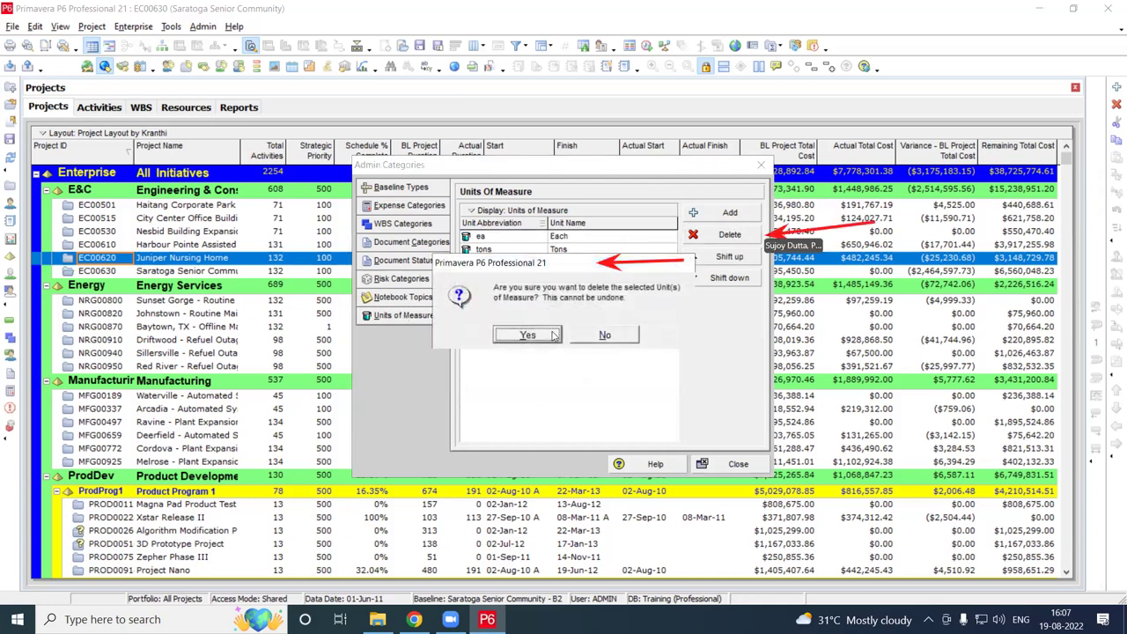
left_click(529, 336)
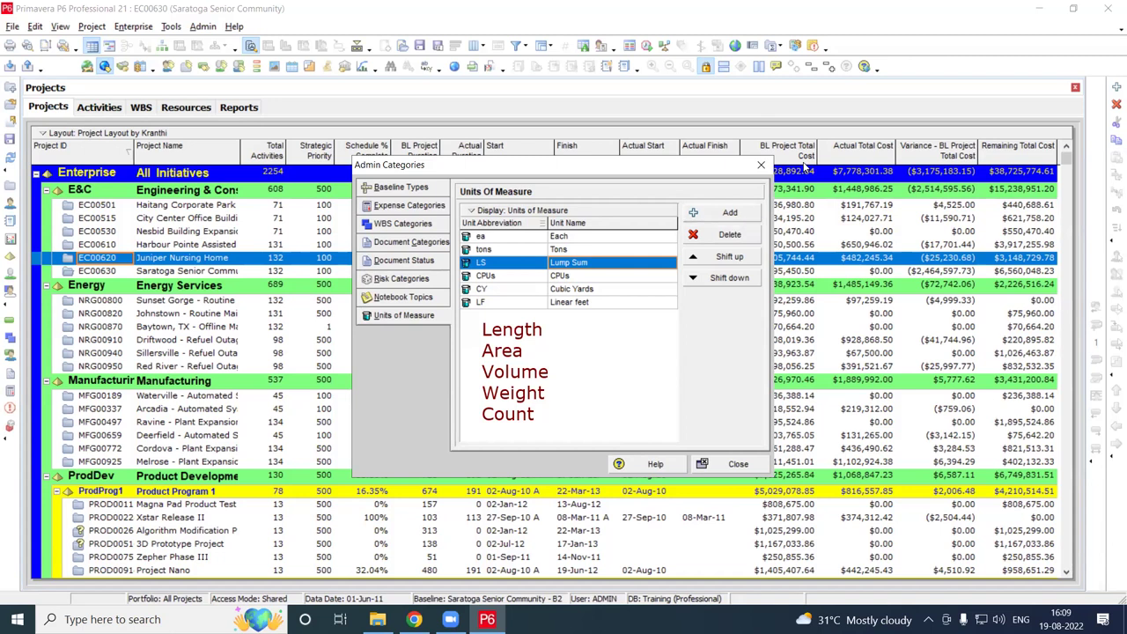
left_click(727, 215)
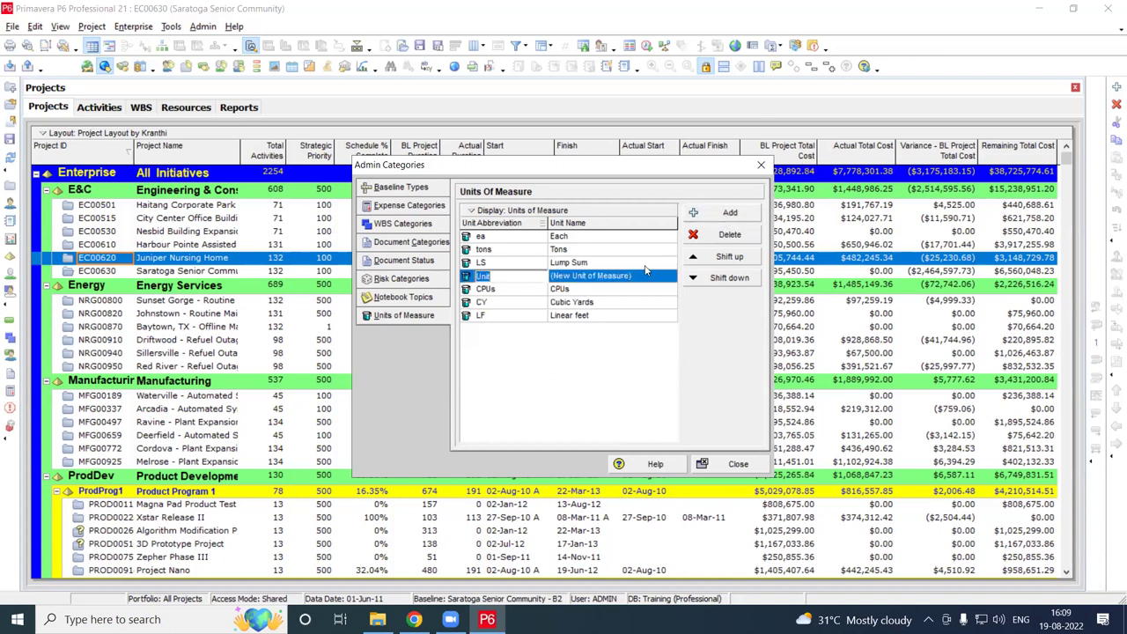
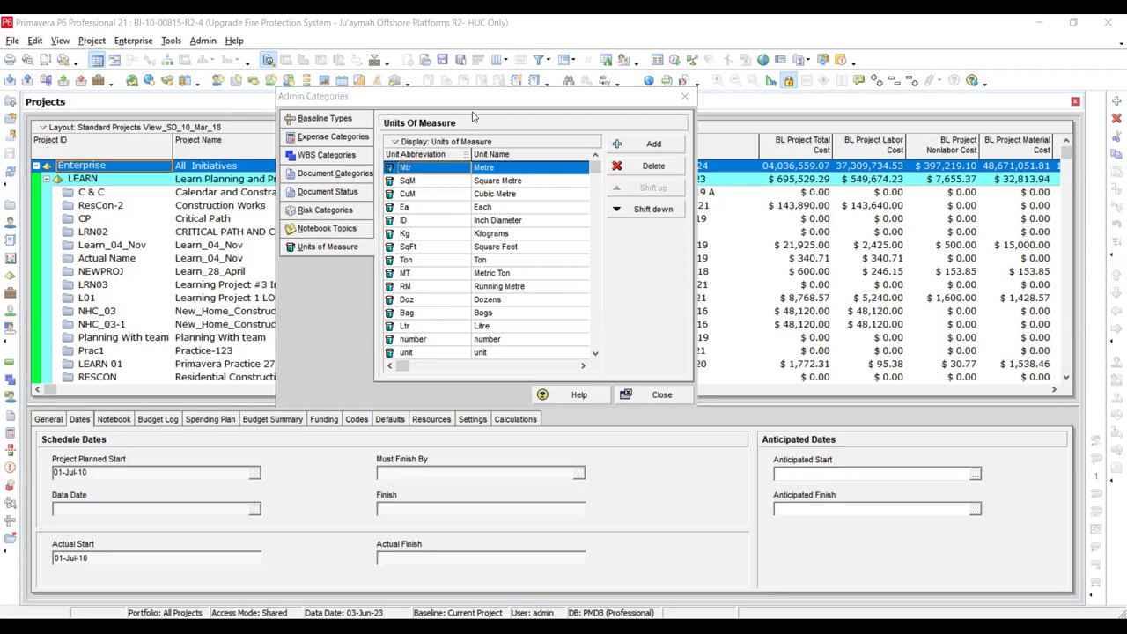
Step: Move Metre and Square Metre to the top of the units list, close it, and open the Admin menu
left_click(662, 395)
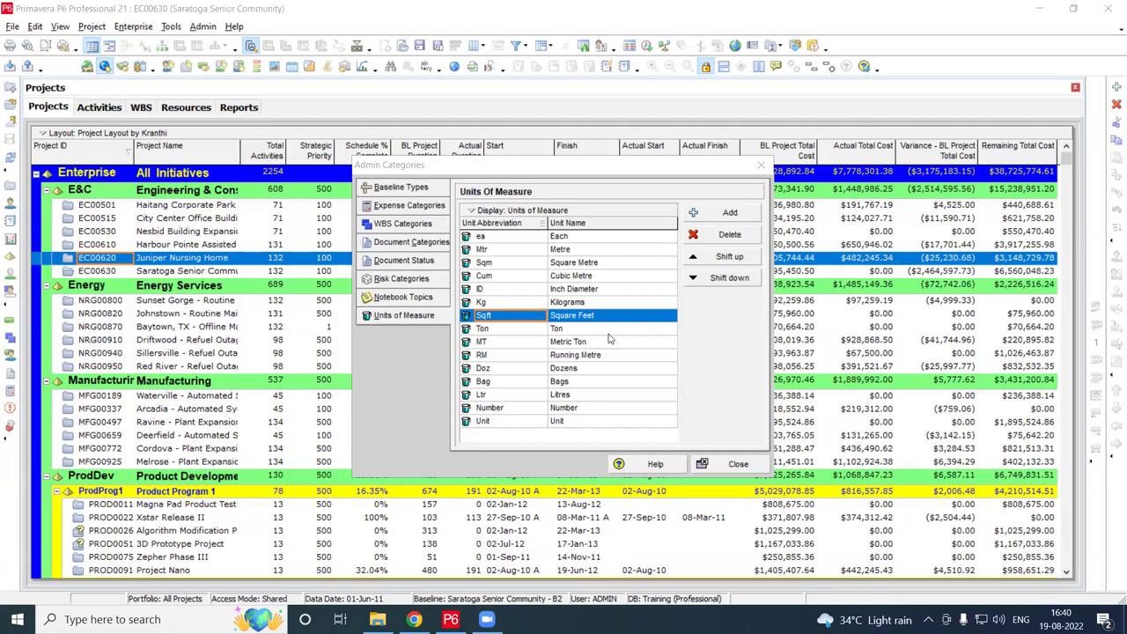
left_click(512, 253)
left_click(731, 255)
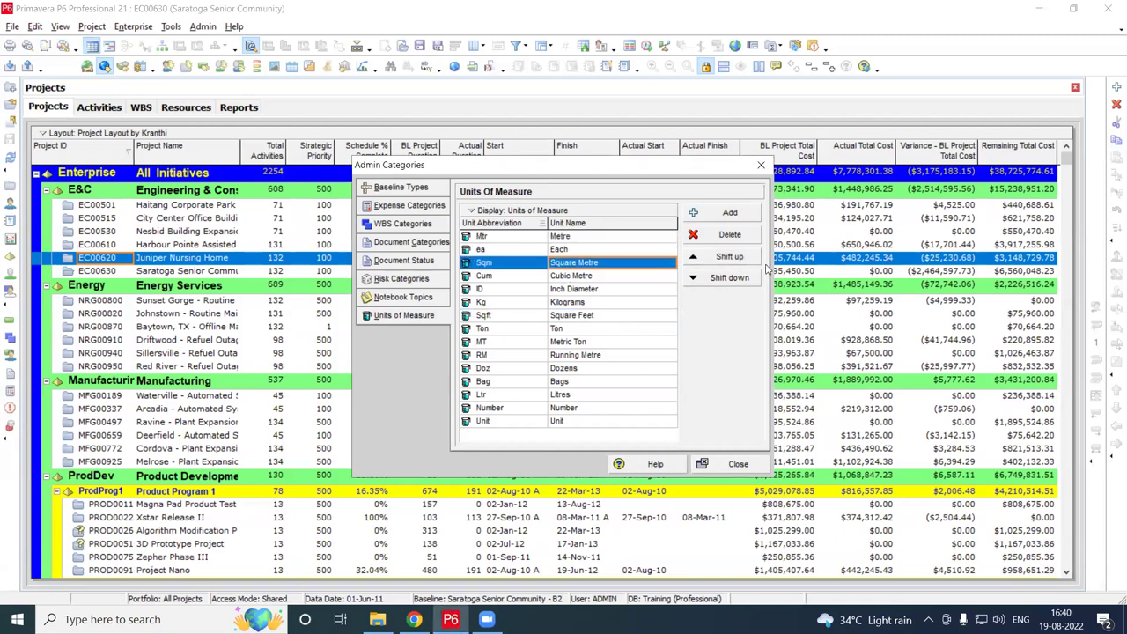
left_click(744, 257)
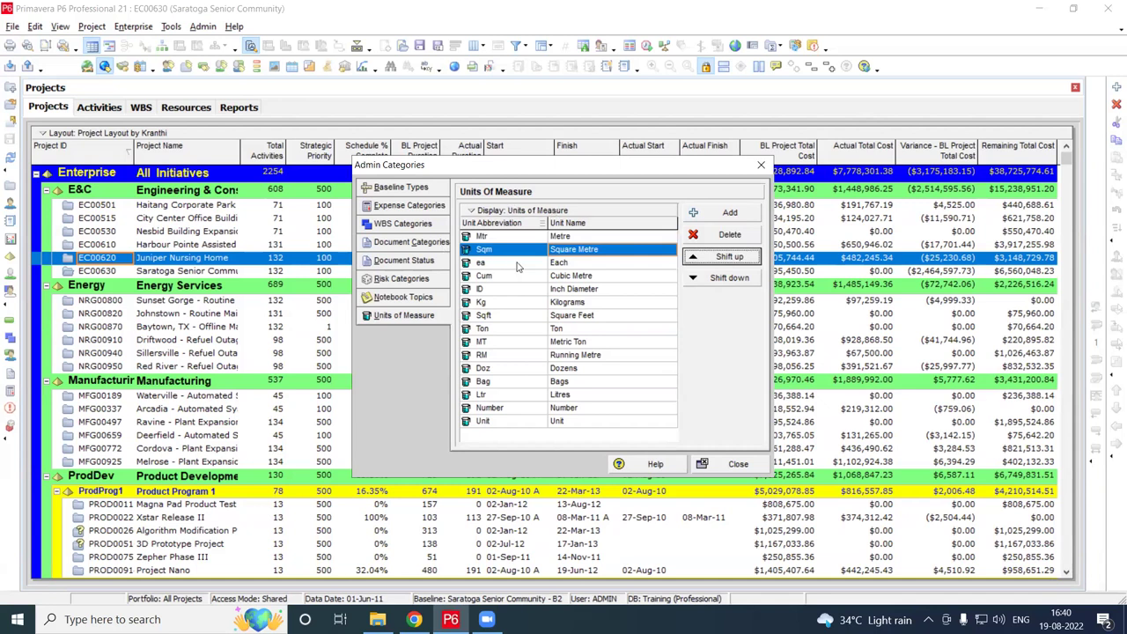
left_click(738, 465)
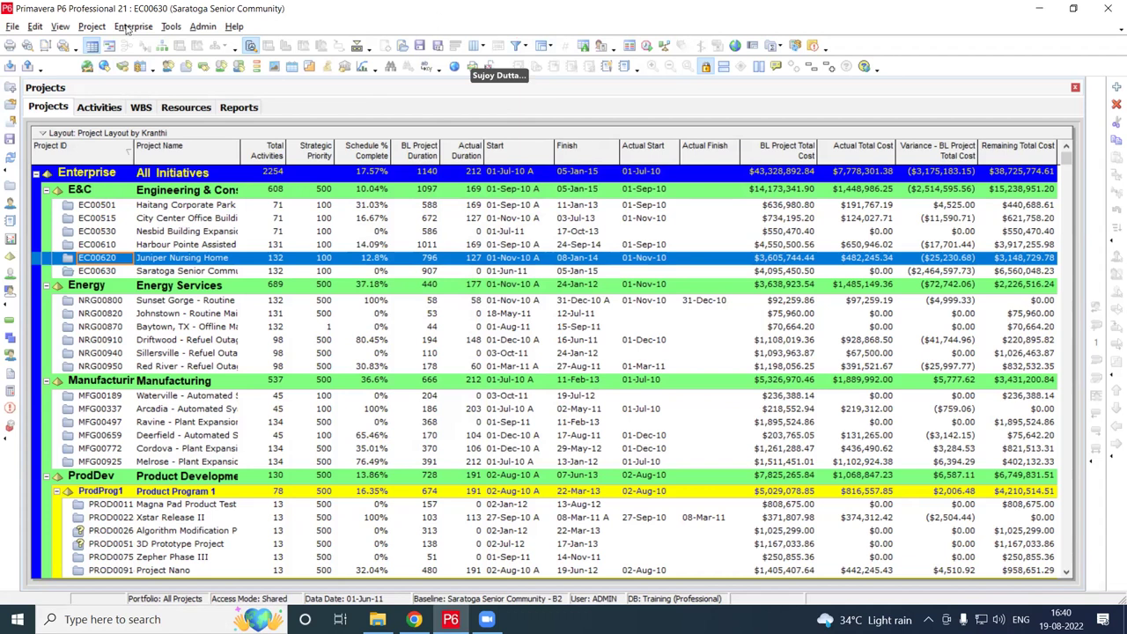
left_click(203, 26)
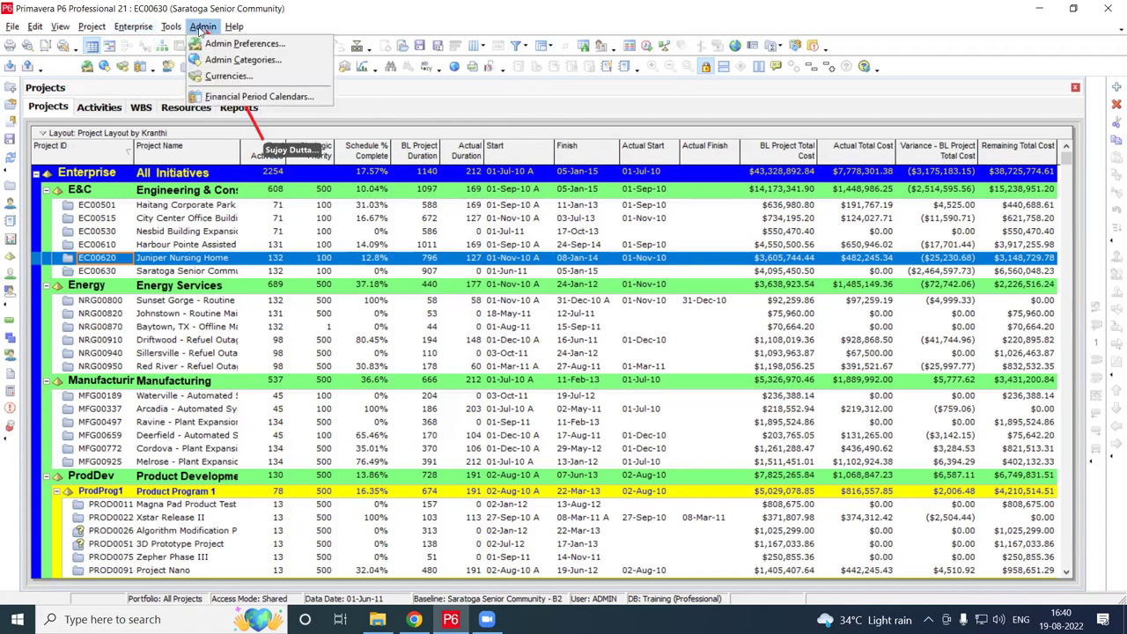
Step: Open the Currencies list and review the GBP, USD and RUB rows before going to the browser
left_click(227, 75)
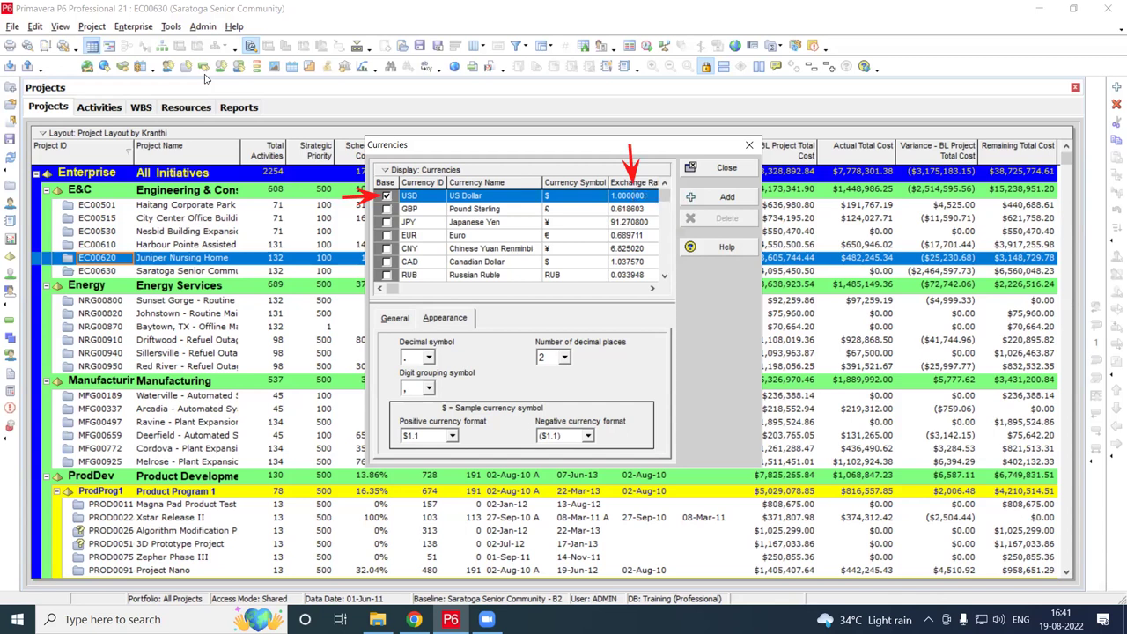
left_click_drag(542, 182, 537, 182)
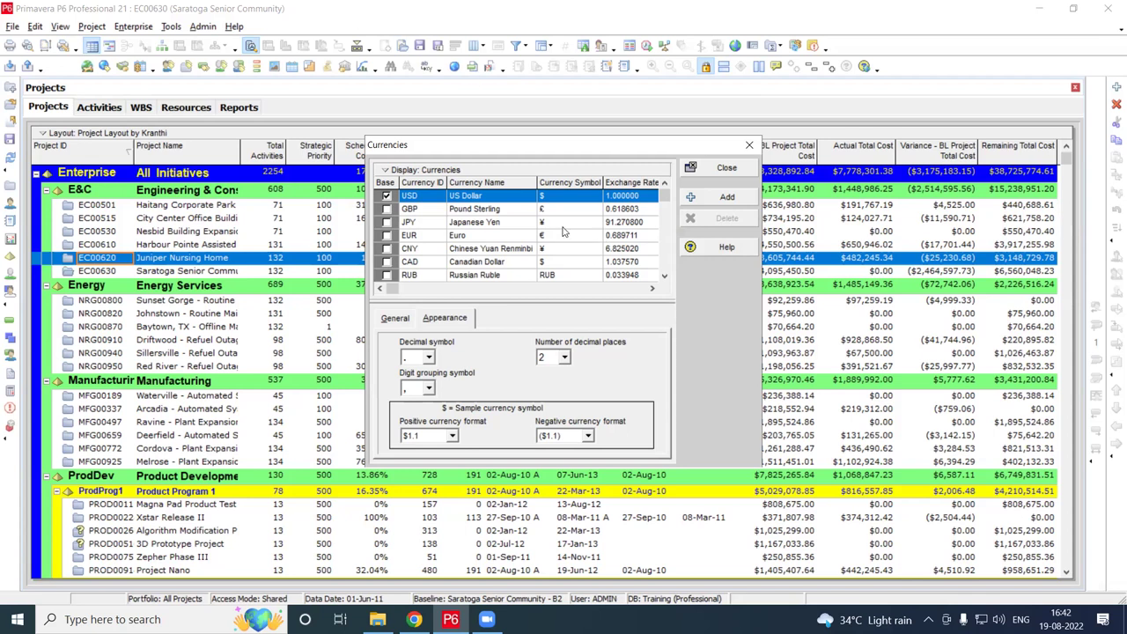
left_click(495, 211)
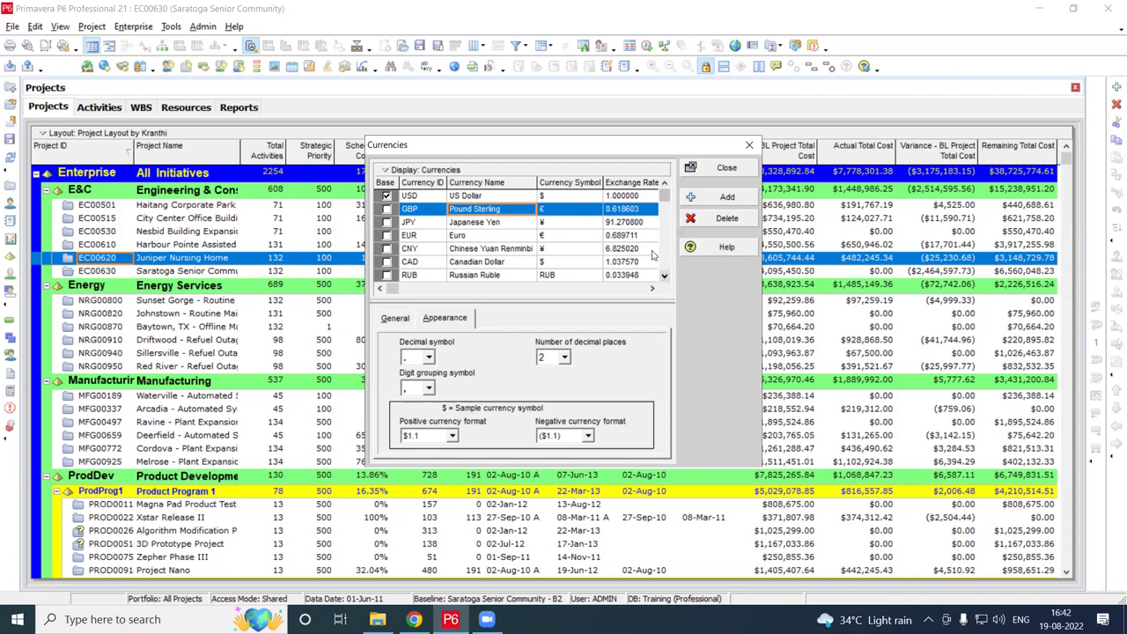
left_click(632, 198)
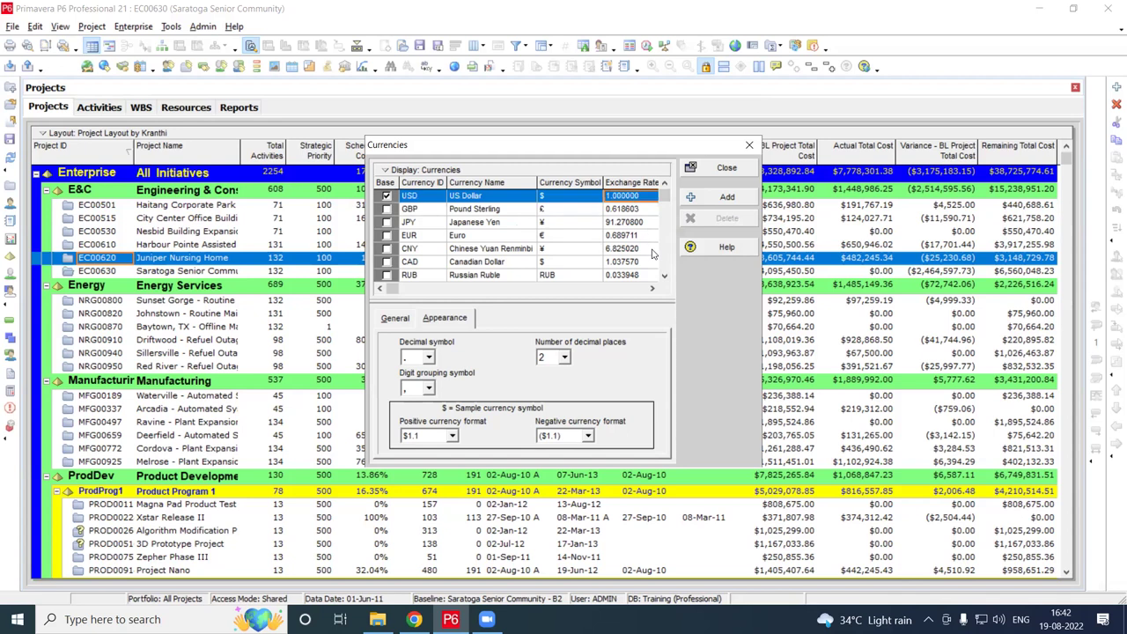
left_click(571, 276)
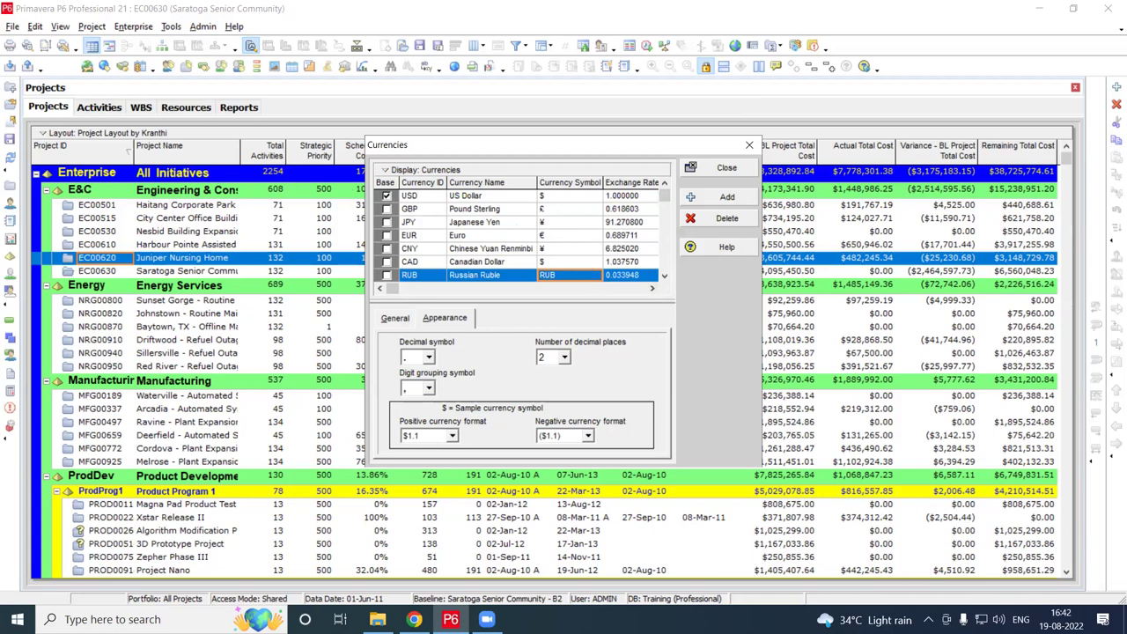
left_click(414, 619)
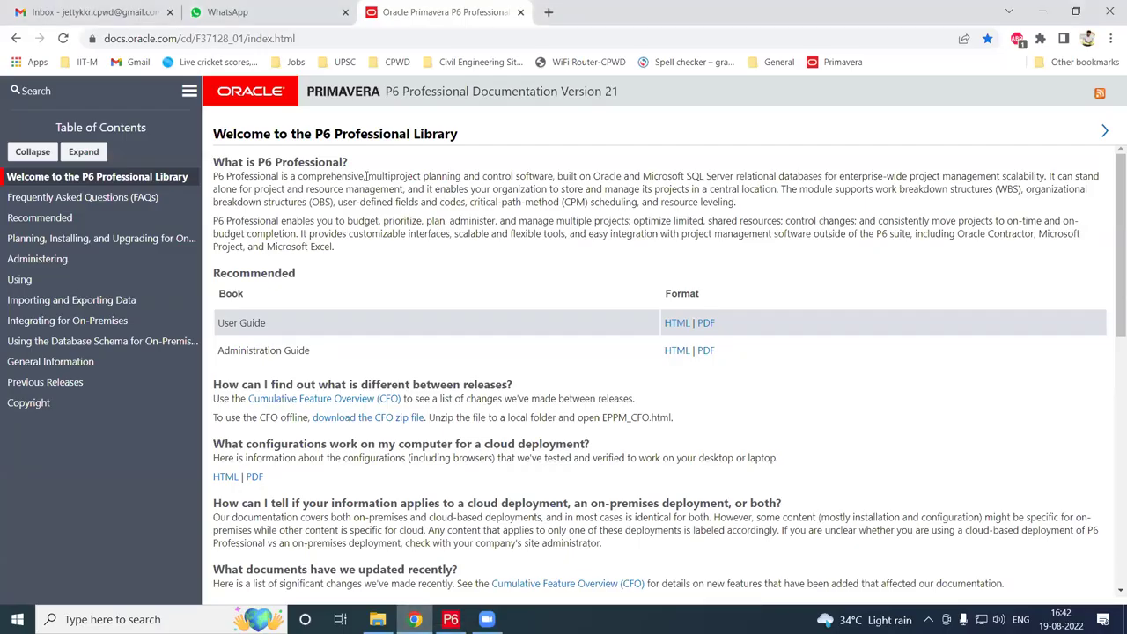
Step: Convert US Dollar to Russian Ruble on xe.com (59.484524) and return to P6
left_click(306, 39)
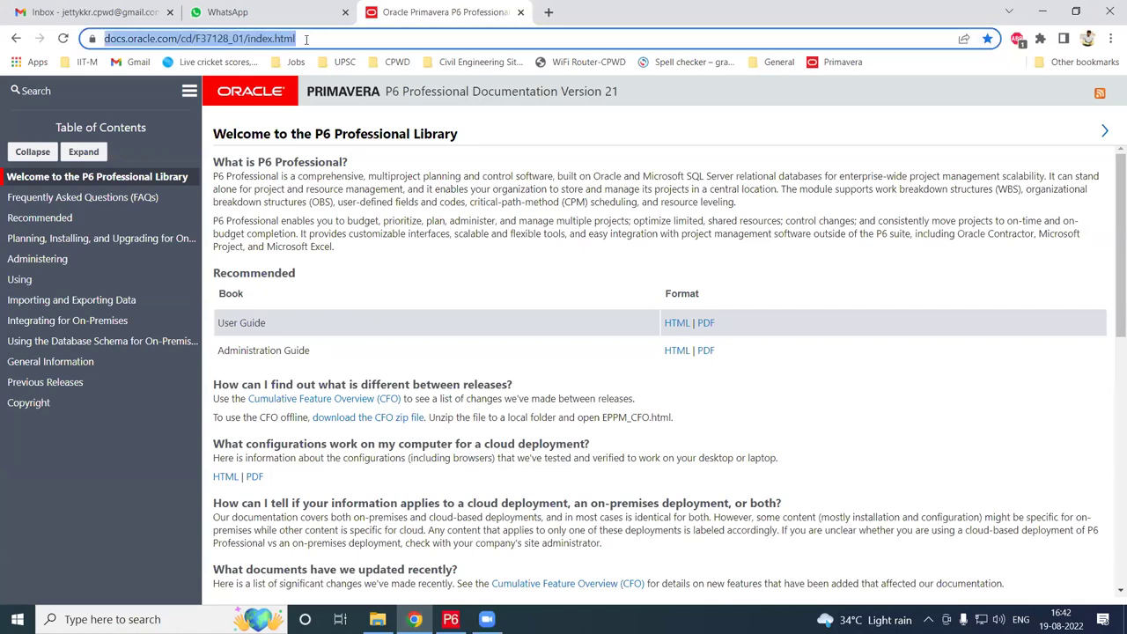
type("xe.com")
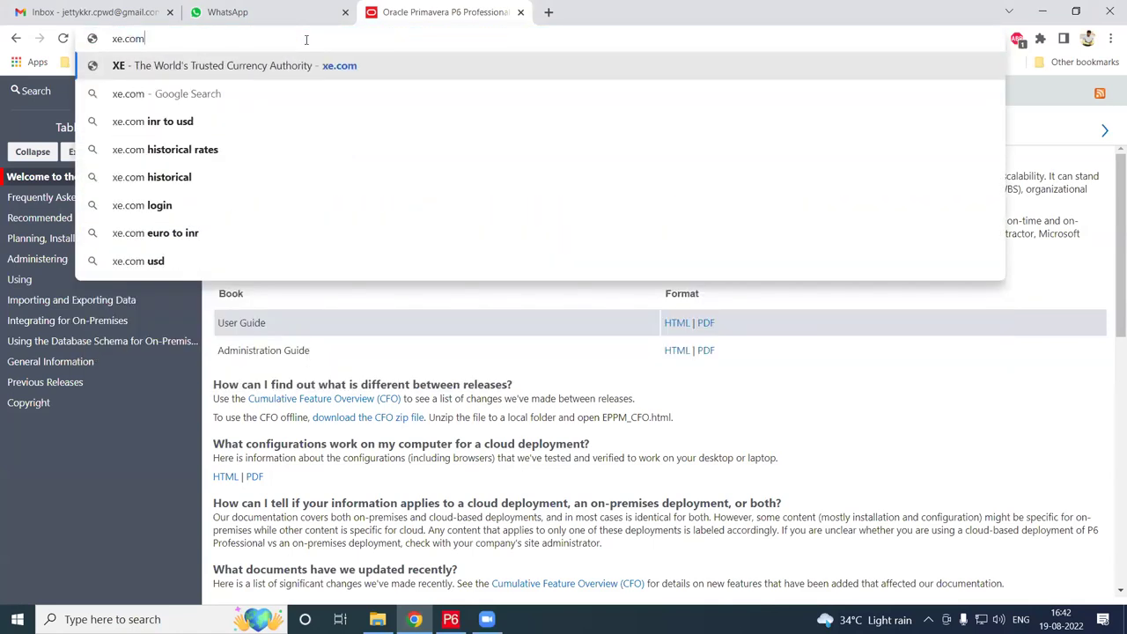
key("Return")
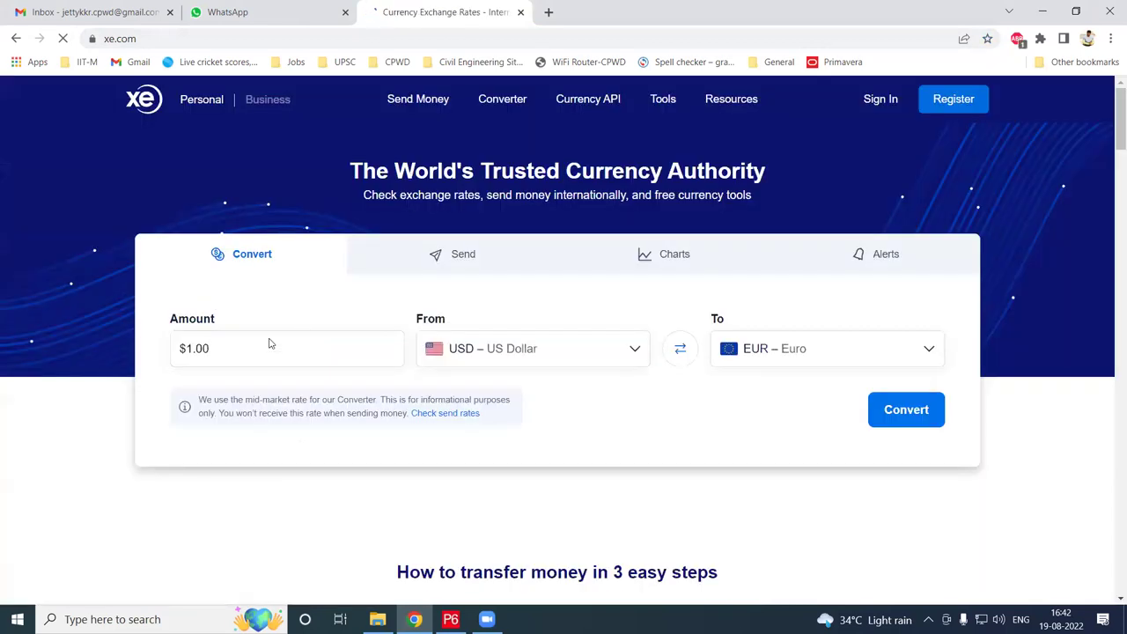
left_click(775, 349)
type("rub")
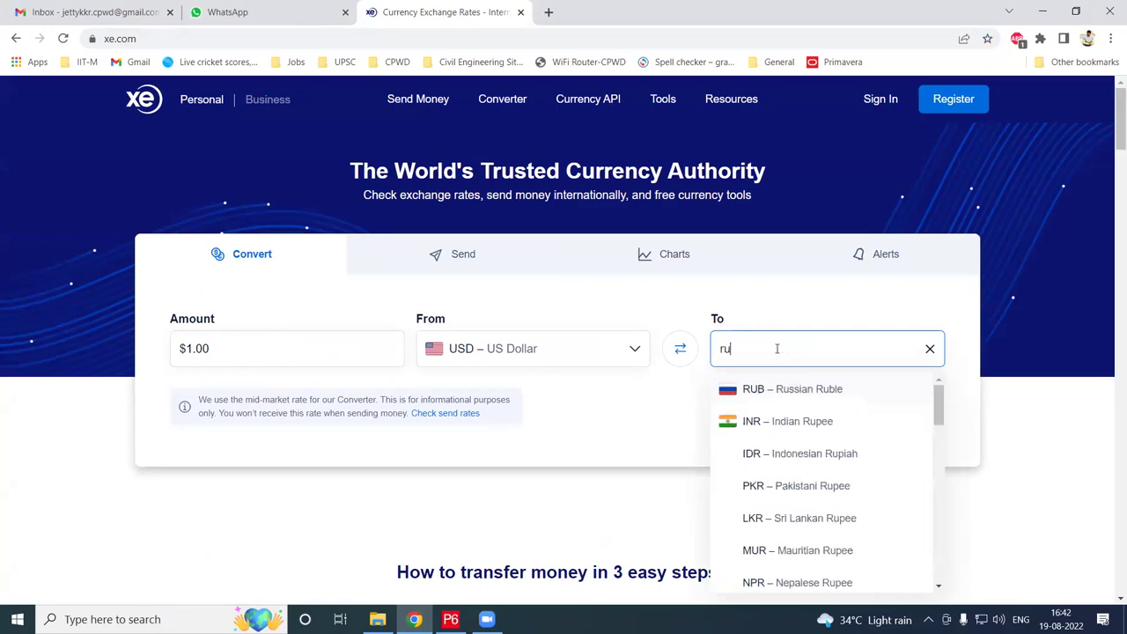
left_click(795, 392)
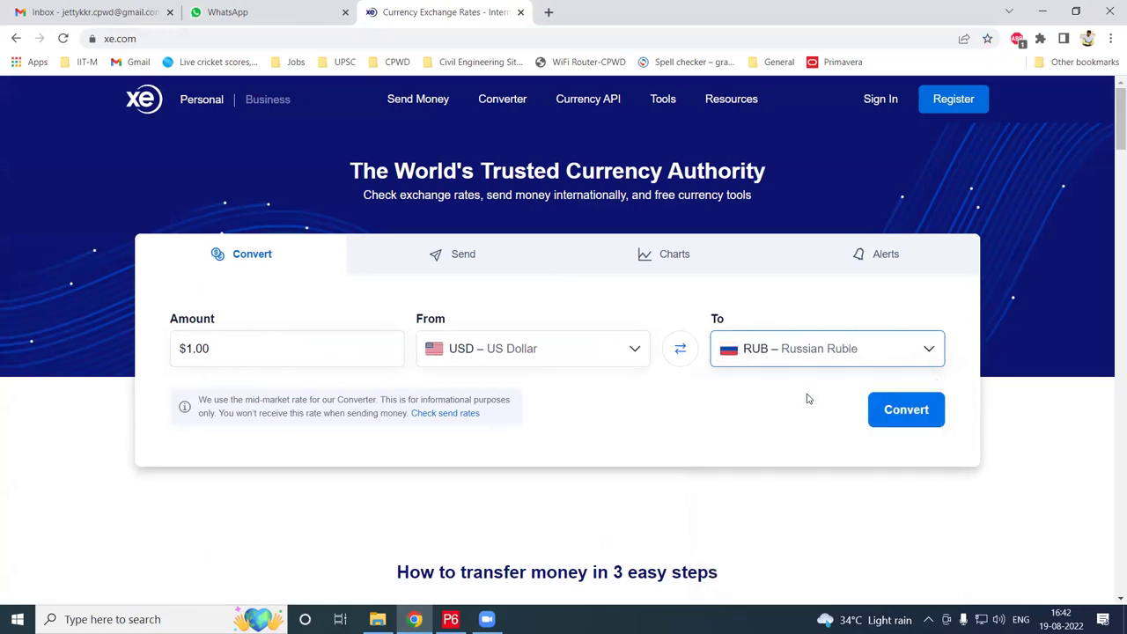
left_click(906, 413)
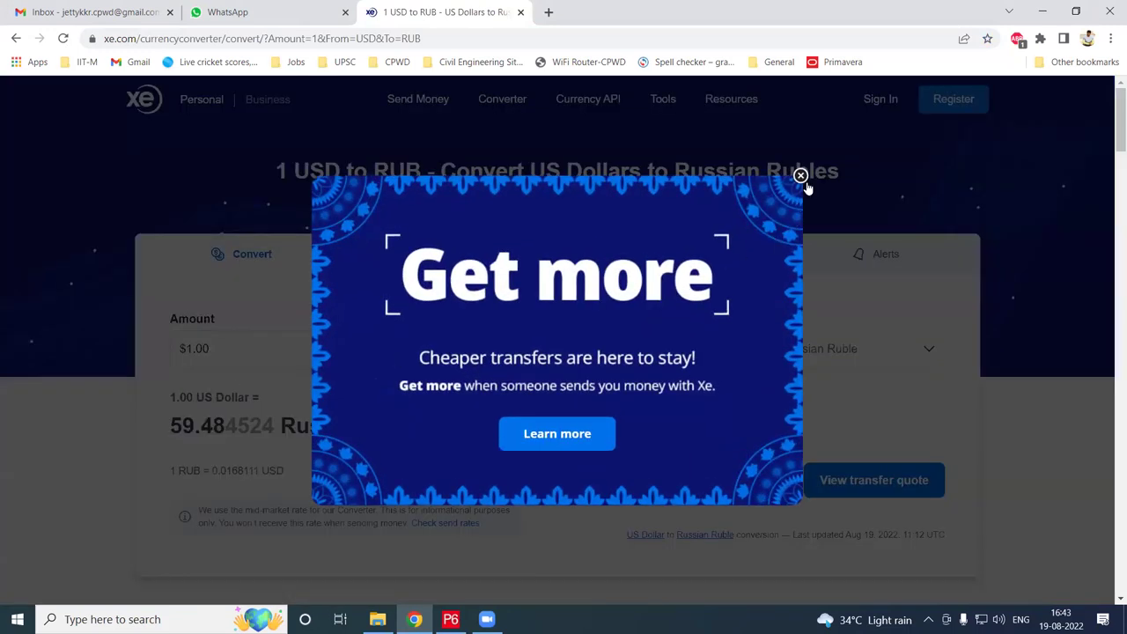
left_click(801, 176)
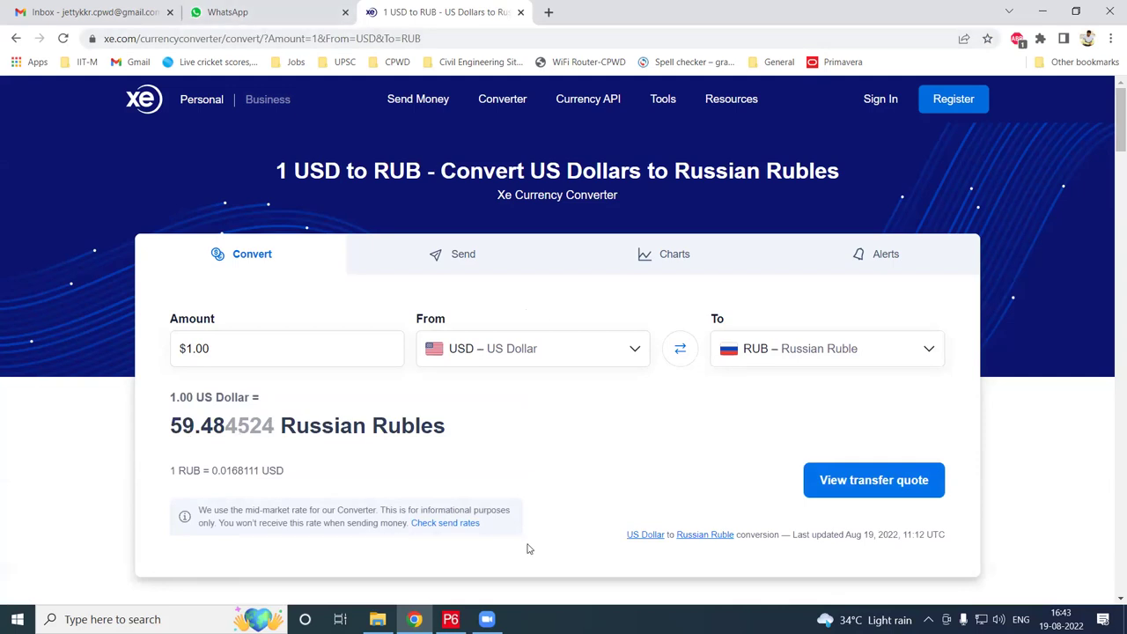
left_click(450, 619)
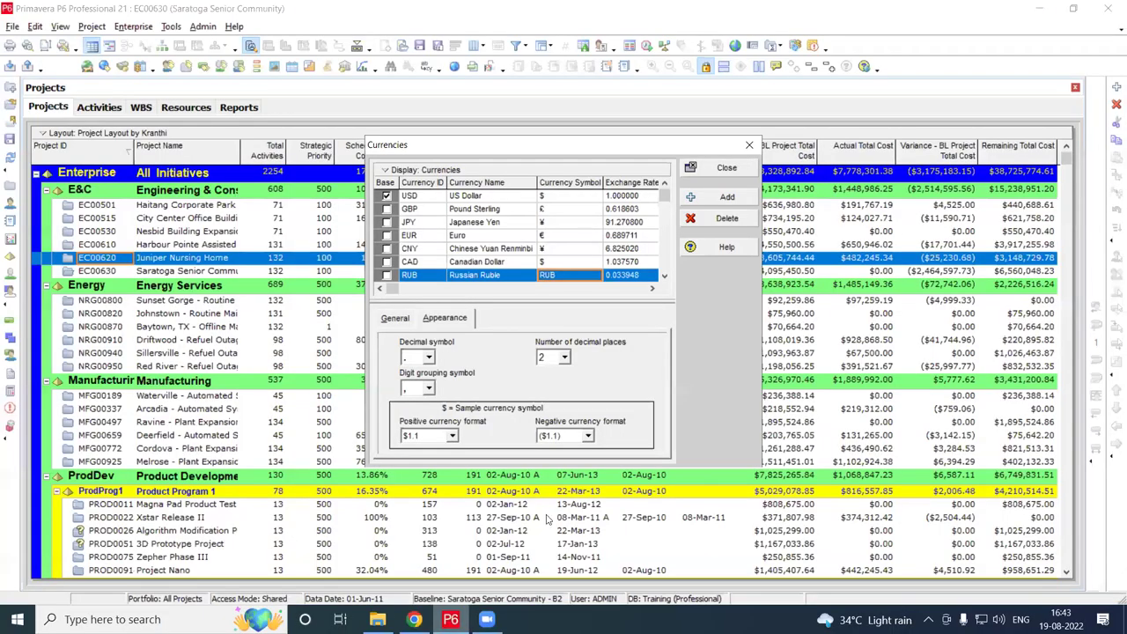
Step: Change the RUB exchange rate from 0.033948 to 59.48
left_click(635, 279)
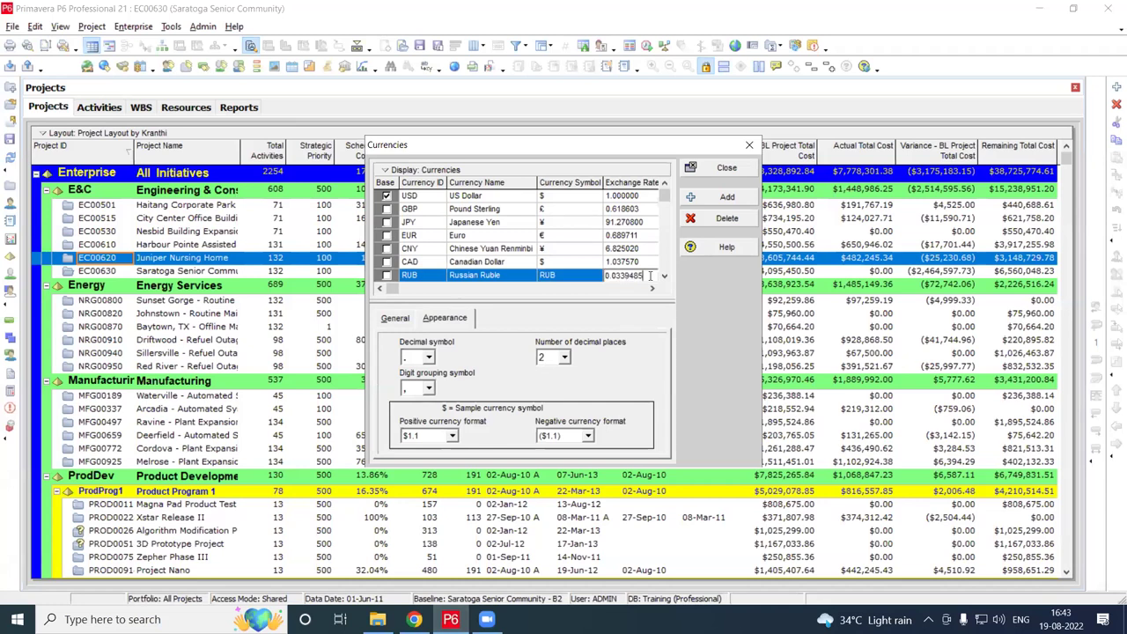
key("BackSpace")
type("595.9.48")
key("BackSpace")
key("BackSpace")
key("BackSpace")
key("BackSpace")
key("BackSpace")
type("59.48")
key("Return")
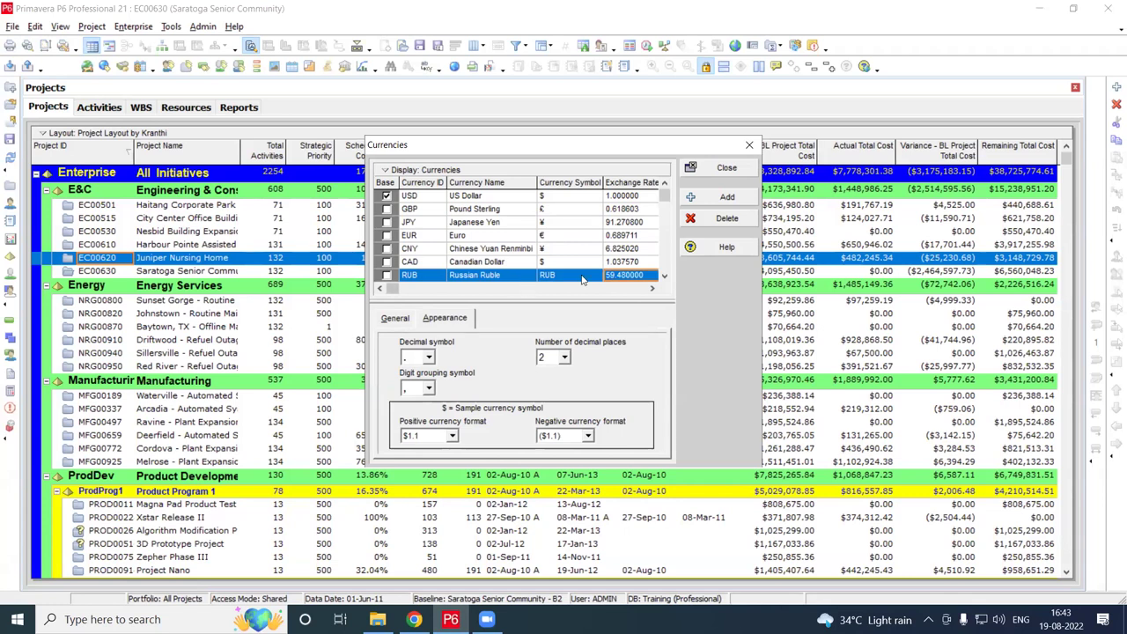
left_click(665, 275)
left_click(665, 276)
left_click(665, 276)
left_click(665, 275)
left_click(665, 275)
left_click(664, 276)
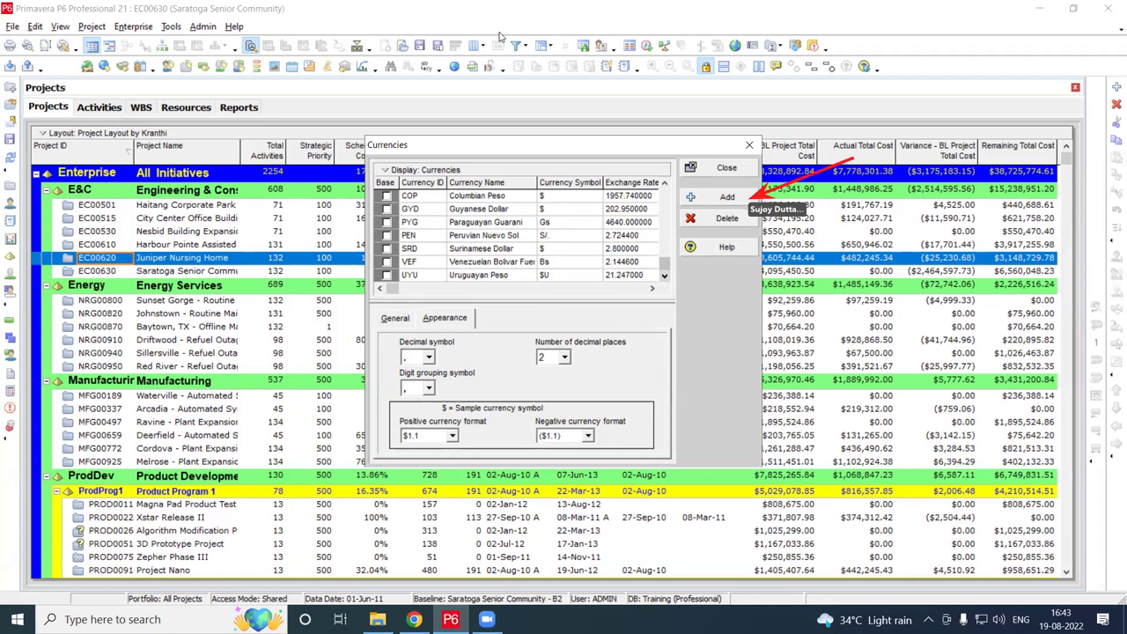
Step: Add a new currency with Currency ID INR
left_click(720, 201)
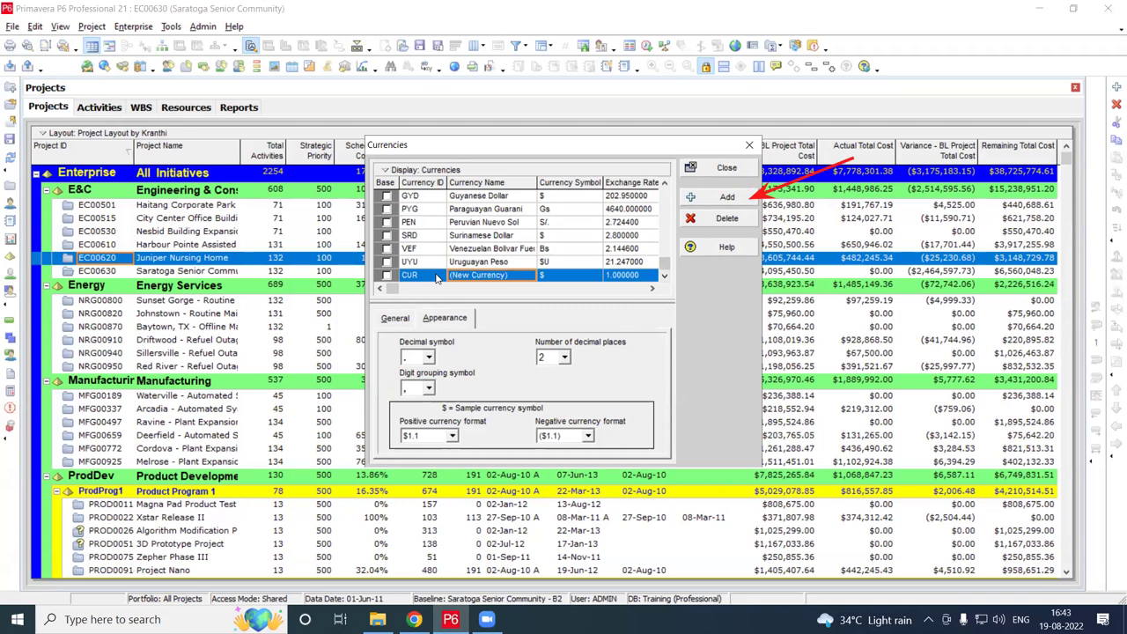
left_click(431, 277)
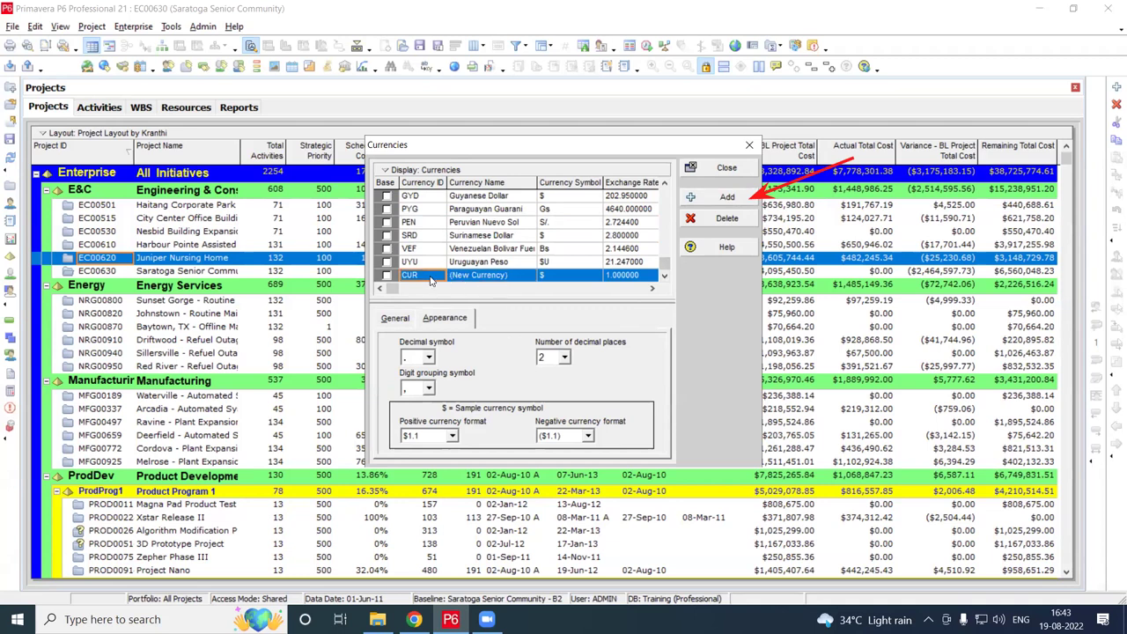
left_click(431, 276)
type("INR")
key("Return")
Step: Name the INR currency 'Indian Rupee' and replace its $ symbol with ₹
left_click(518, 276)
key("shift+Home")
key("BackSpace")
type("Indian Rupee")
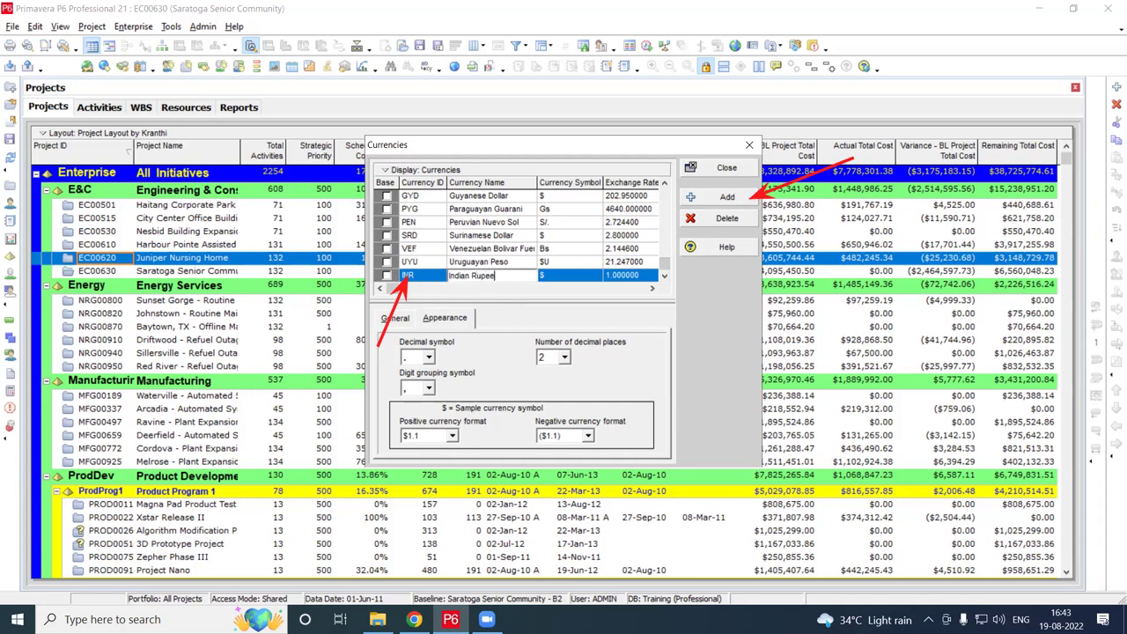
left_click(572, 278)
left_click(570, 277)
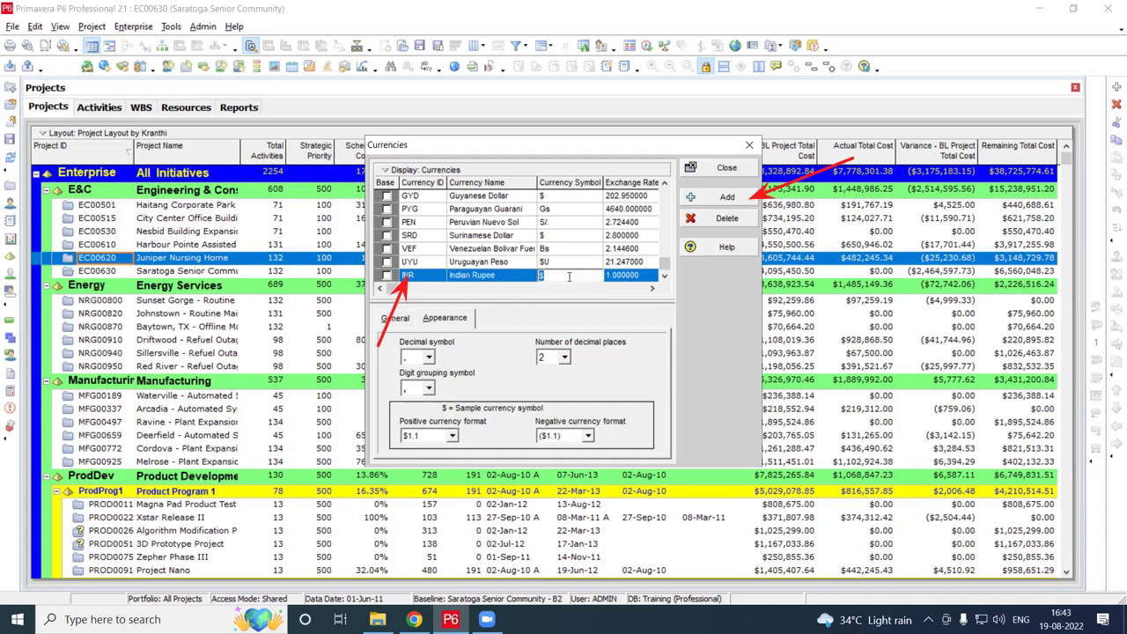
key("BackSpace")
type("₹")
Step: Convert US Dollar to Indian Rupee on xe.com (about 79.86) and return to P6
left_click(652, 276)
left_click(414, 620)
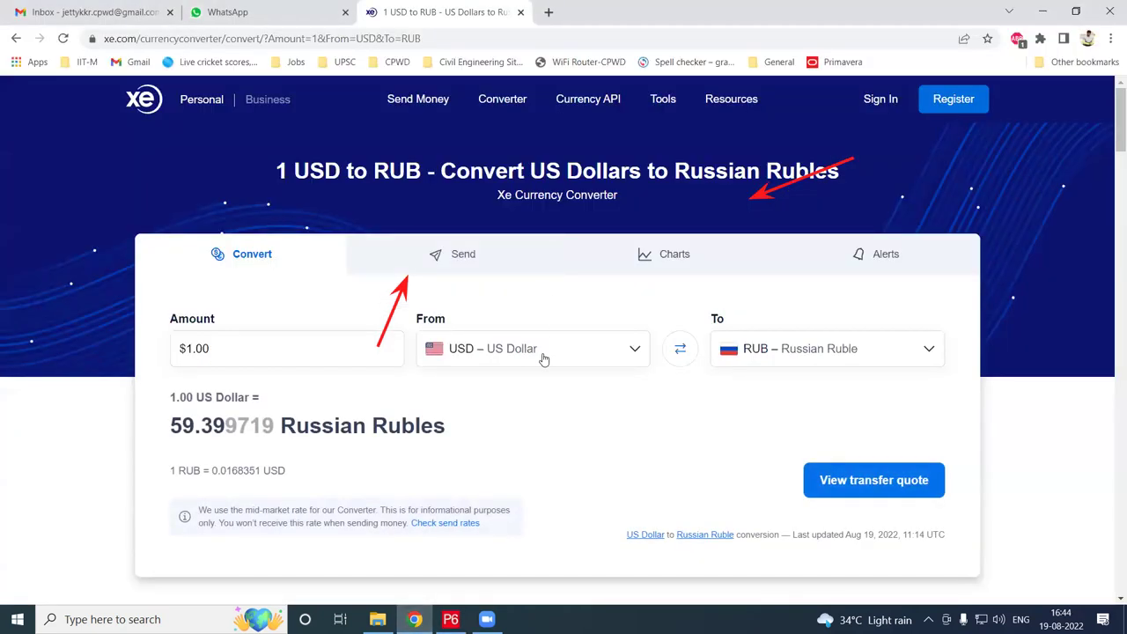
left_click(828, 349)
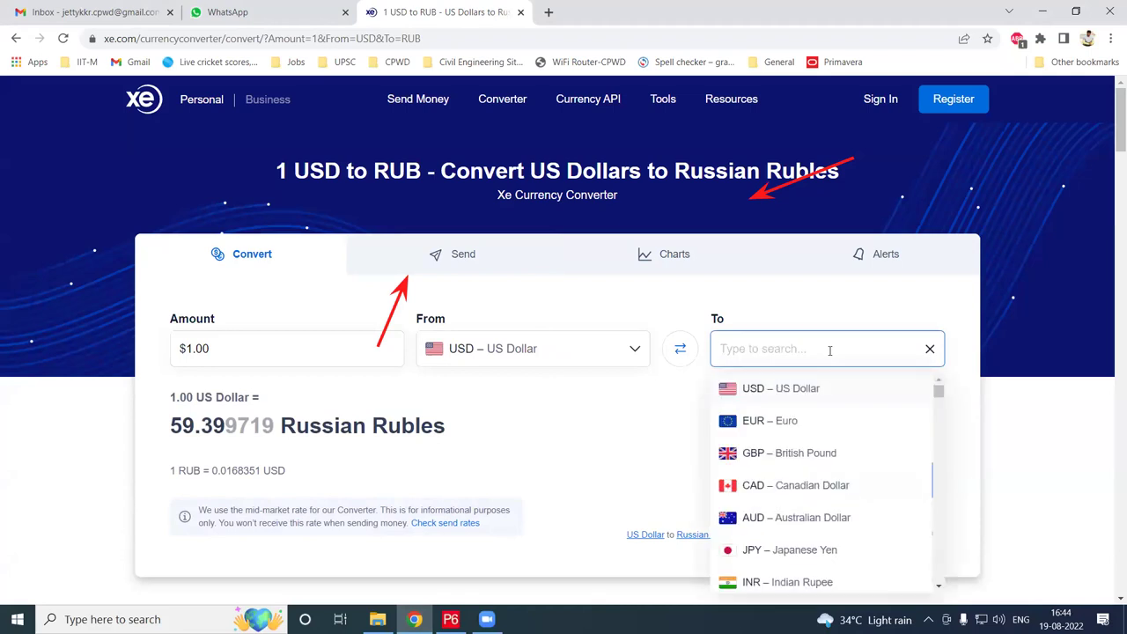
type("inr")
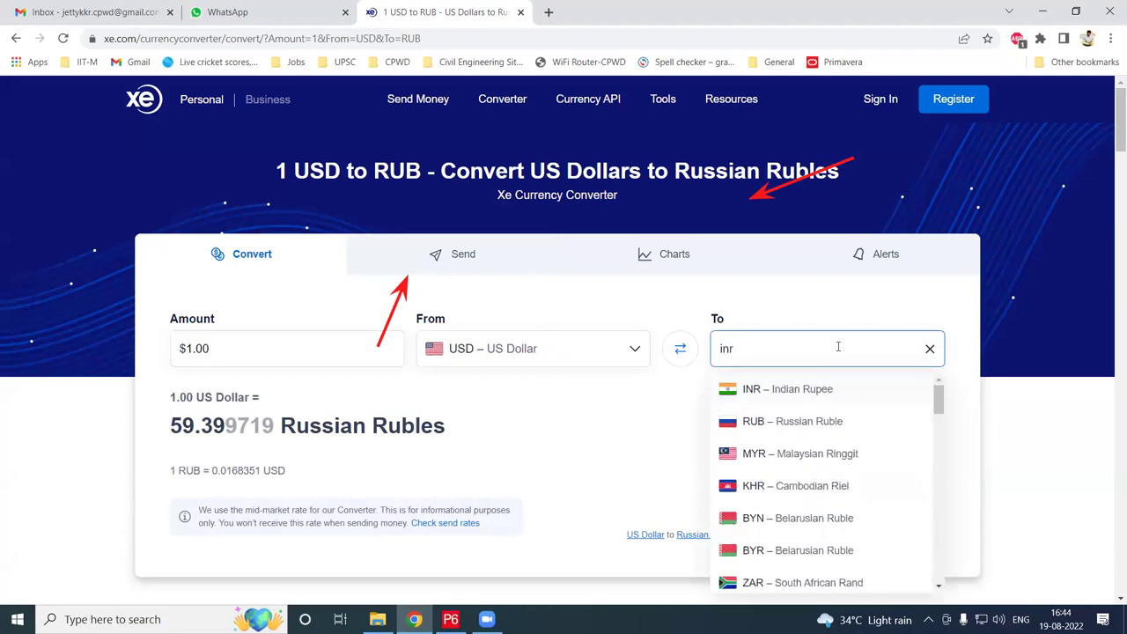
left_click(816, 390)
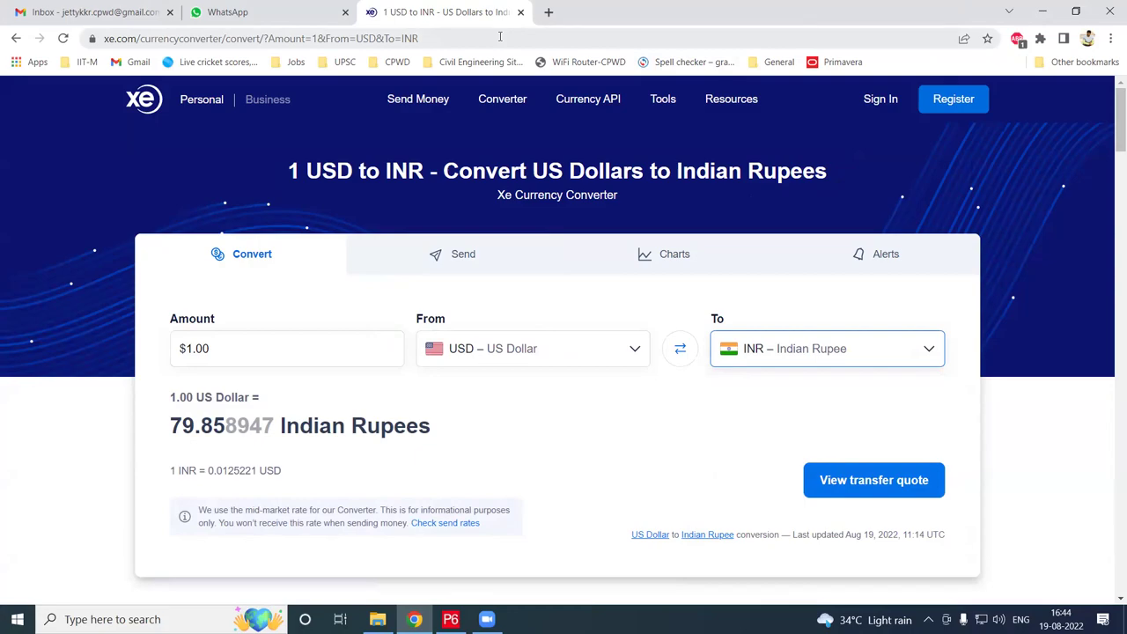
key("alt+Tab")
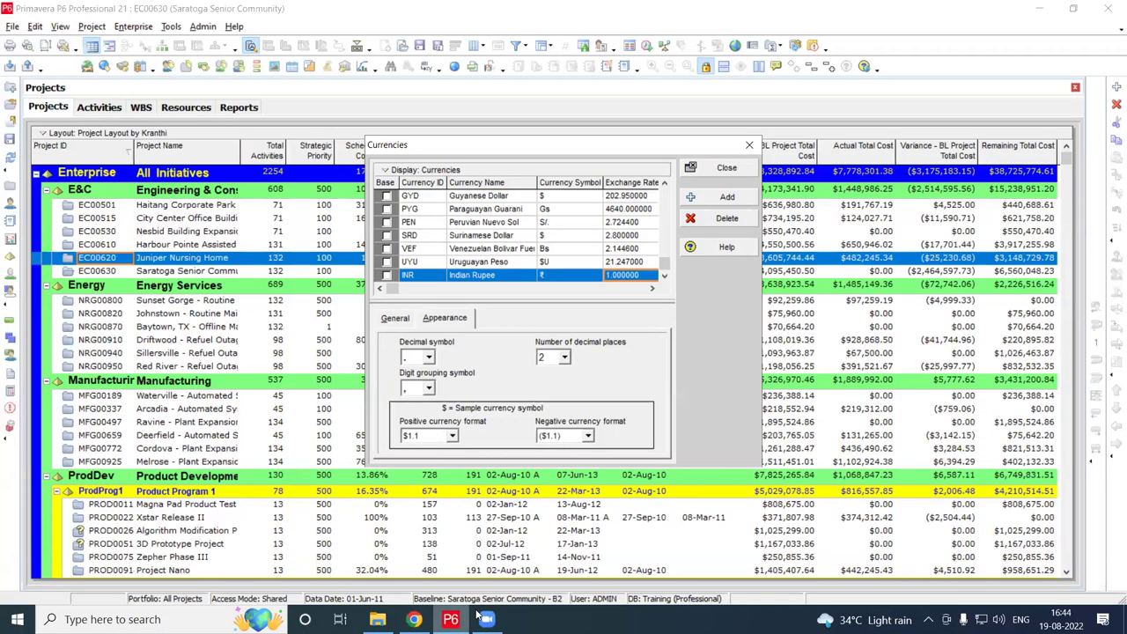
Step: Change the INR exchange rate from 1.000000 to 80
left_click(647, 276)
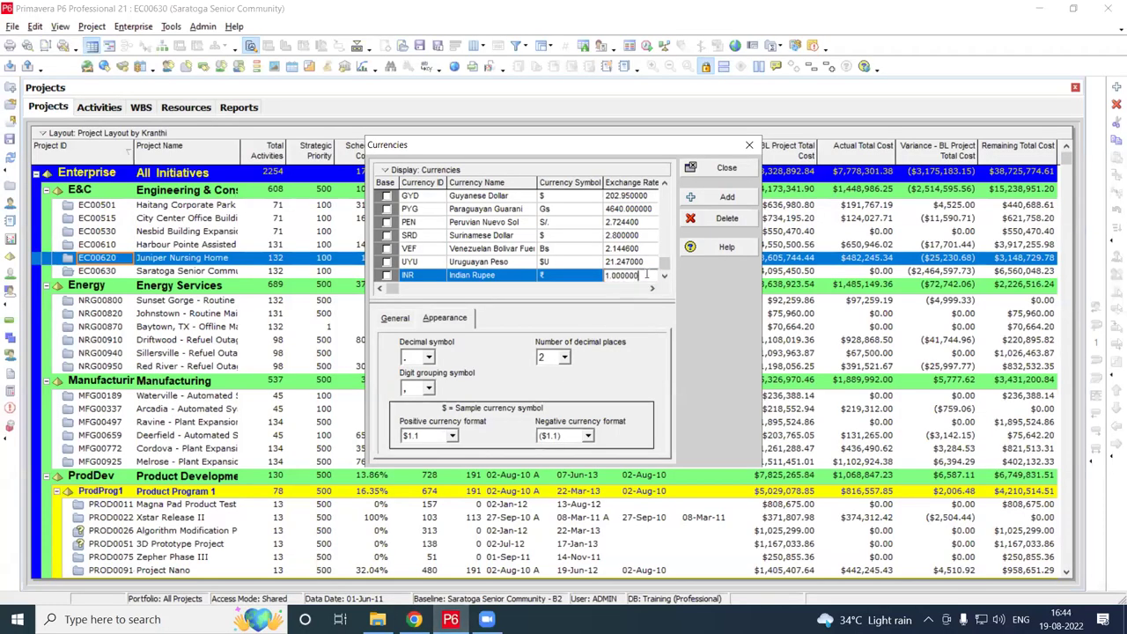
type("80")
key("Return")
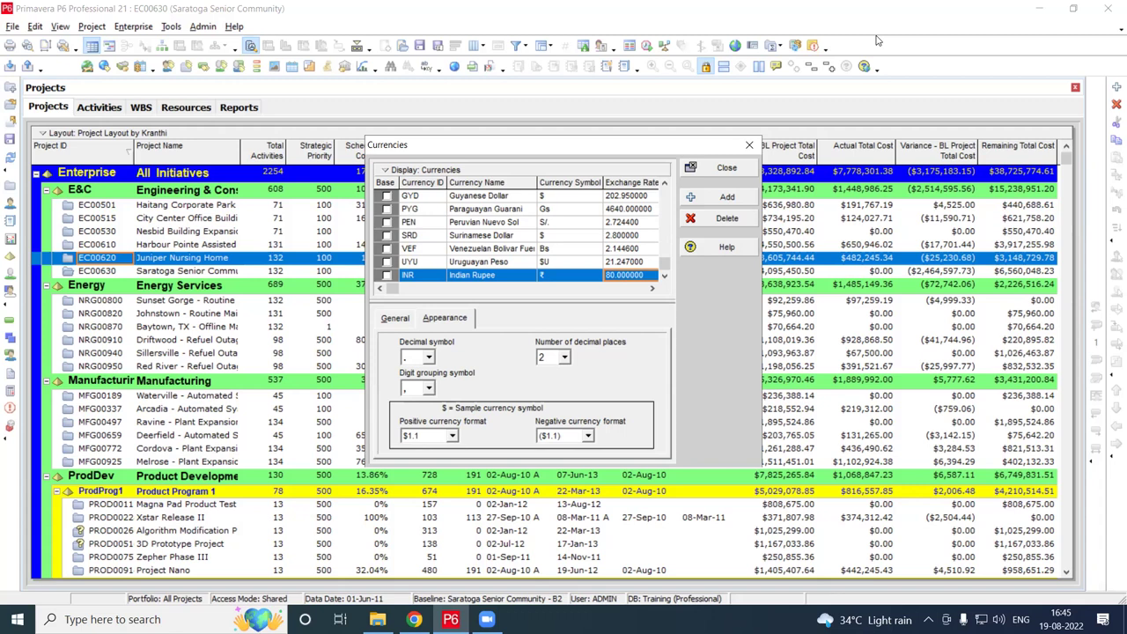
Step: Choose the '$ 1.1' positive currency format for INR and close the Currencies dialog
left_click(453, 436)
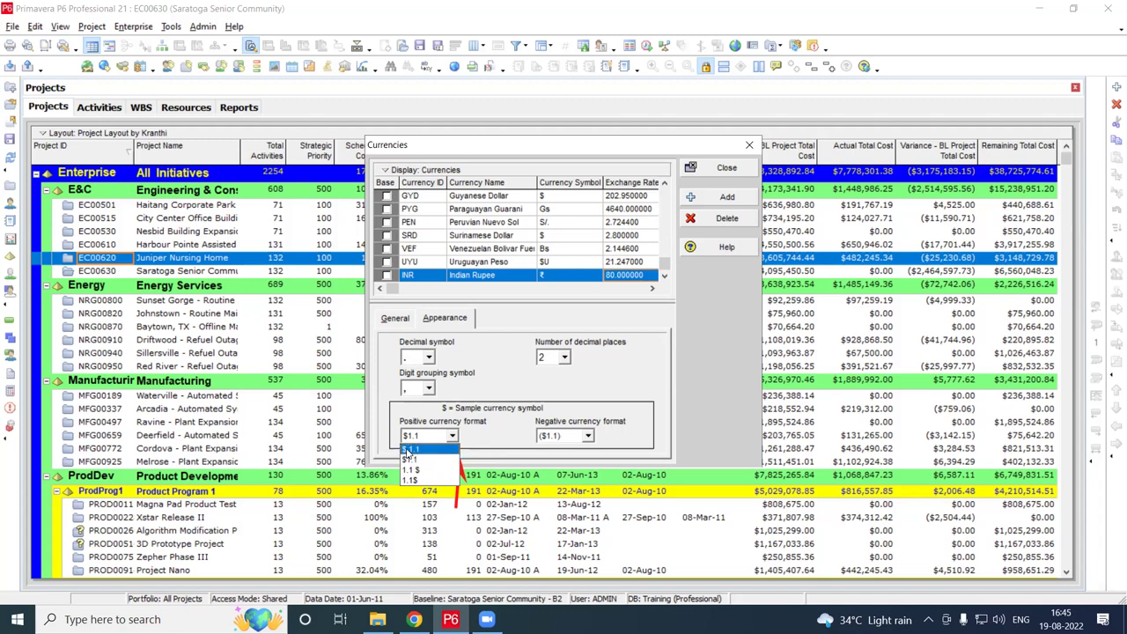
left_click(426, 451)
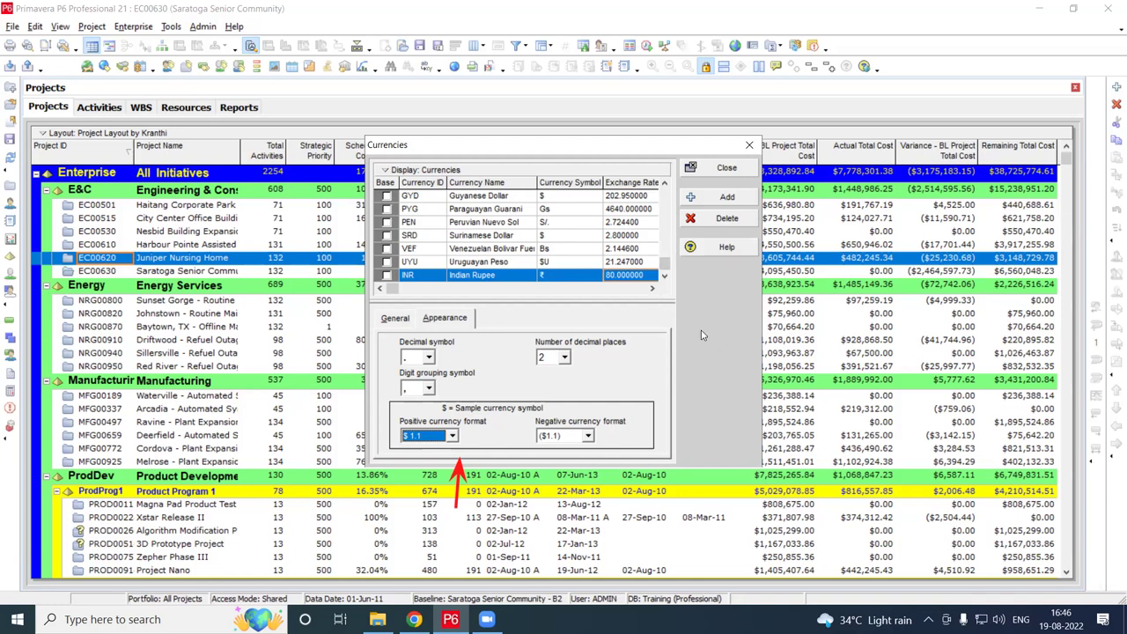
left_click(533, 71)
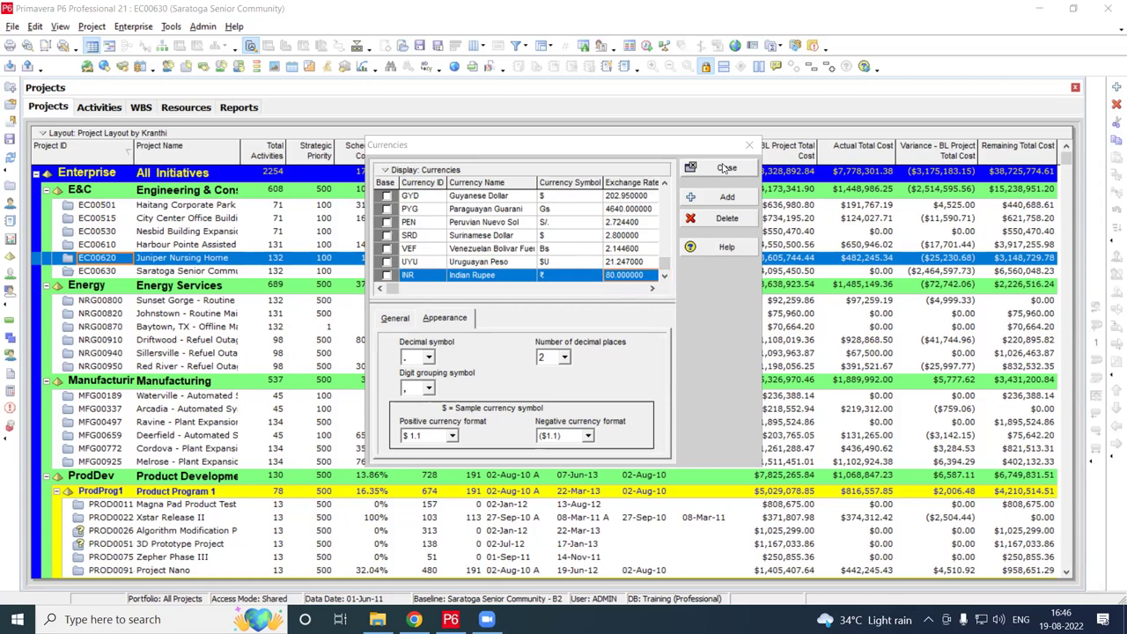
left_click(727, 168)
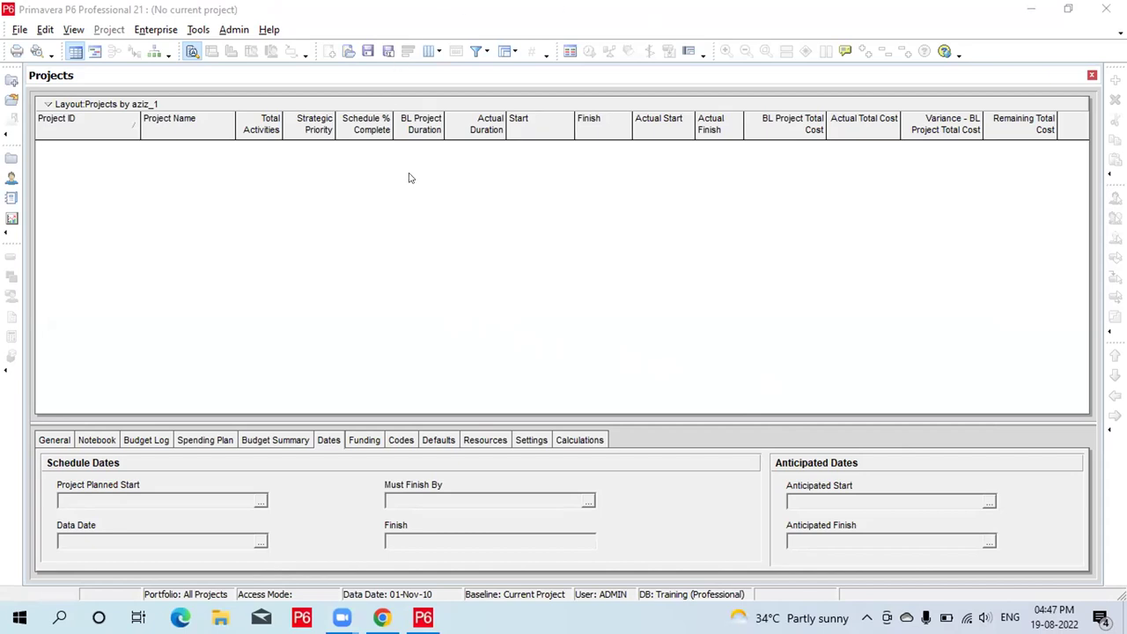
Step: Set the project filter to All so every project is listed, then open the Admin menu
left_click(48, 103)
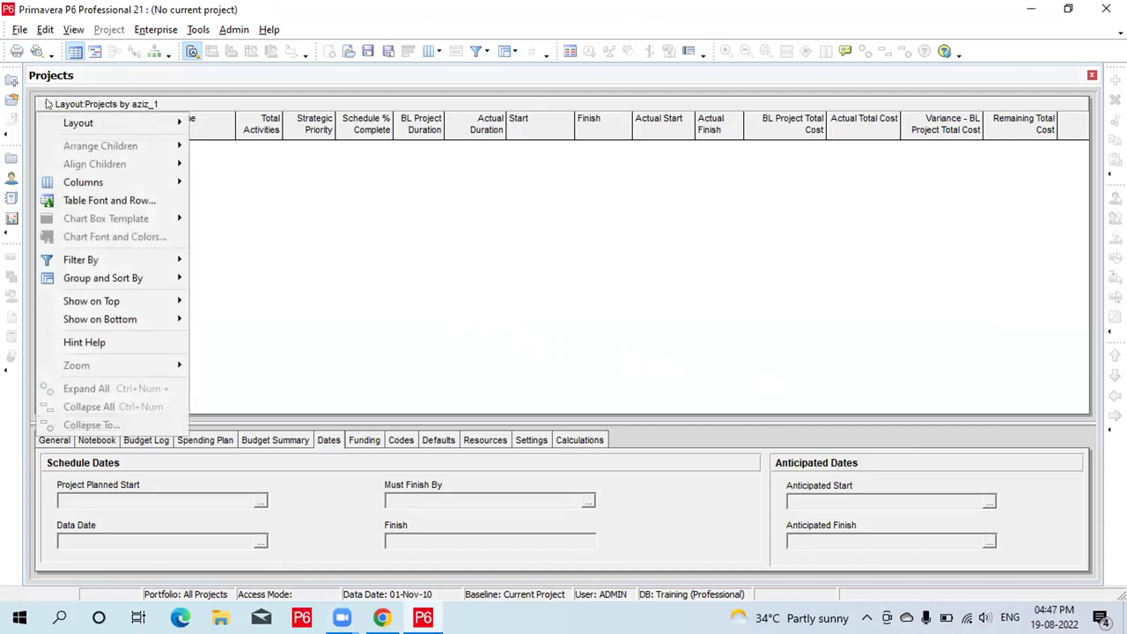
mouse_move(173, 127)
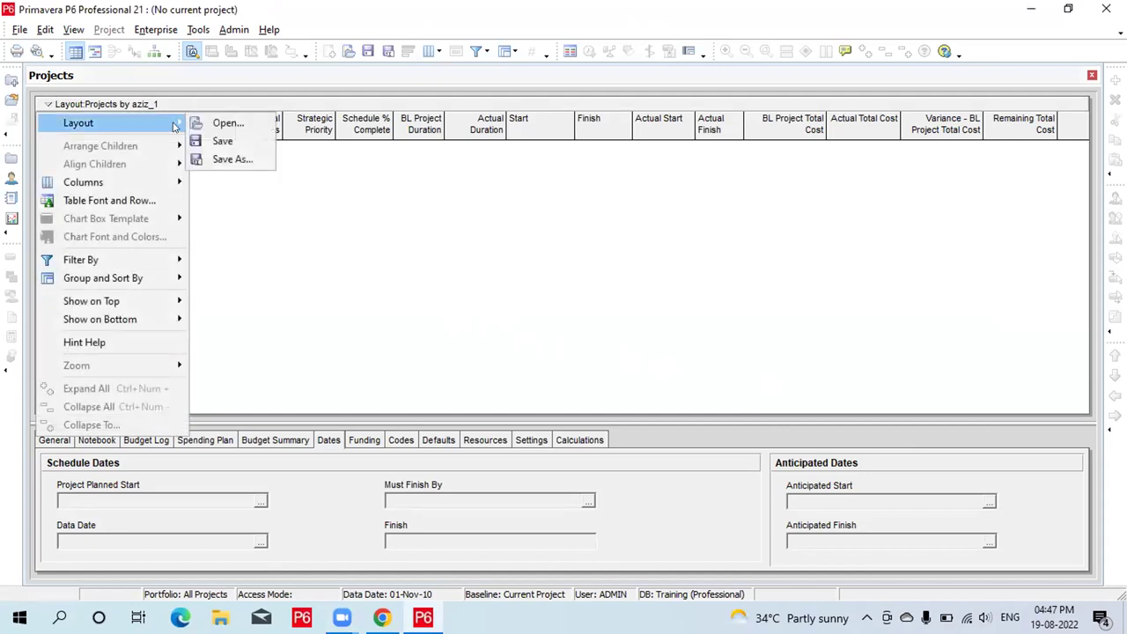
left_click(219, 74)
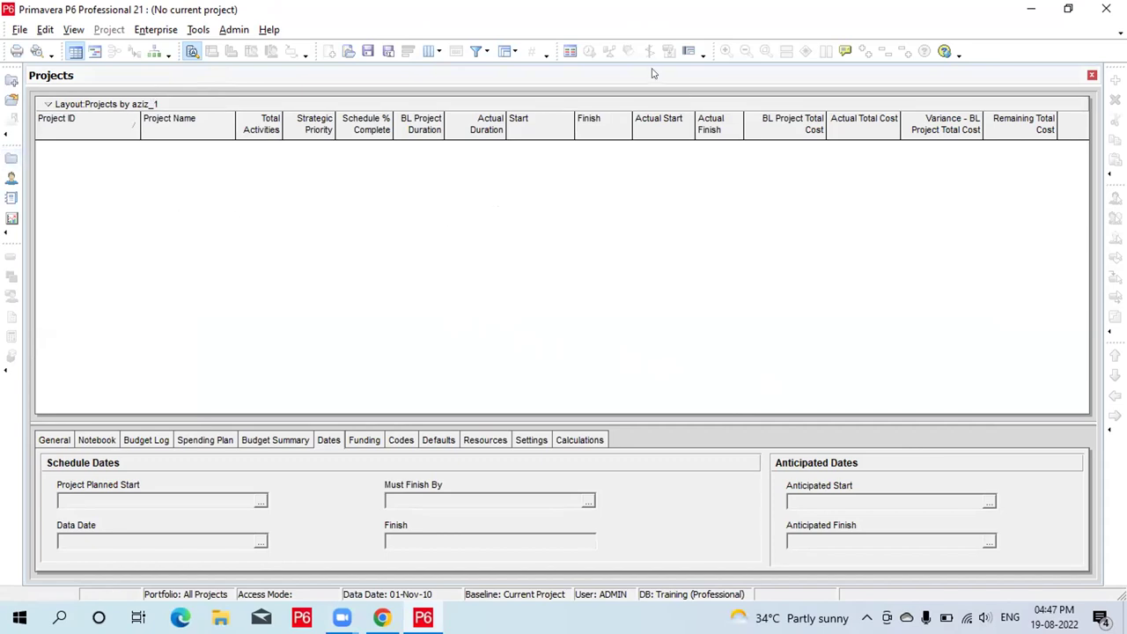
left_click(476, 51)
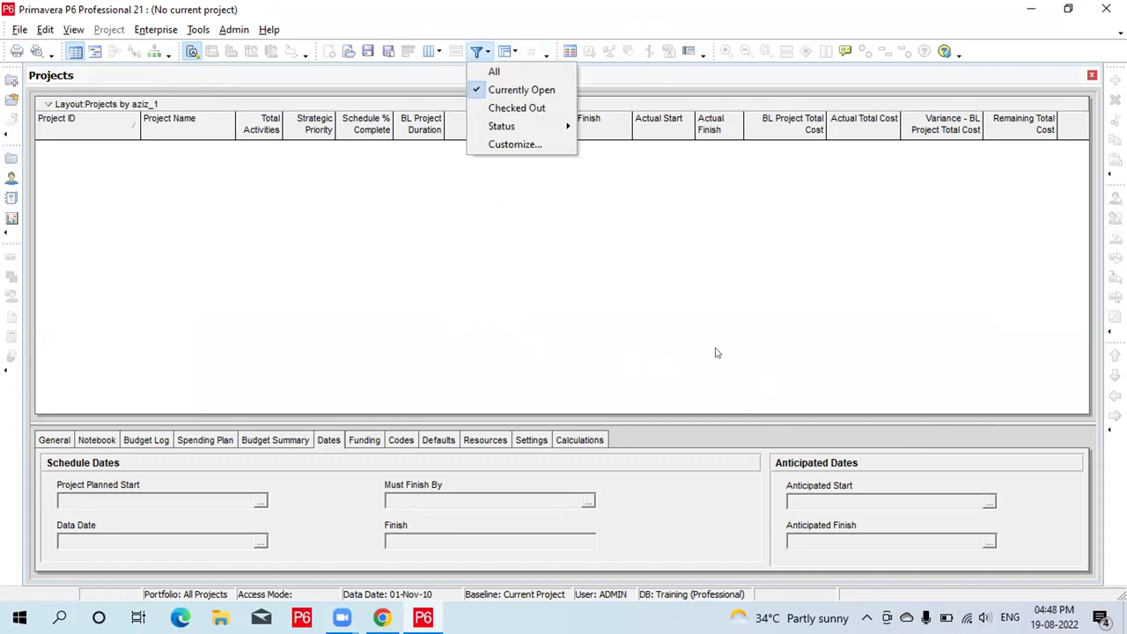
left_click(496, 72)
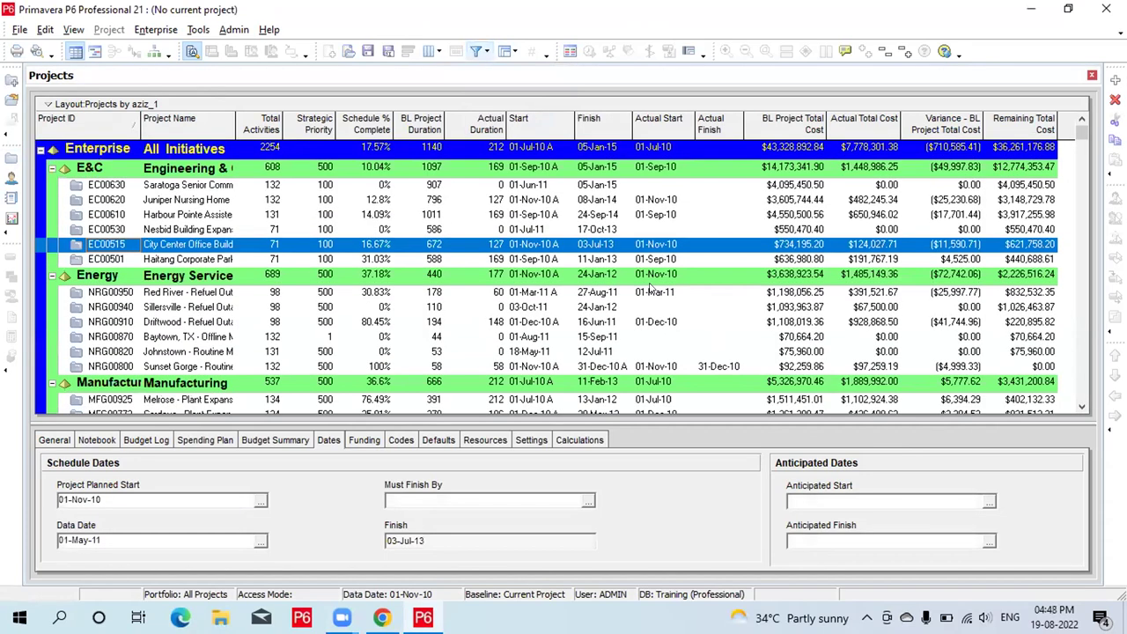
left_click(476, 51)
left_click(496, 89)
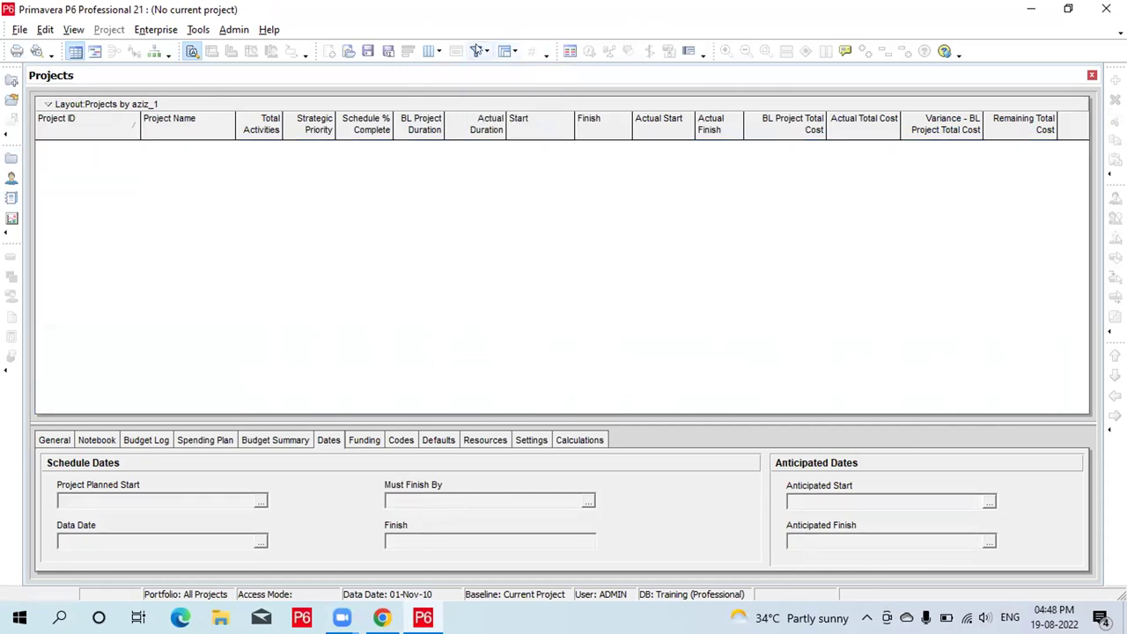
left_click(480, 51)
left_click(494, 71)
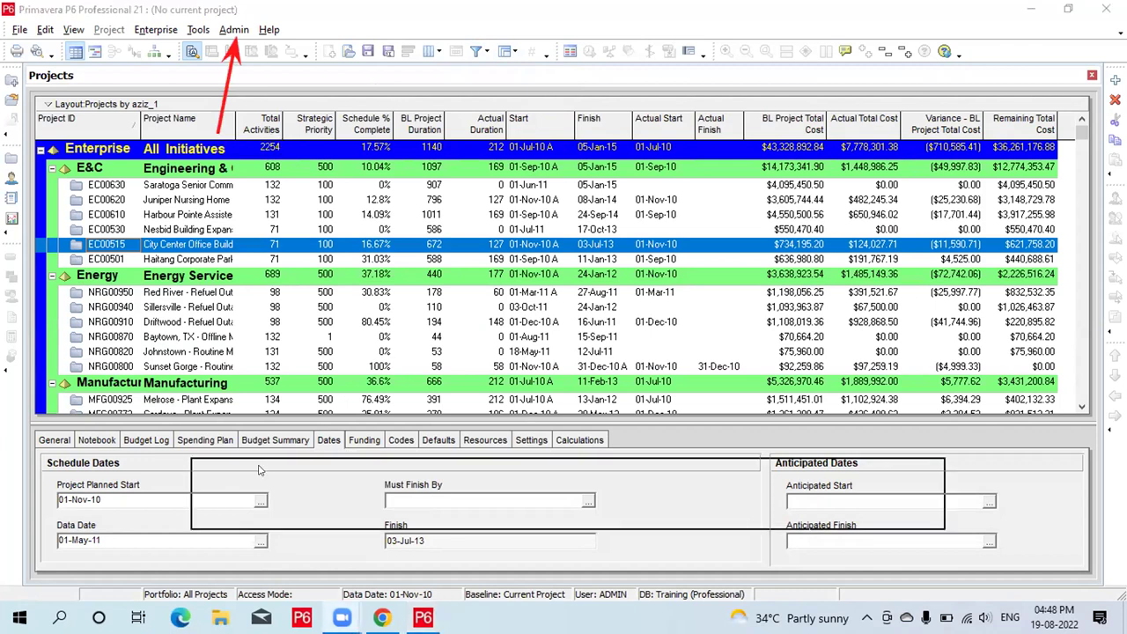
left_click(233, 29)
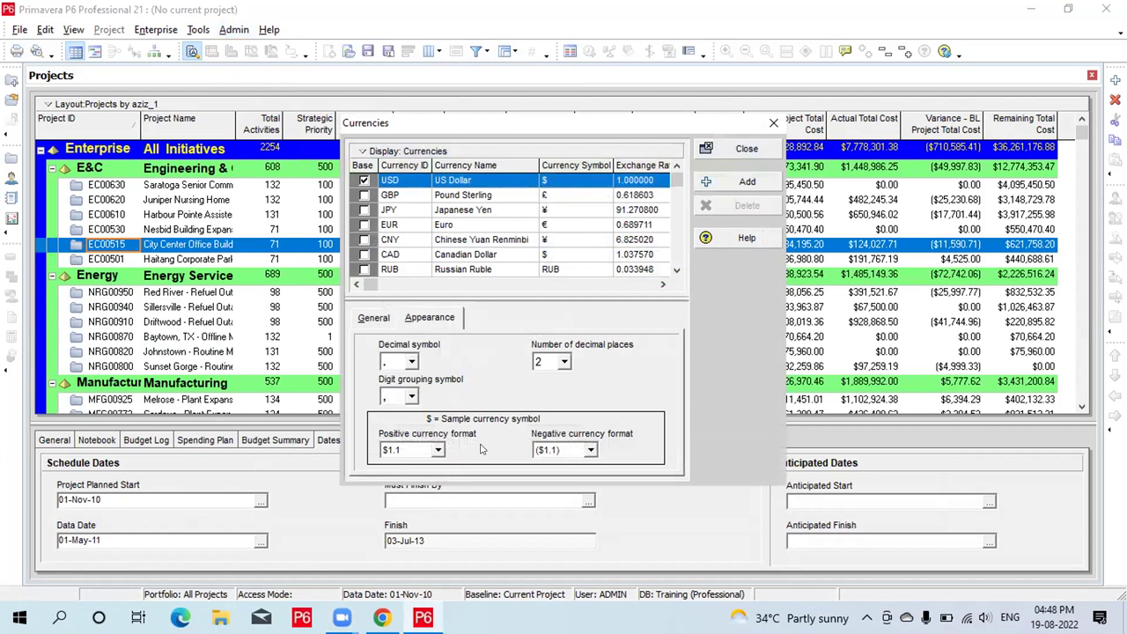
Step: Add a new currency with ID INR named 'Indian Rupees'
left_click(740, 182)
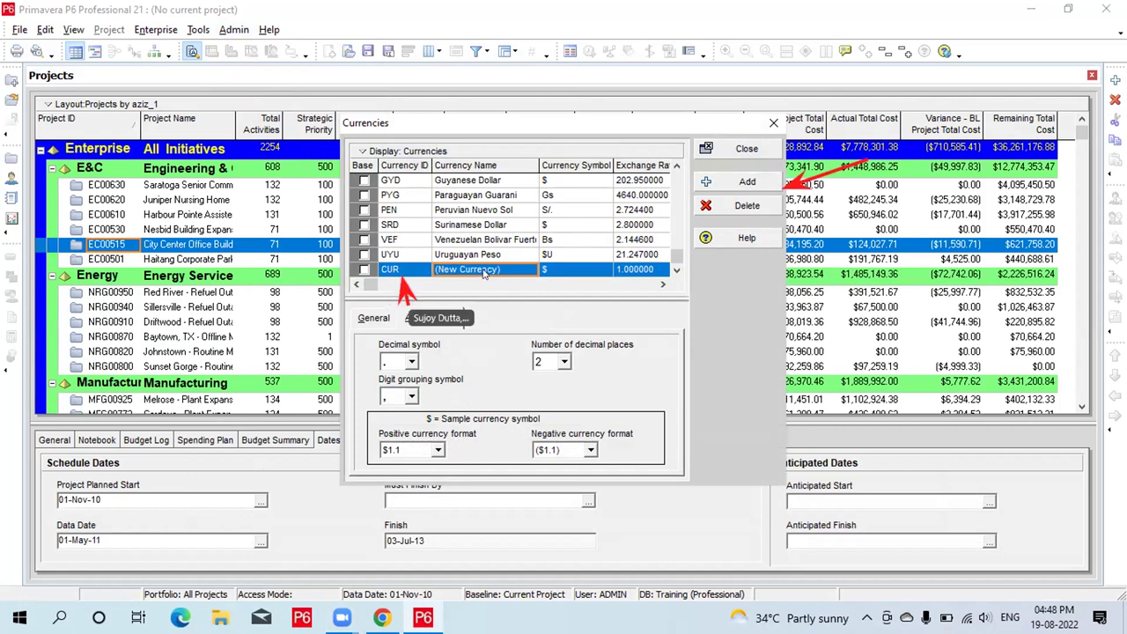
left_click(385, 271)
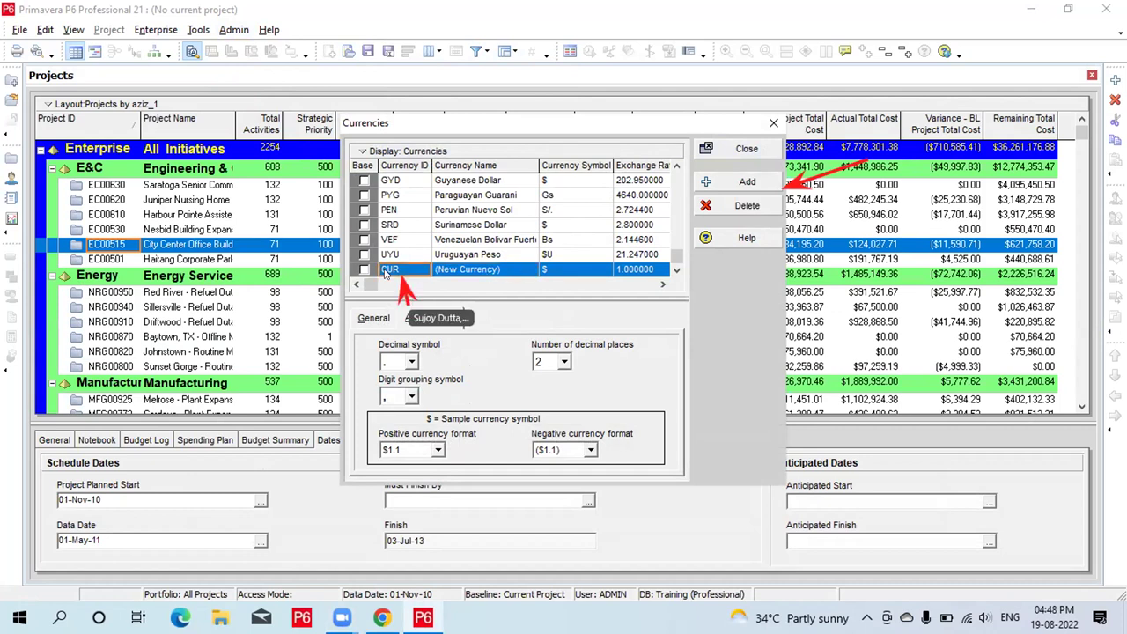
type("INR")
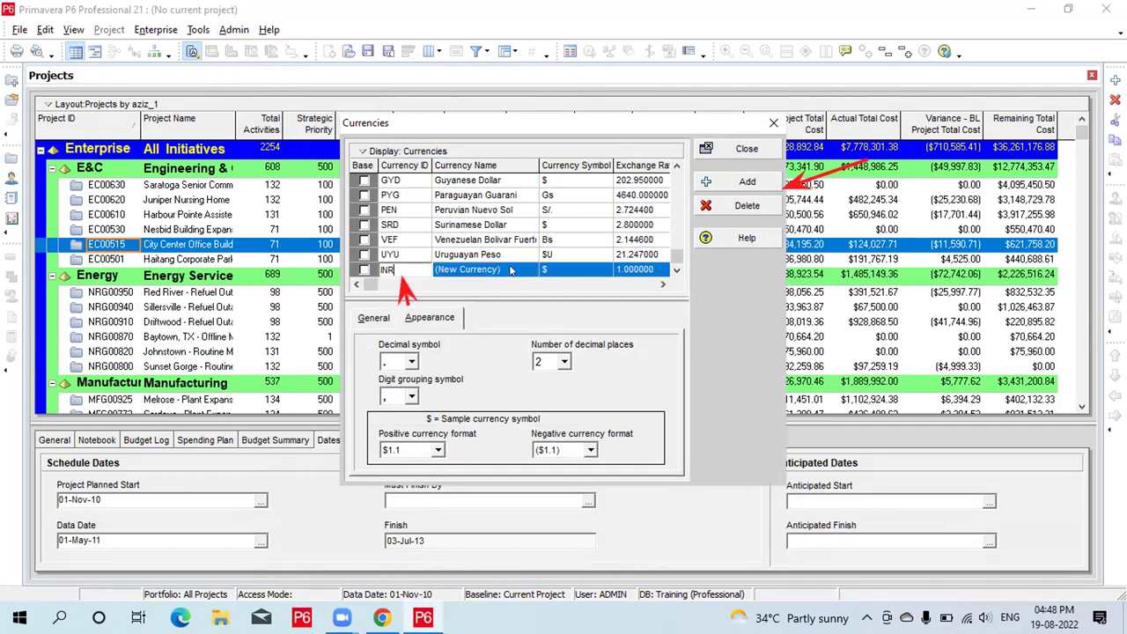
left_click(509, 271)
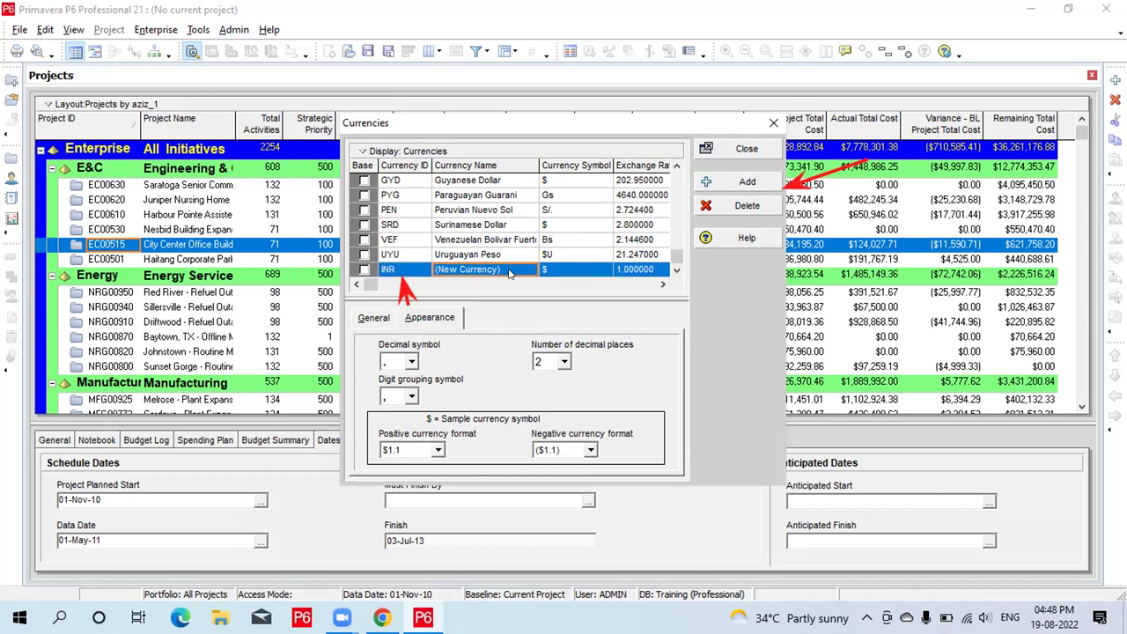
type("Indian Ry")
key("BackSpace")
type("upees")
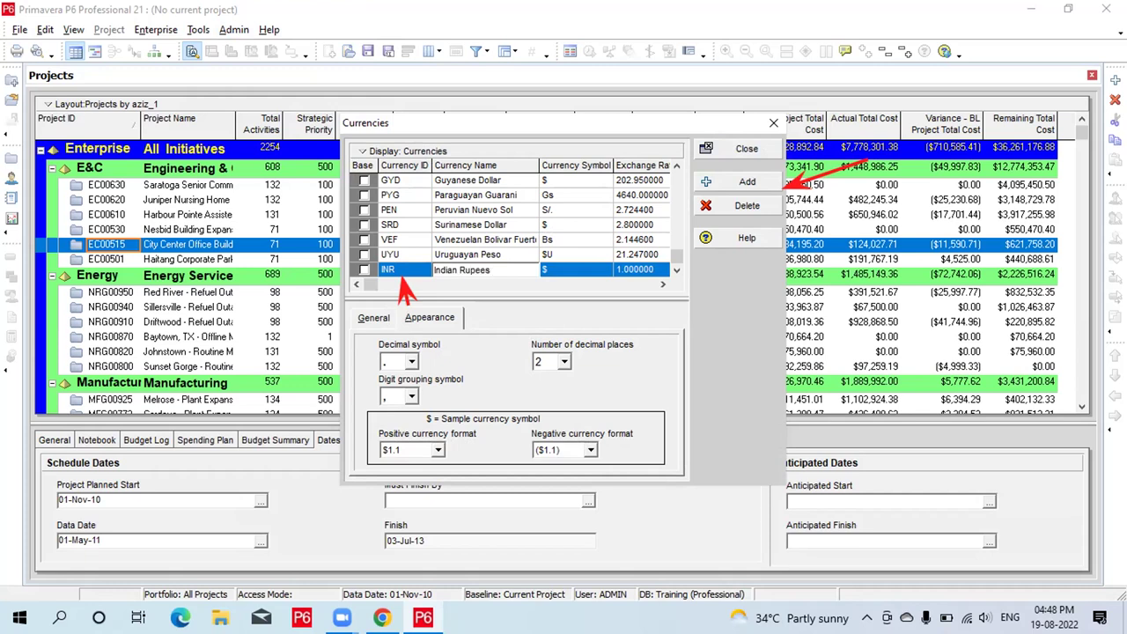
Step: Give INR the ₹ symbol and an exchange rate of 80
key("Tab")
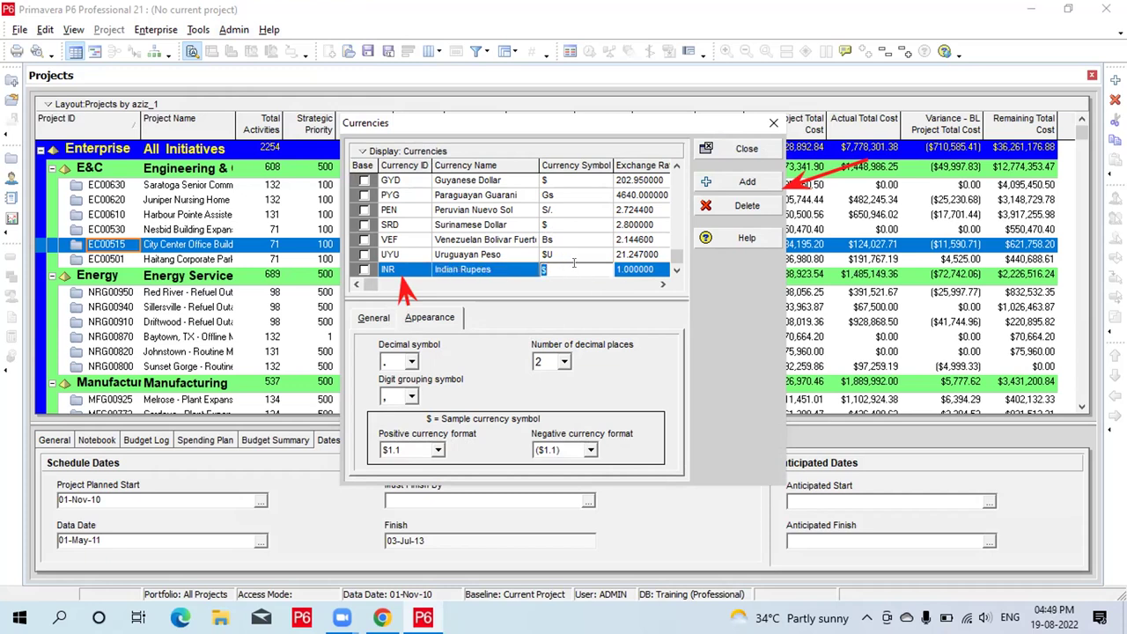
left_click(573, 262)
key("BackSpace")
type("₹")
key("Tab")
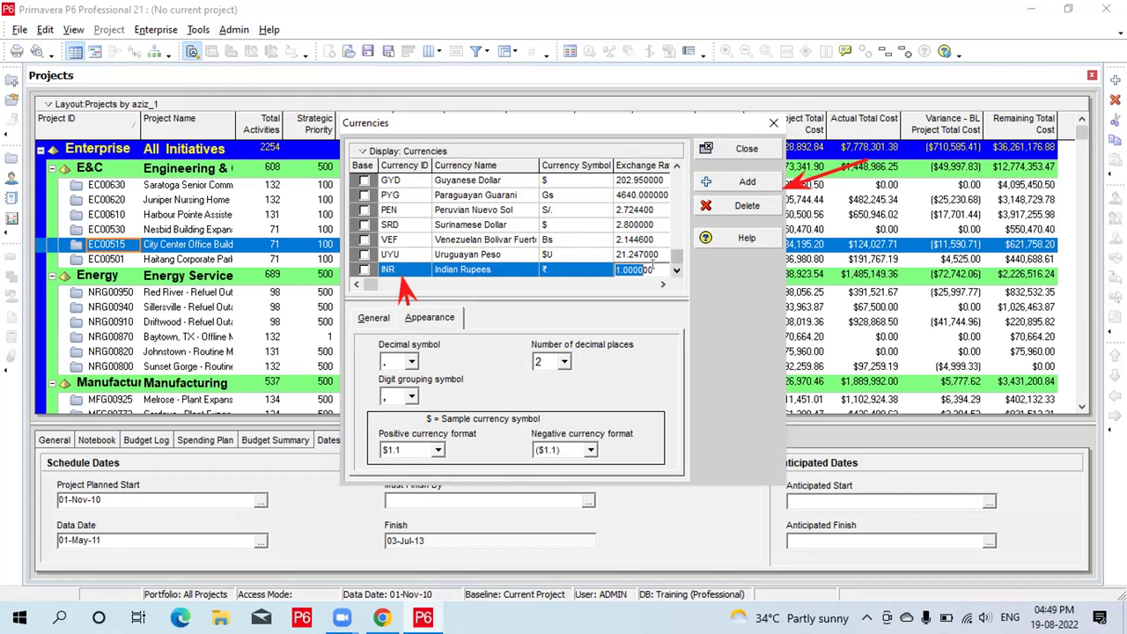
type("80")
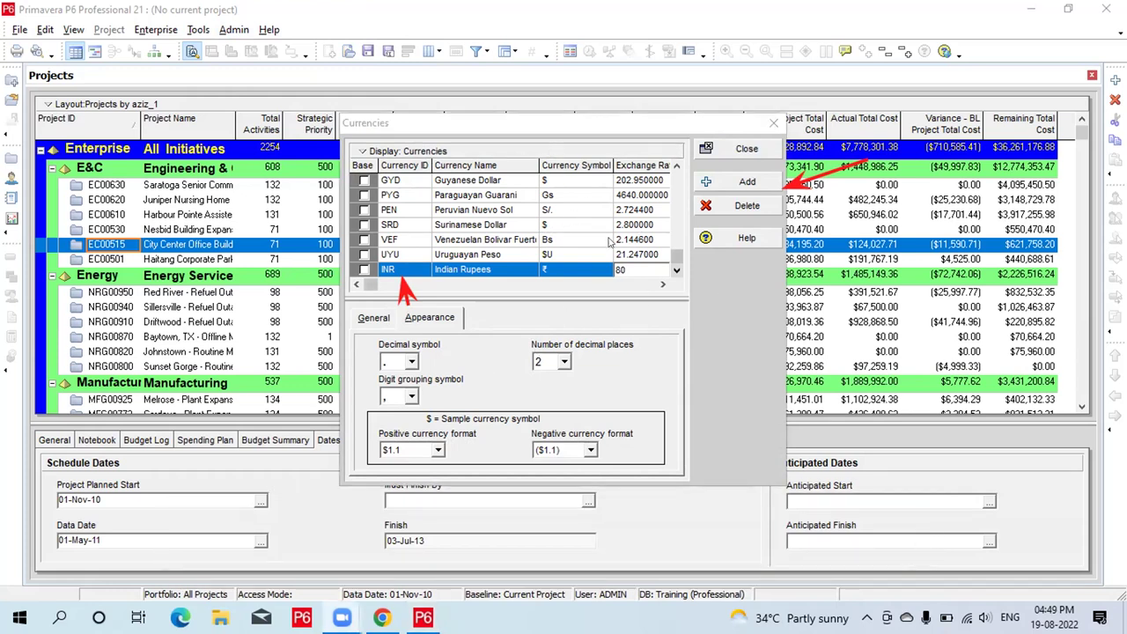
left_click(586, 256)
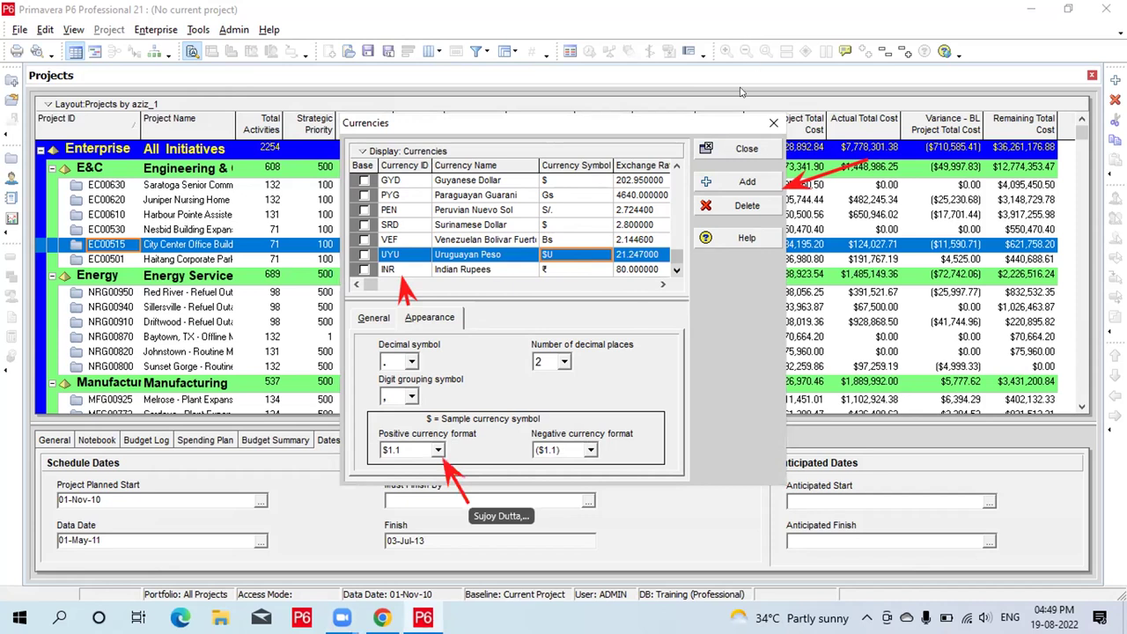
left_click(438, 450)
left_click(438, 451)
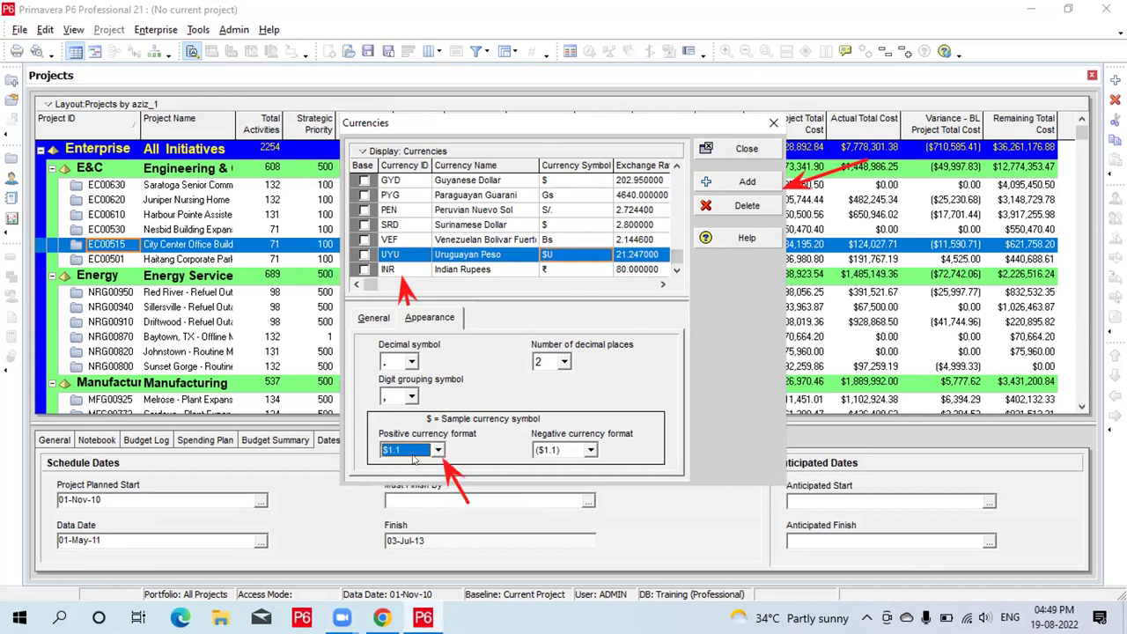
left_click(439, 451)
key("Up")
key("Return")
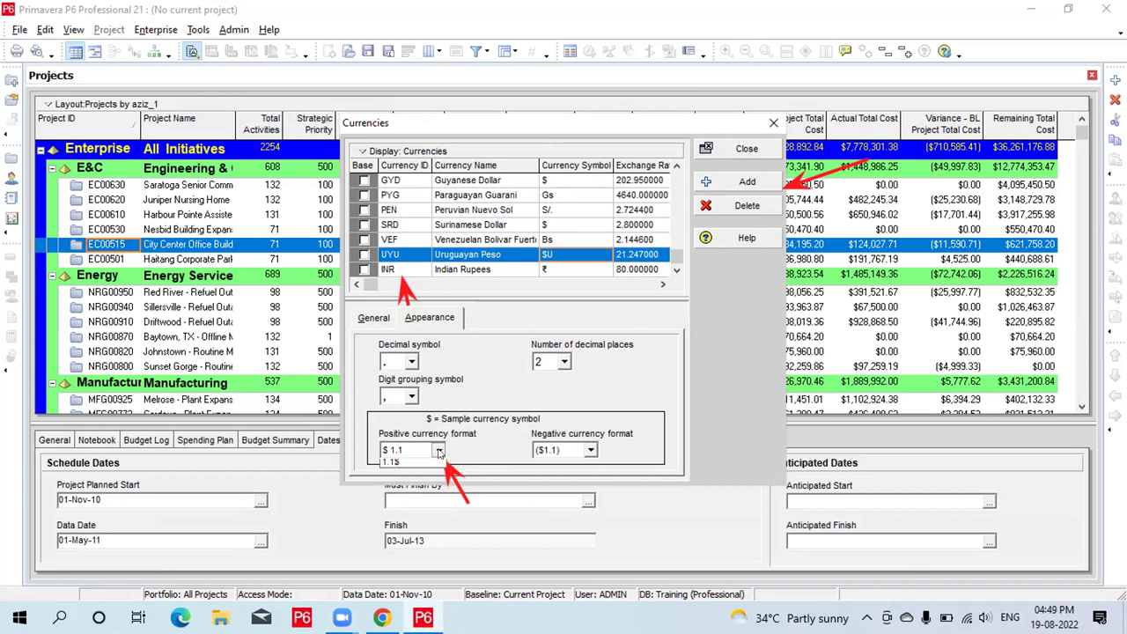
left_click(438, 451)
left_click(429, 466)
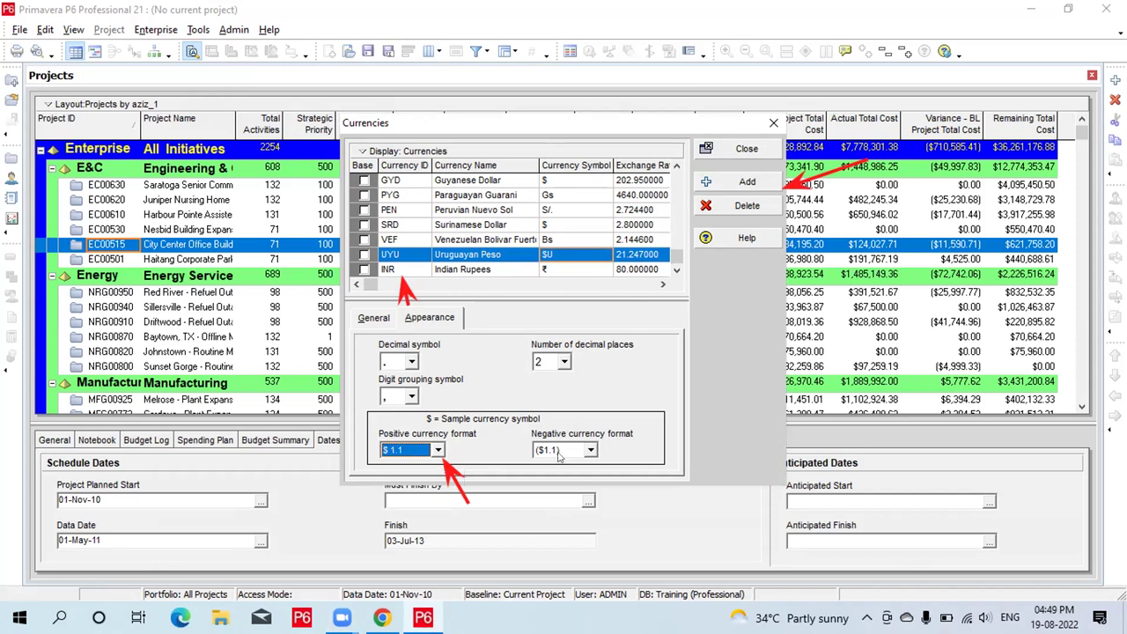
left_click(759, 146)
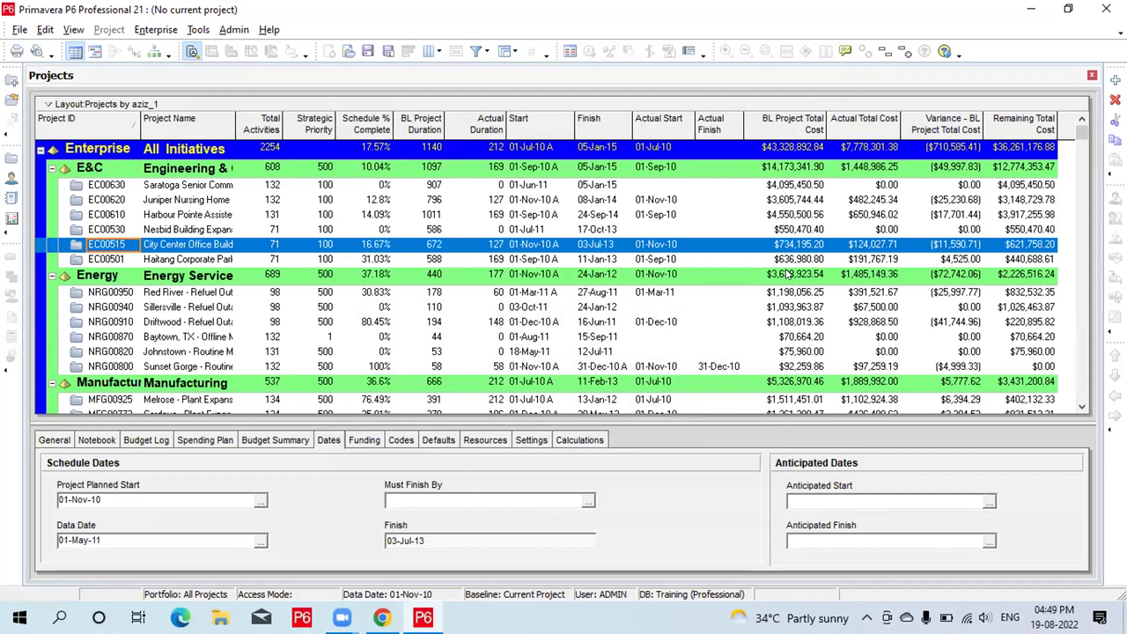
Step: Enable the Action, Administrator, Dictionaries, Find, Publish and Reports toolbars, then merge two lower toolbars upward
left_click(73, 29)
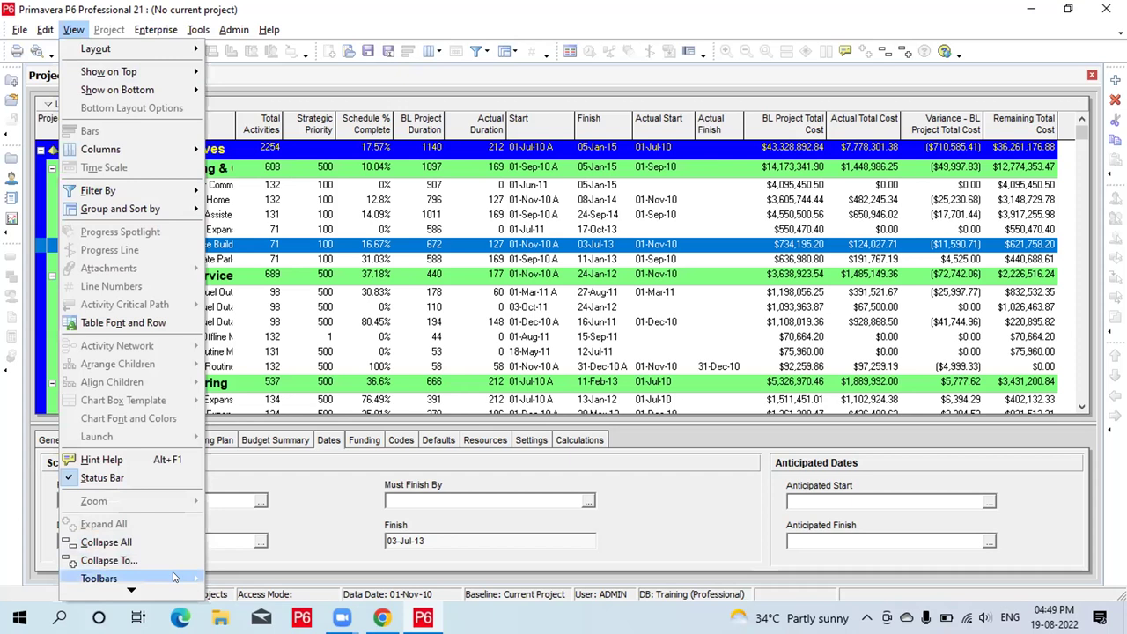
mouse_move(177, 577)
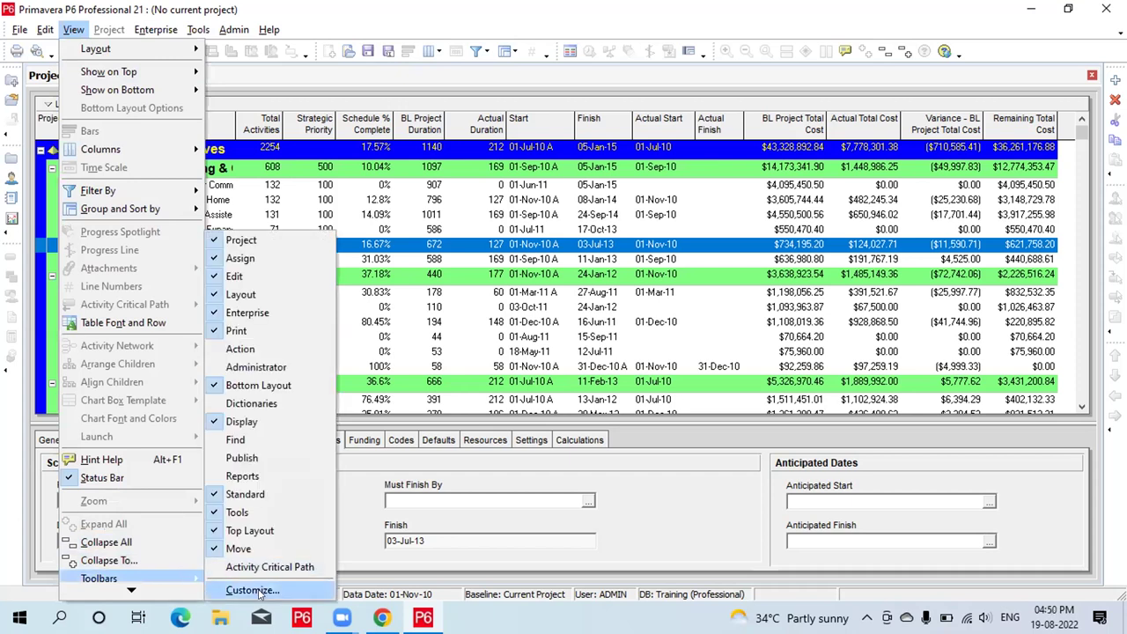
left_click(252, 590)
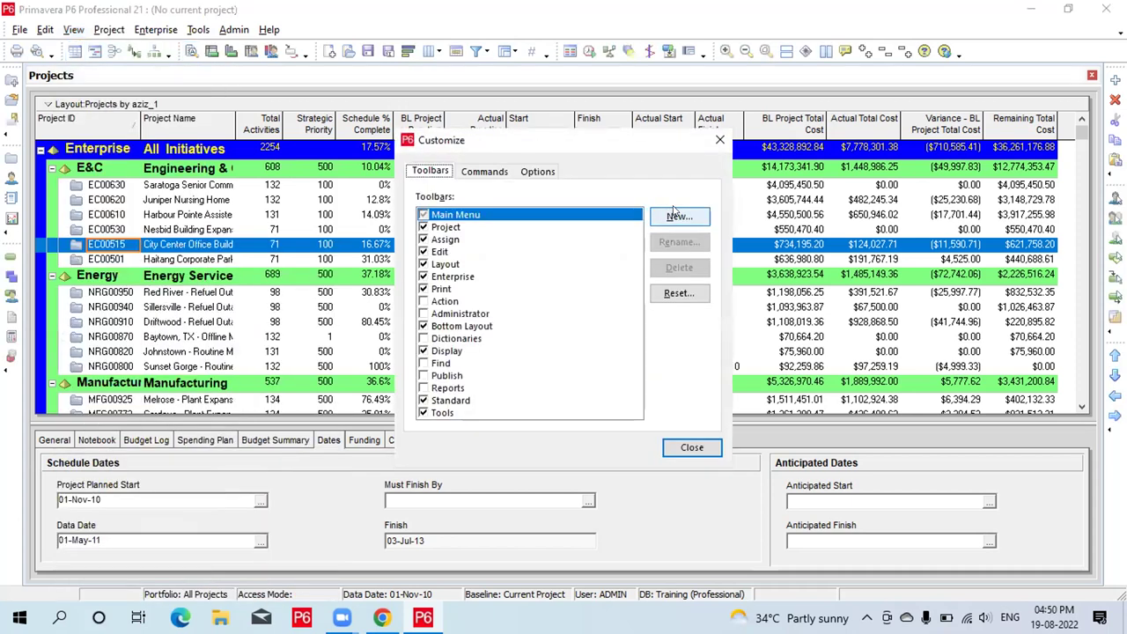
left_click(423, 301)
left_click(424, 314)
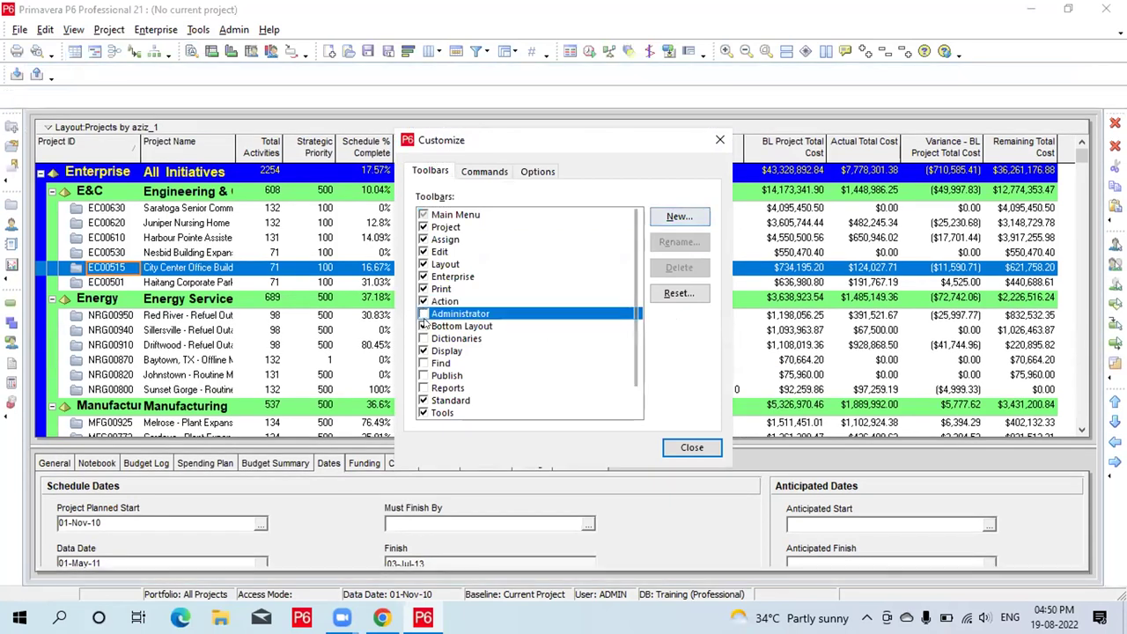
left_click(423, 338)
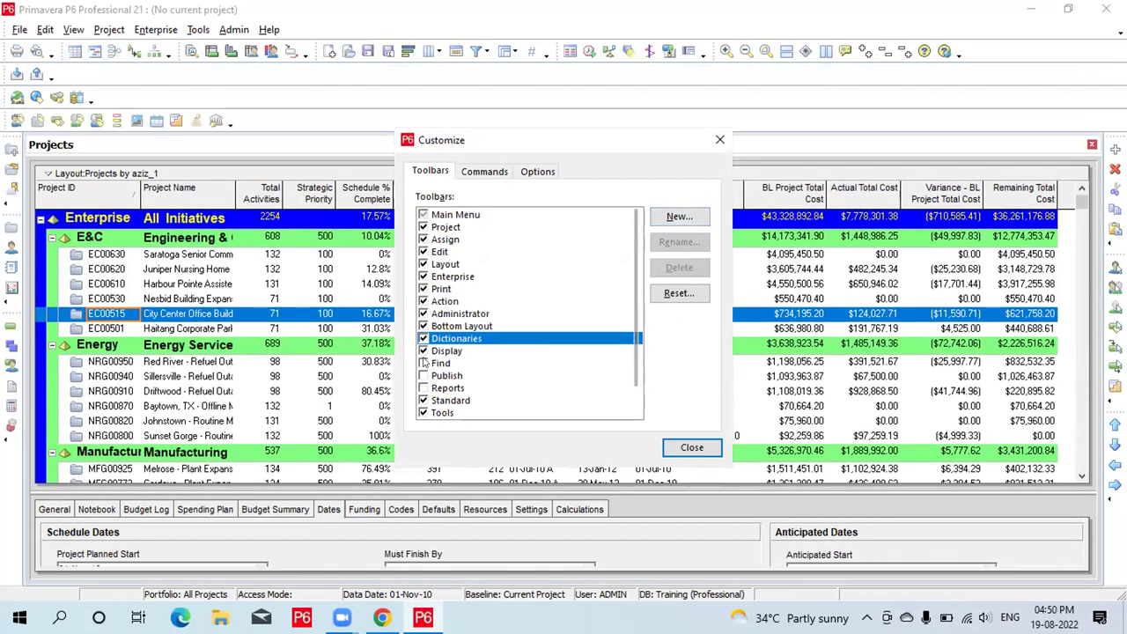
left_click(423, 363)
left_click(424, 375)
left_click(424, 388)
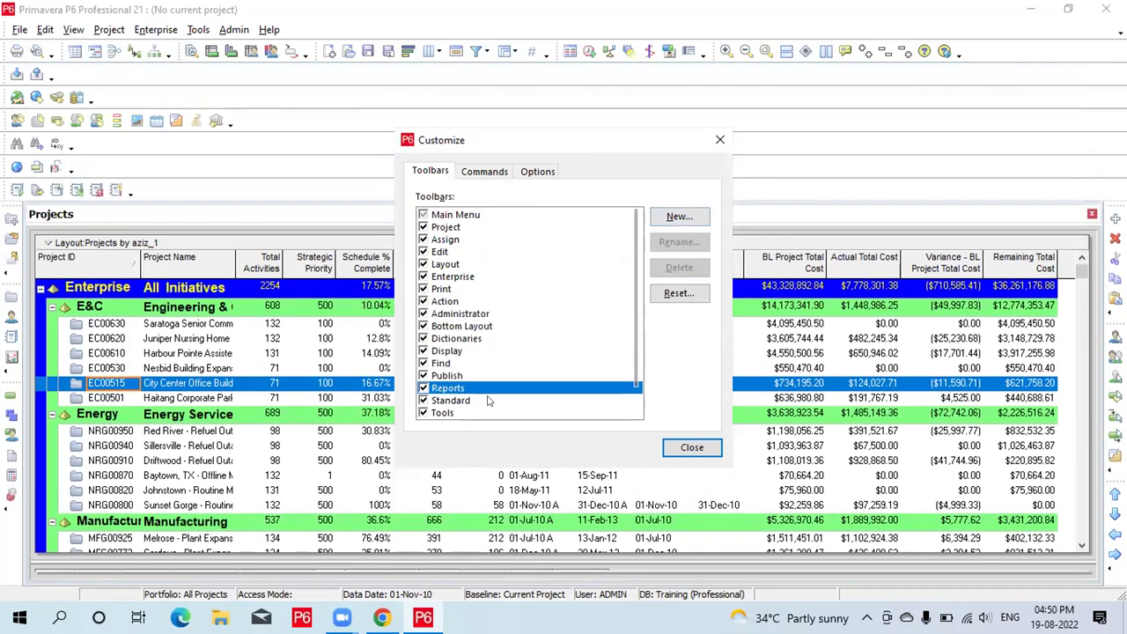
left_click(692, 448)
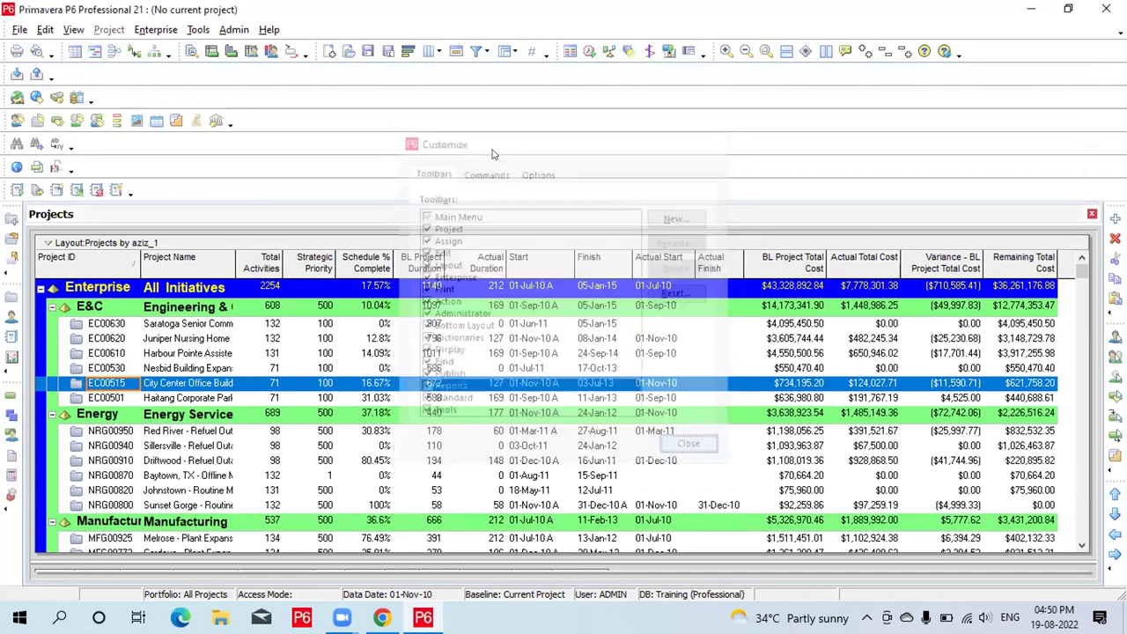
left_click_drag(7, 97, 71, 76)
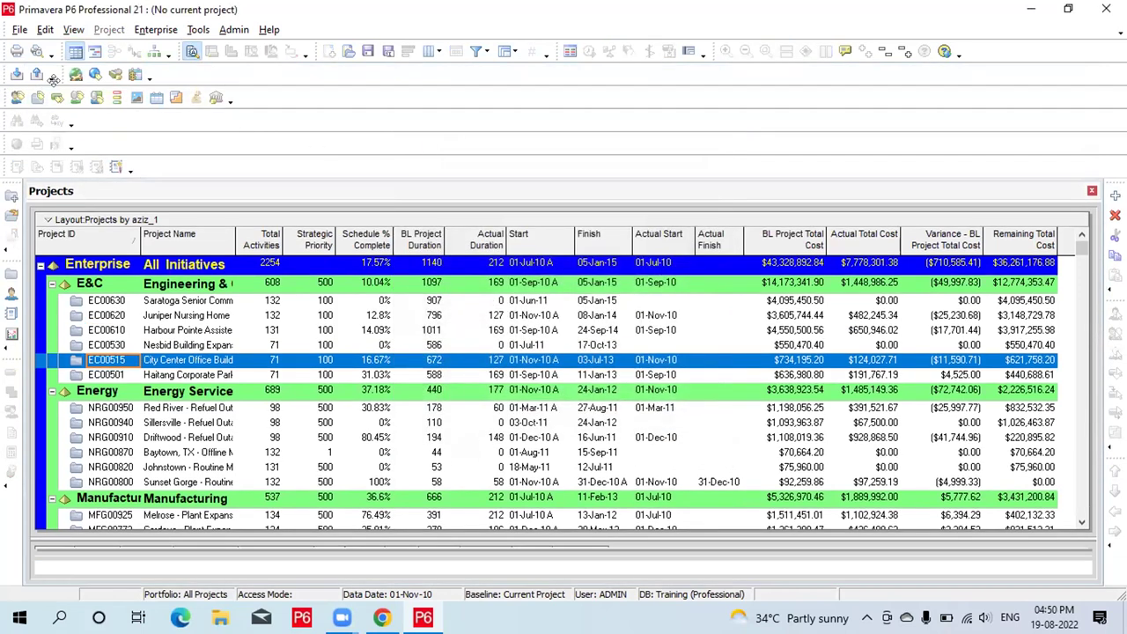
left_click_drag(6, 93, 139, 92)
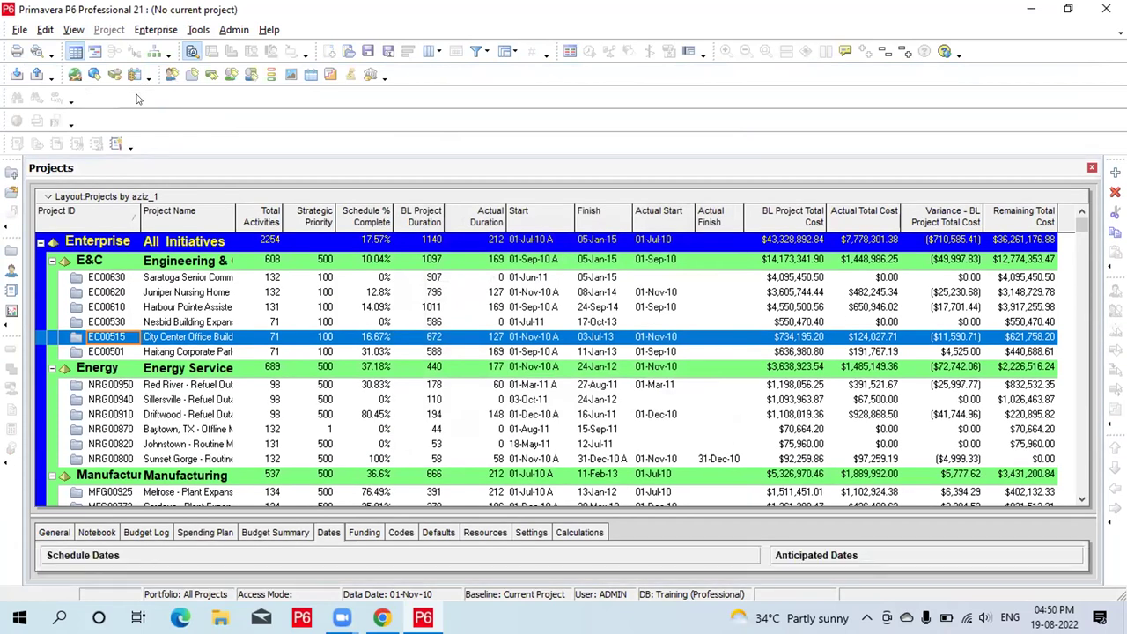
Step: Dock the remaining third-row toolbars and the zoom toolbar into the second toolbar row
left_click_drag(6, 94, 398, 86)
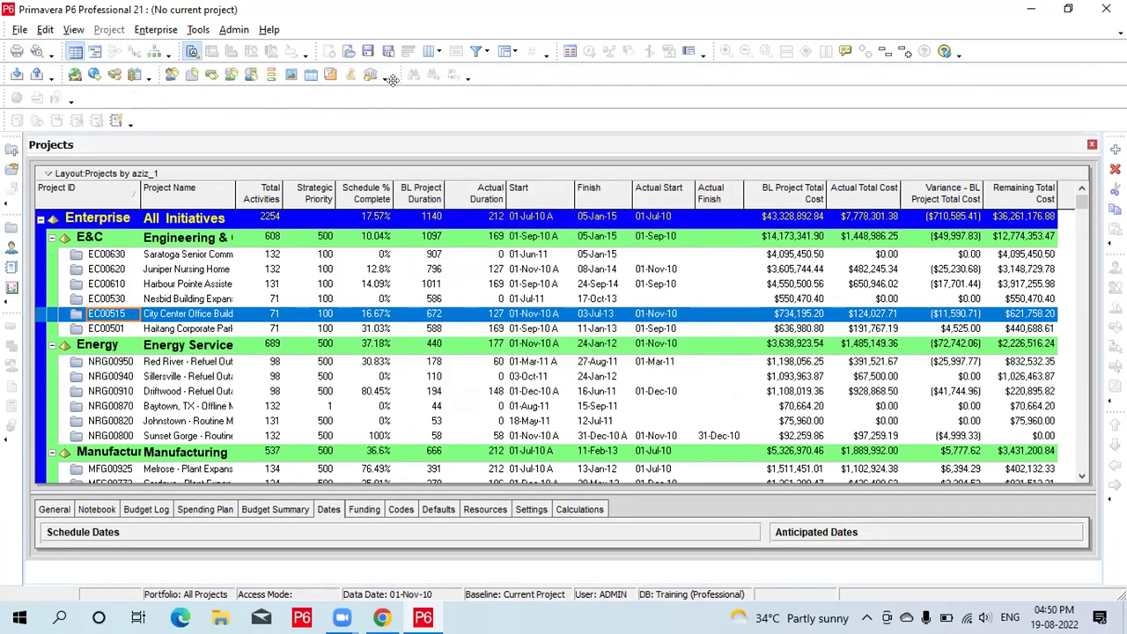
left_click_drag(6, 100, 557, 92)
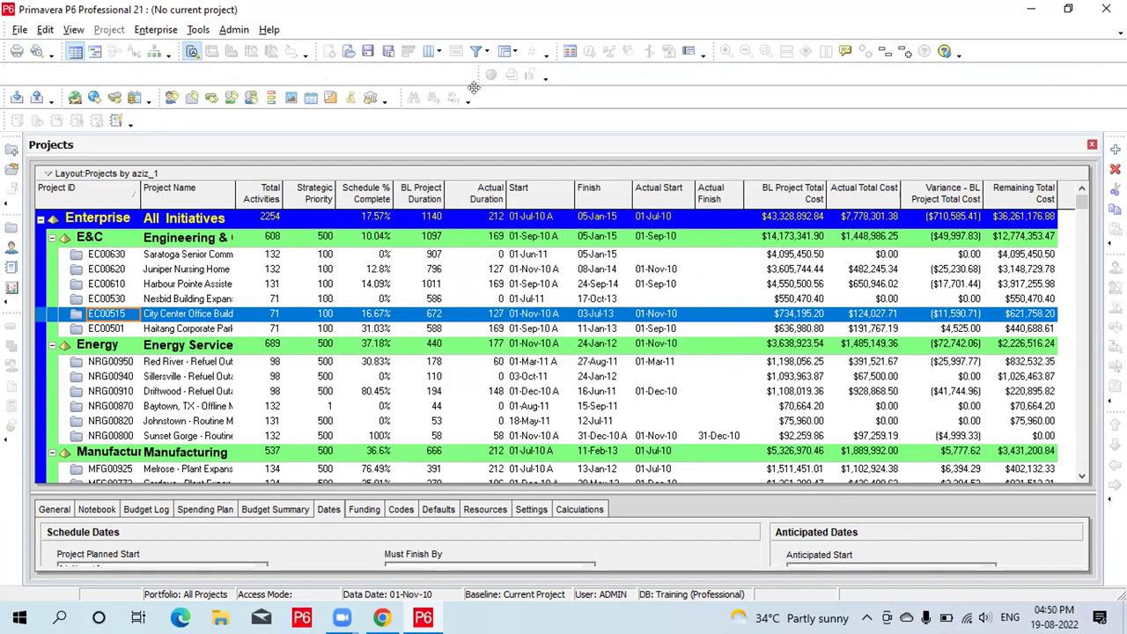
left_click_drag(473, 89, 472, 74)
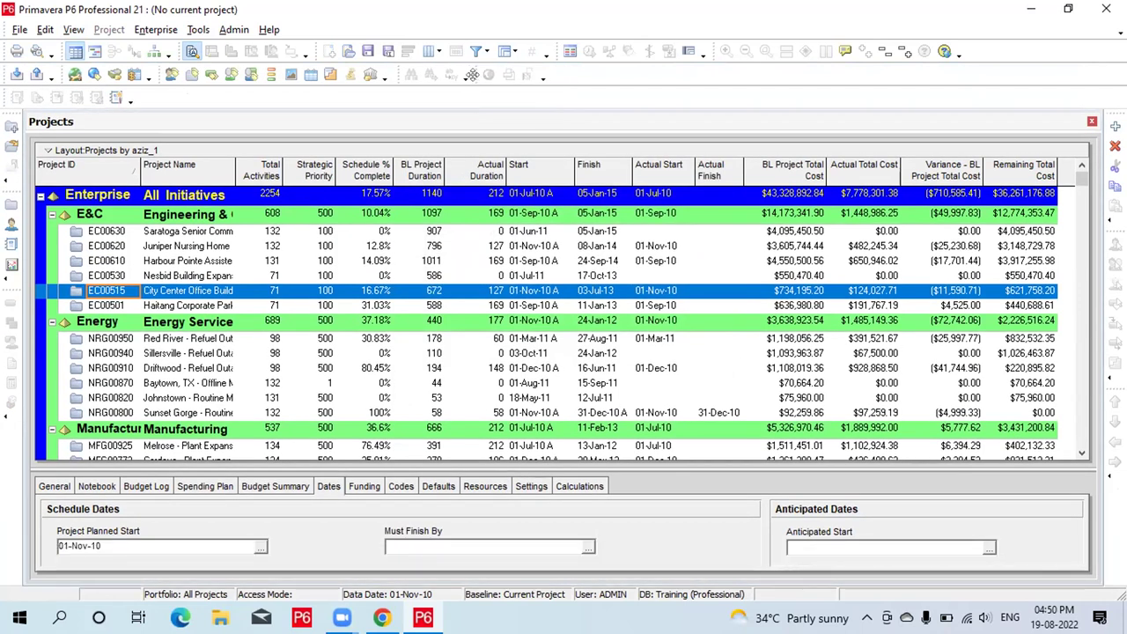
left_click_drag(7, 91, 553, 74)
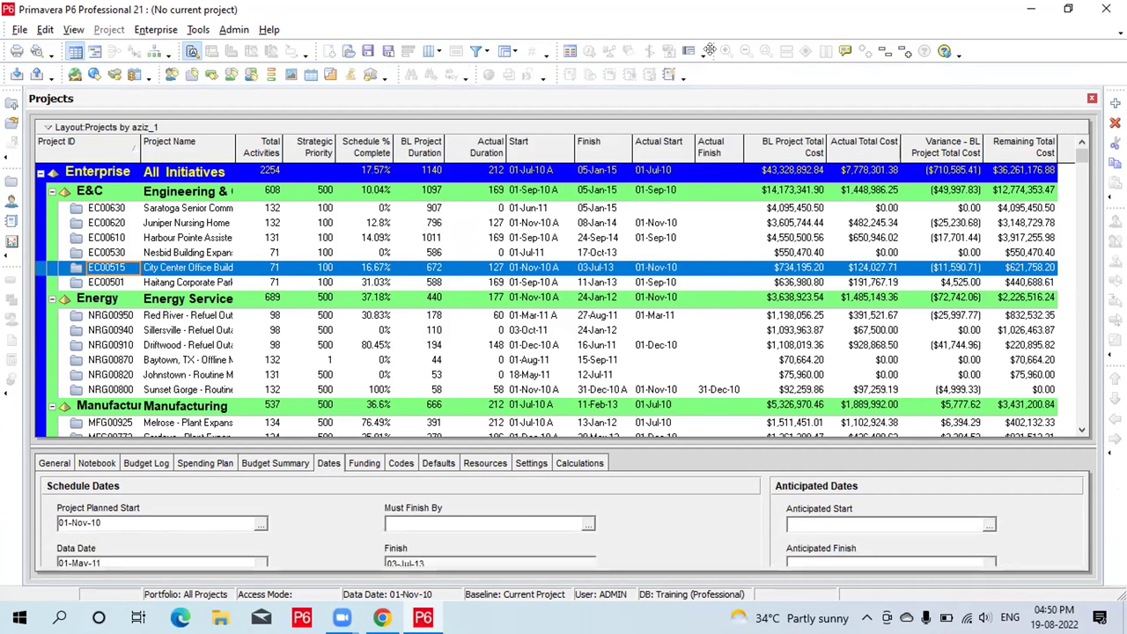
left_click_drag(708, 46, 688, 74)
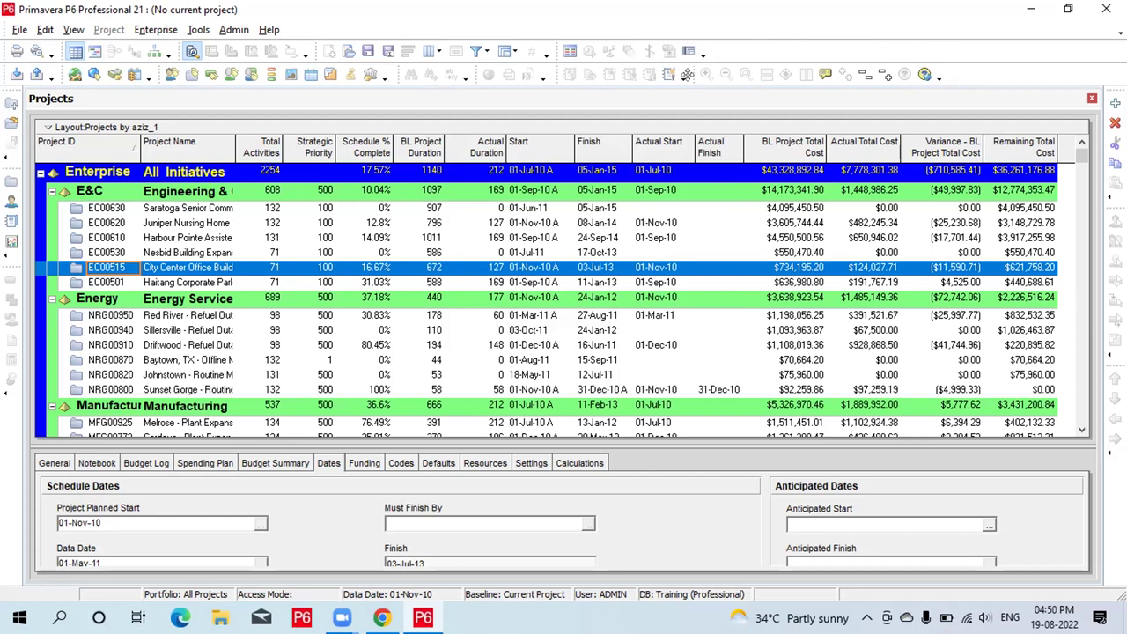
Step: Add Lock All Toolbars and Print Setup buttons to their toolbars
left_click(937, 78)
mouse_move(891, 98)
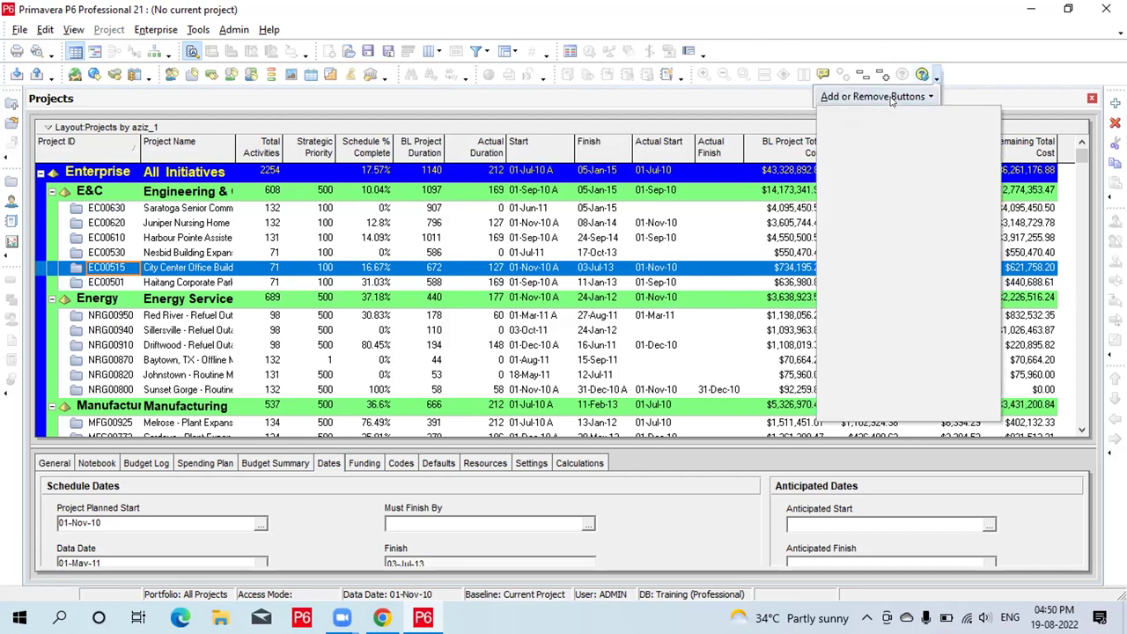
left_click(876, 187)
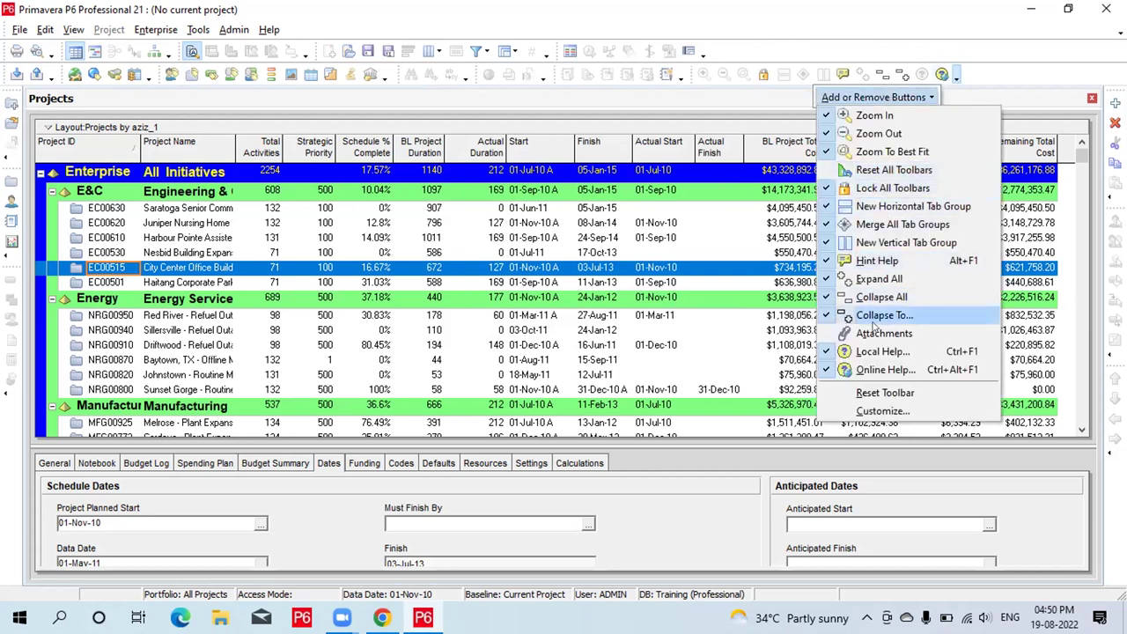
left_click(796, 97)
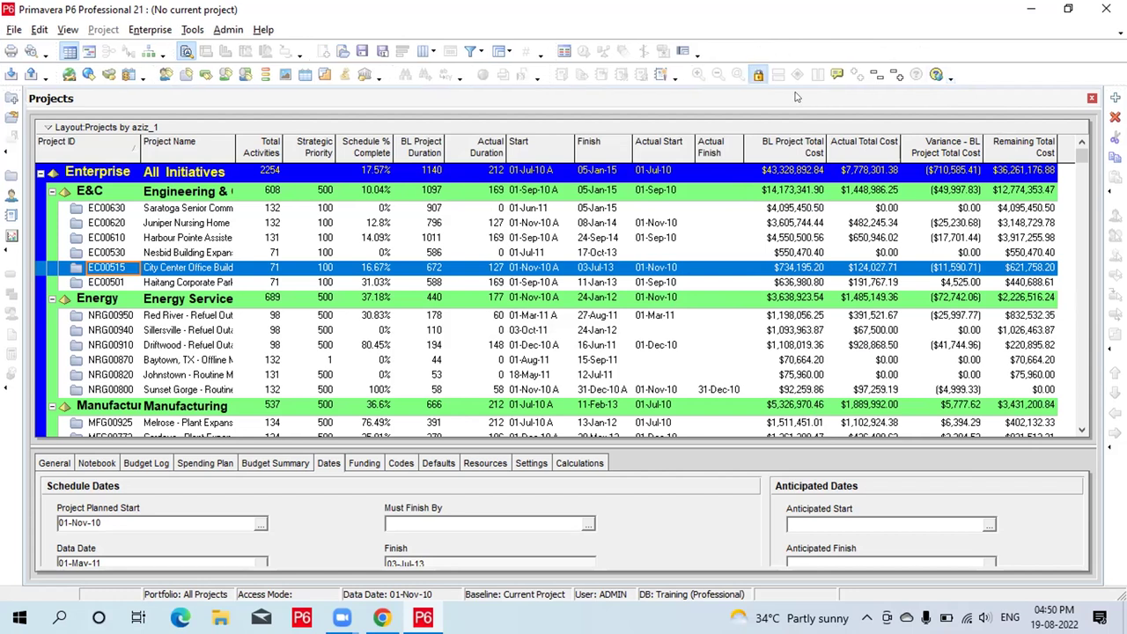
left_click(46, 54)
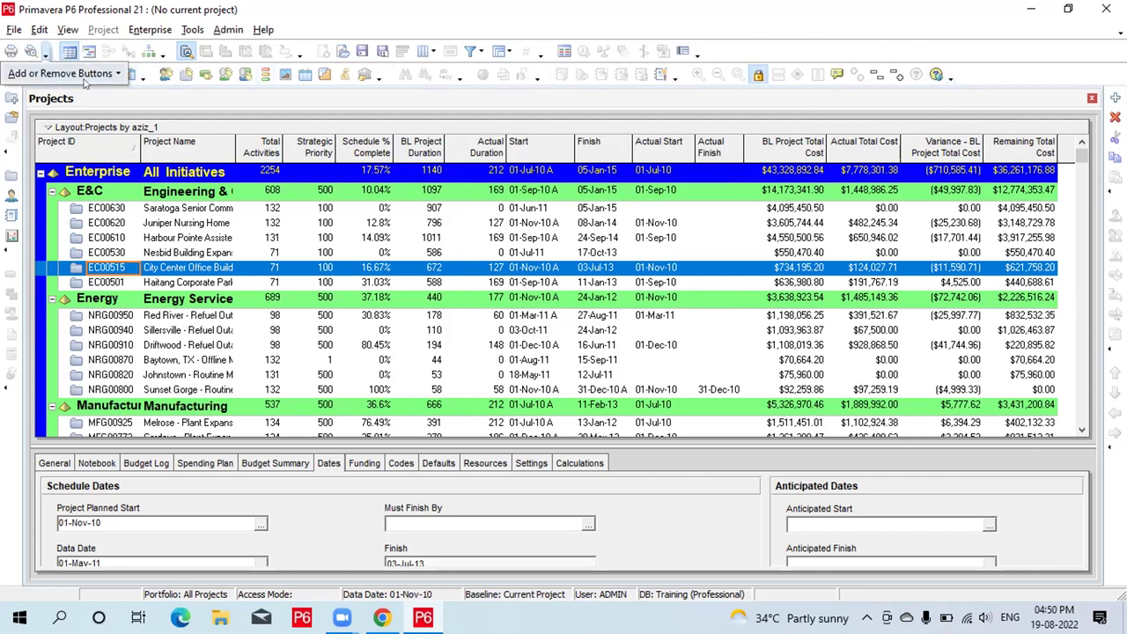
mouse_move(85, 79)
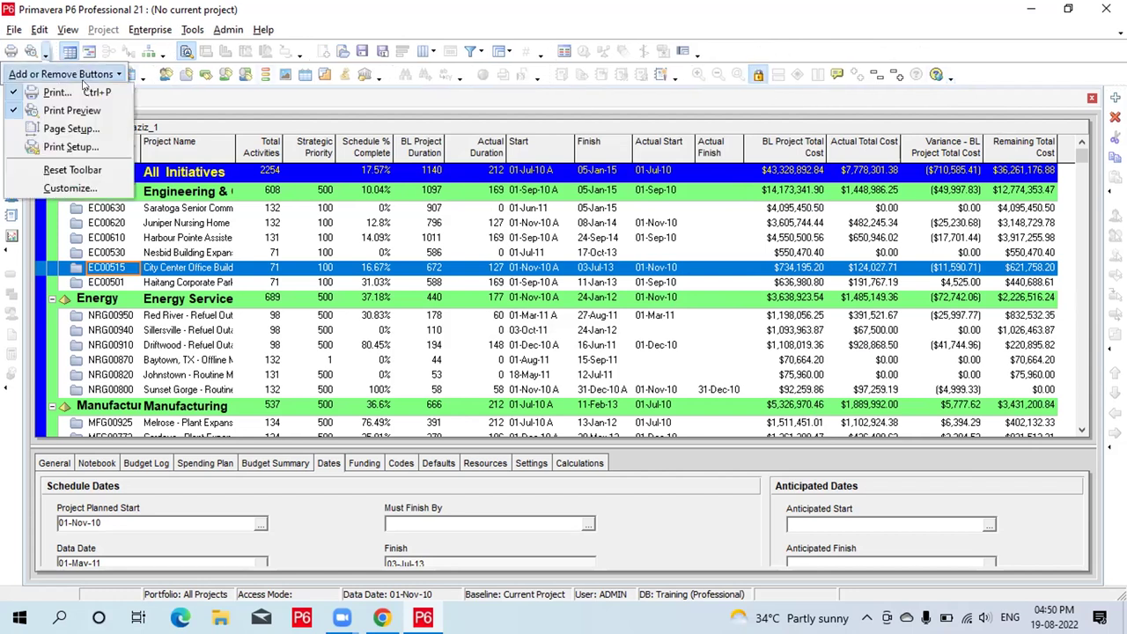
left_click(74, 147)
Step: Add Activity Usage Spreadsheet, Resource Usage Spreadsheet and No Bottom Layout buttons to the toolbars
left_click(192, 52)
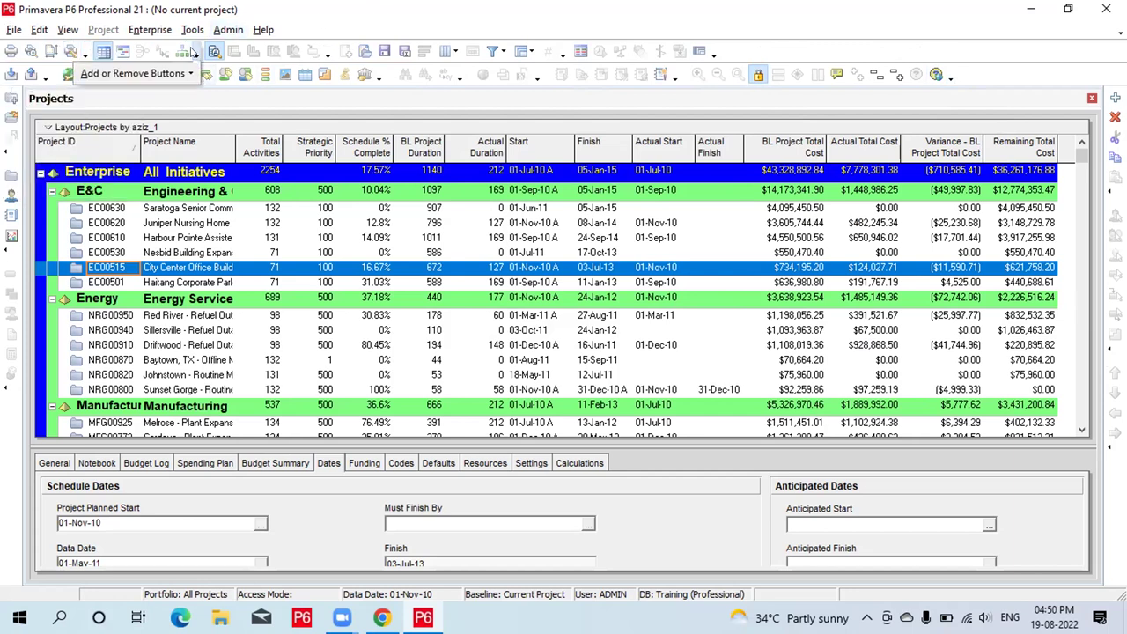
mouse_move(188, 79)
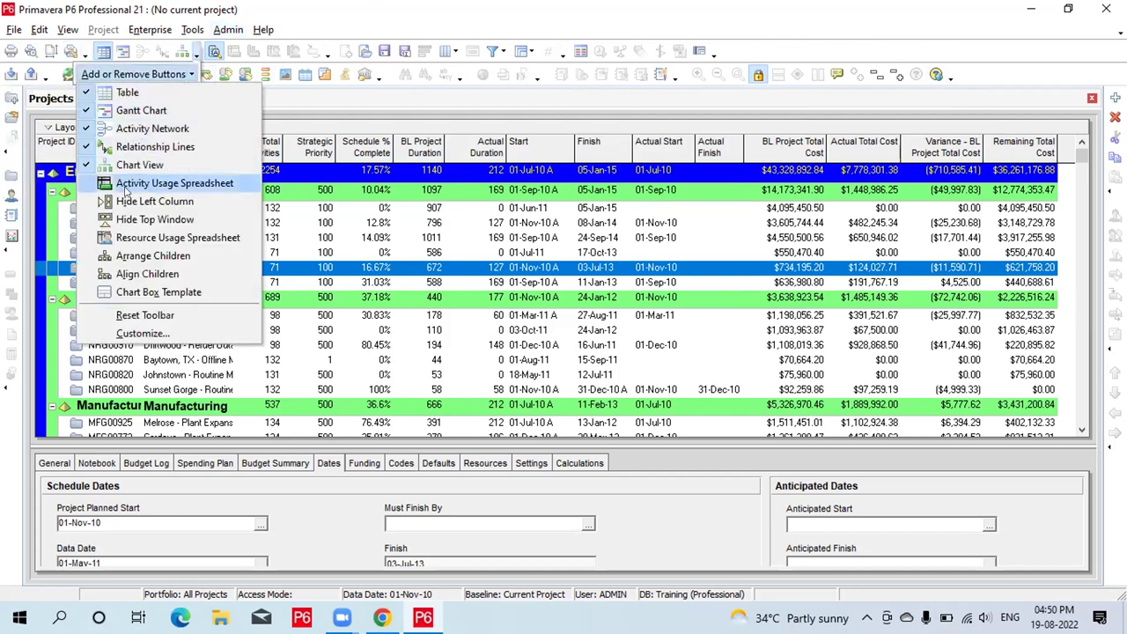
left_click(155, 220)
left_click(177, 238)
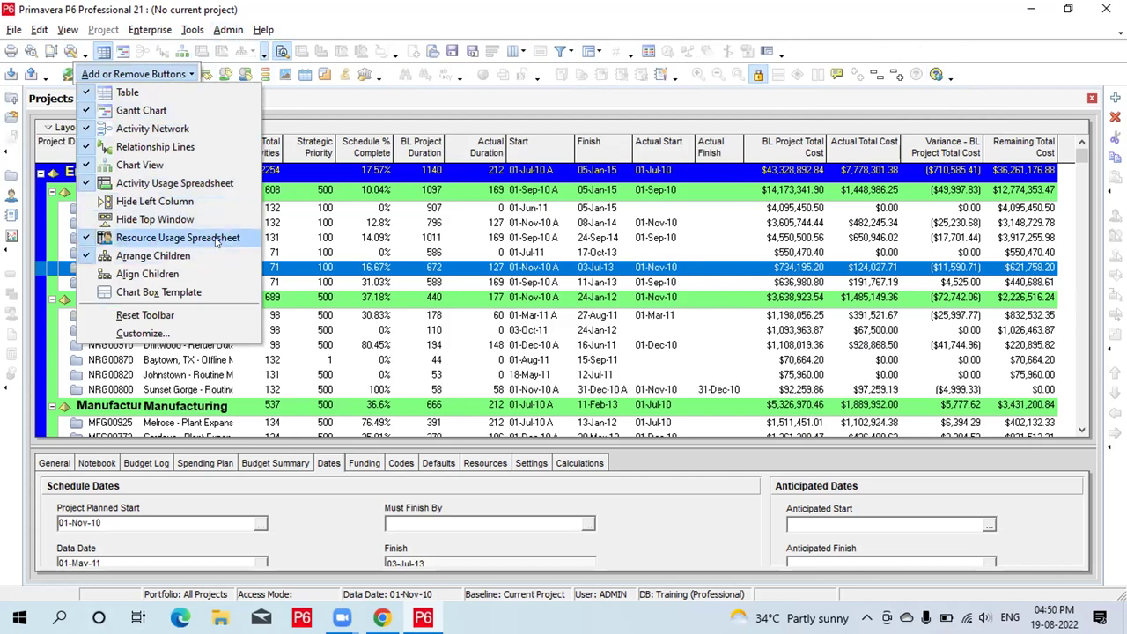
left_click(390, 38)
left_click(395, 55)
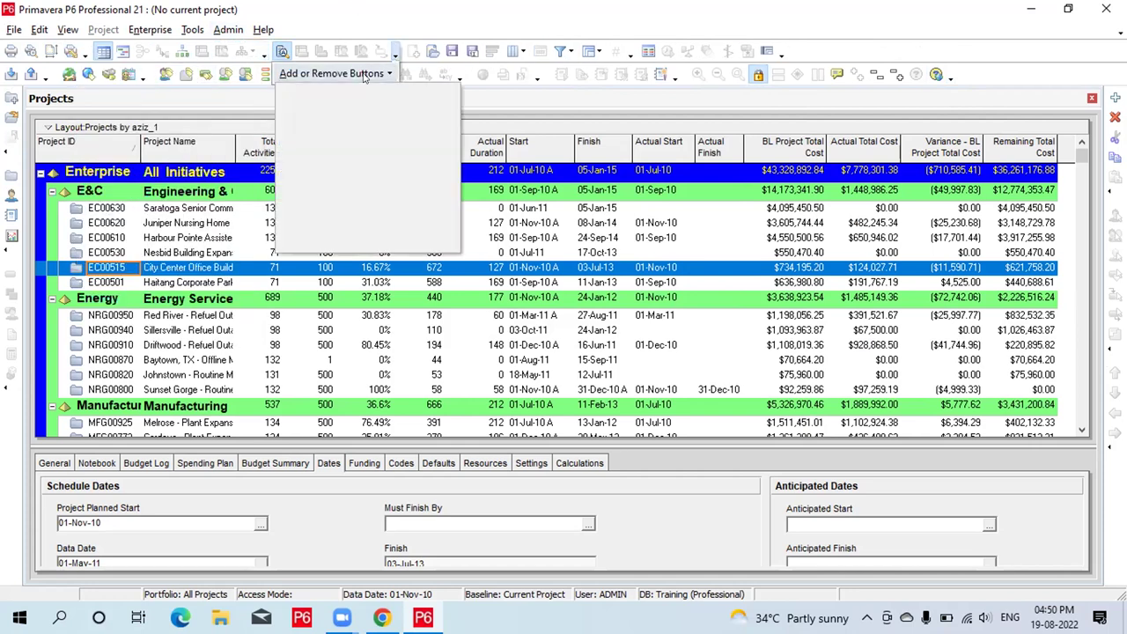
mouse_move(364, 78)
left_click(355, 201)
left_click(599, 58)
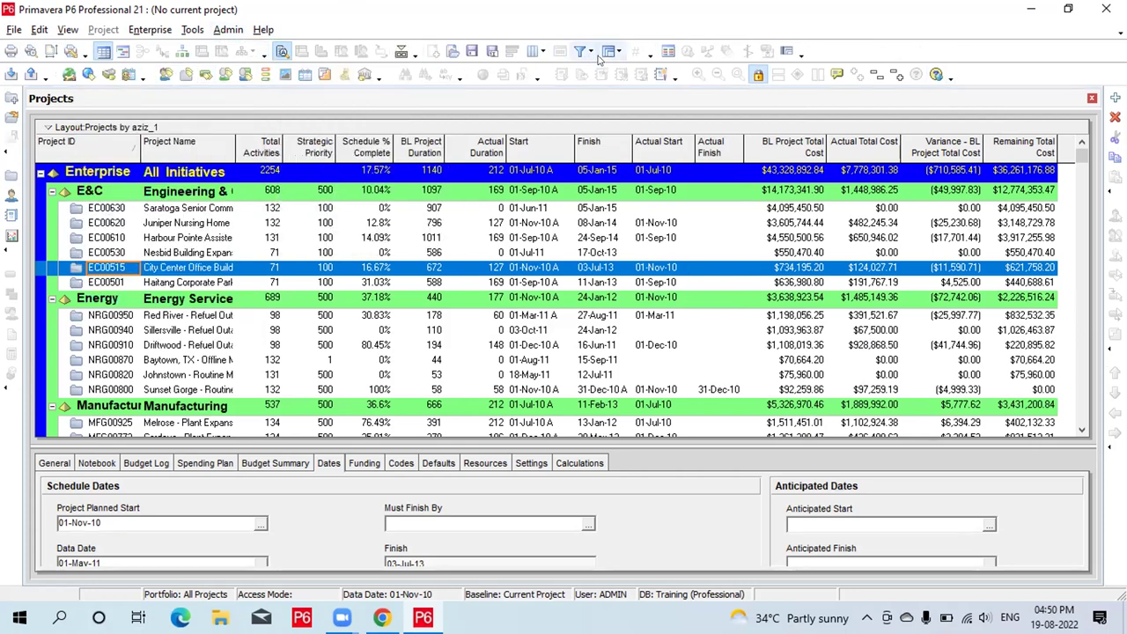
Step: Add a User Preferences button to the layout toolbar
left_click(649, 55)
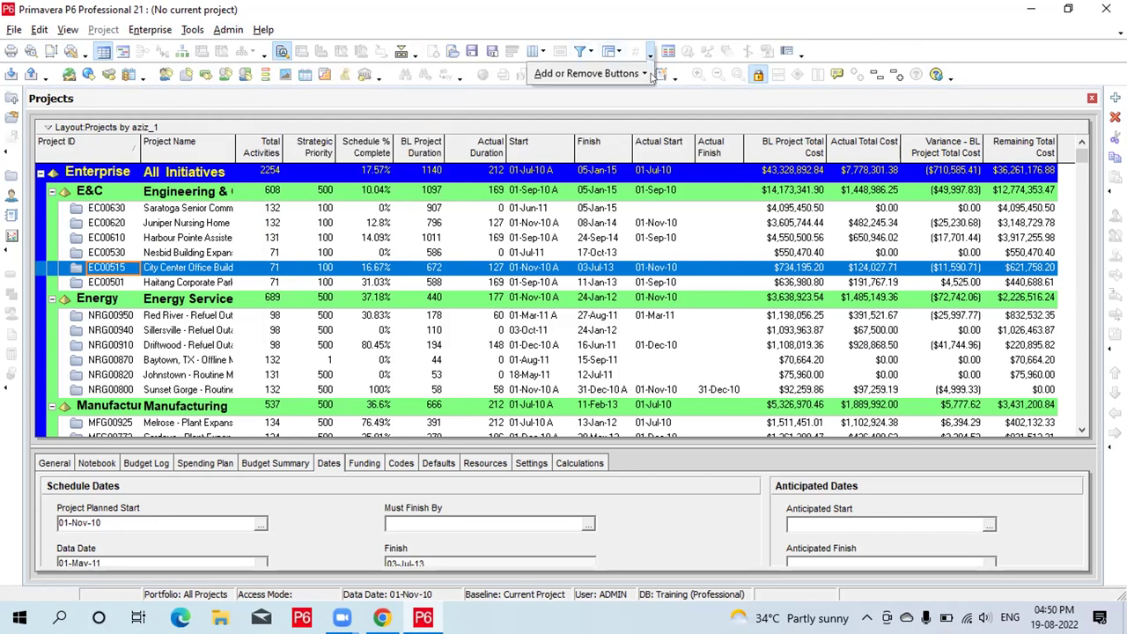
mouse_move(616, 74)
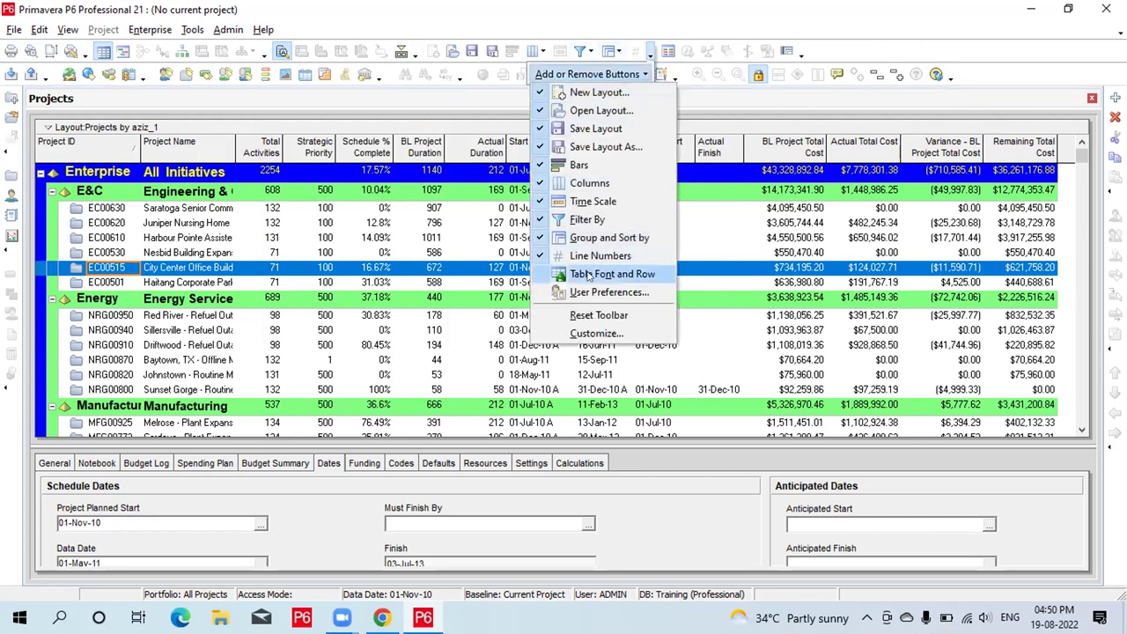
left_click(608, 292)
left_click(828, 9)
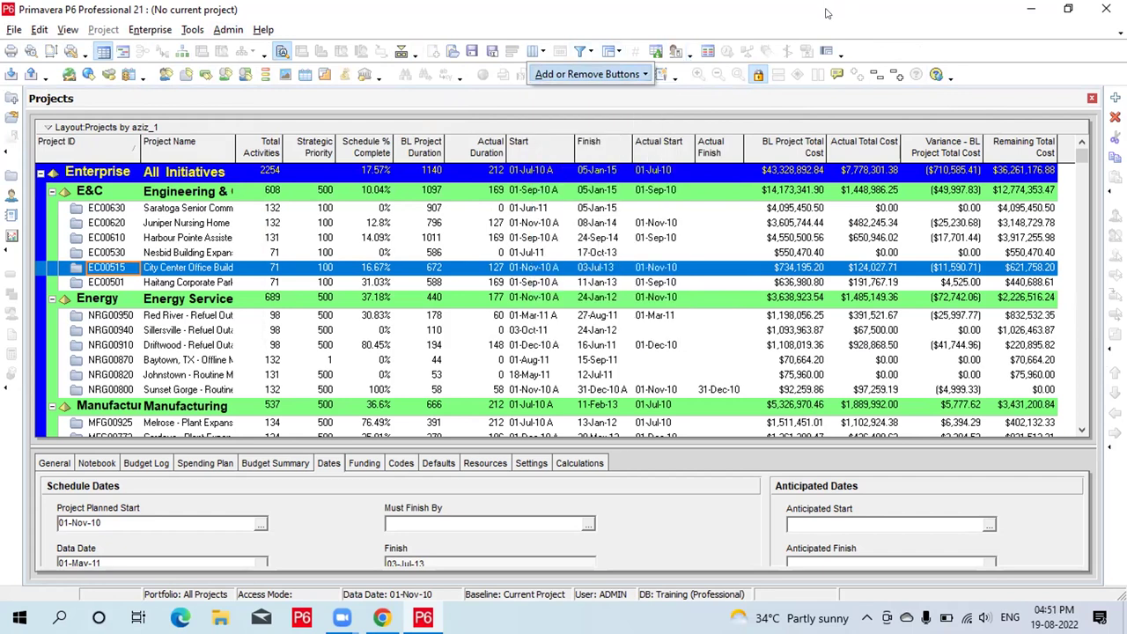
Step: Add Global Change, Summarize, Recalculate Assignment Costs and Issue Navigator buttons to the scheduling toolbar
left_click(840, 55)
mouse_move(808, 75)
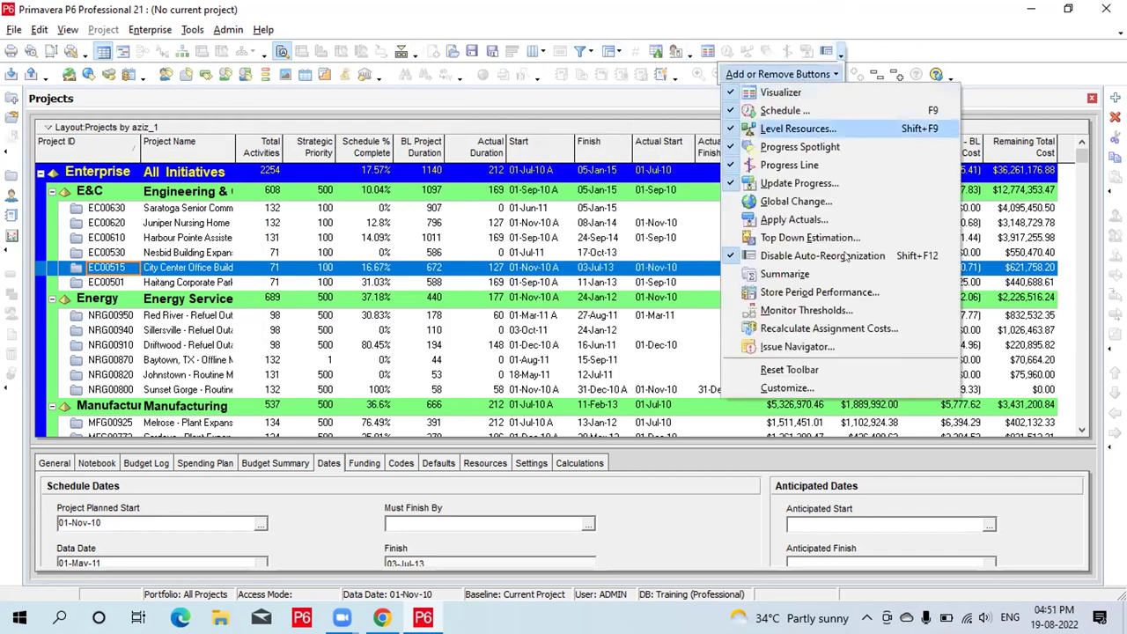
left_click(793, 202)
left_click(792, 274)
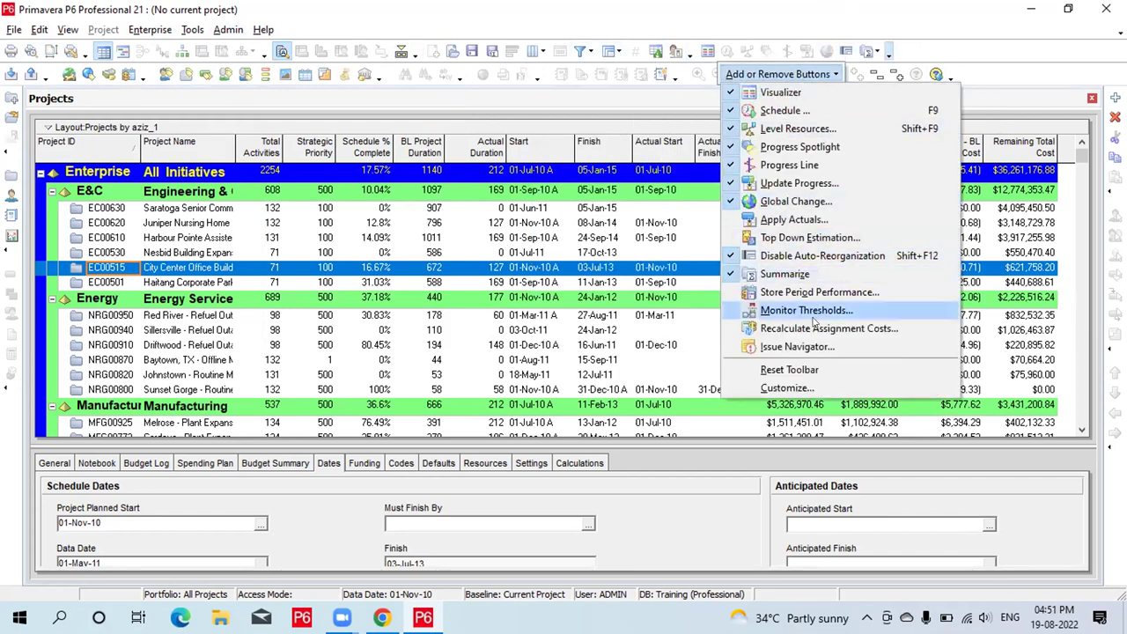
left_click(796, 311)
left_click(787, 328)
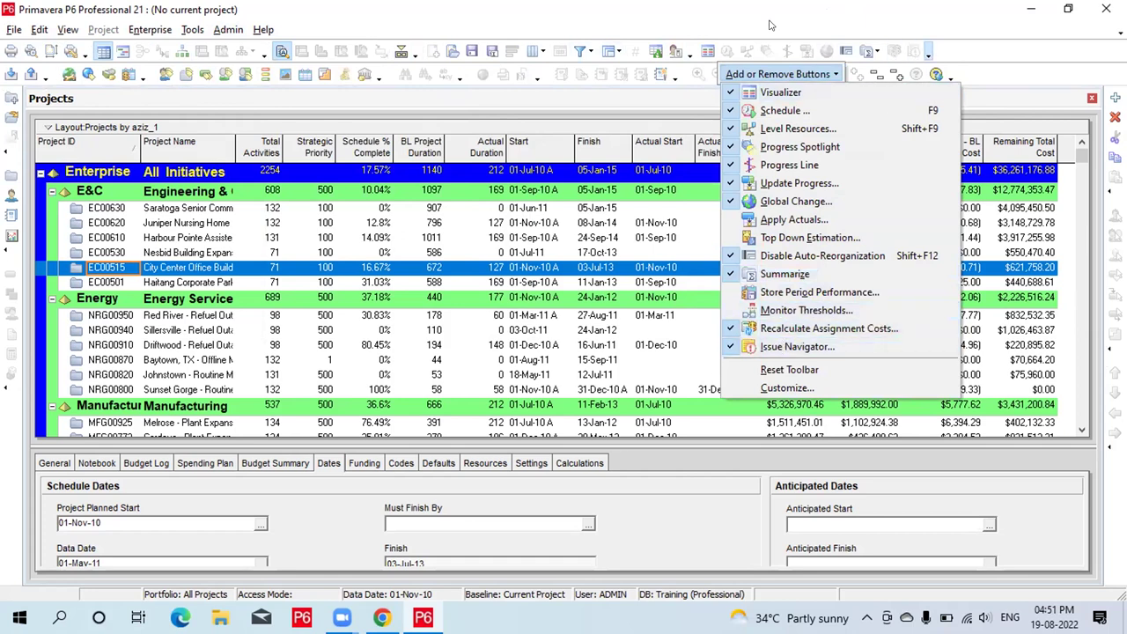
left_click(767, 19)
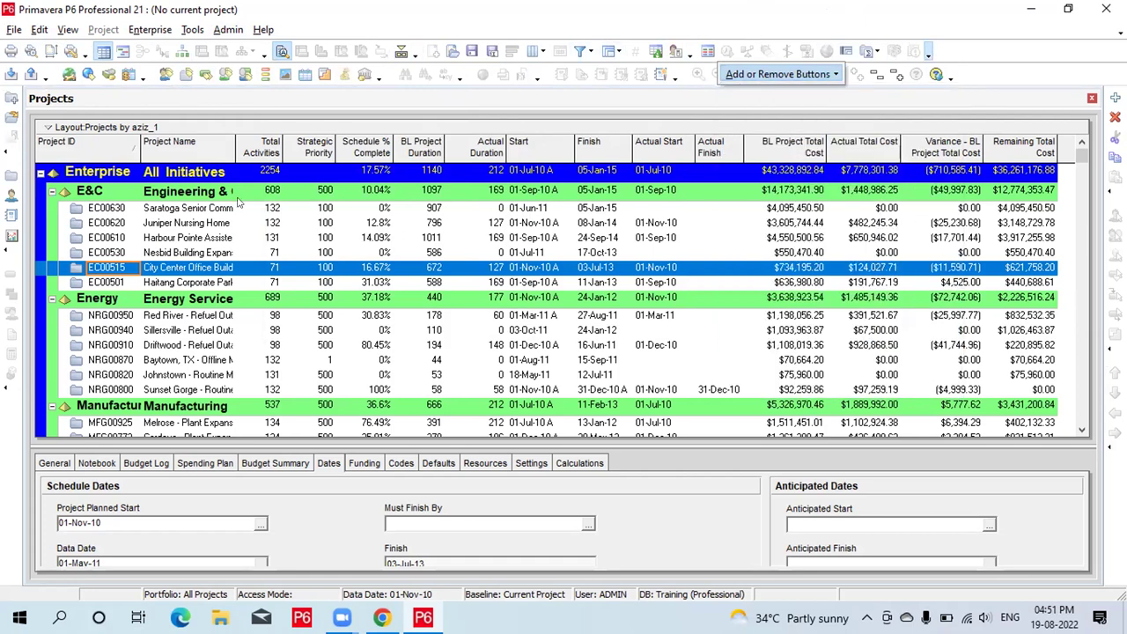
Step: Add Commit Changes and Refresh Data buttons to the file toolbar
left_click(6, 151)
mouse_move(51, 162)
left_click(77, 233)
left_click(89, 251)
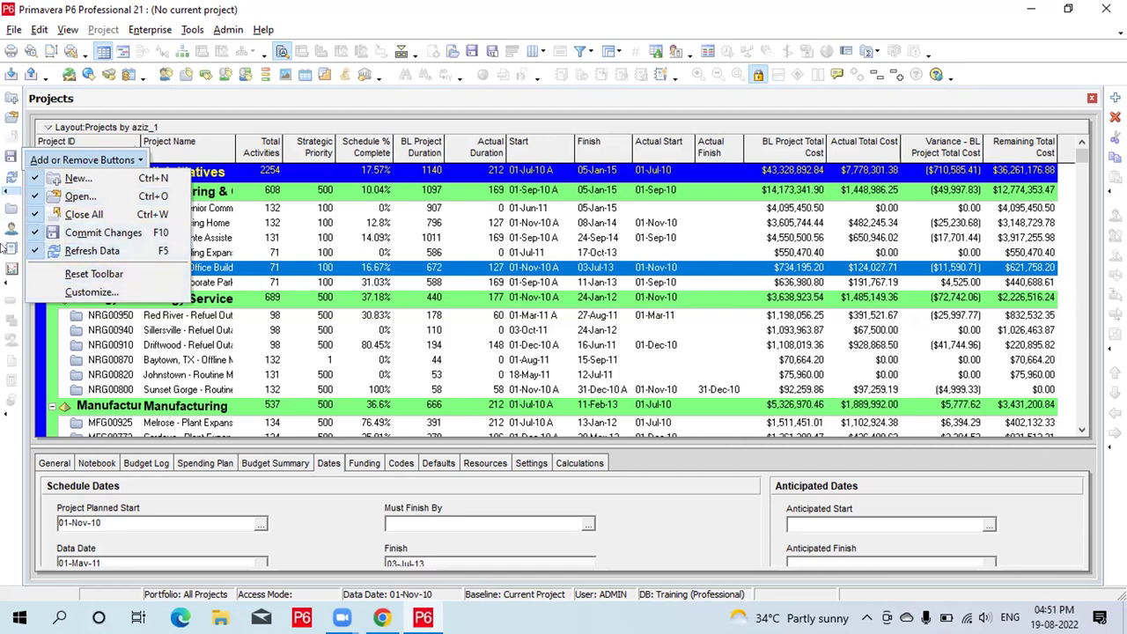
Step: Add Enterprise Project Structure, Roles and OBS buttons to the directory toolbar
left_click(6, 286)
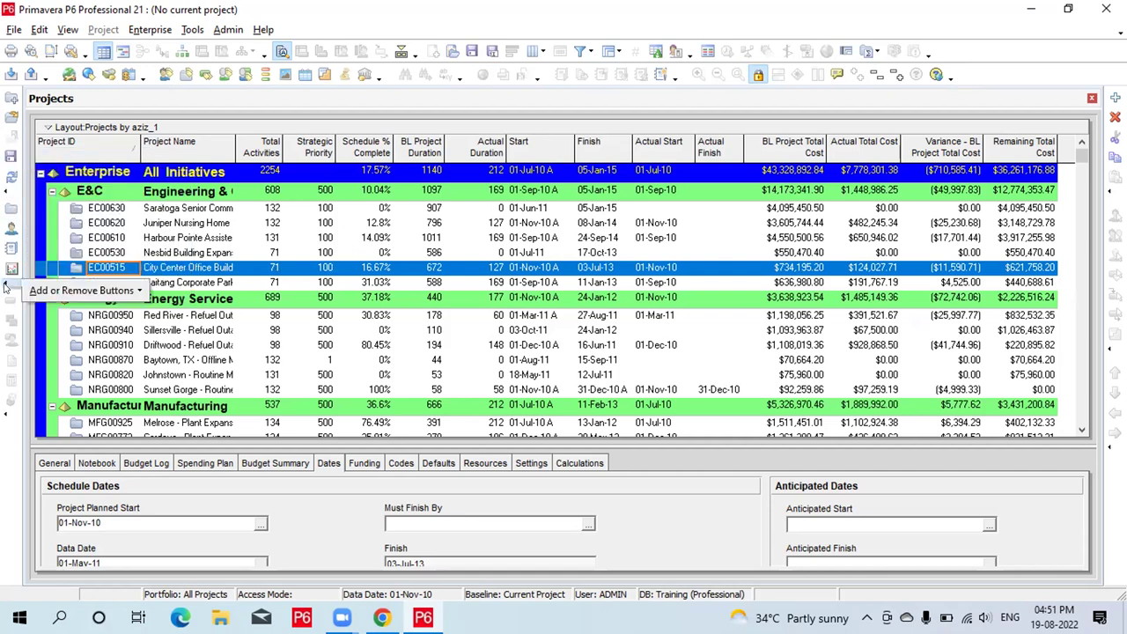
left_click(107, 304)
left_click(6, 285)
left_click(88, 291)
left_click(97, 382)
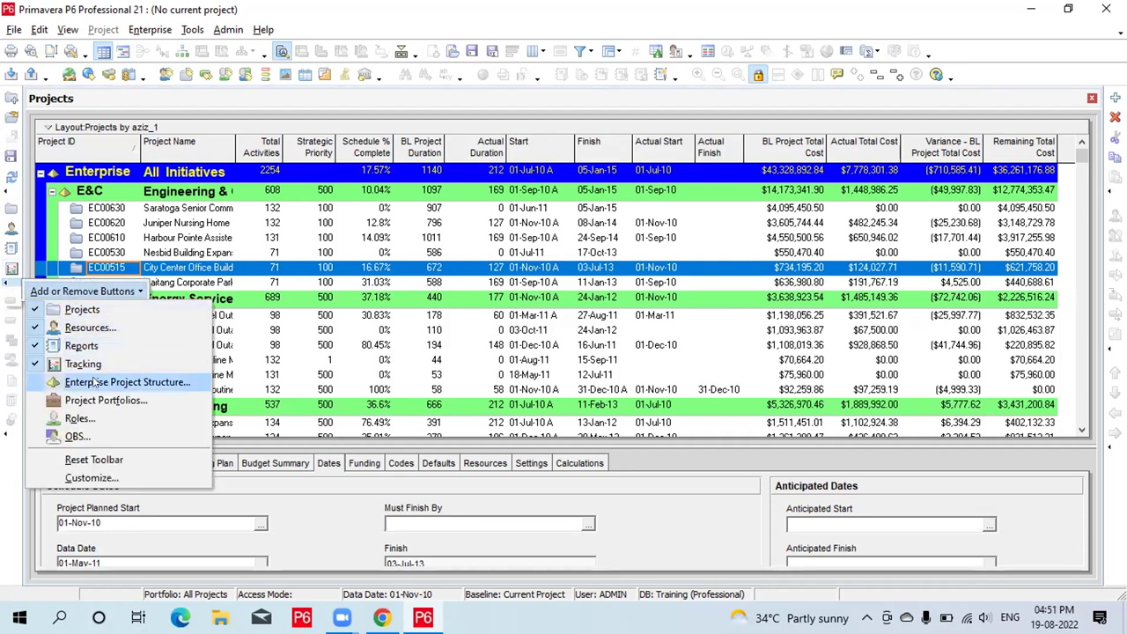
left_click(80, 418)
left_click(77, 437)
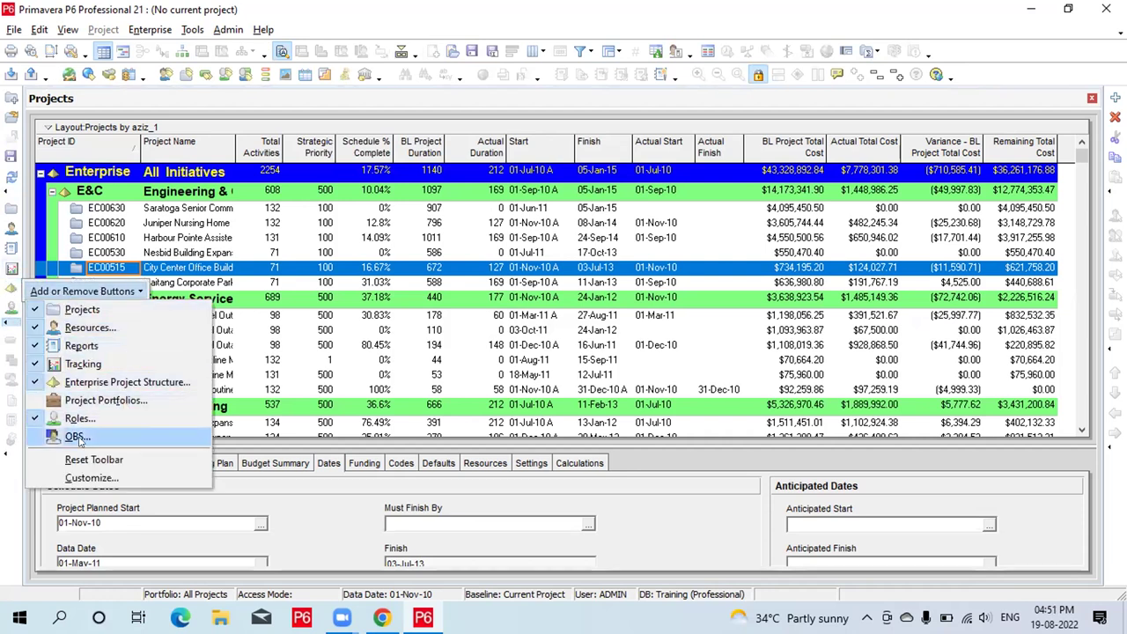
left_click(6, 476)
left_click(5, 476)
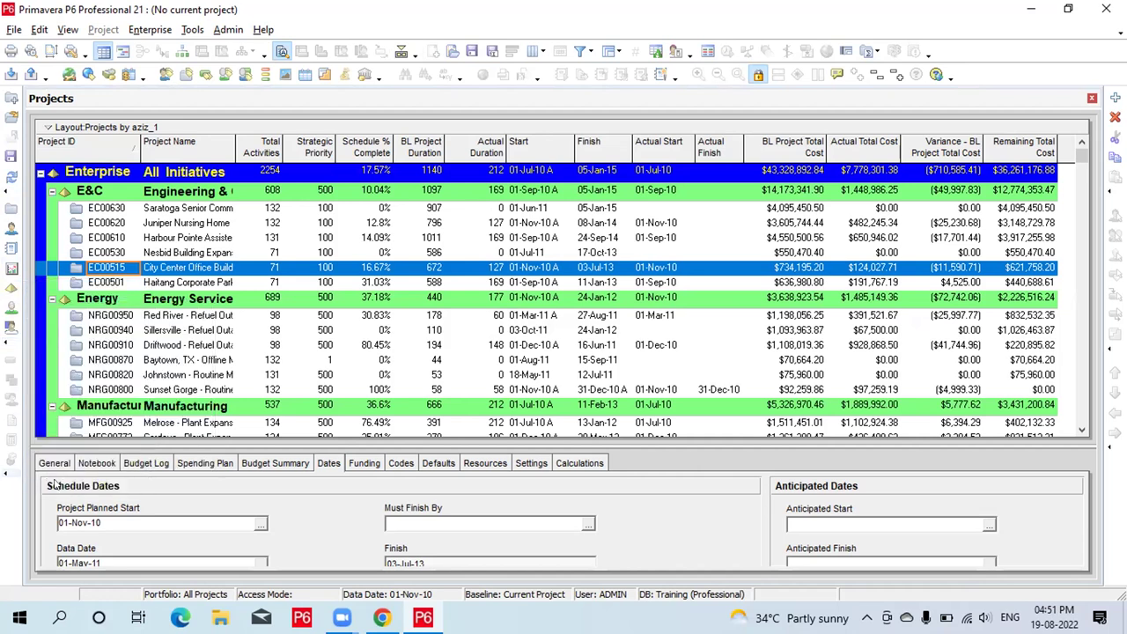
Step: Add an Issues button to the project toolbar
left_click(7, 473)
mouse_move(53, 483)
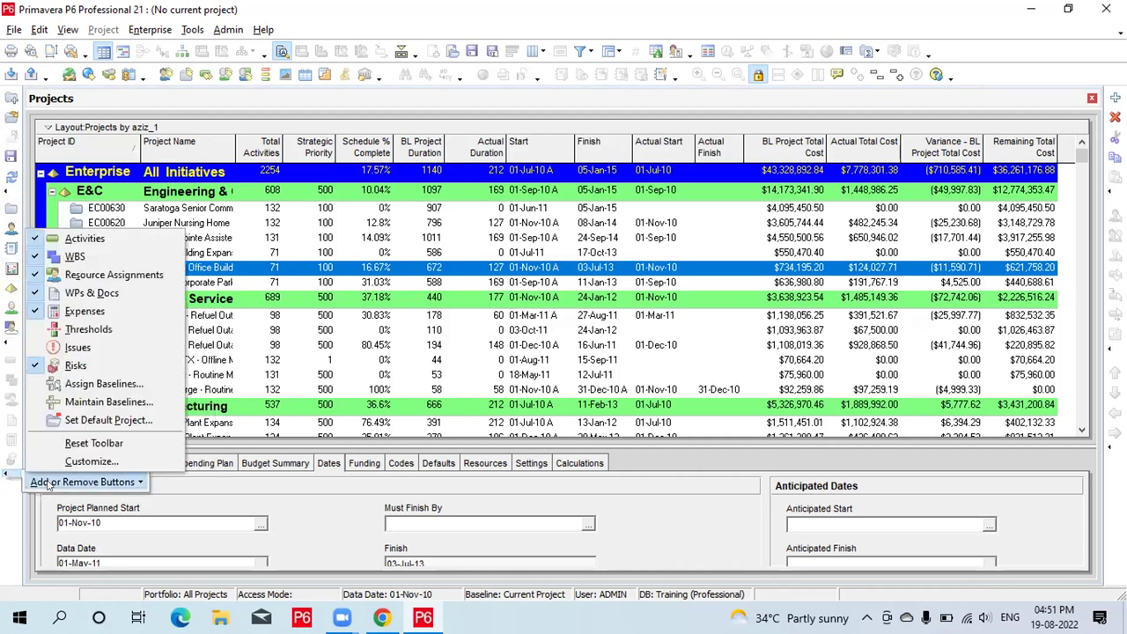
left_click(107, 349)
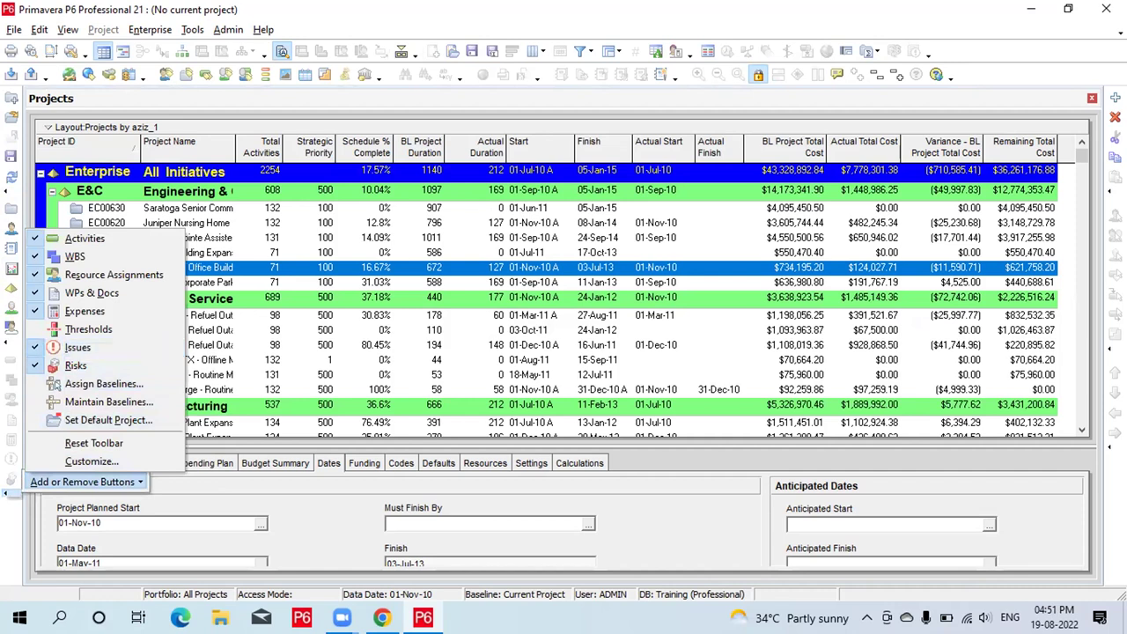
Step: Add Dissolve, Link Activities, Undo and Fill Down buttons to the Edit toolbar
left_click(1112, 191)
mouse_move(1040, 199)
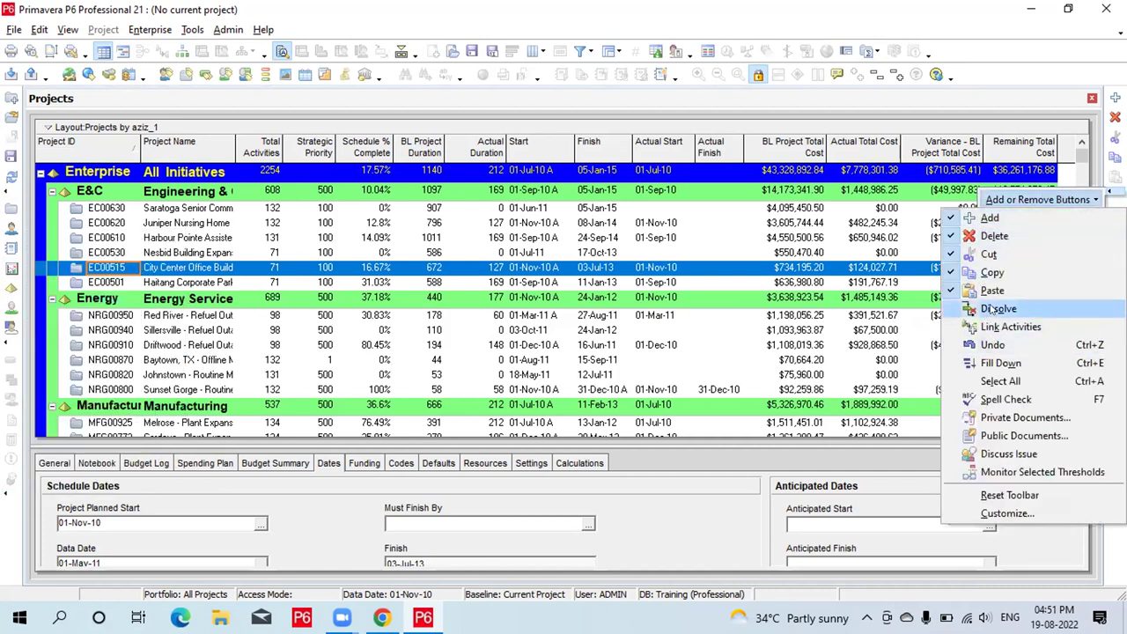
left_click(987, 308)
left_click(988, 326)
left_click(986, 344)
left_click(986, 362)
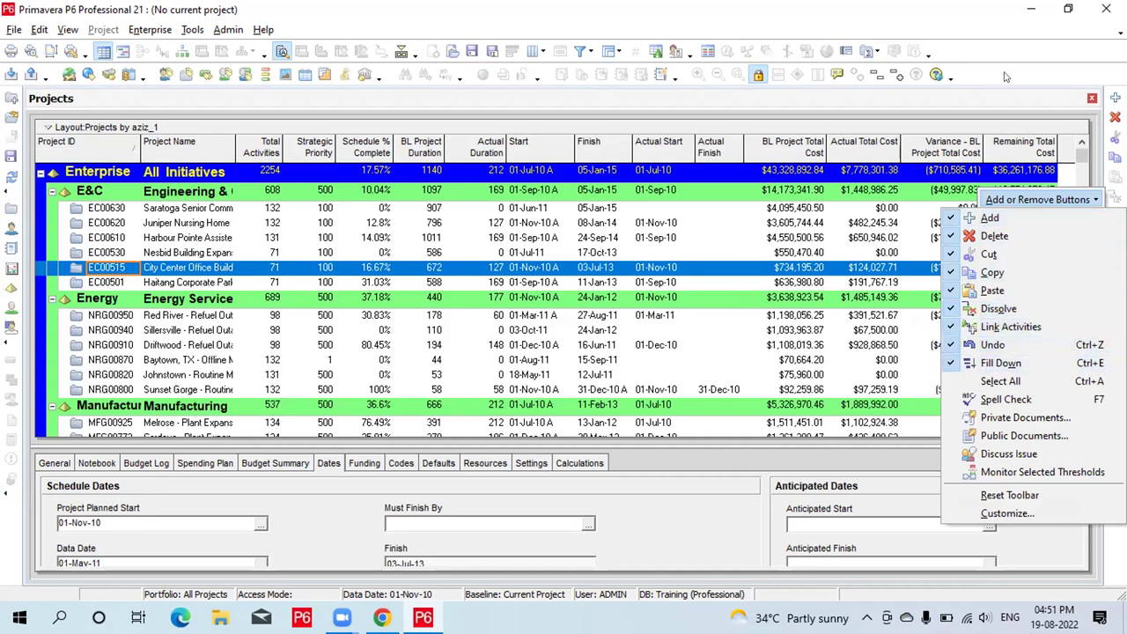
left_click(1004, 76)
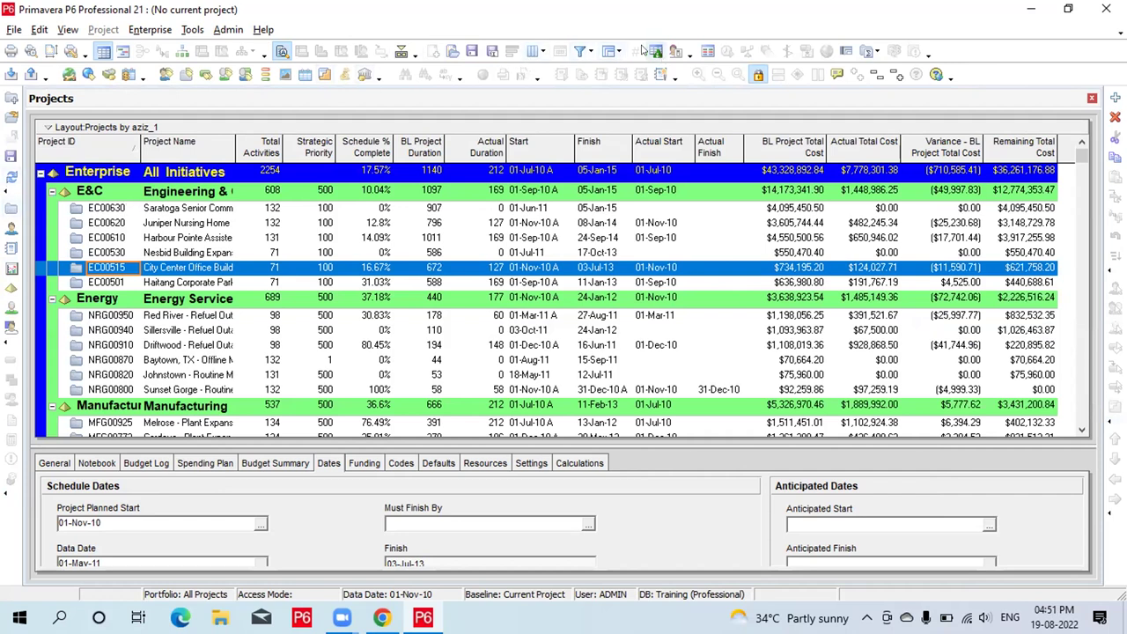
Step: Set the Projects table font to Verdana 8, then select the Haitang Corporate Park project
left_click(660, 76)
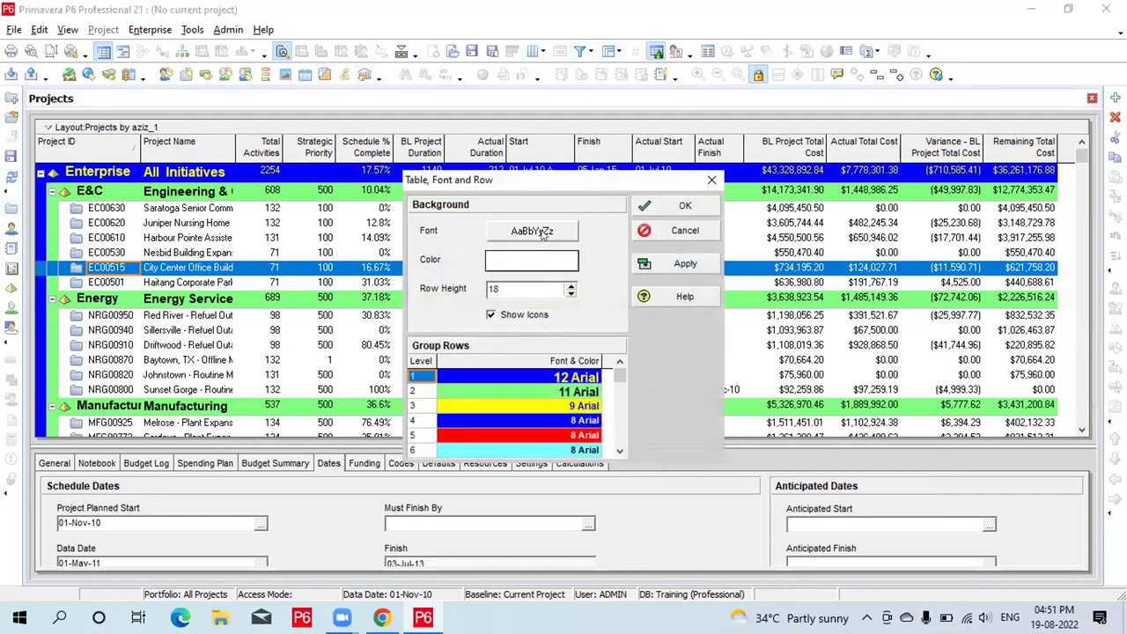
left_click(532, 232)
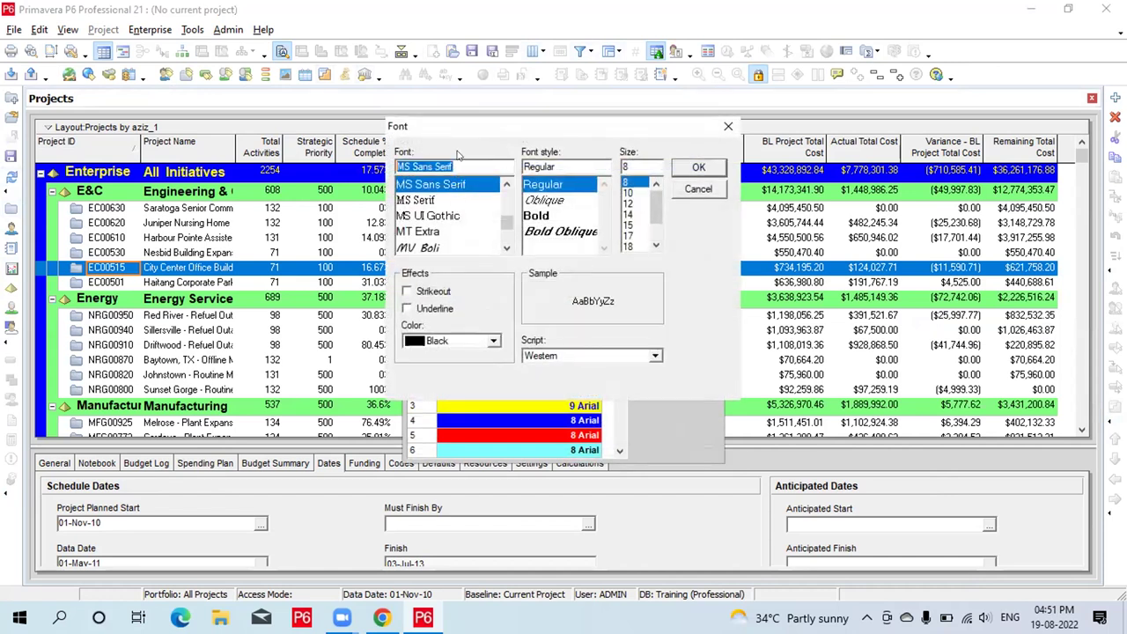
type("ver")
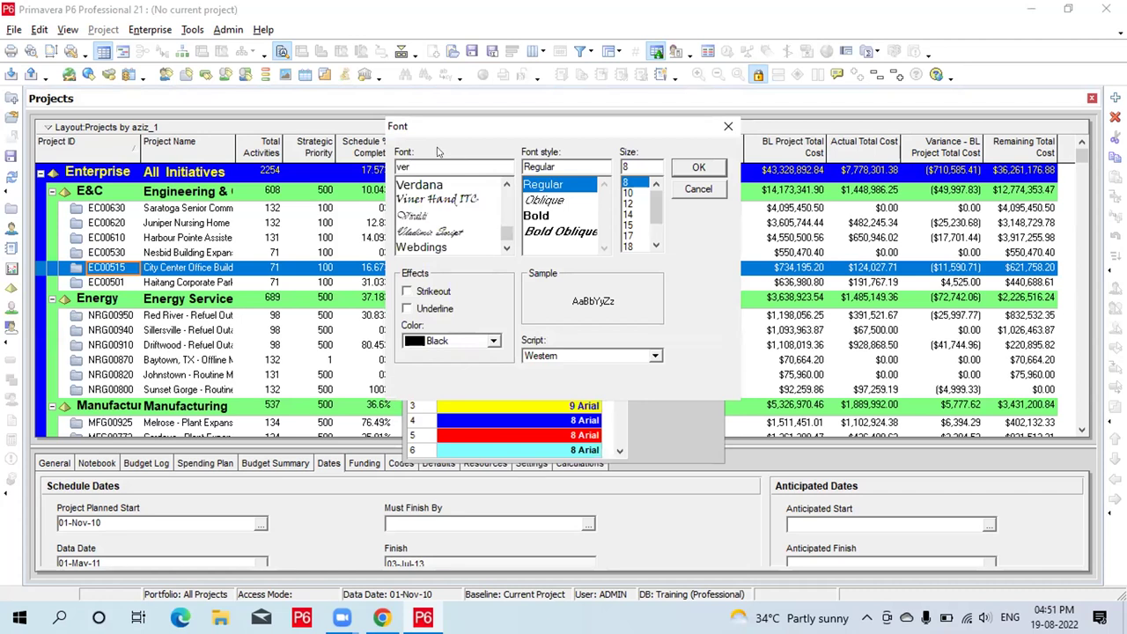
left_click(417, 184)
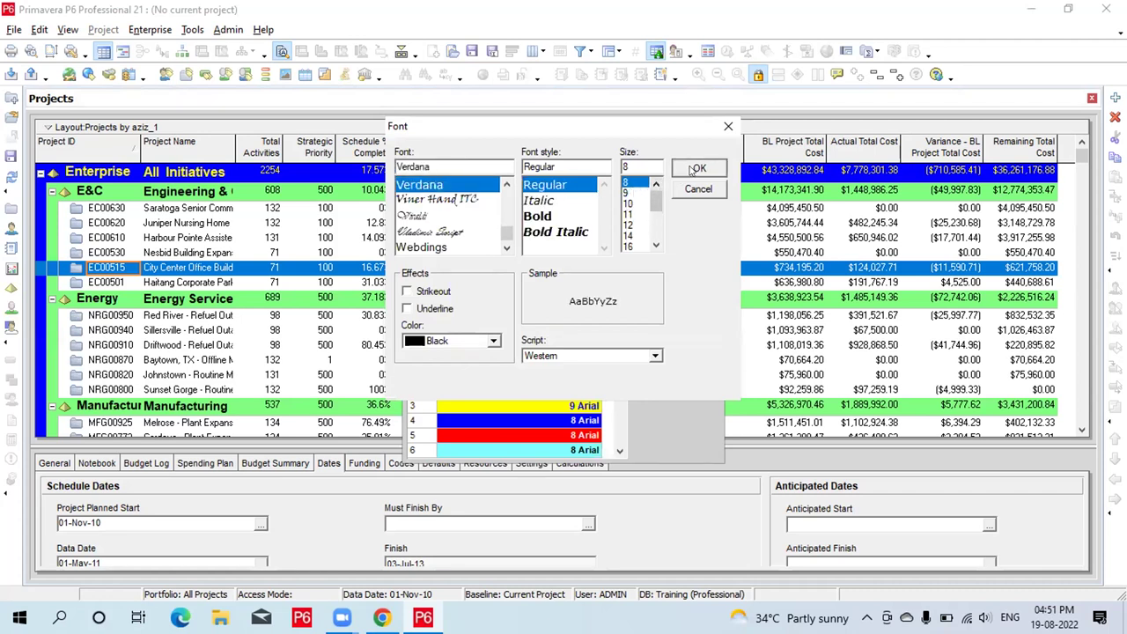
key("Return")
left_click(680, 205)
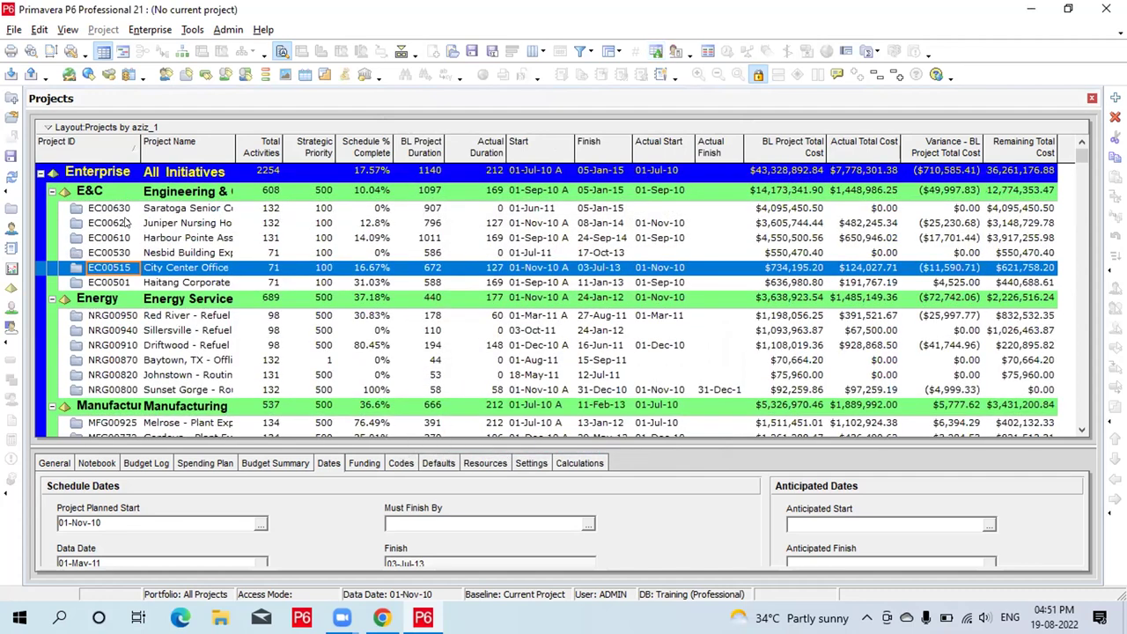
left_click(211, 283)
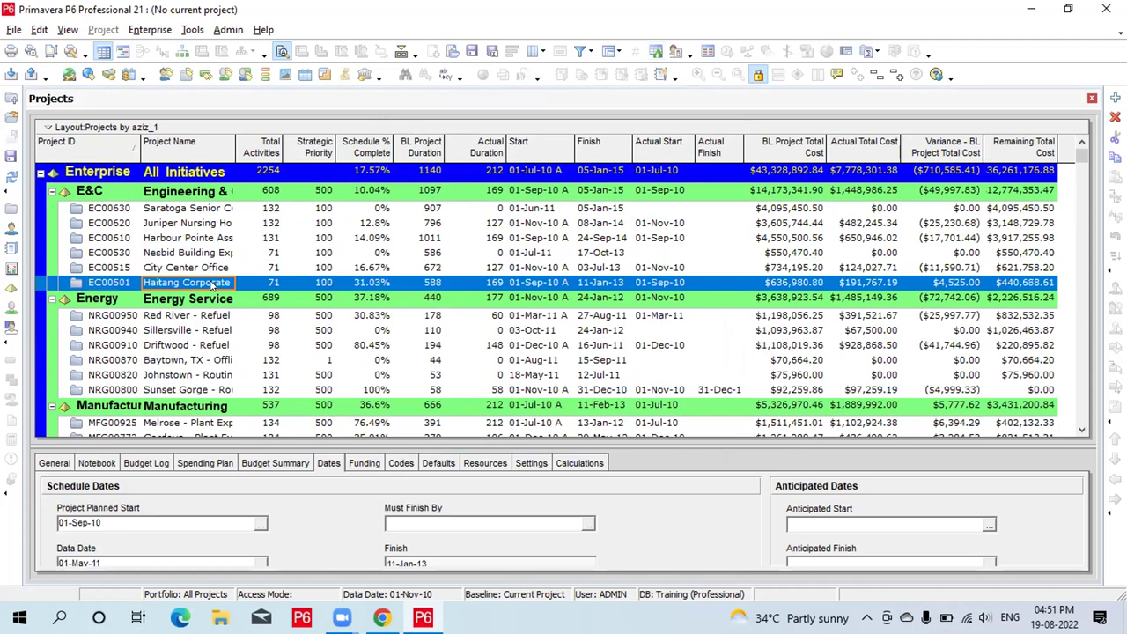
Step: Open the Haitang Corporate Park (EC00501) project and display its Activities schedule
right_click(212, 284)
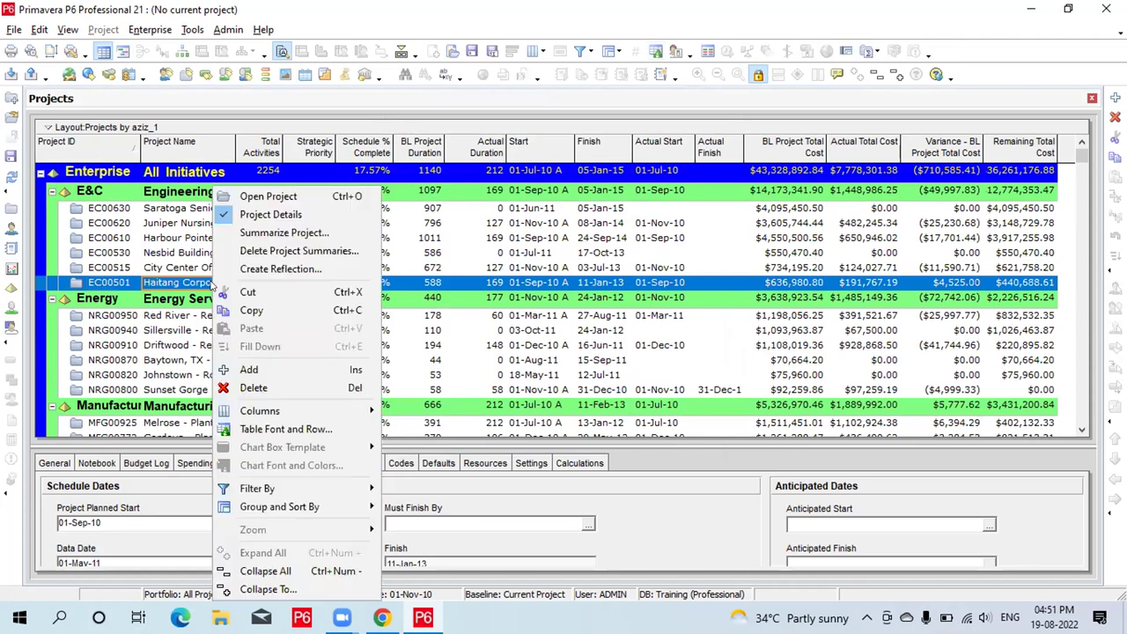
left_click(267, 195)
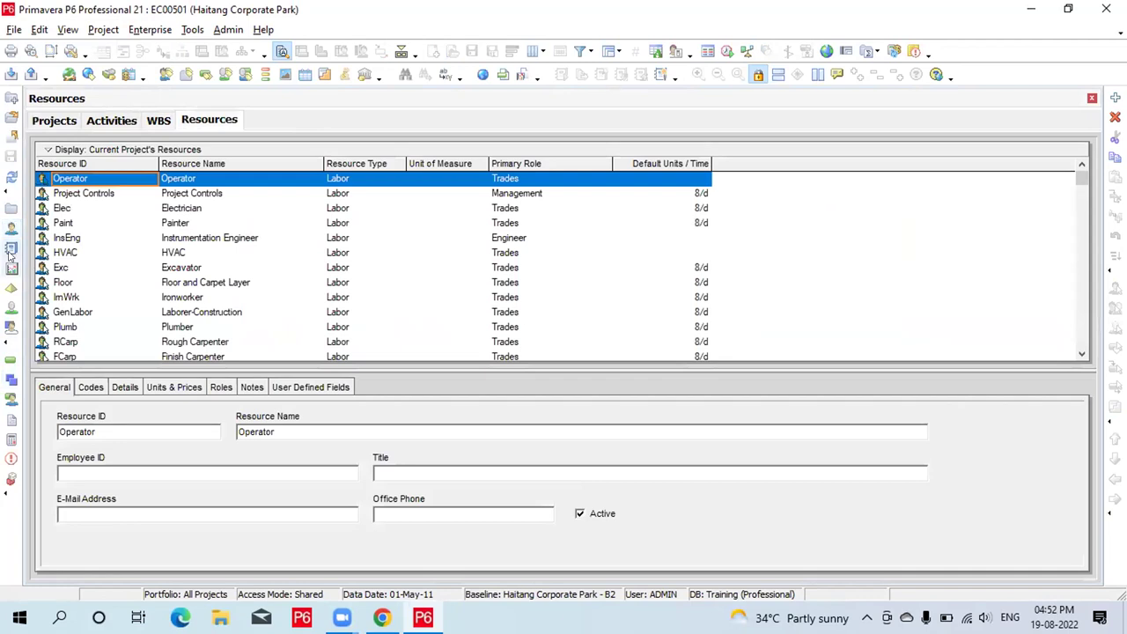
left_click(11, 252)
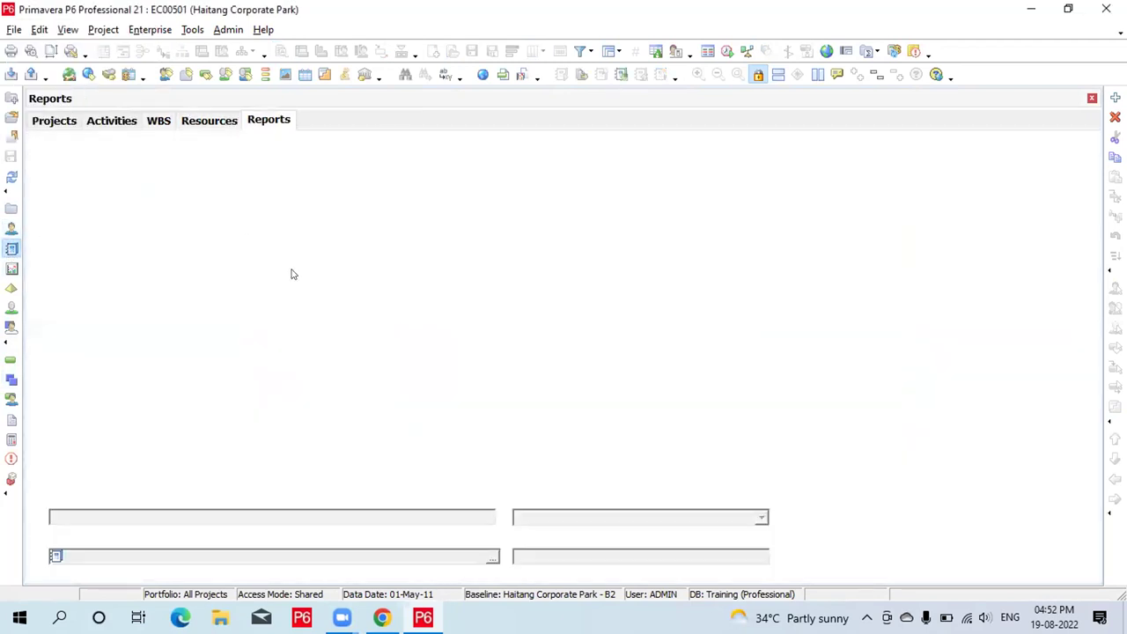
left_click(111, 121)
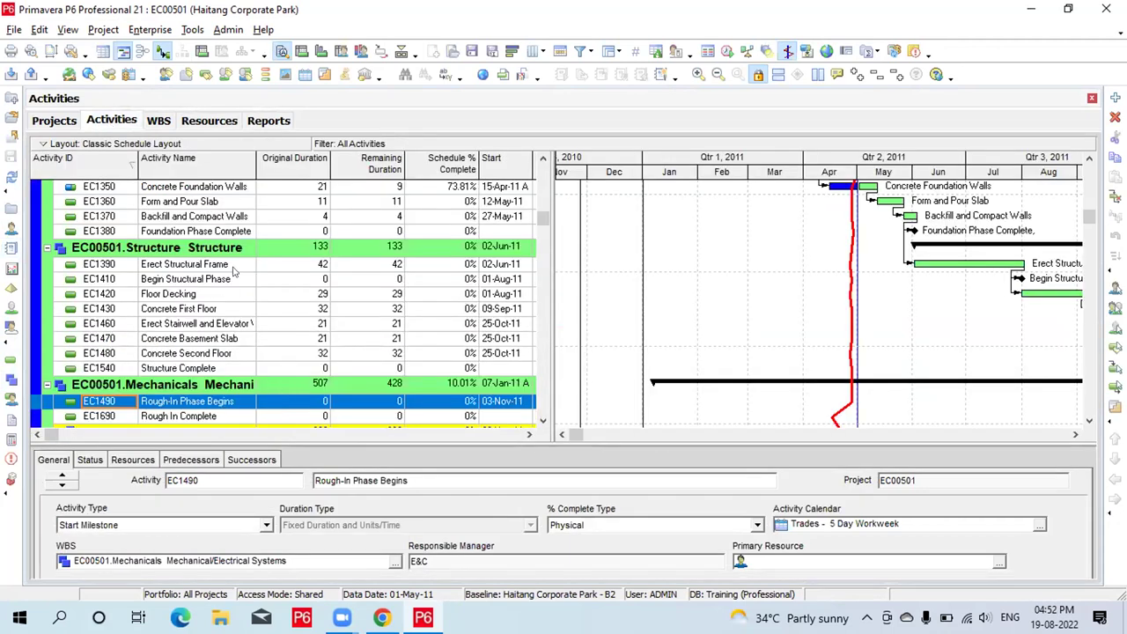
Step: Change the Activities table font to Verdana
left_click(655, 51)
left_click(518, 236)
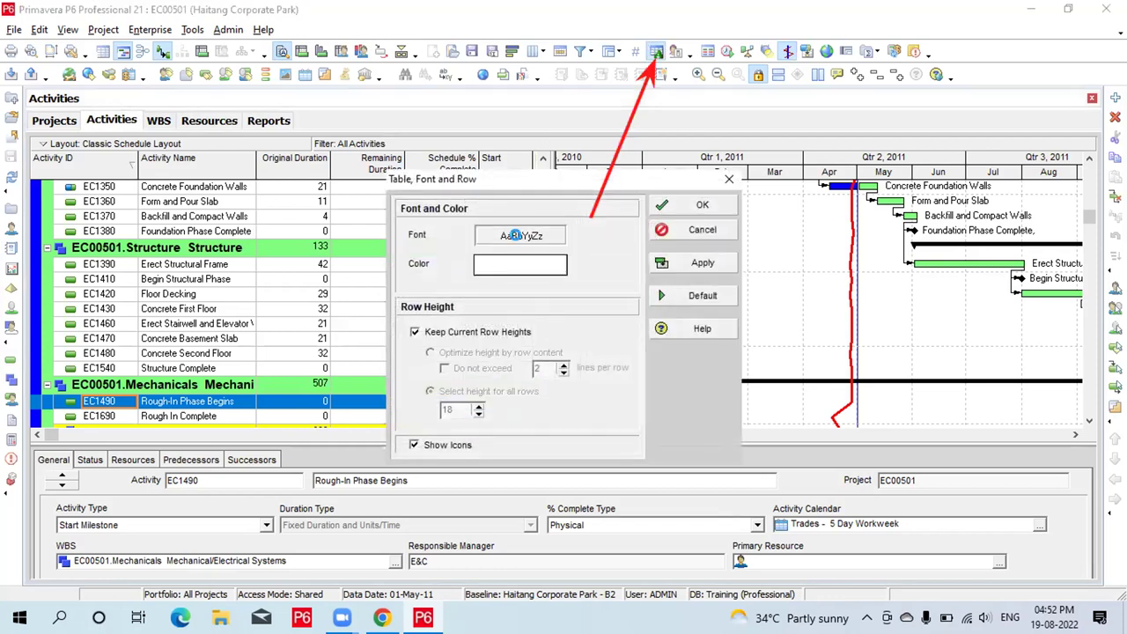
type("ver")
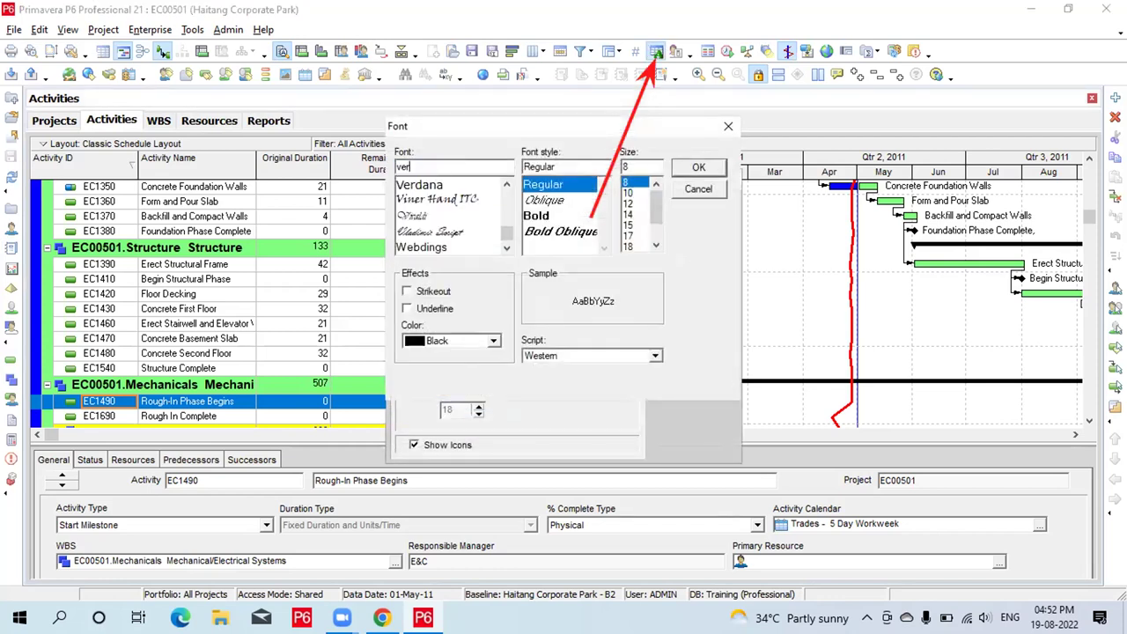
type("d")
left_click(418, 184)
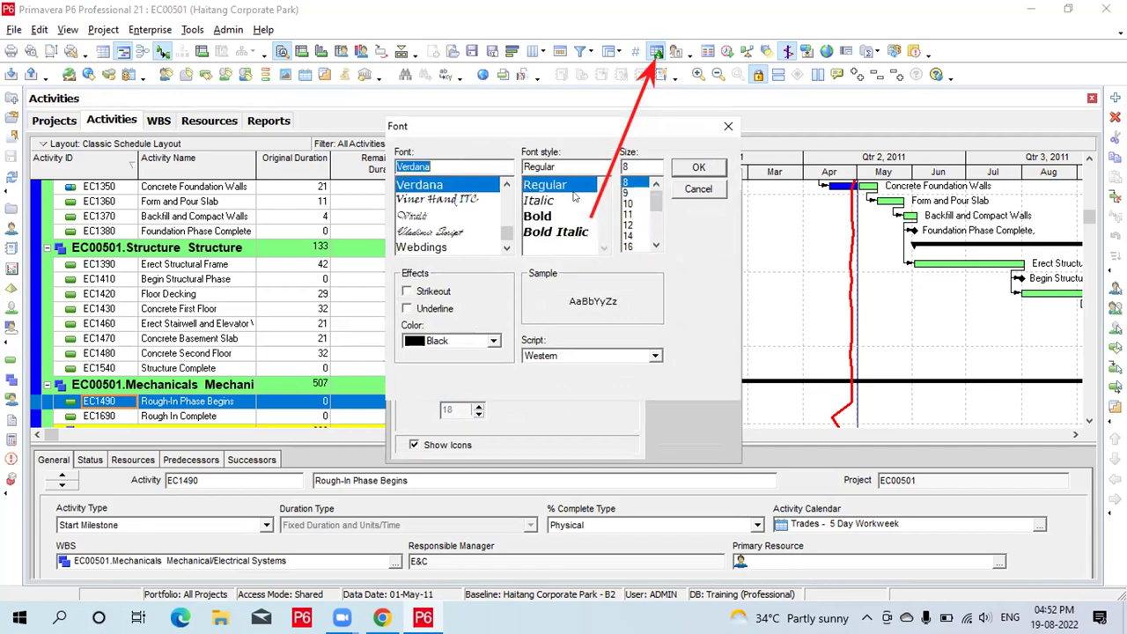
left_click(698, 167)
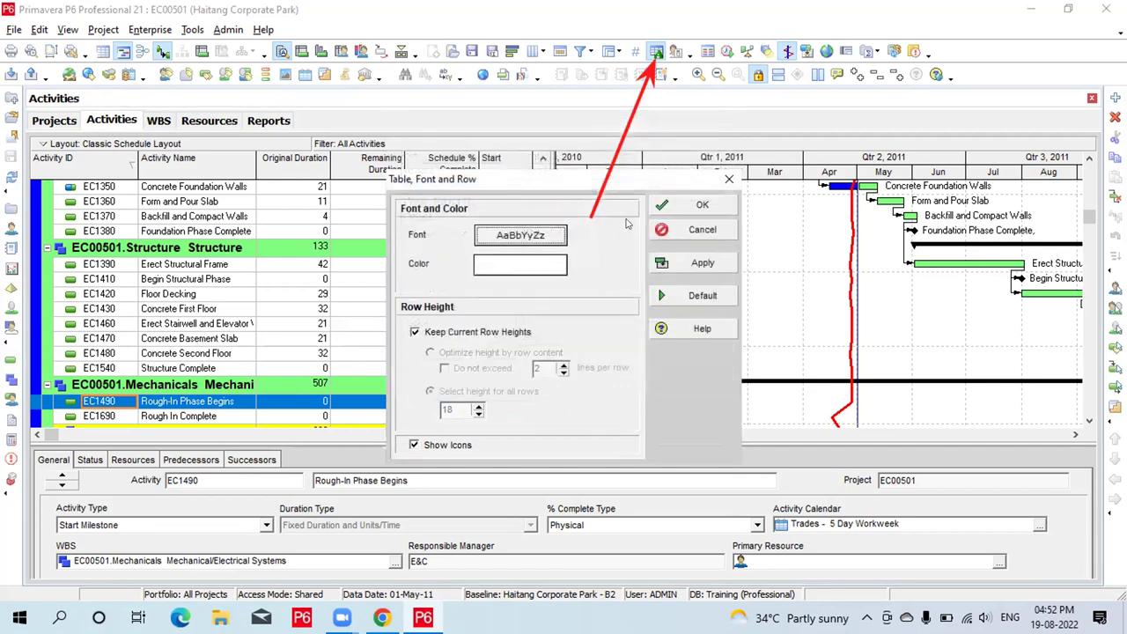
left_click(696, 206)
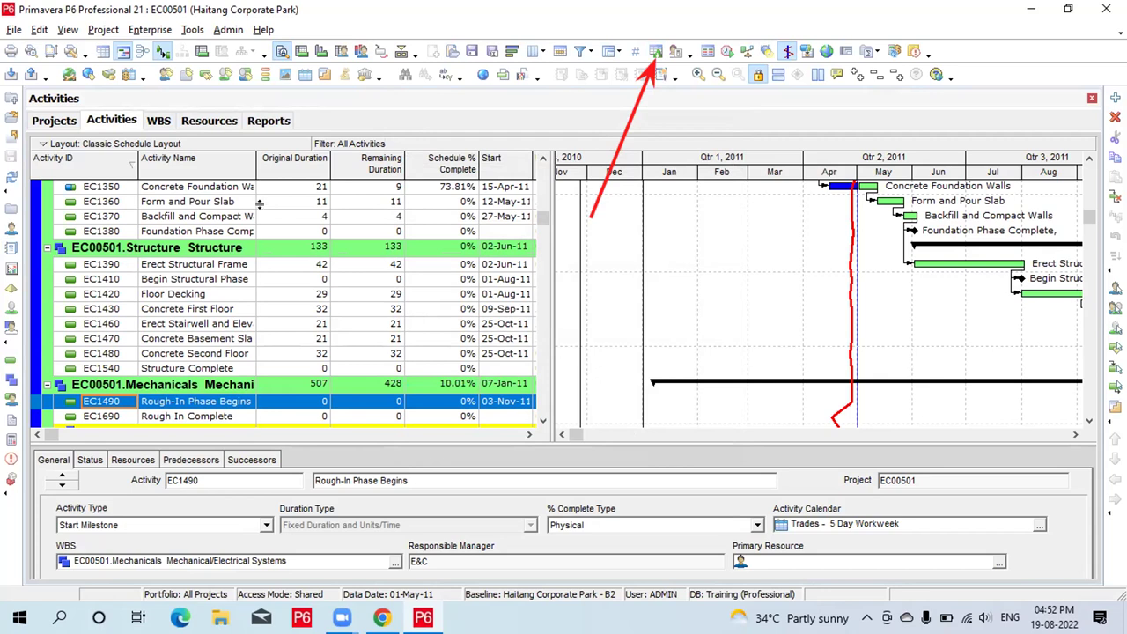
Step: Change the WBS table font to Verdana 8
left_click(160, 121)
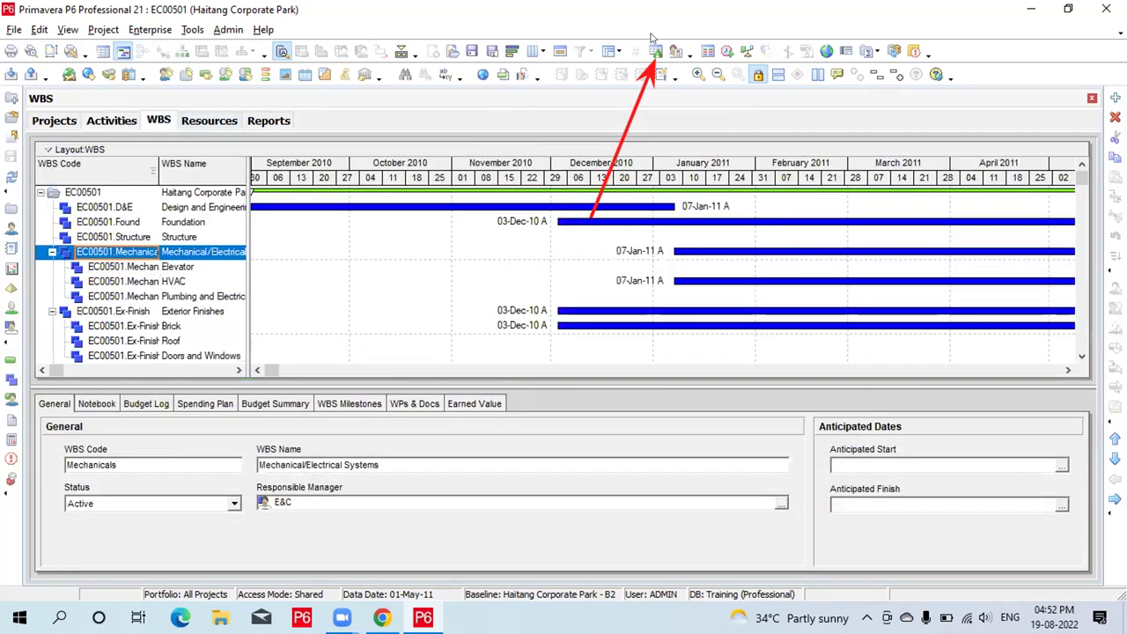
left_click(657, 52)
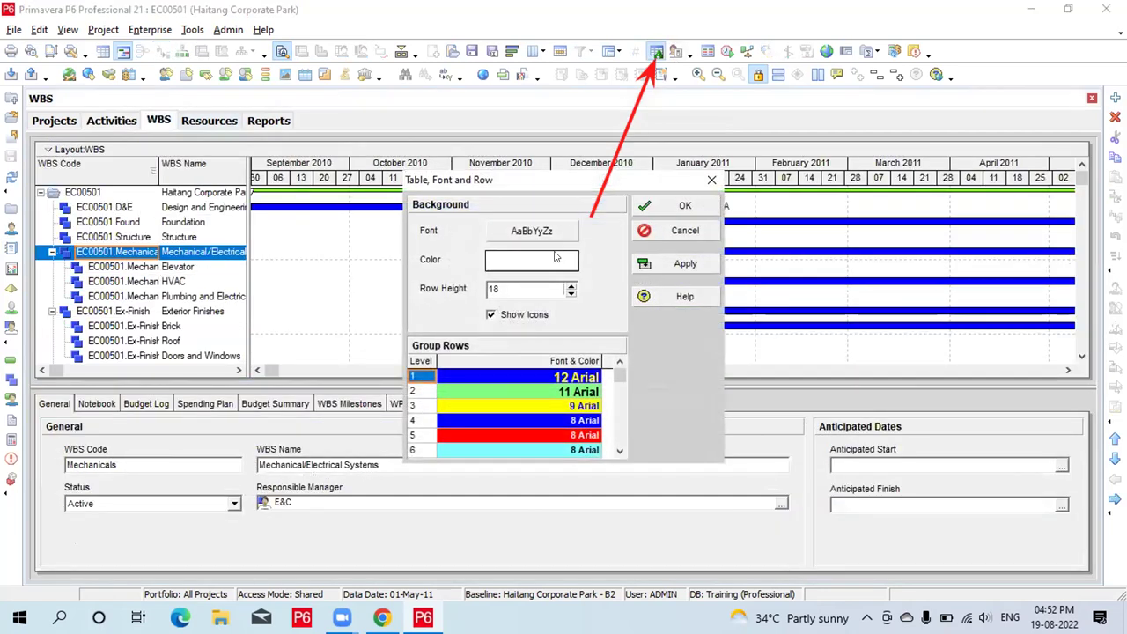
left_click(527, 233)
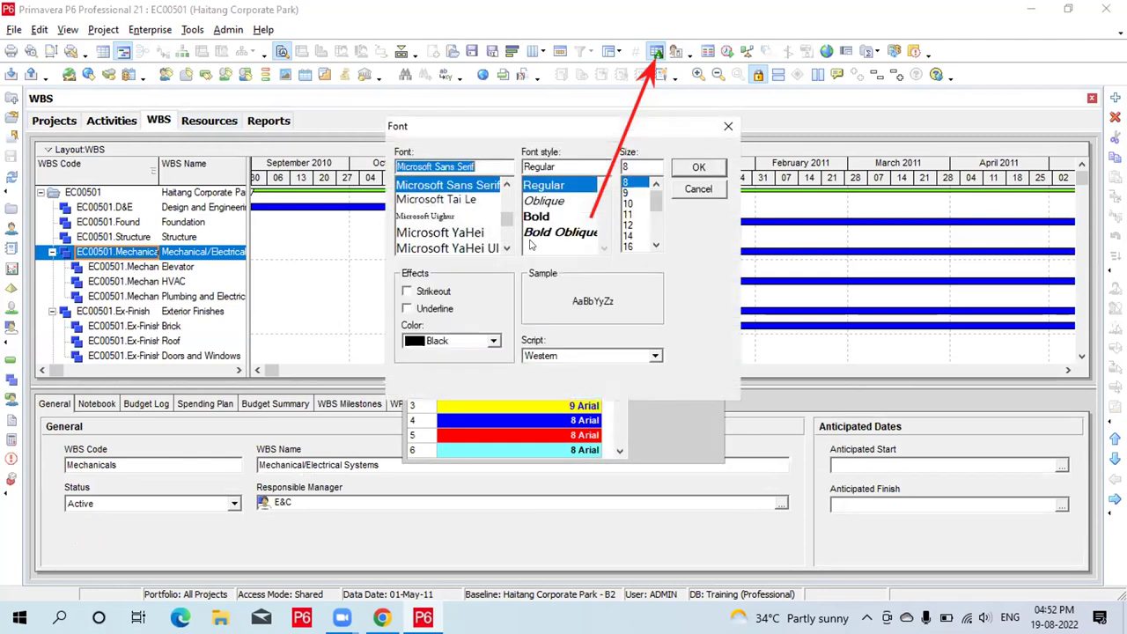
type("VERDANA")
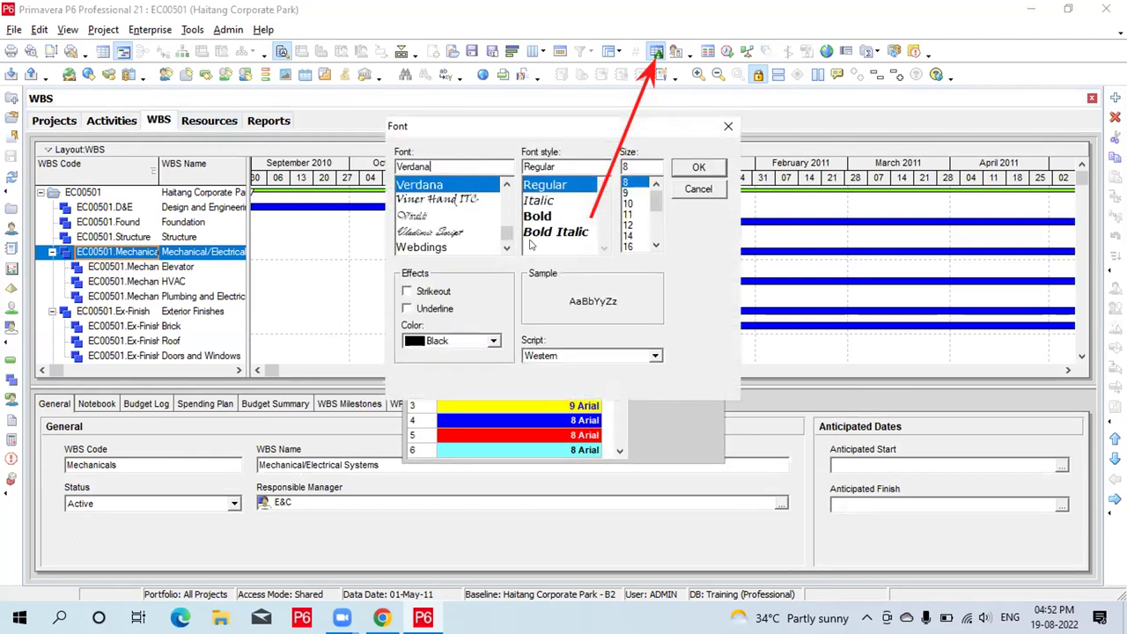
left_click(483, 181)
left_click(698, 167)
left_click(682, 170)
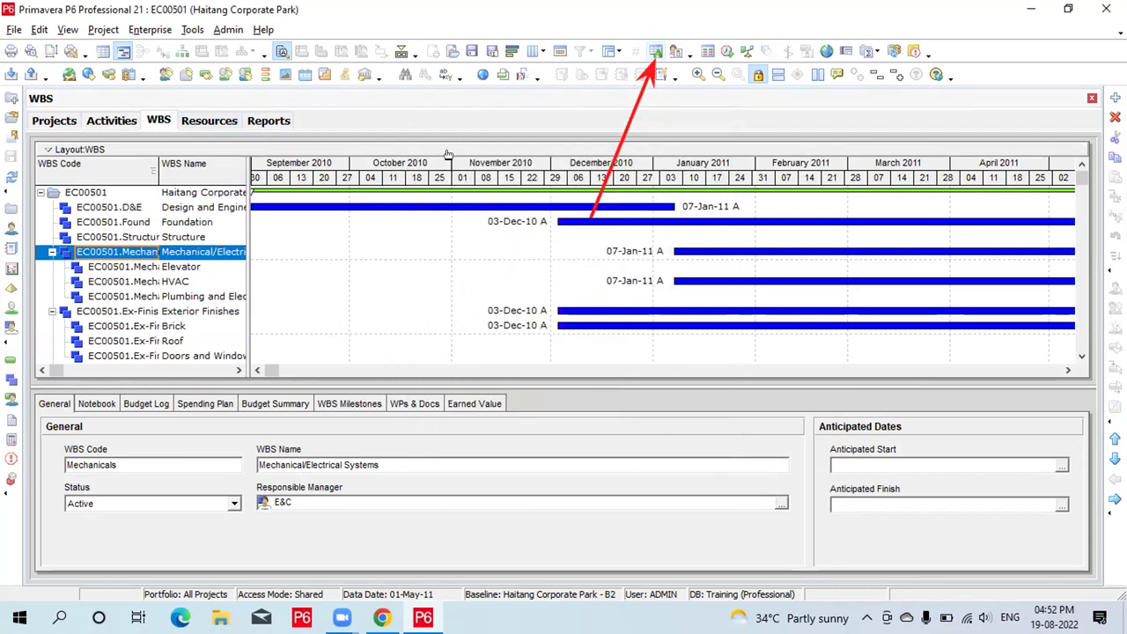
Step: Bring up the font chooser for the Resources table
left_click(199, 112)
left_click(656, 51)
left_click(532, 227)
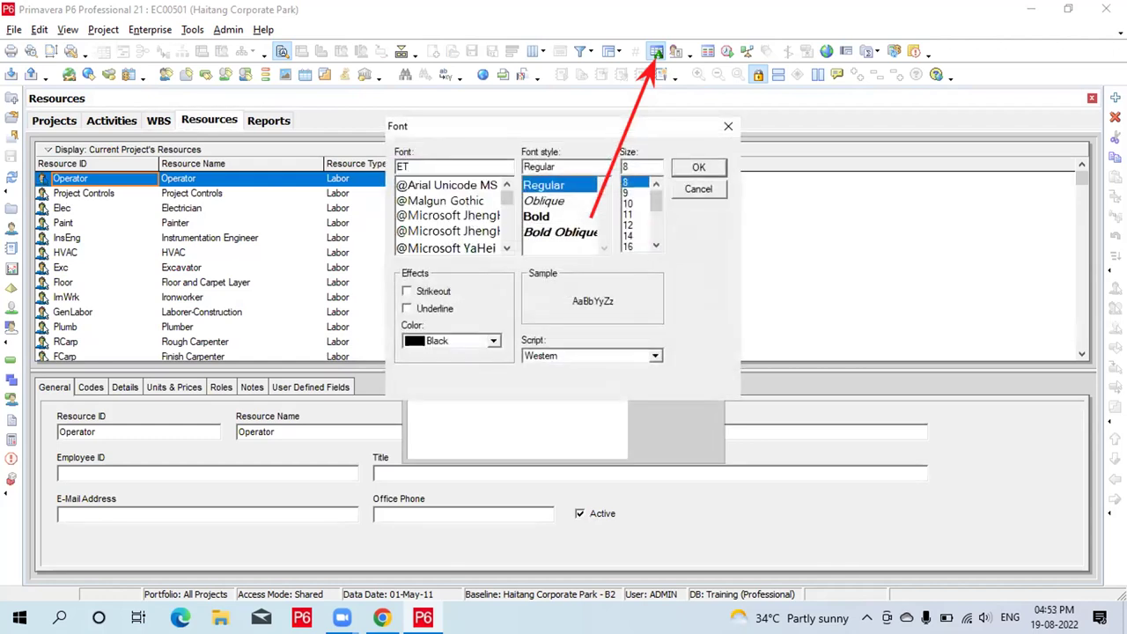
Step: Set the Resources table font to Verdana Regular
type("VERDA")
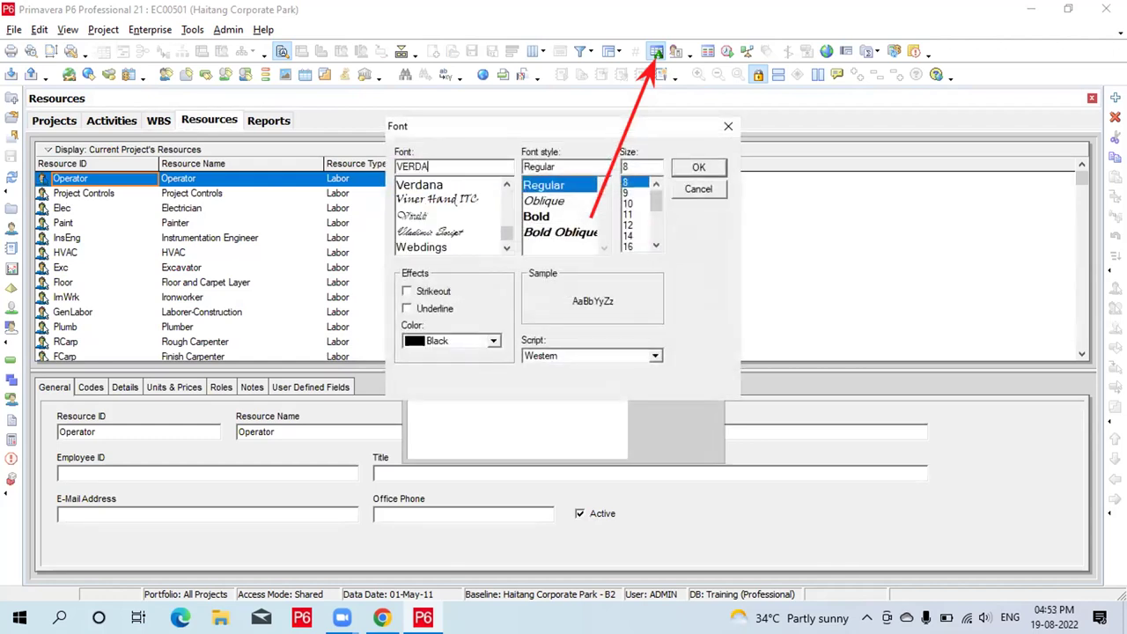
left_click(455, 184)
left_click(537, 185)
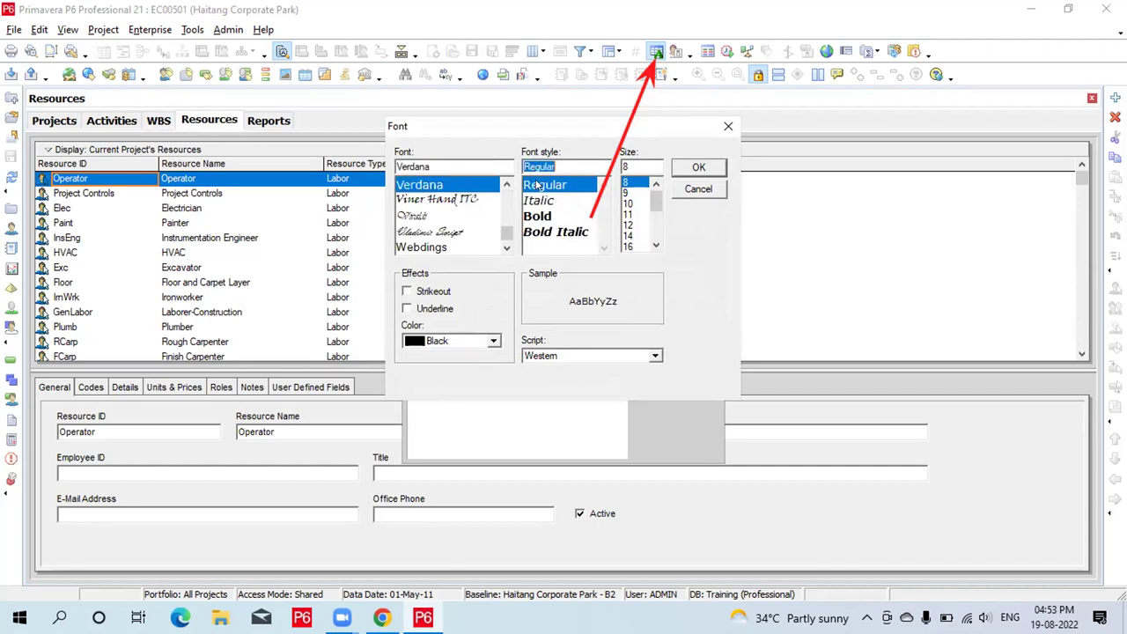
left_click(698, 167)
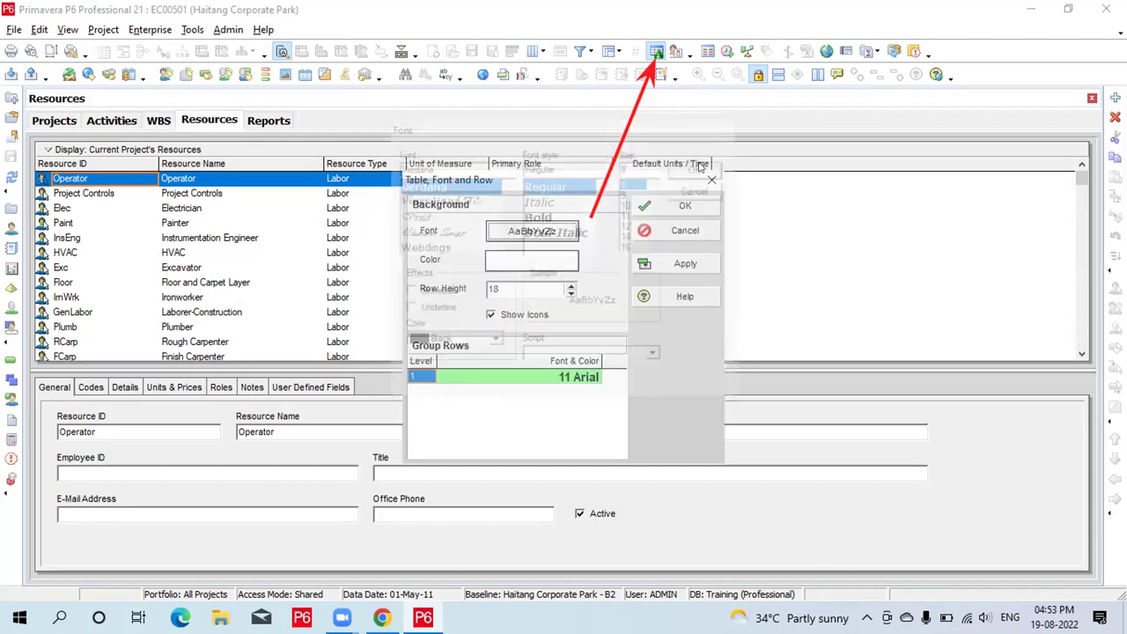
left_click(678, 206)
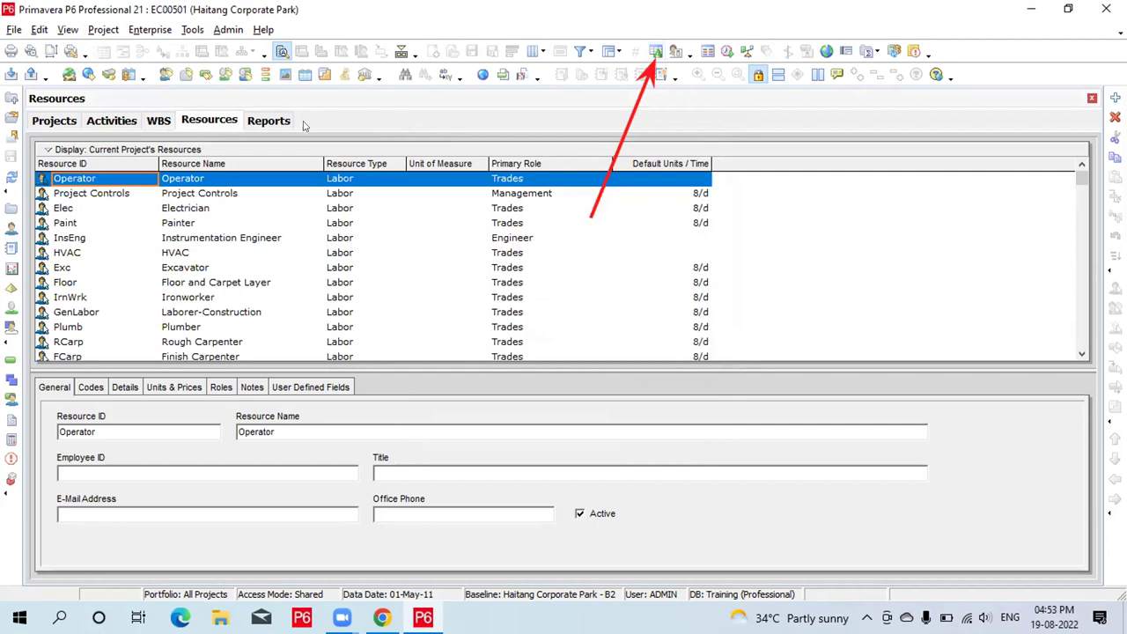
Step: Set the Reports list font to Verdana at size 8
left_click(270, 121)
left_click(657, 51)
left_click(532, 227)
type("VER")
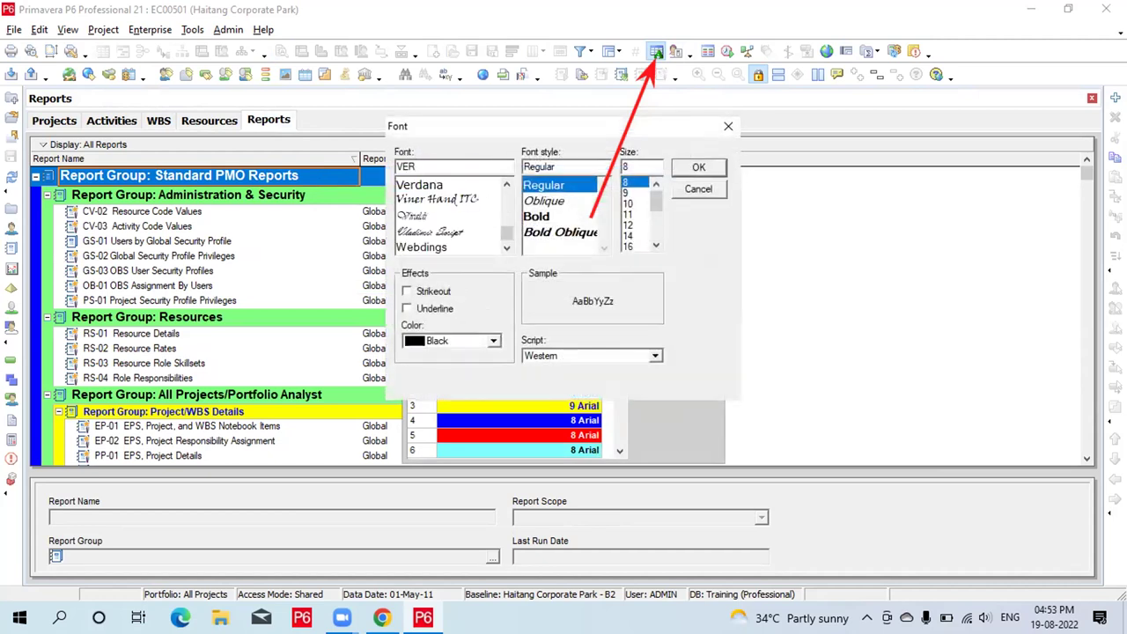
left_click(438, 185)
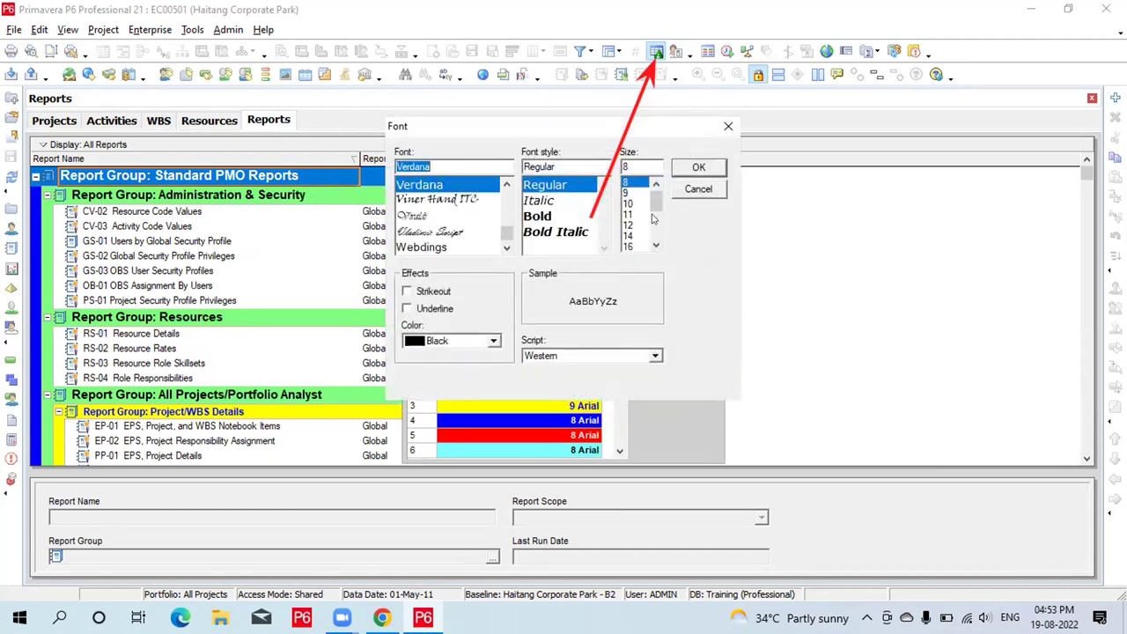
left_click(663, 169)
left_click(693, 170)
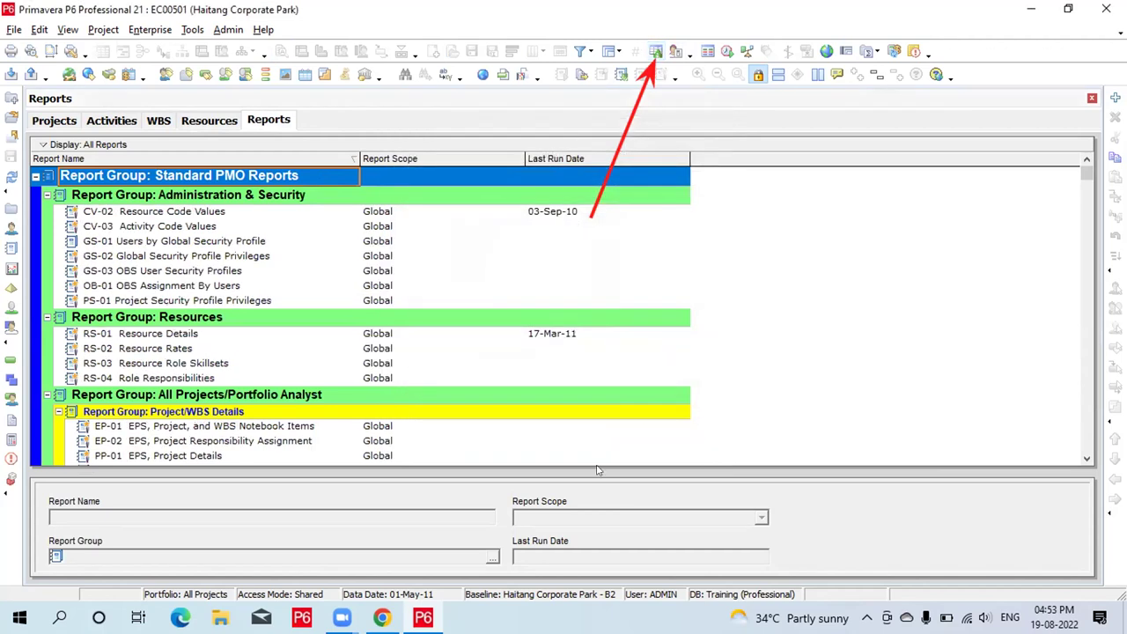
Step: Return to the Projects view and display the Gantt chart beside the projects table
left_click(157, 121)
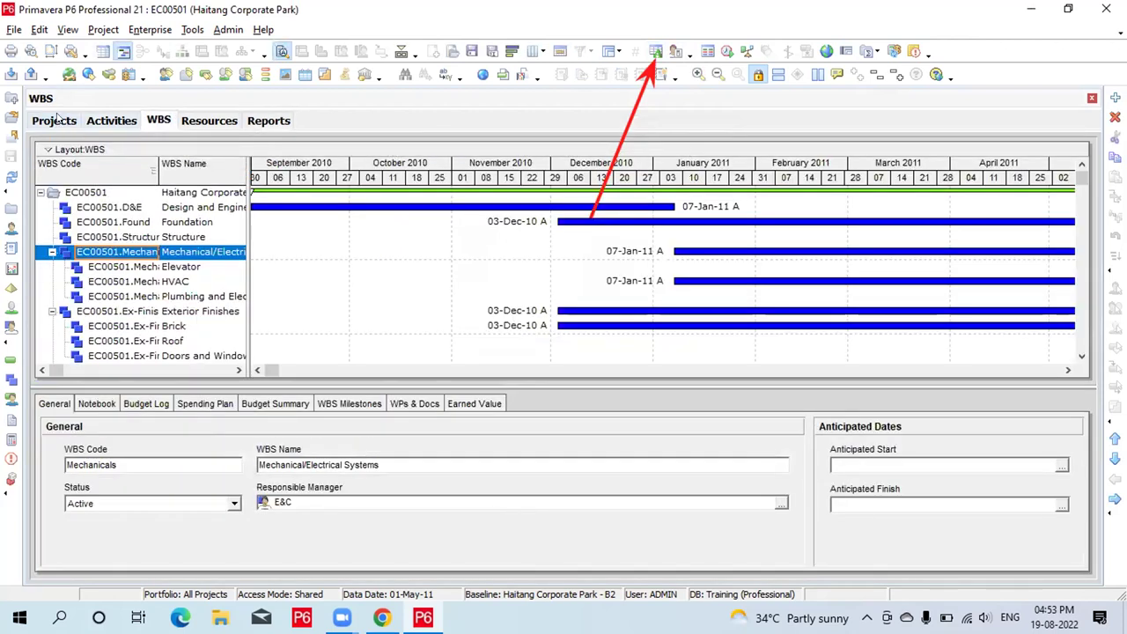
left_click(54, 121)
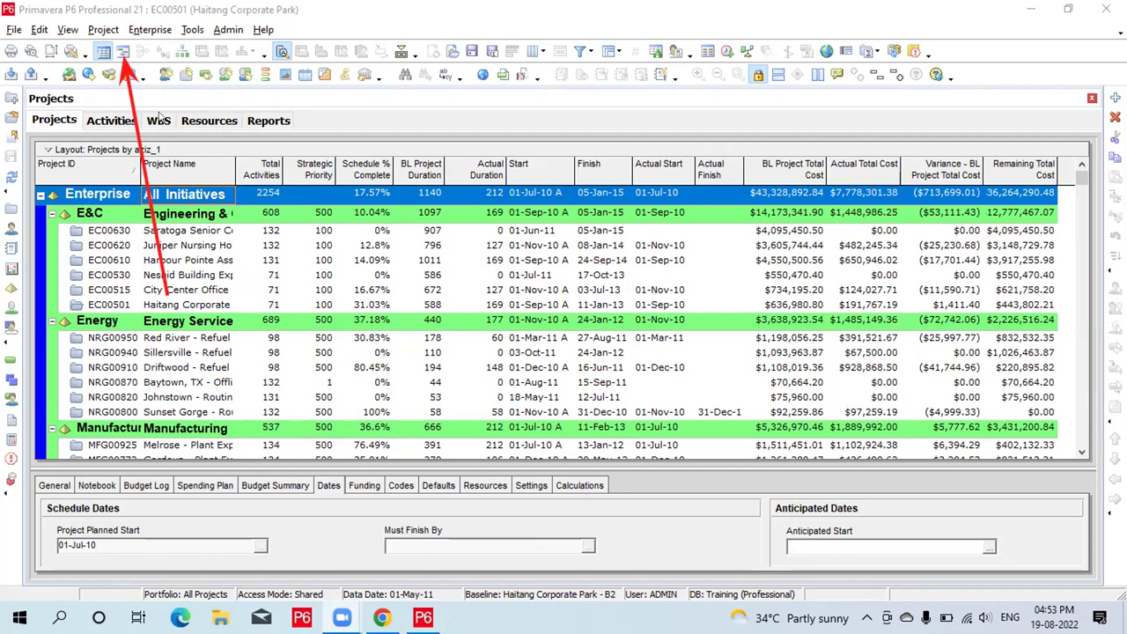
left_click(105, 52)
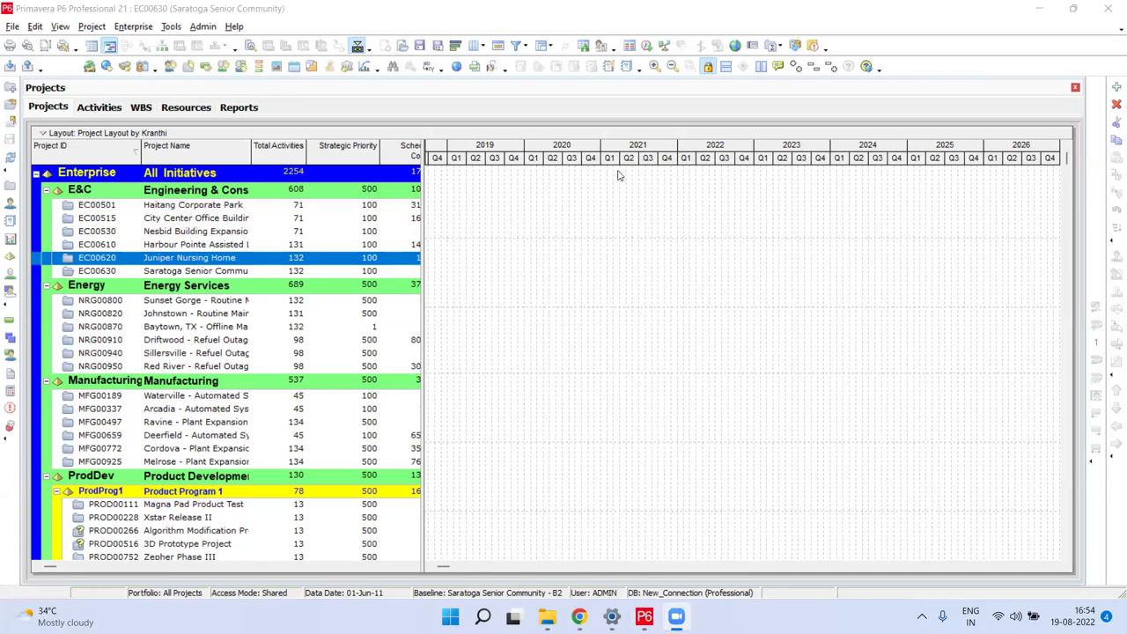
Step: Scroll the Gantt timeline left until the project bars covering 2009 to 2017 appear
left_click(1054, 567)
left_click_drag(1054, 567, 1053, 567)
left_click_drag(444, 569, 429, 569)
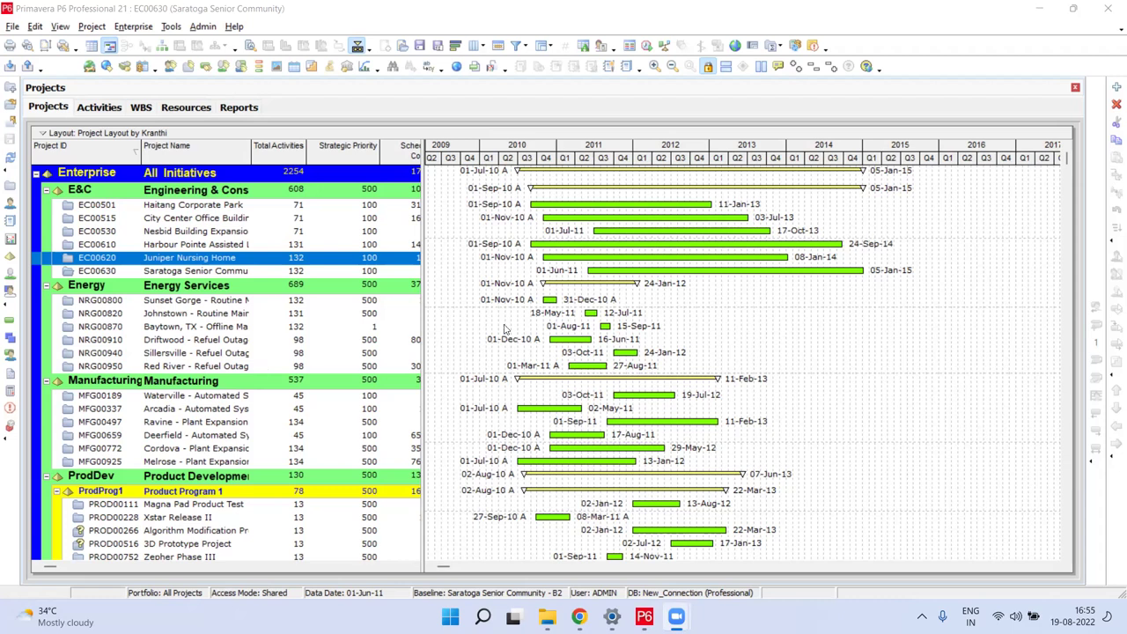
left_click(695, 341)
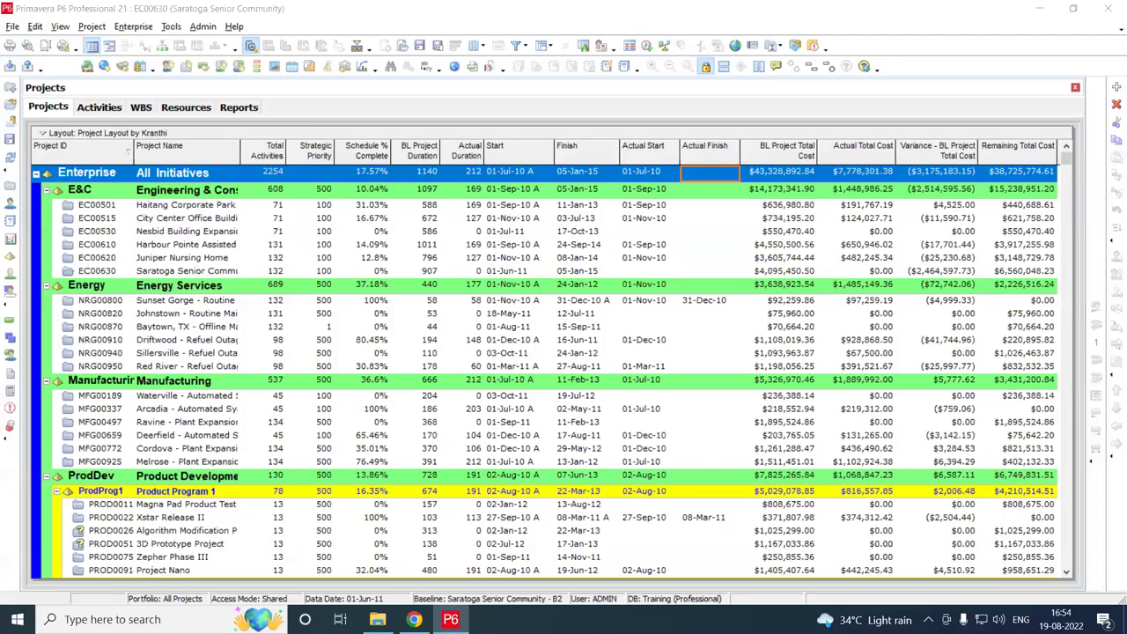
Step: Bring P6 to the front and display the Gantt chart beside the projects table
mouse_move(450, 619)
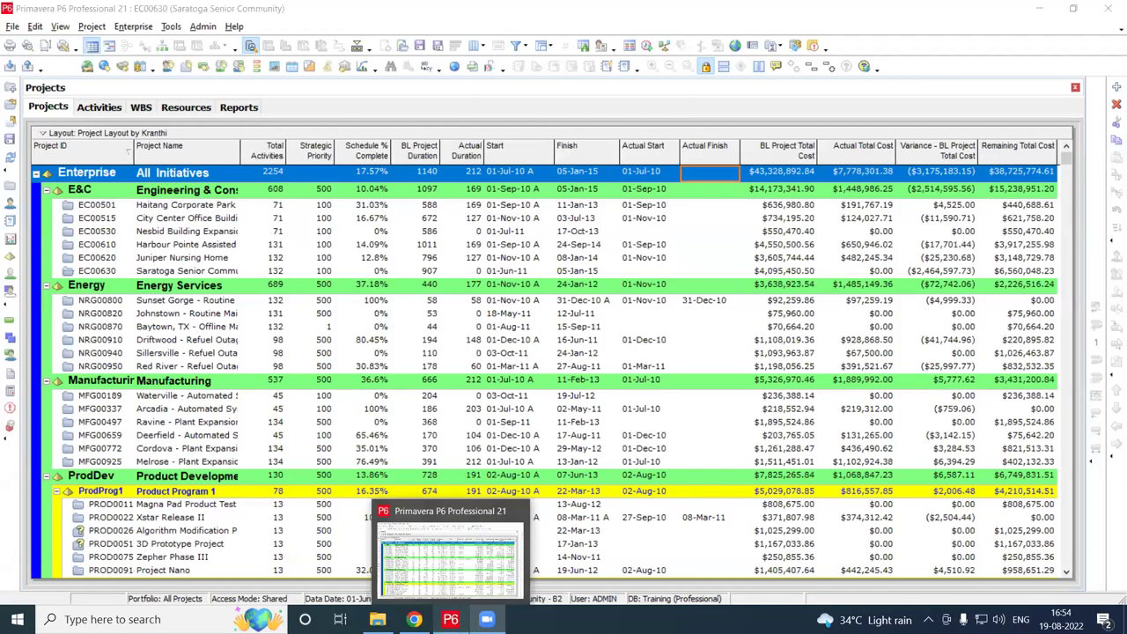
left_click(510, 574)
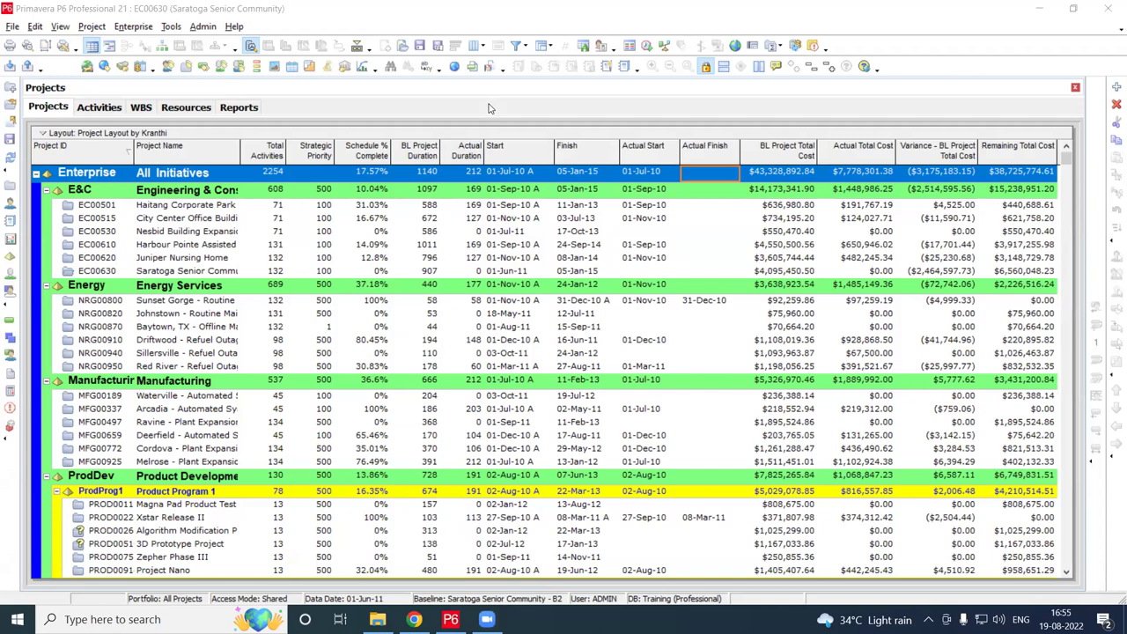
left_click(109, 45)
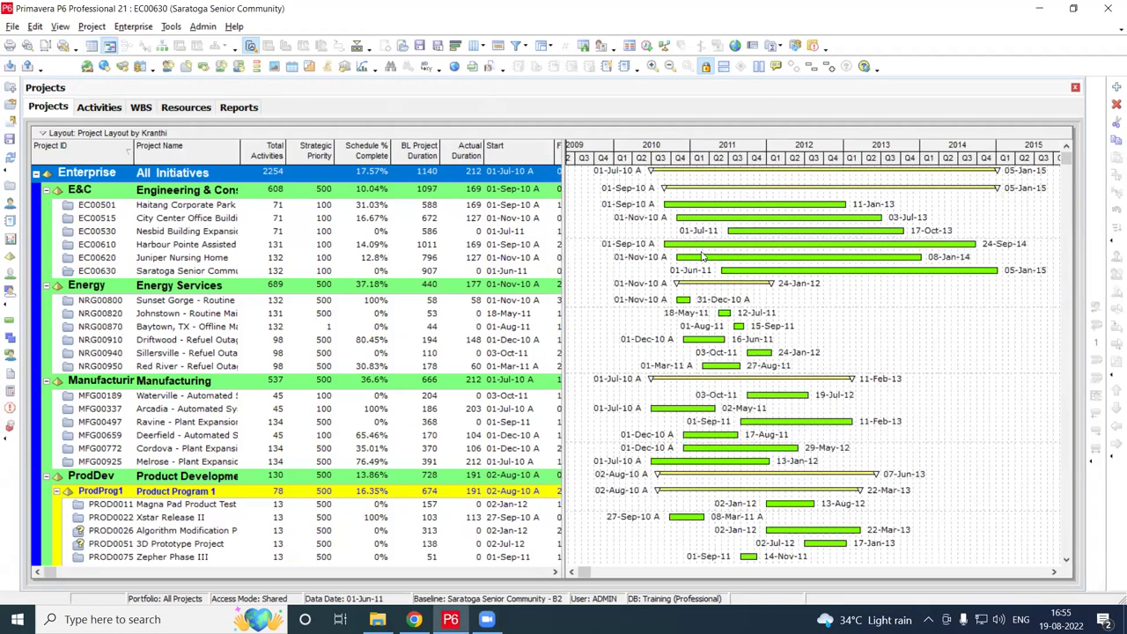
left_click(571, 572)
left_click_drag(572, 574, 572, 575)
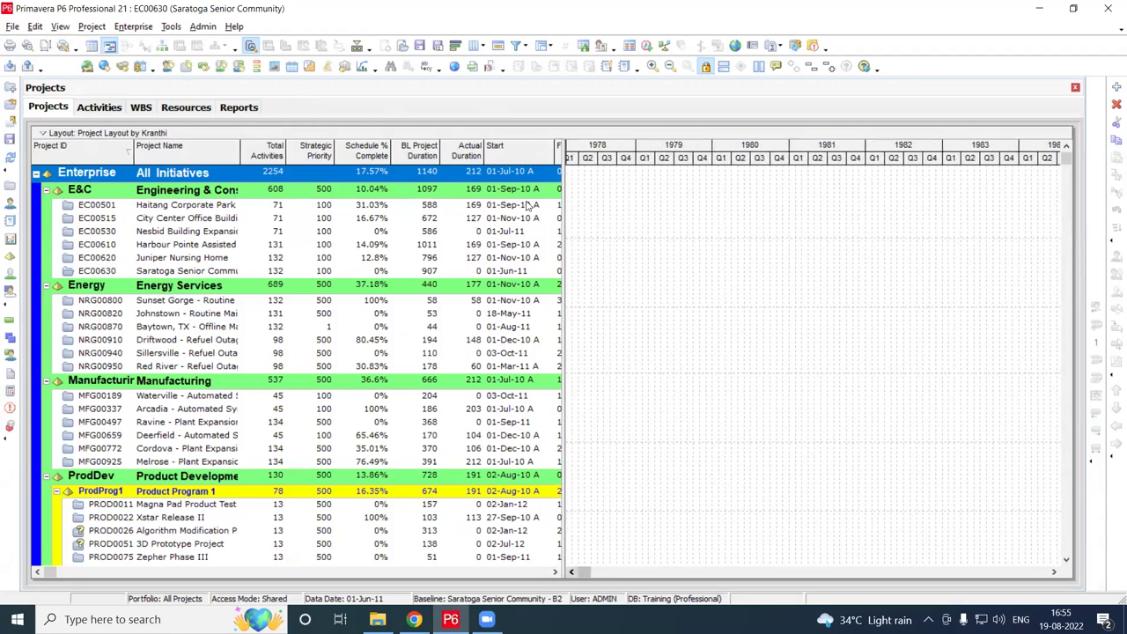
Step: Select Haitang Corporate Park (EC00501) and scroll the timeline to its Gantt bars
left_click(236, 206)
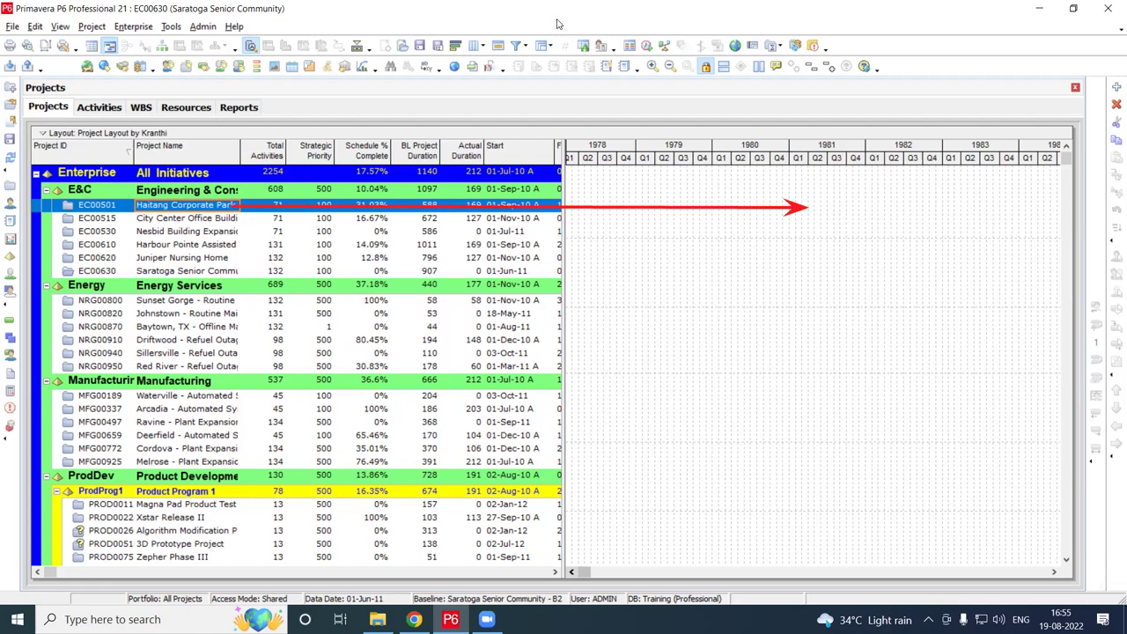
left_click(218, 206)
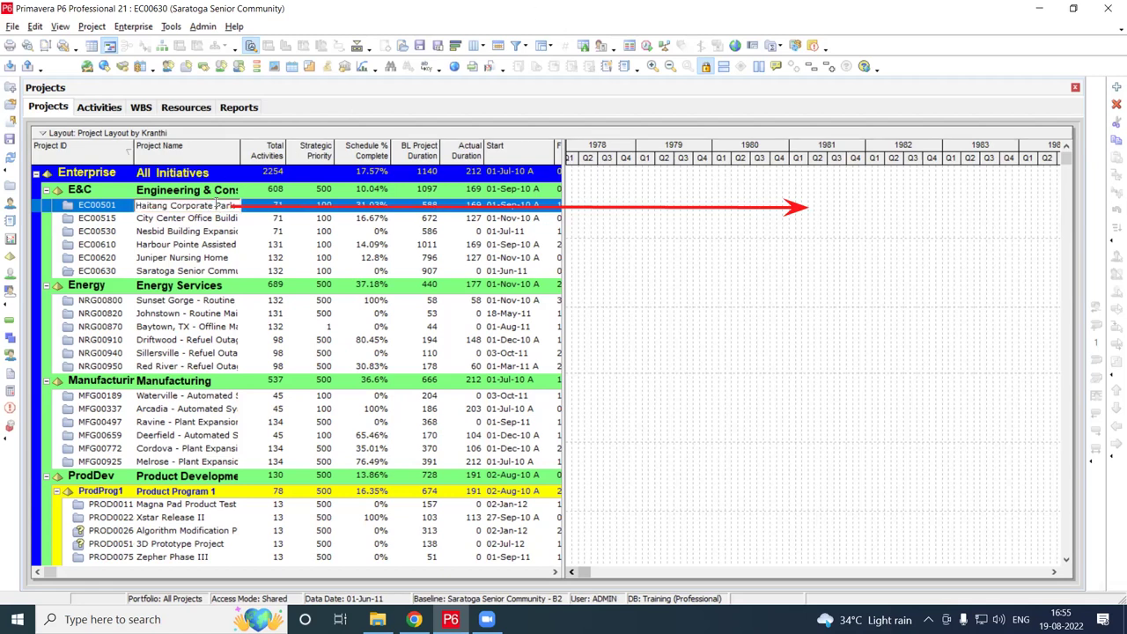
left_click(247, 208)
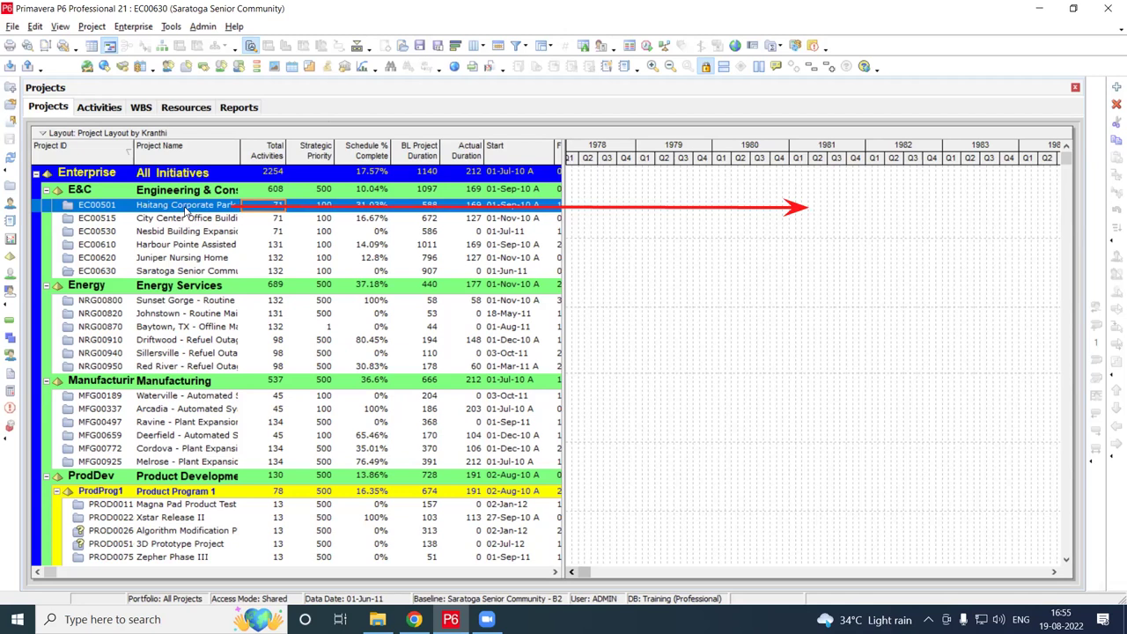
left_click(803, 211)
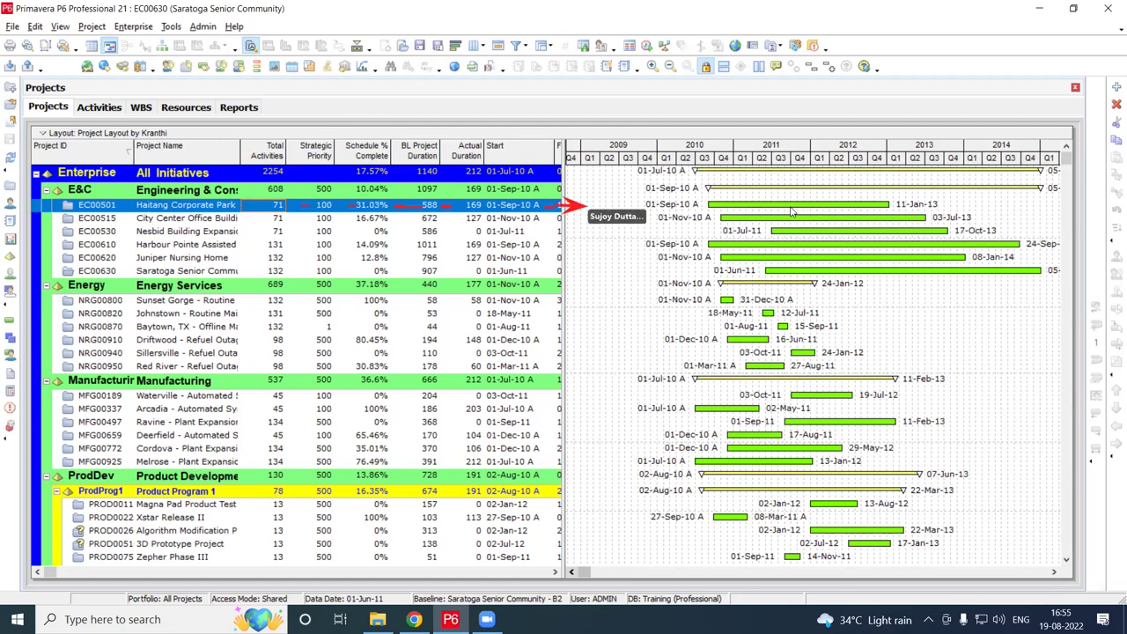
scroll(584, 206, "right", 5)
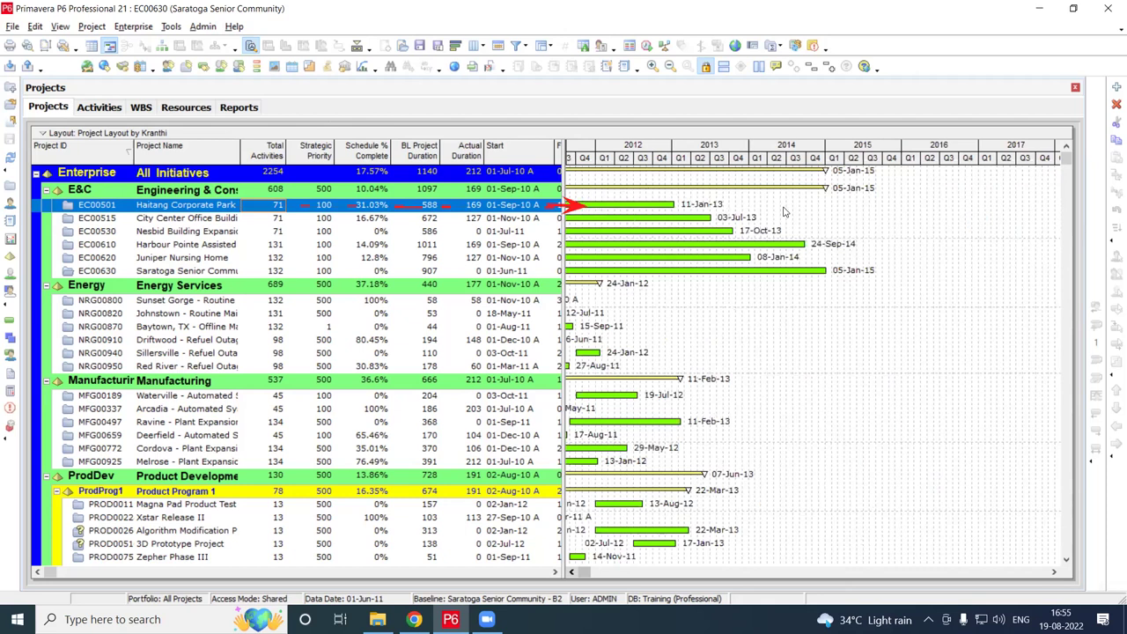
scroll(1049, 204, "left", 8)
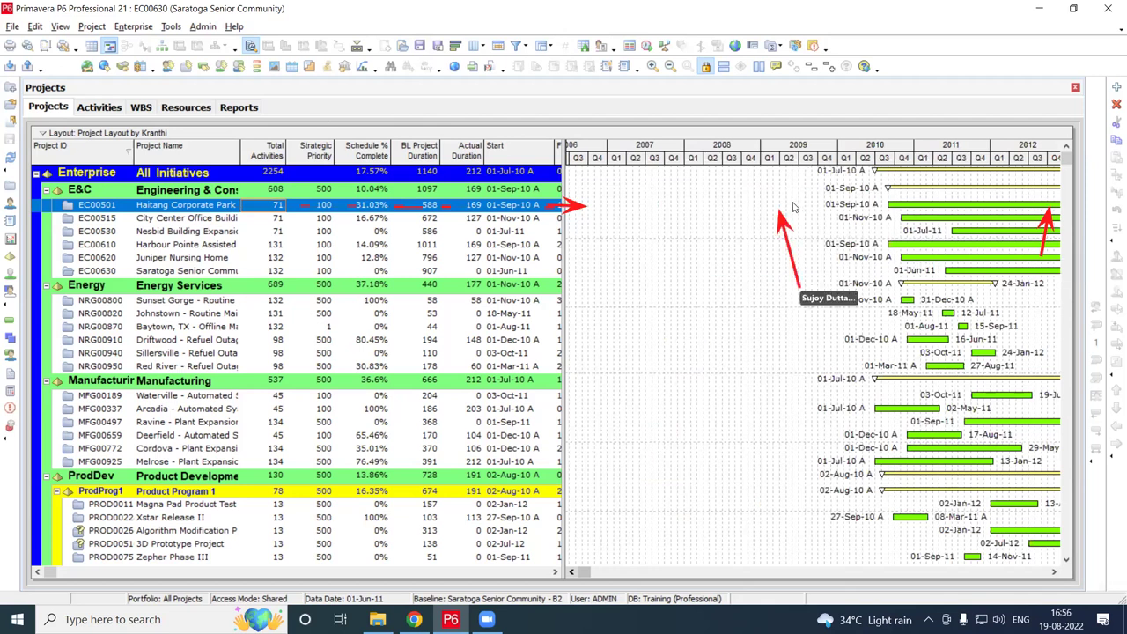
scroll(793, 207, "right", 3)
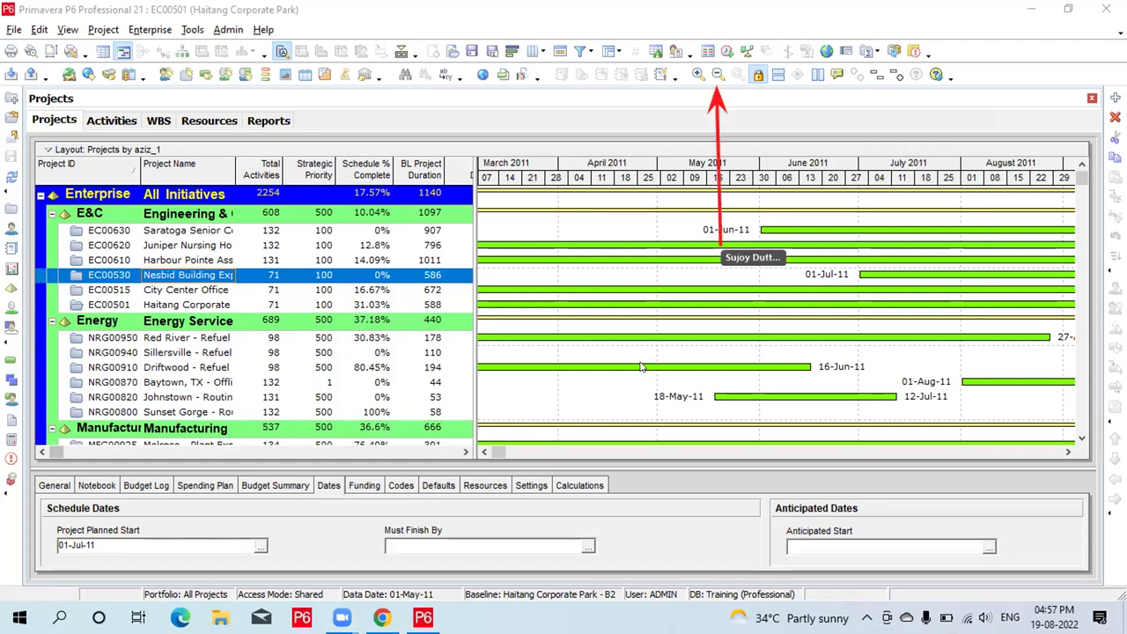
Step: Zoom the Gantt timescale out to years split into quarters
left_click(719, 75)
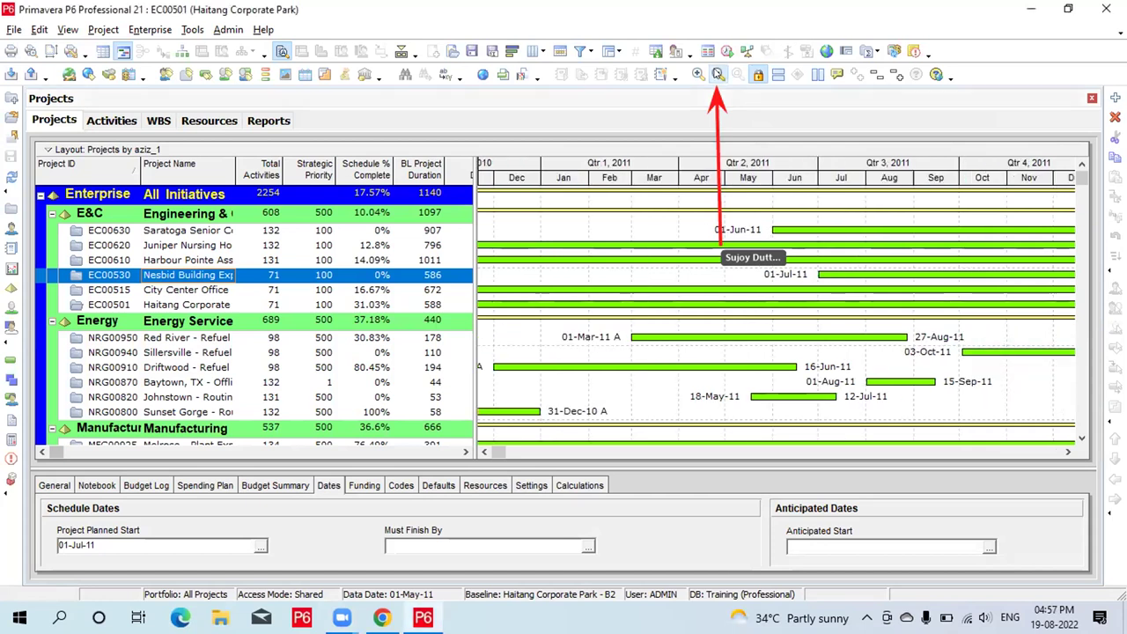
left_click(719, 75)
left_click(719, 74)
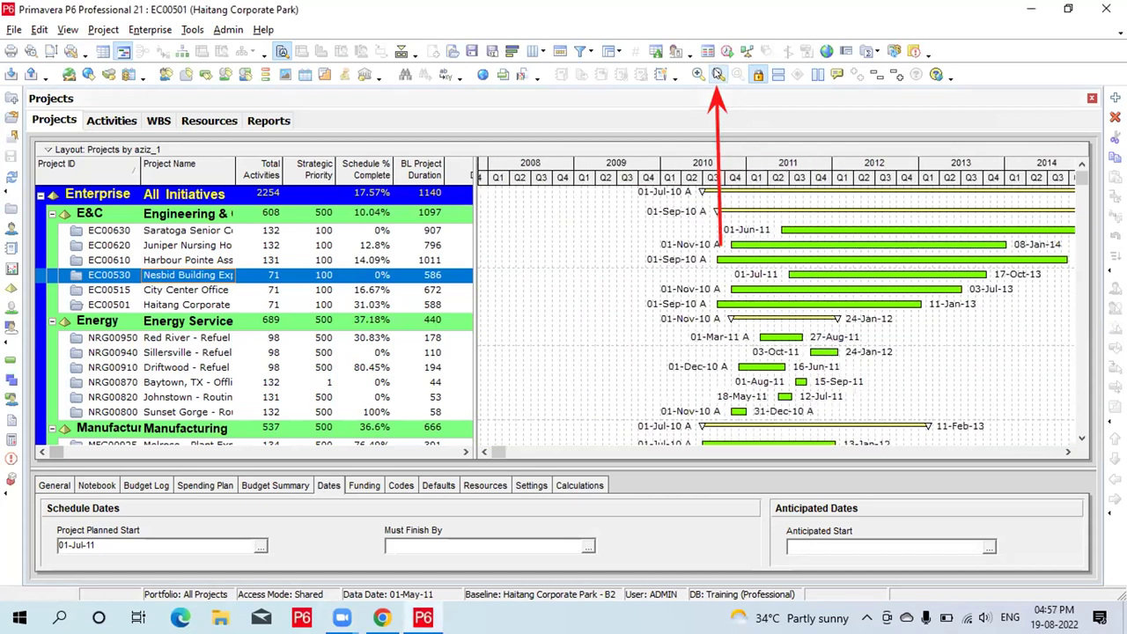
left_click(698, 75)
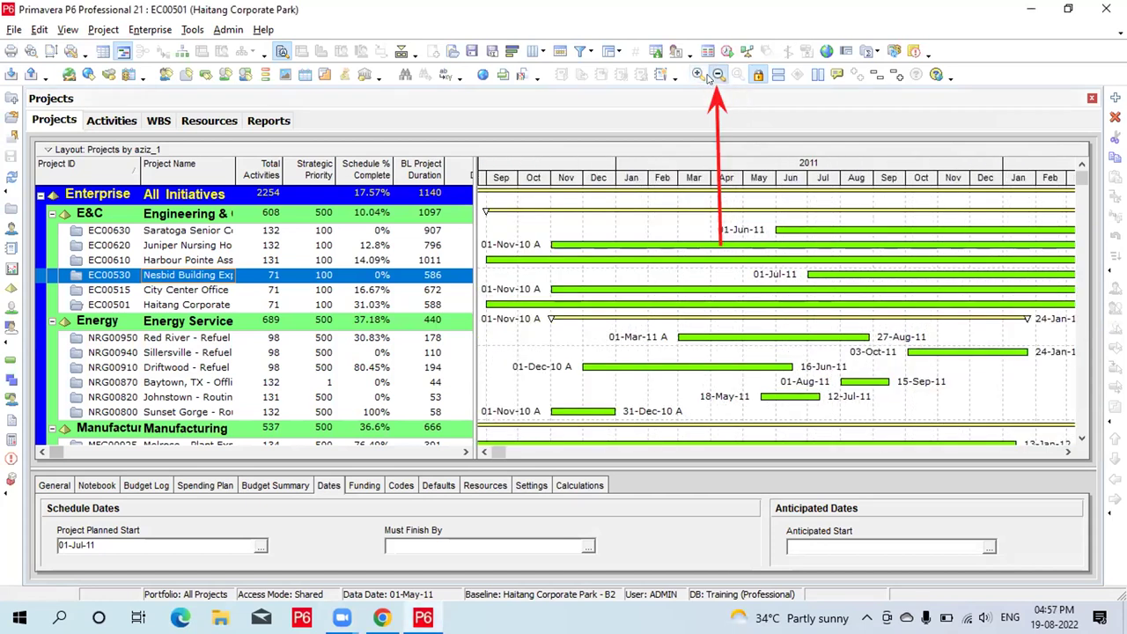
left_click(715, 75)
Step: Scroll the Gantt timeline left to show late 2008 and early 2009
left_click_drag(486, 453, 491, 455)
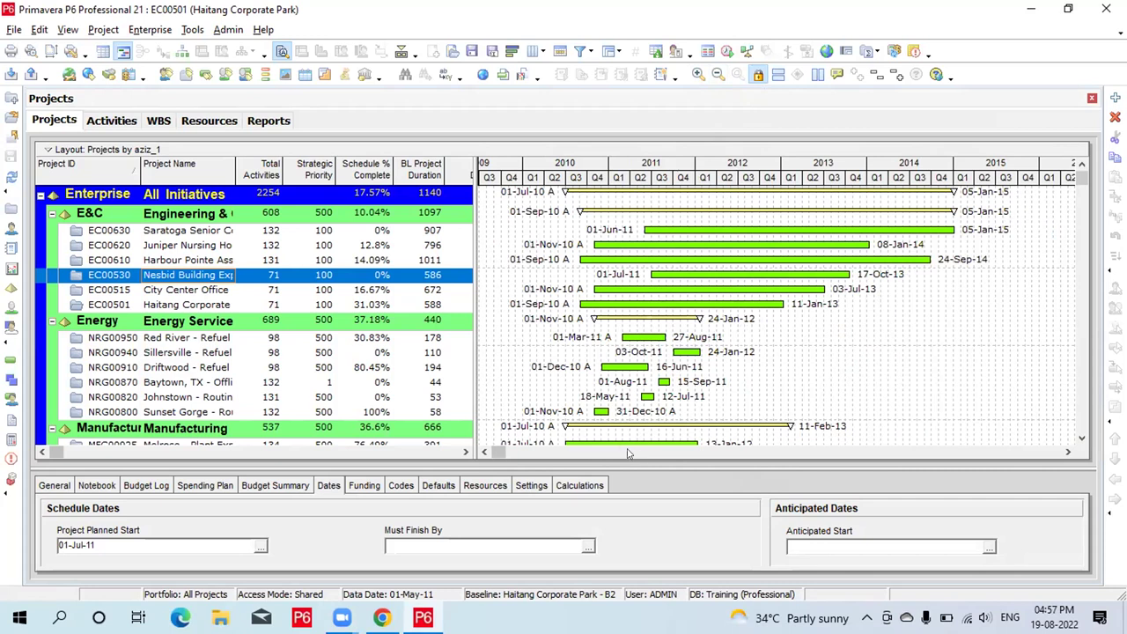
left_click(487, 451)
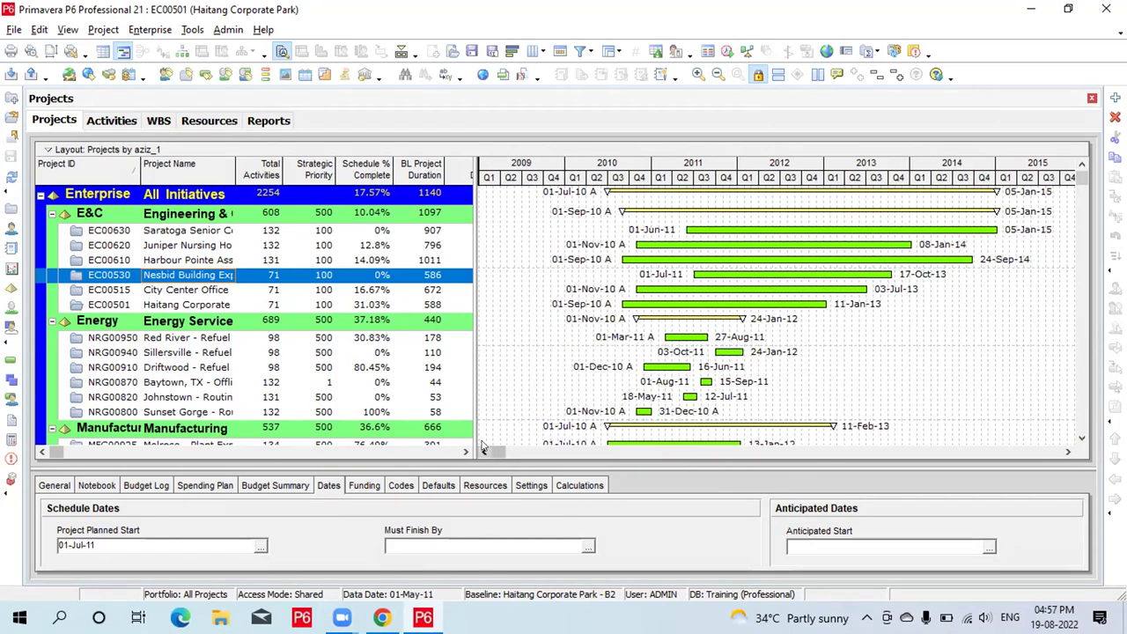
left_click(484, 451)
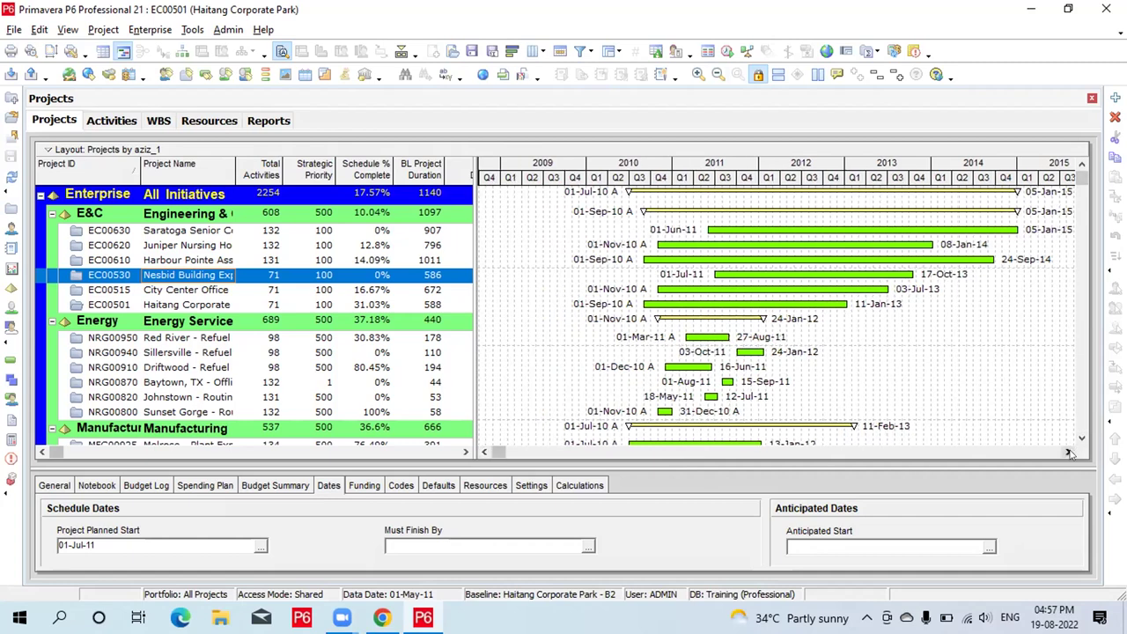
left_click_drag(483, 452, 482, 452)
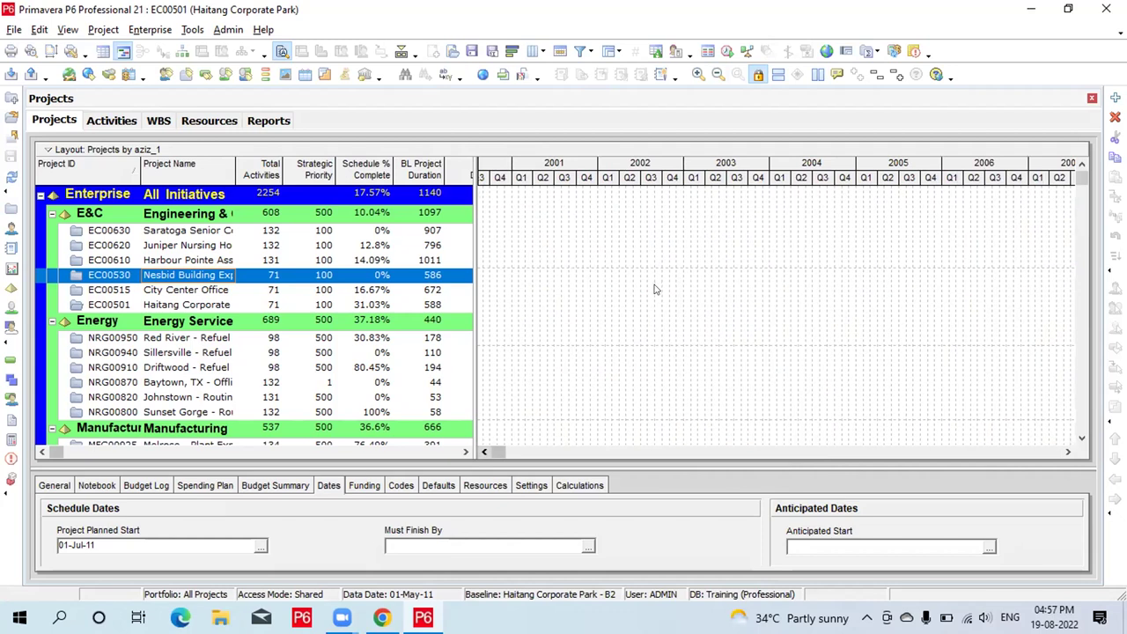
left_click(483, 452)
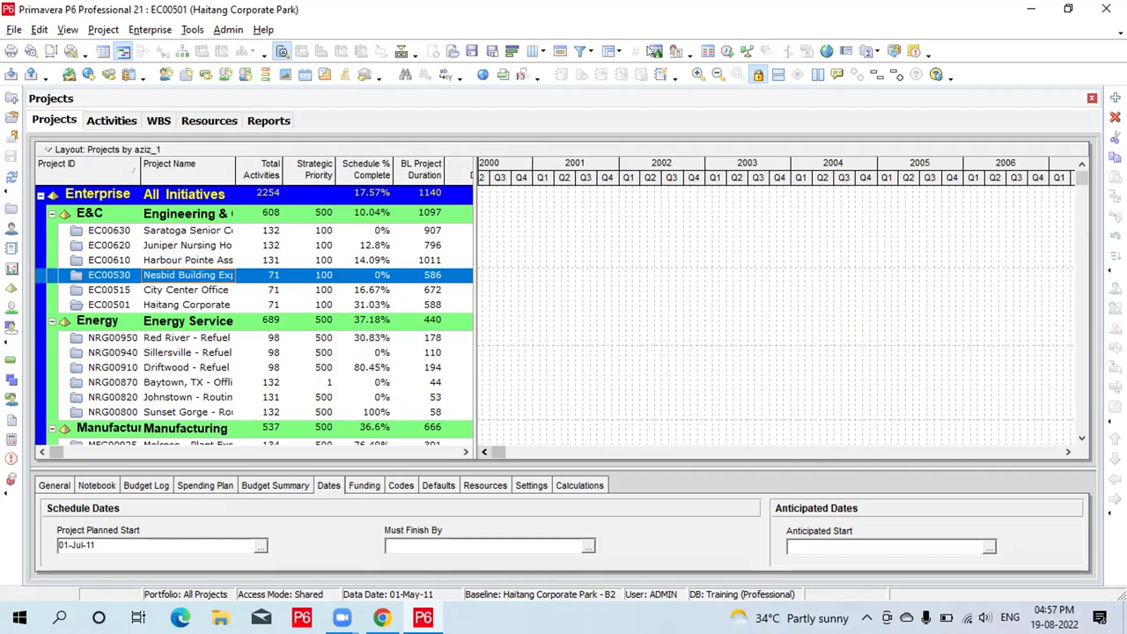
left_click(520, 274)
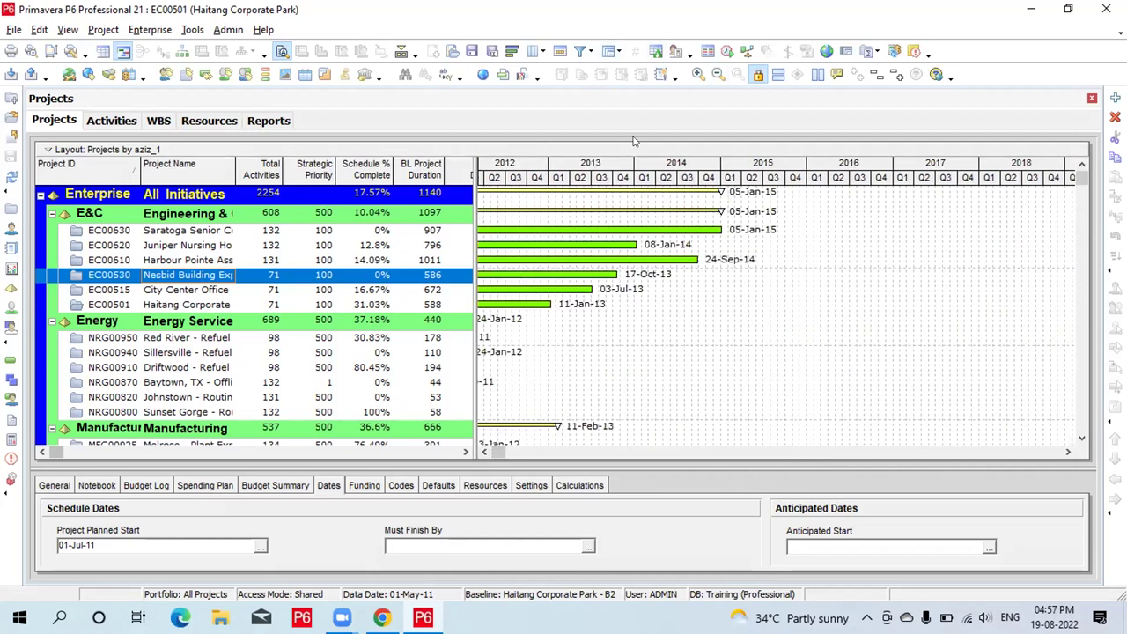
left_click_drag(483, 453, 483, 452)
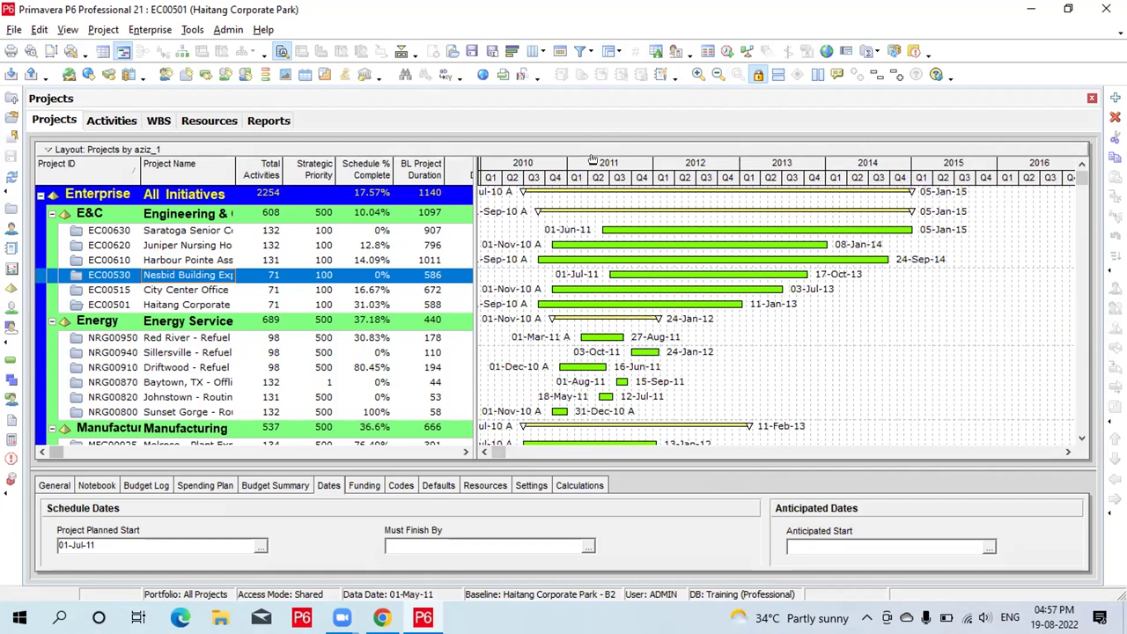
left_click_drag(605, 162, 669, 167)
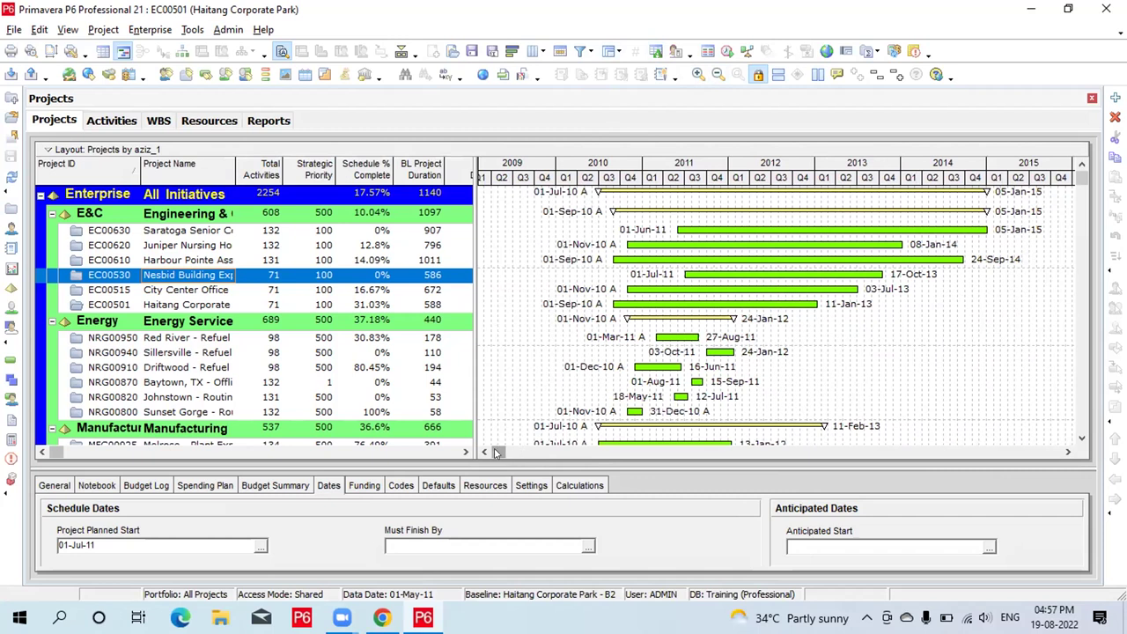
mouse_move(676, 162)
left_mouse_down()
mouse_move(643, 161)
mouse_move(678, 162)
left_mouse_up()
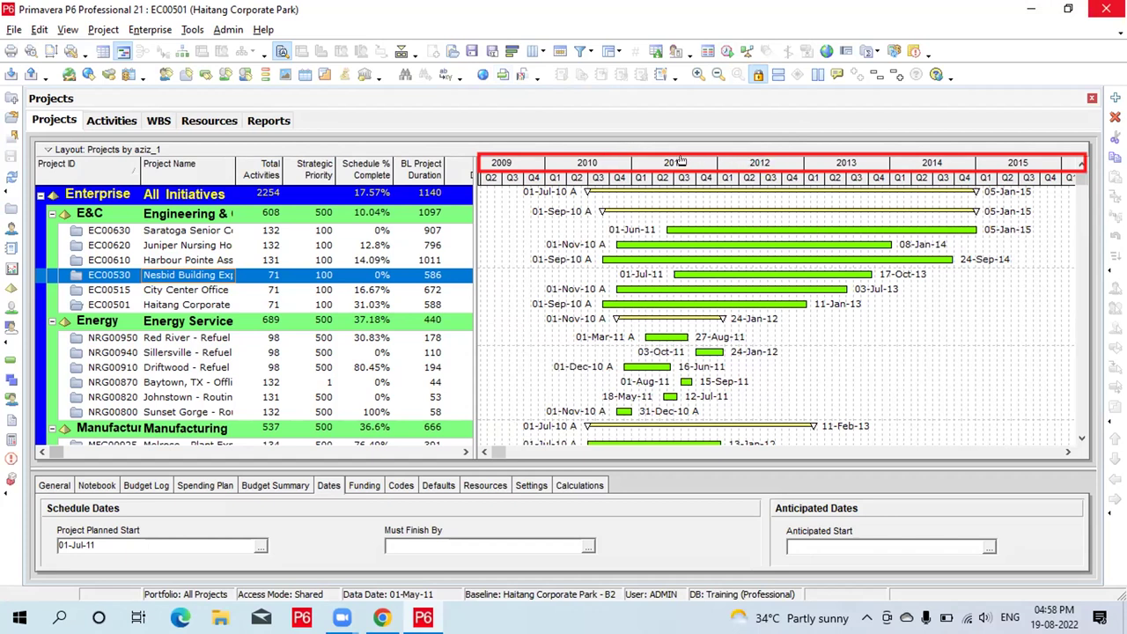
left_click_drag(849, 169, 725, 157)
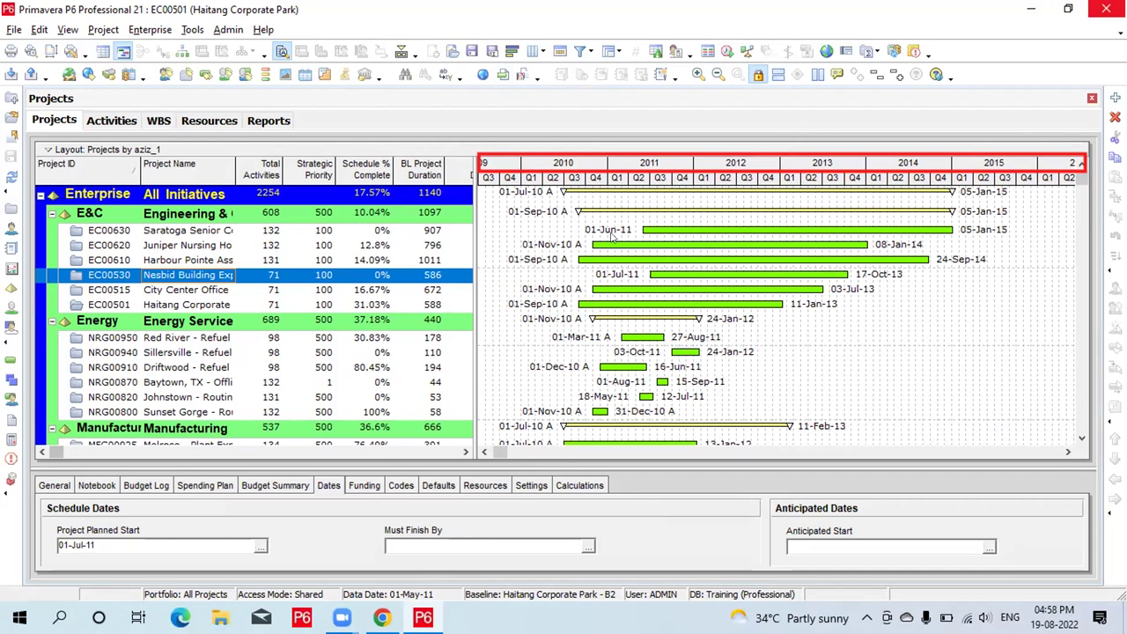
mouse_move(650, 159)
left_mouse_down()
mouse_move(940, 158)
mouse_move(599, 145)
mouse_move(663, 150)
left_mouse_up()
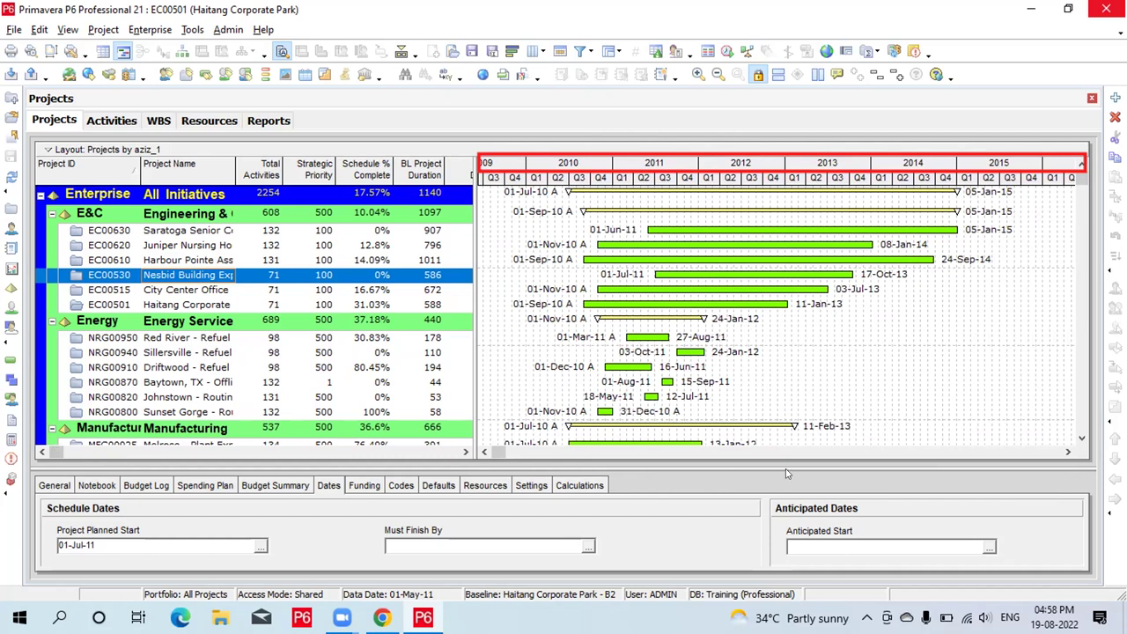
Step: Toggle the Bottom Layout button repeatedly, leaving the project details pane closed
left_click(402, 52)
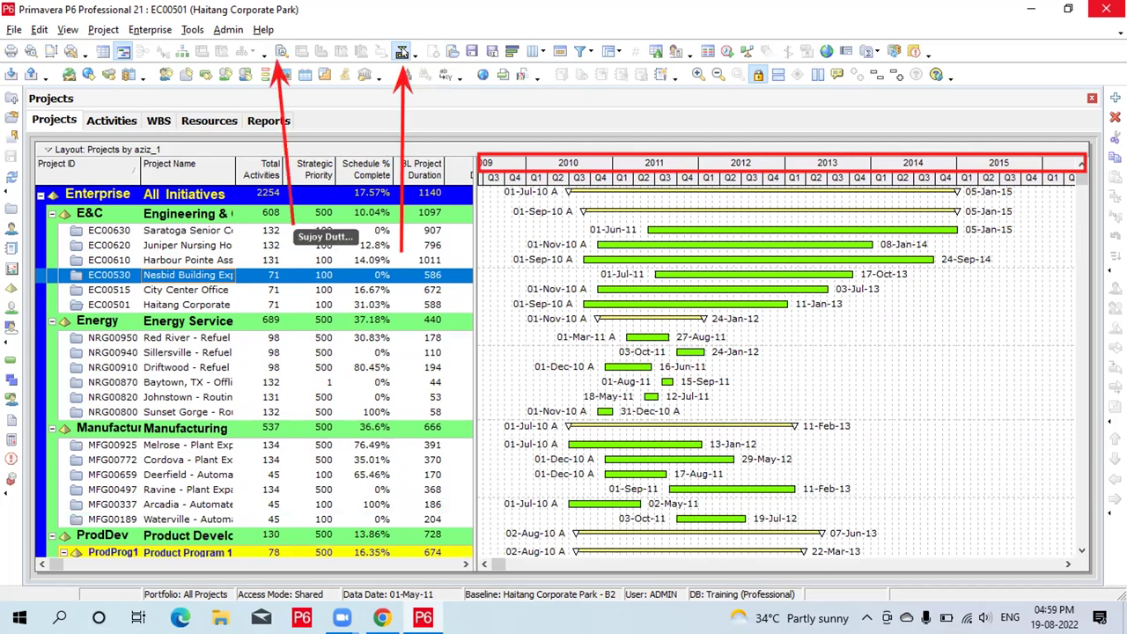
left_click(282, 52)
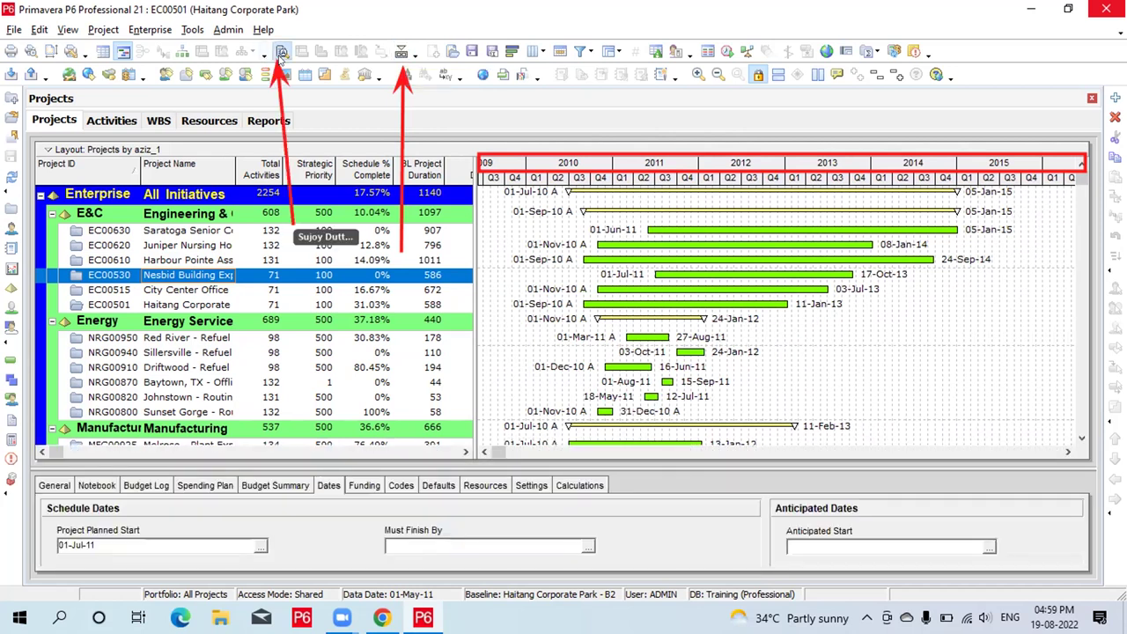
left_click(400, 53)
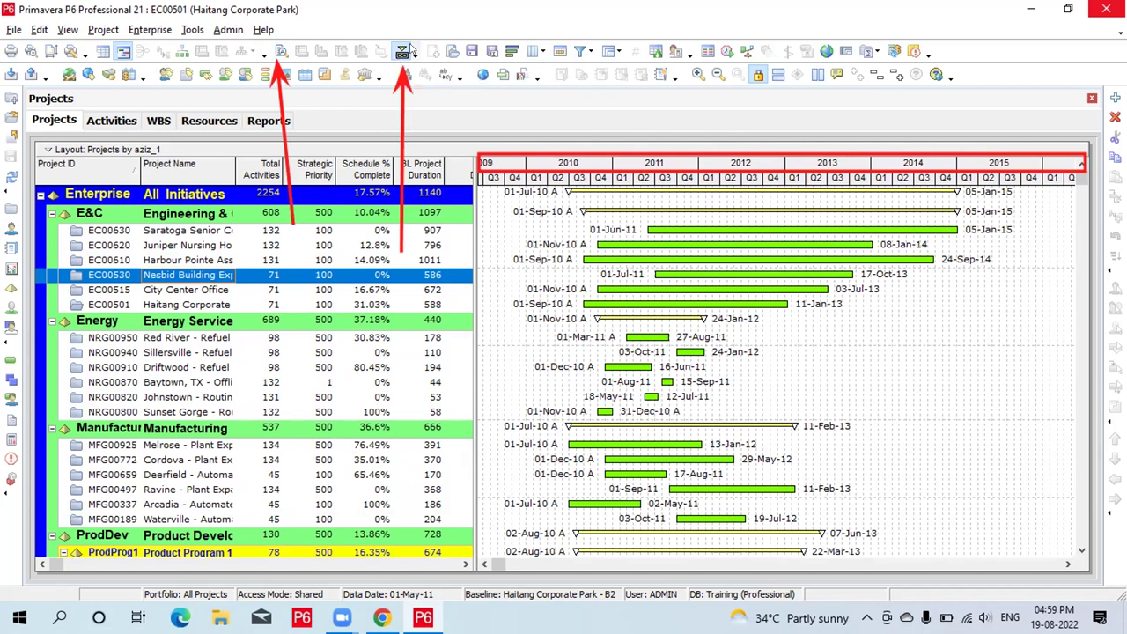
left_click(282, 53)
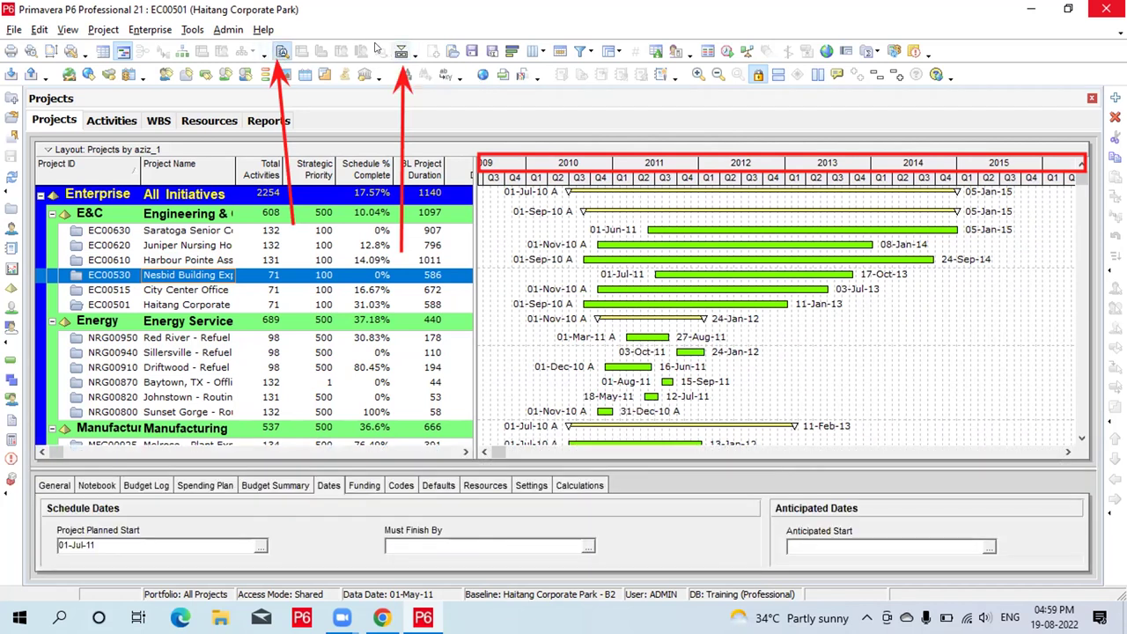
left_click(401, 53)
left_click(282, 53)
left_click(399, 53)
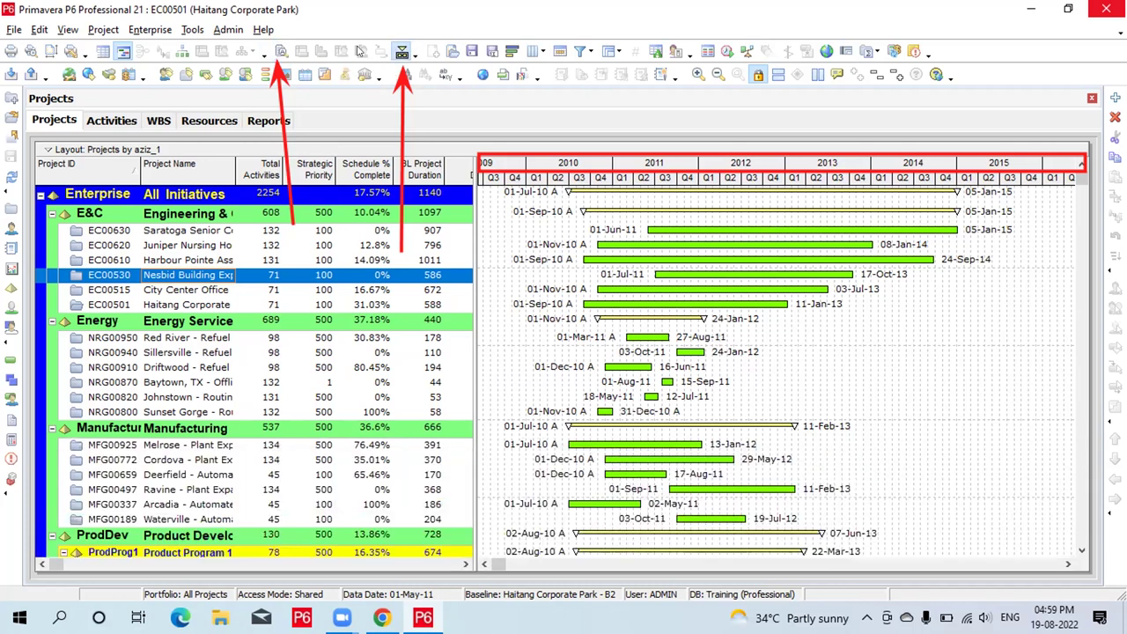
left_click(400, 53)
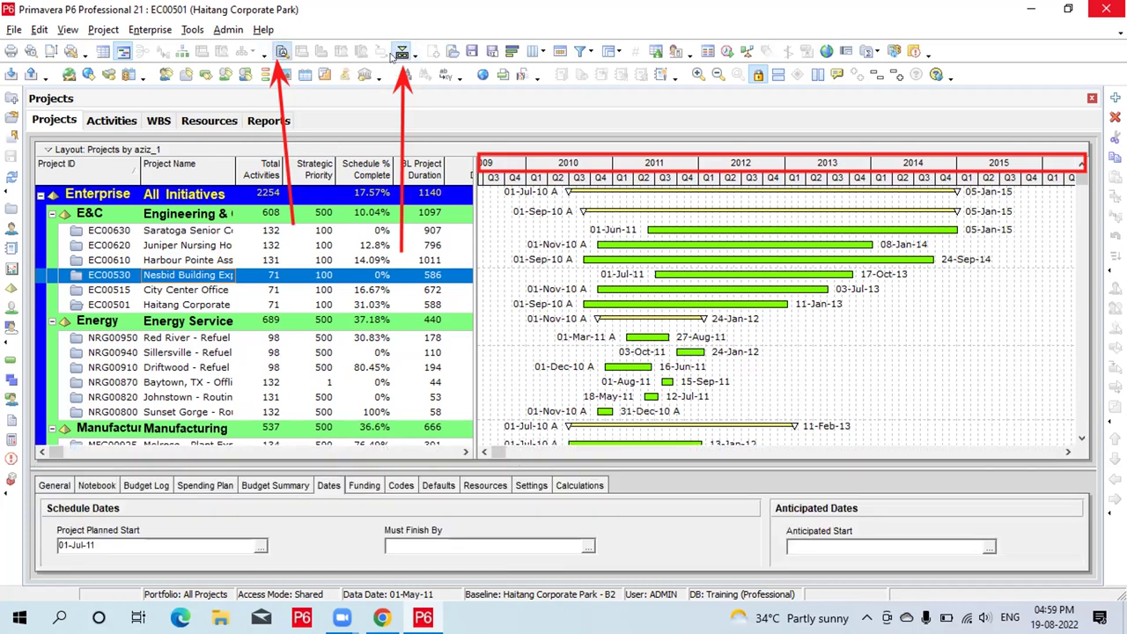
left_click(282, 53)
left_click(401, 53)
left_click(282, 53)
left_click(282, 53)
left_click(401, 54)
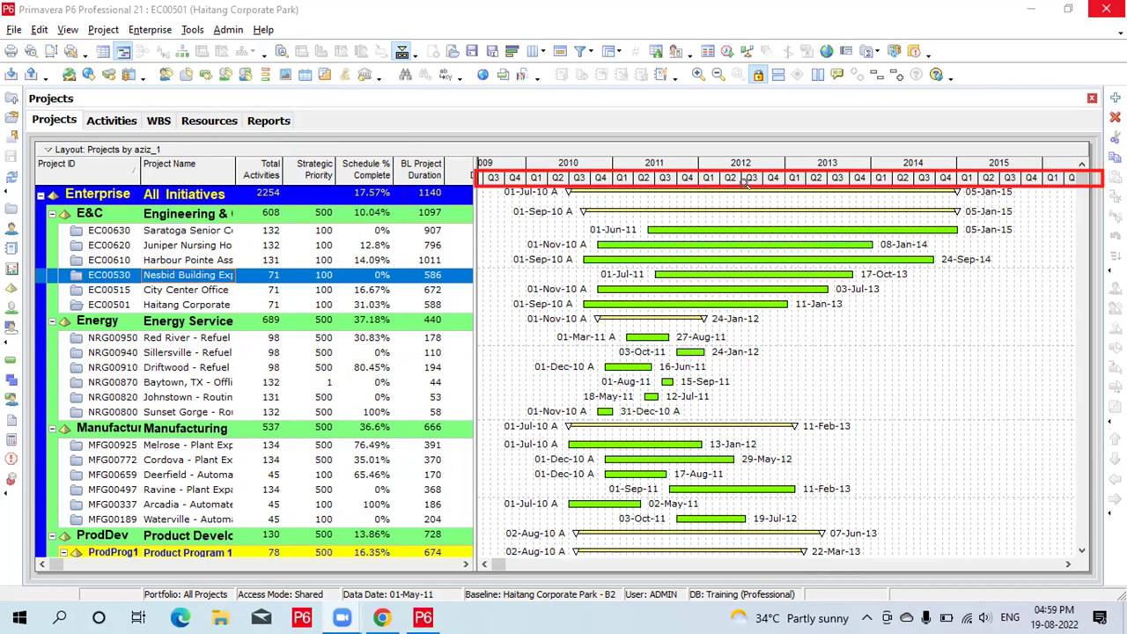
mouse_move(857, 177)
left_mouse_down()
mouse_move(1024, 180)
mouse_move(857, 187)
left_mouse_up()
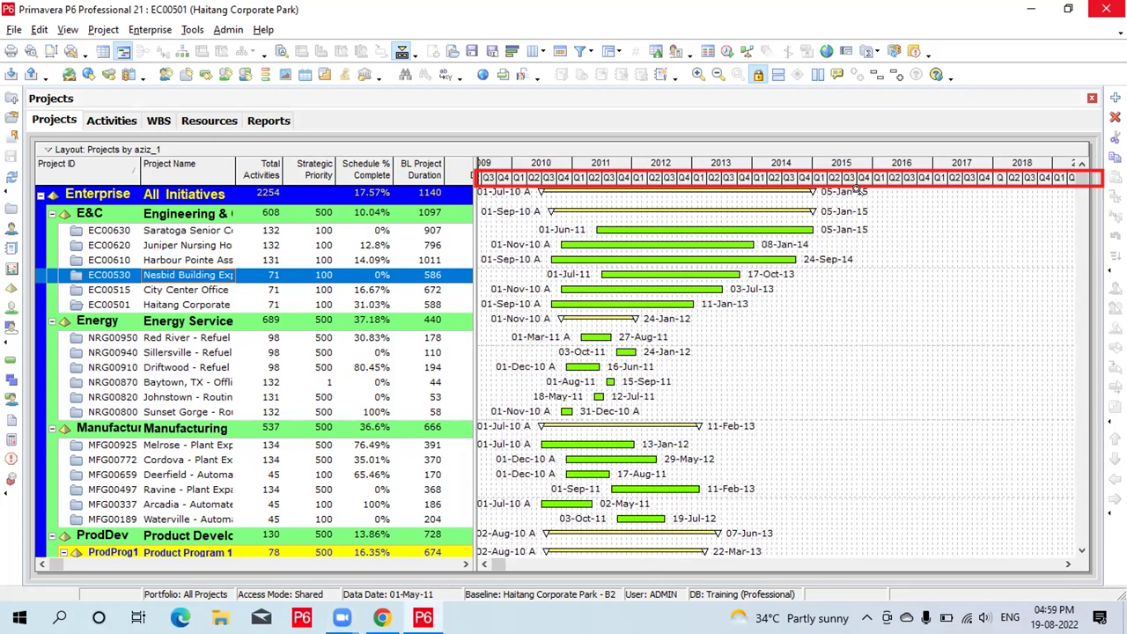
left_click_drag(856, 188, 721, 180)
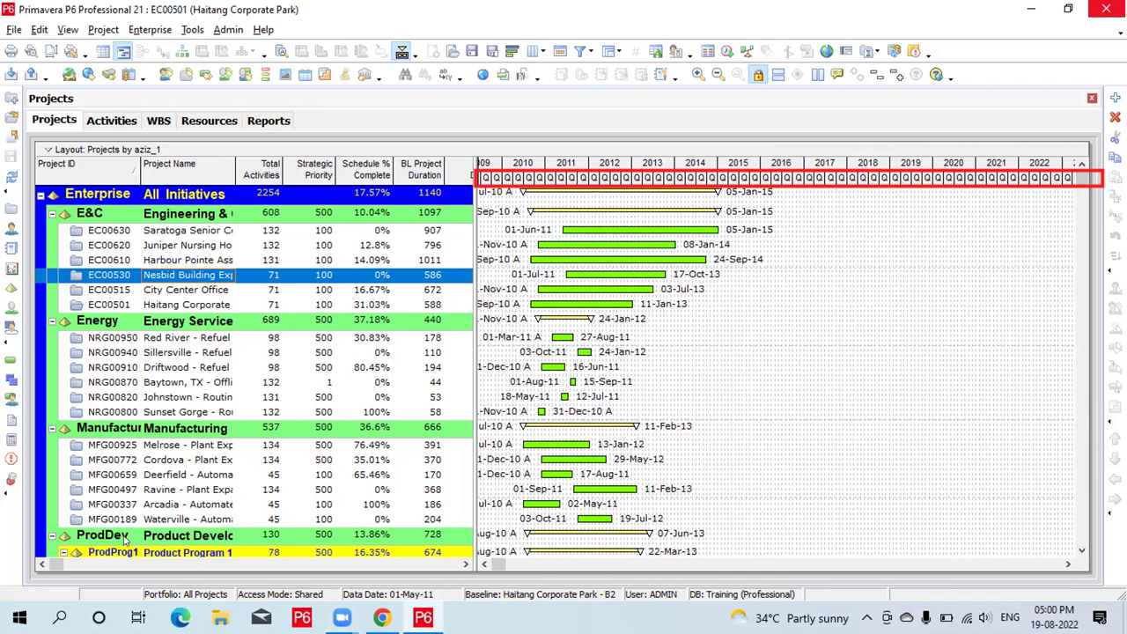
left_click_drag(524, 180, 1076, 184)
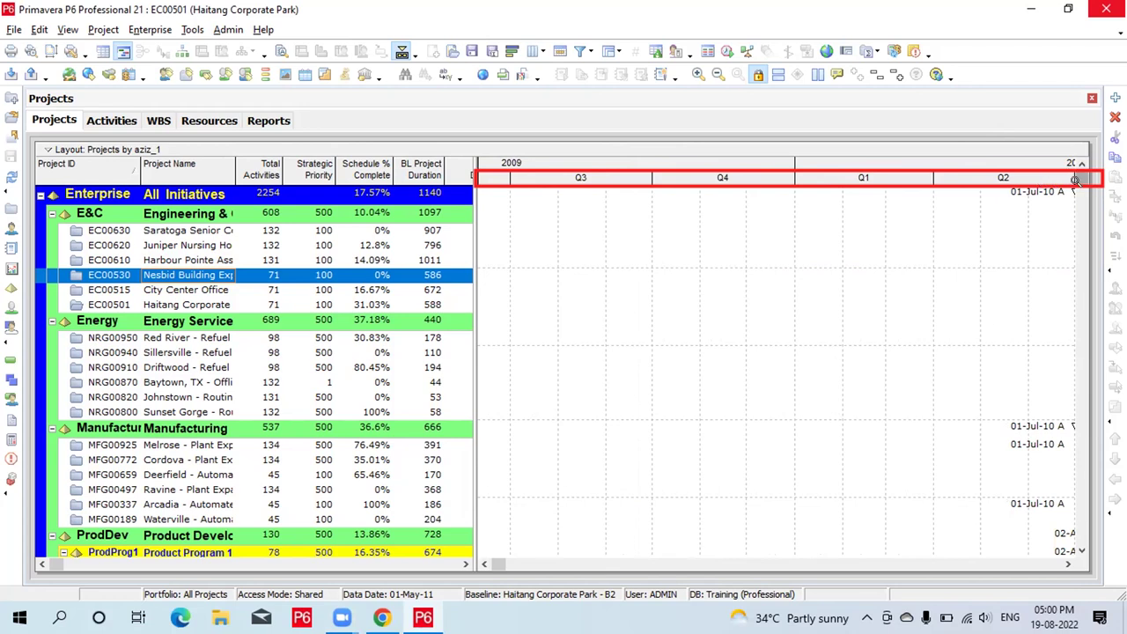
left_click_drag(1083, 178, 574, 180)
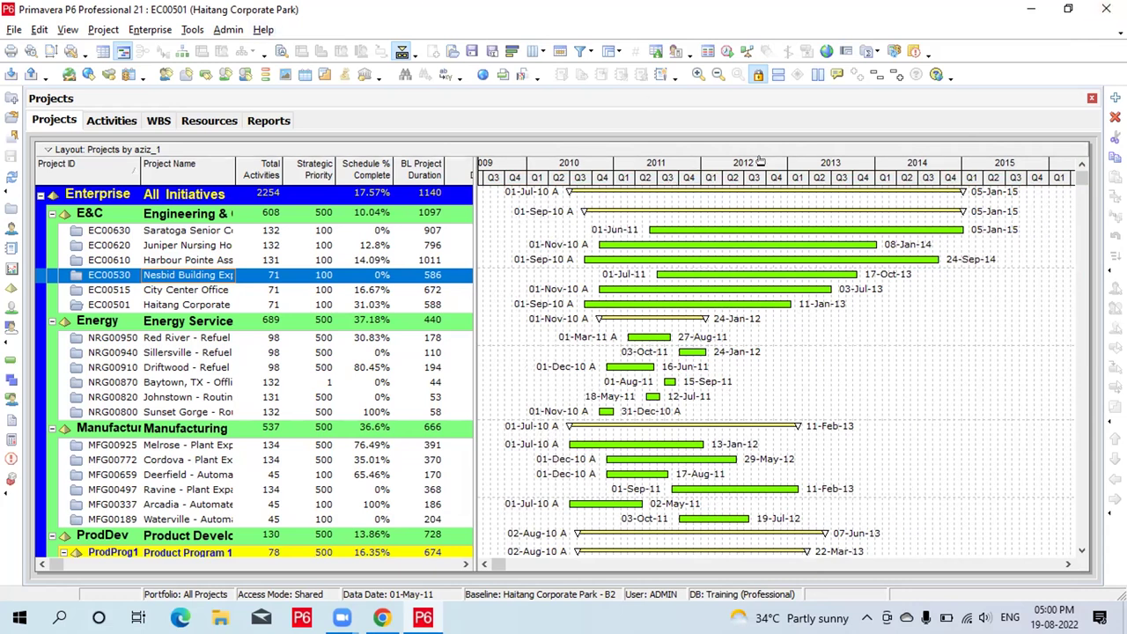
mouse_move(767, 163)
left_mouse_down()
mouse_move(617, 165)
mouse_move(765, 172)
mouse_move(604, 180)
mouse_move(779, 179)
left_mouse_up()
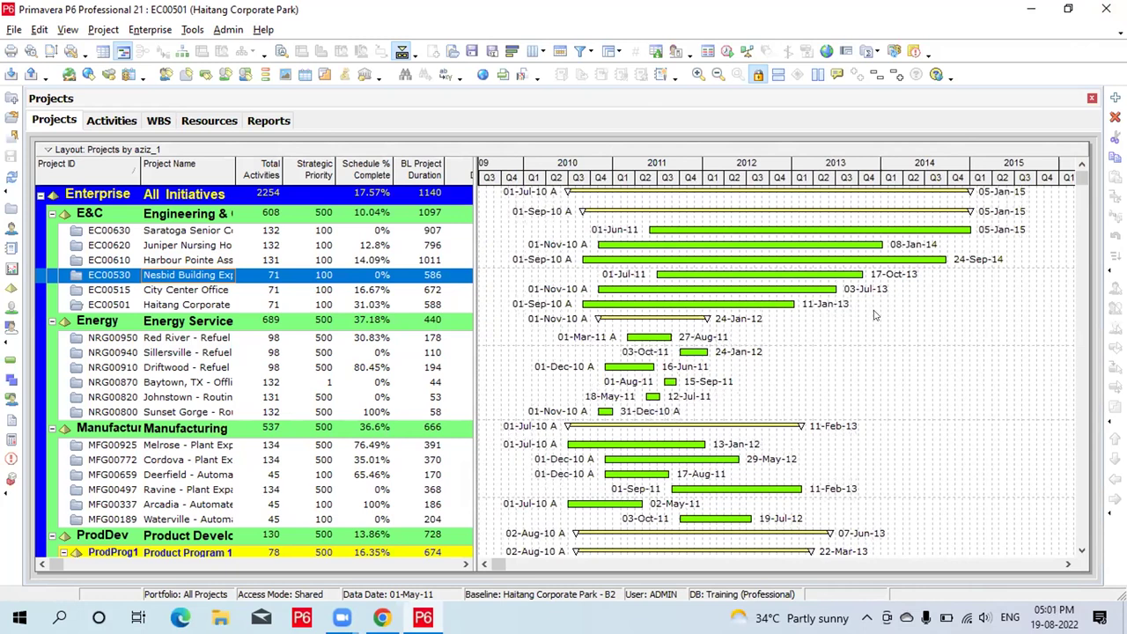
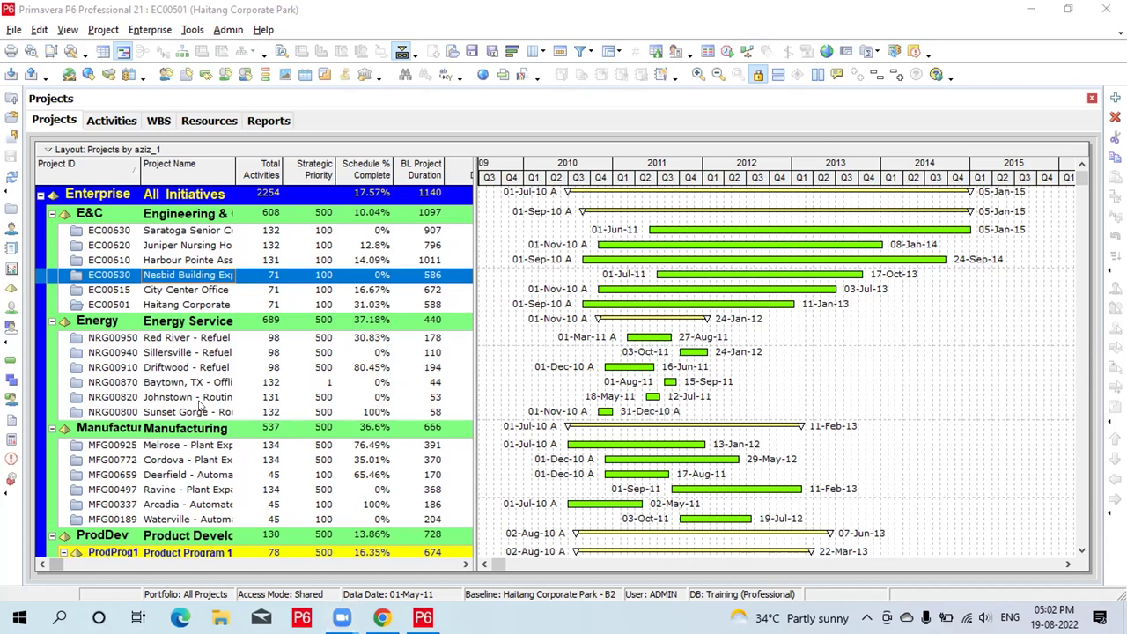
Step: Look through the Edit and Help menus, then reopen the Edit menu to find User Preferences
left_click(38, 34)
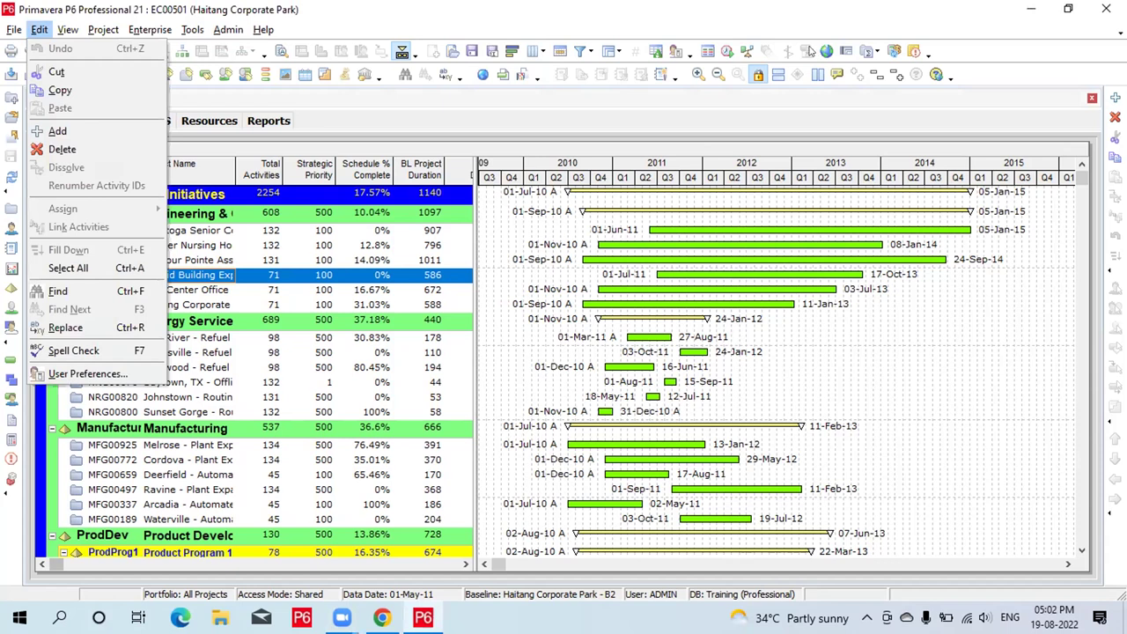
left_click(263, 29)
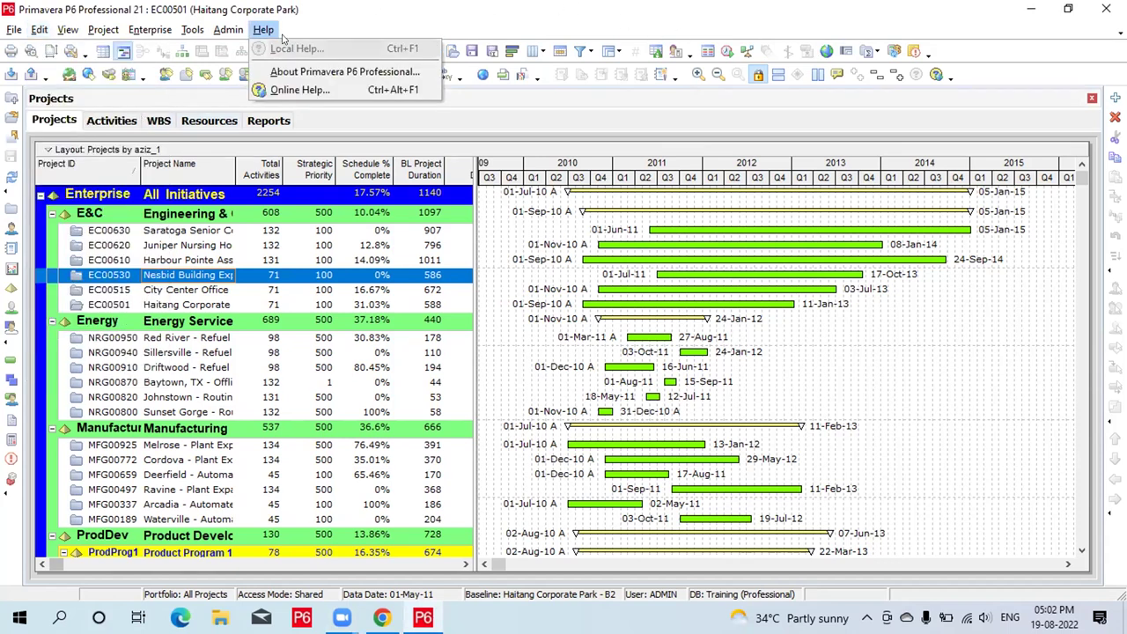
left_click(40, 32)
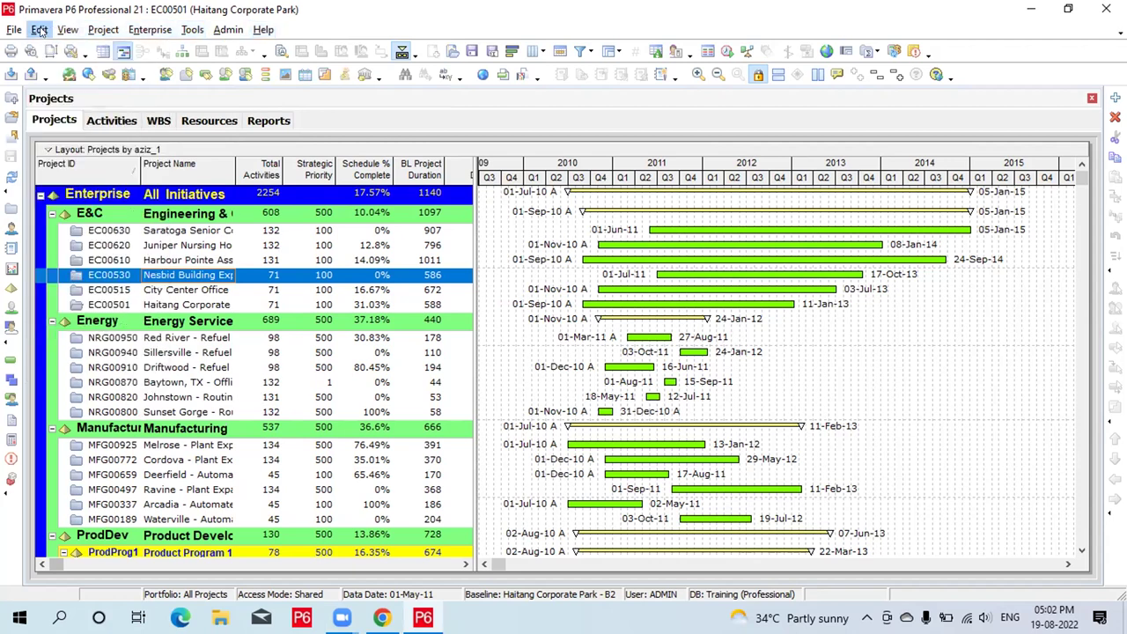
left_click(40, 29)
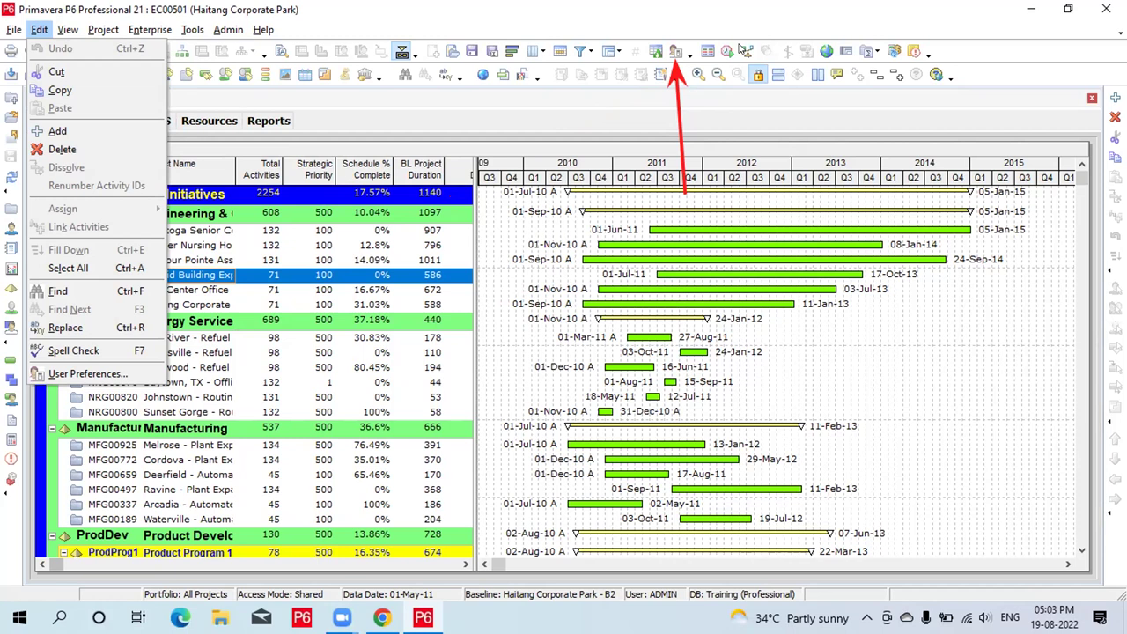
Step: Open User Preferences from the toolbar and move the dialog slightly lower
left_click(676, 52)
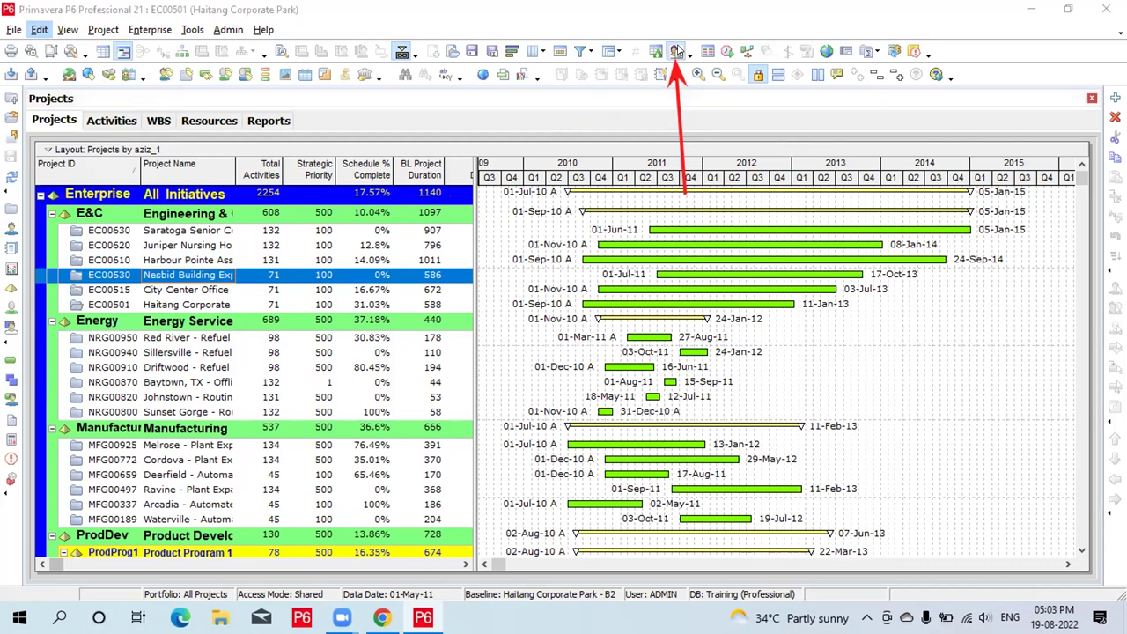
left_click(677, 51)
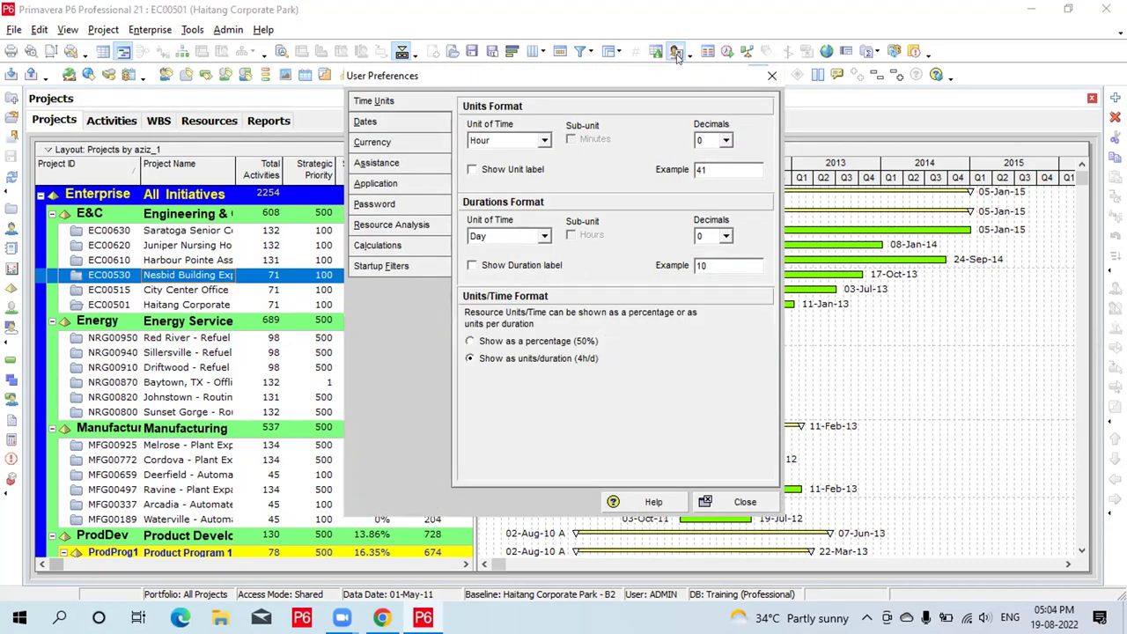
left_click_drag(612, 76, 620, 134)
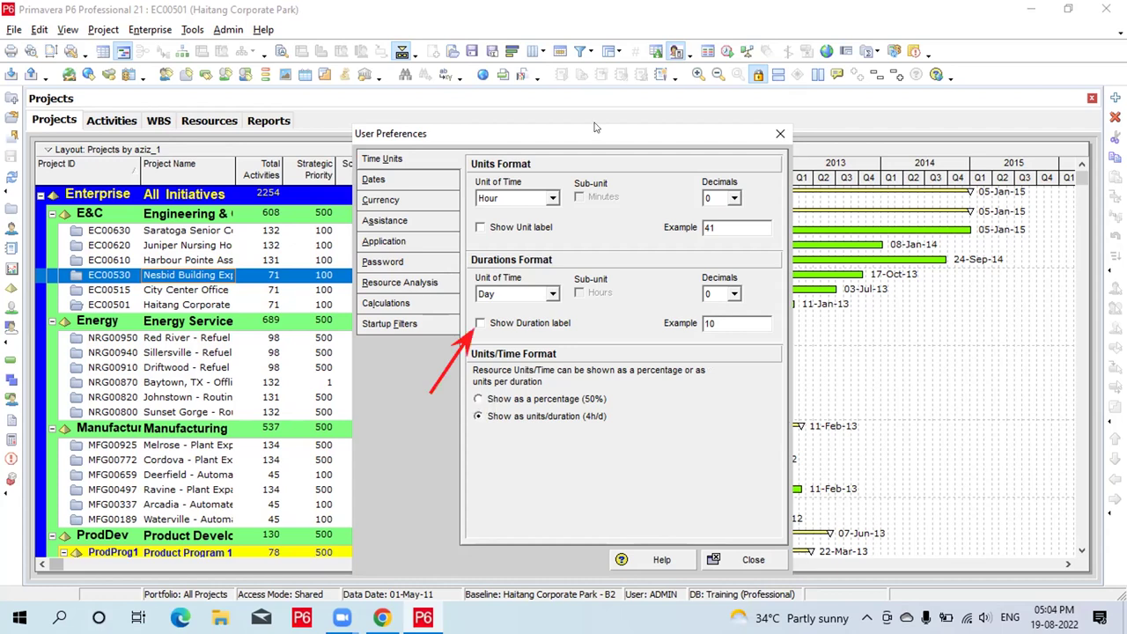
Step: Turn on duration and unit labels with an Hours sub-unit, giving 41h and 10d 1h
left_click(480, 324)
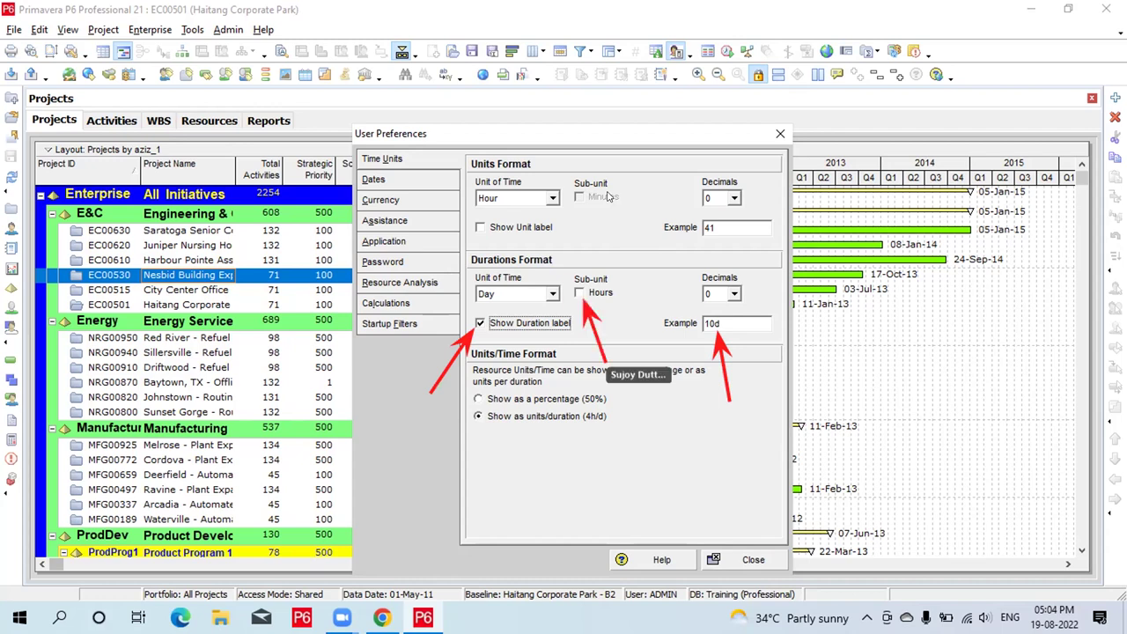
left_click(578, 293)
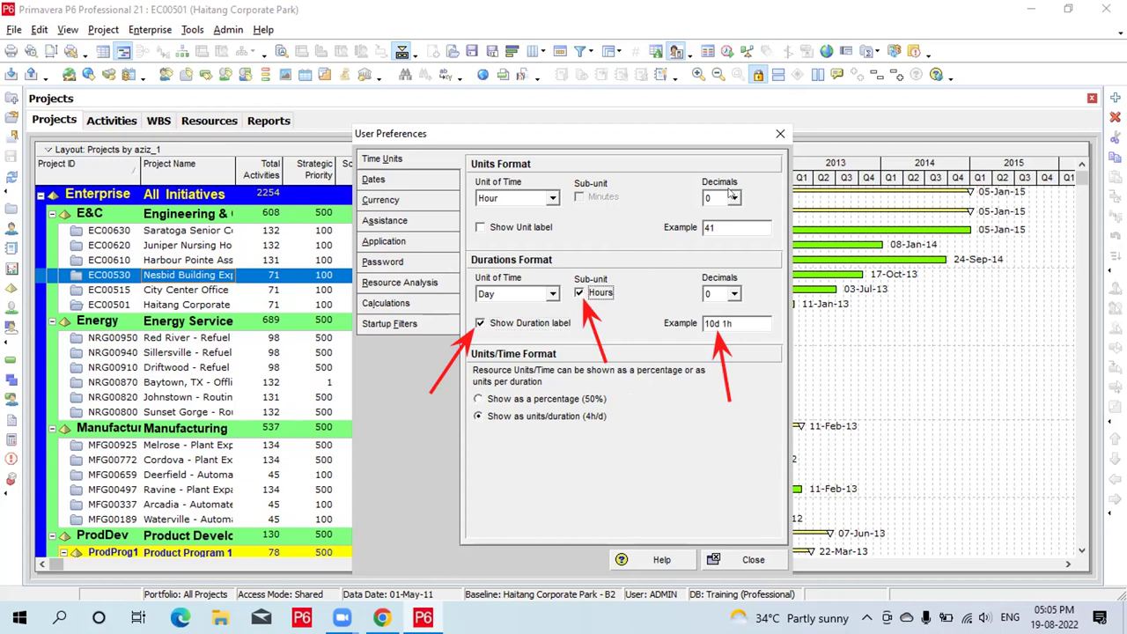
left_click(480, 227)
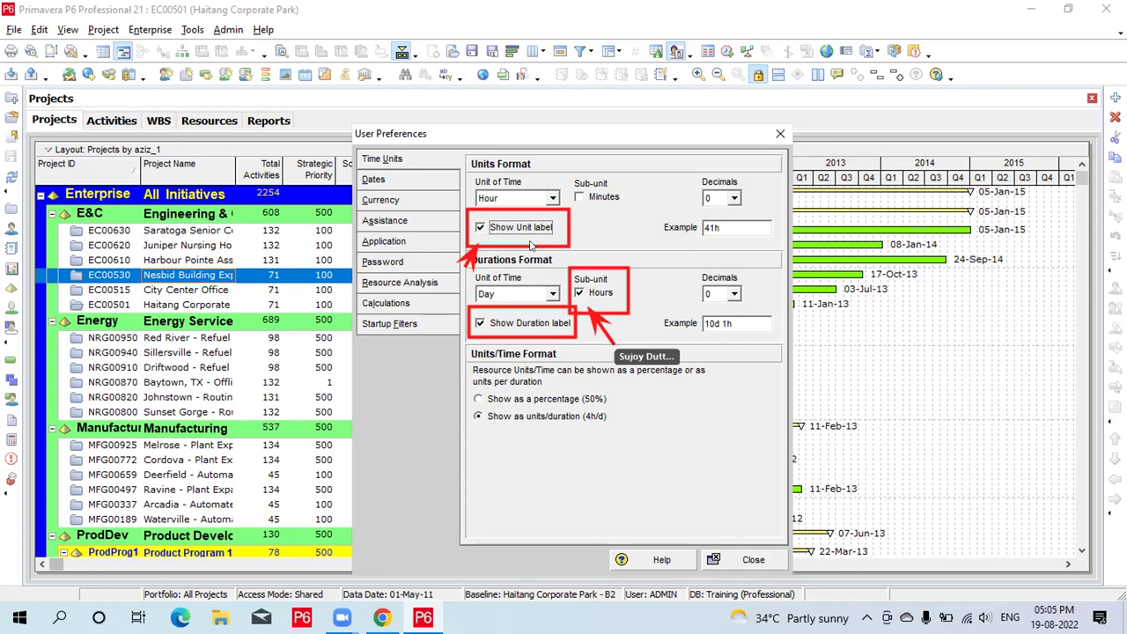
left_click(581, 294)
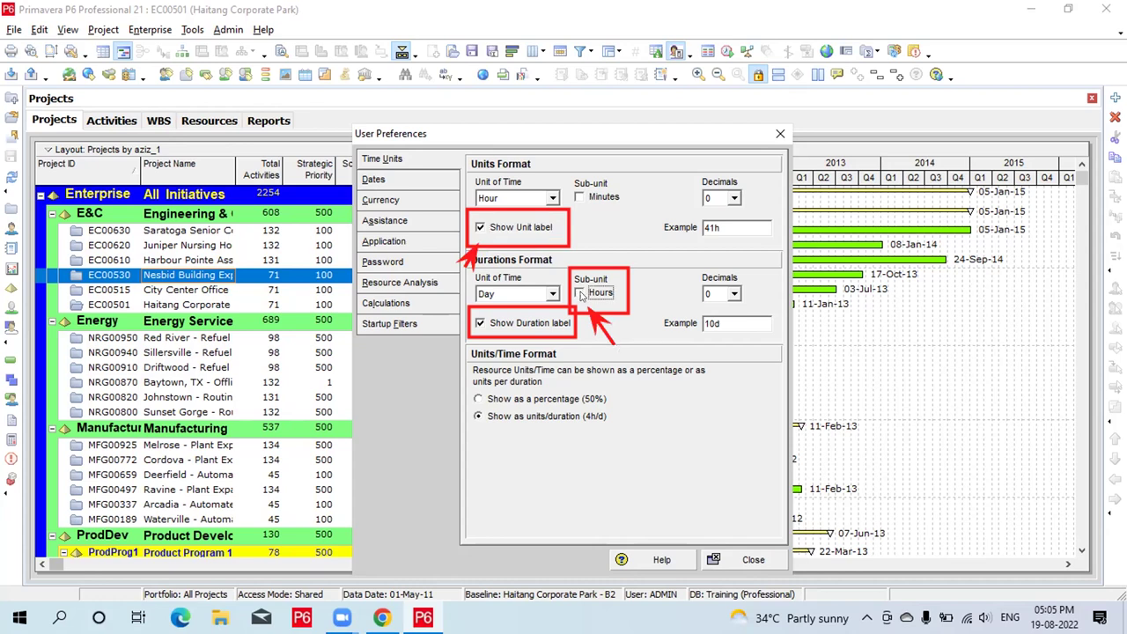
left_click(580, 294)
left_click(581, 294)
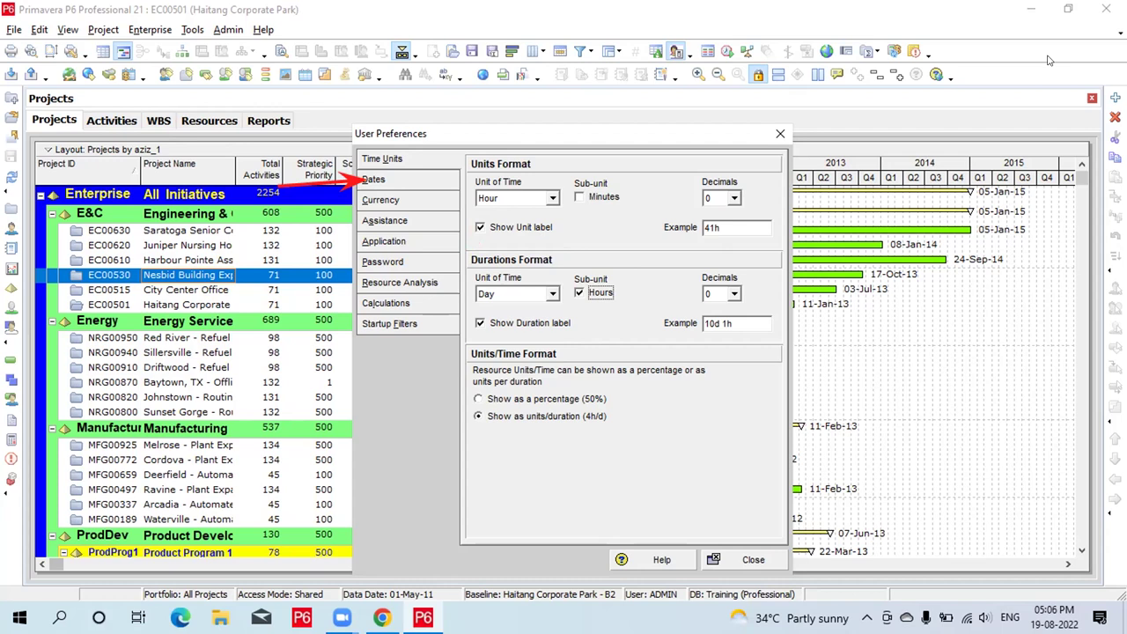
Step: On the Dates page, choose 12-hour time so dates read 19-Aug-22 12:00 AM
left_click(434, 181)
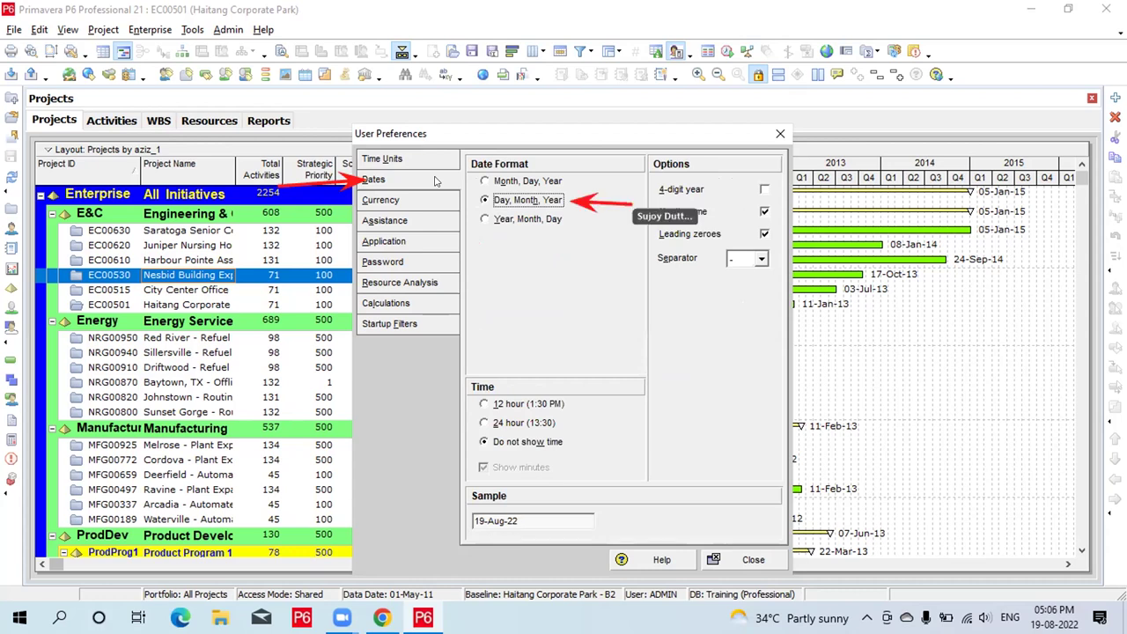
left_click(484, 403)
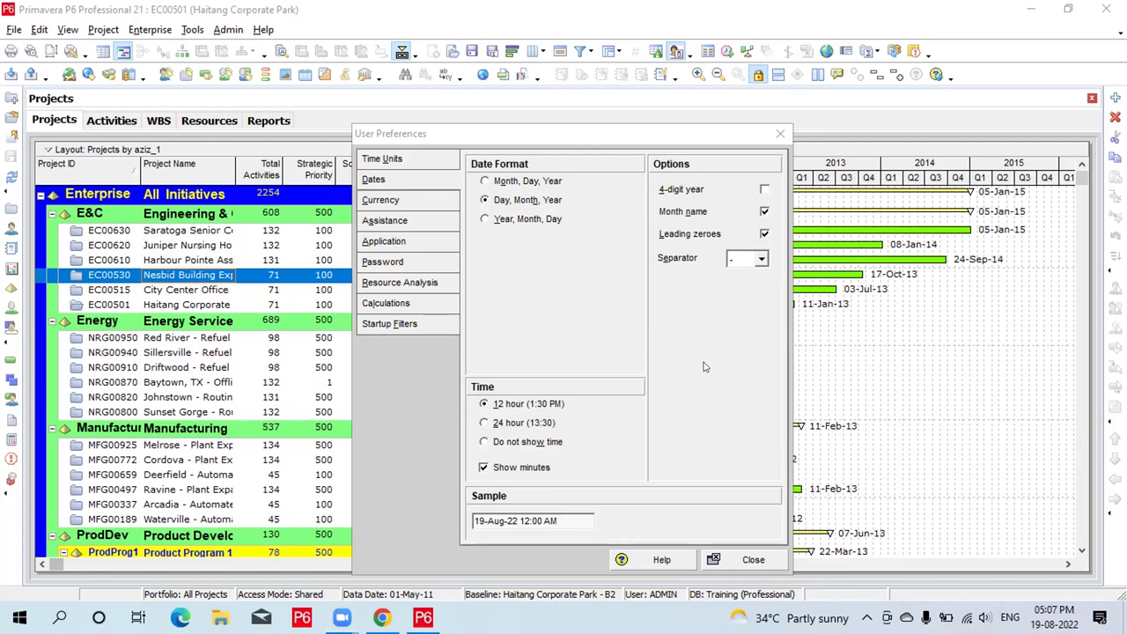
Step: On the Currency page, assign INR Indian Rupees (₹) as the viewing currency
left_click(428, 205)
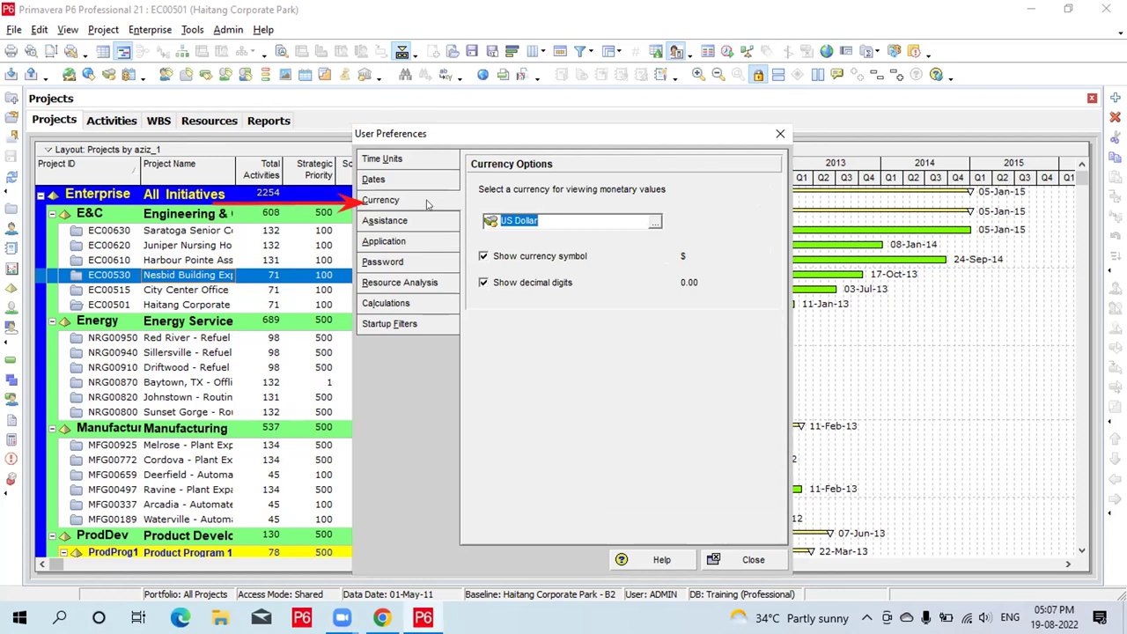
left_click(656, 222)
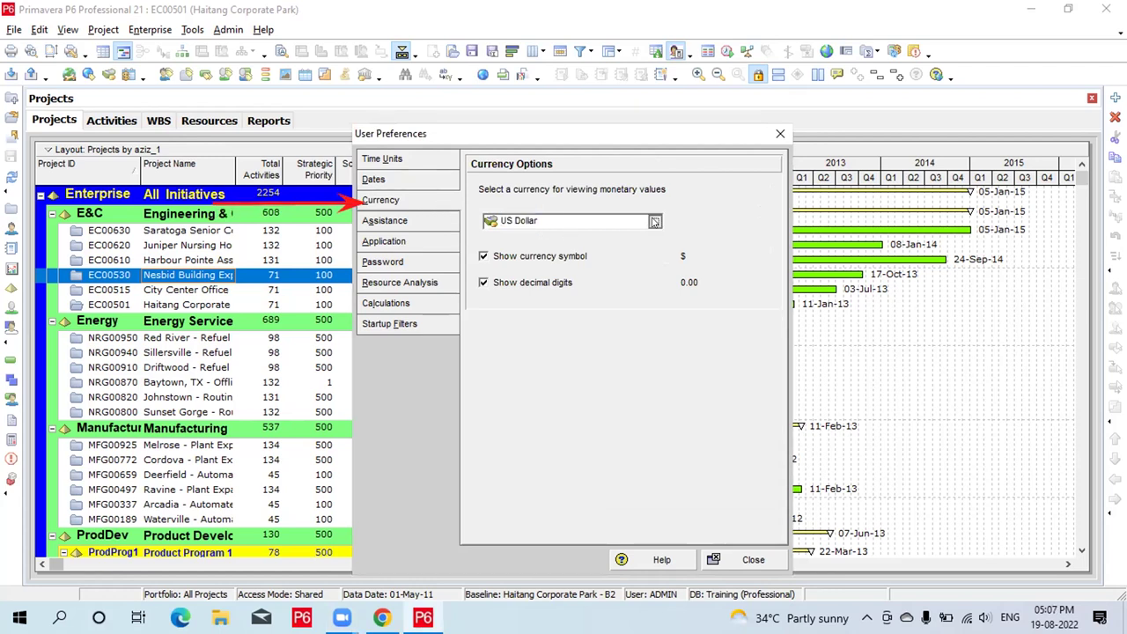
left_click_drag(647, 276, 647, 441)
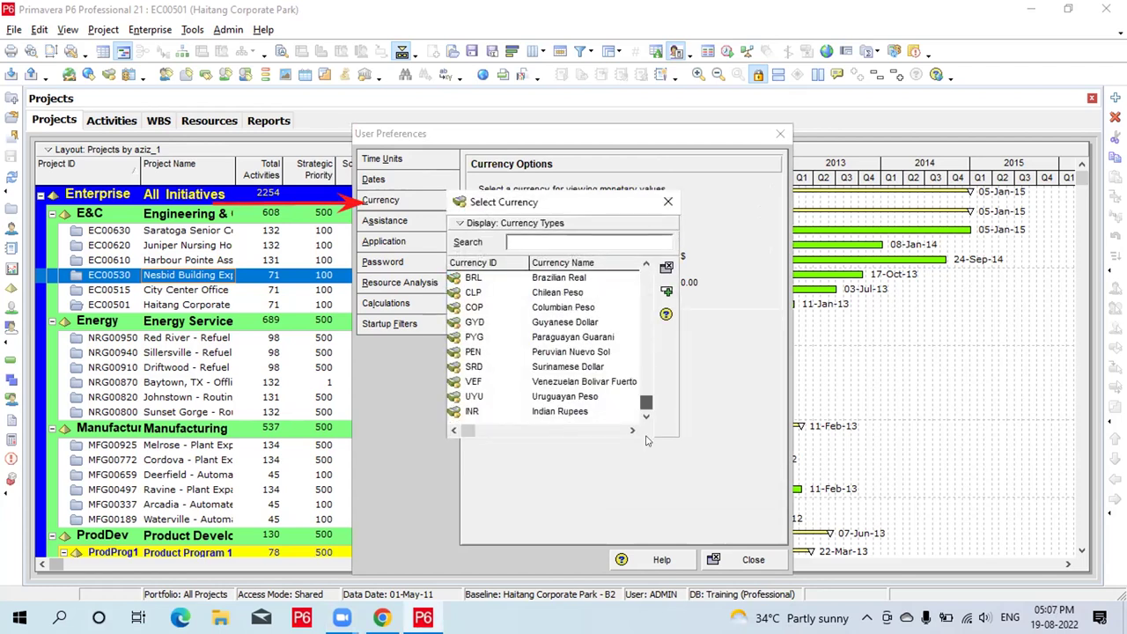
left_click(586, 411)
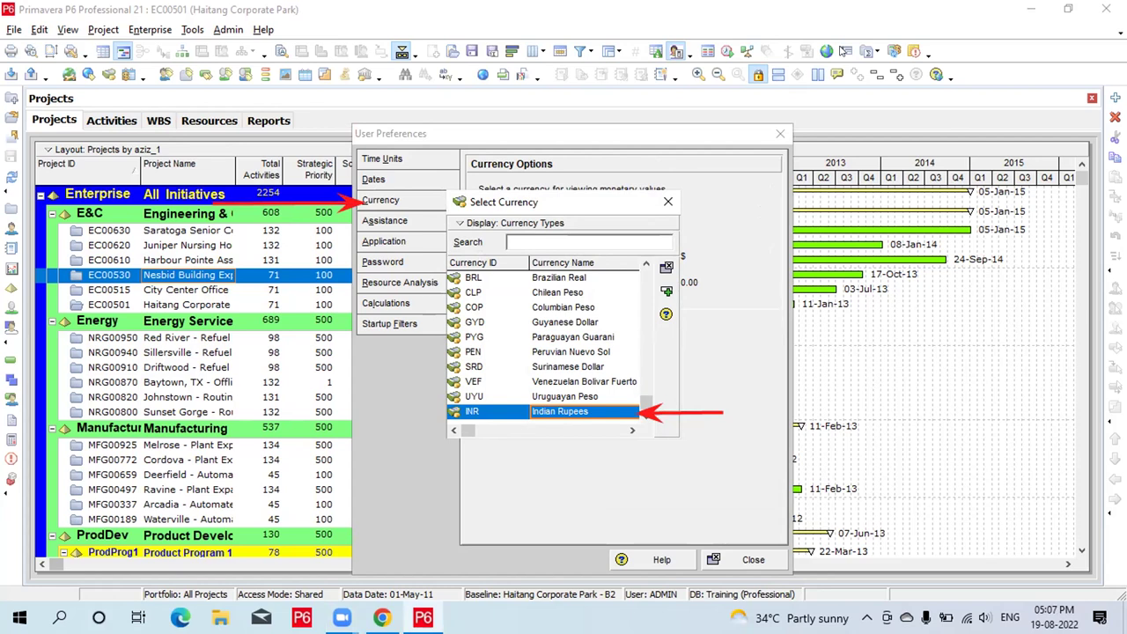
left_click_drag(713, 384, 642, 411)
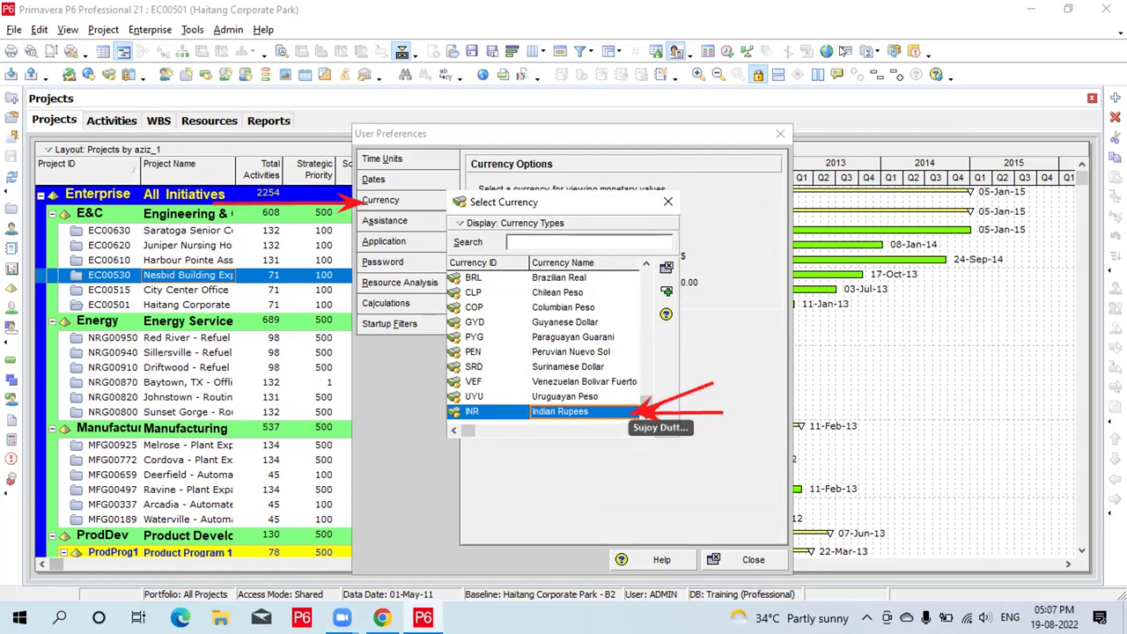
left_click_drag(741, 244, 682, 287)
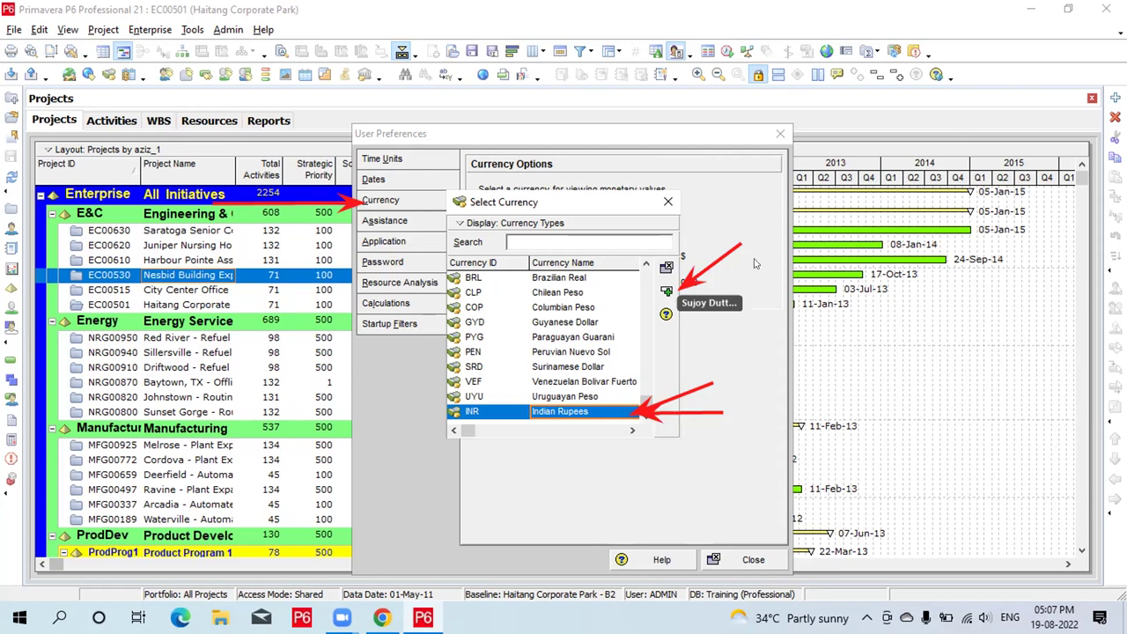
left_click(667, 291)
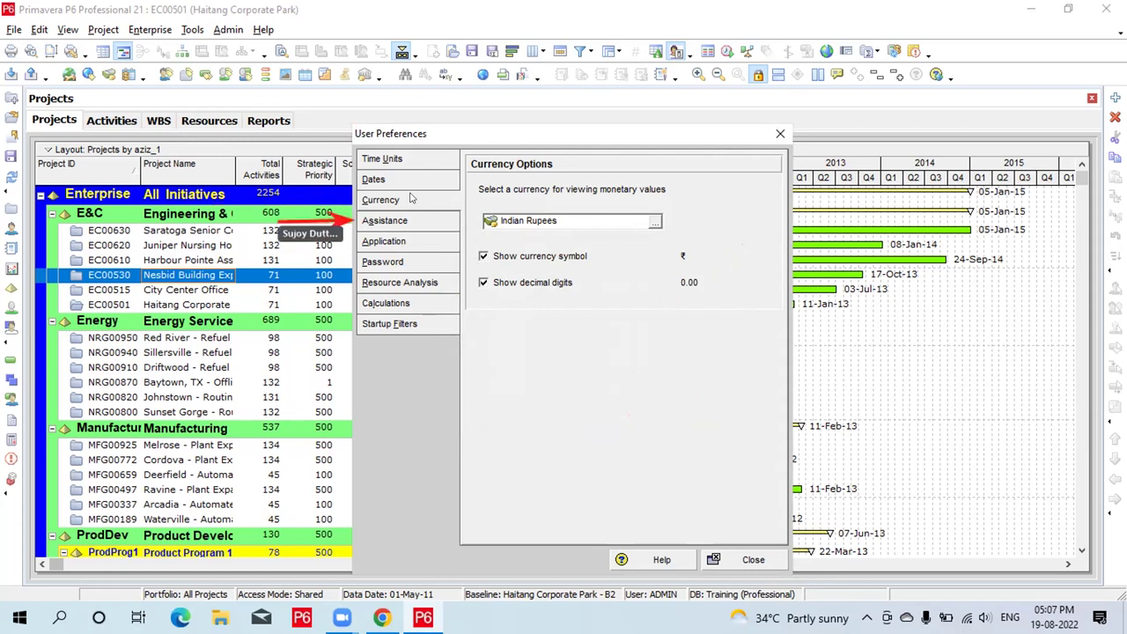
Step: Uncheck Use New Activity Wizard on the Assistance page and move to Application settings
left_click(419, 222)
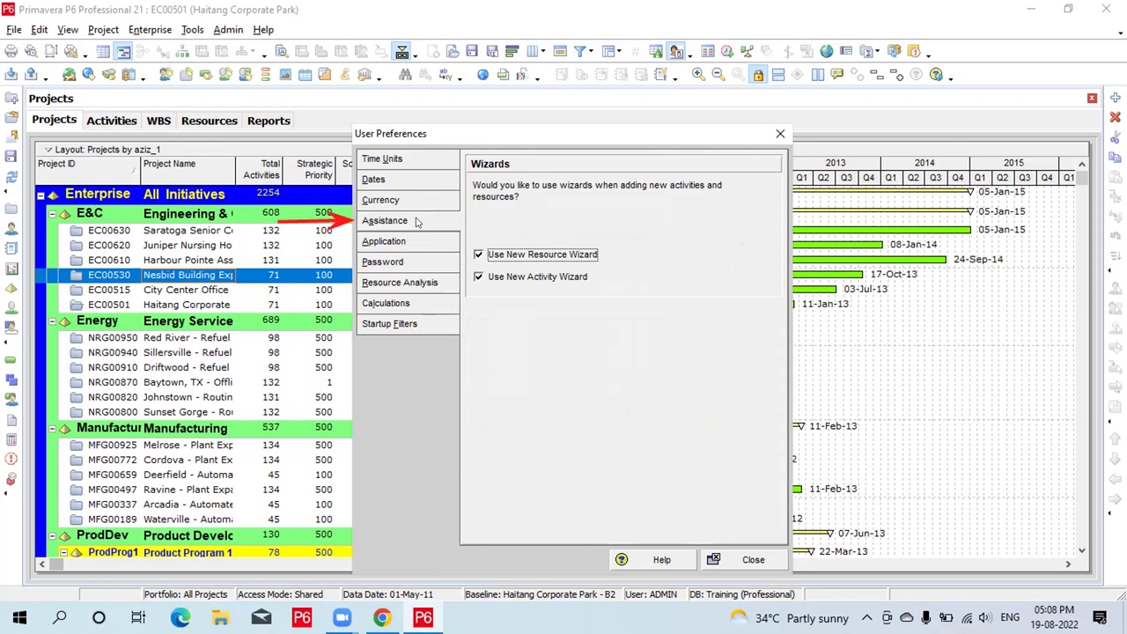
left_click(478, 277)
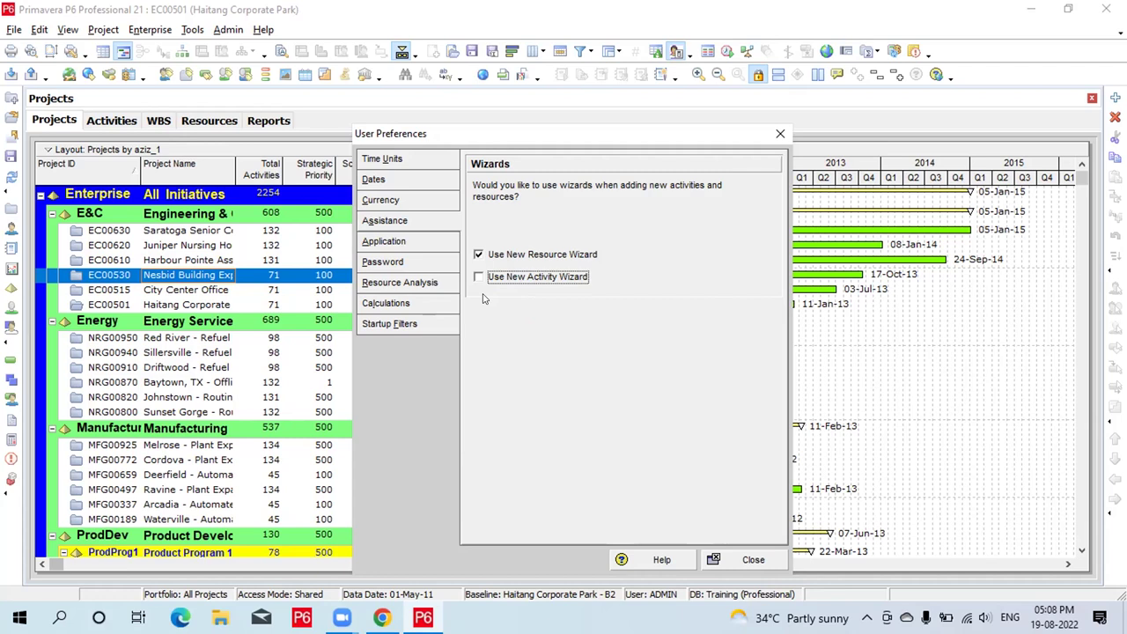
left_click(443, 245)
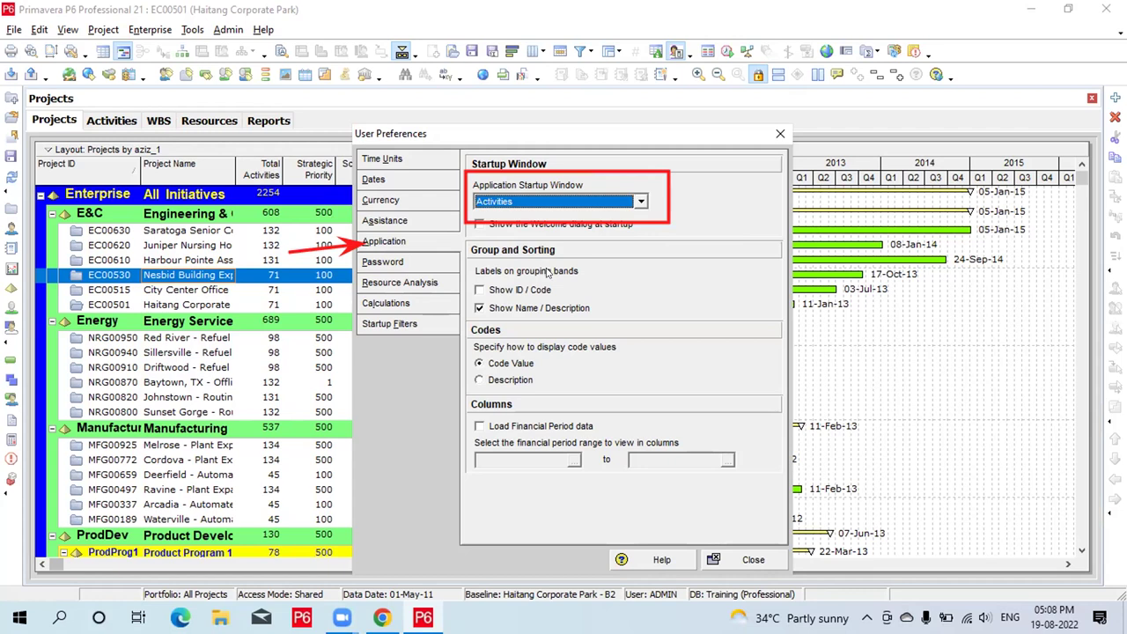
Step: Set the Application Startup Window to Projects, then go to Resource Analysis settings
left_click(639, 202)
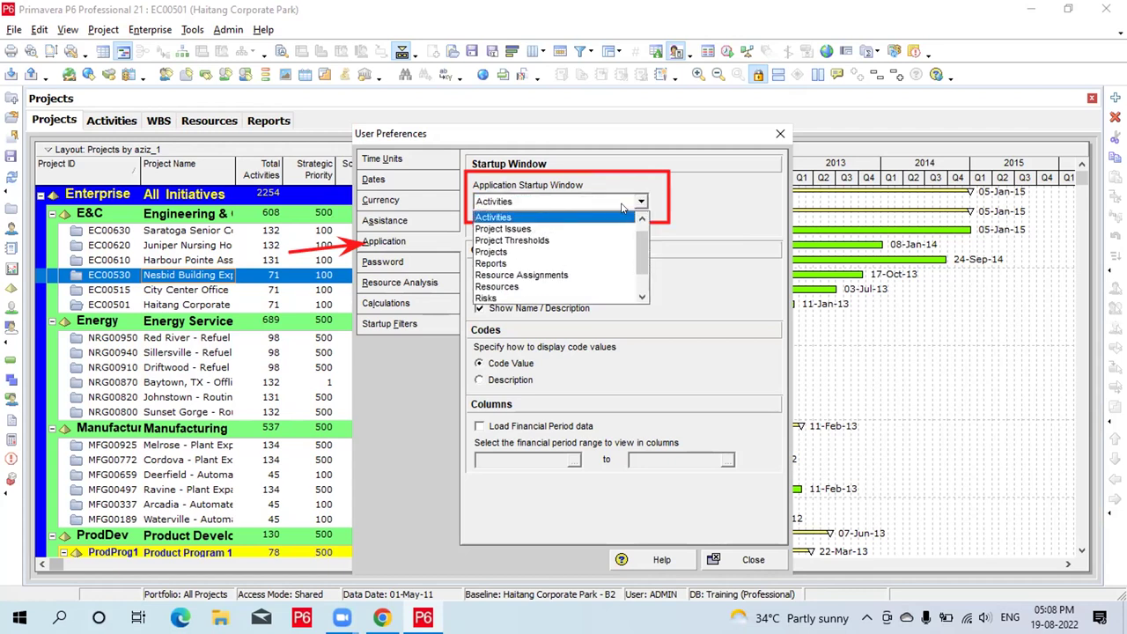
left_click(510, 254)
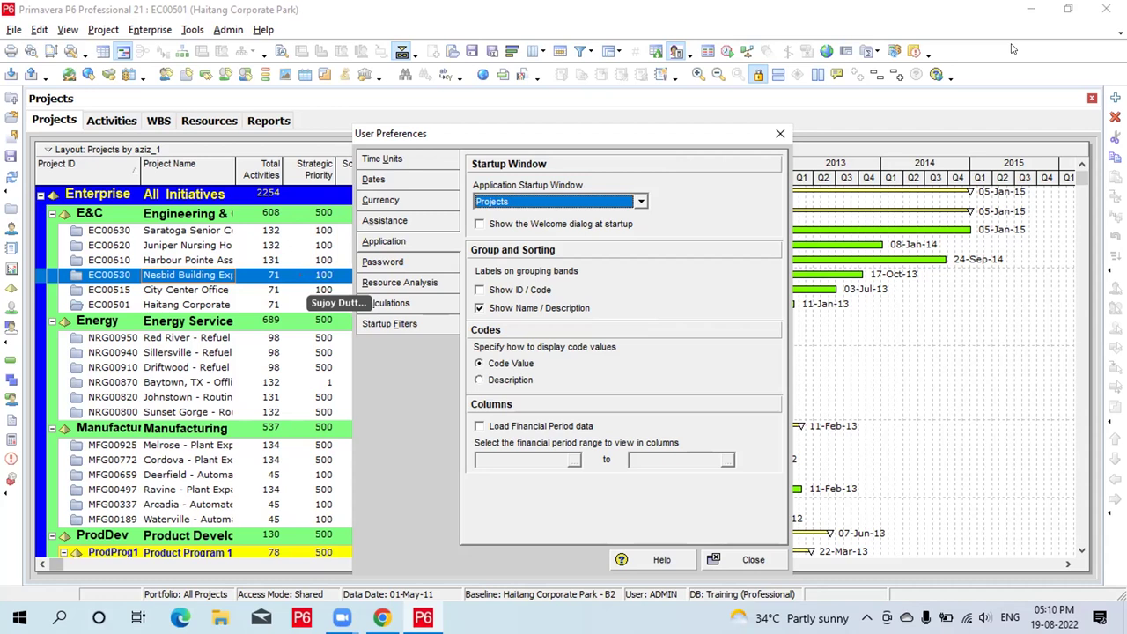
left_click(431, 289)
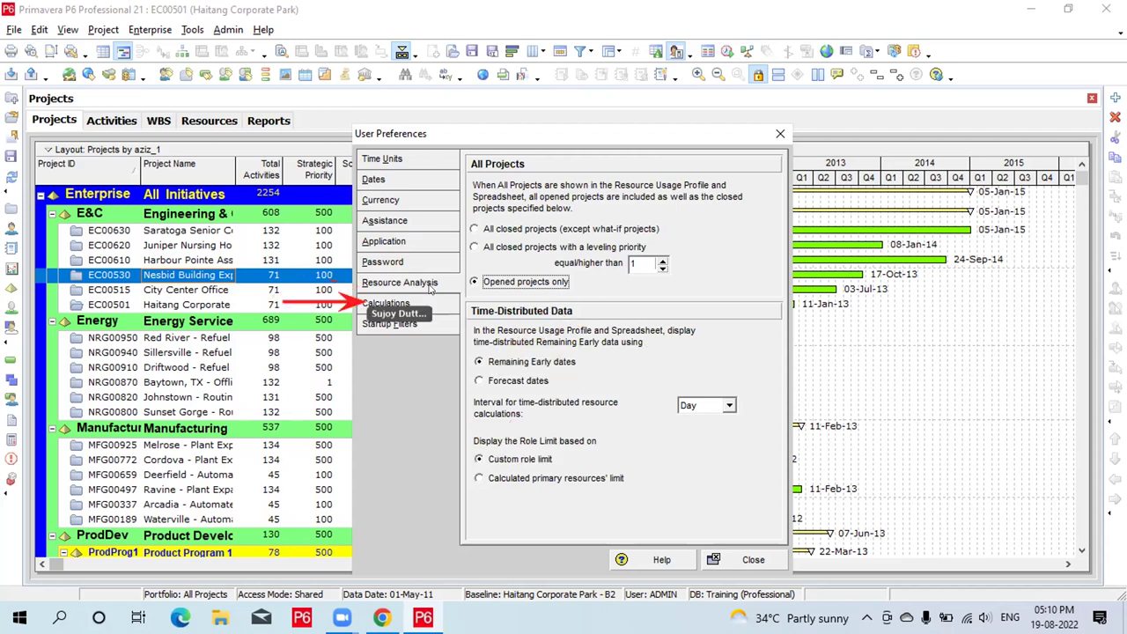
Step: Go through the Calculations page to the Startup Filters page
left_click(450, 305)
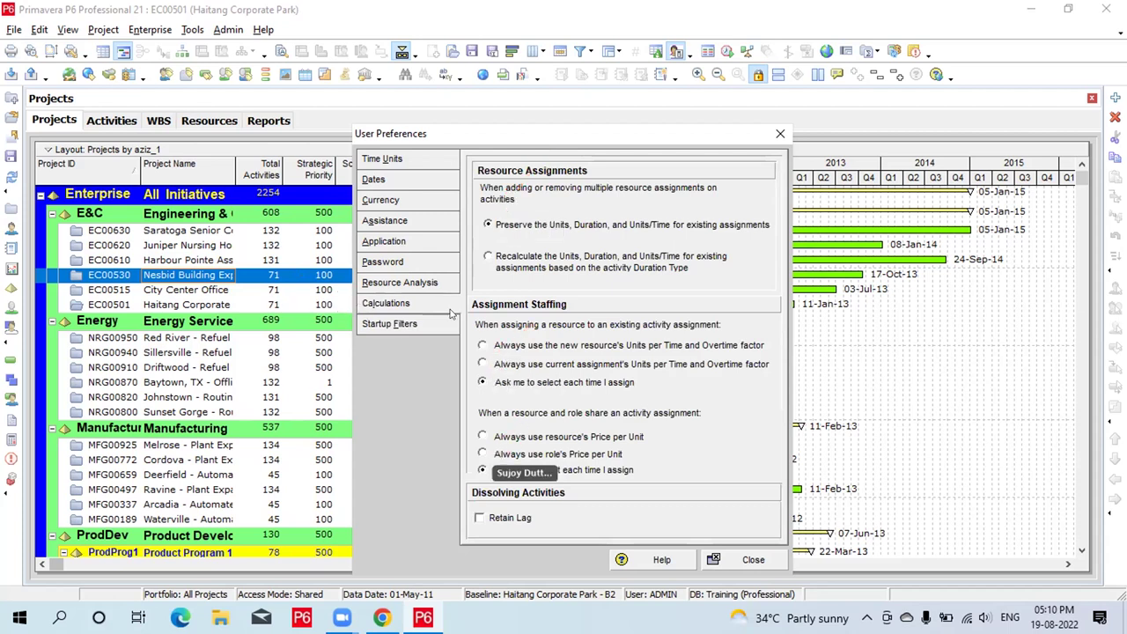
left_click(450, 323)
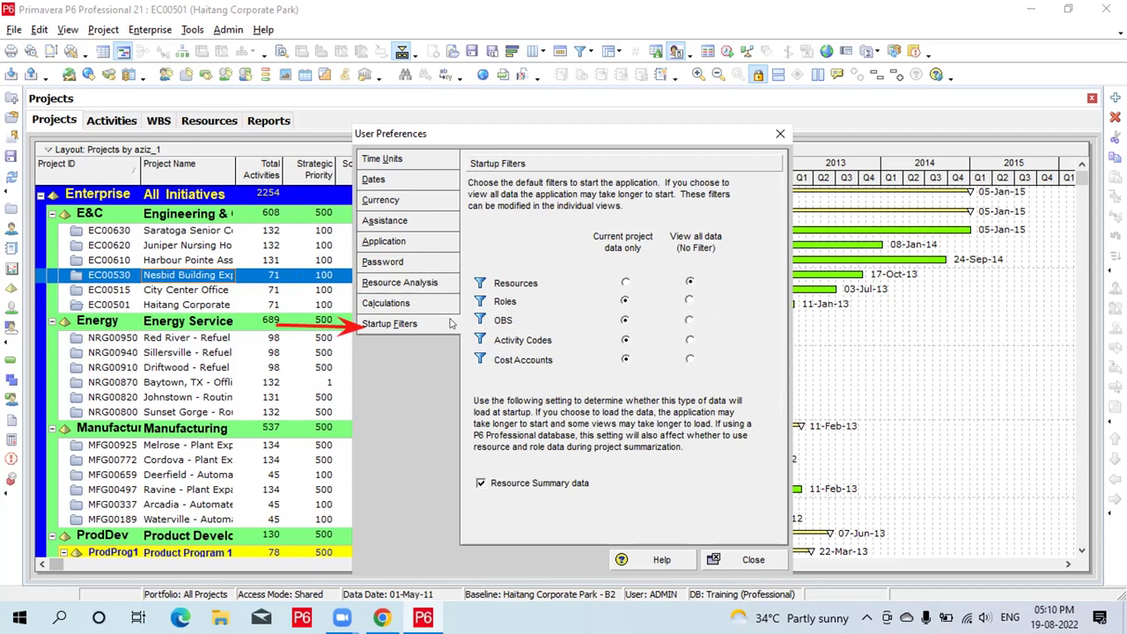
Step: Set Roles, OBS, Activity Codes and Cost Accounts startup filters to View all data
left_click(688, 299)
left_click(689, 319)
left_click(689, 339)
left_click(689, 360)
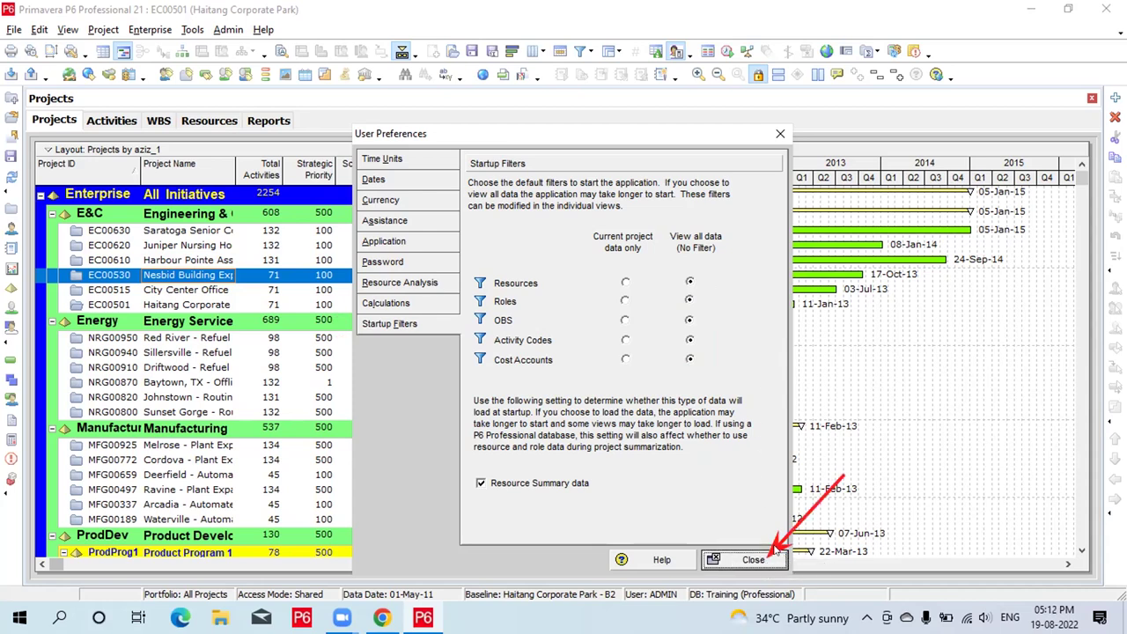
Step: Close User Preferences and show the Projects view as a table only
left_click(754, 559)
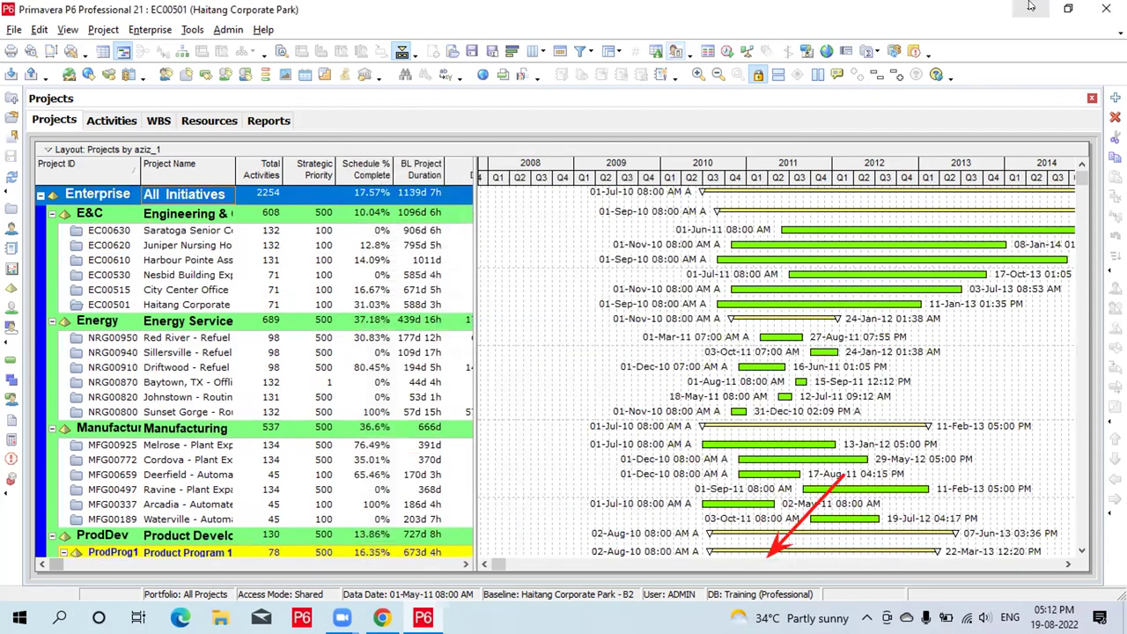
left_click(103, 50)
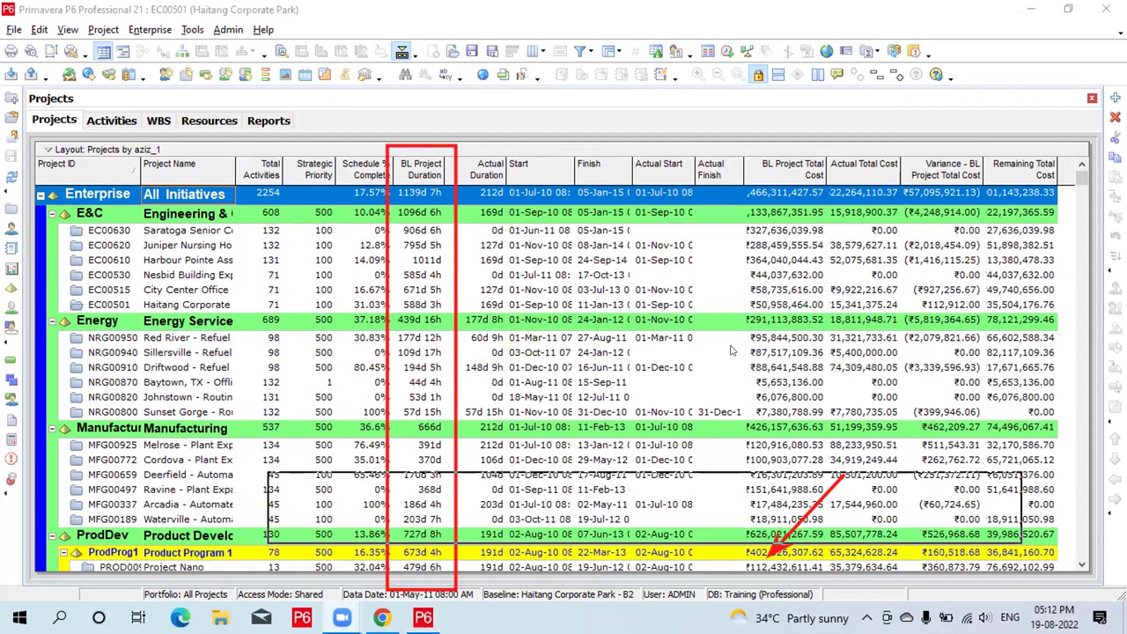
double_click(572, 181)
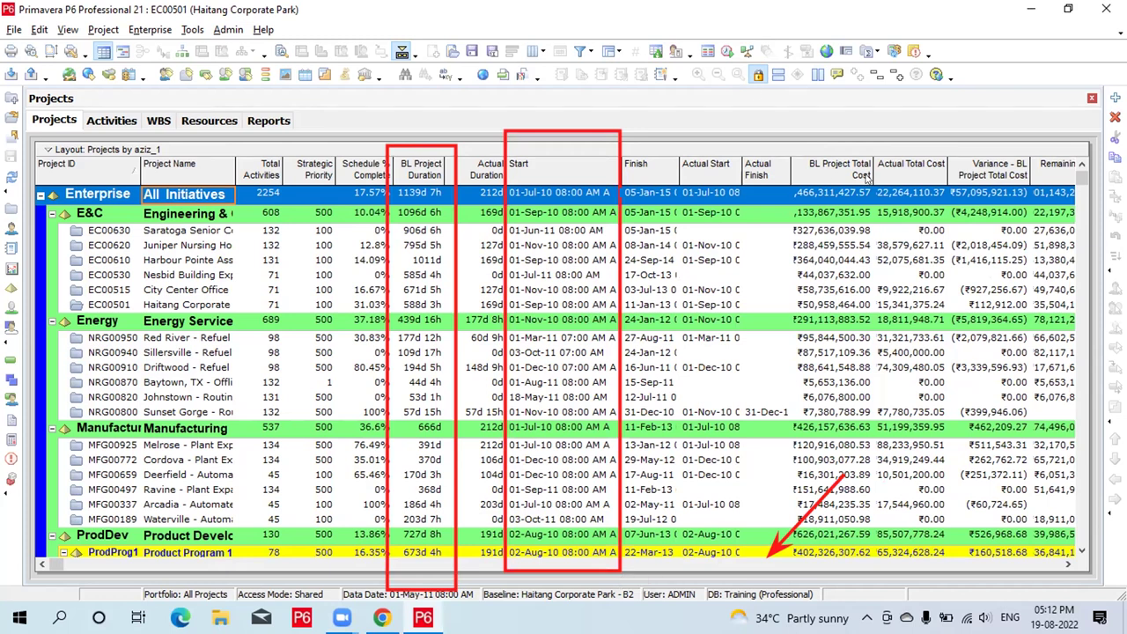
left_click_drag(870, 173, 885, 169)
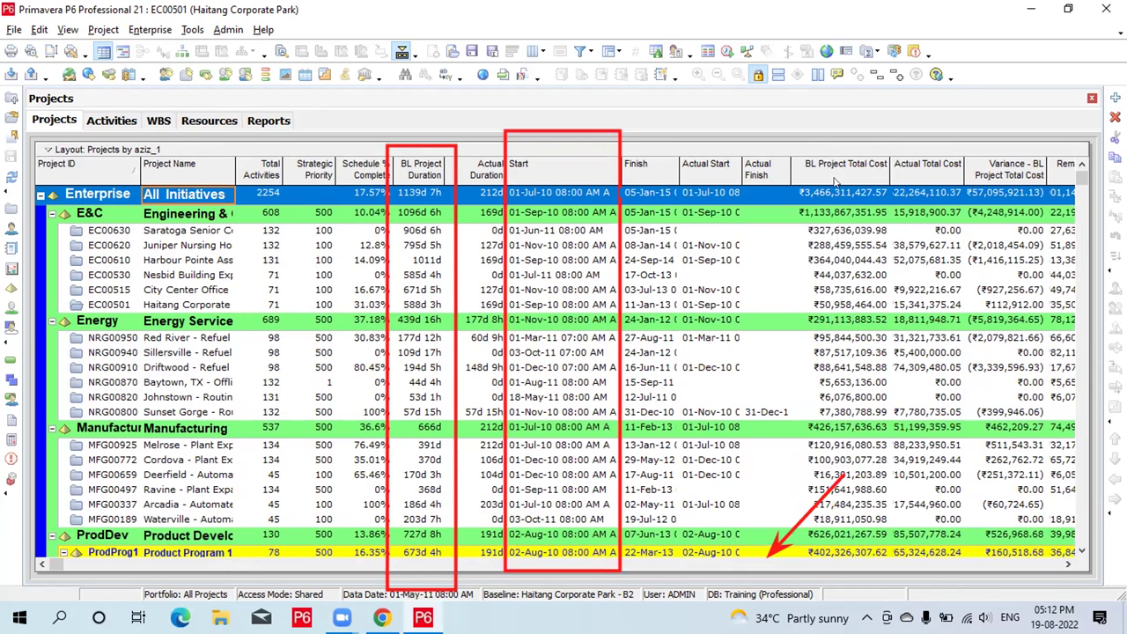
left_click_drag(964, 167, 984, 162)
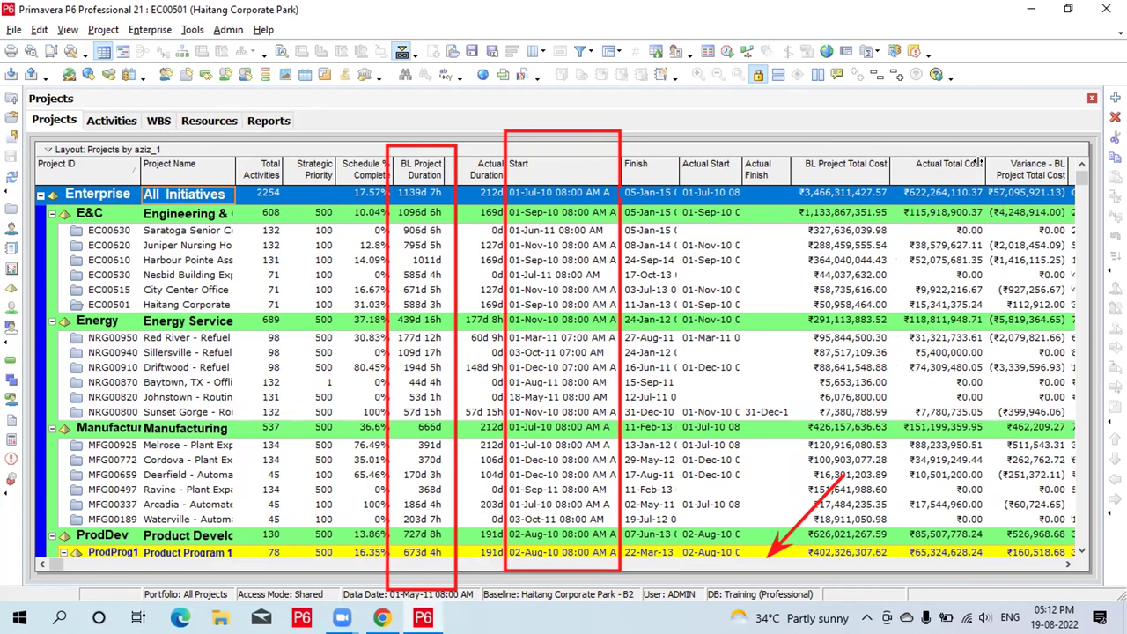
left_click(1066, 565)
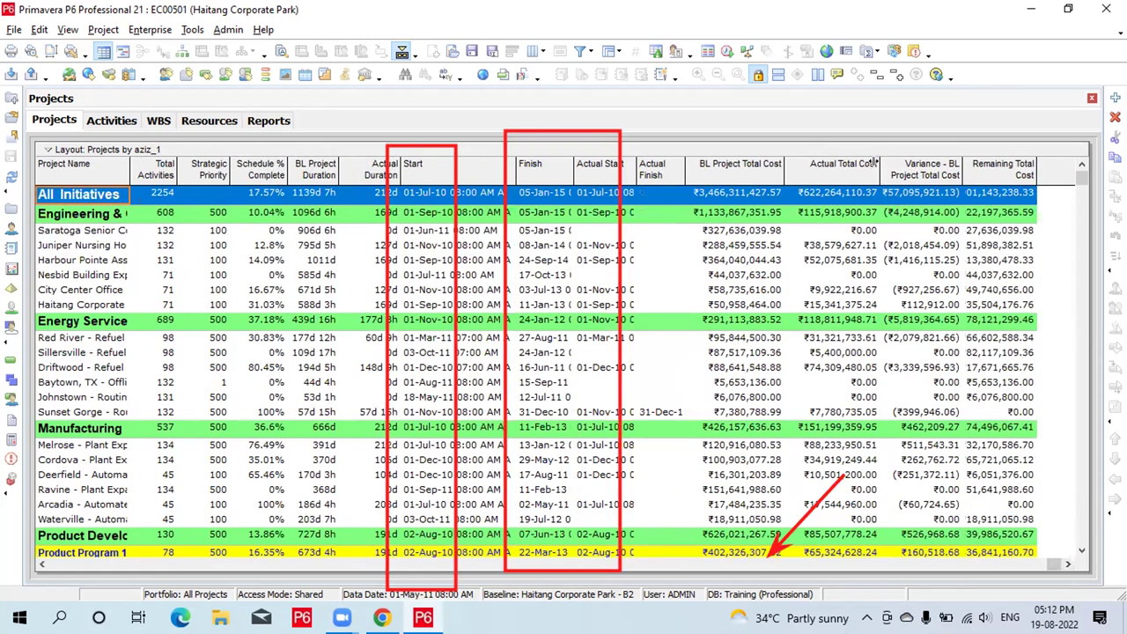
left_click_drag(965, 162, 986, 162)
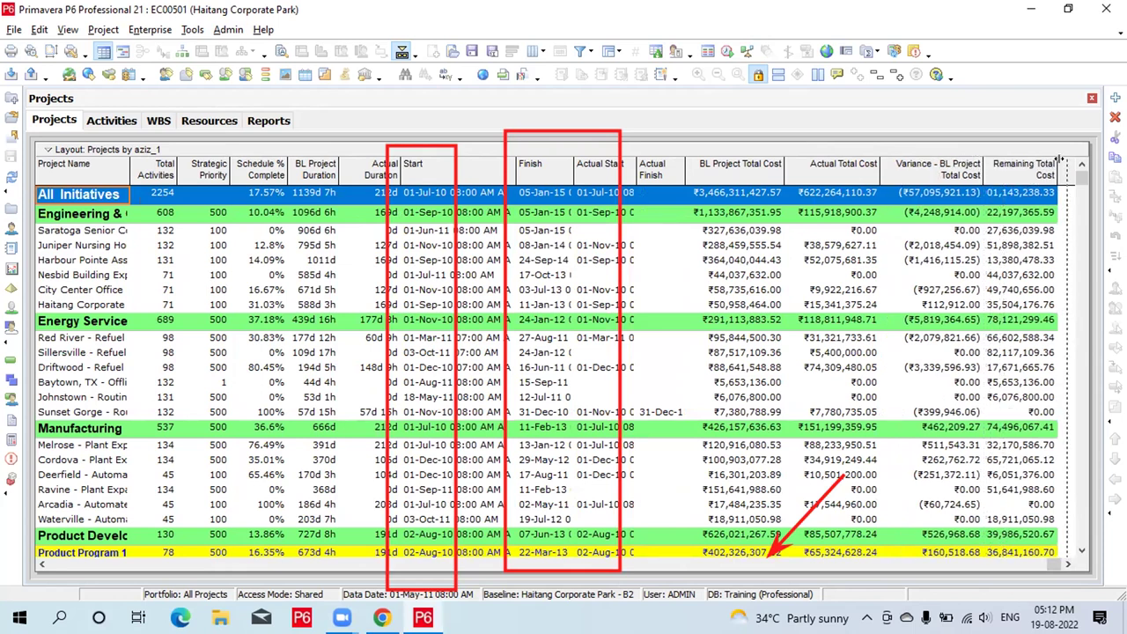
left_click_drag(1061, 159, 1074, 159)
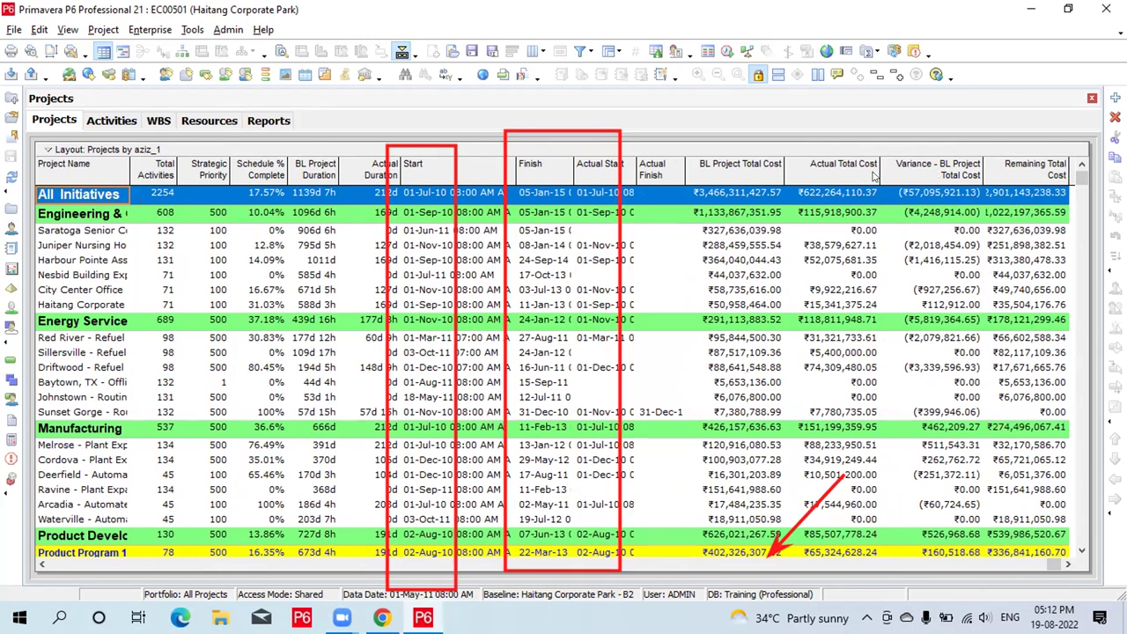
left_click_drag(878, 165, 871, 165)
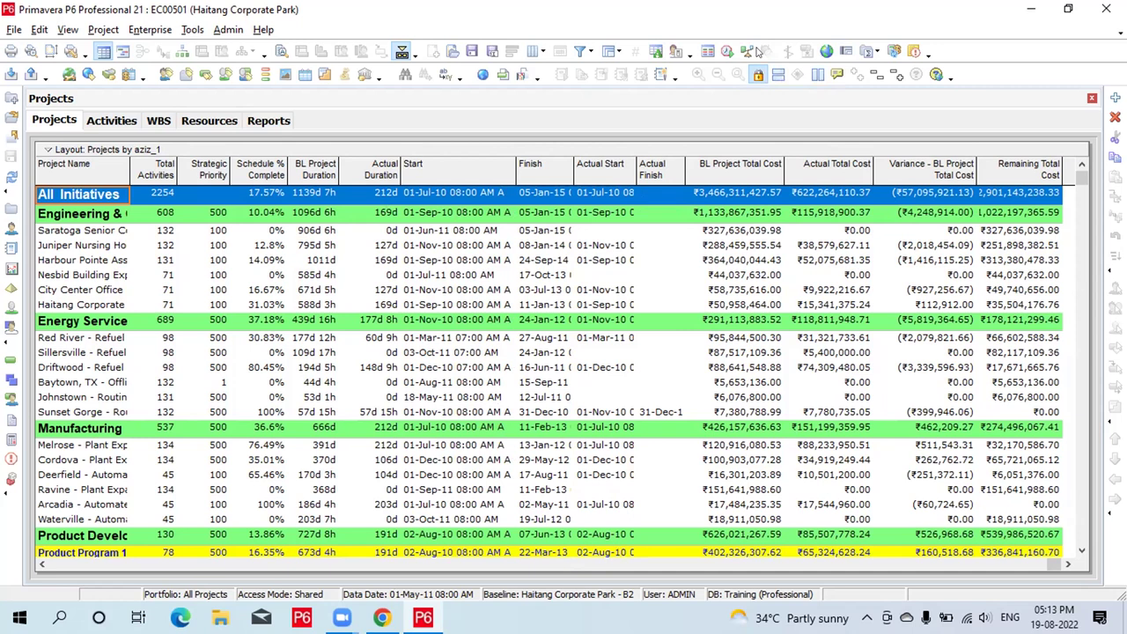
Step: Set the INR currency's positive format to "$ 1.1" so rupee costs show as ₹ 622,264,110.37
left_click(215, 30)
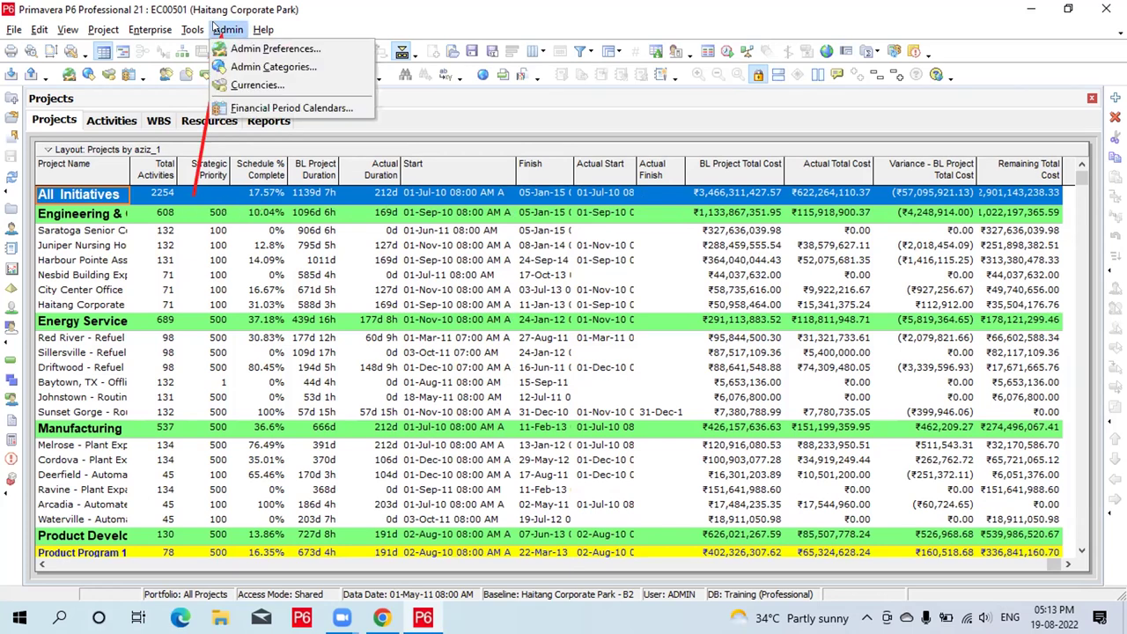
left_click(240, 84)
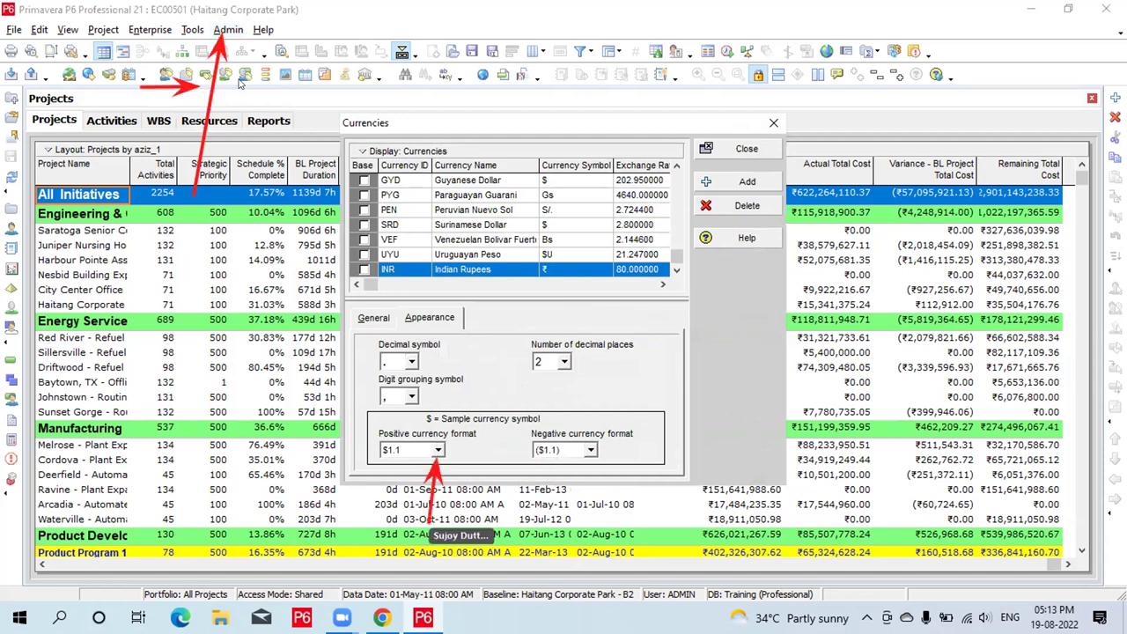
left_click(436, 450)
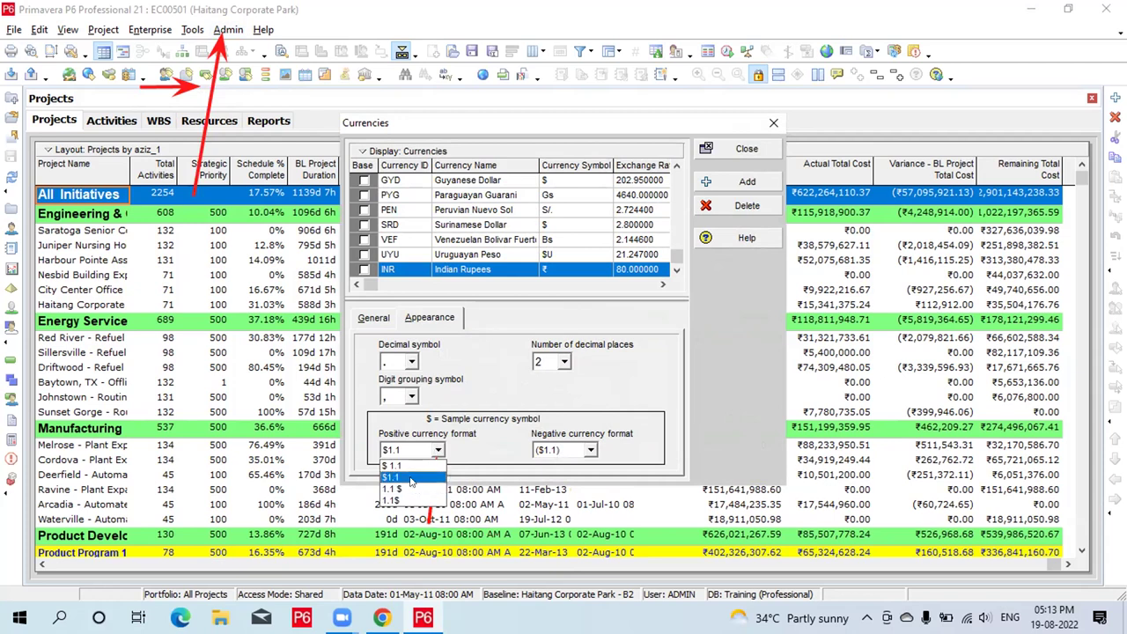
left_click(405, 466)
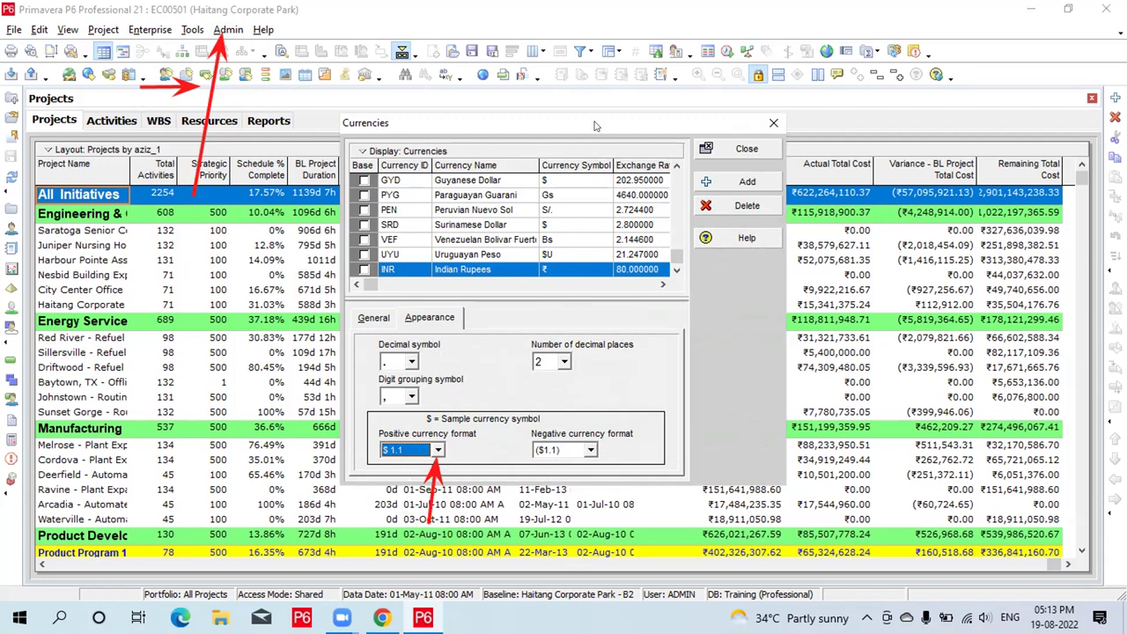
left_click_drag(595, 126, 537, 64)
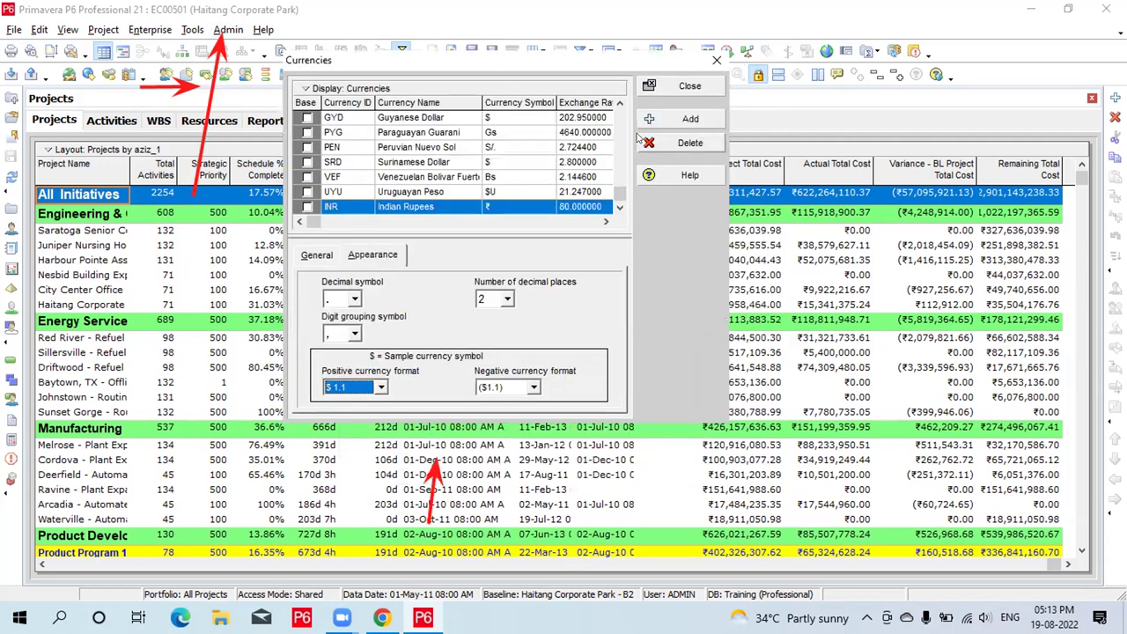
left_click(676, 88)
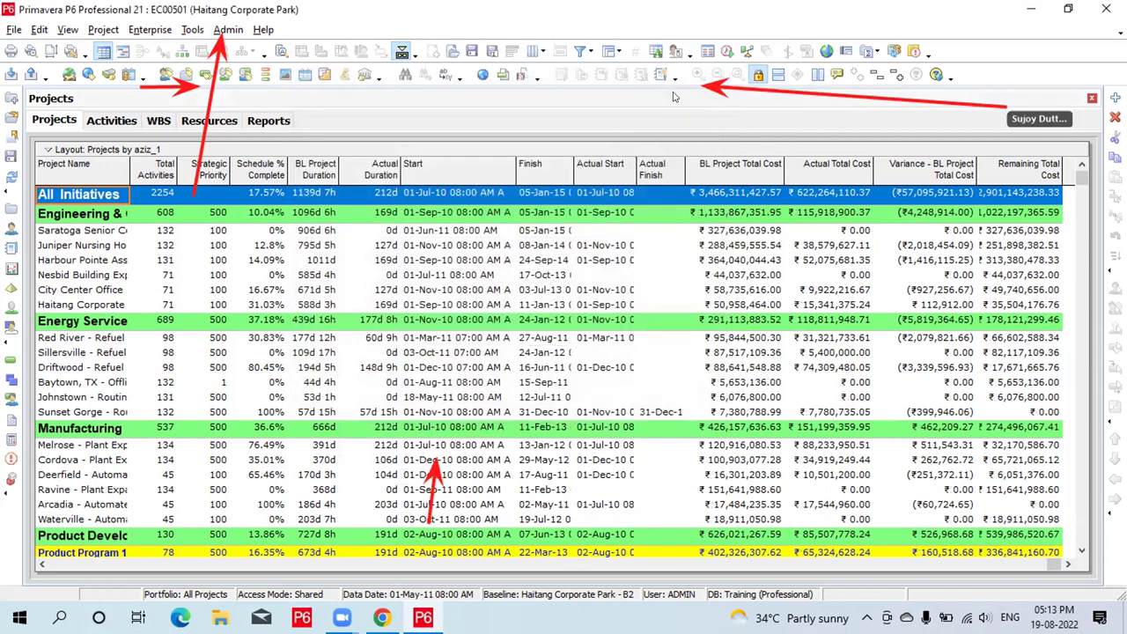
left_click_drag(692, 146, 702, 180)
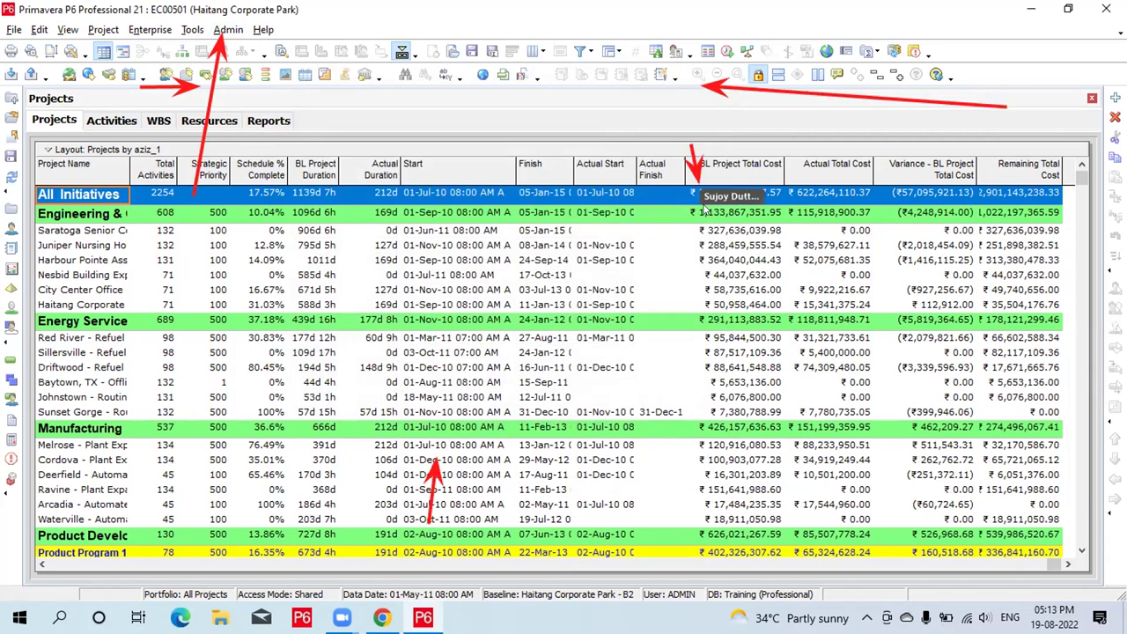
left_click_drag(807, 159, 801, 187)
left_click_drag(914, 157, 911, 197)
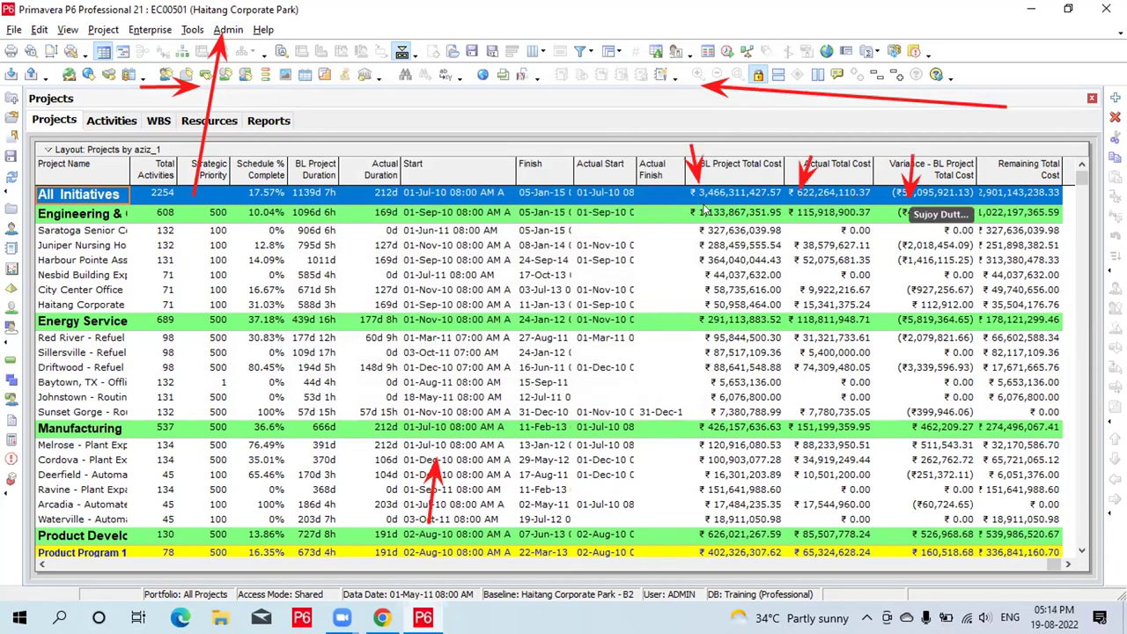
key("e")
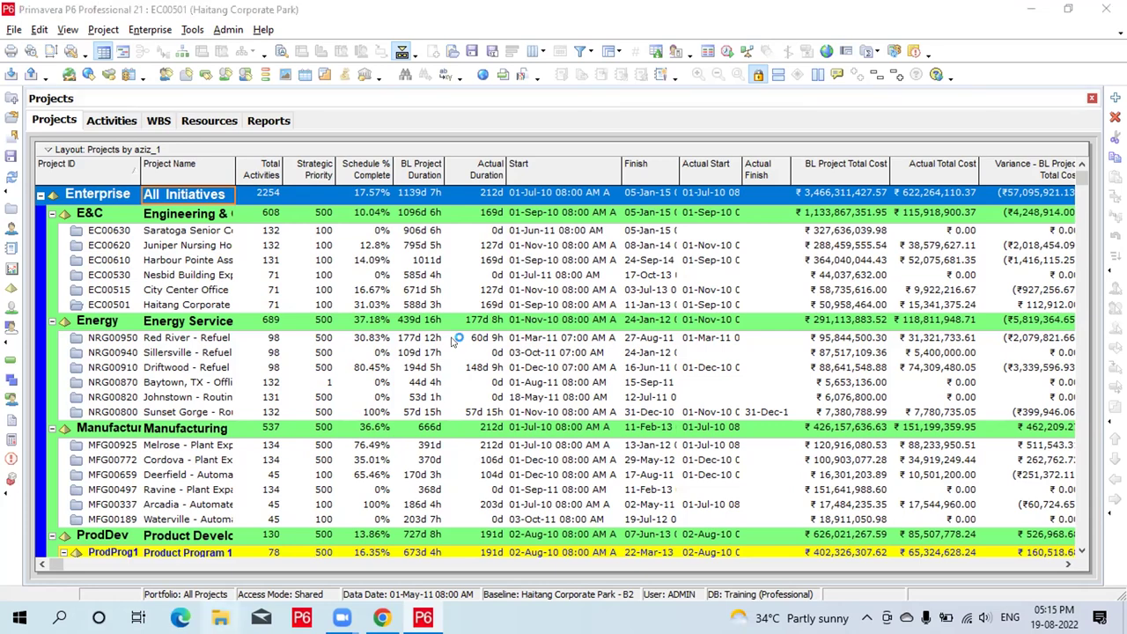
Step: In File Explorer, browse to D:\WORKAREA\Primavera\Books_Manuals_Slides
key("super+e")
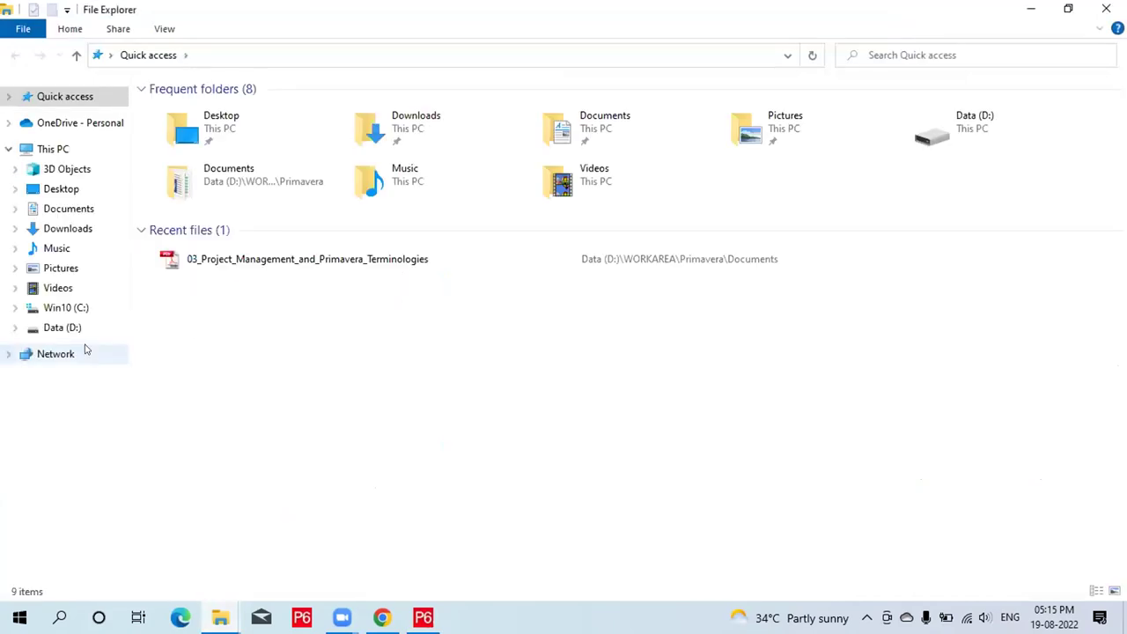
left_click(15, 326)
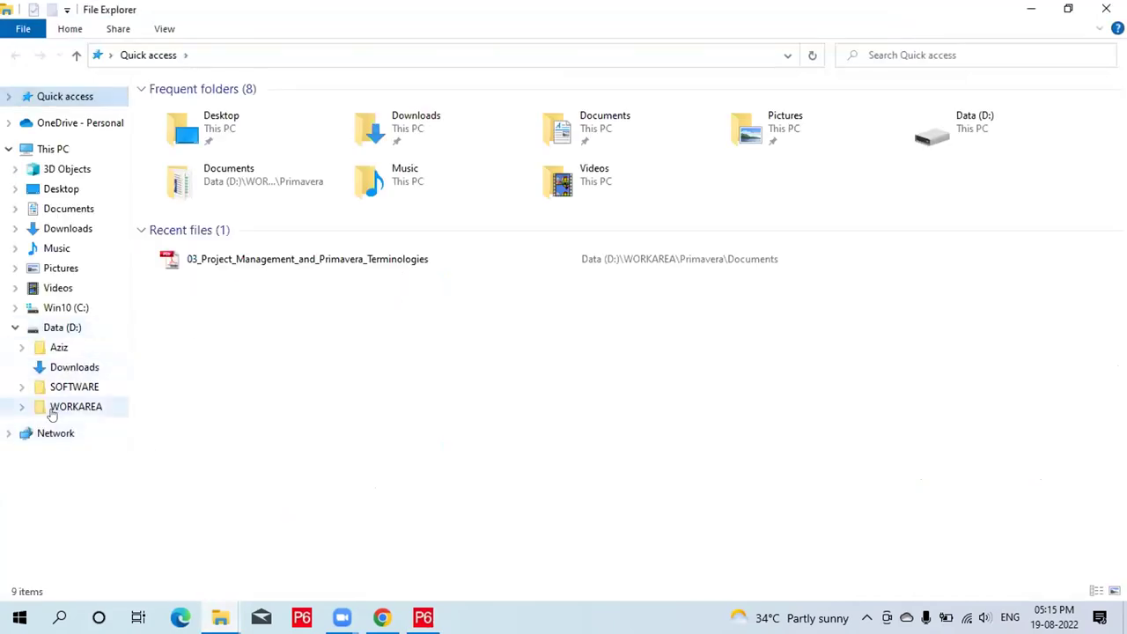
left_click(21, 406)
left_click(26, 428)
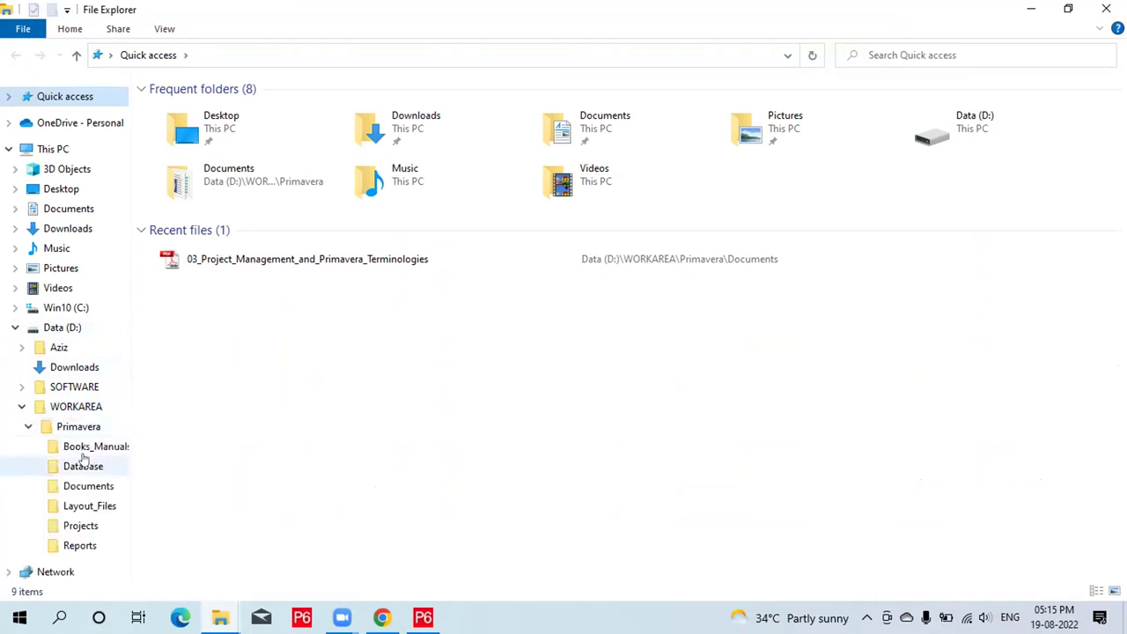
left_click(88, 486)
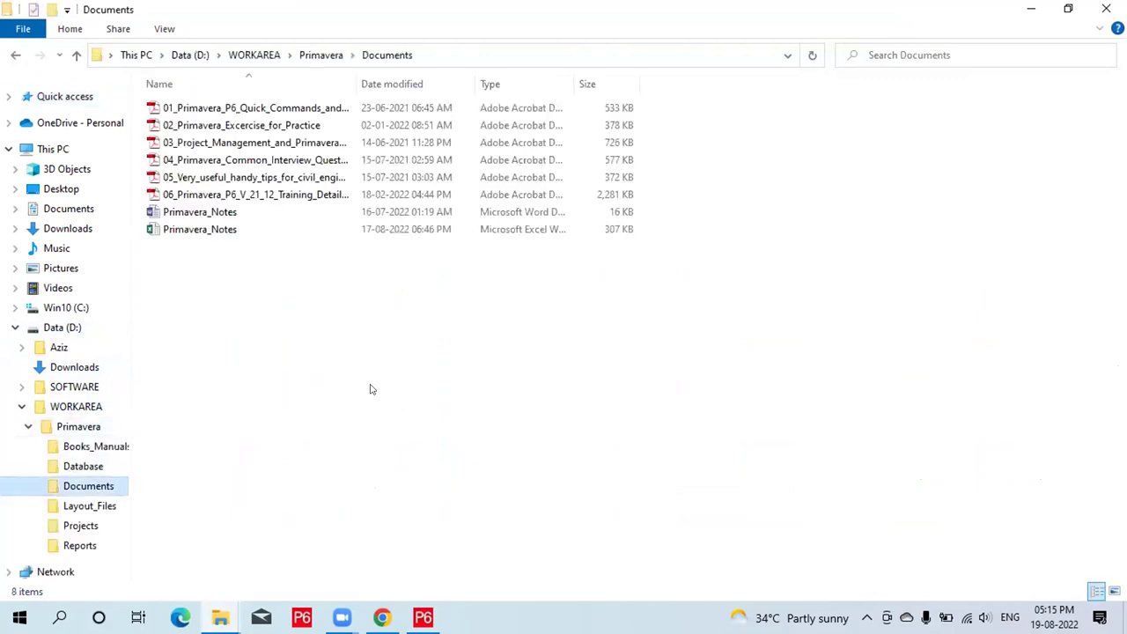
double_click(356, 84)
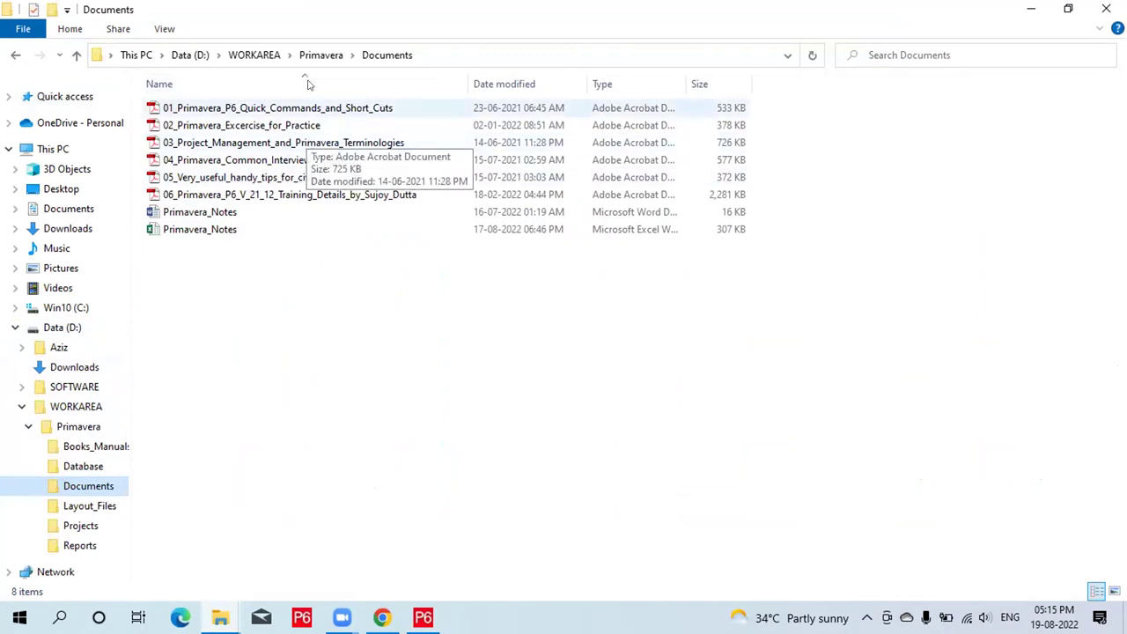
left_click(321, 55)
double_click(230, 116)
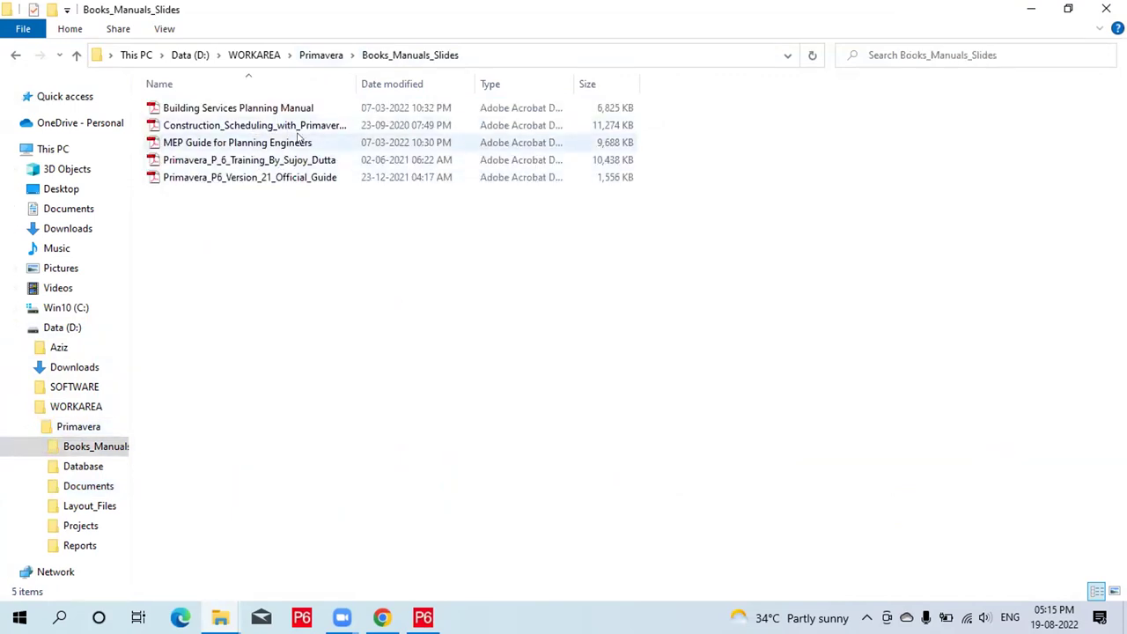
Step: Open the Primavera P6 training PDF and maximize Adobe Reader
double_click(298, 163)
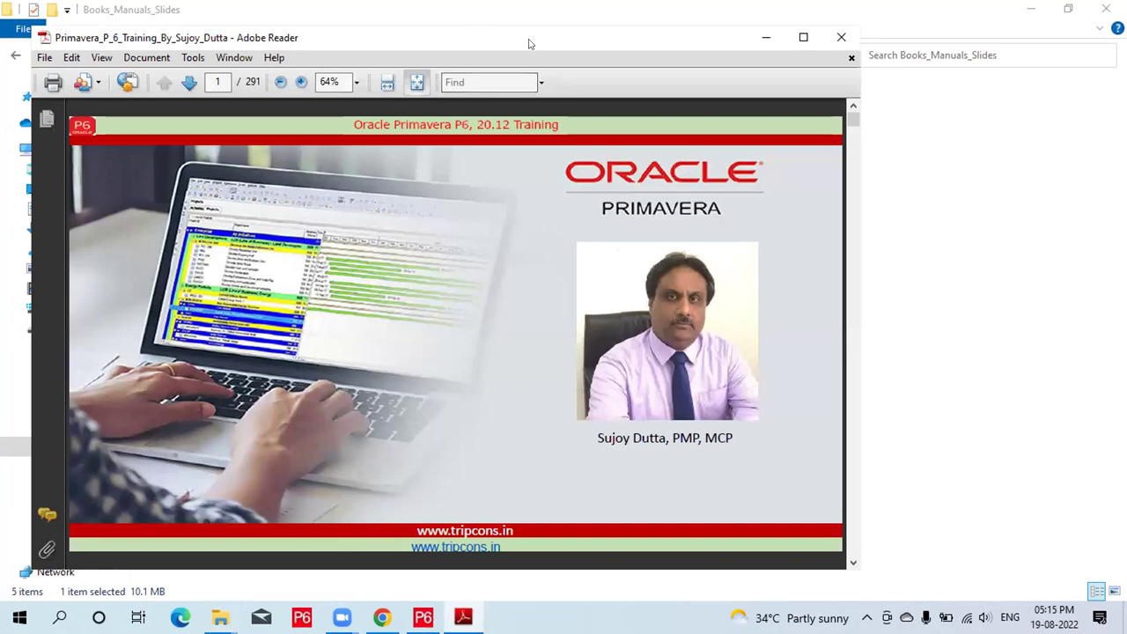
left_click_drag(529, 39, 519, 75)
left_click(794, 73)
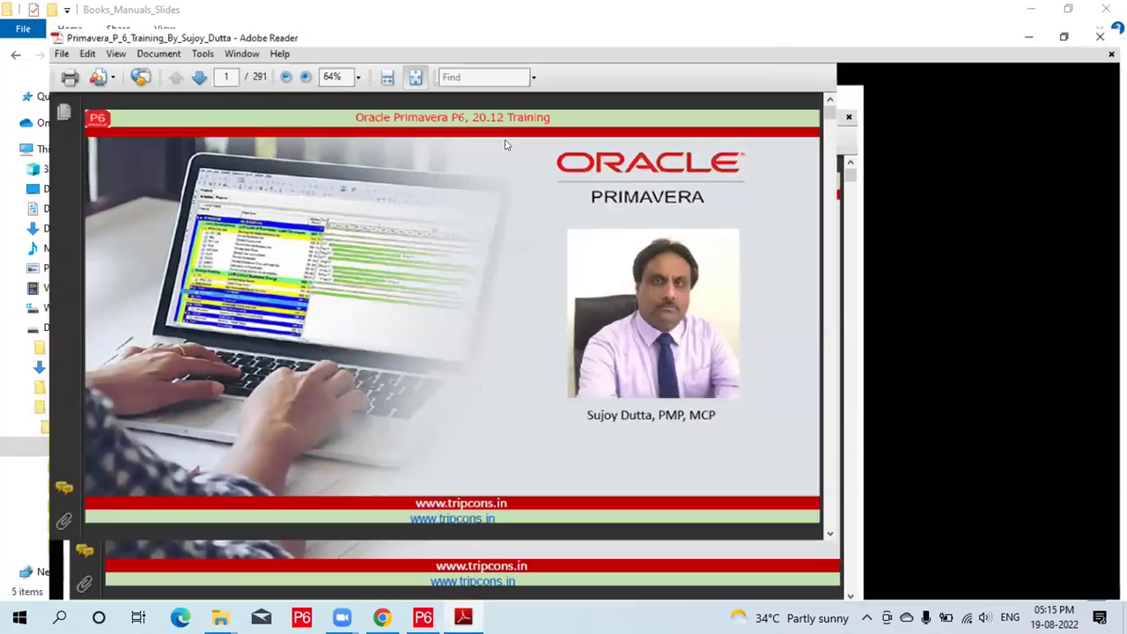
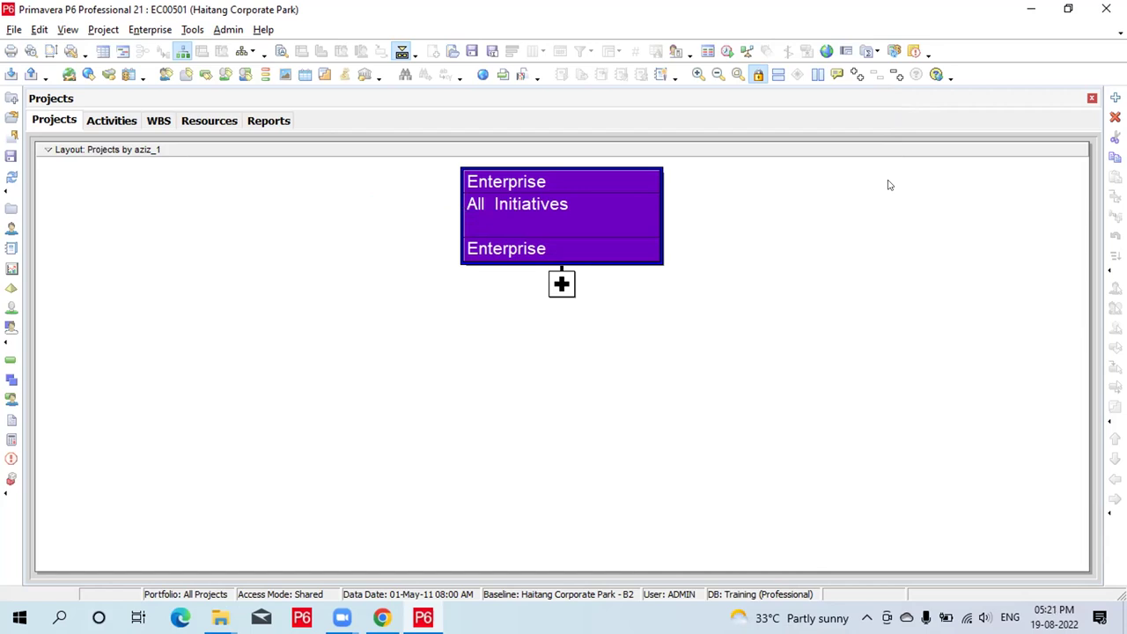
Step: Expand Enterprise in the project chart and scroll down through its child divisions
left_click(562, 289)
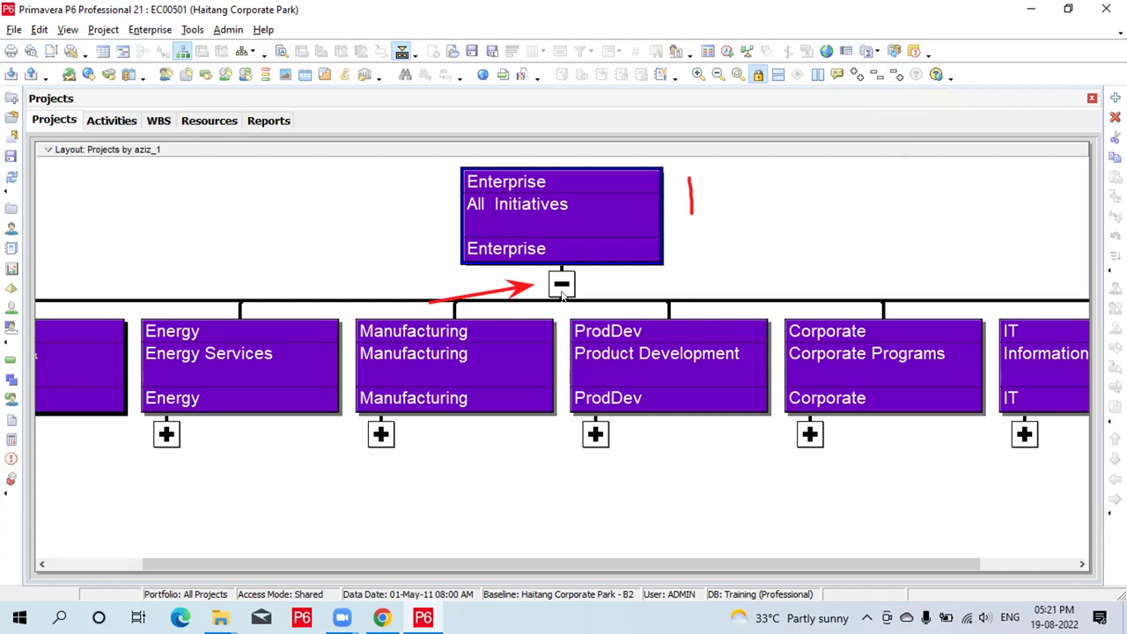
scroll(561, 291, "down", 1)
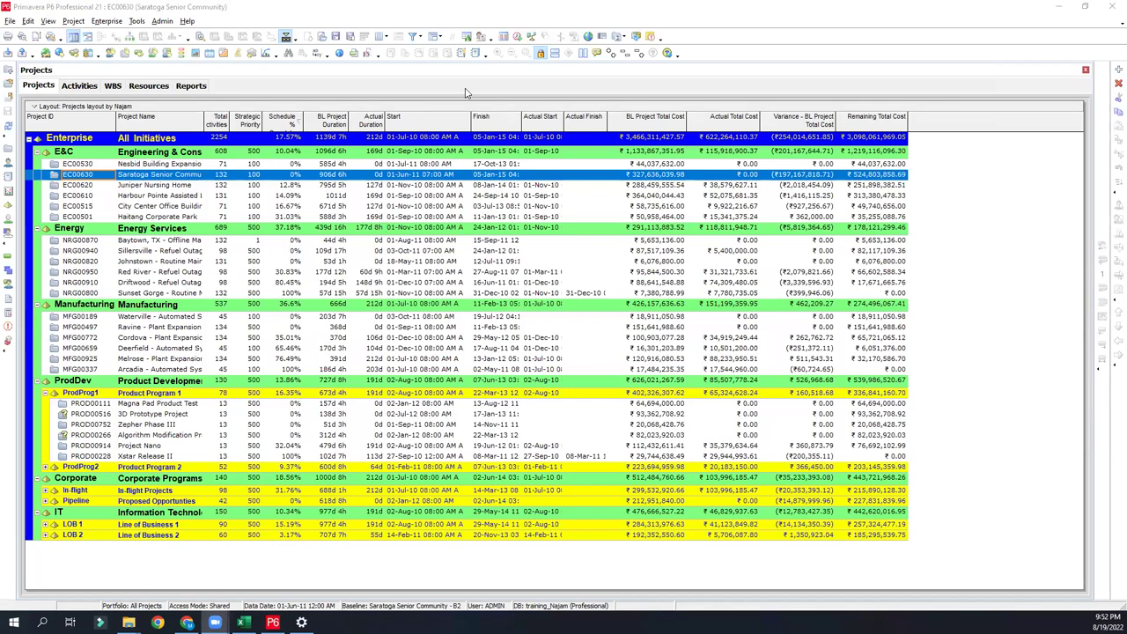
Step: Bring P6 into focus and switch the Projects window to the EPS Chart View
left_click(282, 74)
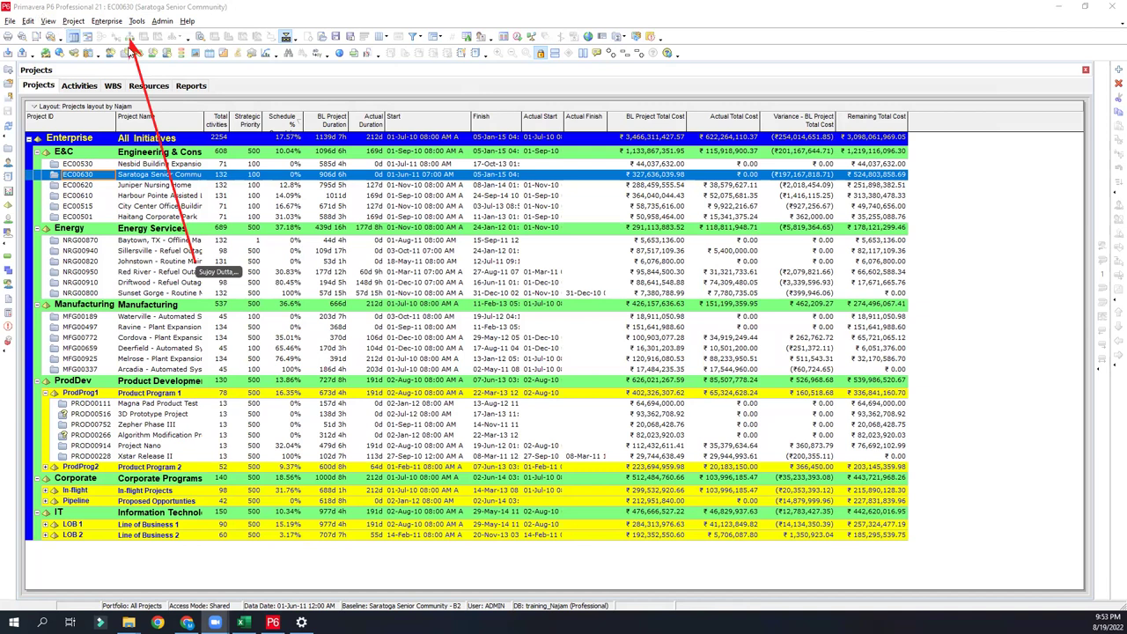
left_click(129, 40)
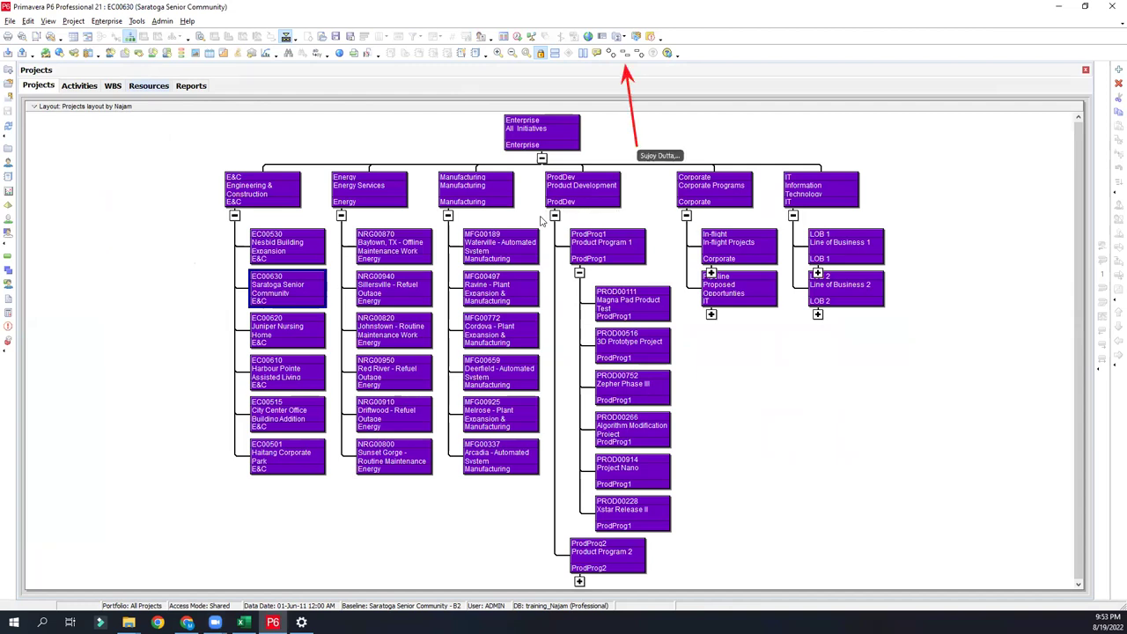
Step: Collapse the whole chart down to the single Enterprise / All Initiatives node
left_click(623, 56)
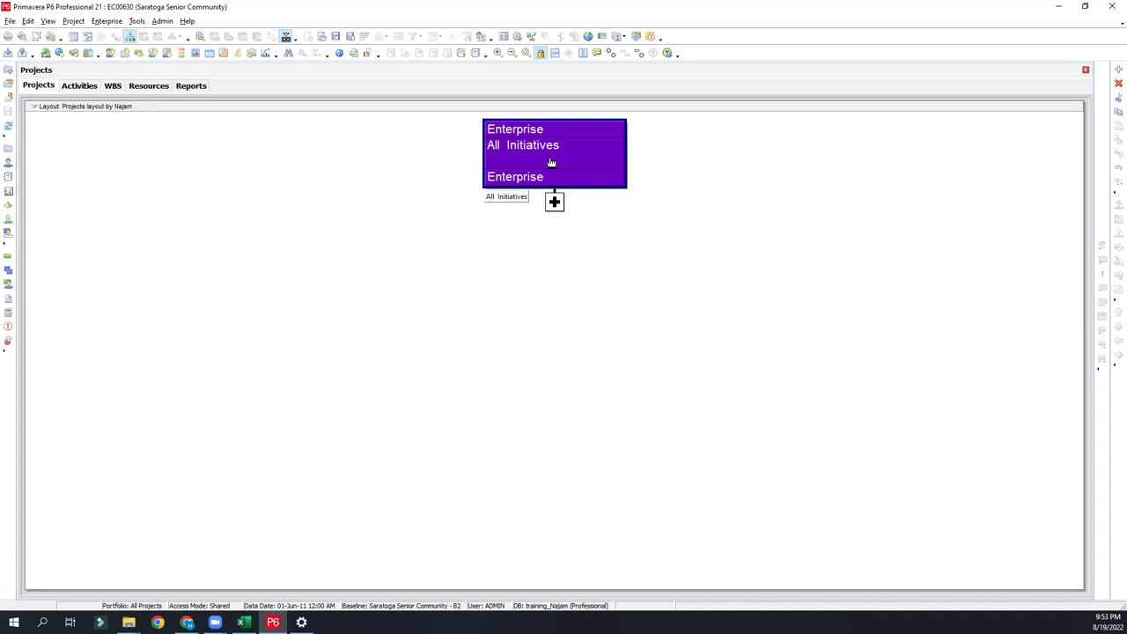
Step: Open Enterprise's first level, showing six collapsed division nodes from E&C to IT
left_click(554, 201)
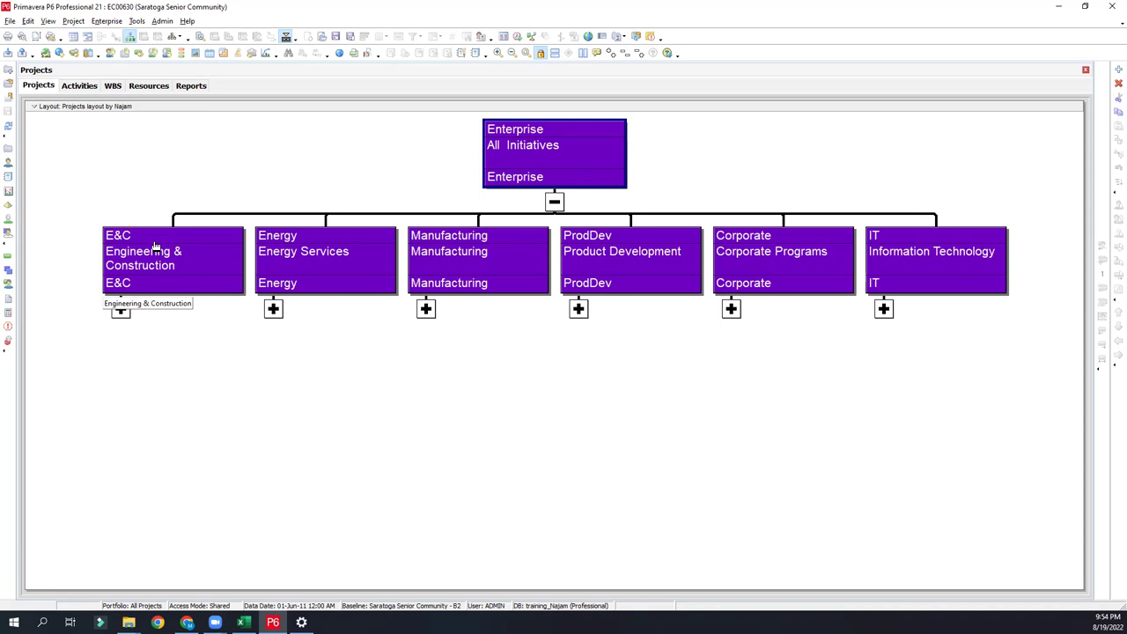
Step: Expand the ProdDev node to reveal its ProdProg1 and ProdProg2 nodes
left_click(579, 308)
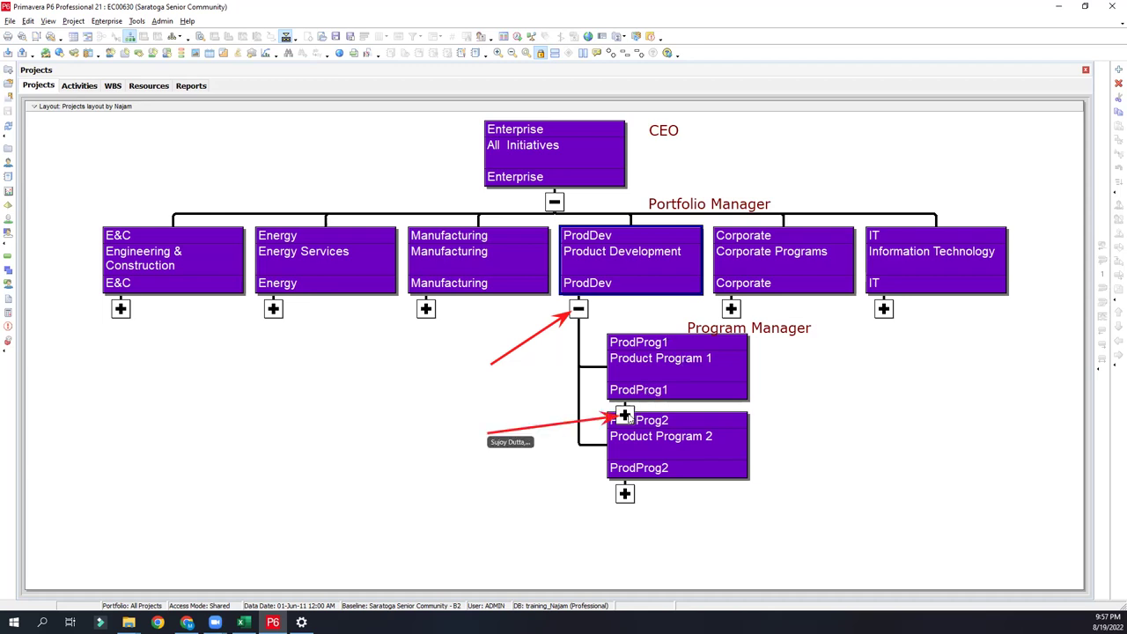
Step: Expand ProdProg1 to list its PROD projects, then expand Energy to show its NRG projects
left_click(625, 414)
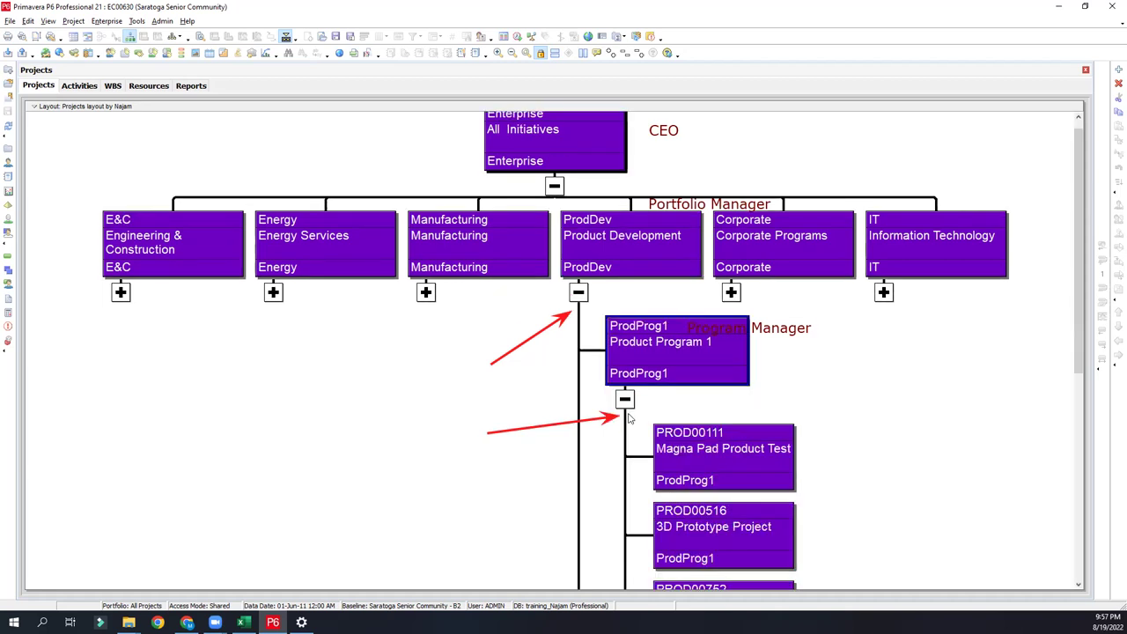
scroll(856, 404, "down", 5)
scroll(858, 405, "up", 4)
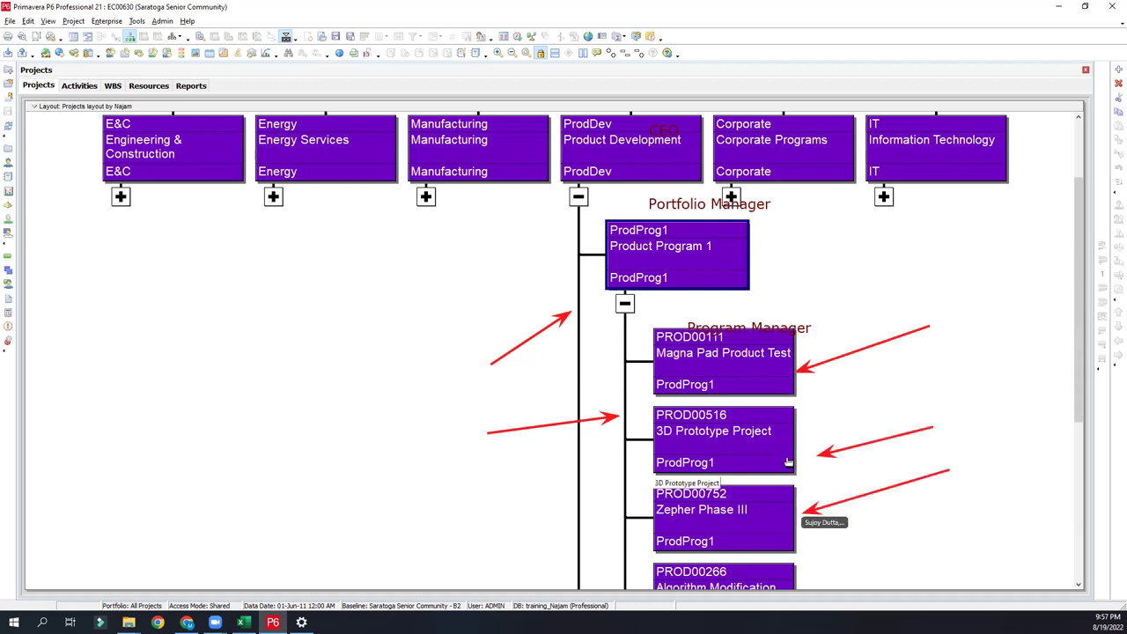
scroll(788, 462, "down", 4)
scroll(789, 462, "up", 4)
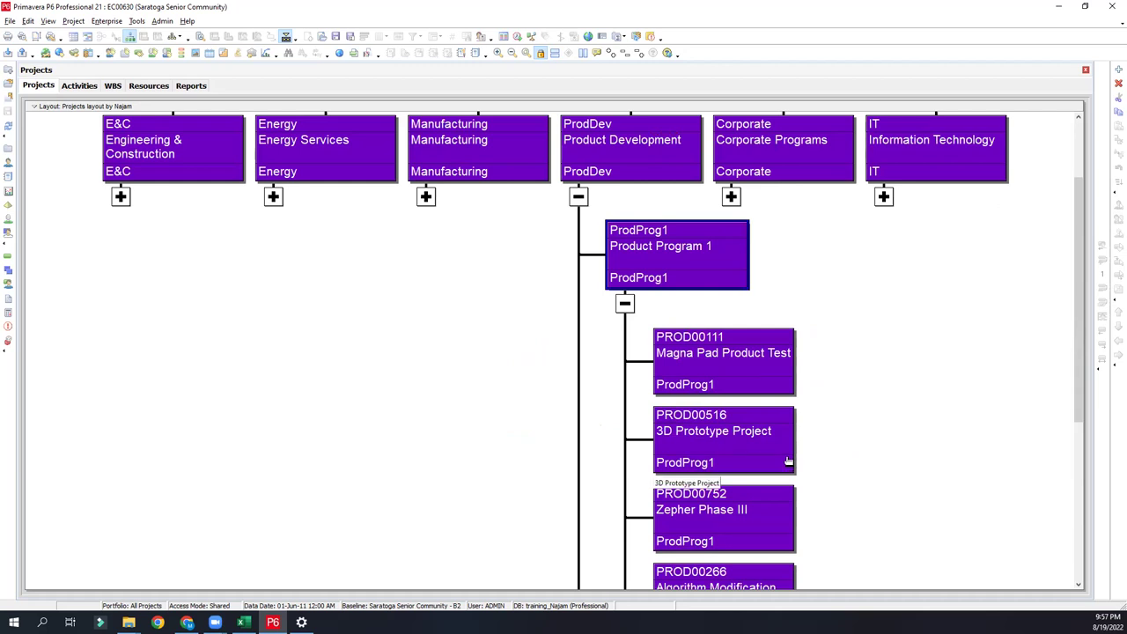
scroll(787, 461, "up", 3)
left_click(273, 308)
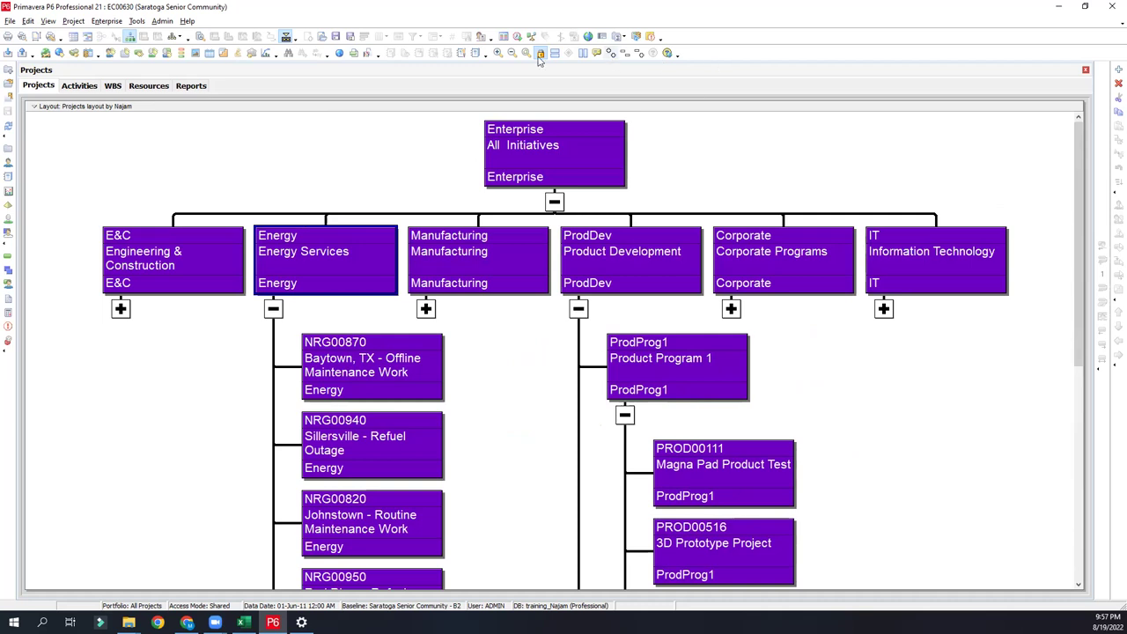
Step: Zoom out so Energy's six NRG projects fit beside ProdProg1's six PROD projects
left_click(512, 53)
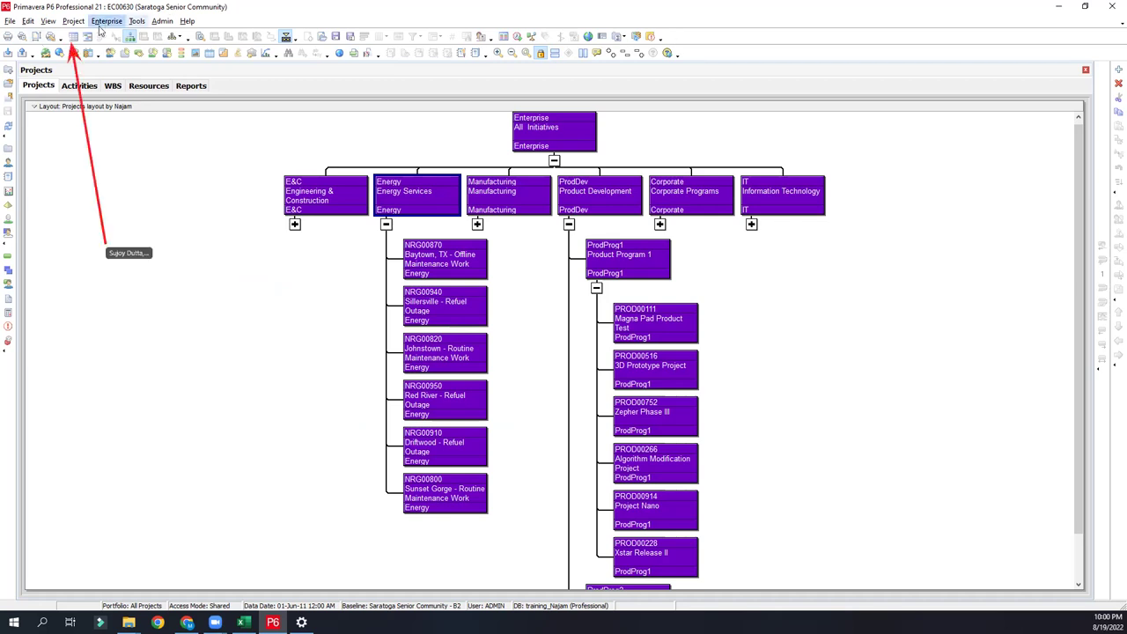
Step: Switch to the table view, collapse it to EPS ID Level 2, and widen Project Name
left_click(74, 37)
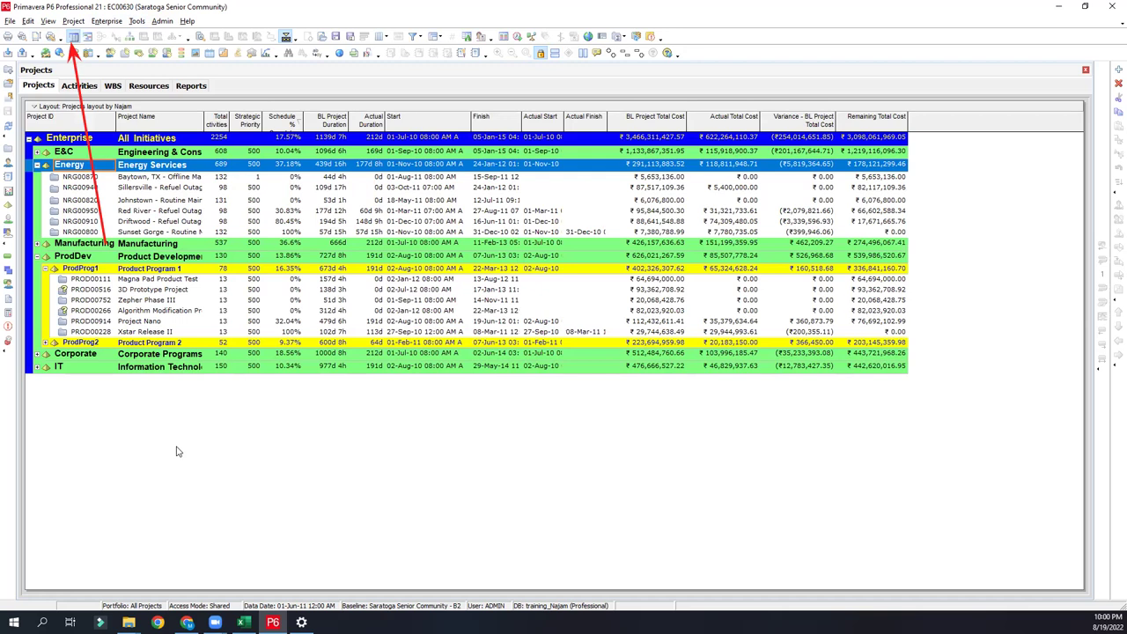
left_click(640, 54)
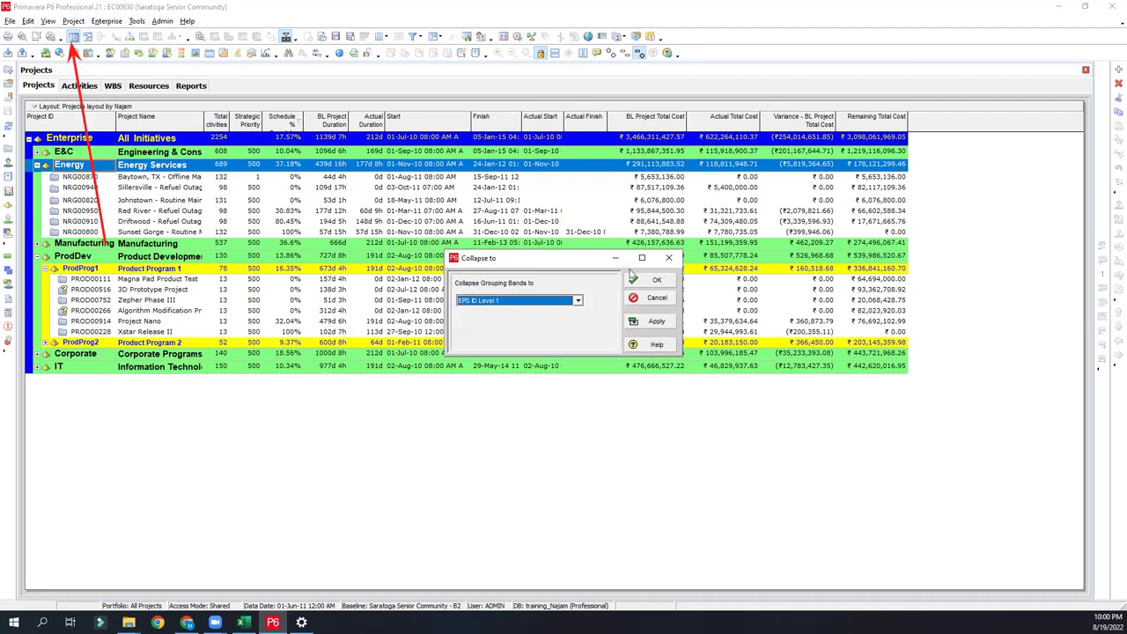
left_click(579, 301)
left_click(508, 324)
left_click(651, 280)
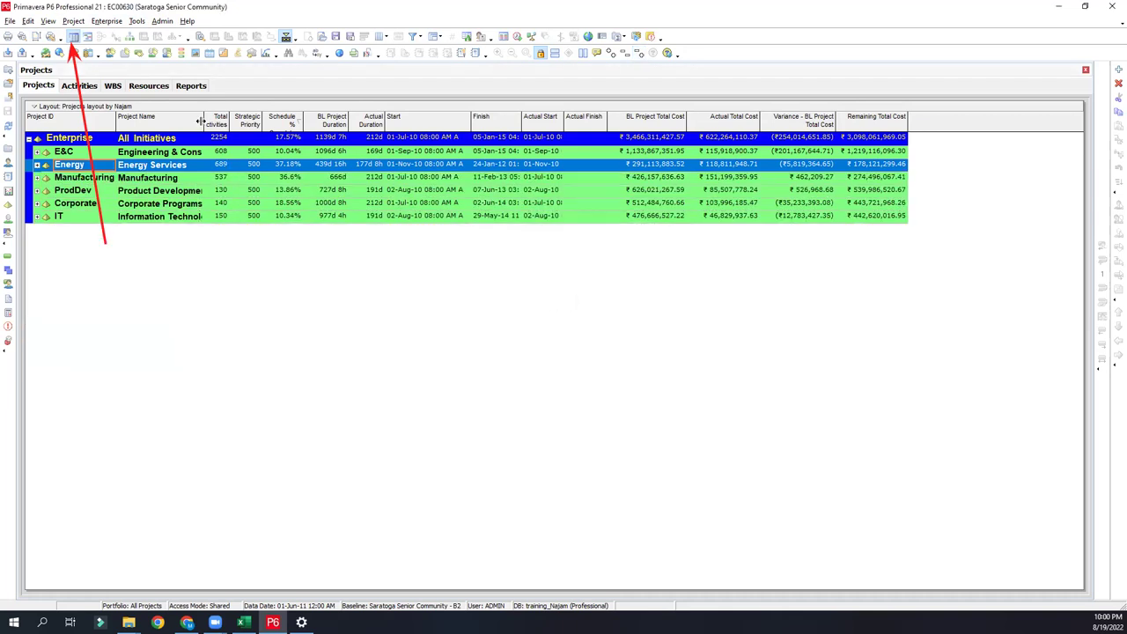
left_click_drag(200, 121, 244, 120)
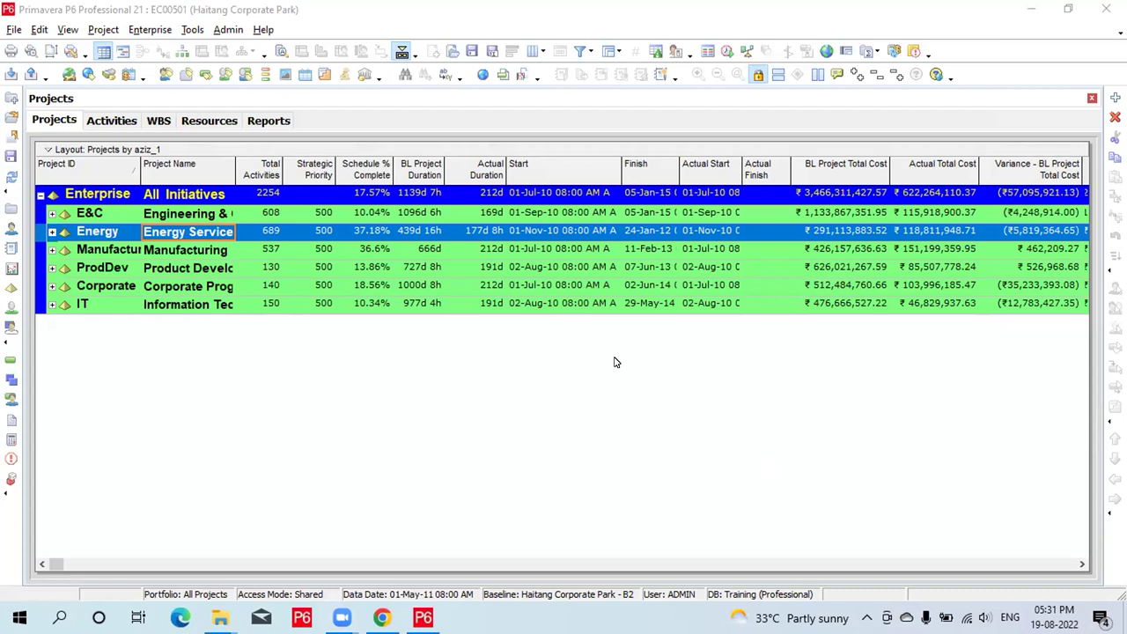
left_click(129, 31)
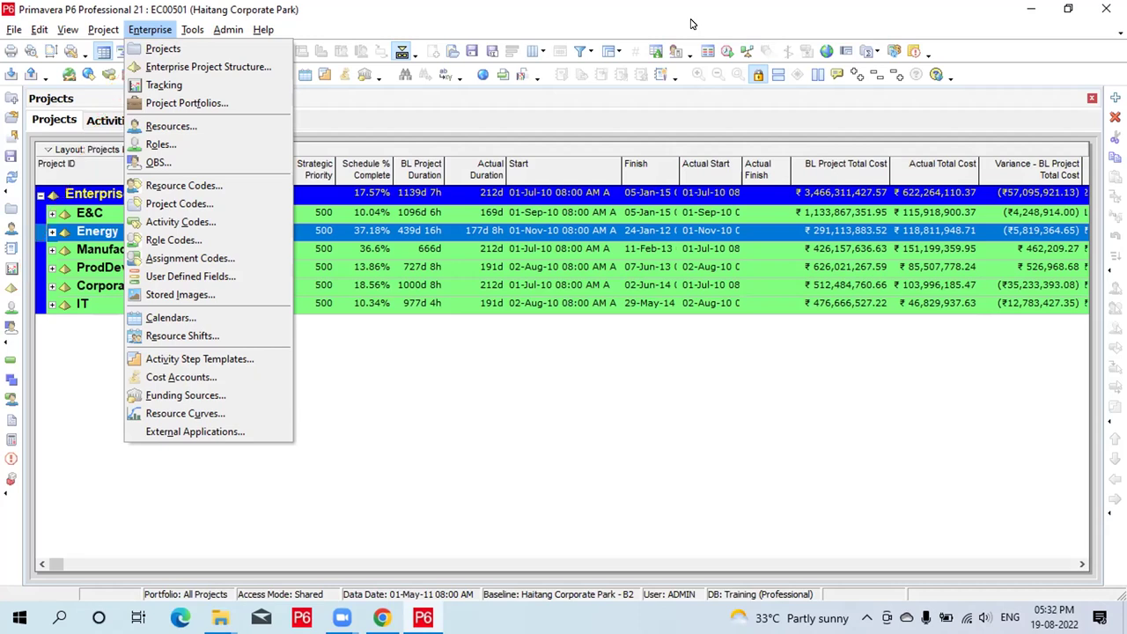
left_click(585, 444)
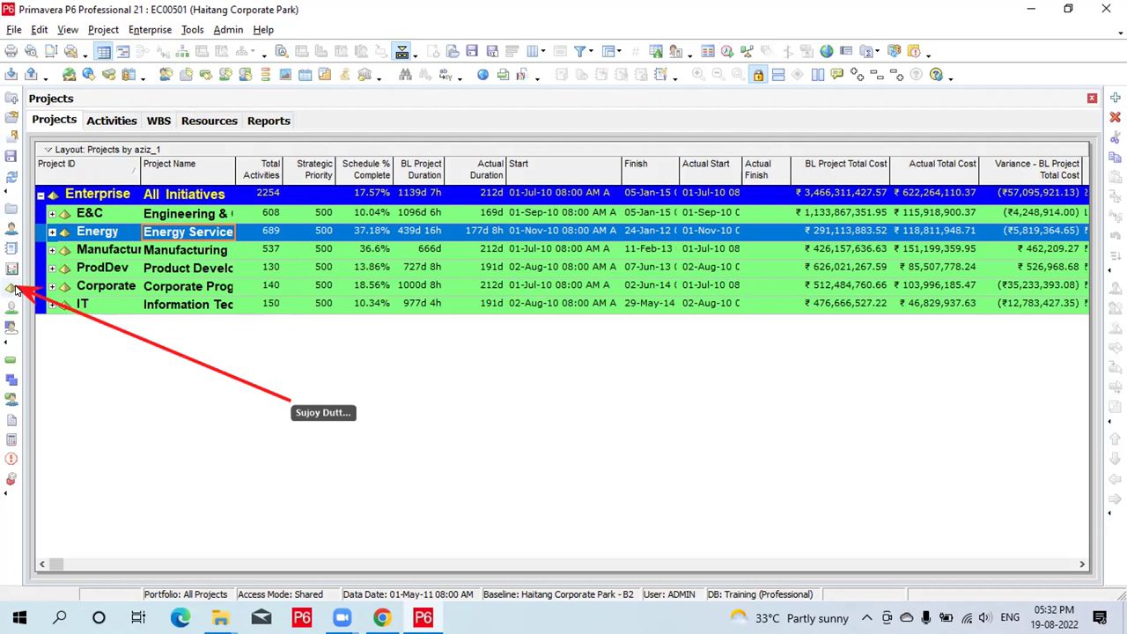
Step: Open the Enterprise Project Structure dialog and enlarge it to show more rows
left_click(14, 289)
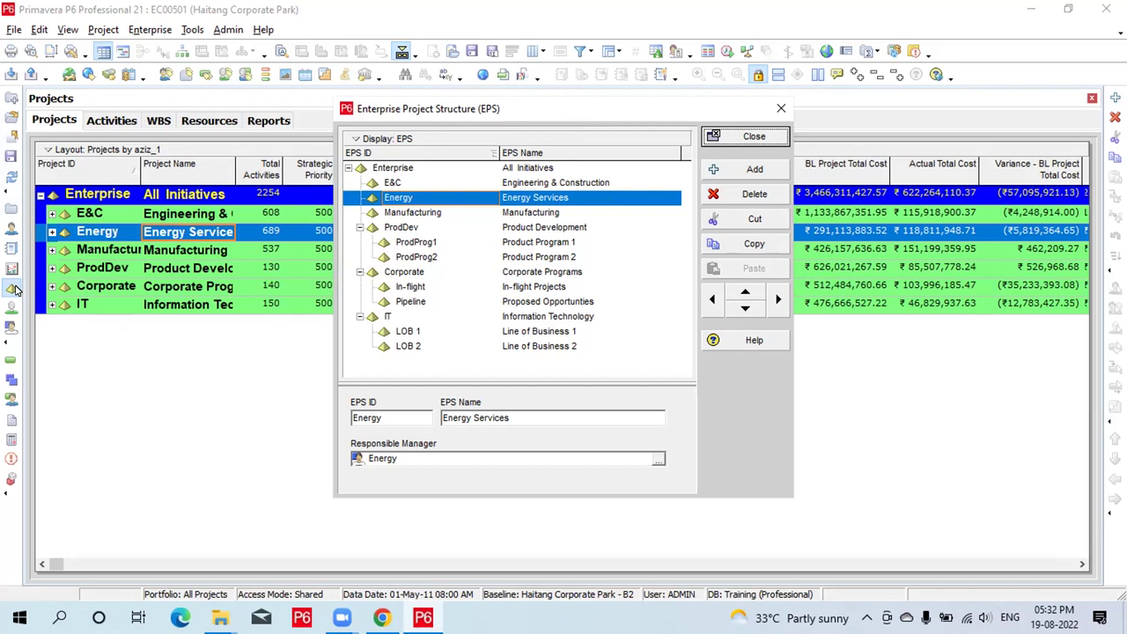
left_click_drag(574, 496, 577, 575)
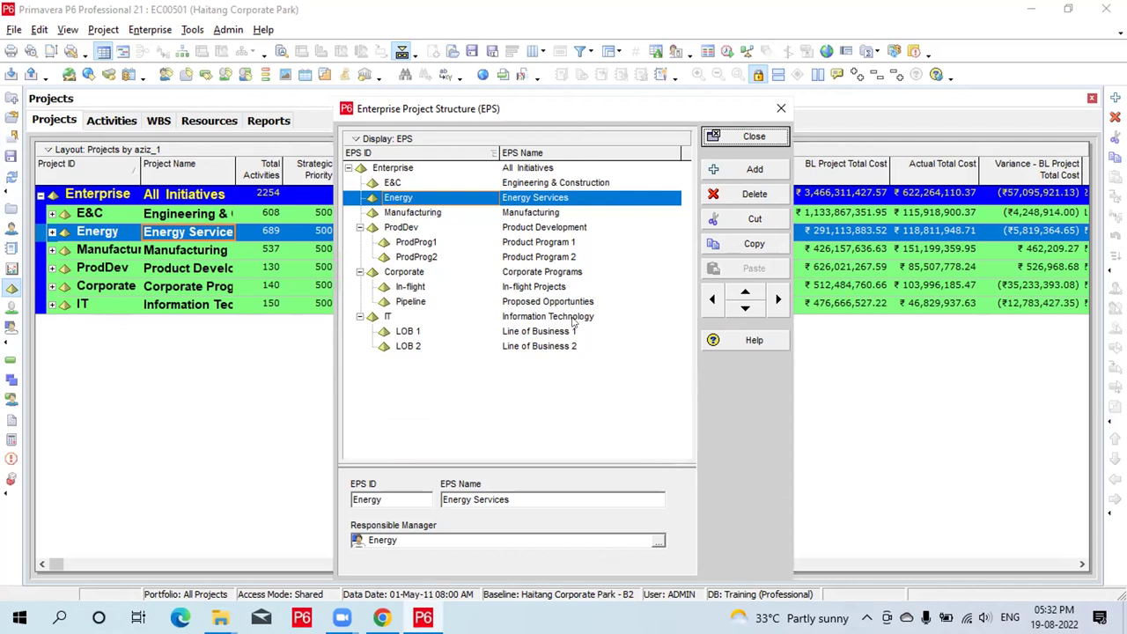
left_click_drag(468, 101, 468, 100)
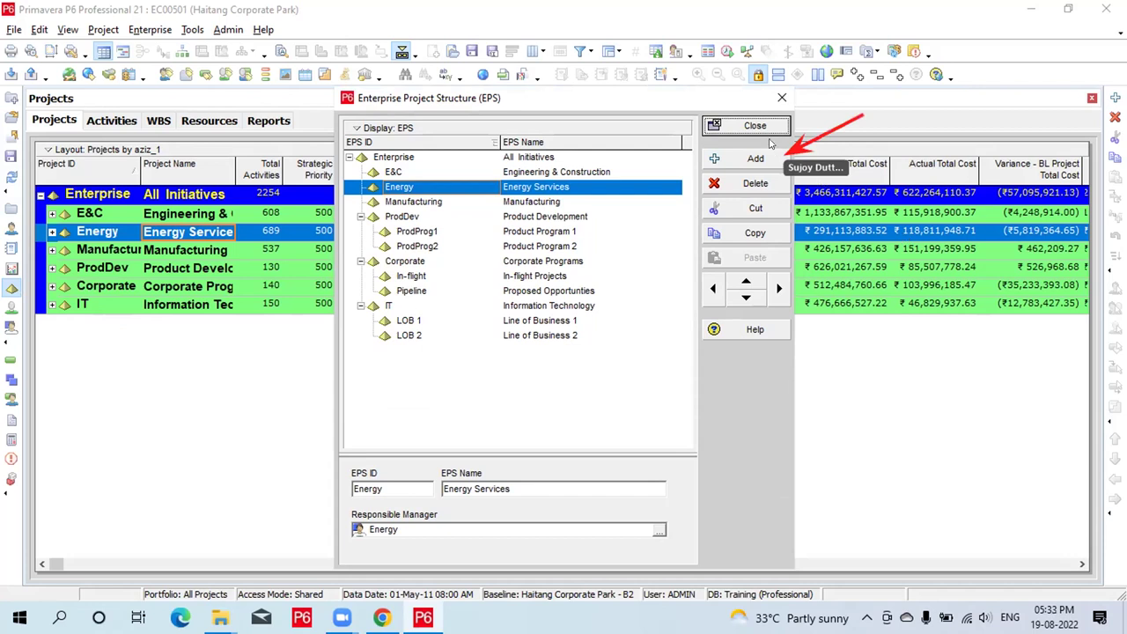
left_click(757, 161)
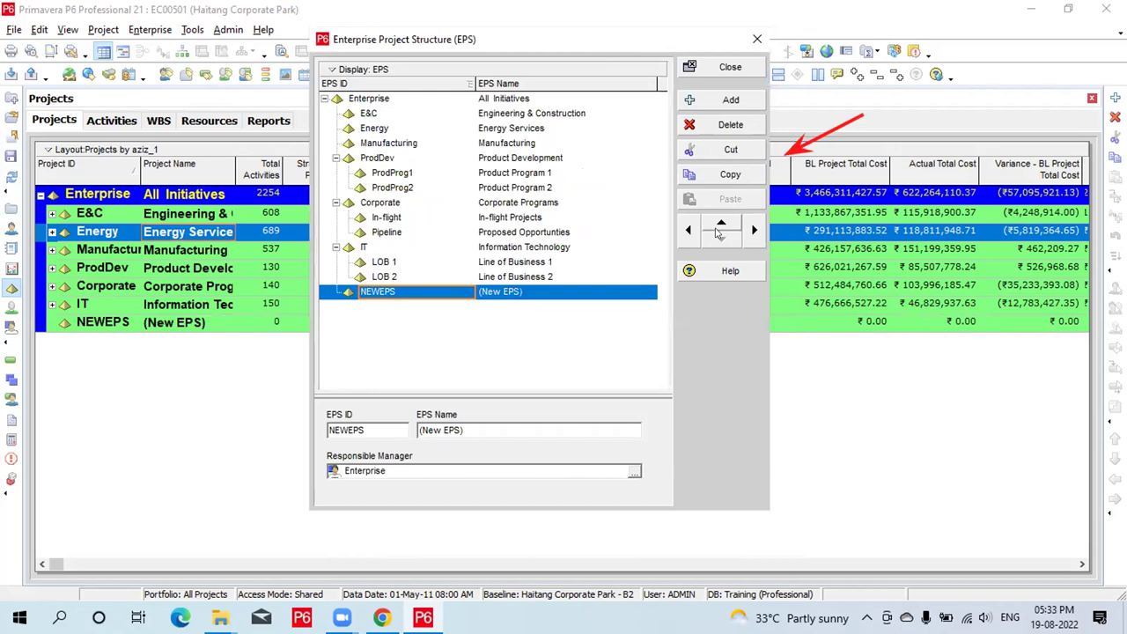
left_click_drag(626, 42, 568, 97)
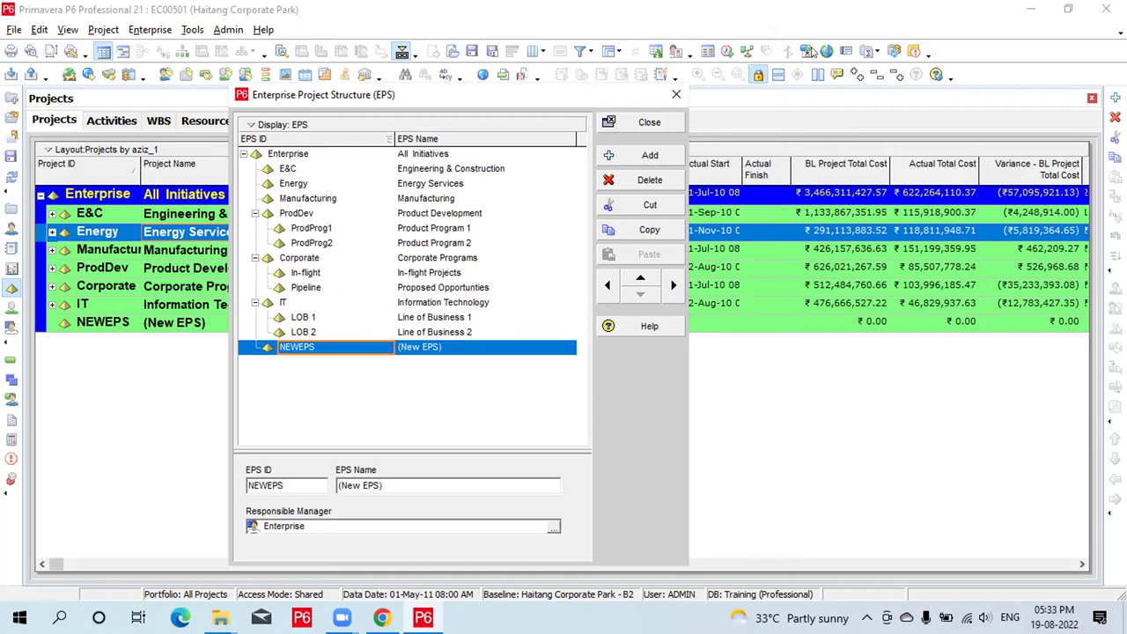
Step: Shift NEWEPS up and back down until it sits directly below Energy
left_click(639, 278)
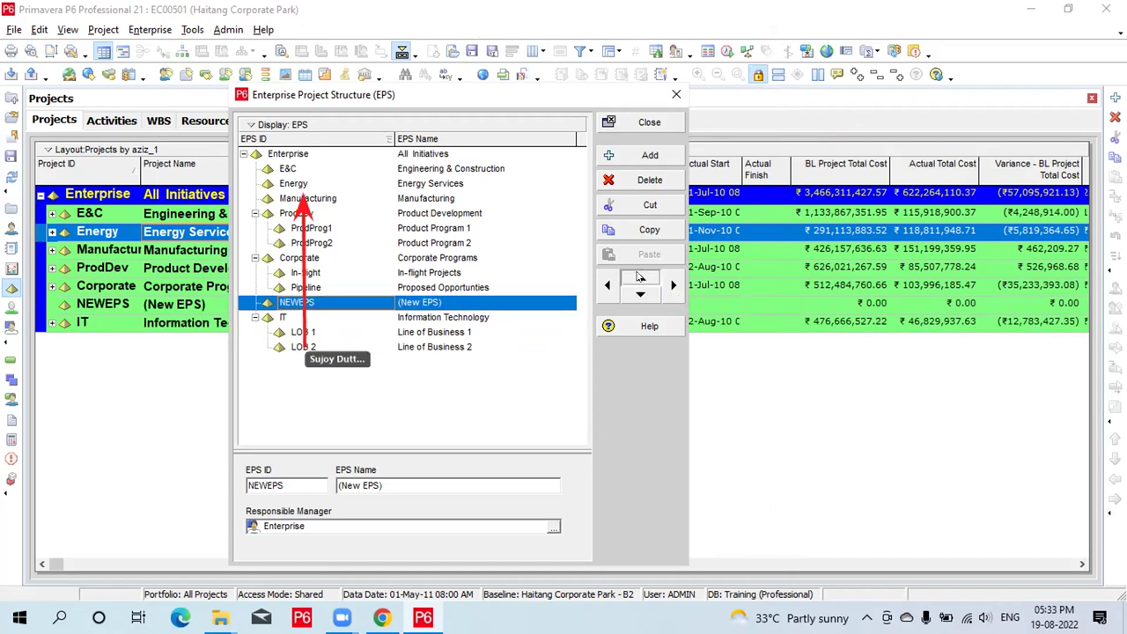
left_click(639, 277)
left_click(639, 277)
left_click(639, 278)
left_click(640, 278)
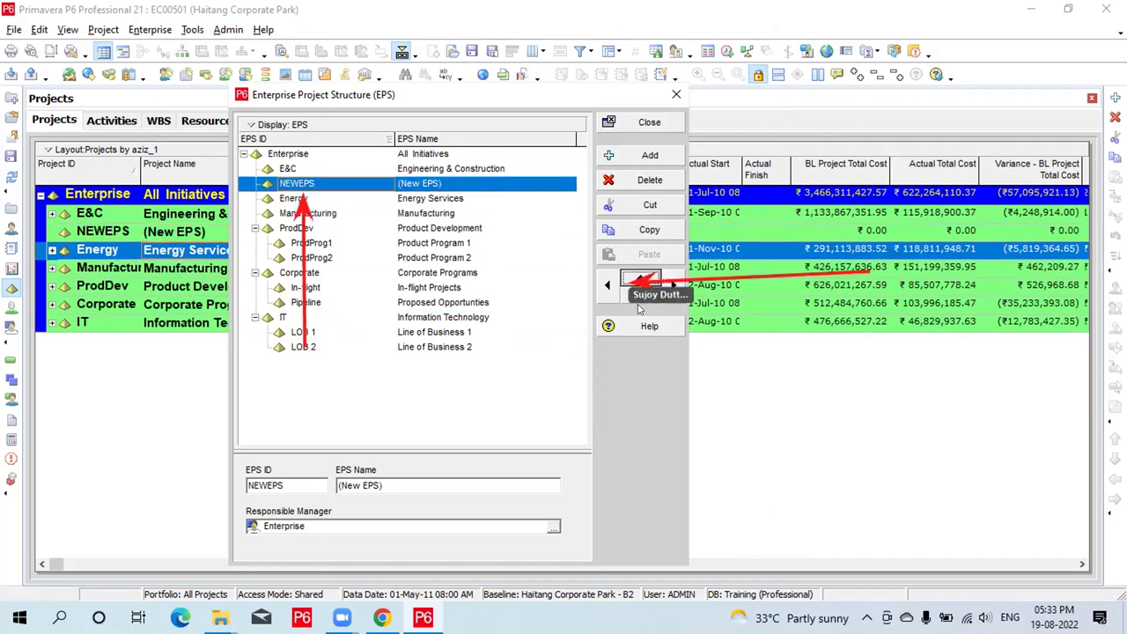
left_click(640, 295)
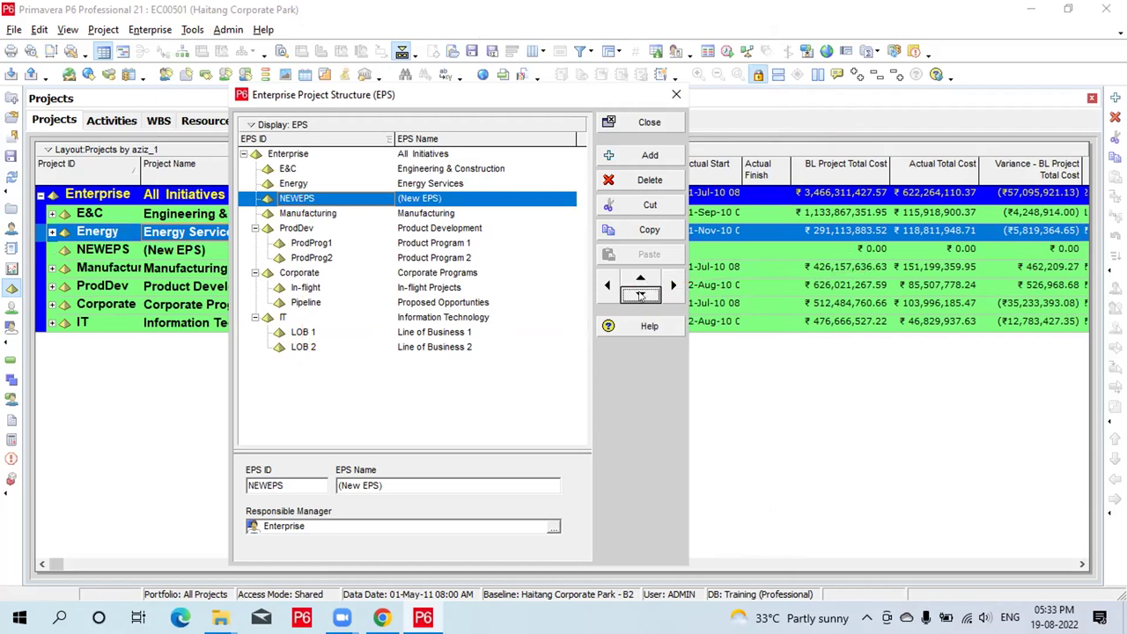
Step: Indent NEWEPS with Shift Right so it becomes a child of Energy
left_click(322, 194)
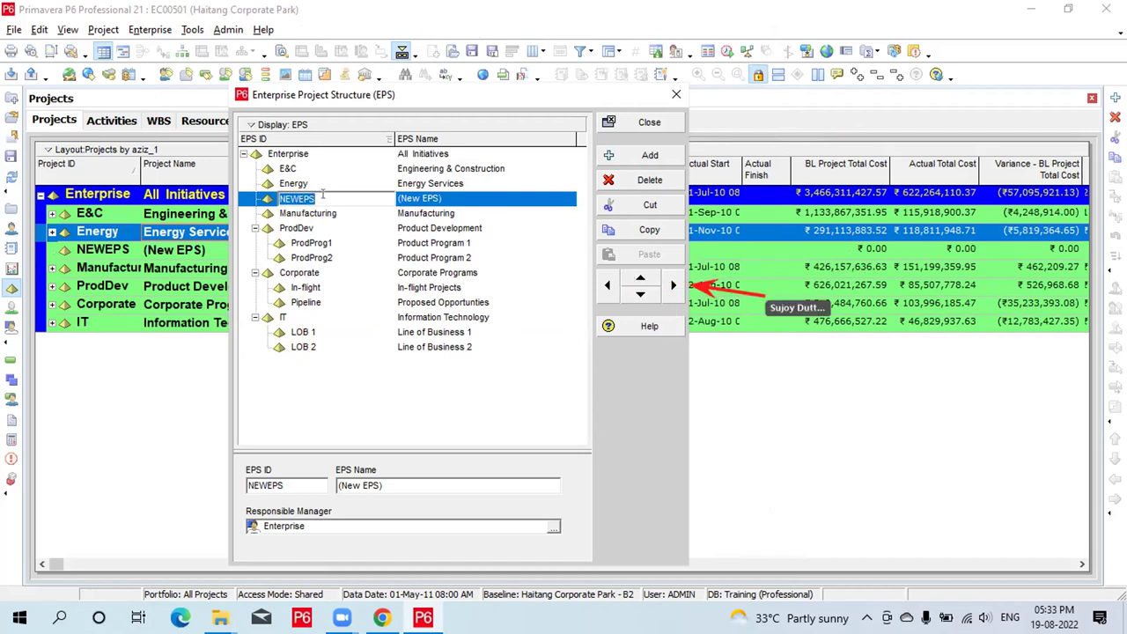
left_click(670, 289)
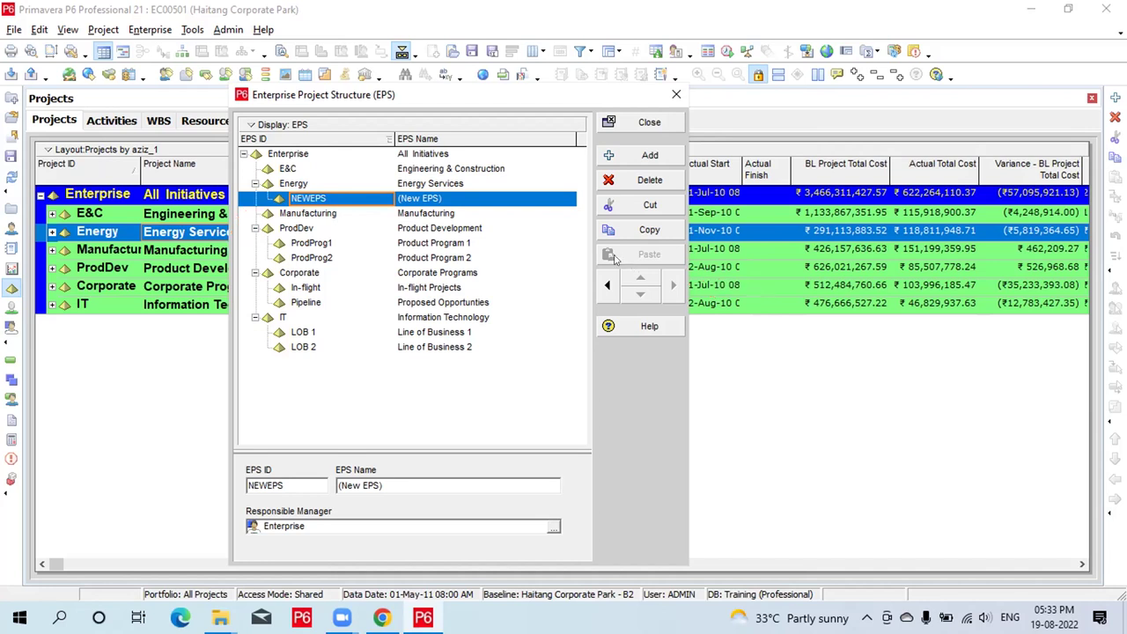
Step: Close the EPS window, expand Energy in the Projects table, and reopen the EPS structure
left_click(649, 122)
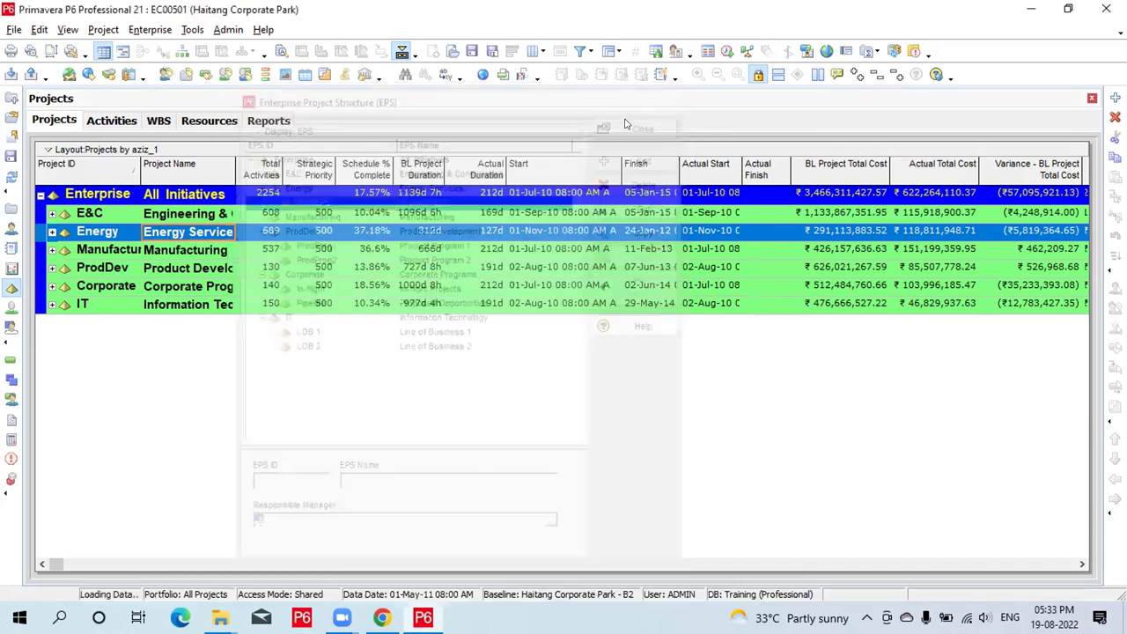
left_click(52, 231)
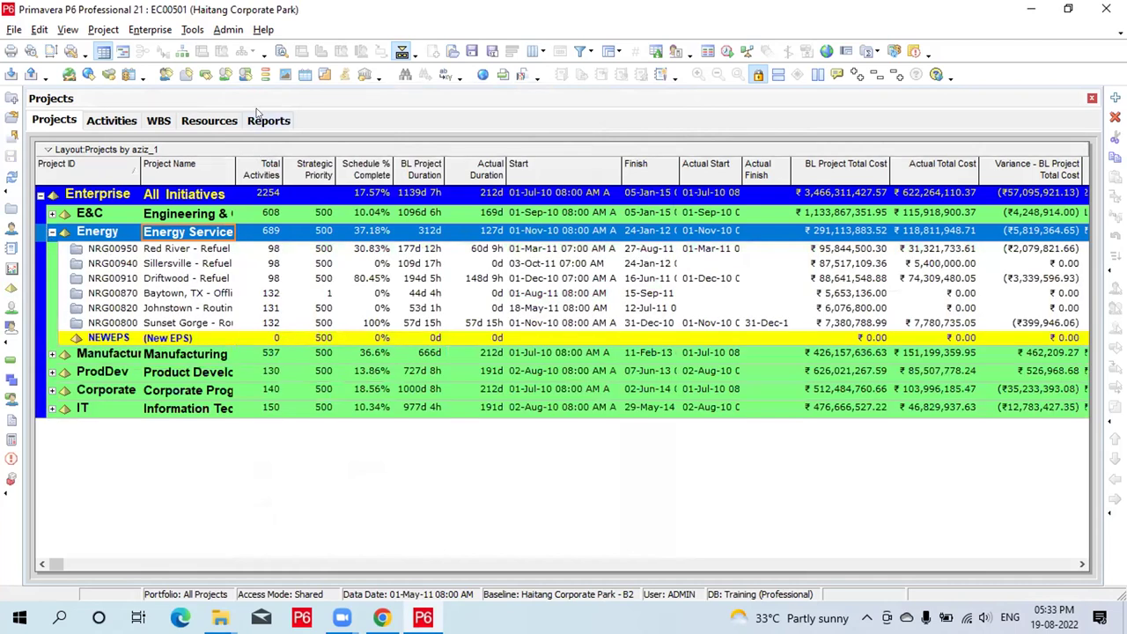
left_click(11, 287)
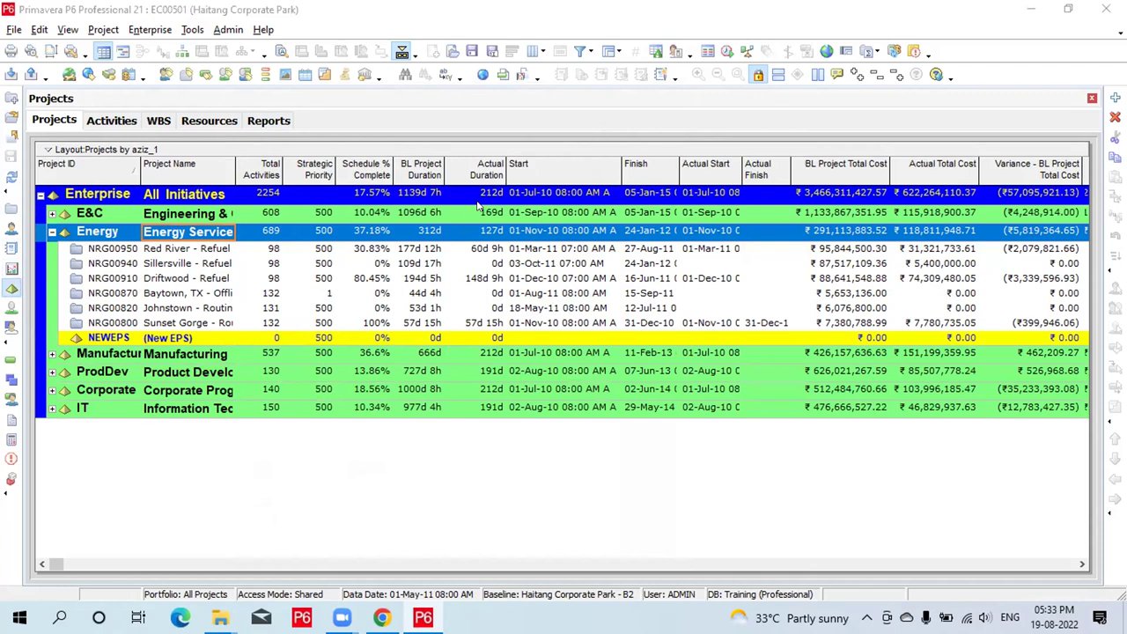
left_click(509, 100)
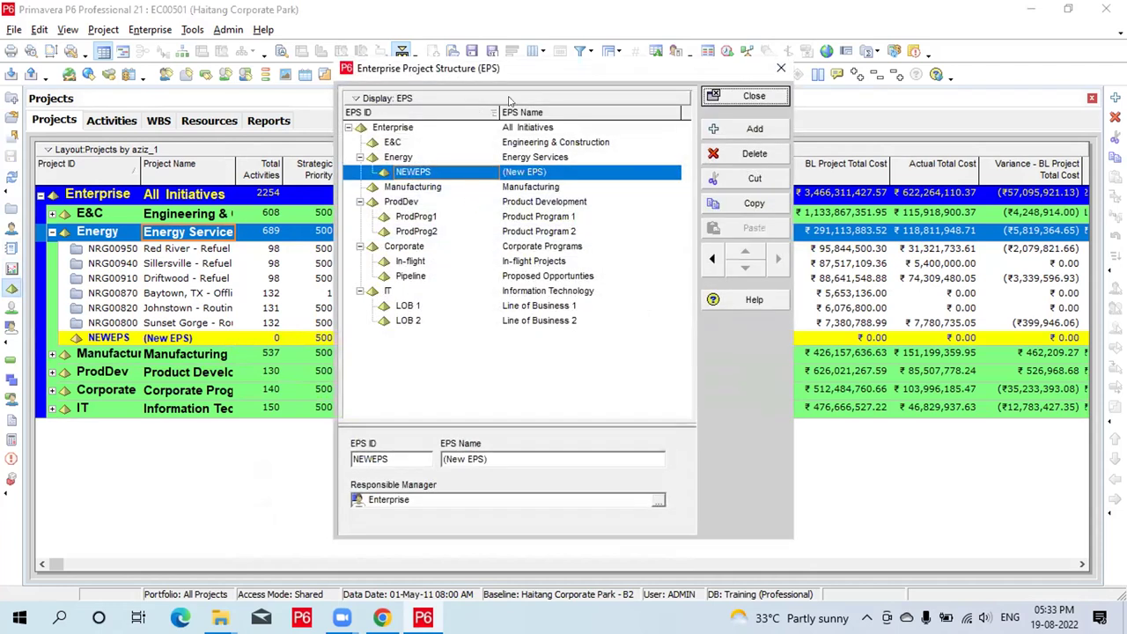
left_click(558, 71)
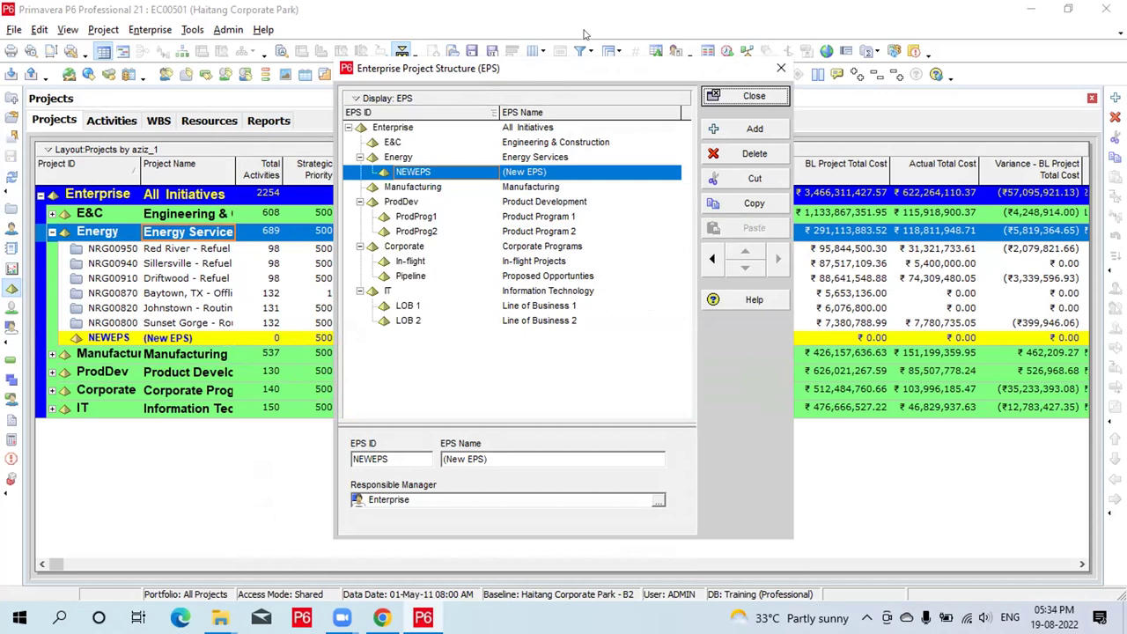
Step: Change the NEWEPS node's ID to REN and its name to 'Renewable Energy Portfolio'
left_click(443, 174)
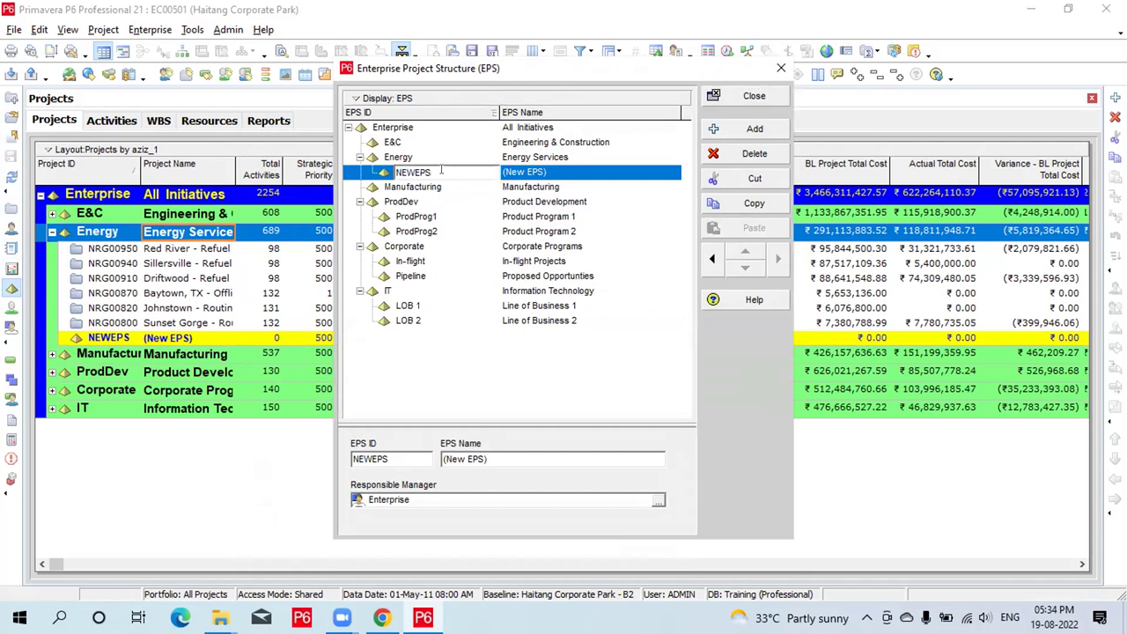
type("REN")
left_click(572, 170)
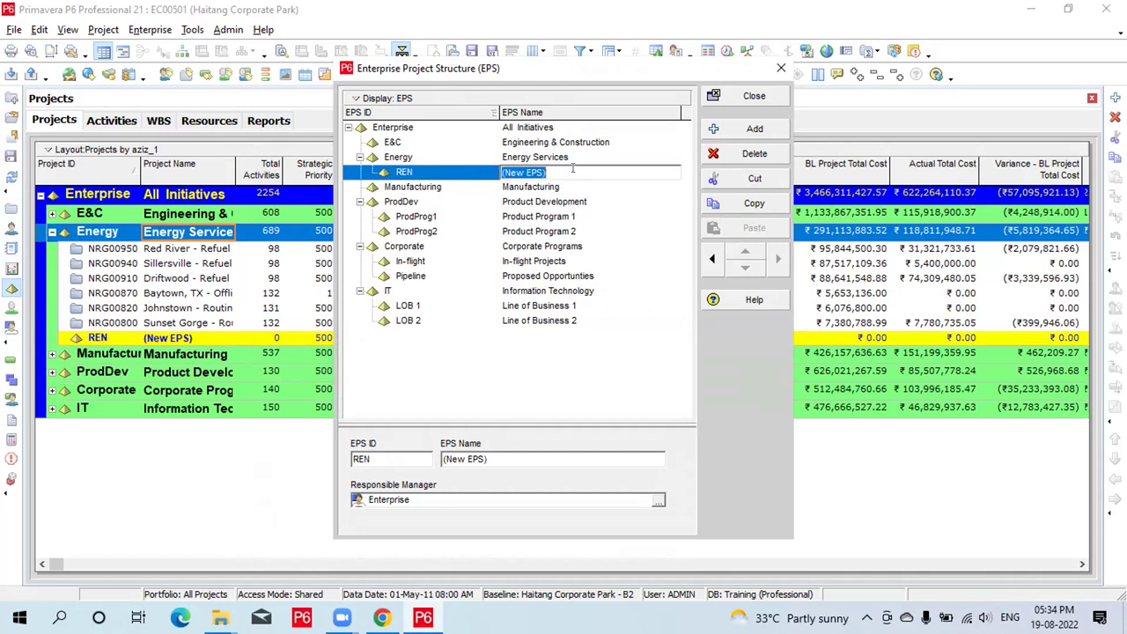
type("Renewable Energ")
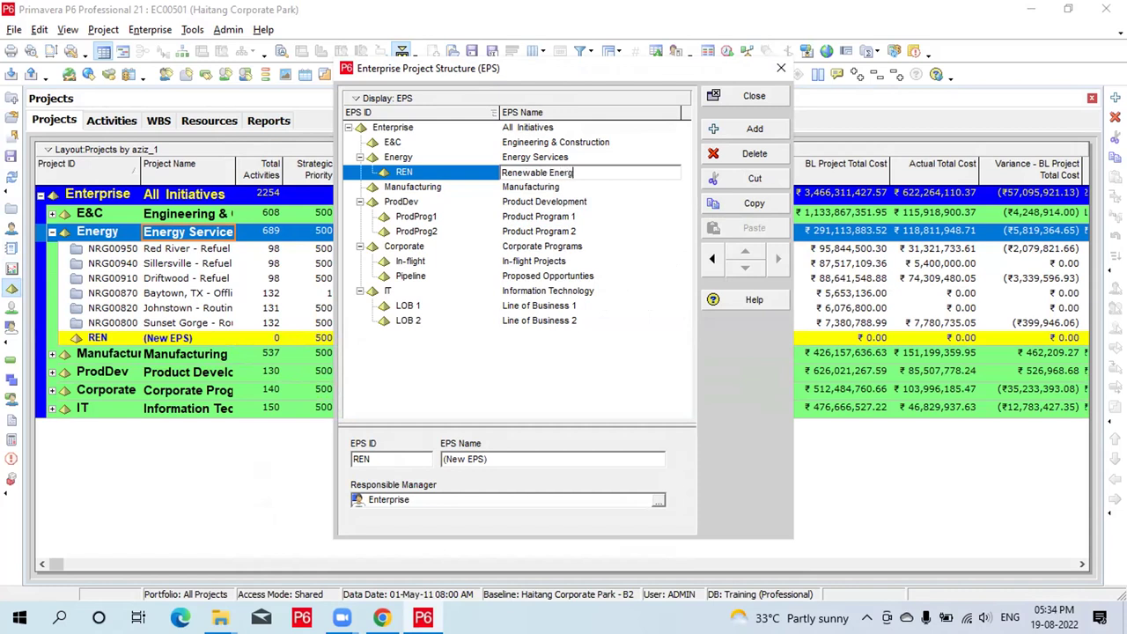
type("y Portfolio")
key("Return")
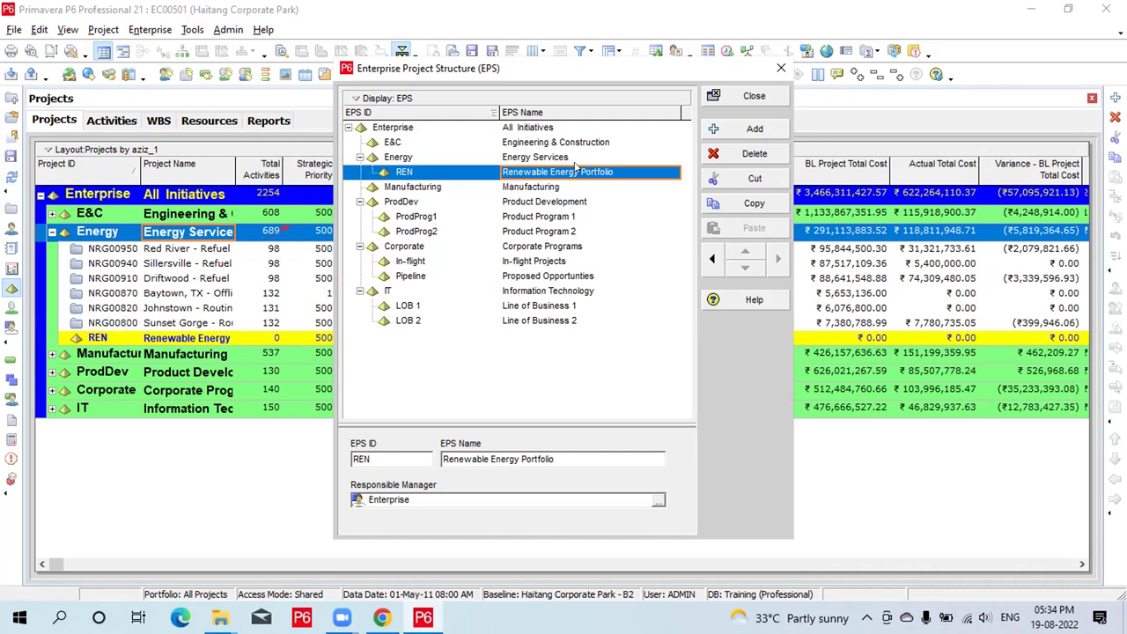
Step: Add an EPS node under Energy with ID NON REN and the provisional name 'Non Rene'
left_click(757, 129)
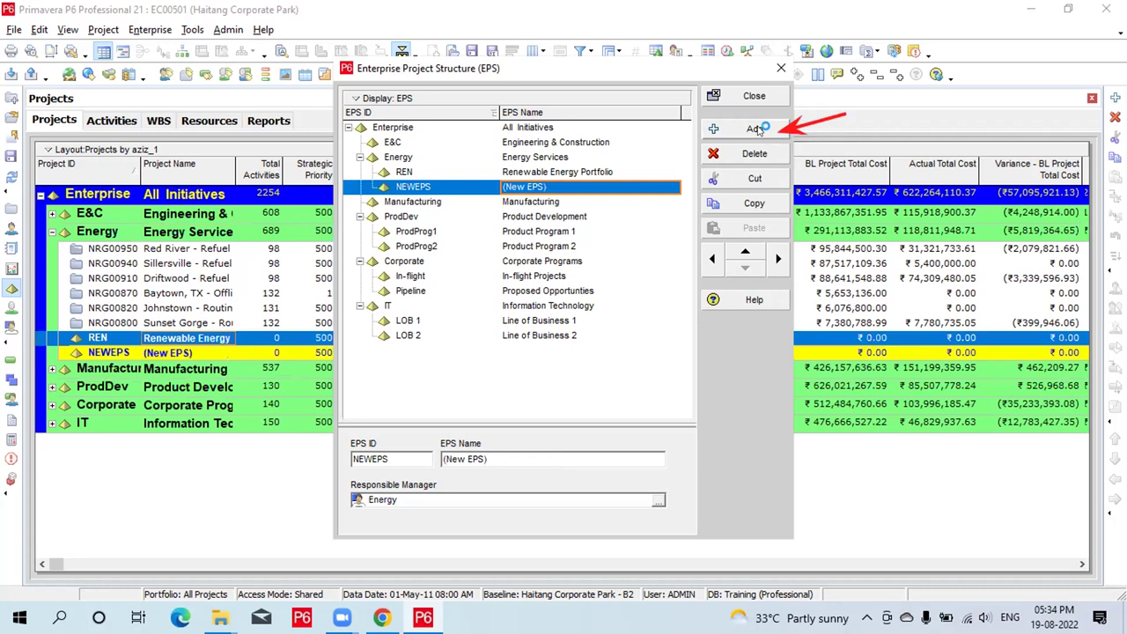
left_click(448, 186)
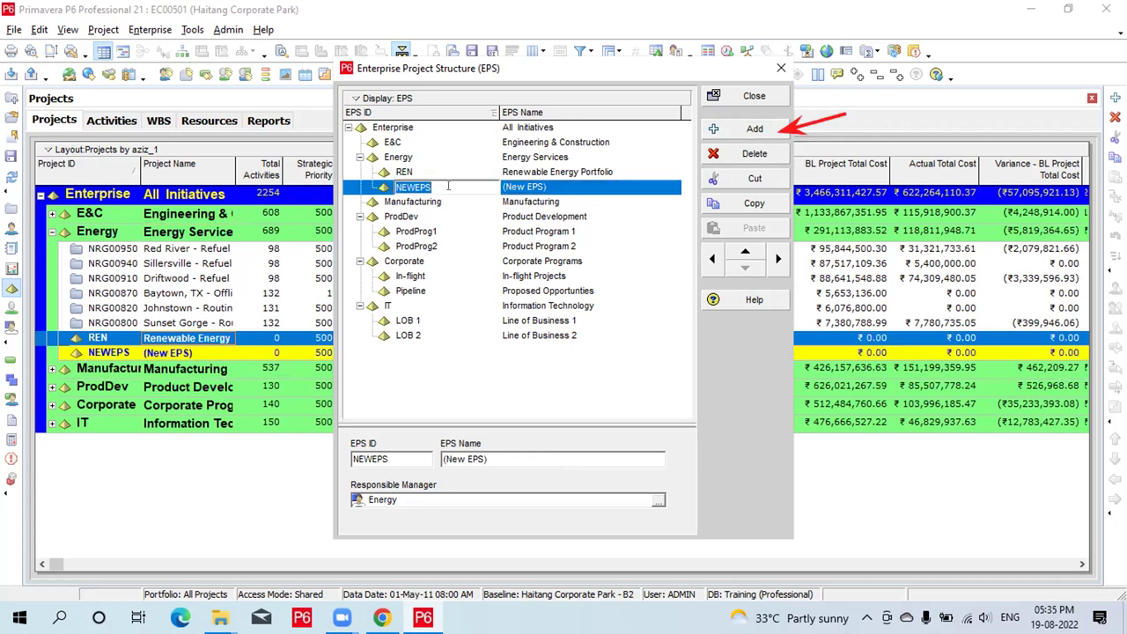
type("NON REN")
left_click(511, 185)
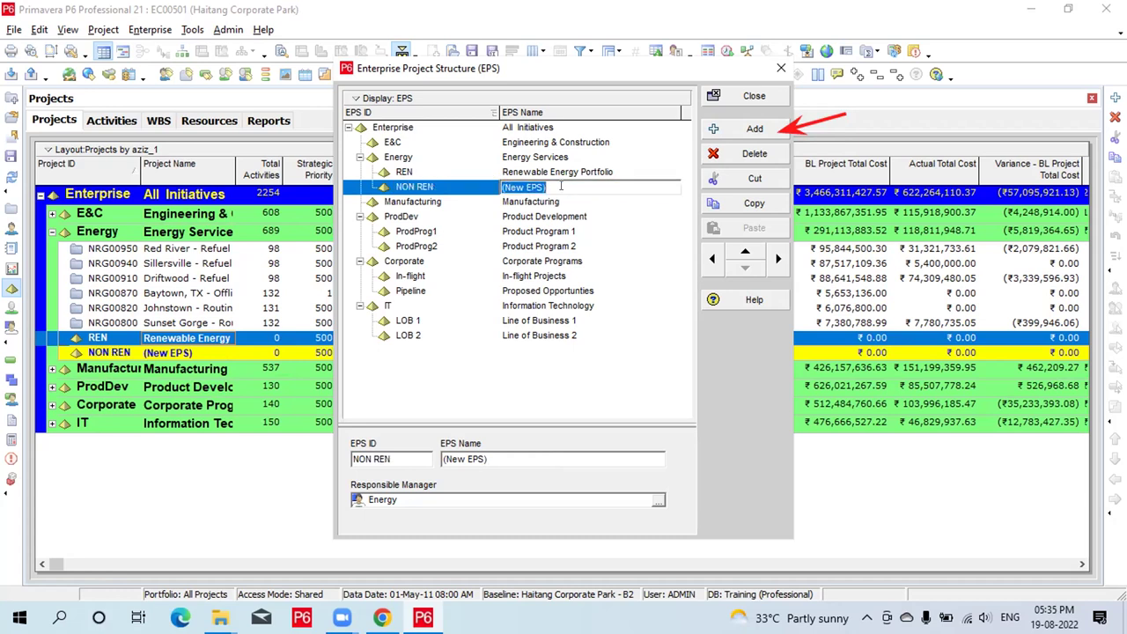
key("BackSpace")
type("Non Rene")
left_click(588, 172)
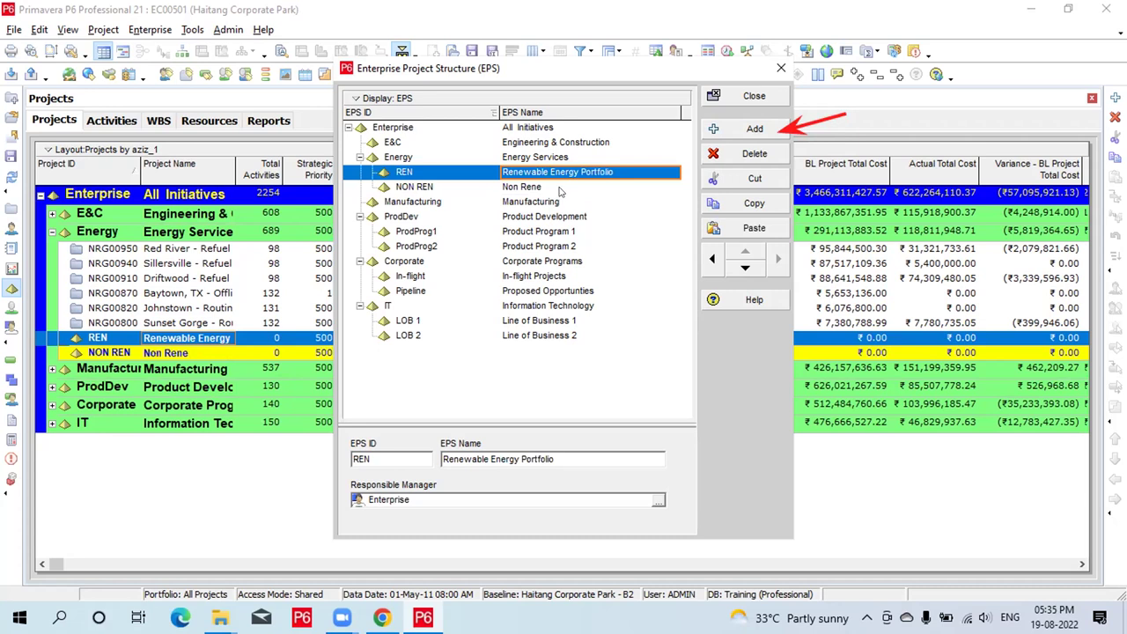
Step: Clear the truncated NON REN name and dismiss the missing-name warning
left_click(568, 187)
left_click(544, 188)
left_click(539, 185)
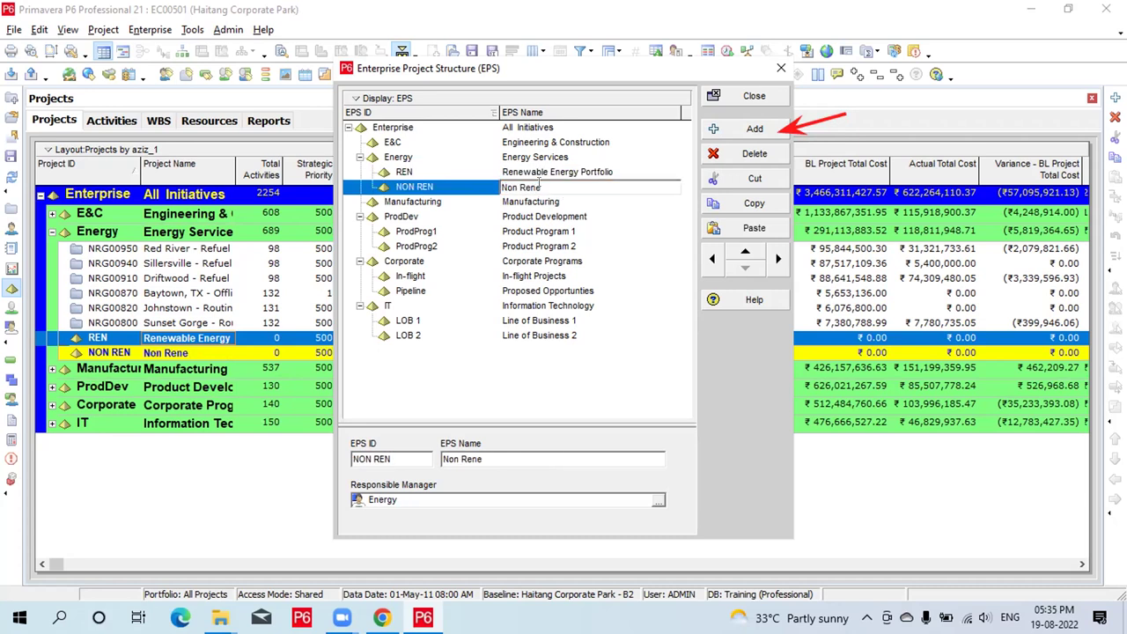
key("BackSpace")
key("BackSpace")
key("BackSpace")
key("BackSpace")
type("EPS ID\tEPS Name")
key("BackSpace")
key("BackSpace")
key("BackSpace")
key("BackSpace")
key("BackSpace")
key("BackSpace")
key("BackSpace")
key("BackSpace")
key("BackSpace")
key("BackSpace")
key("BackSpace")
key("BackSpace")
key("BackSpace")
key("BackSpace")
key("BackSpace")
key("BackSpace")
key("BackSpace")
key("BackSpace")
key("BackSpace")
left_click(608, 175)
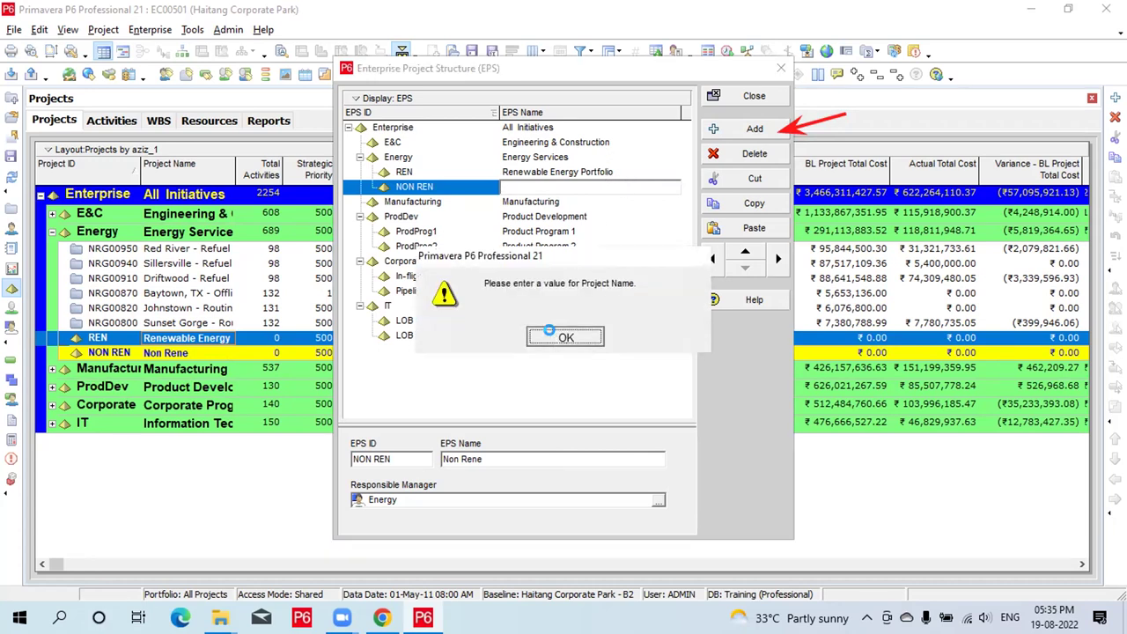
left_click(558, 339)
left_click(546, 199)
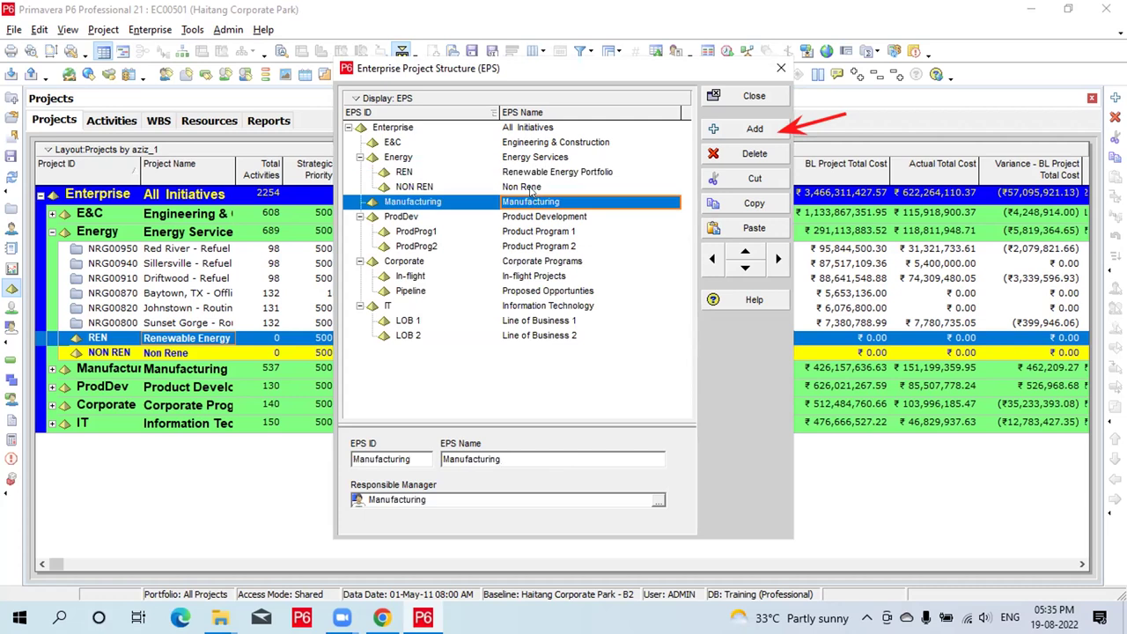
left_click(537, 189)
left_click(540, 188)
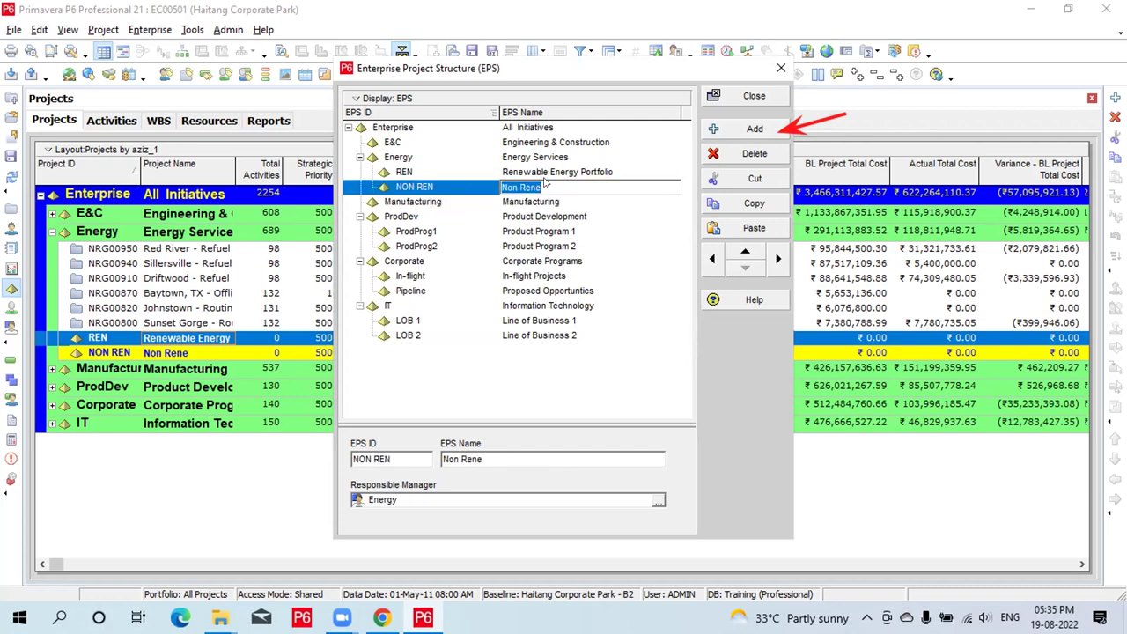
Step: Reuse REN's name text to name NON REN 'Non Renewable Energy Portfolio', then add another Energy node
left_click(549, 171)
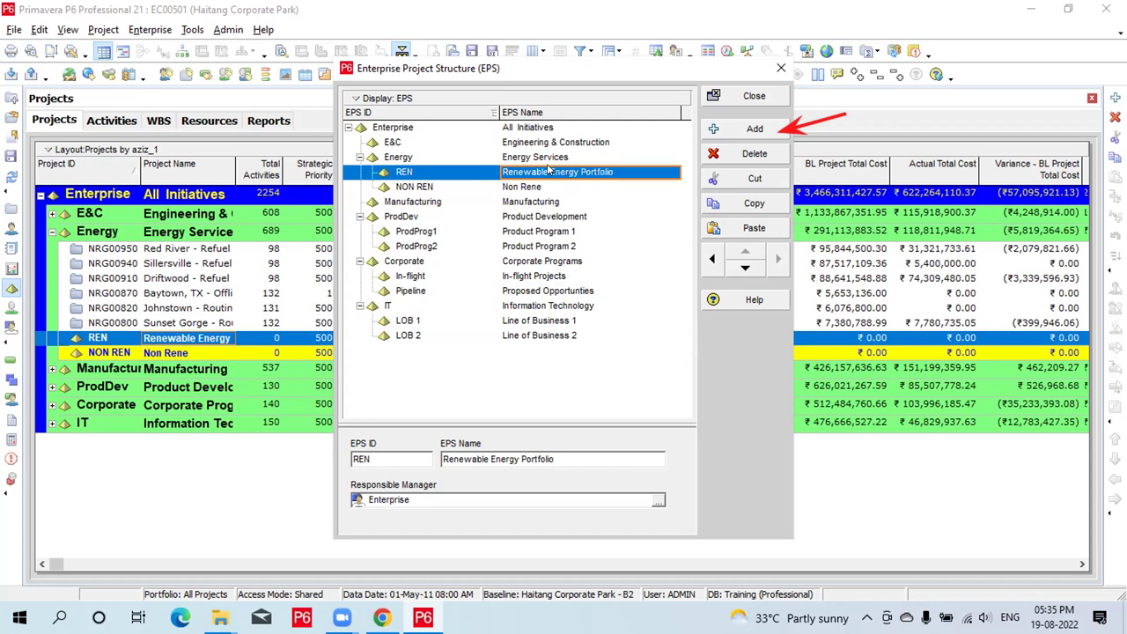
left_click(549, 169)
left_click_drag(615, 172, 493, 157)
key("ctrl+c")
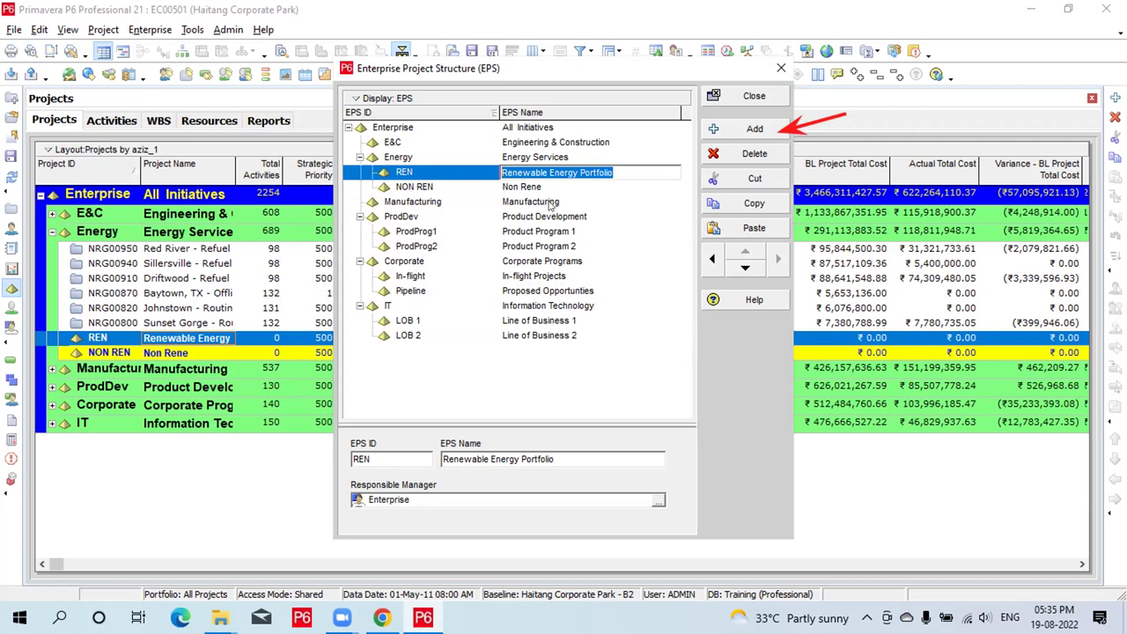
left_click(545, 188)
left_click(539, 182)
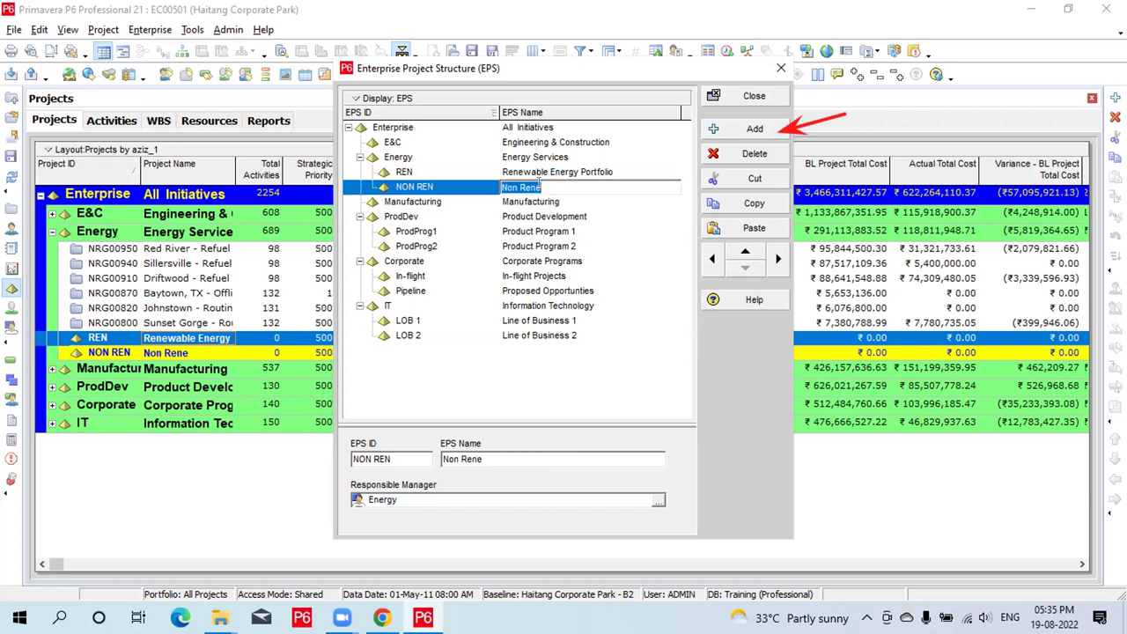
left_click(539, 182)
key("BackSpace")
key("BackSpace")
key("BackSpace")
key("BackSpace")
key("ctrl+v")
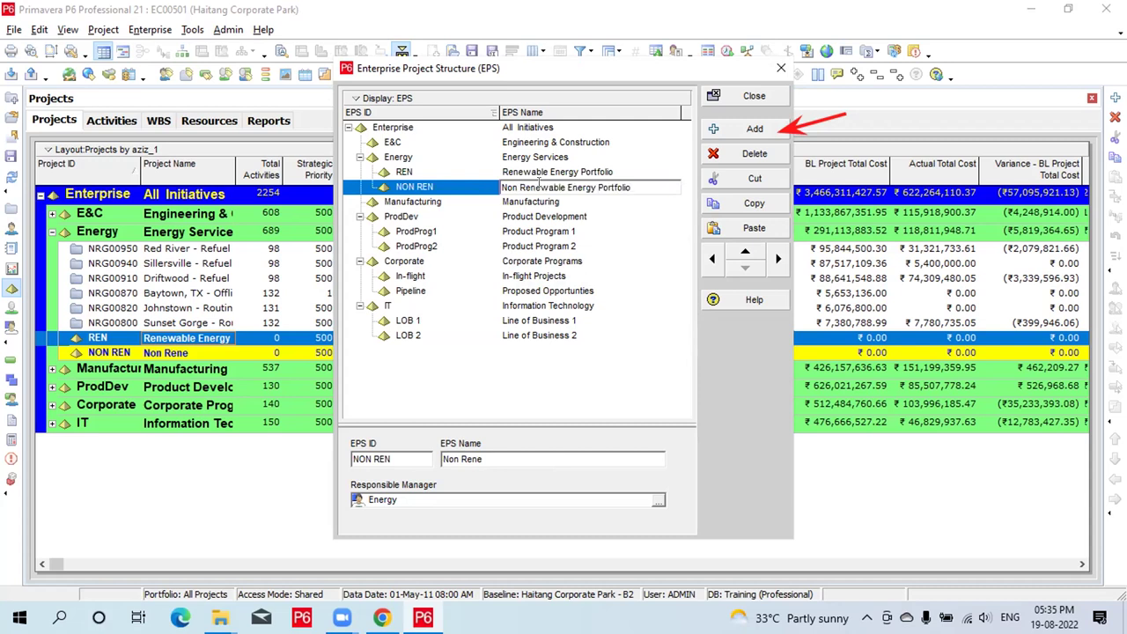
key("Return")
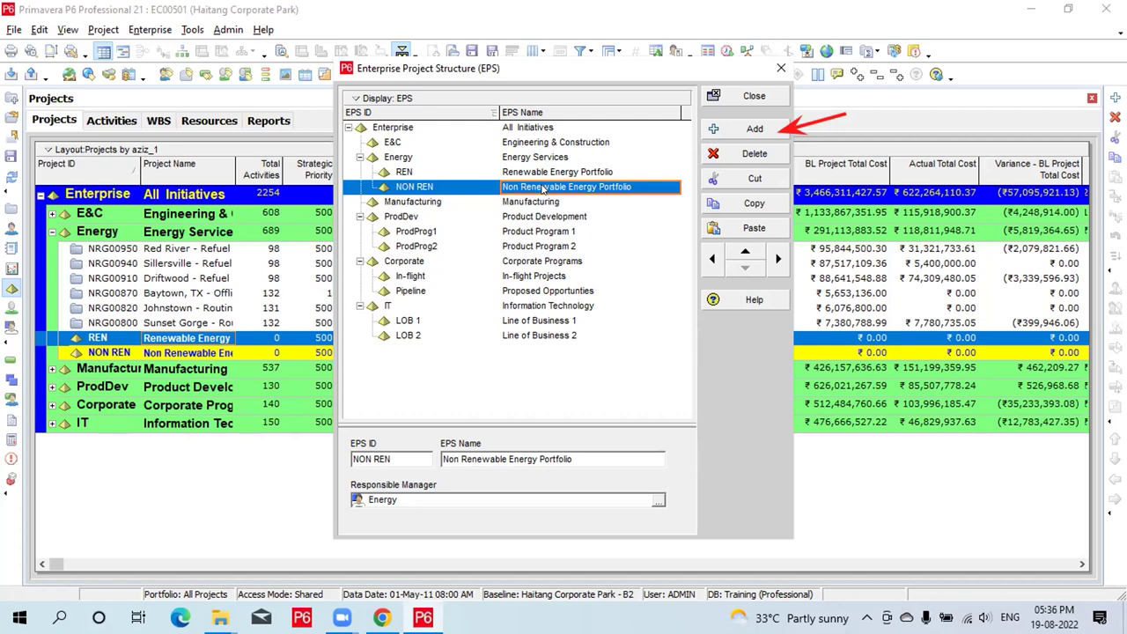
left_click(733, 128)
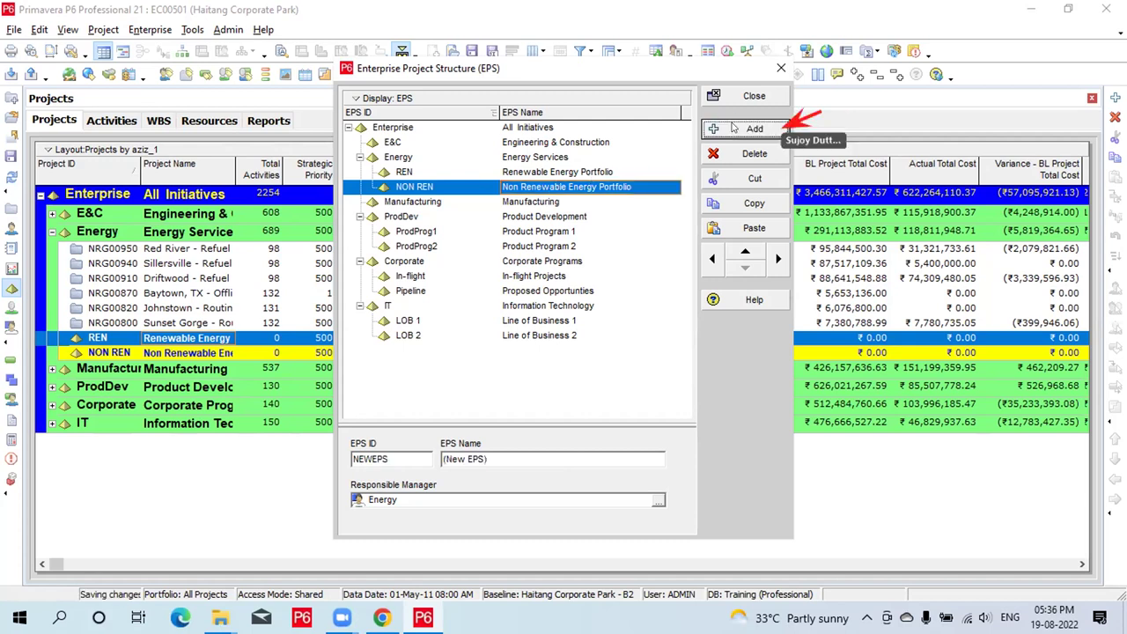
Step: Replace the new node's placeholder with ID NUC and name 'Nuclear Energy Portfolio'
left_click(409, 203)
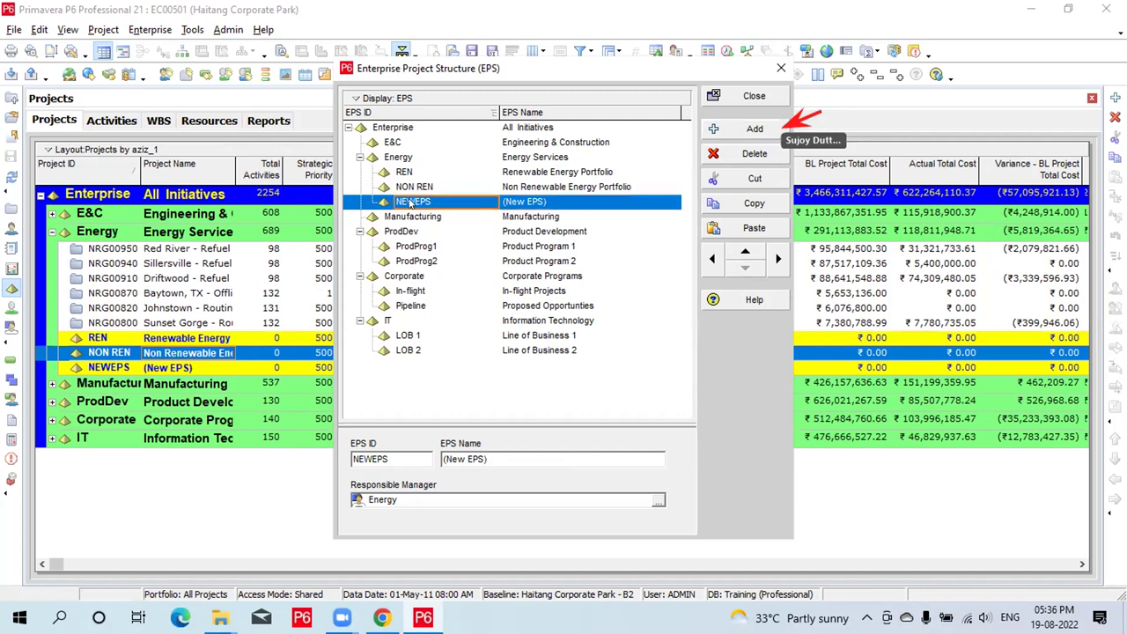
left_click(409, 203)
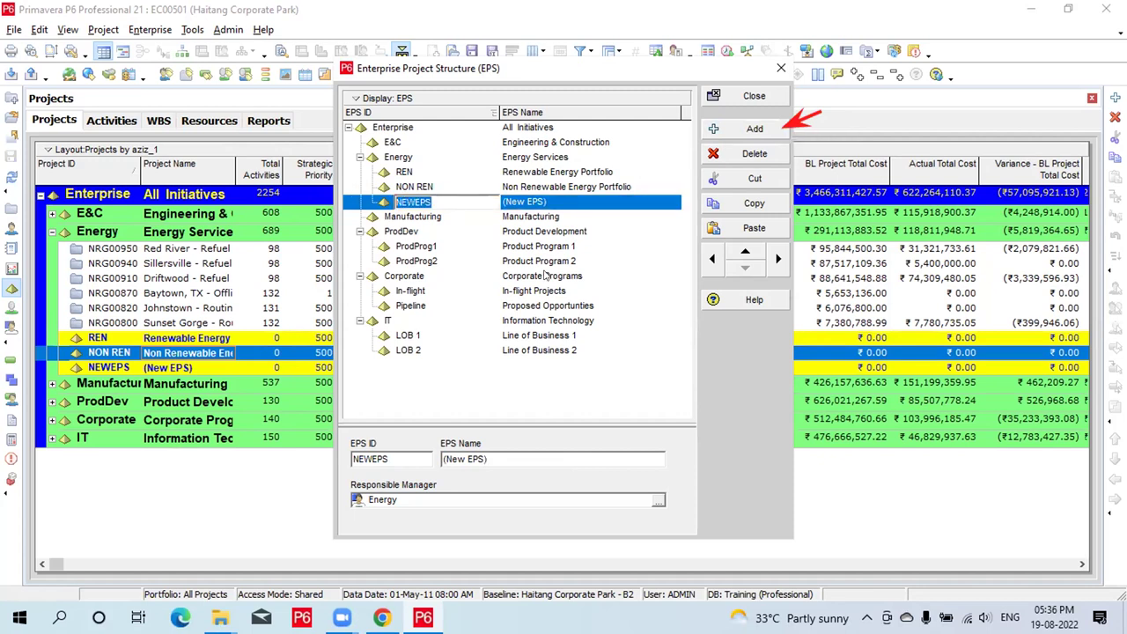
type("NUC")
left_click(563, 203)
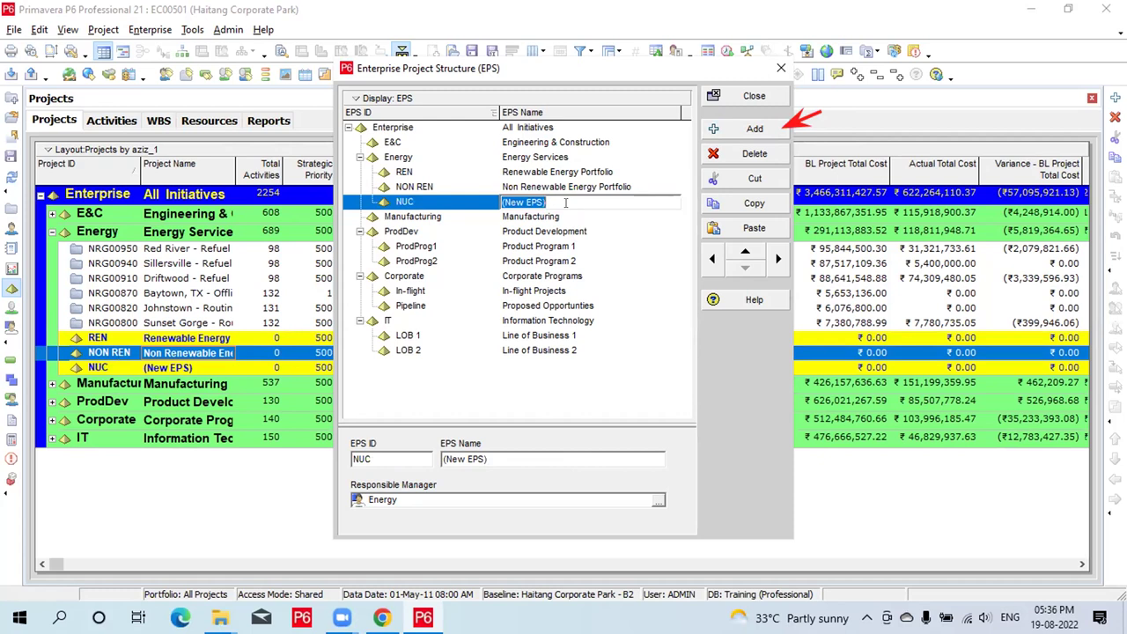
key("BackSpace")
type("Nuclear Energy Portfolio")
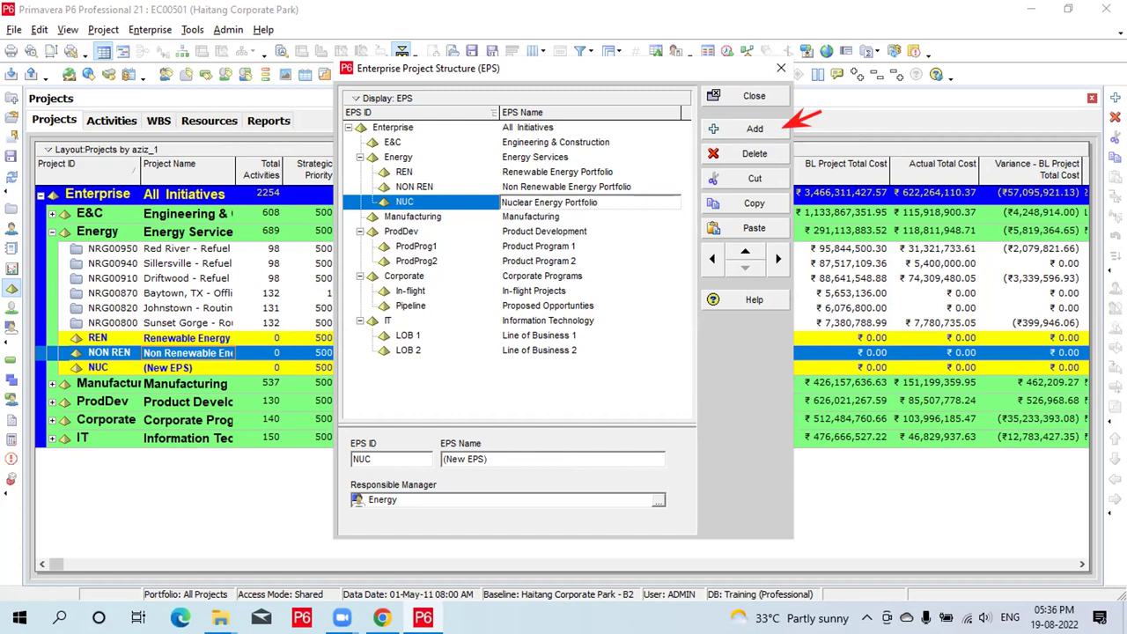
key("Return")
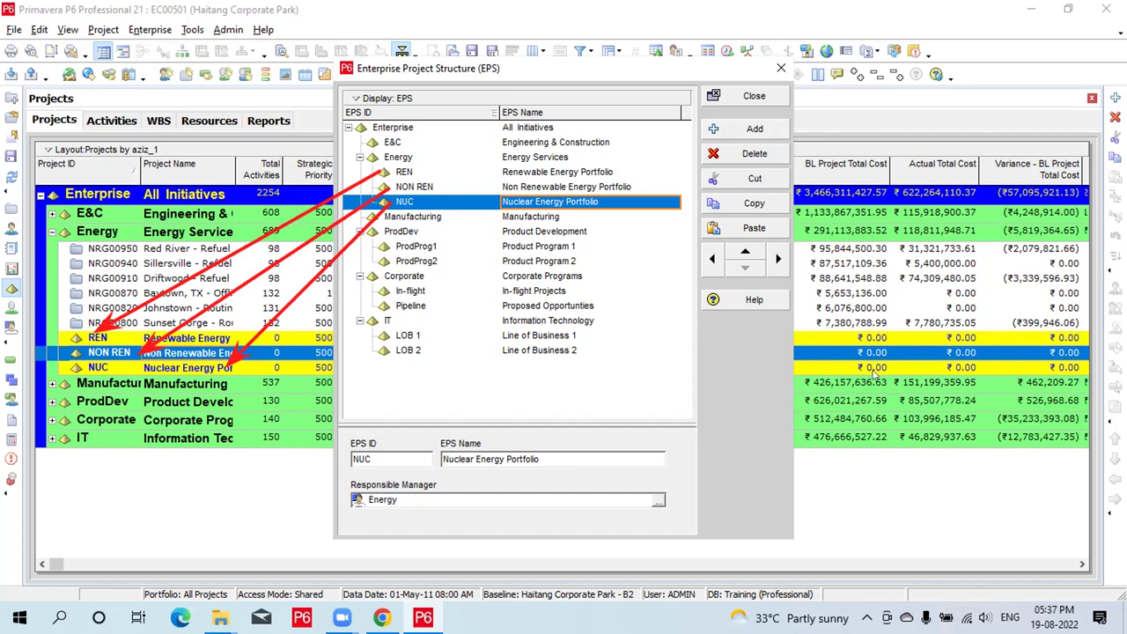
left_click_drag(885, 97, 777, 100)
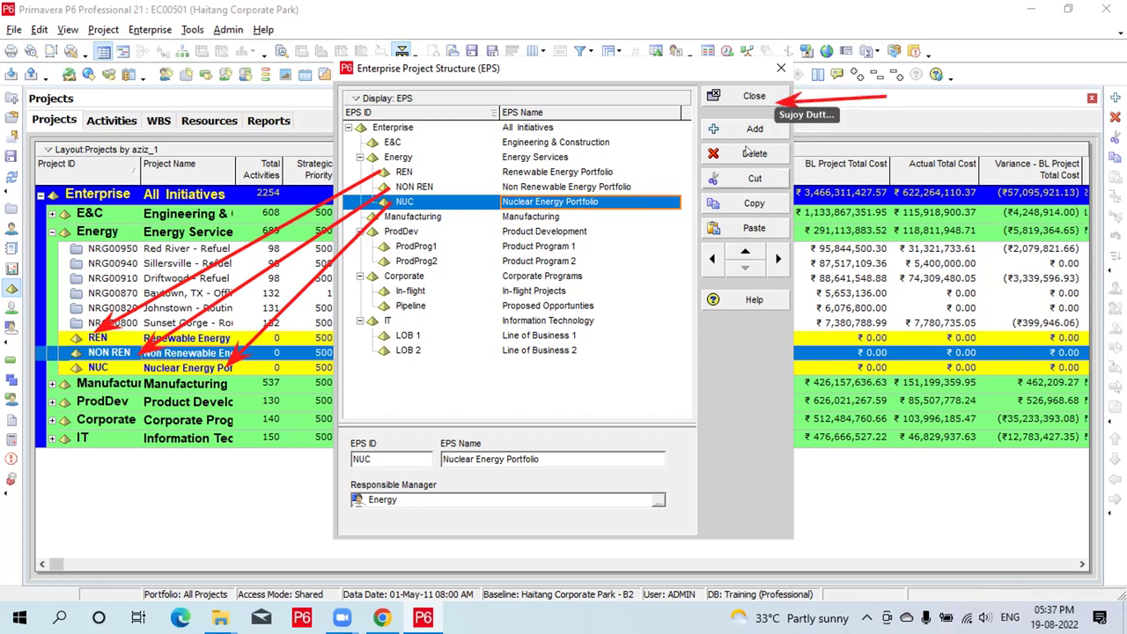
Step: Close the EPS window, widen the Project Name column, and sort projects by Project ID ascending
left_click(760, 99)
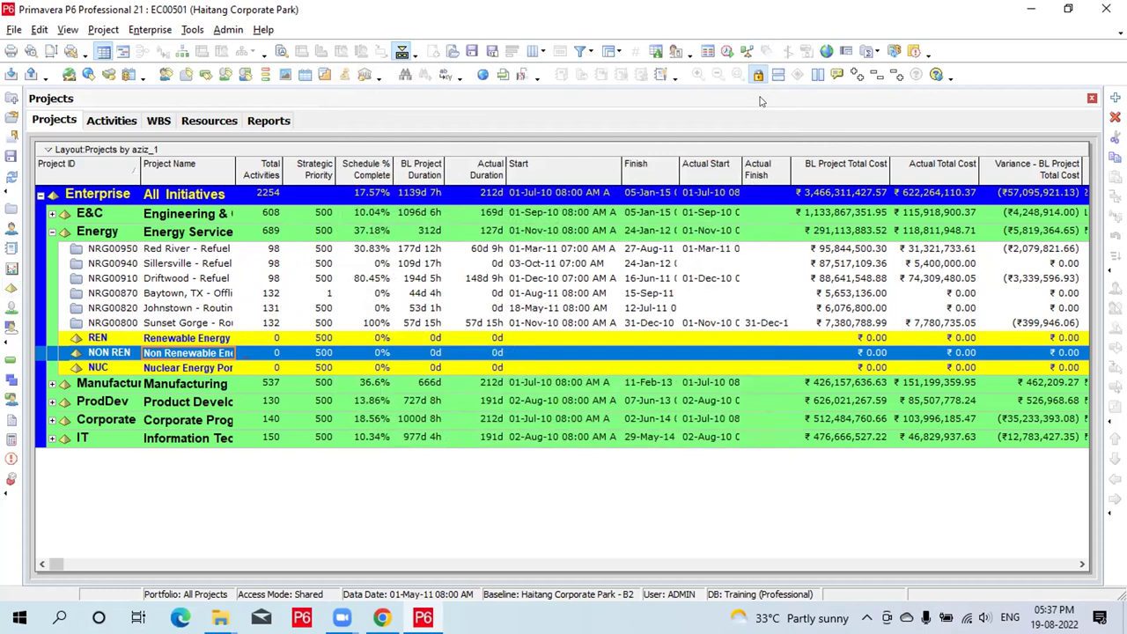
left_click_drag(235, 169, 300, 169)
left_click(104, 175)
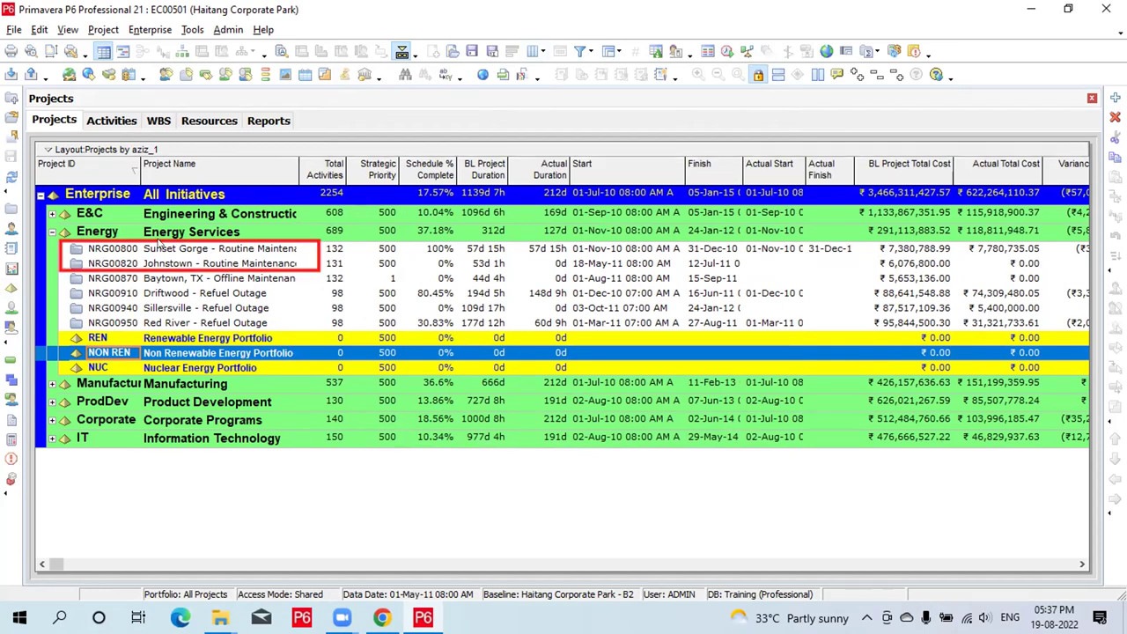
Step: Move NRG00800 and NRG00820 into REN and expand REN to show them
left_click(122, 249)
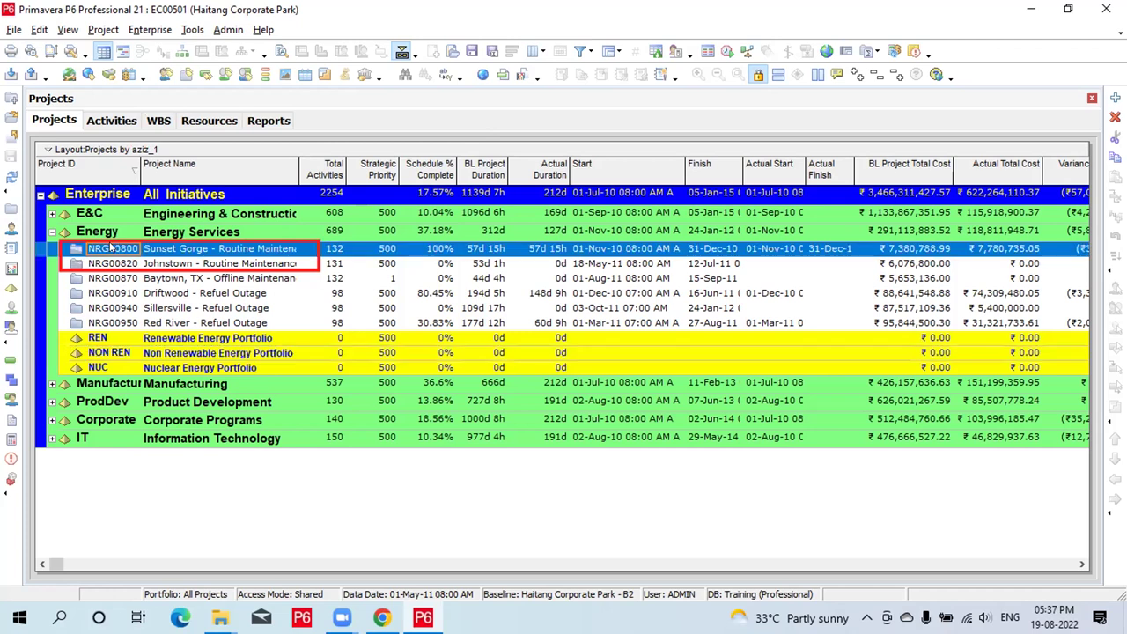
key("shift+Down")
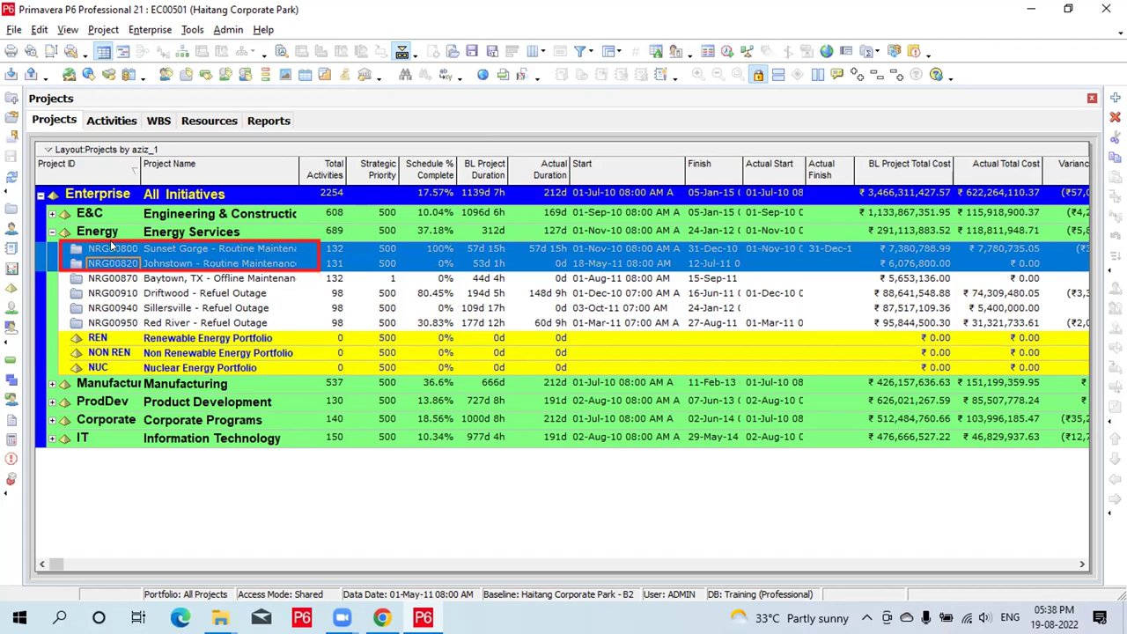
key("ctrl+c")
left_click(77, 338)
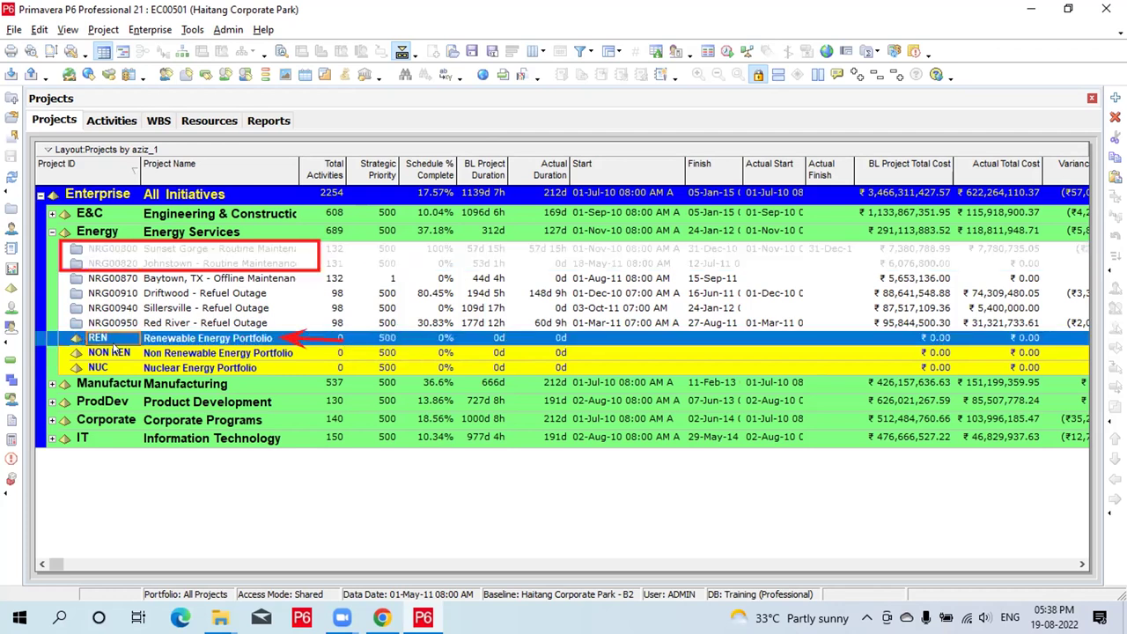
key("ctrl+v")
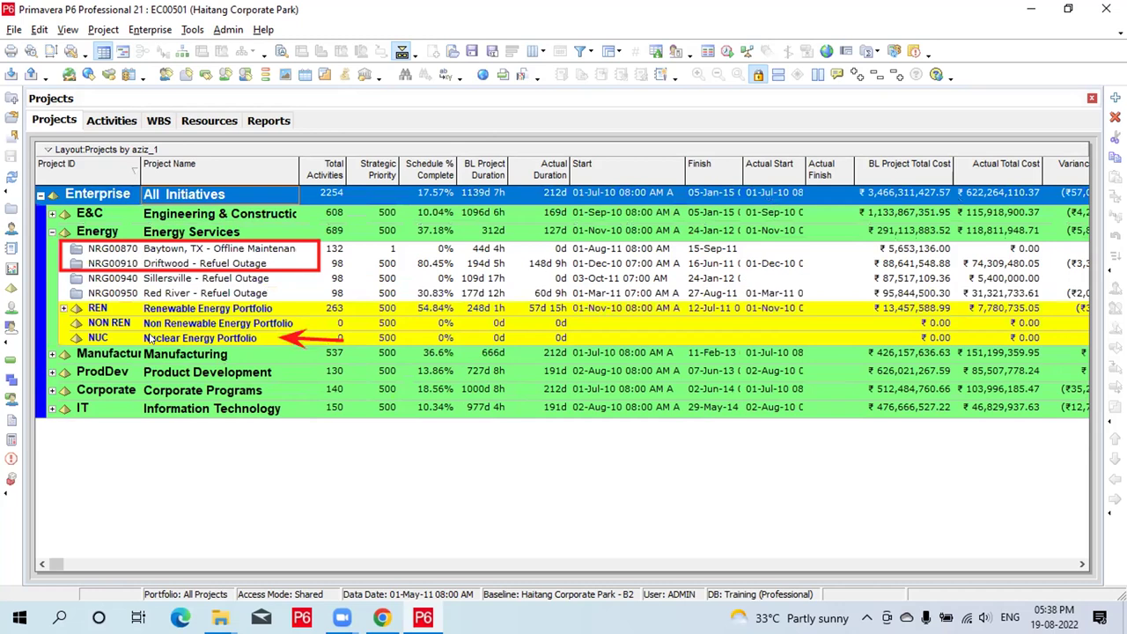
left_click(62, 308)
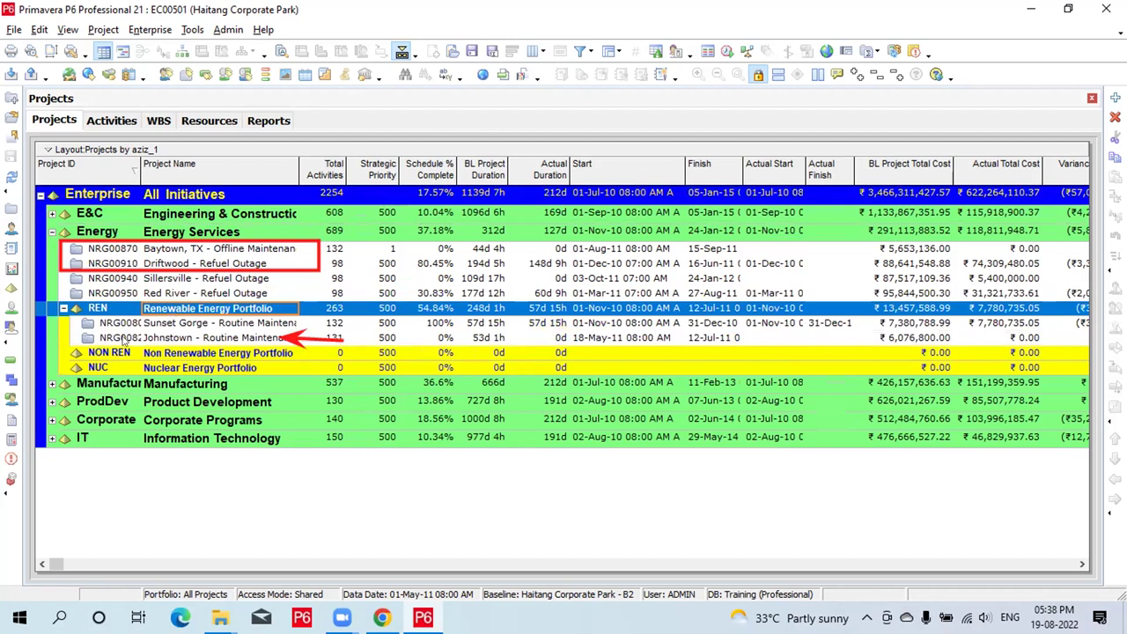
Step: Move projects NRG00870 and NRG00910 under NON REN
left_click(164, 249)
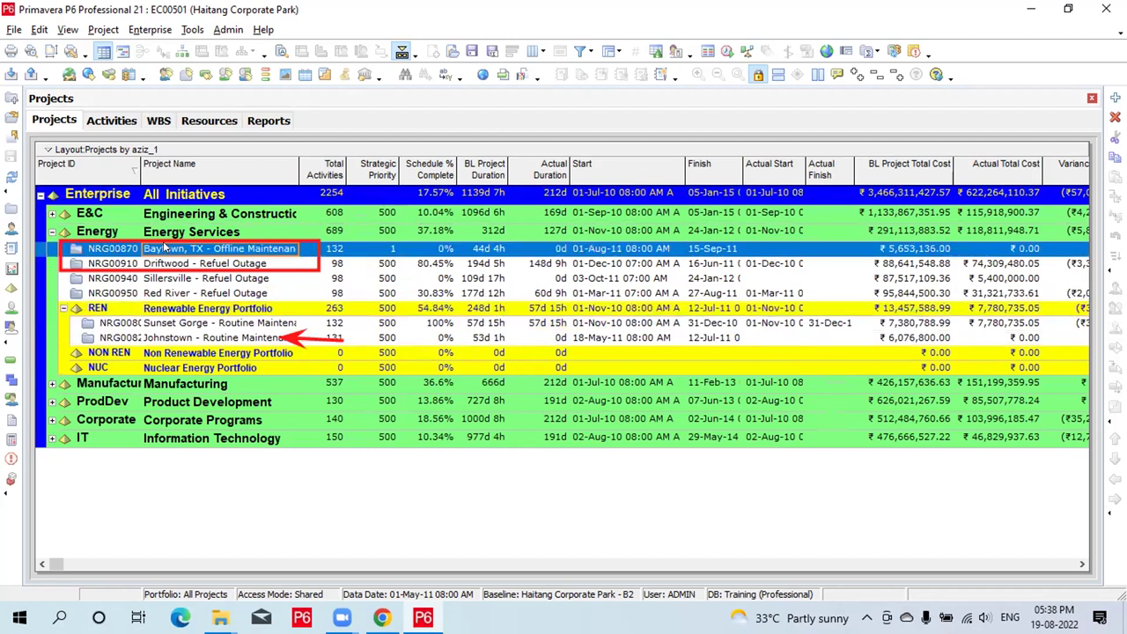
key("shift+Down")
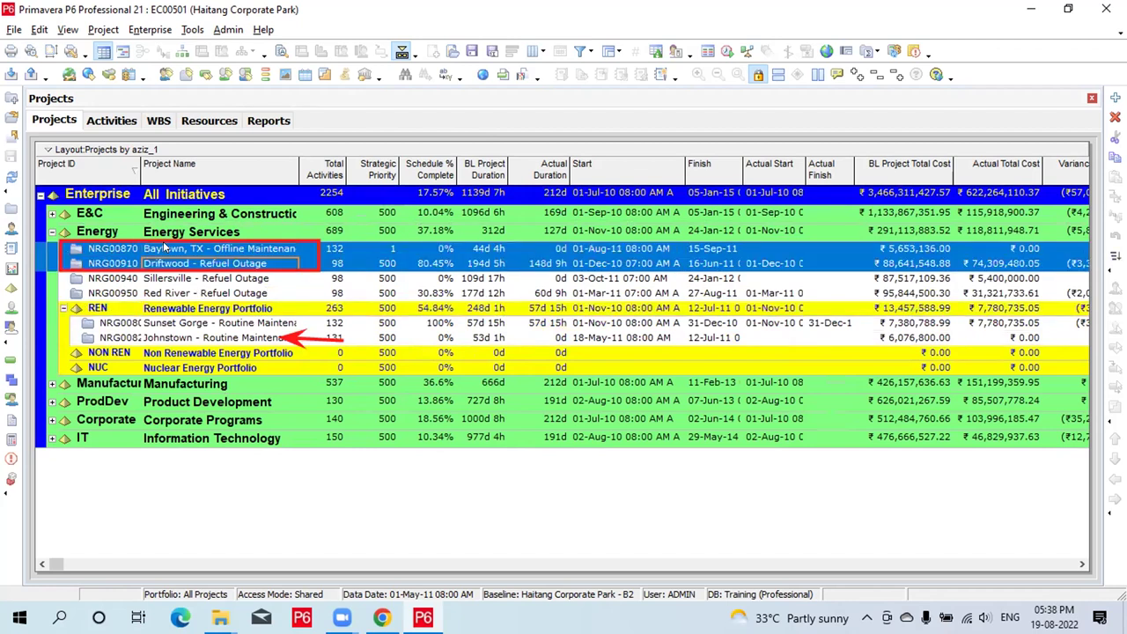
key("ctrl+x")
left_click(163, 353)
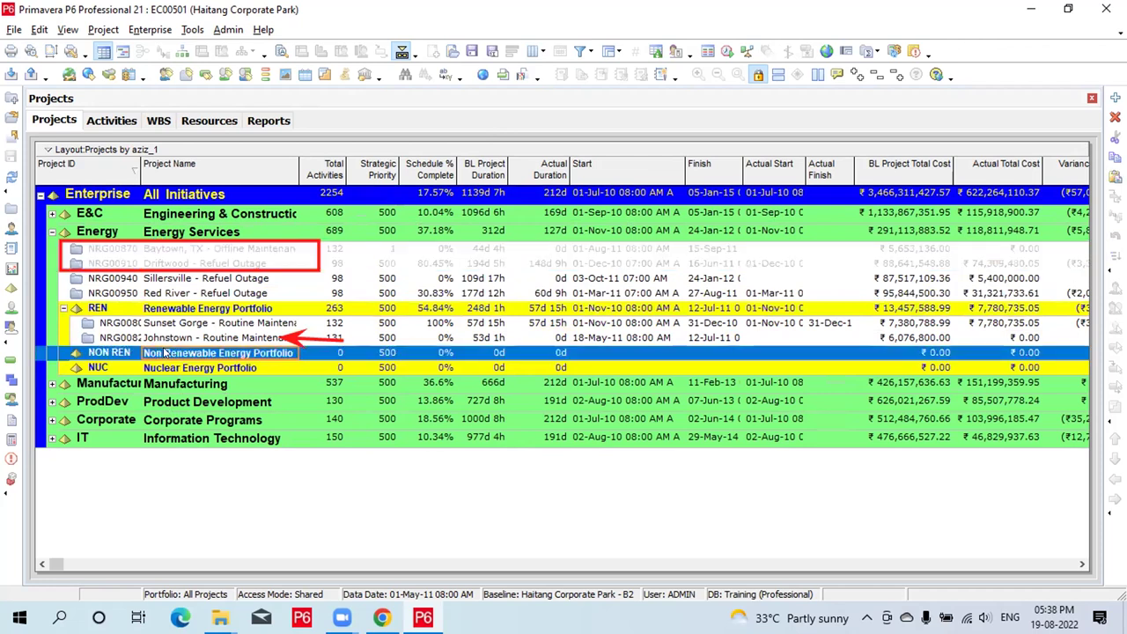
key("ctrl+v")
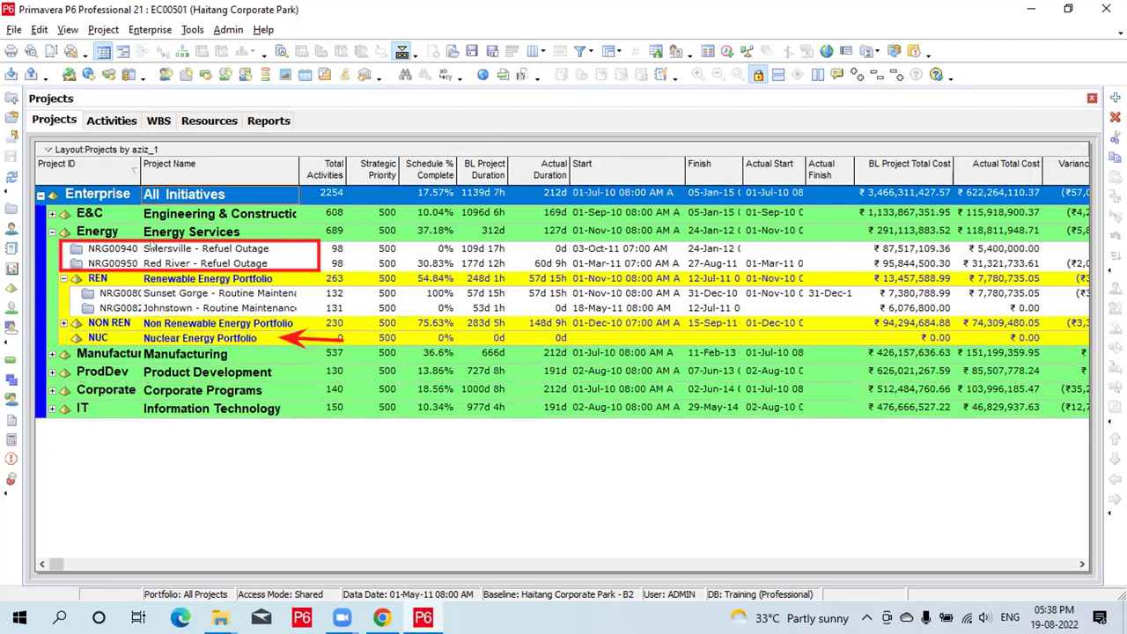
Step: Move projects NRG00940 and NRG00950 under NUC
left_click(152, 250)
key("Left")
key("shift+Down")
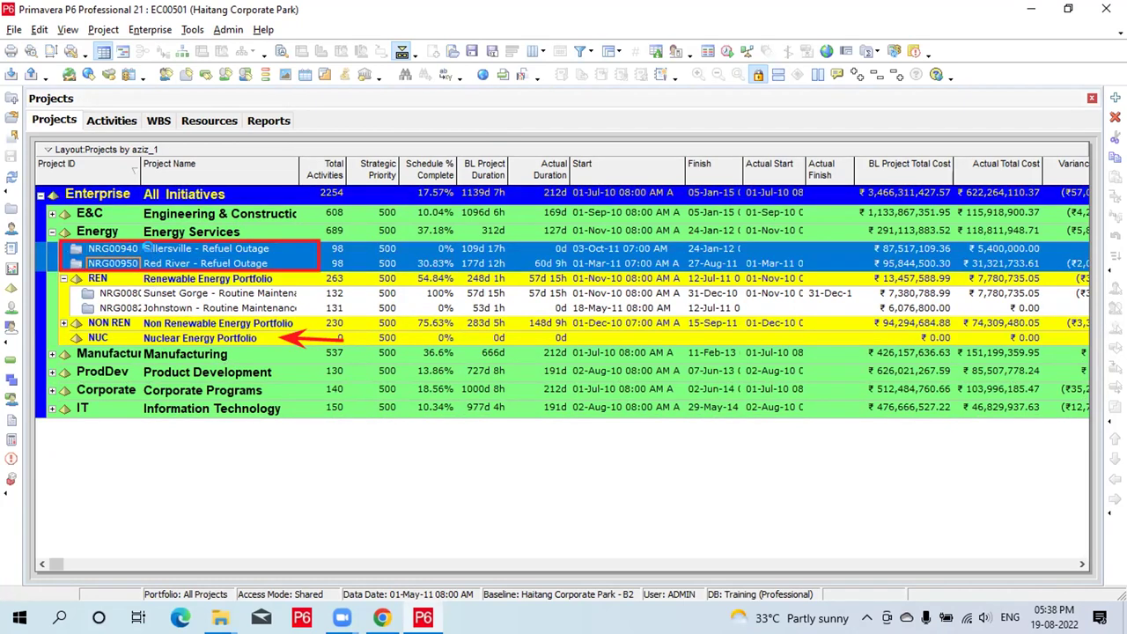
key("ctrl+x")
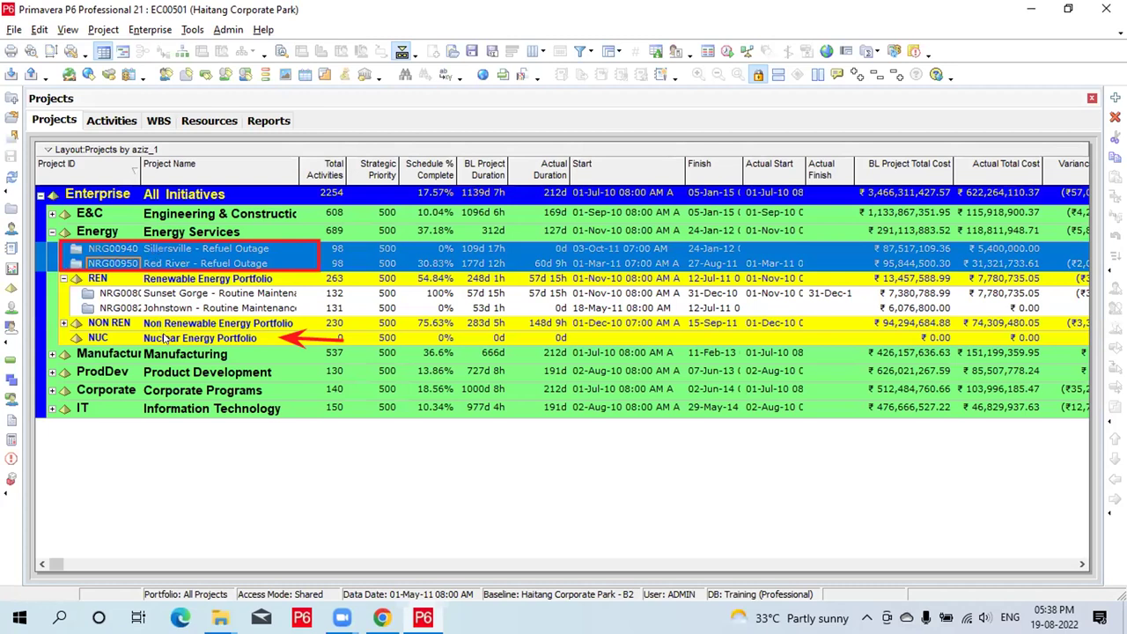
left_click(166, 338)
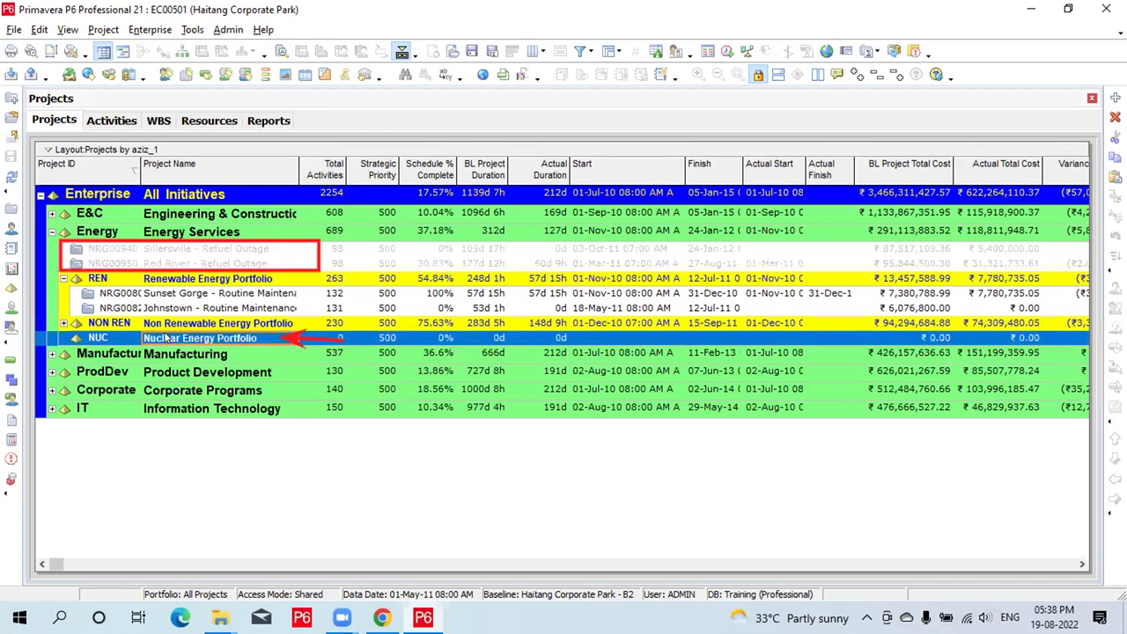
key("ctrl+v")
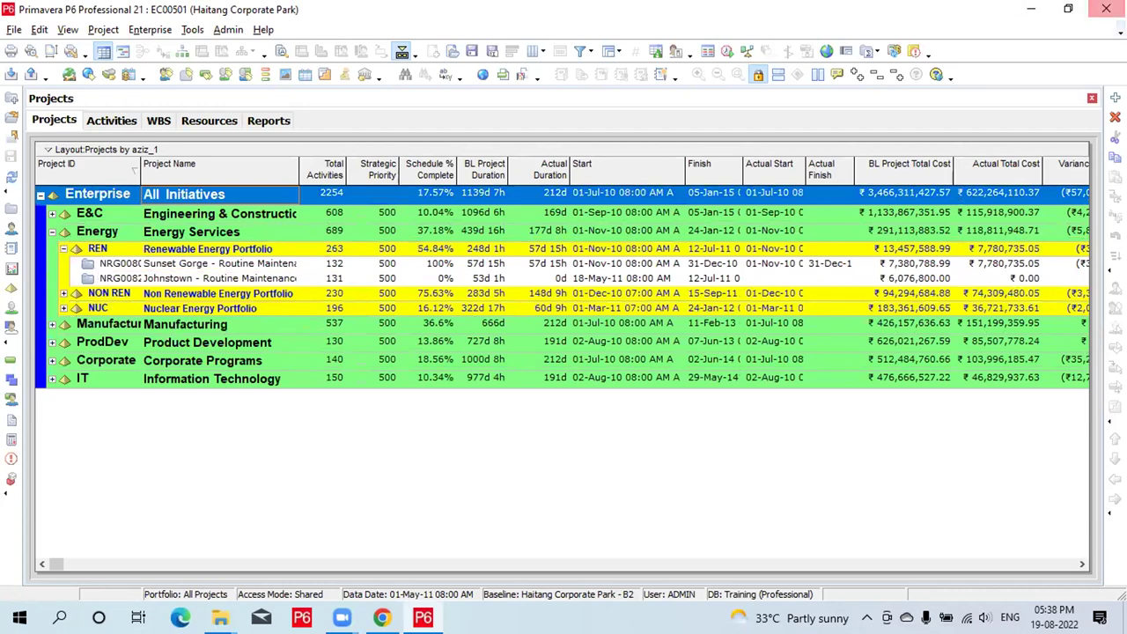
Step: Expand NUC and NON REN, widen the Project ID column, and check each portfolio's totals
left_click(63, 308)
left_click(64, 293)
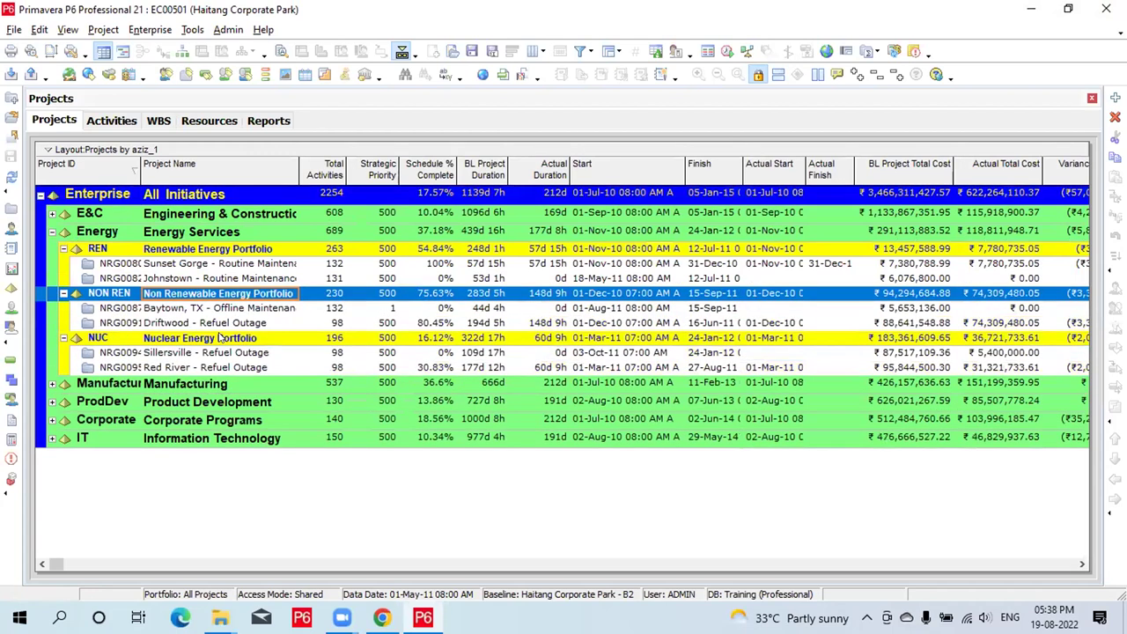
left_click_drag(137, 167, 152, 168)
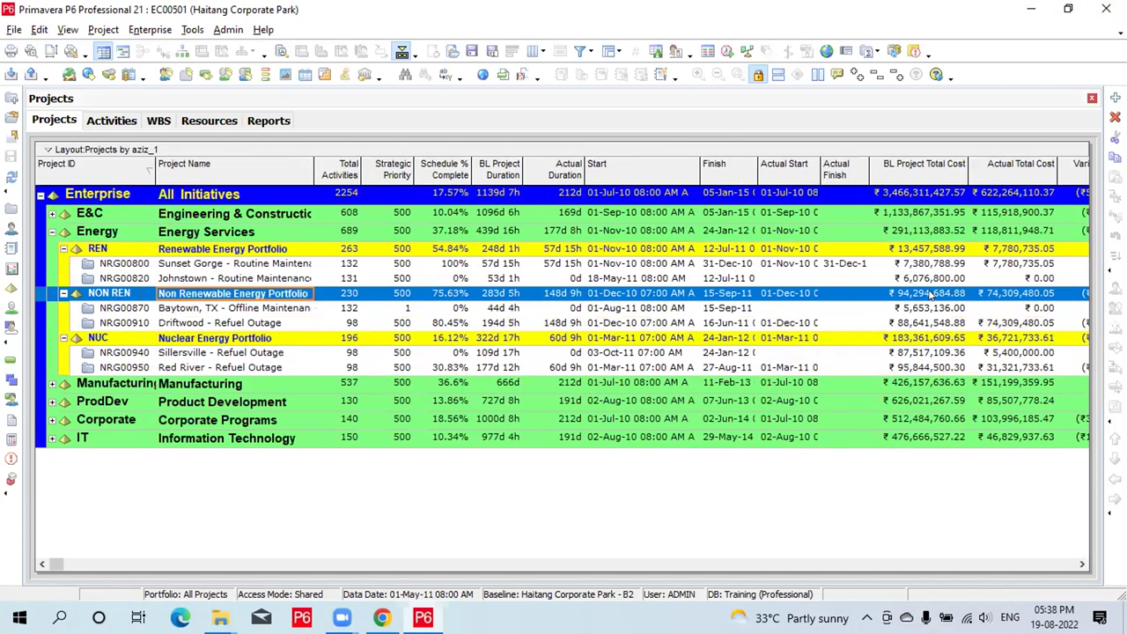
left_click(920, 248)
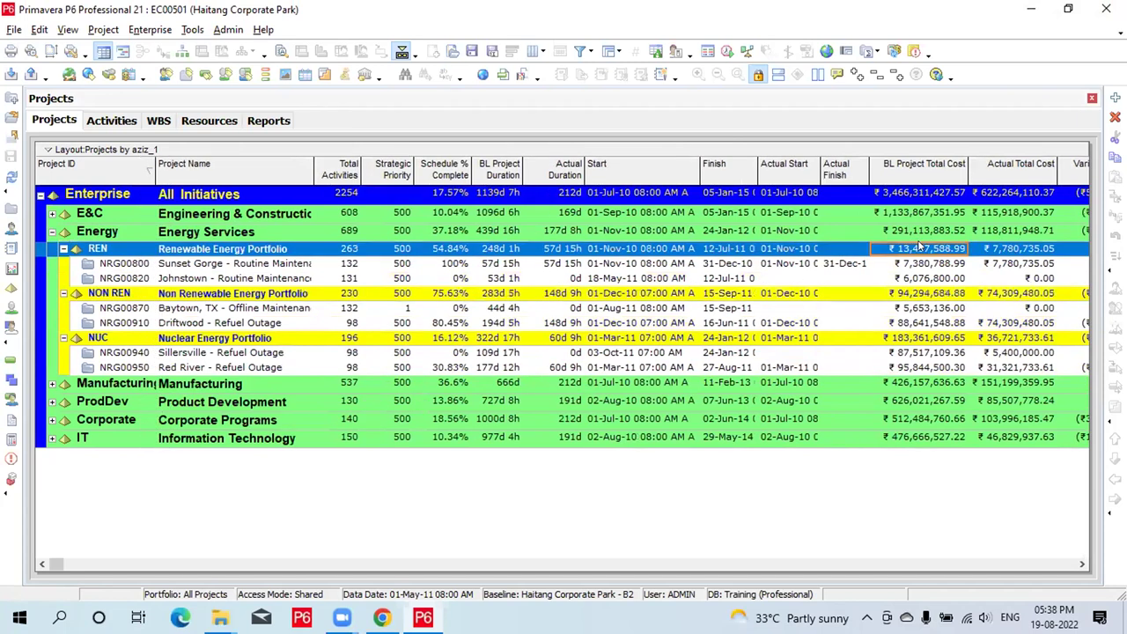
left_click(944, 292)
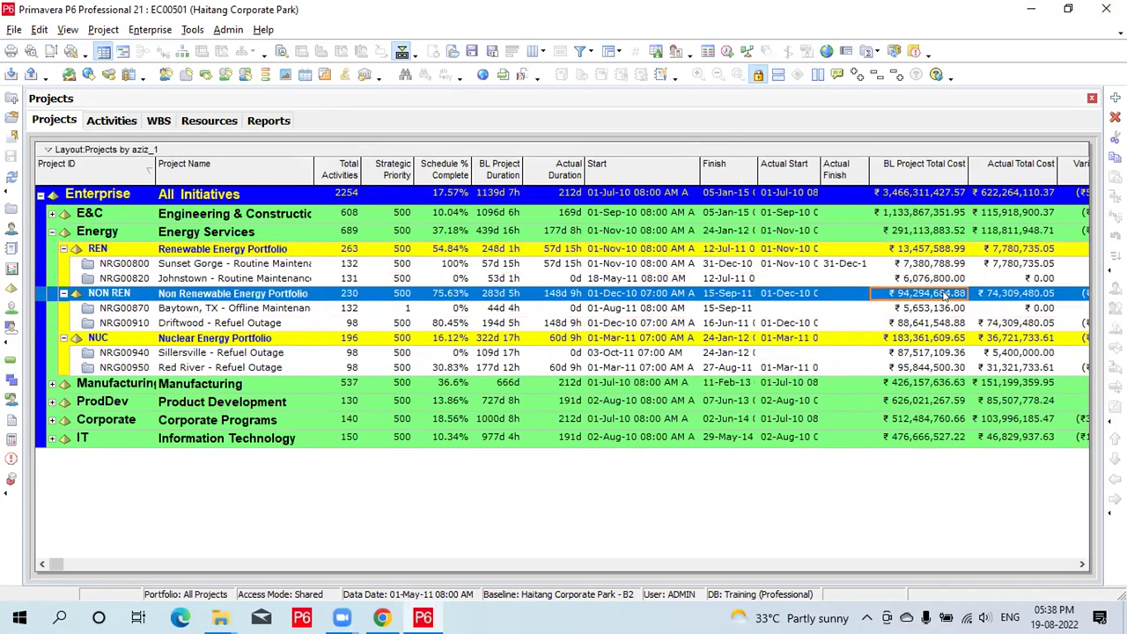
left_click(934, 339)
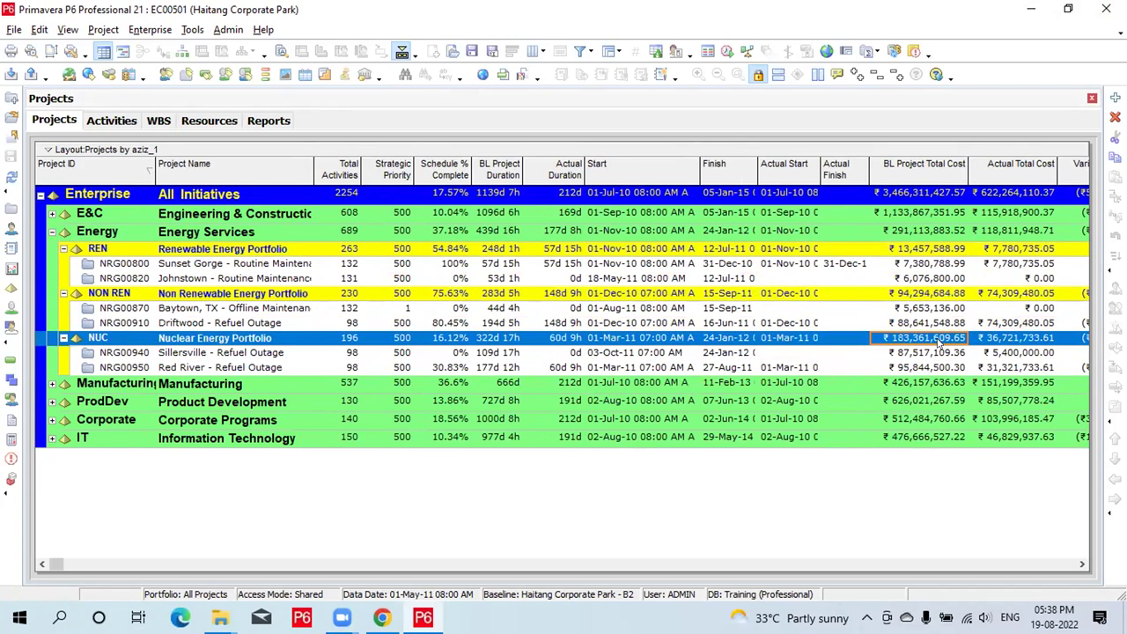
left_click(918, 250)
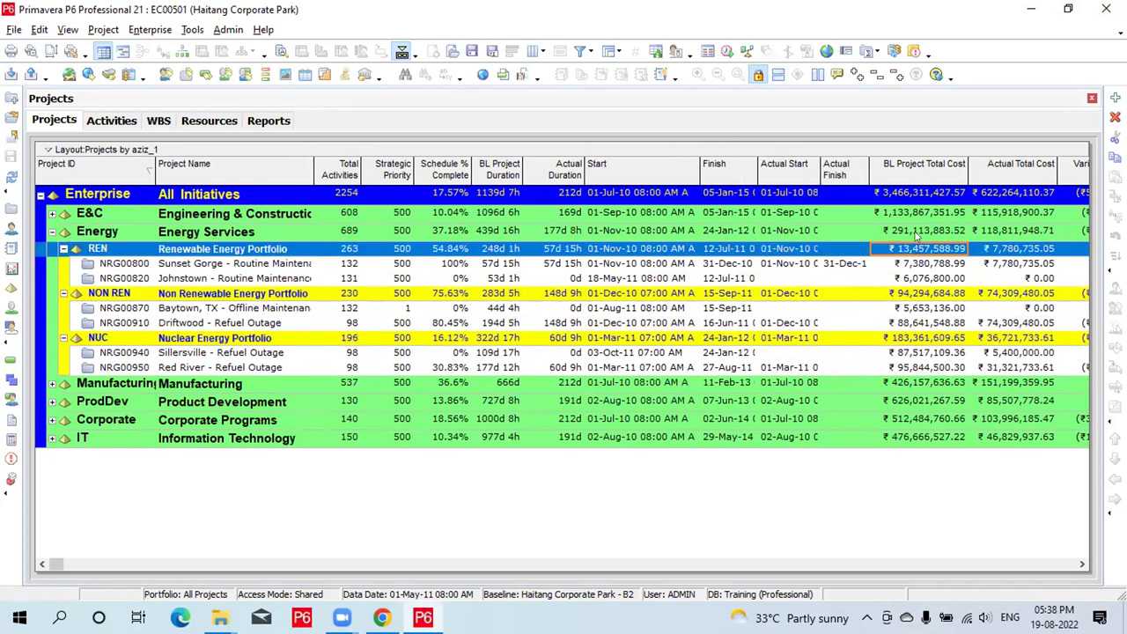
left_click(916, 231)
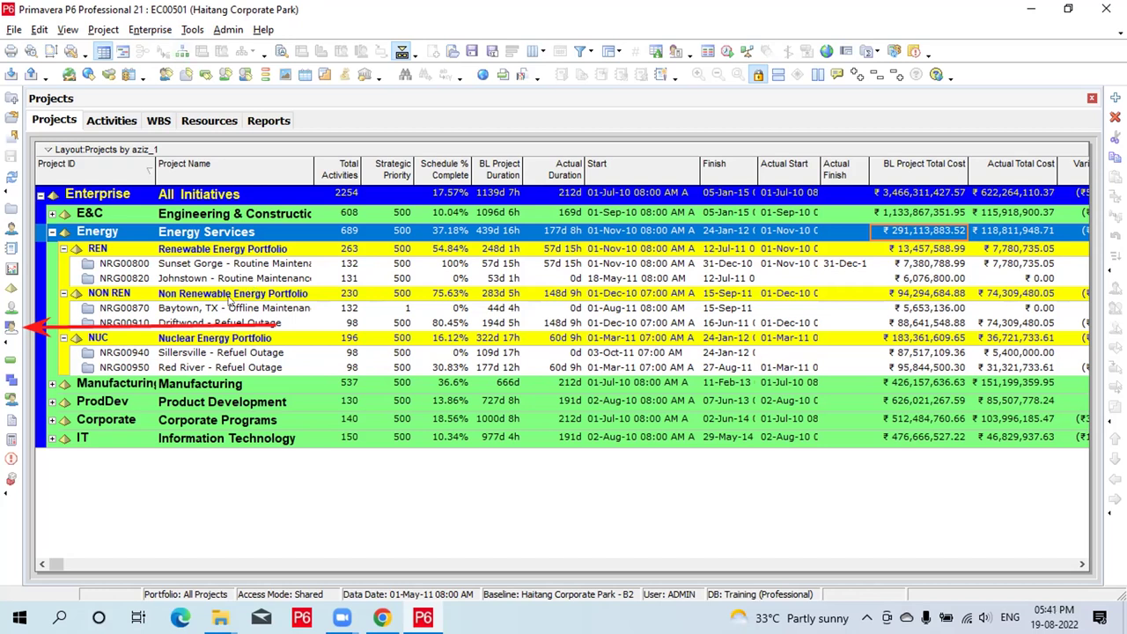
Step: Select the NUC row and reopen the Enterprise Project Structure dialog
left_click(229, 339)
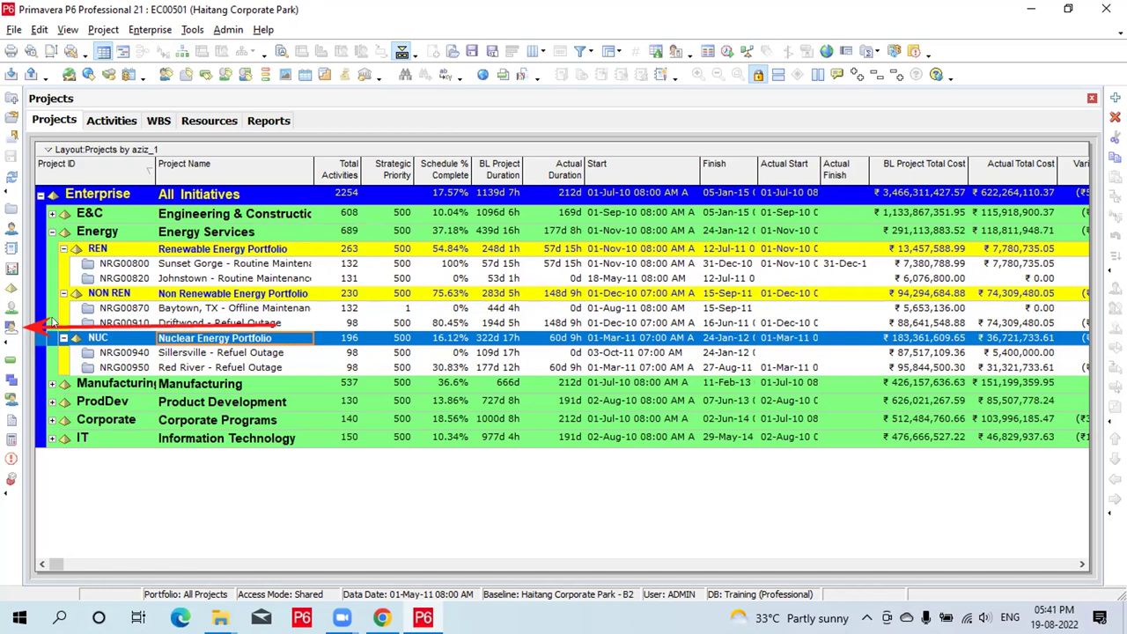
left_click(11, 287)
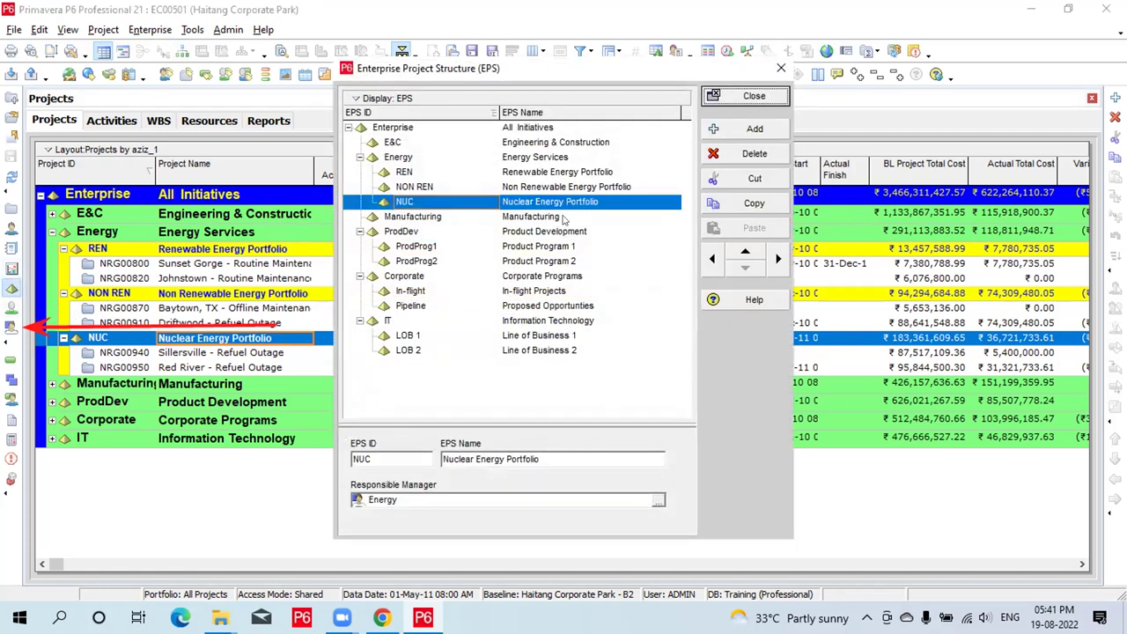
Step: Append 'Portfolio' to the Energy node name, making it 'Energy Services Portfolio'
left_click(562, 174)
left_click(618, 173)
double_click(583, 172)
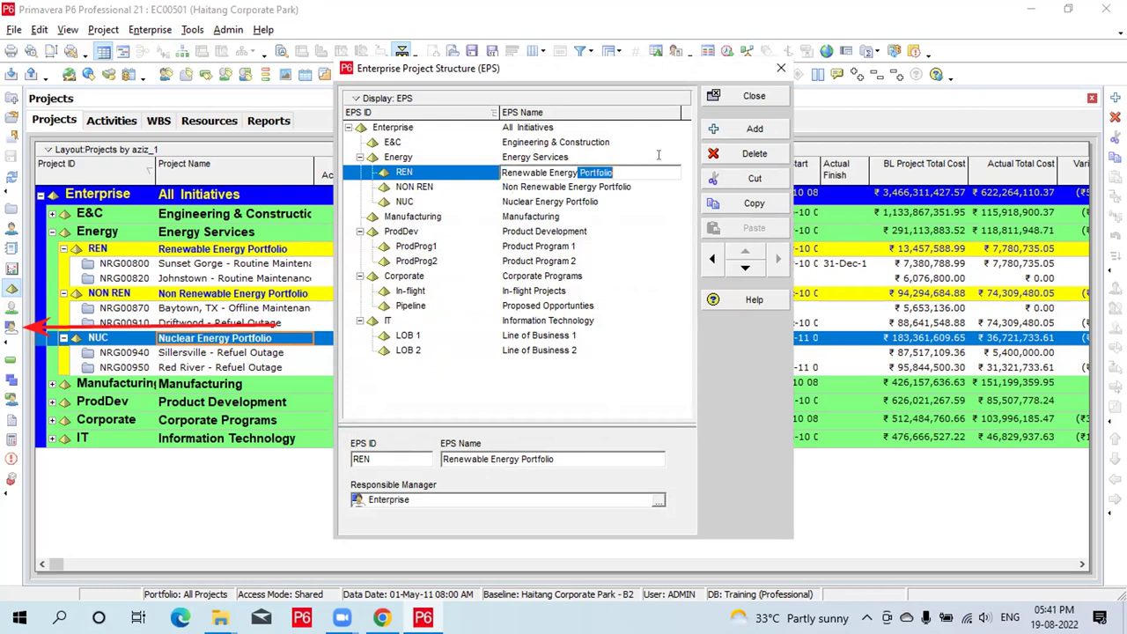
left_click(561, 159)
left_click(577, 157)
type("P")
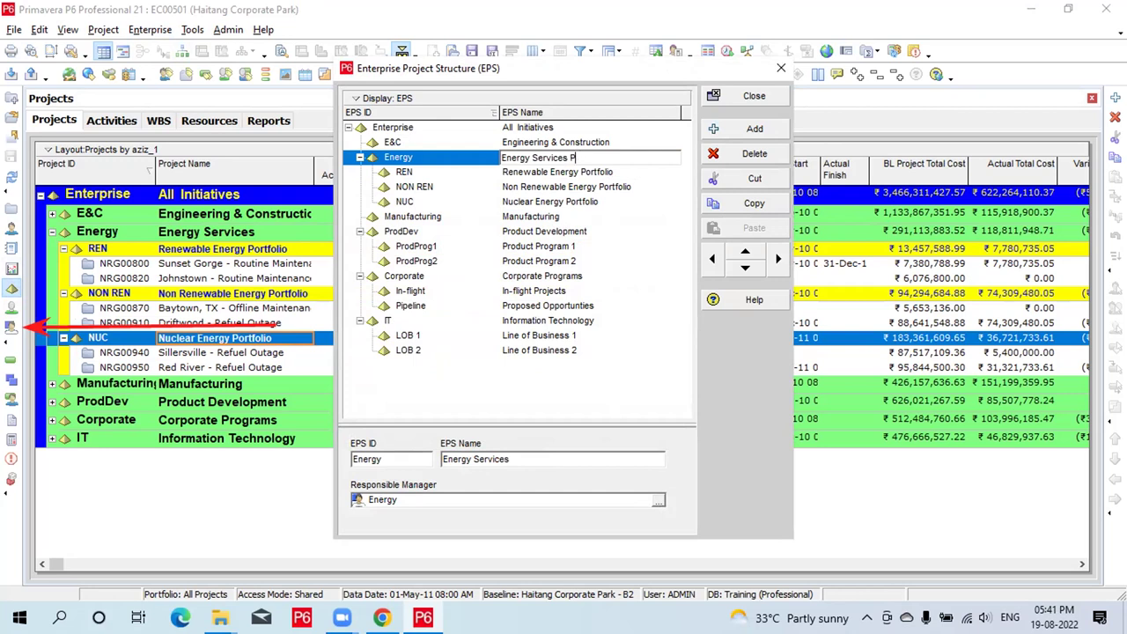
type("ortfolio")
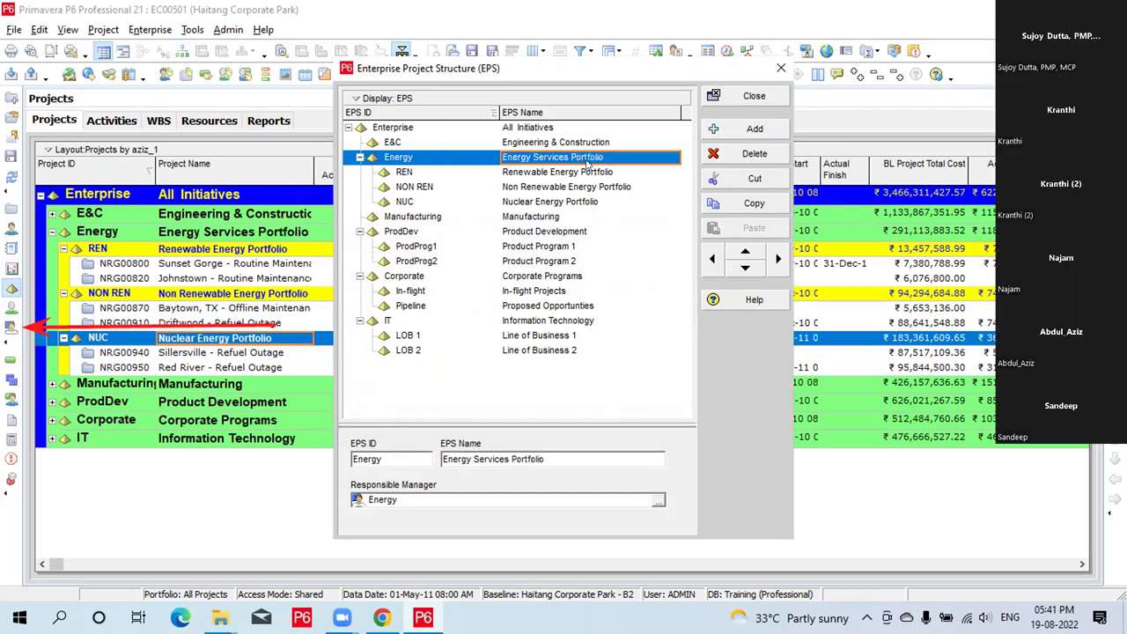
double_click(602, 172)
Step: Rename REN to 'Renewable Energy Program'
left_click_drag(578, 172, 657, 170)
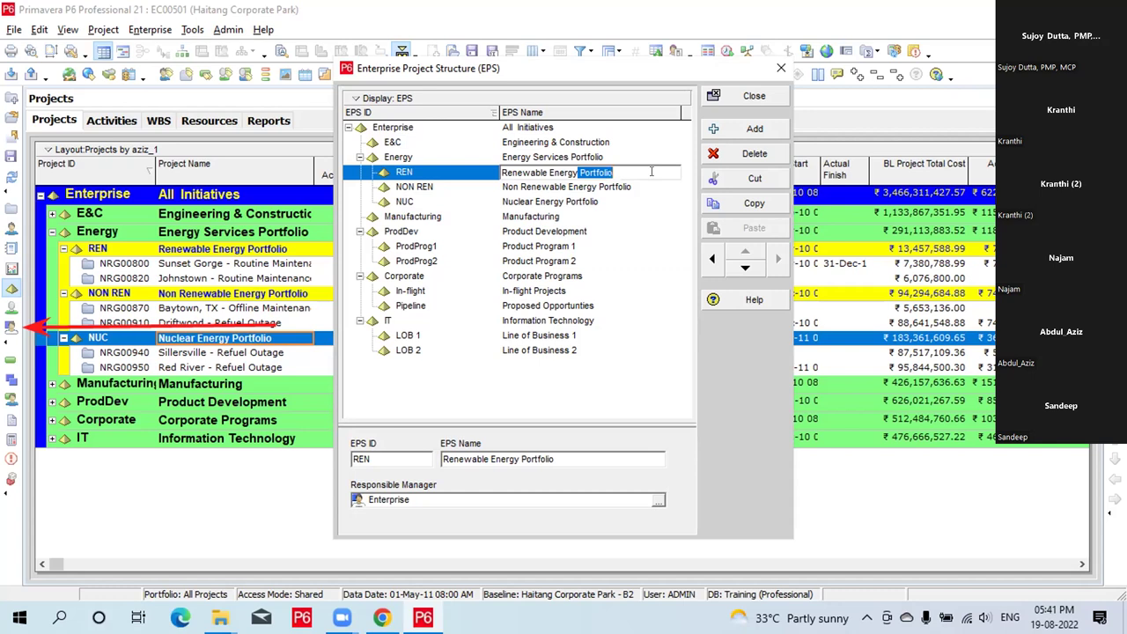
key("Delete")
type("Program")
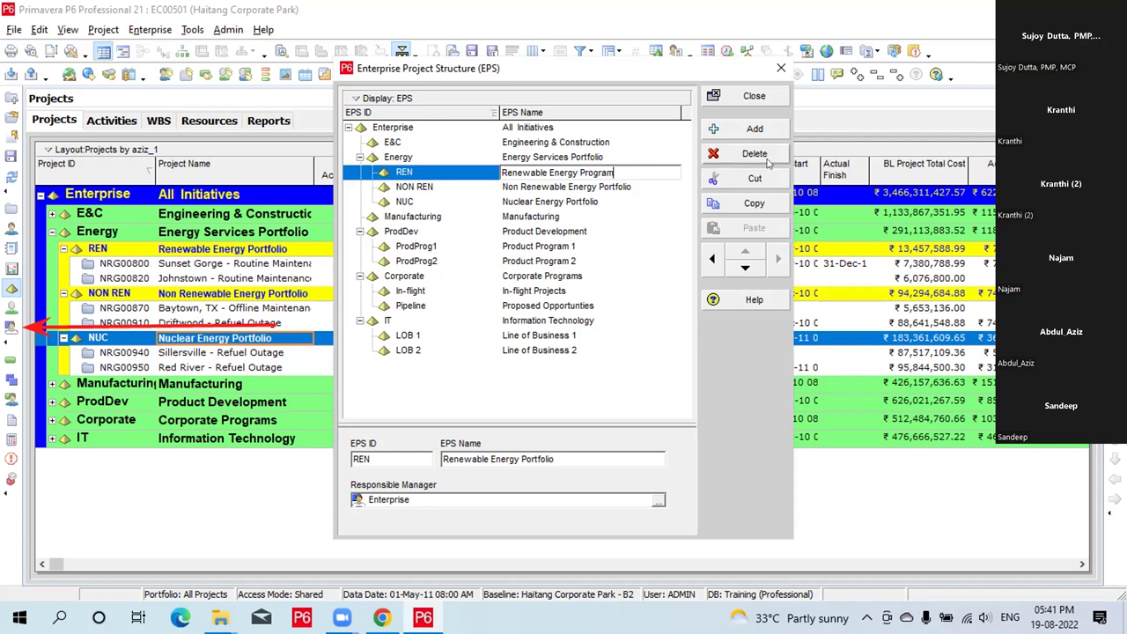
left_click_drag(614, 173, 577, 172)
left_click(625, 186)
Step: Rename NON REN and NUC to '... Energy Program', close the EPS, and open the OBS
left_click(628, 183)
left_click_drag(630, 186, 596, 186)
type("Program")
left_click(598, 203)
left_click(598, 202)
left_click_drag(598, 203, 564, 199)
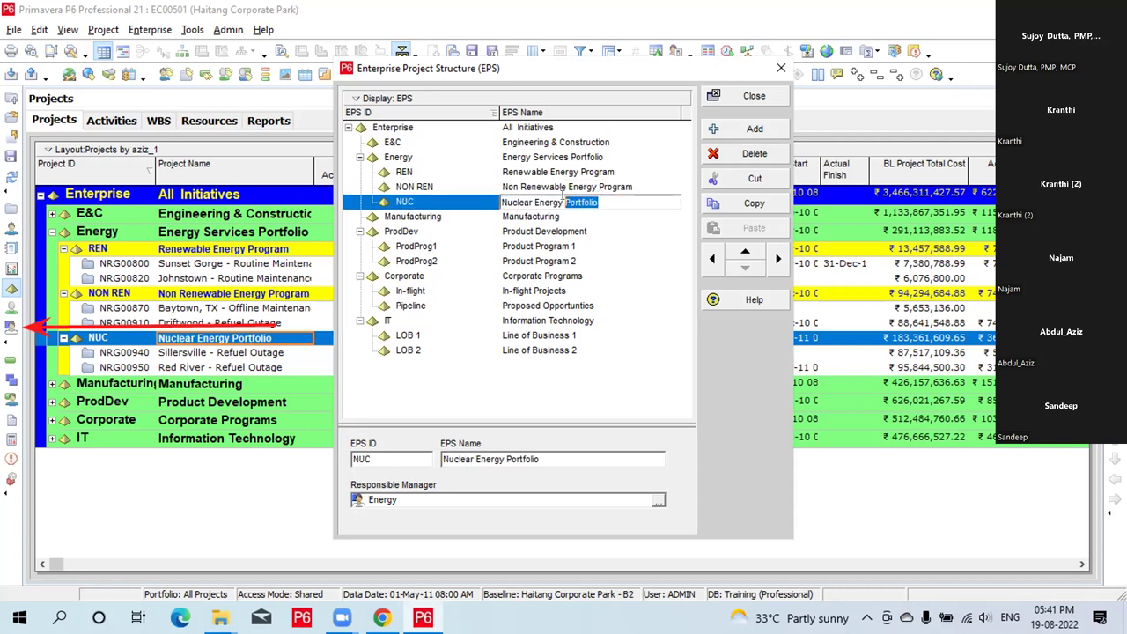
type("Program")
key("Return")
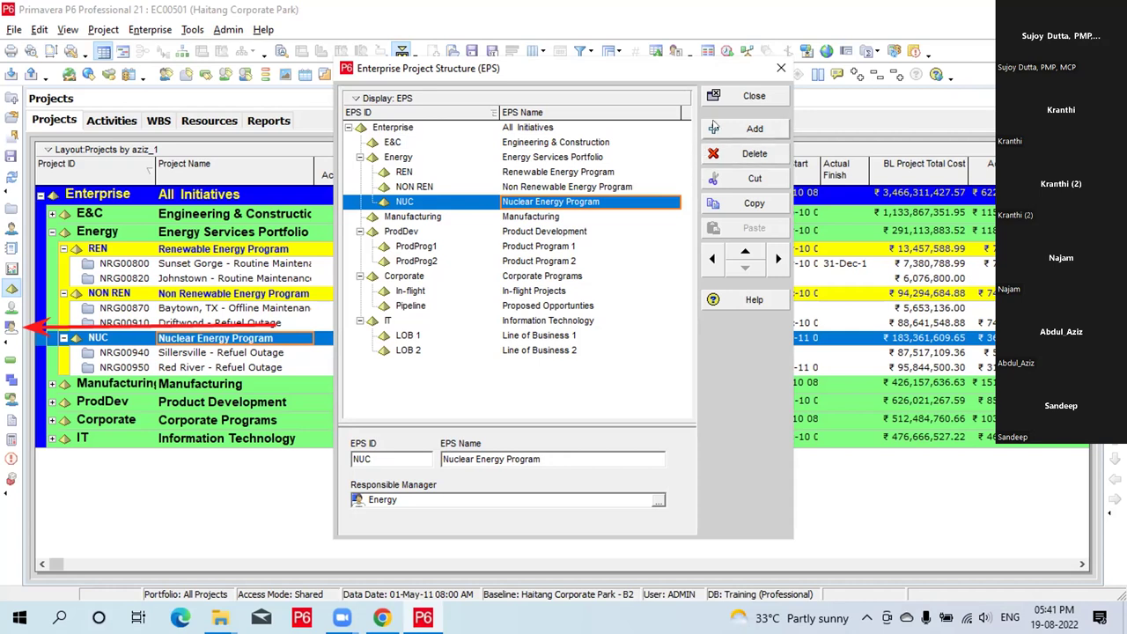
left_click(745, 94)
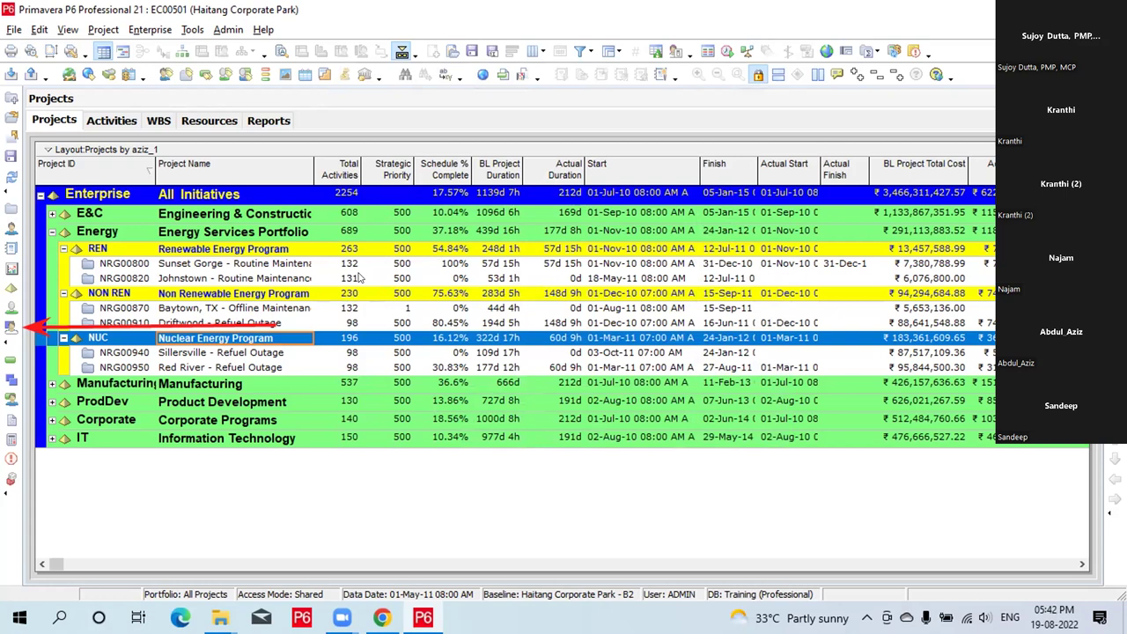
left_click(11, 327)
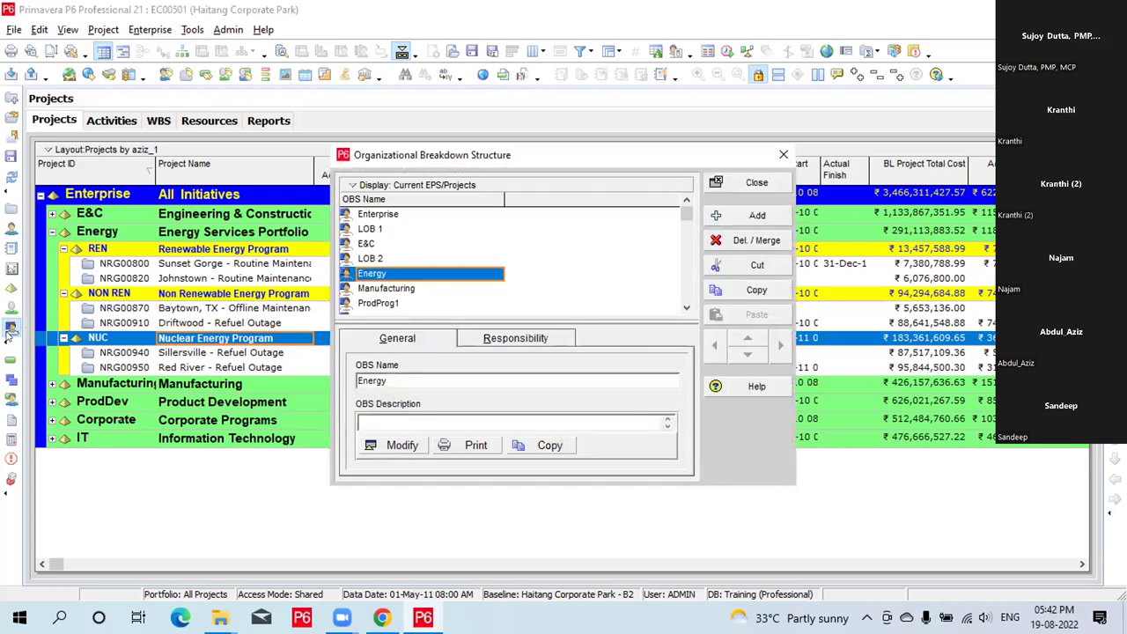
Step: Move and enlarge the OBS window, then filter it to show All OBS Elements
left_click_drag(534, 161, 663, 124)
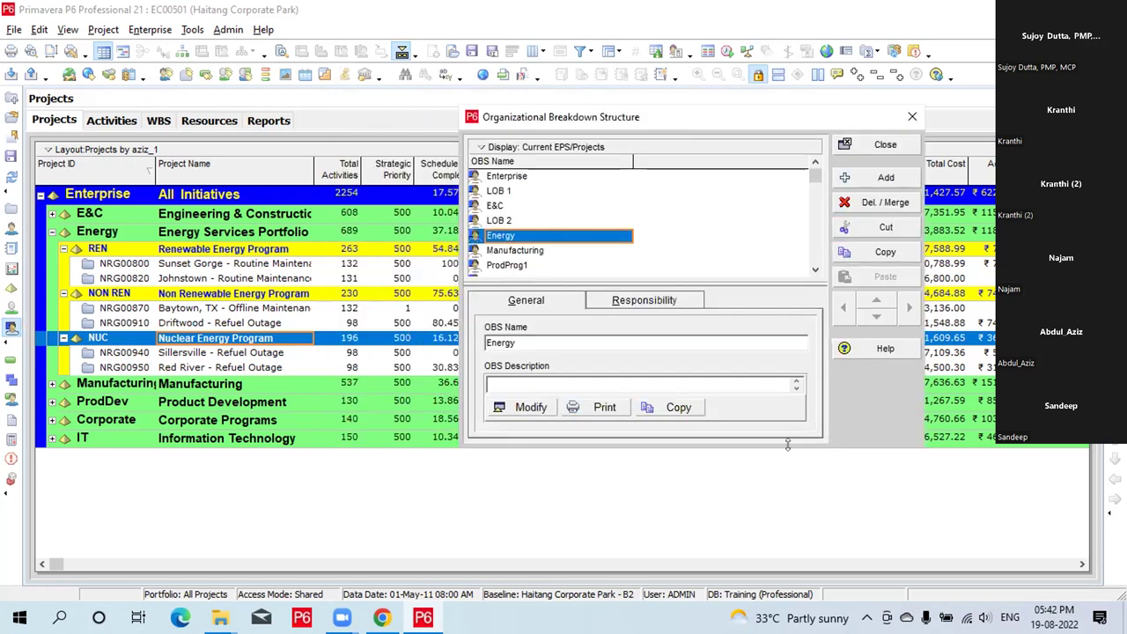
left_click_drag(774, 445, 777, 546)
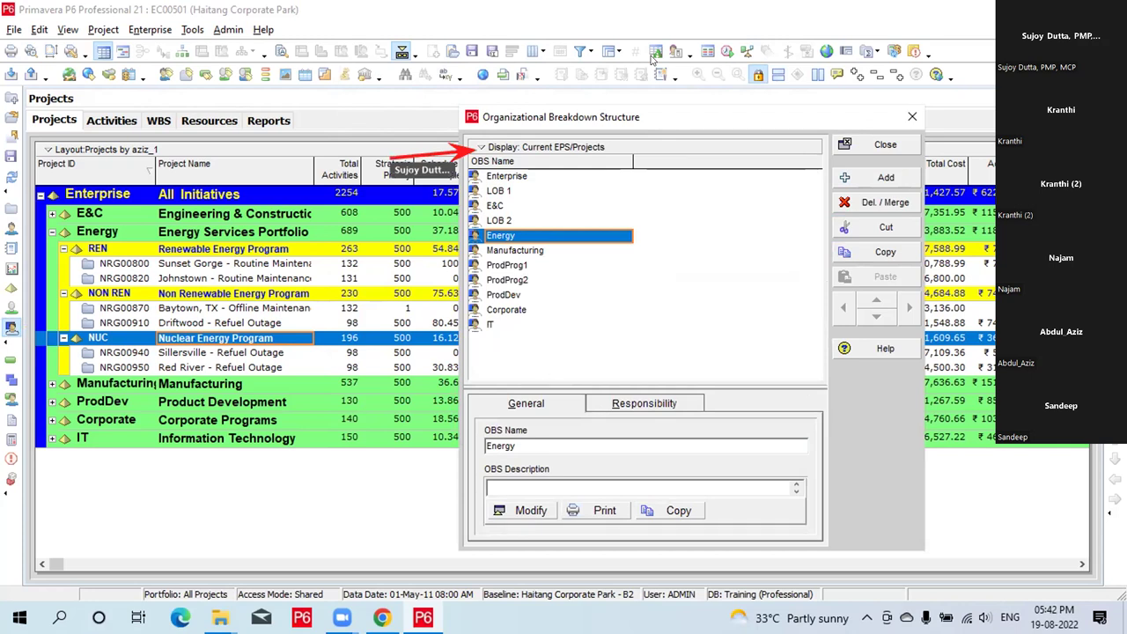
left_click(481, 148)
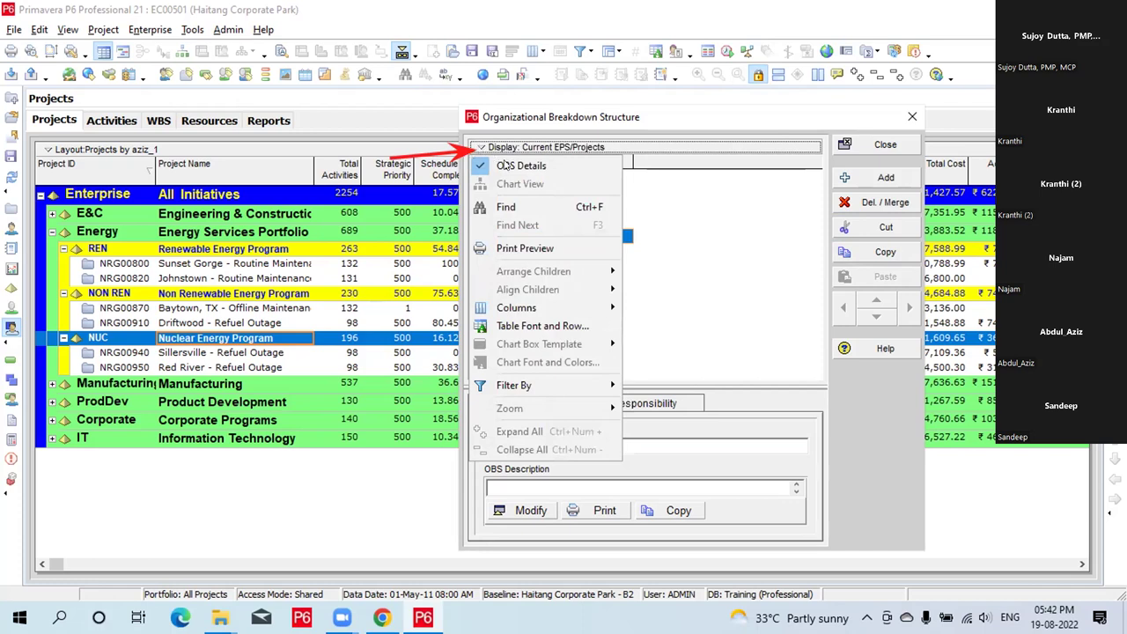
mouse_move(547, 390)
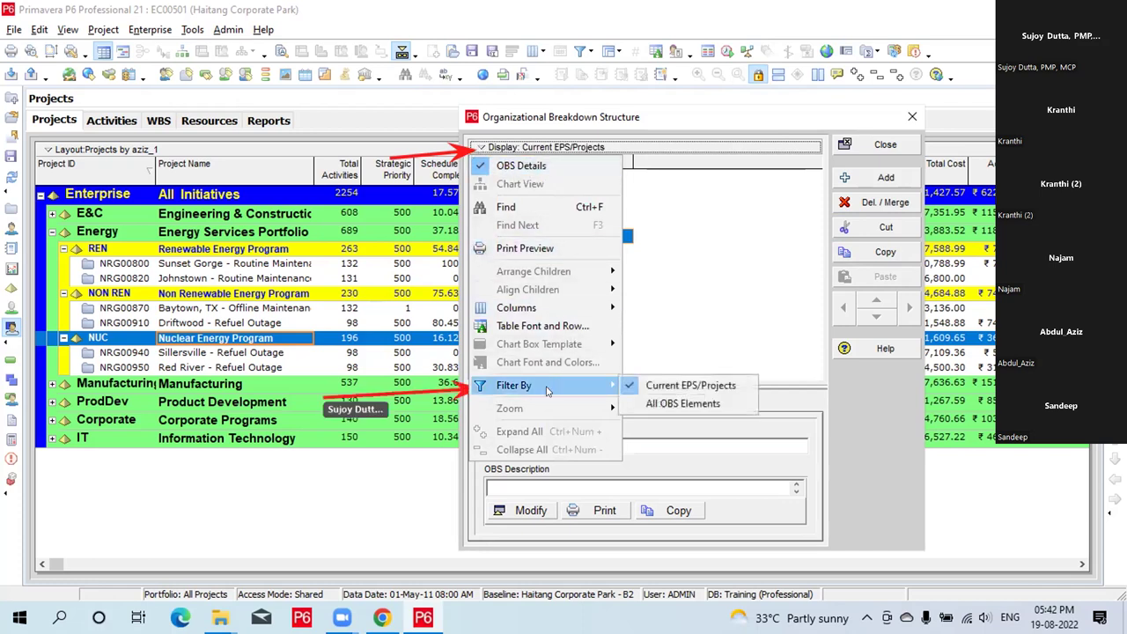
left_click(660, 403)
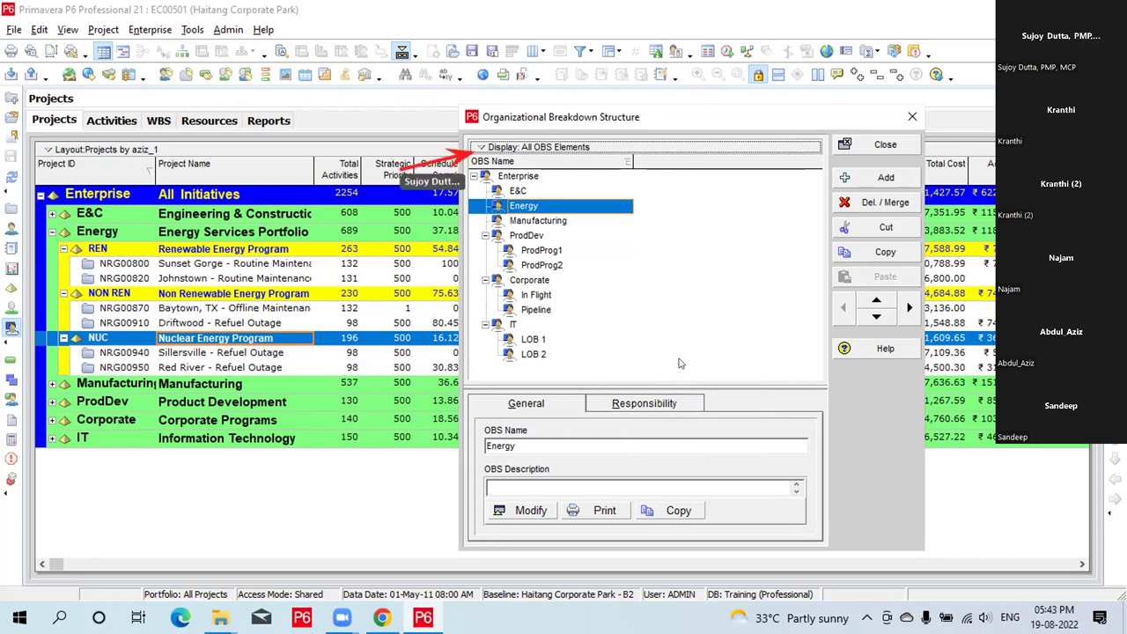
left_click(480, 148)
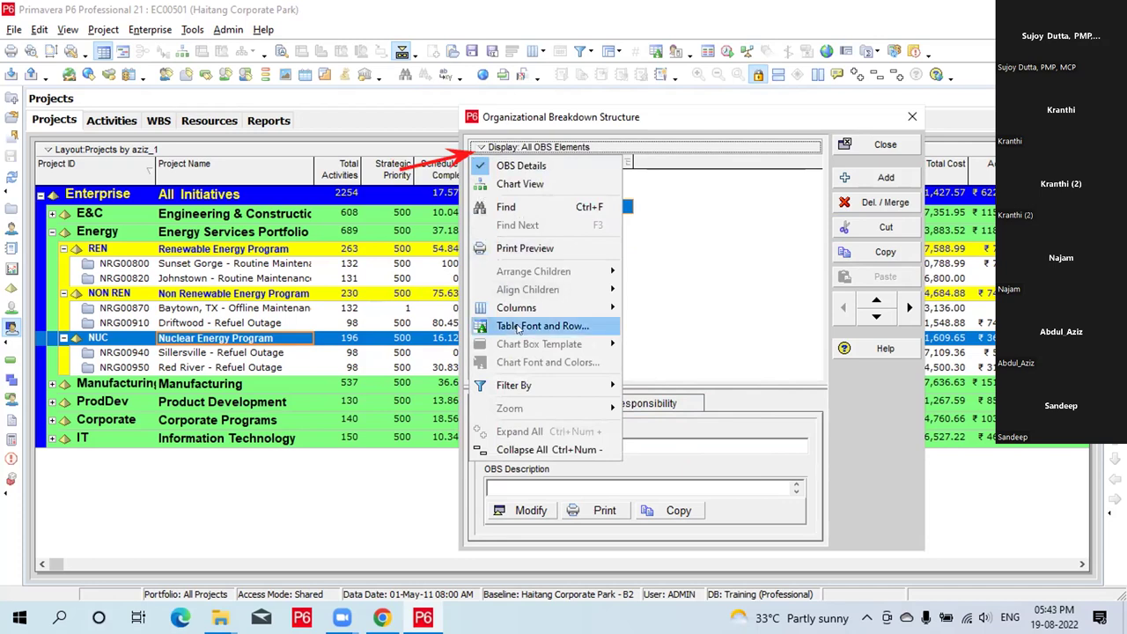
Step: Change the OBS table font from Arial to Verdana, 9-point regular
left_click(518, 327)
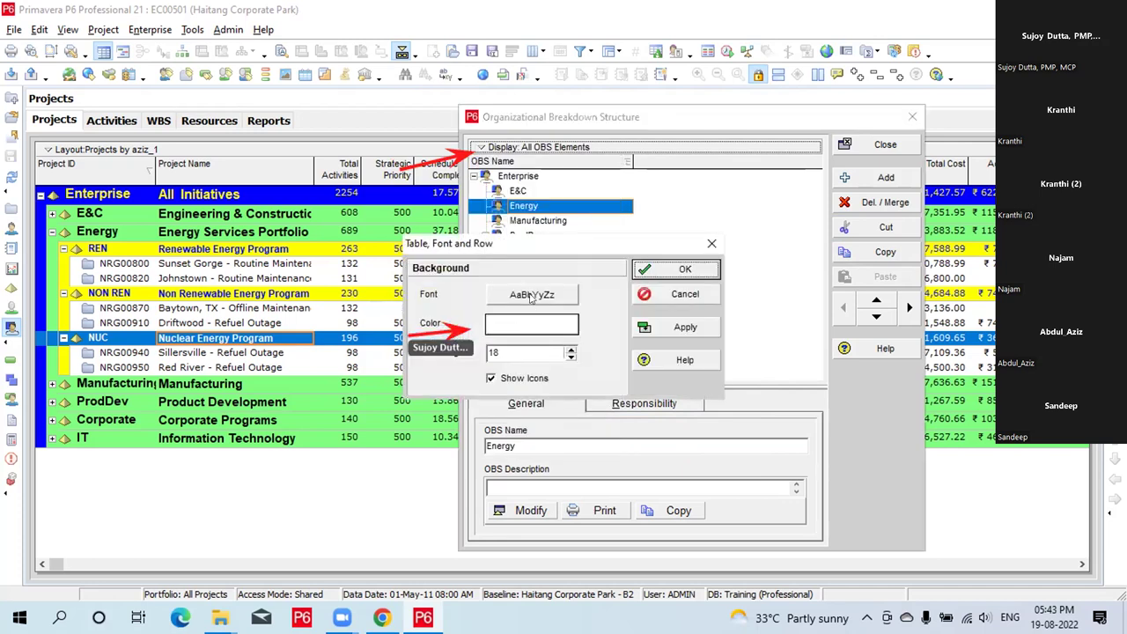
left_click(531, 297)
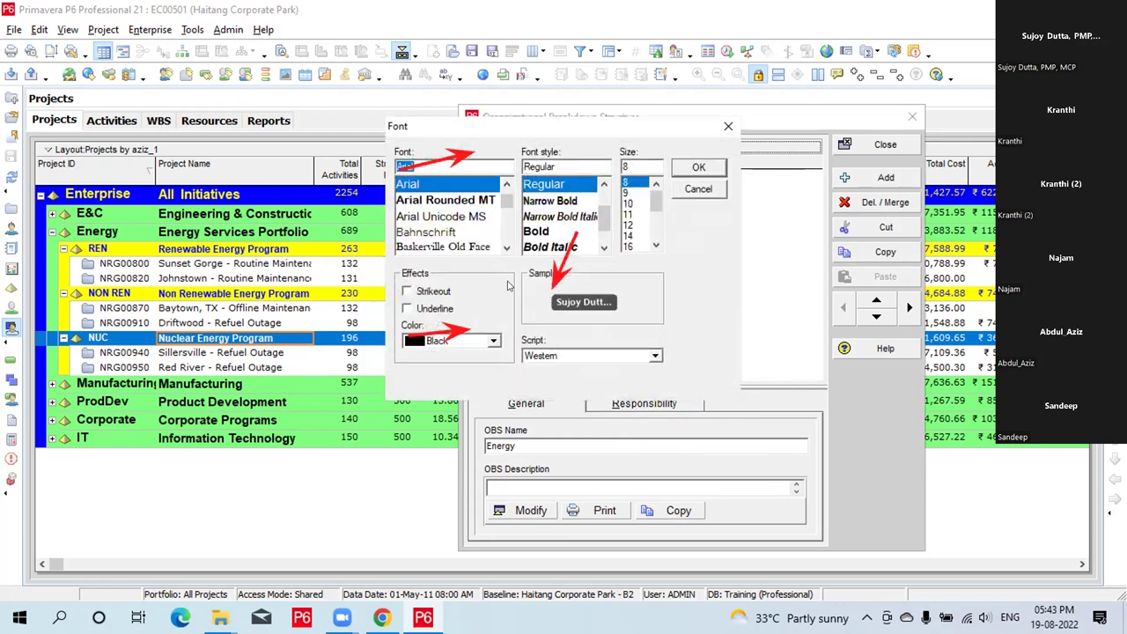
type("VER")
left_click(480, 184)
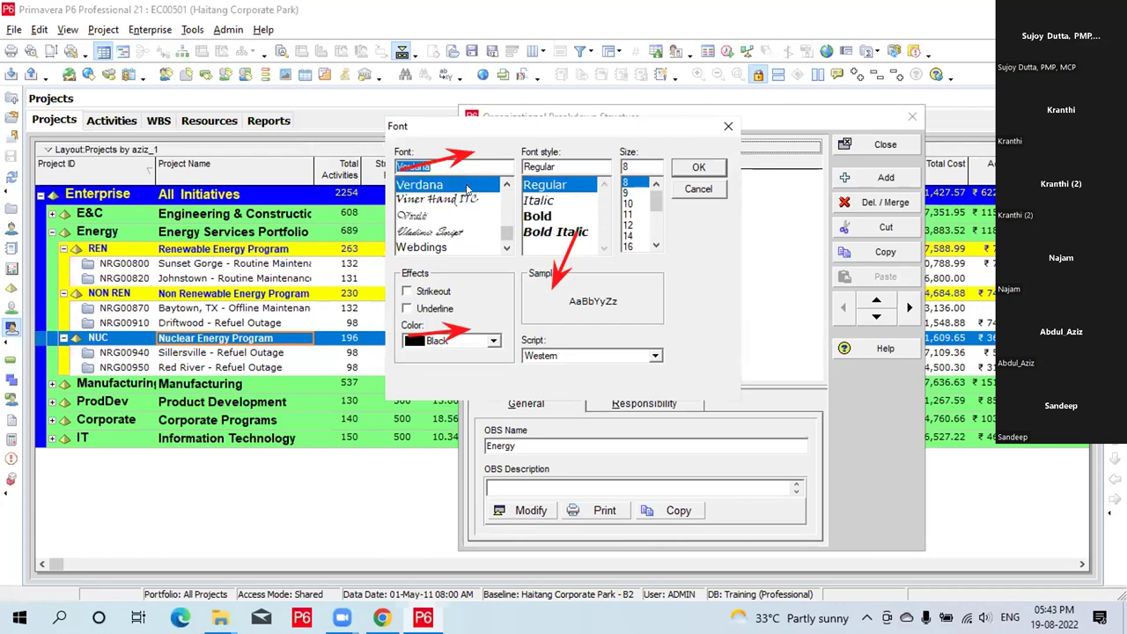
left_click(627, 193)
left_click(695, 167)
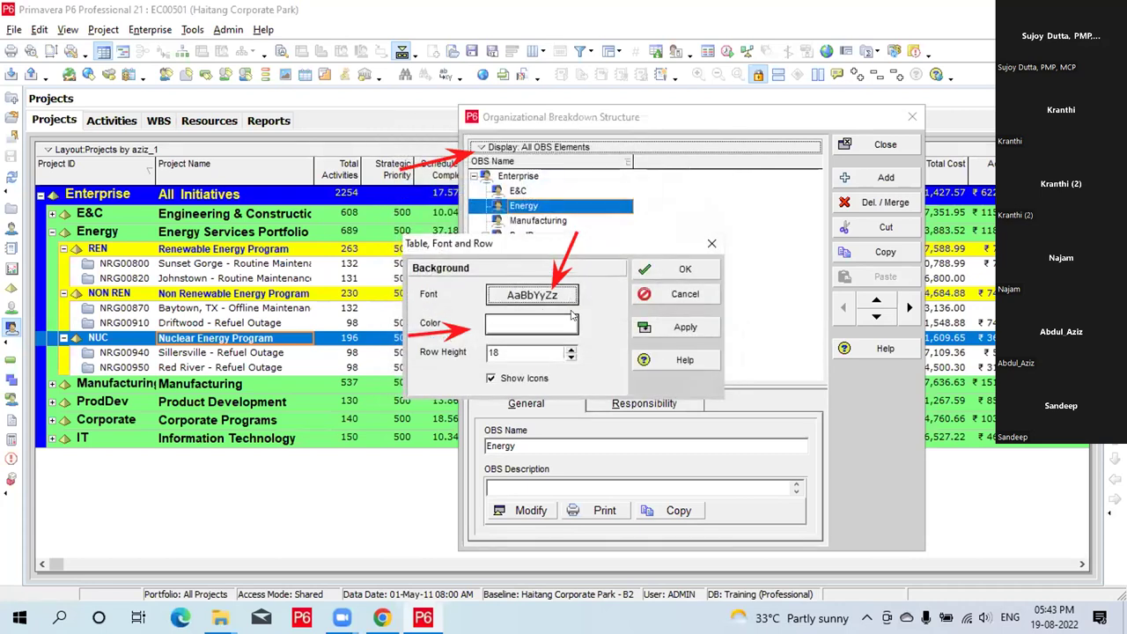
left_click(653, 273)
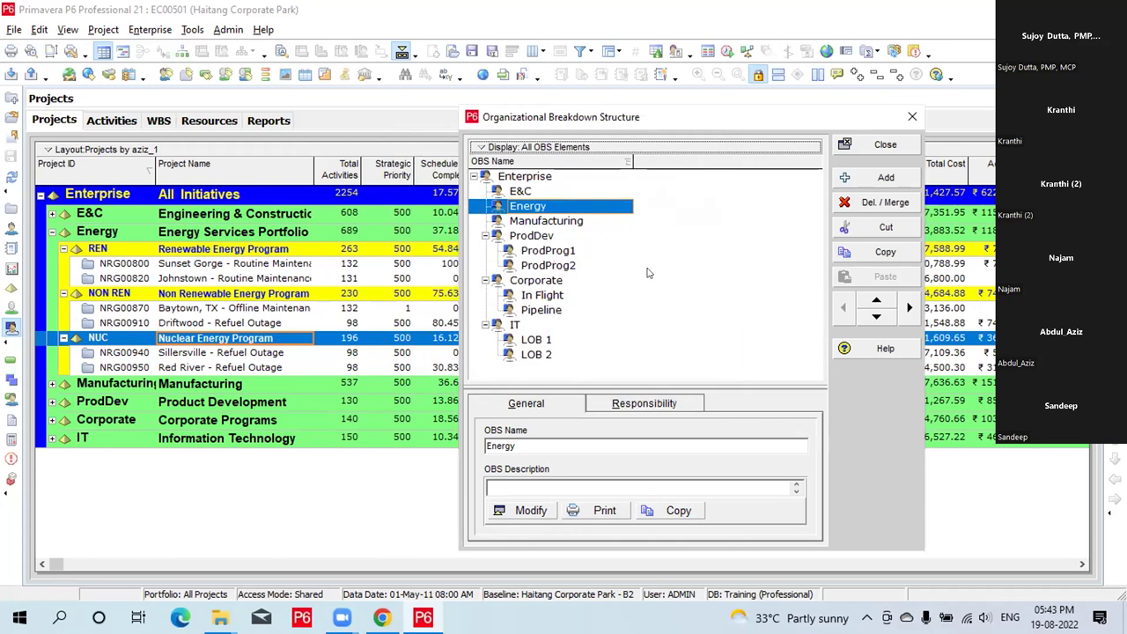
Step: Widen the OBS Name column and rename Enterprise to Enterprise CEO
left_click_drag(632, 161, 747, 157)
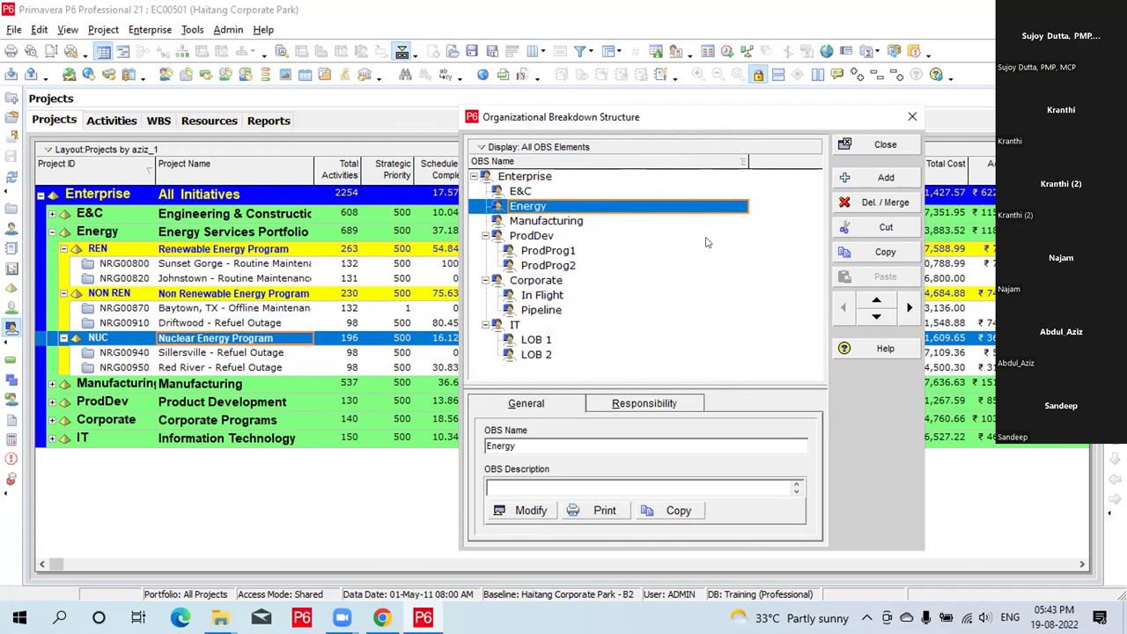
left_click(560, 179)
left_click(560, 179)
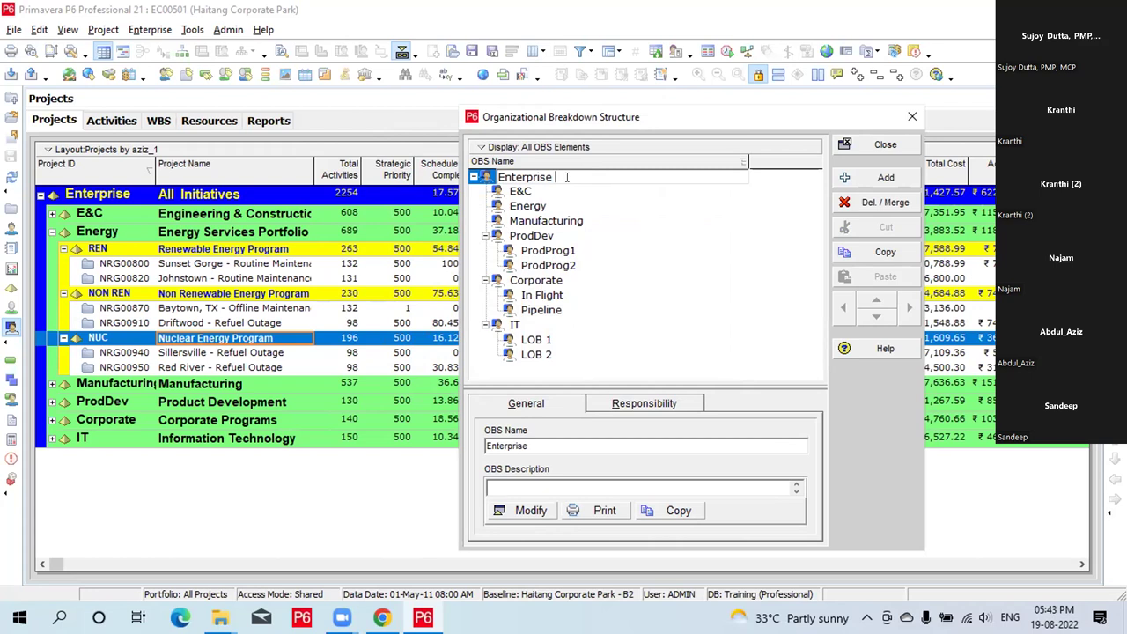
type("CEO")
left_click(538, 193)
Step: Rename the E&C node to E&C Portfolio Manager
left_click(543, 192)
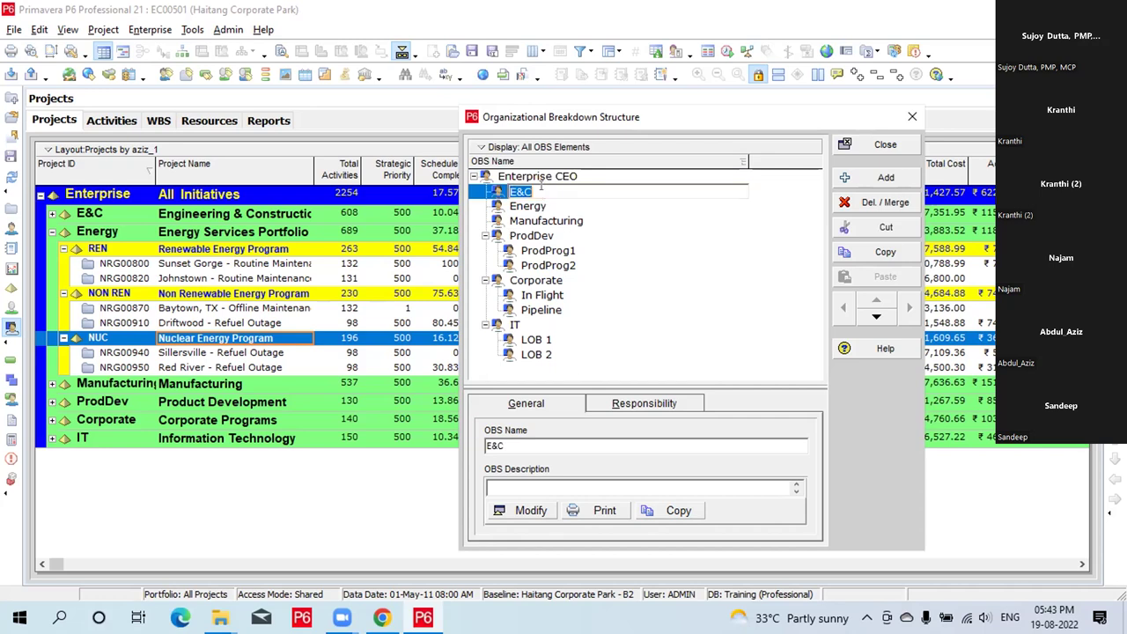
left_click(544, 186)
type("p")
key("BackSpace")
type("Portfolio")
type("Manager")
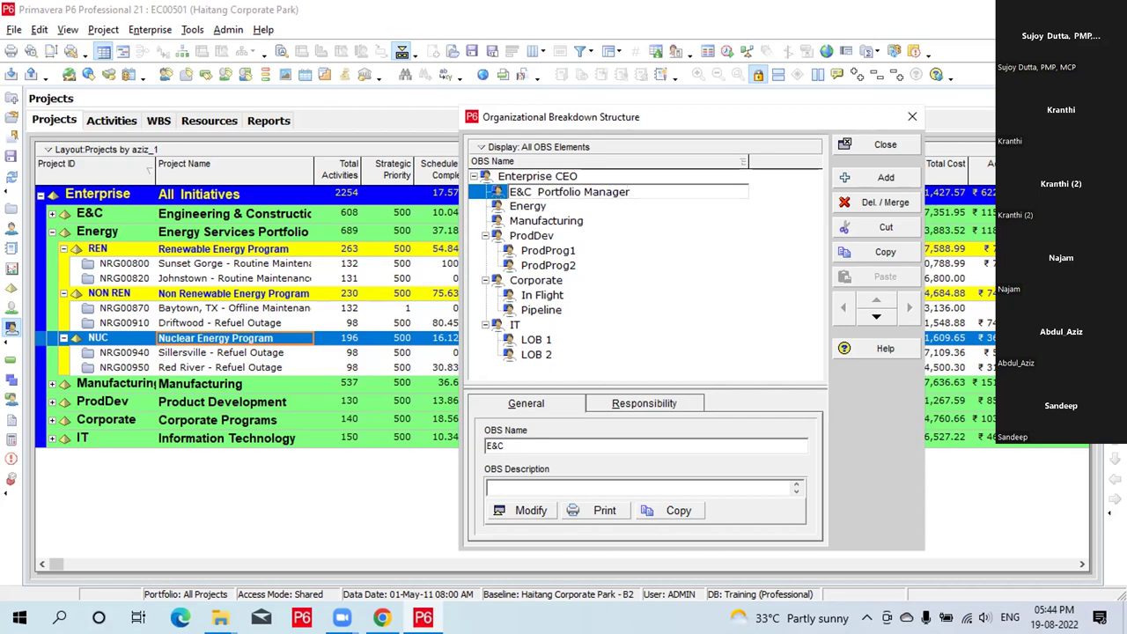
key("Return")
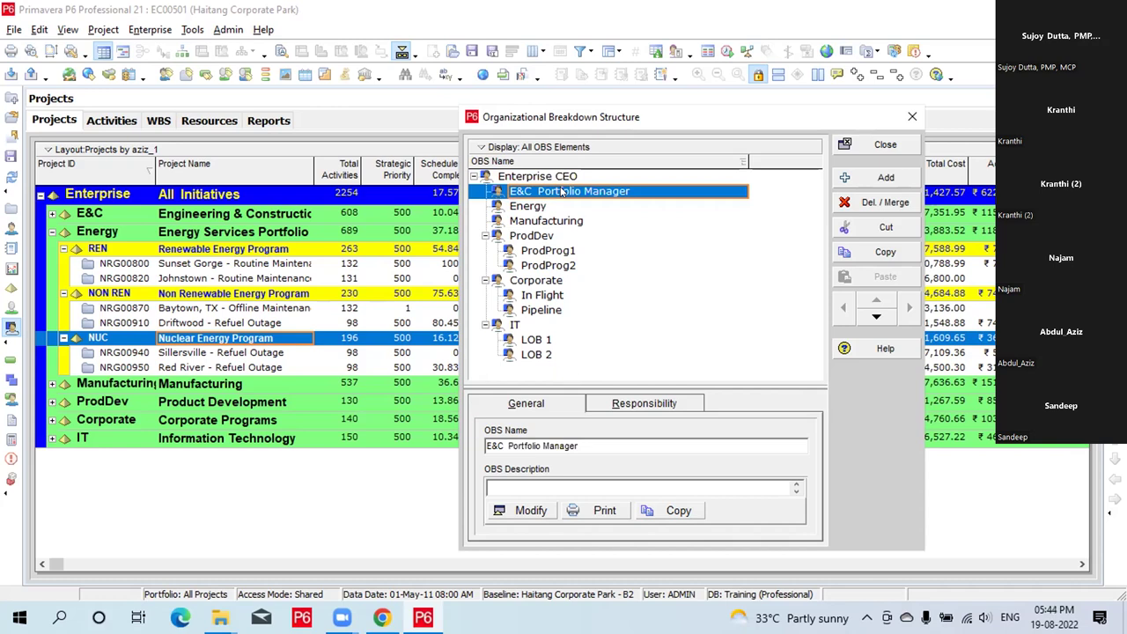
Step: Rename Energy to Energy Portfolio Manager, reusing the copied 'Portfolio Manager' text
double_click(560, 205)
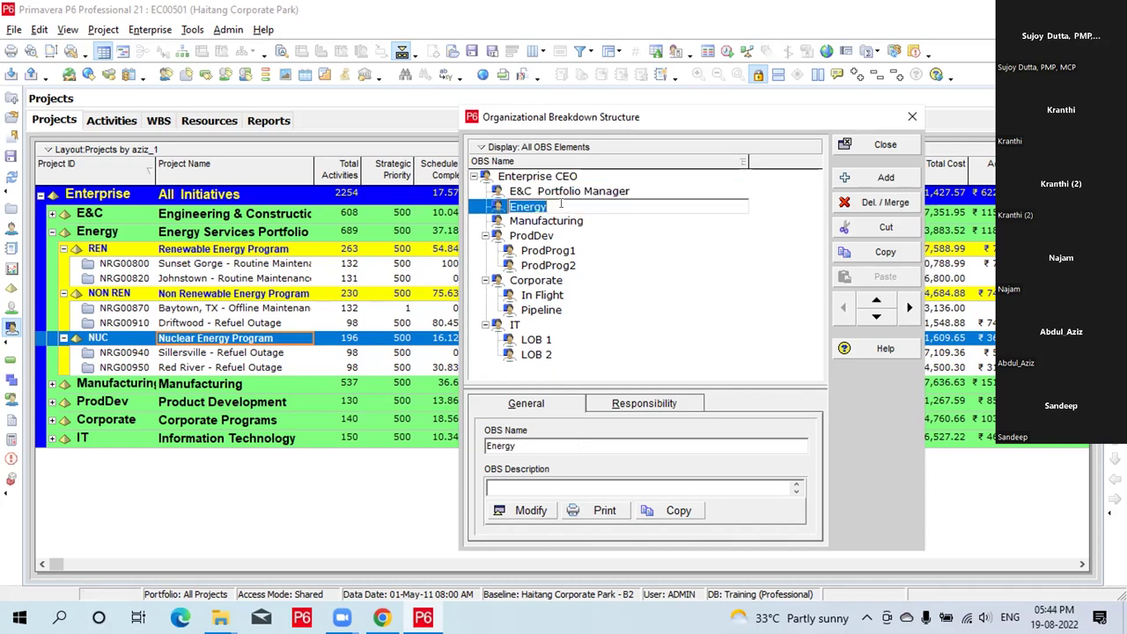
key("Escape")
type("P")
key("Up")
left_click(617, 188)
key("ctrl+c")
left_click_drag(630, 191, 539, 191)
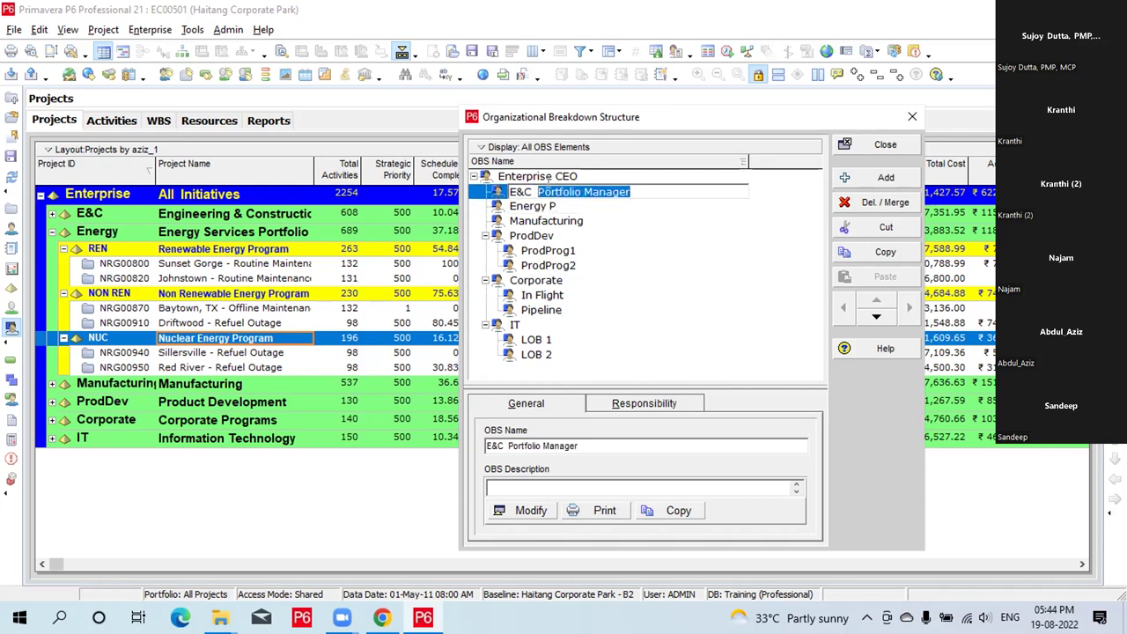
left_click(570, 210)
left_click(563, 203)
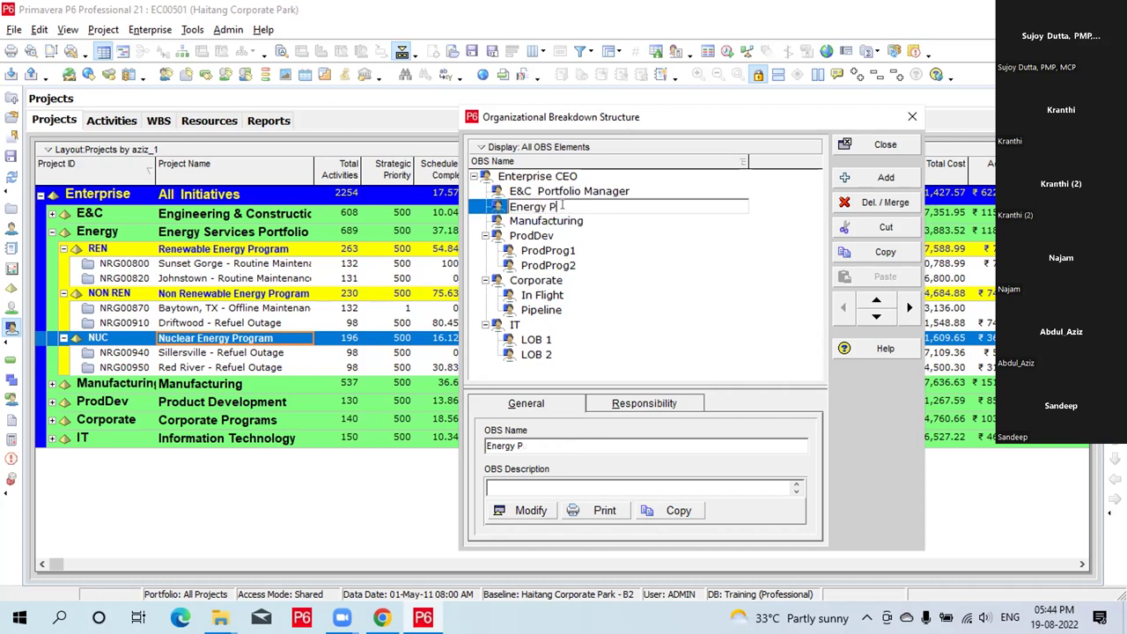
double_click(552, 207)
key("ctrl+v")
Step: Append 'Portfolio Manager' to the Manufacturing, ProdDev, Corporate and IT node names
left_click(585, 221)
left_click(588, 222)
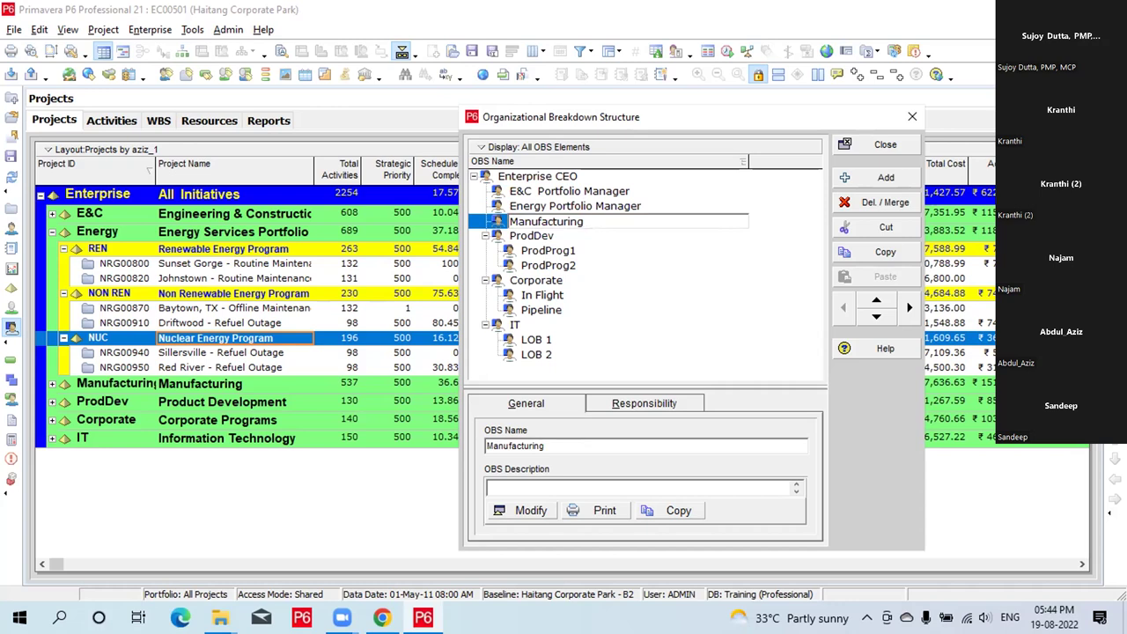
key("ctrl+v")
left_click(568, 235)
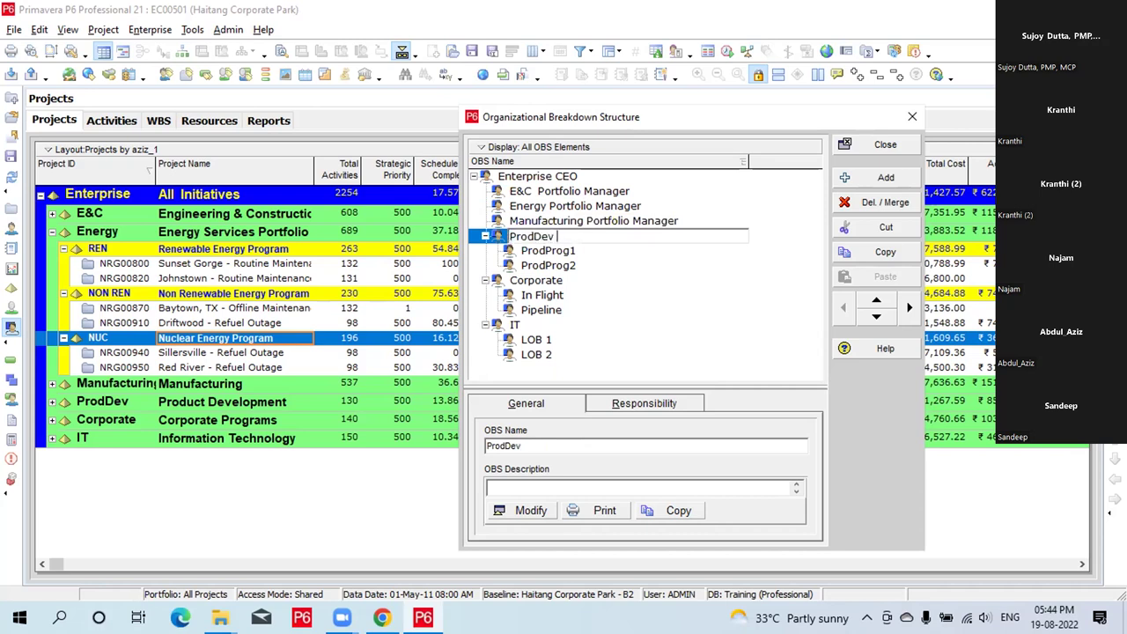
key("ctrl+v")
left_click(568, 280)
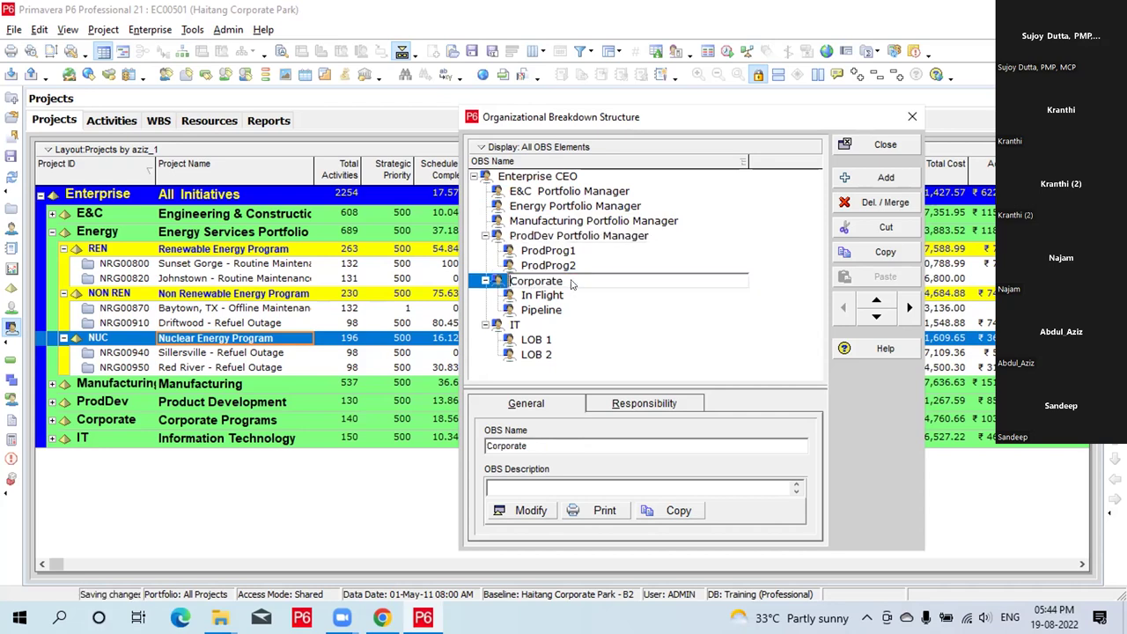
left_click(580, 279)
key("ctrl+v")
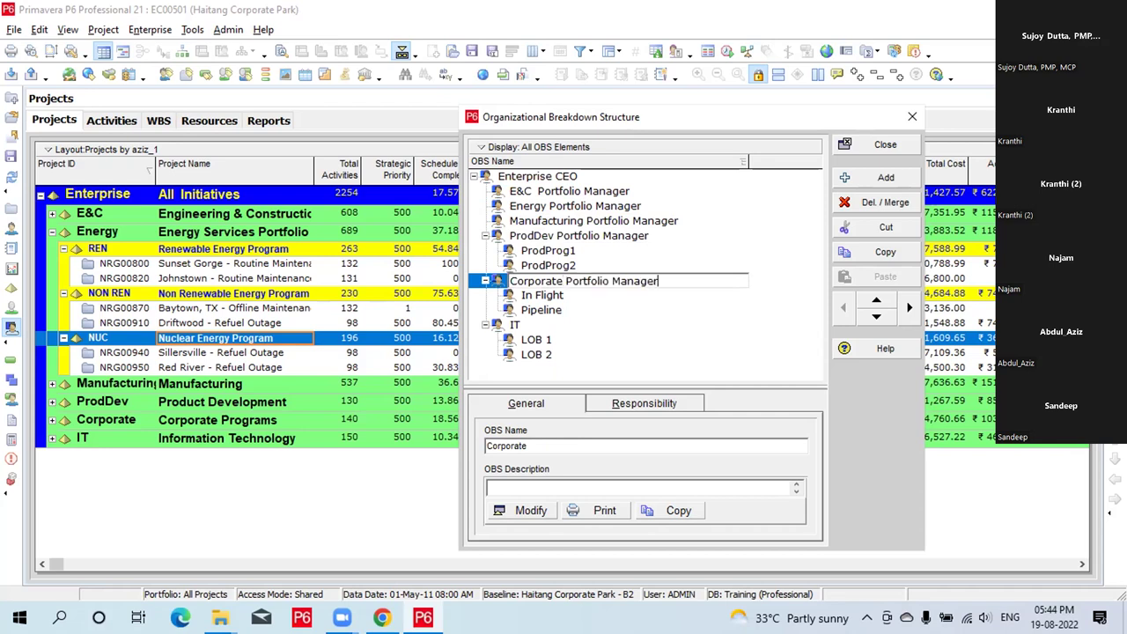
key("Return")
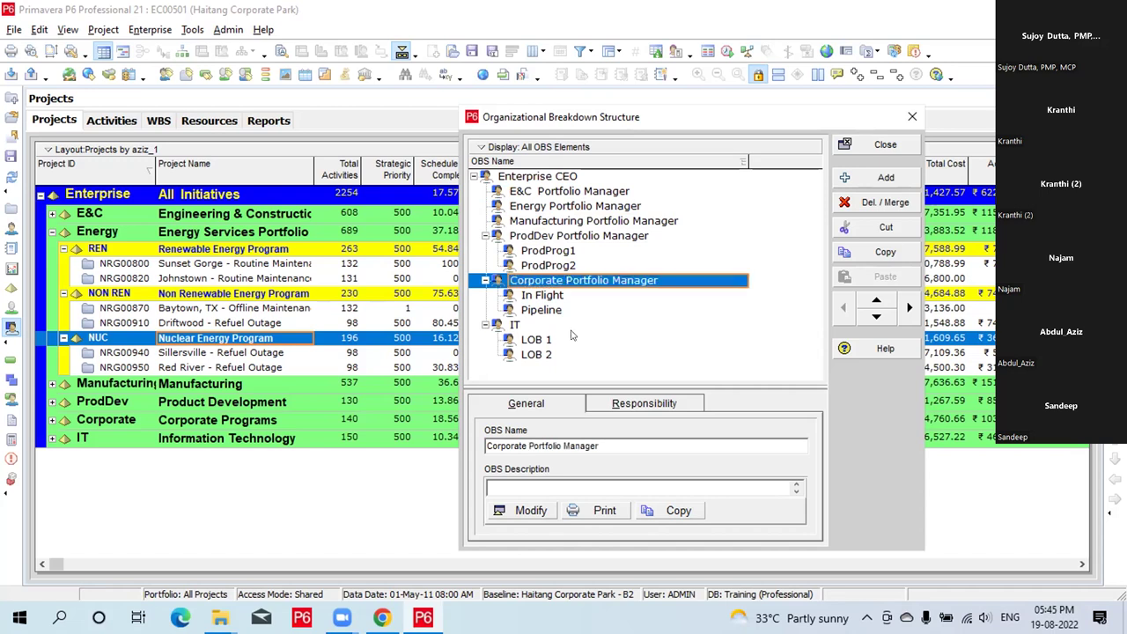
left_click(546, 326)
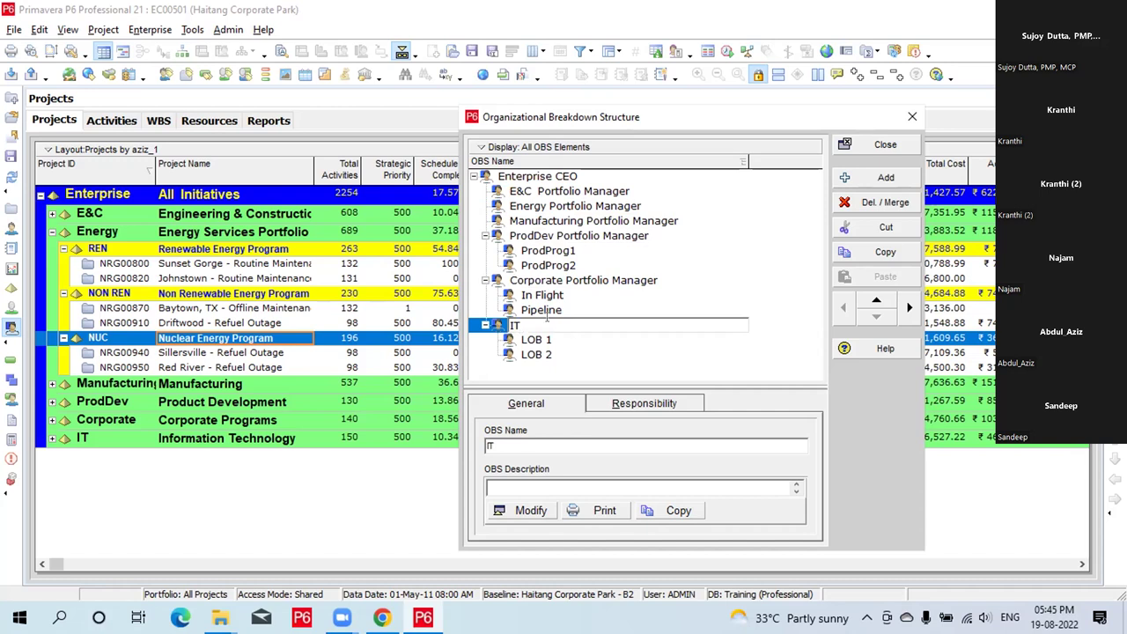
key("ctrl+v")
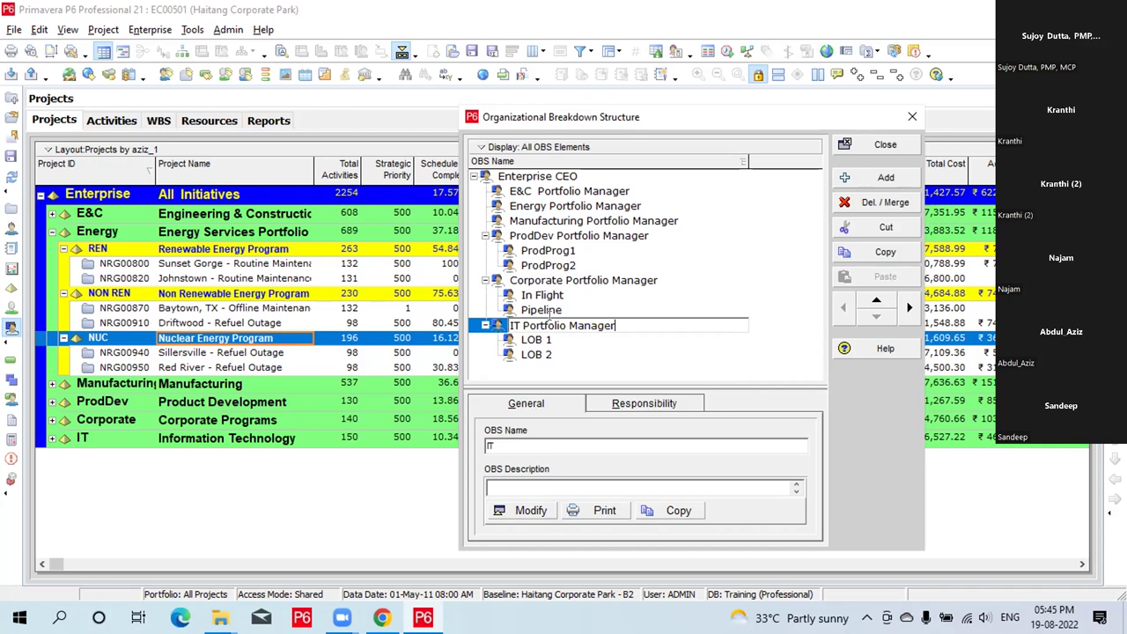
left_click(565, 322)
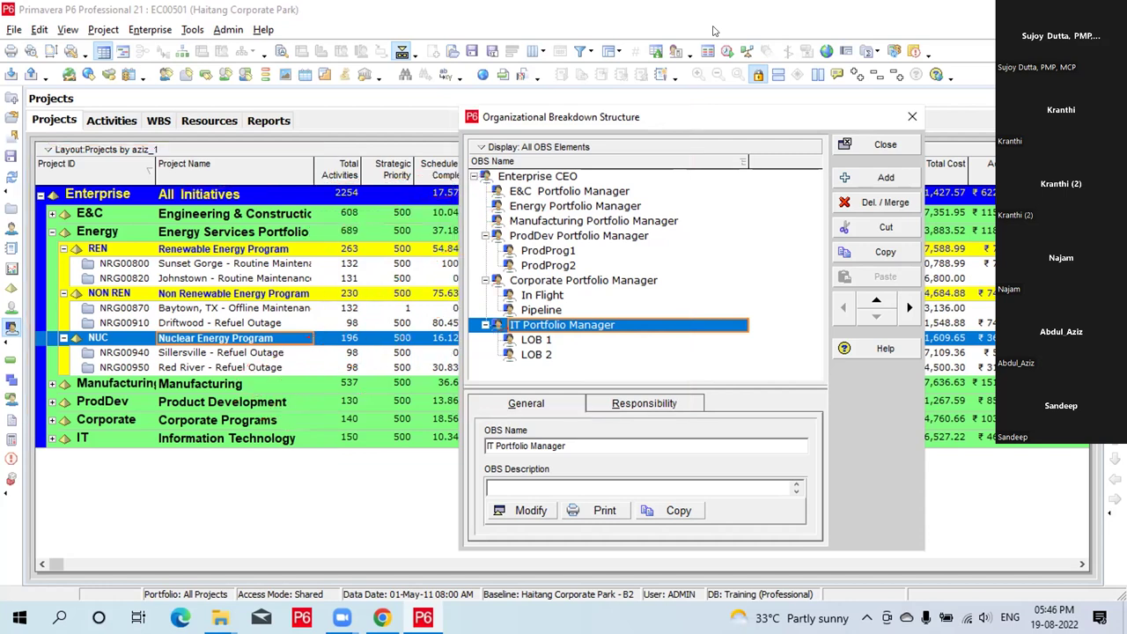
Step: Add 'Renewable Energy Program Manager' as a child of Energy Portfolio Manager and copy its name
left_click(603, 206)
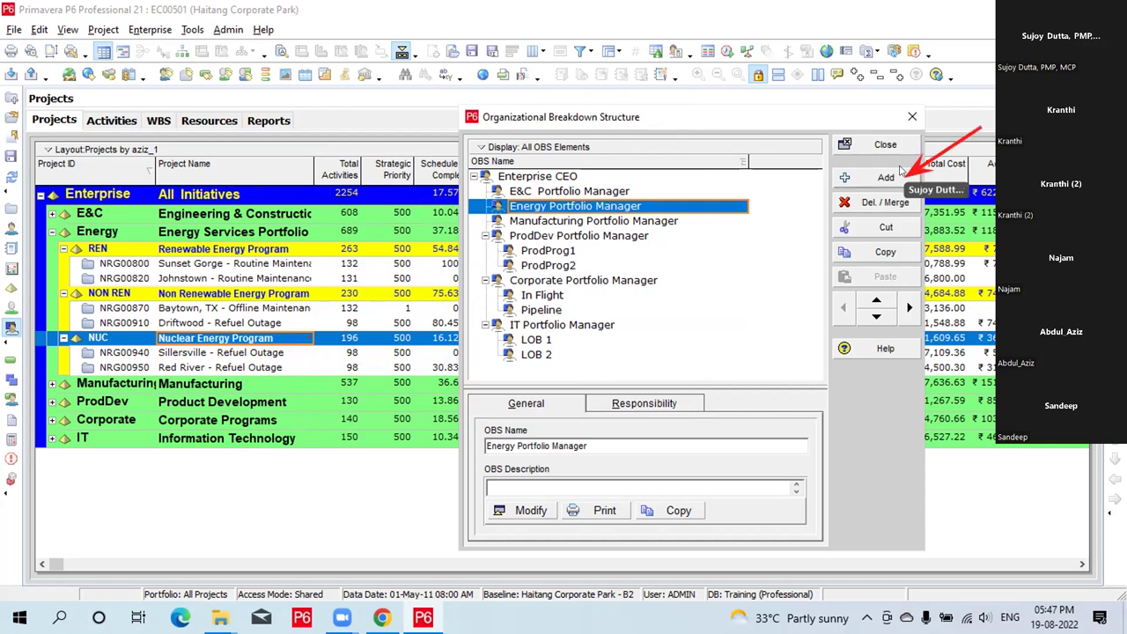
left_click(865, 179)
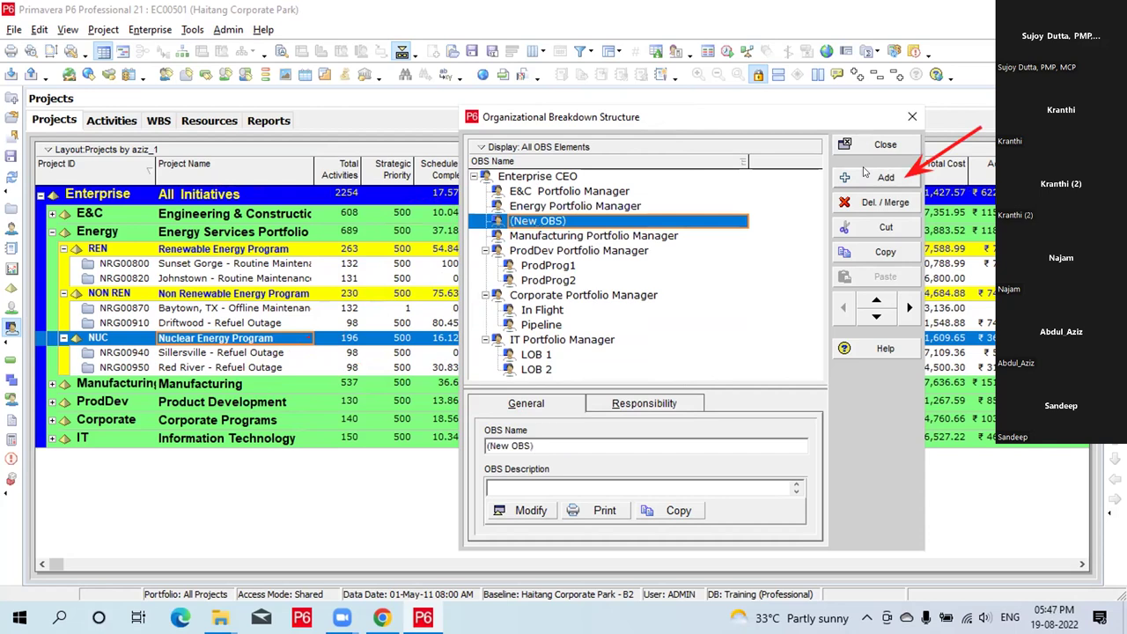
left_click(905, 305)
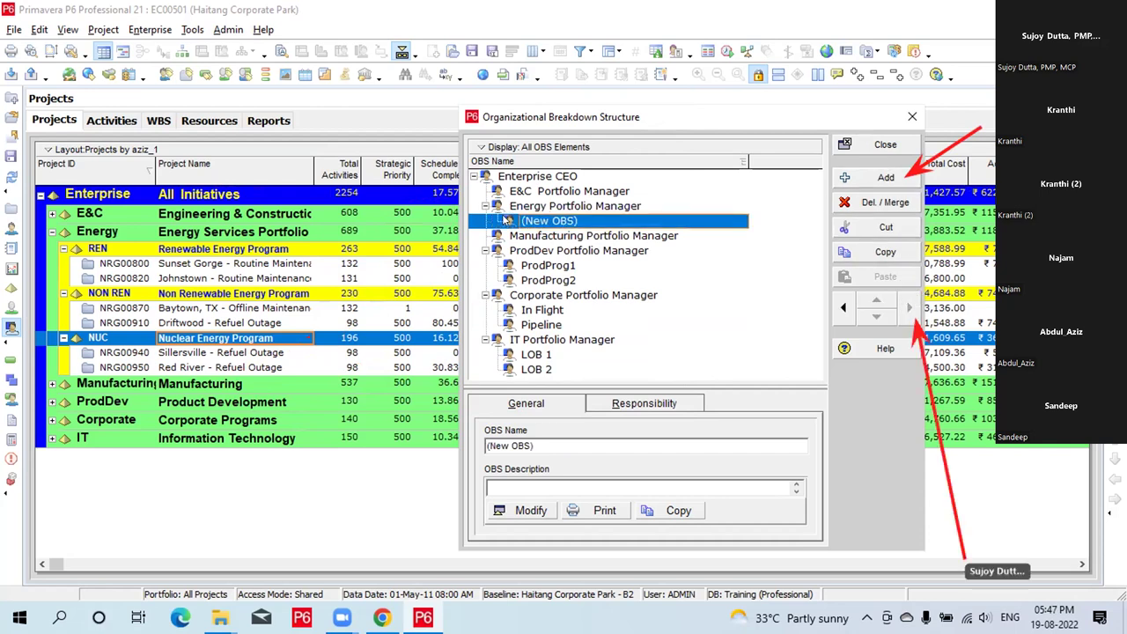
left_click(586, 226)
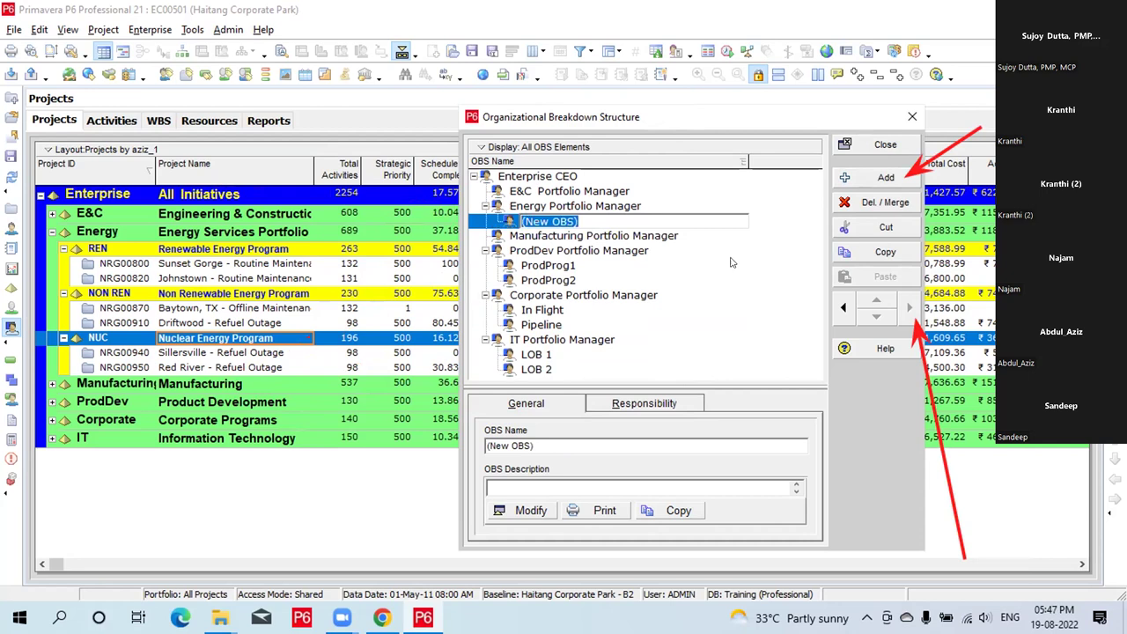
type("R")
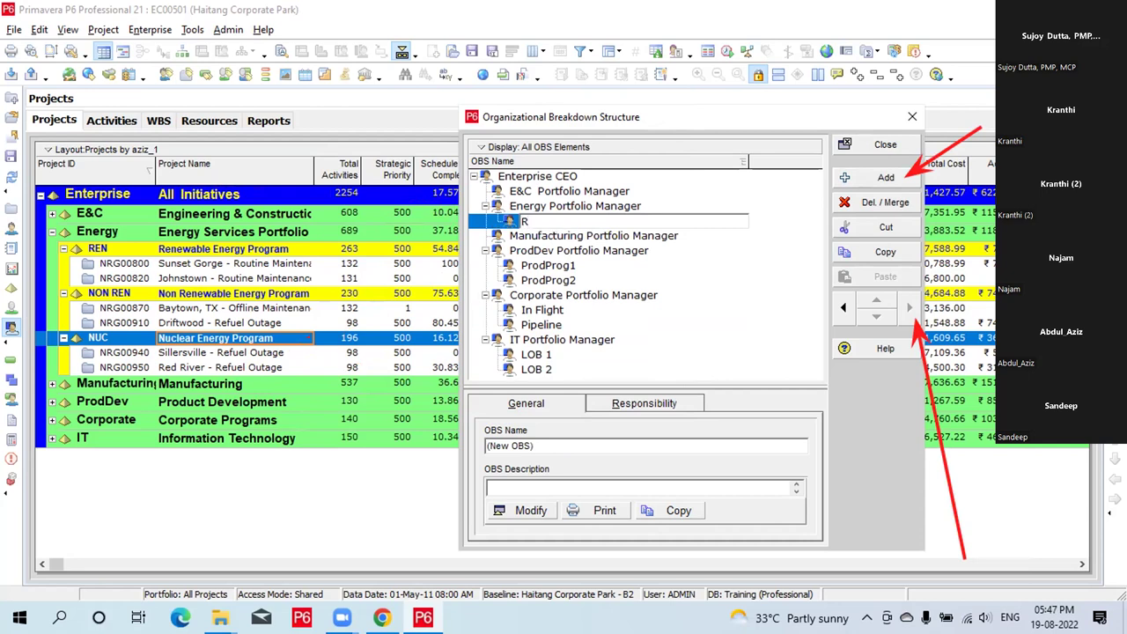
type("enewable Energy Program Mana")
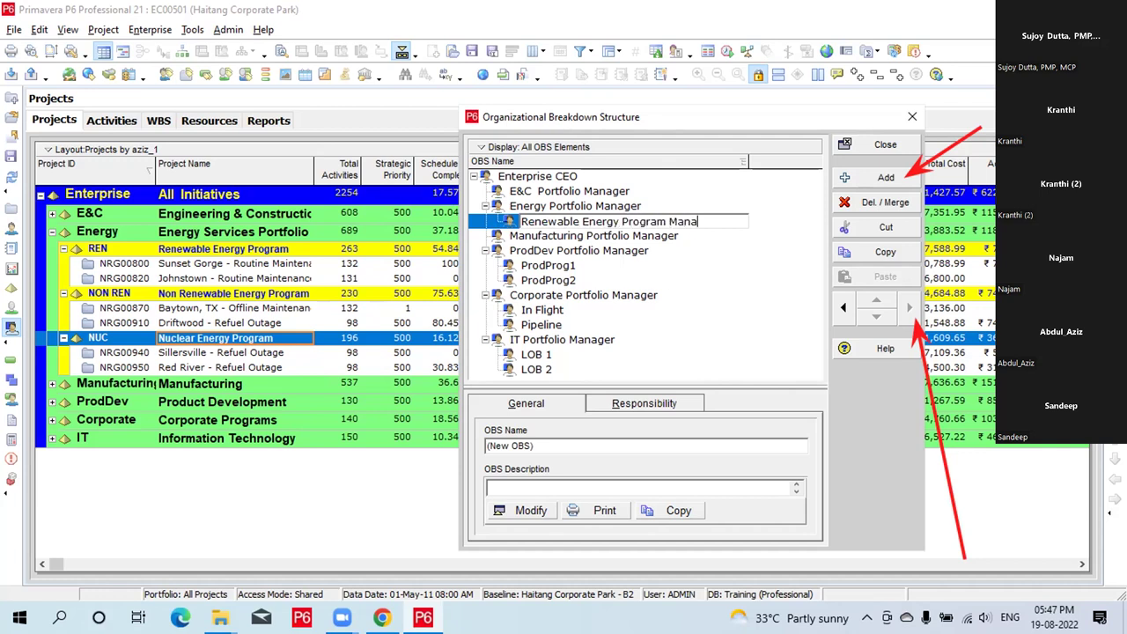
type("ger")
left_click_drag(716, 222, 622, 221)
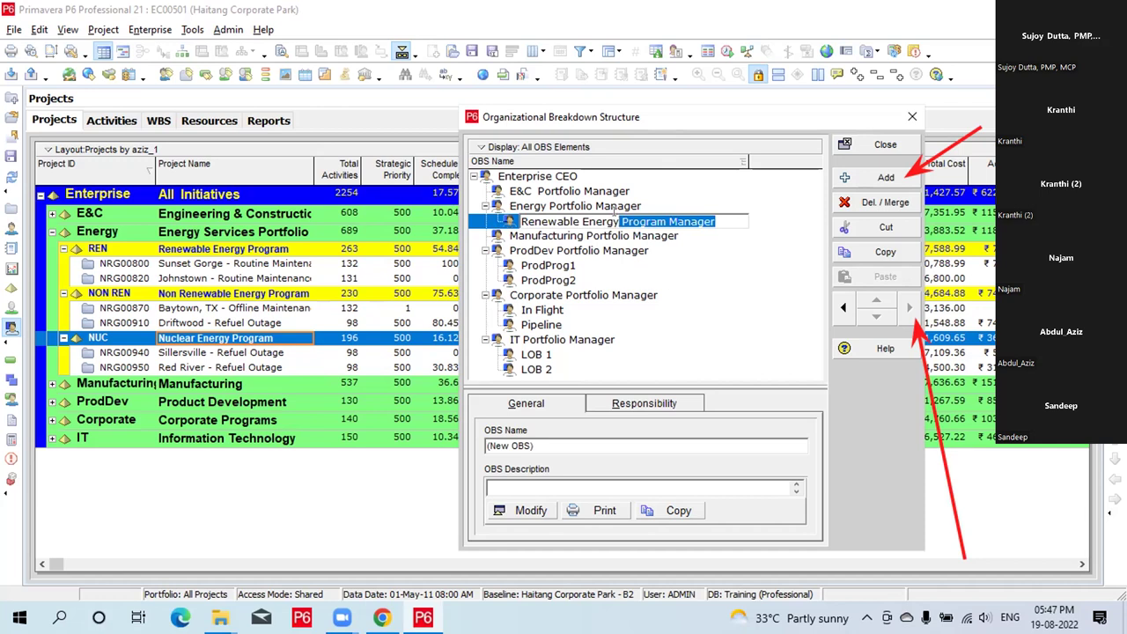
left_click(732, 220)
key("Return")
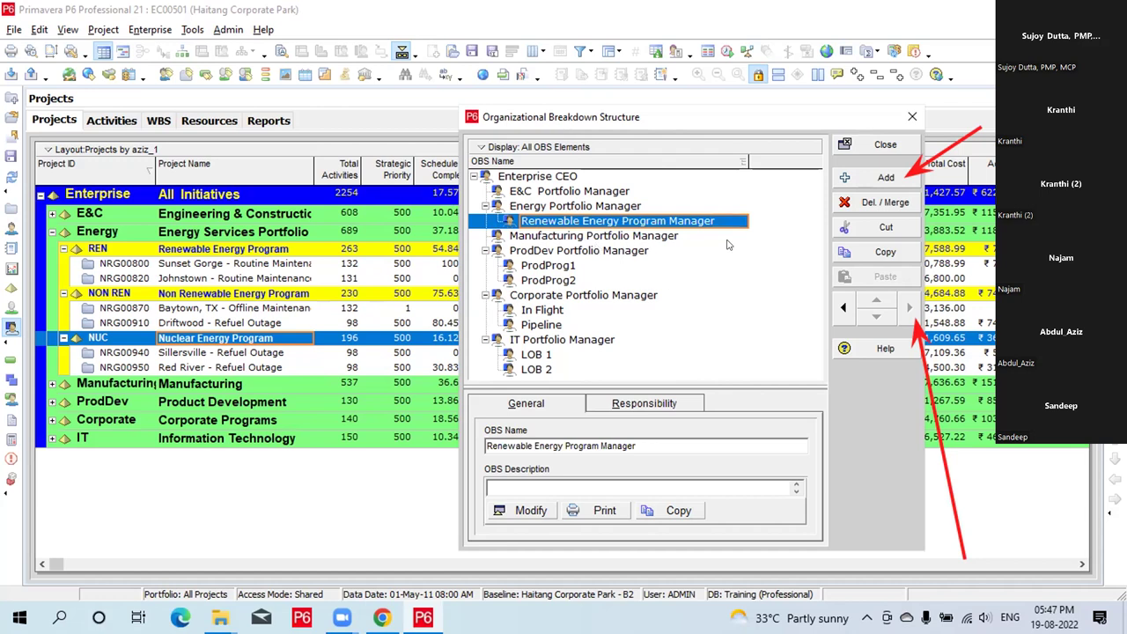
key("ctrl+c")
left_click(888, 182)
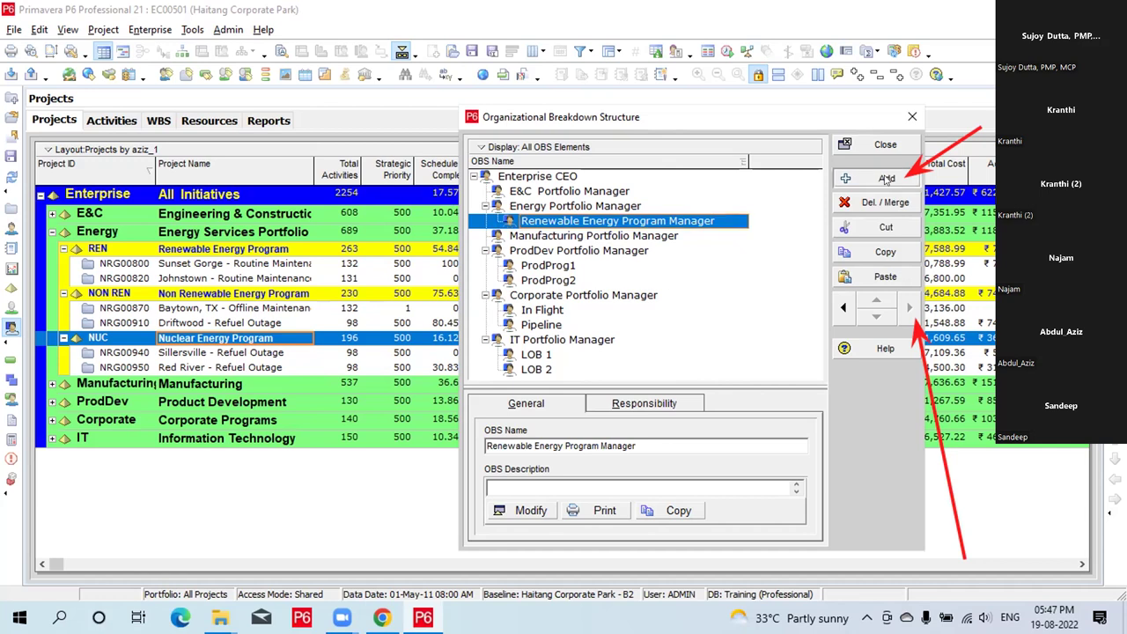
Step: Rename the new placeholder OBS element to 'OBS Name'
left_click(568, 242)
left_click(603, 235)
key("shift+Home")
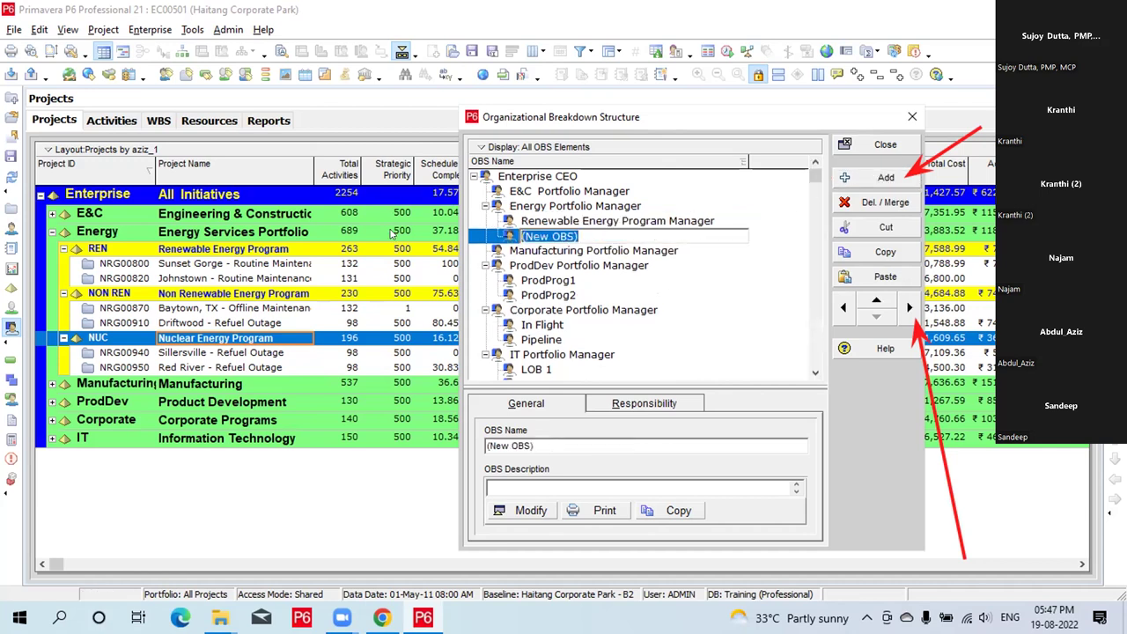
type("OBS Name")
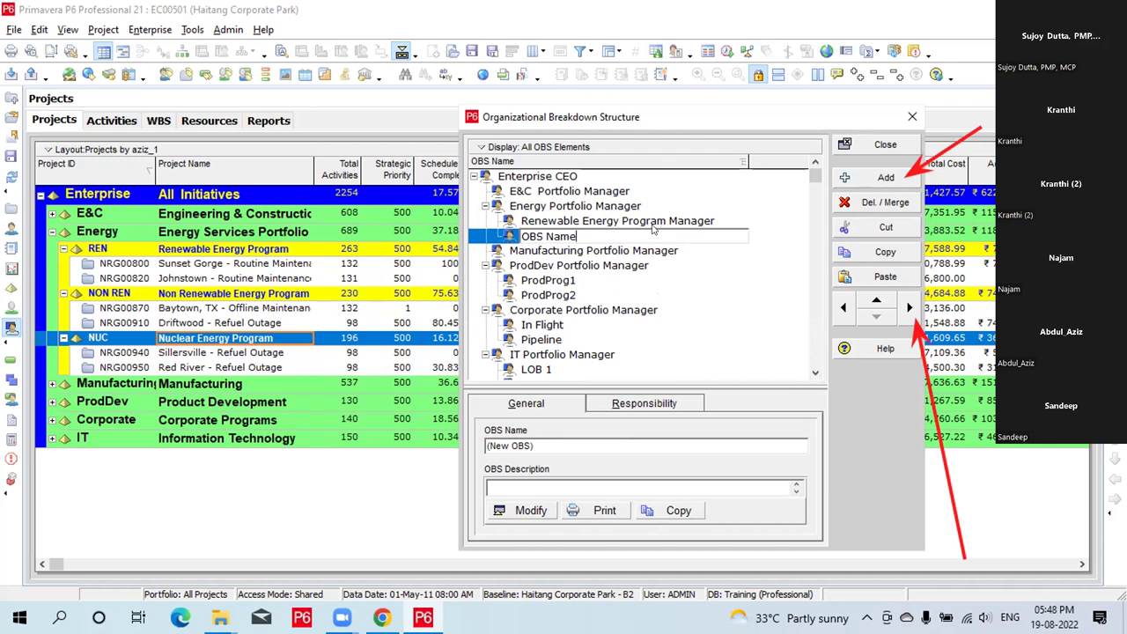
Step: Replace 'OBS Name' with the pasted name prefixed to 'Non Renewable Energy Program Manager'
left_click(617, 222)
left_click_drag(523, 221, 716, 221)
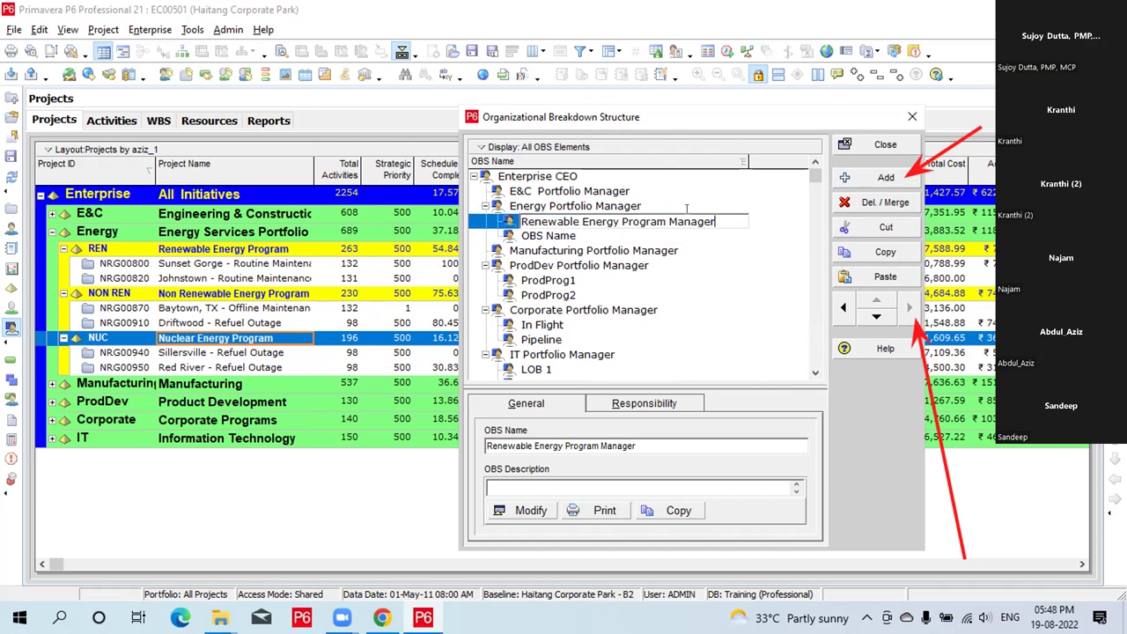
left_click(555, 236)
left_click_drag(522, 236, 579, 236)
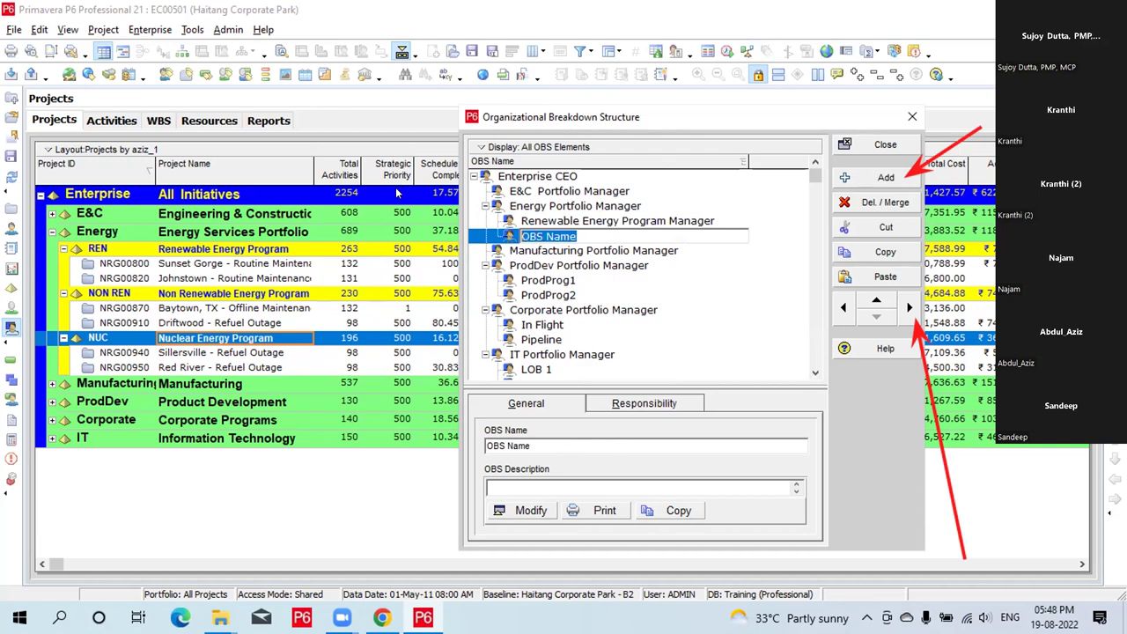
key("ctrl+v")
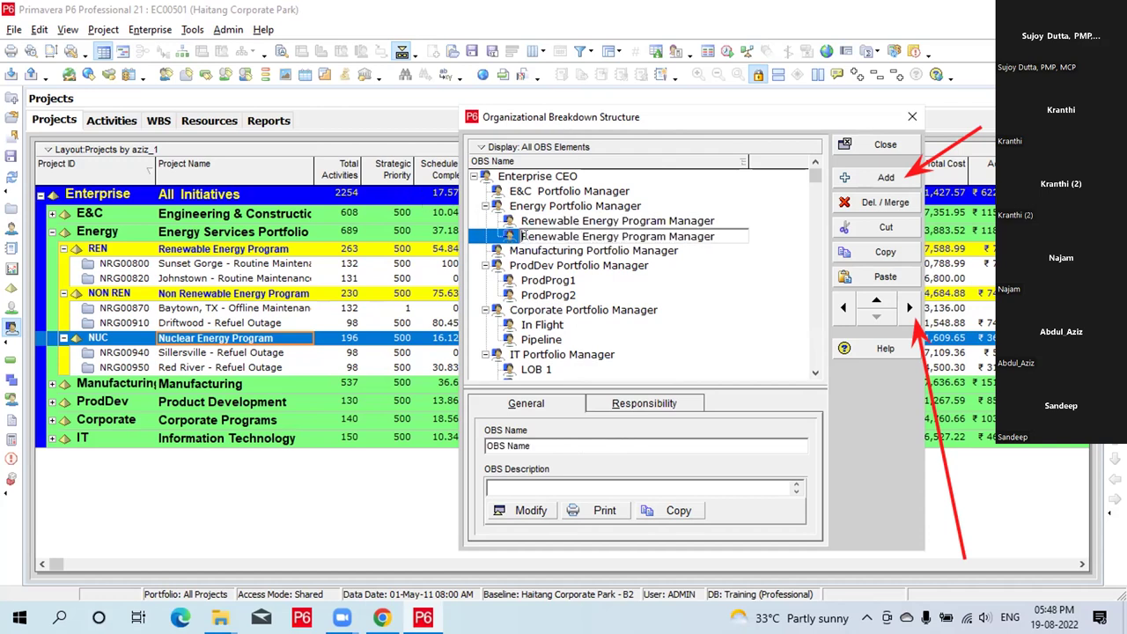
type("Non")
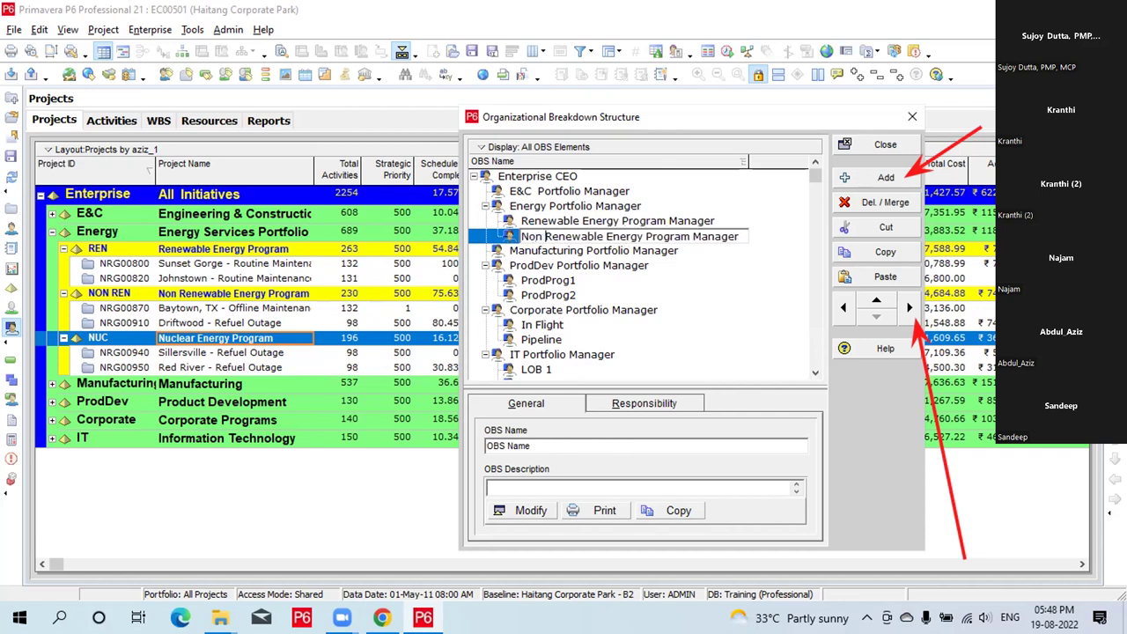
key("Return")
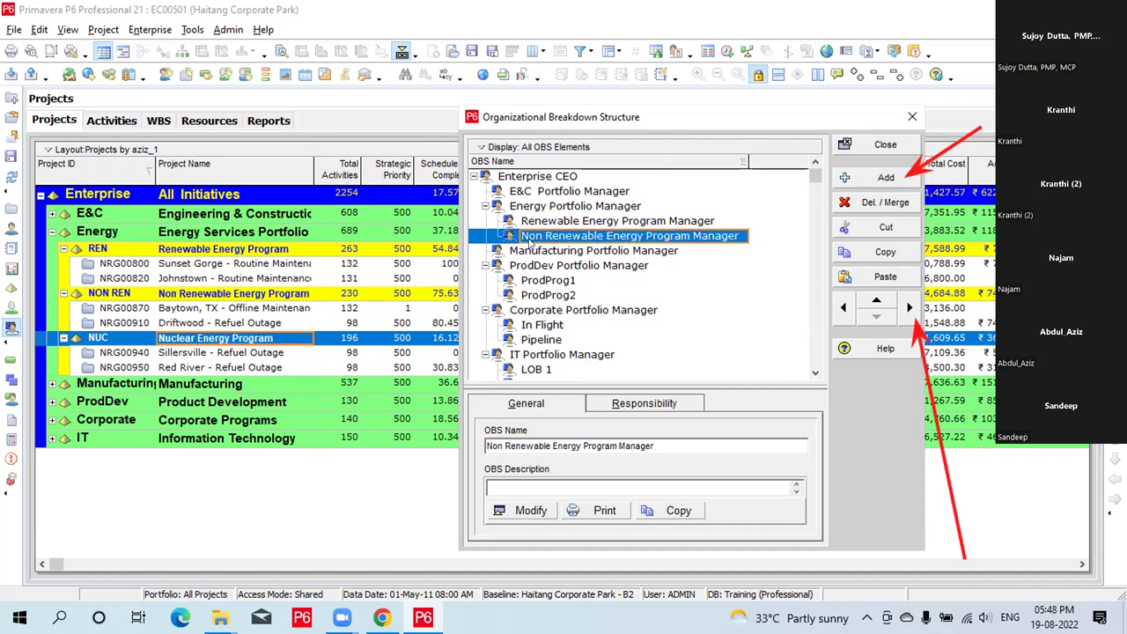
left_click(874, 177)
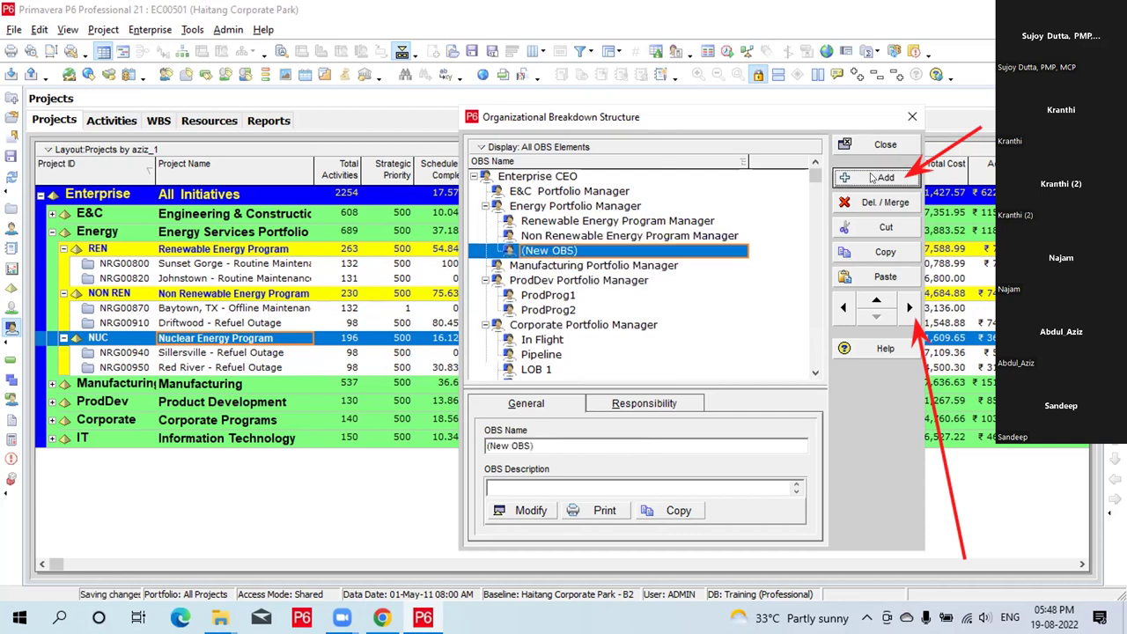
Step: Name the third element 'Nuclear Energy Program Manager' by pasting and editing the copied name
left_click(600, 248)
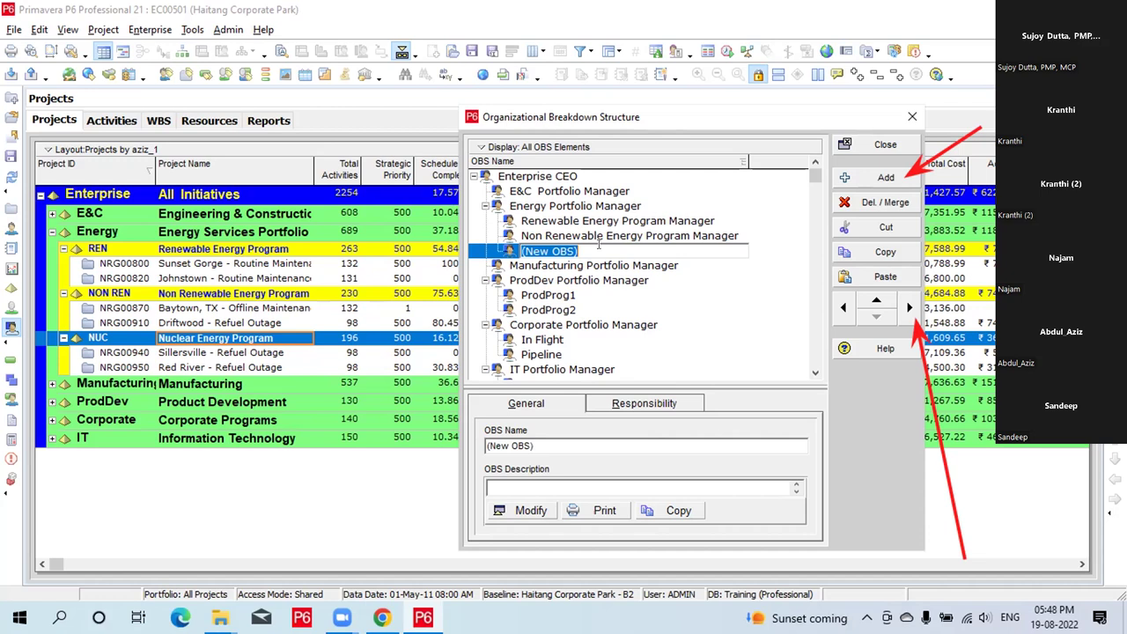
key("ctrl+v")
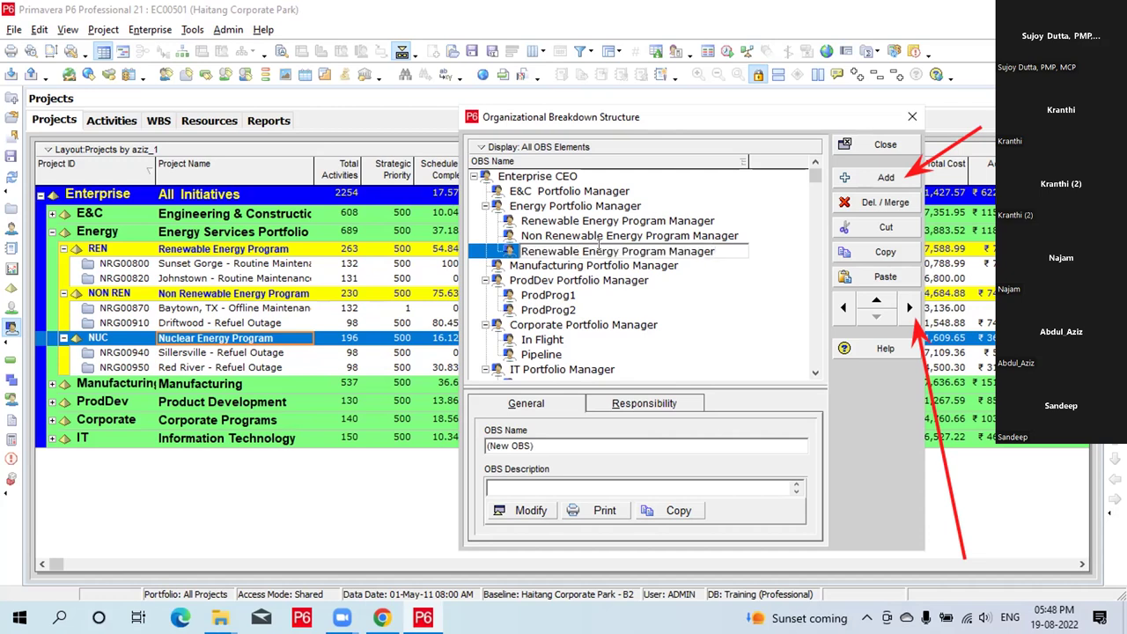
left_click(578, 250)
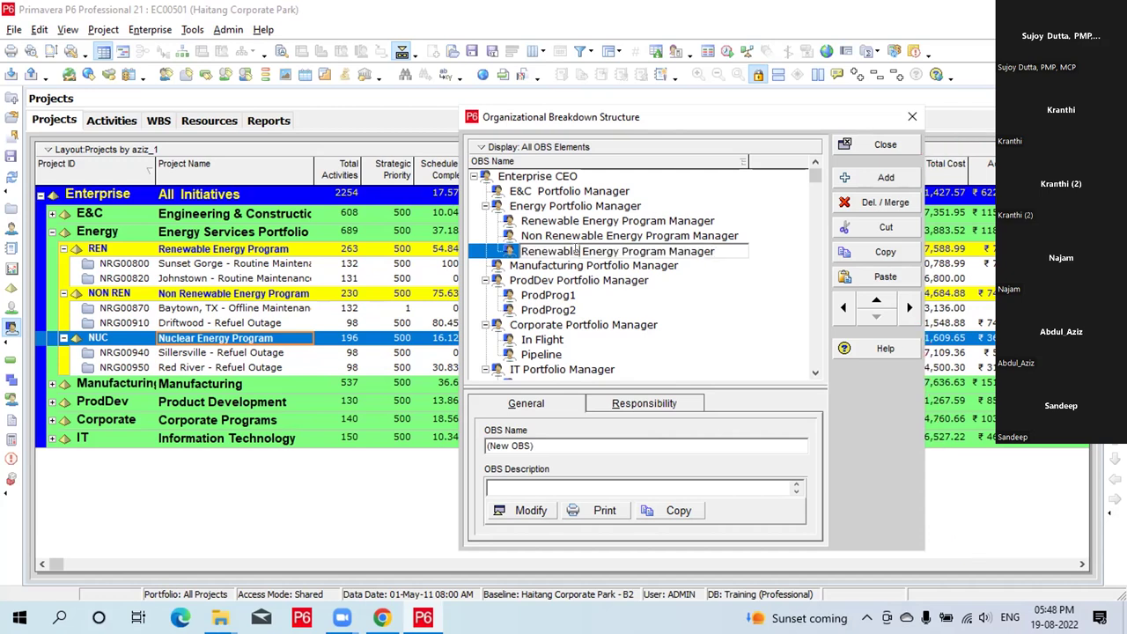
key("BackSpace")
key("BackSpace")
key("BackSpace")
key("BackSpace")
key("BackSpace")
key("BackSpace")
key("BackSpace")
key("BackSpace")
key("BackSpace")
key("BackSpace")
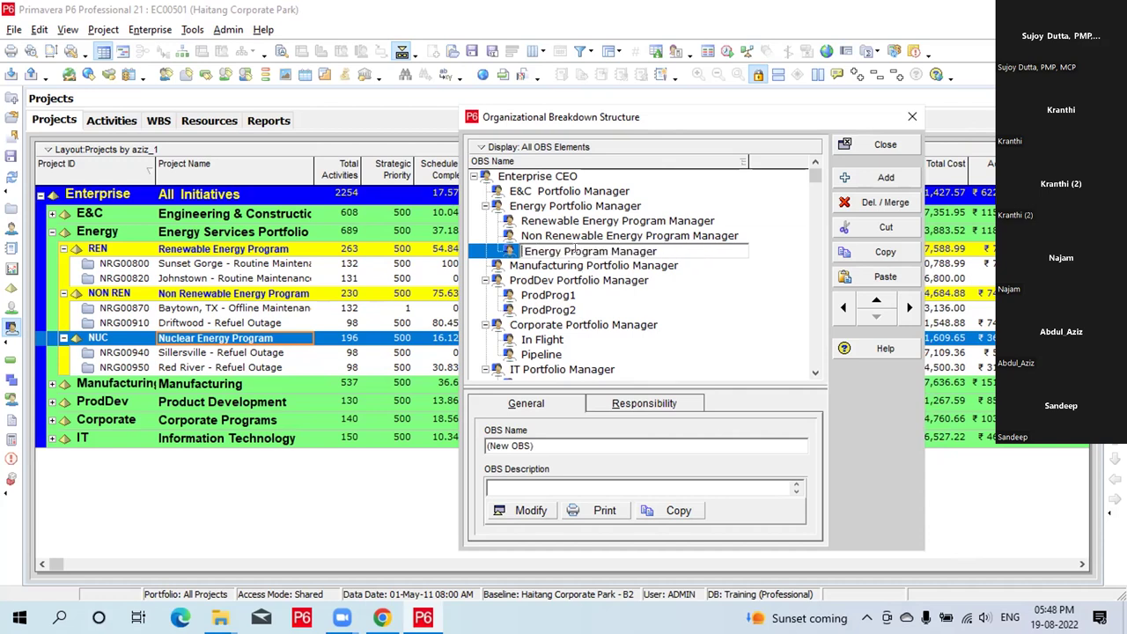
type("Nuclear")
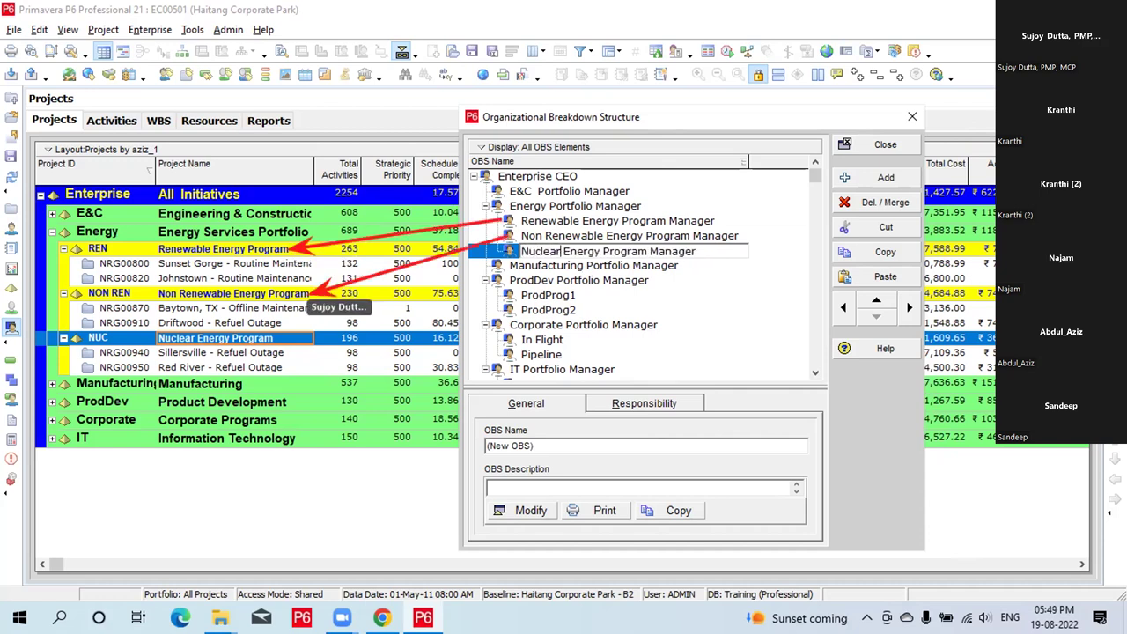
key("Return")
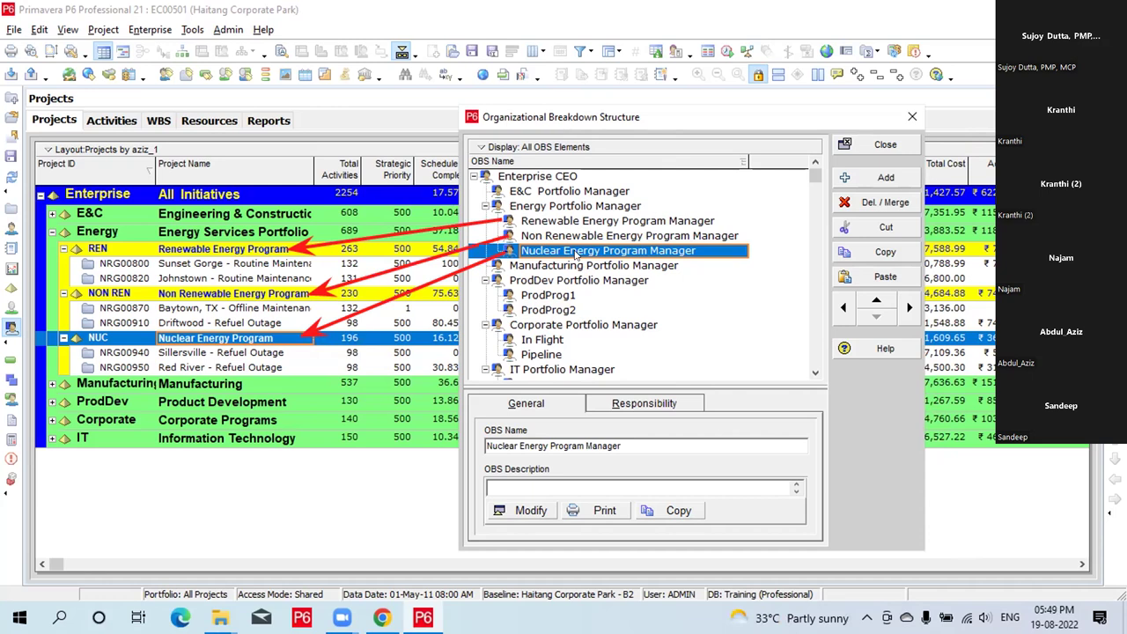
left_click(577, 222)
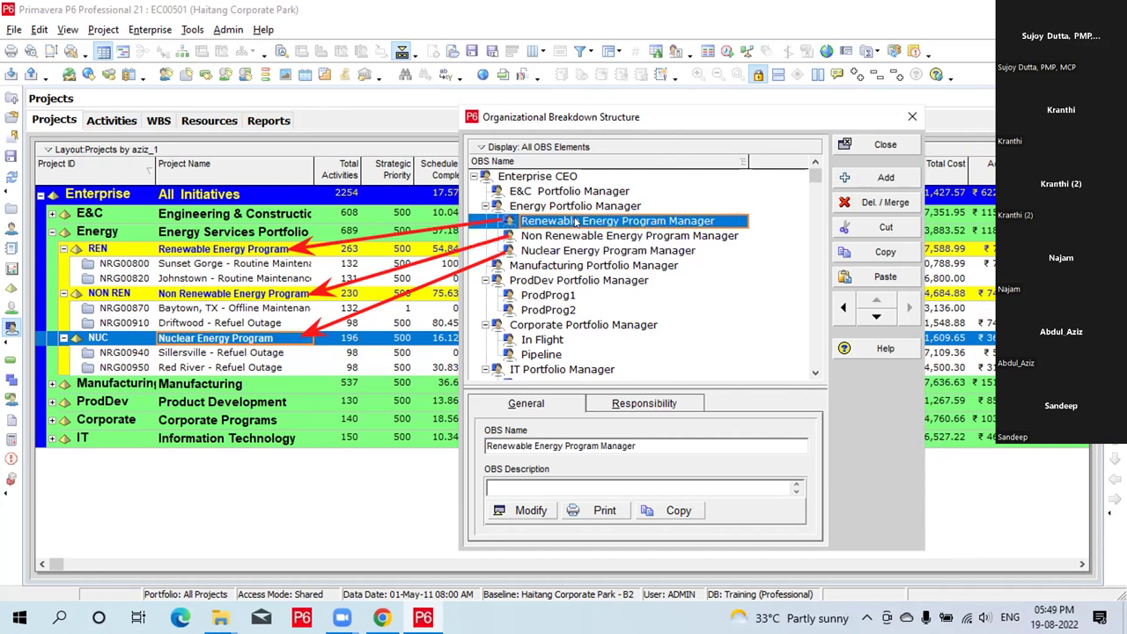
Step: Enlarge the OBS dialog to list Energy Portfolio Manager's responsibilities, selecting NRG00870 Baytown
left_click(680, 404)
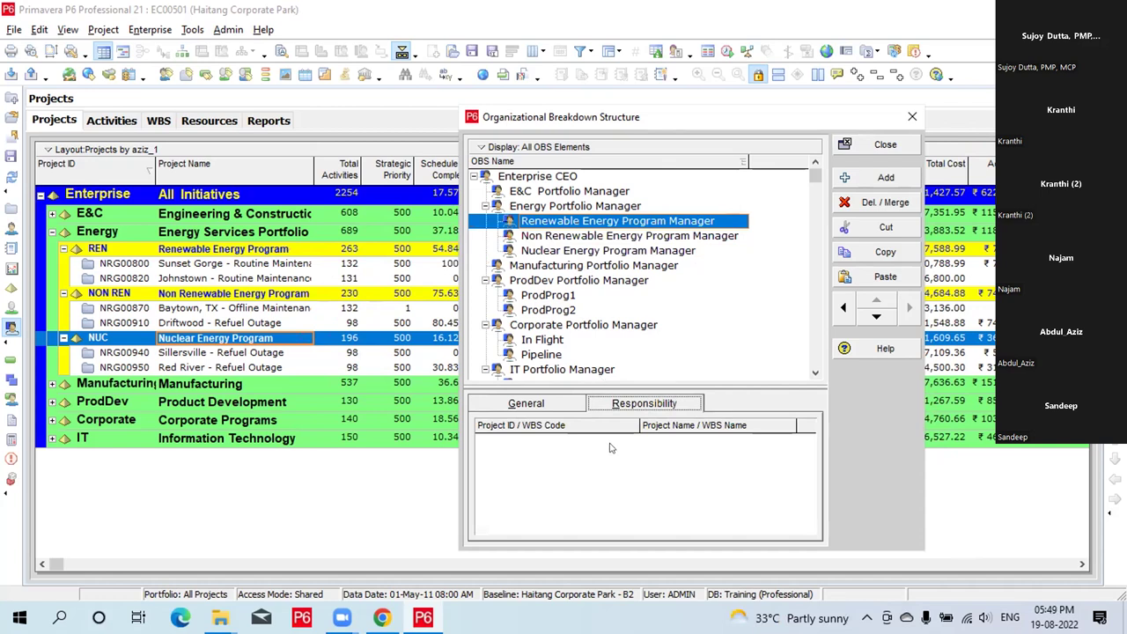
left_click(581, 207)
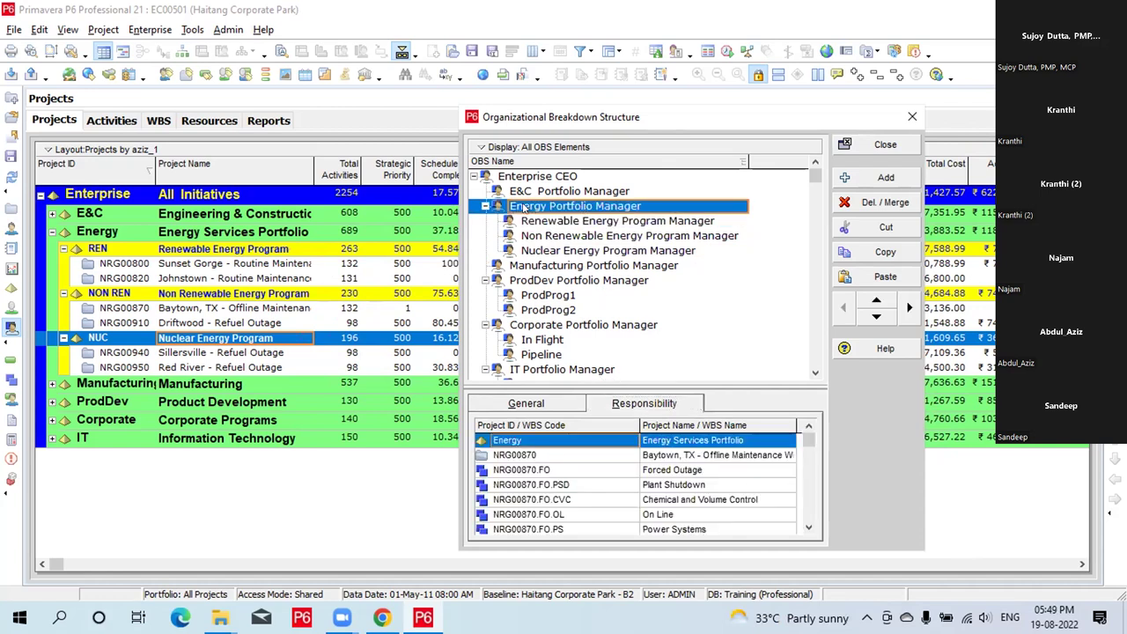
left_click_drag(605, 119, 610, 103)
left_click_drag(650, 536, 649, 596)
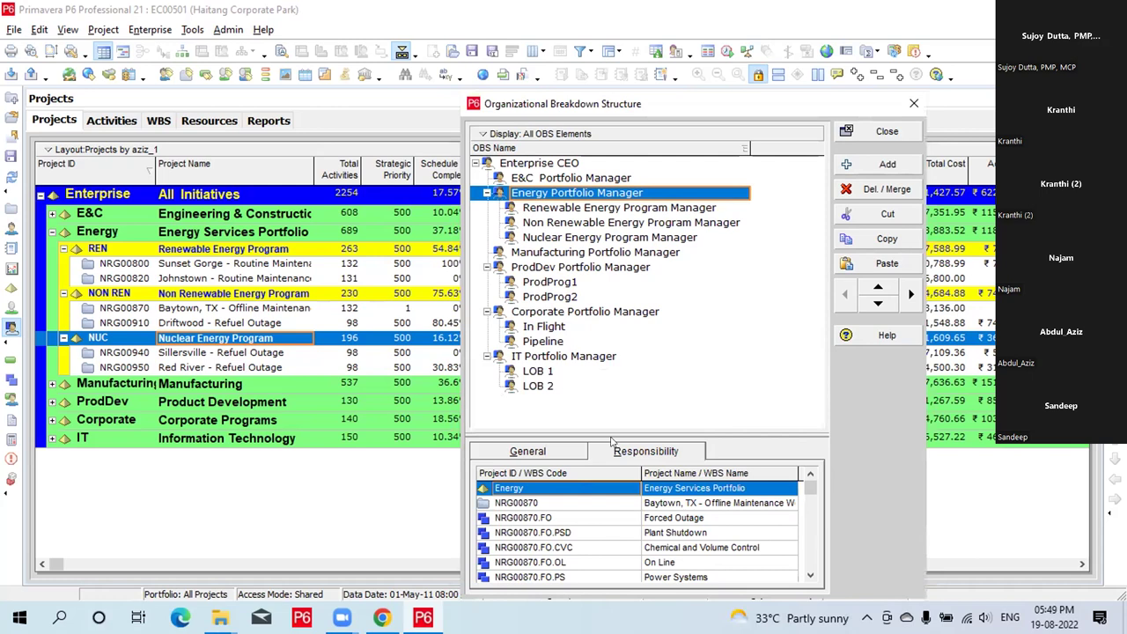
left_click_drag(613, 442, 621, 312)
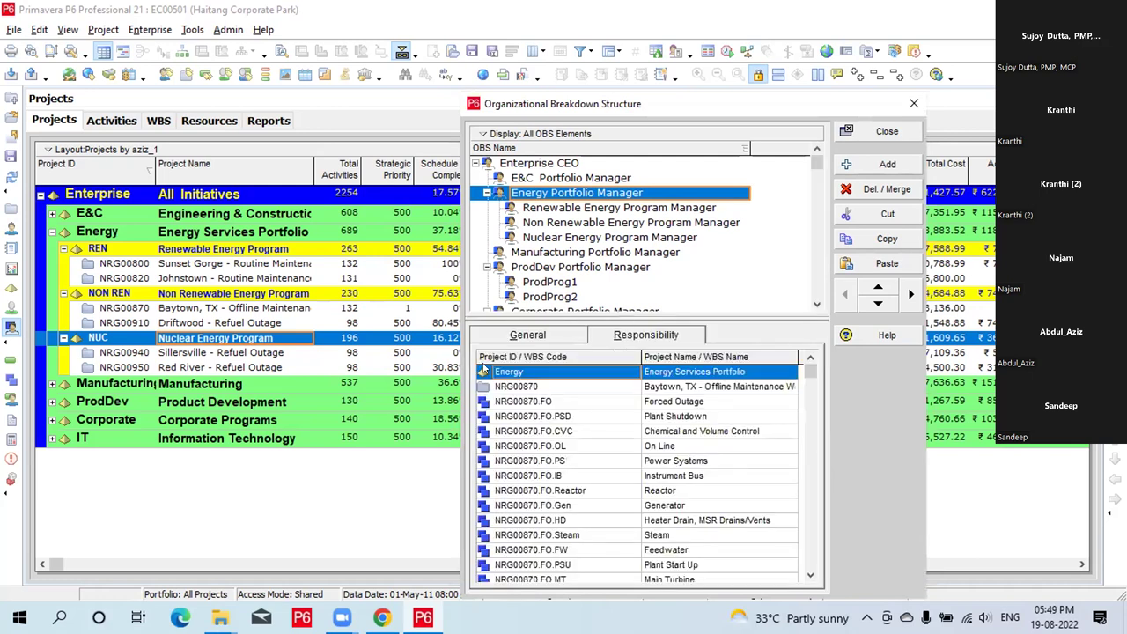
left_click(553, 388)
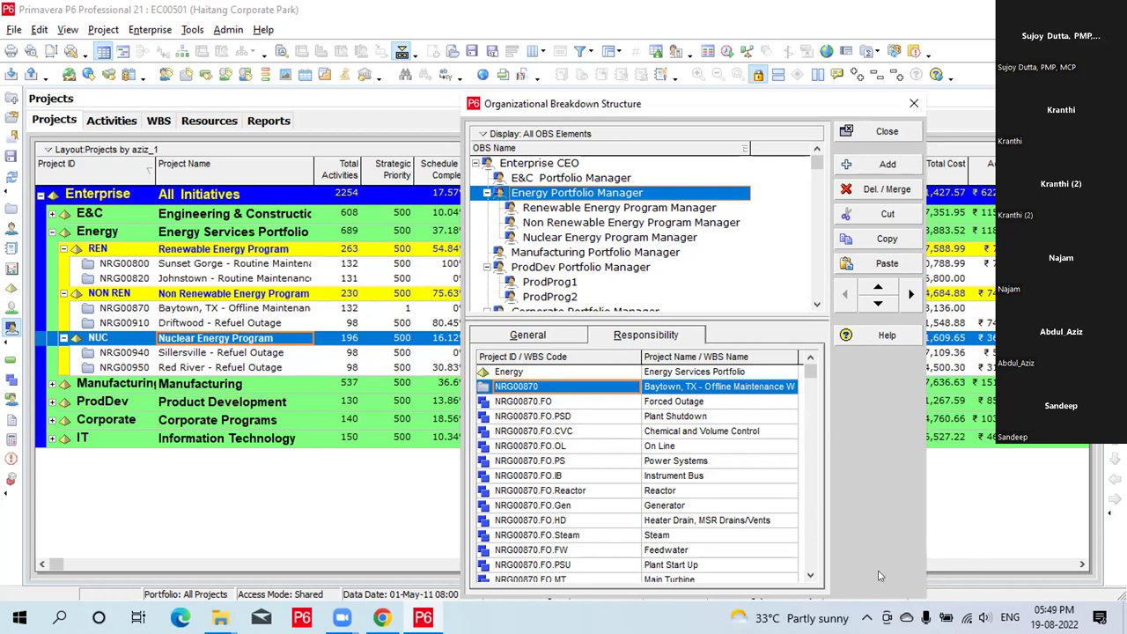
Step: Scroll the responsibility list down to the NON REN program and select it
left_click(811, 576)
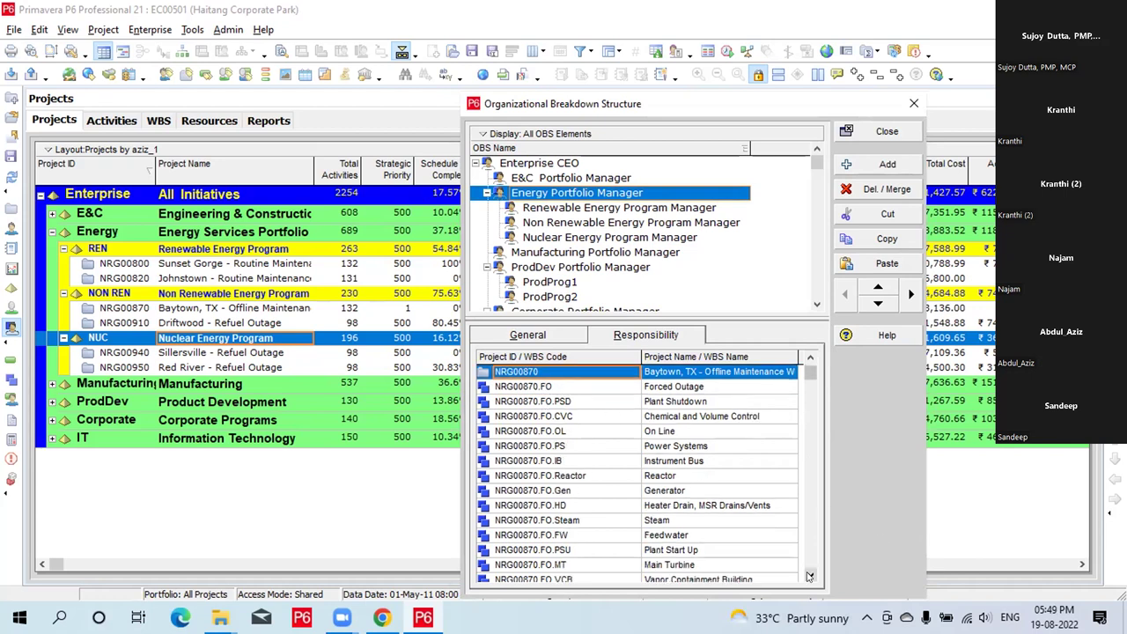
left_click(810, 576)
left_click(811, 576)
left_click(810, 576)
left_click(811, 576)
left_click(810, 576)
left_click(810, 576)
left_click(810, 576)
left_click(810, 575)
left_click(810, 576)
left_click(811, 576)
left_click(810, 576)
left_click(810, 576)
left_click(811, 576)
left_click(810, 576)
left_click(810, 576)
left_click(810, 576)
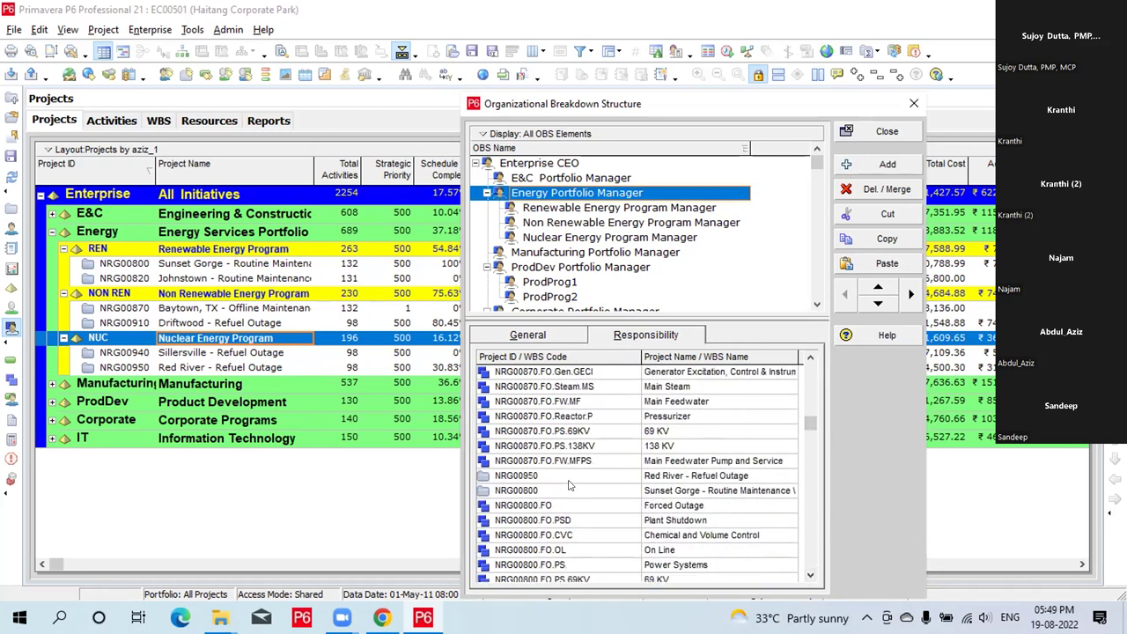
left_click(810, 576)
left_click(810, 576)
left_click(810, 576)
left_click(810, 576)
left_click(810, 576)
left_click(810, 576)
left_click(810, 576)
left_click(810, 576)
left_click(810, 576)
left_click(810, 576)
left_click(811, 576)
left_click(810, 576)
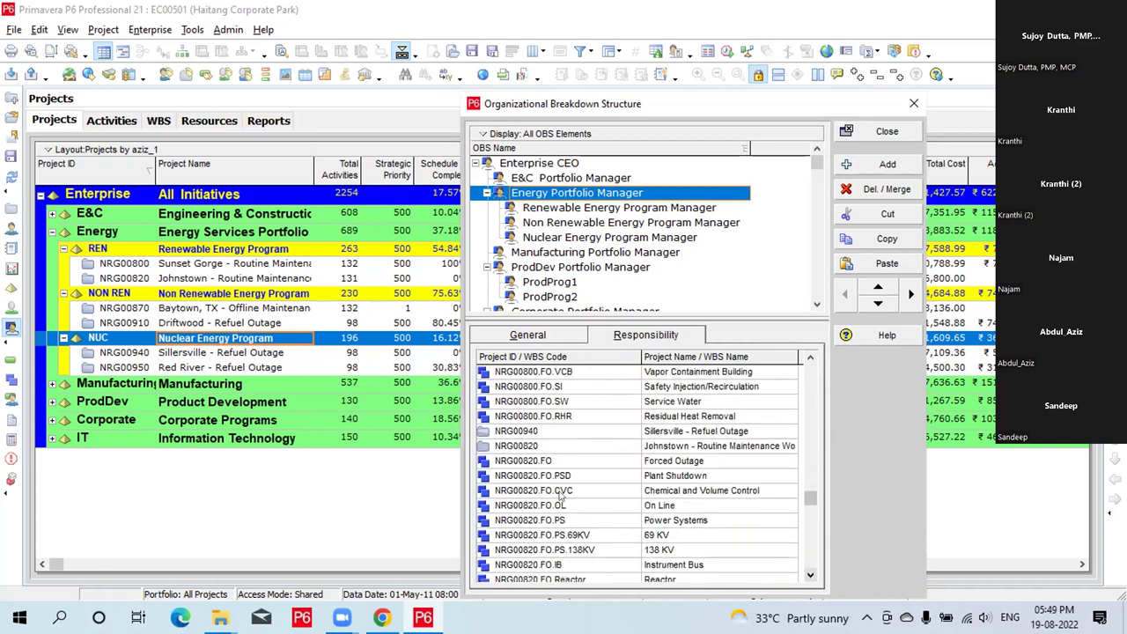
left_click(810, 575)
left_click(810, 575)
left_click(810, 576)
left_click(810, 575)
left_click(810, 575)
left_click(810, 575)
left_click(810, 575)
left_click(811, 575)
left_click(811, 575)
left_click(811, 575)
left_click(810, 575)
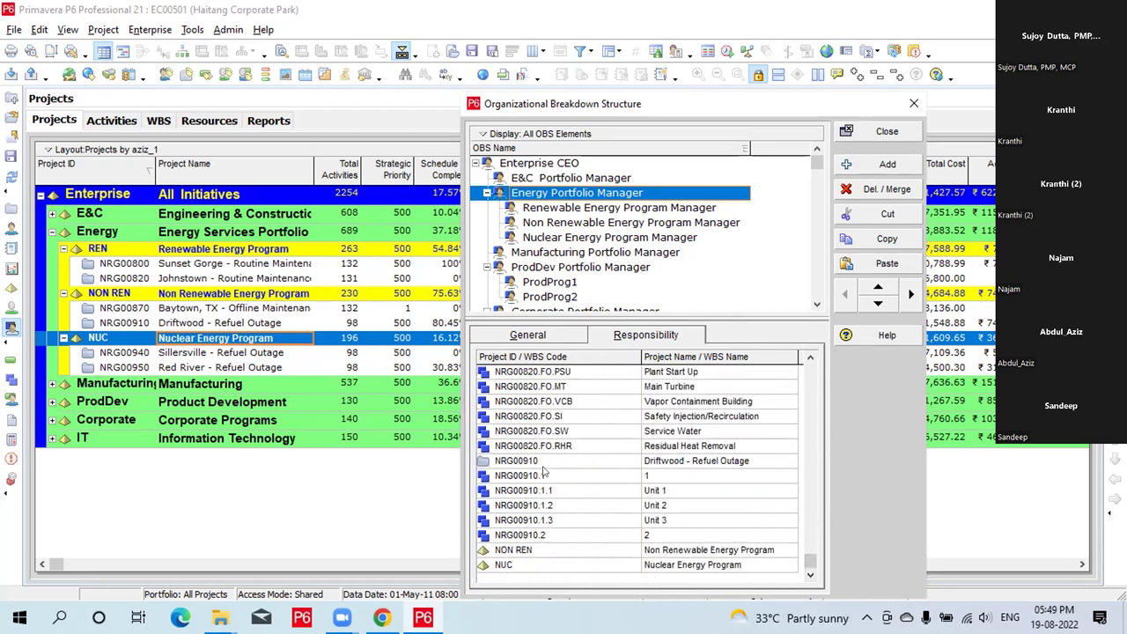
left_click(529, 551)
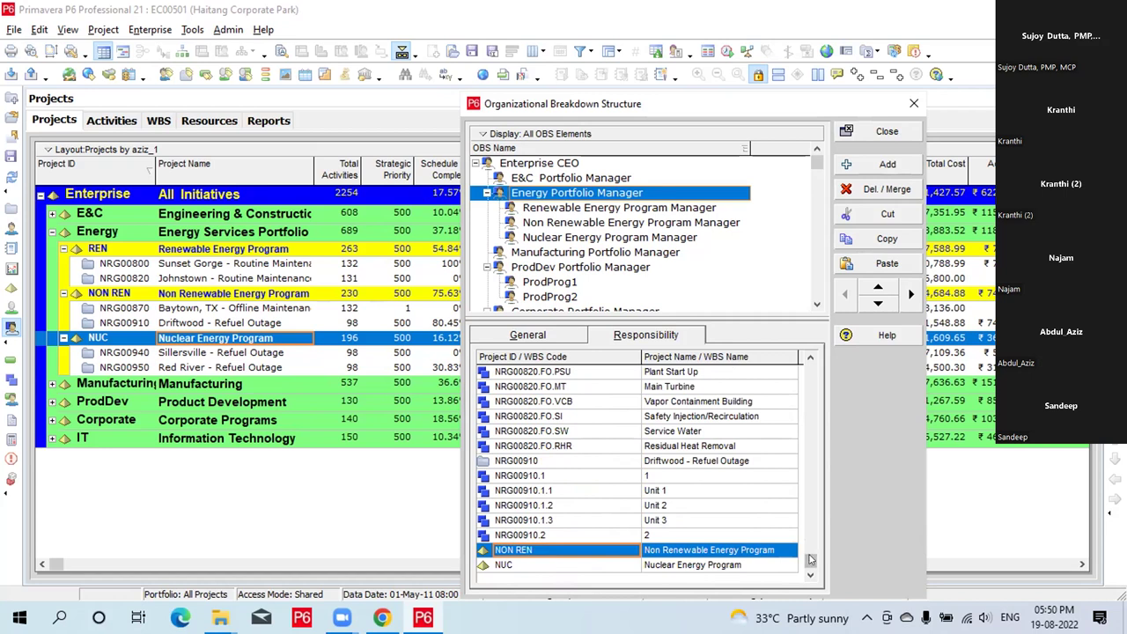
left_click(809, 460)
left_click_drag(810, 438, 812, 368)
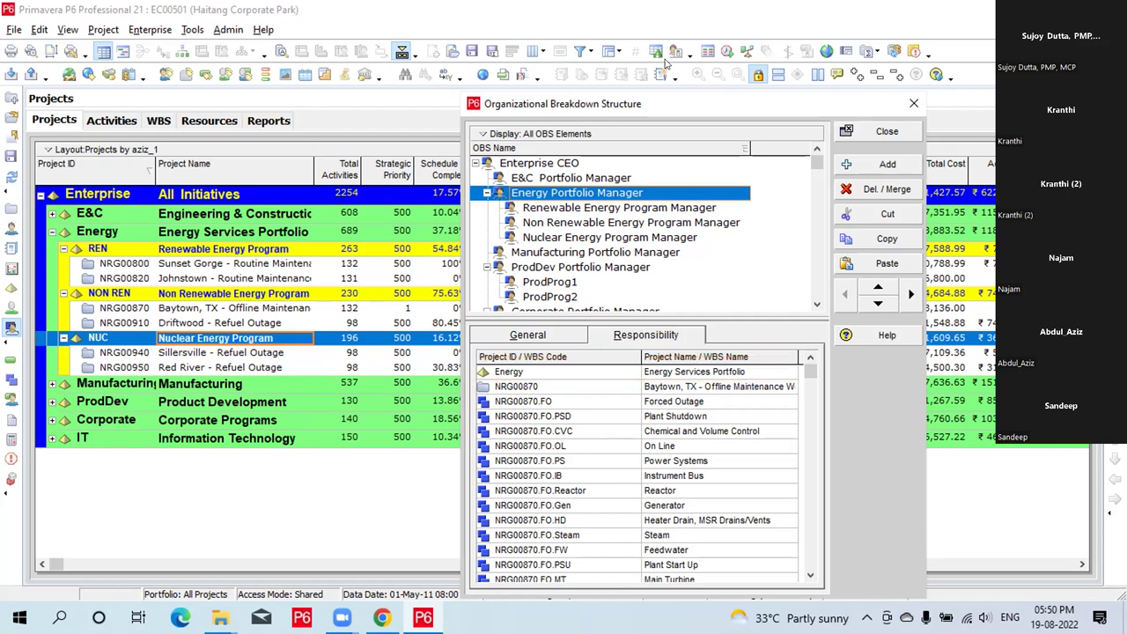
left_click(877, 133)
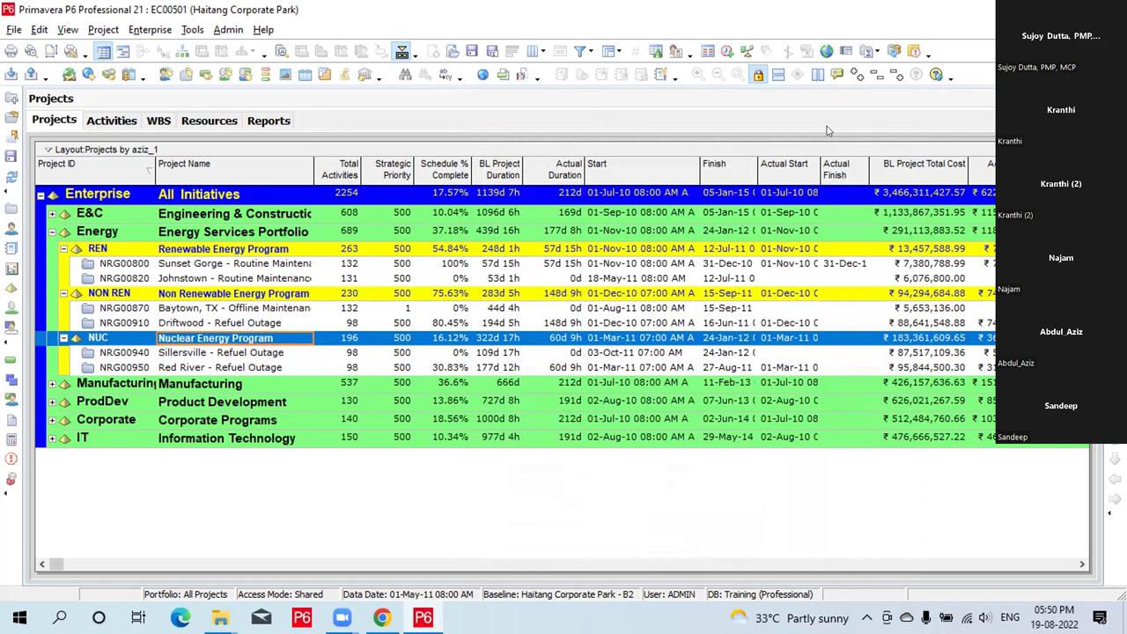
Step: Show the Energy Services Portfolio EPS details below the projects table
left_click(239, 233)
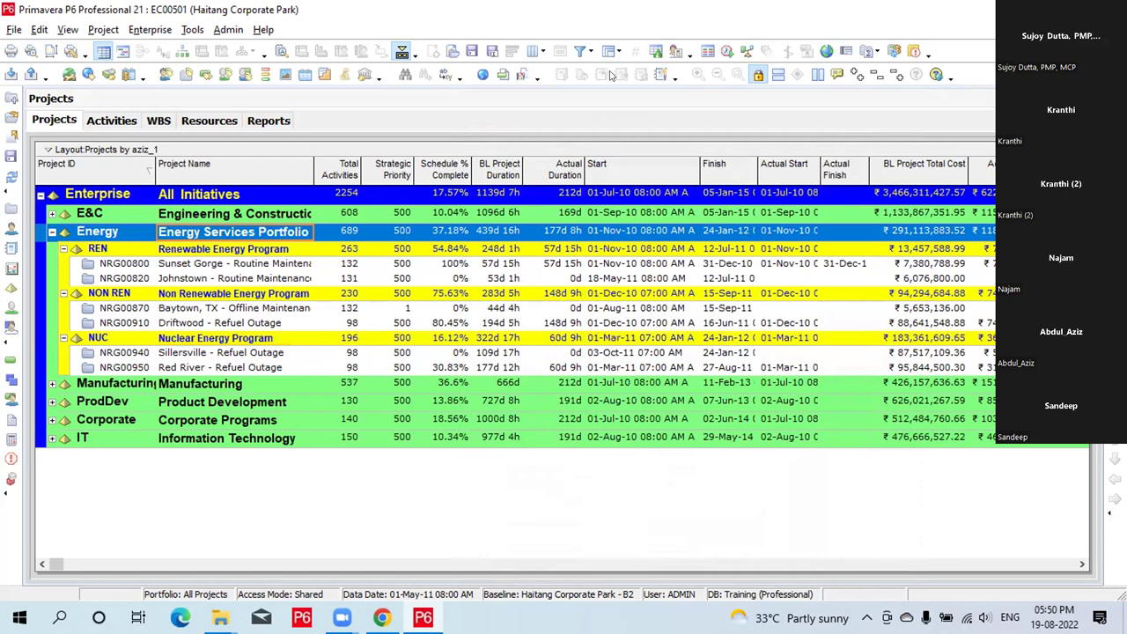
left_click(135, 236)
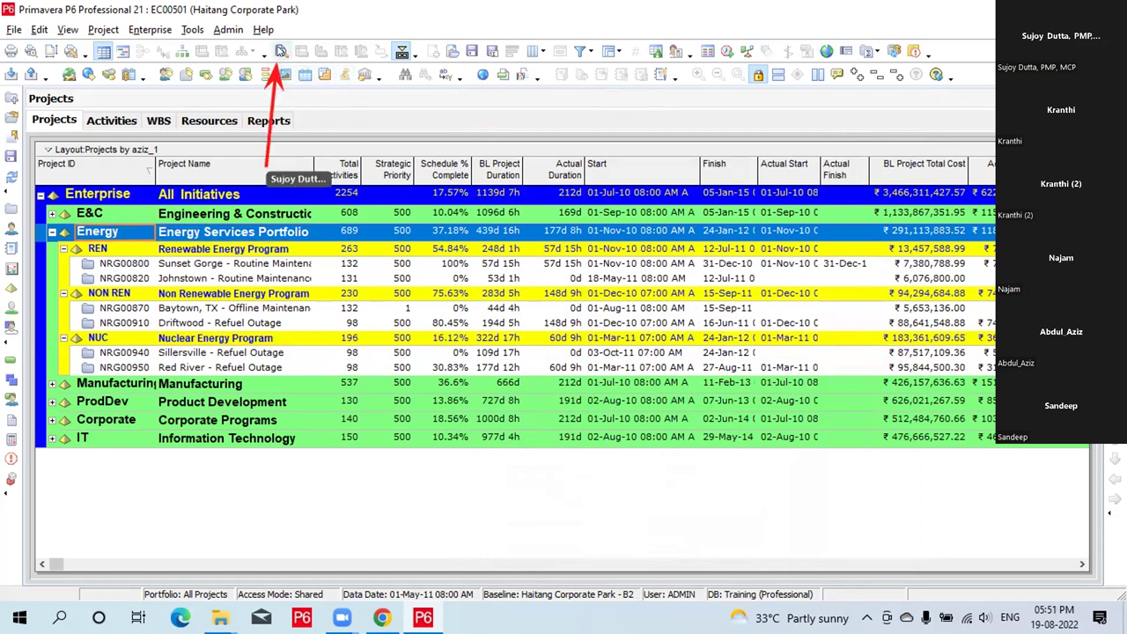
left_click(280, 51)
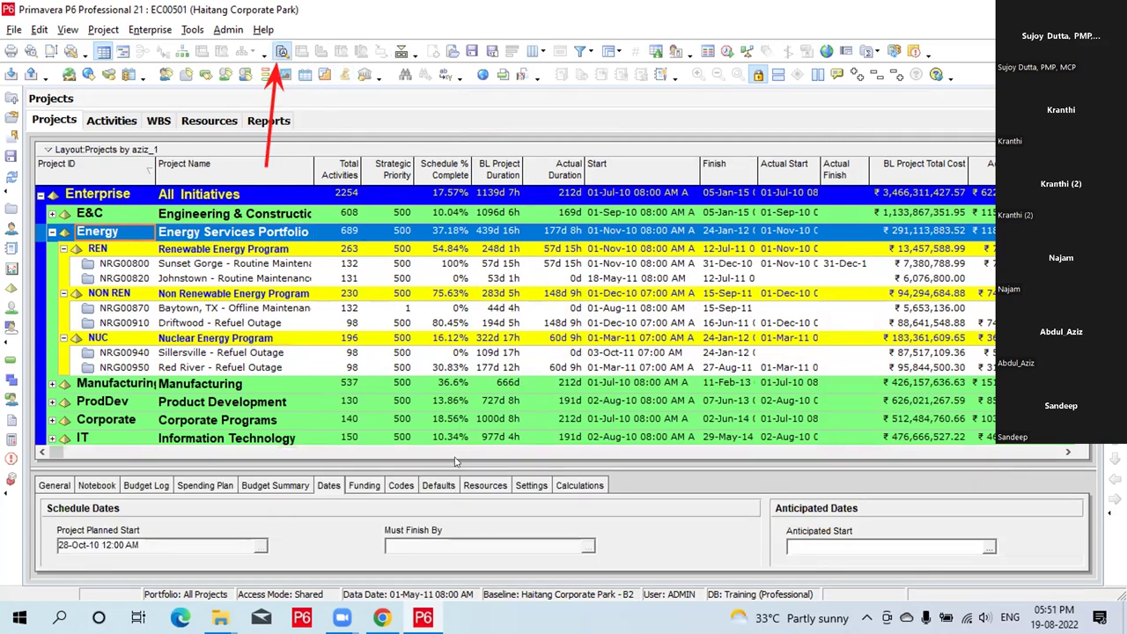
Step: Enlarge the details pane and view the Energy EPS General tab showing Energy Portfolio Manager
left_click_drag(371, 473, 379, 379)
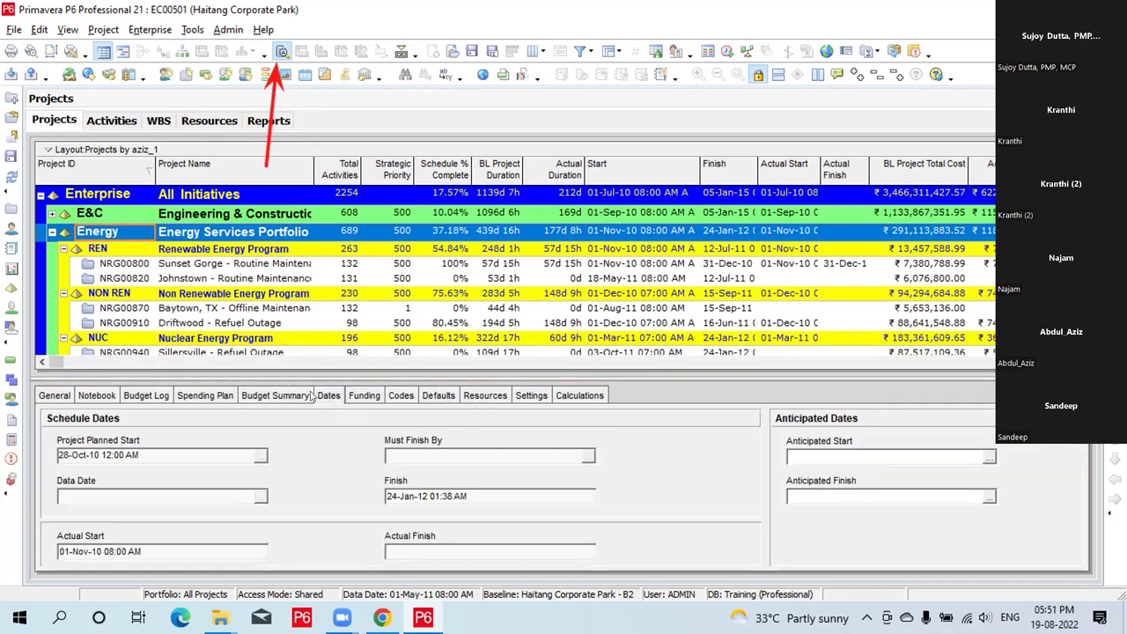
left_click(56, 394)
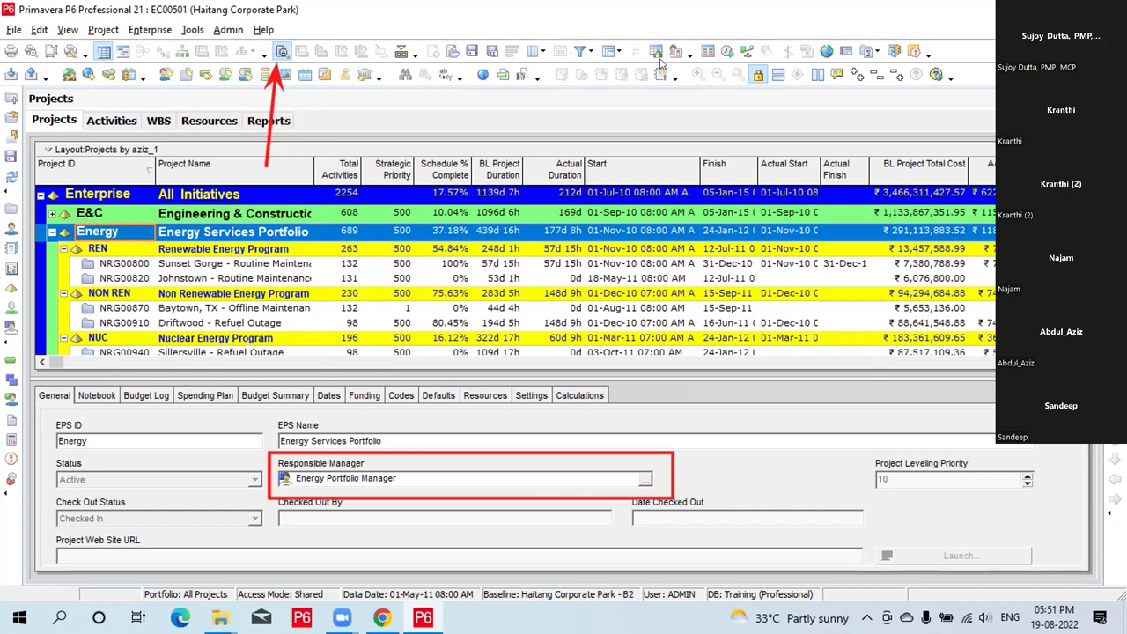
Step: Check the Responsible Manager of Sunset Gorge (NRG00800), then of the REN EPS (Enterprise CEO)
left_click(270, 260)
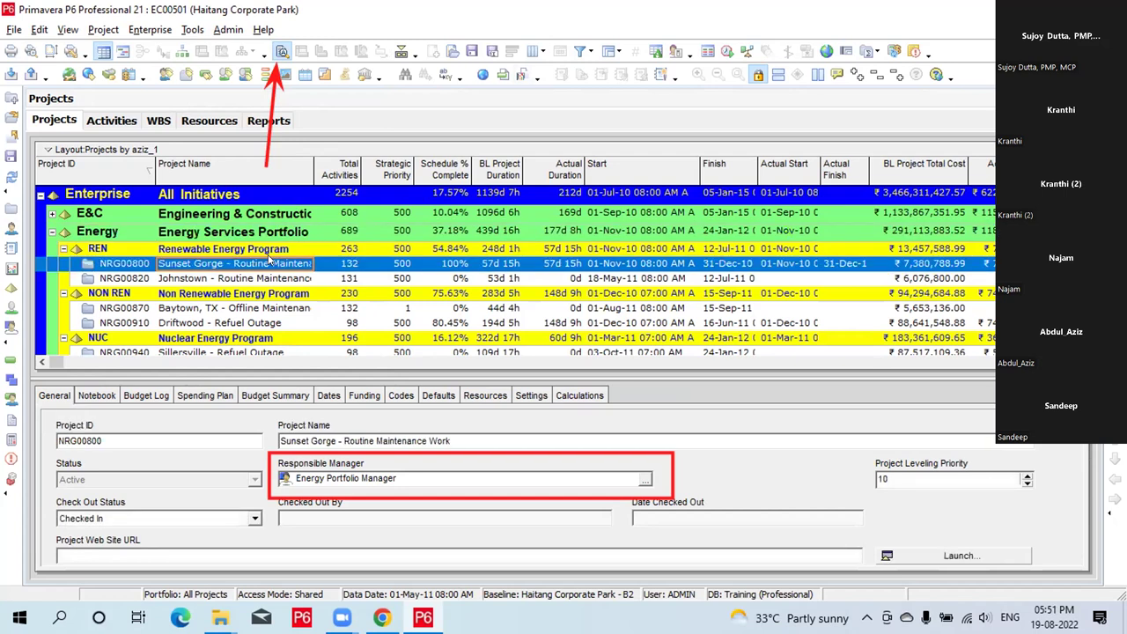
left_click(294, 249)
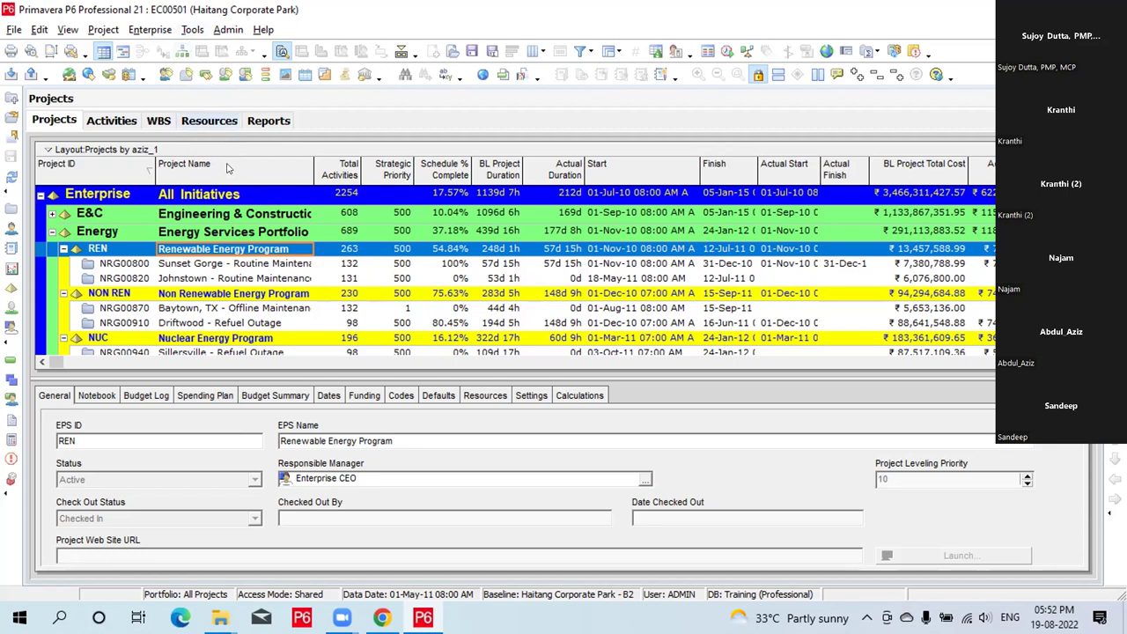
Step: Close the open Haitang Corporate Park project, confirming with Yes
key("ctrl+w")
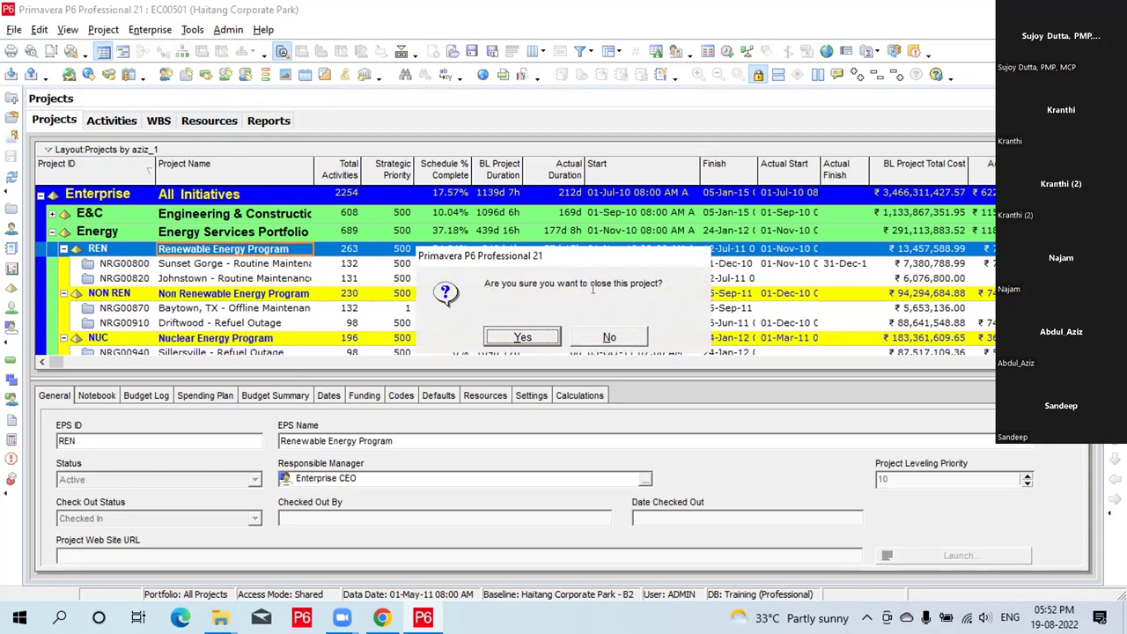
left_click(523, 338)
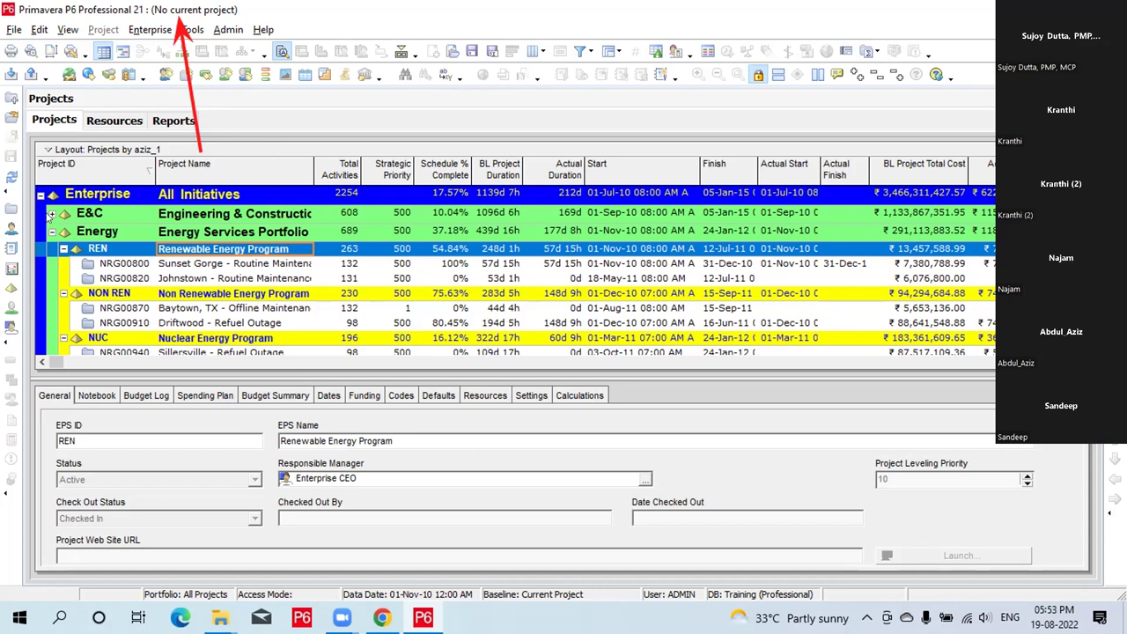
left_click(52, 213)
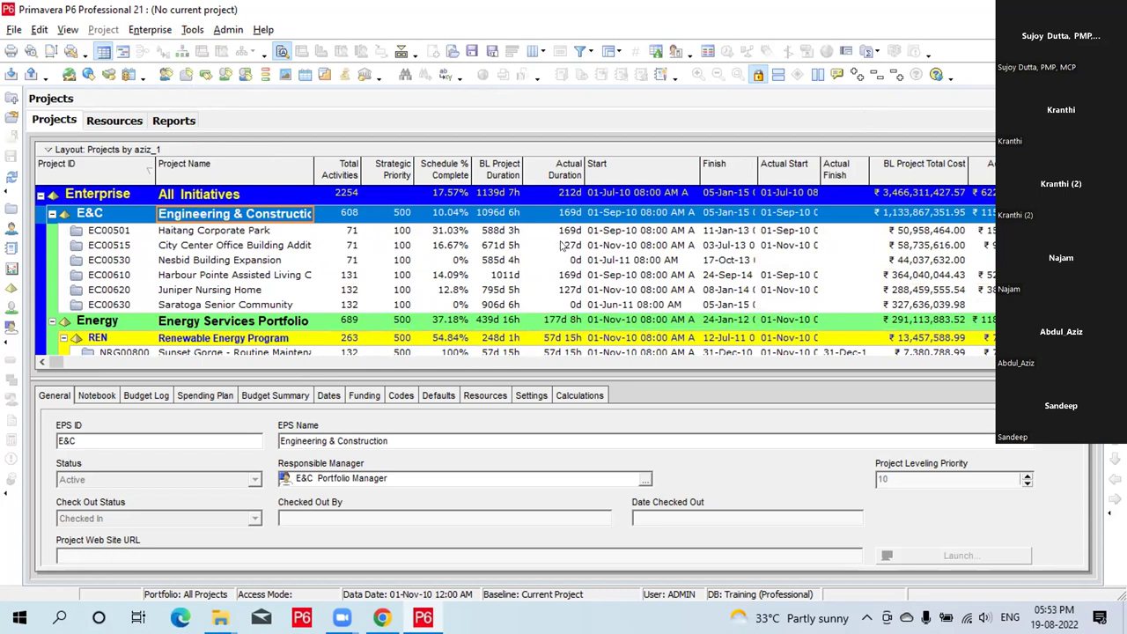
Step: Select projects EC00501 through EC00530: Haitang, City Center and Nesbid
left_click(267, 231)
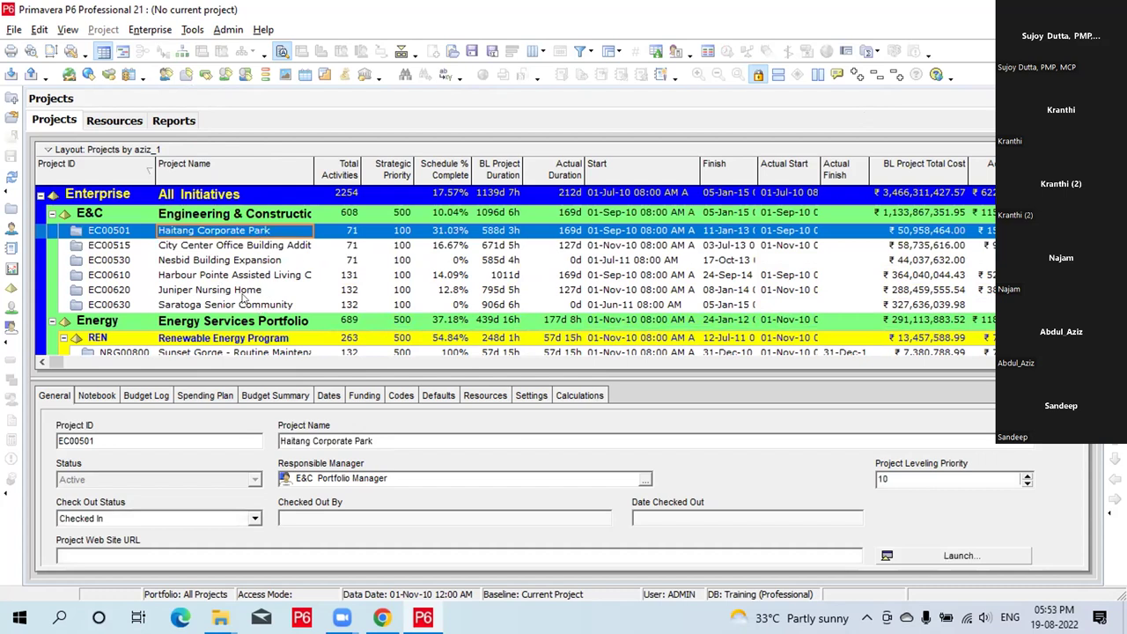
left_click(243, 260, "shift")
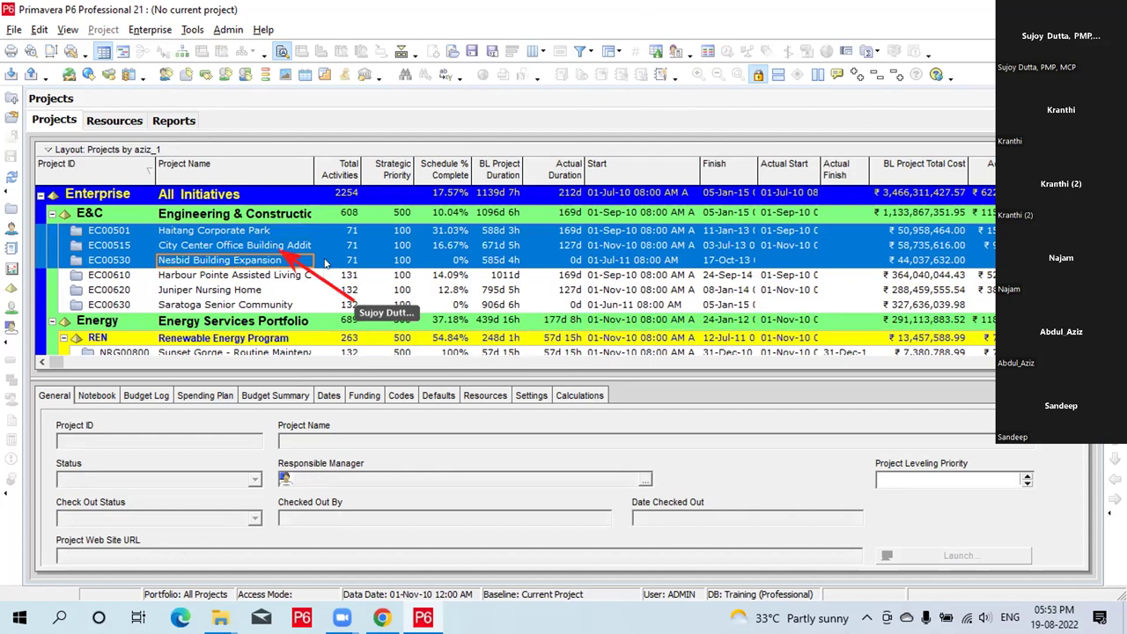
Step: Open EC00501, EC00515 and EC00530 together and collapse activities to one row per project
right_click(335, 255)
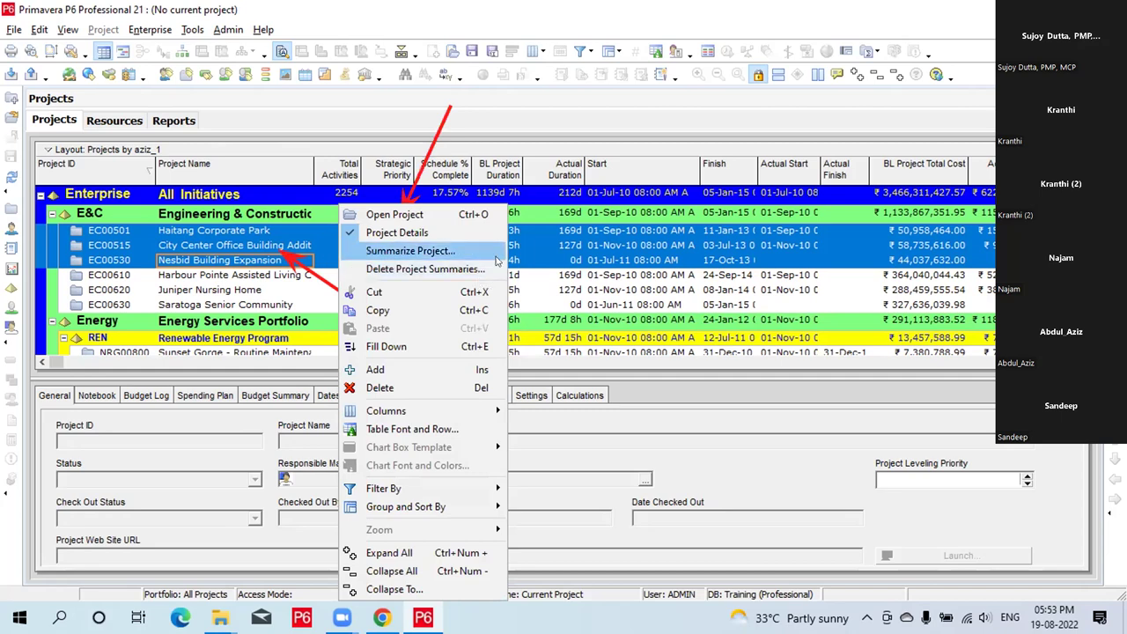
left_click(468, 216)
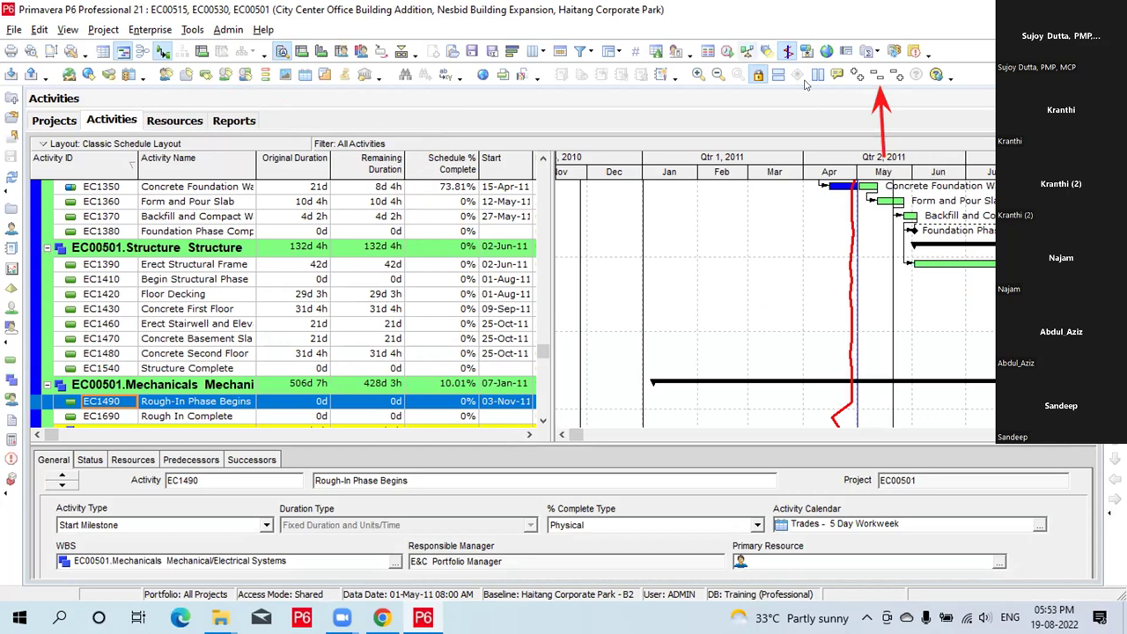
left_click(878, 76)
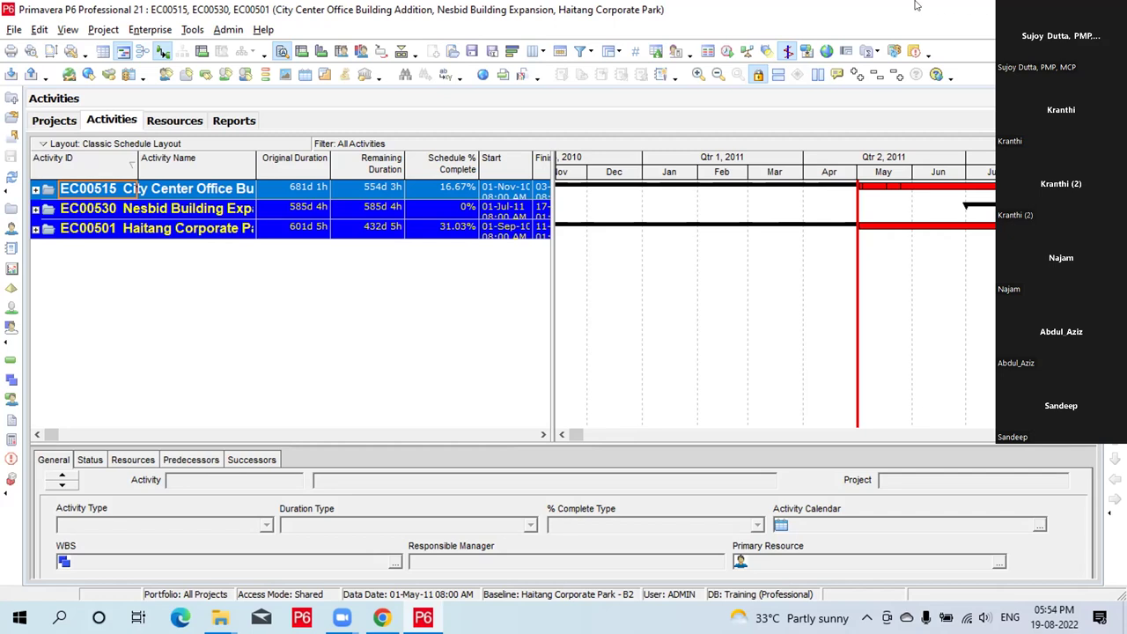
Step: Close the three open E&C projects and go back to the EPS Projects list
left_click(944, 6)
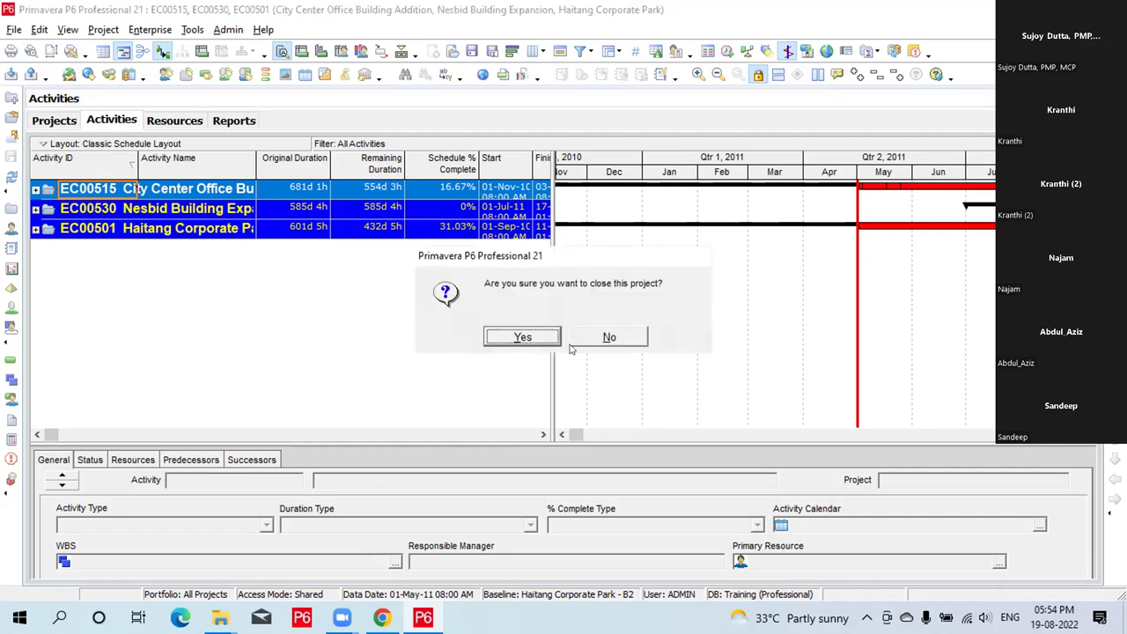
left_click(535, 332)
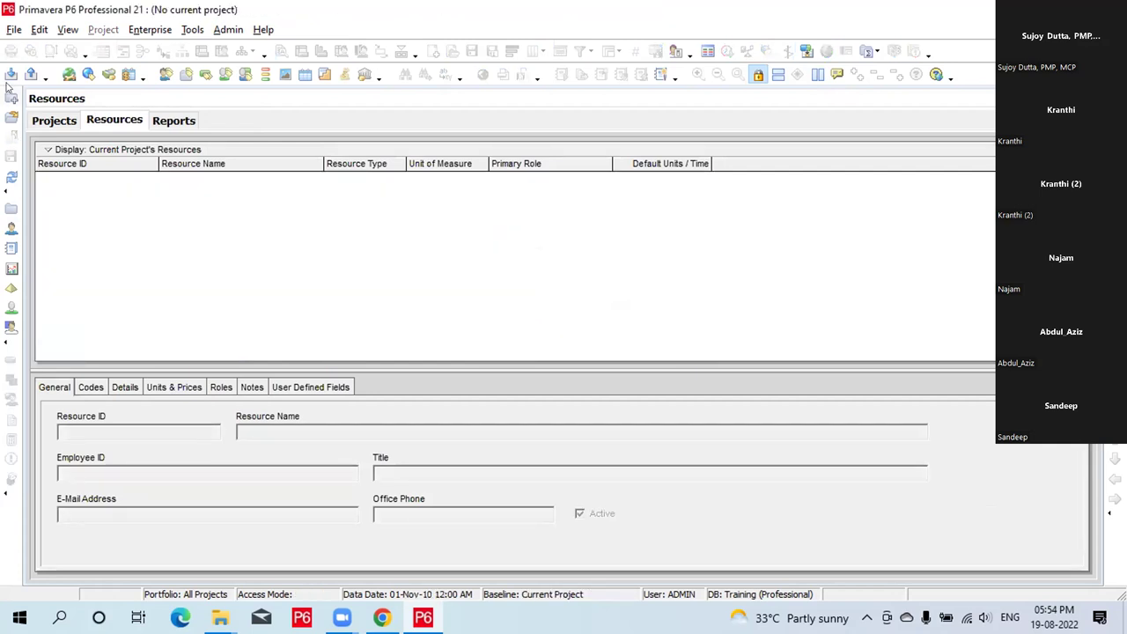
left_click(57, 121)
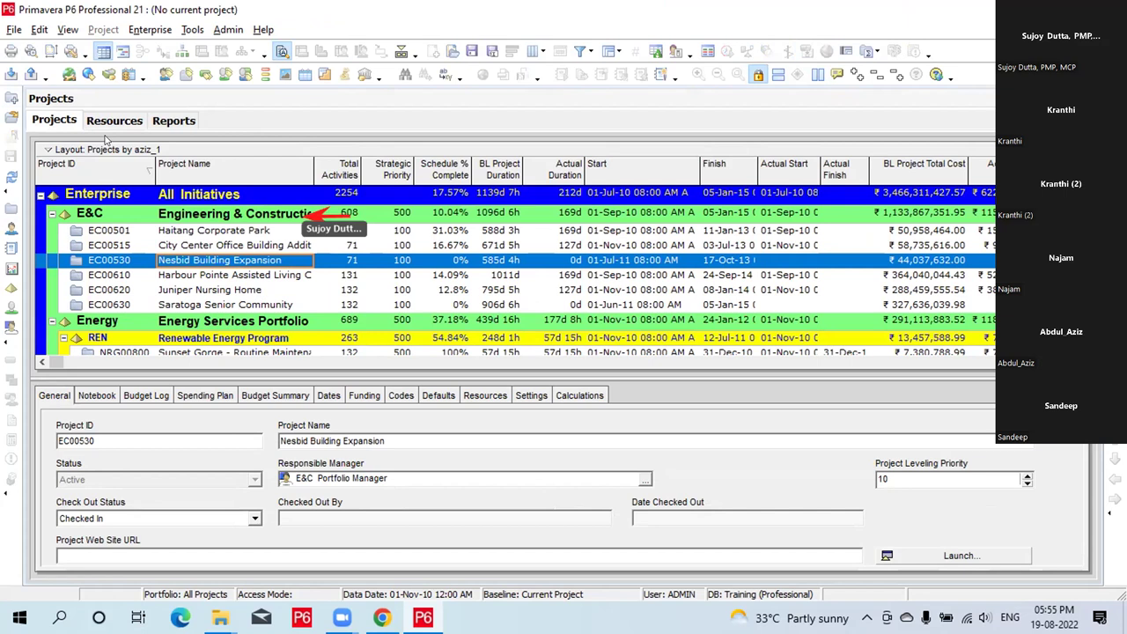
Step: Open all six E&C projects, EC00501 through EC00630, from the E&C EPS node
left_click(138, 209)
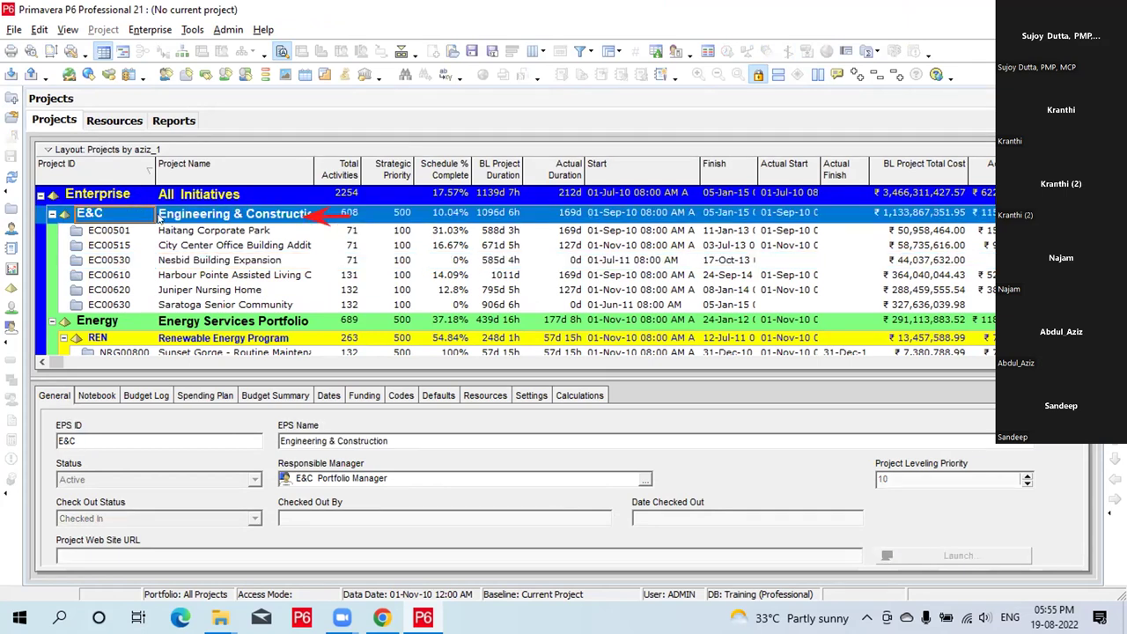
right_click(161, 215)
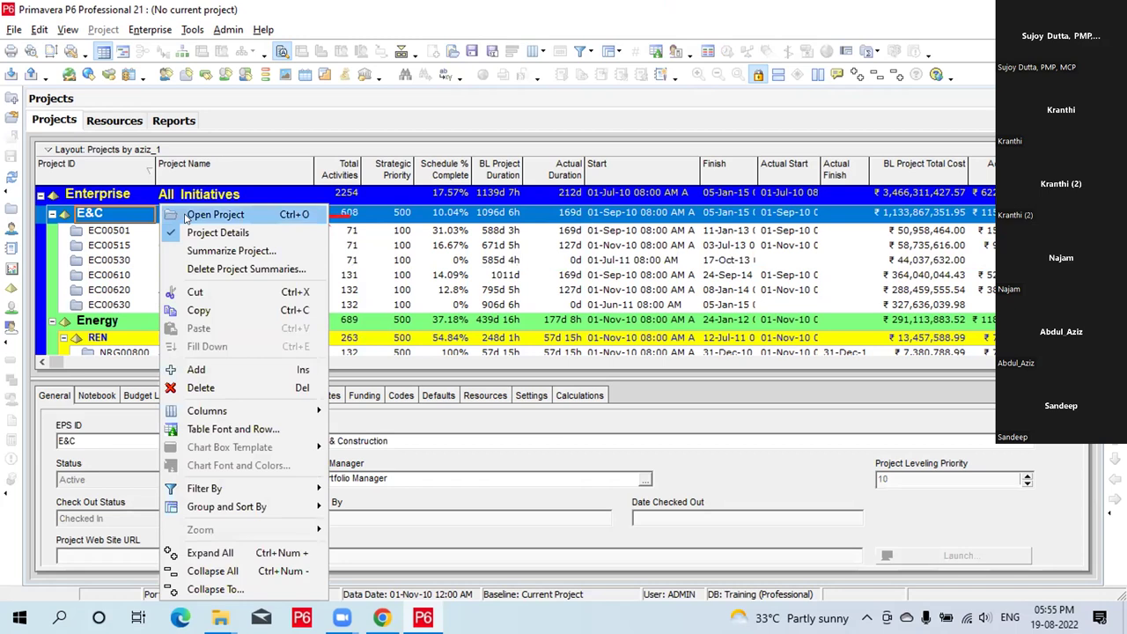
left_click(186, 216)
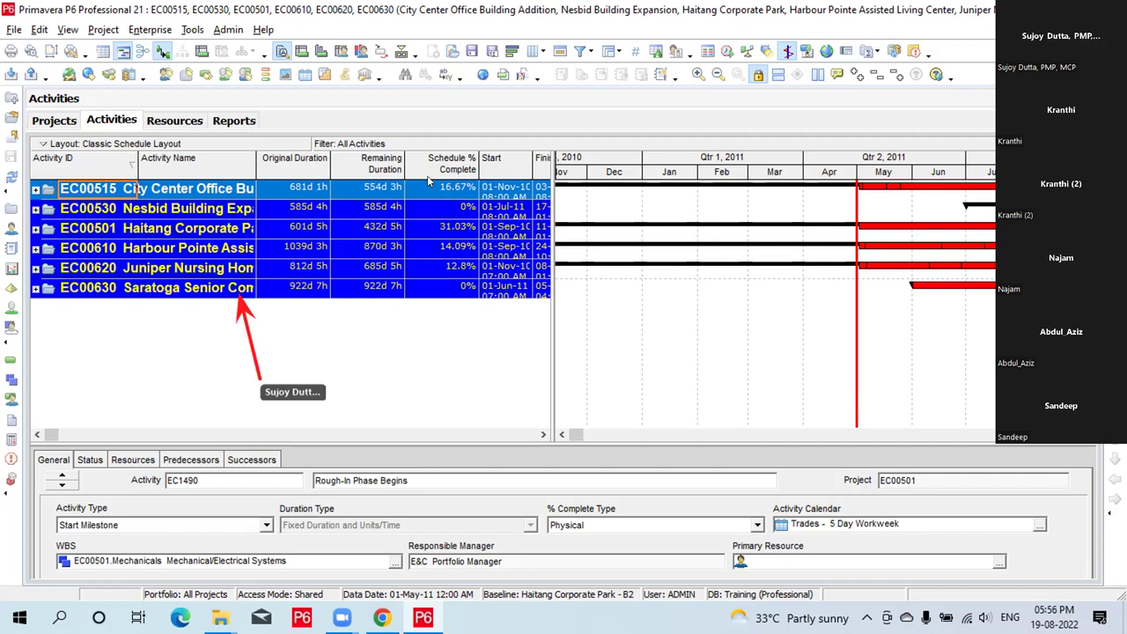
Step: Close the six open E&C projects and return to the Projects window
key("ctrl+w")
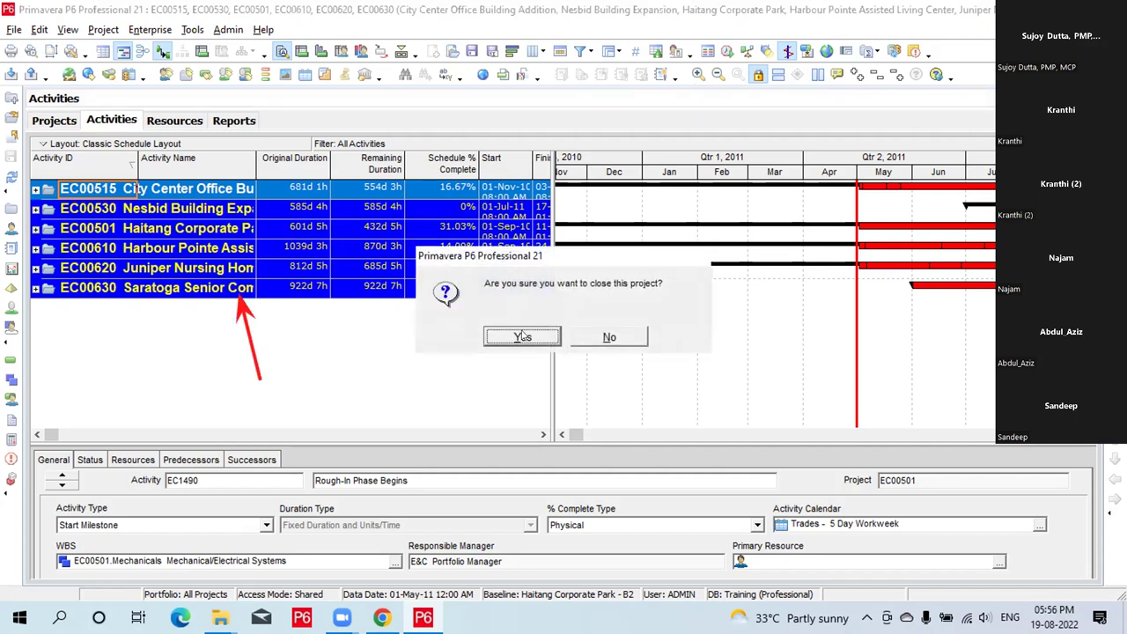
left_click(522, 337)
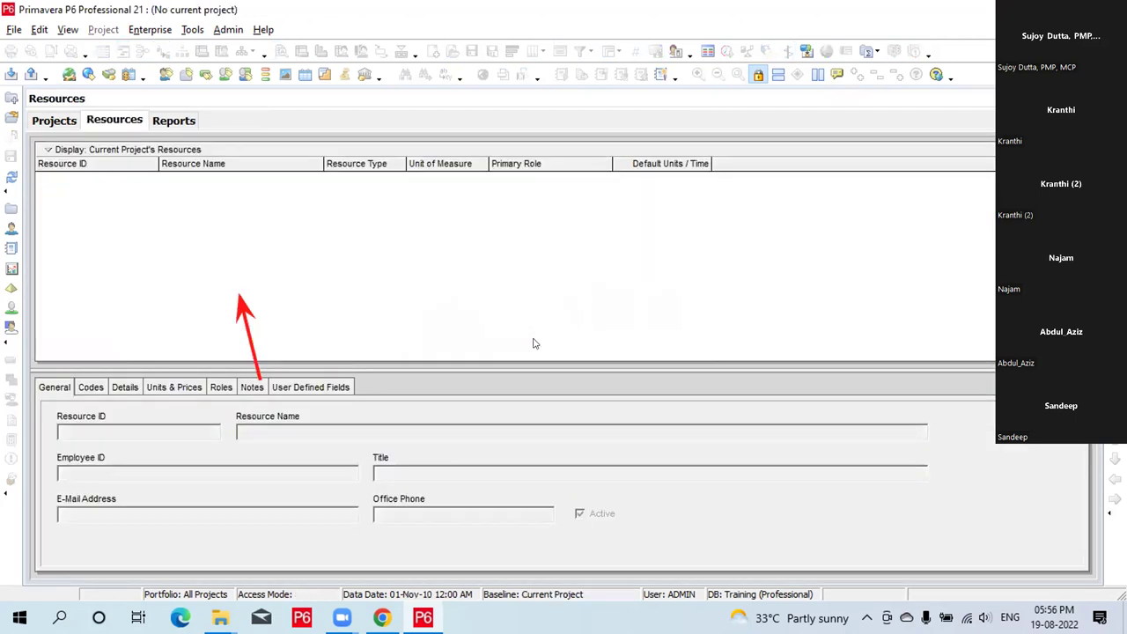
left_click(68, 125)
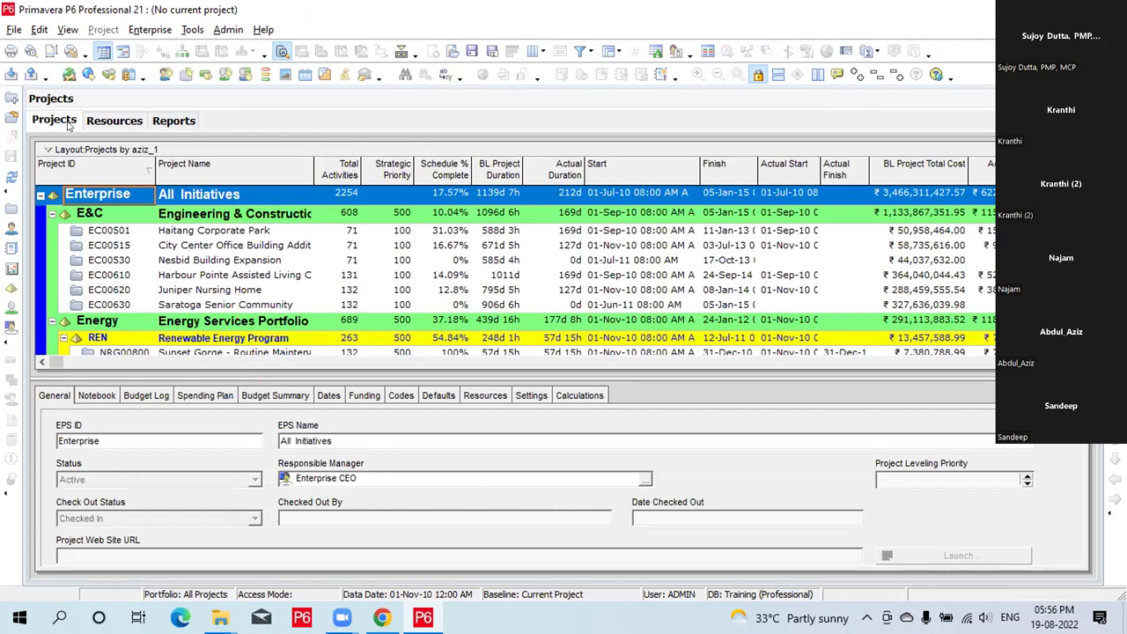
Step: Collapse the EPS tree to level 2 and expand Energy's NUC, NON REN and REN nodes
left_click(897, 74)
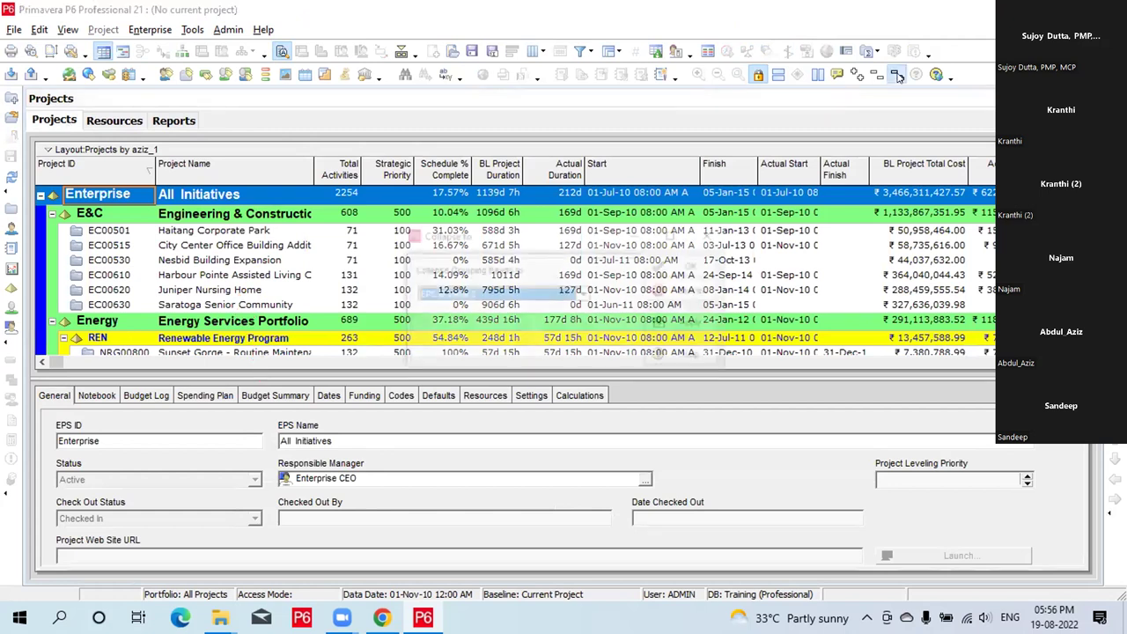
left_click(691, 266)
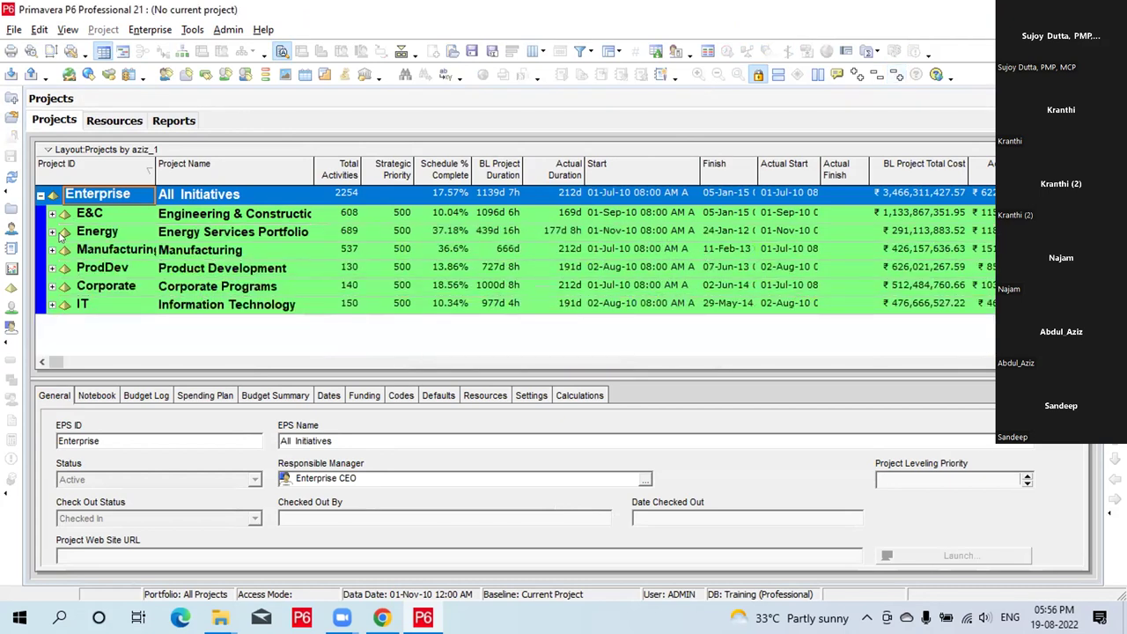
left_click(49, 232)
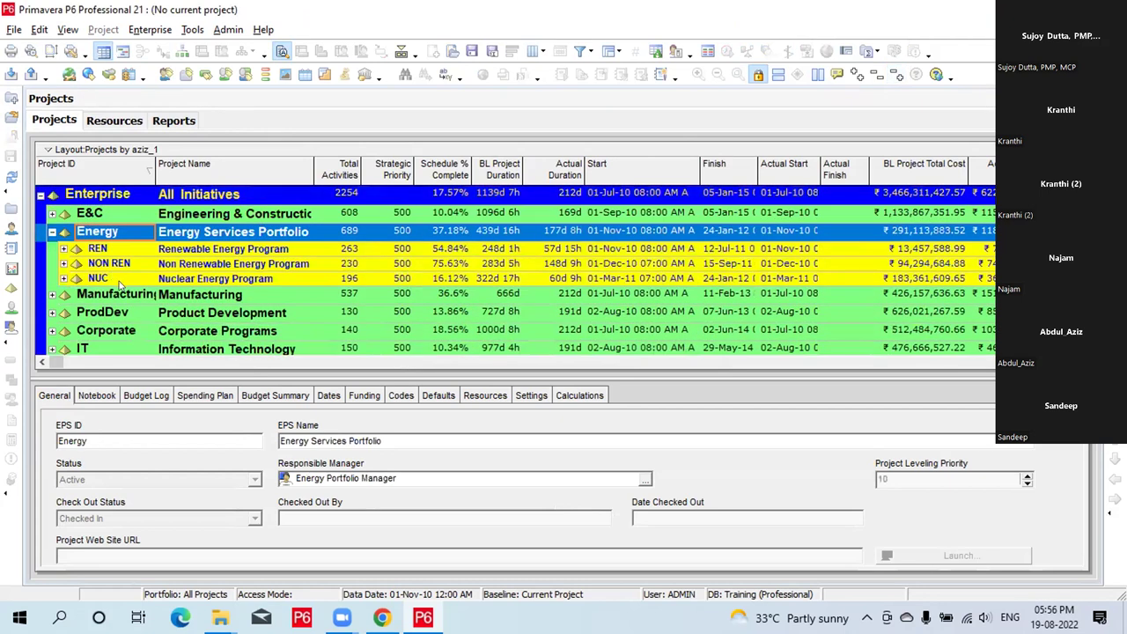
left_click(60, 280)
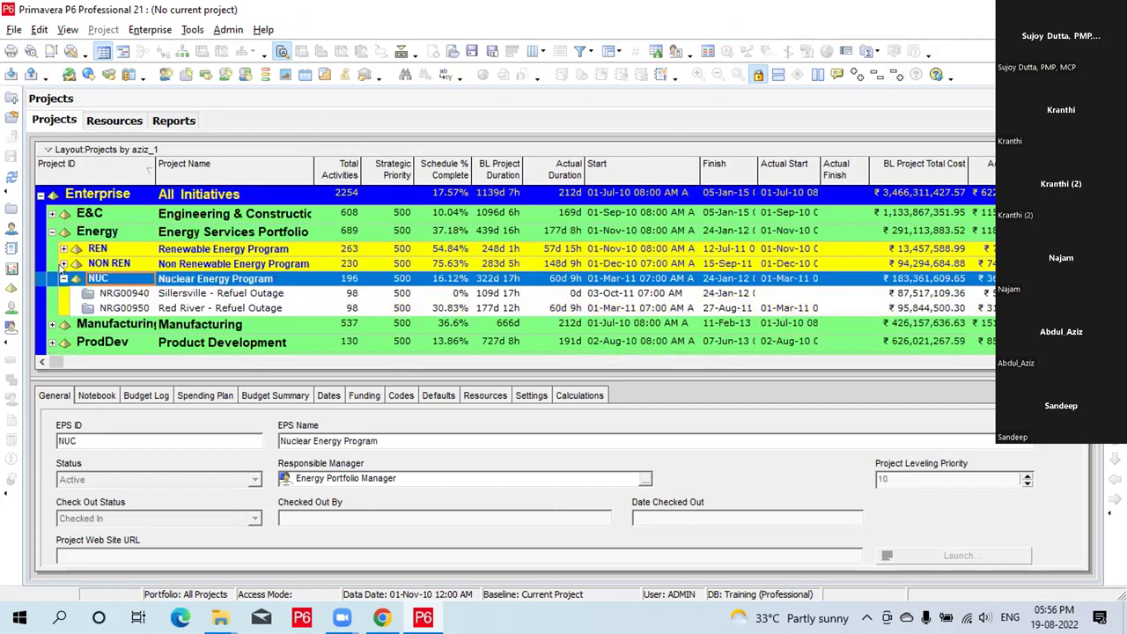
left_click(64, 263)
left_click(68, 249)
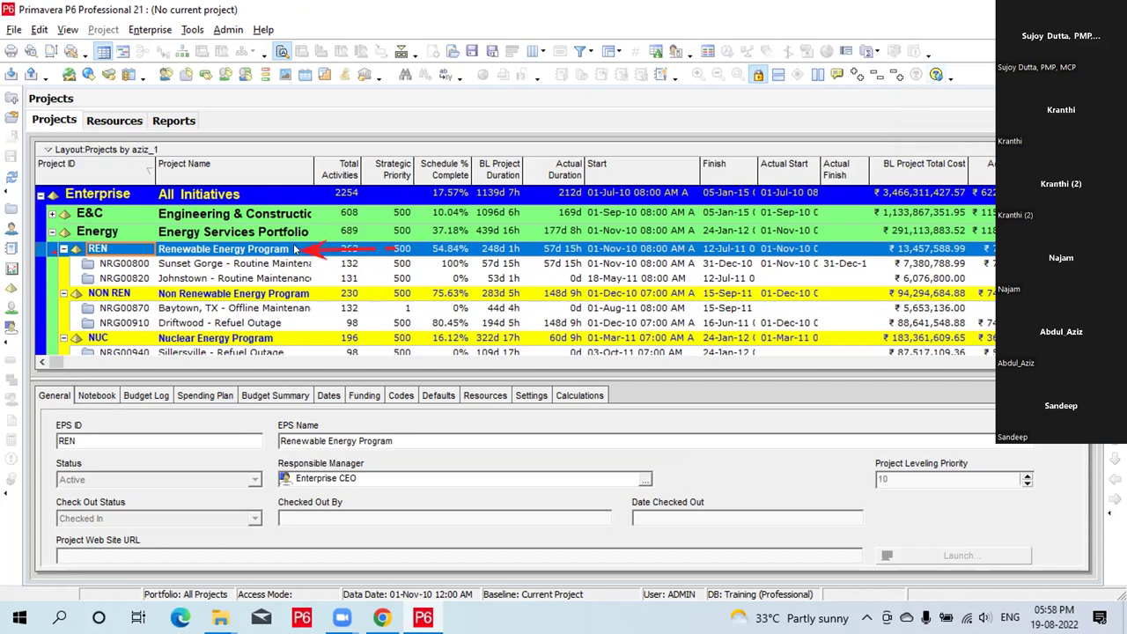
right_click(296, 250)
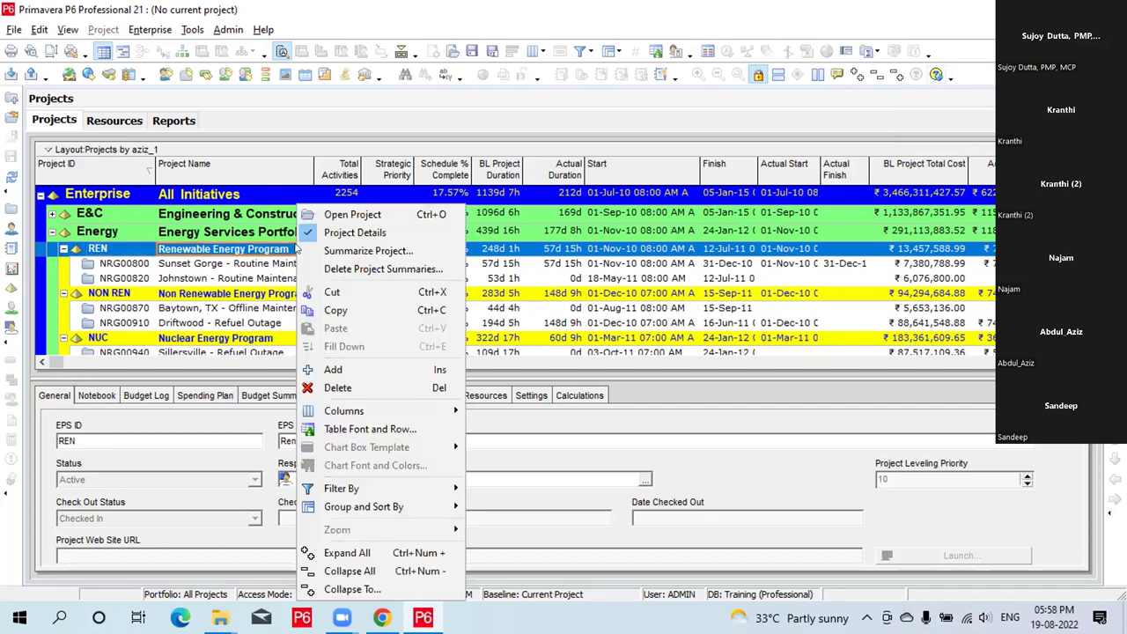
Step: Open REN's projects, NRG00800 Sunset Gorge and NRG00820 Johnstown, then return to Projects
left_click(351, 215)
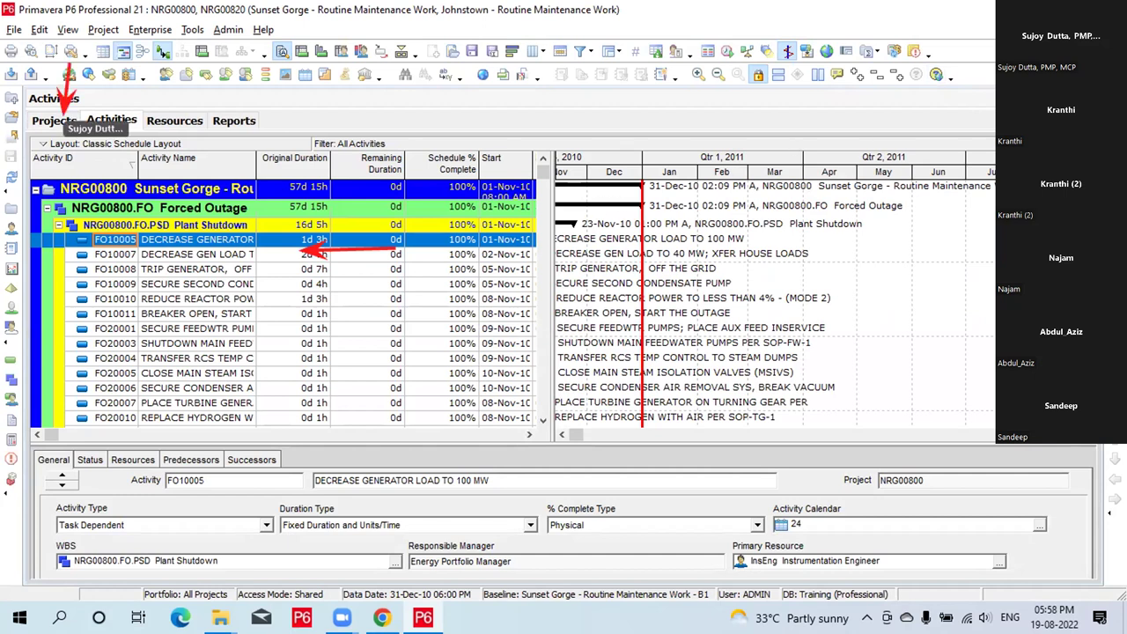
left_click(44, 123)
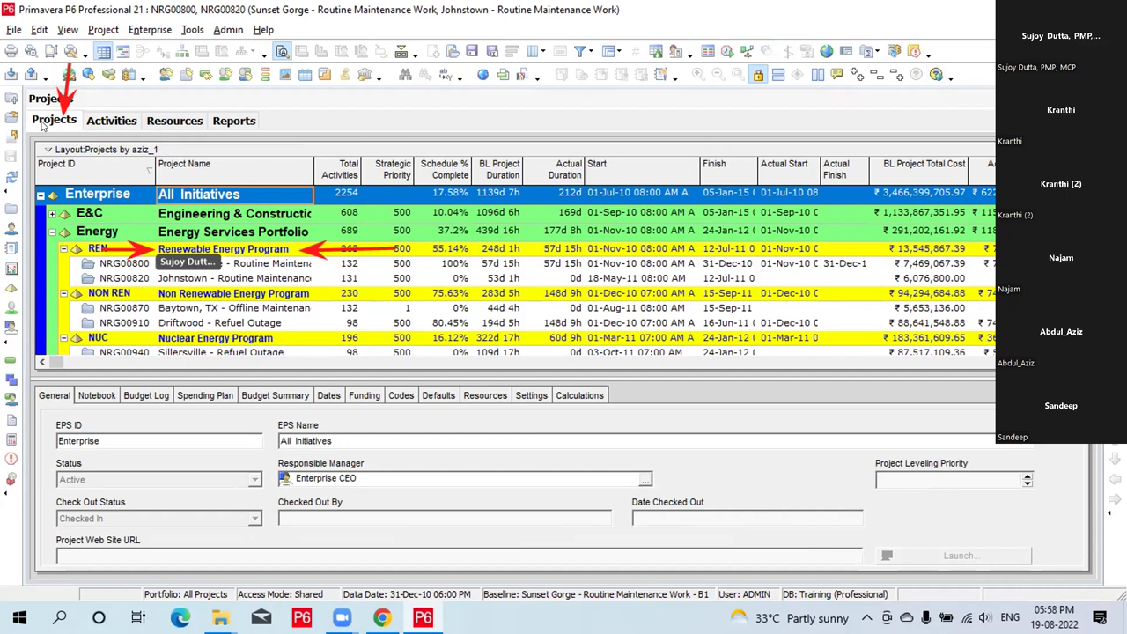
Step: Open REN's Select Responsible Manager dialog, enlarged, with a wider OBS Name column
left_click(97, 248)
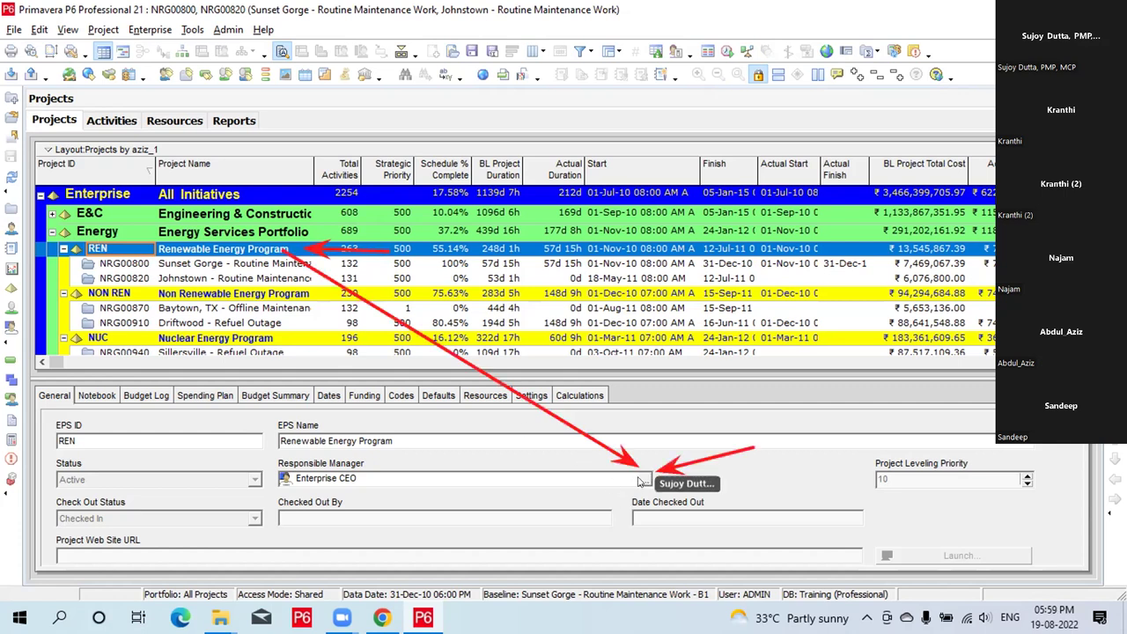
left_click(642, 479)
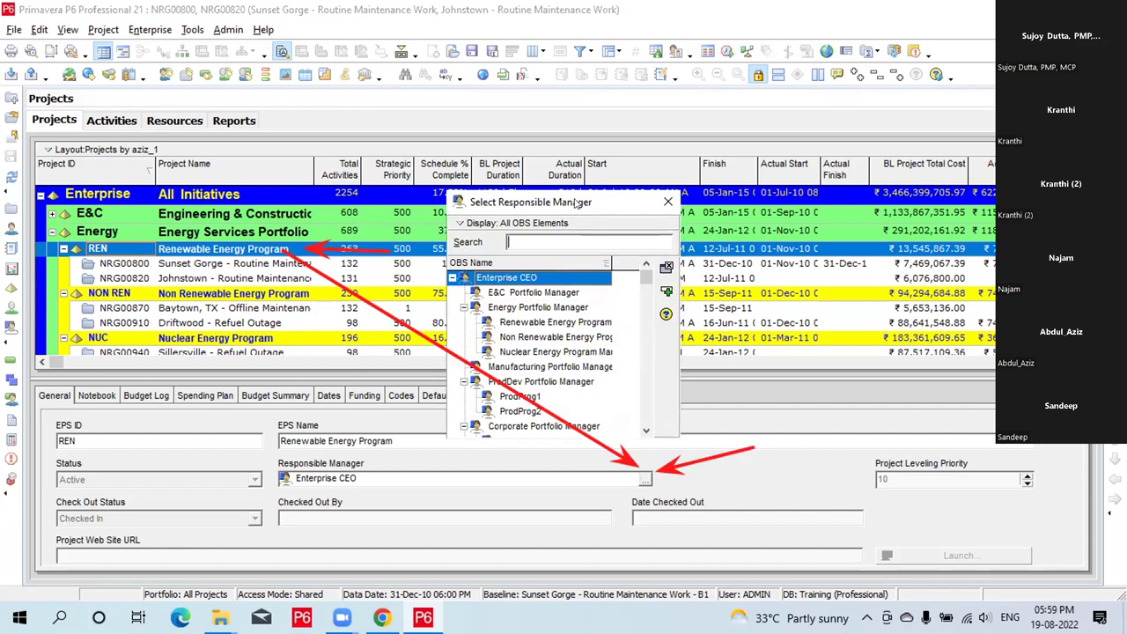
left_click_drag(562, 155, 561, 155)
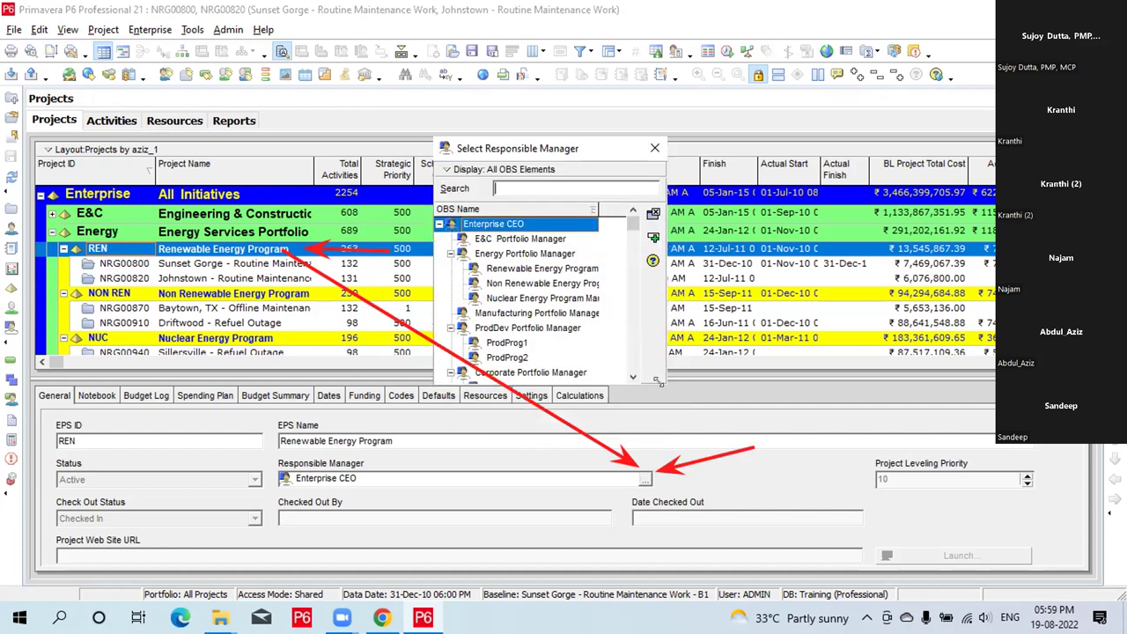
left_click_drag(658, 381, 782, 486)
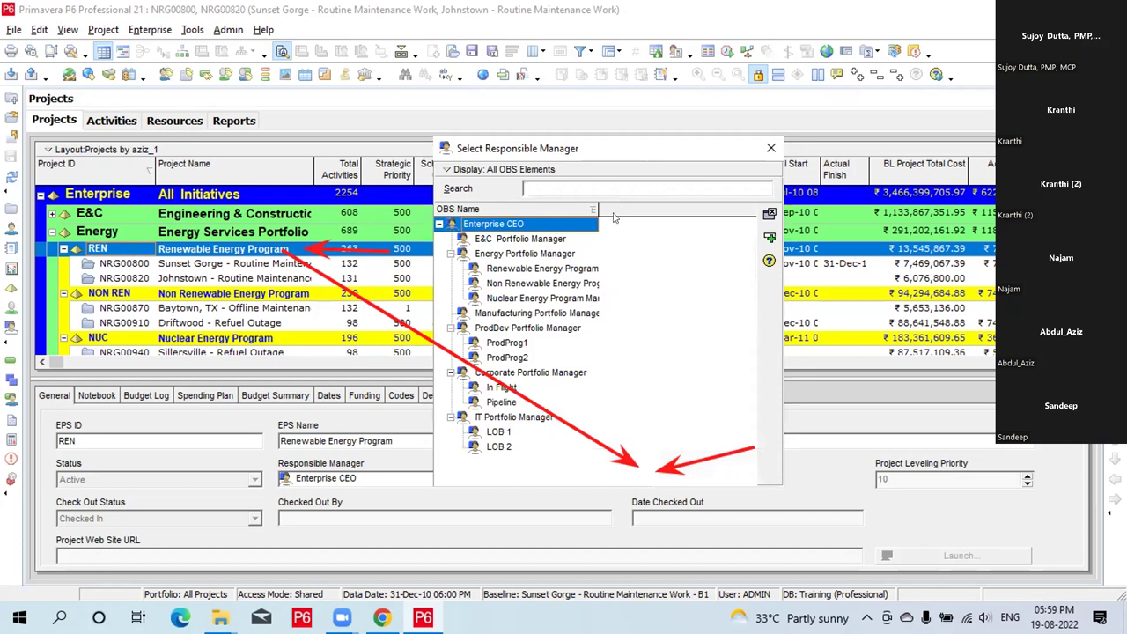
left_click_drag(594, 207, 664, 208)
left_click(449, 171)
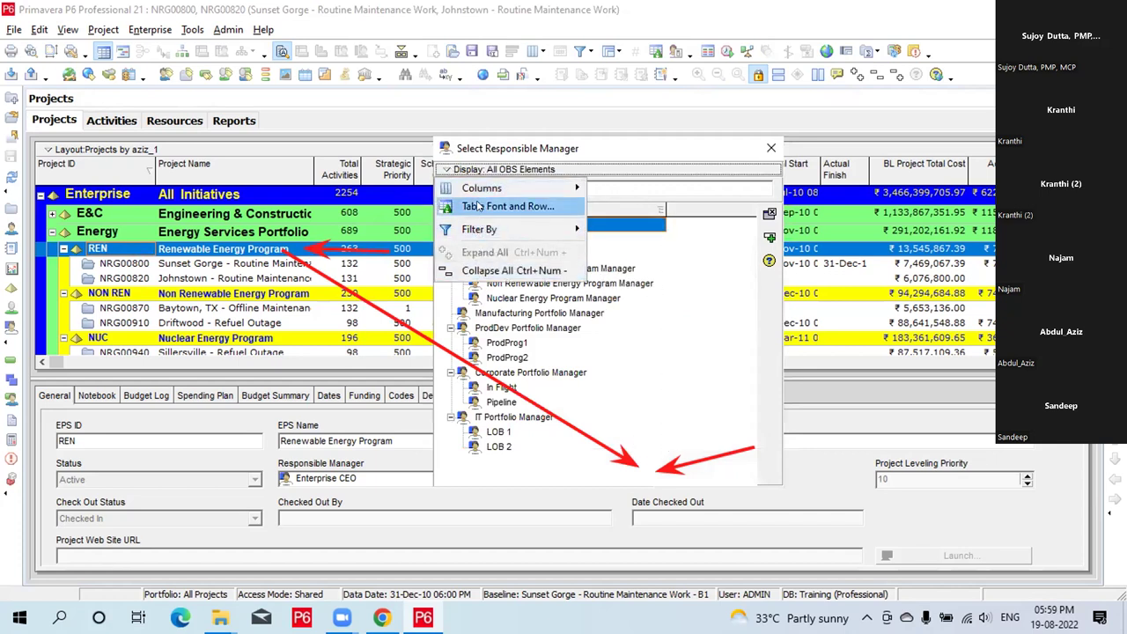
Step: Set the manager list's table font to Verdana in Table Font and Row
left_click(481, 207)
left_click(543, 294)
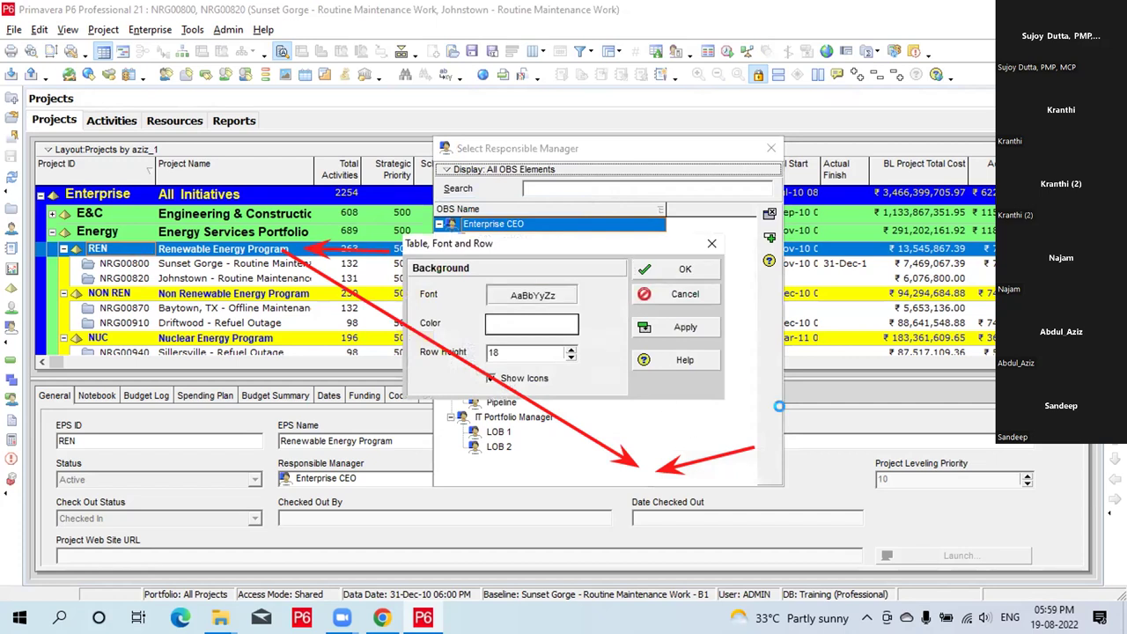
type("v")
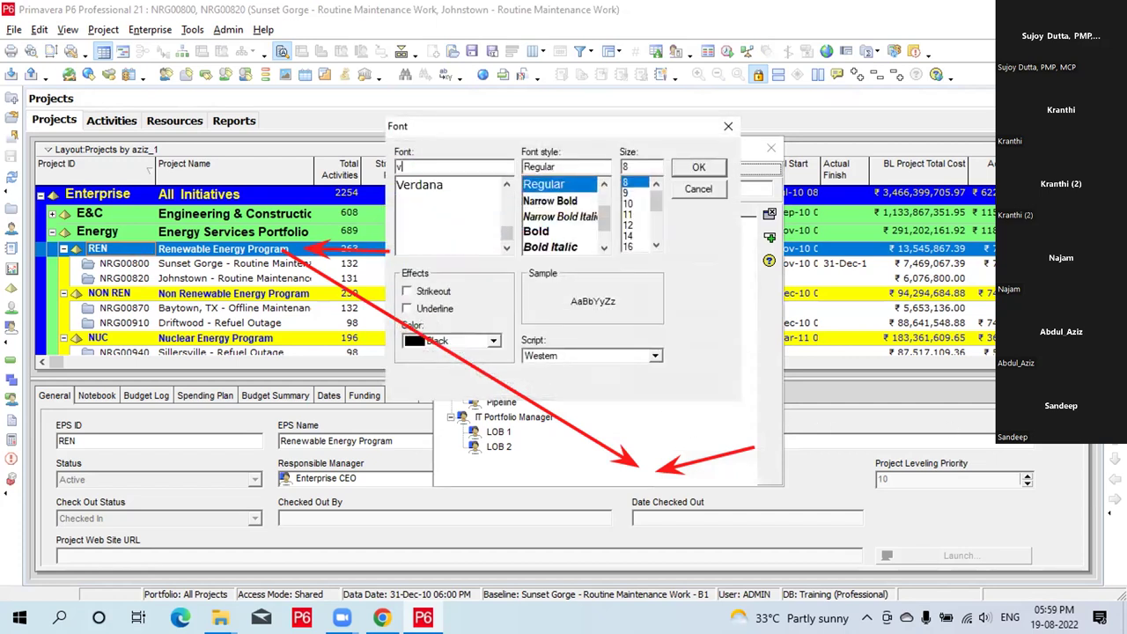
type("erdan")
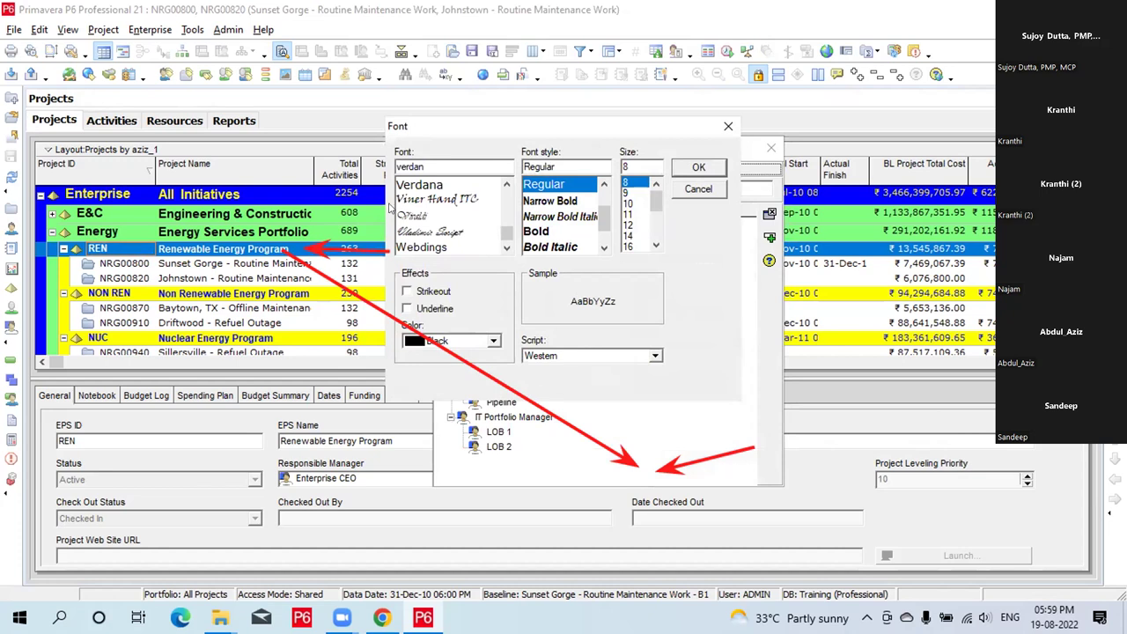
left_click(429, 184)
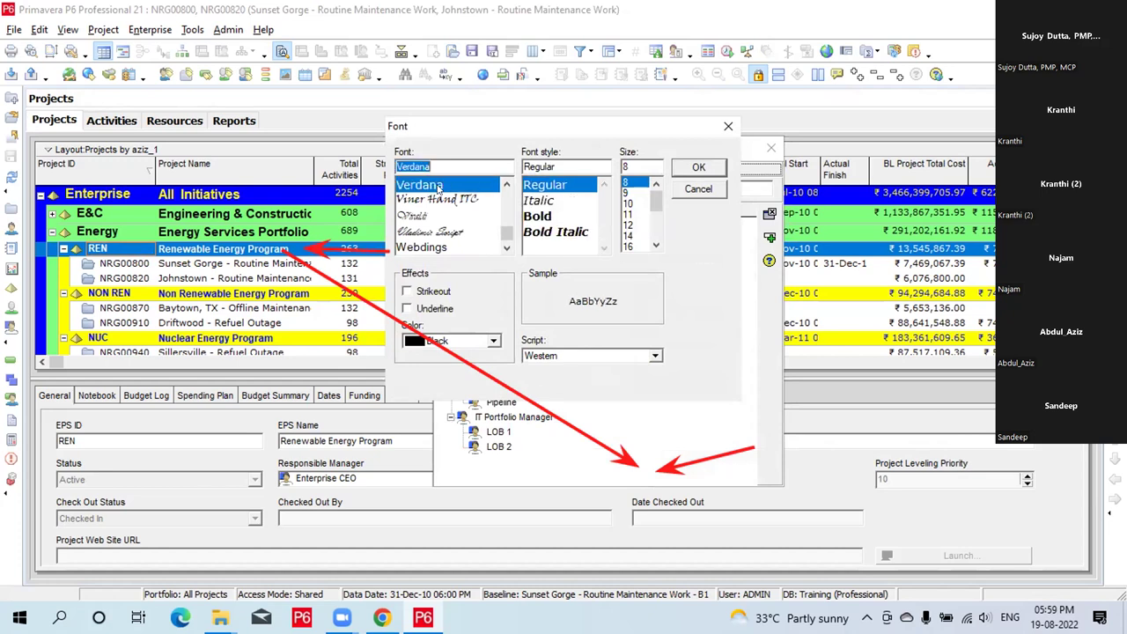
left_click(628, 193)
left_click(697, 169)
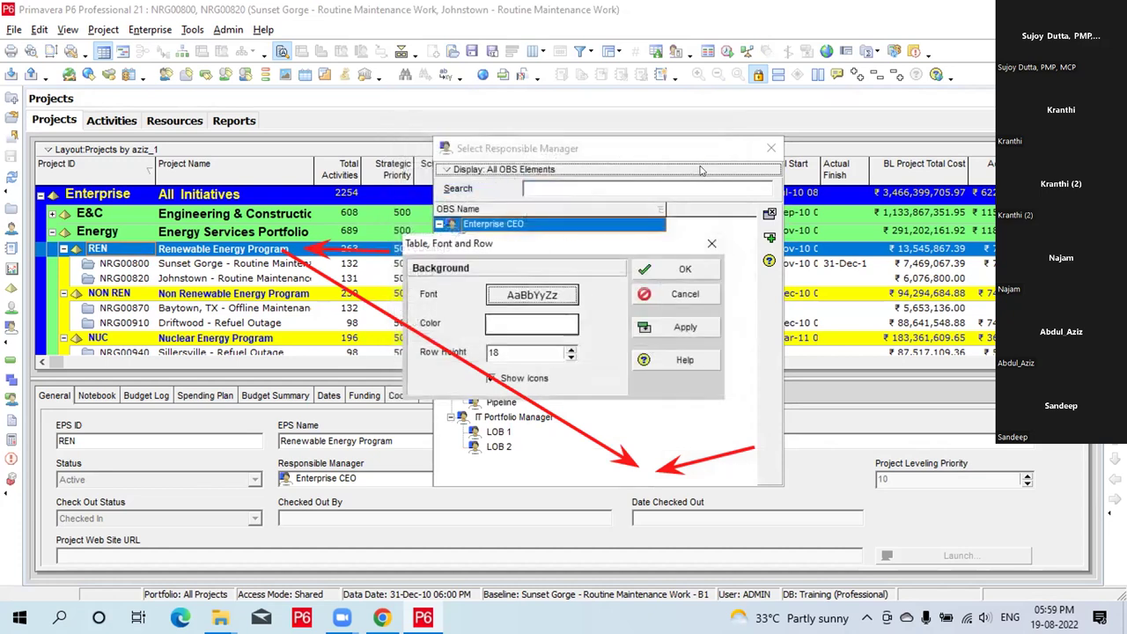
left_click(666, 272)
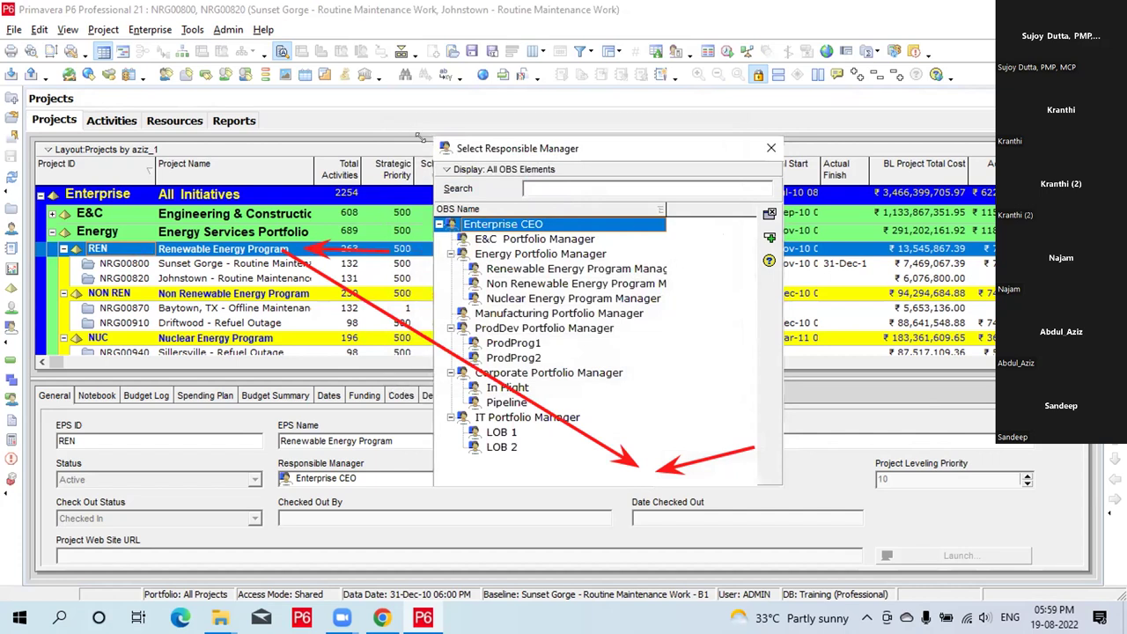
Step: Enlarge the manager dialog and select Renewable Energy Program Manager in the OBS tree
left_click_drag(419, 137, 383, 118)
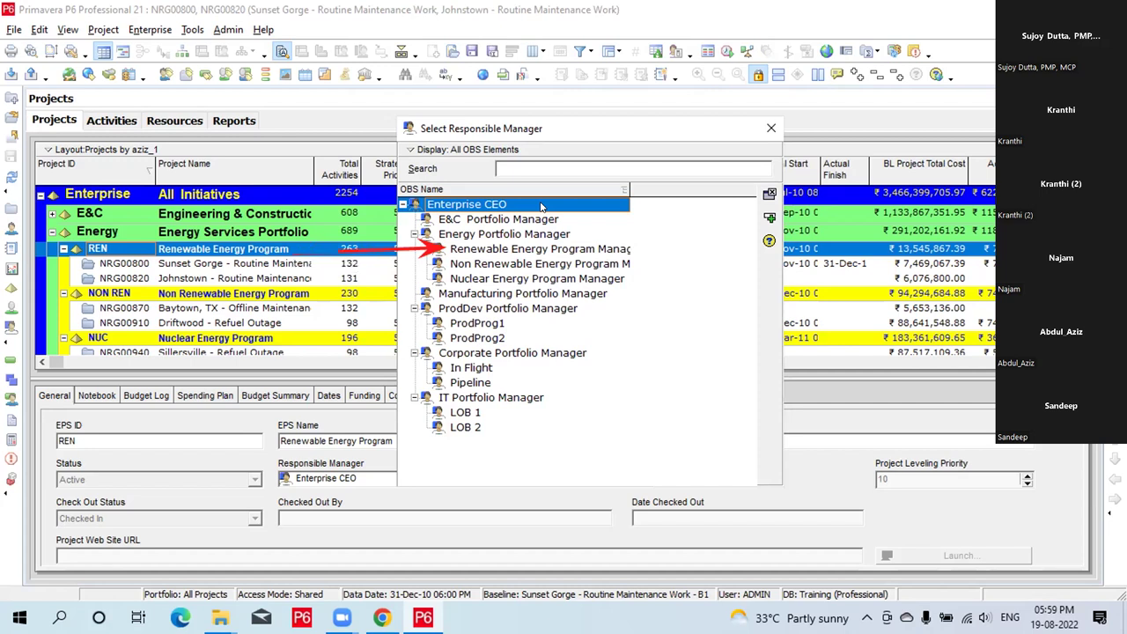
left_click(410, 150)
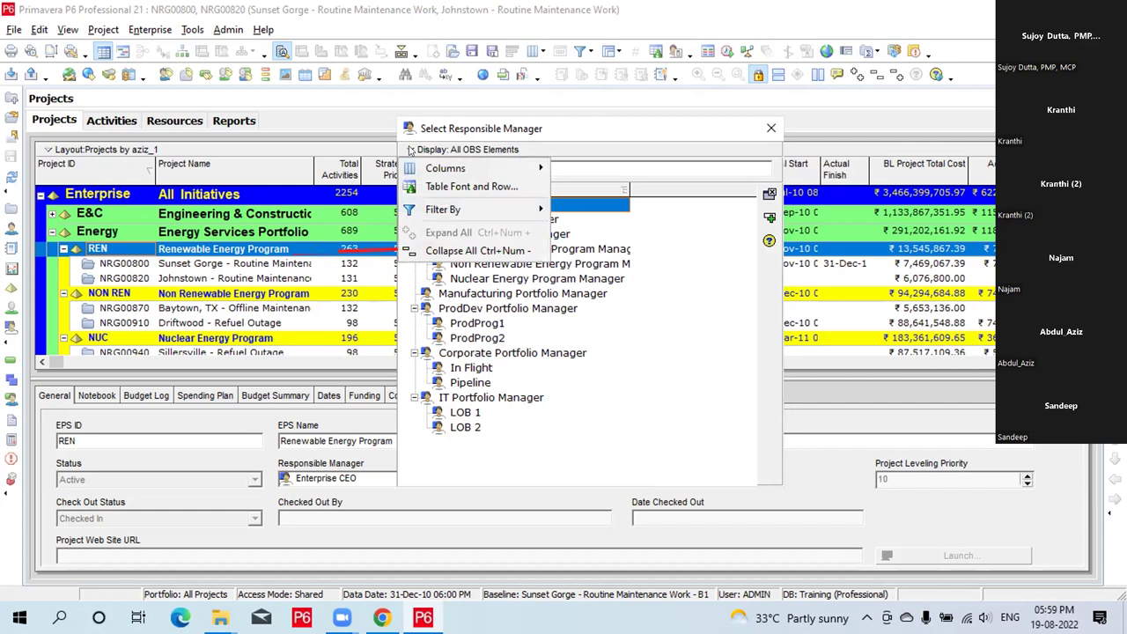
left_click(441, 186)
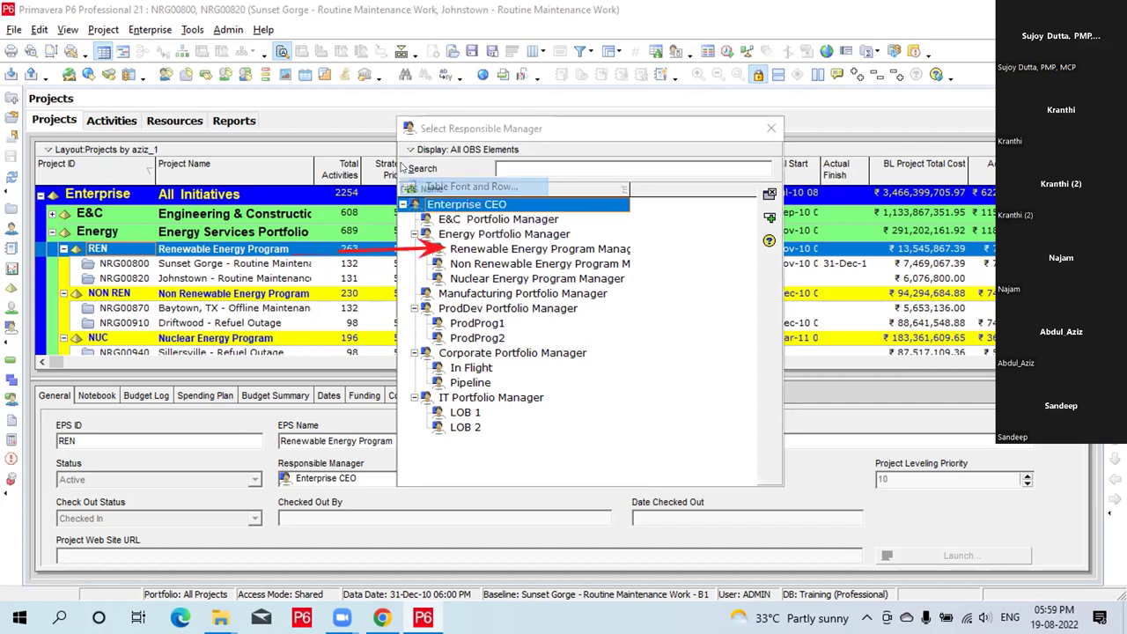
left_click(744, 268)
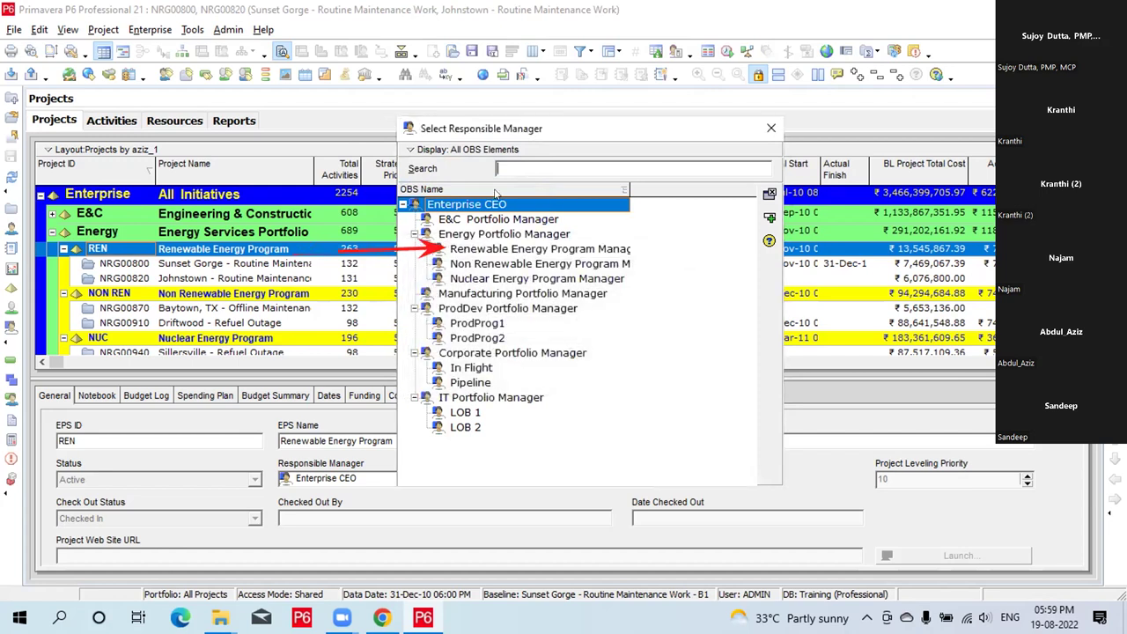
left_click(412, 149)
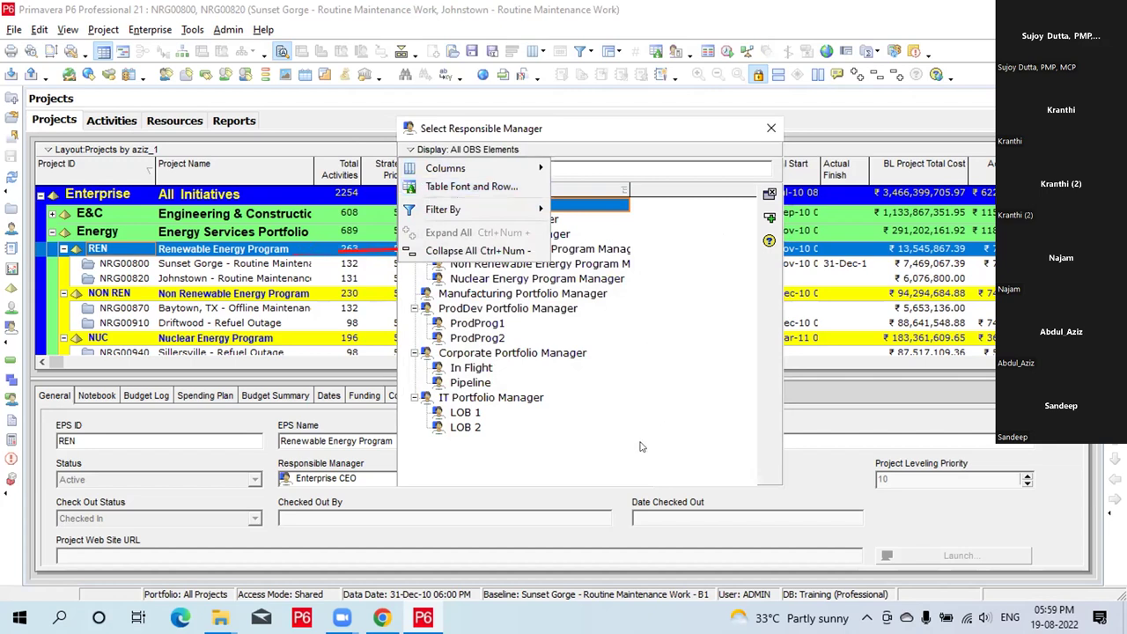
left_click(563, 471)
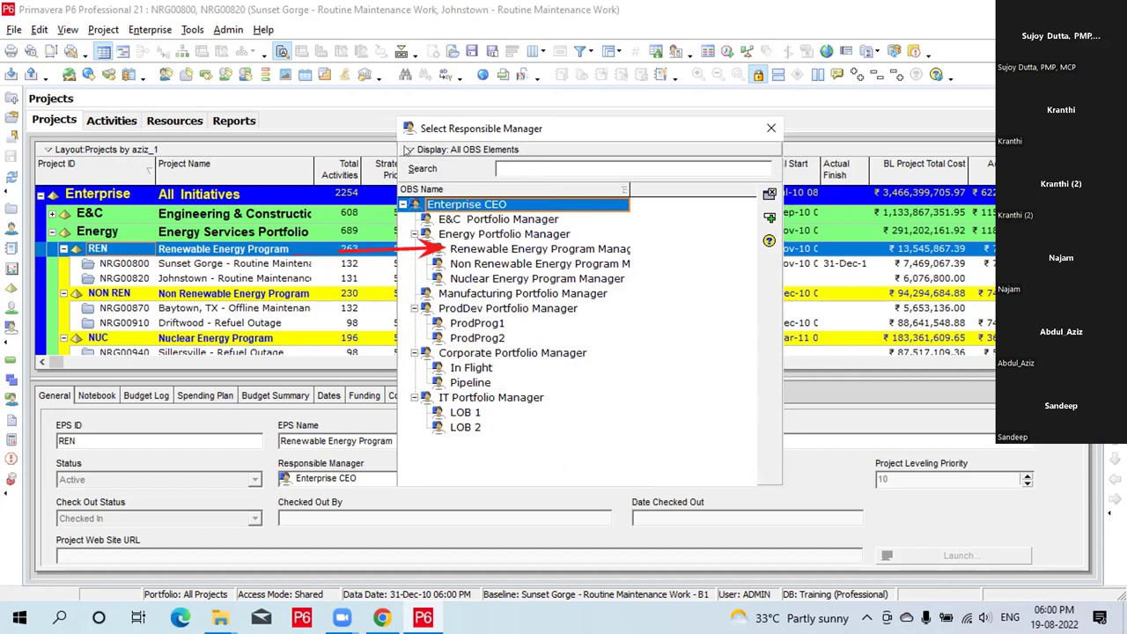
left_click(608, 250)
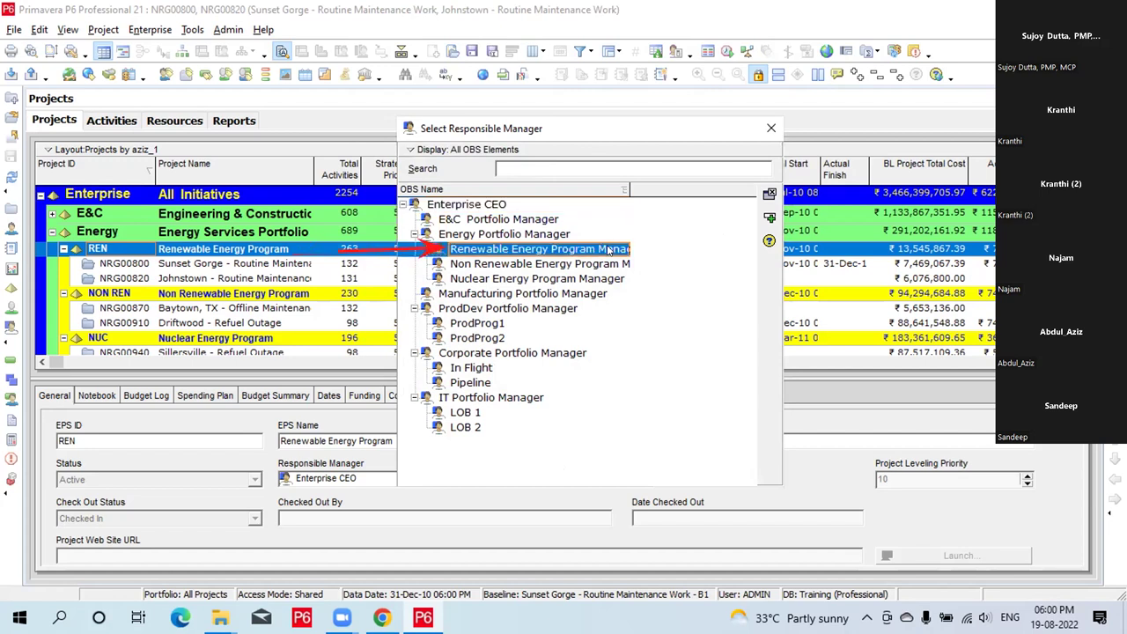
Step: Assign Renewable Energy Program Manager to REN and apply it to REN's WBS elements
left_click_drag(625, 190, 698, 190)
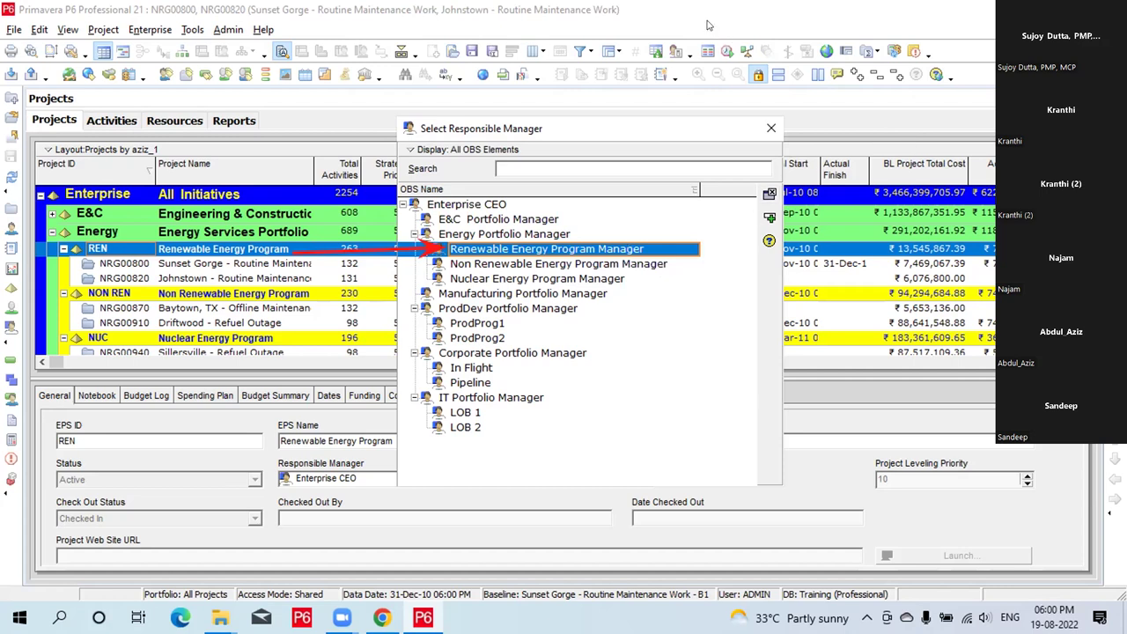
left_click(771, 217)
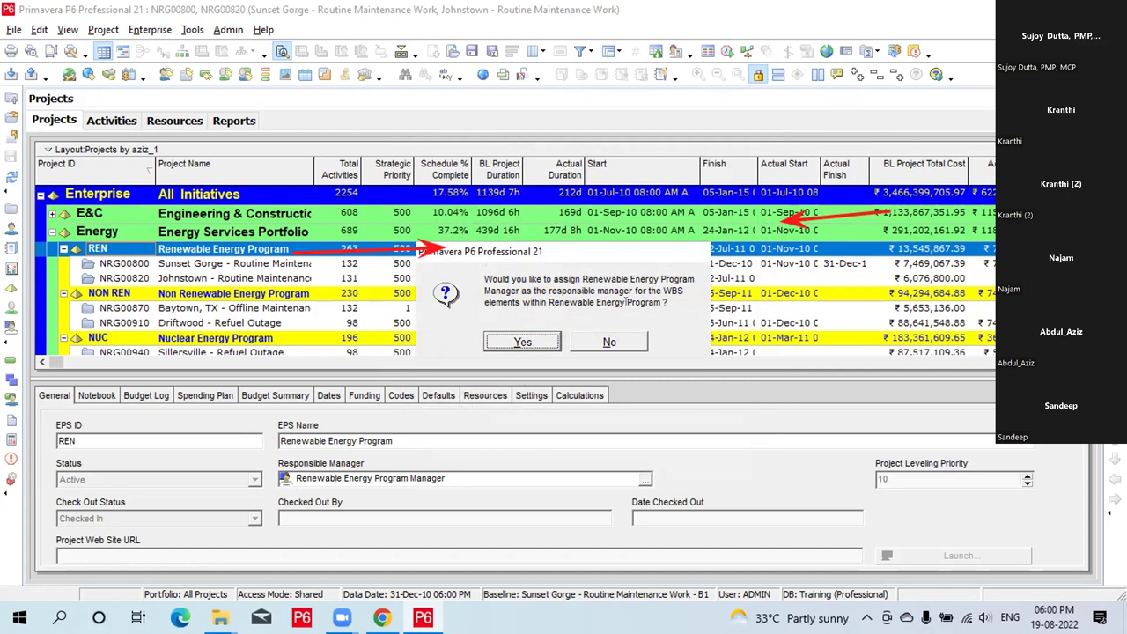
left_click(523, 342)
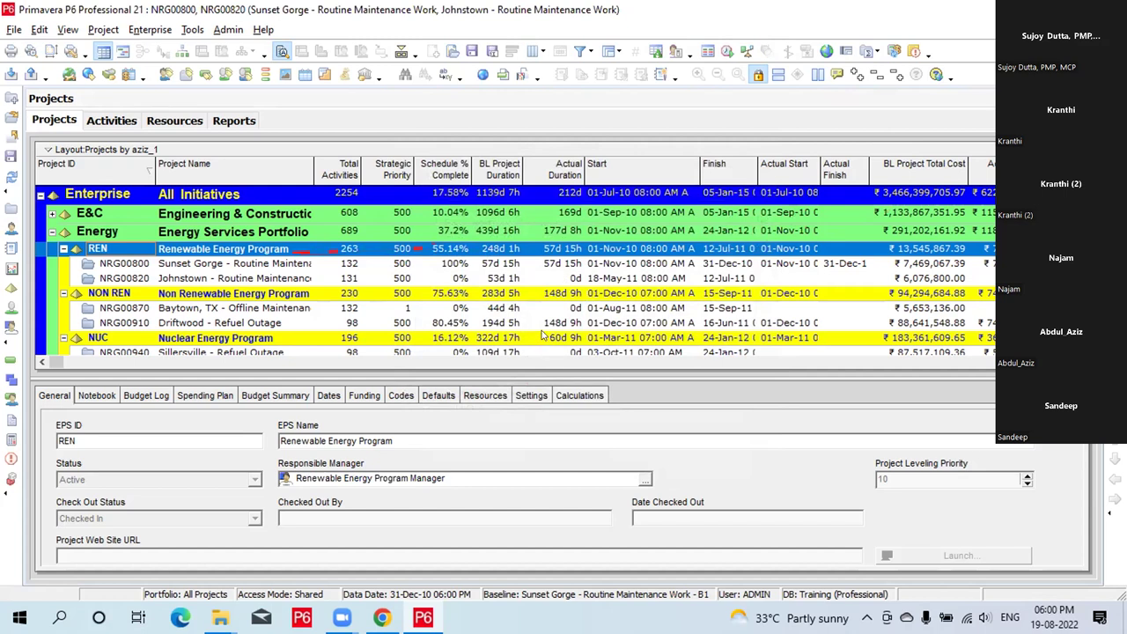
Step: Check that NRG00800 and NRG00820 list Renewable Energy Program Manager as Responsible Manager
left_click(300, 263)
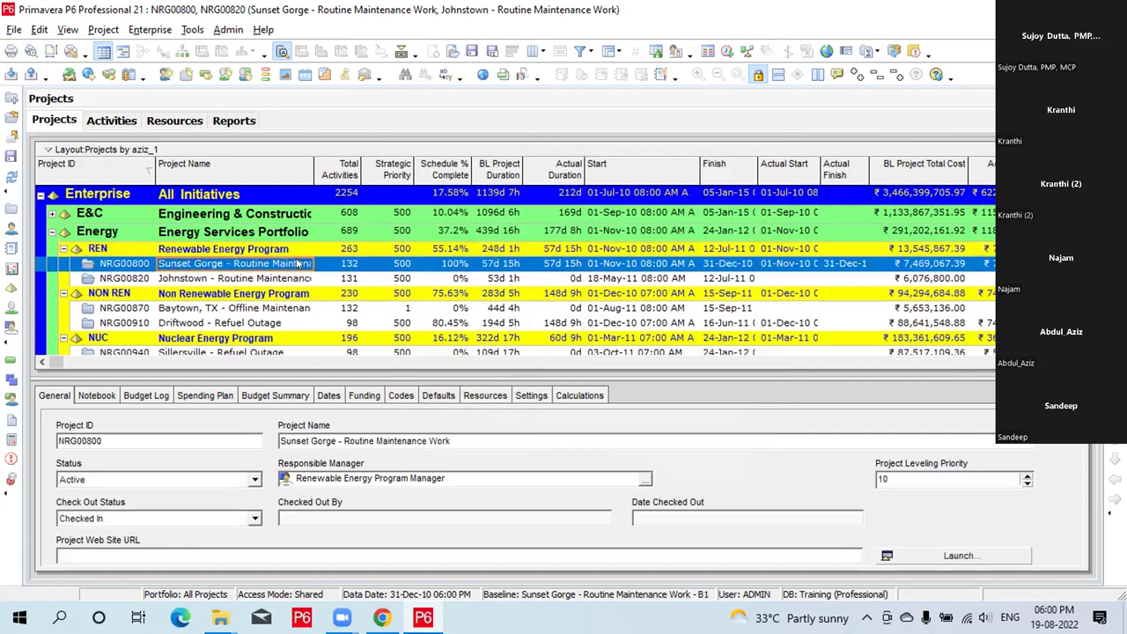
left_click(233, 263)
left_click_drag(193, 263, 250, 264)
left_click(270, 280)
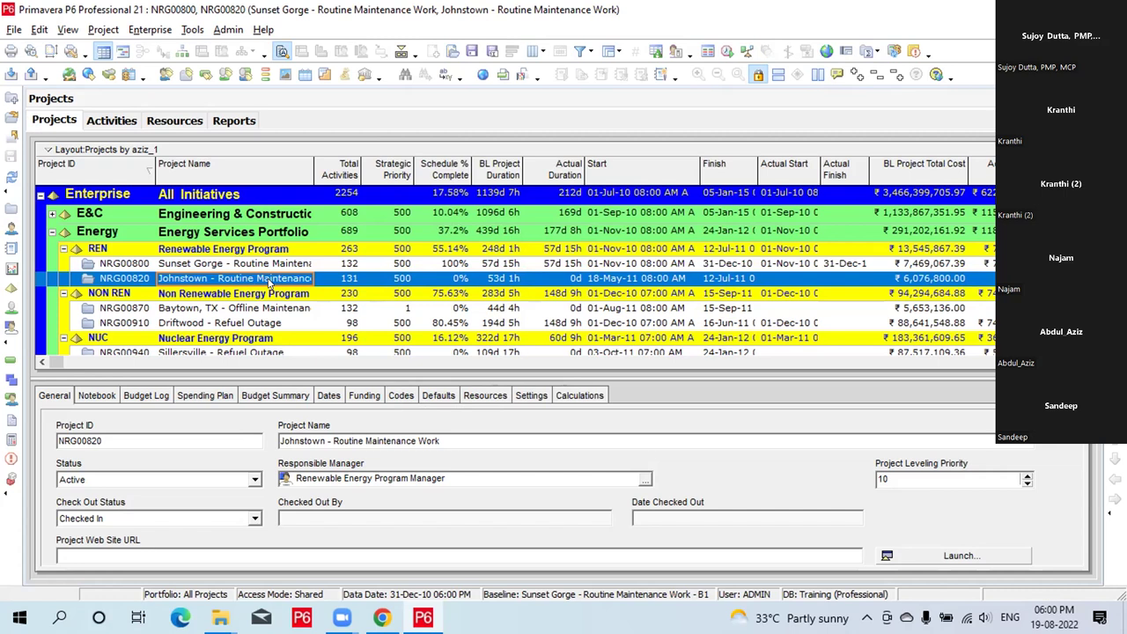
right_click(330, 250)
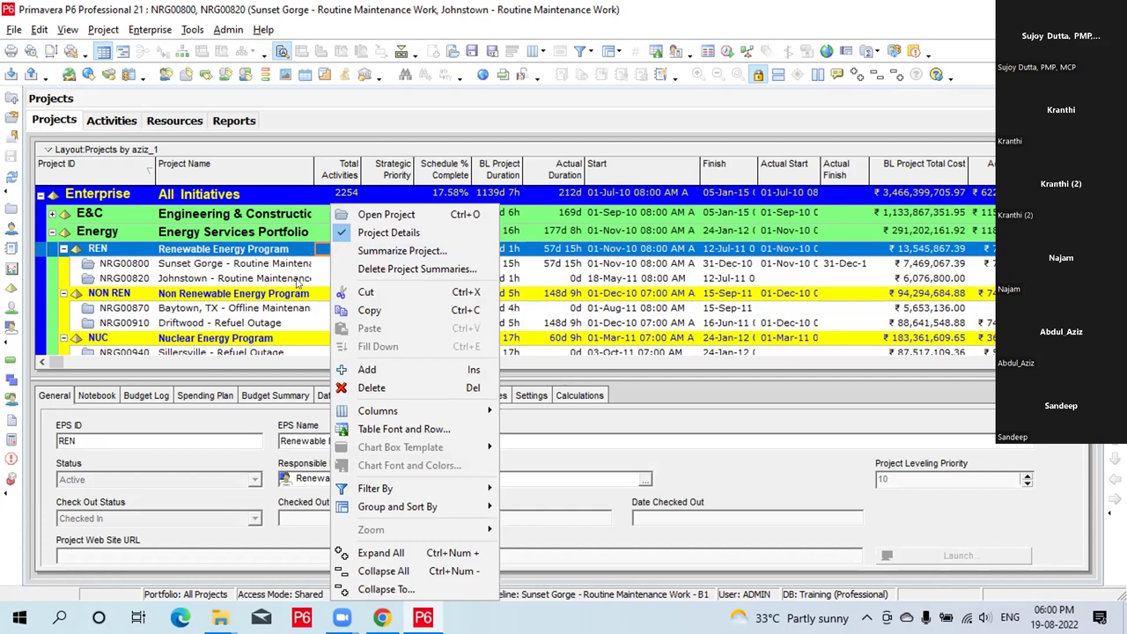
left_click(298, 278)
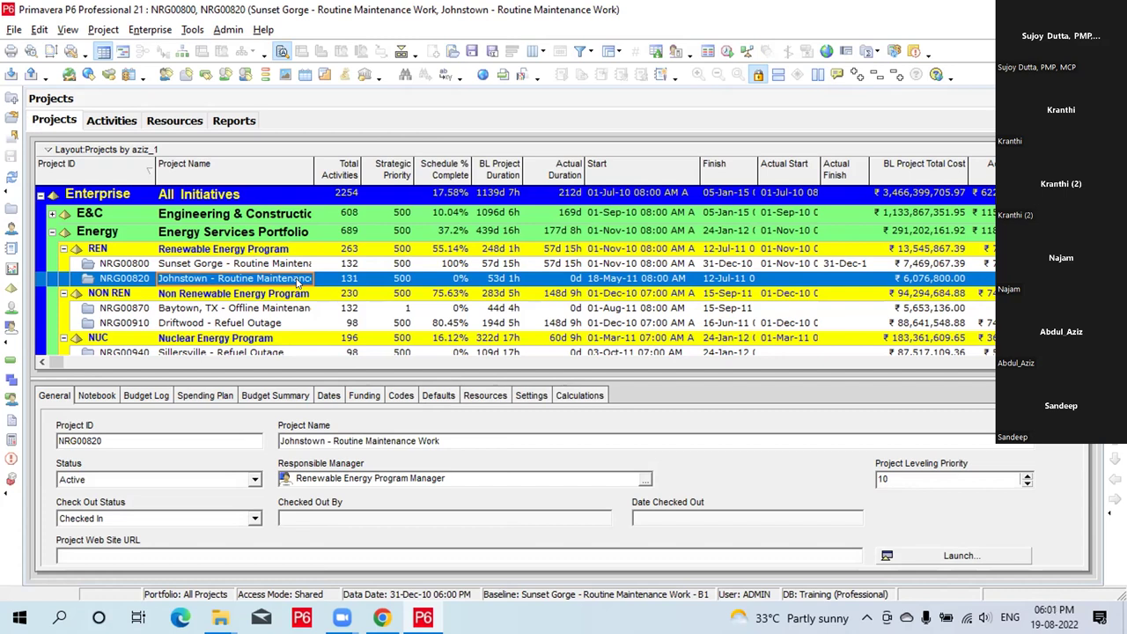
Step: Reopen REN's responsible manager choices and pick Renewable Energy Program Manager
left_click(279, 250)
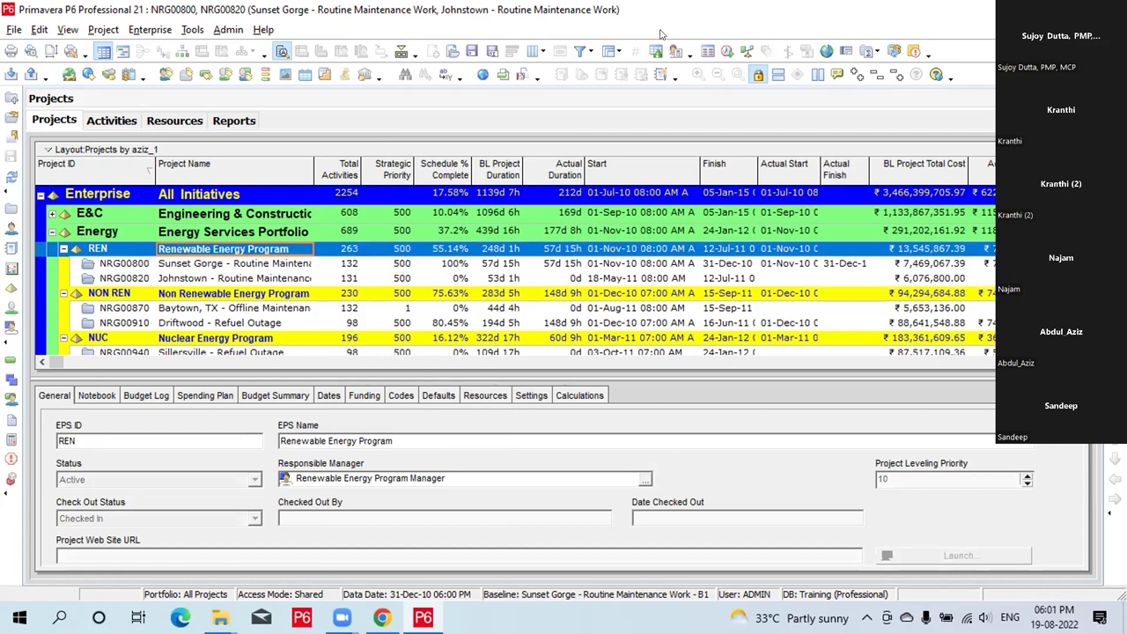
left_click(645, 478)
left_click(587, 251)
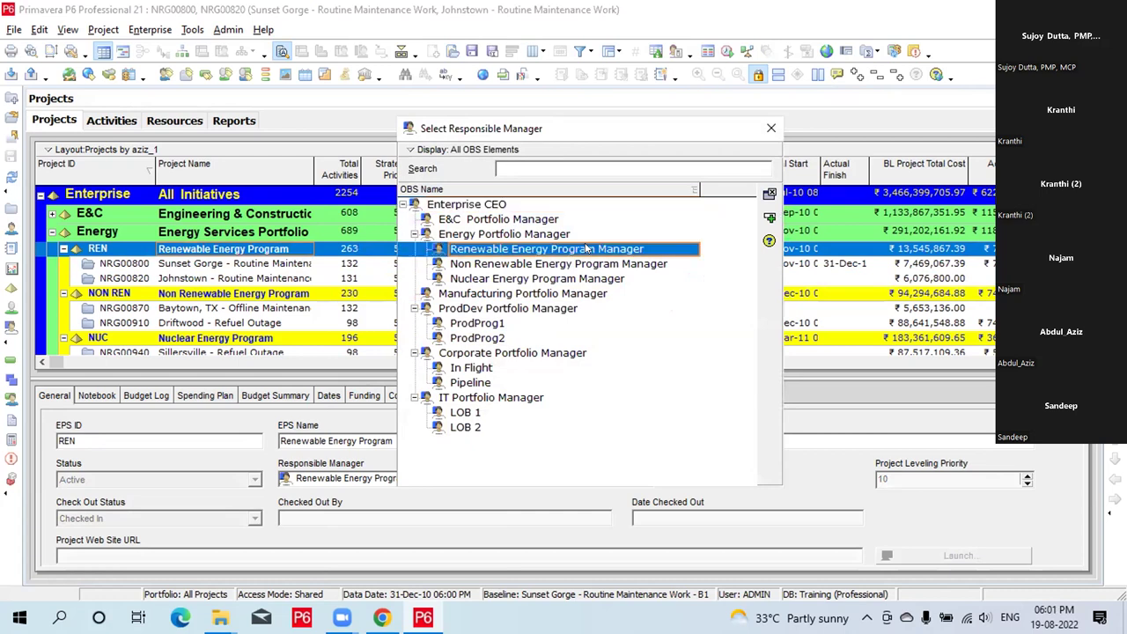
Step: Reassign Renewable Energy Program Manager to REN, then view the Sunset Gorge project's details
left_click(771, 219)
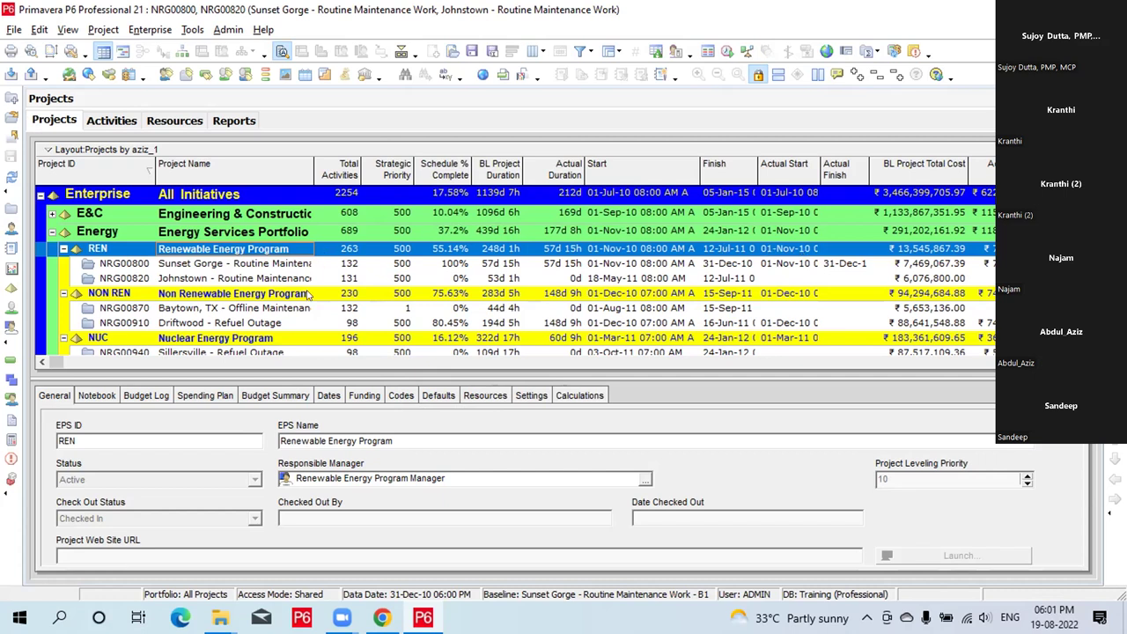
left_click(219, 269)
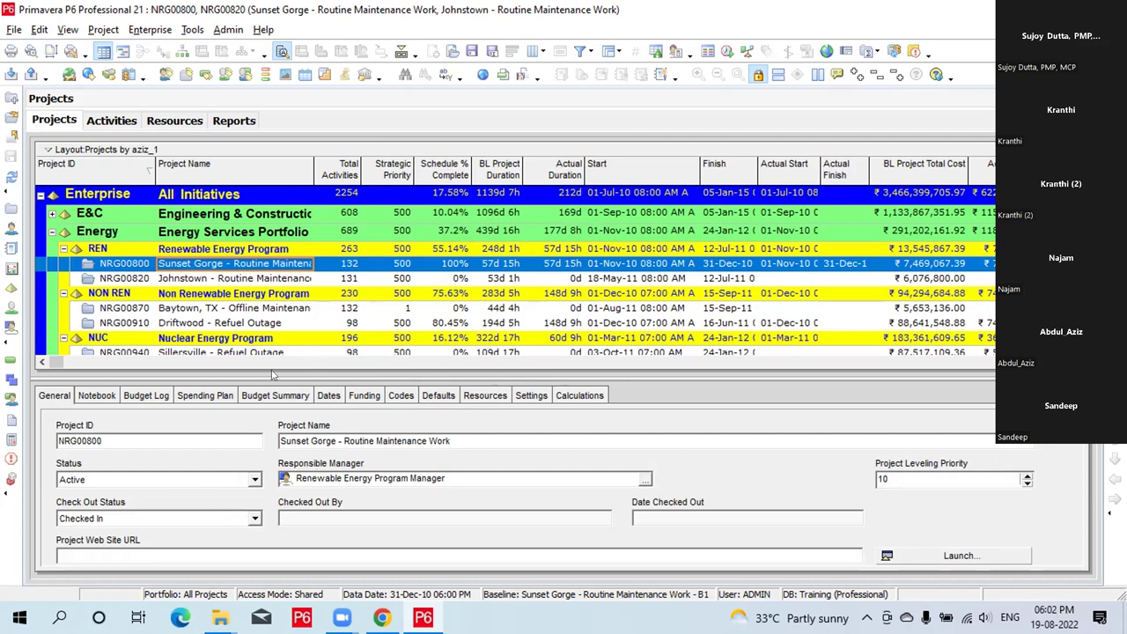
left_click(245, 248)
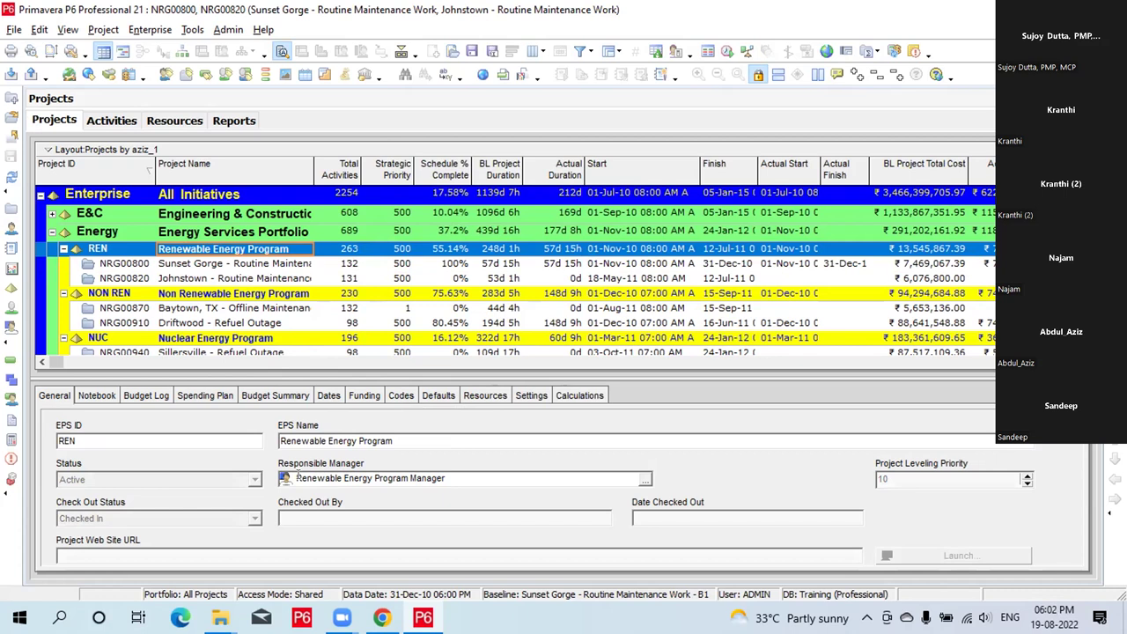
left_click(201, 264)
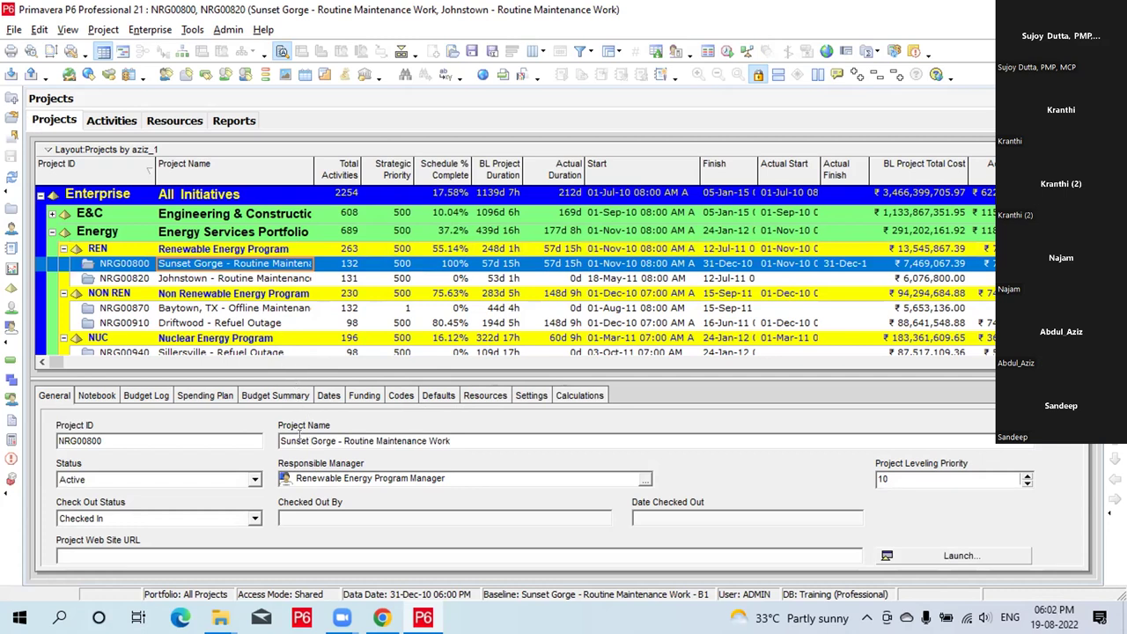
left_click(273, 250)
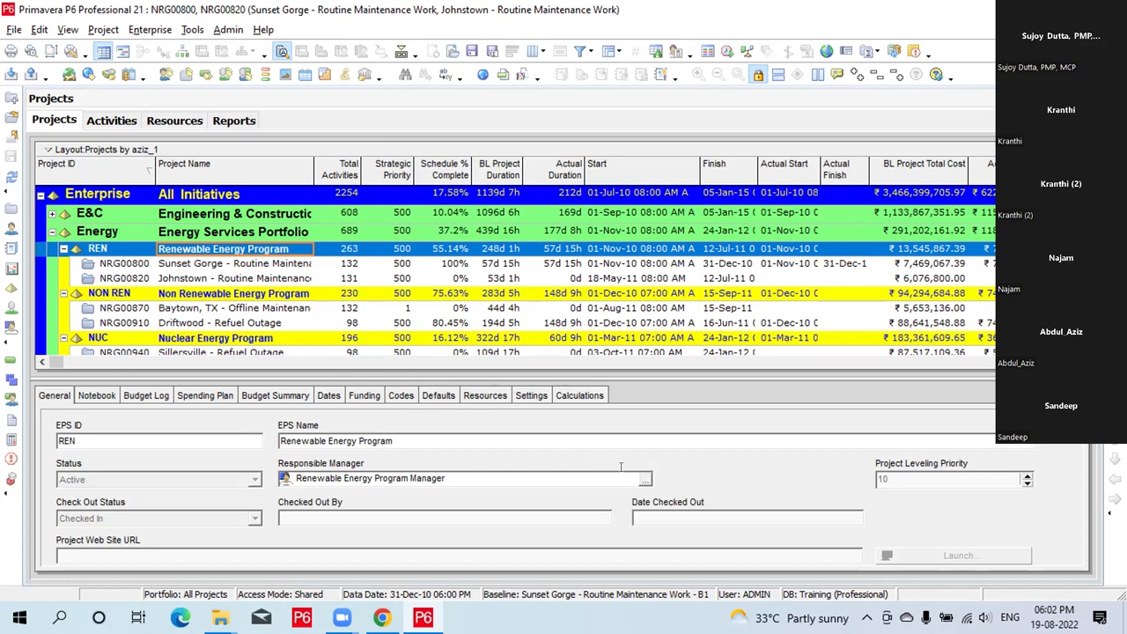
left_click(646, 479)
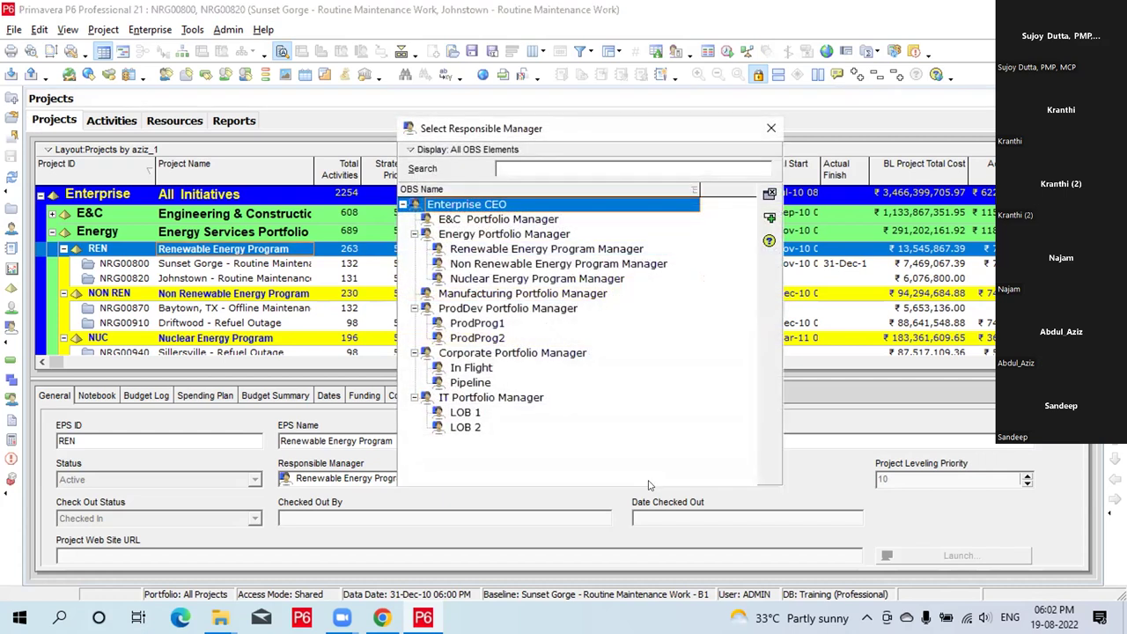
left_click(778, 135)
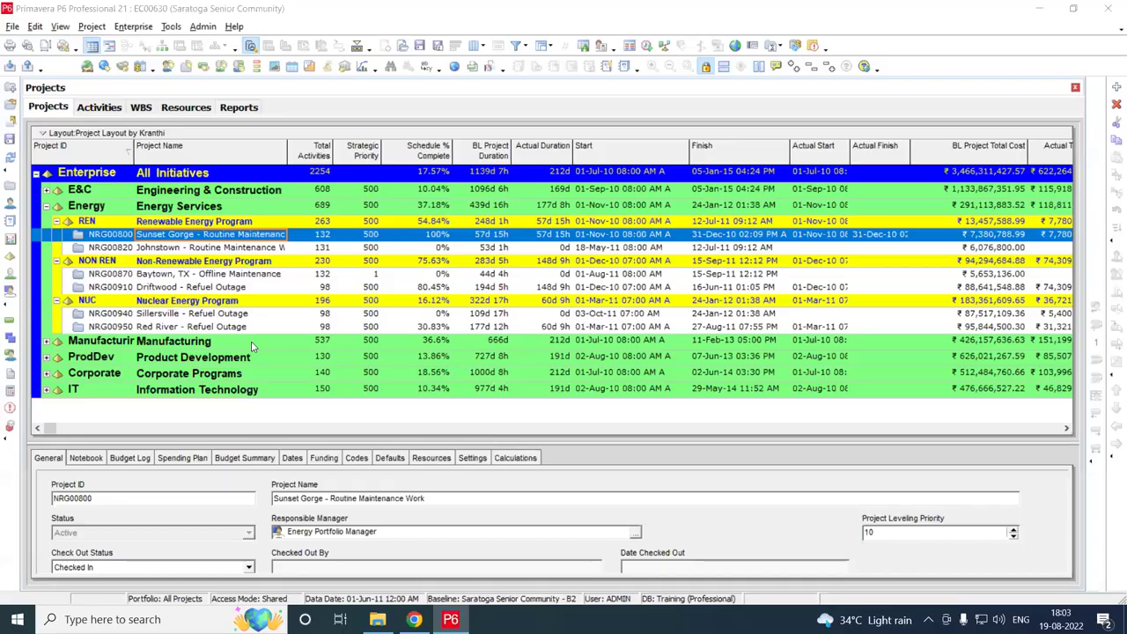
Step: Check REN's and Sunset Gorge's managers, then open the Renewable Energy Program projects
left_click(220, 223)
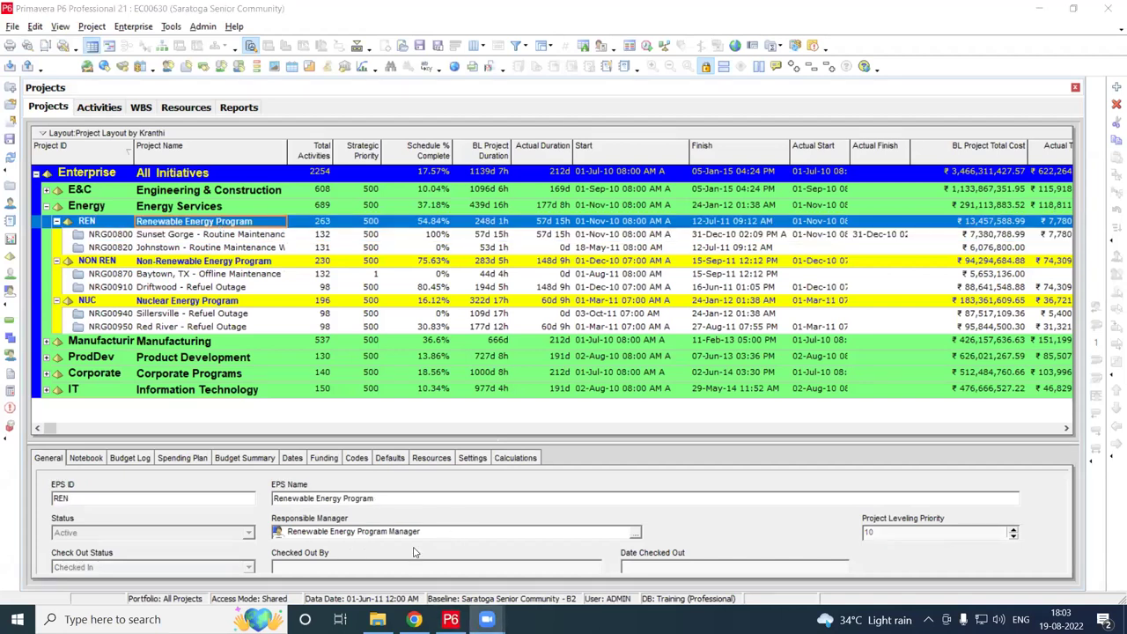
left_click(387, 560)
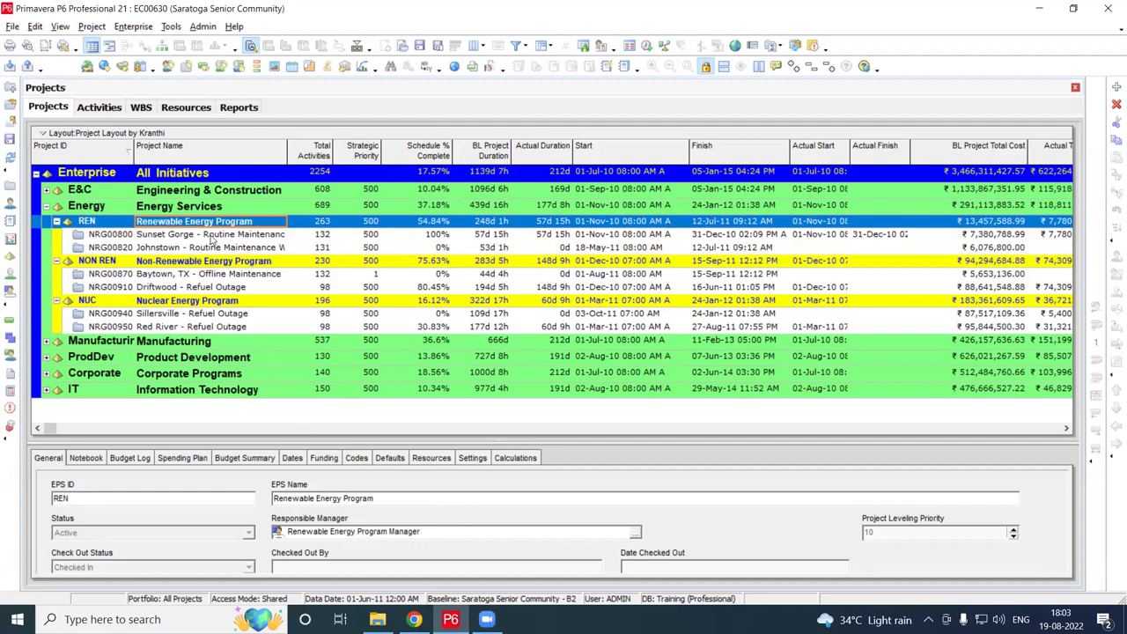
left_click(214, 238)
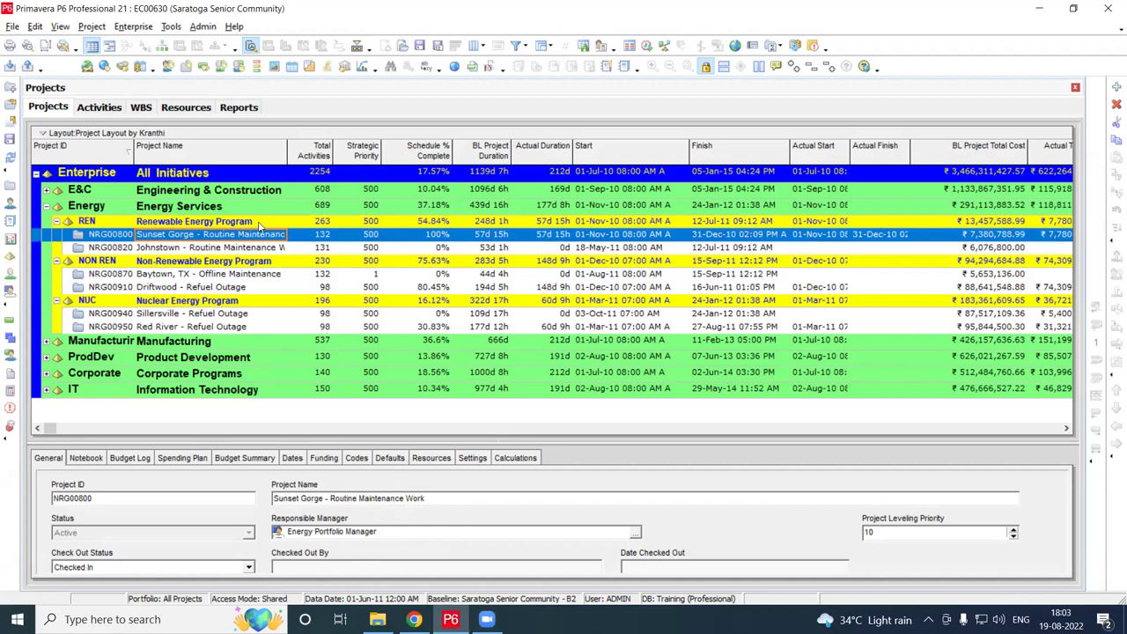
left_click(229, 222)
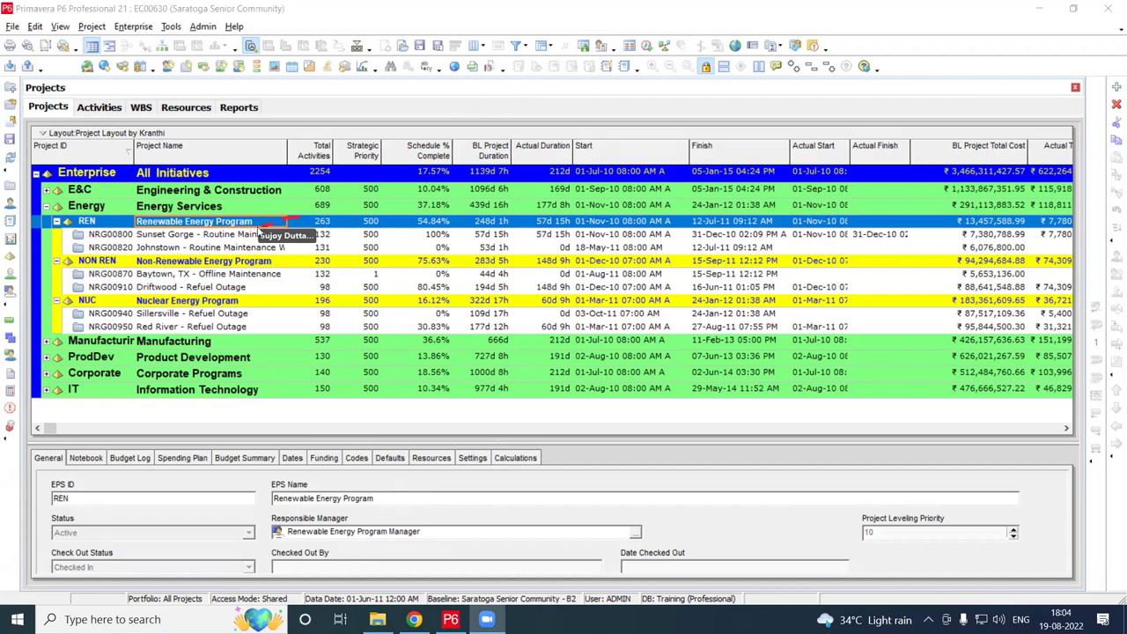
right_click(264, 227)
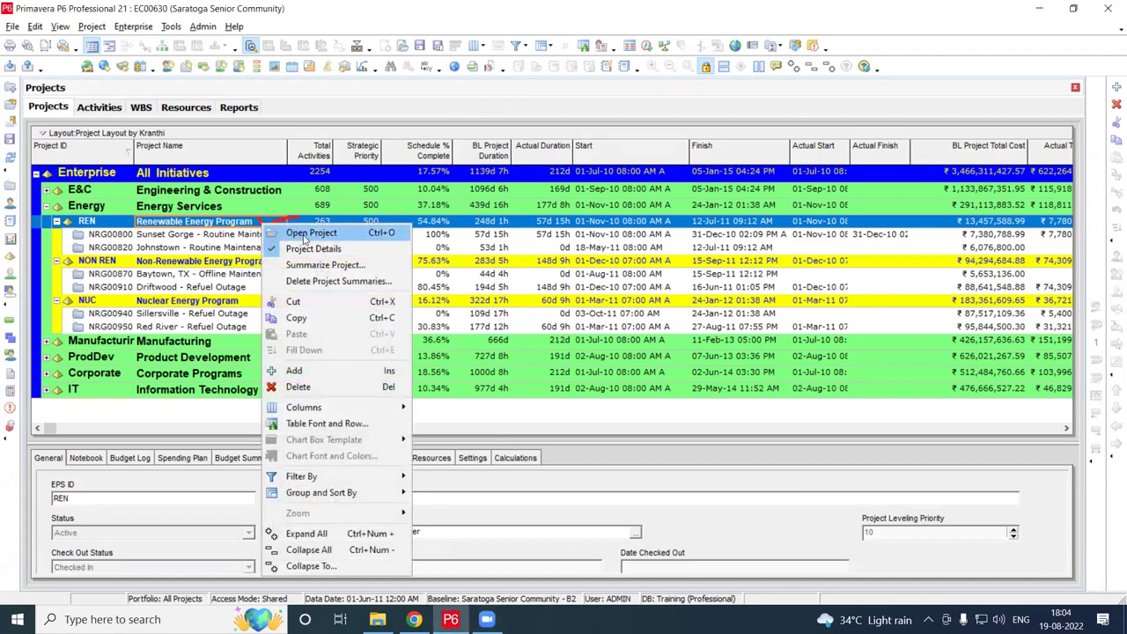
left_click(308, 233)
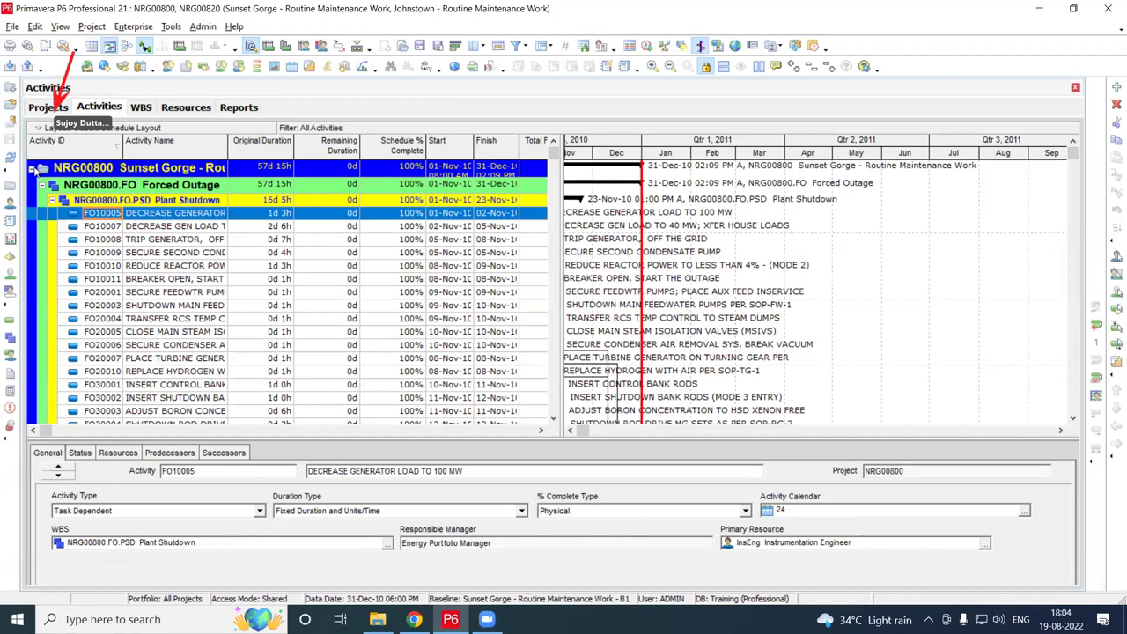
Step: Assign Enterprise CEO as REN's responsible manager and apply it to its WBS elements
left_click(48, 107)
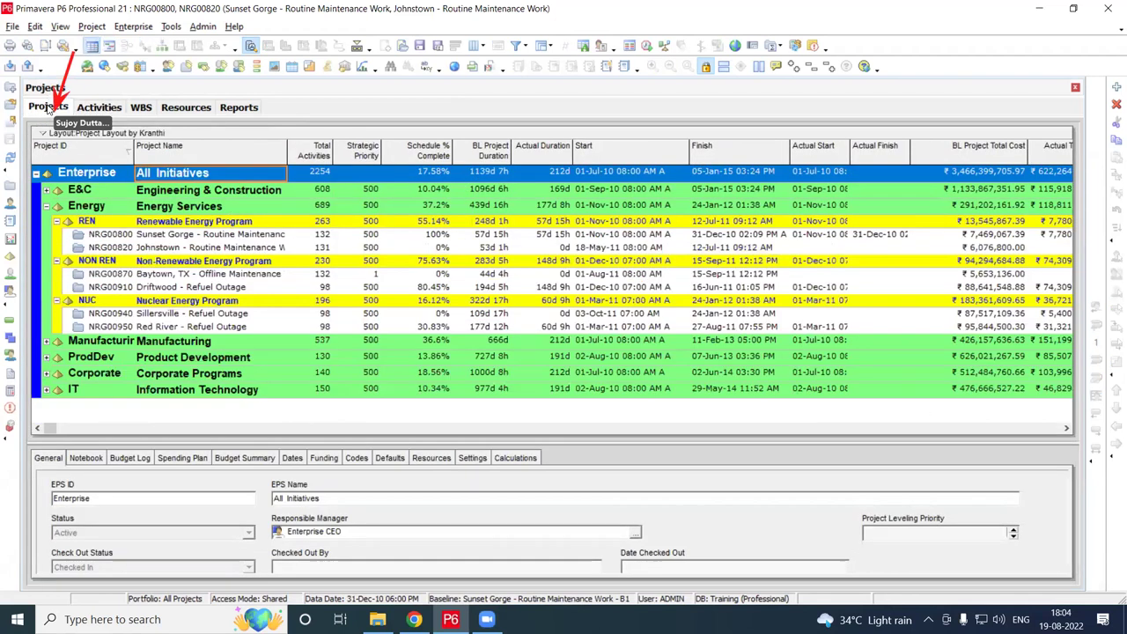
left_click(194, 222)
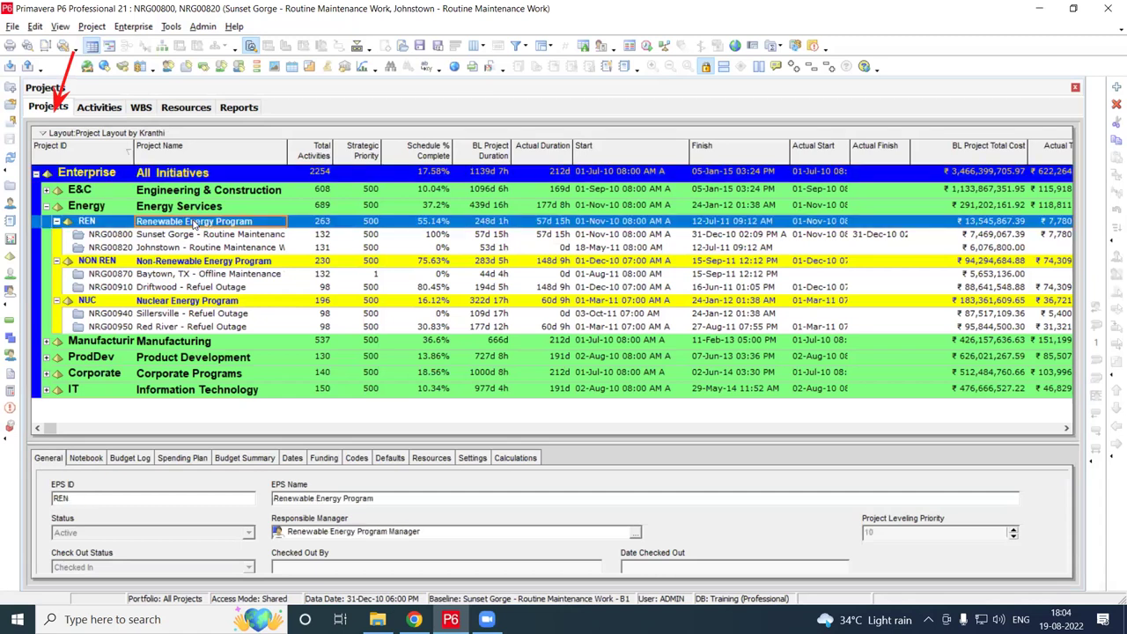
left_click(636, 536)
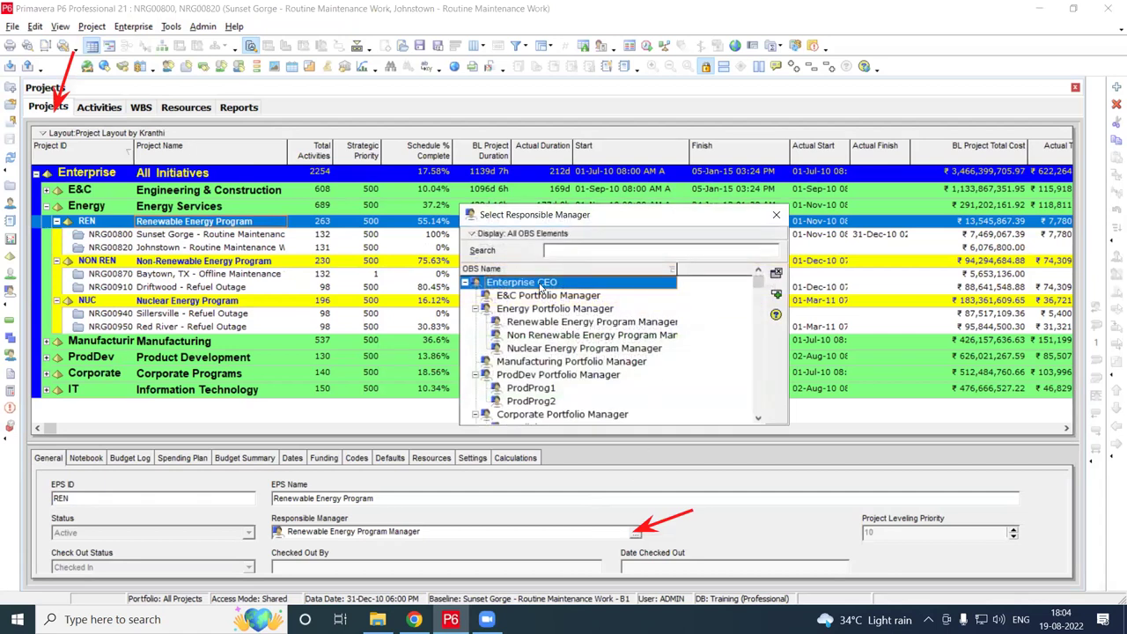
left_click(776, 295)
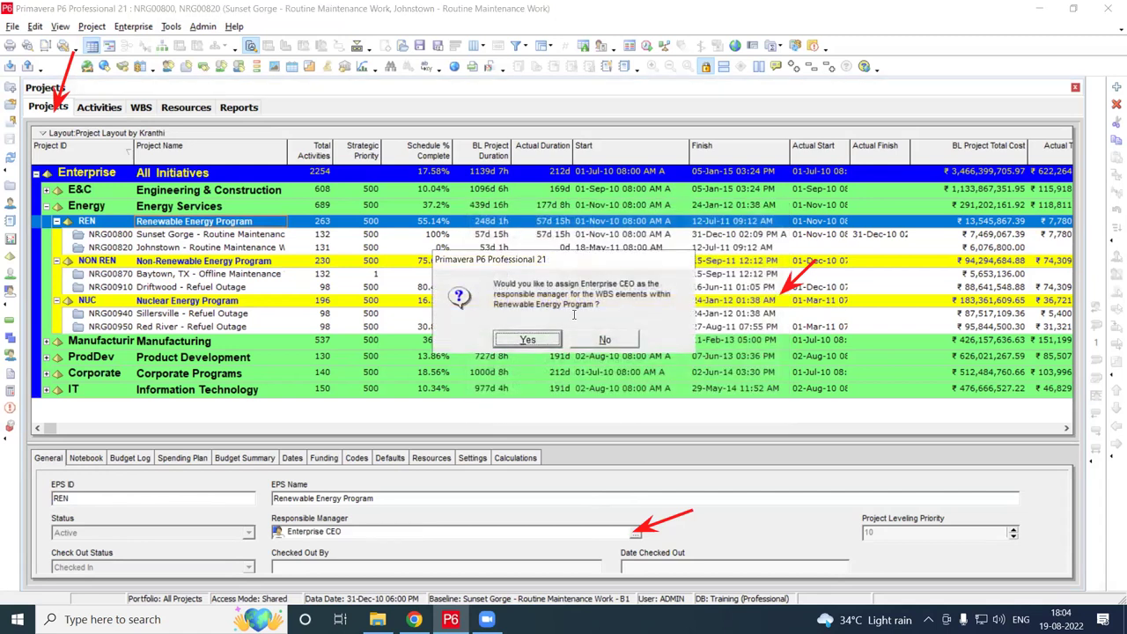
left_click(528, 340)
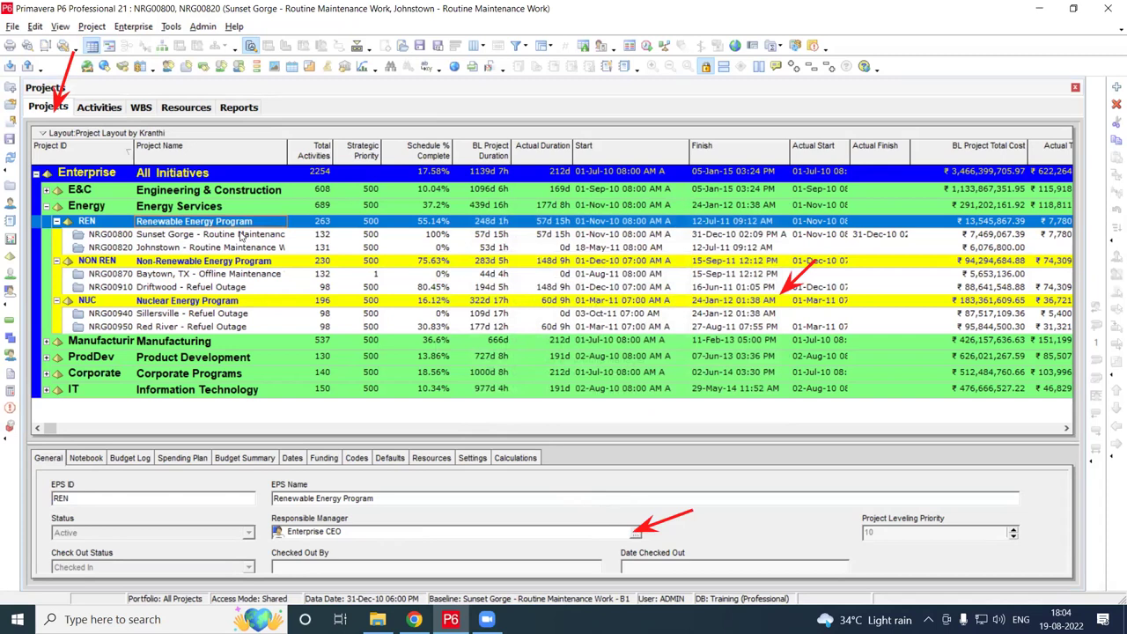
Step: Check that Sunset Gorge and Johnstown inherited the manager, then return to the REN node
left_click(241, 234)
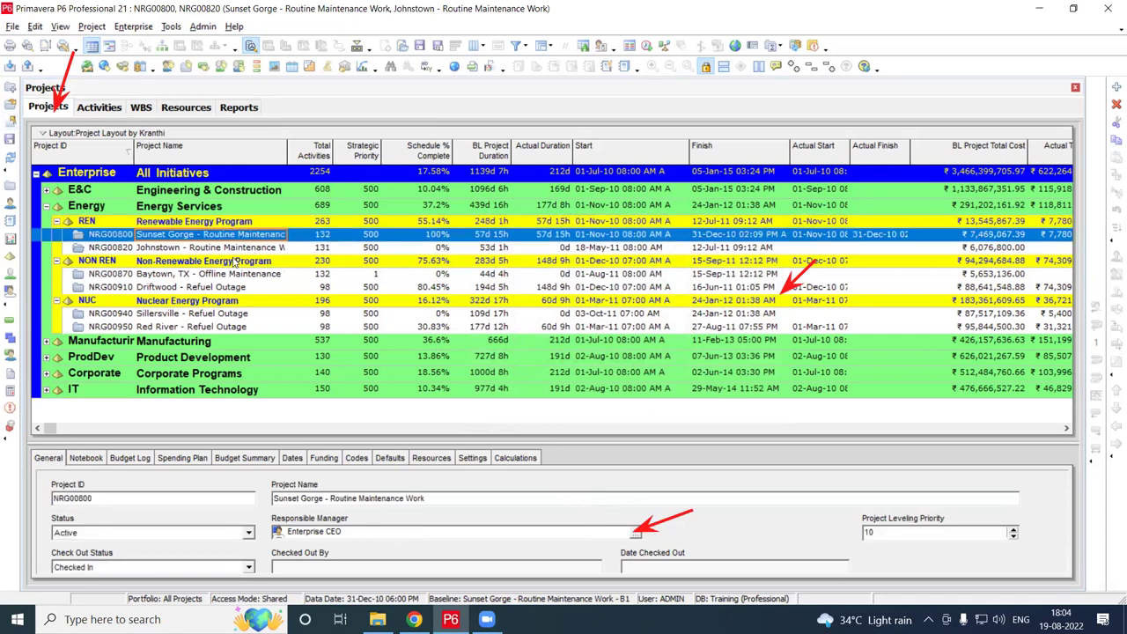
left_click(235, 249)
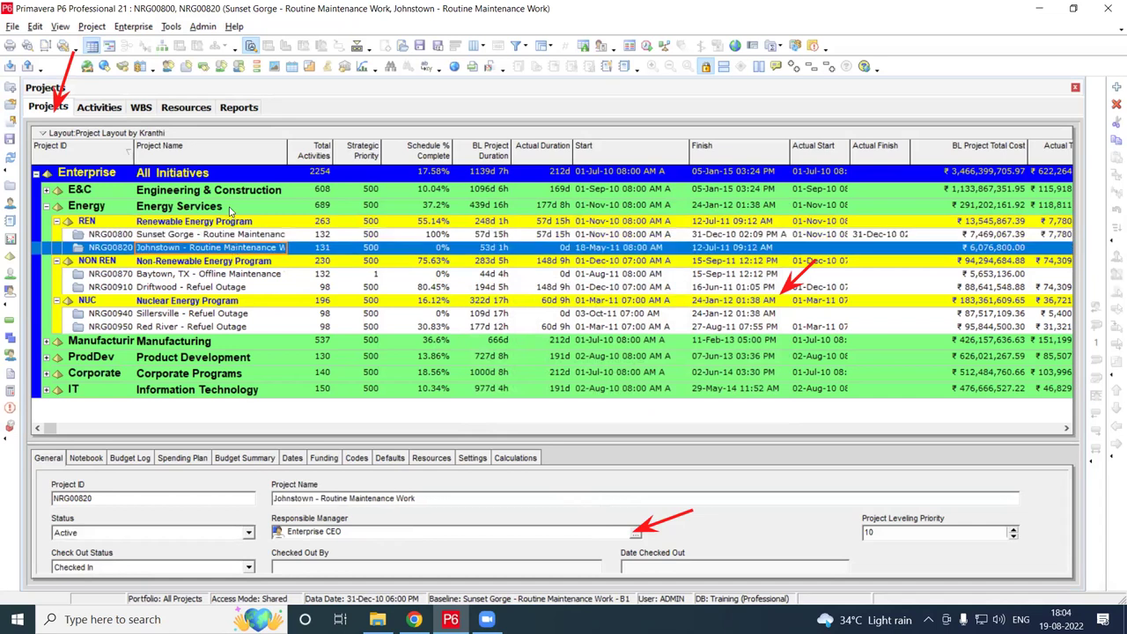
left_click(233, 222)
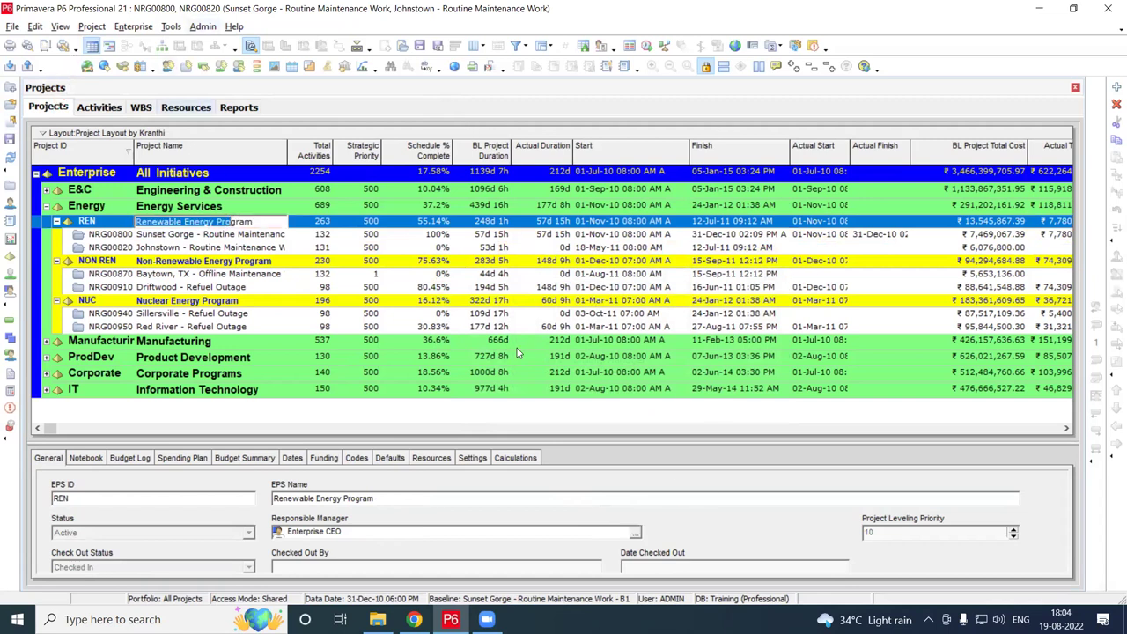
left_click(88, 222)
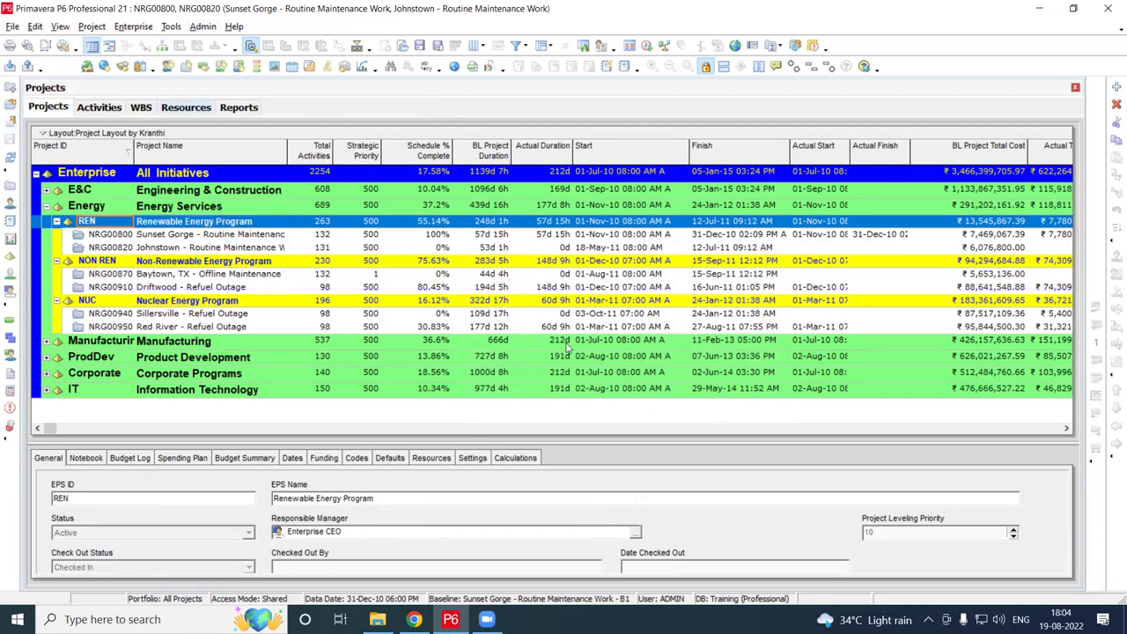
Step: Change REN's manager to Renewable Energy Program Manager, apply it to the WBS, and verify Sunset Gorge
left_click(635, 532)
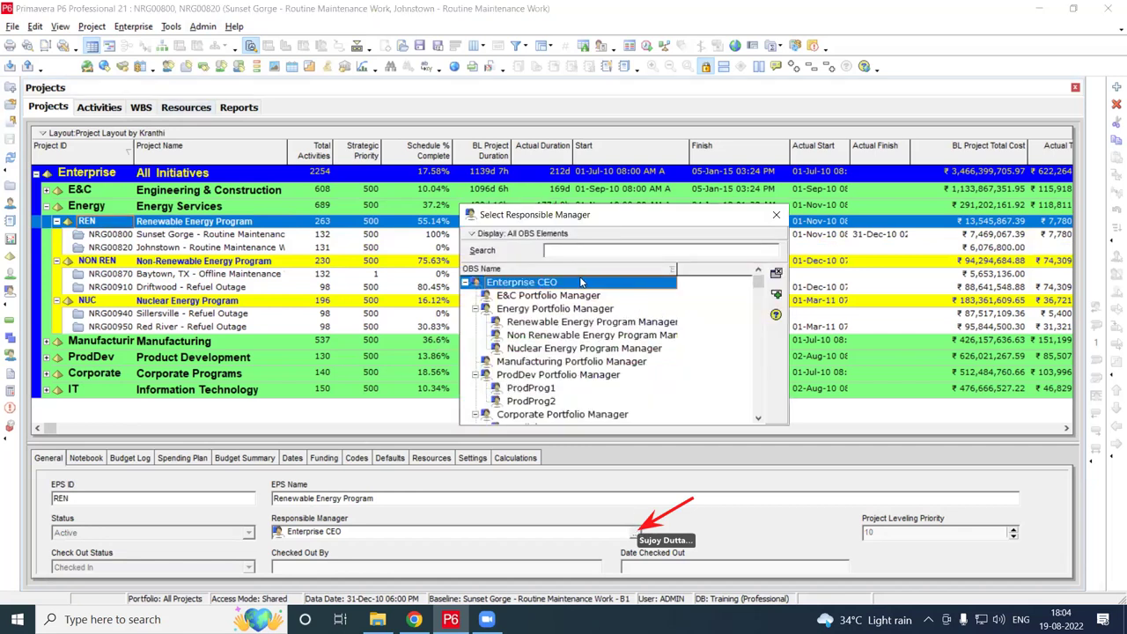
left_click(557, 323)
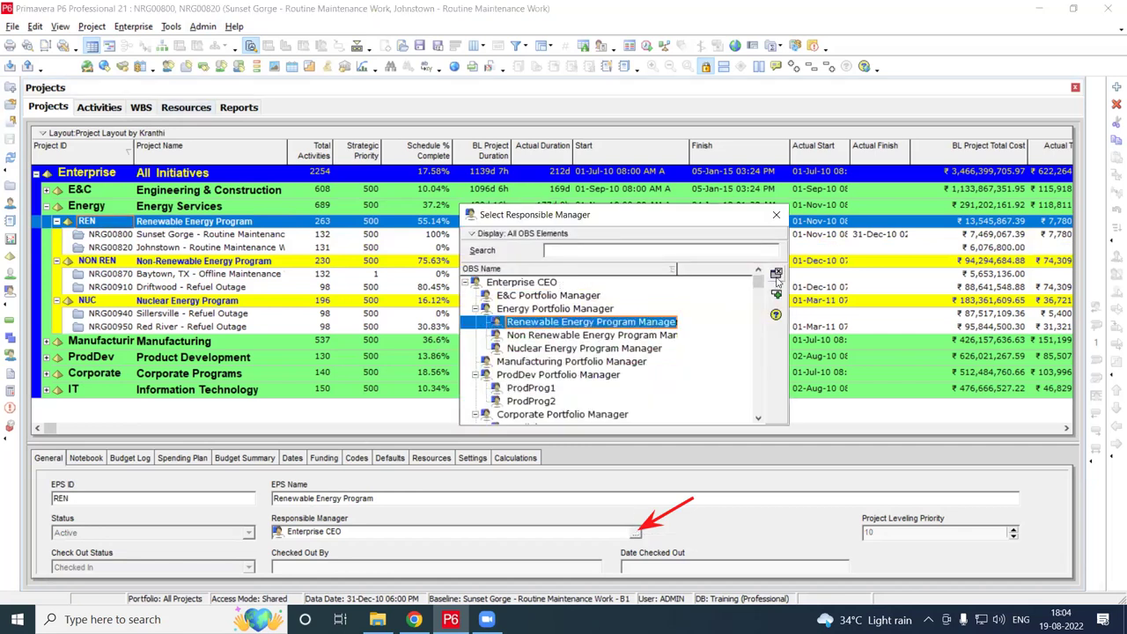
left_click(777, 295)
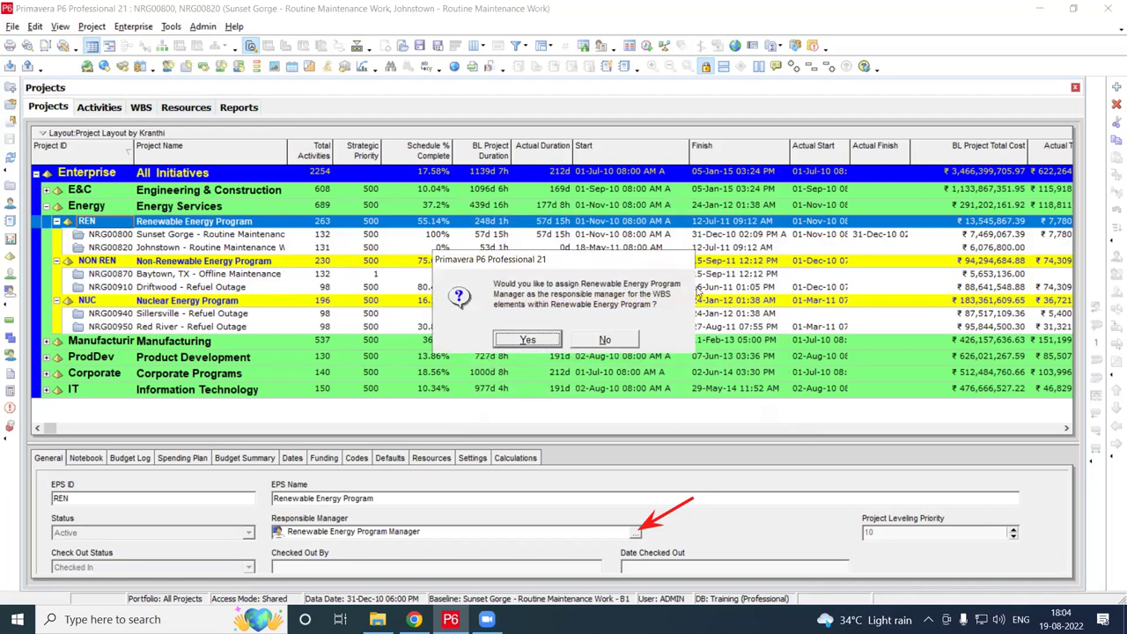
left_click(527, 340)
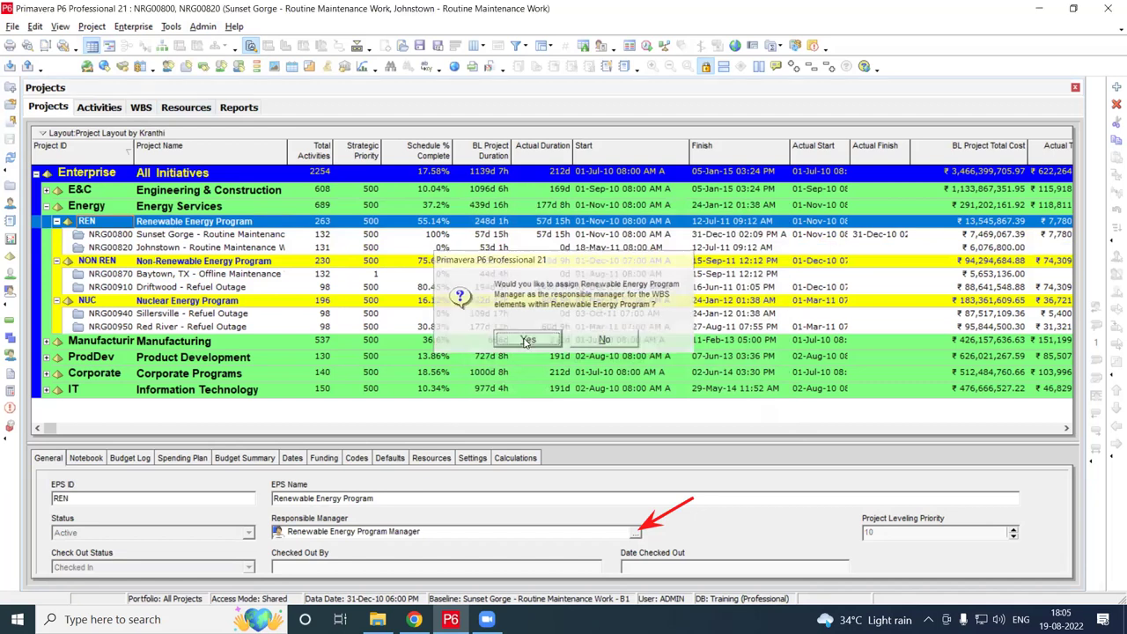
left_click(226, 234)
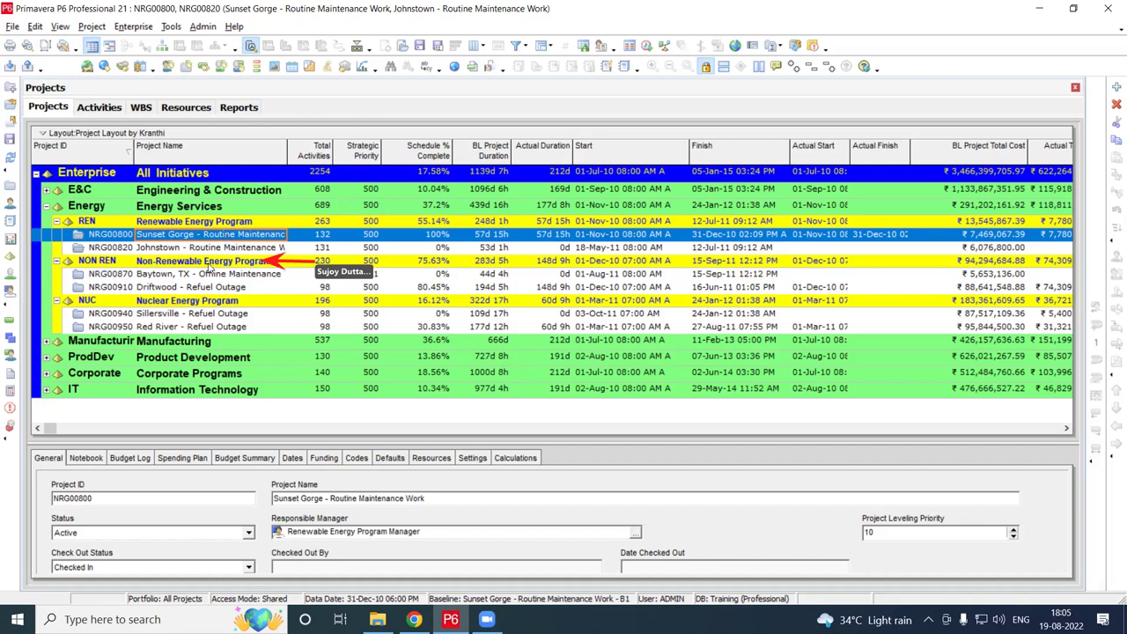
Step: Open the NON REN projects, Baytown and Driftwood, and return to the Projects window
left_click(208, 262)
right_click(208, 262)
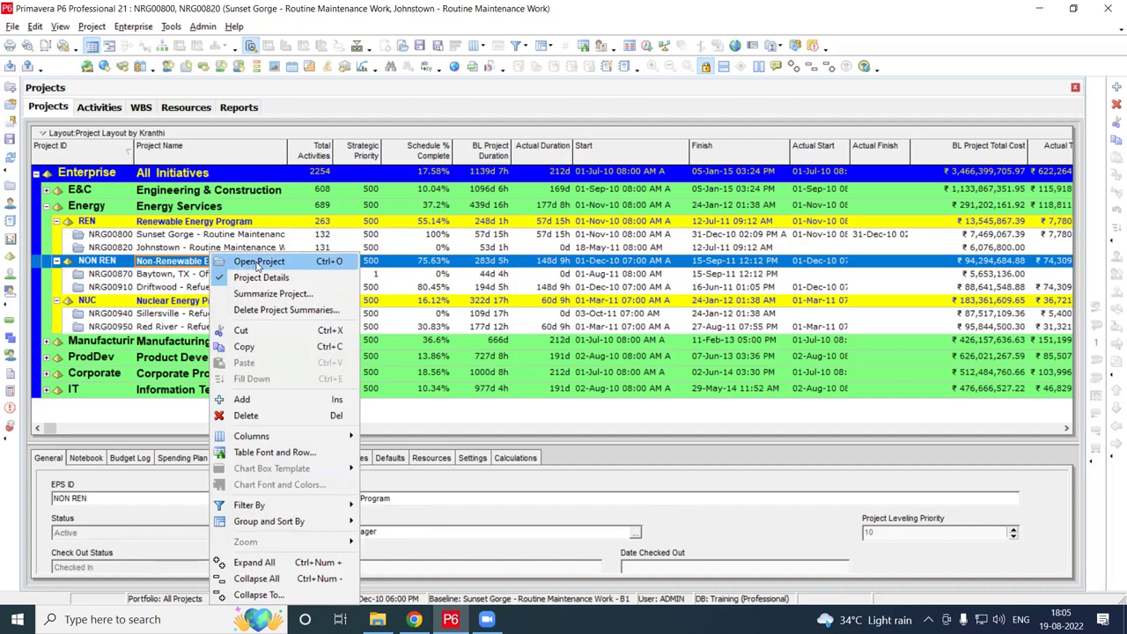
left_click(258, 262)
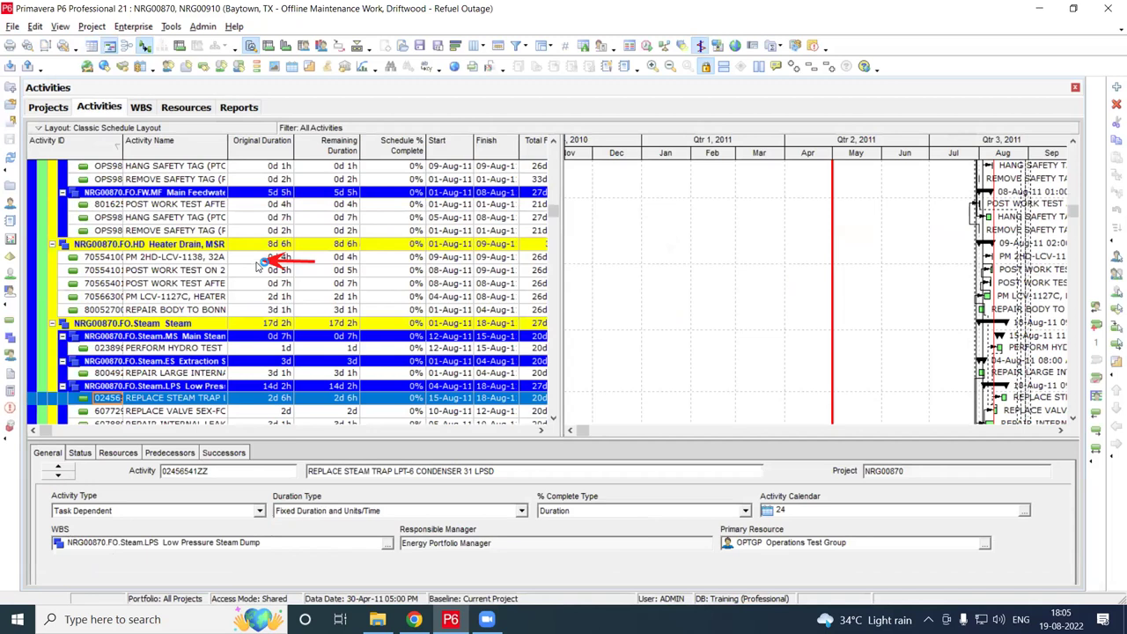
left_click(49, 107)
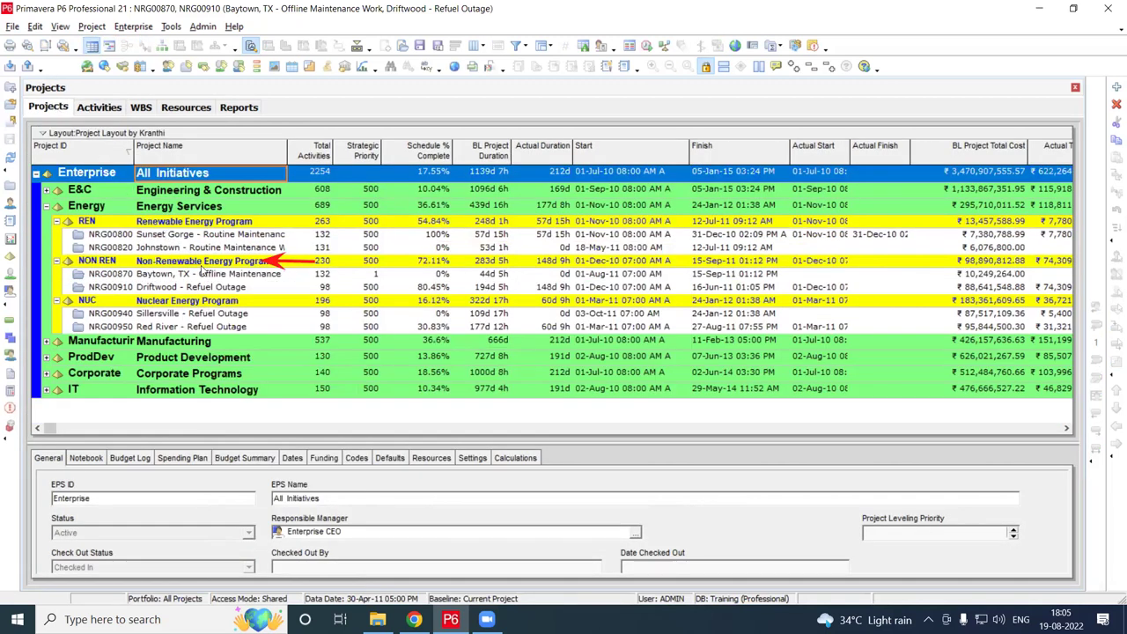
Step: Give All Initiatives Non Renewable Energy Program Manager without passing it down, then select NON REN
left_click(635, 533)
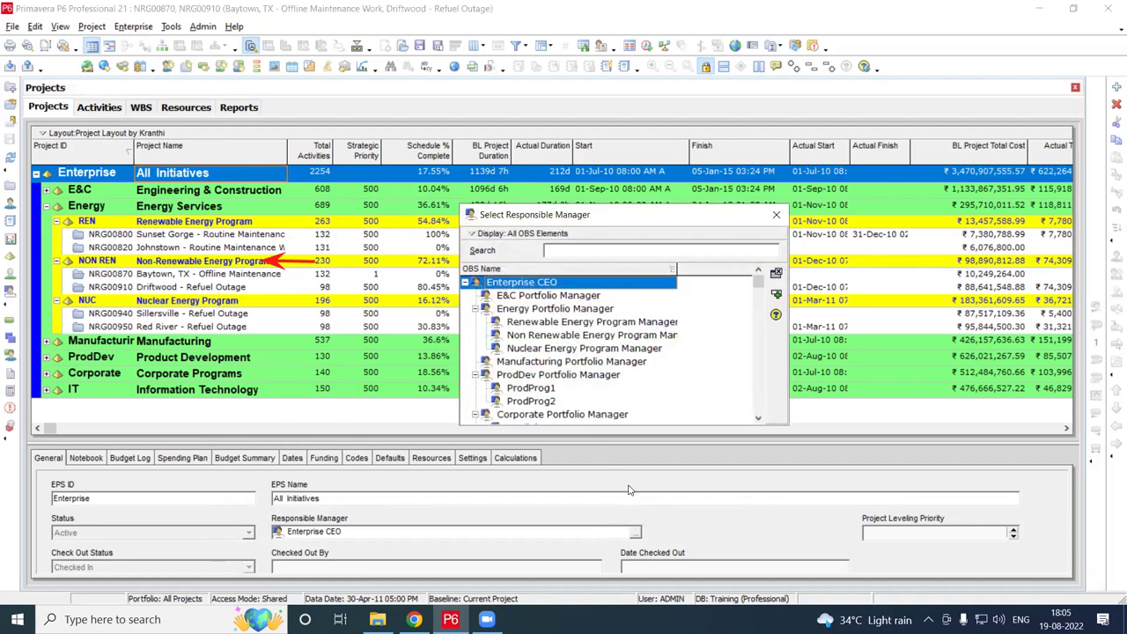
left_click(601, 338)
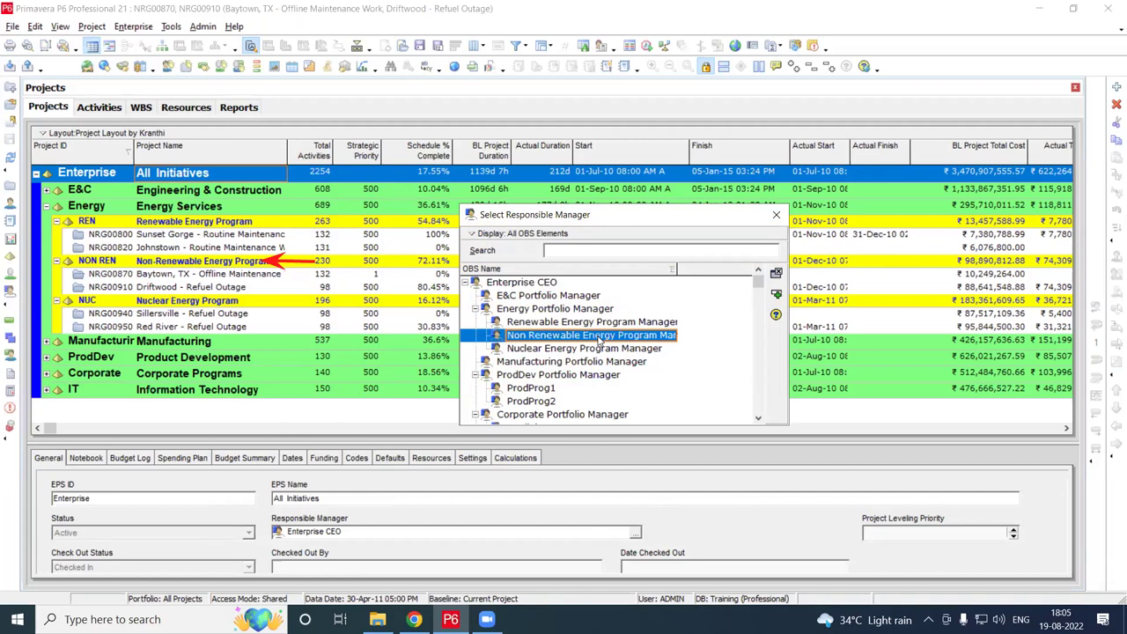
left_click(775, 295)
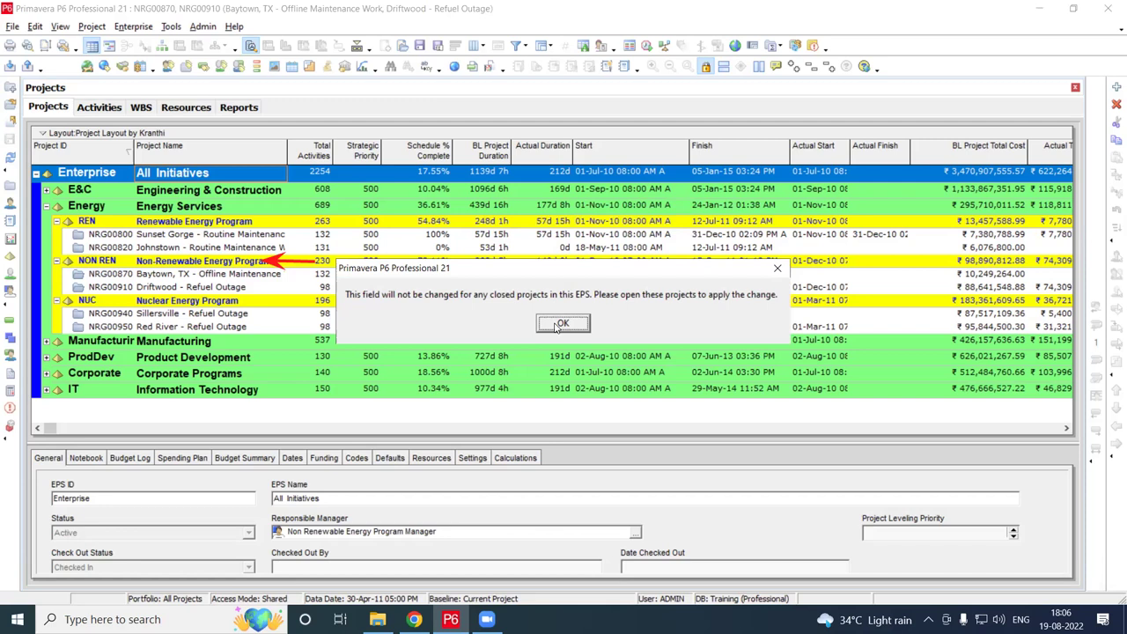
left_click(560, 324)
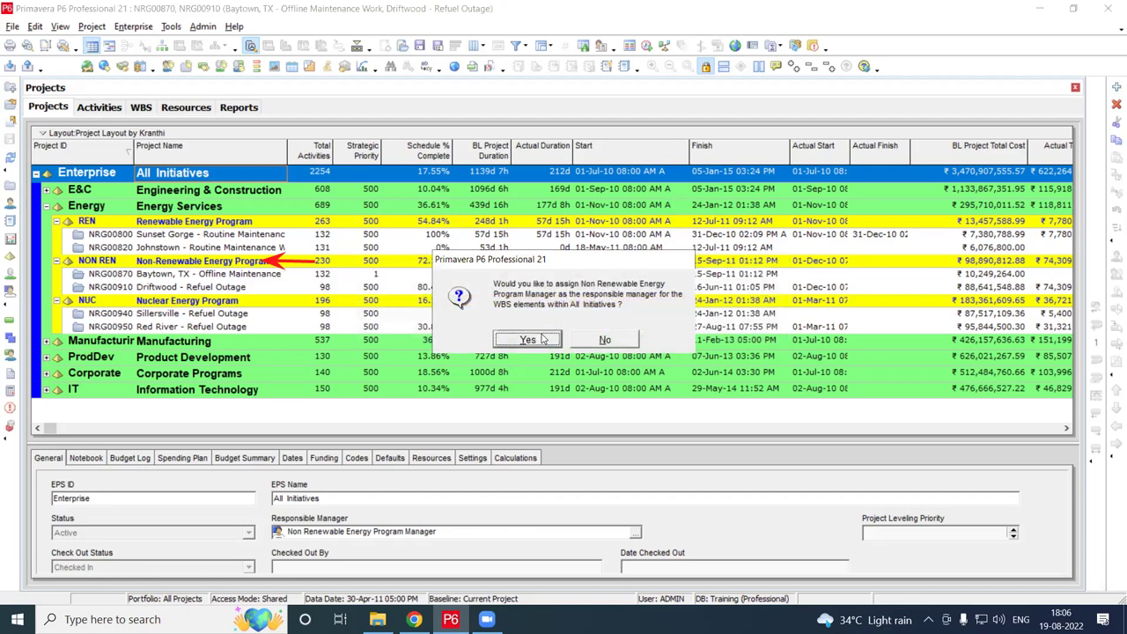
left_click(599, 344)
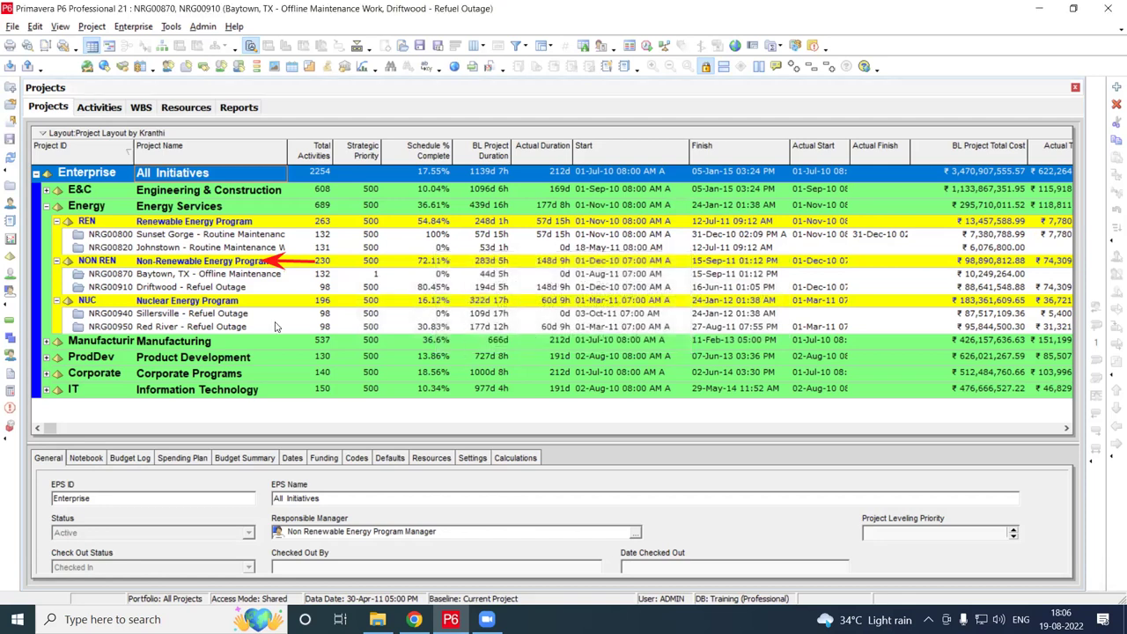
left_click(253, 264)
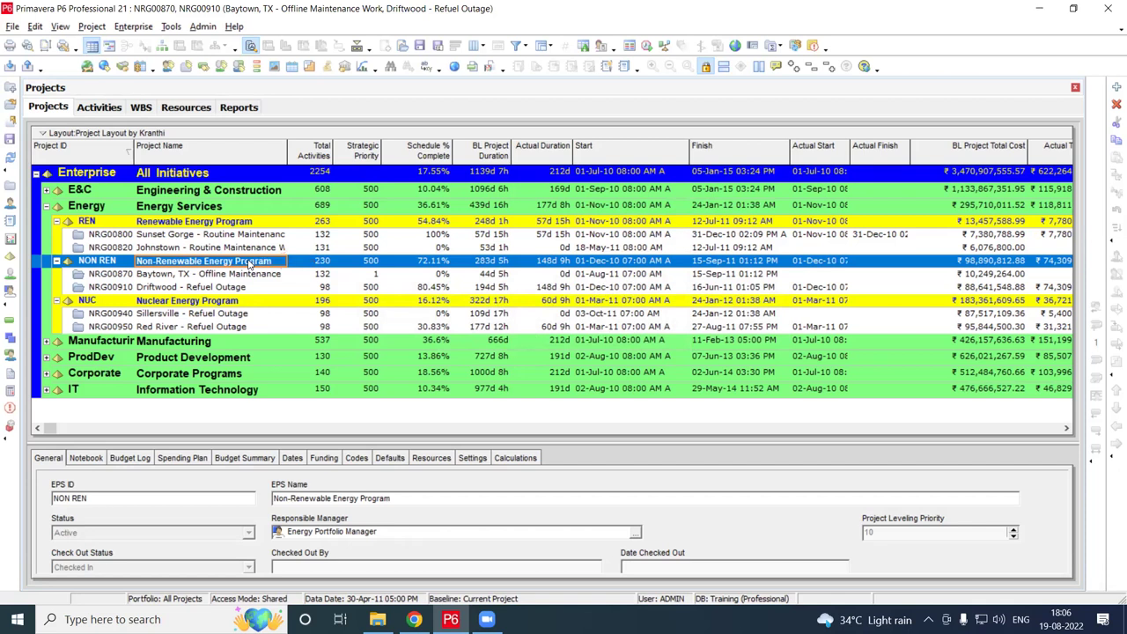
right_click(249, 263)
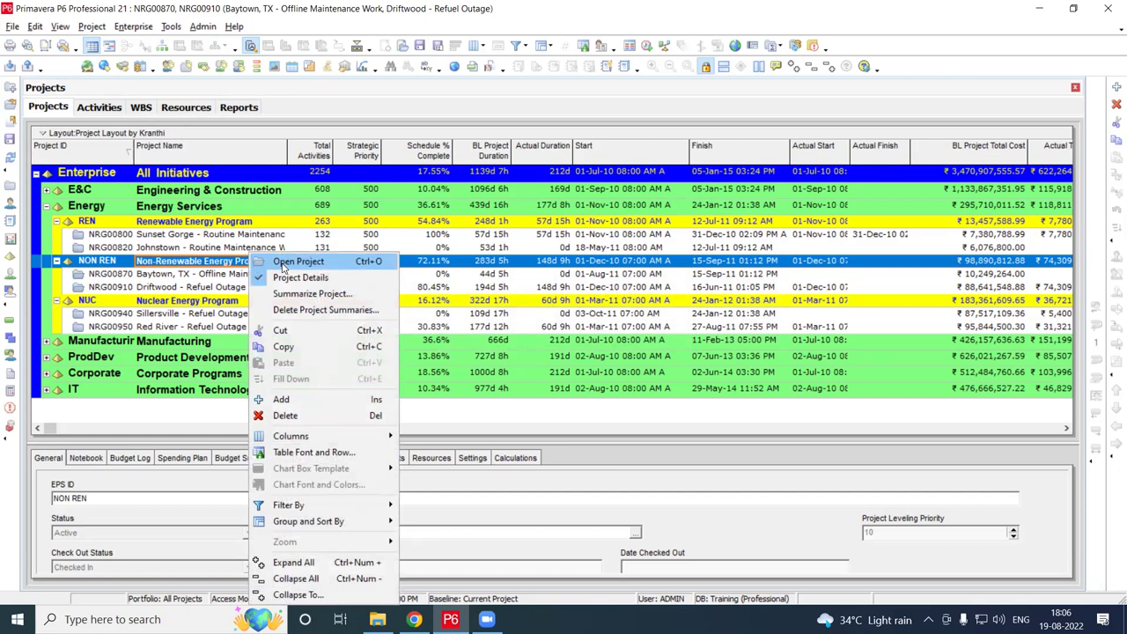
left_click(284, 262)
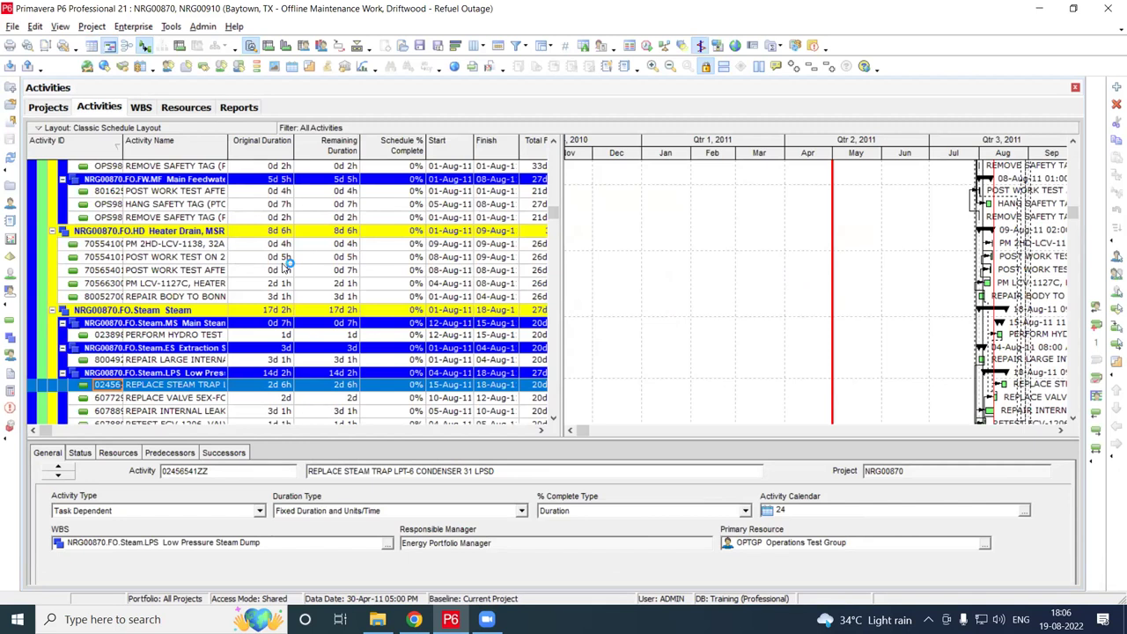
left_click(46, 108)
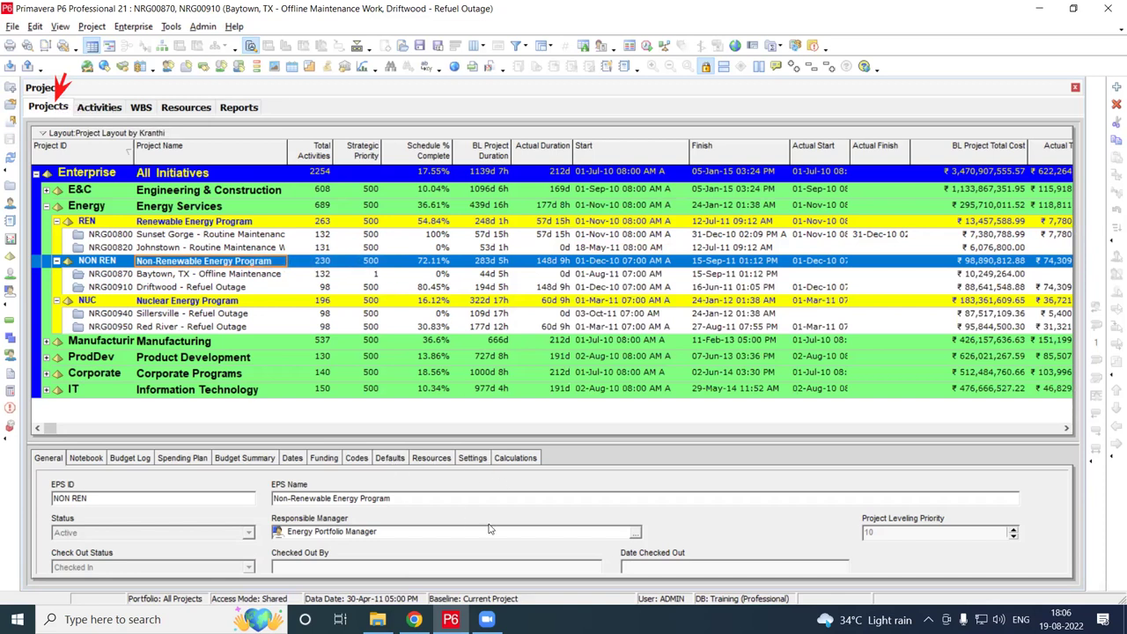
Step: Assign Non Renewable Energy Program Manager to NON REN and apply it to its WBS elements
left_click(636, 534)
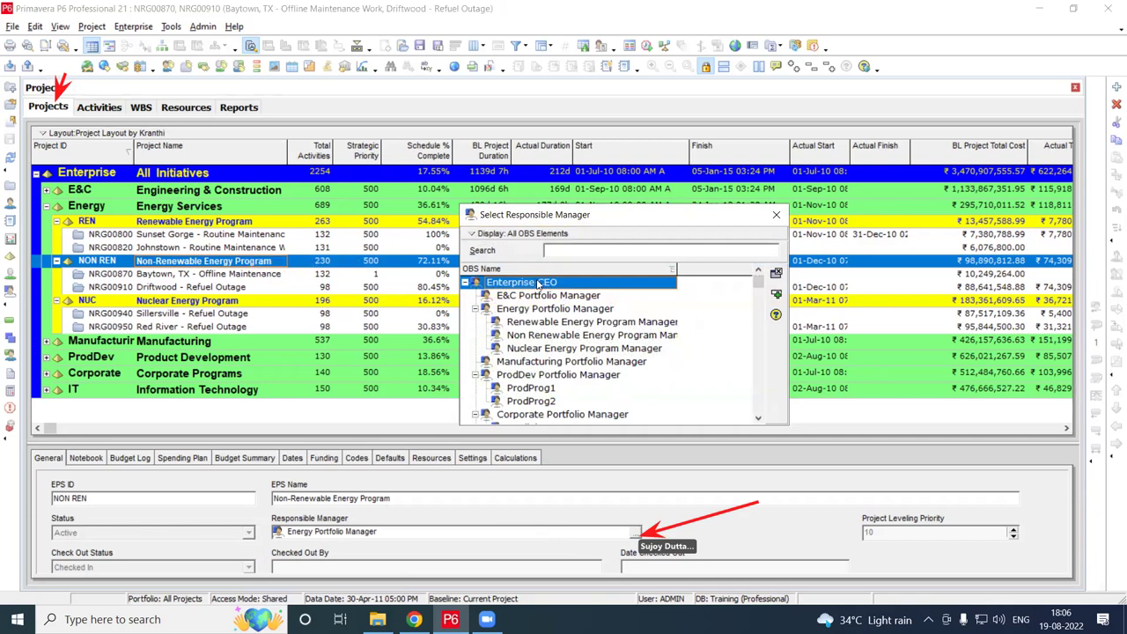
left_click(562, 335)
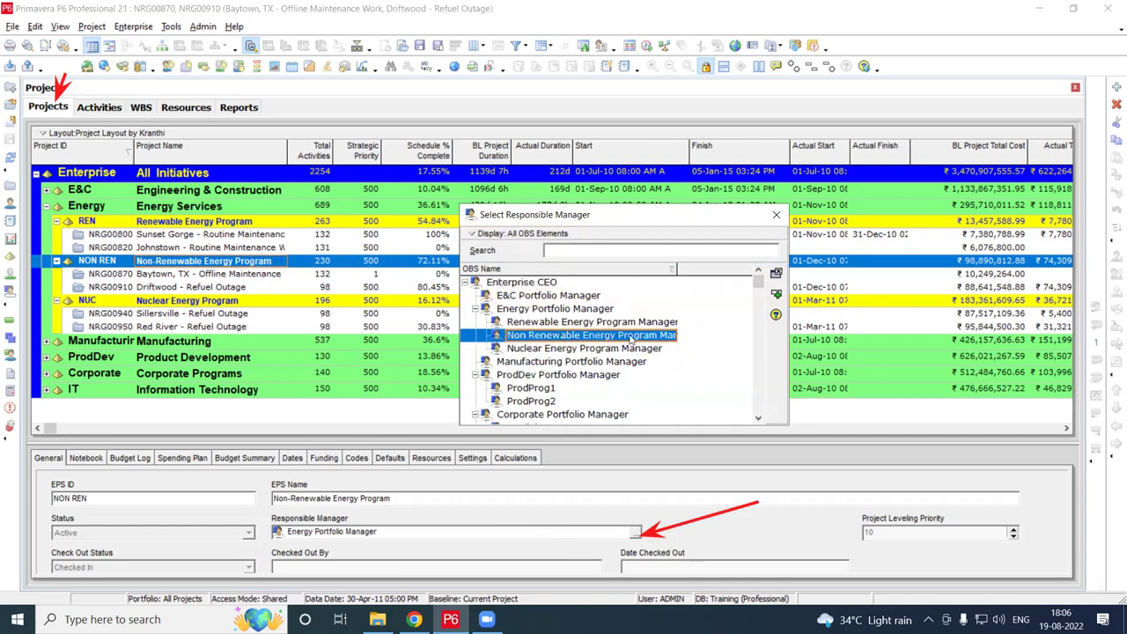
left_click(776, 294)
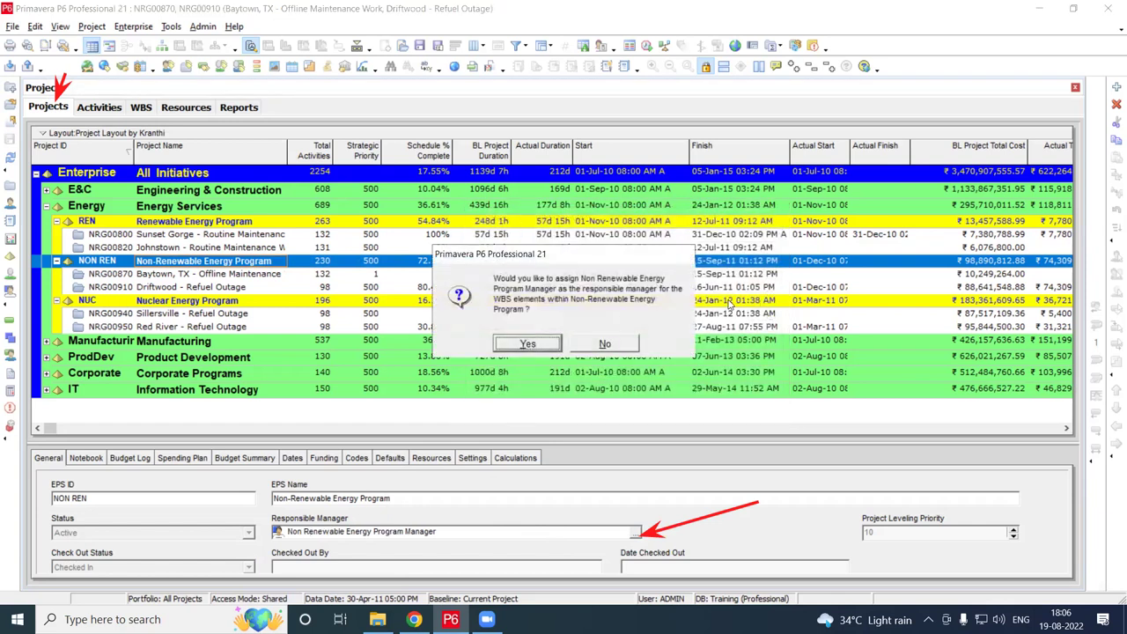
left_click(529, 343)
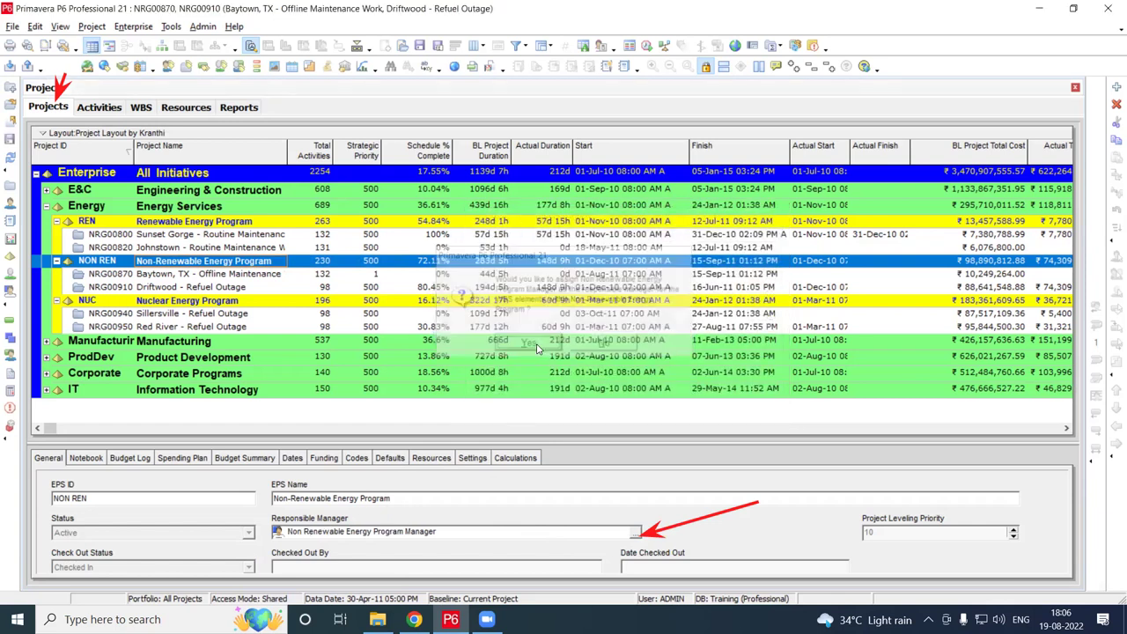
Step: Verify Baytown and Driftwood inherited the new manager, then select the NUC node
left_click(217, 276)
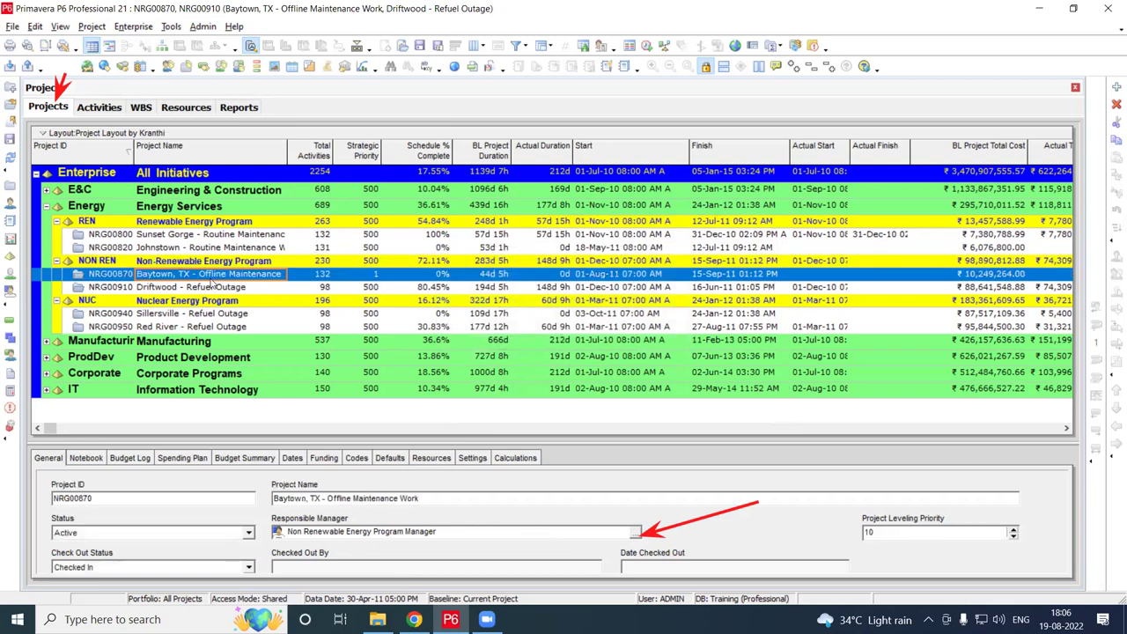
left_click(215, 288)
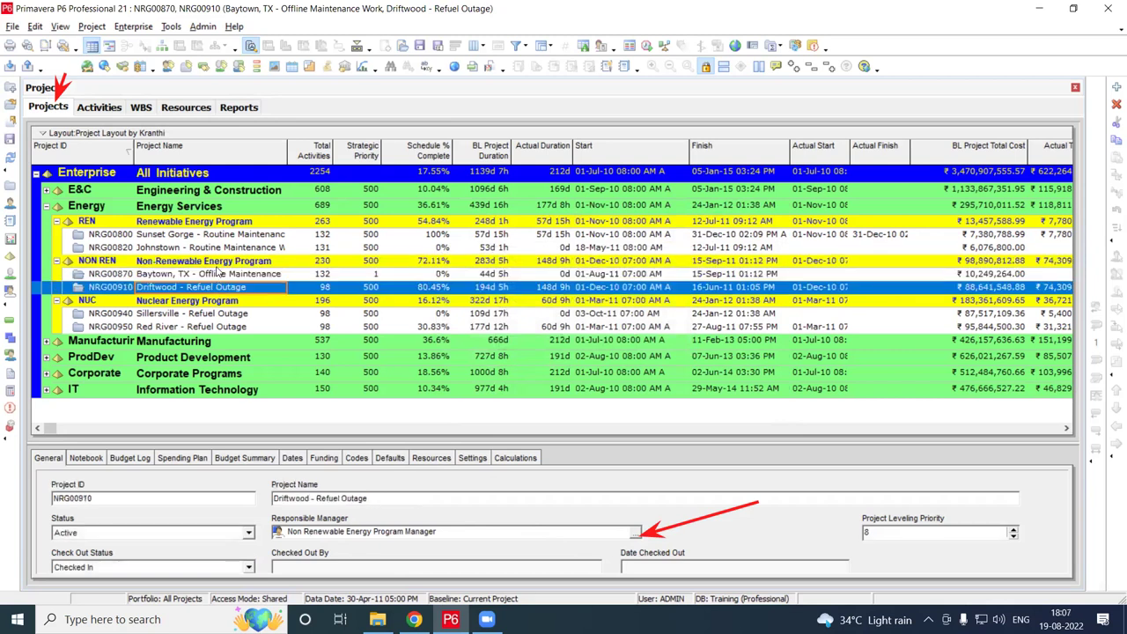
left_click(218, 276)
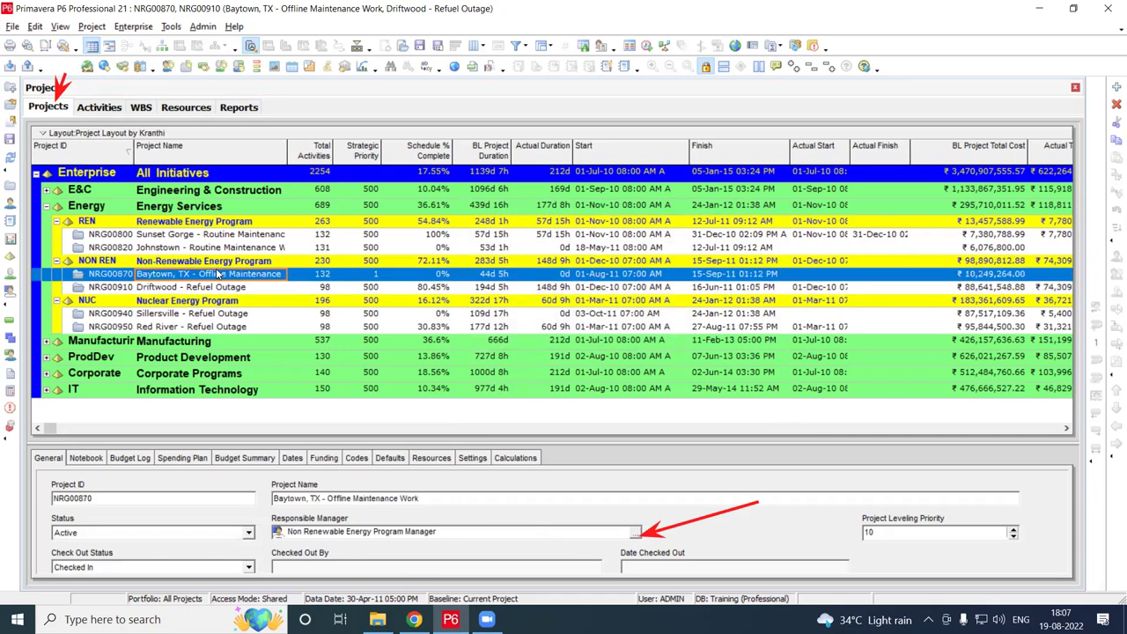
left_click(219, 289)
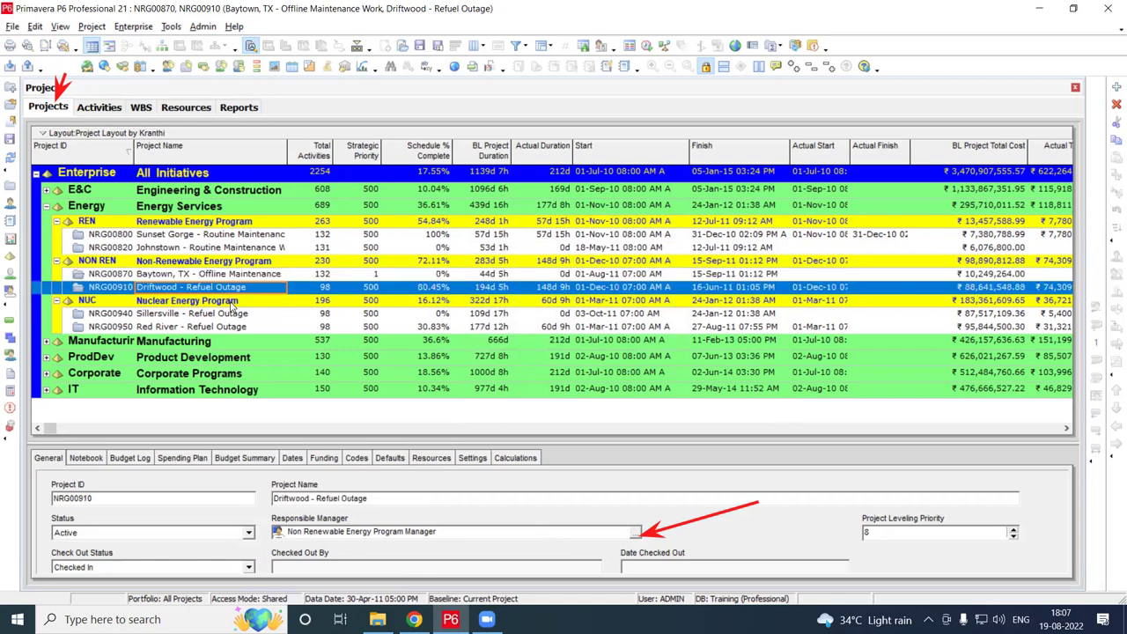
left_click(232, 303)
Step: Open the Nuclear Energy Program's projects and return to the Projects window
right_click(231, 303)
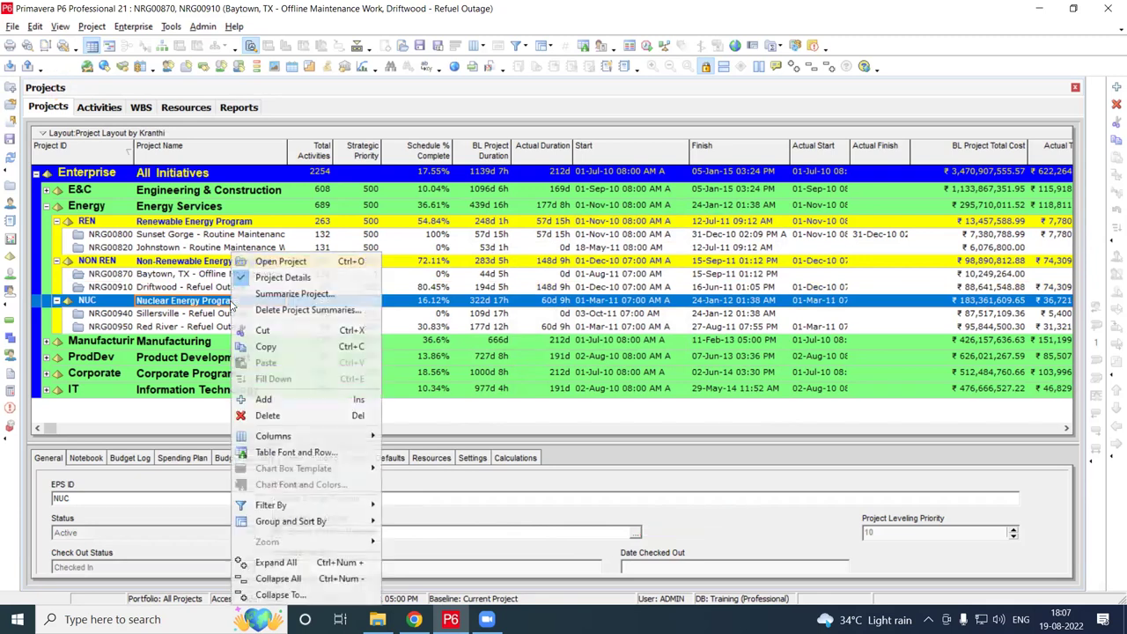
left_click(278, 262)
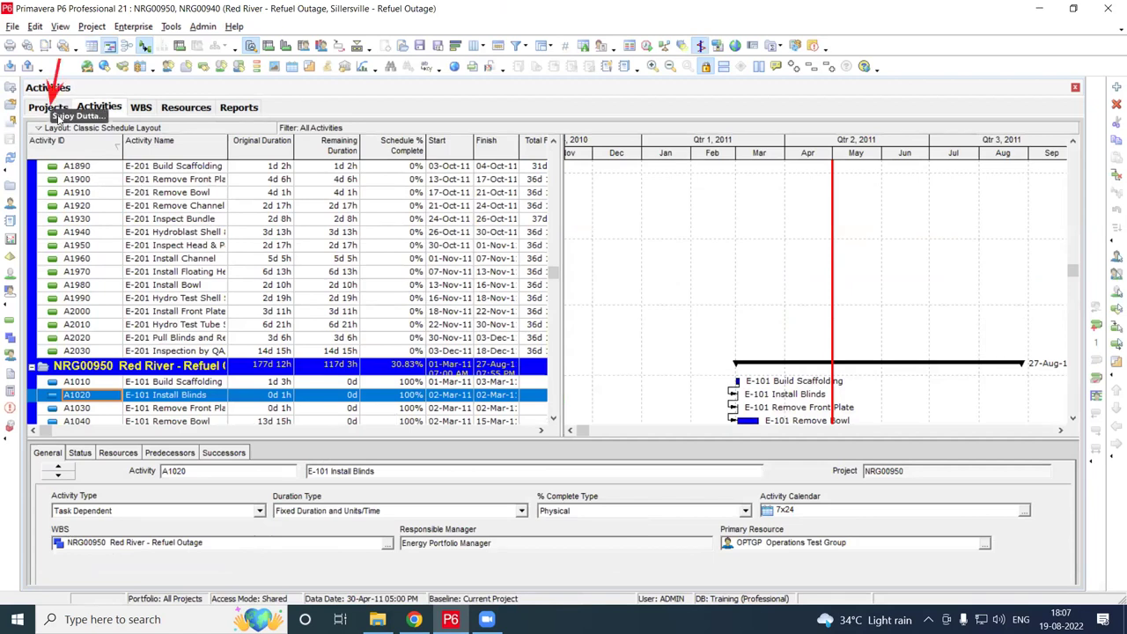
left_click(48, 107)
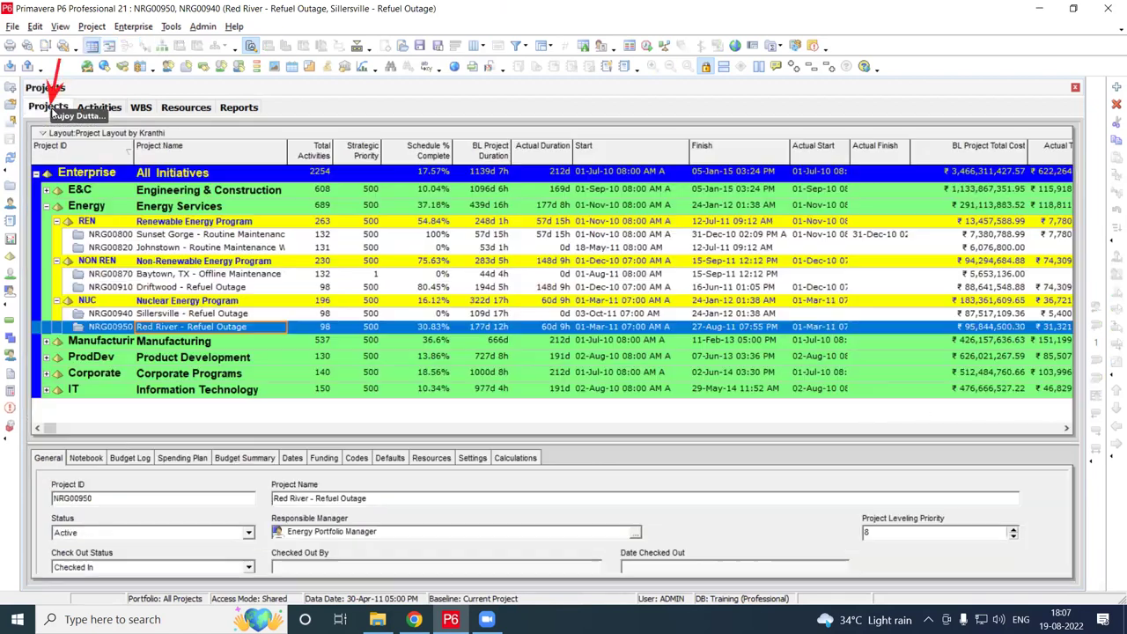
Step: Assign Nuclear Energy Program Manager to NUC and apply it to its WBS elements
left_click(261, 303)
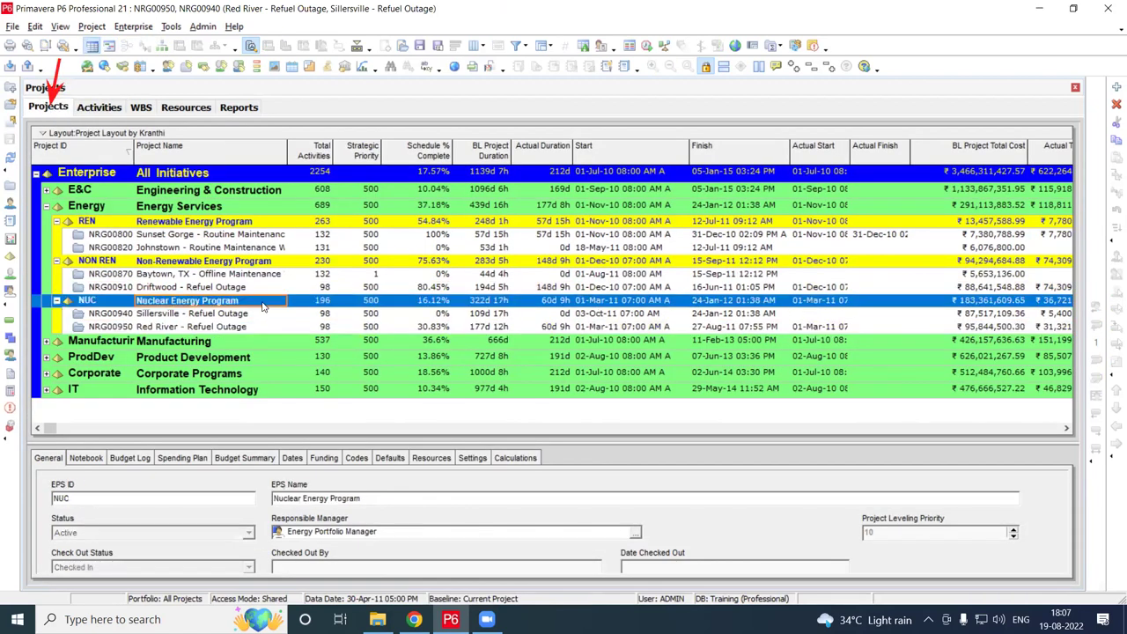
left_click(635, 534)
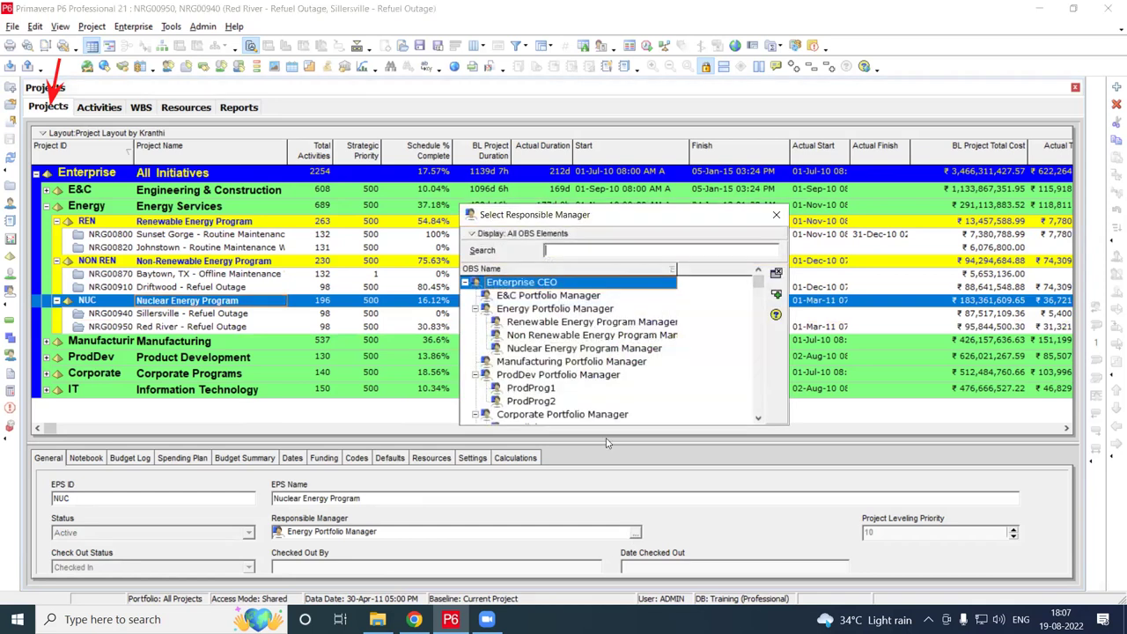
left_click(543, 351)
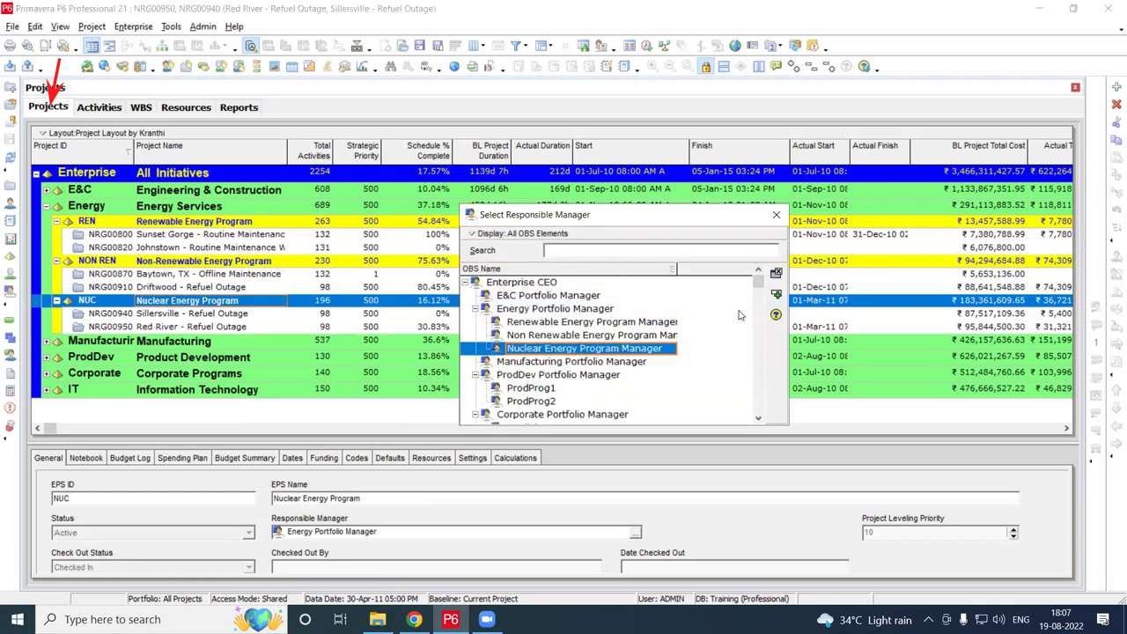
left_click(776, 294)
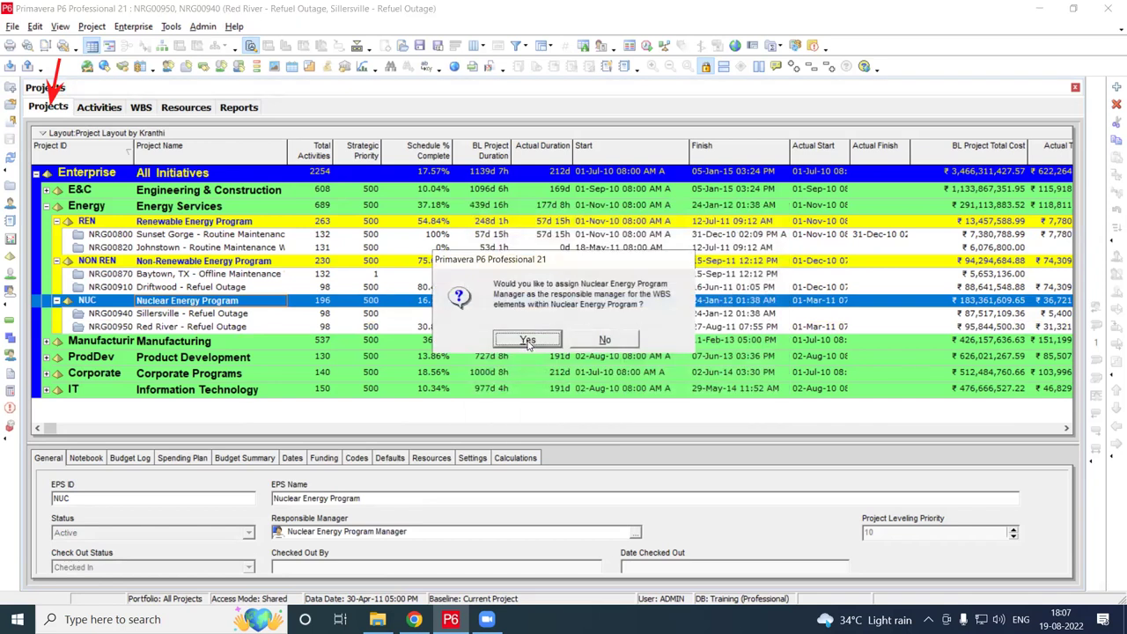
left_click(531, 346)
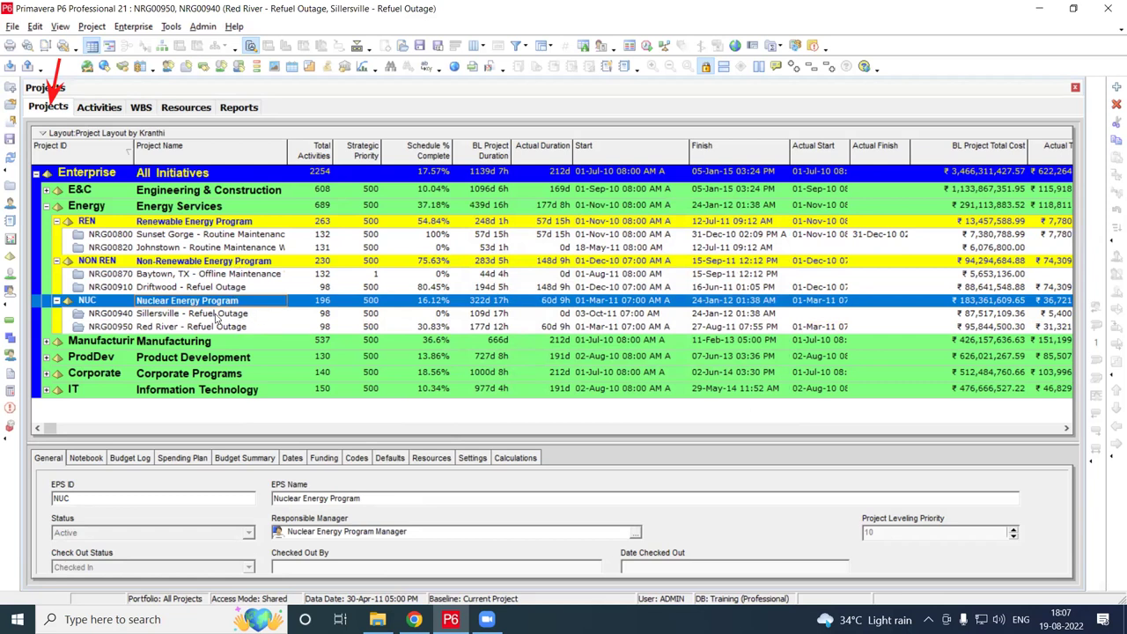
Step: Verify Sillersville and Red River's responsible manager, then open the Primavera P6 training PDF in File Explorer
left_click(216, 316)
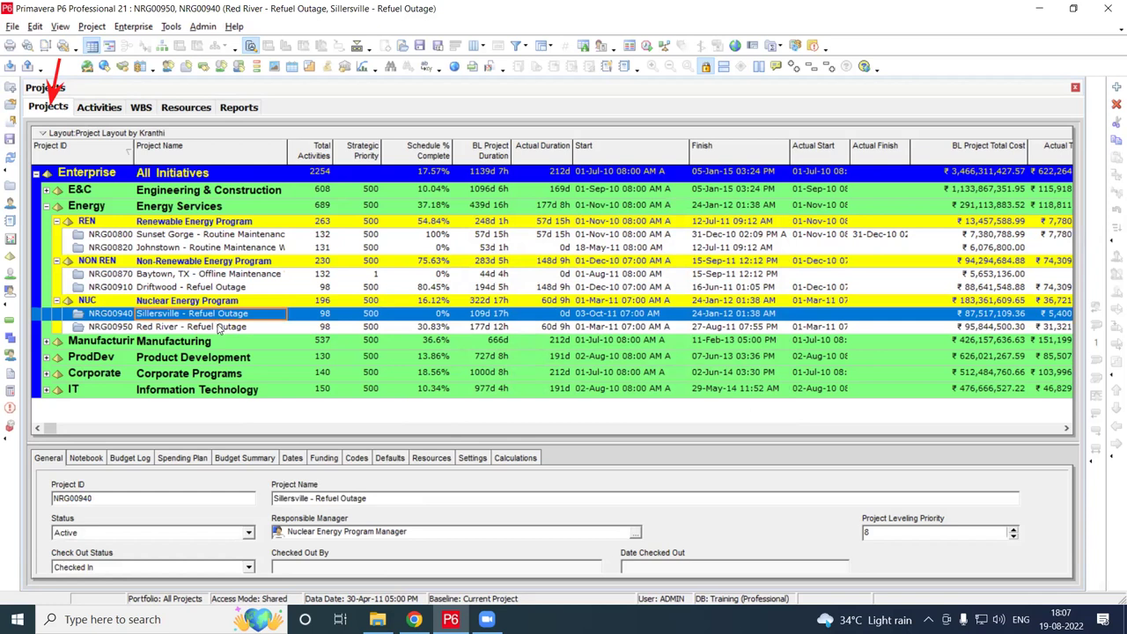
left_click(218, 327)
left_click(221, 315)
left_click(220, 302)
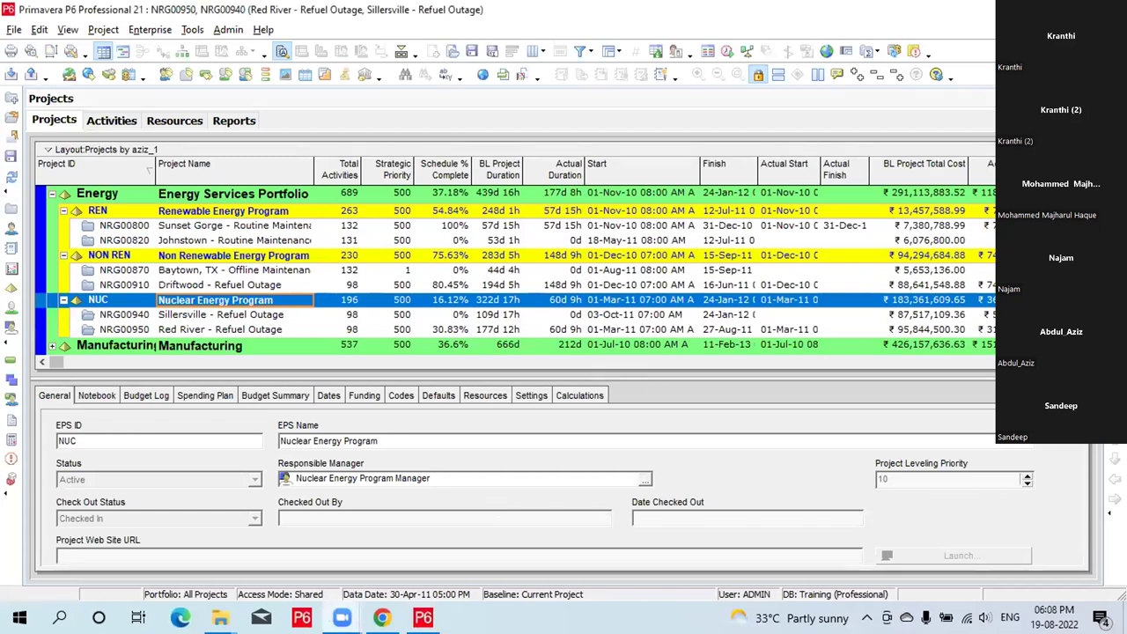
key("alt+Tab")
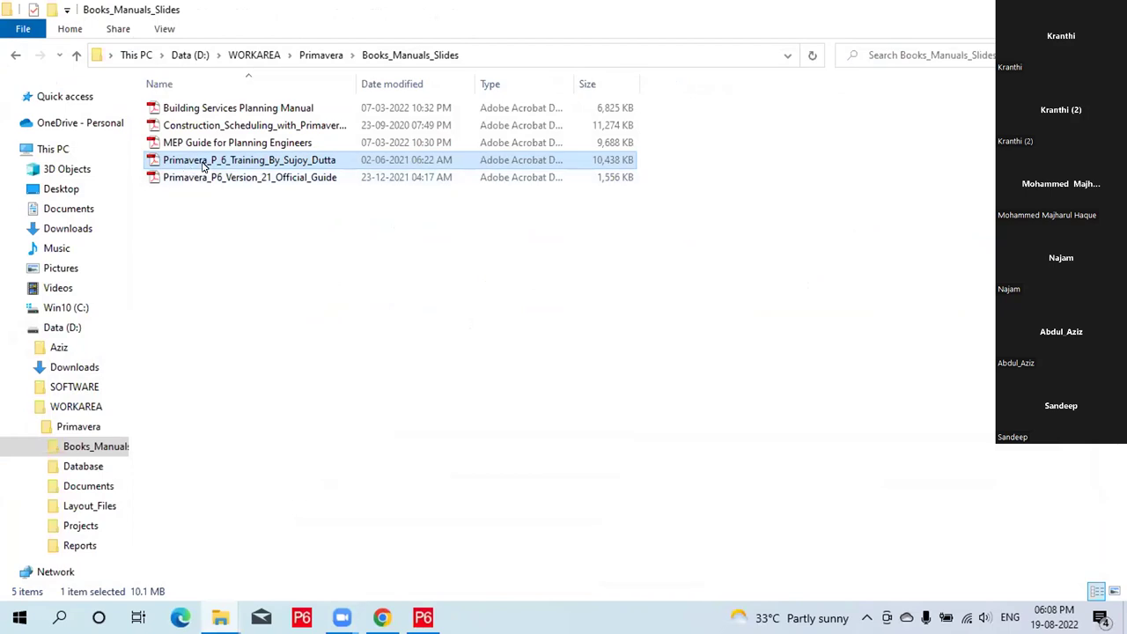
double_click(205, 162)
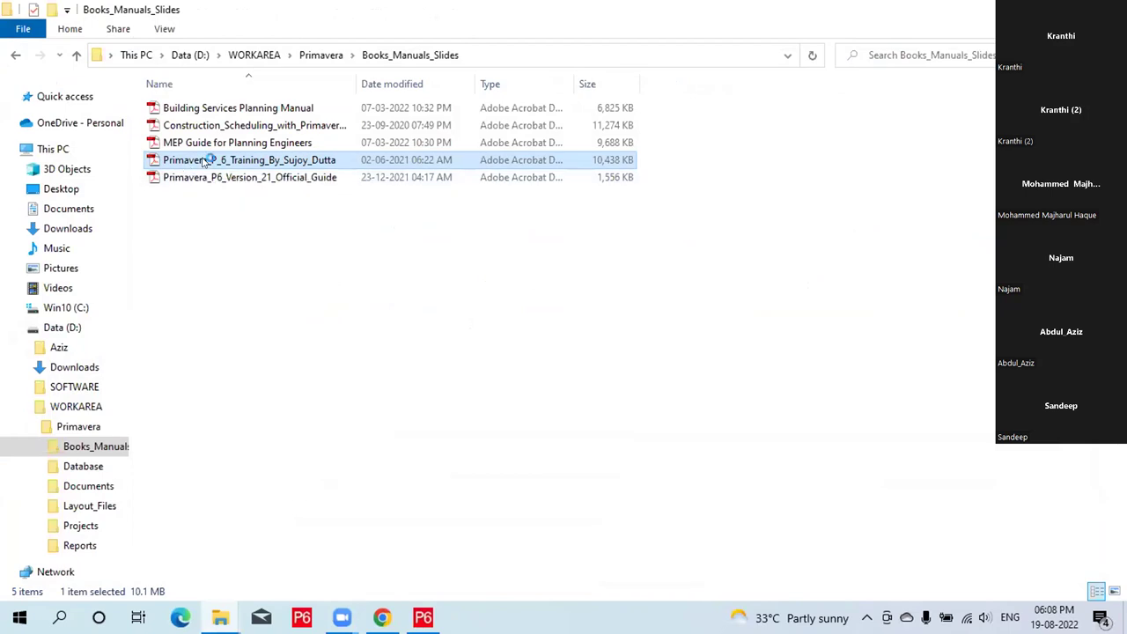
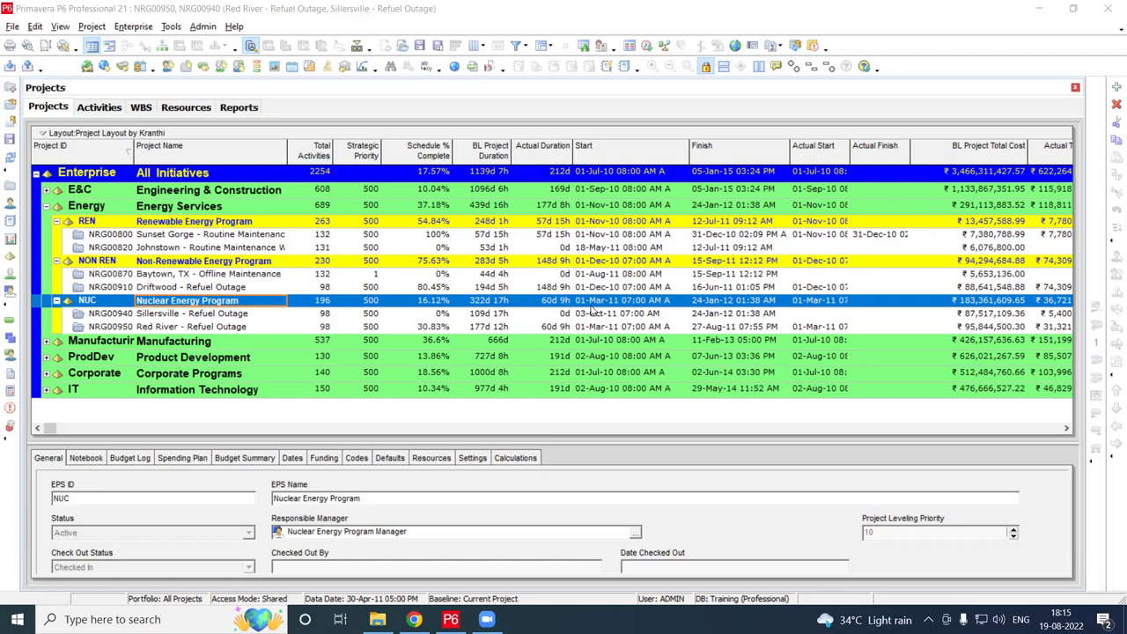
Step: Open the Currencies list and select US Dollar, the base currency at 1.000000
left_click(124, 68)
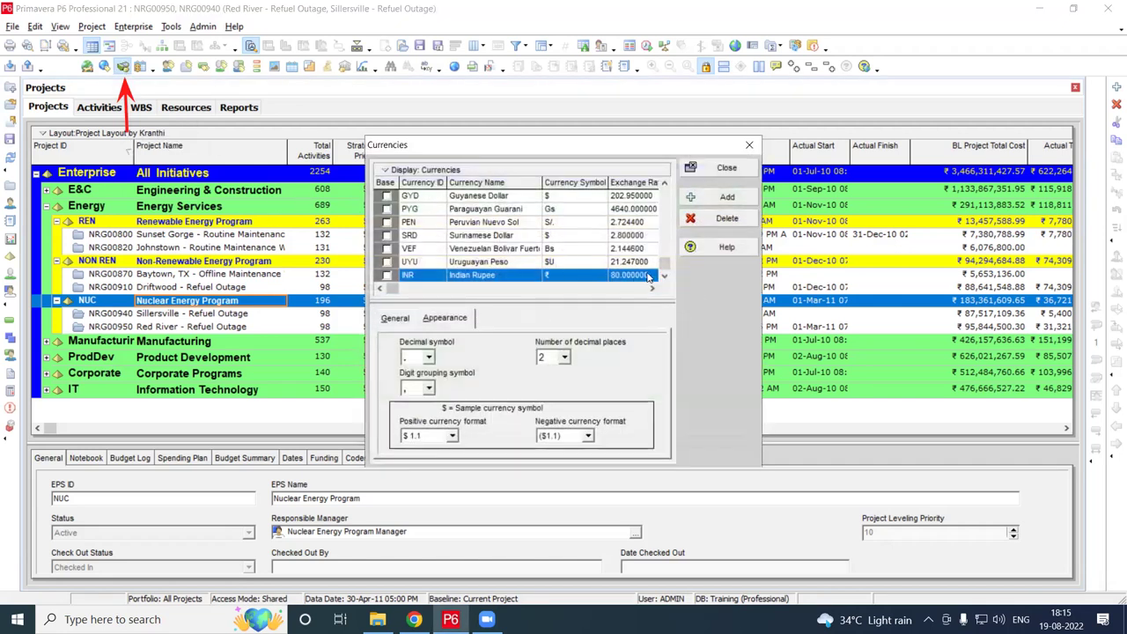
left_click_drag(664, 264, 665, 195)
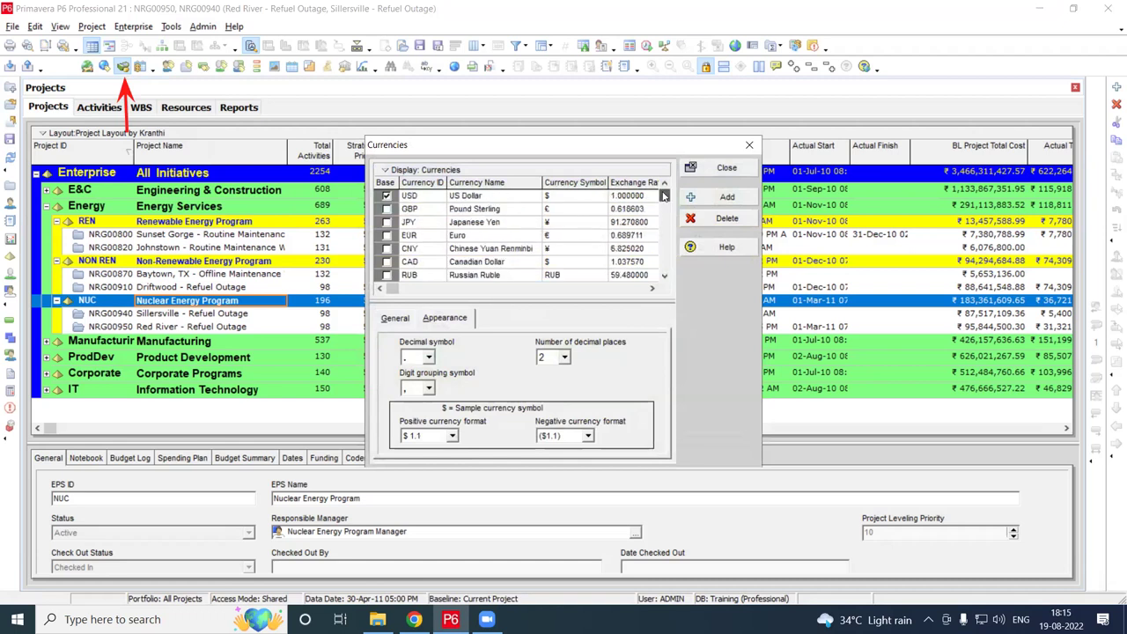
left_click(412, 196)
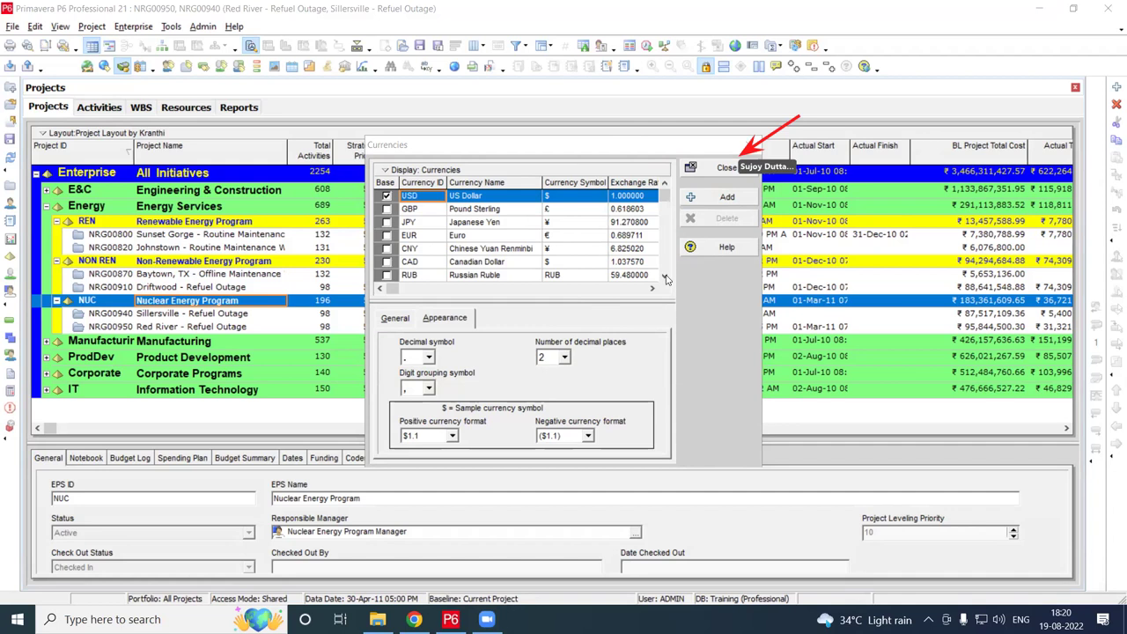
Step: Select the Indian Rupee (INR) currency row, then close the Currencies list
scroll(667, 279, "down", 5)
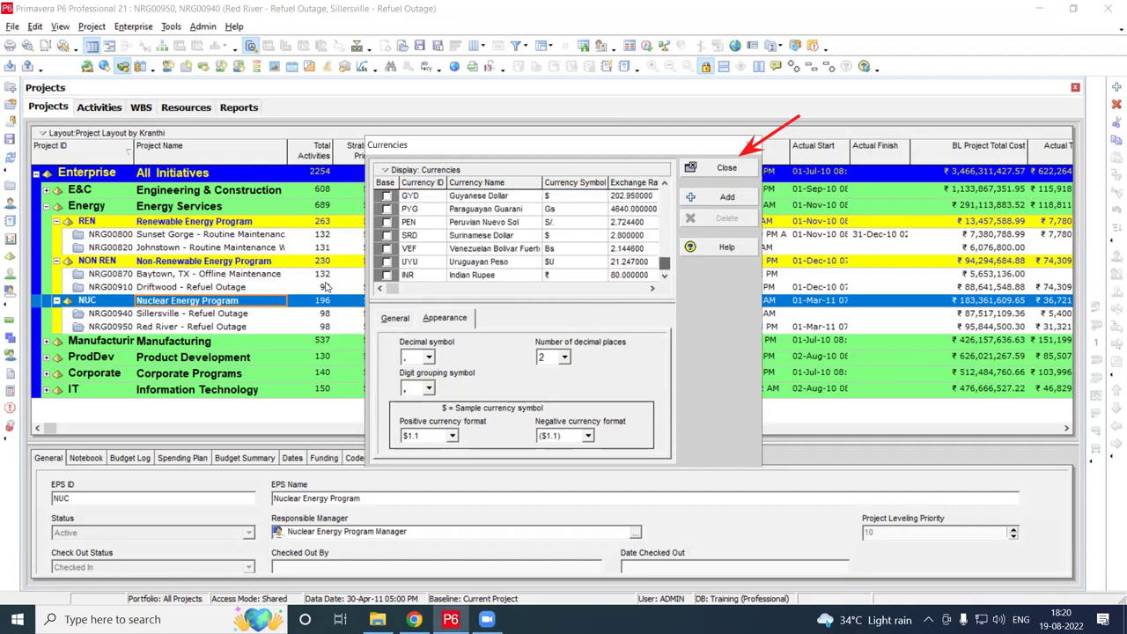
left_click(391, 279)
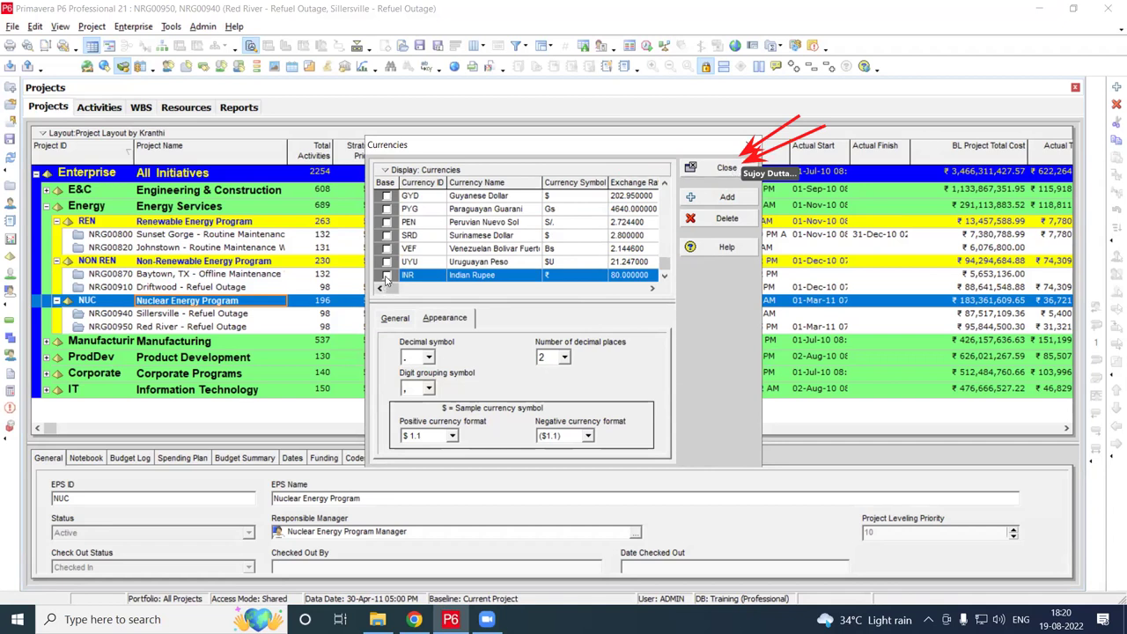
left_click(722, 168)
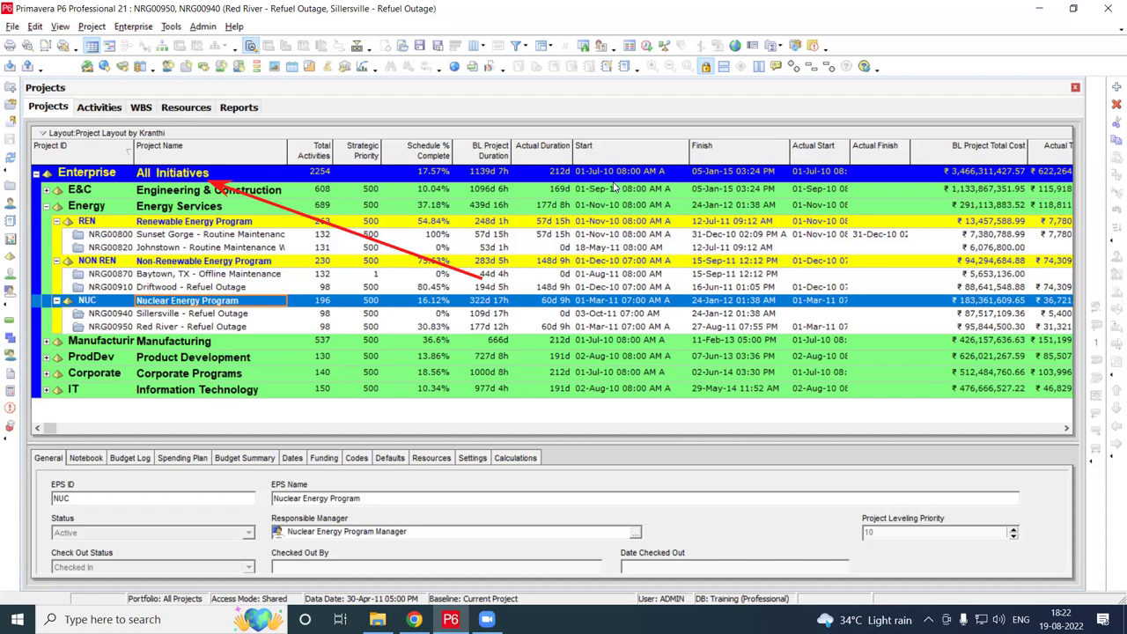
Step: Bring up the Enterprise Project Structure (EPS) dialog from the Enterprise menu
left_click(10, 257)
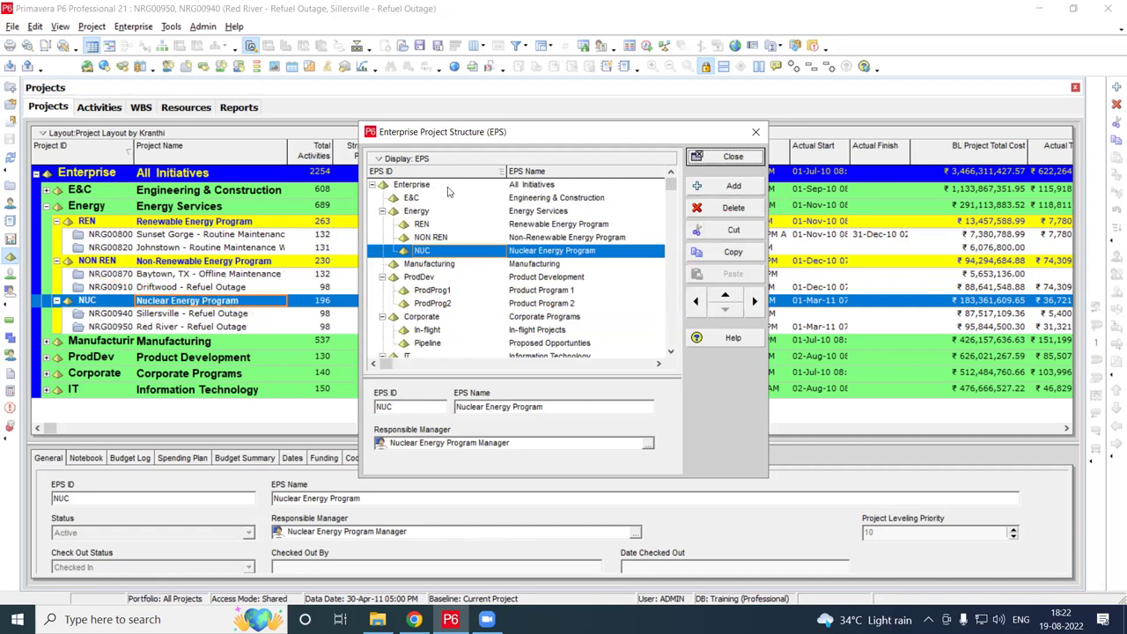
Step: Add a NEWEPS node under Enterprise and move it up to sit first, above E&C
left_click(448, 186)
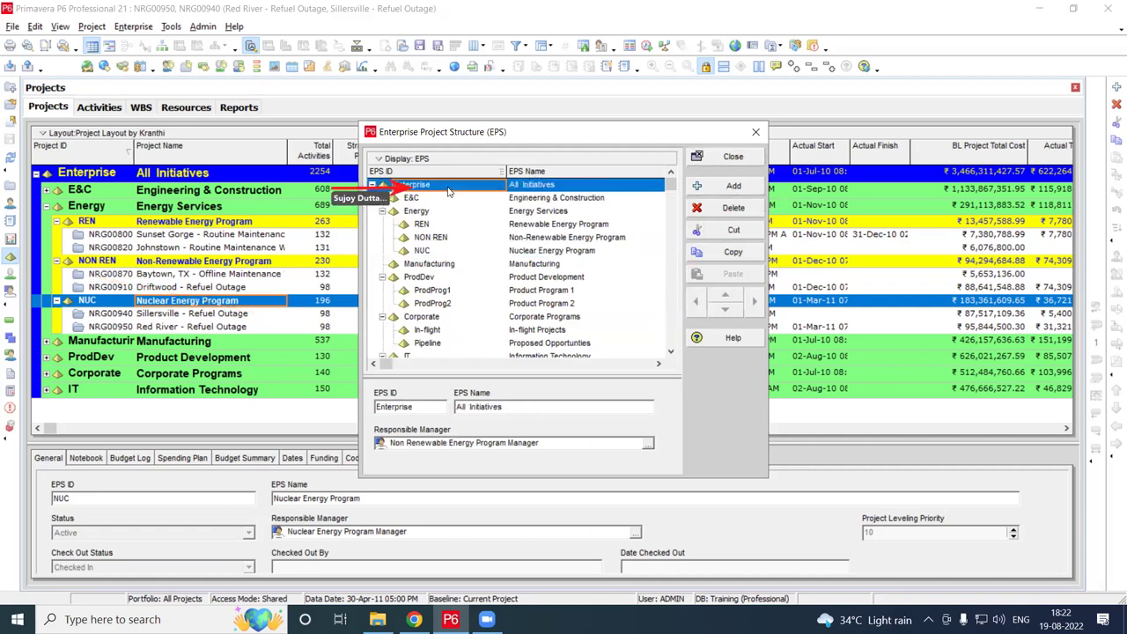
left_click(731, 186)
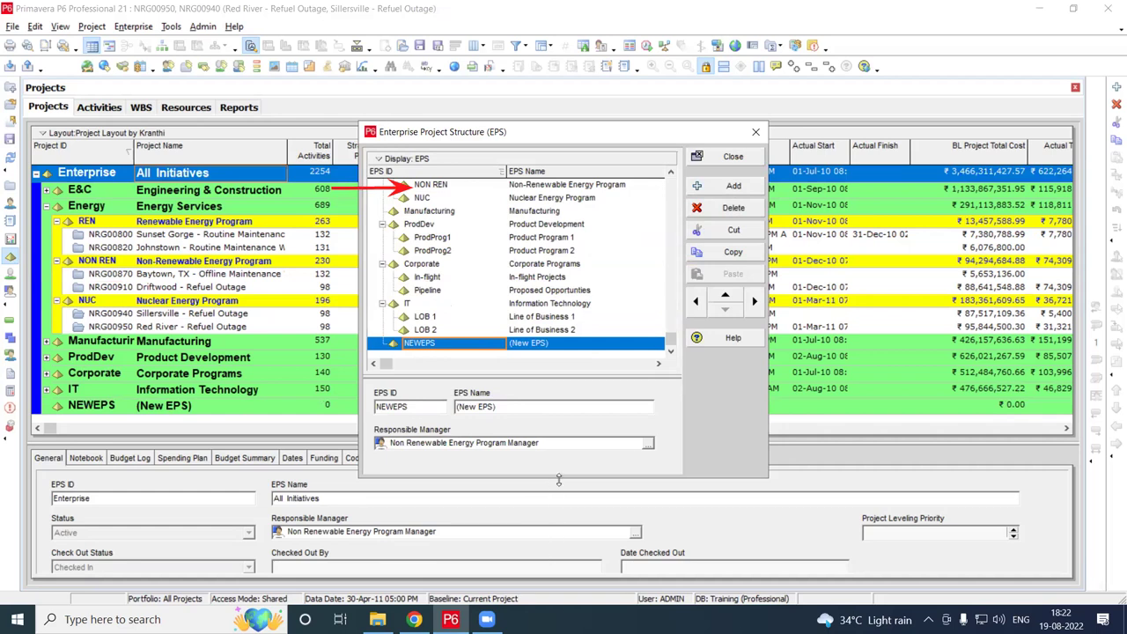
left_click_drag(559, 479, 560, 593)
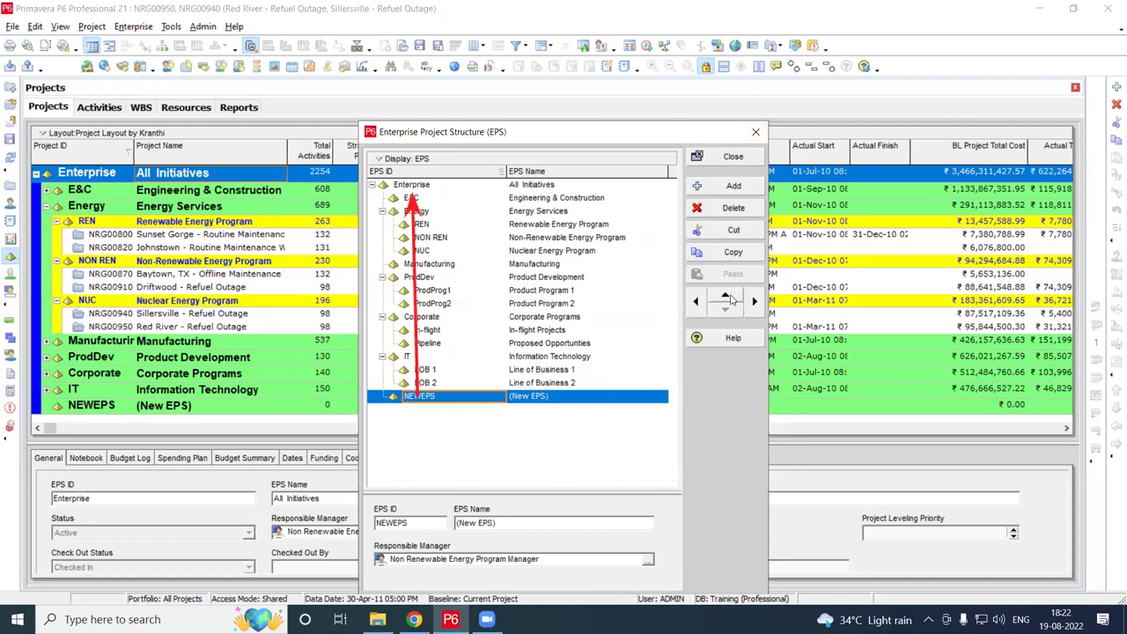
left_click(731, 298)
left_click(731, 297)
left_click(731, 298)
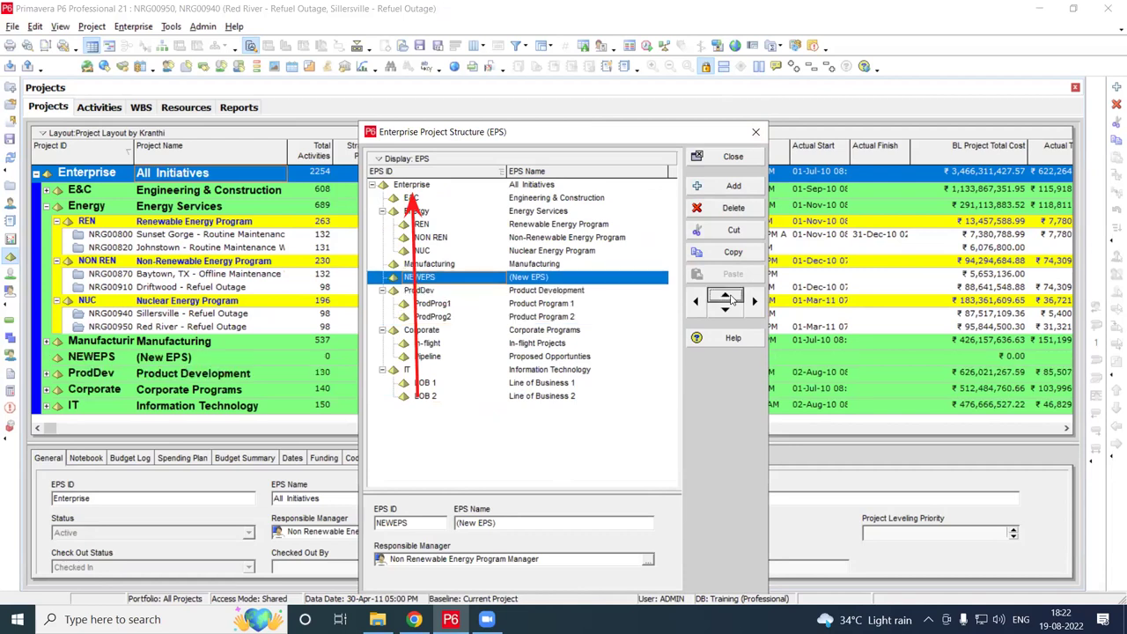
left_click(725, 297)
left_click(726, 298)
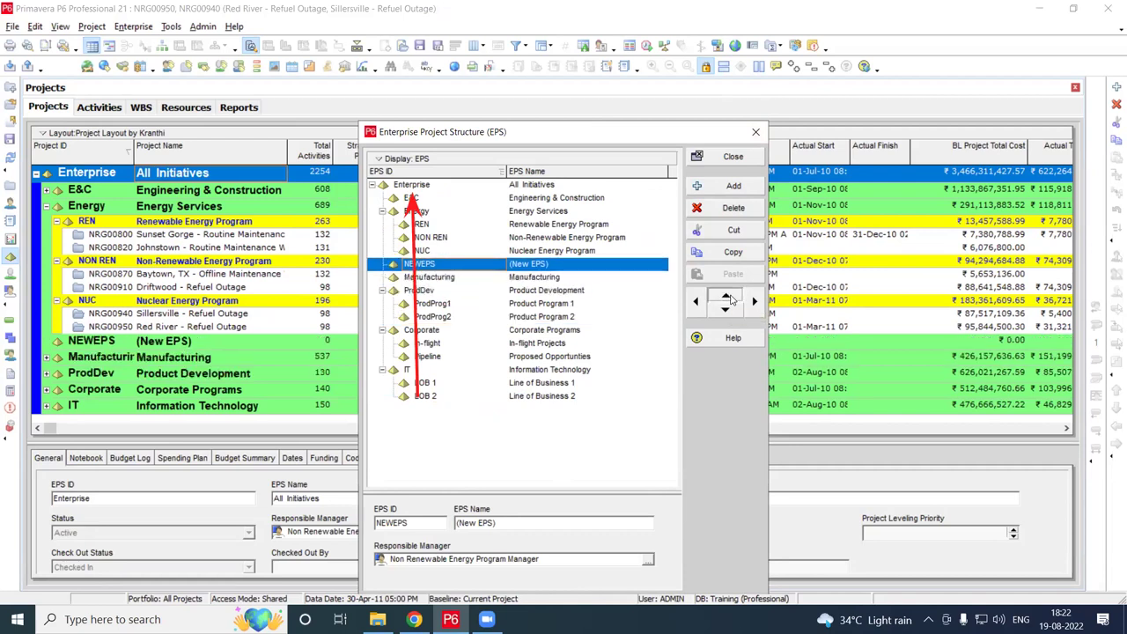
left_click(725, 298)
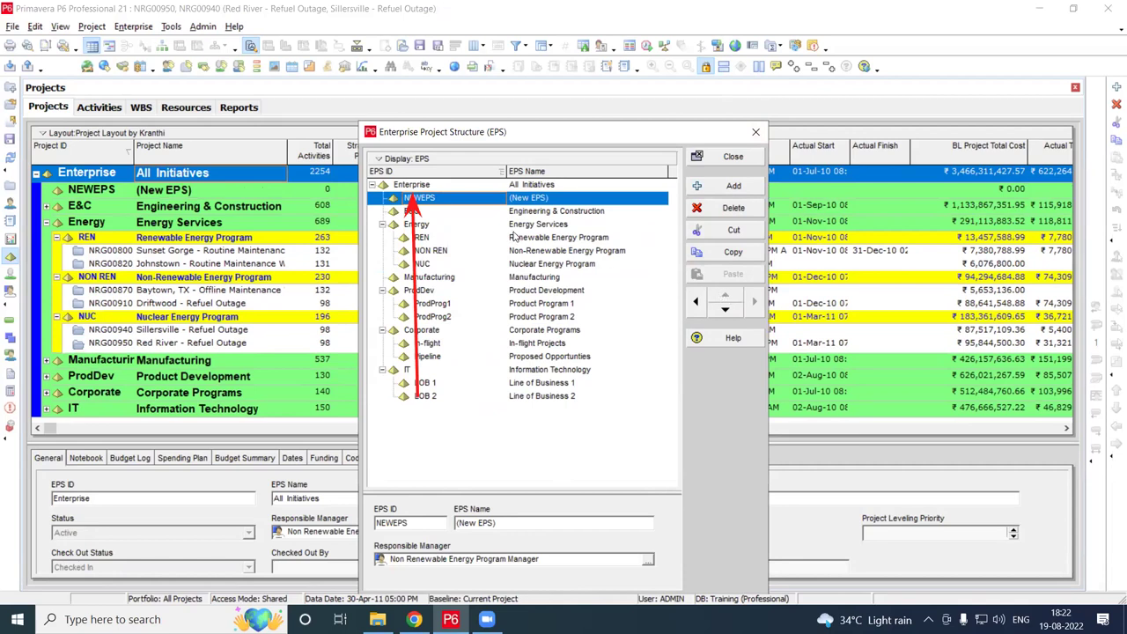
Step: Change the new node's EPS ID from NEWEPS to L&D
left_click(474, 199)
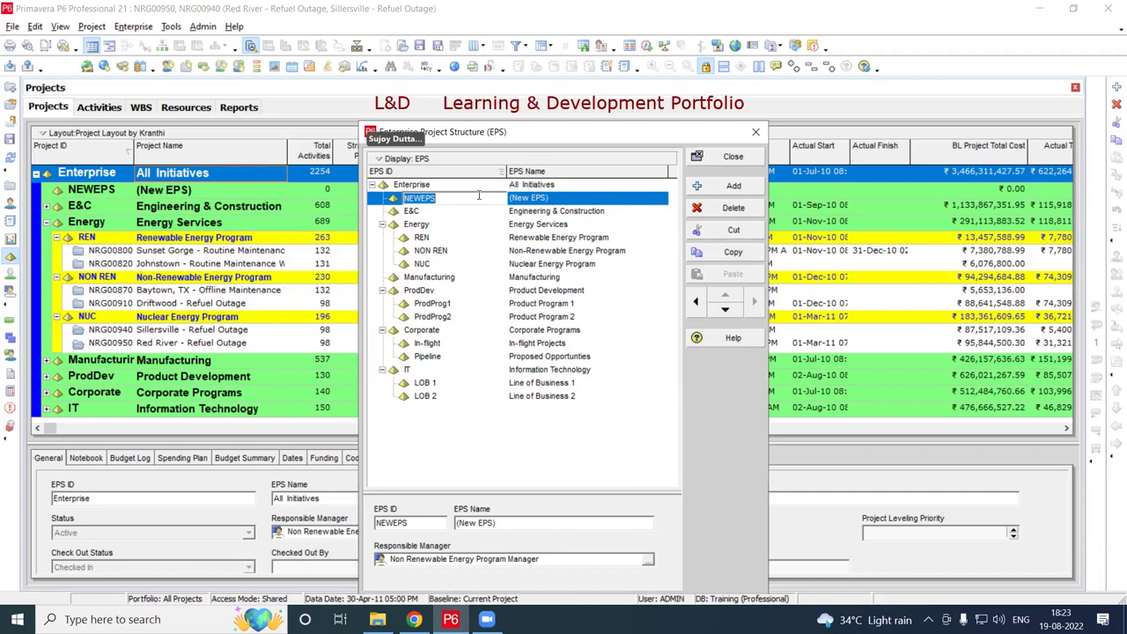
type("L&D")
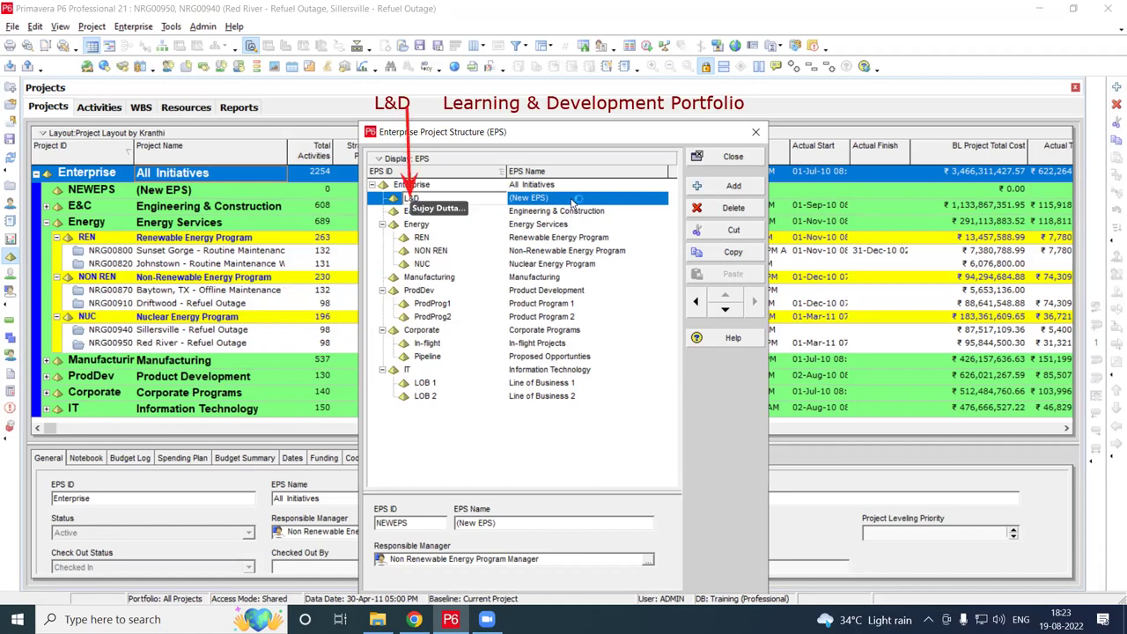
key("Tab")
Step: Rename the L&D node to 'Learning & Development Portfolio' and close the EPS dialog
double_click(539, 198)
left_click_drag(539, 198, 511, 196)
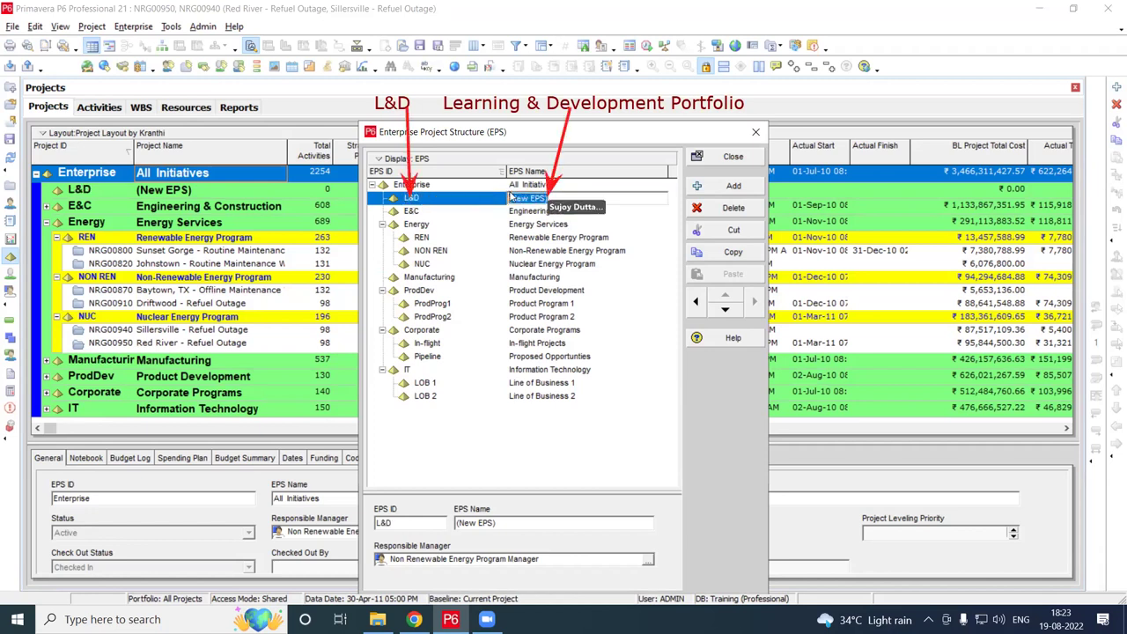
type("Learning")
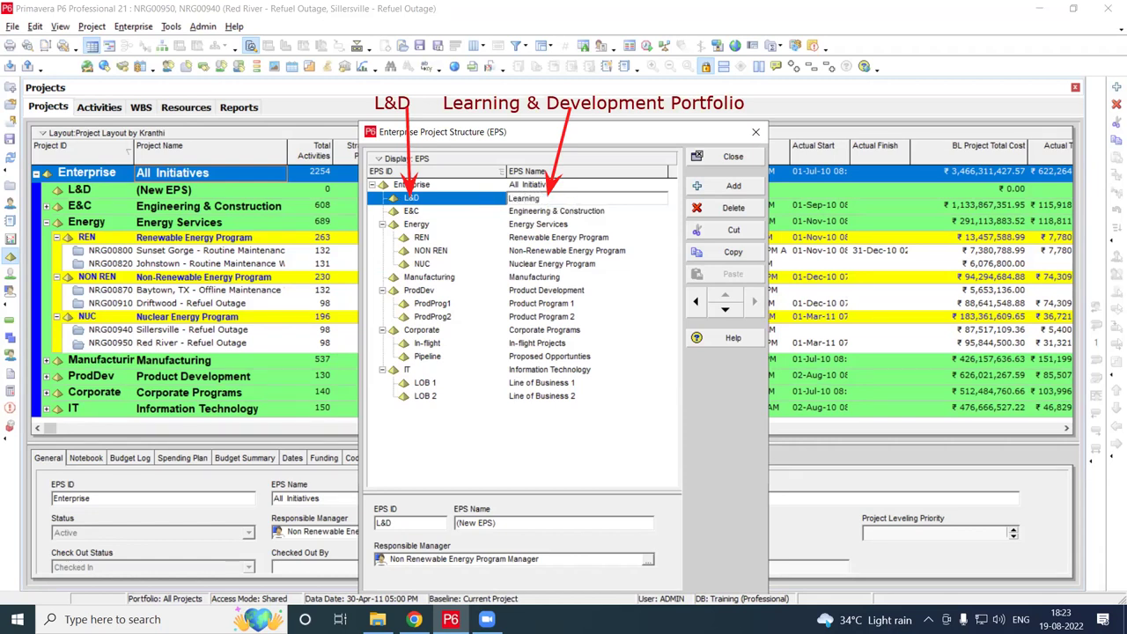
type(" & Development Portfolio")
key("Return")
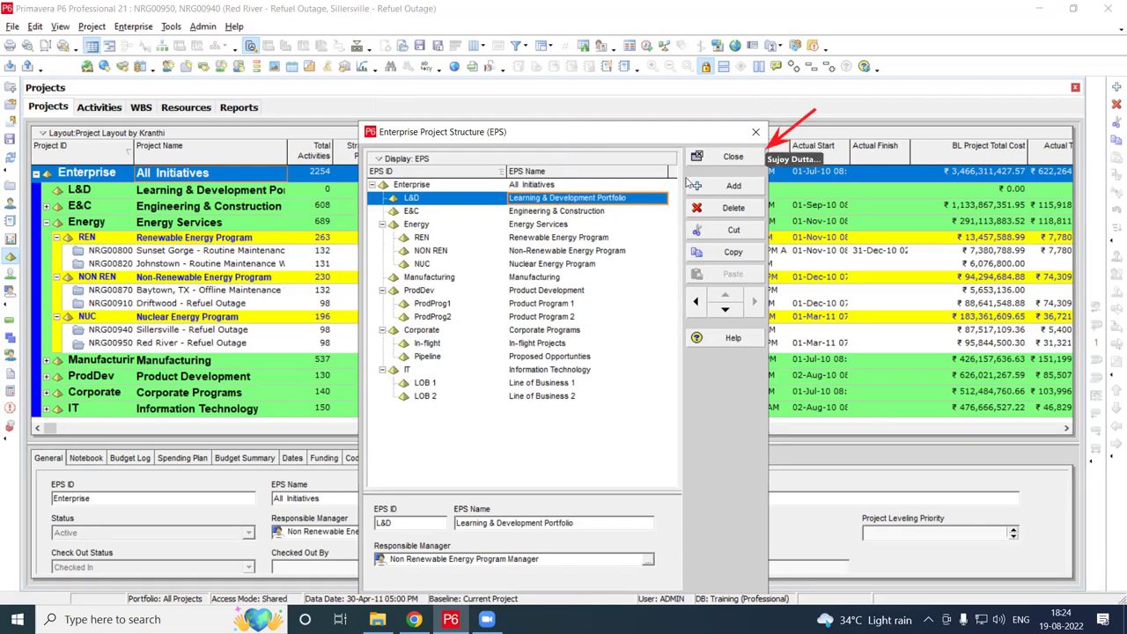
left_click(746, 163)
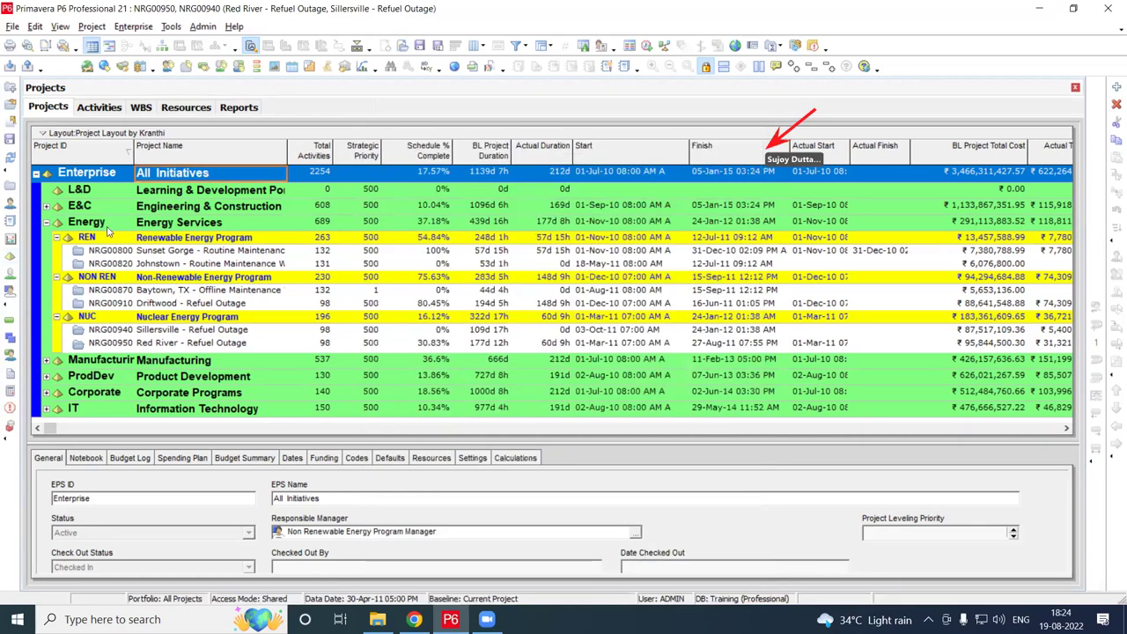
Step: Select the L&D row and open the Organizational Breakdown Structure
left_click(104, 193)
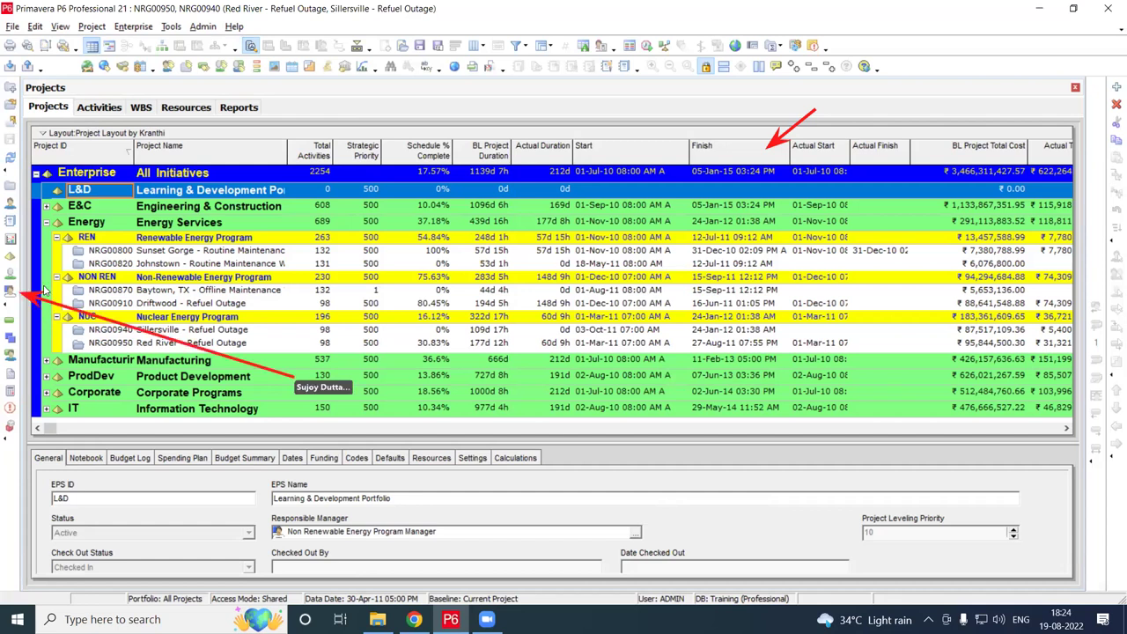
left_click(9, 293)
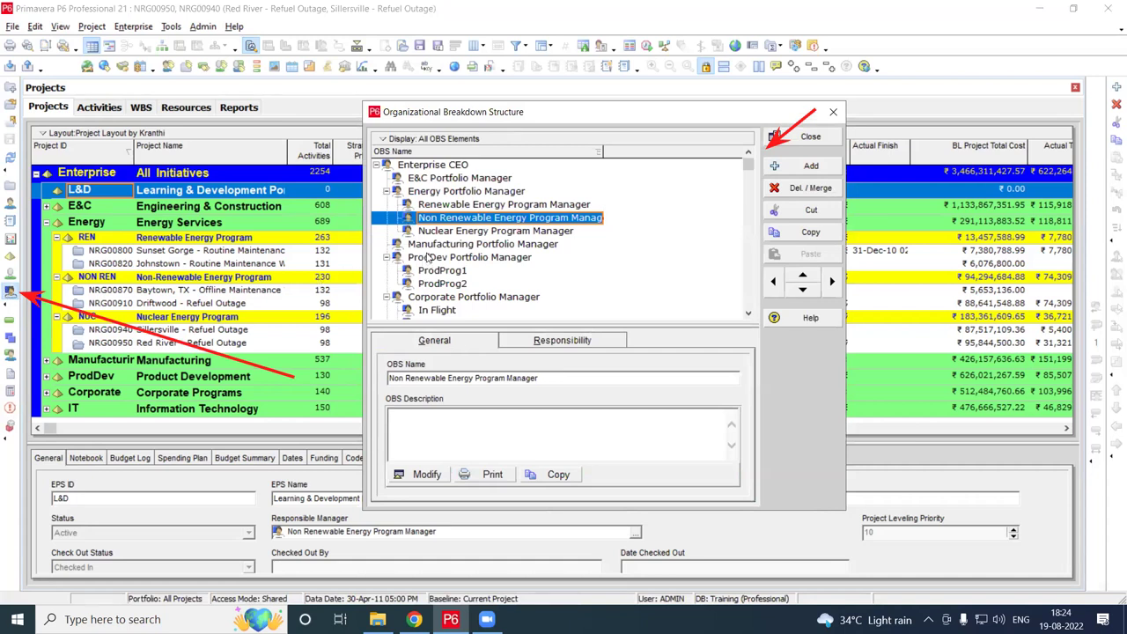
Step: Add an OBS element 'L&D Portfolio Manager' under Enterprise CEO, then close the OBS
left_click(445, 168)
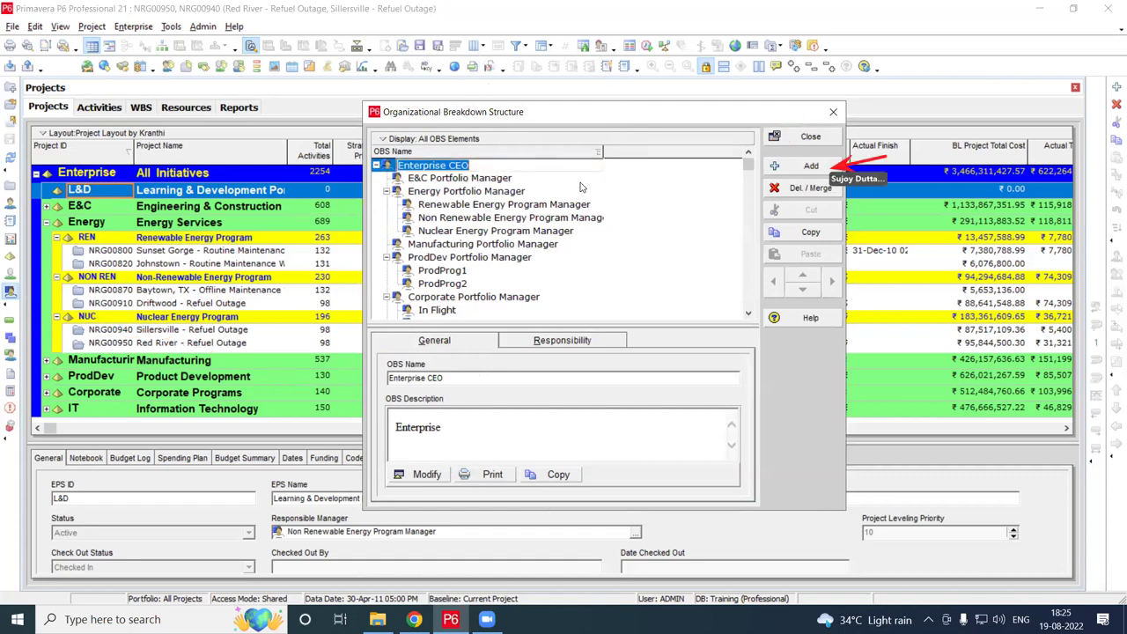
left_click(797, 166)
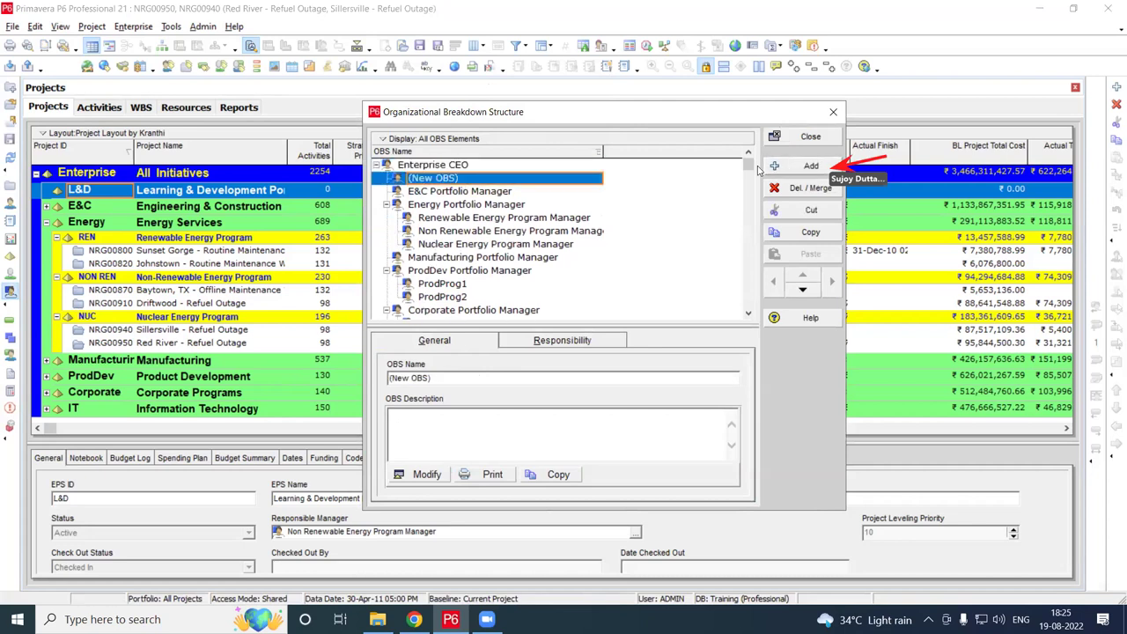
left_click(459, 179)
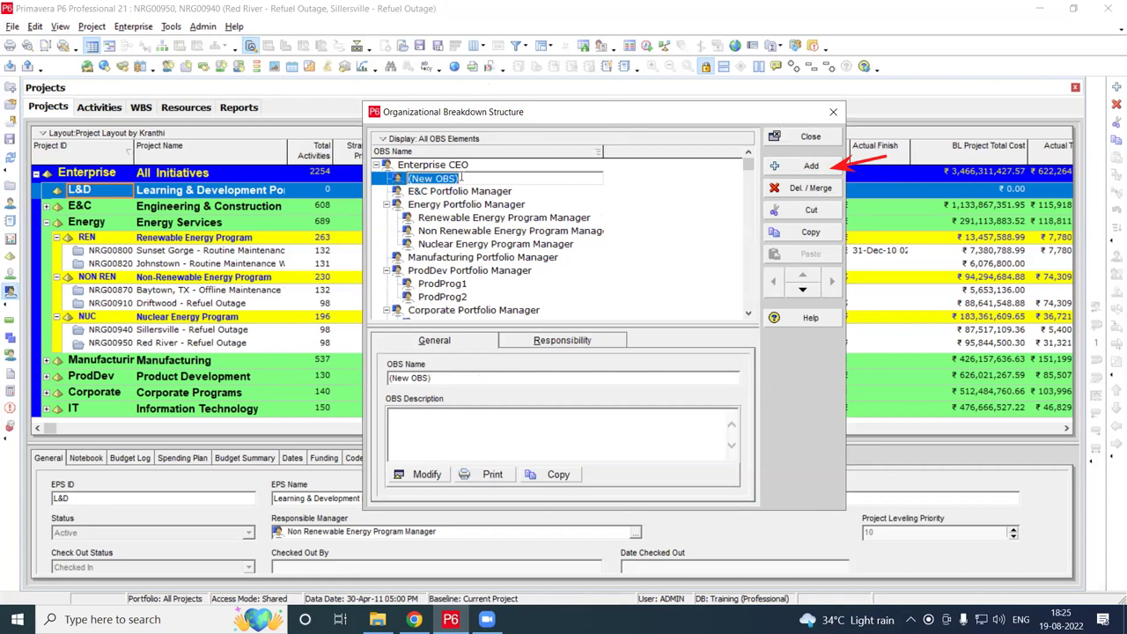
type("L&D Por")
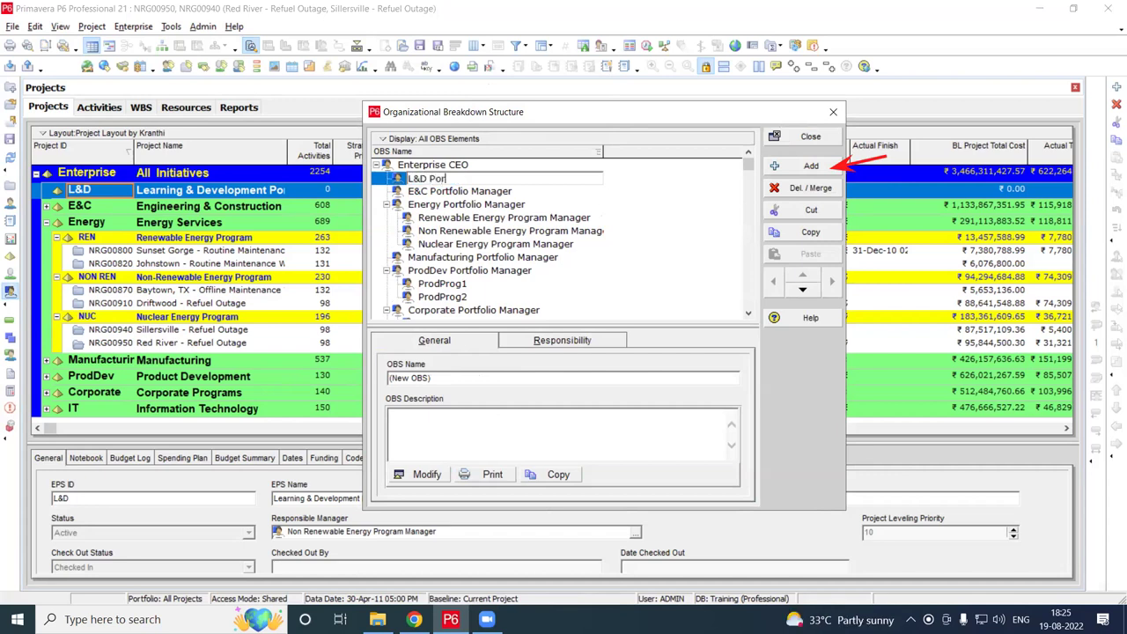
type("tfolio Manager")
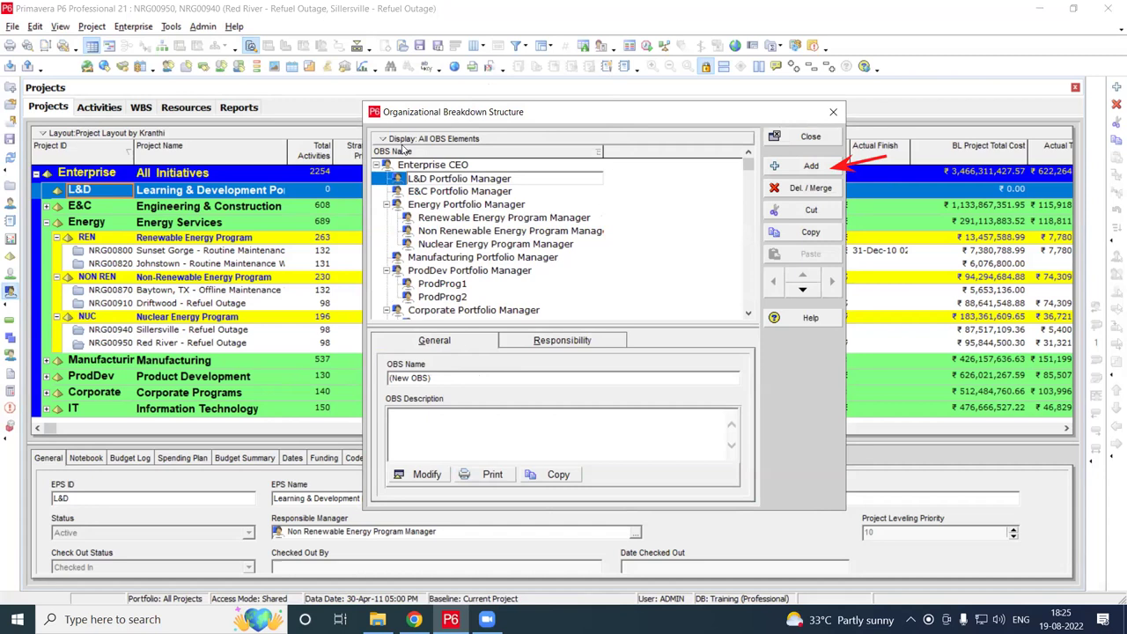
left_click(667, 214)
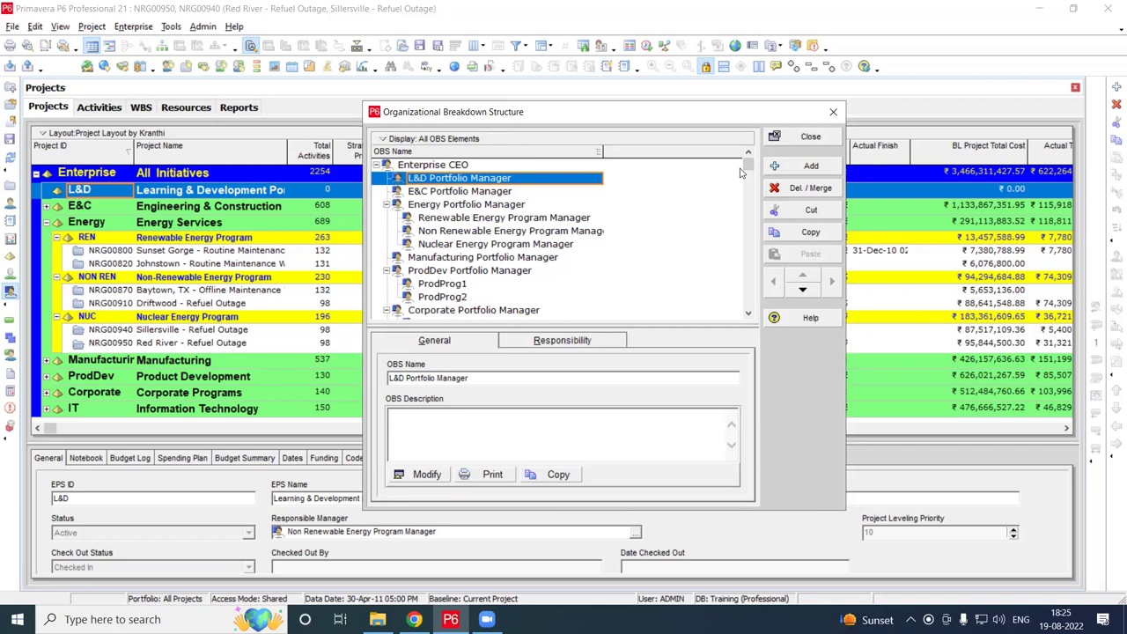
left_click(805, 136)
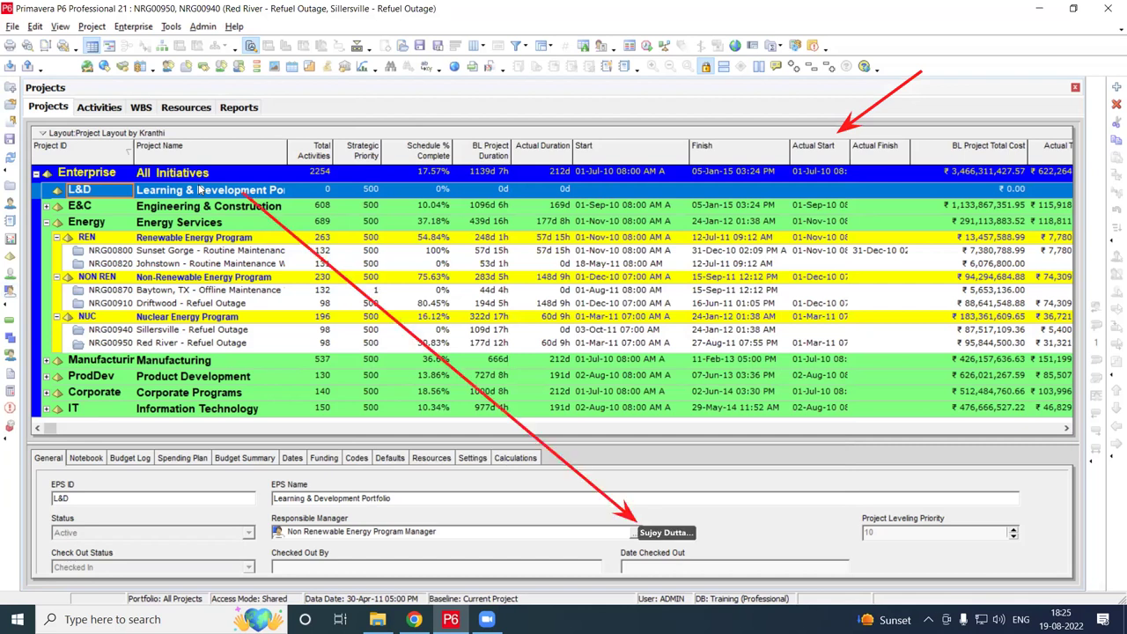
Step: Assign L&D Portfolio Manager as responsible manager of the L&D EPS node
right_click(201, 189)
left_click(636, 533)
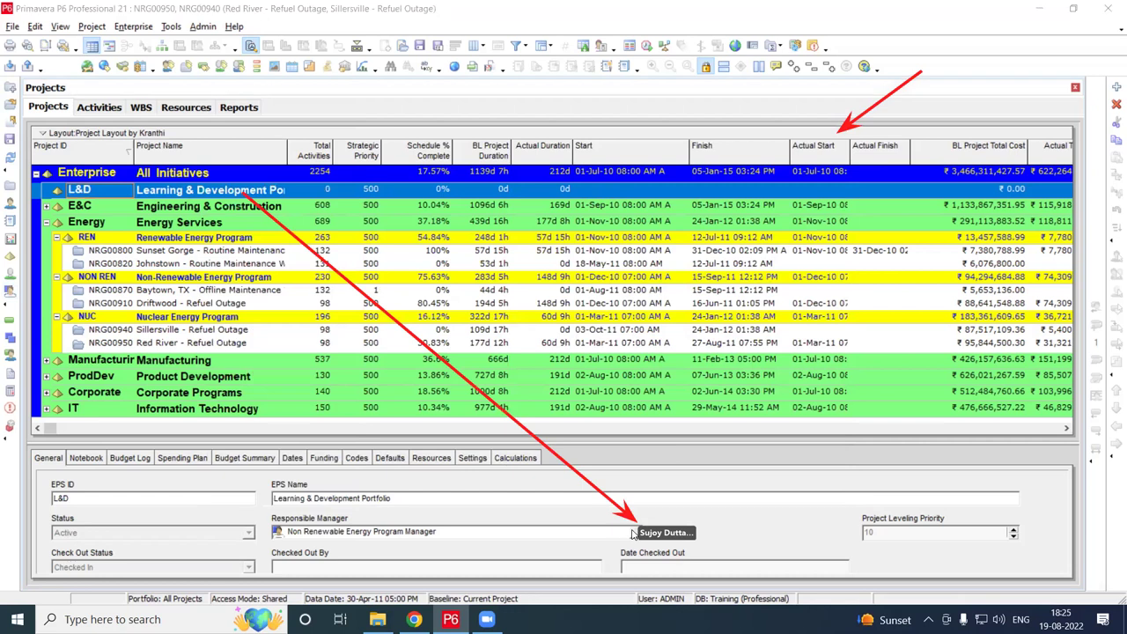
left_click(533, 297)
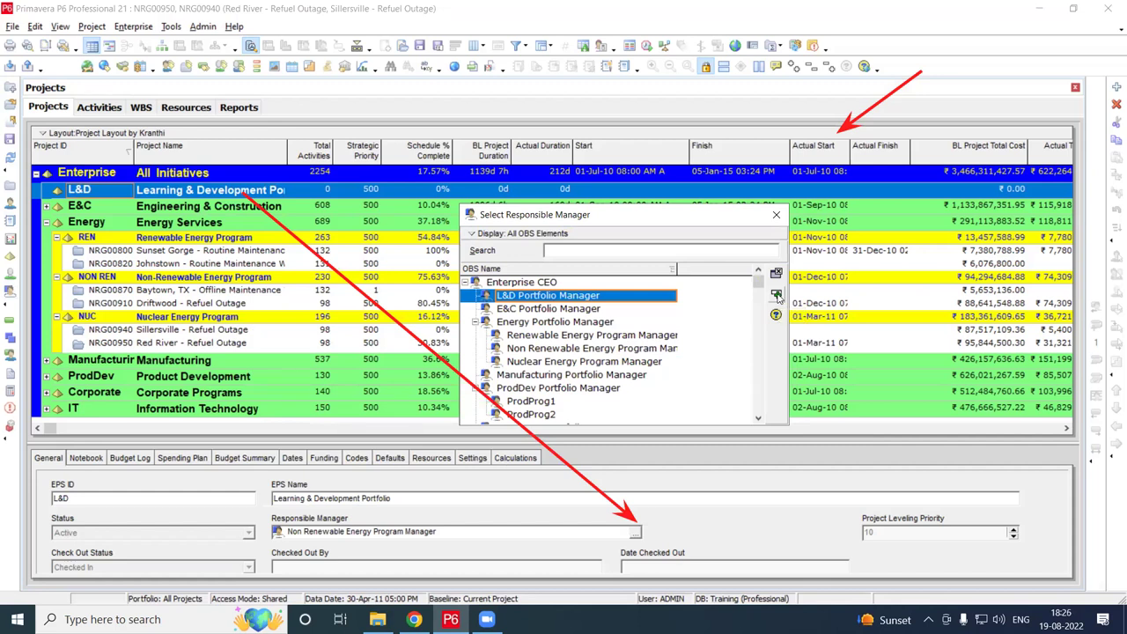
left_click(775, 295)
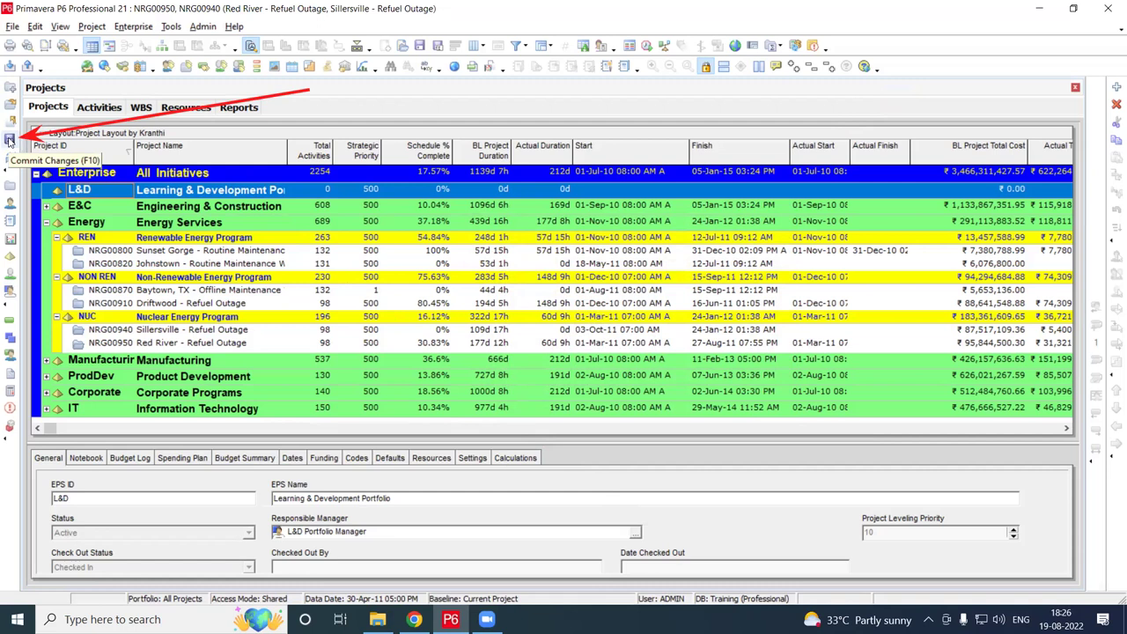
left_click(10, 141)
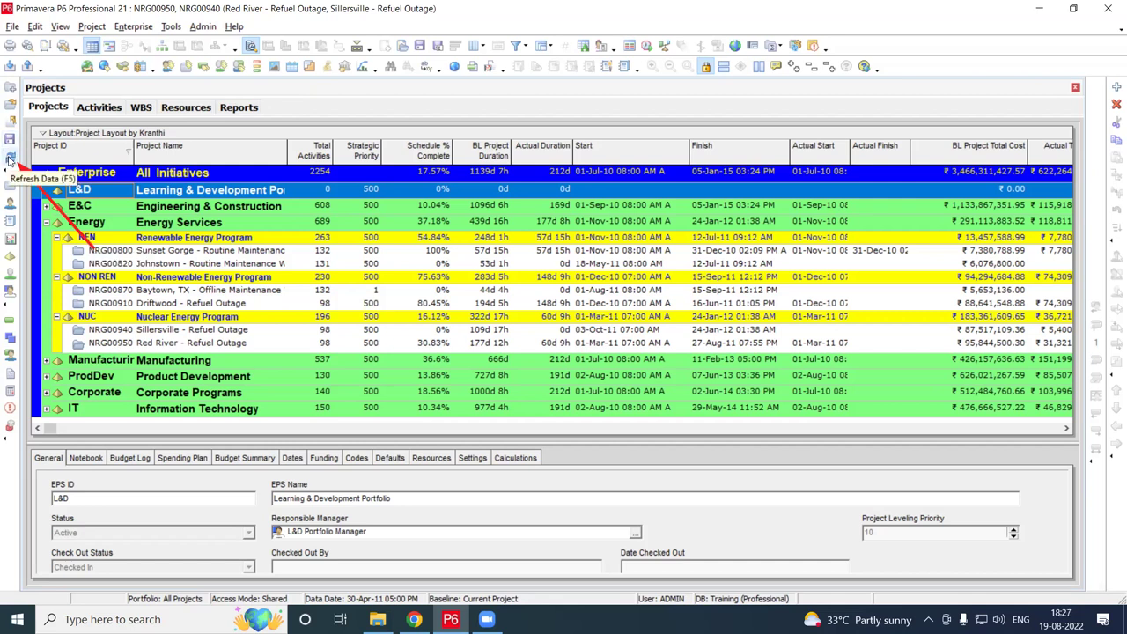
left_click(9, 158)
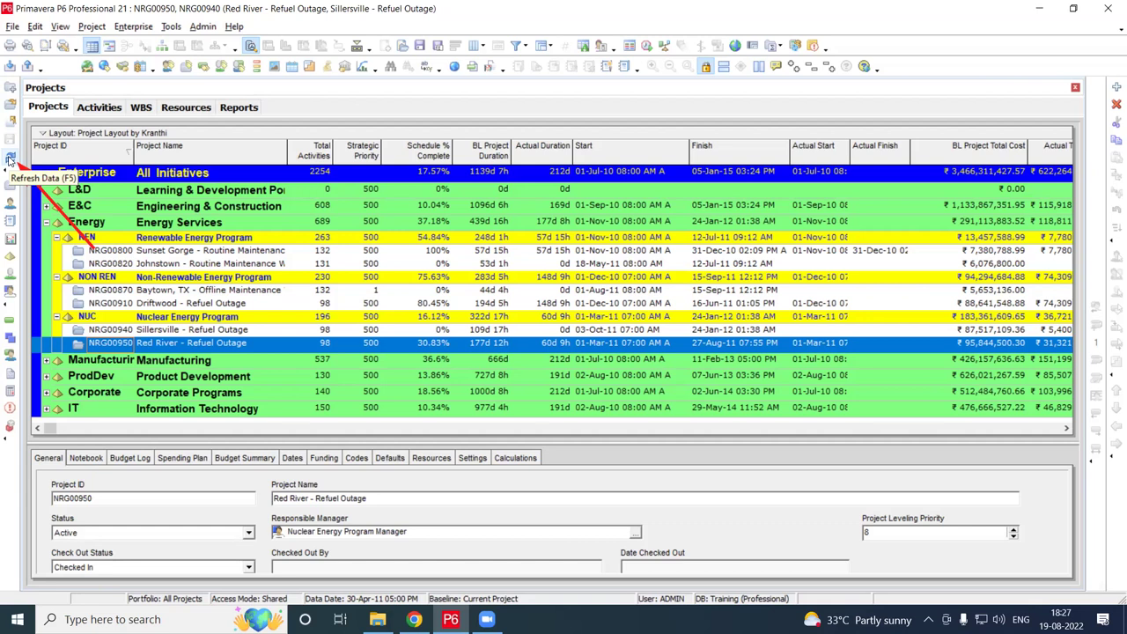
left_click(9, 159)
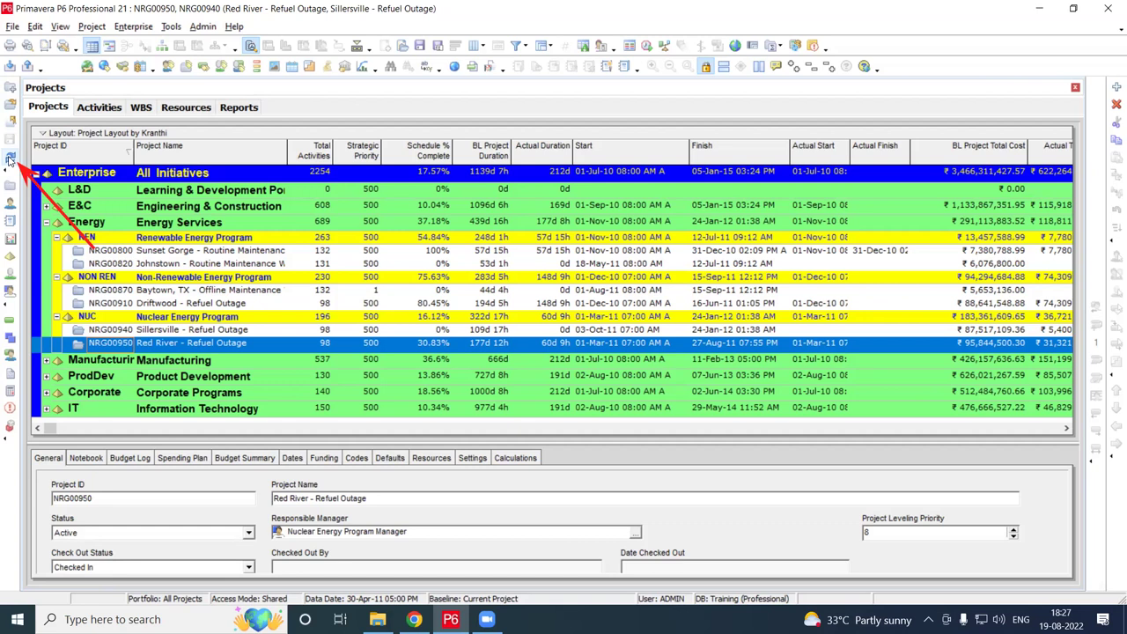
left_click(9, 159)
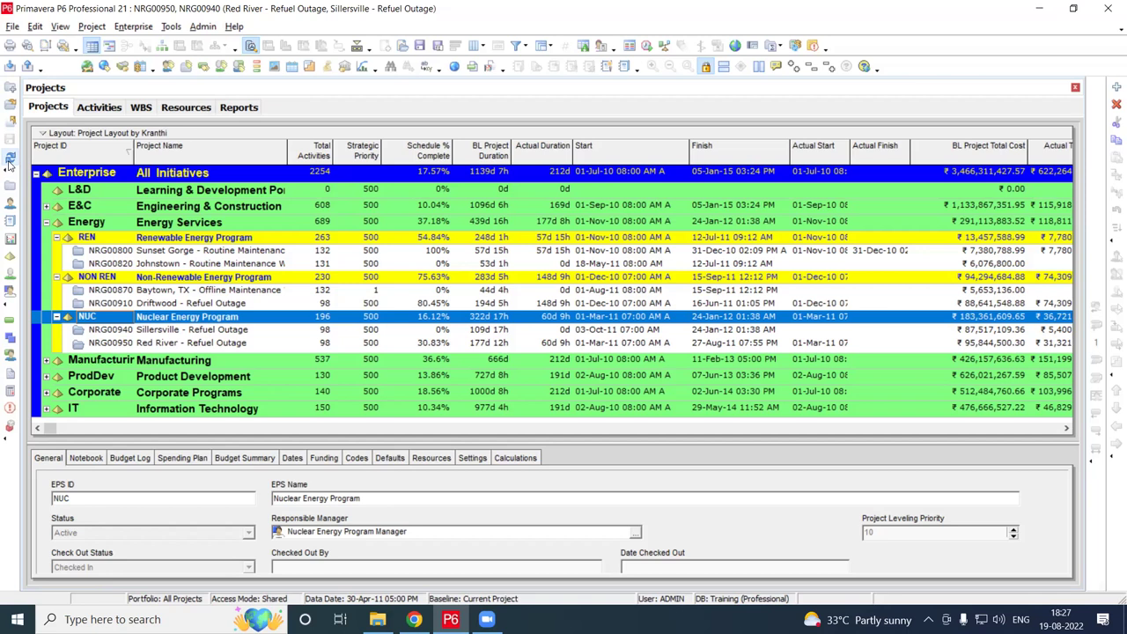
Step: Widen the Project Name column and select the Learning & Development Portfolio name
left_click_drag(287, 148, 327, 176)
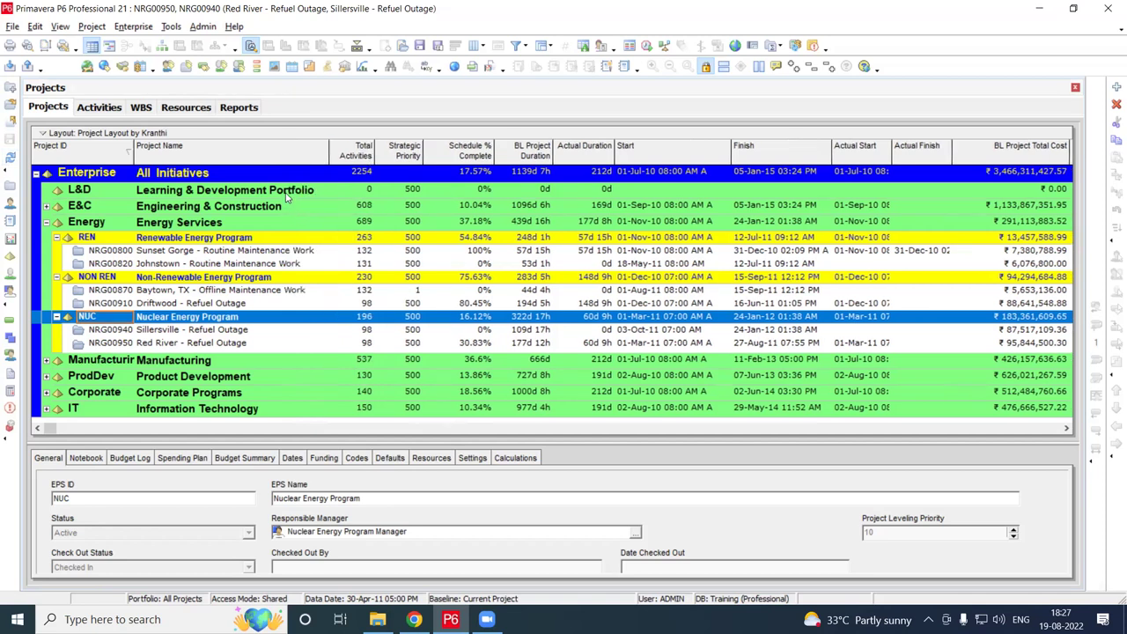
left_click(286, 191)
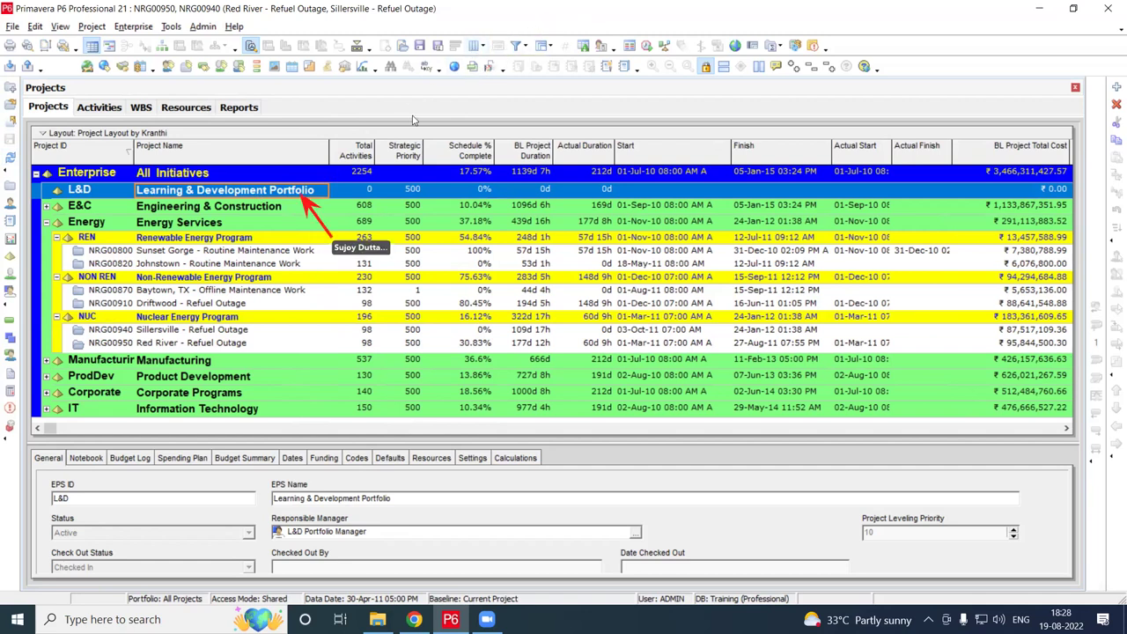
left_click(314, 191)
left_click(357, 190)
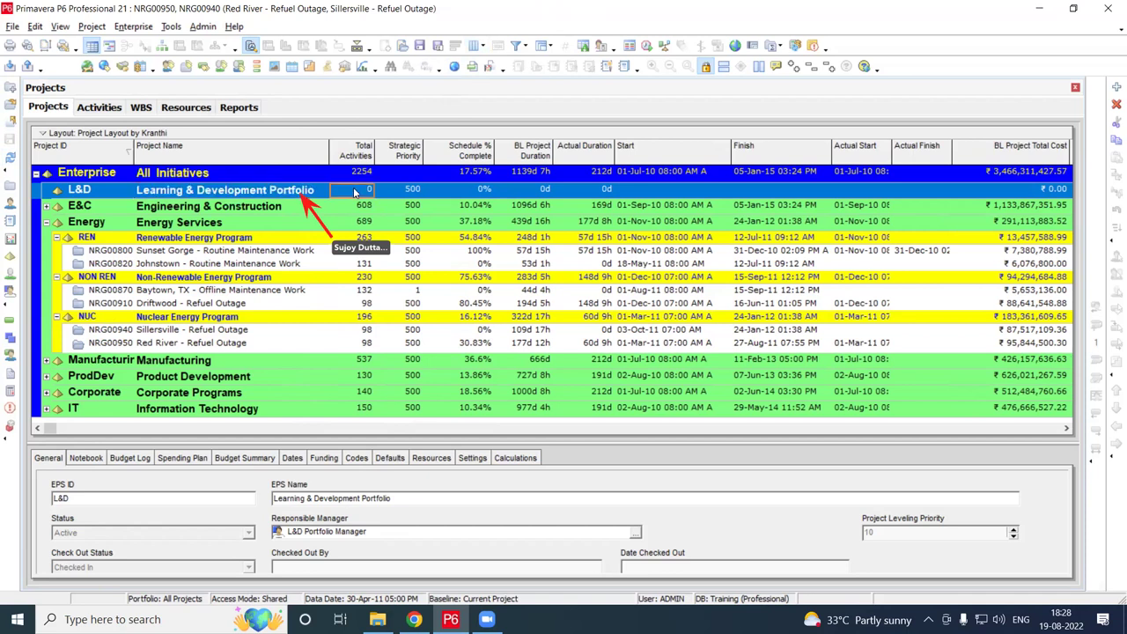
Step: Add a new project under the L&D portfolio to launch the Create a New Project wizard
right_click(121, 194)
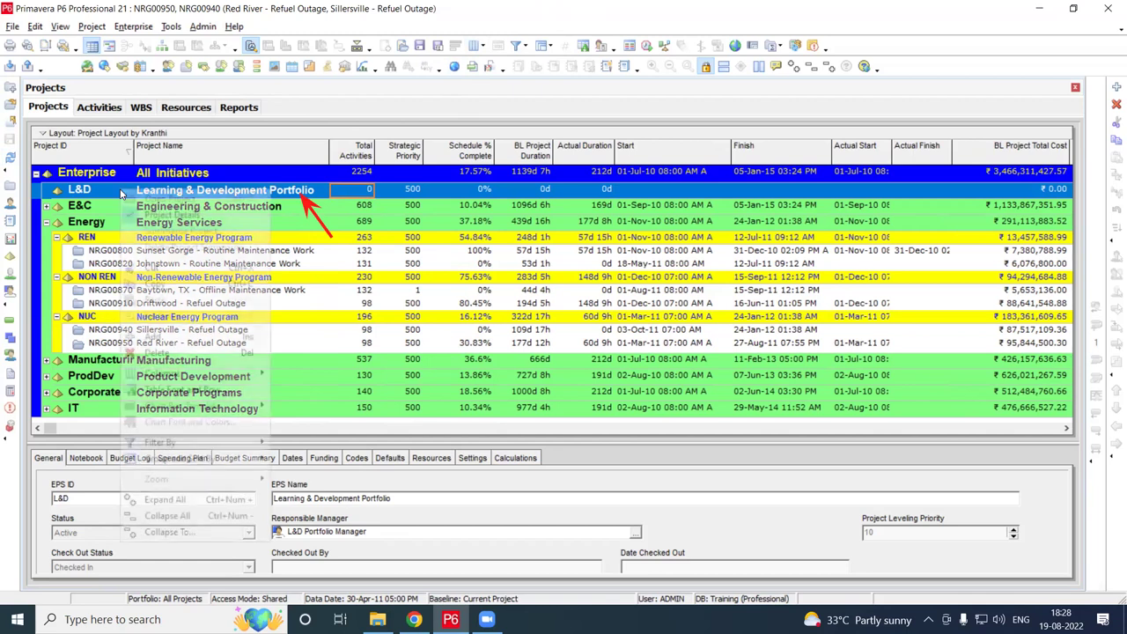
left_click(1114, 88)
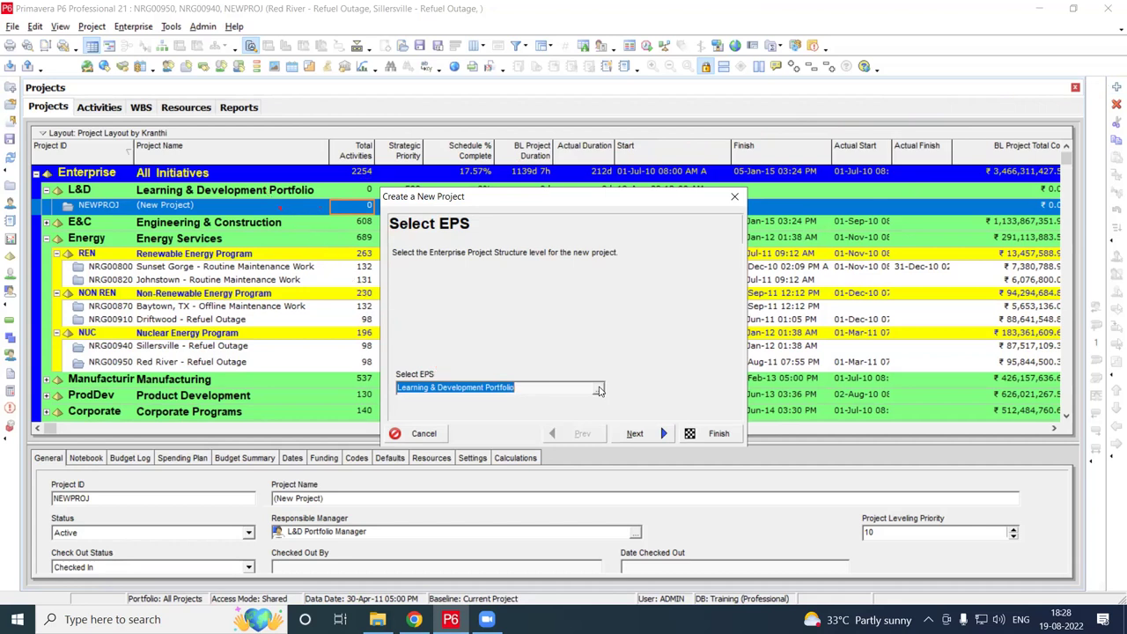
Step: Accept L&D as the EPS and set the Project ID to LSN-1
left_click(634, 433)
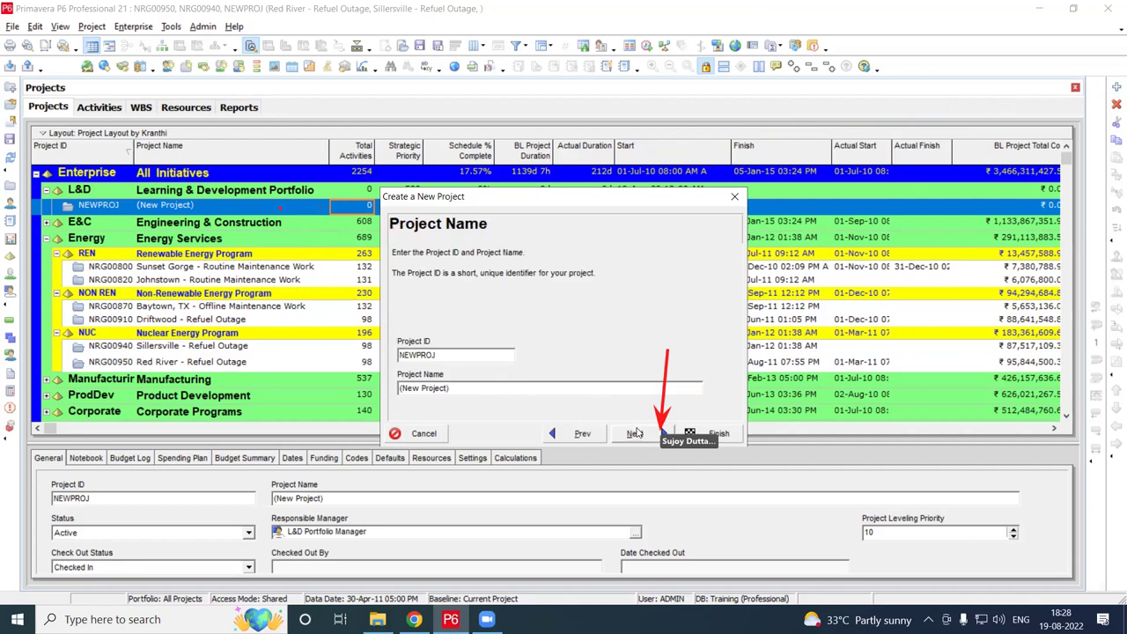
double_click(460, 353)
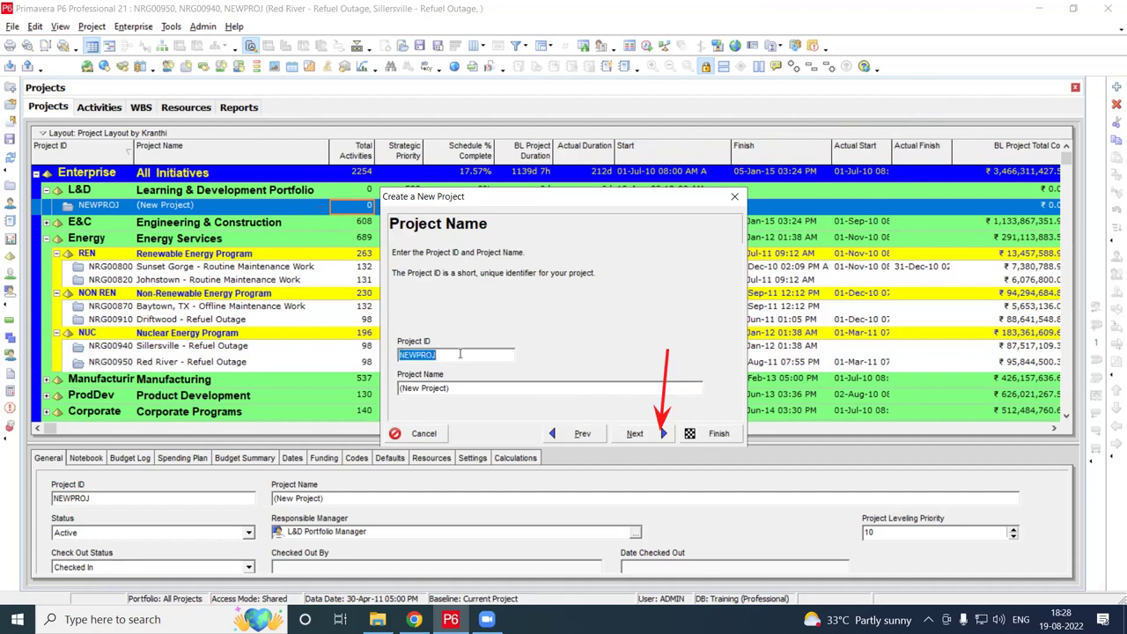
type("NRG00960")
key("ctrl+z")
type("LSN-1")
Step: Enter the project name 'Scheduling with Calendars', correcting capitalisation and spelling
double_click(492, 389)
key("ctrl+a")
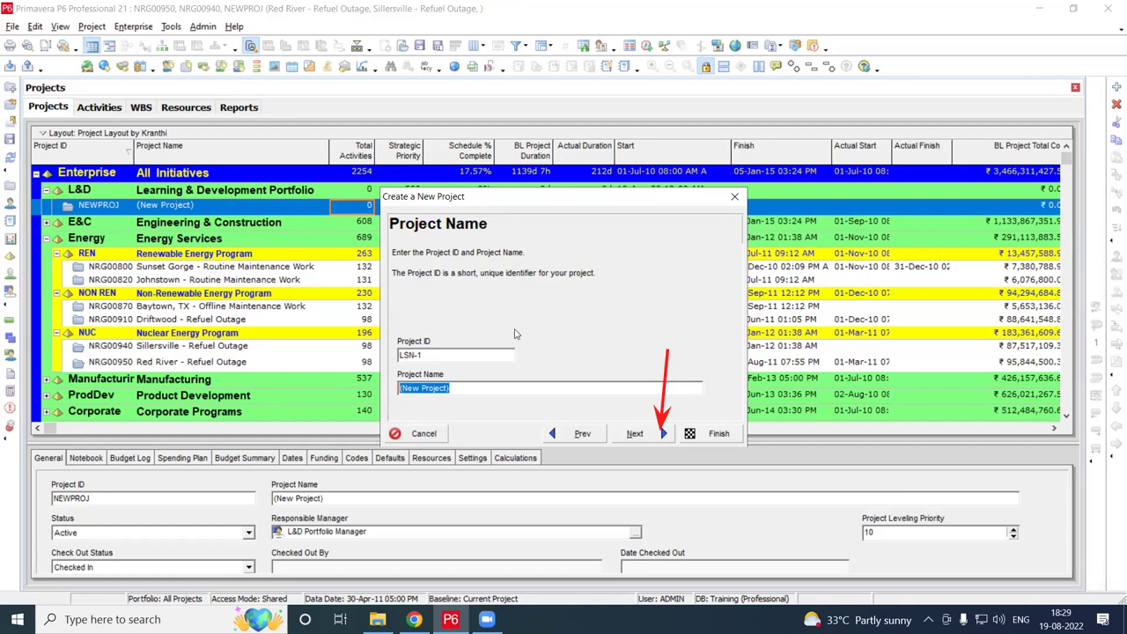
type("sched")
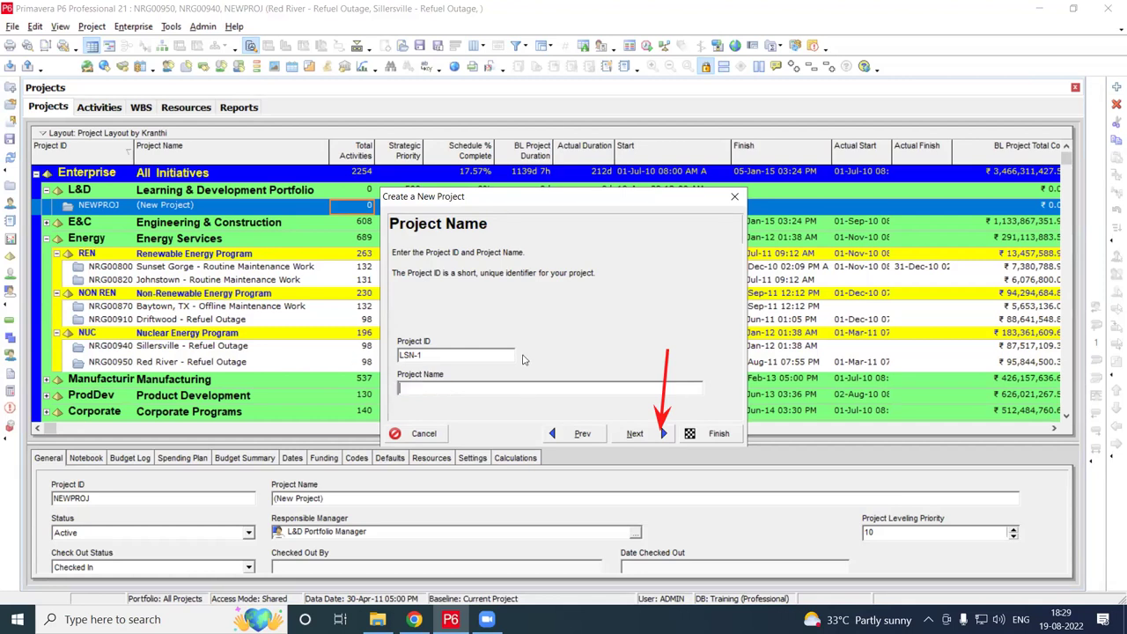
type("uling")
key("Left")
key("Left")
key("Left")
key("Left")
key("Left")
key("Left")
key("Left")
key("Left")
key("Left")
key("BackSpace")
type("S")
key("End")
type("with the calenders")
left_click(472, 387)
key("BackSpace")
key("BackSpace")
key("BackSpace")
key("BackSpace")
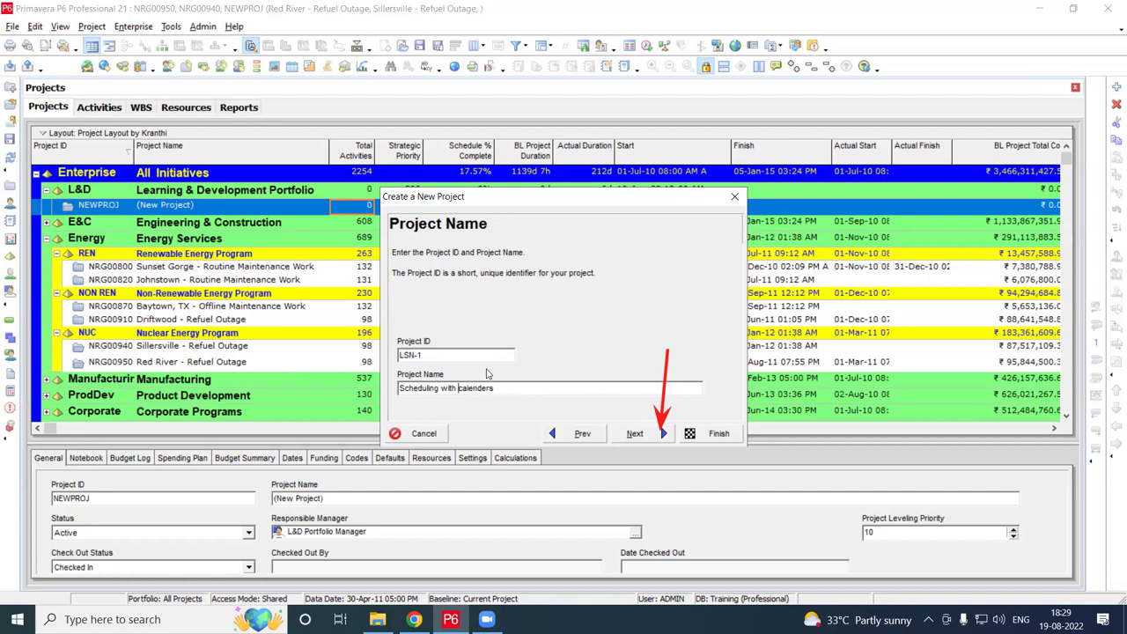
key("Delete")
type("C")
key("Left")
key("BackSpace")
key("BackSpace")
type("ar")
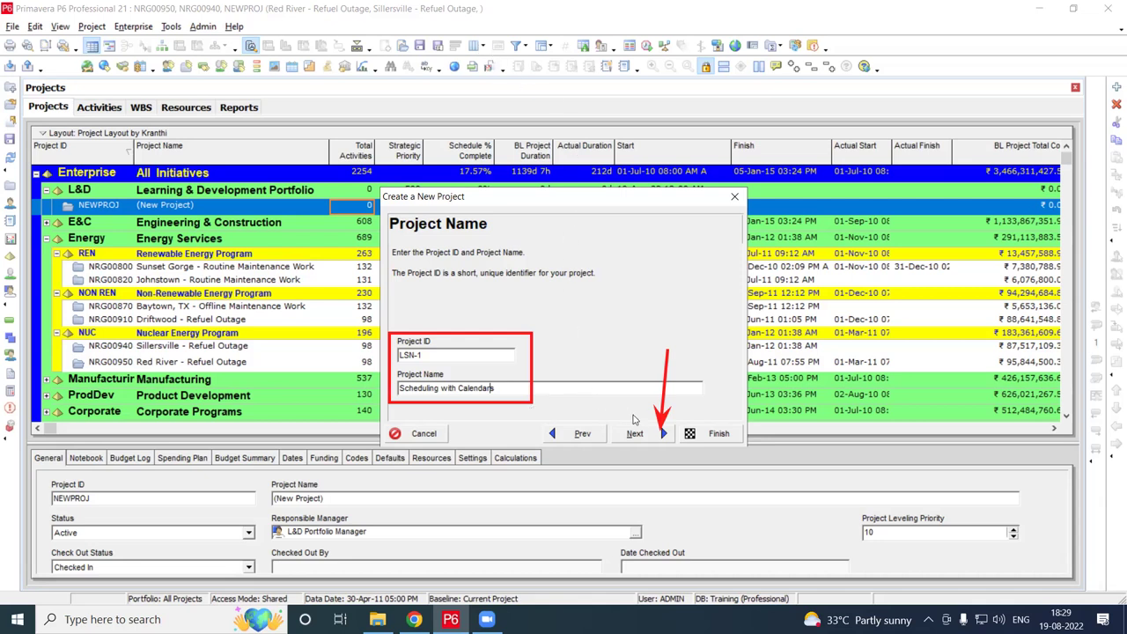
Step: Bring the Project Planned Start date picker to May 2023
left_click(652, 435)
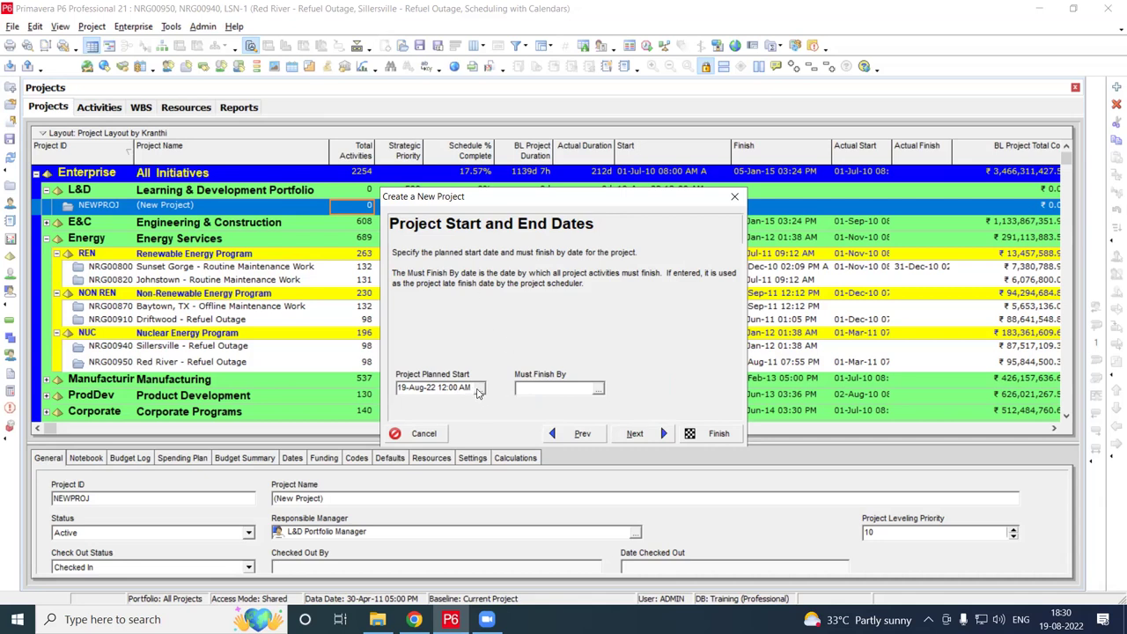
left_click(479, 389)
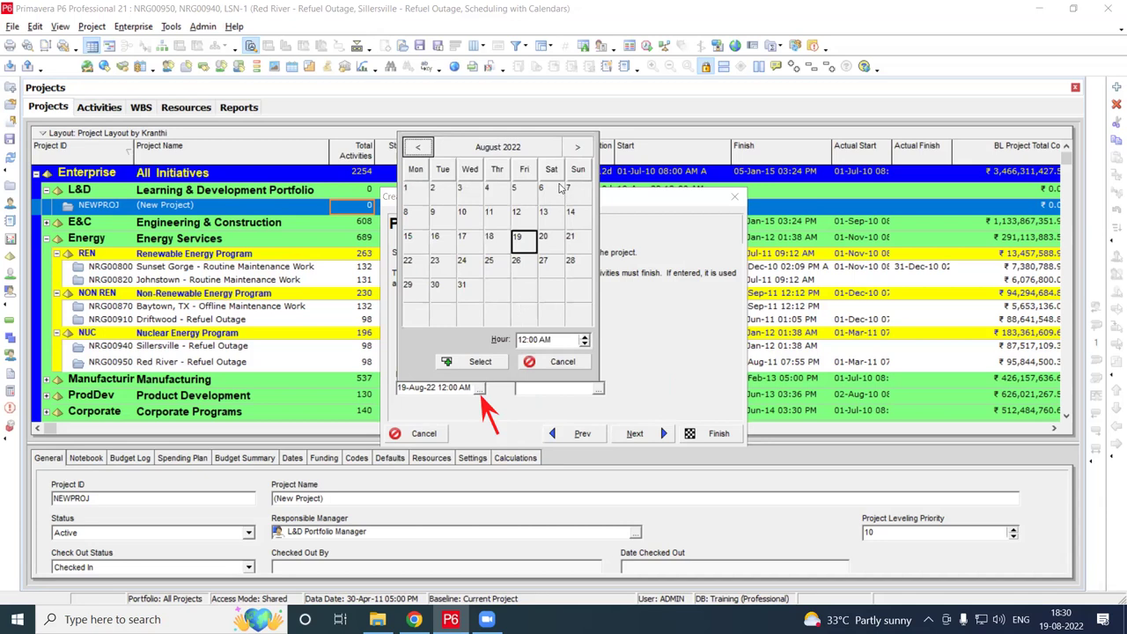
left_click(508, 147)
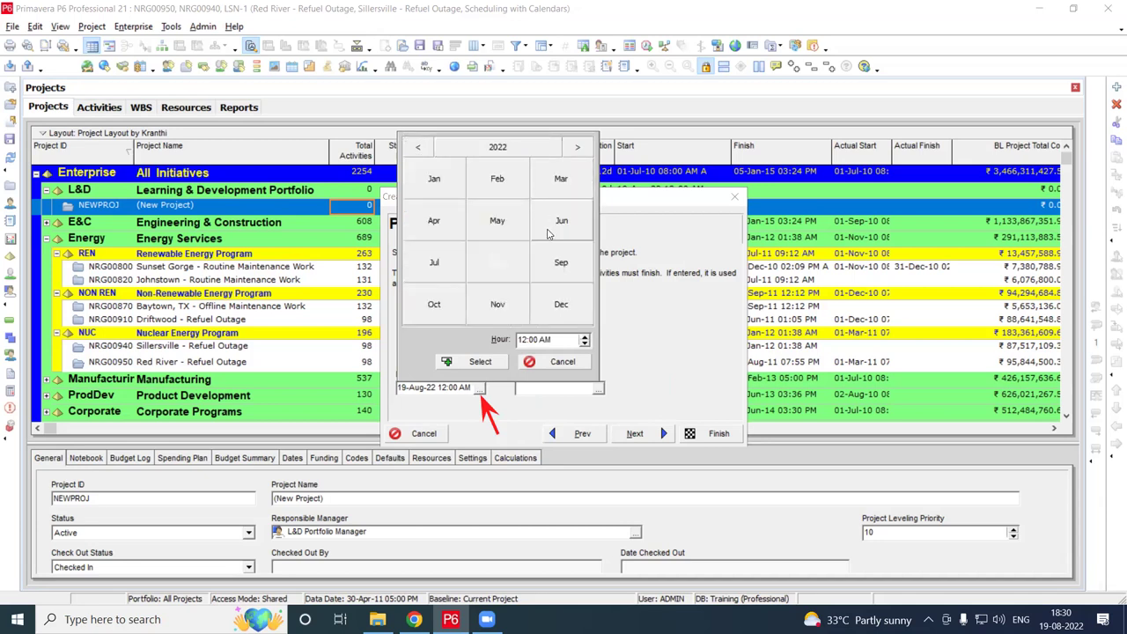
left_click(578, 150)
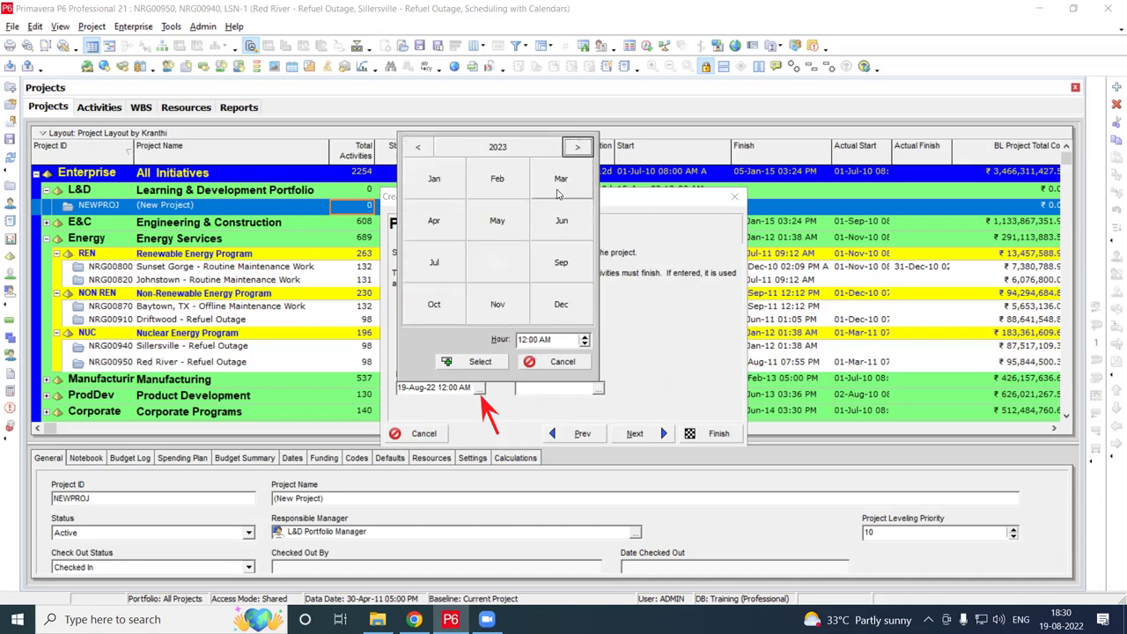
left_click(497, 221)
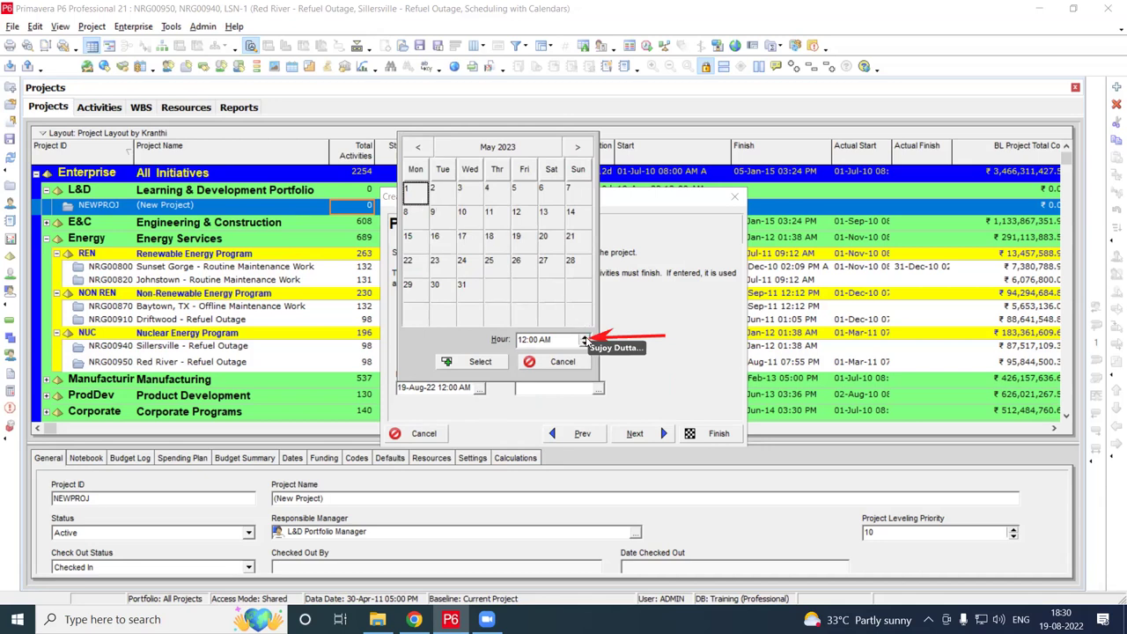
Step: Raise the planned start hour from 12:00 AM toward 09:00
left_click(584, 339)
left_click(584, 338)
left_click(584, 339)
left_click(584, 338)
left_click(584, 337)
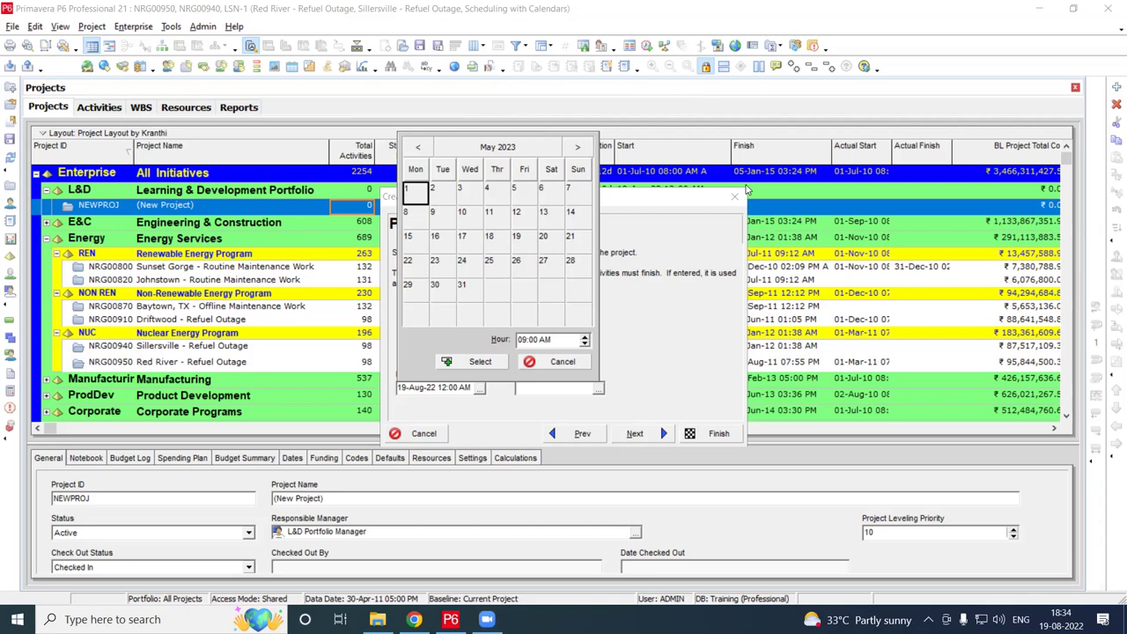
Step: Apply 01-May-23 09:00 AM as the Project Planned Start
left_click(464, 358)
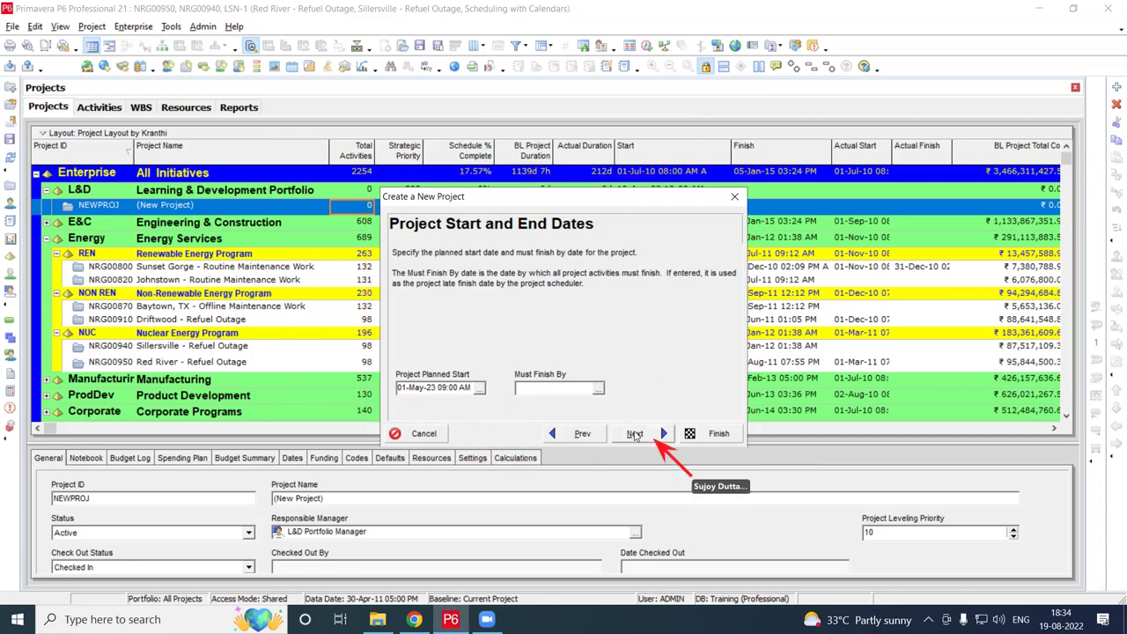
Step: Skip Responsible Manager and Assignment Rate Type with defaults and finish the wizard
left_click(635, 434)
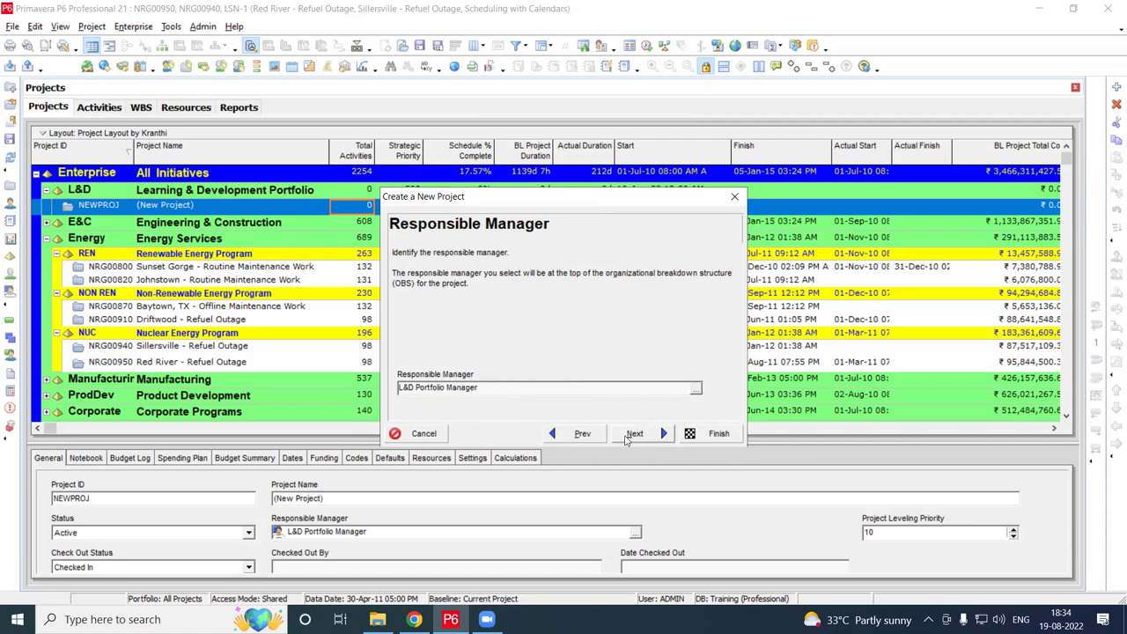
left_click(629, 435)
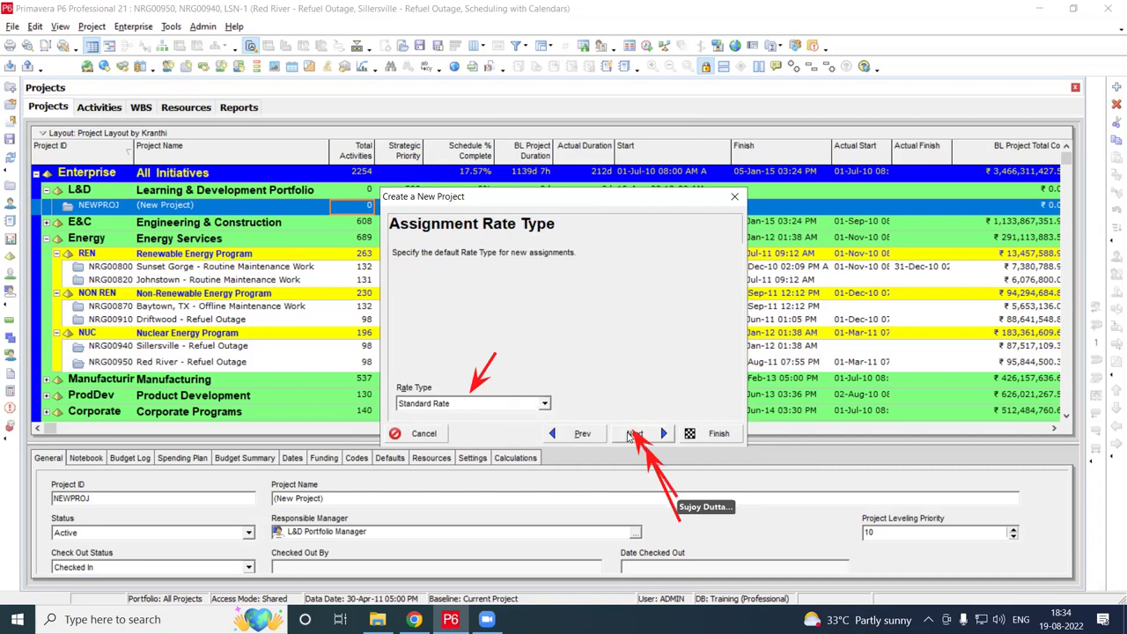
left_click(629, 435)
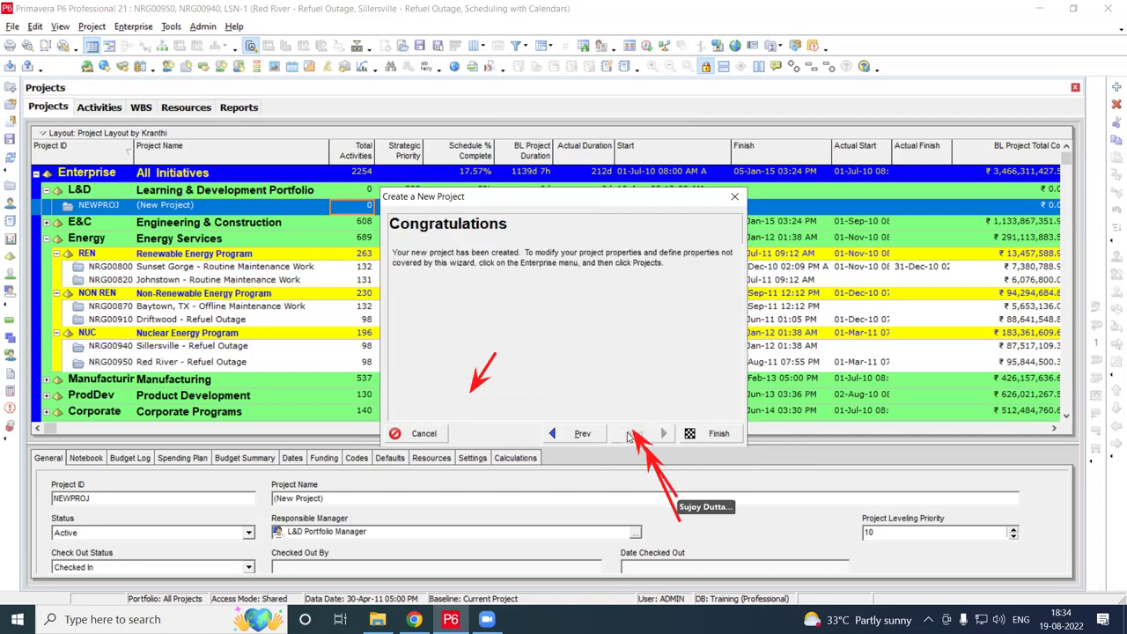
left_click(719, 433)
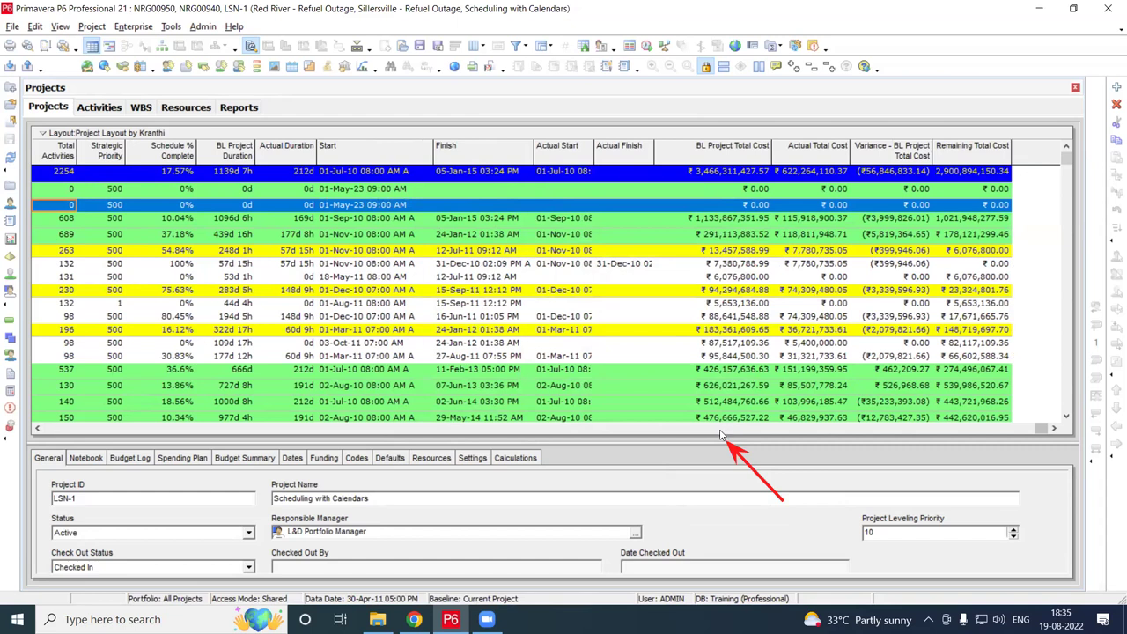
Step: Scroll the Projects grid left to show LSN-1's Project ID and Project Name columns
left_click(42, 429)
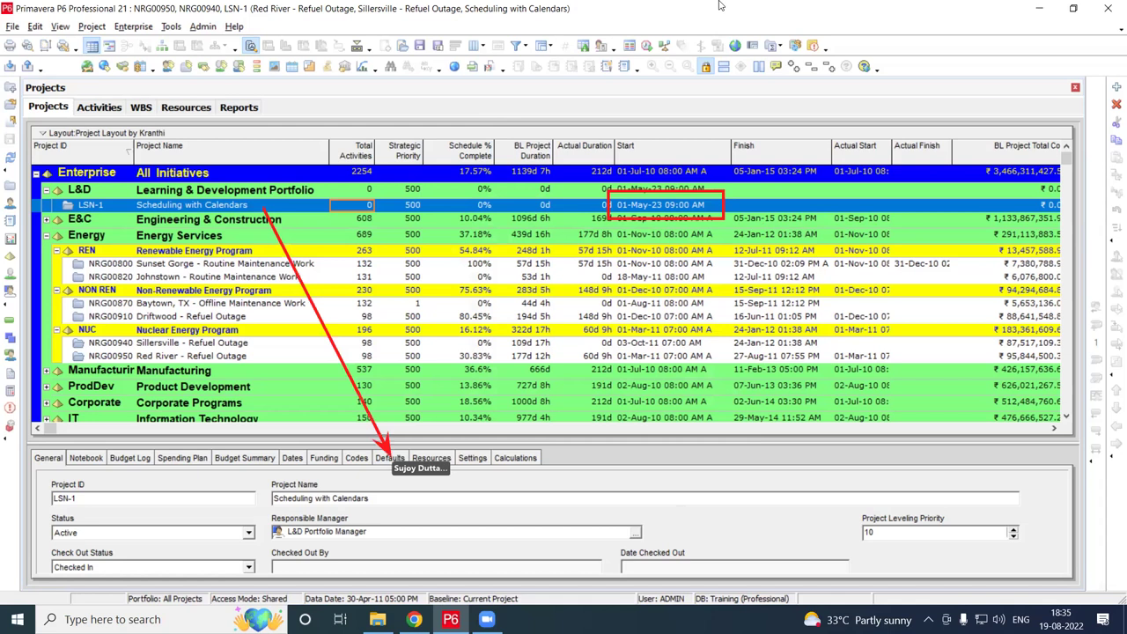
Step: Default LSN-1's new activities to Fixed Duration and Units/Time, then view its schedule dates
left_click(391, 460)
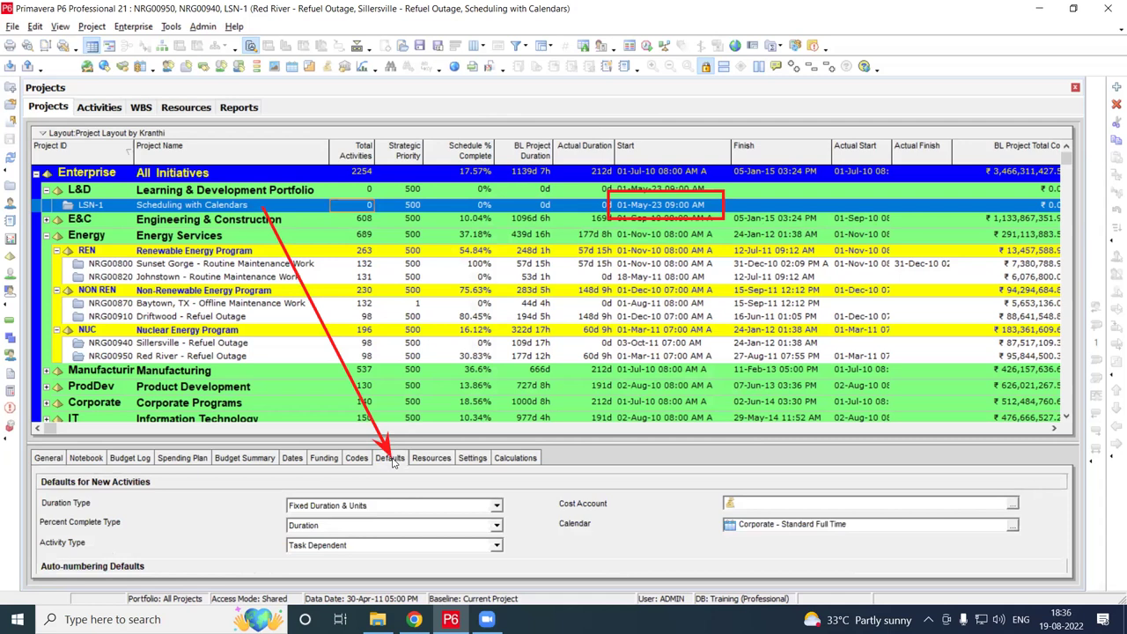
left_click(499, 506)
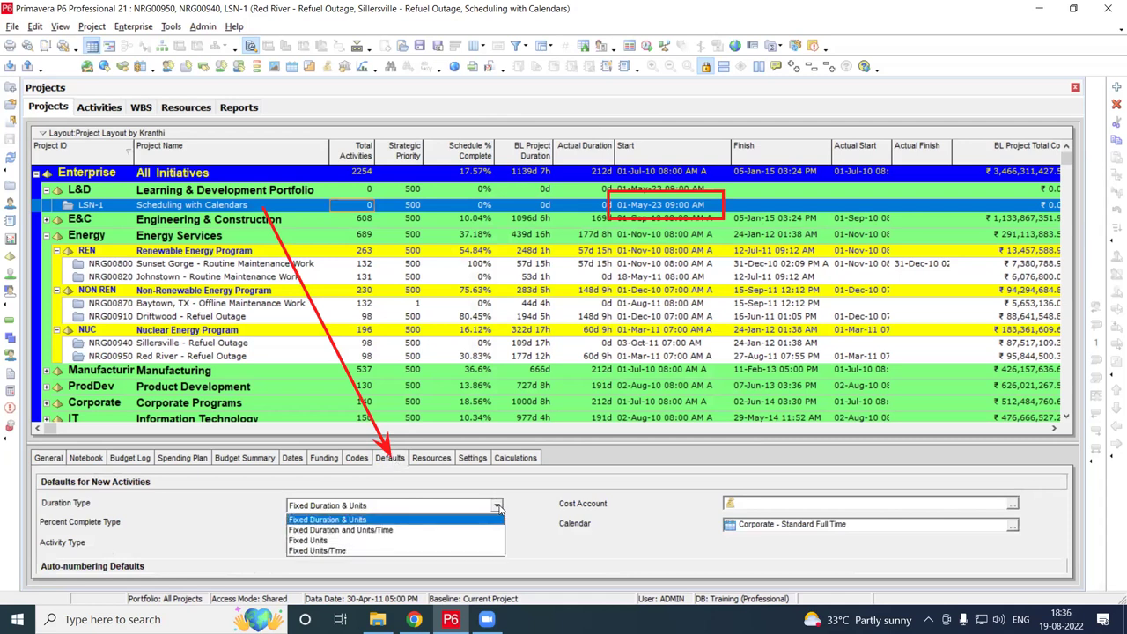
left_click(390, 531)
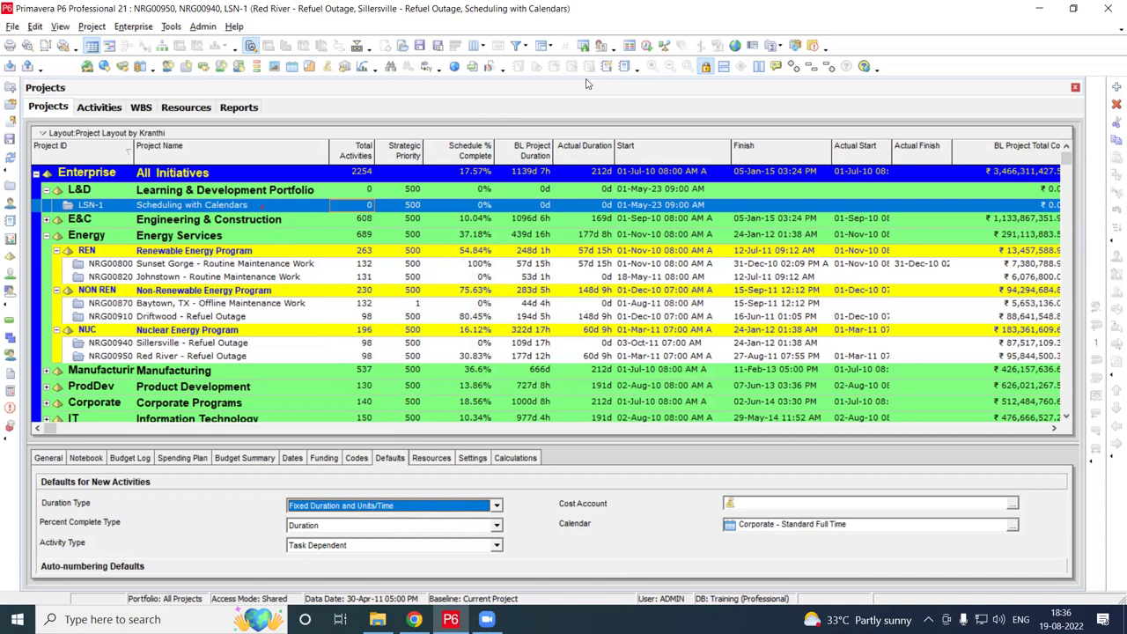
left_click(298, 459)
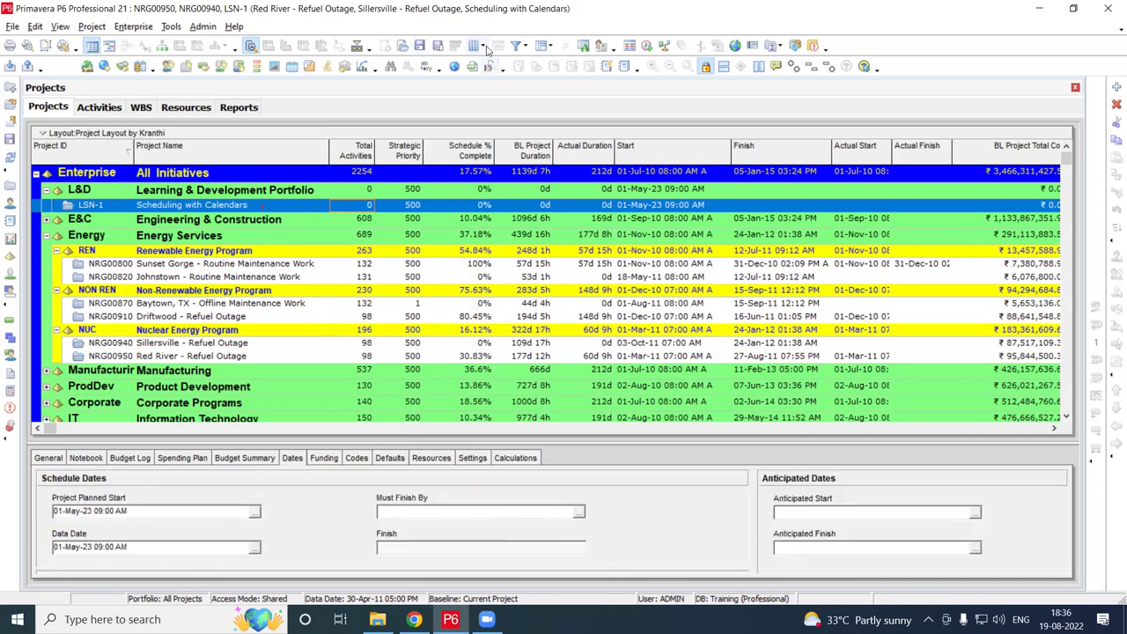
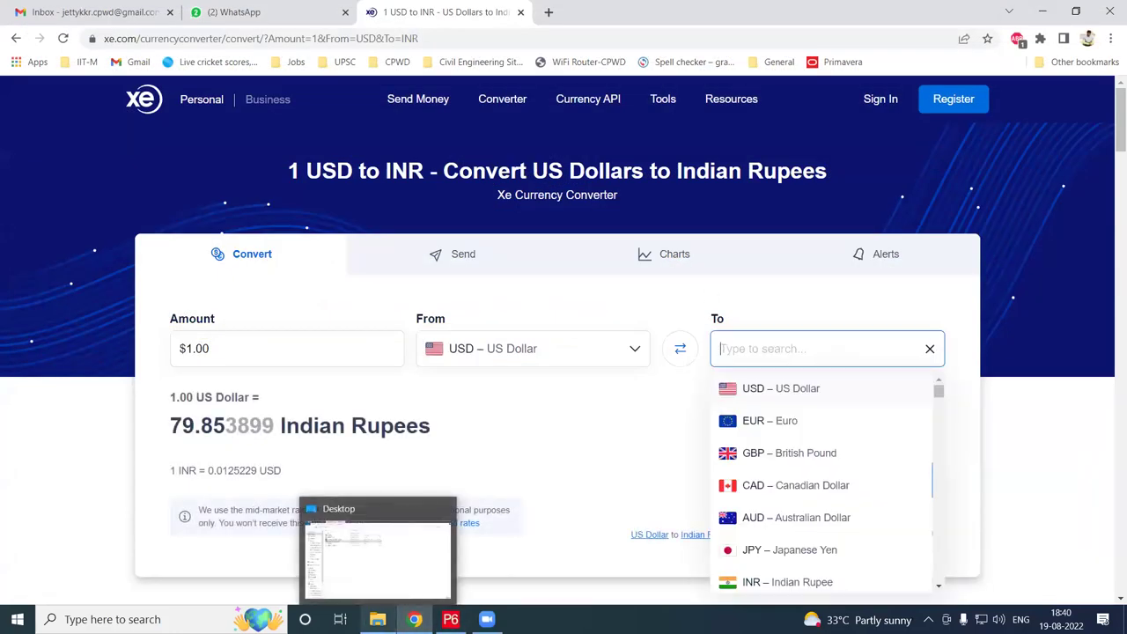
Step: In File Explorer, navigate to the Documents folder at NACIN WORK (D:)\WORKAREA\Primavera
left_click(378, 619)
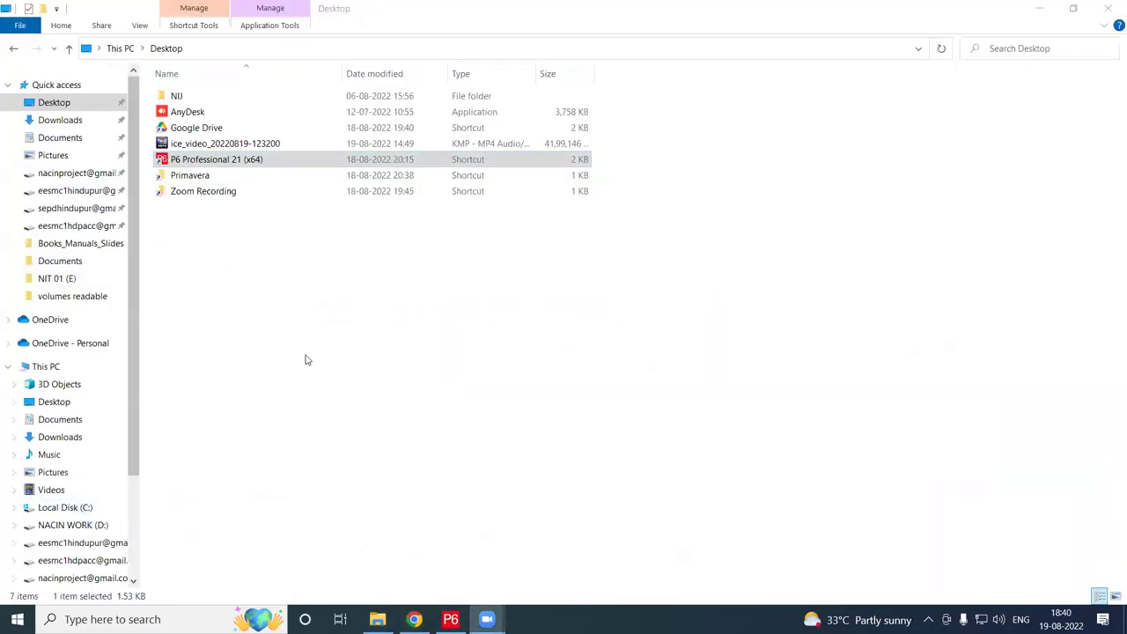
left_click(55, 526)
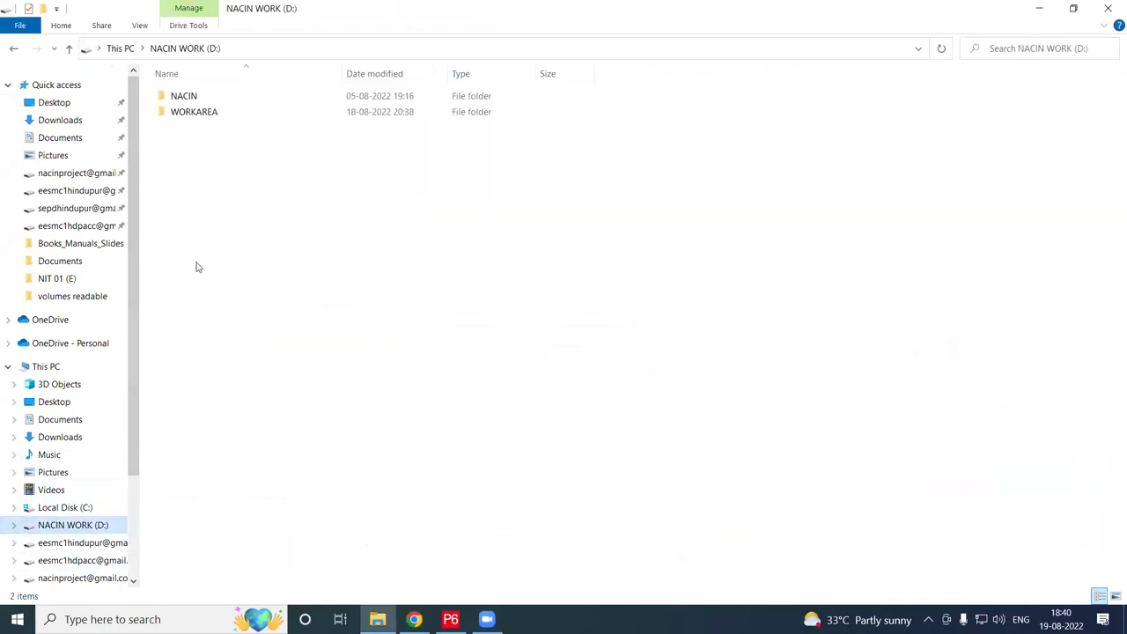
double_click(203, 118)
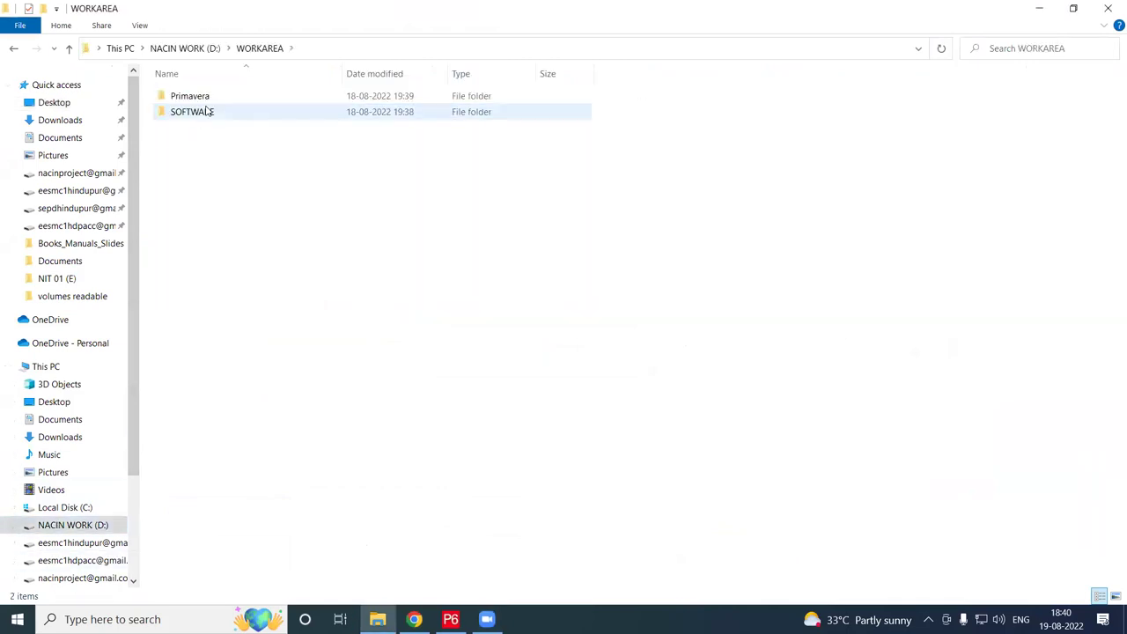
double_click(207, 97)
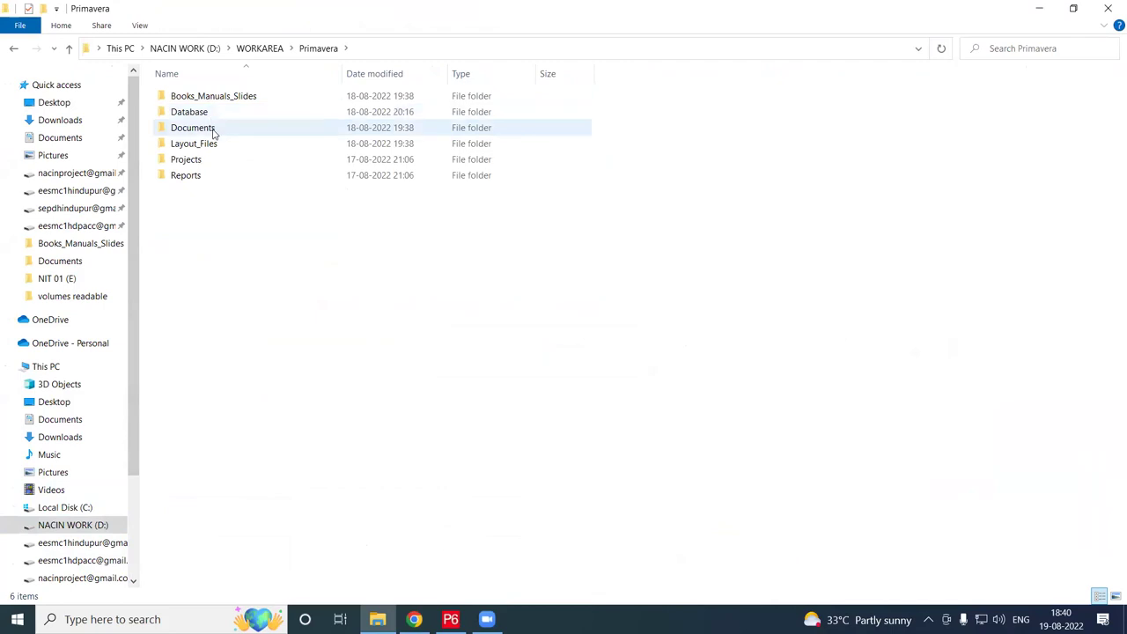
left_click(210, 129)
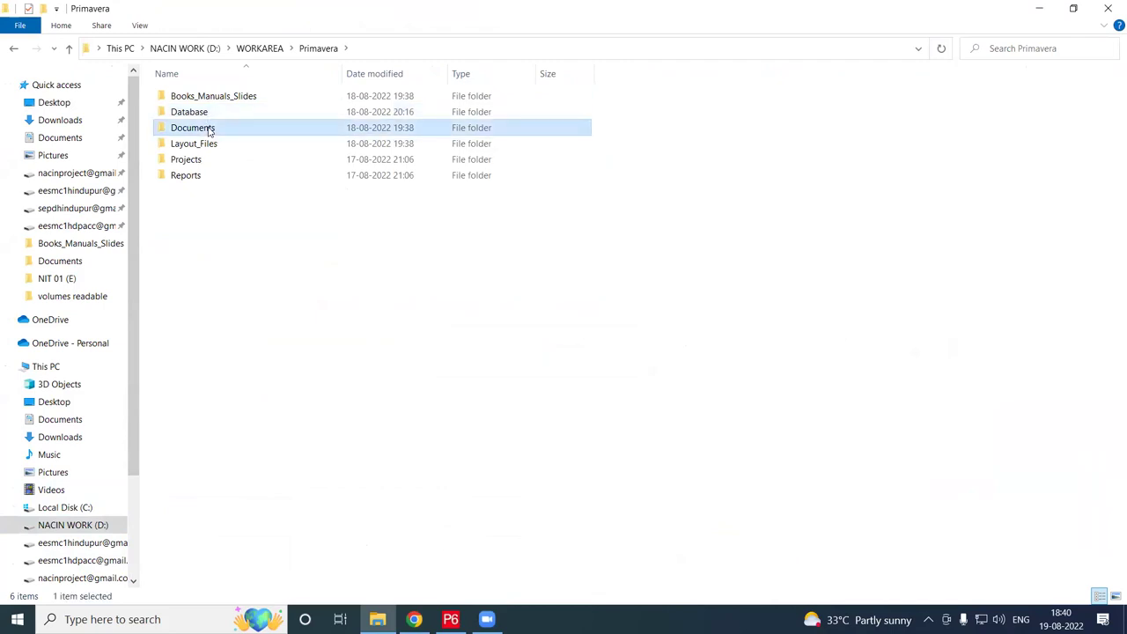
double_click(209, 129)
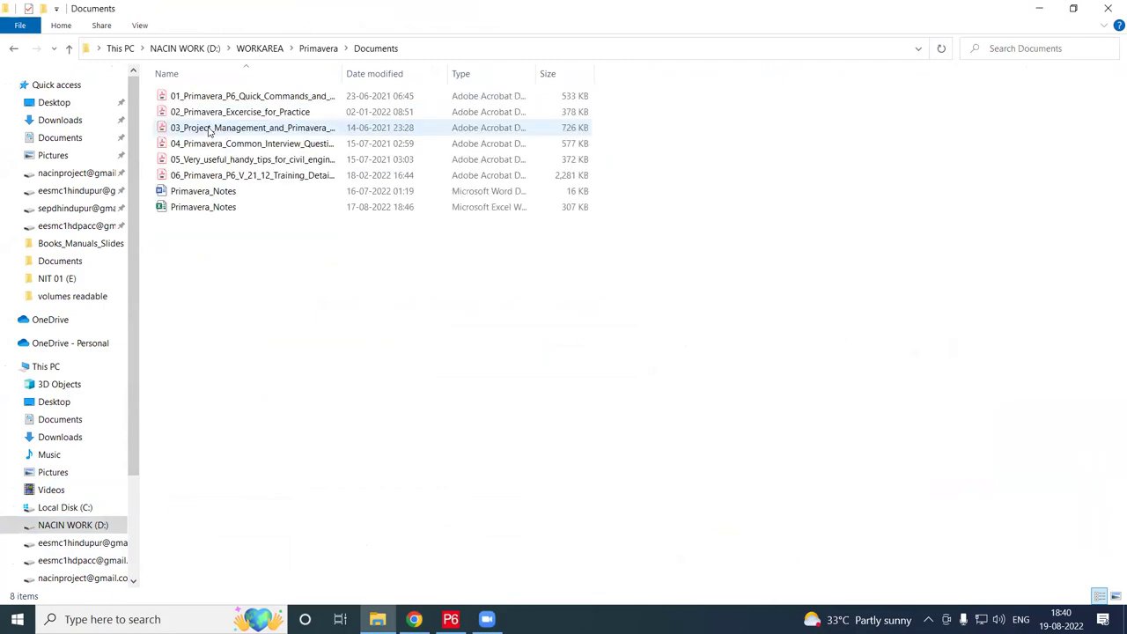
Step: Open the Primavera_Notes Word document from the Documents folder
left_click(274, 188)
key("F2")
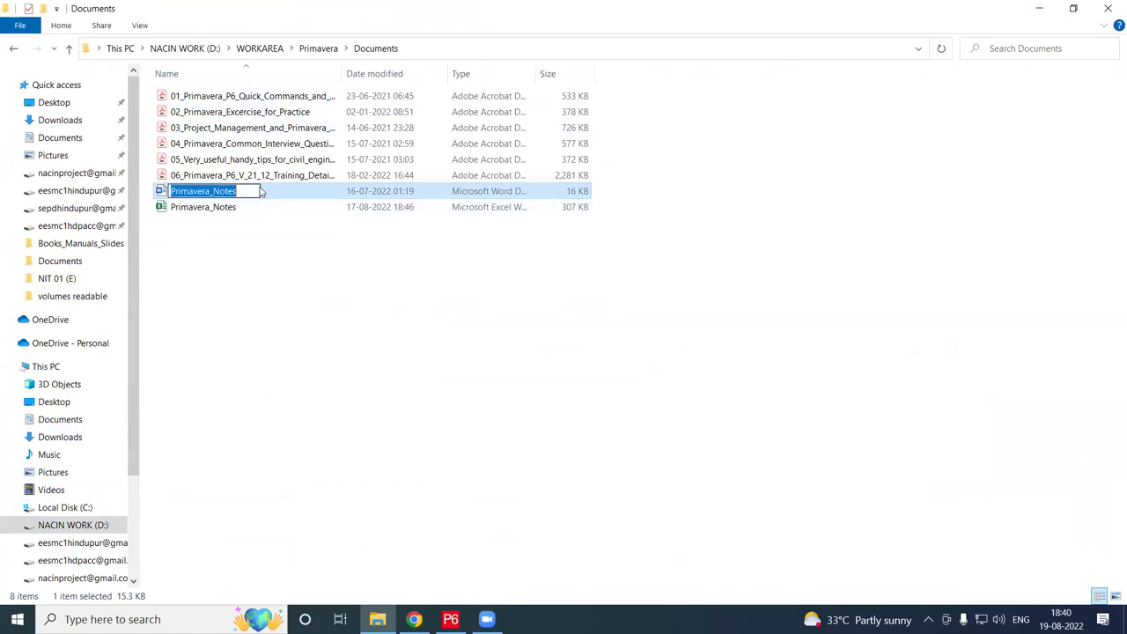
double_click(260, 192)
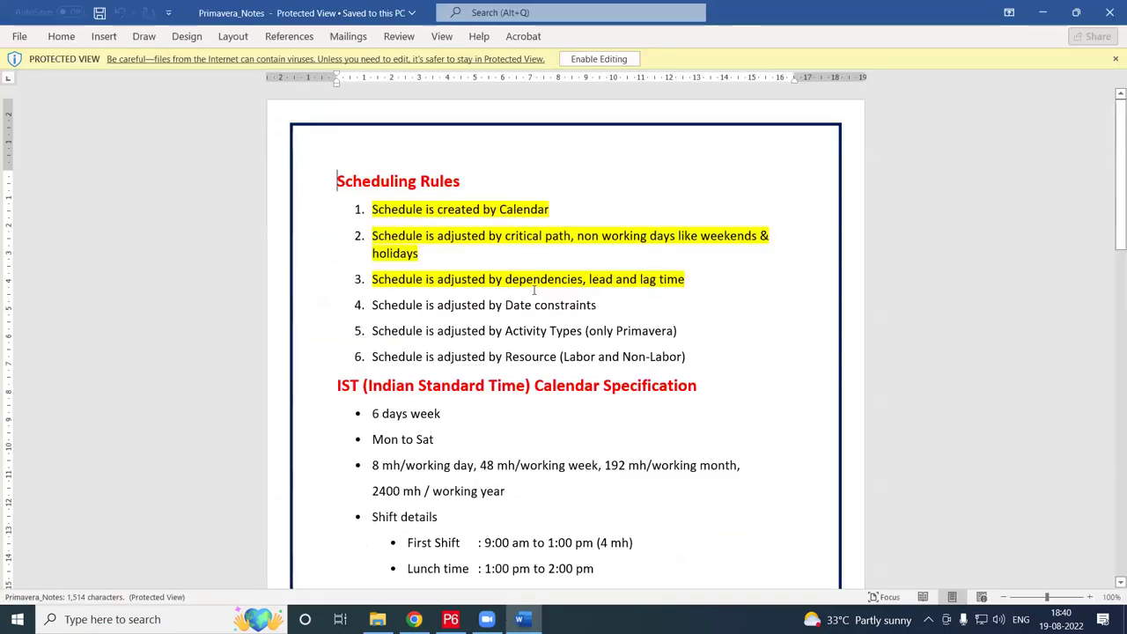
Step: Enable editing on the Primavera_Notes document to leave Protected View
left_click(590, 59)
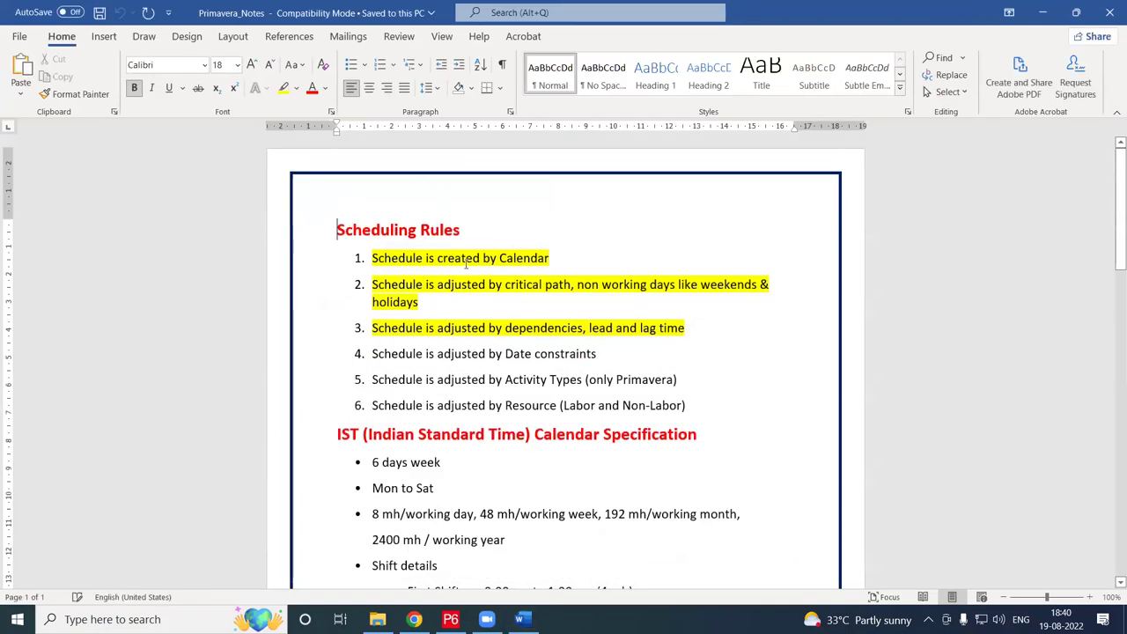
Step: Put the cursor in Scheduling Rules item 1 and zoom the document to 120%
left_click(466, 260)
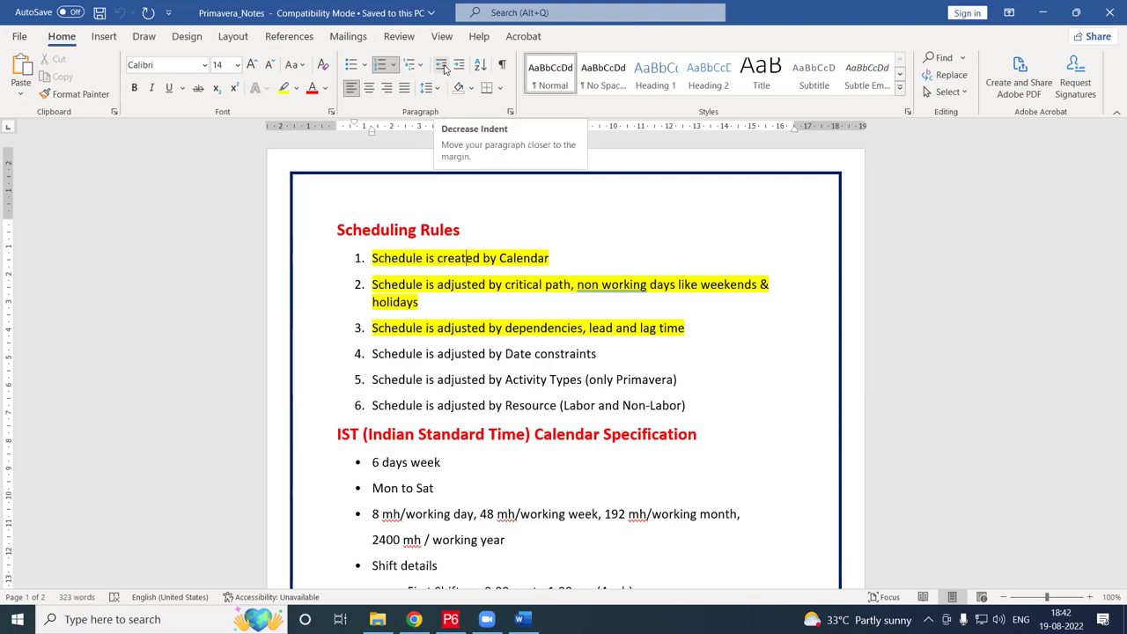
left_click(1090, 597)
left_click(1090, 597)
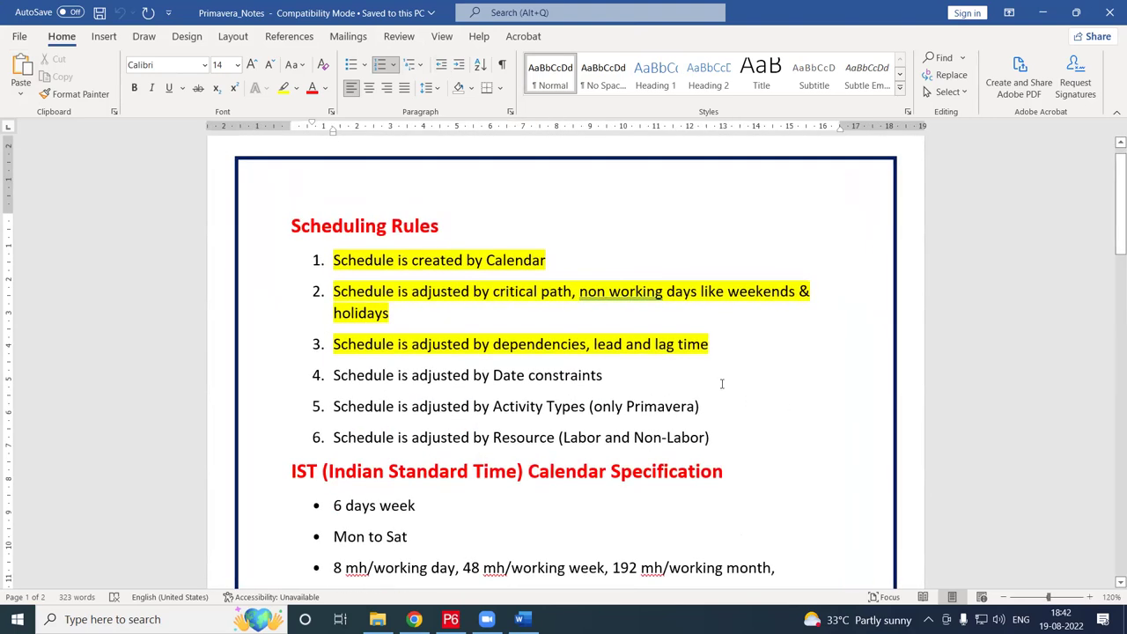
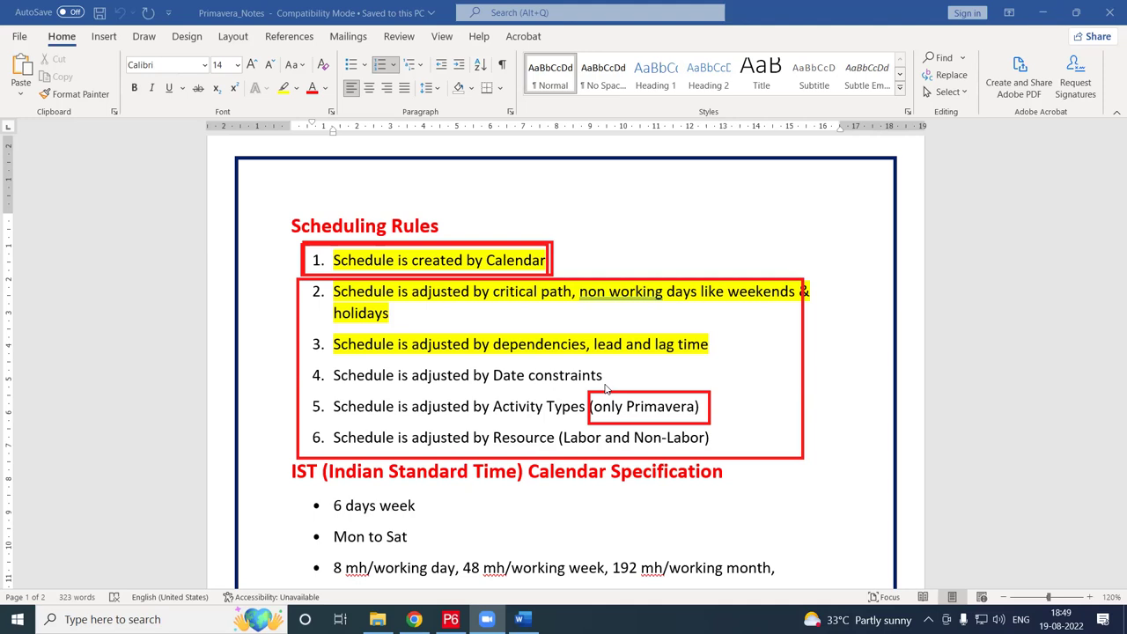
Step: Dismiss the annotations on the Word notes and return to Primavera P6's Projects list
key("Escape")
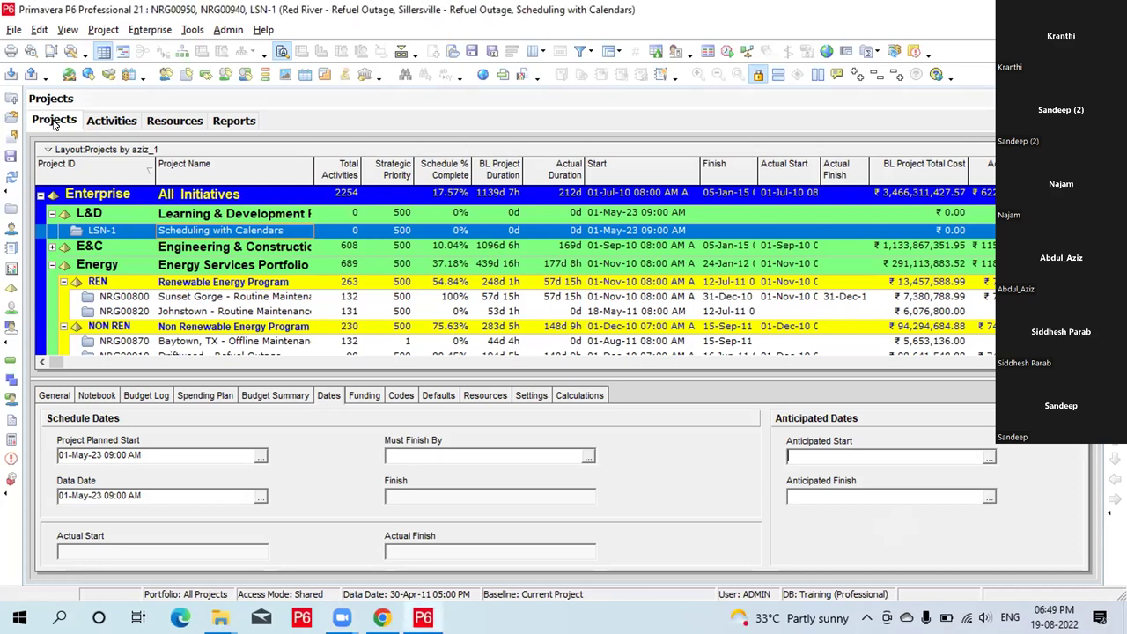
Step: Open project LSN-1 'Scheduling with Calendars' into the Activities view
right_click(200, 232)
left_click(280, 196)
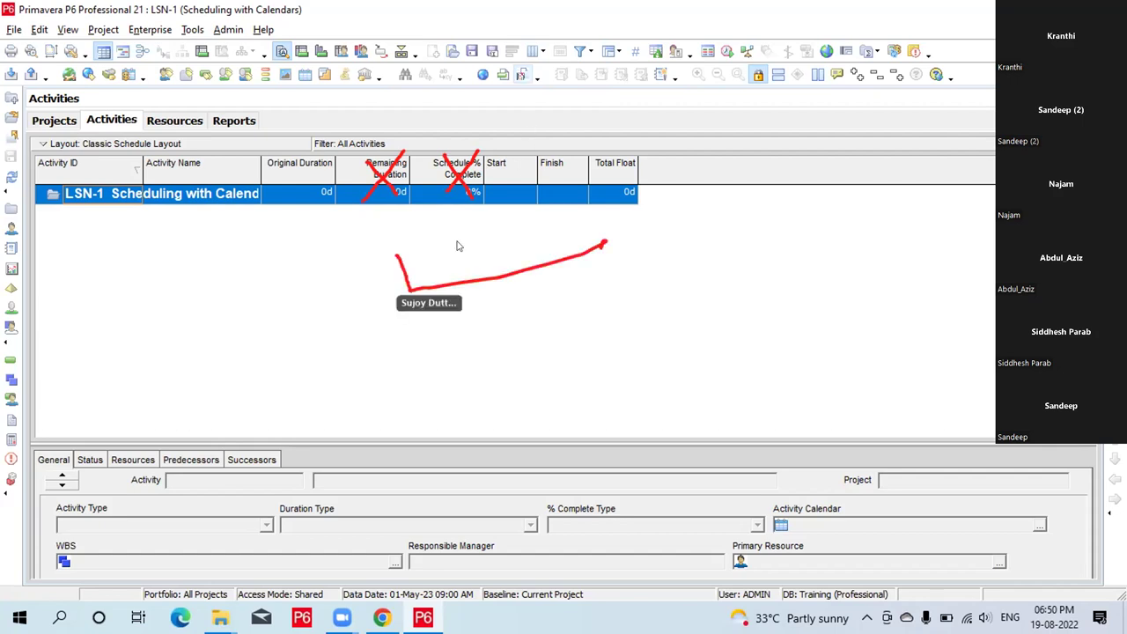
Step: Bring up the activity table's Columns dialog, moved up-left and enlarged
right_click(393, 287)
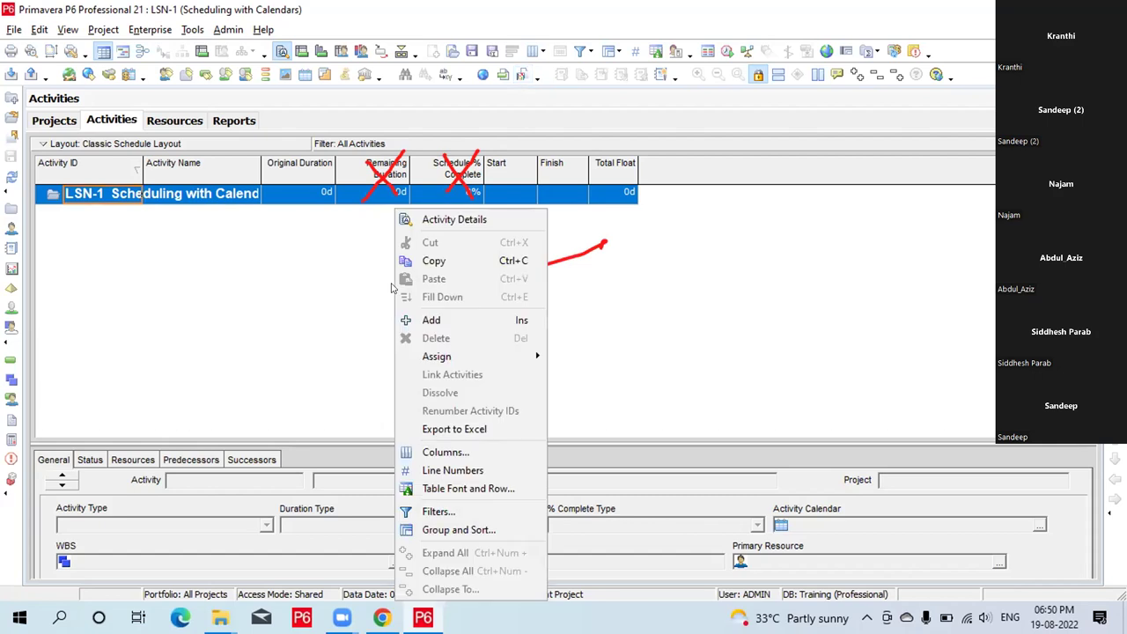
left_click(471, 453)
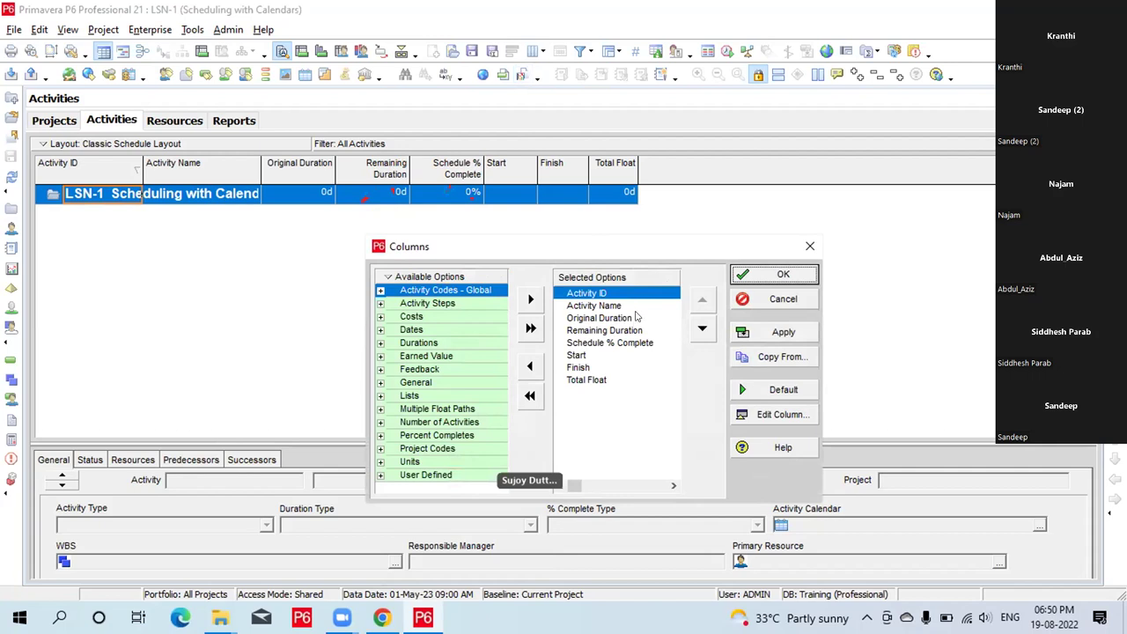
left_click_drag(613, 248, 480, 130)
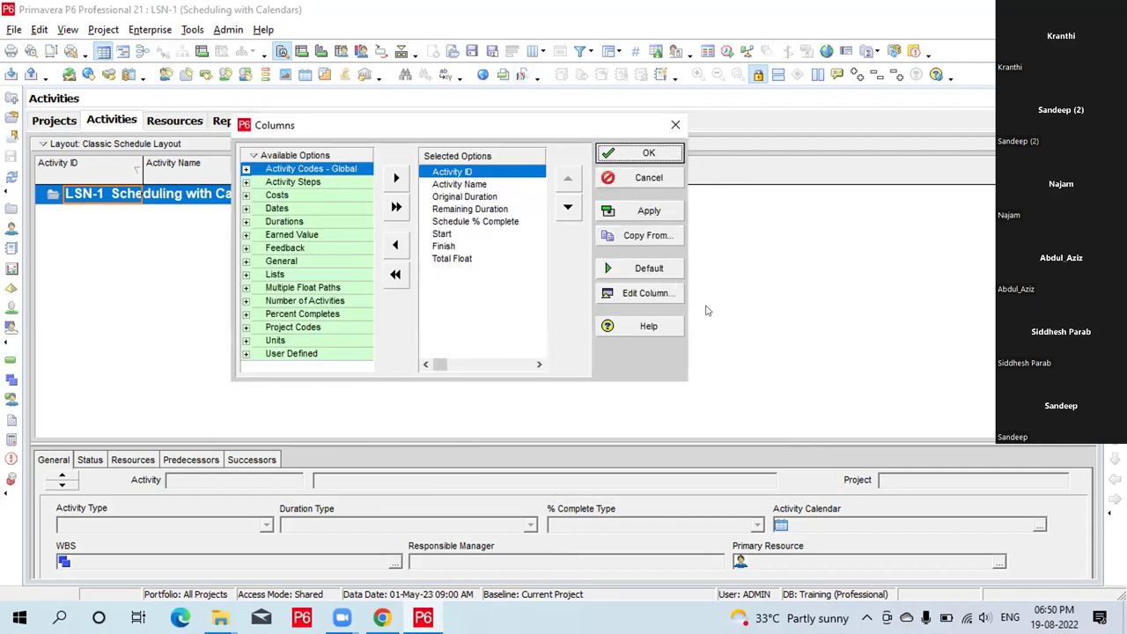
left_click_drag(685, 381, 825, 521)
Step: Set the Available Options table font to Verdana size 9
right_click(246, 162)
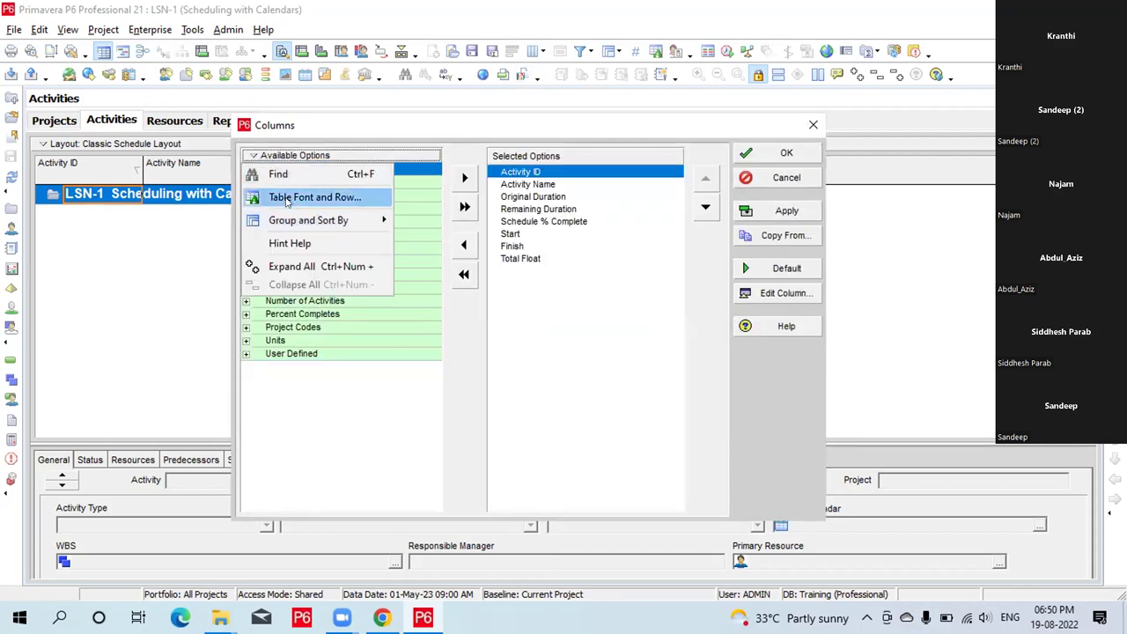
left_click(291, 198)
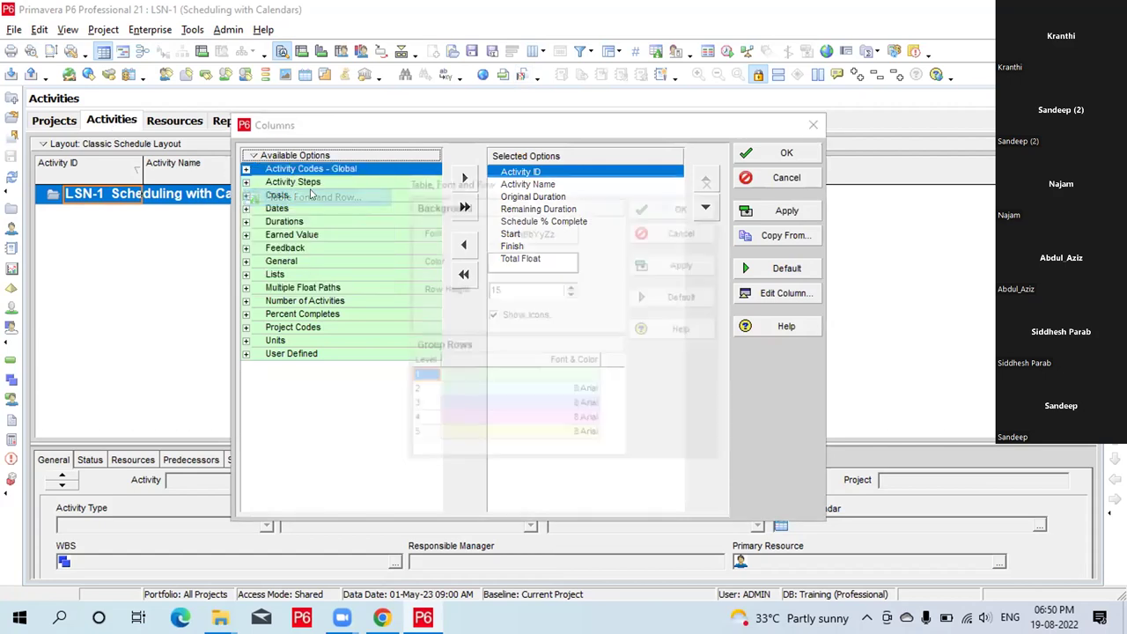
left_click(514, 260)
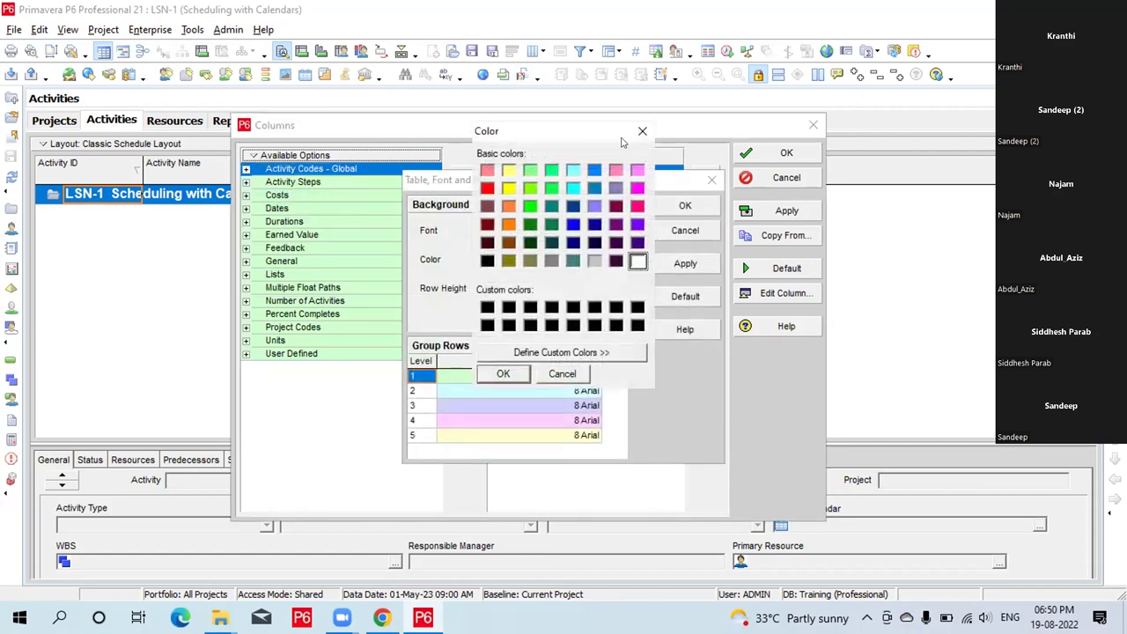
left_click(643, 132)
left_click(524, 228)
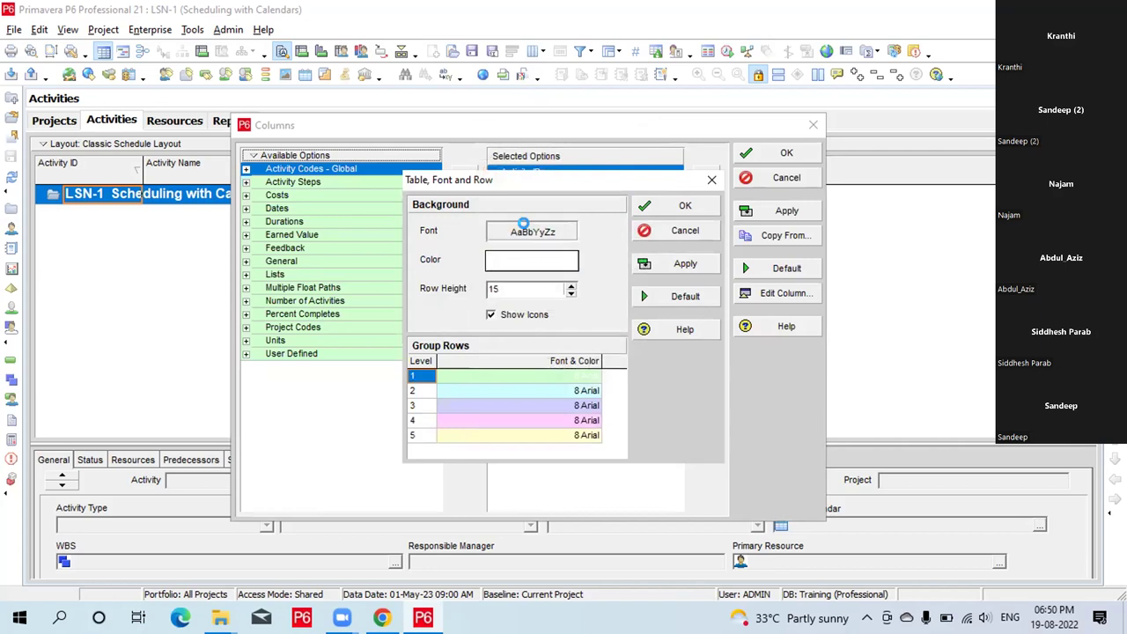
type("VER")
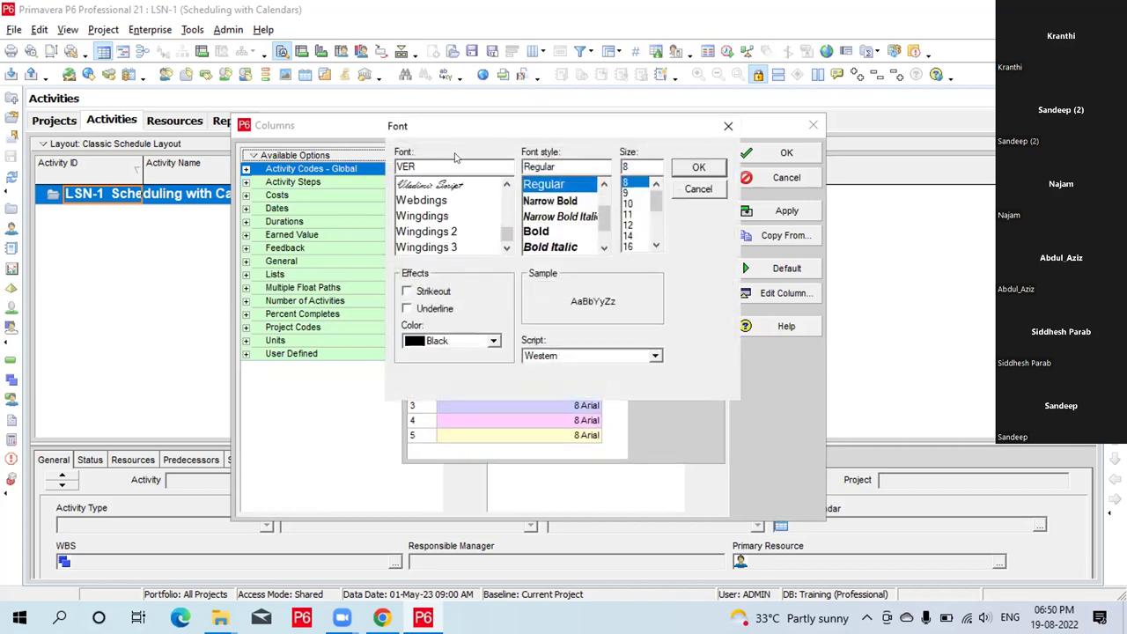
type("D")
left_click(467, 187)
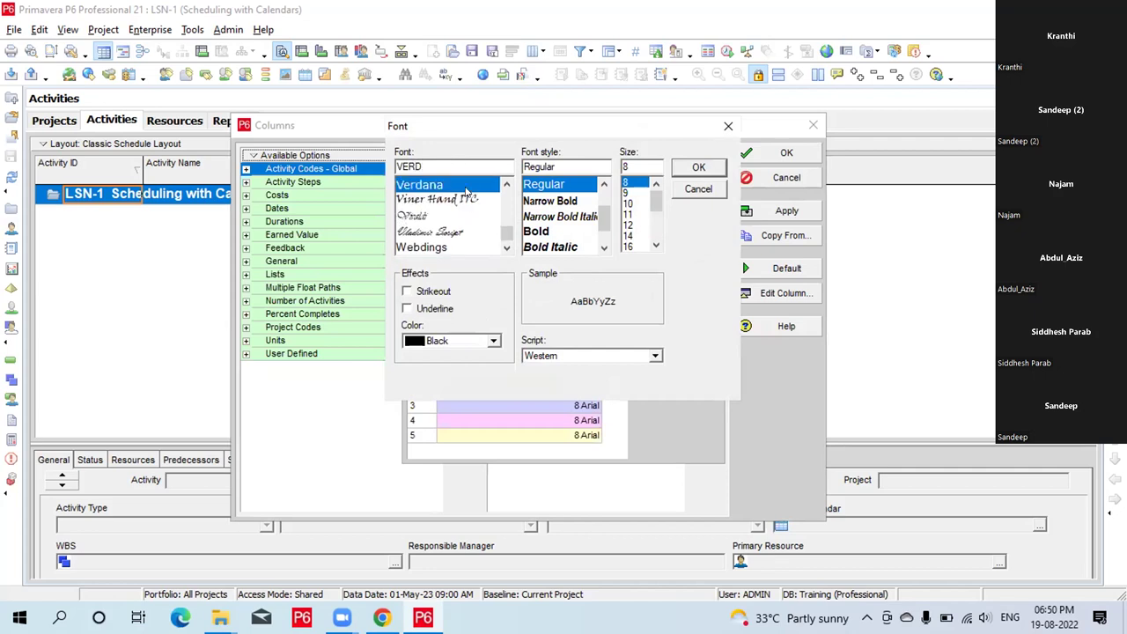
left_click(636, 192)
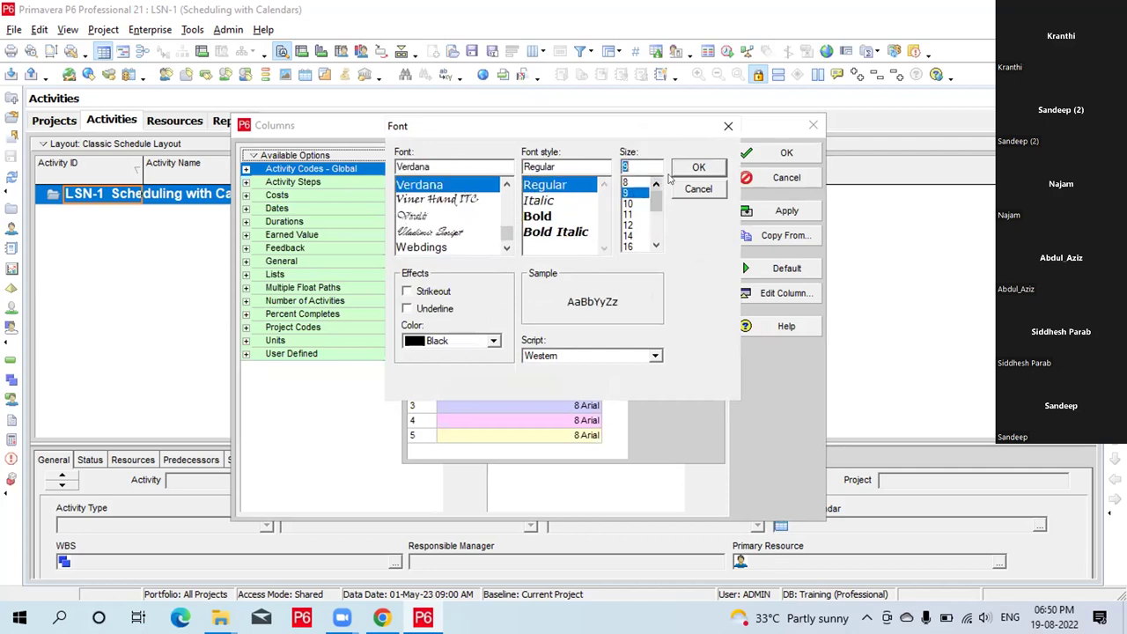
left_click(696, 167)
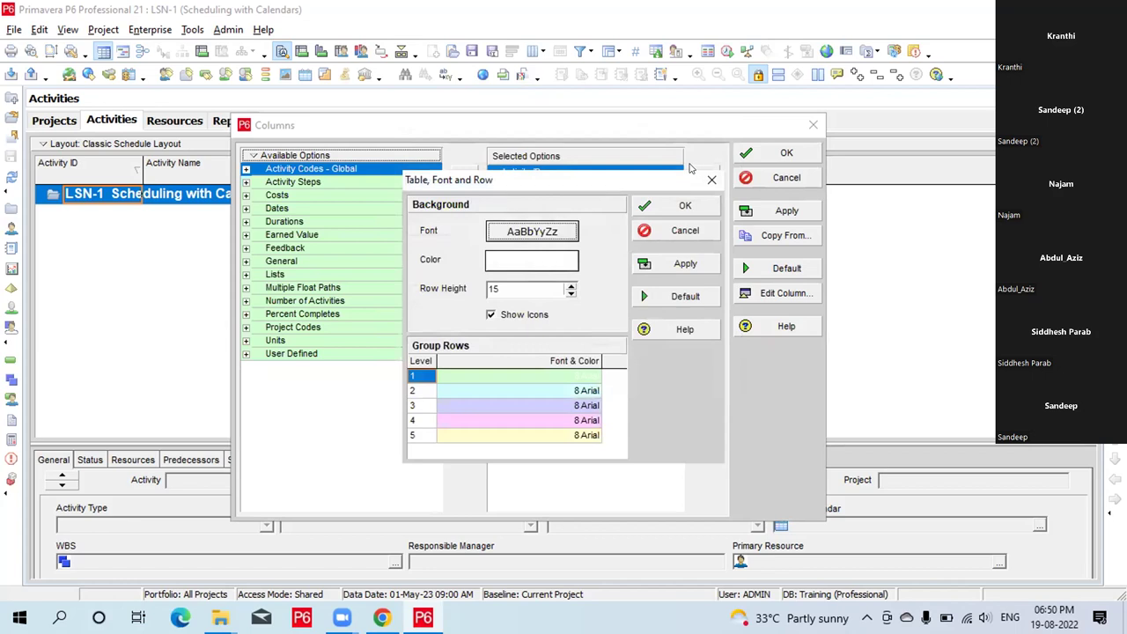
left_click(675, 209)
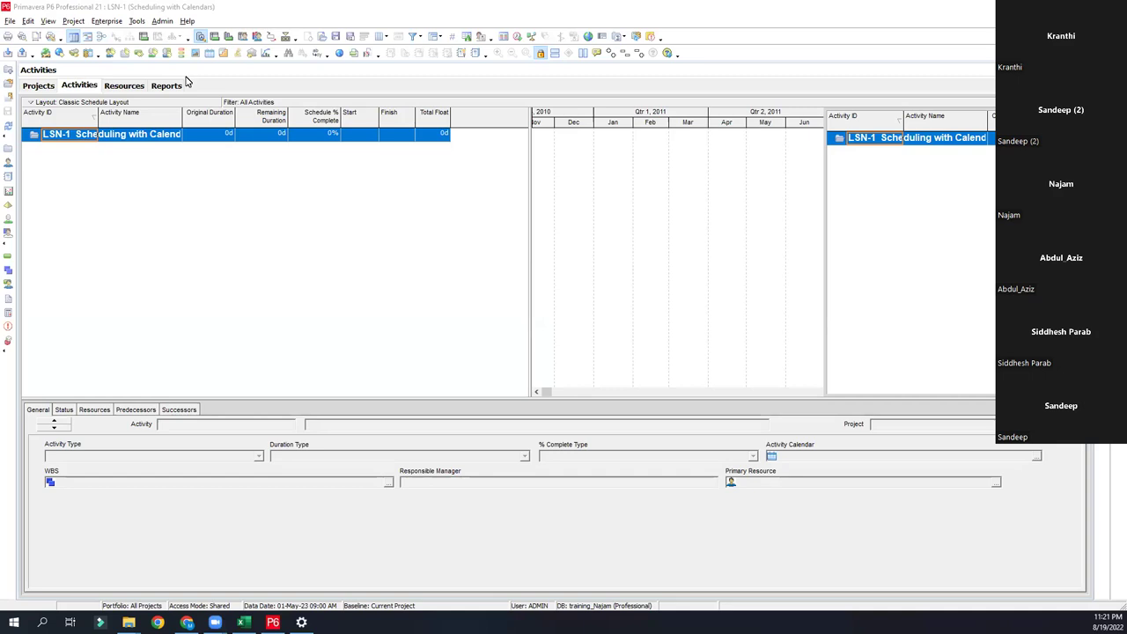
Step: Reopen the activity table's Columns dialog, repositioned and widened for easier reading
left_click(86, 37)
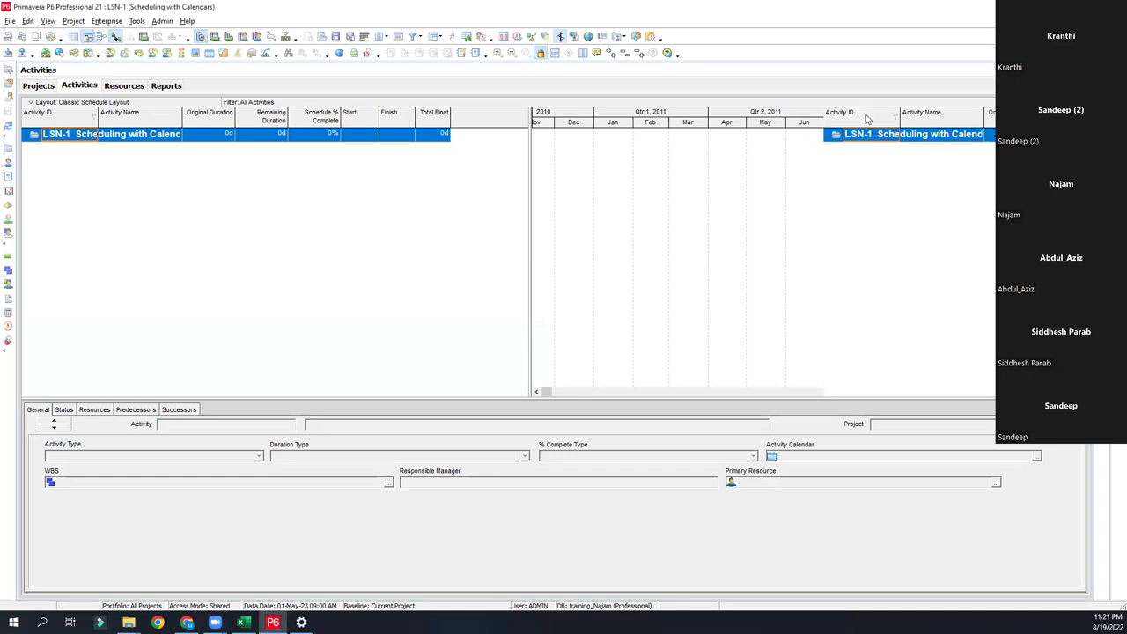
left_click(75, 38)
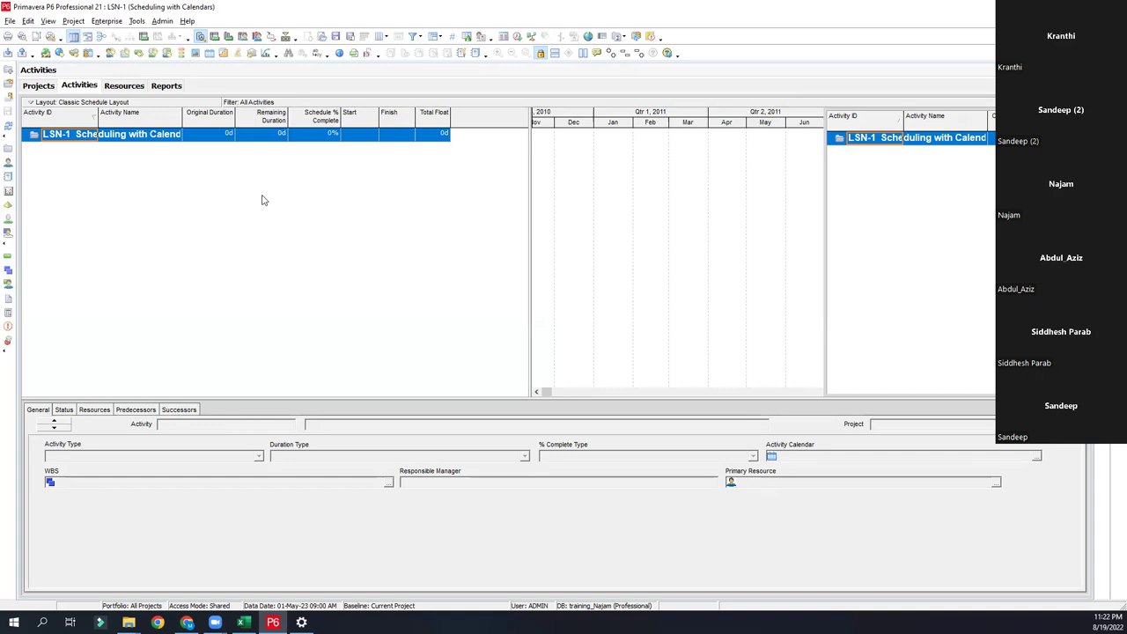
right_click(918, 247)
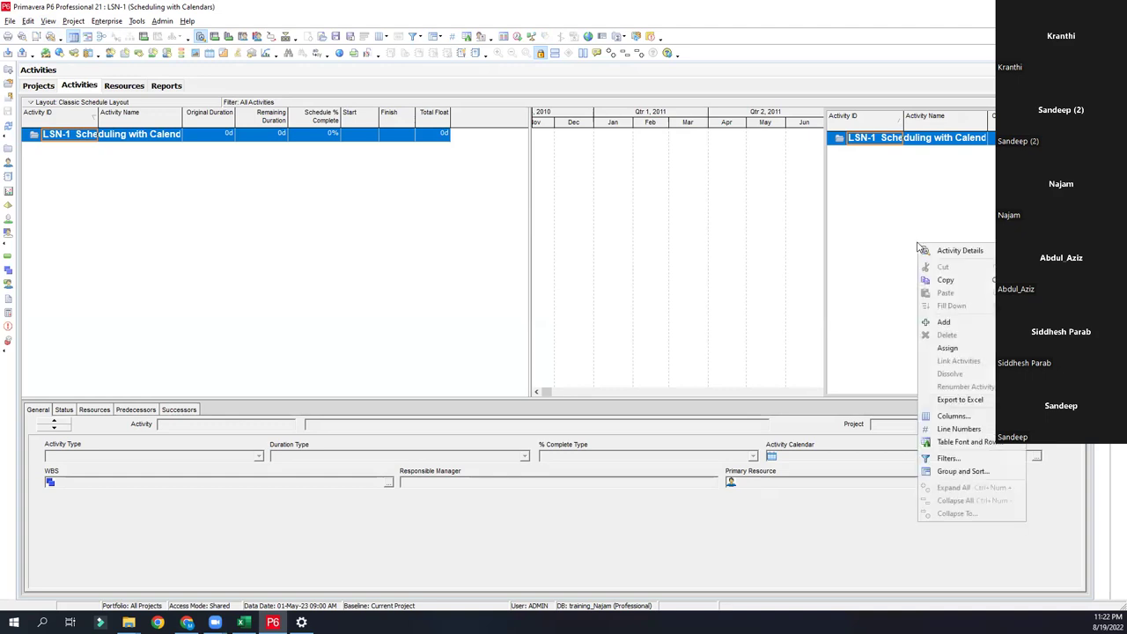
left_click(959, 419)
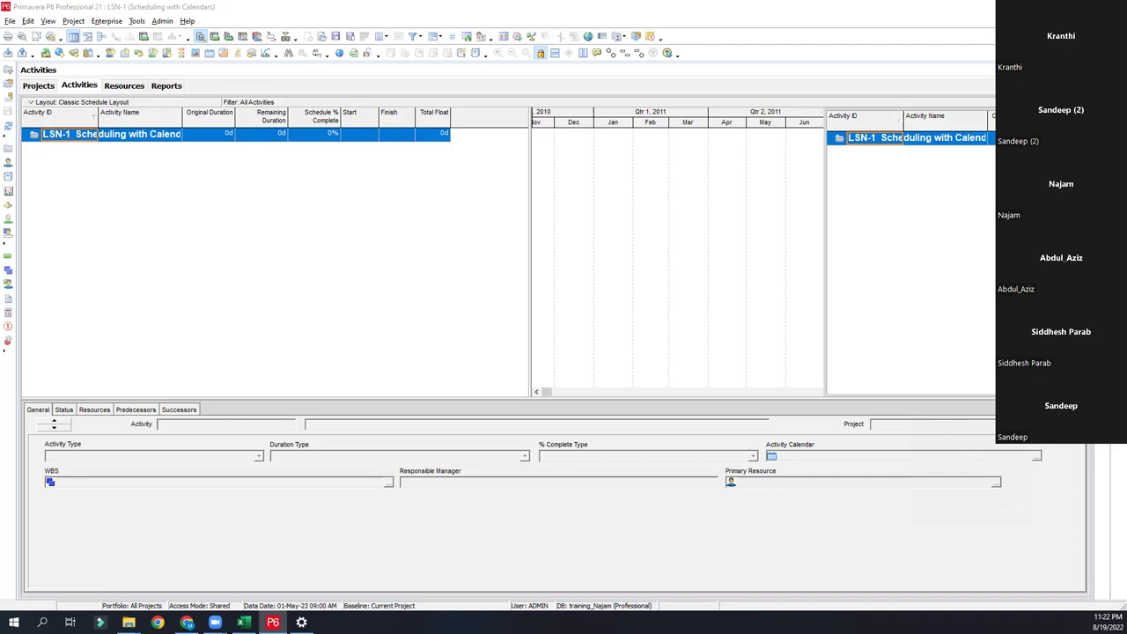
left_click_drag(93, 150, 517, 203)
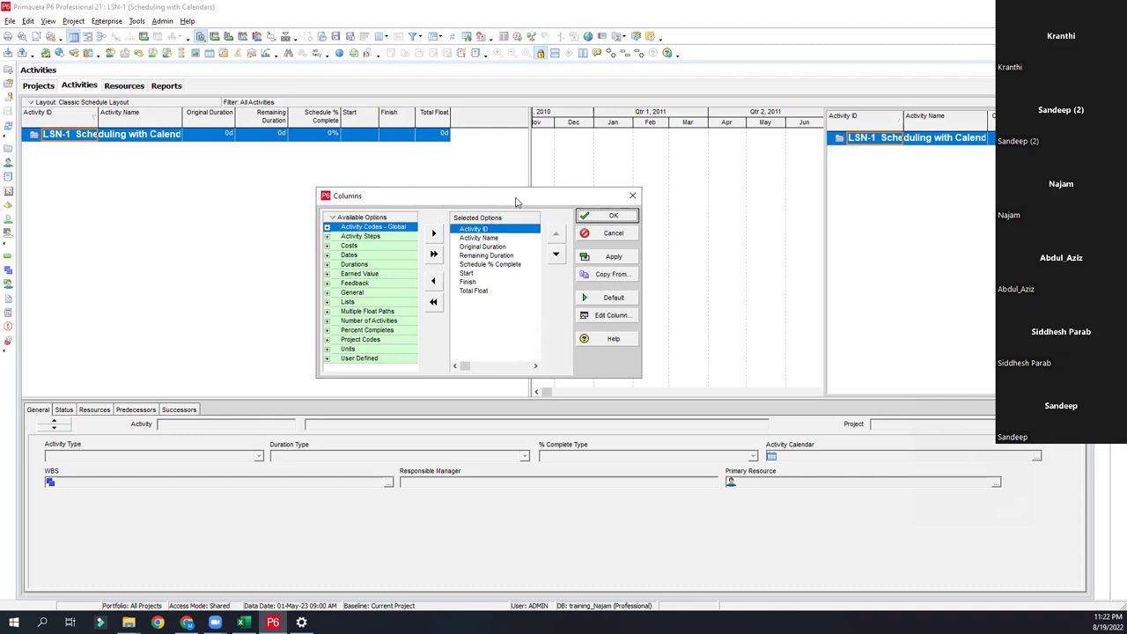
left_click_drag(442, 195, 368, 141)
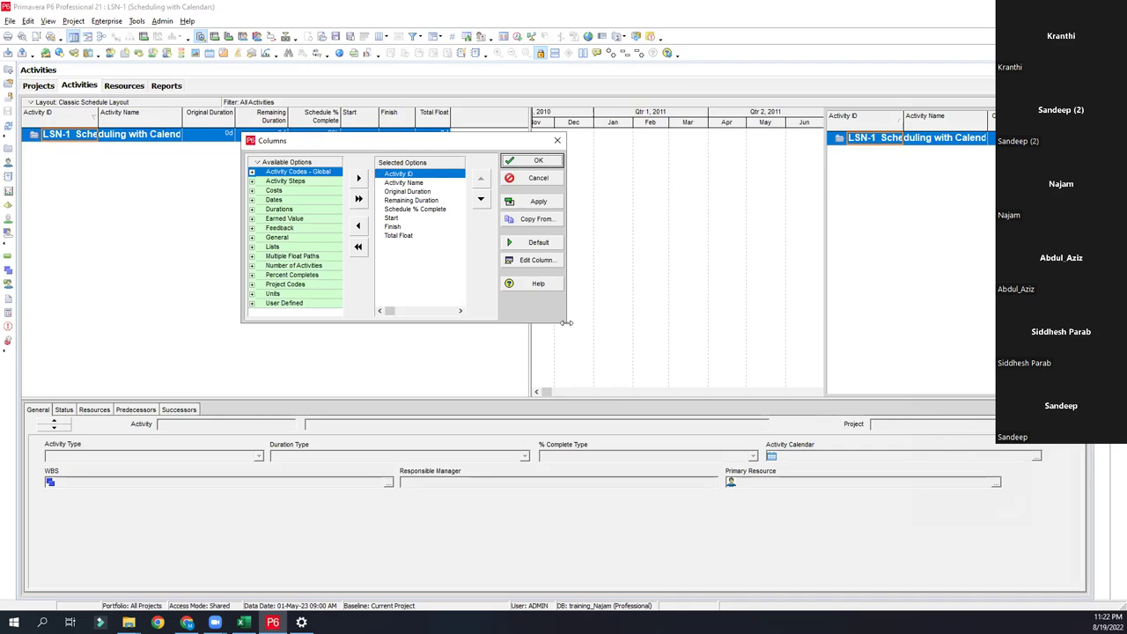
left_click_drag(567, 323, 785, 514)
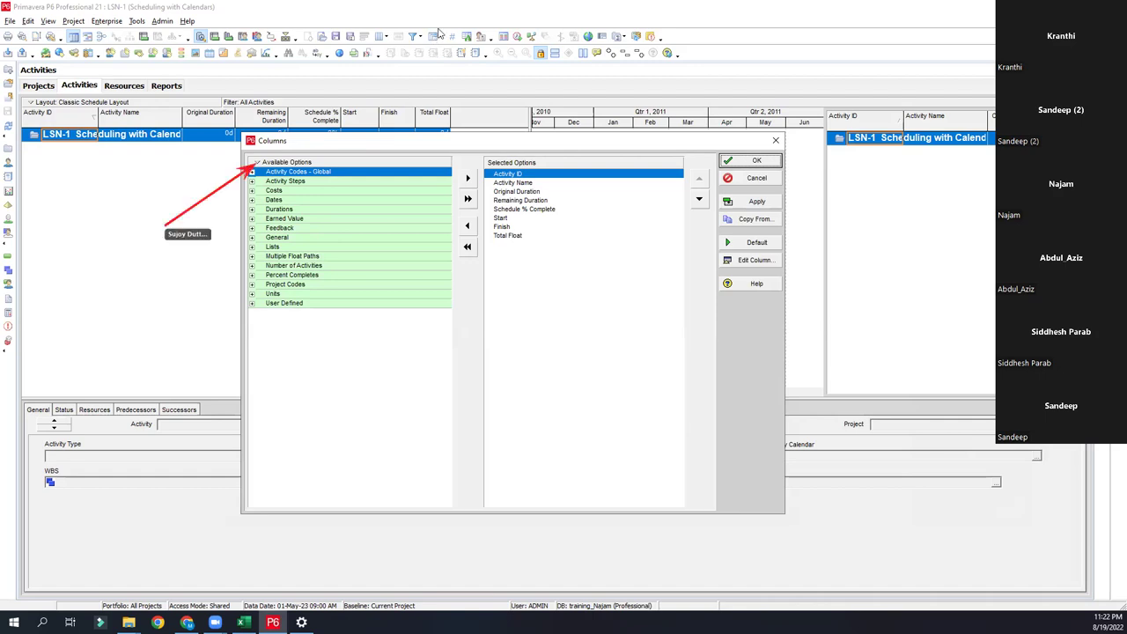
Step: Change the Available Options table font and row setting to Verdana size 9
right_click(257, 167)
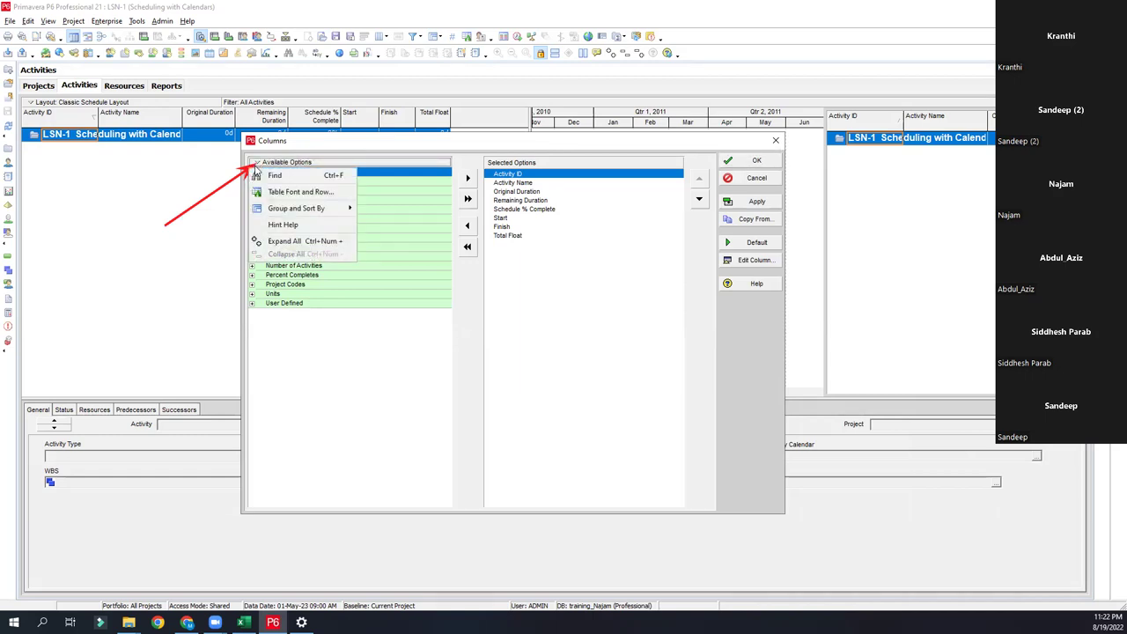
left_click(290, 191)
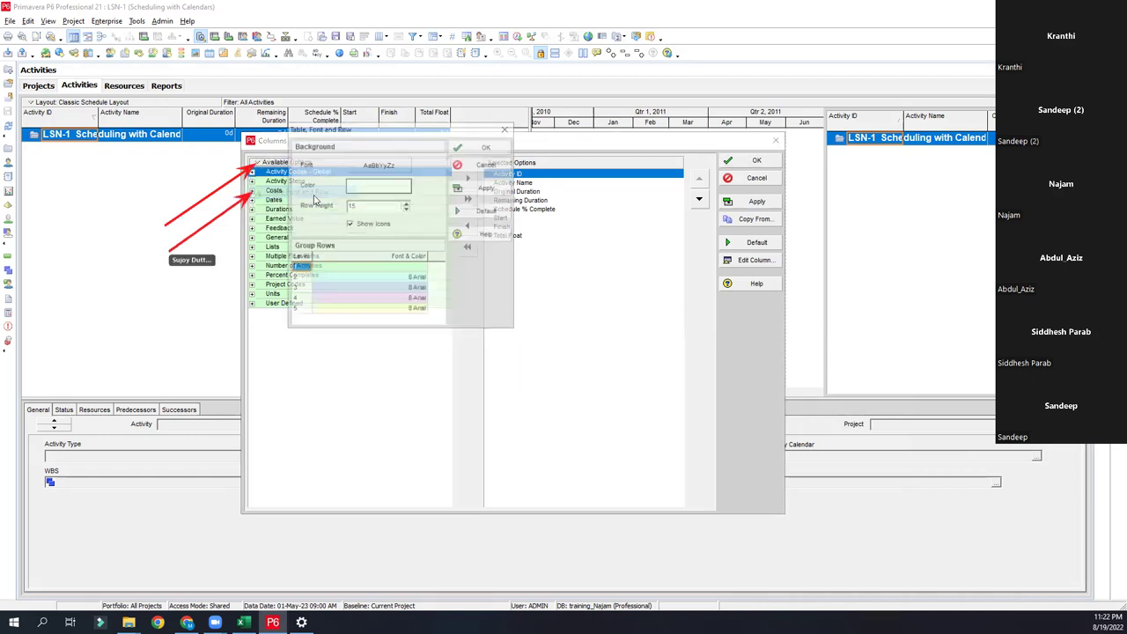
left_click(376, 165)
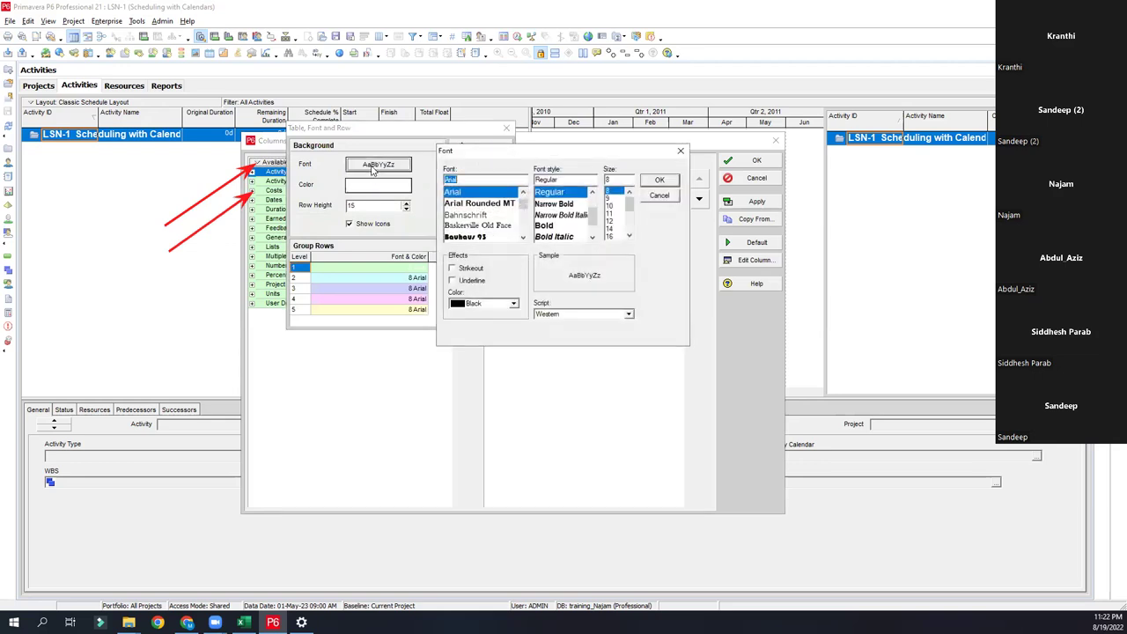
scroll(480, 212, "down", 15)
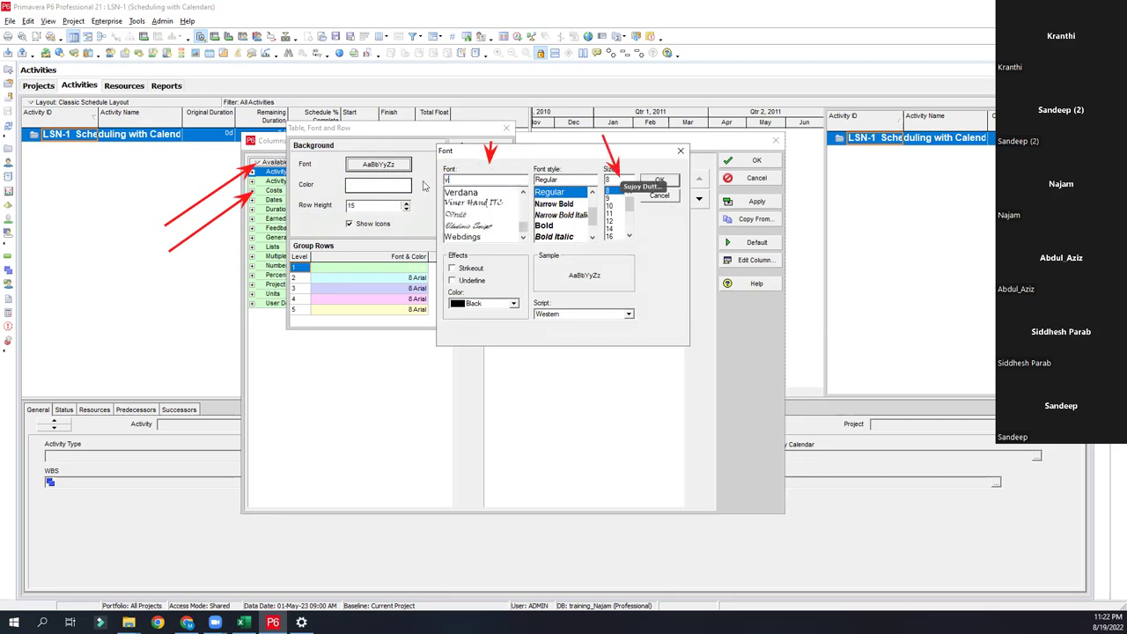
left_click(478, 192)
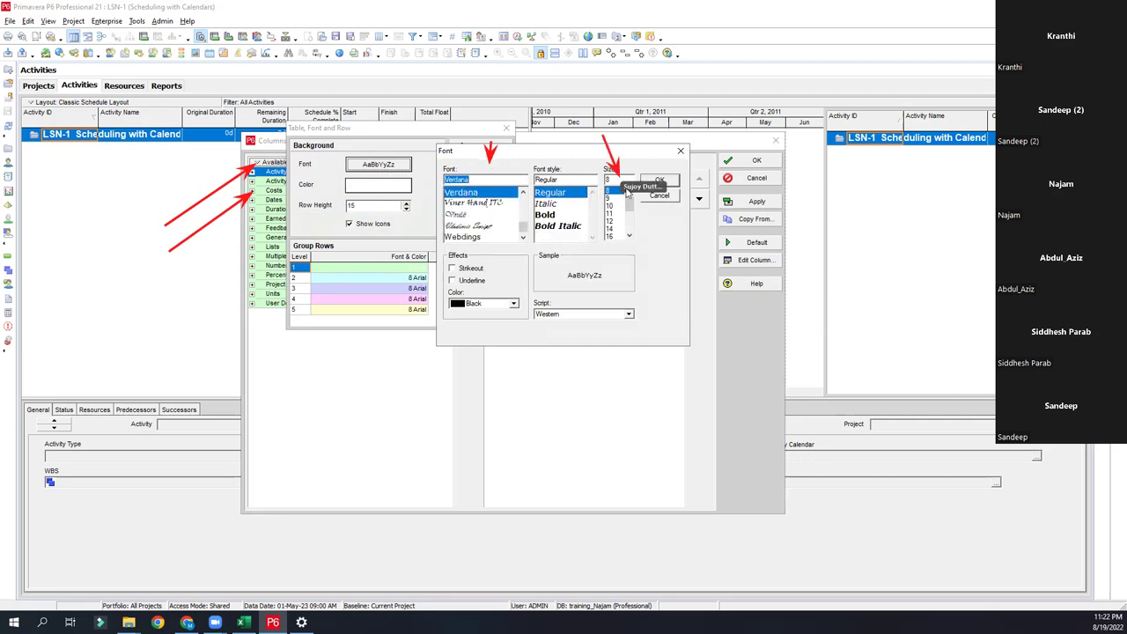
left_click(609, 198)
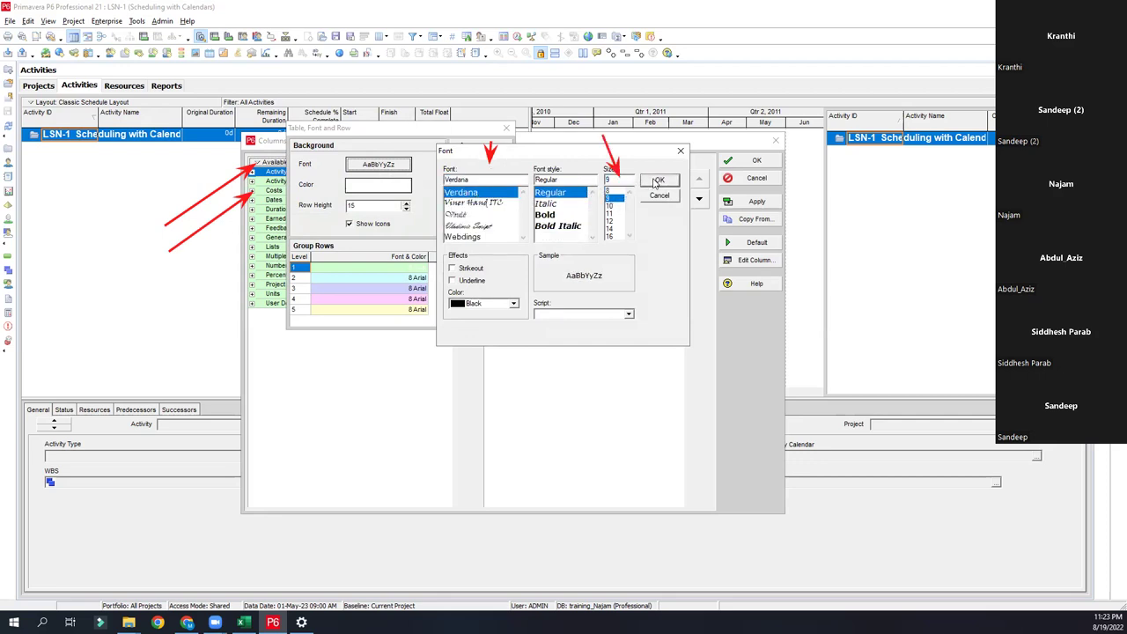
left_click(658, 180)
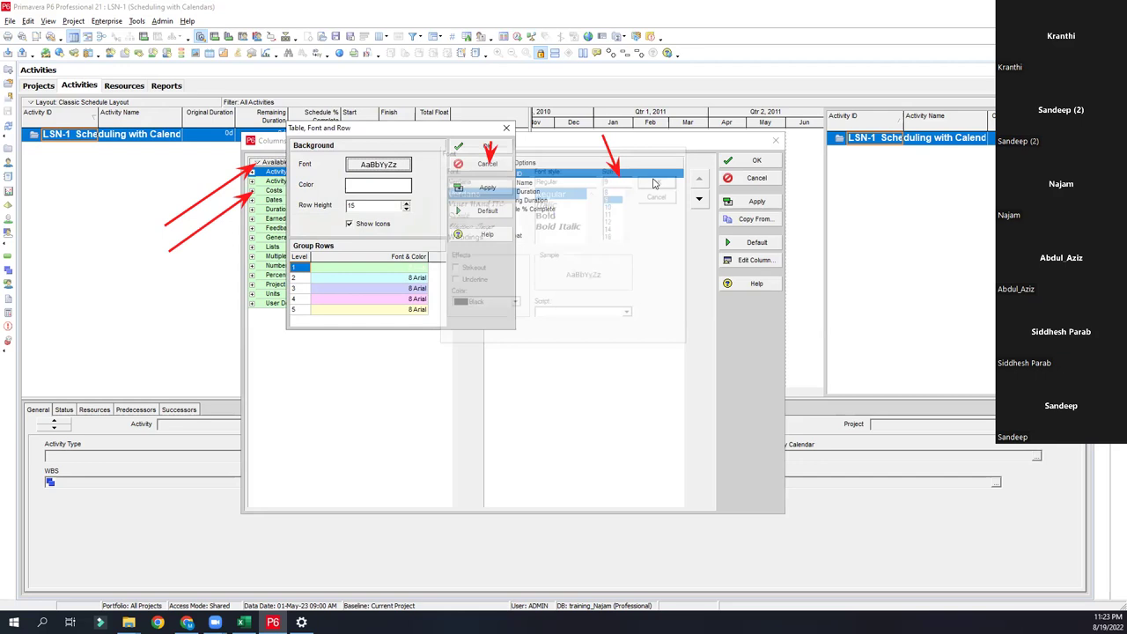
left_click(480, 146)
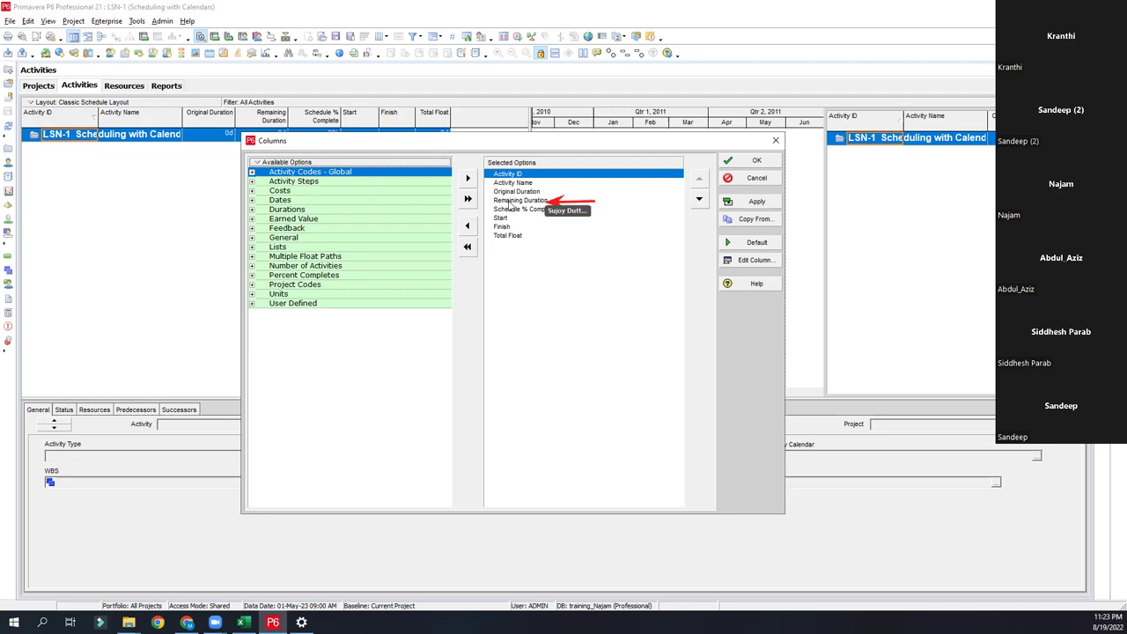
Step: Remove Remaining Duration and Schedule % Complete from the selected columns, then select Finish
left_click(511, 202)
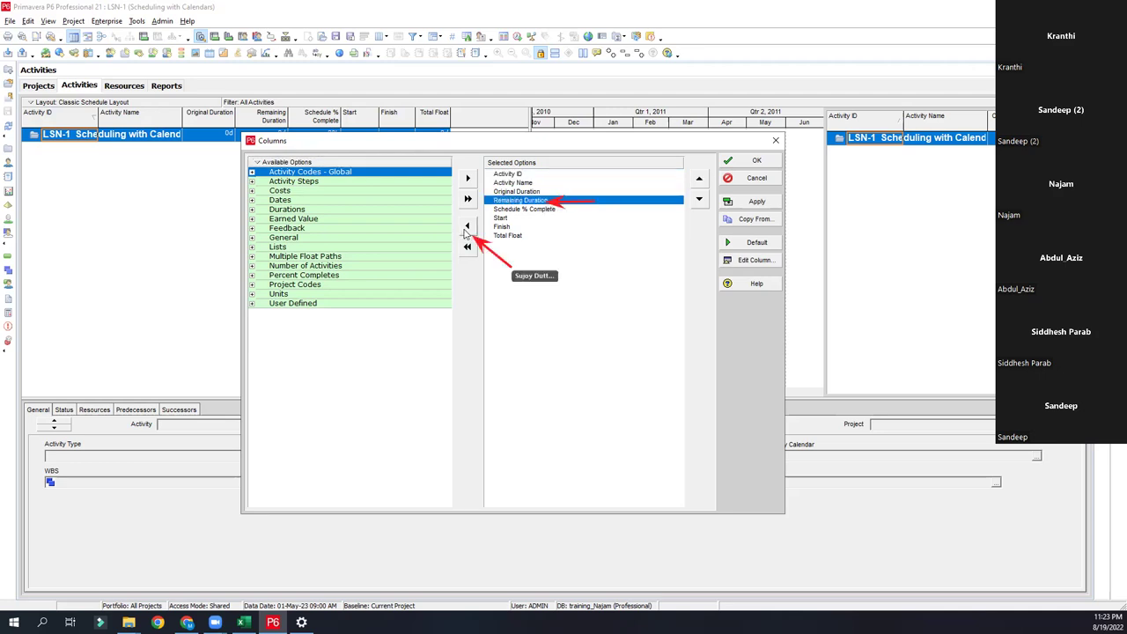
left_click(467, 227)
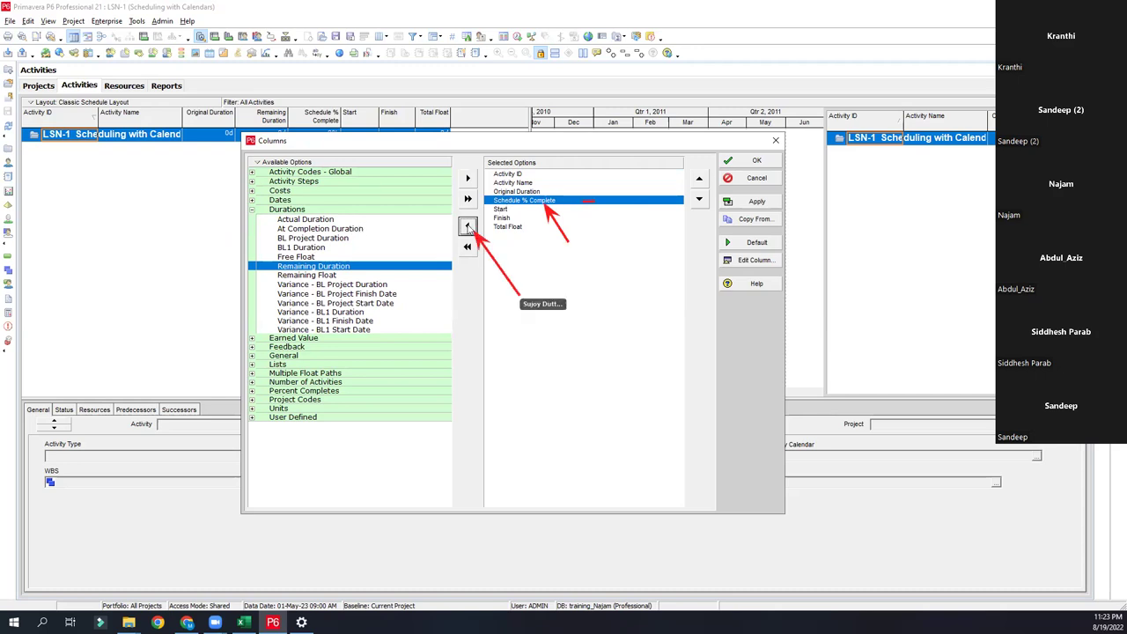
left_click(466, 228)
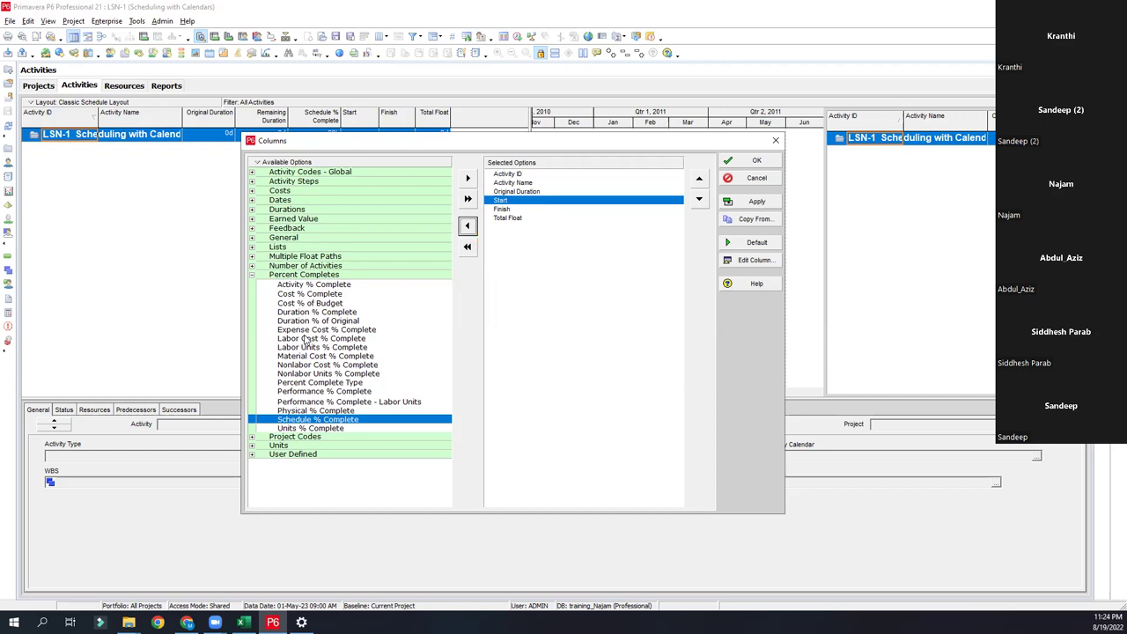
left_click(252, 275)
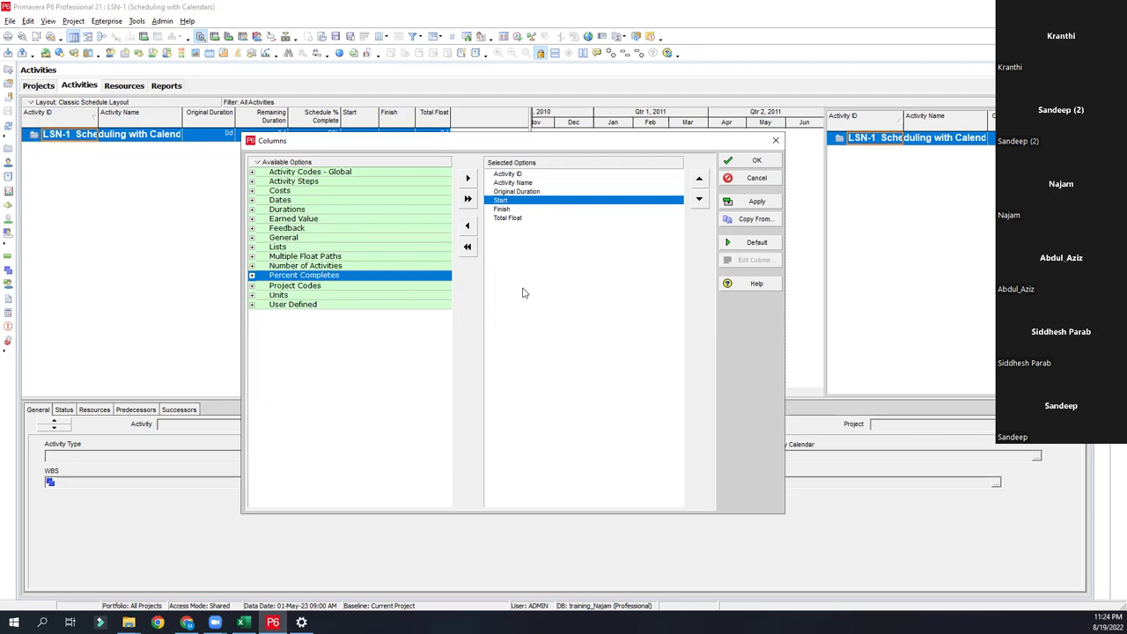
left_click(504, 210)
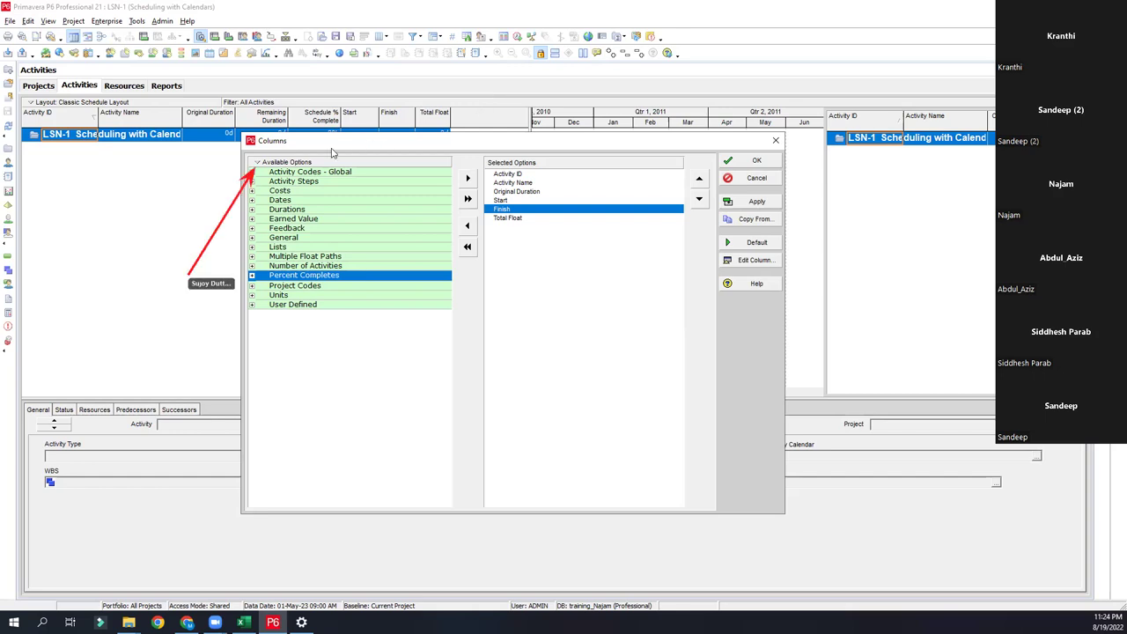
Step: Find the Calendar column by searching 'calen' and add it after Finish
right_click(255, 165)
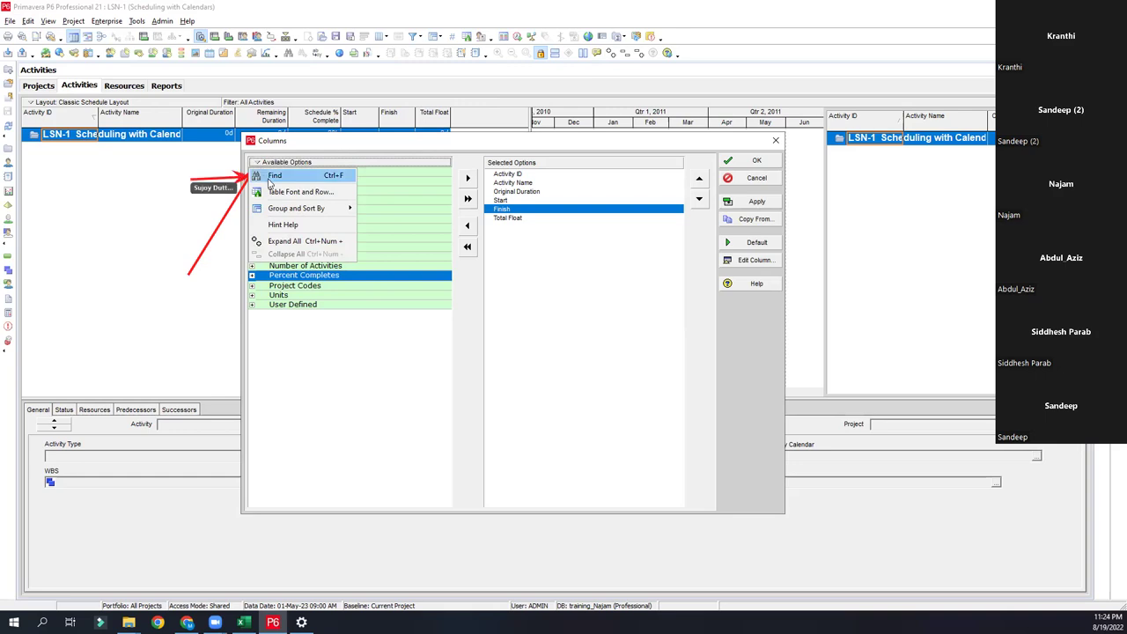
left_click(273, 179)
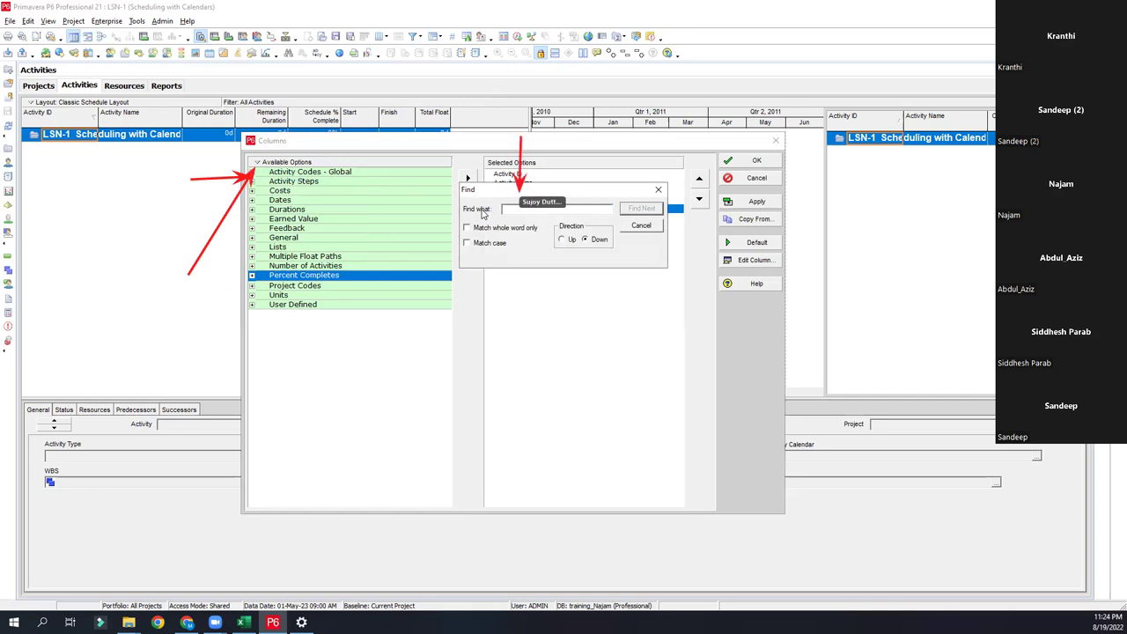
type("cale")
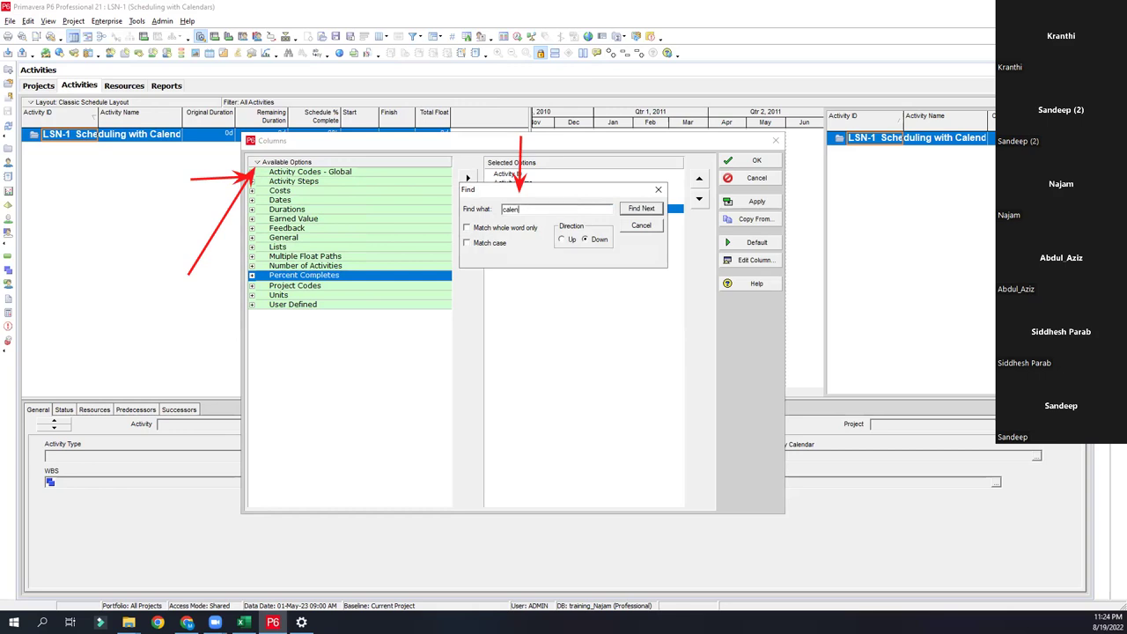
type("n")
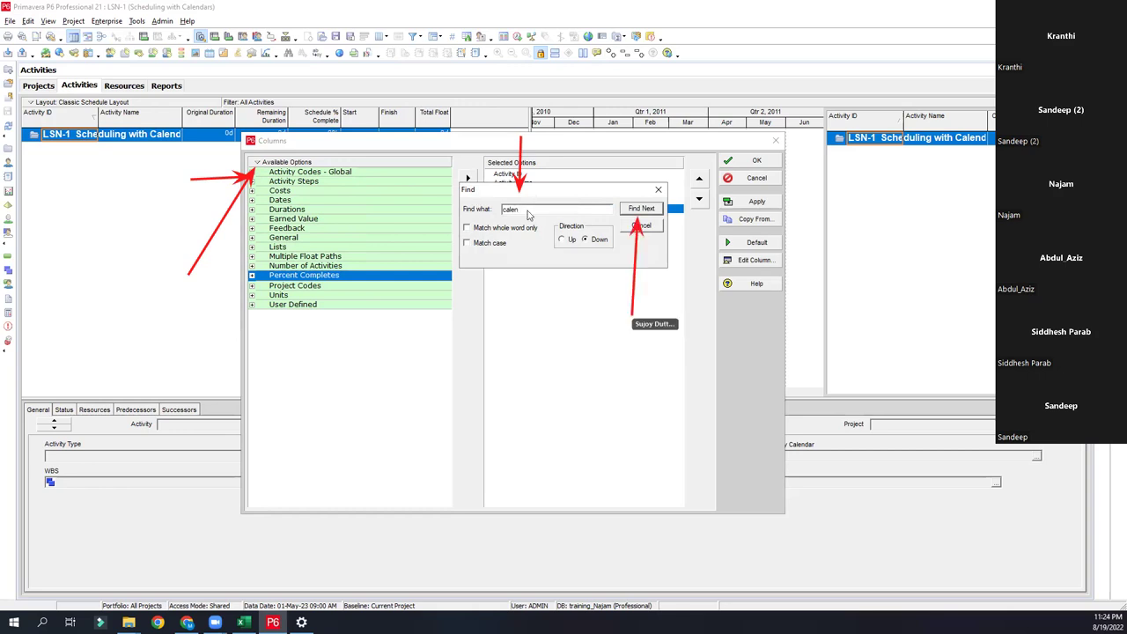
left_click(625, 212)
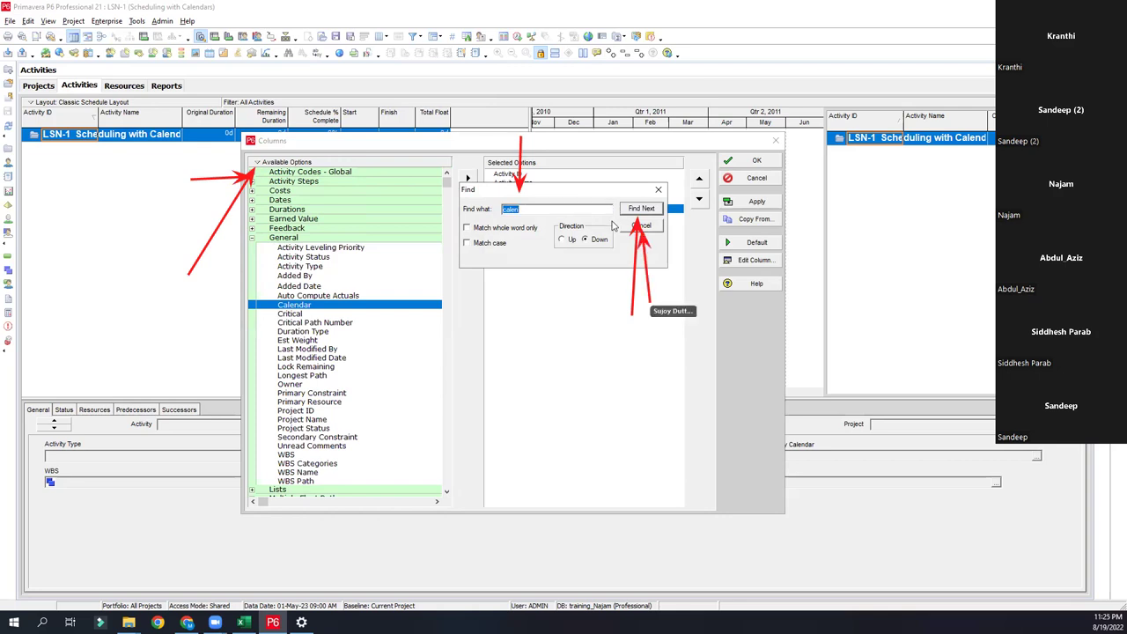
left_click(302, 304)
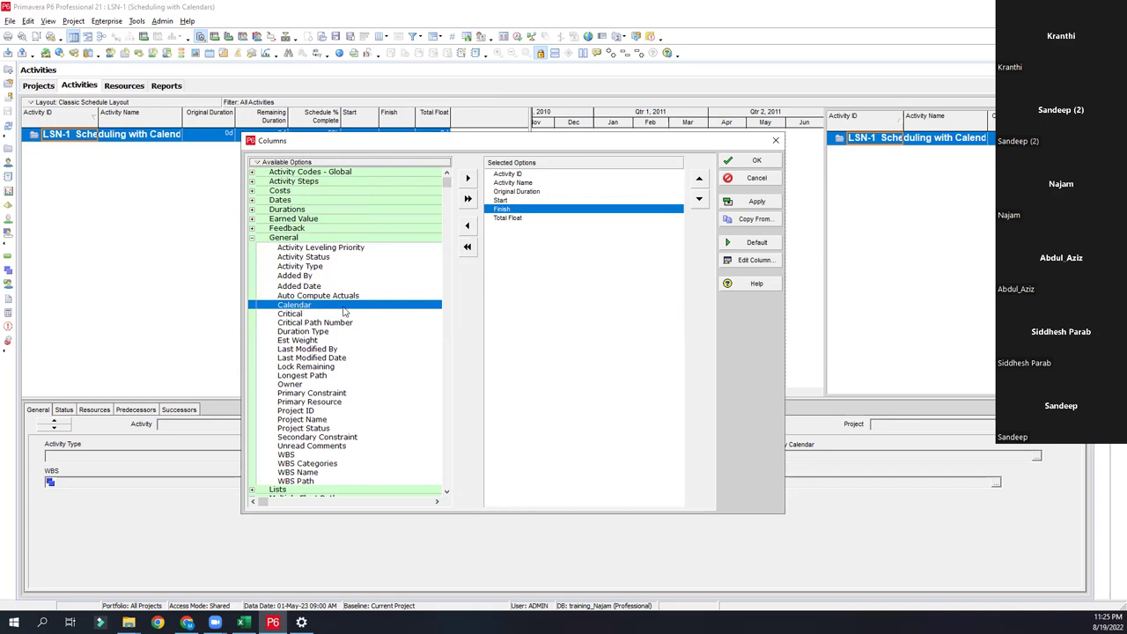
left_click(468, 177)
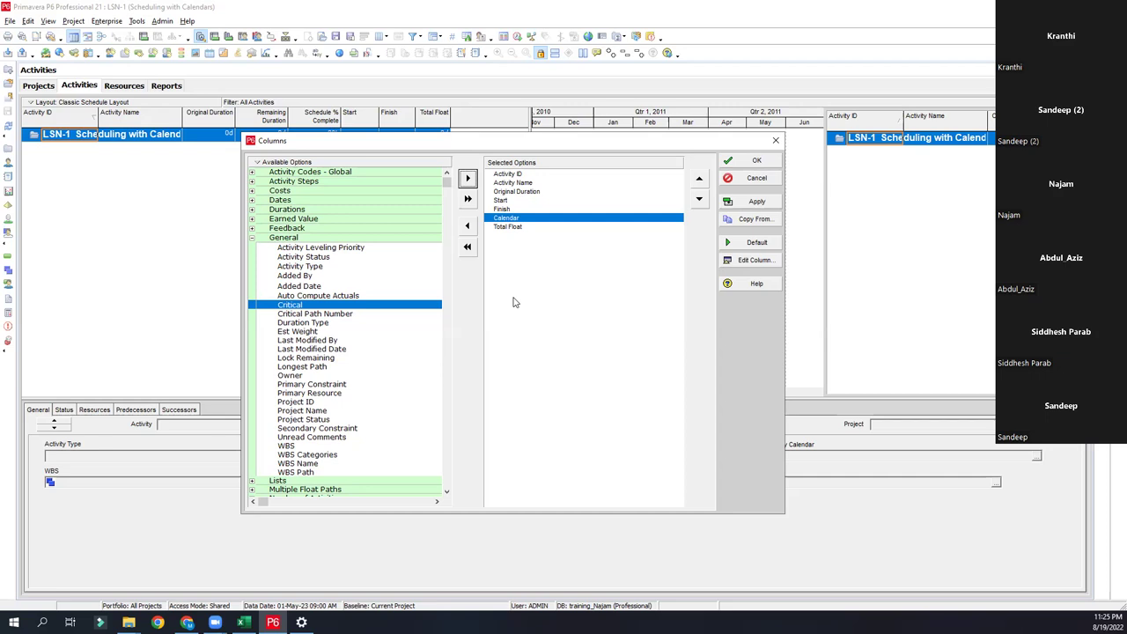
left_click(252, 237)
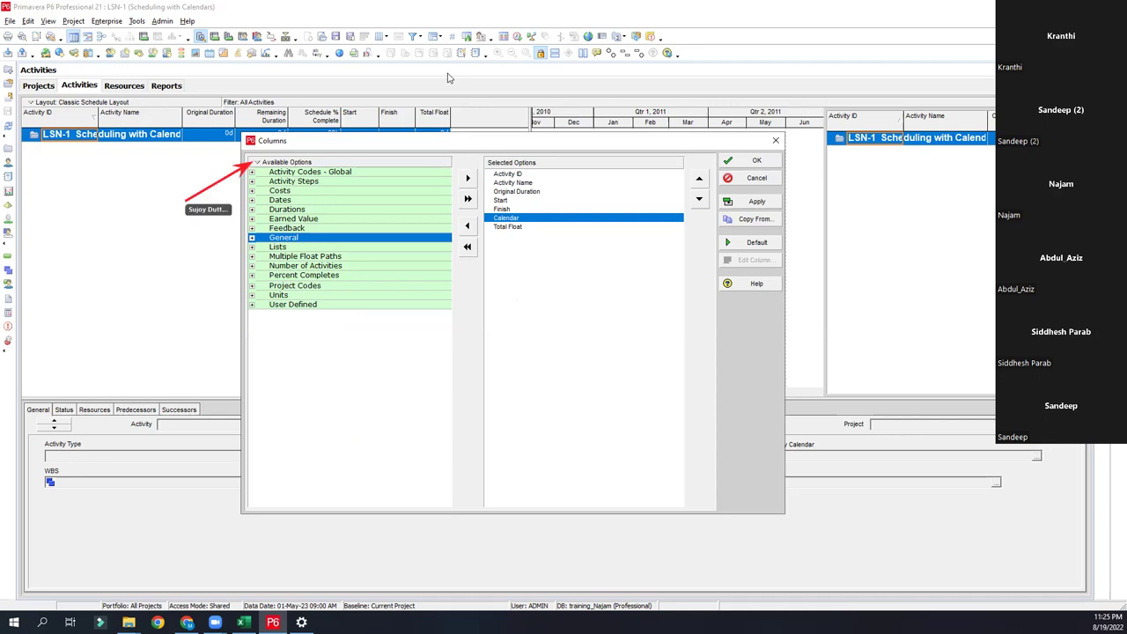
Step: Search 'pred' and add Predecessor Details between Calendar and Total Float
right_click(258, 164)
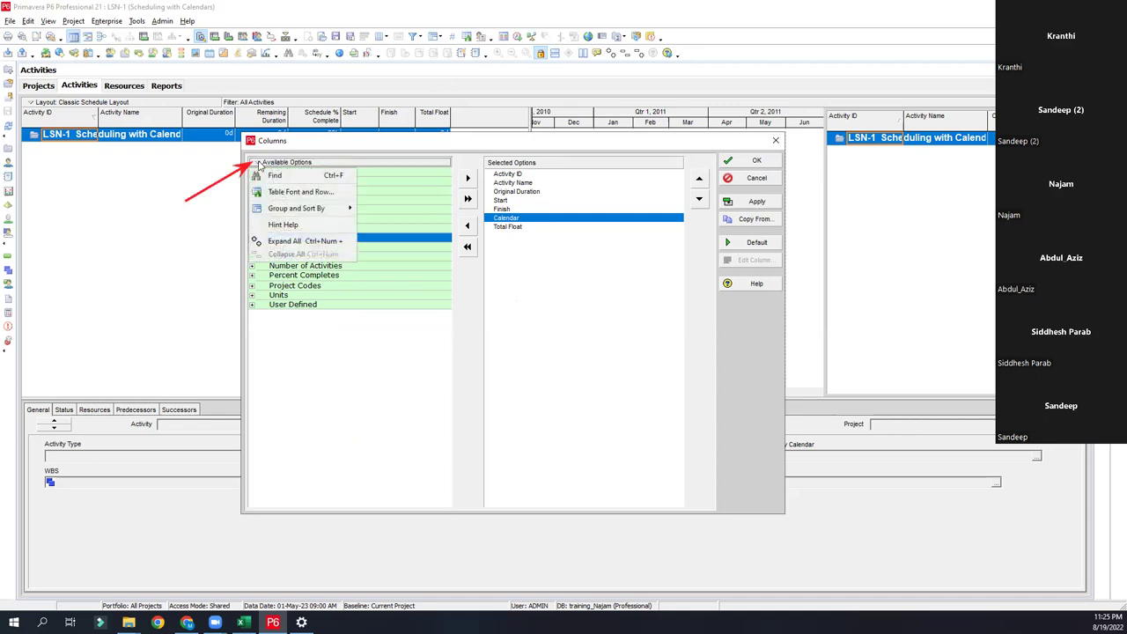
left_click(274, 175)
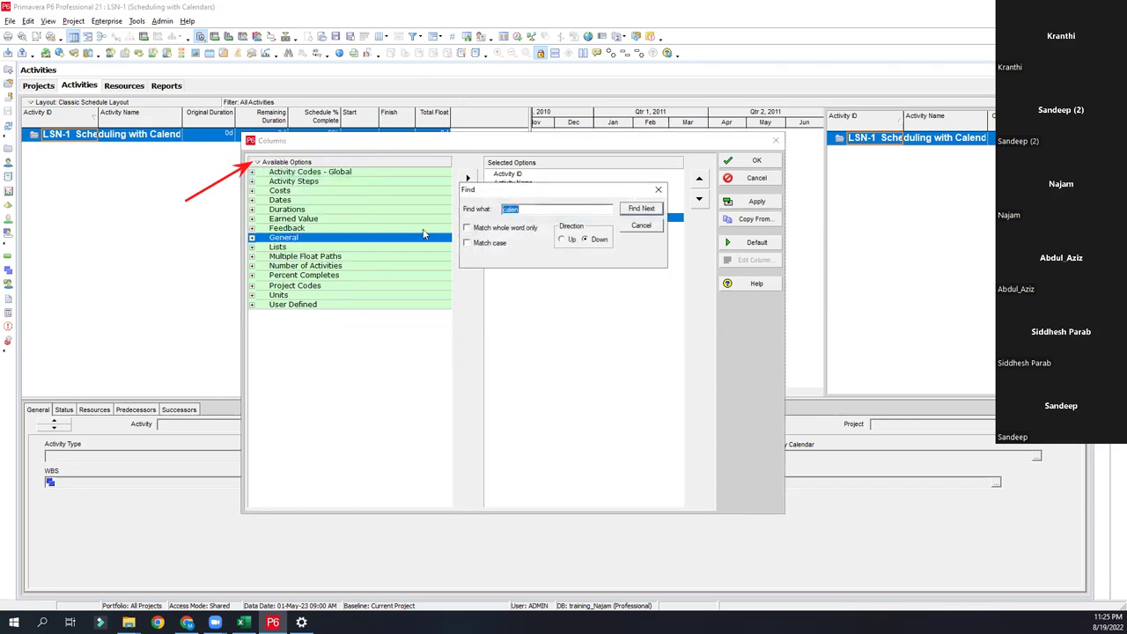
type("pred")
left_click(654, 210)
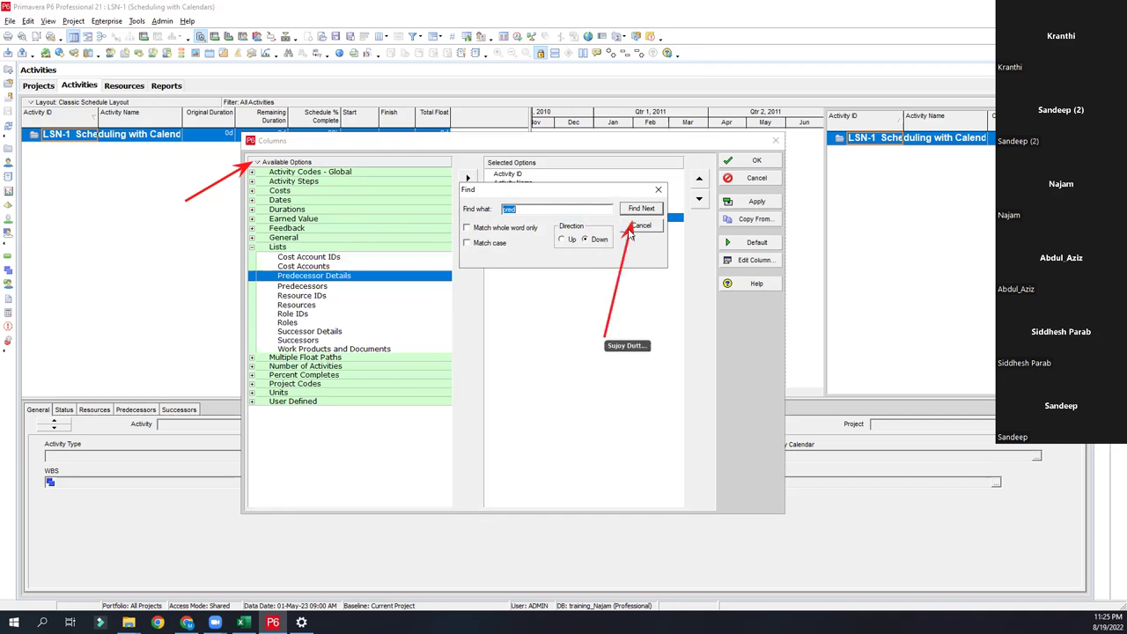
left_click(641, 225)
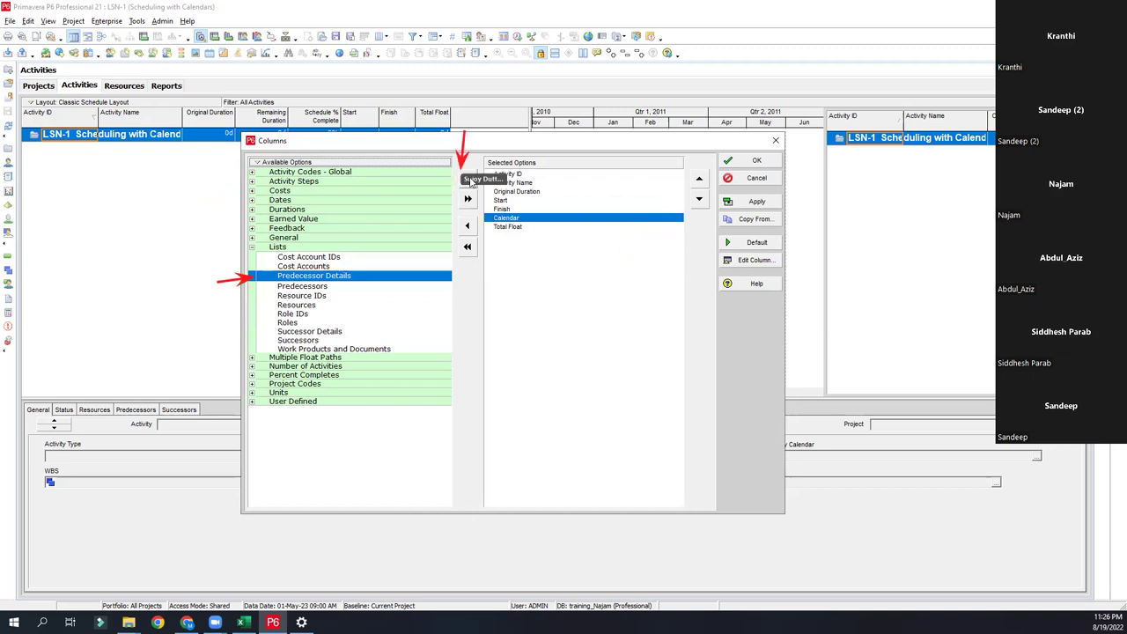
left_click(467, 179)
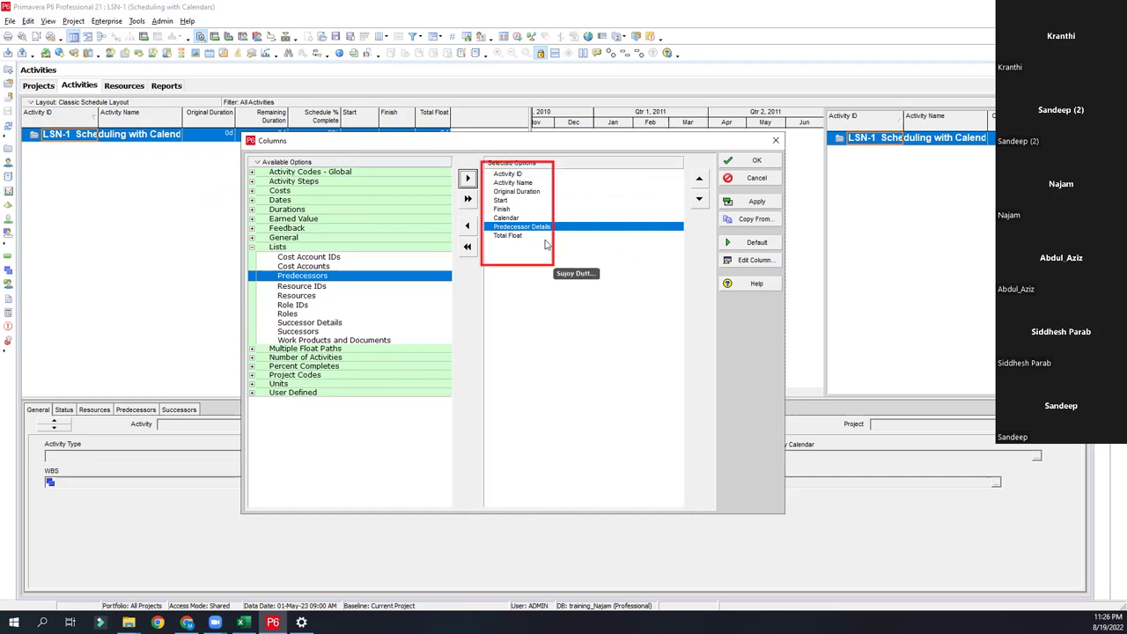
left_click(506, 236)
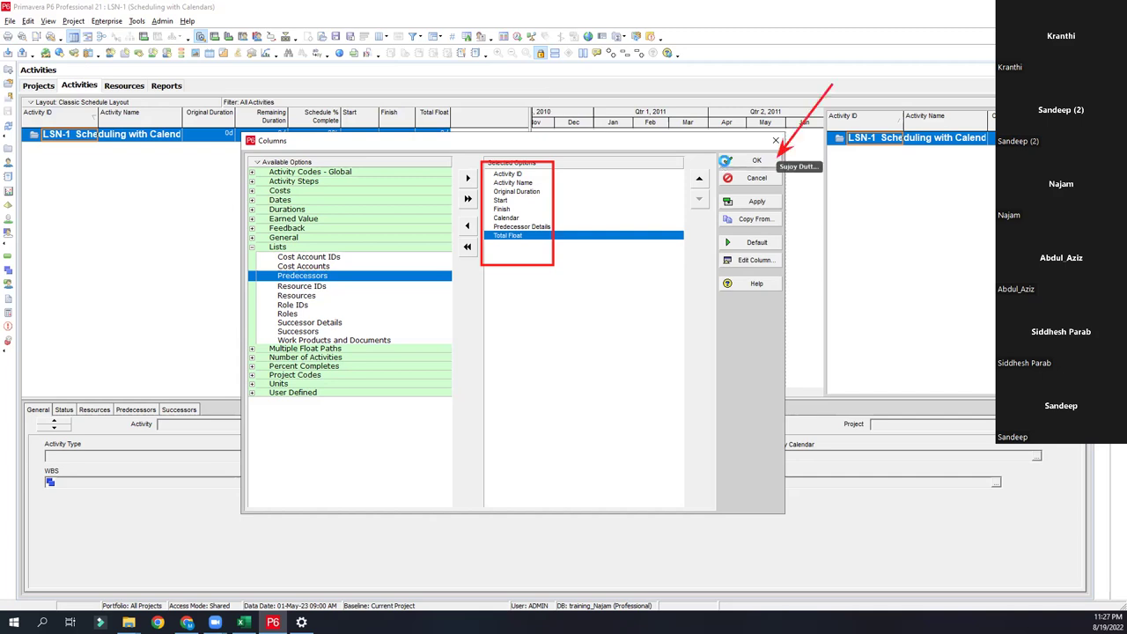
Step: Apply the column choices and save the layout as 'Activity Layout by' plus the author's name
left_click(727, 164)
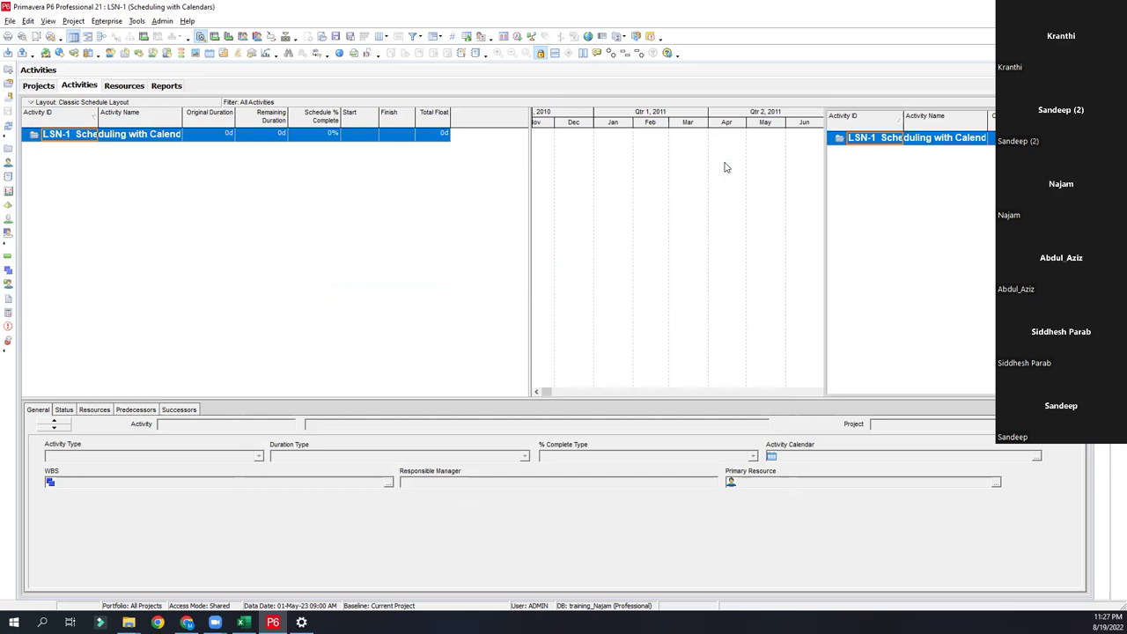
left_click(350, 37)
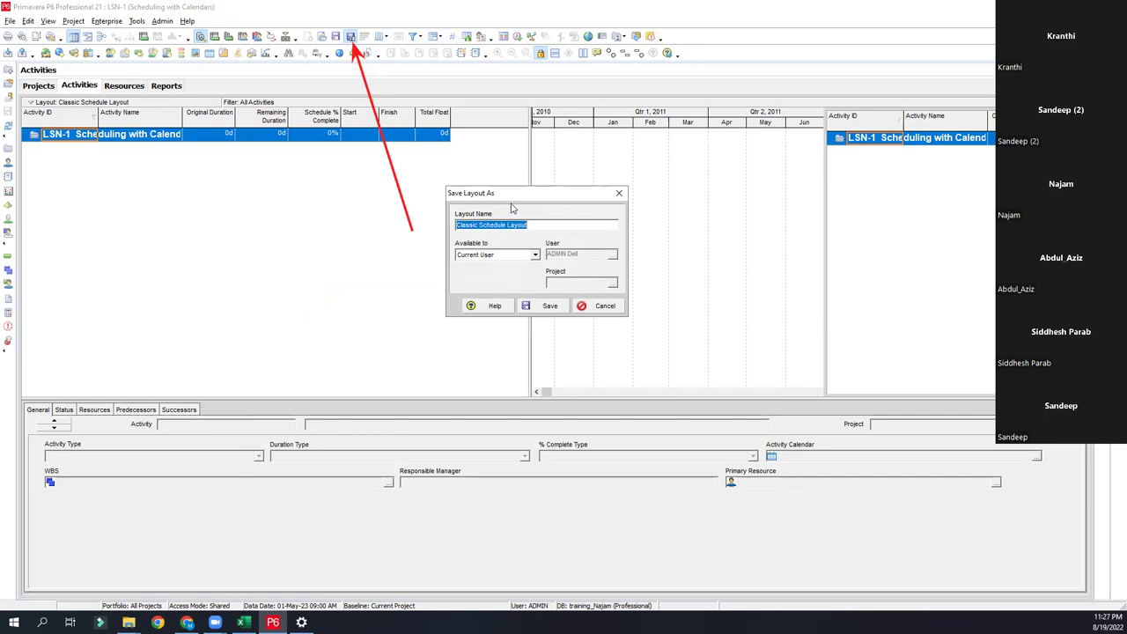
left_click(544, 224)
key("ctrl+shift+Left")
key("ctrl+shift+Left")
key("ctrl+shift+Left")
type("C")
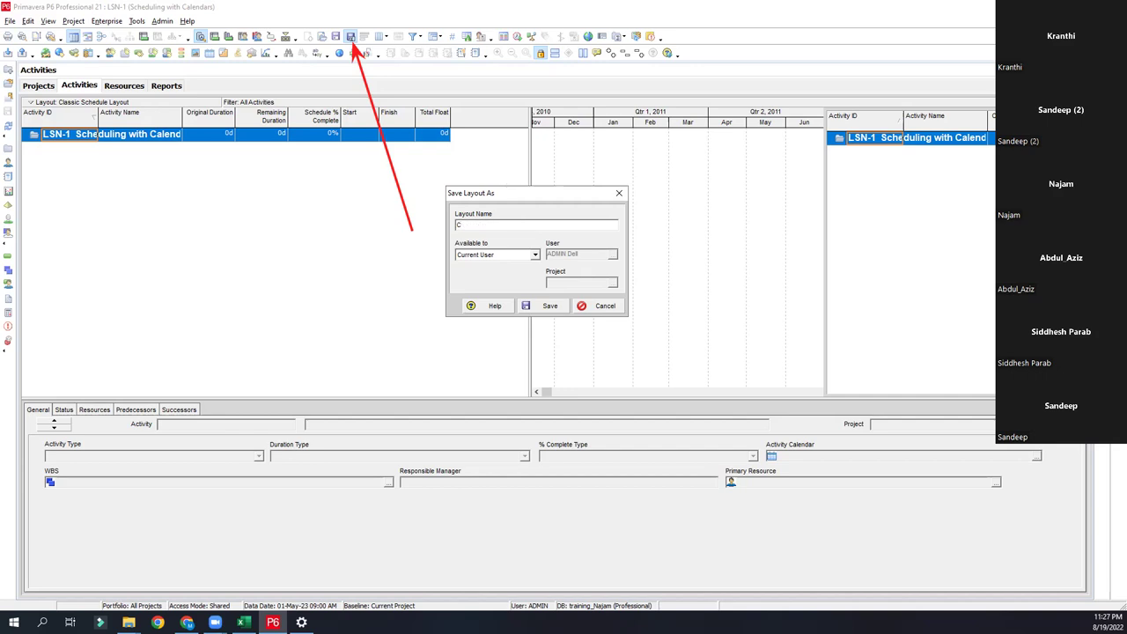
type("Activity Layout by Najam")
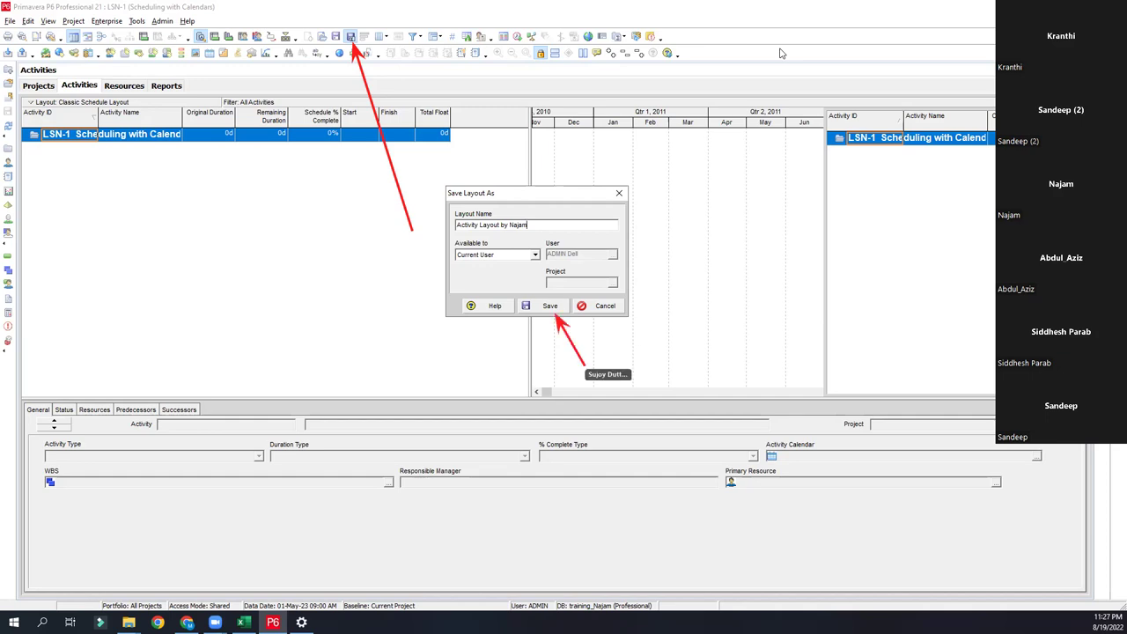
left_click(549, 308)
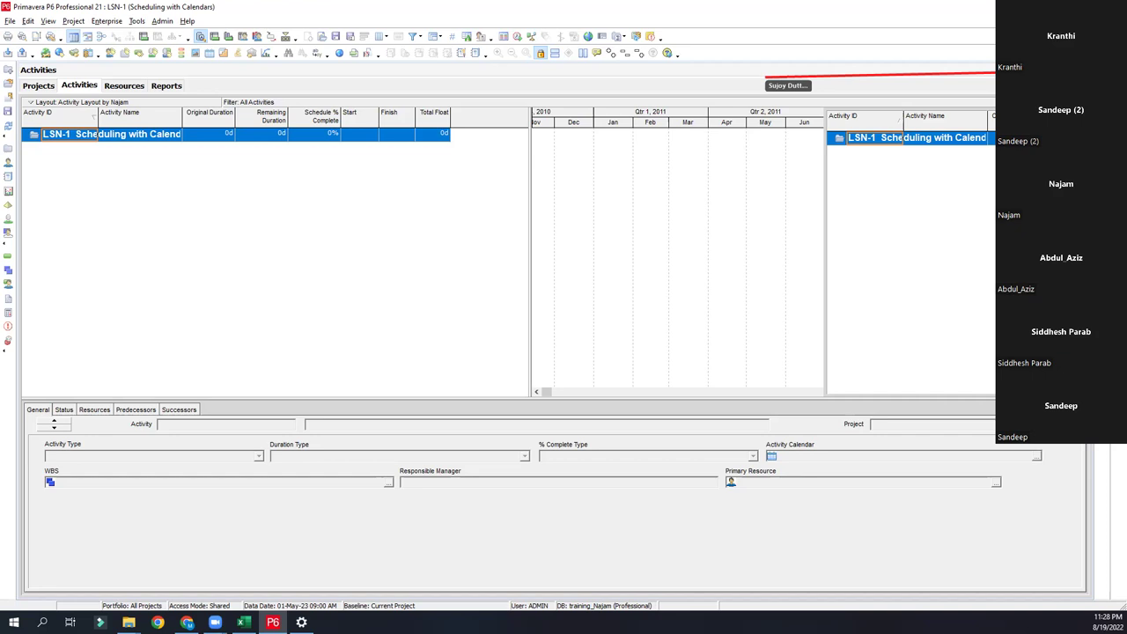
Step: Insert seven 'New Activity' rows, A1000 through A1060, under LSN-1
key("Insert")
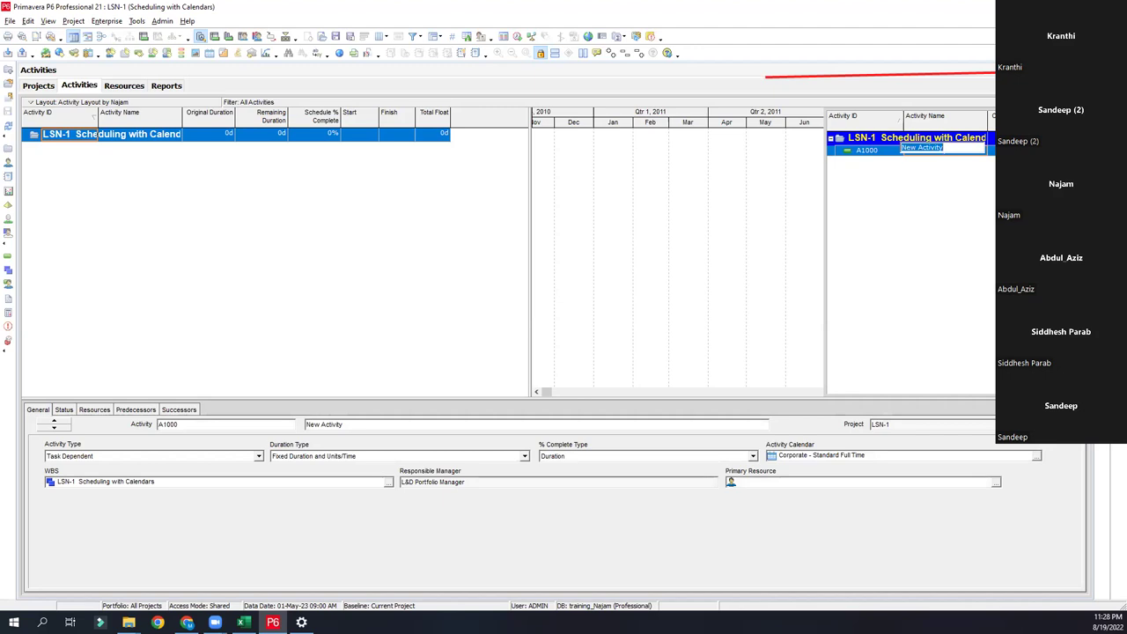
key("Insert")
key("Insert")
key("Insert")
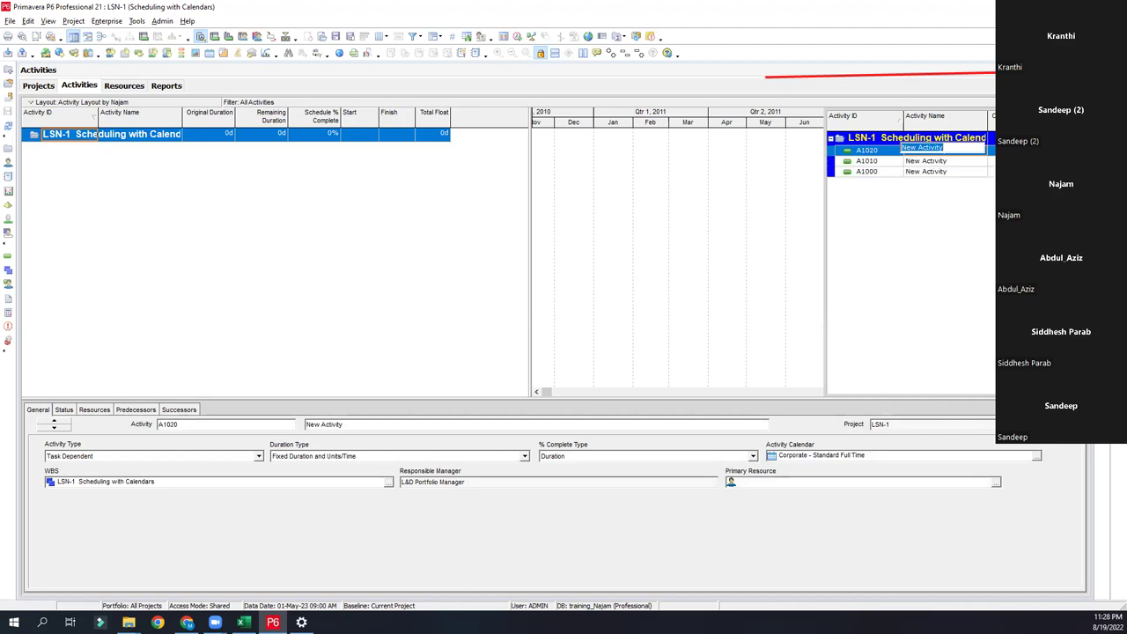
key("Insert")
key("Insert")
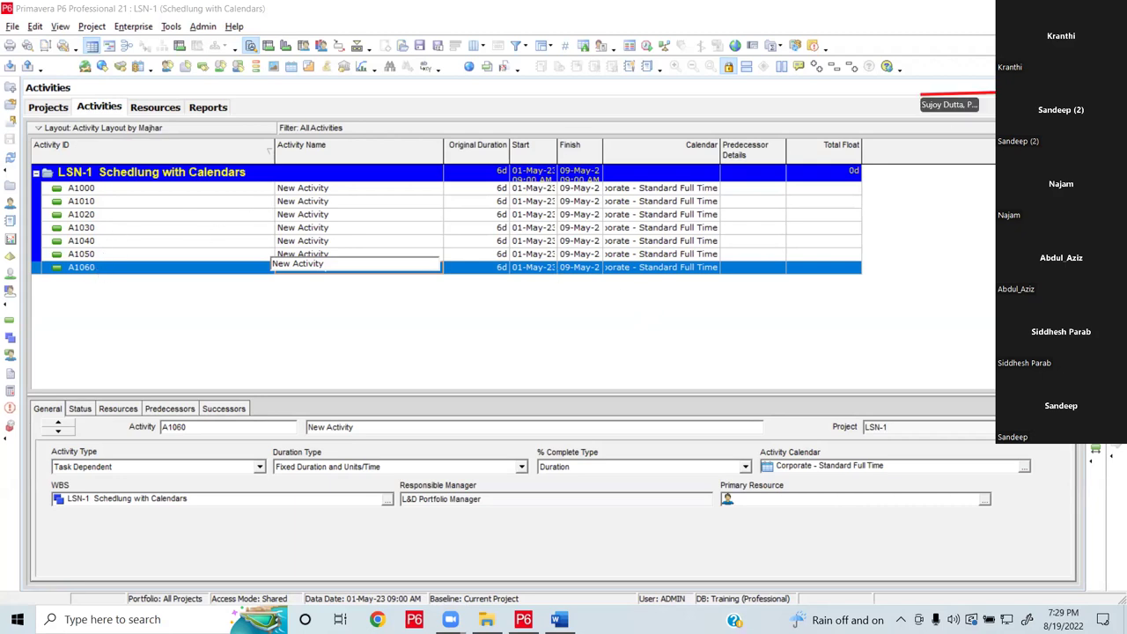
Step: Insert seven more New Activity rows, A1070 through A1130, below A1060 in LSN-1
key("Insert")
key("Insert")
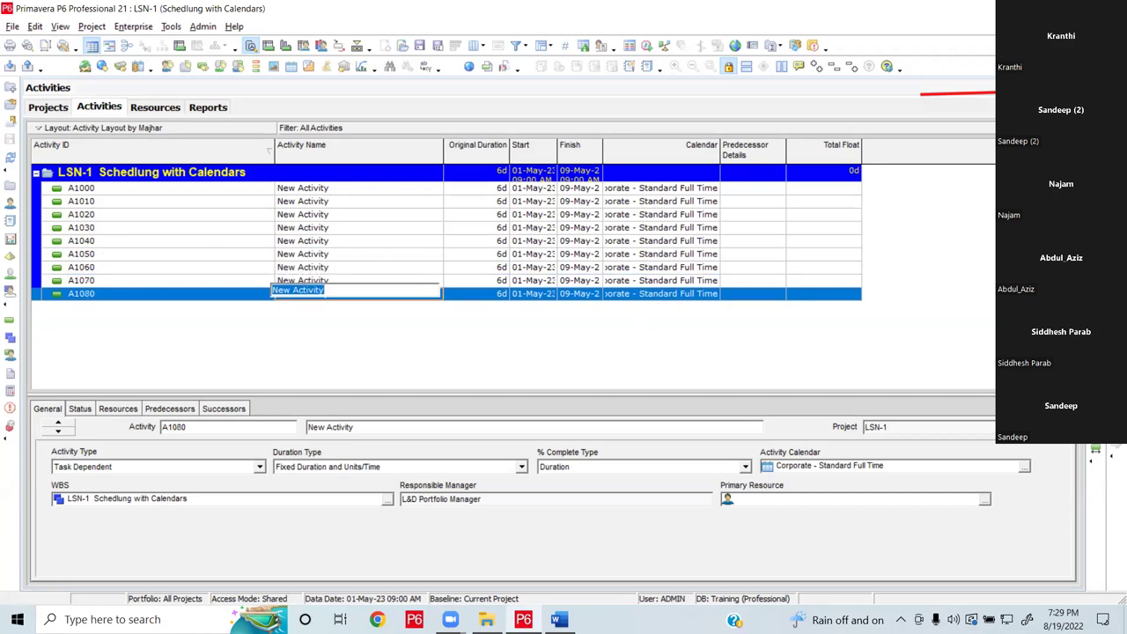
key("Insert")
key("Insert")
key("Insert")
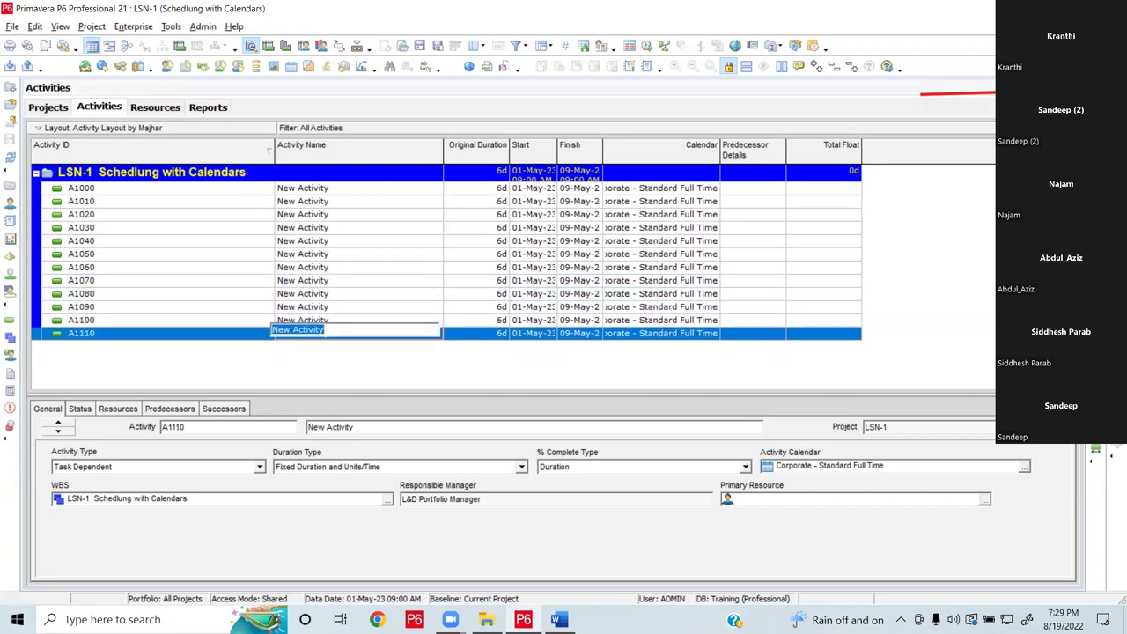
key("Insert")
key("Insert")
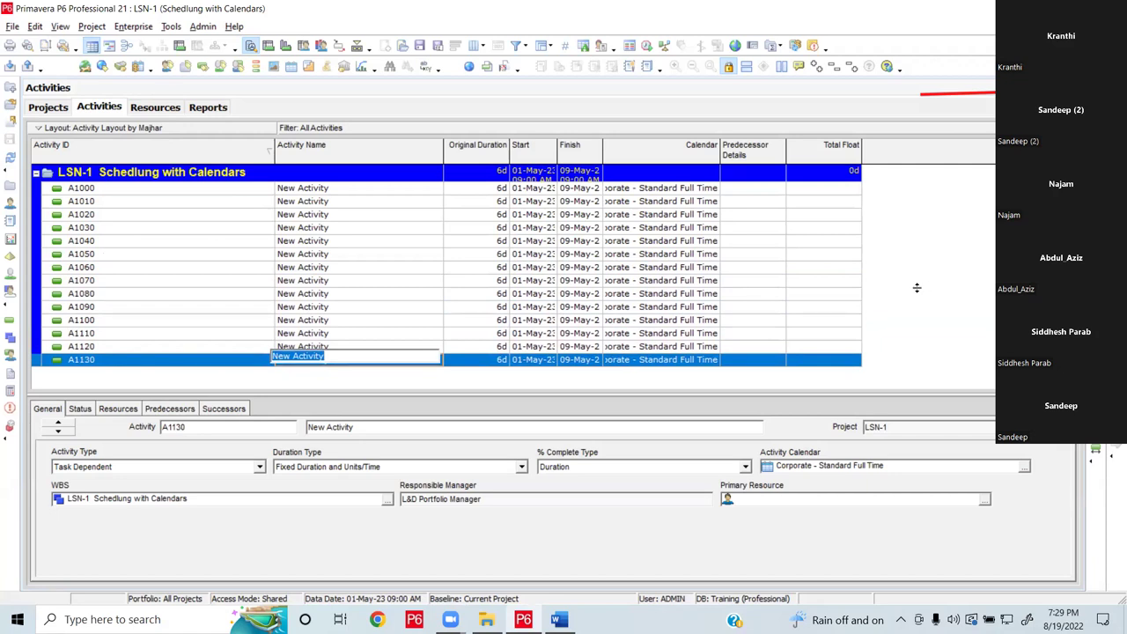
key("Return")
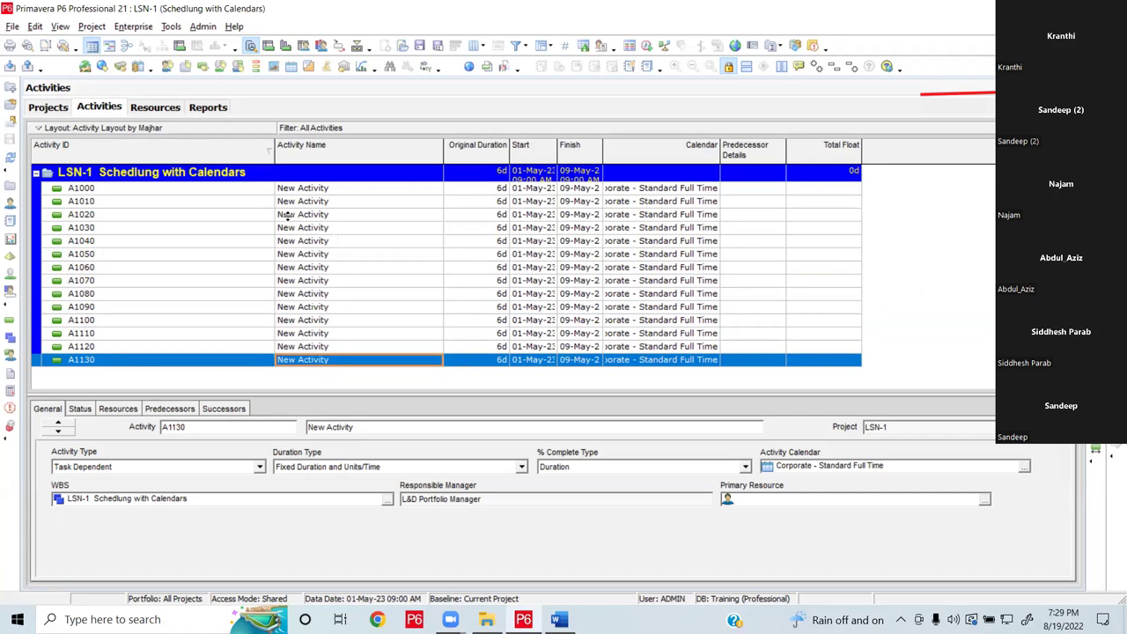
Step: Narrow Activity ID, Name and Original Duration, widen Calendar, and widen the table to expose the Gantt chart
left_click_drag(276, 158, 107, 149)
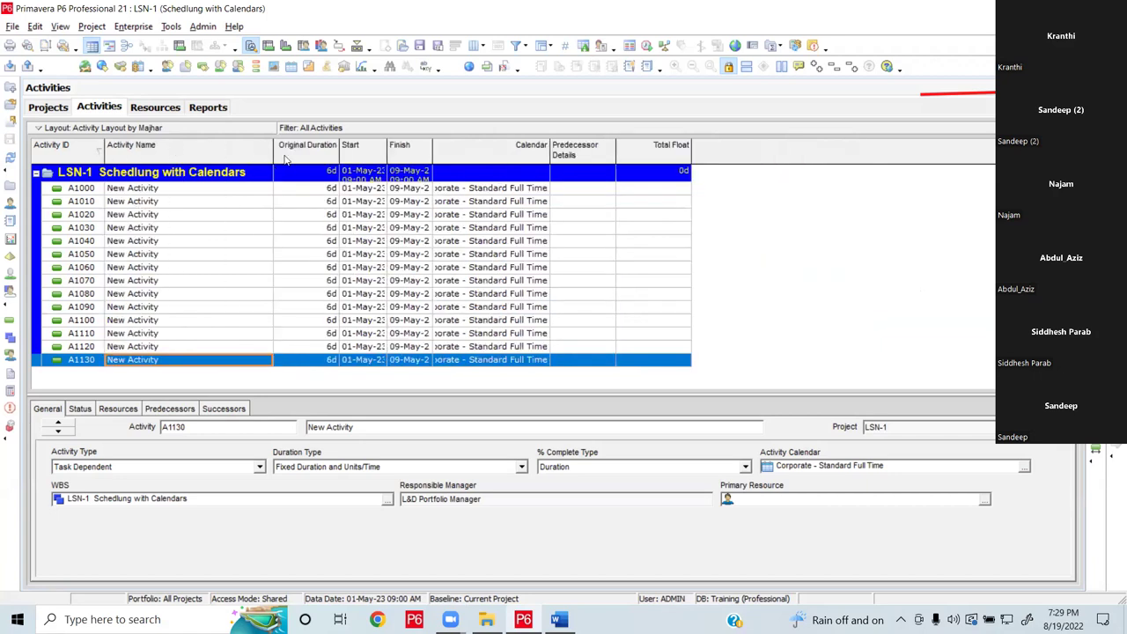
left_click_drag(272, 152, 210, 149)
left_click_drag(280, 155, 451, 149)
left_click_drag(568, 154, 586, 157)
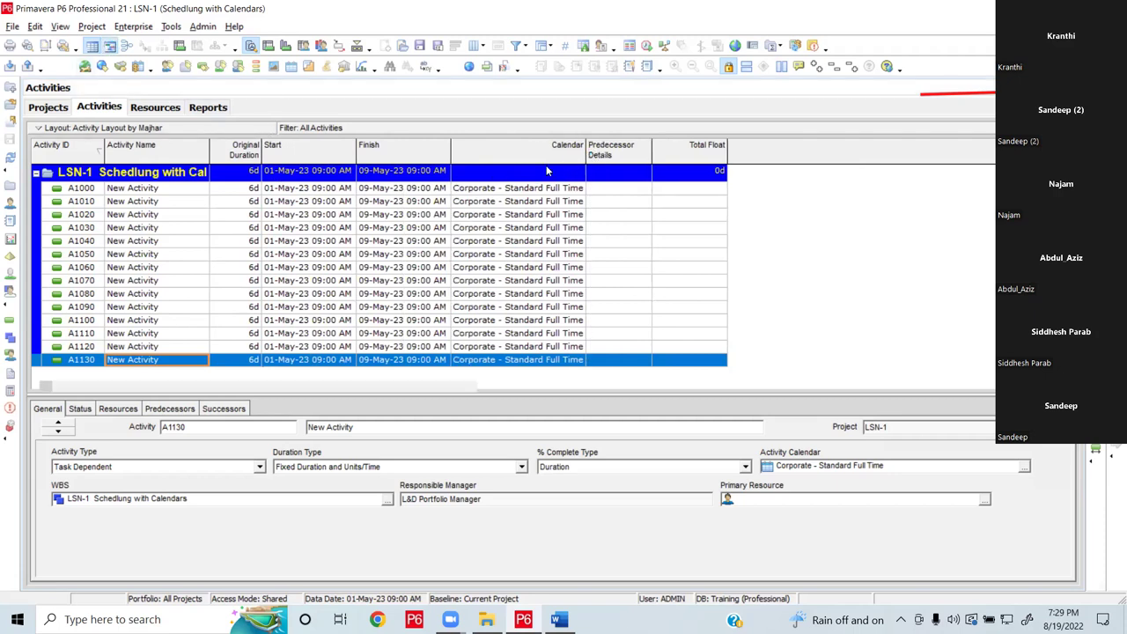
left_click_drag(495, 221, 581, 231)
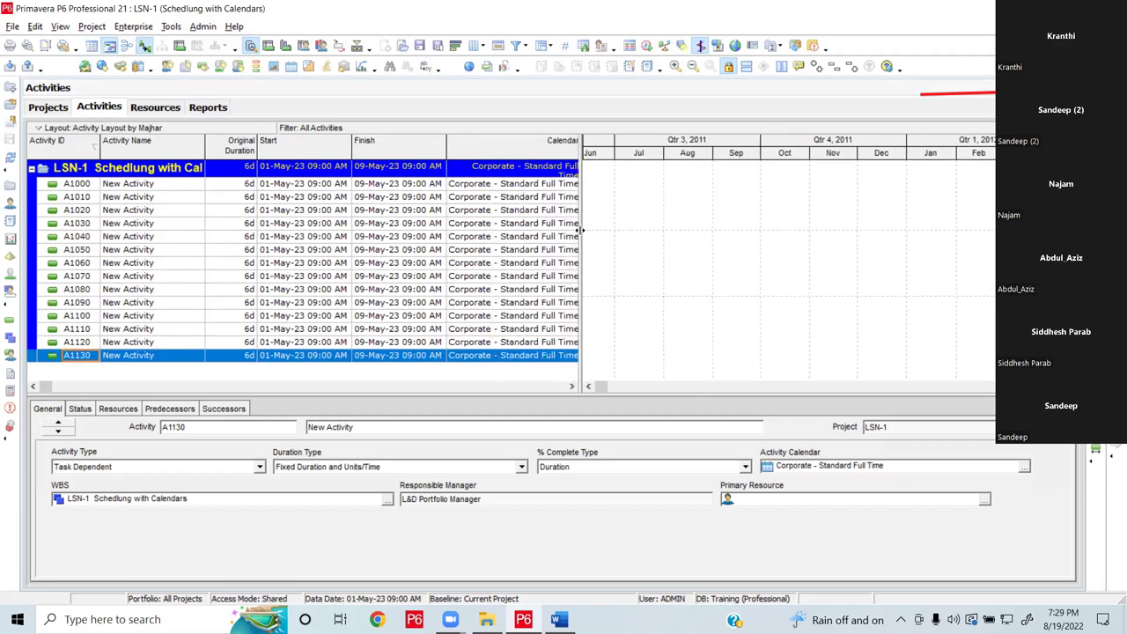
Step: Select A1000, scroll the Gantt timescale to the May–Dec 2023 bars, and hide the progress line
left_click(170, 184)
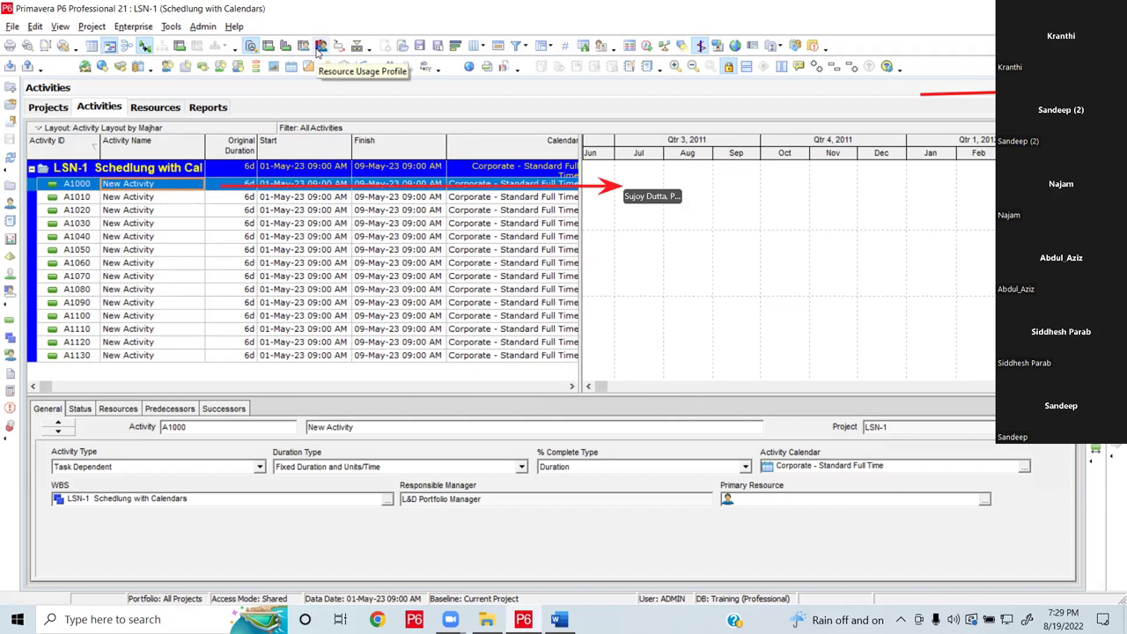
left_click(163, 187)
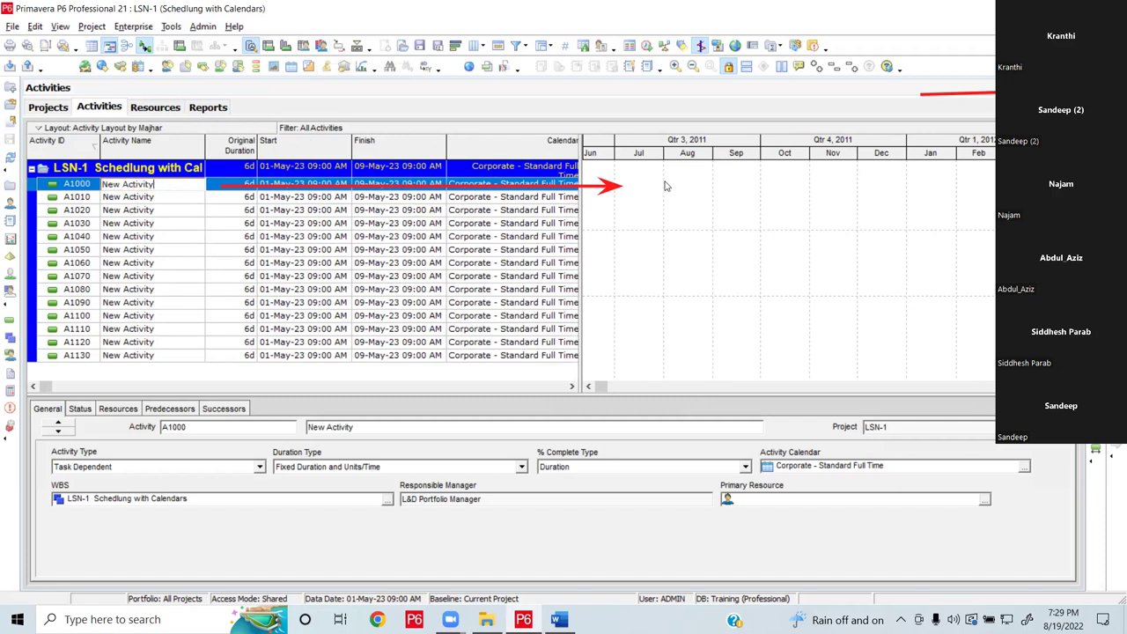
left_click(637, 191)
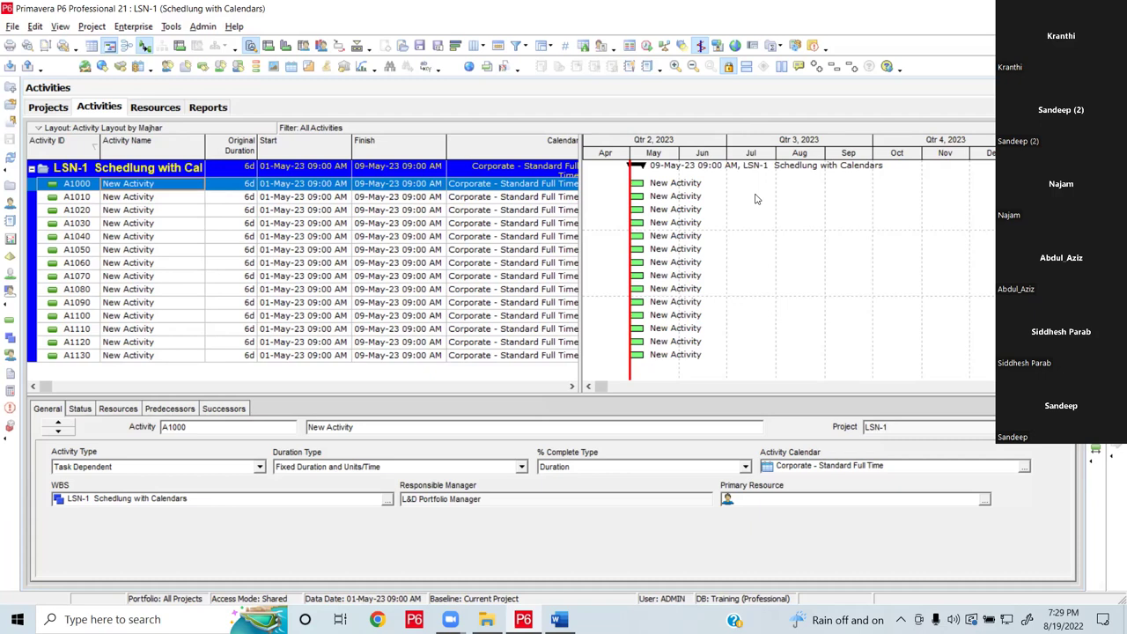
scroll(798, 190, "left", 3)
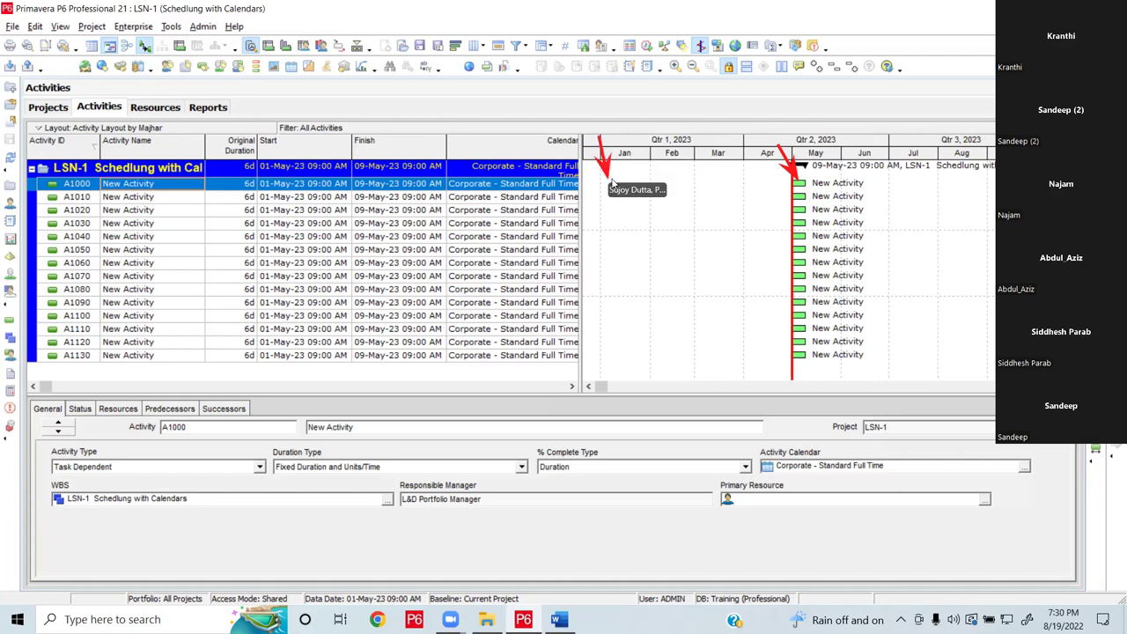
scroll(611, 184, "right", 3)
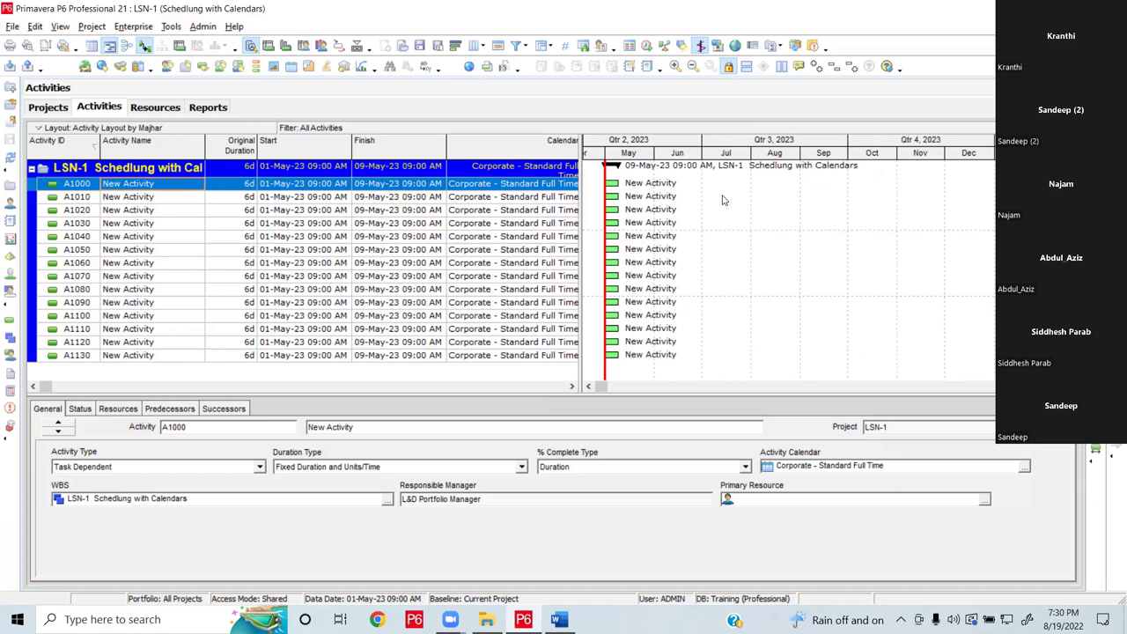
left_click(701, 48)
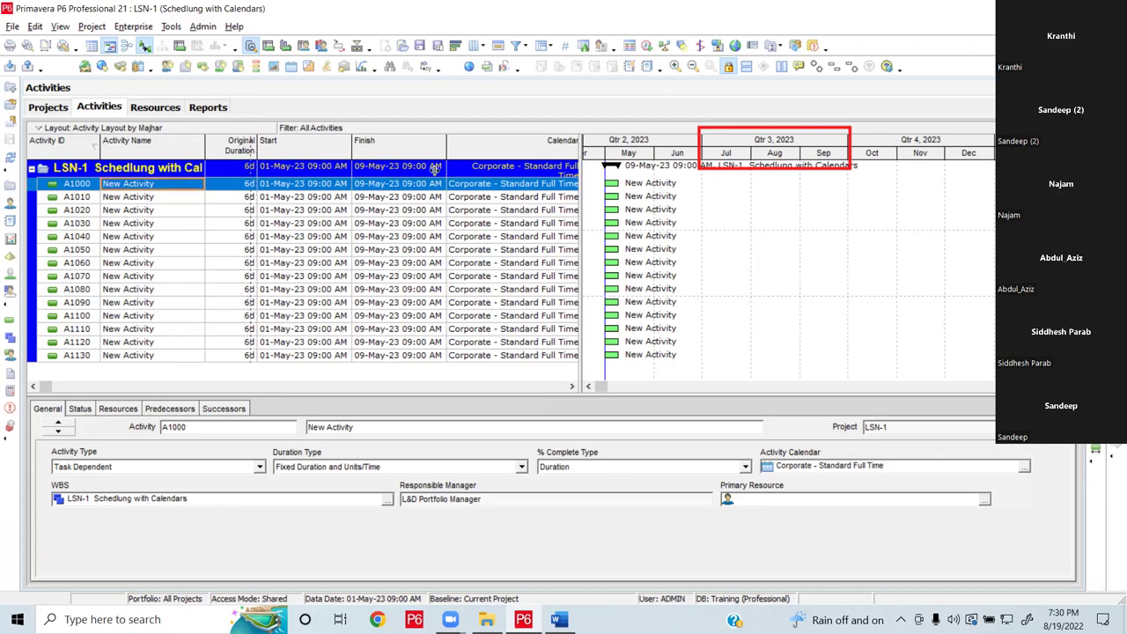
Step: Narrow Original Duration, zoom the timescale to days around May 2023, and save the activity layout
left_click_drag(361, 89, 351, 89)
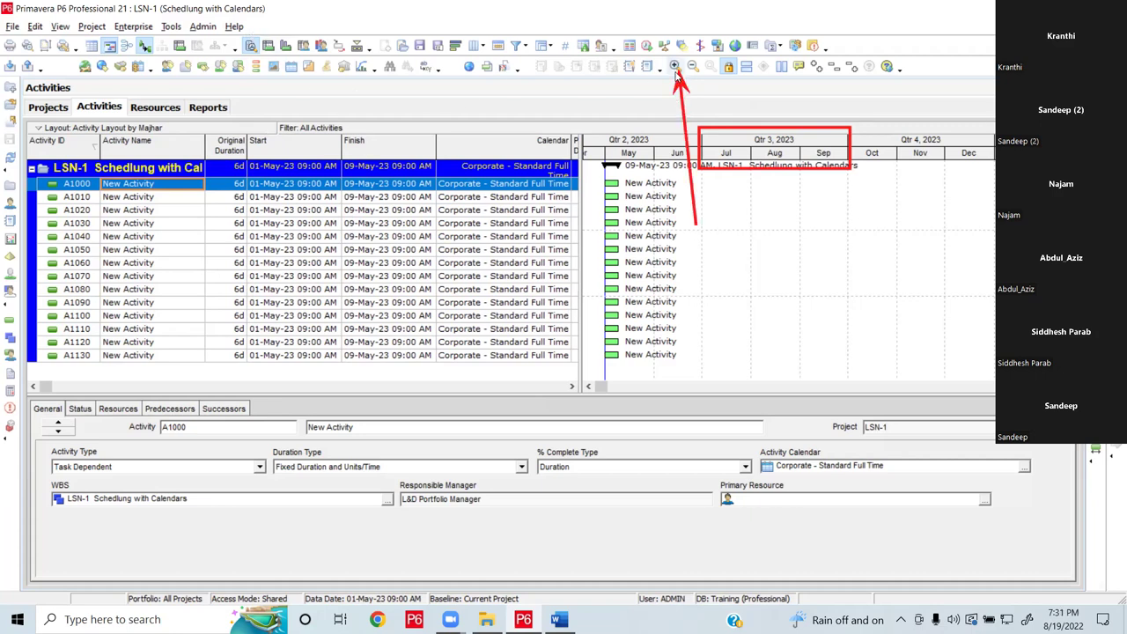
left_click(676, 68)
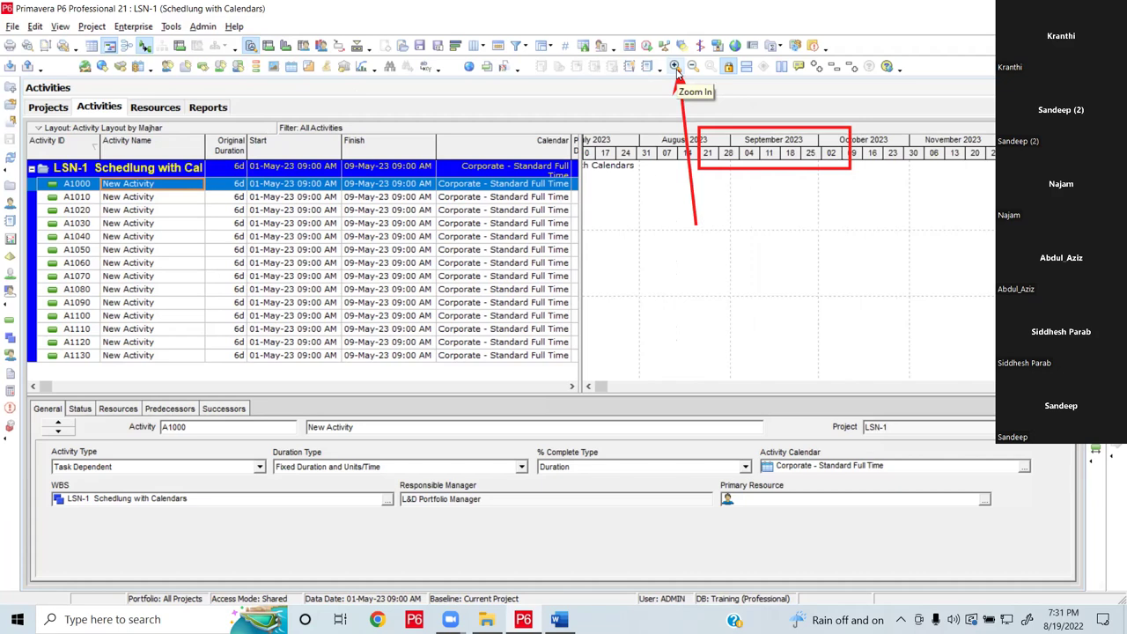
left_click(675, 68)
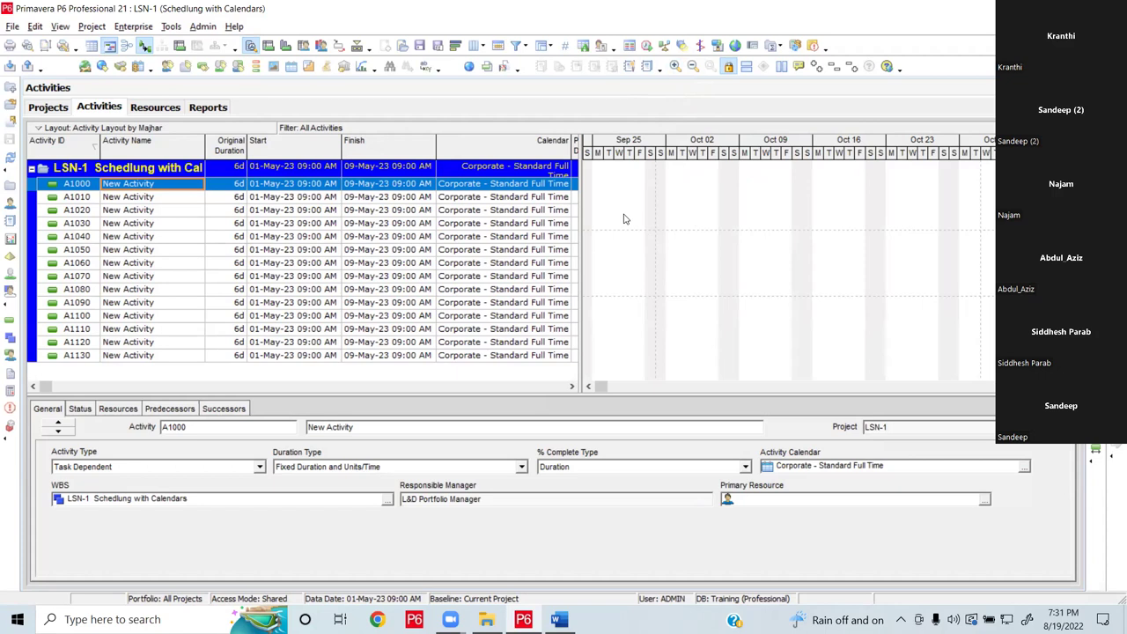
left_click(636, 185)
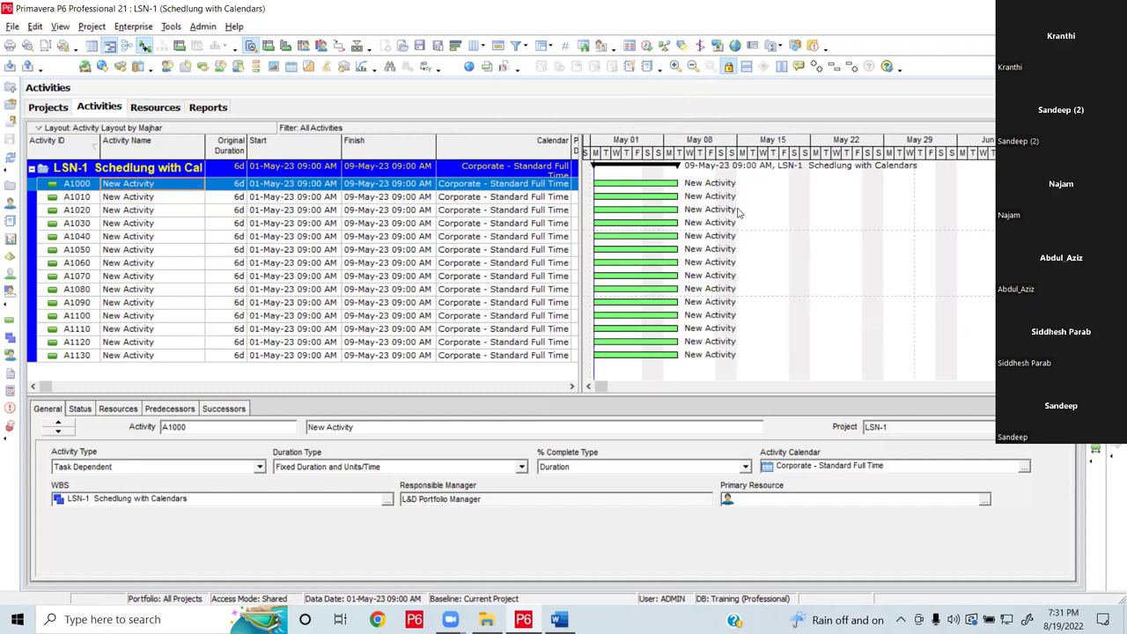
mouse_move(657, 154)
left_mouse_down()
mouse_move(671, 154)
mouse_move(650, 153)
left_mouse_up()
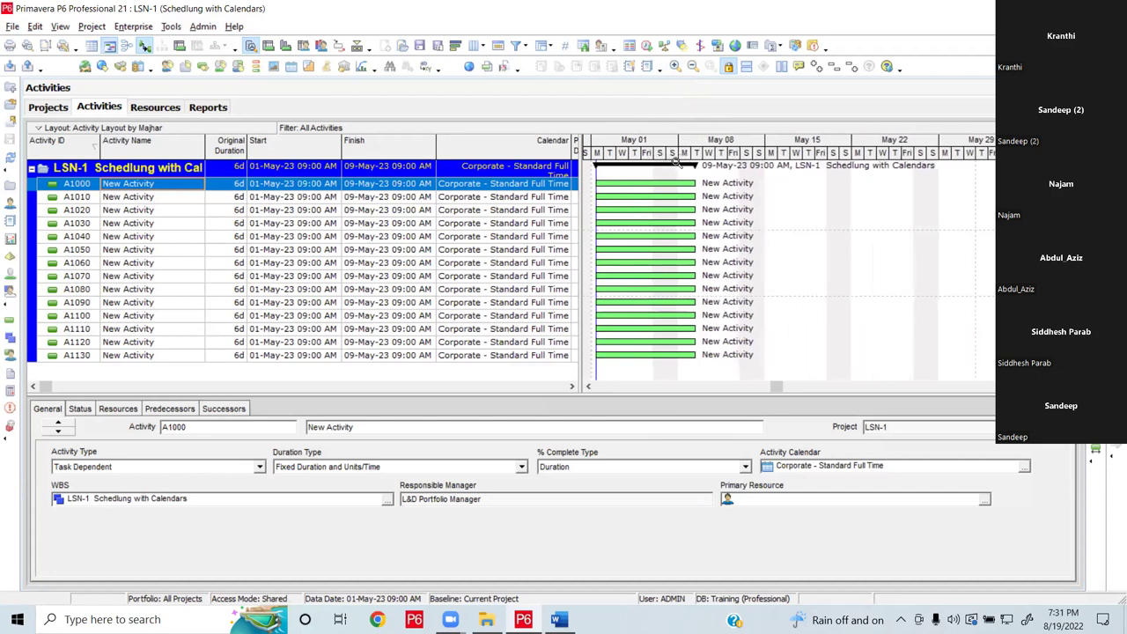
left_click_drag(719, 151, 669, 153)
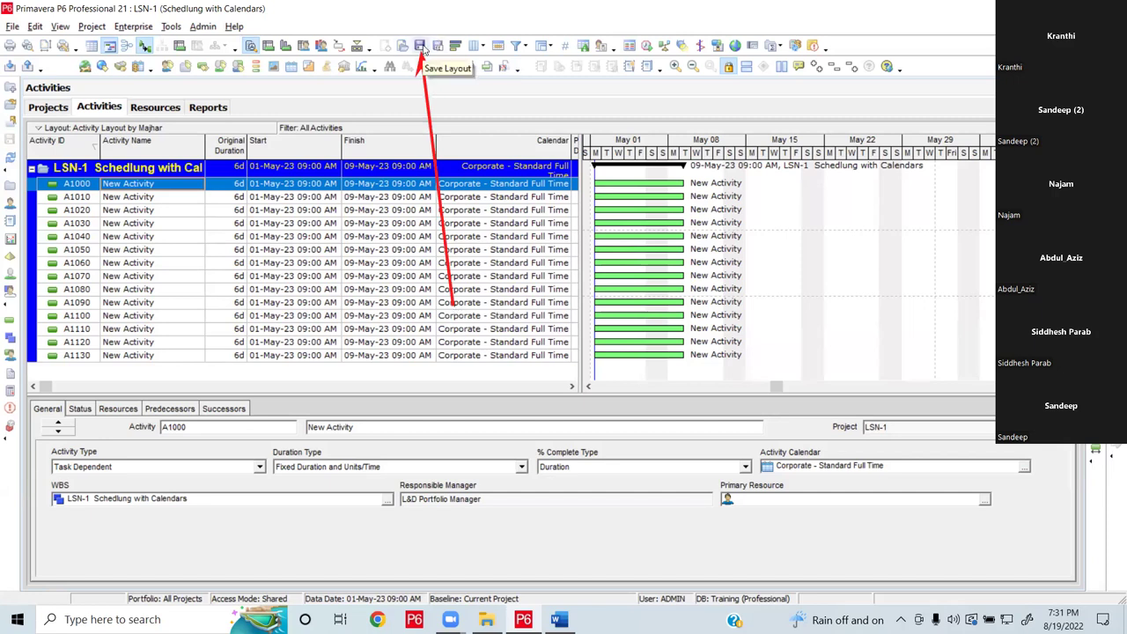
left_click(423, 47)
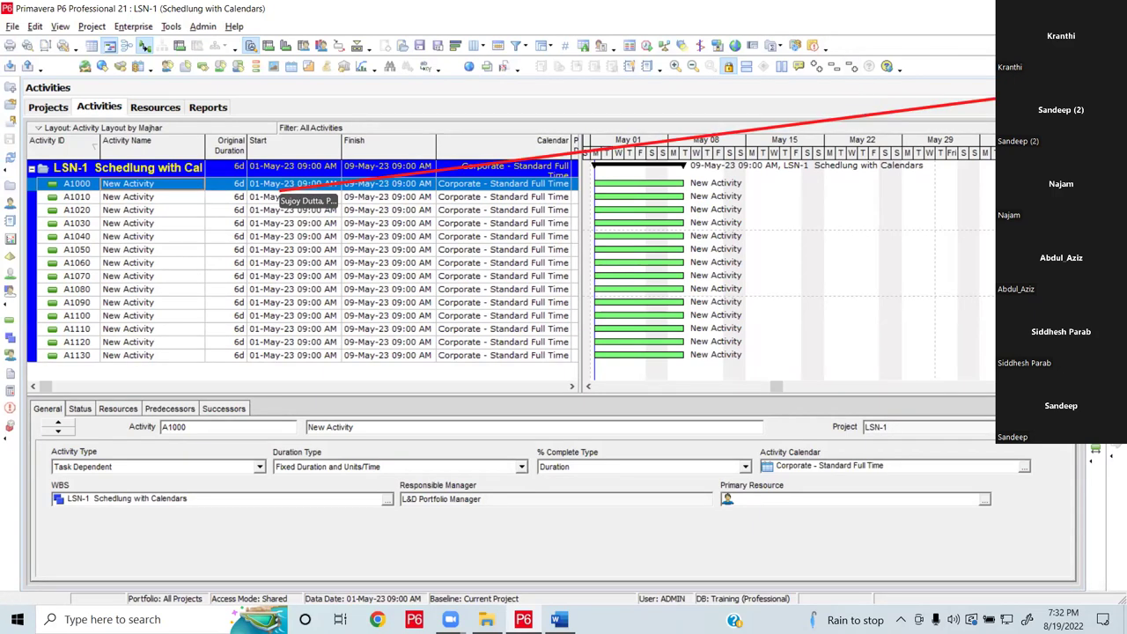
Step: Switch through Resources, Reports and Projects, then open LSN-1's Activities and its WBS showing 14 activities
left_click(155, 107)
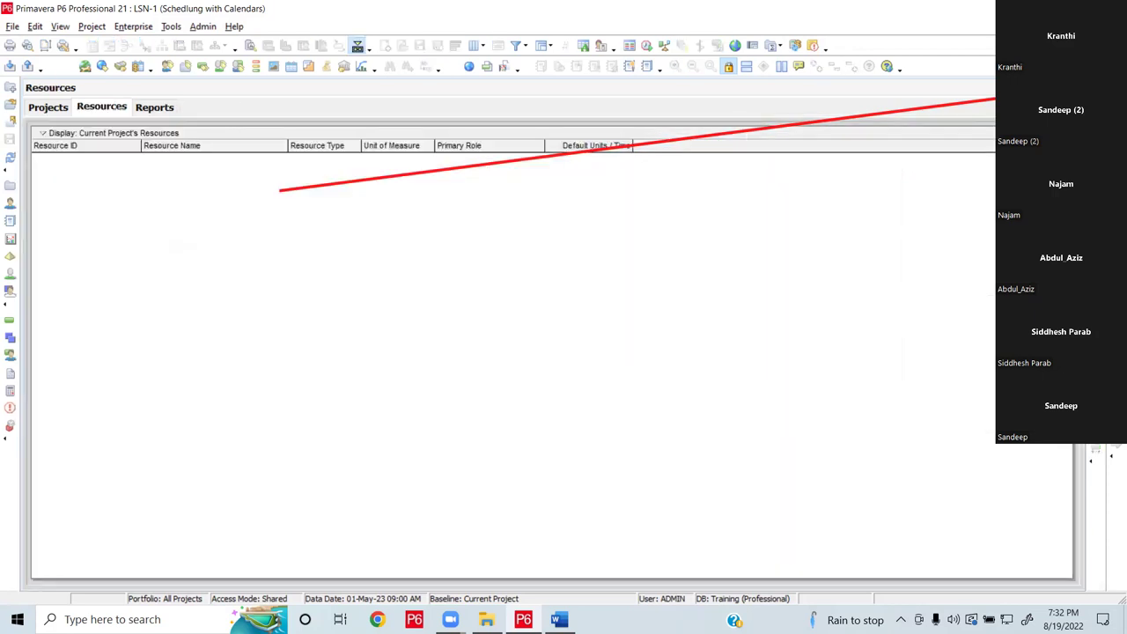
left_click(154, 107)
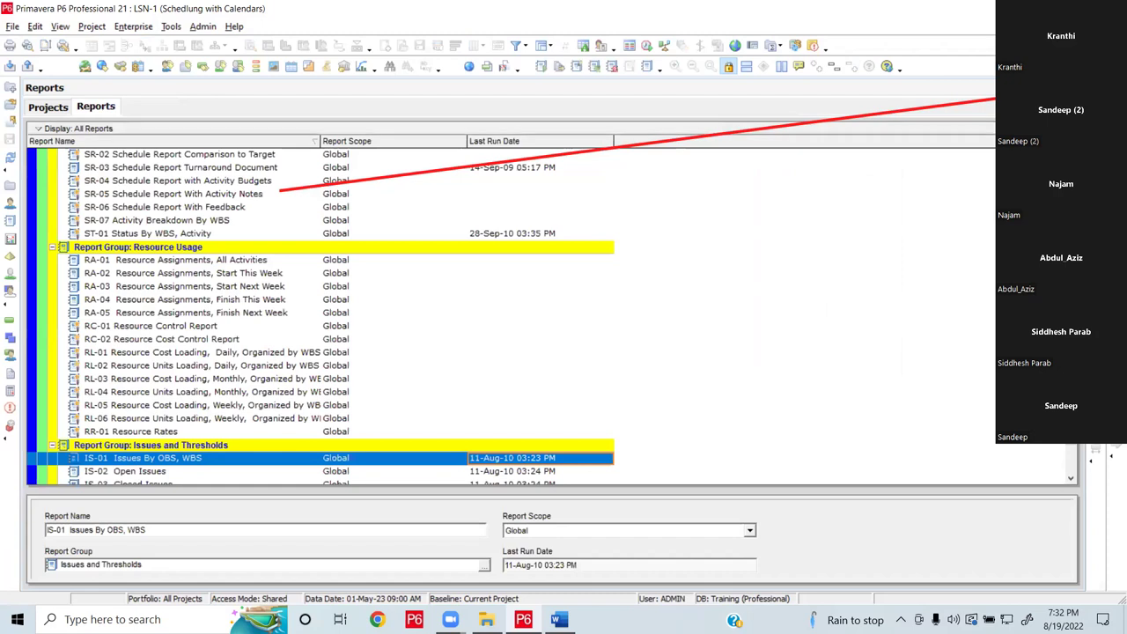
left_click(48, 107)
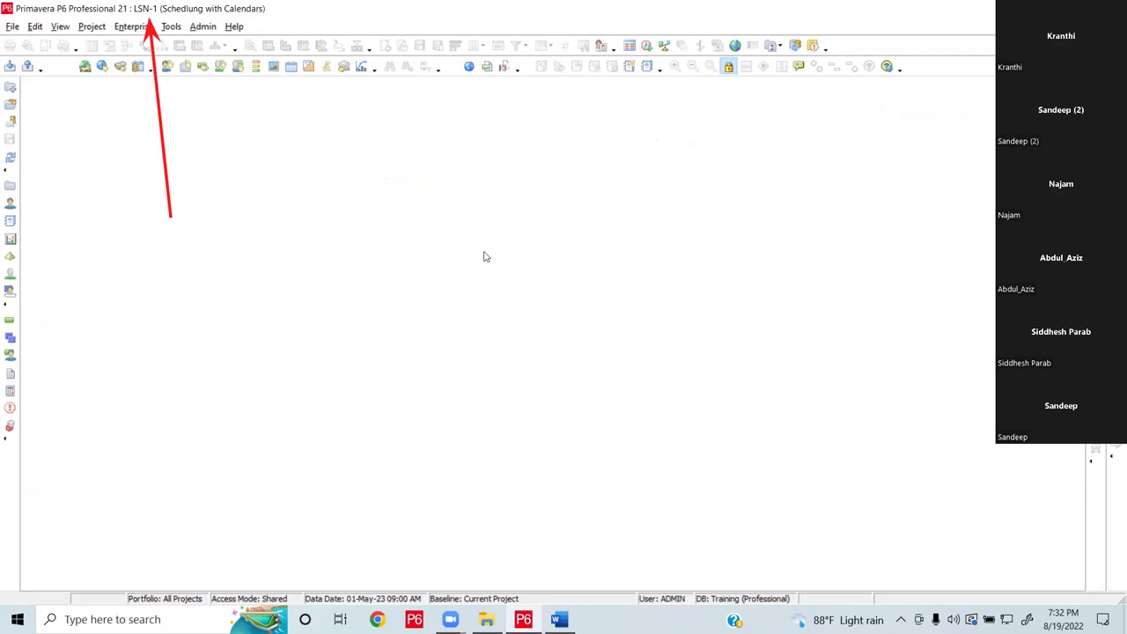
left_click(450, 619)
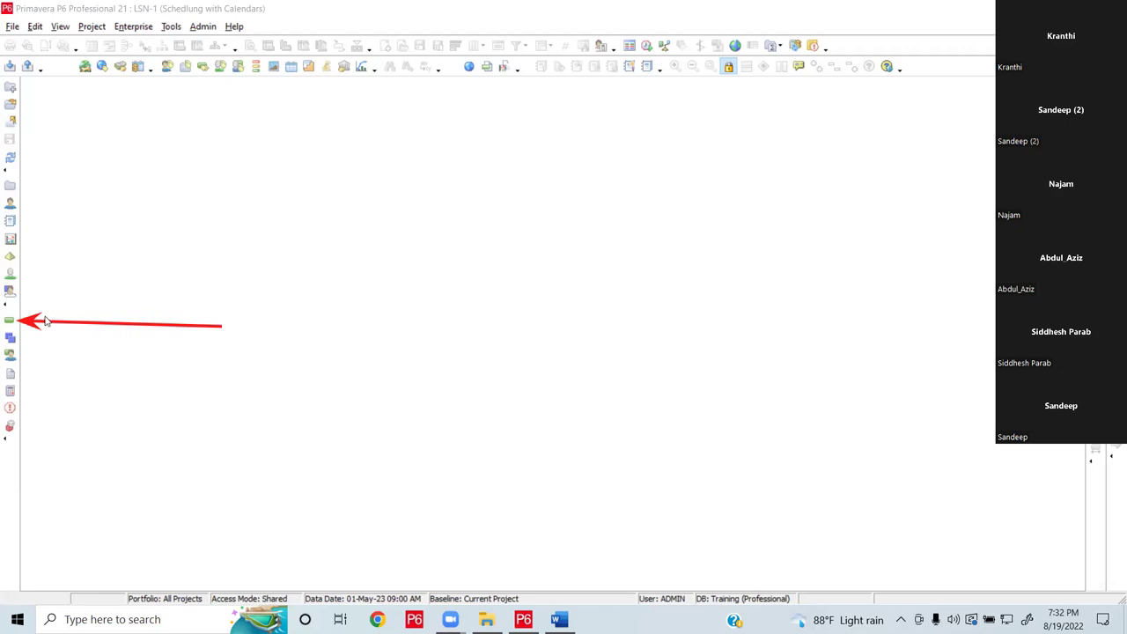
left_click(9, 320)
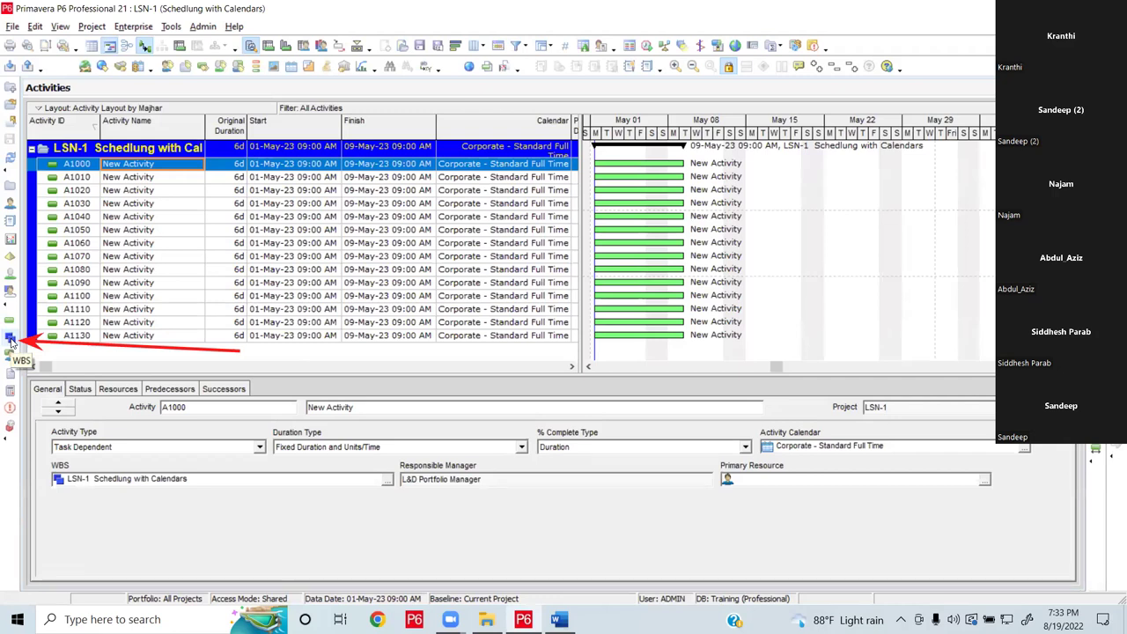
left_click(10, 339)
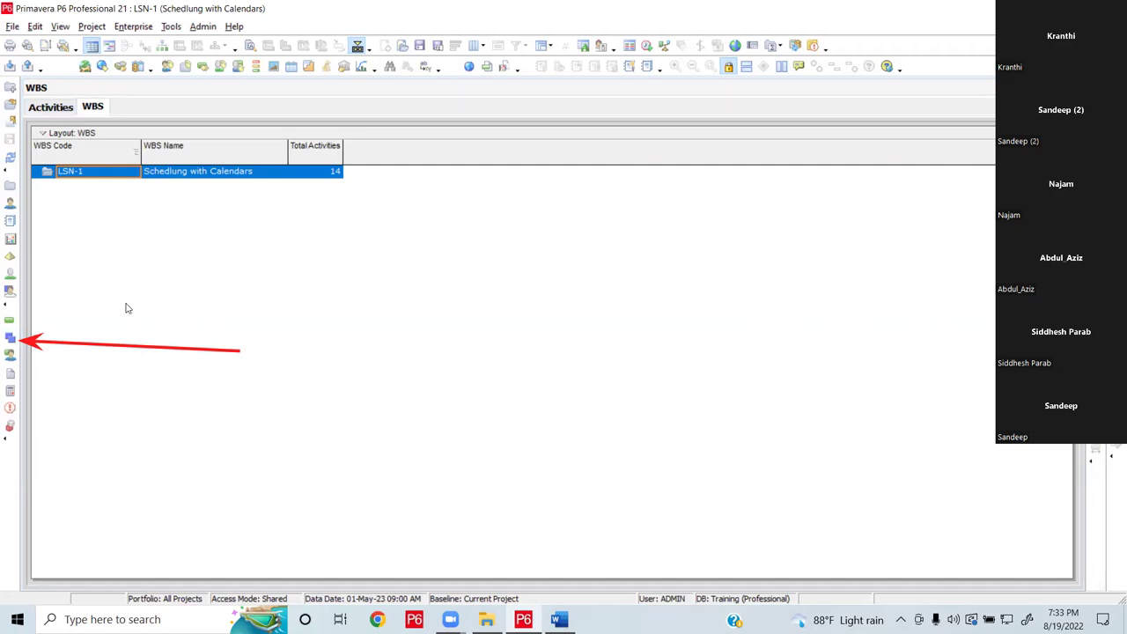
Step: Close LSN-1 with Ctrl+W, then exit P6 via File > Exit, confirming both prompts
key("ctrl+w")
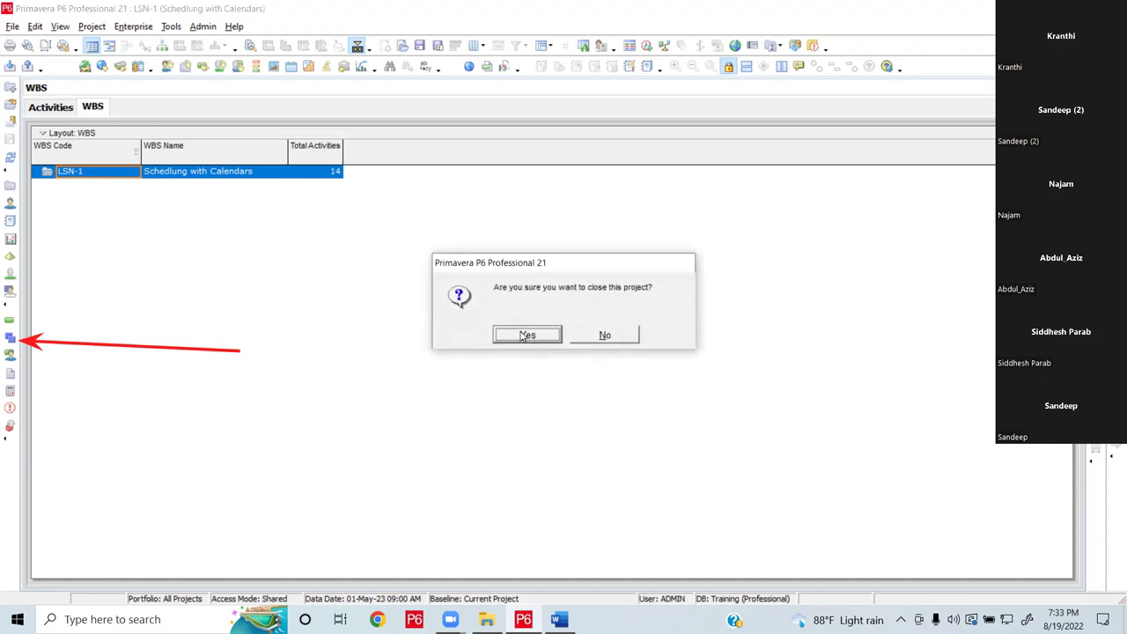
left_click(519, 339)
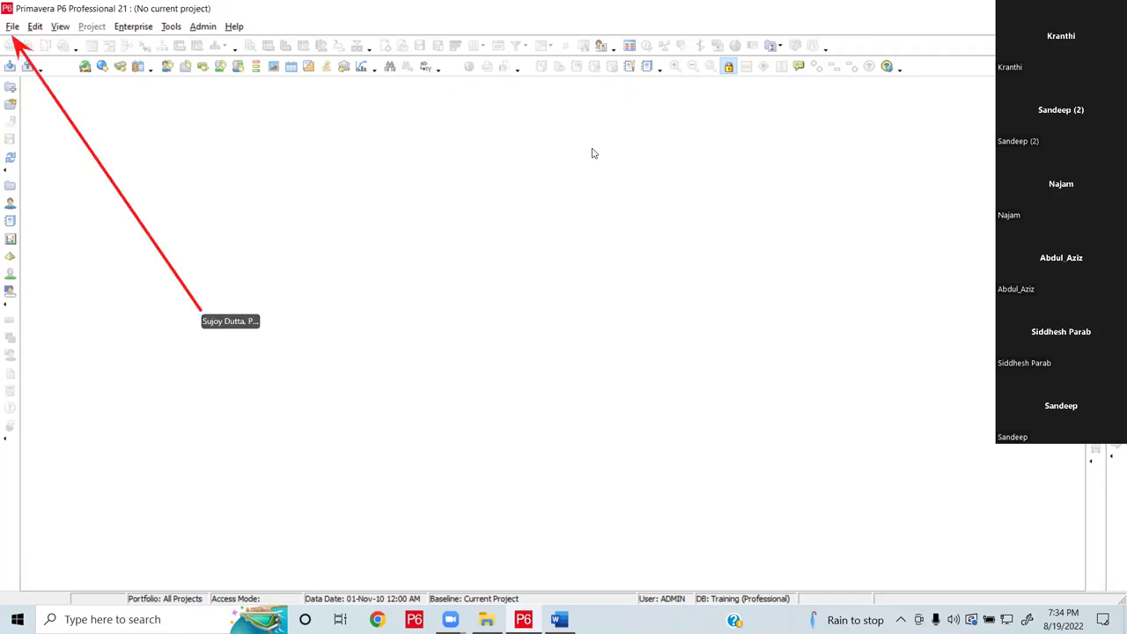
left_click(13, 28)
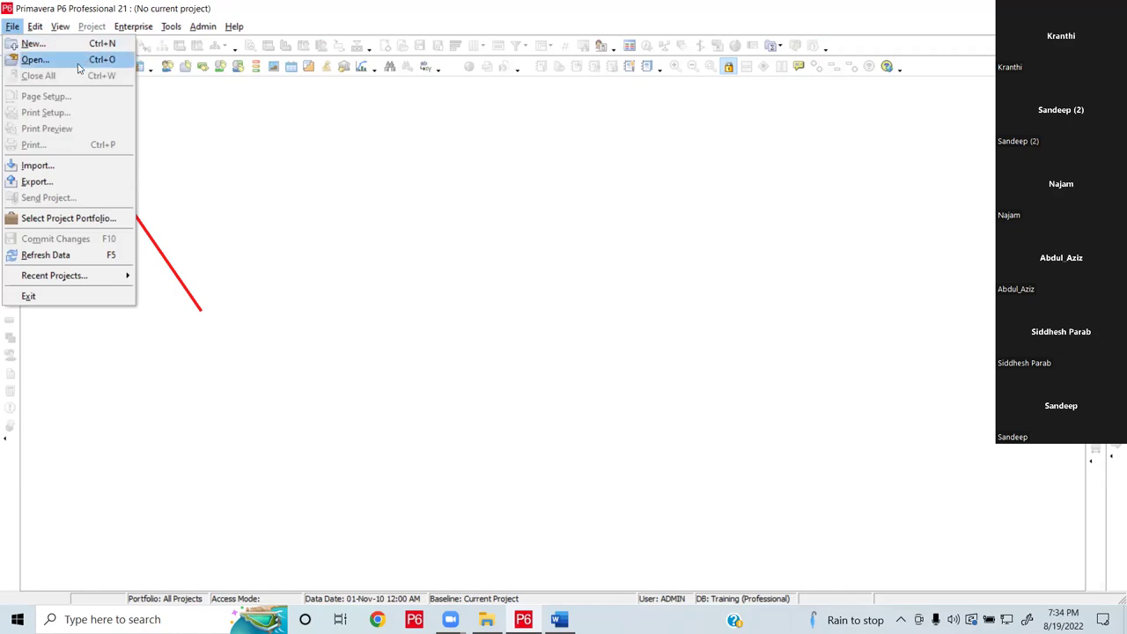
left_click(87, 298)
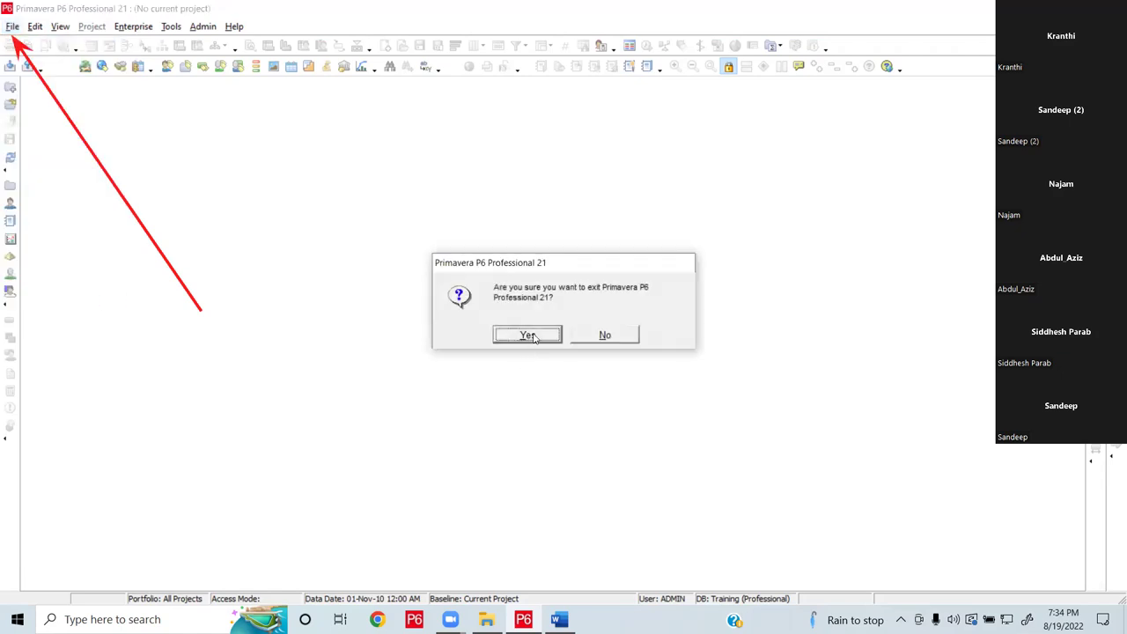
left_click(527, 336)
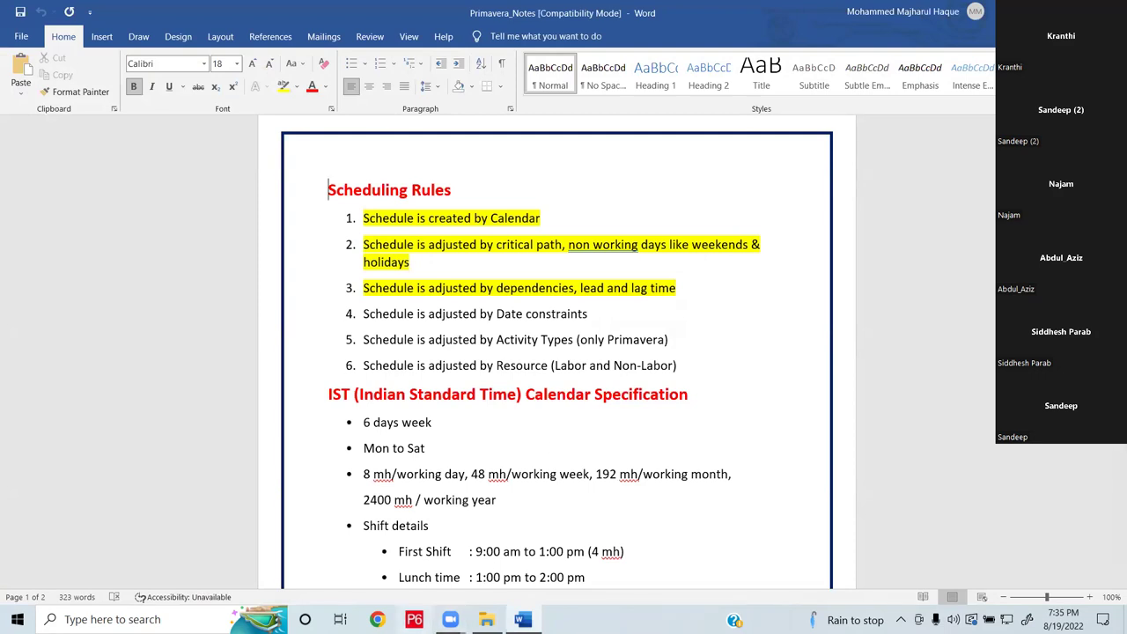
Step: Relaunch P6 from the desktop and sign in with the account password
mouse_move(450, 619)
mouse_move(487, 619)
key("super+d")
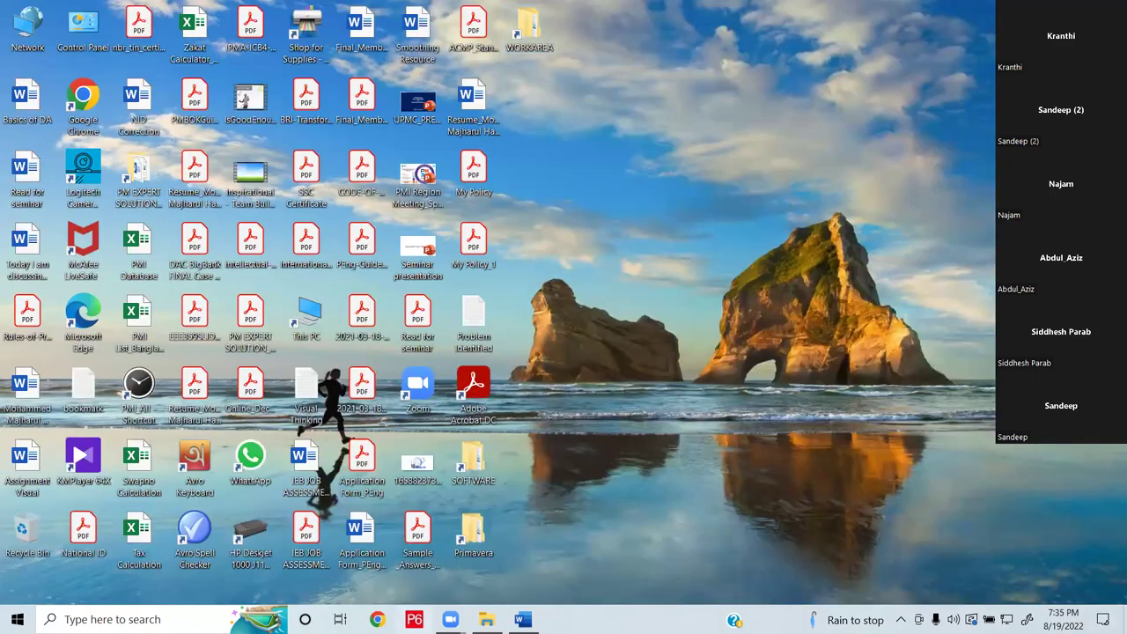
left_click(413, 619)
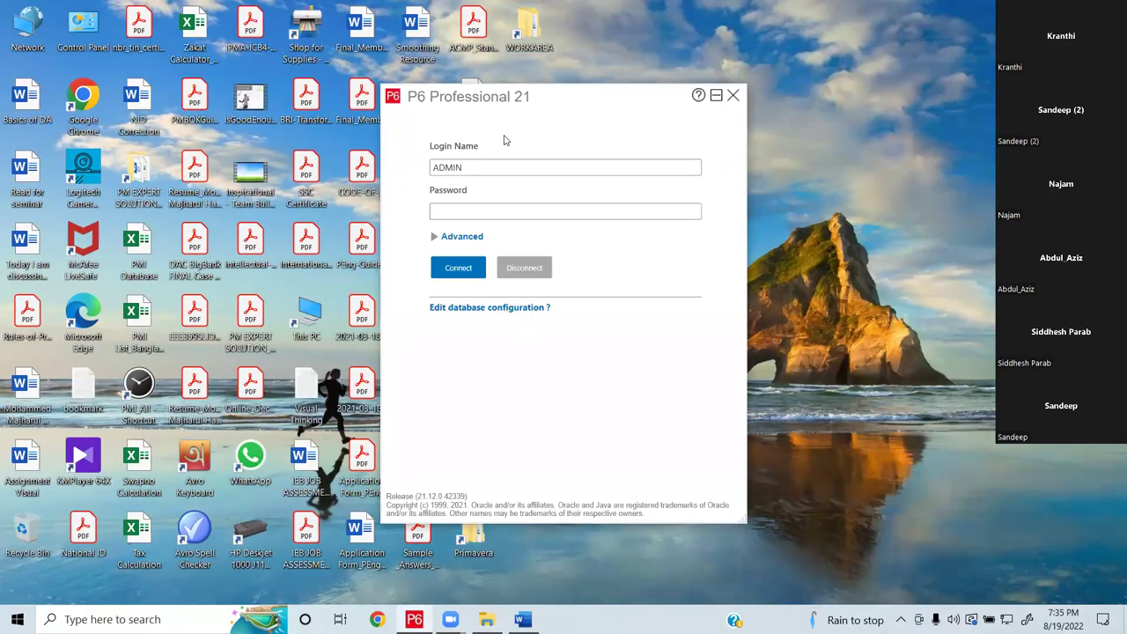
left_click(452, 214)
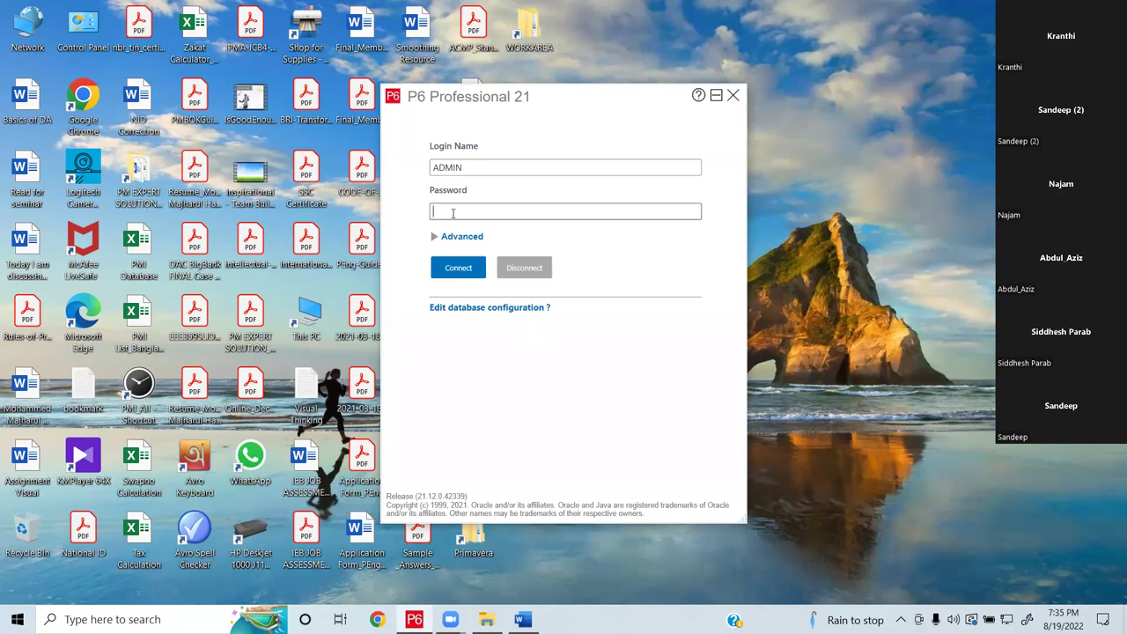
left_click(452, 259)
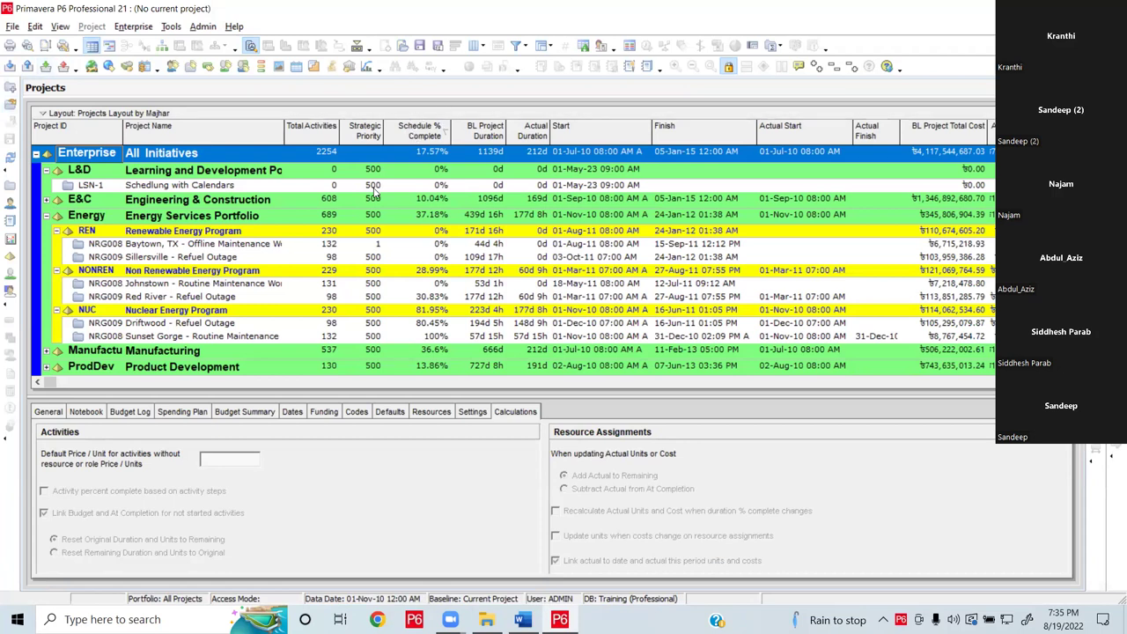
Step: Hide the project details, expand E&C in the Projects list, and choose File > Exit
left_click(357, 47)
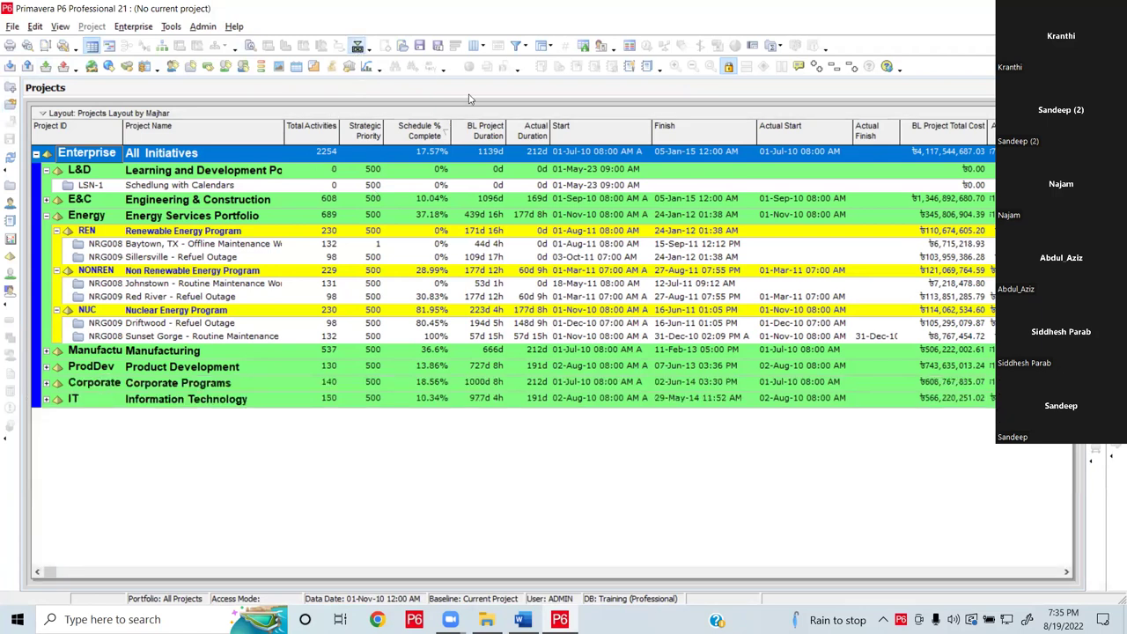
left_click(817, 68)
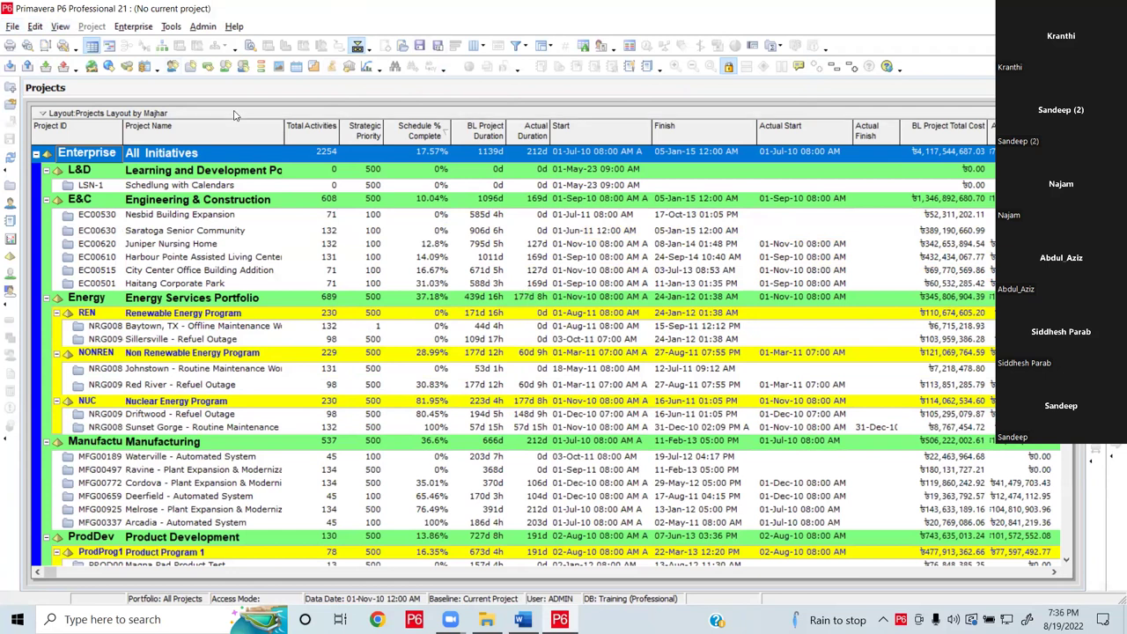
left_click(12, 26)
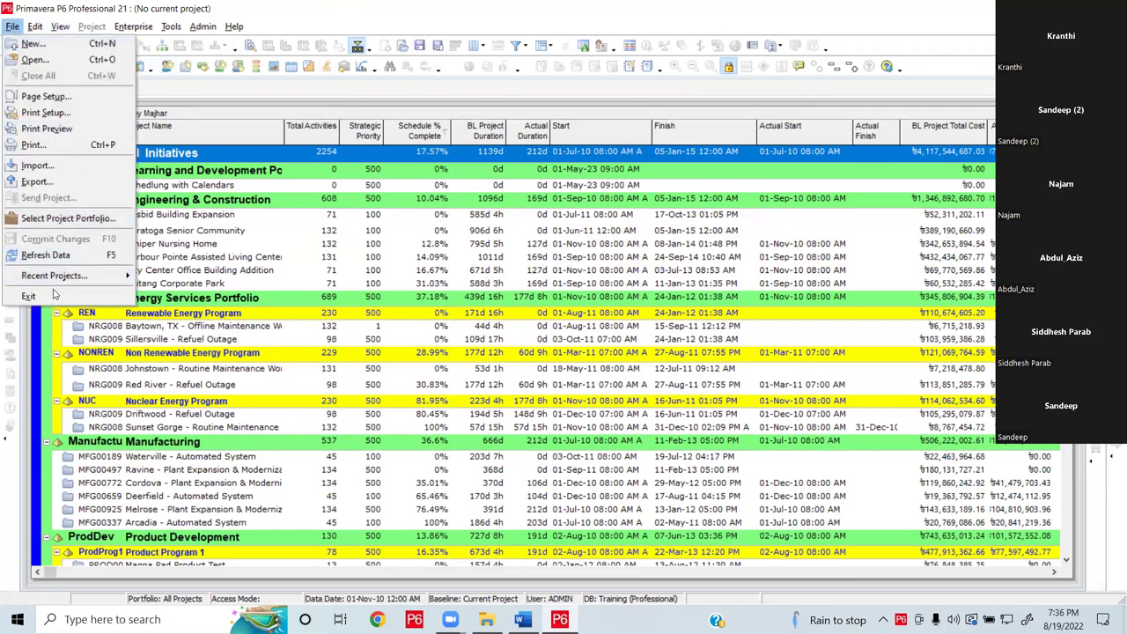
left_click(55, 296)
Step: Confirm the exit, relaunch P6 and log in by entering the account password
left_click(542, 335)
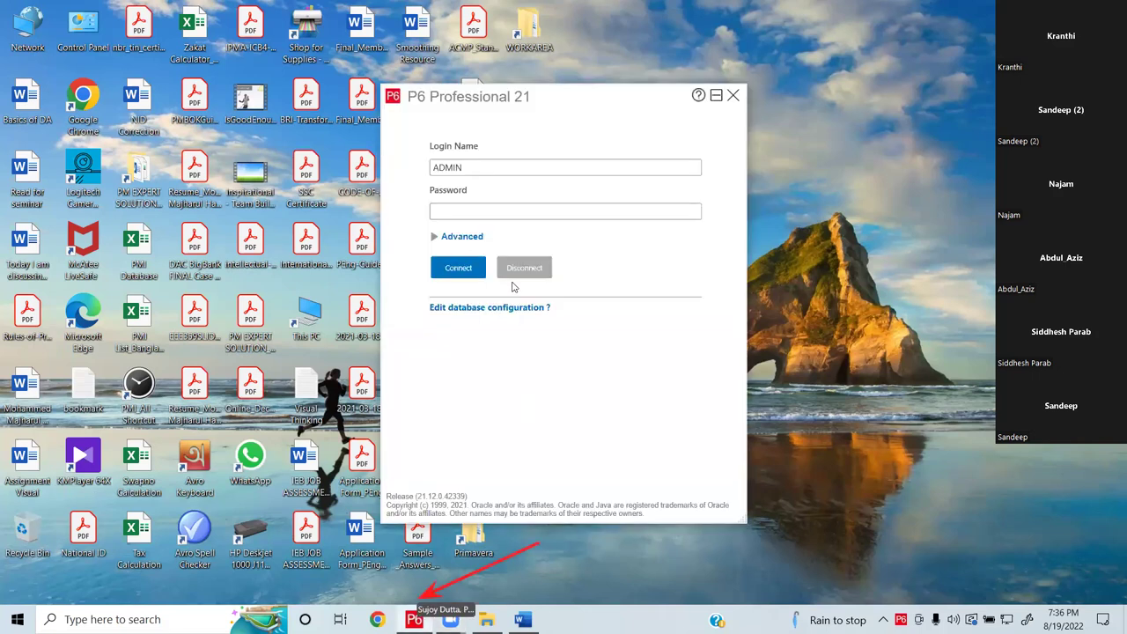
left_click(515, 211)
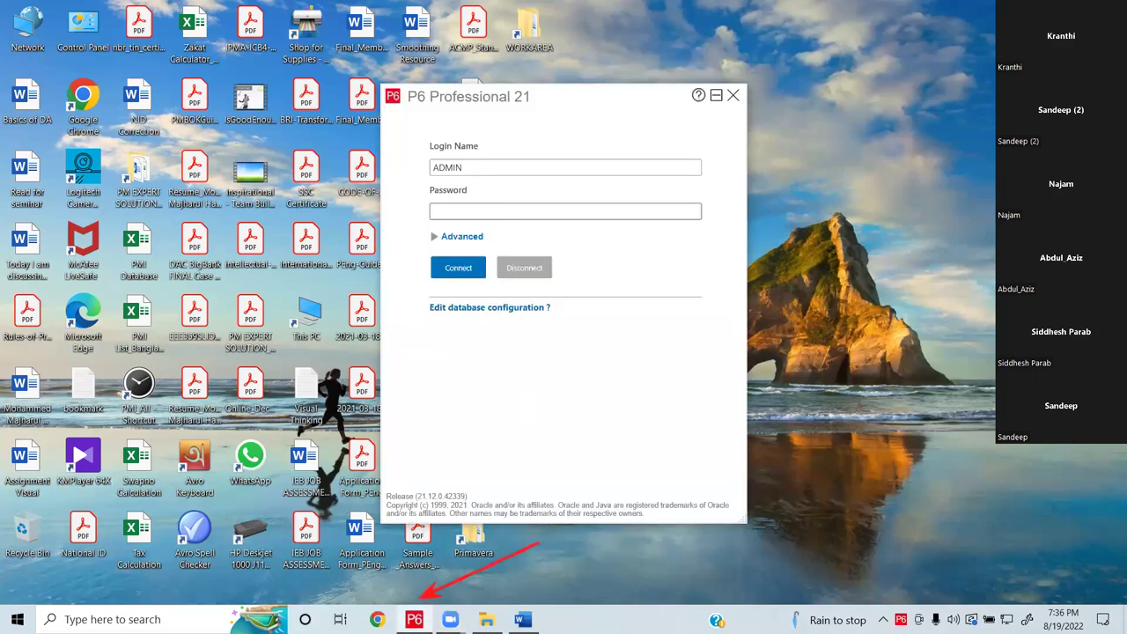
type("admin")
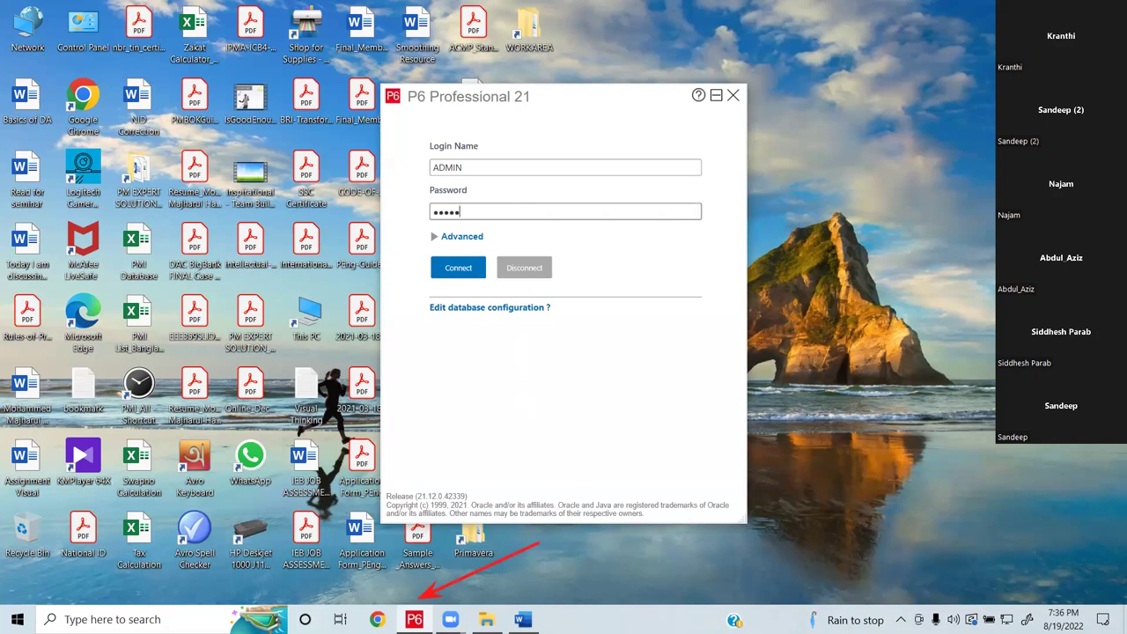
key("Return")
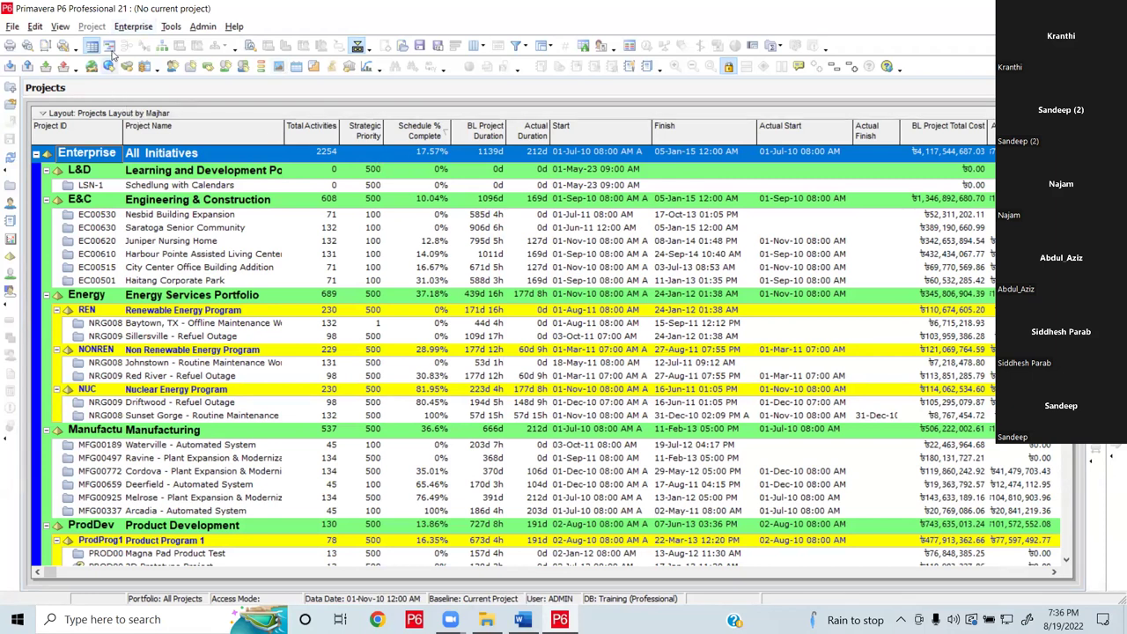
Step: Show Gantt bars and widen the projects table through BL Project Duration, then open the File menu
left_click(109, 47)
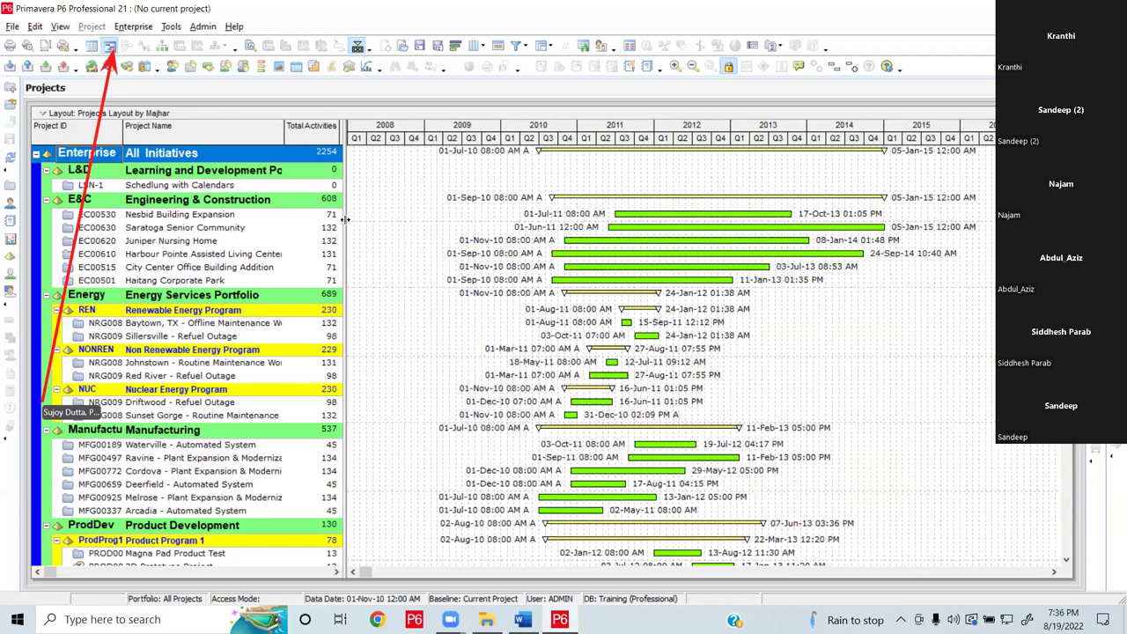
left_click_drag(345, 219, 514, 222)
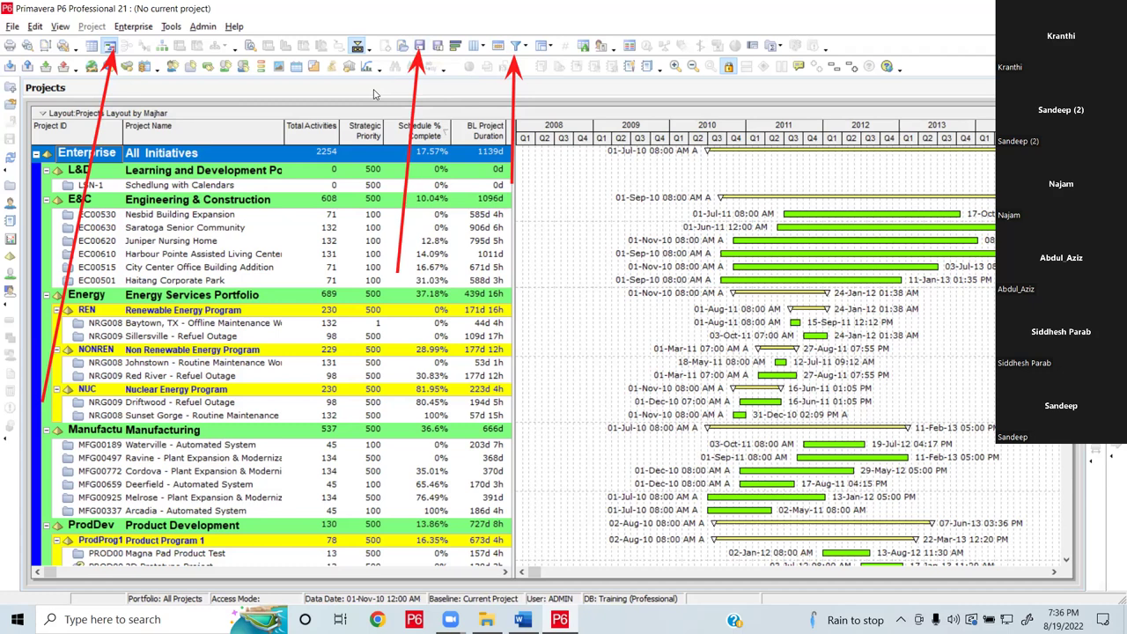
left_click(10, 28)
Step: Exit and confirm, then relaunch P6 and connect to reach the Projects list with Gantt bars
left_click(76, 299)
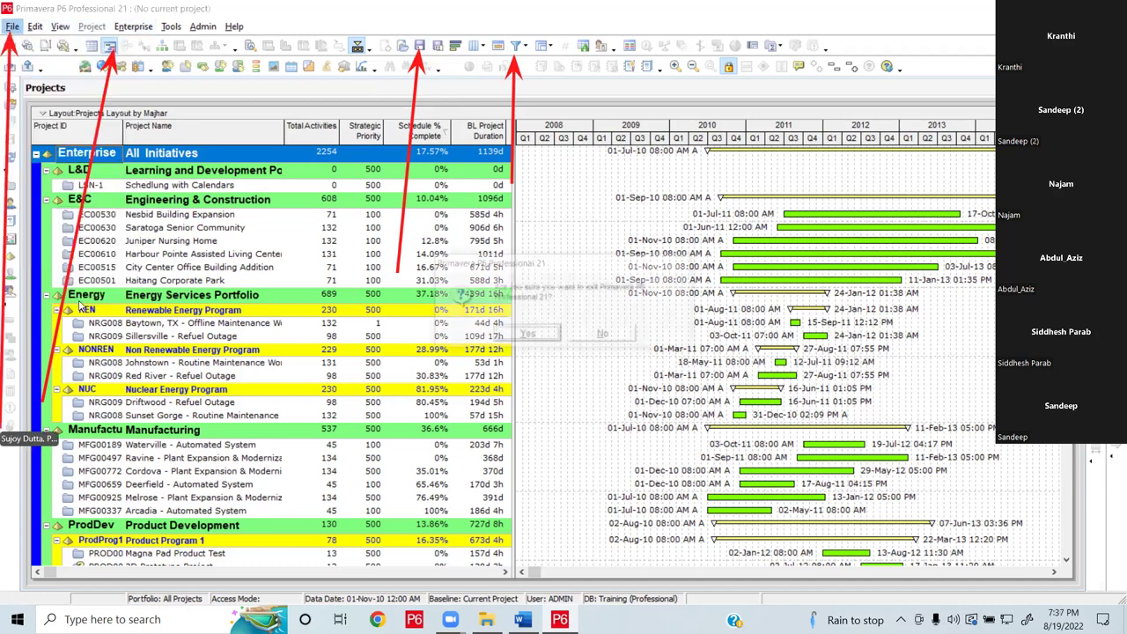
left_click(507, 346)
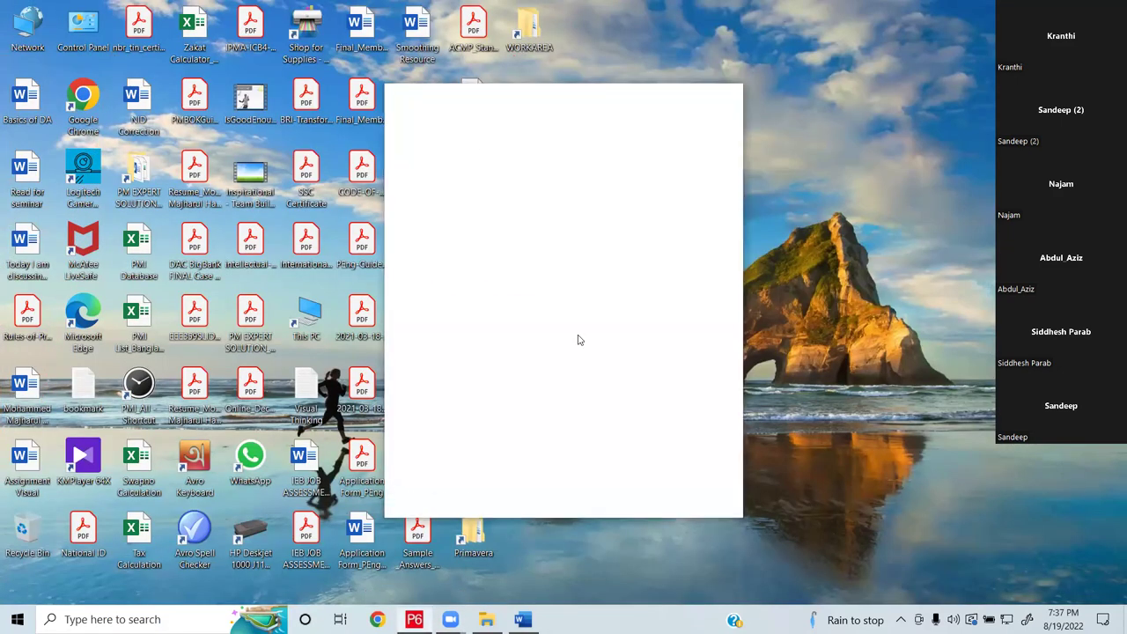
left_click(481, 213)
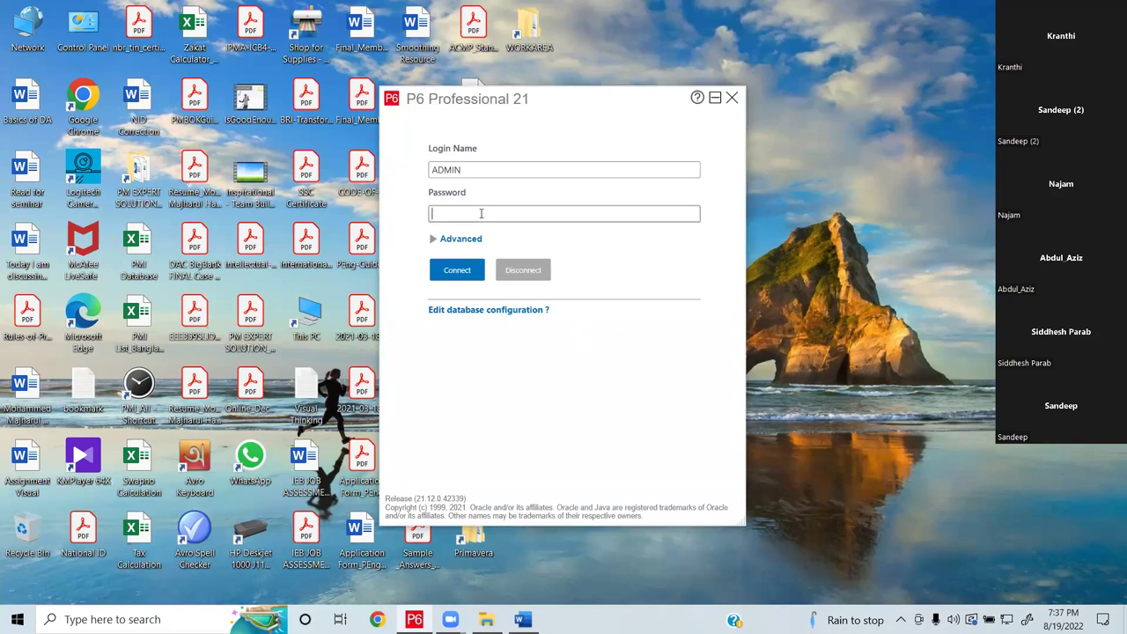
key("Return")
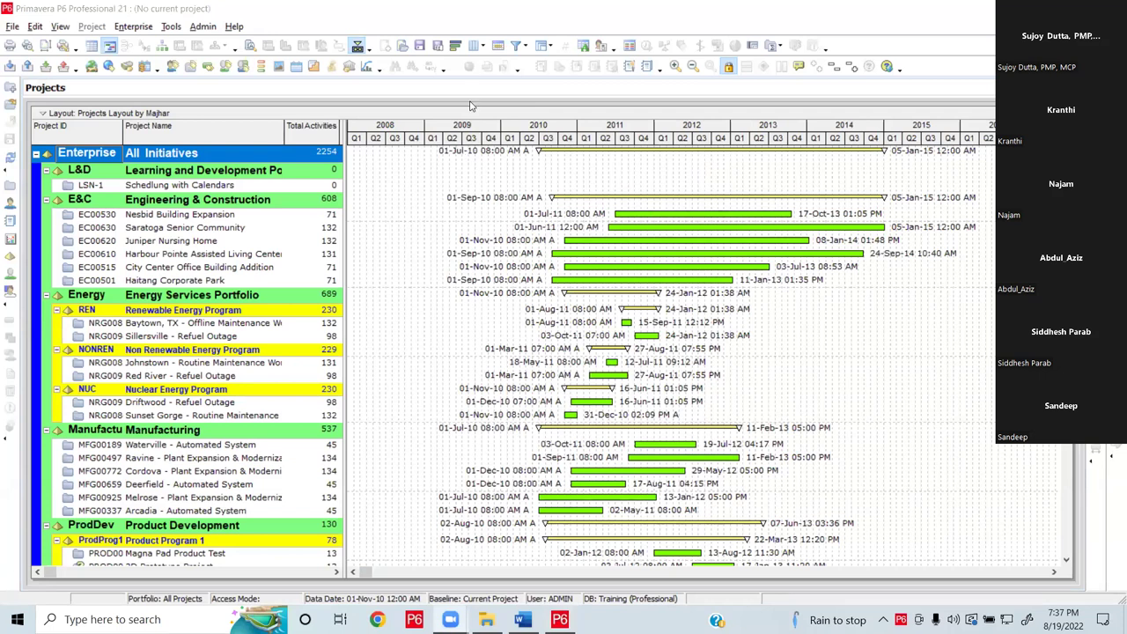
Step: Sort projects by Total Activities, widen the table to show duration columns, and save the layout
left_click(310, 125)
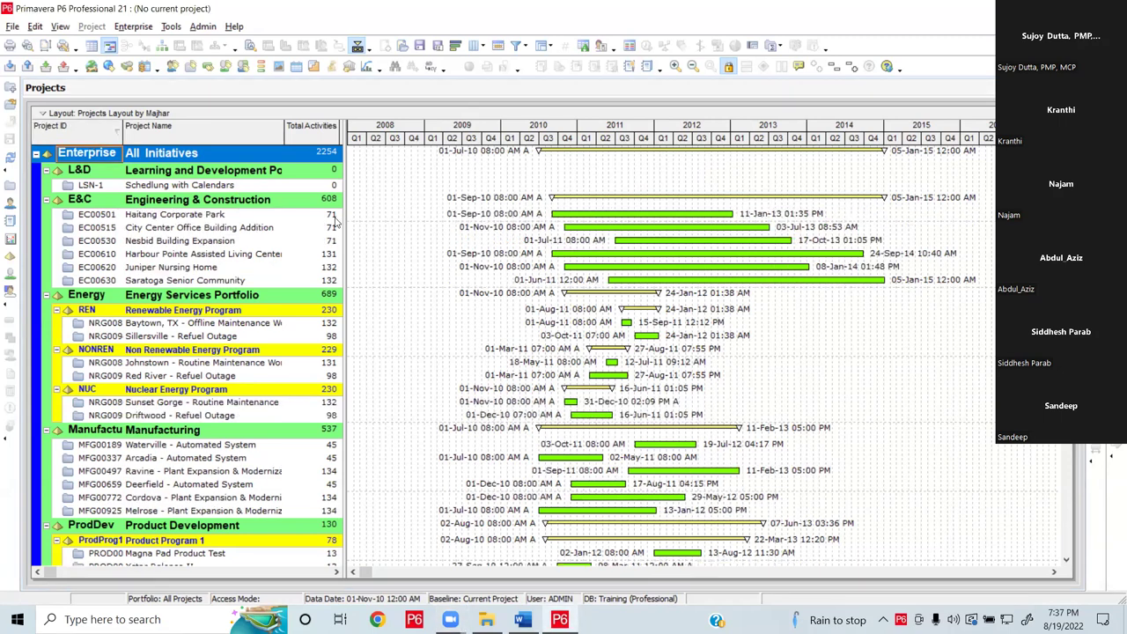
left_click_drag(346, 229, 350, 229)
left_click_drag(611, 260, 556, 240)
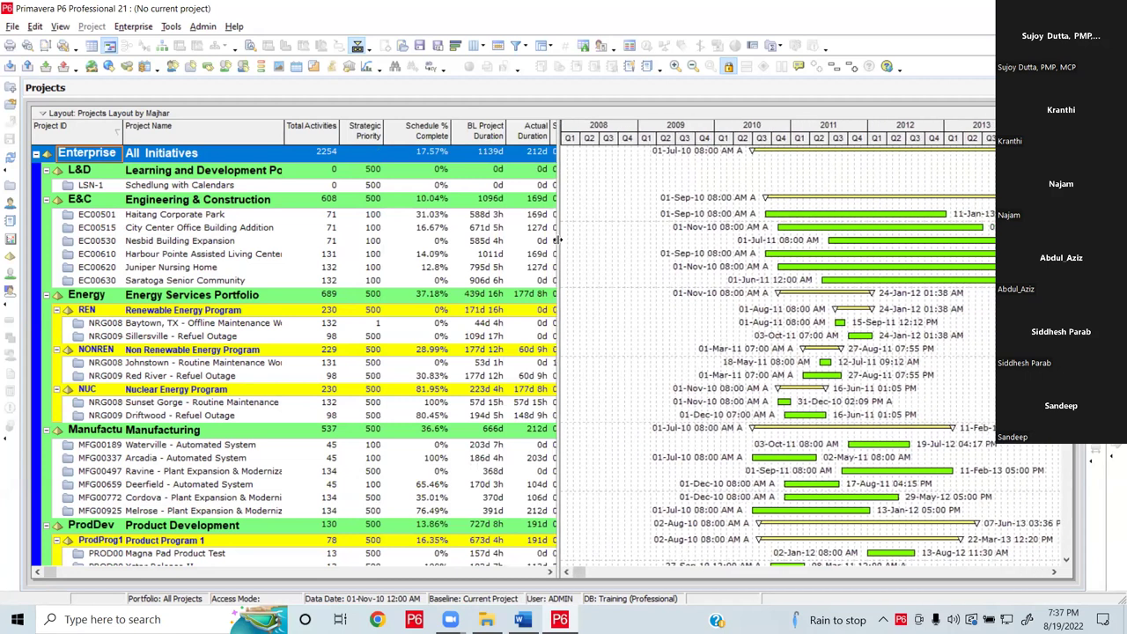
left_click(420, 47)
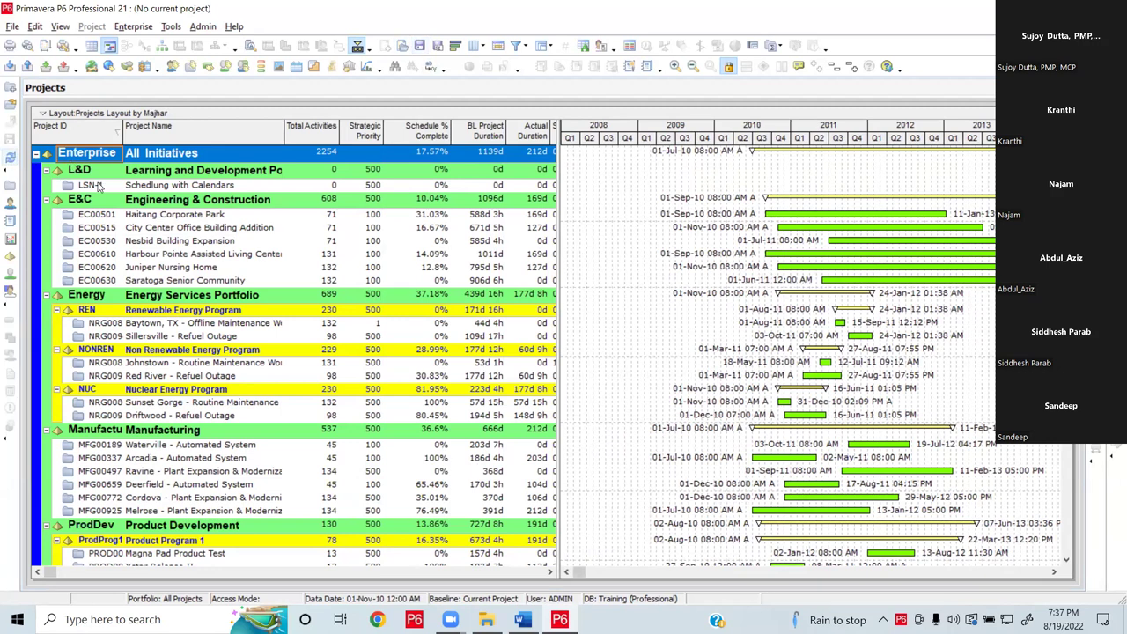
left_click(420, 46)
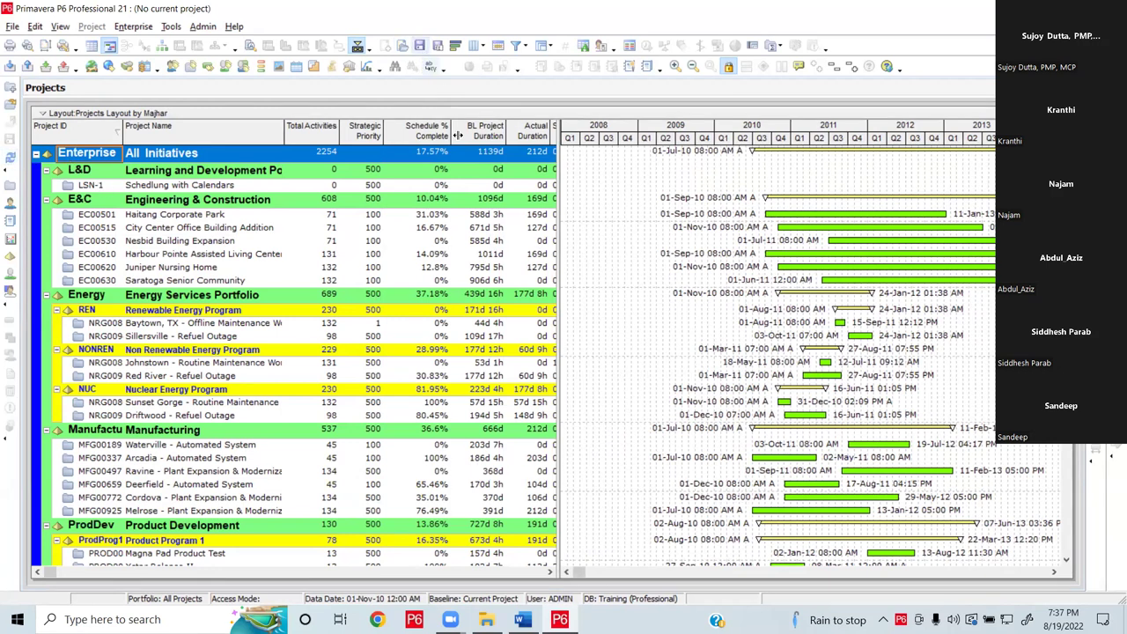
Step: Exit Primavera P6 Professional
left_click(12, 27)
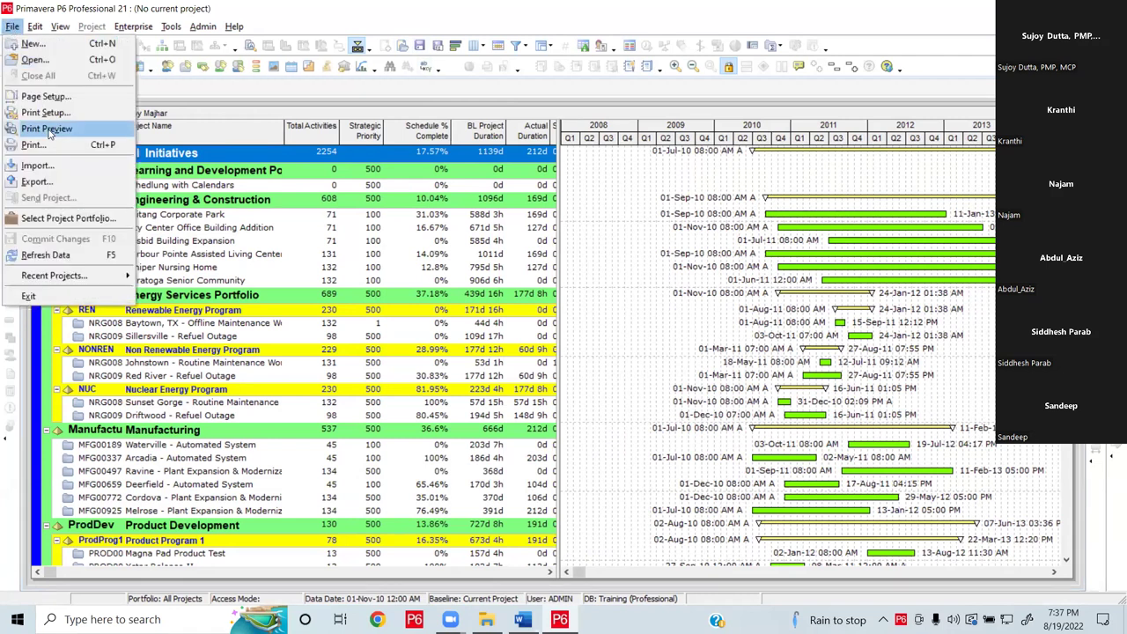
left_click(60, 298)
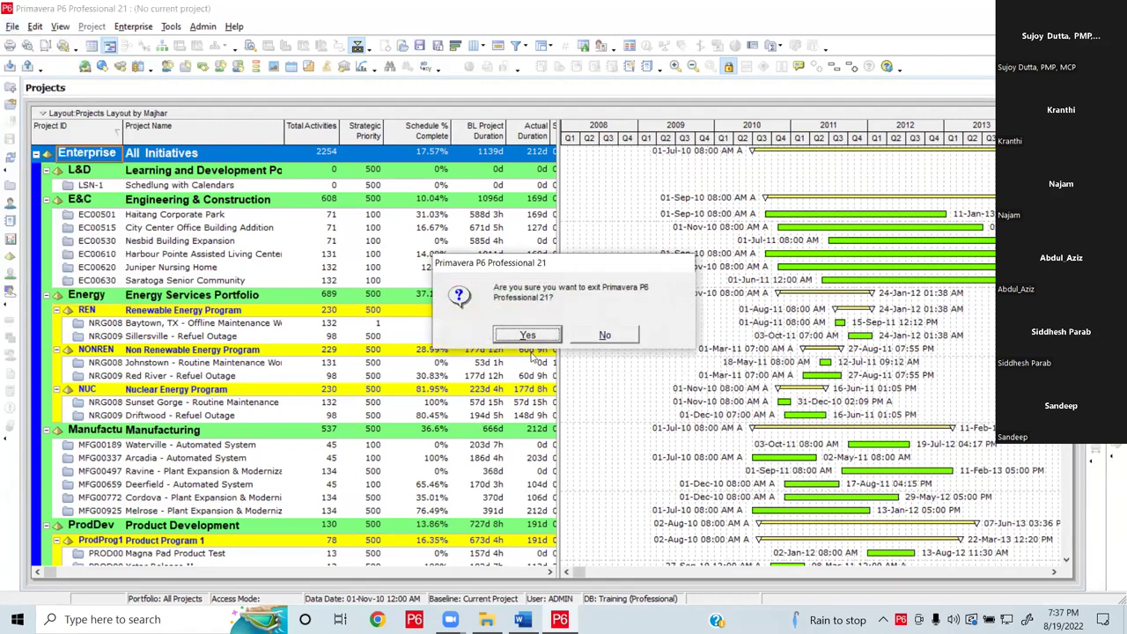
left_click(532, 335)
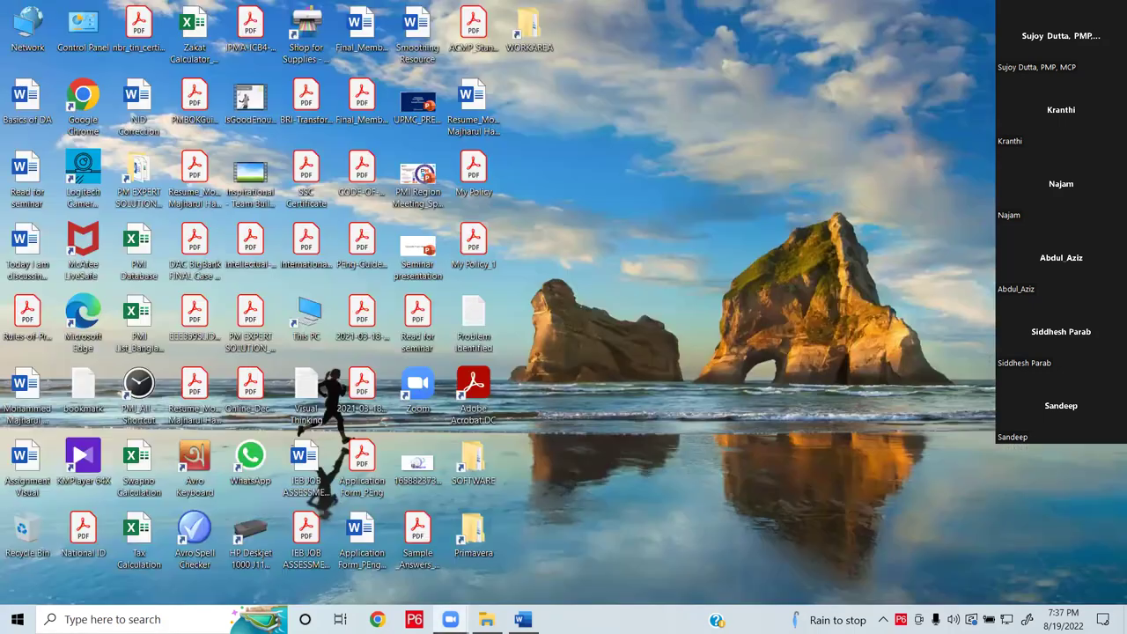
Step: Relaunch P6 and log in with the account password
left_click(414, 619)
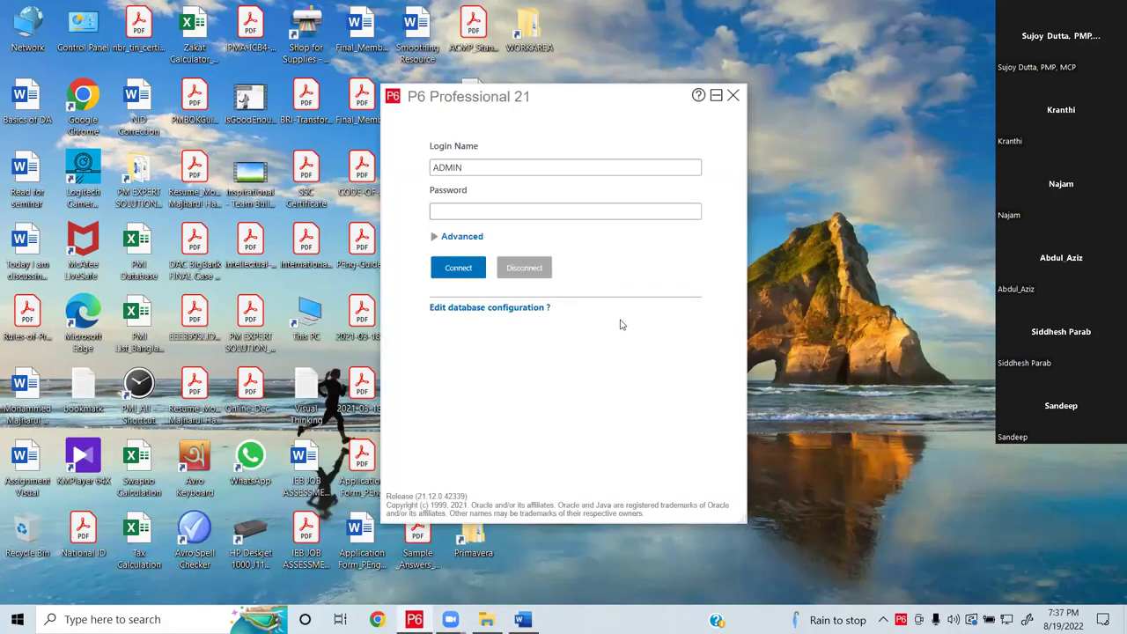
left_click(488, 206)
type("admin")
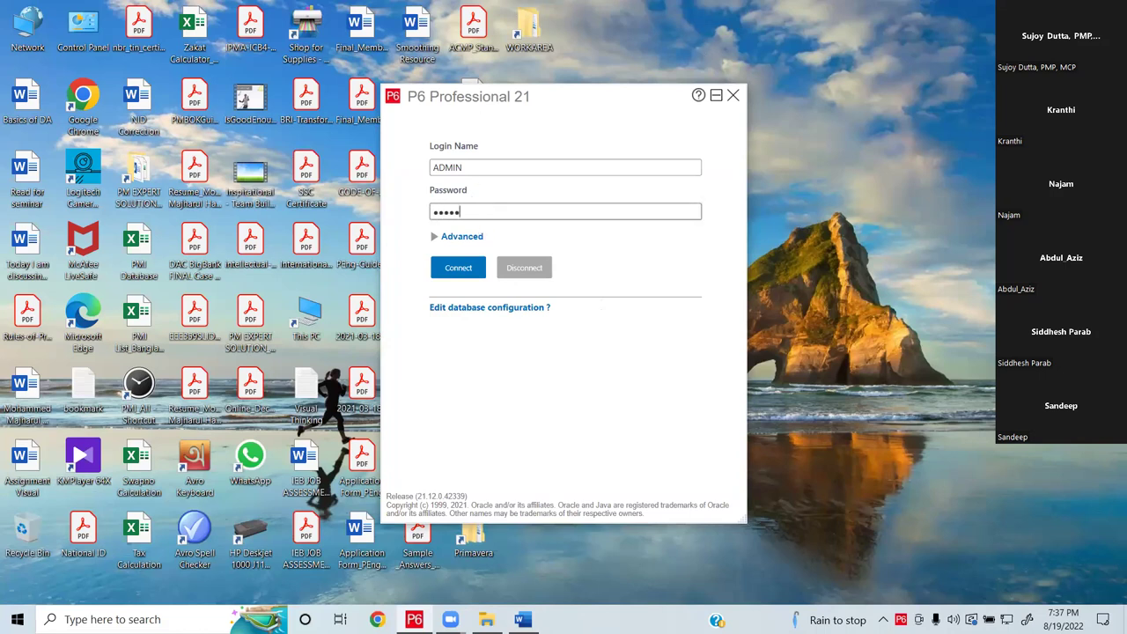
key("Return")
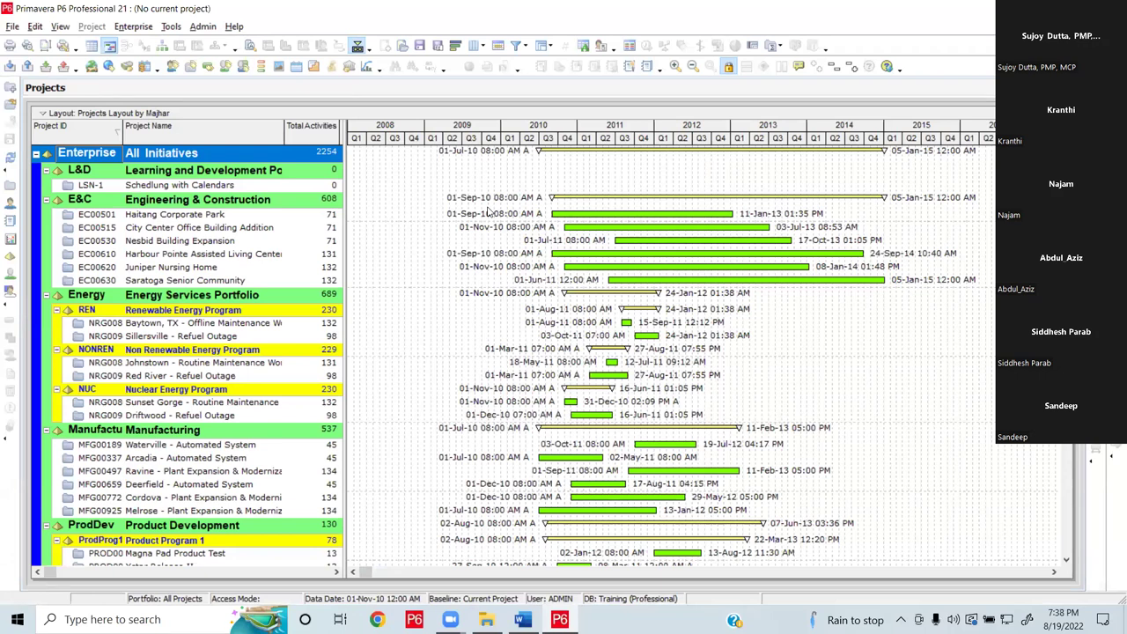
Step: Resize the project table beside the Gantt chart and save the projects layout
left_click_drag(342, 272, 617, 294)
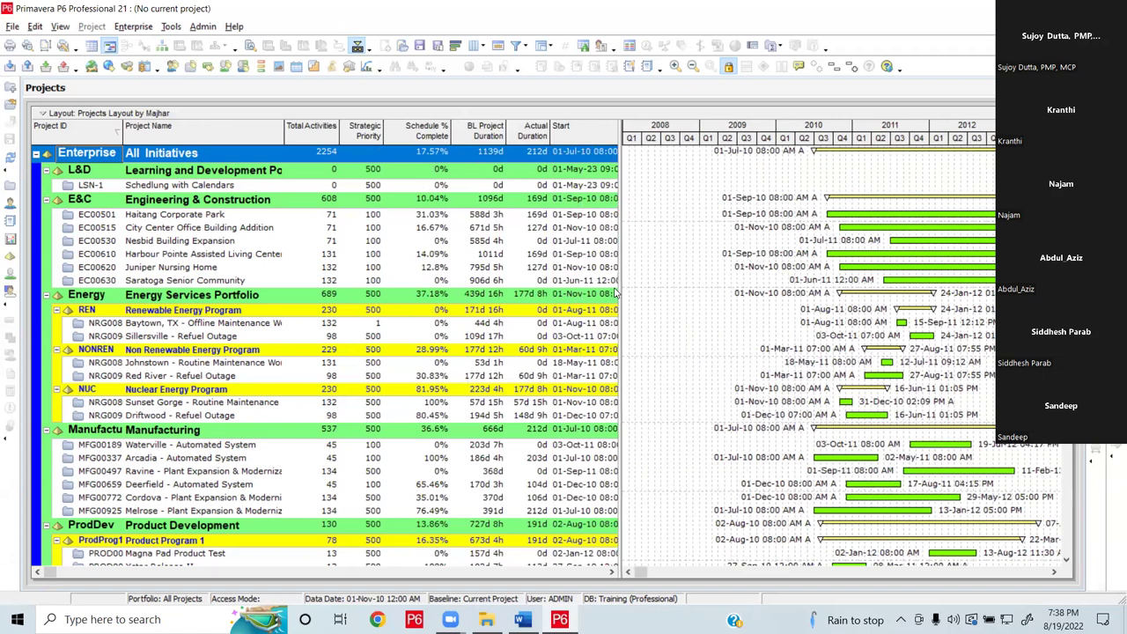
left_click(561, 297)
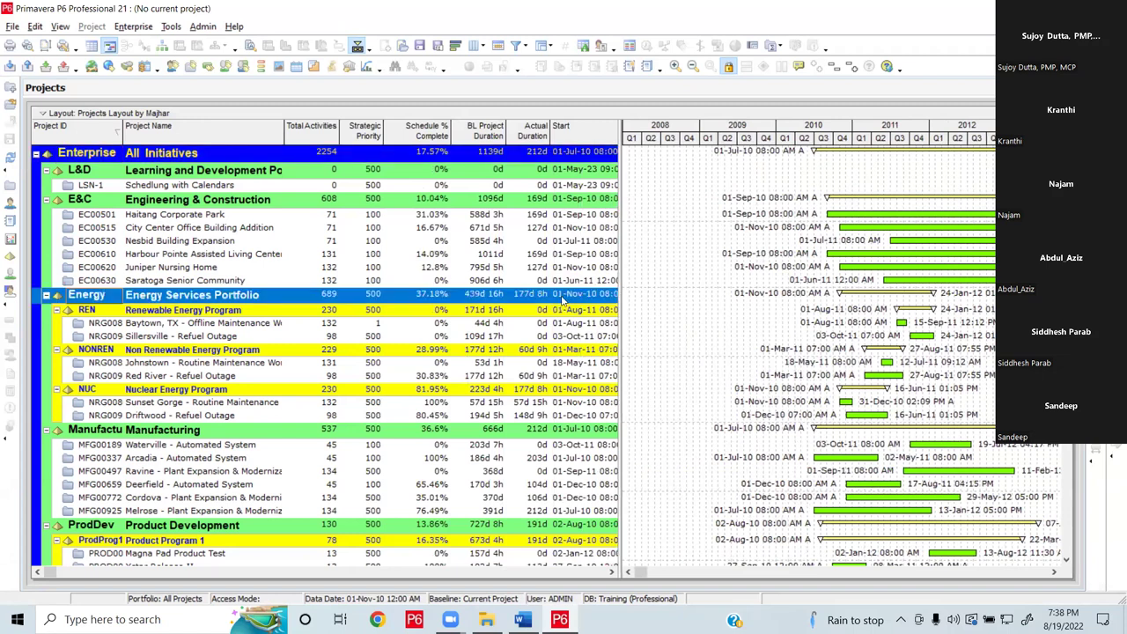
left_click_drag(623, 281, 545, 268)
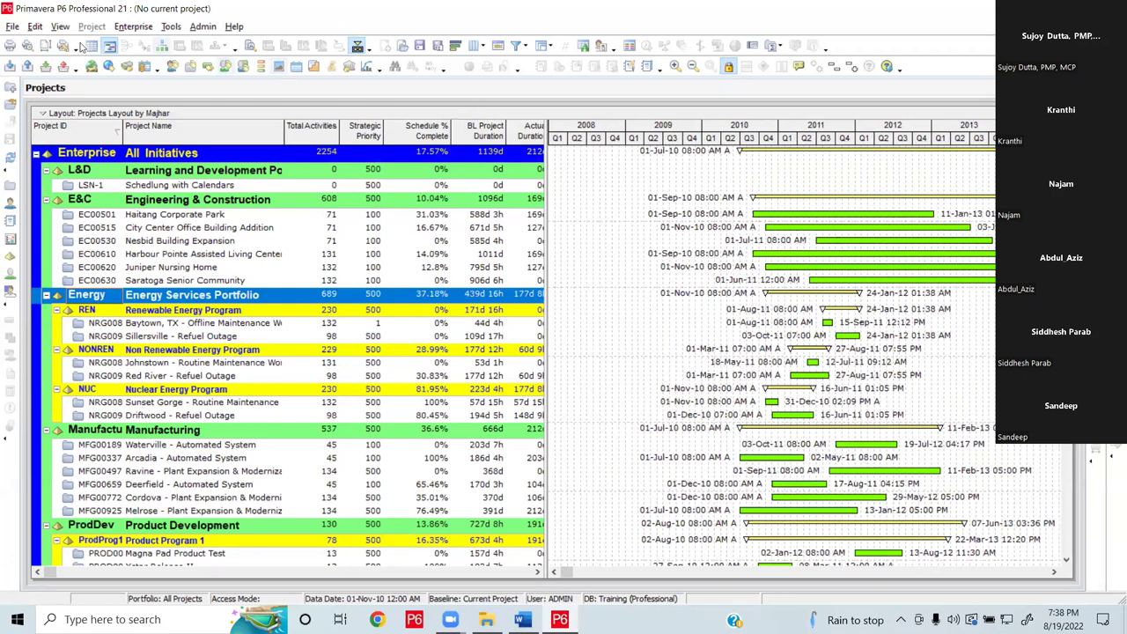
left_click(421, 47)
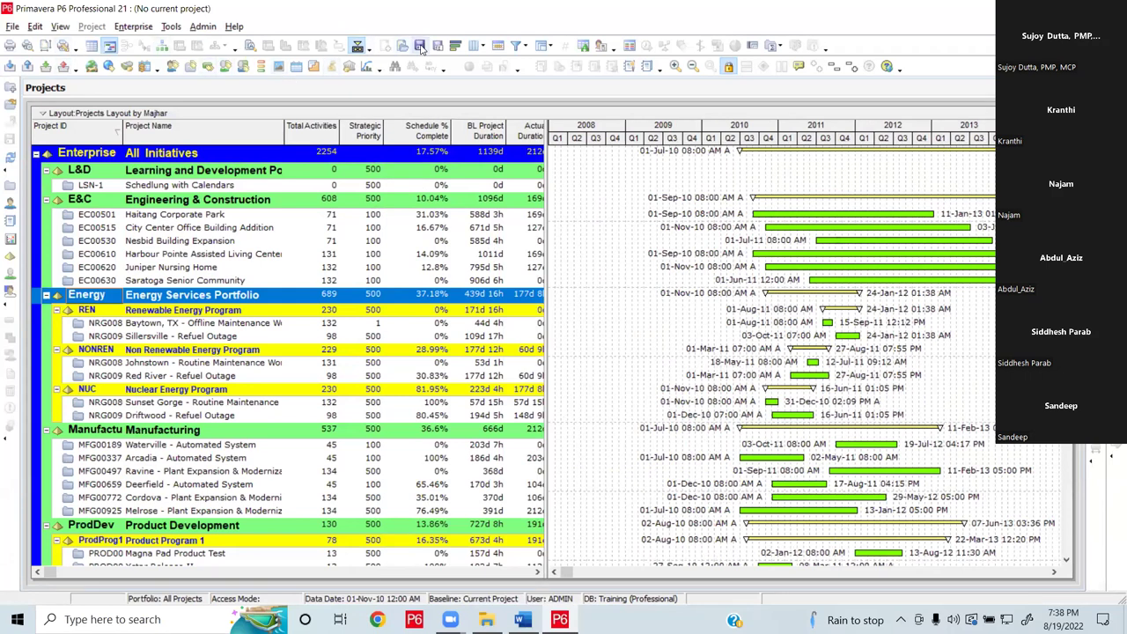
Step: Rename project LSN-1 to 'Scheduling with Calendars' and open it
left_click(207, 184)
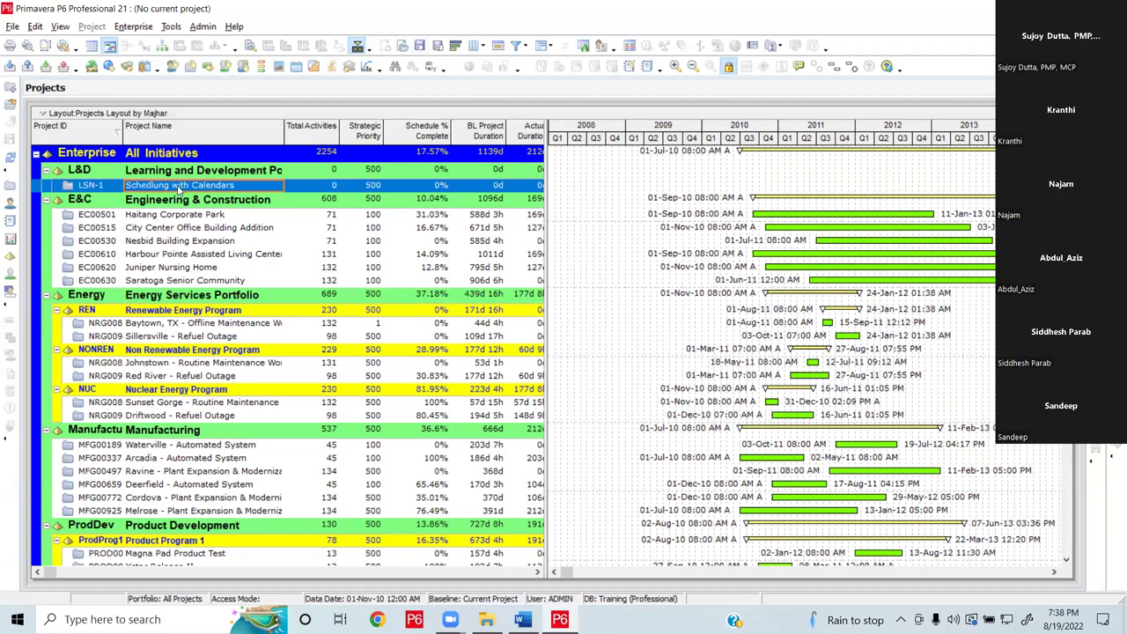
left_click(170, 186)
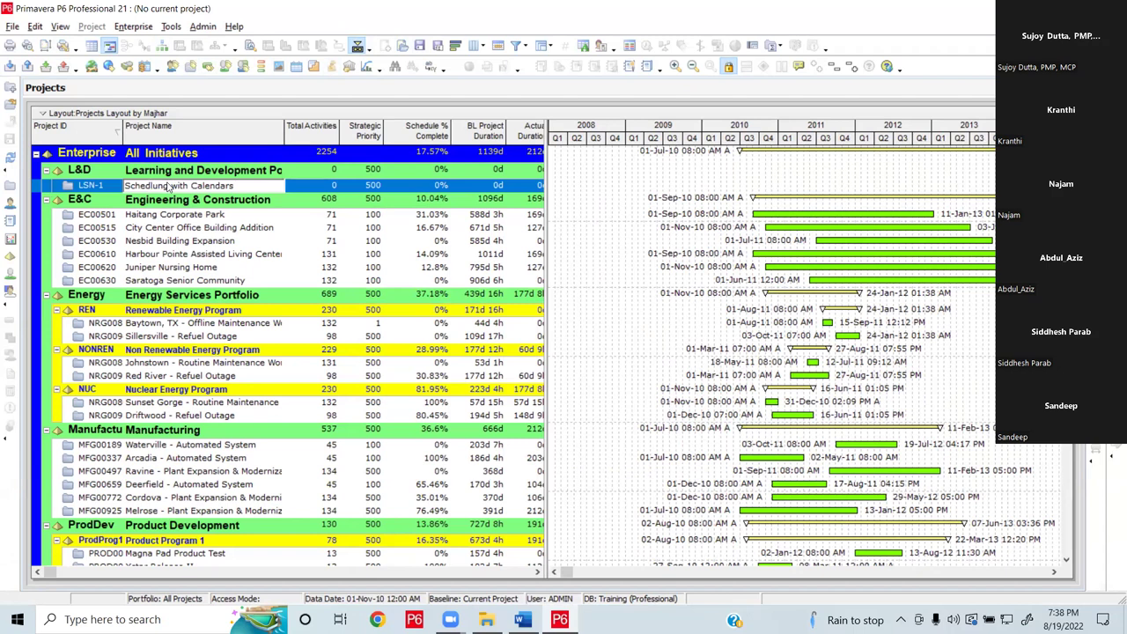
type("u")
key("Return")
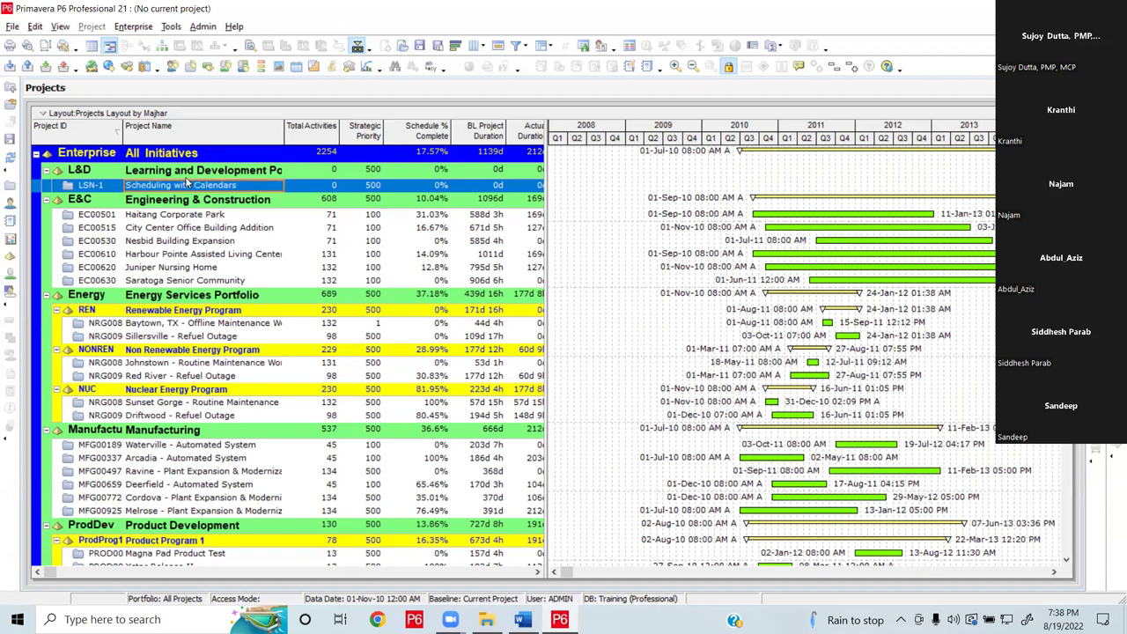
right_click(233, 186)
left_click(280, 193)
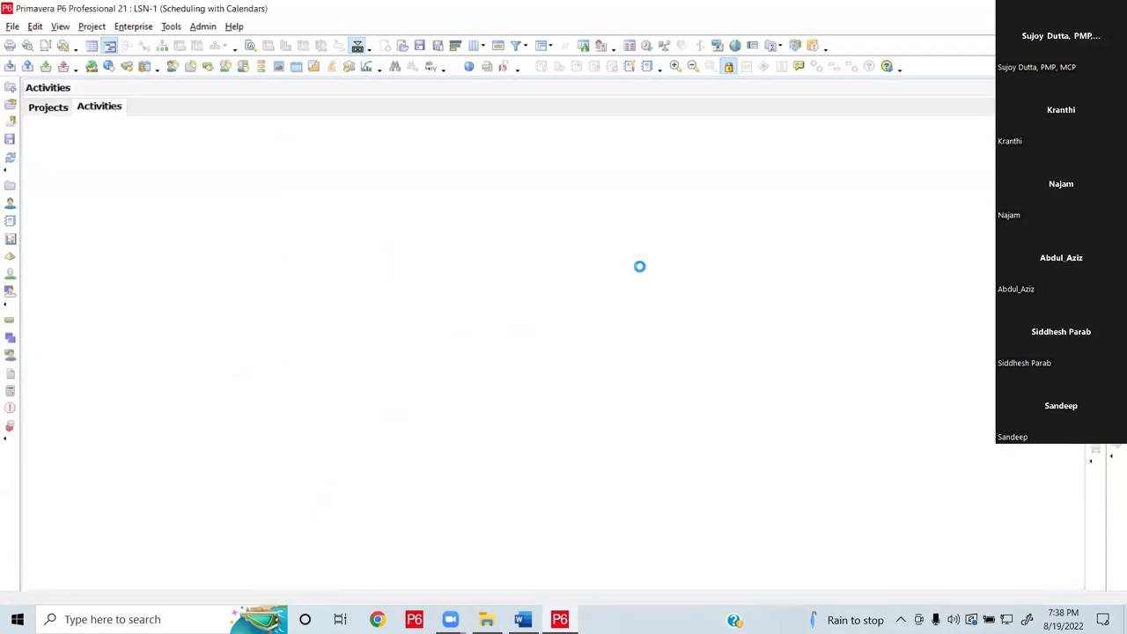
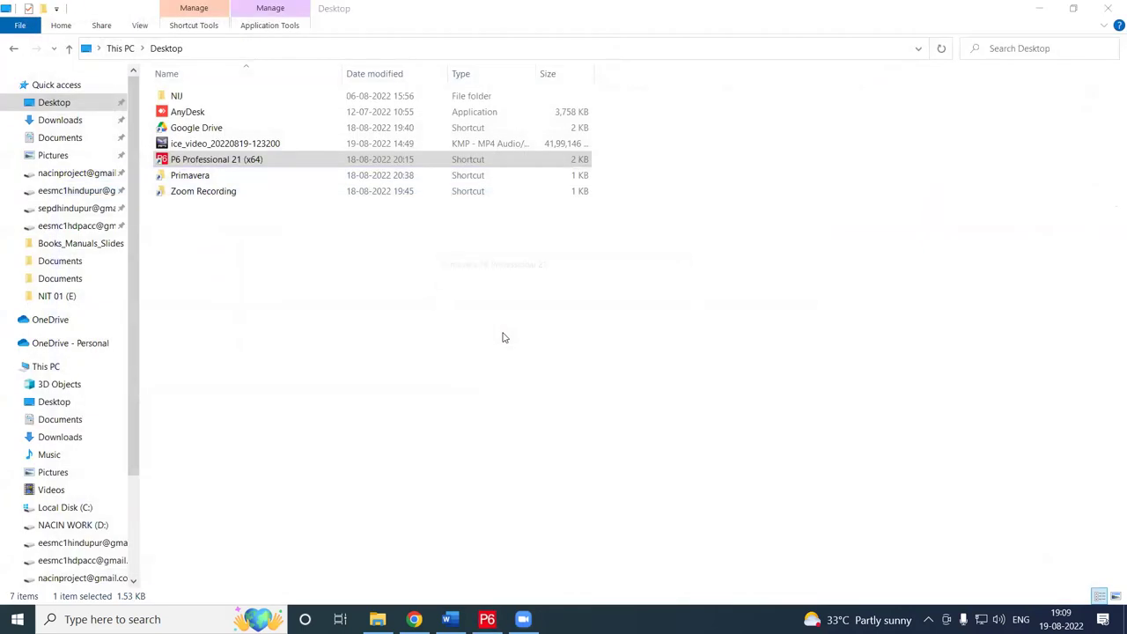
Step: Launch P6 Professional 21 and open Database Configuration from the login window
double_click(285, 163)
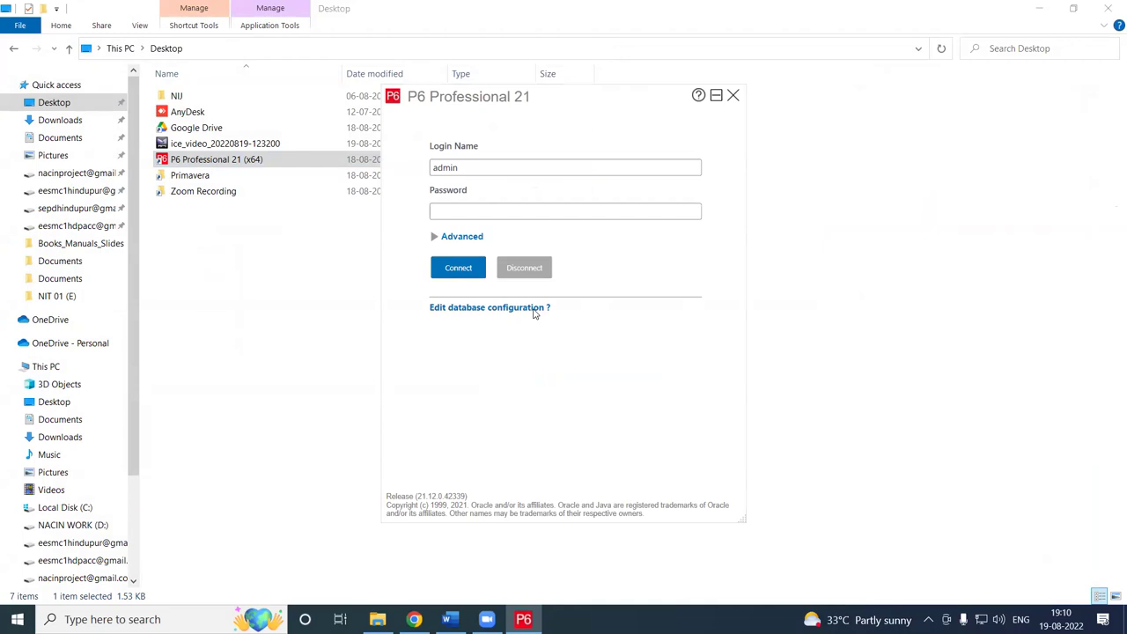
left_click(532, 308)
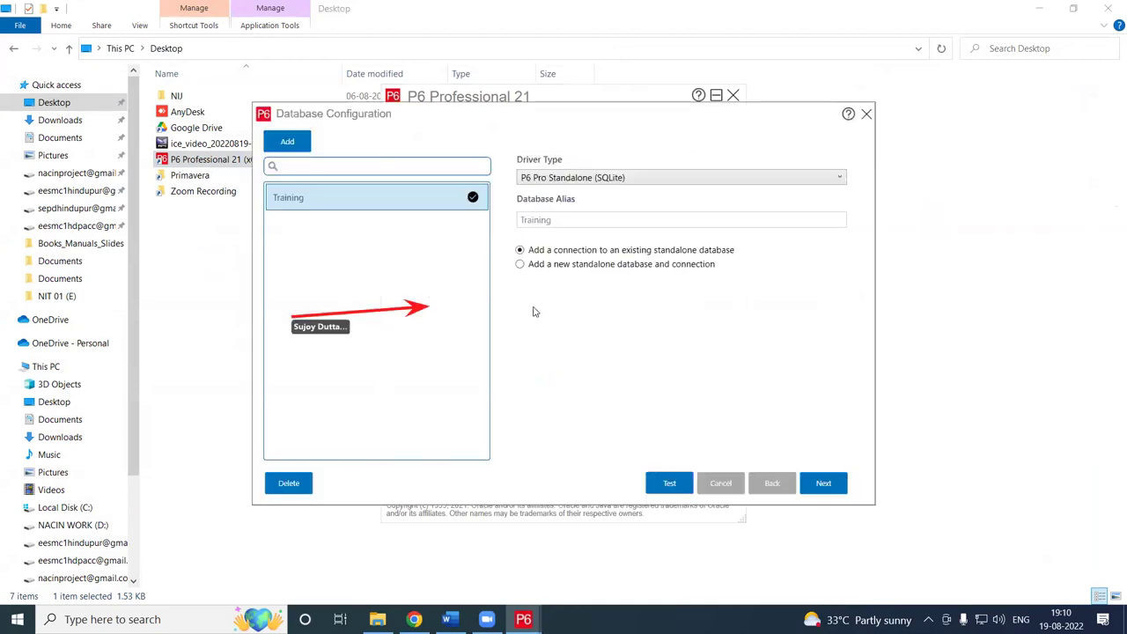
Step: Add a new database connection using the P6 Pro Standalone (SQLite) driver
left_click(596, 179)
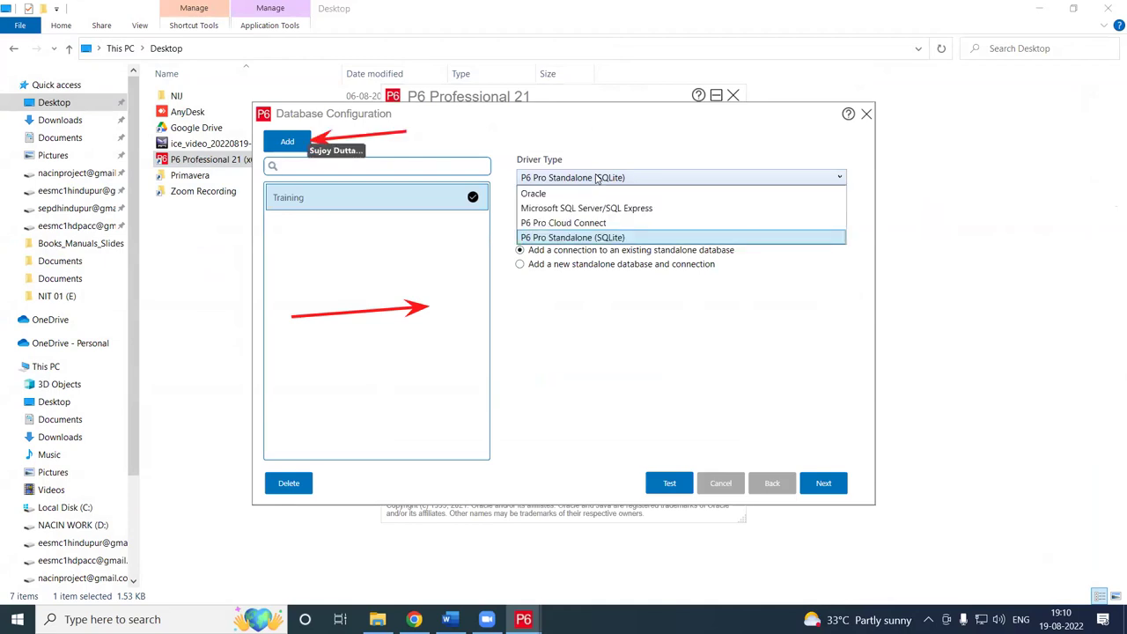
left_click(274, 146)
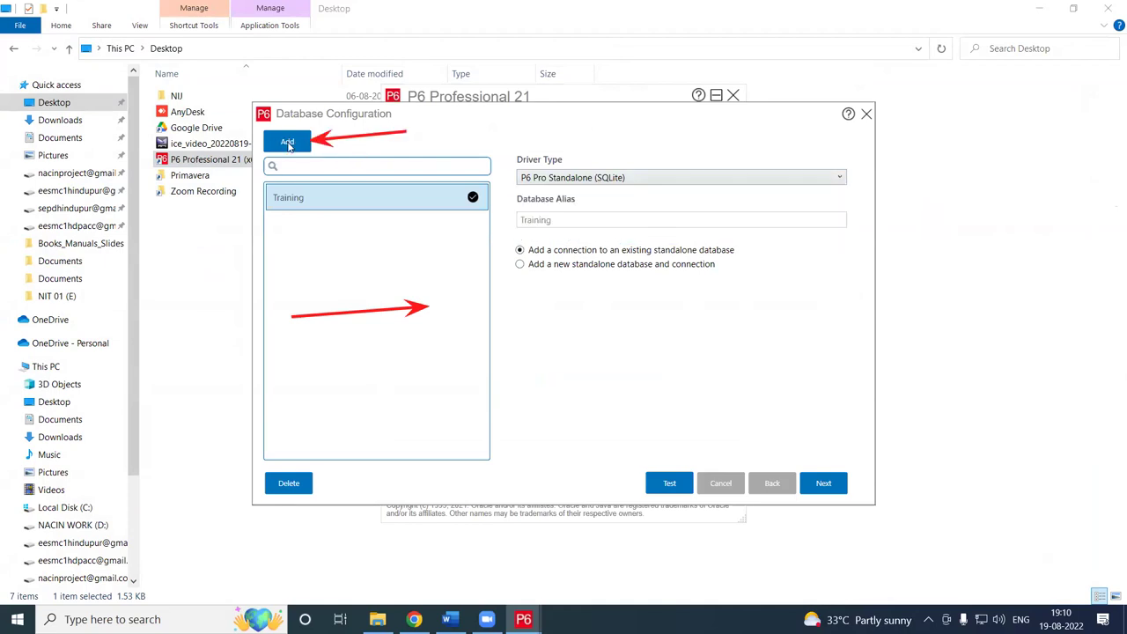
left_click(285, 142)
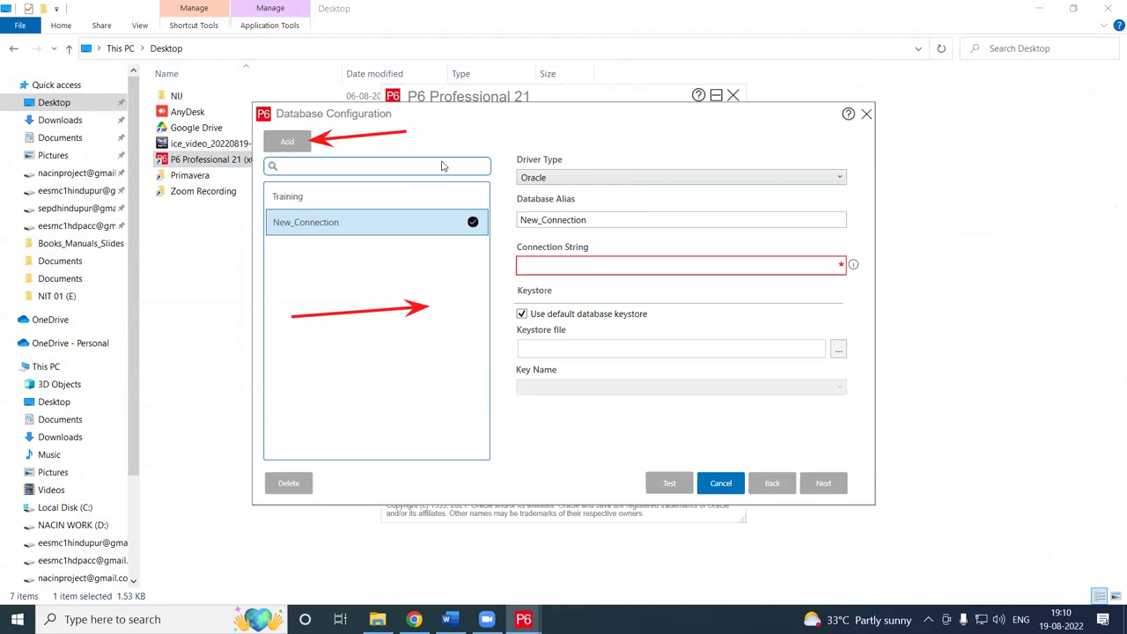
left_click(593, 177)
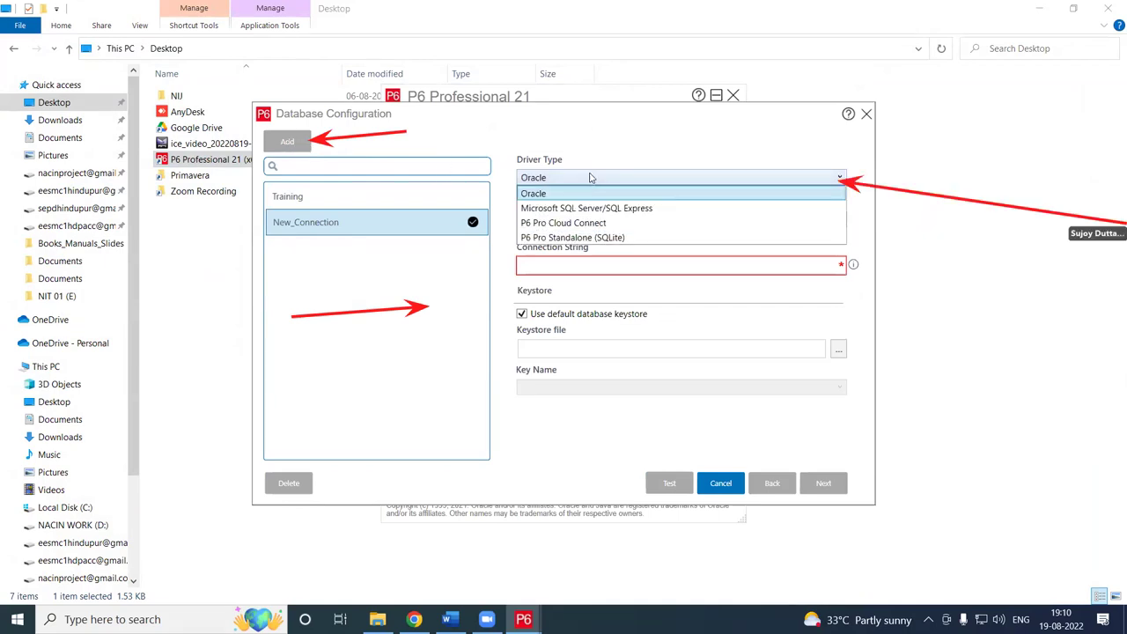
left_click(596, 238)
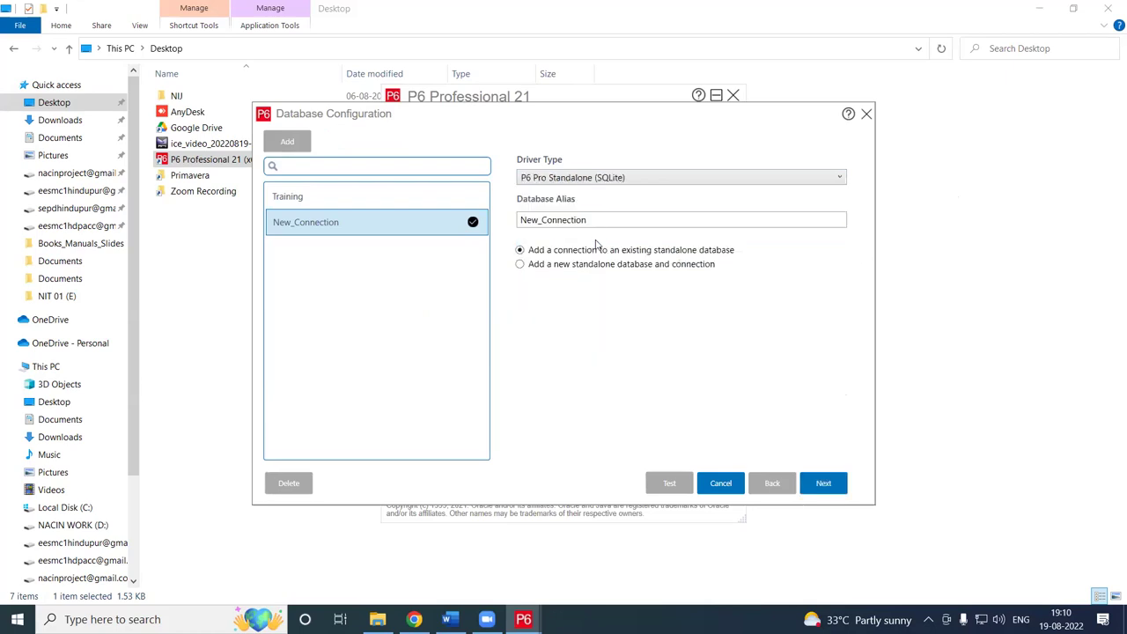
Step: Rename the connection alias to NACIN MAIN WORK and choose to add a new standalone database
left_click(581, 220)
left_click_drag(584, 220, 502, 213)
key("BackSpace")
type("NACIN")
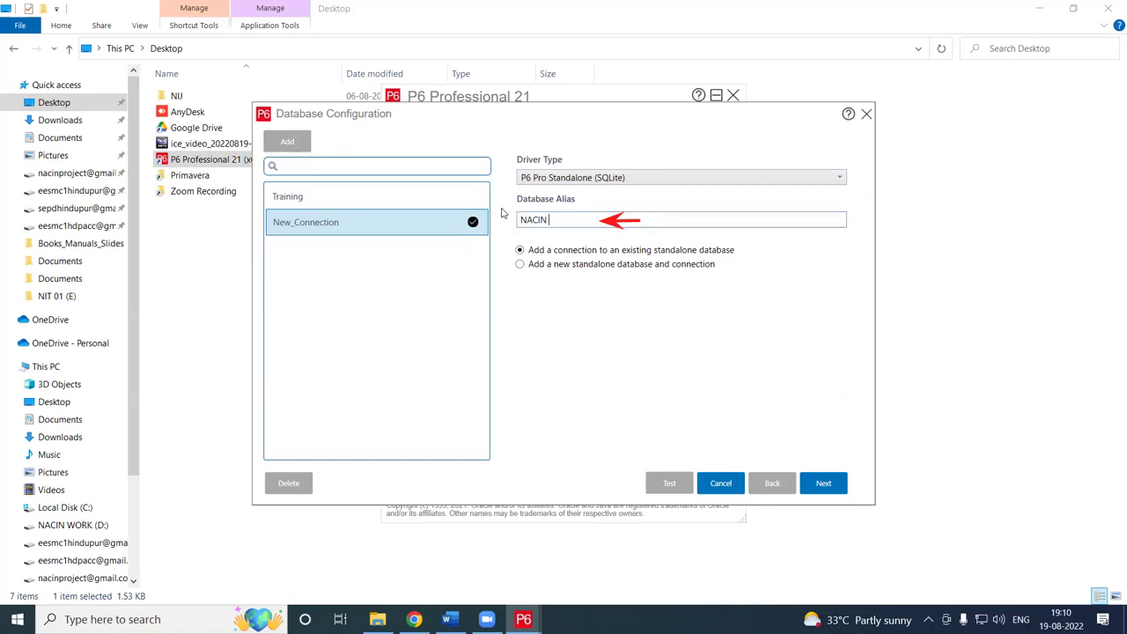
type(" MAIN WORK")
left_click(639, 266)
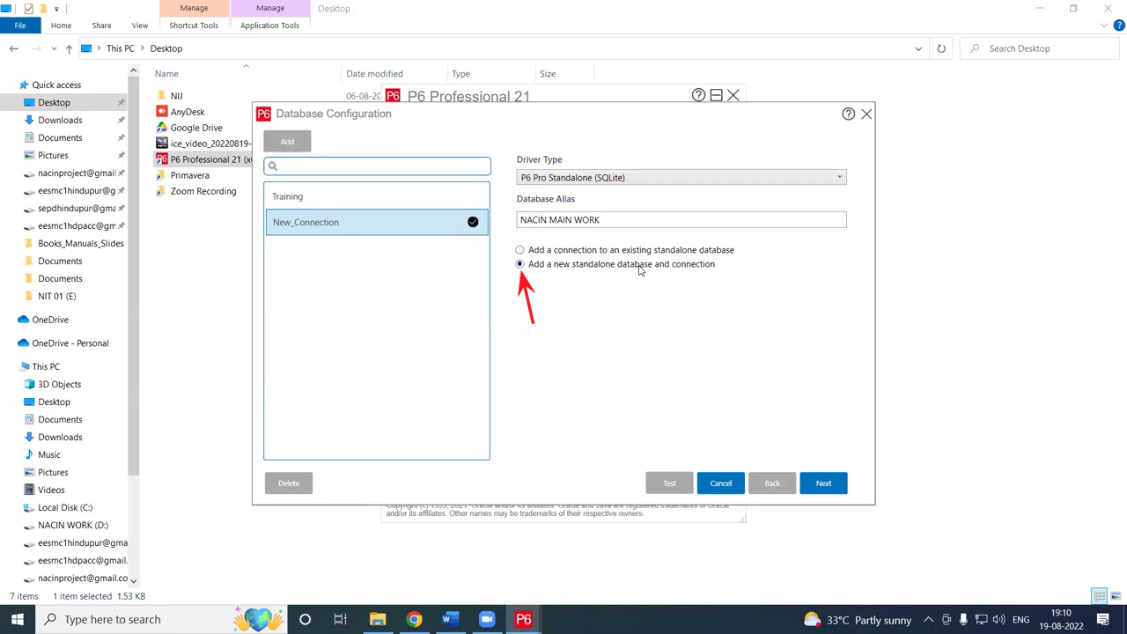
left_click(831, 483)
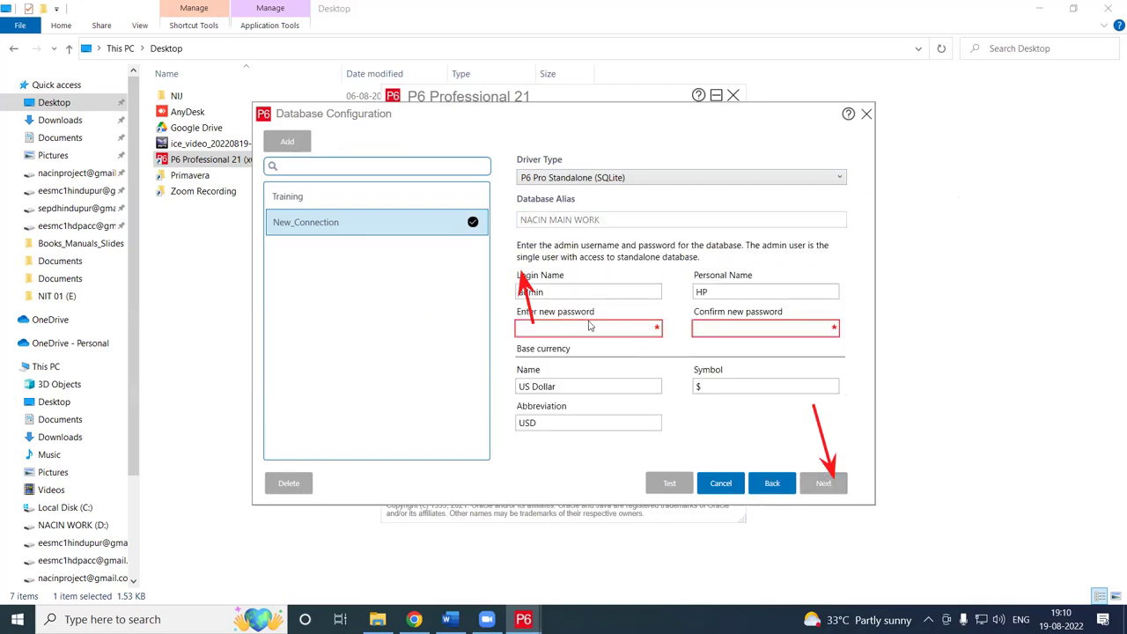
Step: Enter and confirm the new admin account password for the database
left_click(590, 328)
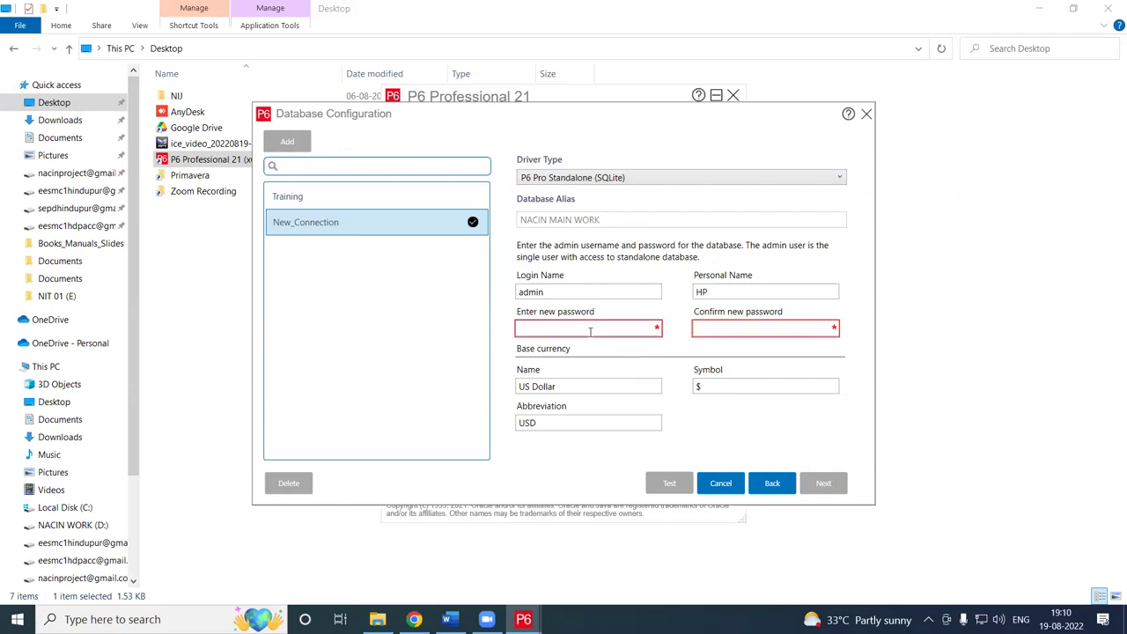
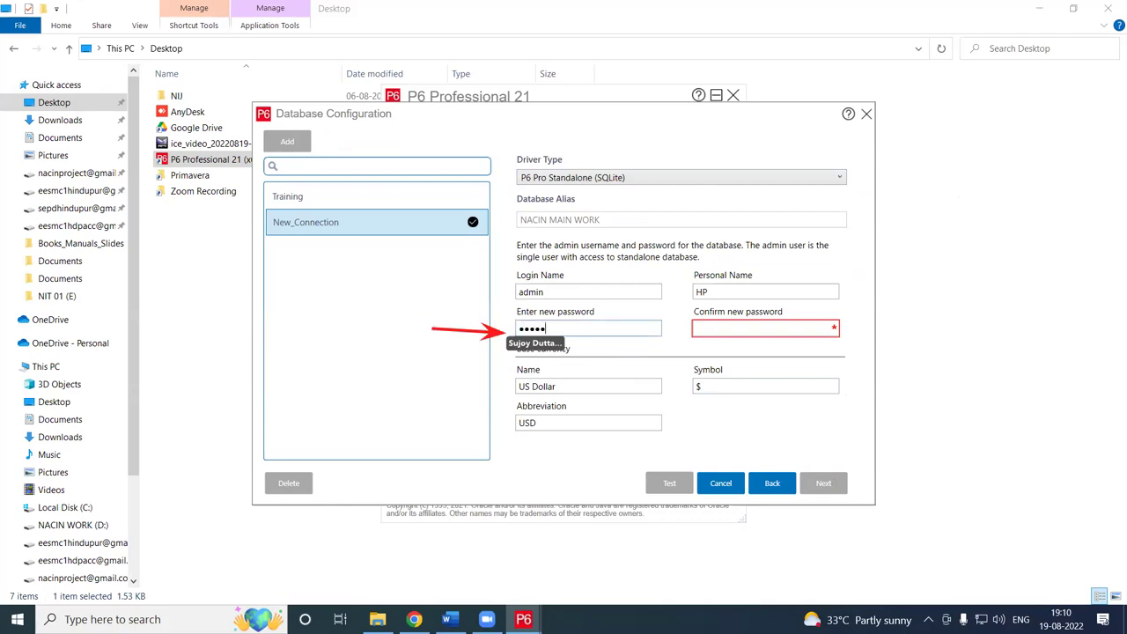
key("Tab")
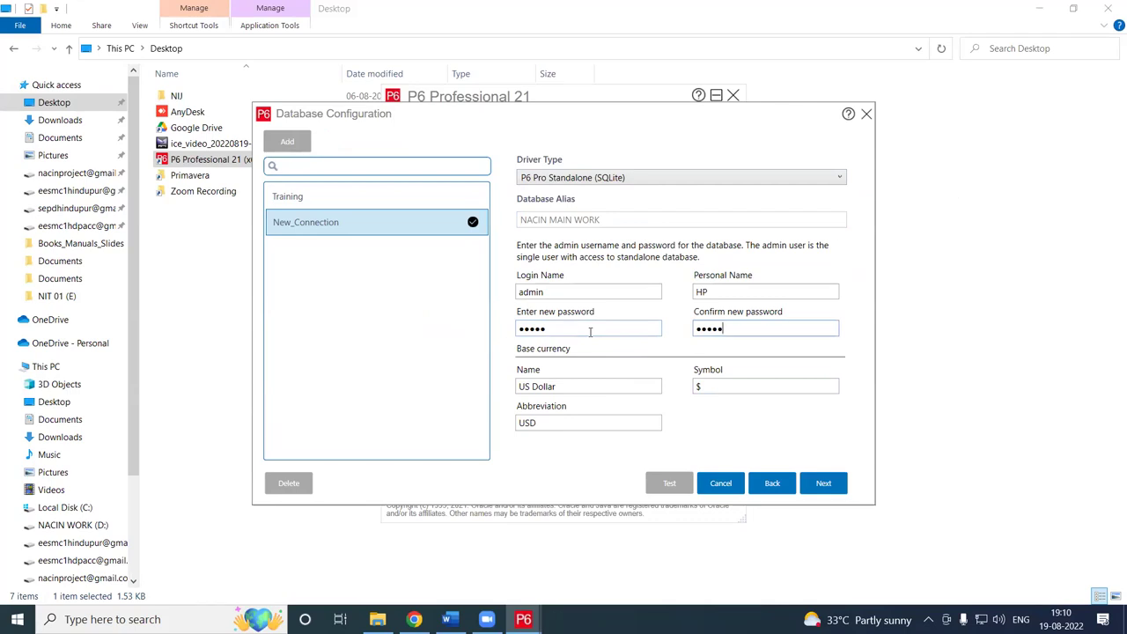
left_click(819, 487)
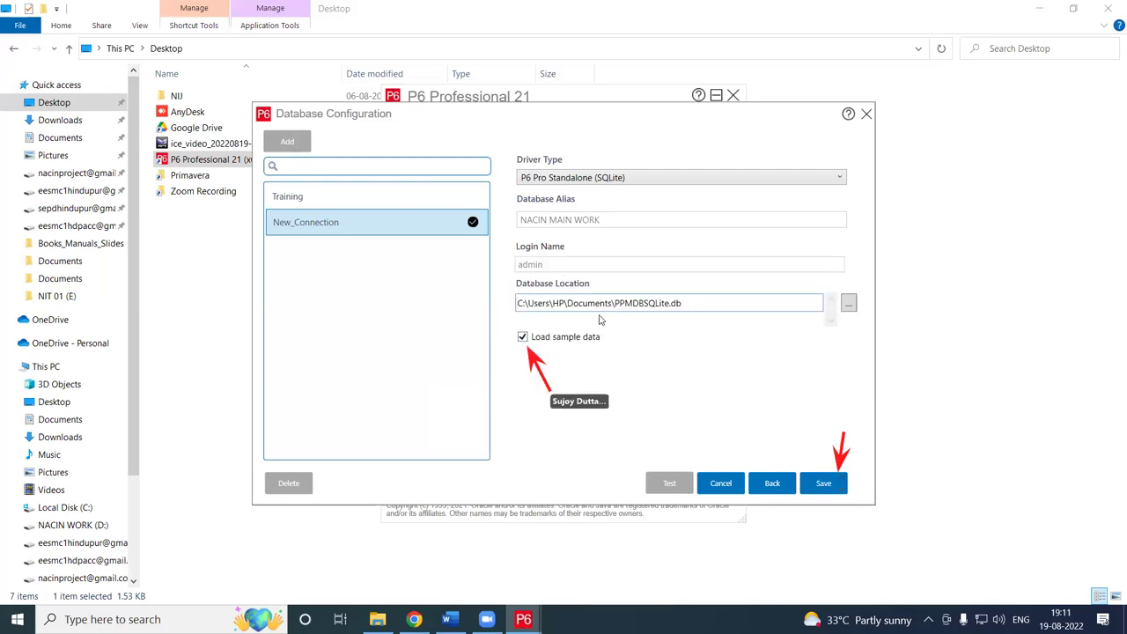
Step: Turn off Load sample data and browse for the database file location
left_click(523, 338)
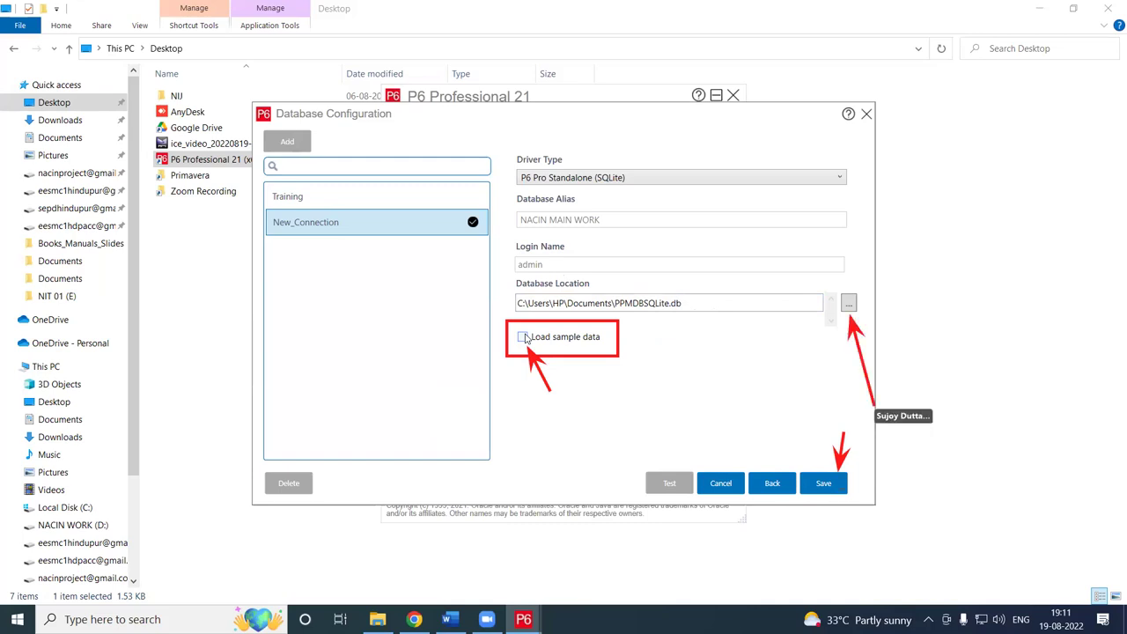
left_click(848, 303)
scroll(322, 344, "down", 3)
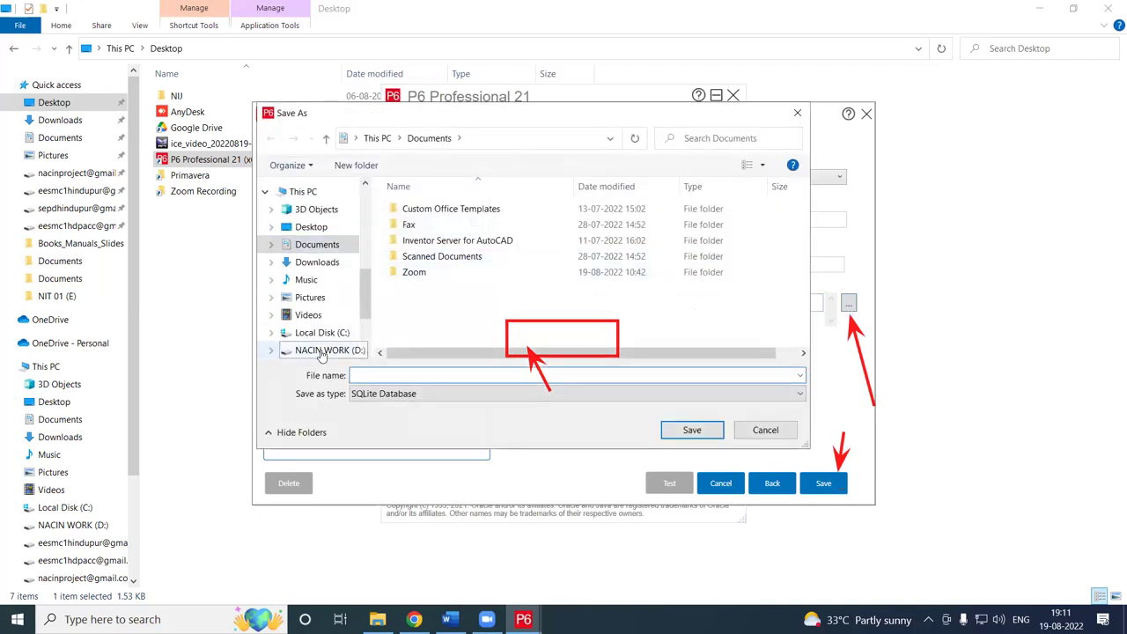
Step: Save the database file as NACIN_MAIN_WORK in D:\WORKAREA\Primavera\Database
left_click(322, 351)
double_click(428, 226)
double_click(431, 211)
double_click(428, 225)
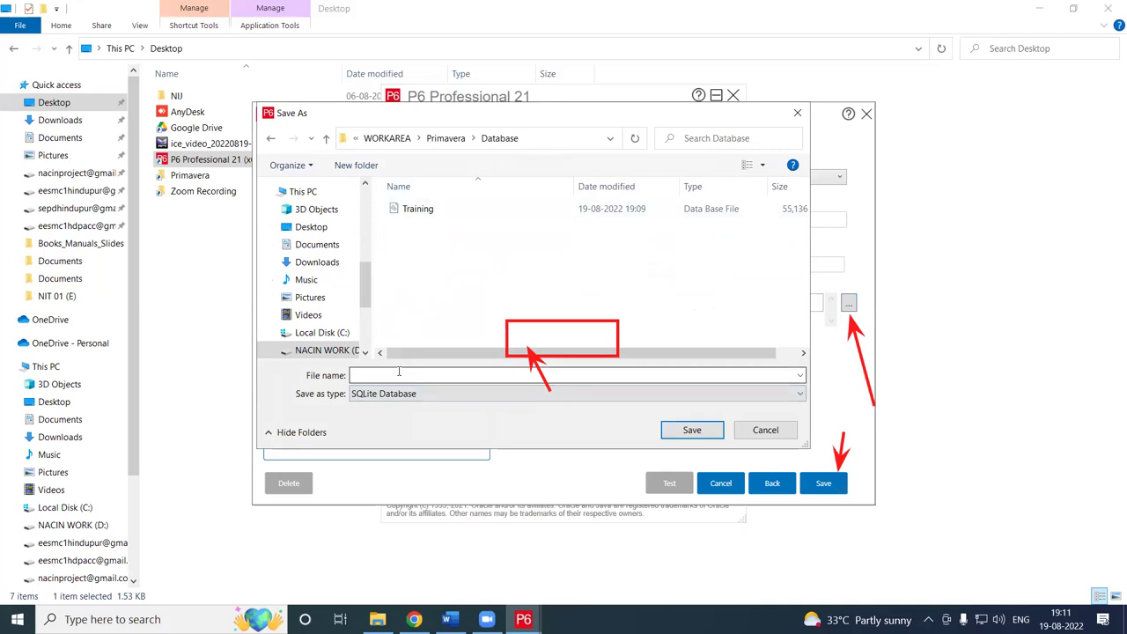
left_click(398, 371)
type("NACIN MAIN")
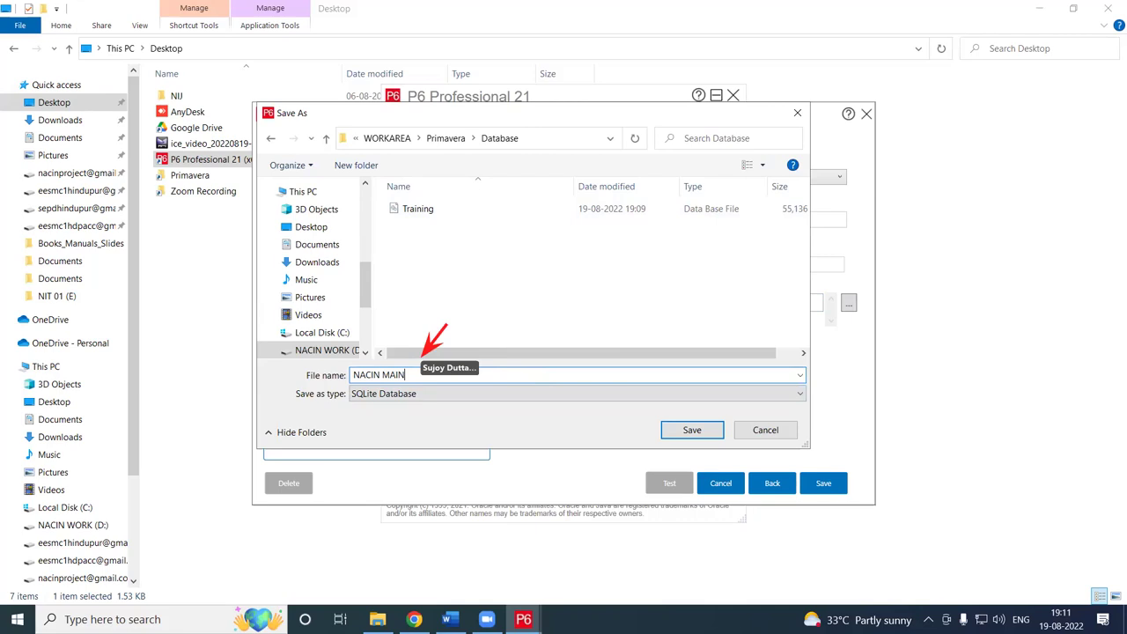
key("BackSpace")
key("BackSpace")
key("BackSpace")
key("BackSpace")
key("BackSpace")
type("_MAIN WORK")
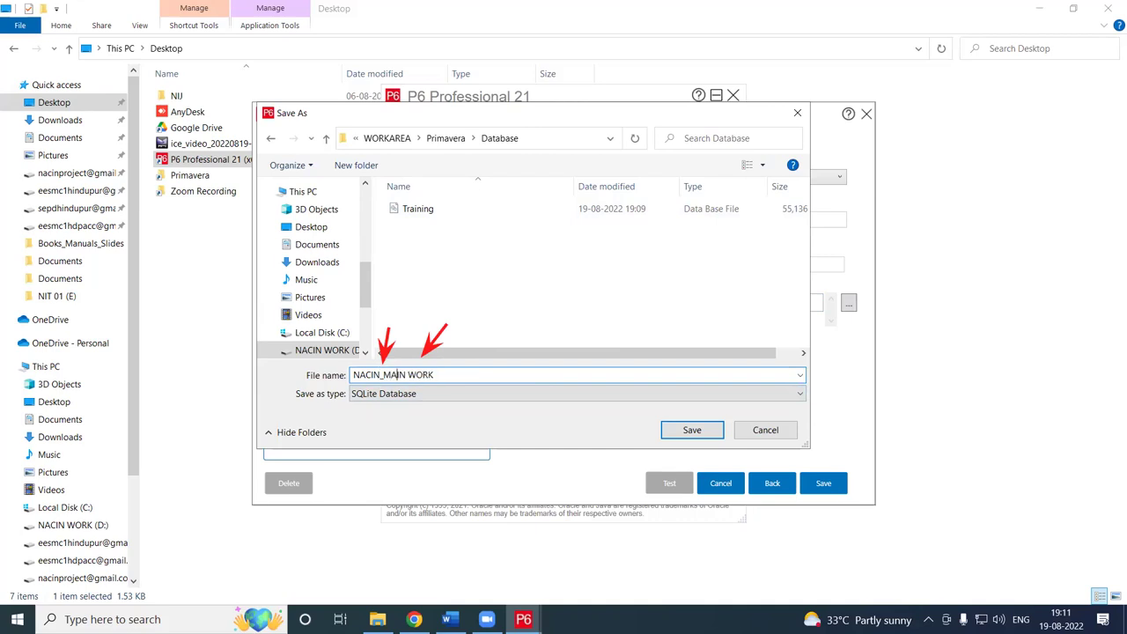
key("Delete")
type("_")
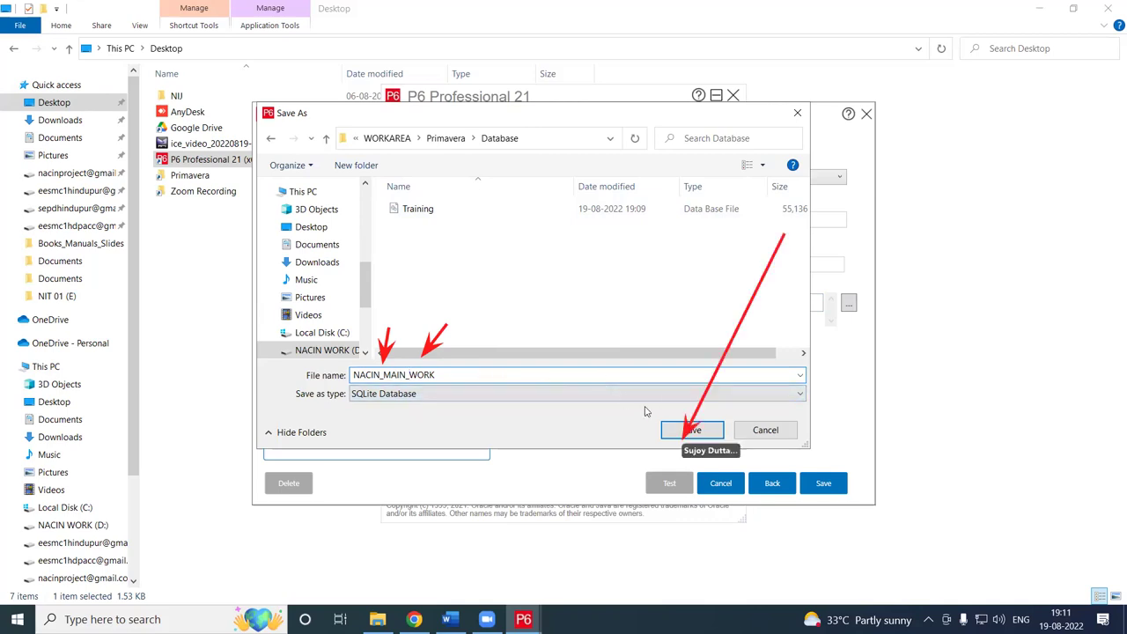
left_click(694, 432)
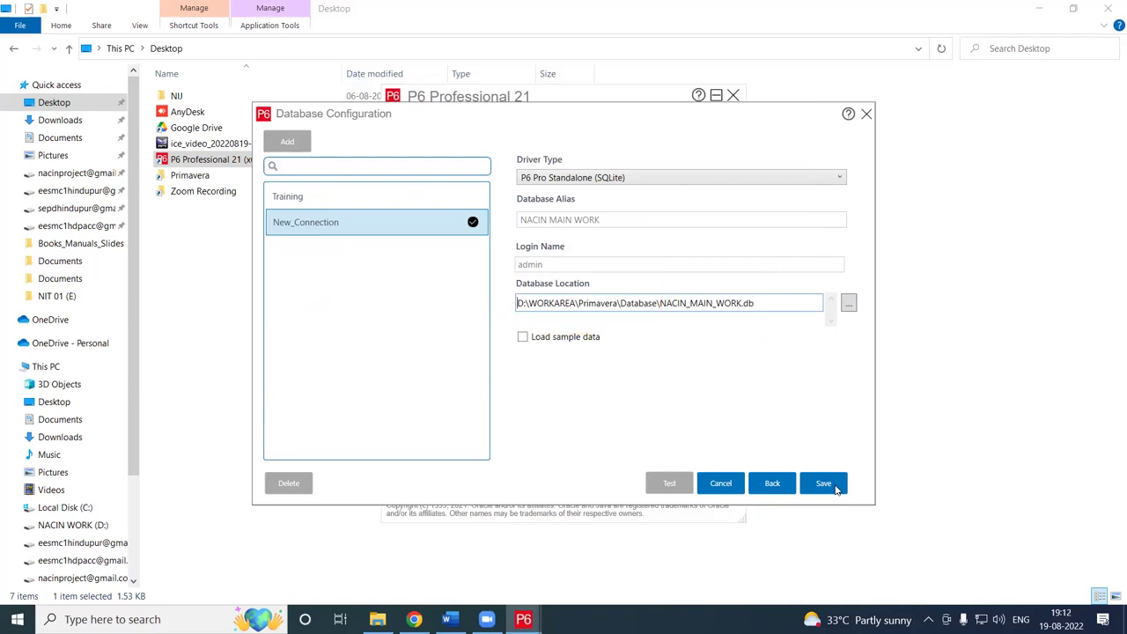
Step: Save the NACIN MAIN WORK connection, test it successfully, and close Database Configuration
left_click(823, 483)
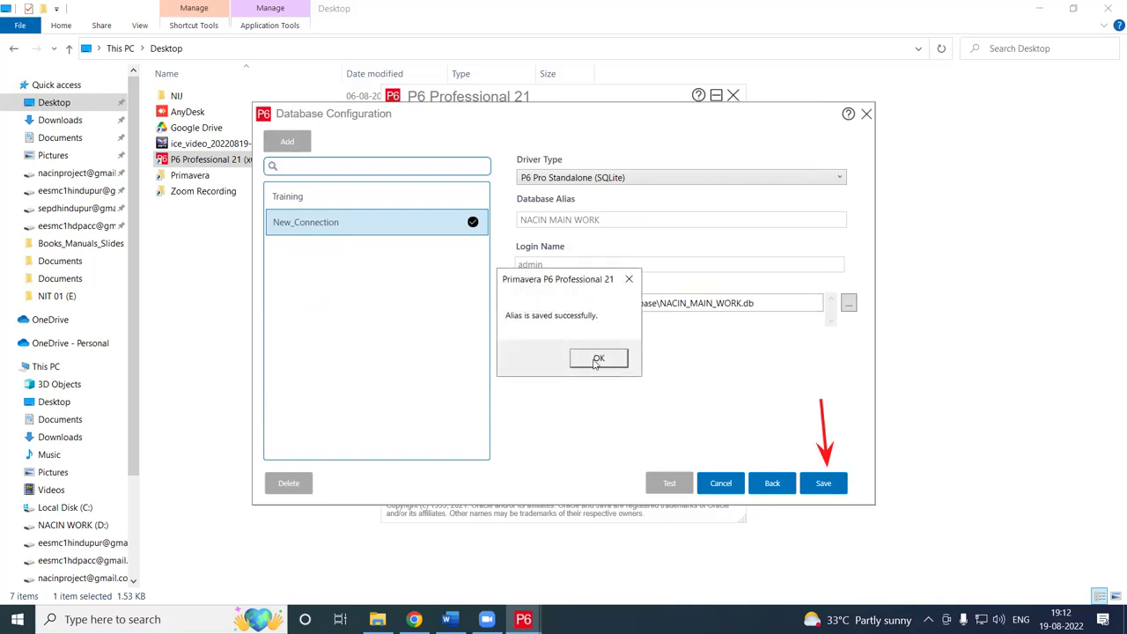
left_click(598, 360)
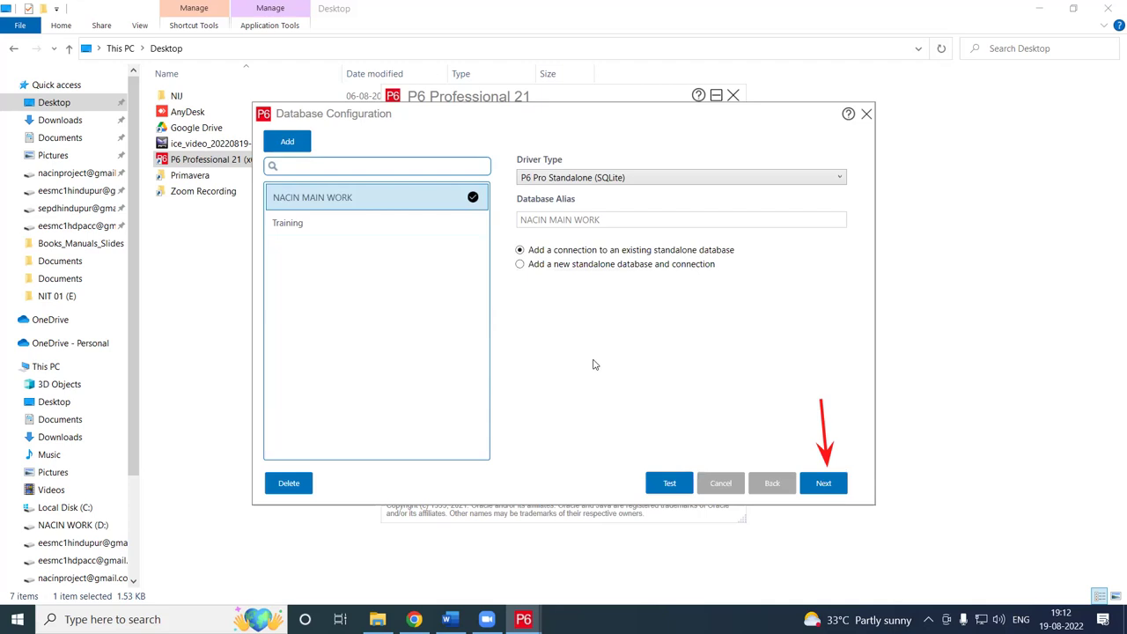
left_click(689, 486)
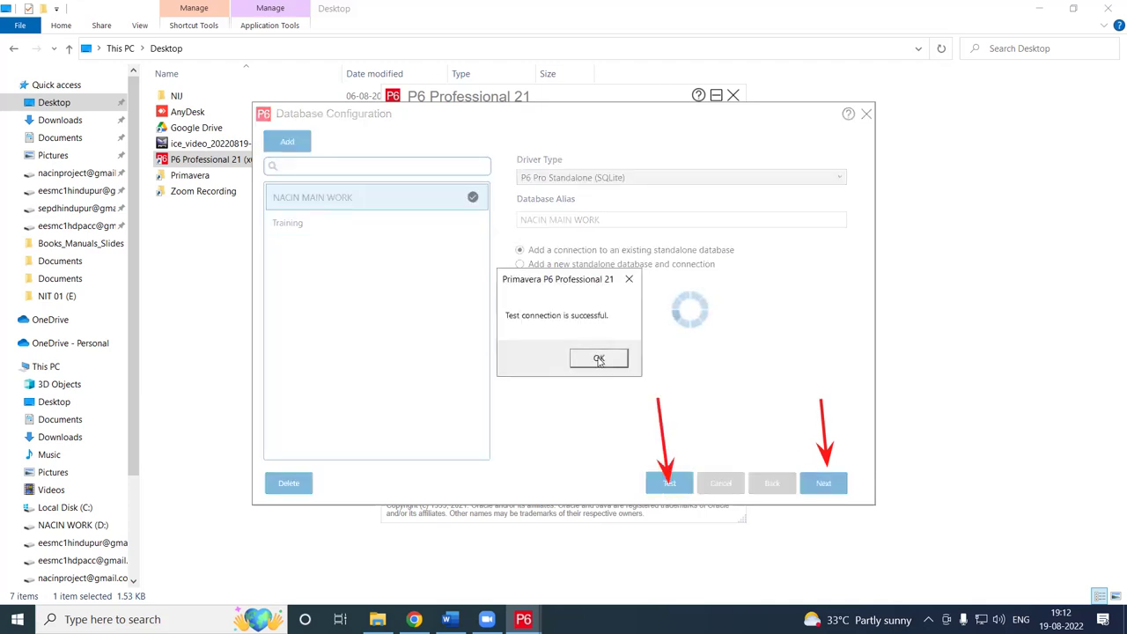
left_click(599, 360)
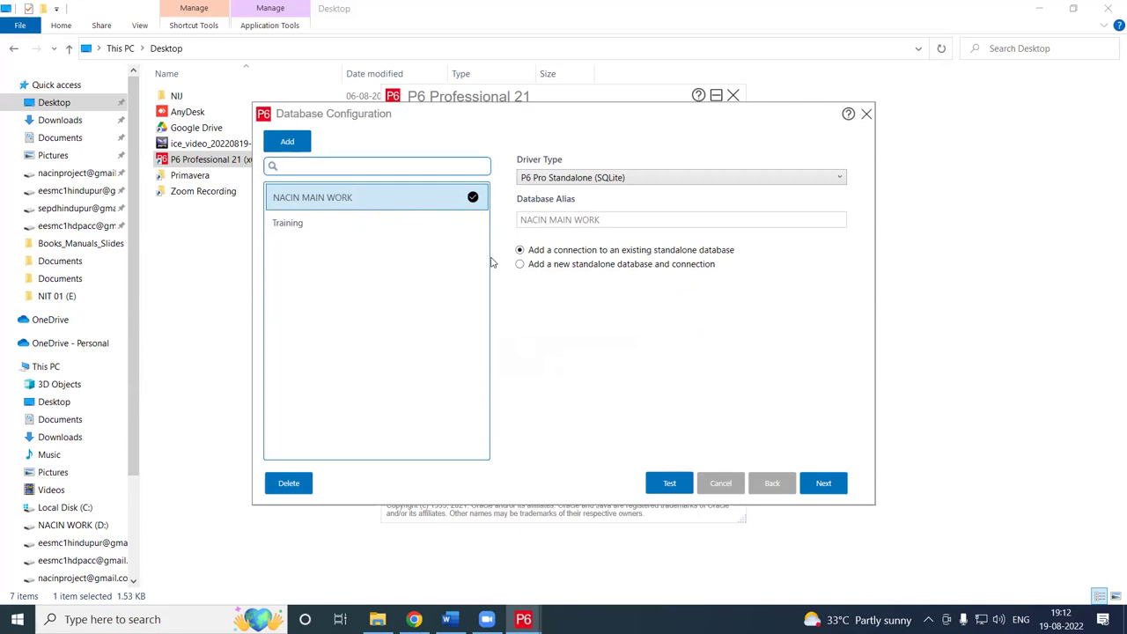
left_click(867, 114)
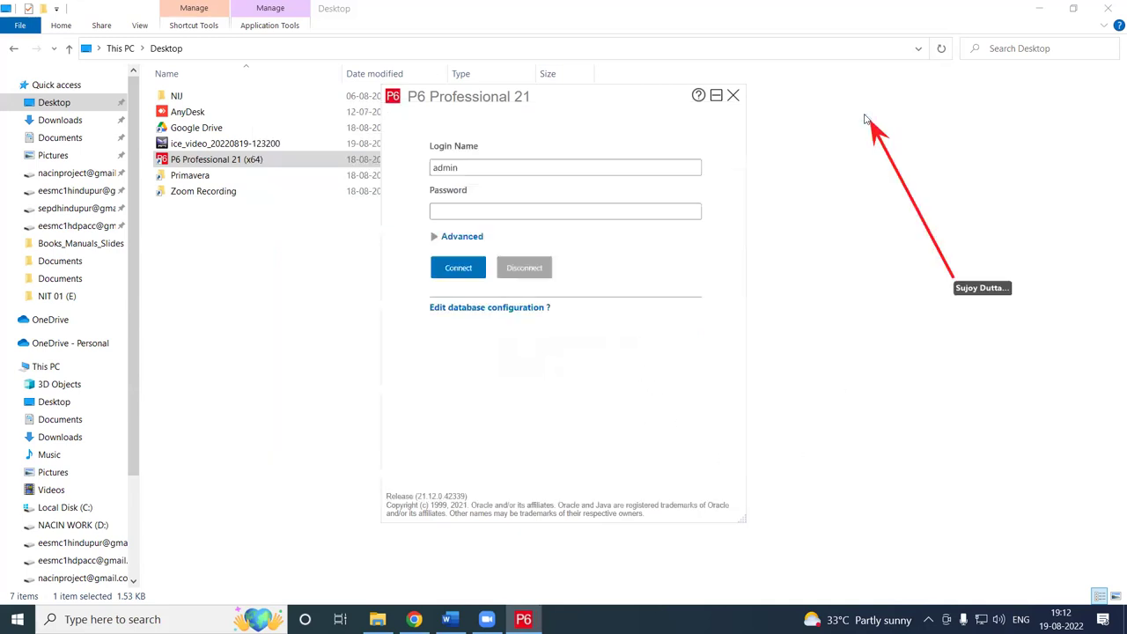
Step: Sign in to the P6 database with the admin account password
left_click(581, 213)
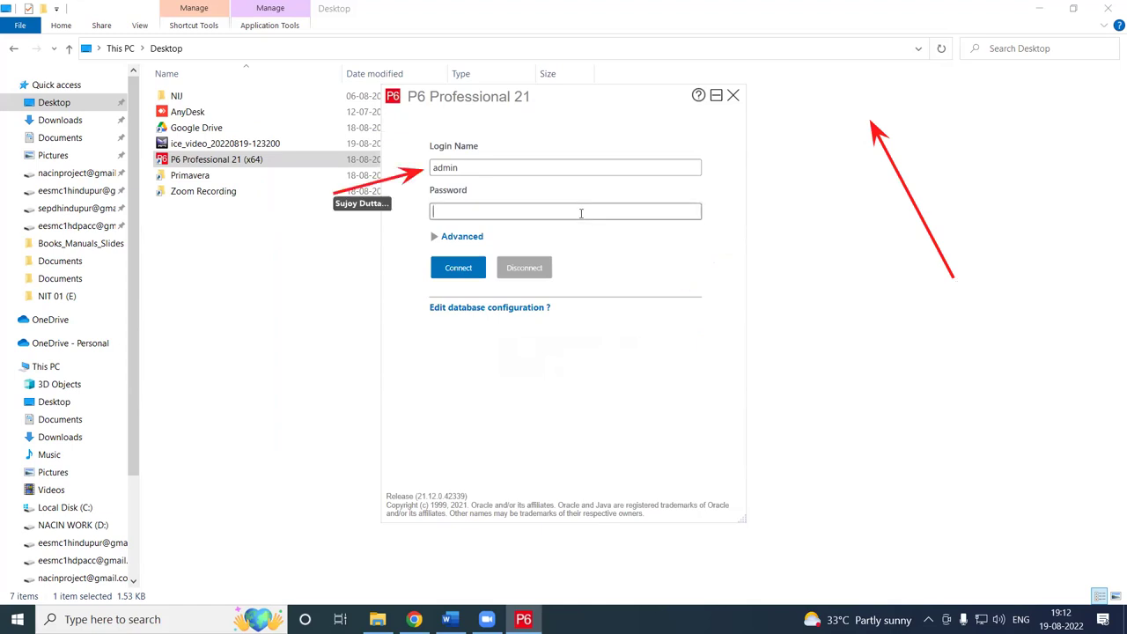
type("admin")
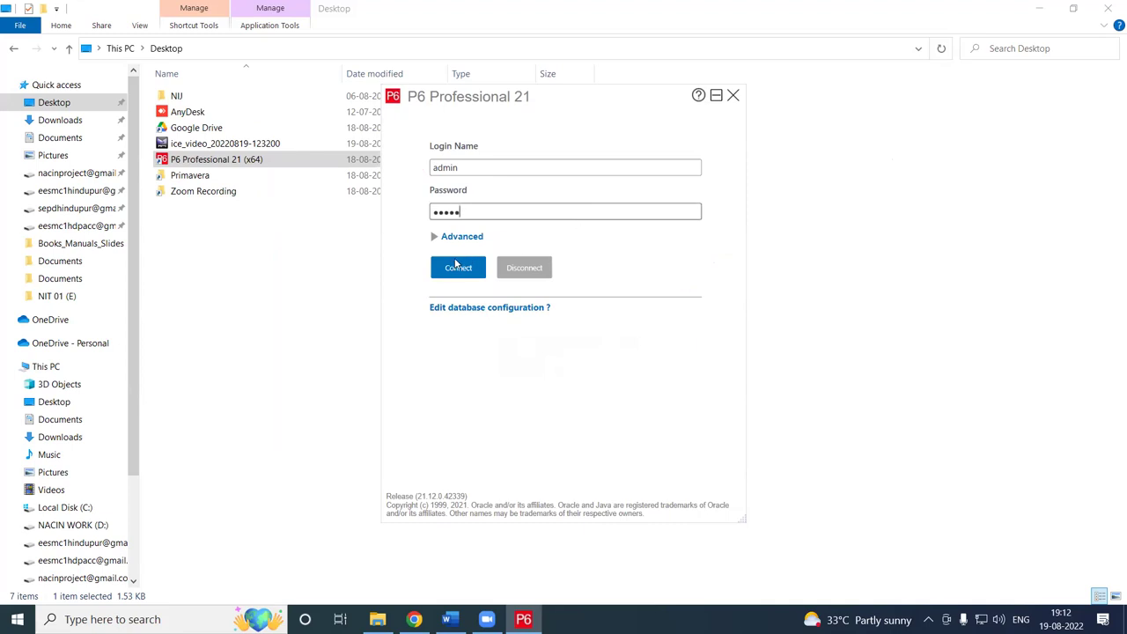
left_click(453, 269)
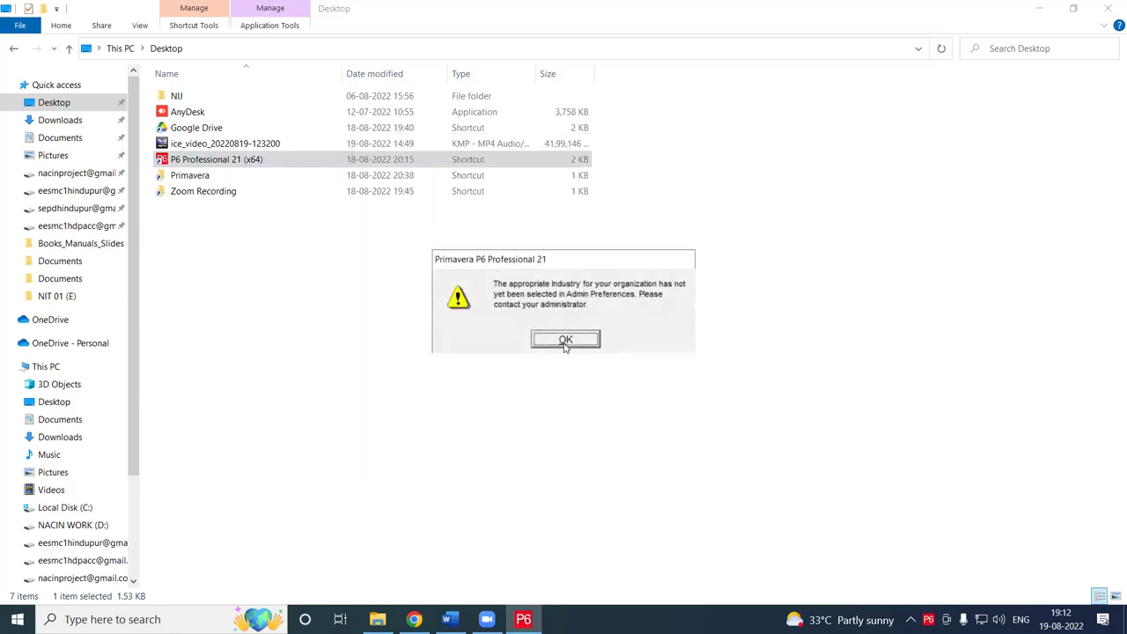
Step: Acknowledge the no-industry warning, then exit Primavera P6 and confirm
left_click(565, 343)
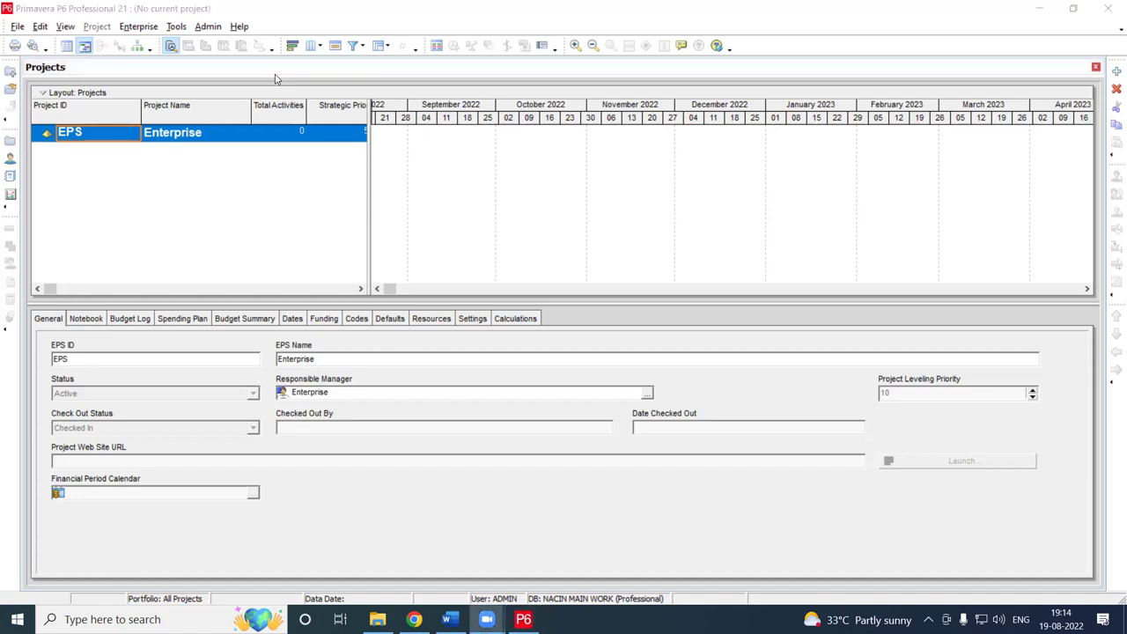
left_click(608, 335)
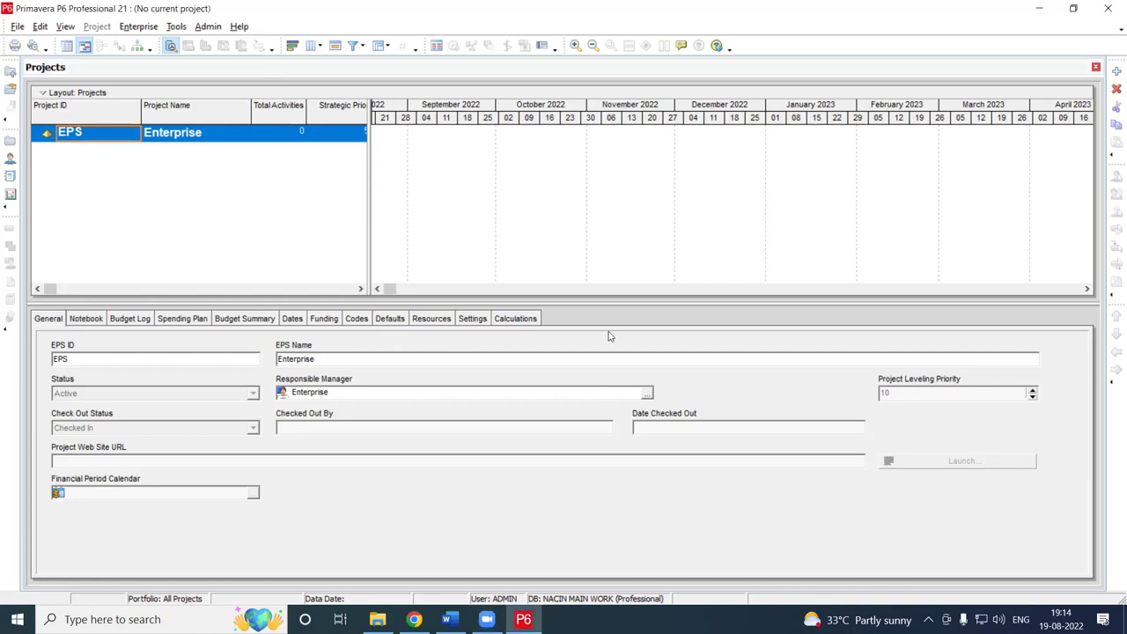
left_click(1108, 8)
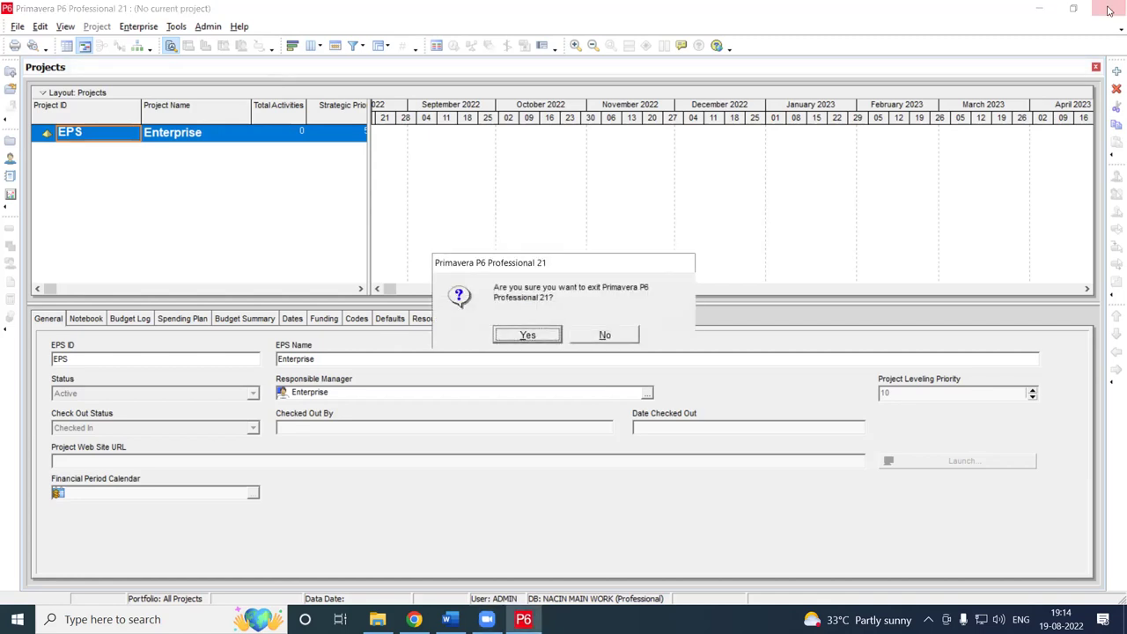
left_click(527, 336)
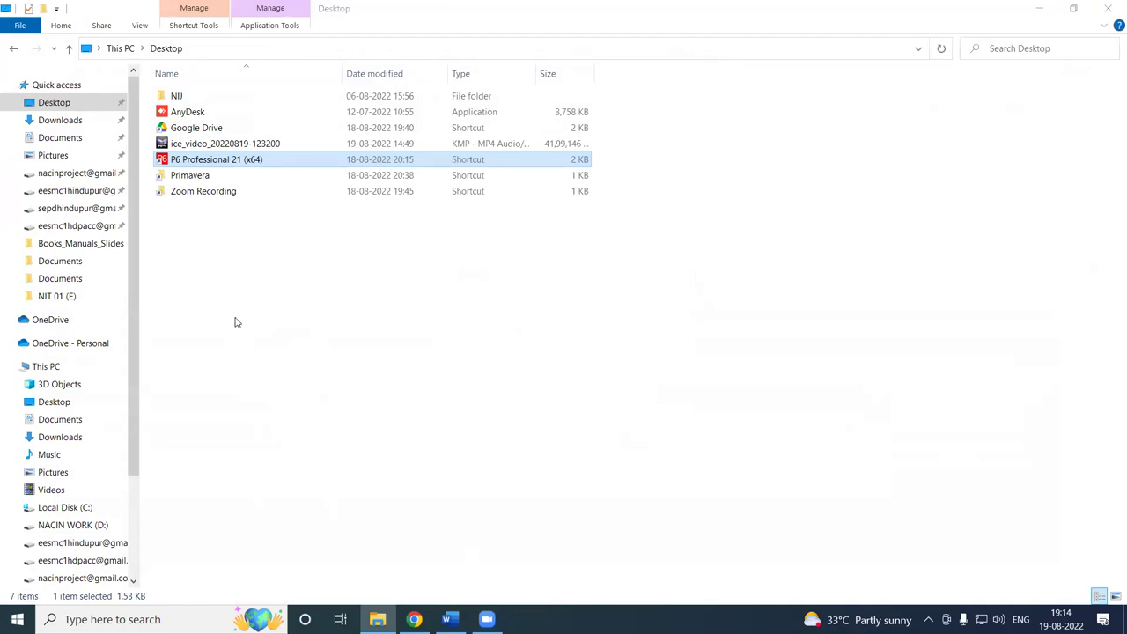
Step: Navigate File Explorer to D:\WORKAREA\Primavera\Database
left_click(84, 525)
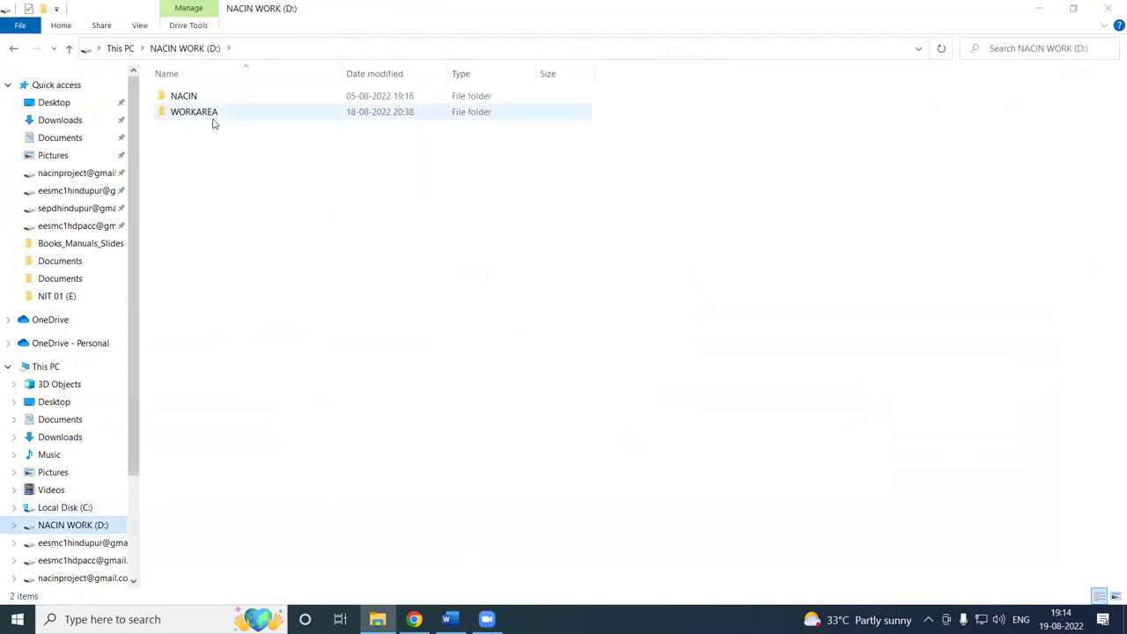
double_click(211, 116)
double_click(211, 112)
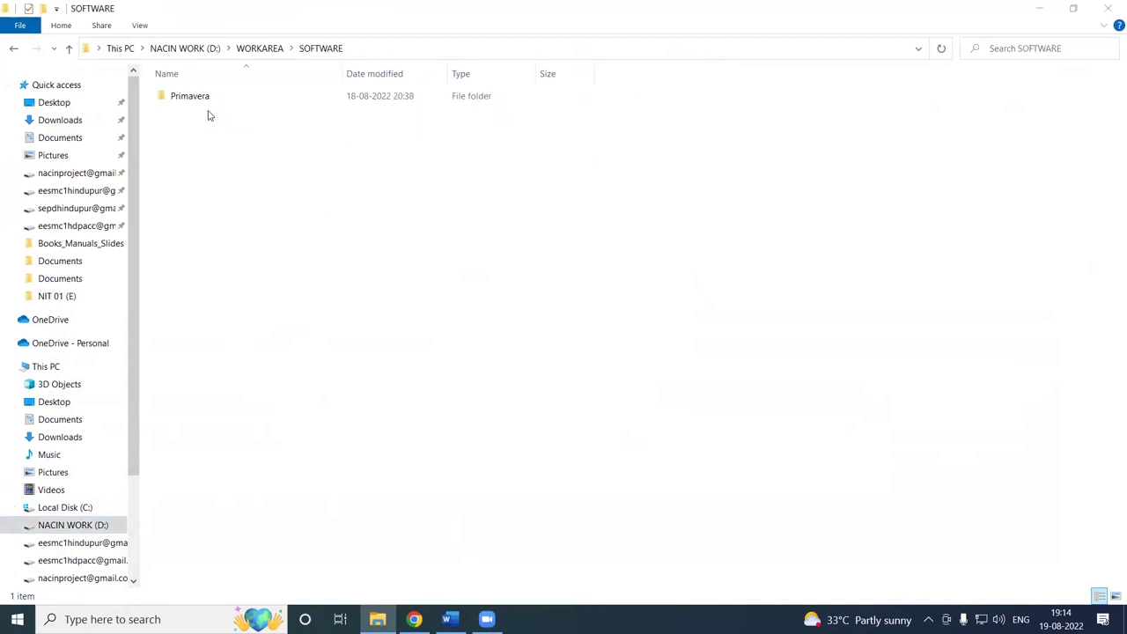
double_click(208, 97)
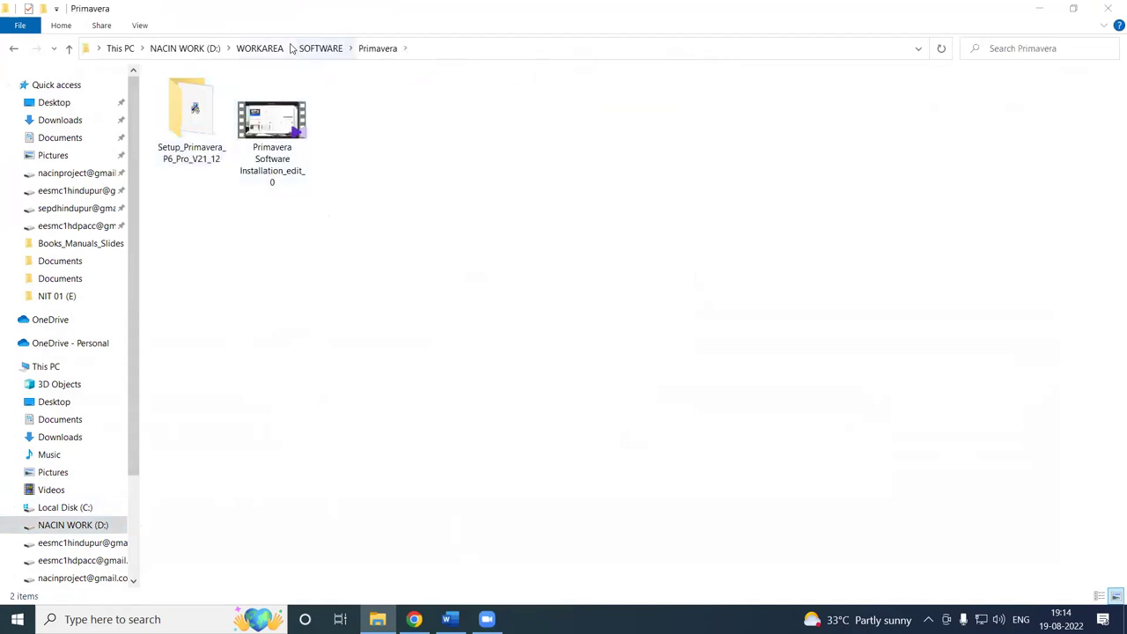
left_click(260, 49)
double_click(196, 97)
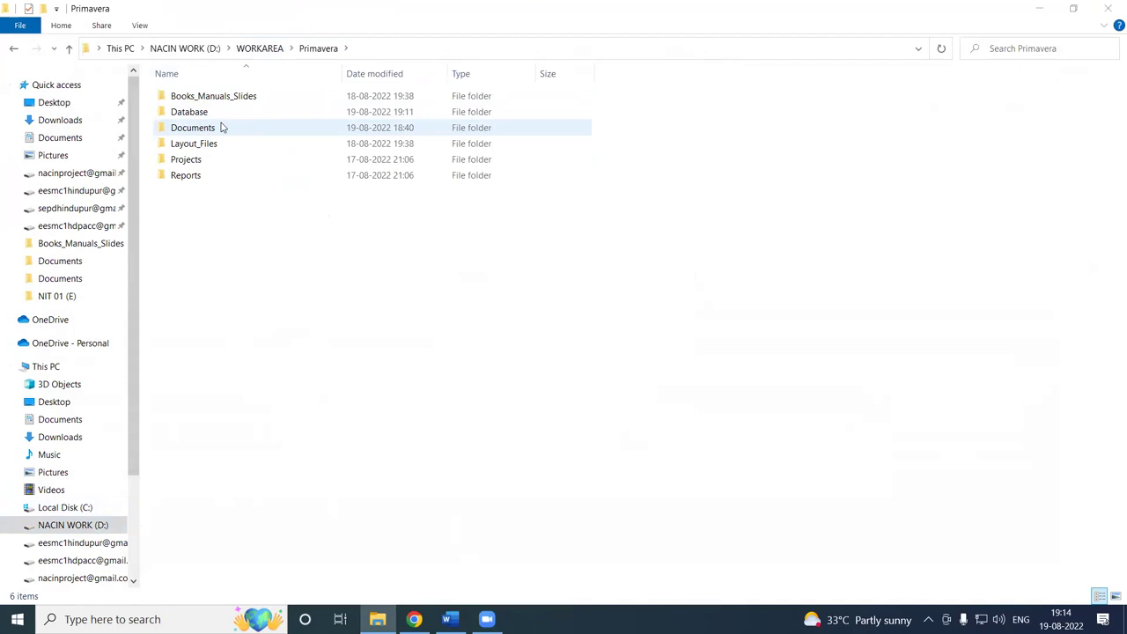
double_click(199, 118)
Step: Copy the Training database file and paste a duplicate into the same folder
left_click(214, 100)
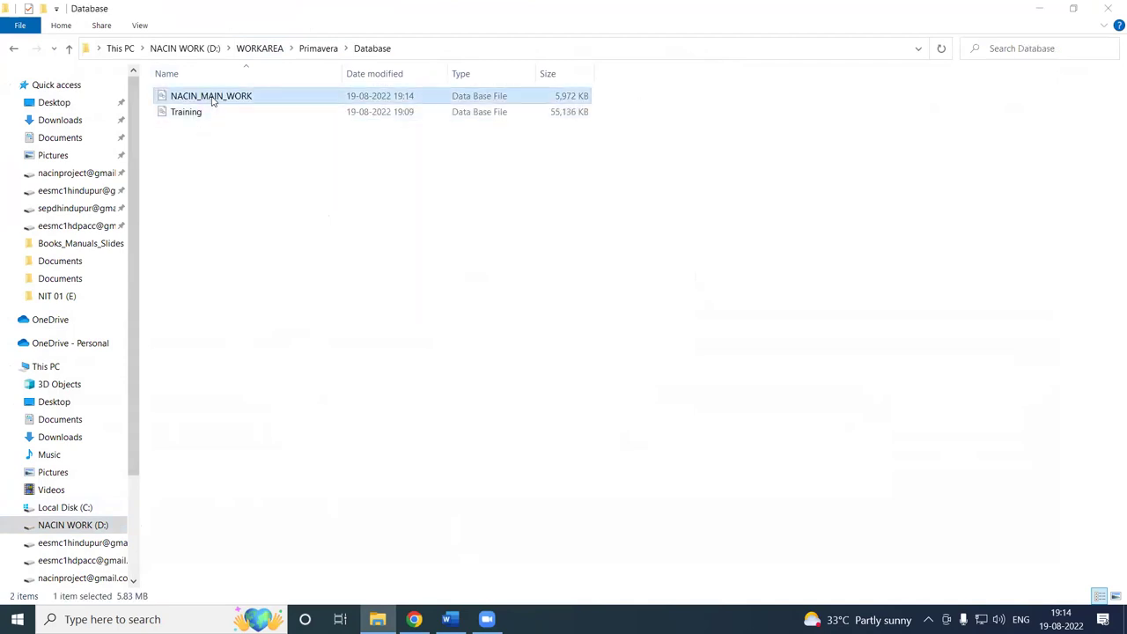
left_click(191, 113)
right_click(191, 113)
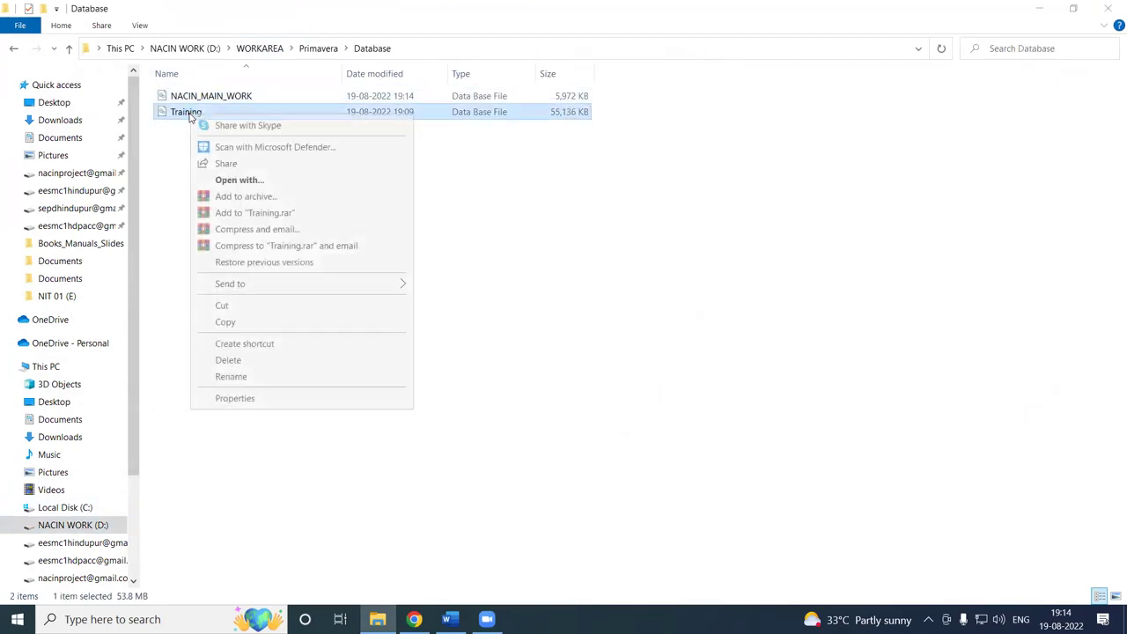
left_click(227, 324)
left_click(229, 239)
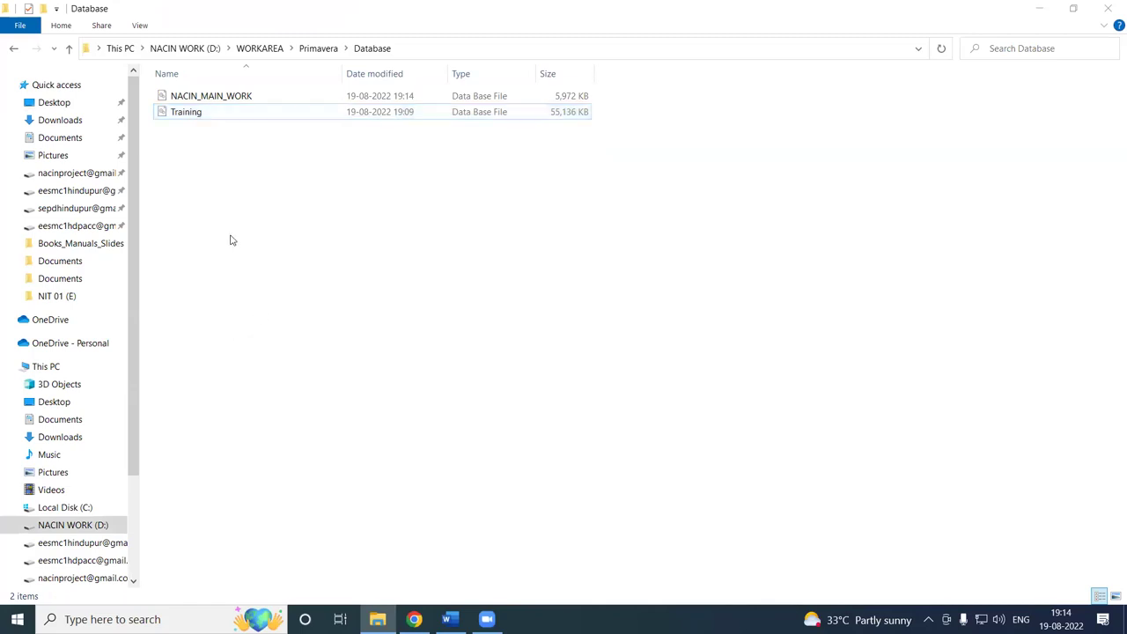
right_click(221, 221)
left_click(277, 328)
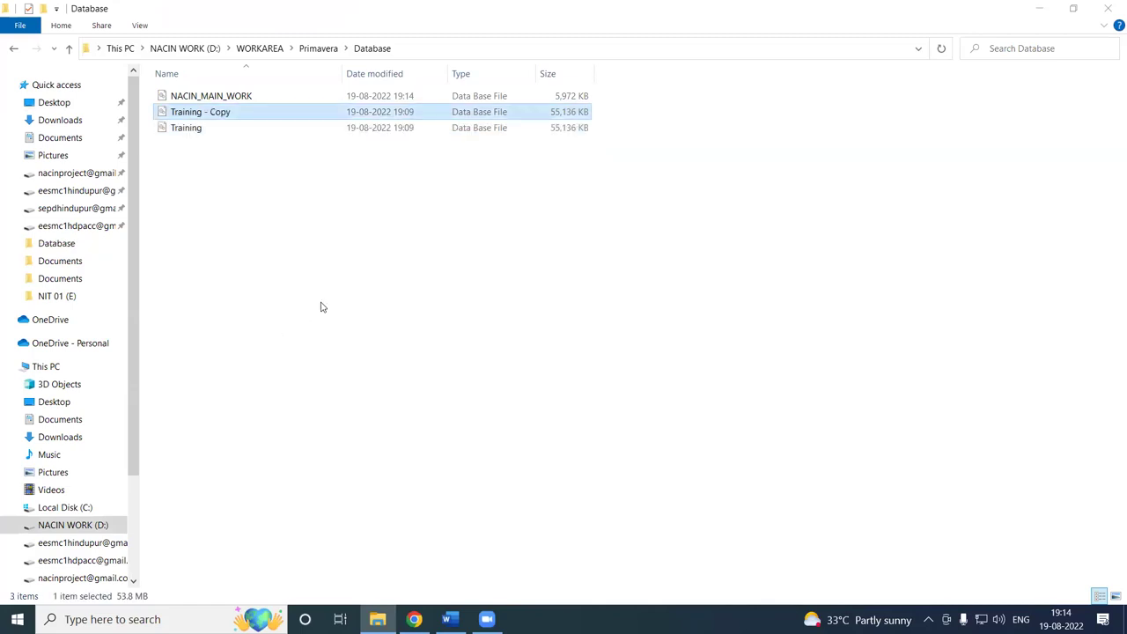
Step: Rename the Training copy to NACIN_MAIN_WORK2, then return to the Desktop folder
left_click(246, 99)
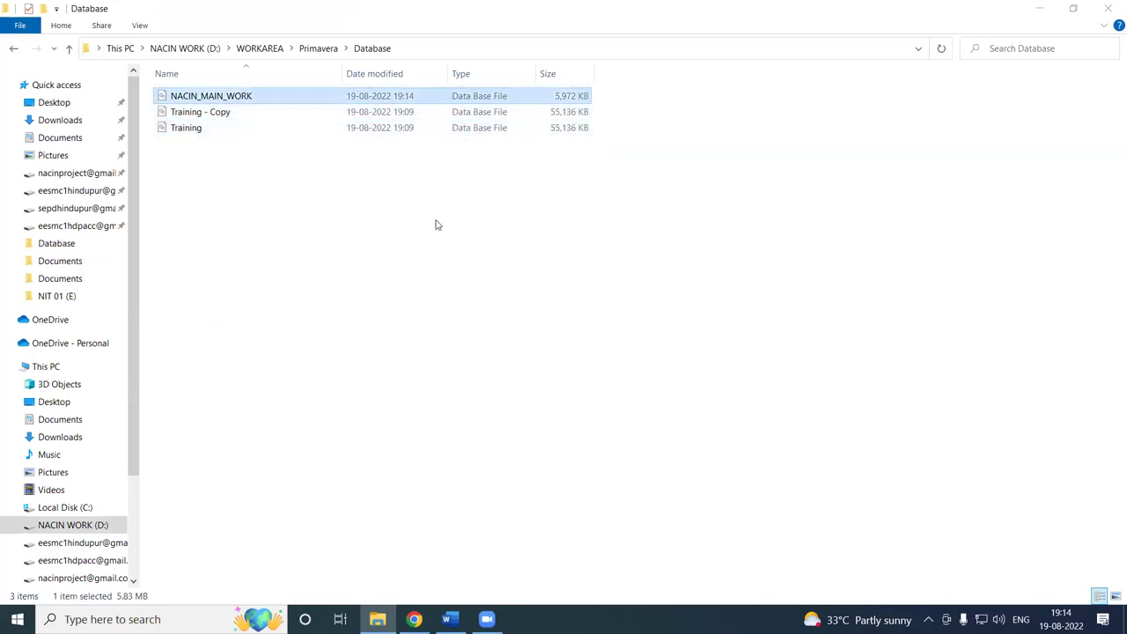
key("F2")
key("Return")
left_click(221, 121)
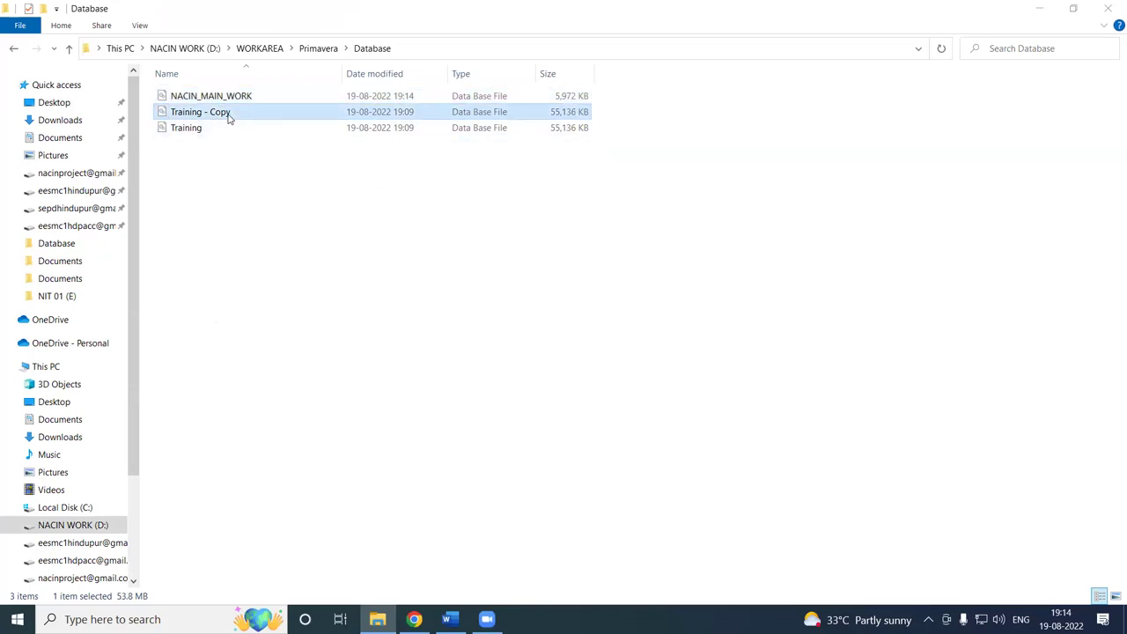
key("F2")
key("ctrl+v")
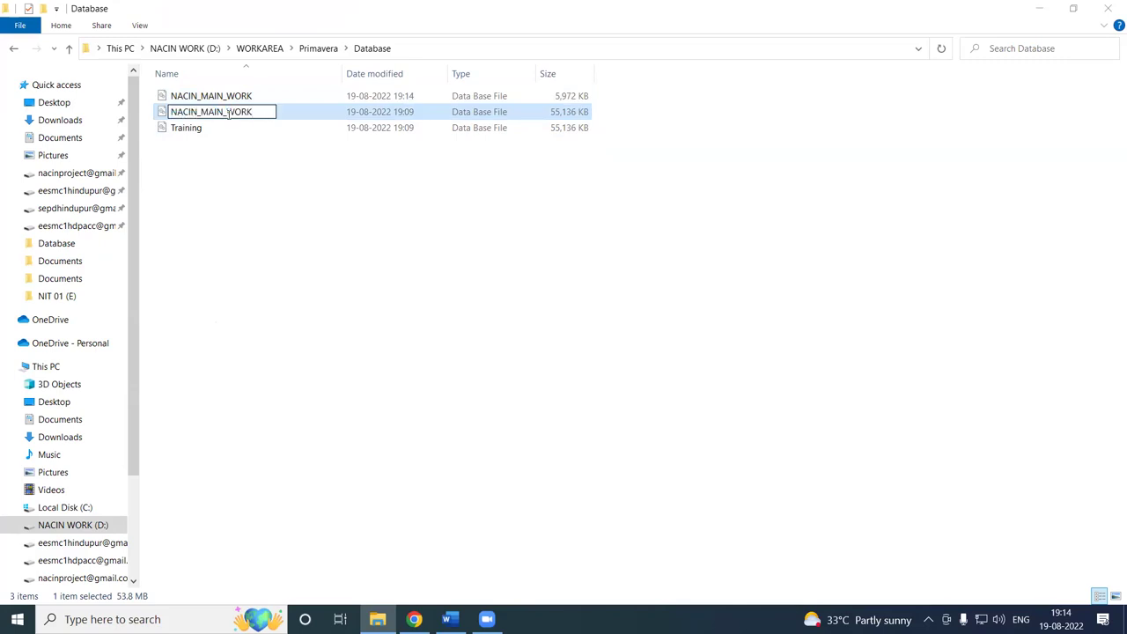
type("2")
key("Return")
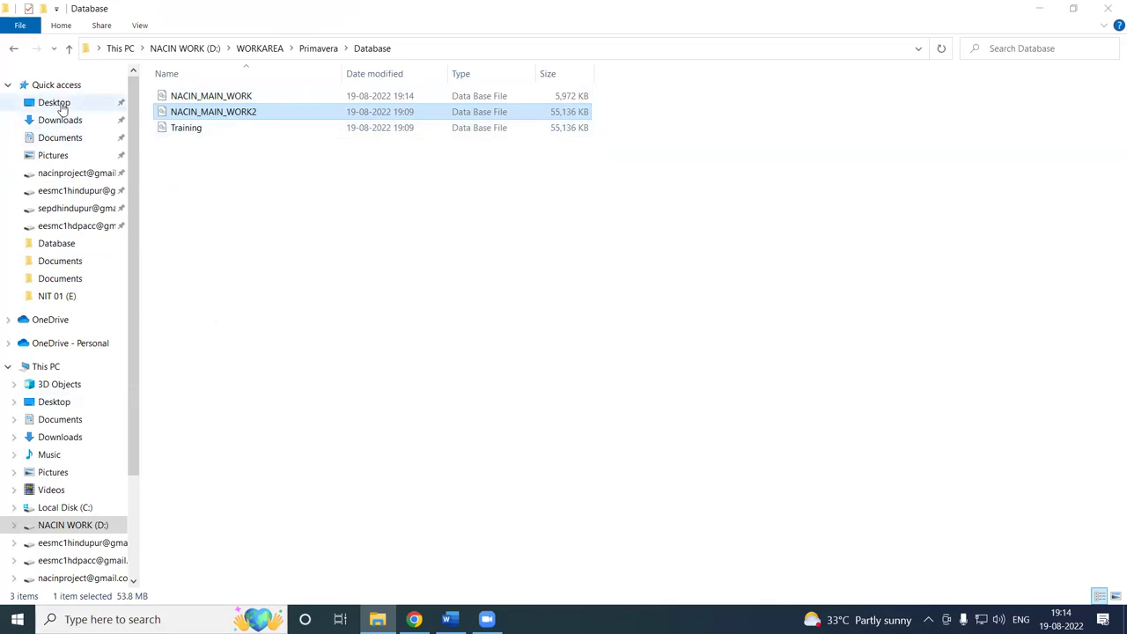
left_click(62, 106)
left_click(206, 163)
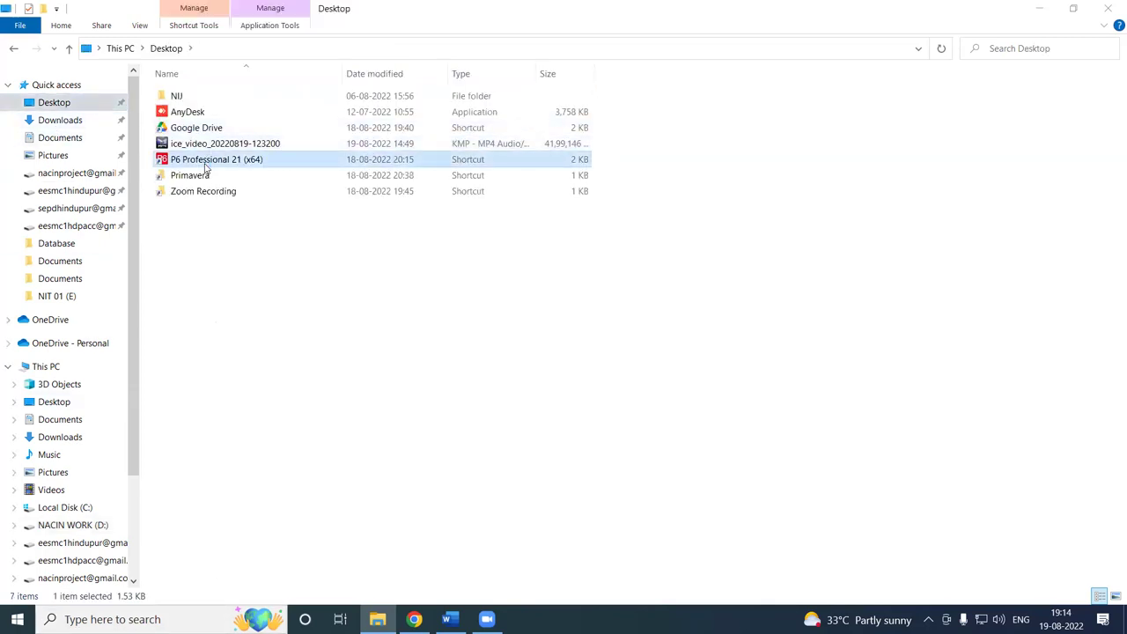
Step: Relaunch P6 and add a new P6 Pro Standalone (SQLite) database connection
double_click(207, 164)
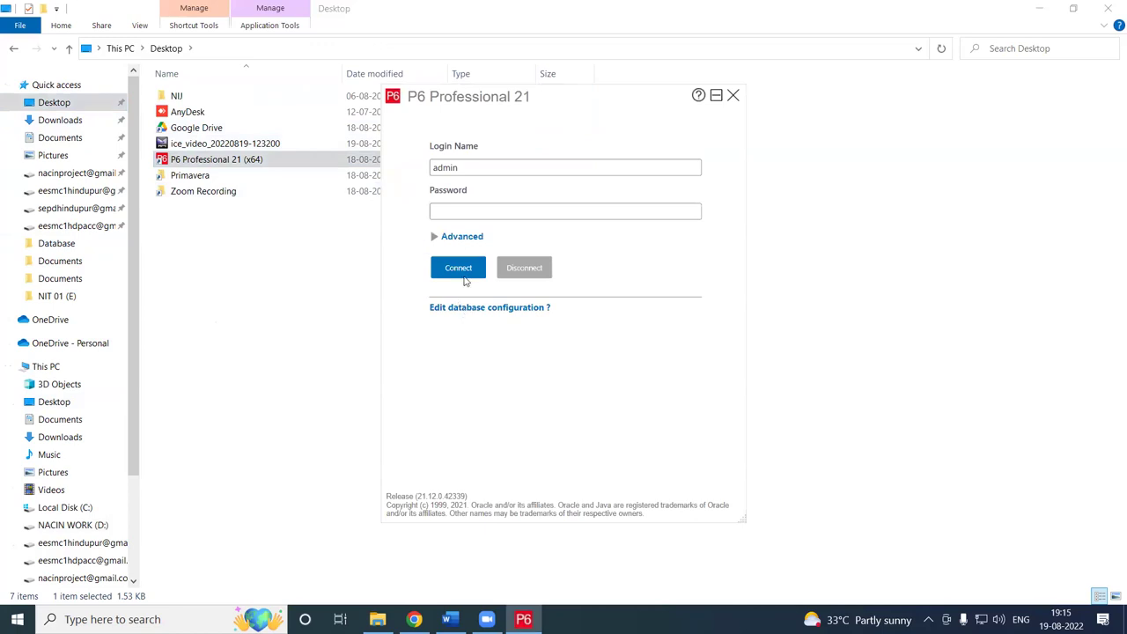
left_click(502, 308)
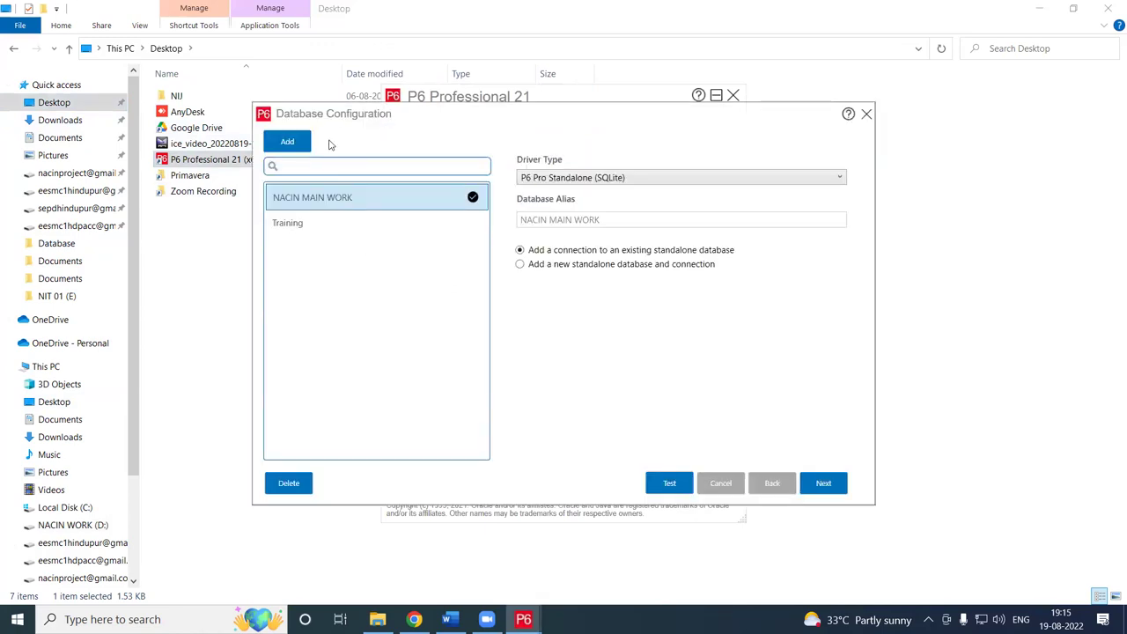
left_click(290, 138)
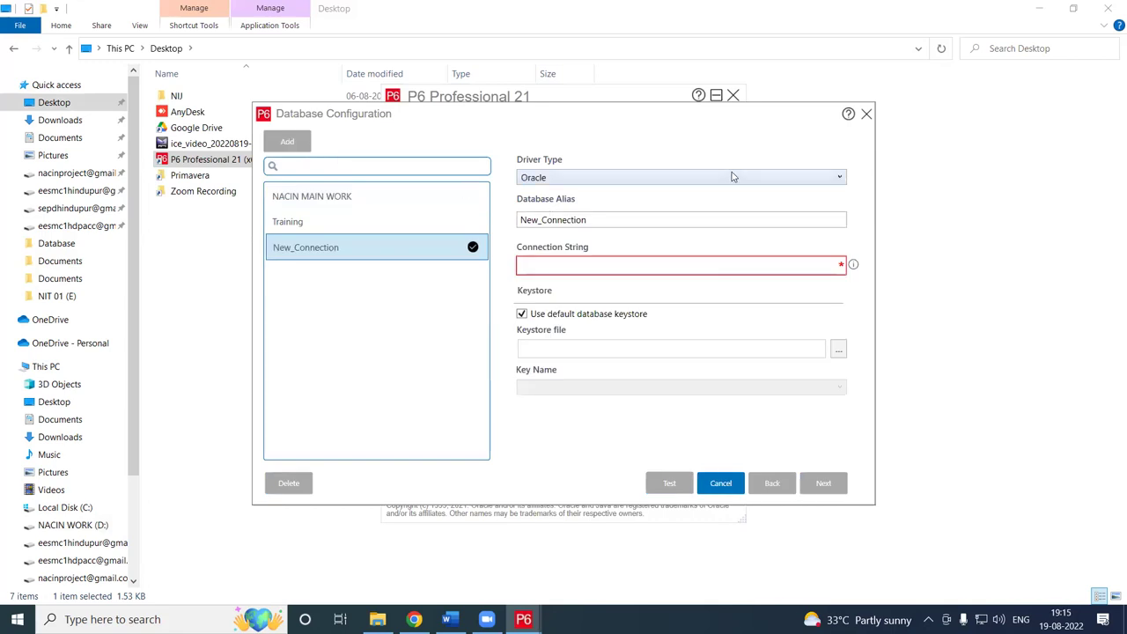
left_click(826, 177)
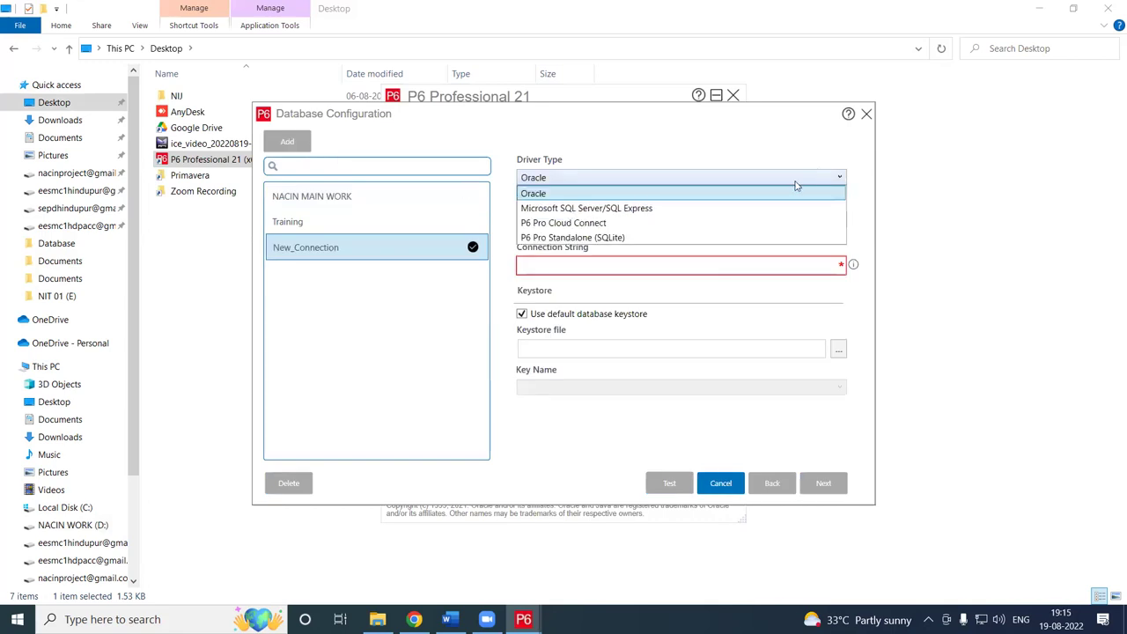
left_click(614, 238)
Step: Set the new connection's alias to NACIN MAIN WORK2
left_click(621, 218)
key("ctrl+a")
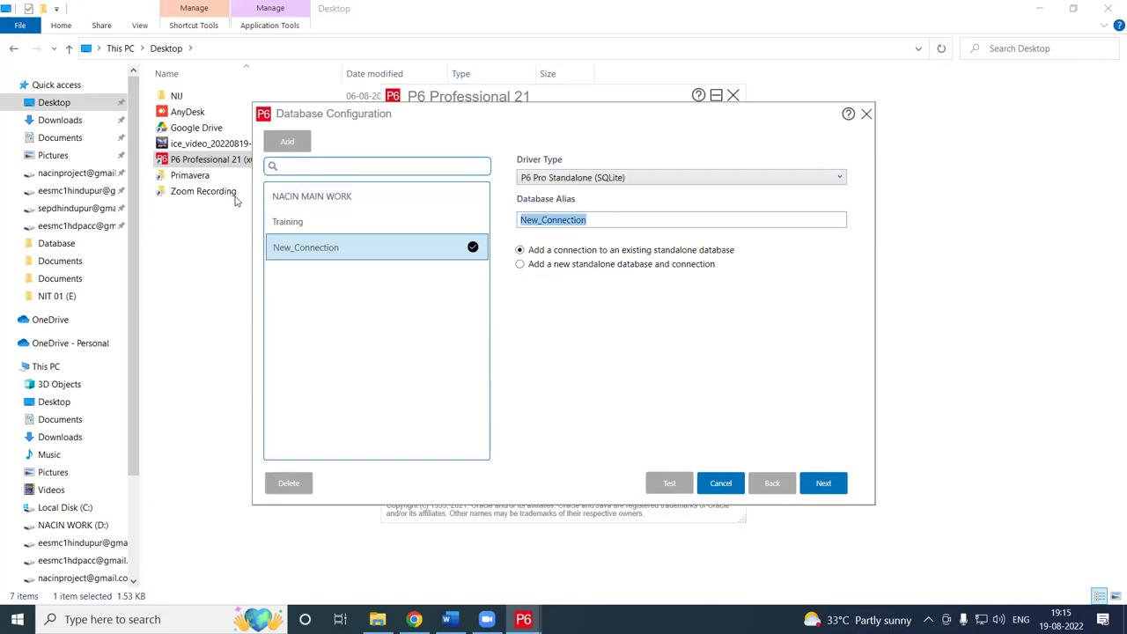
type("N")
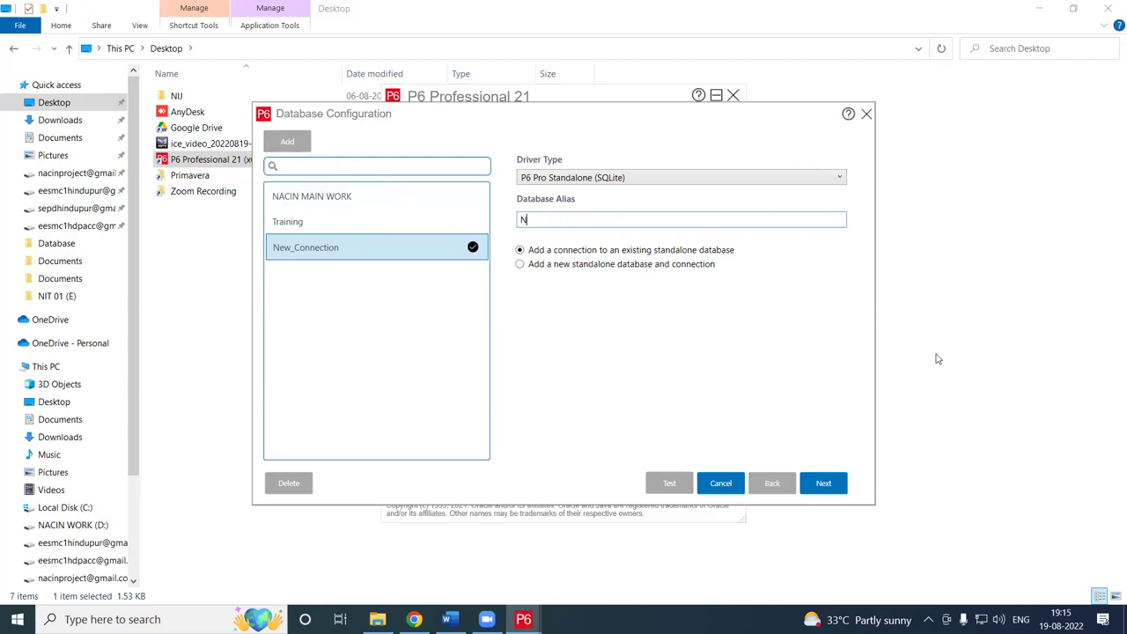
type("ACIN MAIN WORK2")
left_click(825, 487)
Step: Point the connection to D:\WORKAREA\Primavera\Database\NACIN_MAIN_WORK2.db
left_click(850, 270)
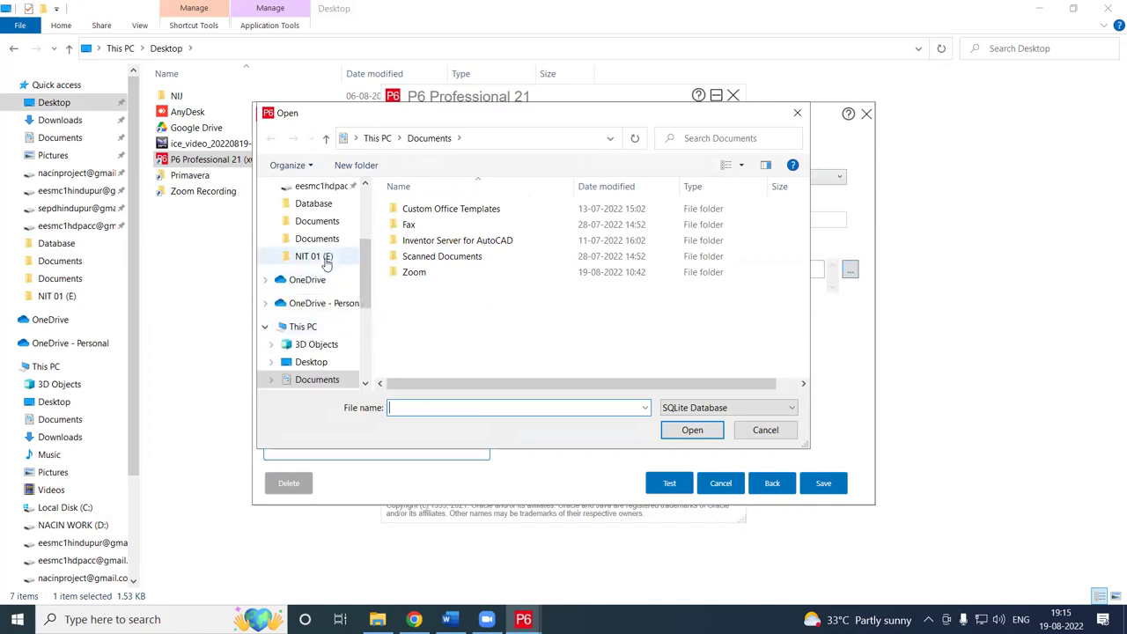
scroll(366, 302, "up", 3)
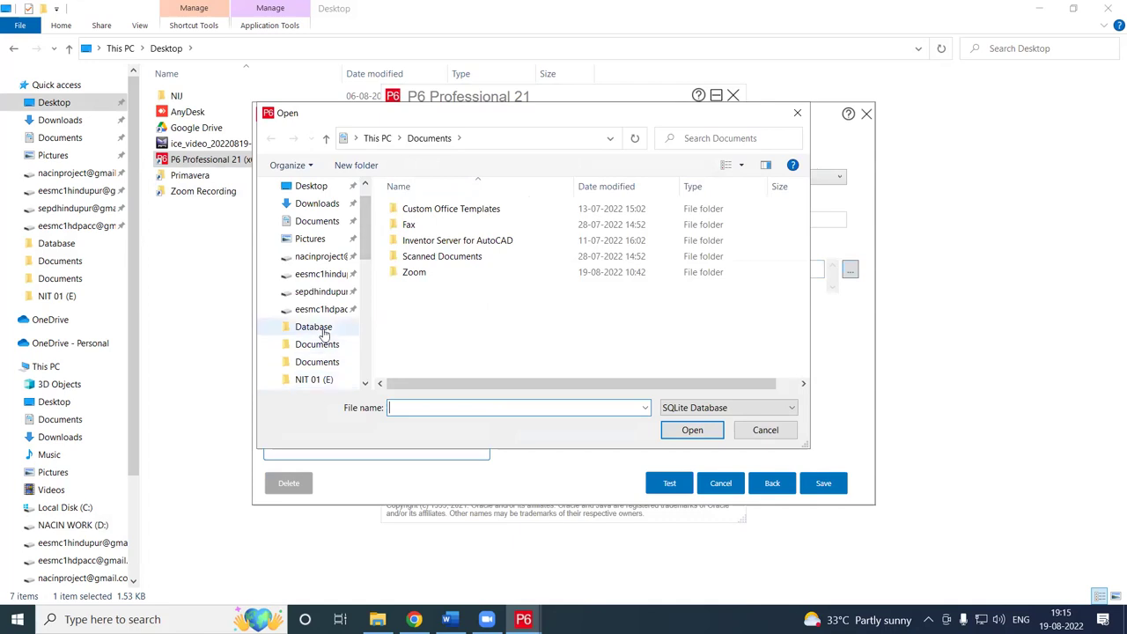
left_click_drag(366, 241, 346, 330)
left_click(346, 330)
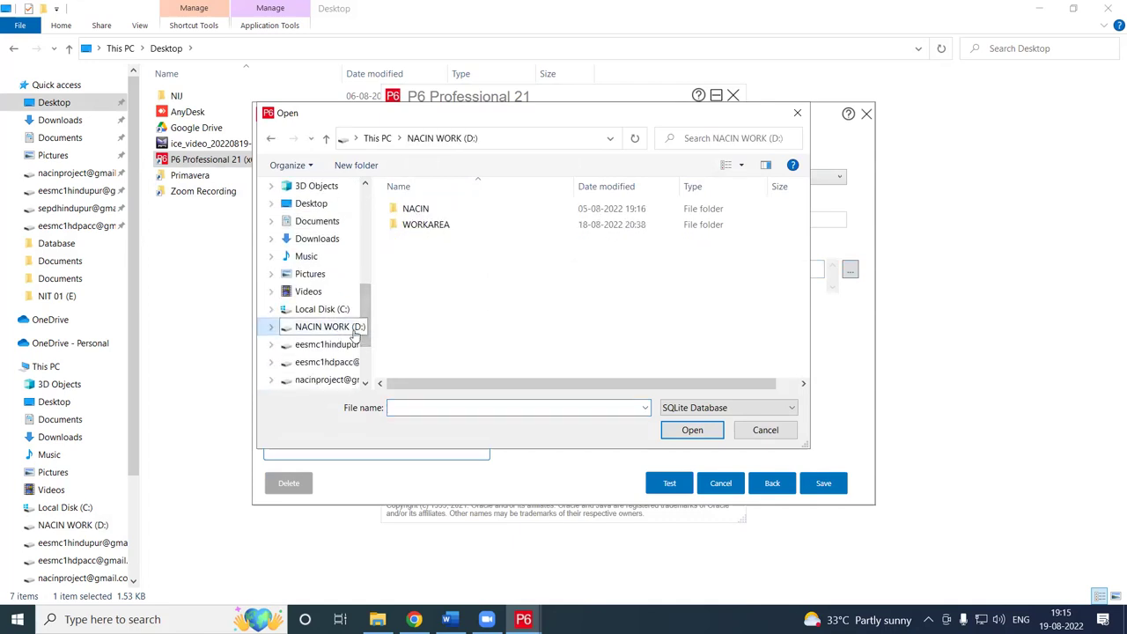
double_click(431, 226)
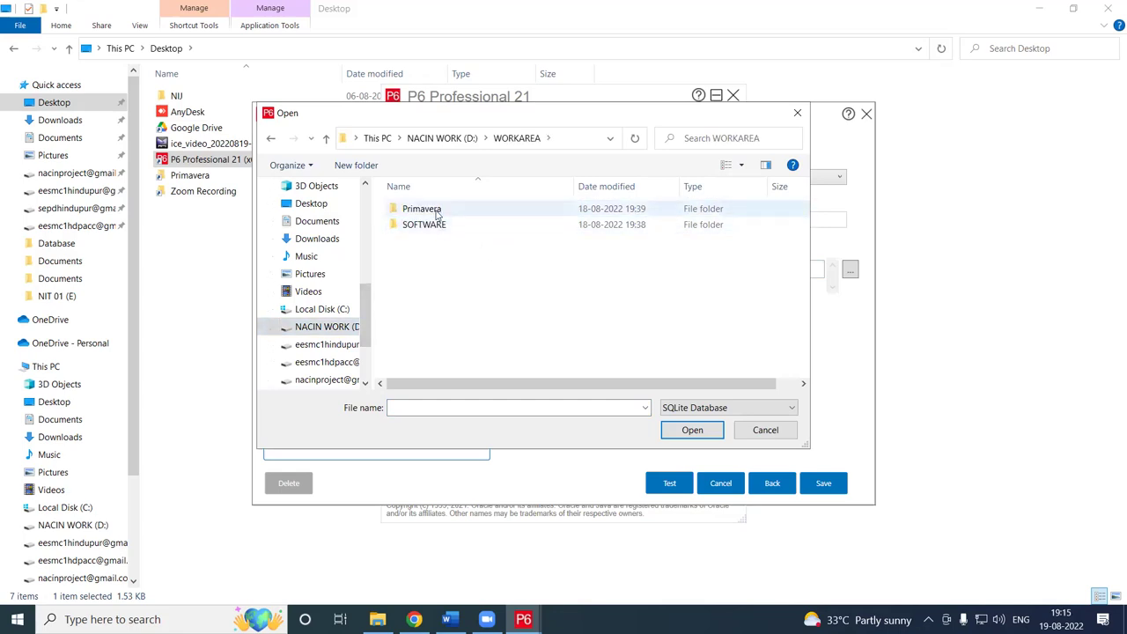
double_click(430, 211)
double_click(423, 225)
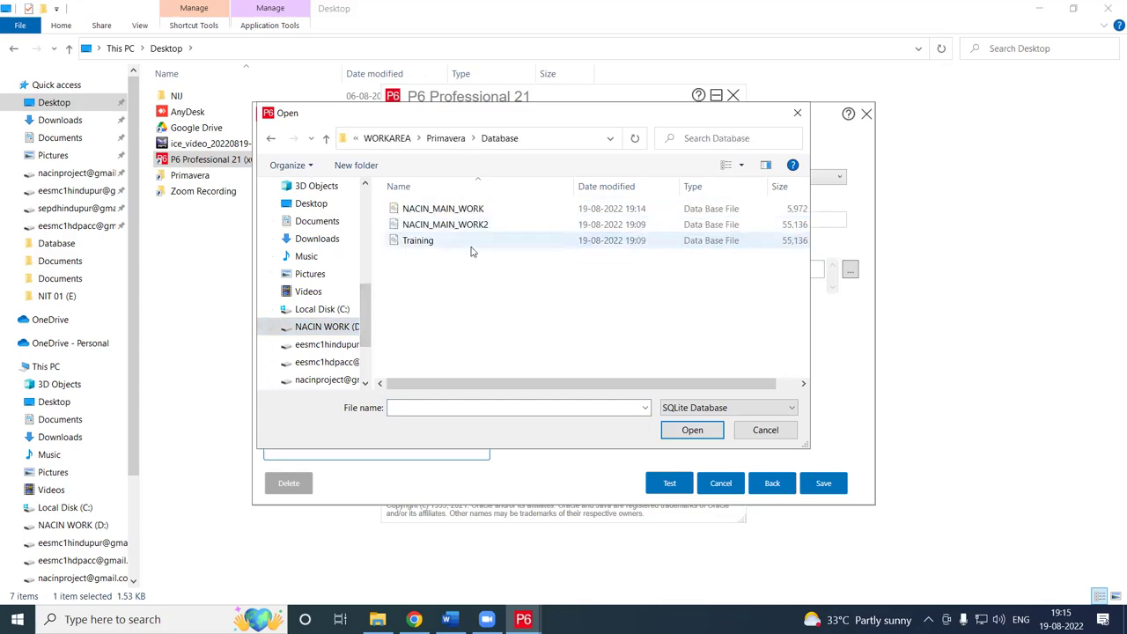
left_click(423, 225)
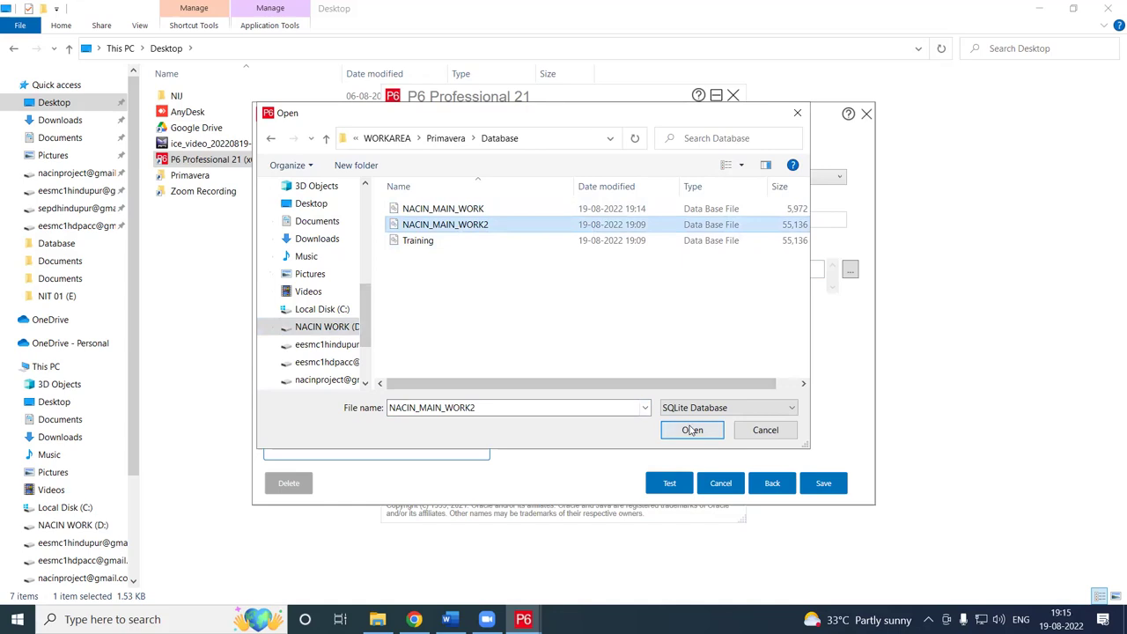
left_click(687, 429)
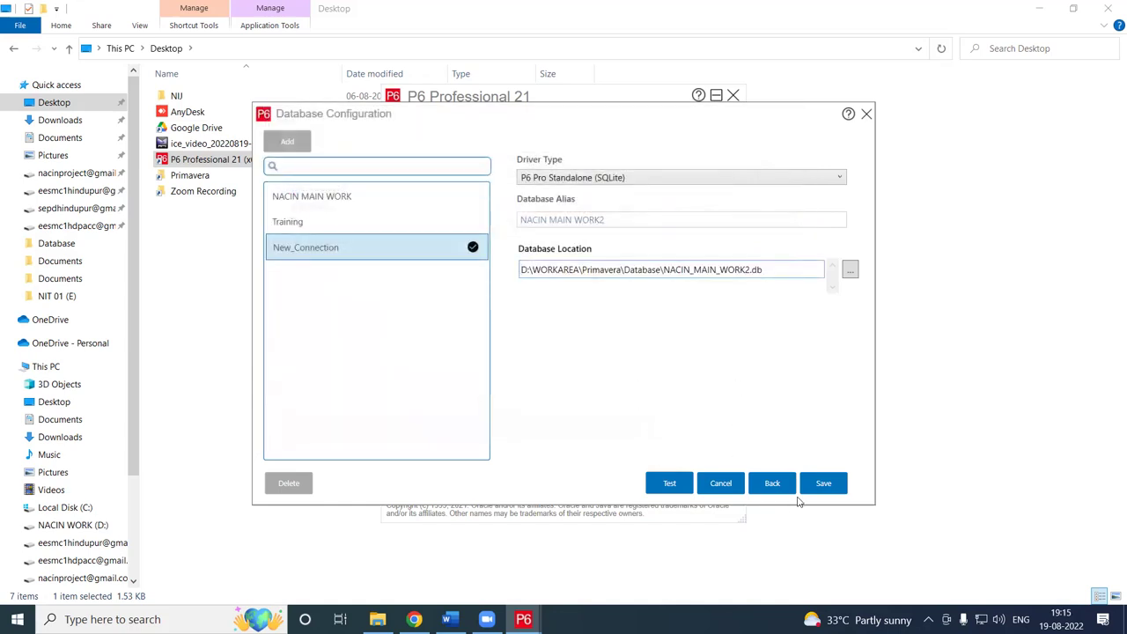
Step: Save and successfully test the NACIN MAIN WORK2 connection, then close Database Configuration
left_click(826, 486)
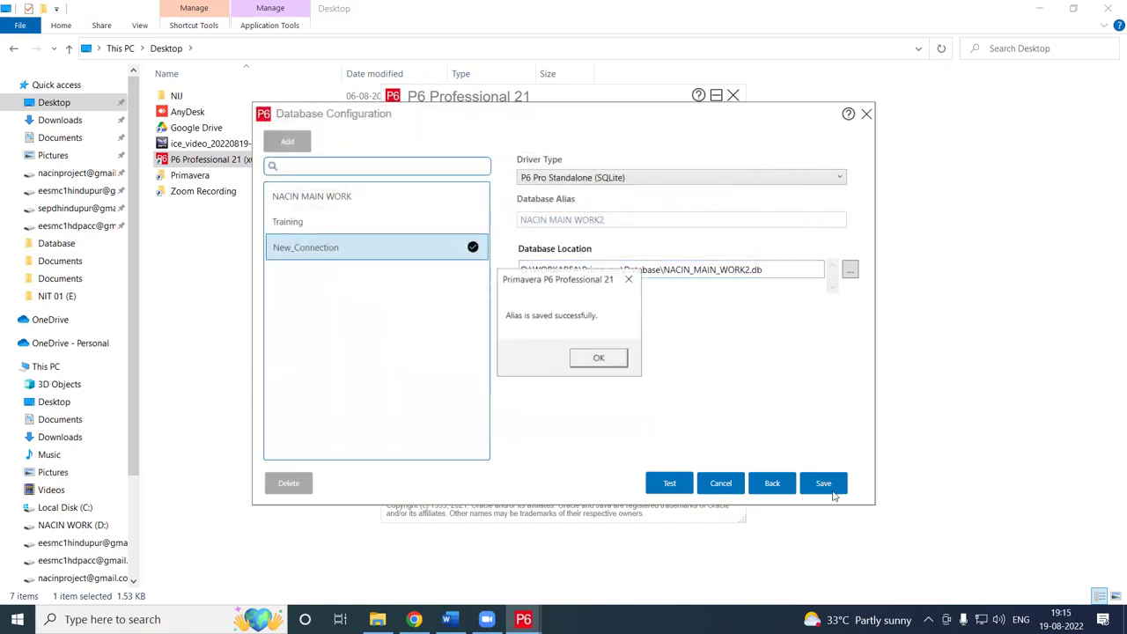
left_click(597, 356)
left_click(668, 483)
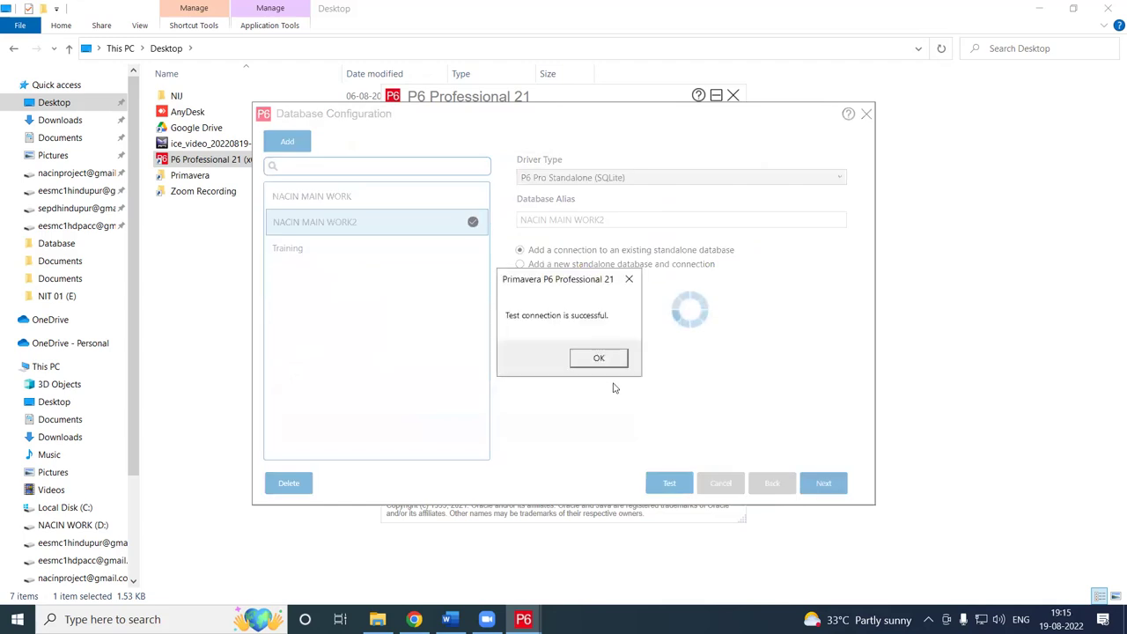
left_click(598, 358)
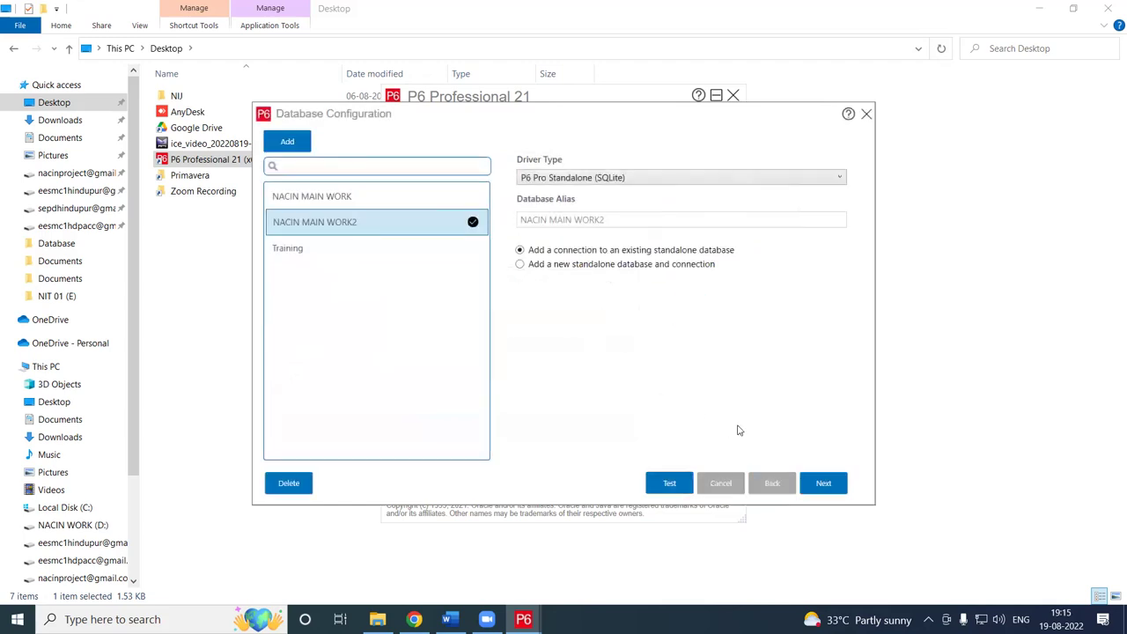
left_click(867, 113)
left_click(489, 210)
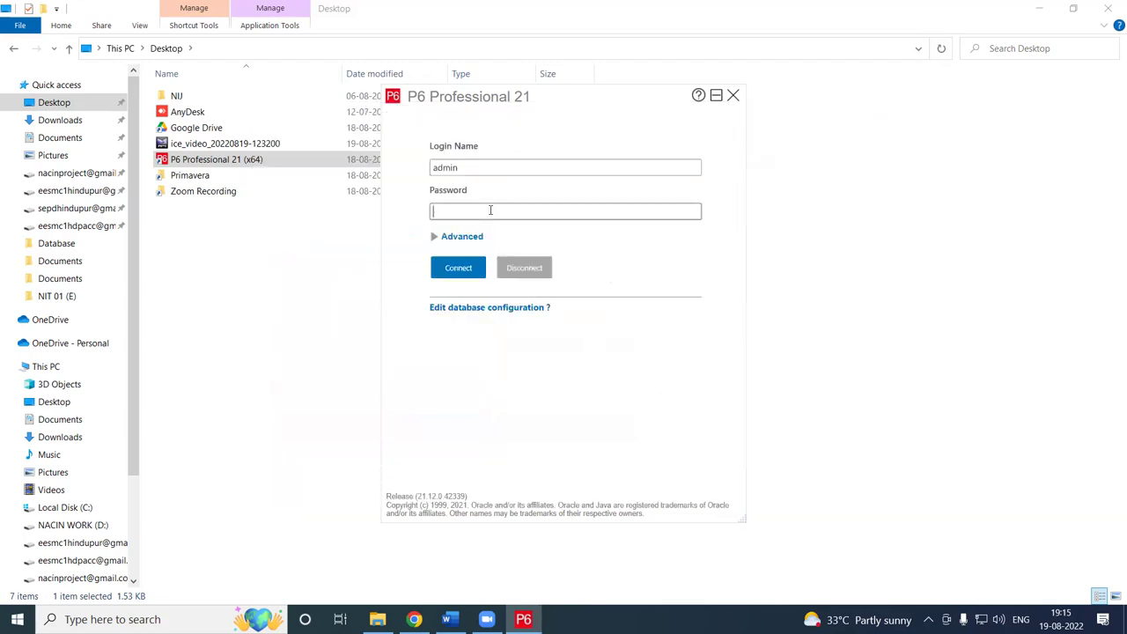
Step: Sign in to NACIN MAIN WORK2 with the account password, widen the project table, and return to Projects
type("admin")
key("Return")
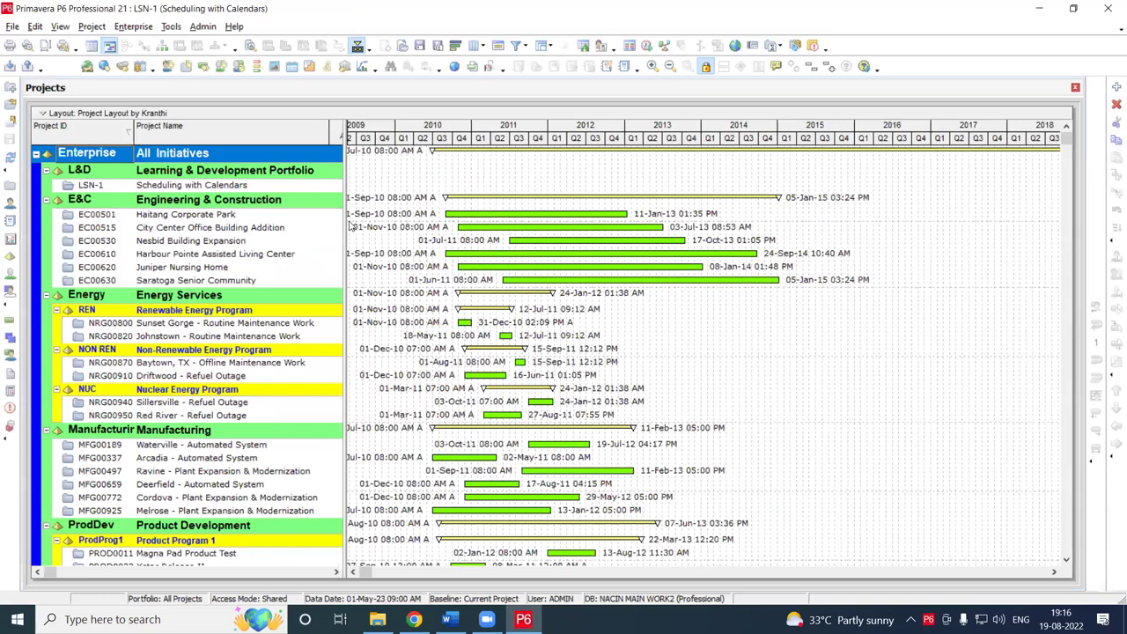
left_click_drag(344, 229, 673, 249)
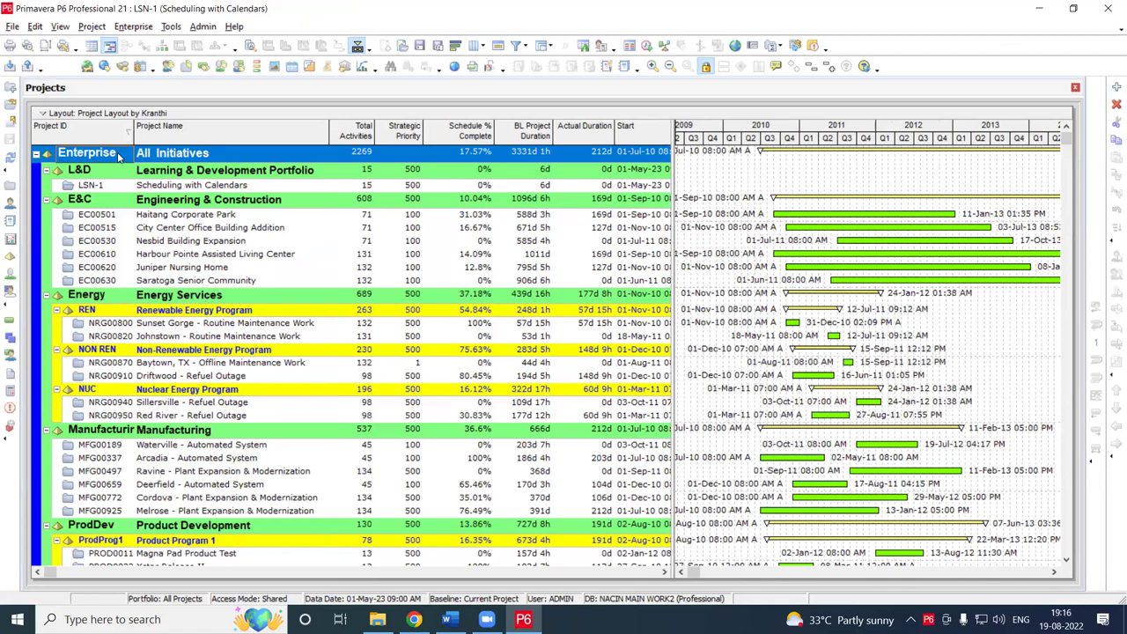
left_click(10, 338)
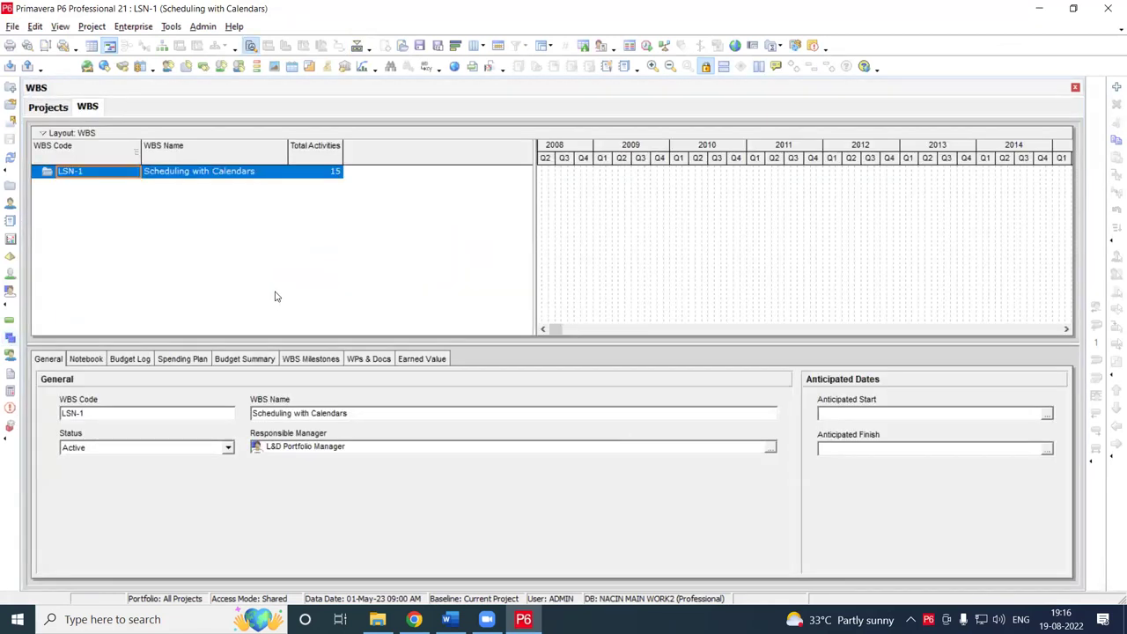
left_click(47, 107)
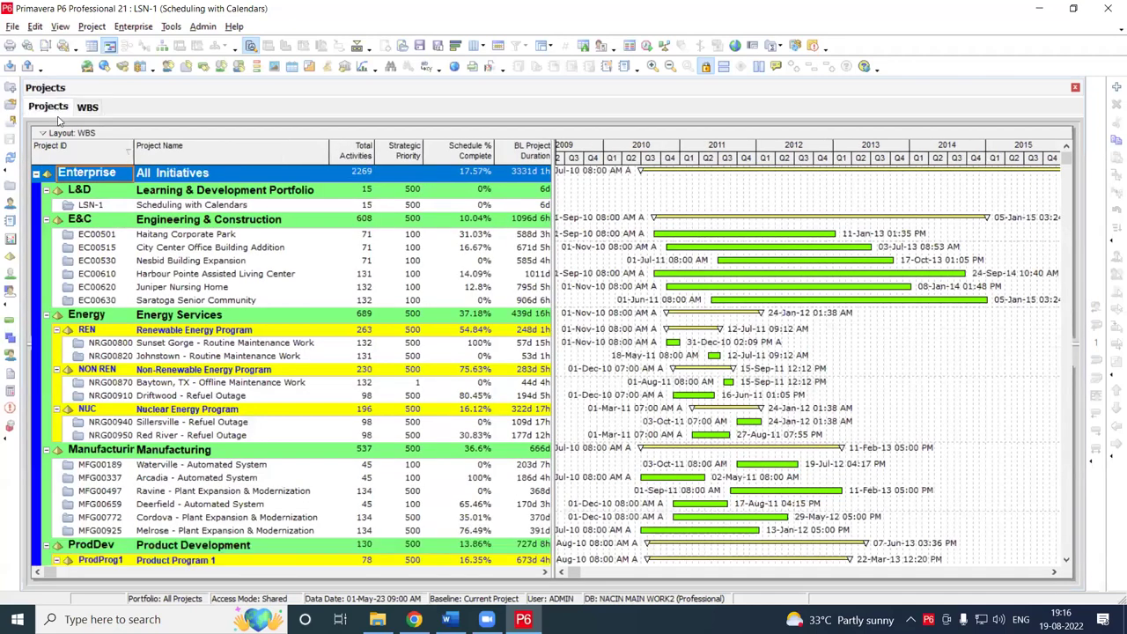
Step: Collapse the EPS grouping bands to EPS ID Level 2
right_click(178, 175)
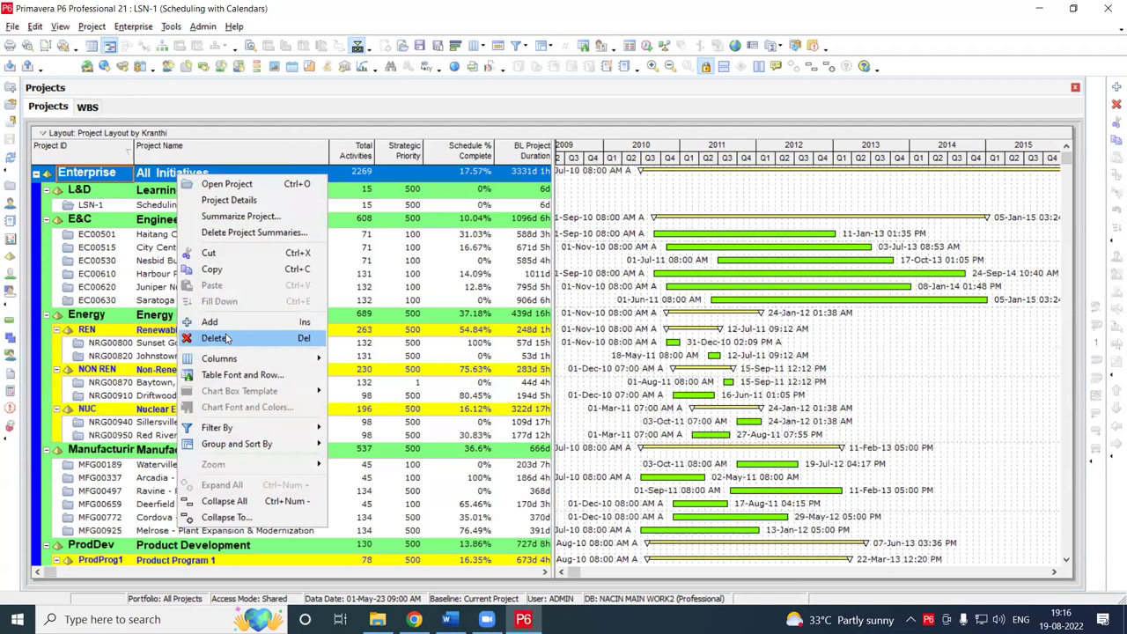
left_click(101, 193)
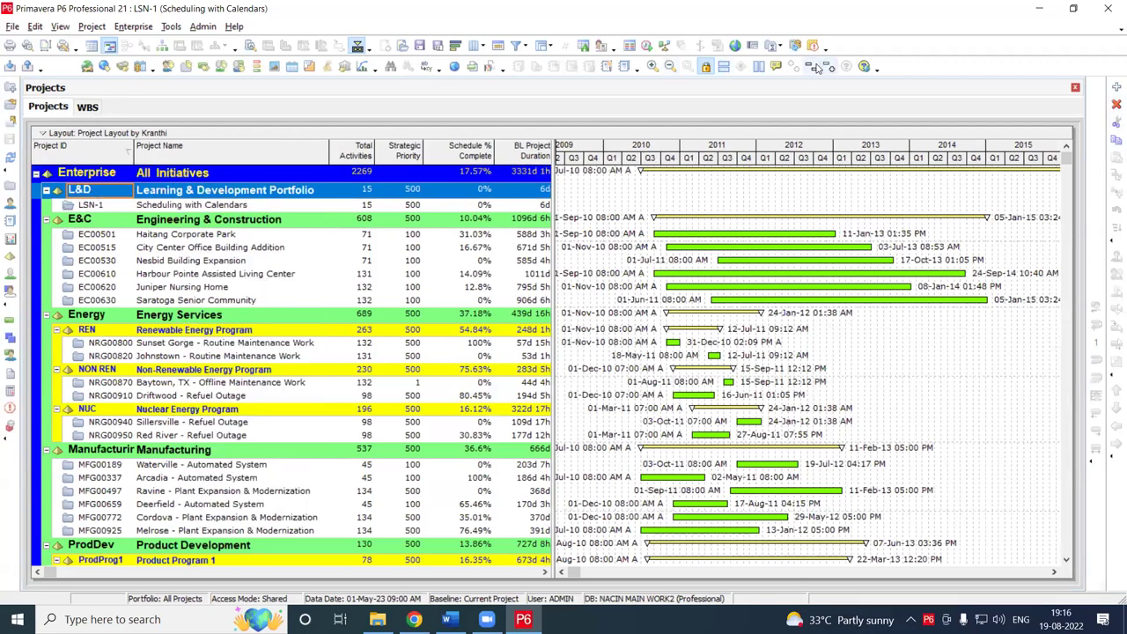
left_click(828, 68)
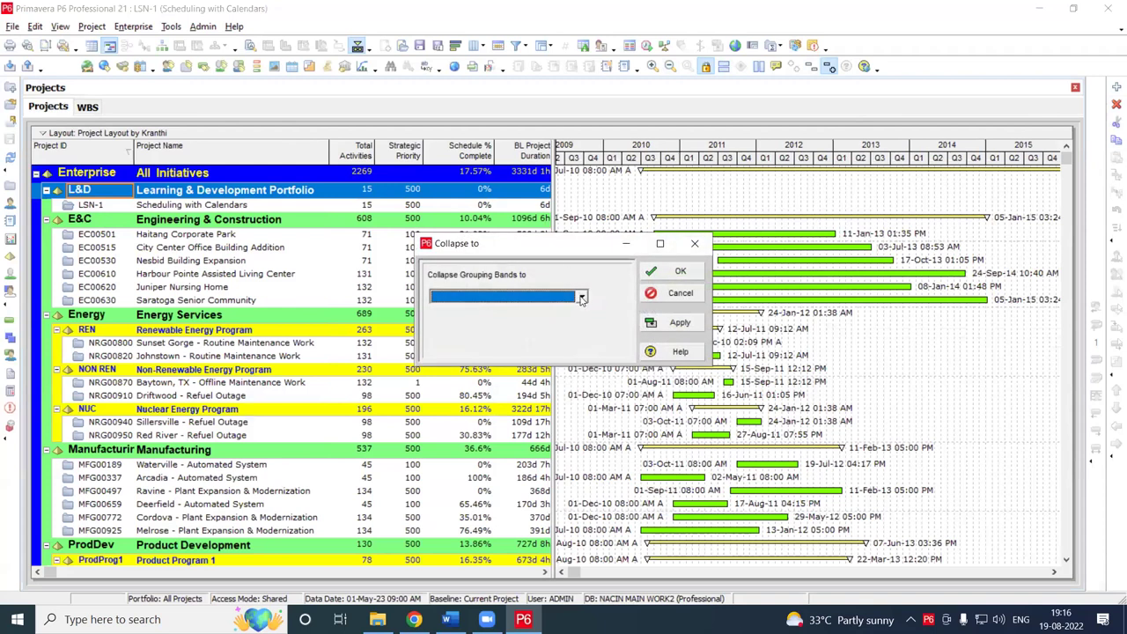
left_click(582, 297)
left_click(491, 322)
left_click(680, 271)
Step: Delete the EPS branches from Engineering & Construction through IT, confirming removal of 63 elements
left_click(247, 208)
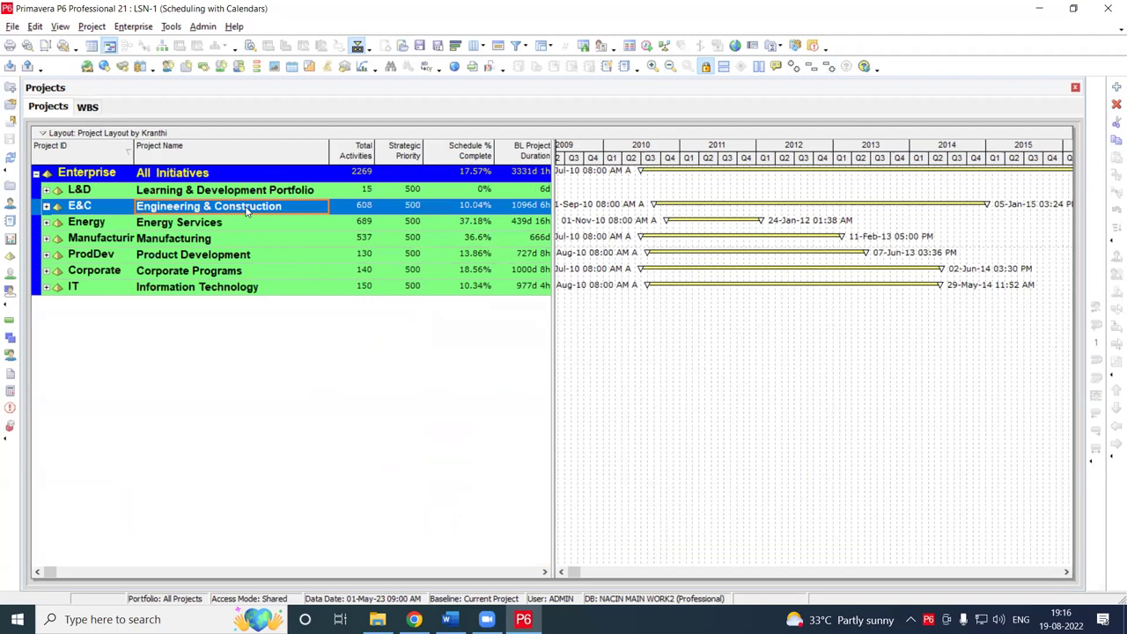
key("shift+Down")
key("shift+Down")
key("shift+Down")
key("shift+Down")
key("shift+Down")
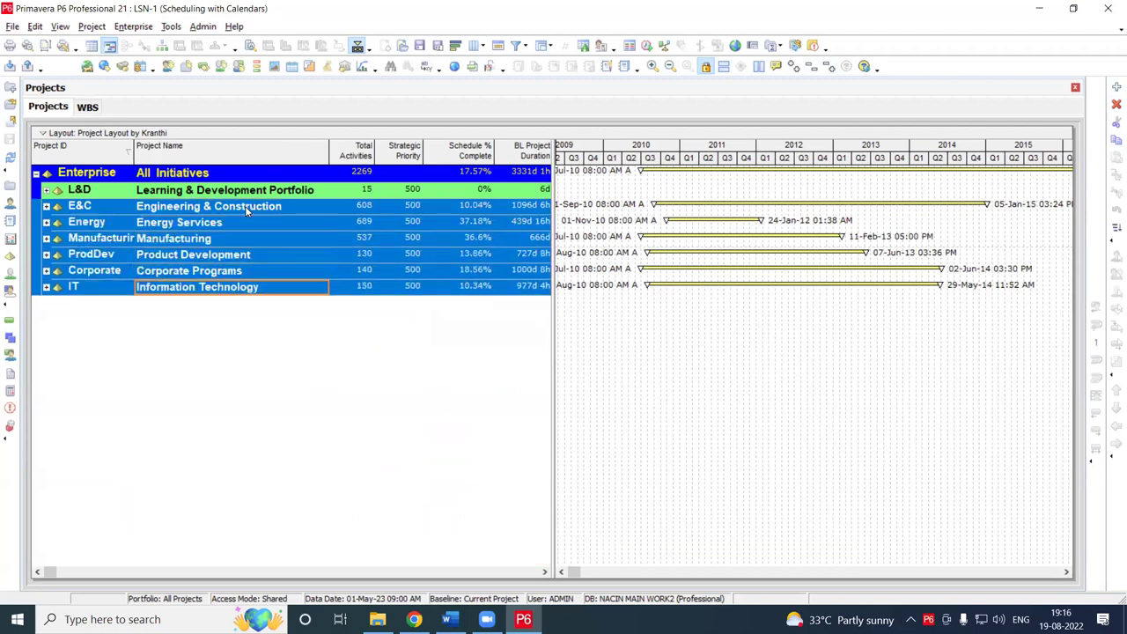
right_click(187, 226)
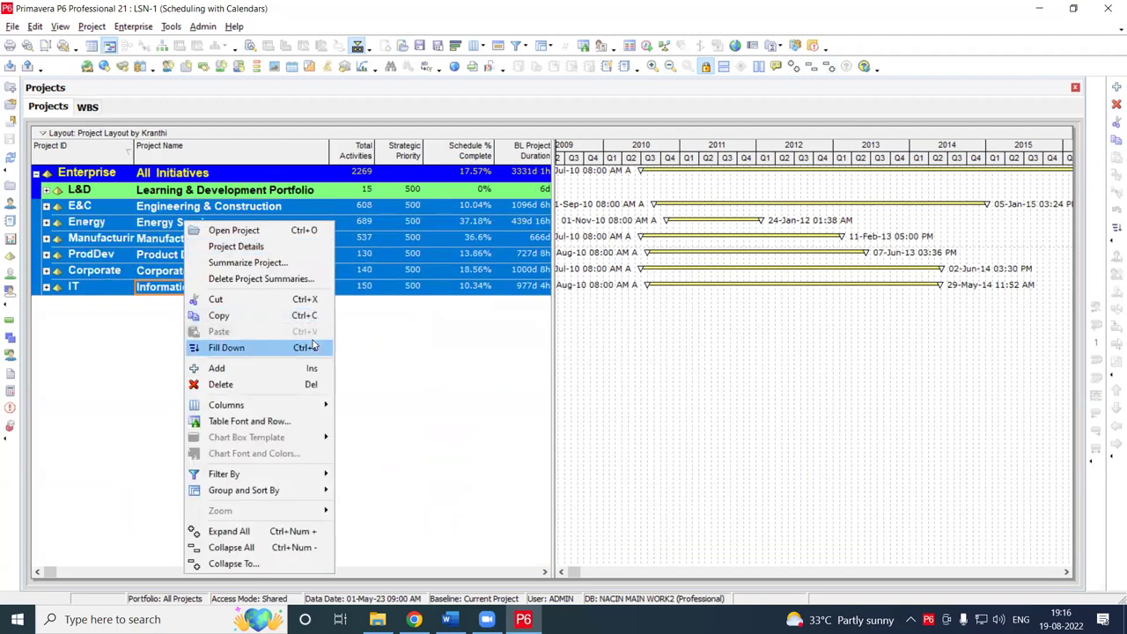
left_click(227, 384)
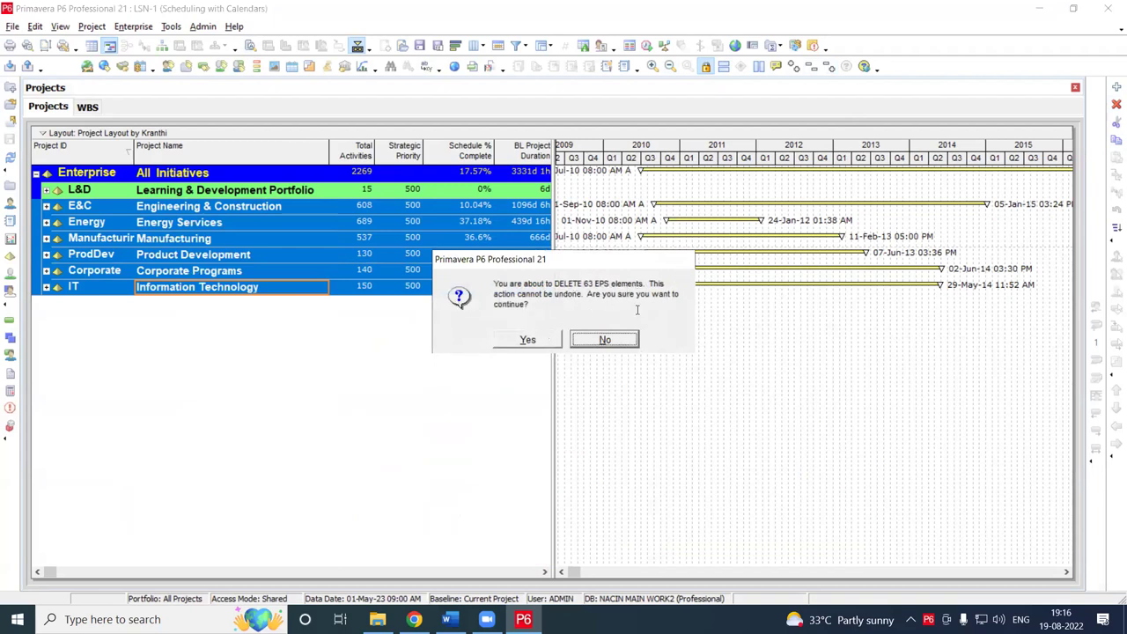
left_click(529, 340)
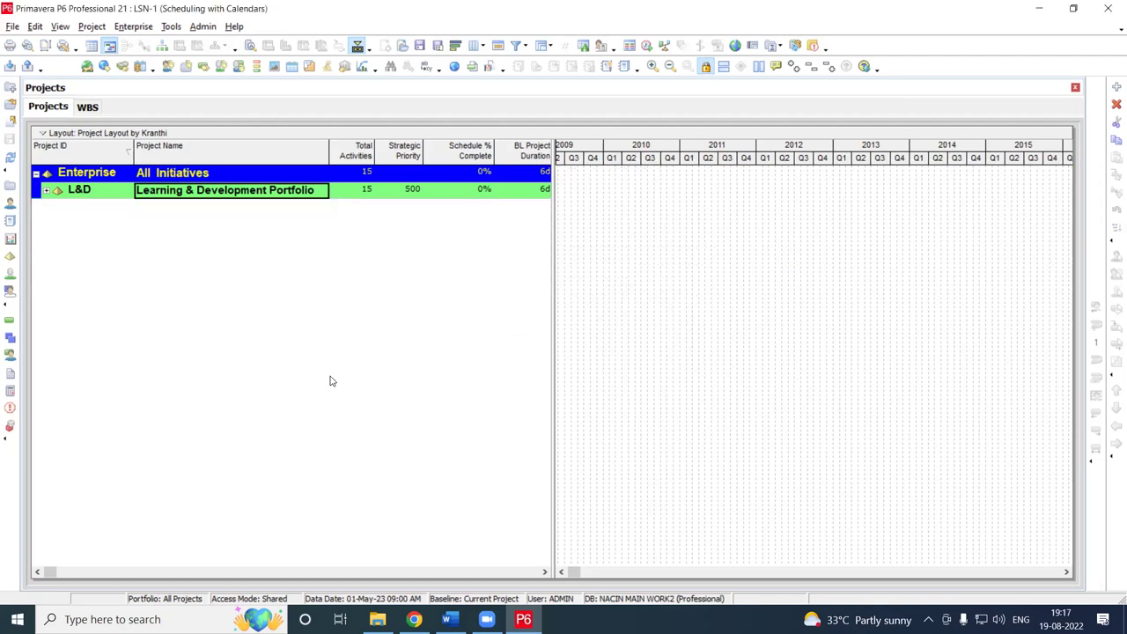
Step: Rename the top EPS node to 'All NACIN Projects' in the EPS editor
left_click(10, 256)
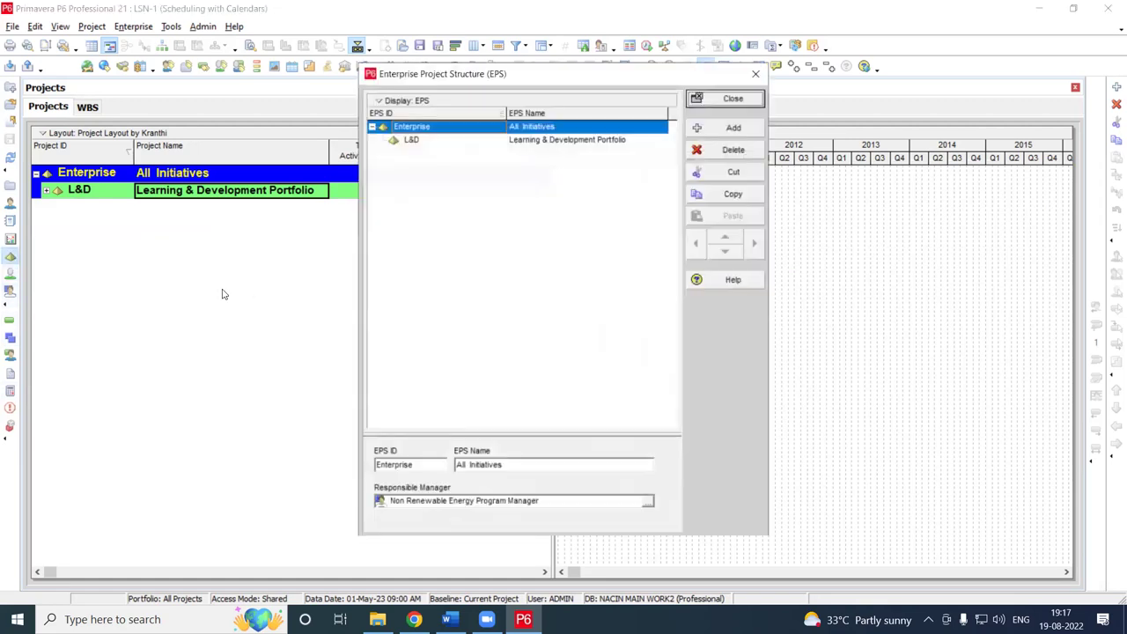
left_click(450, 127)
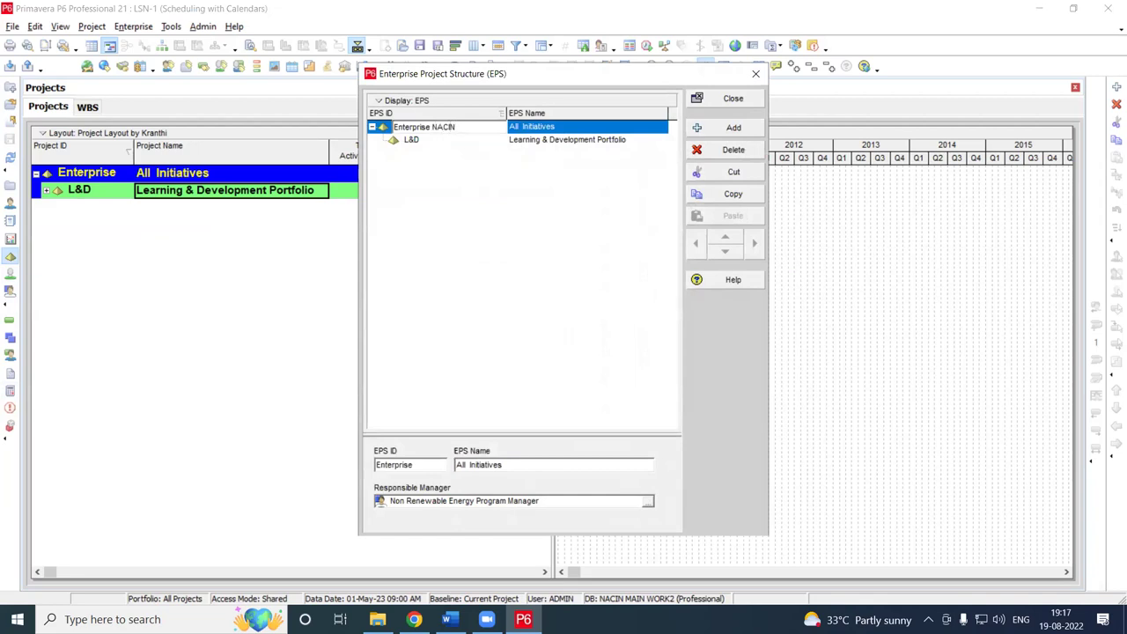
left_click(572, 126)
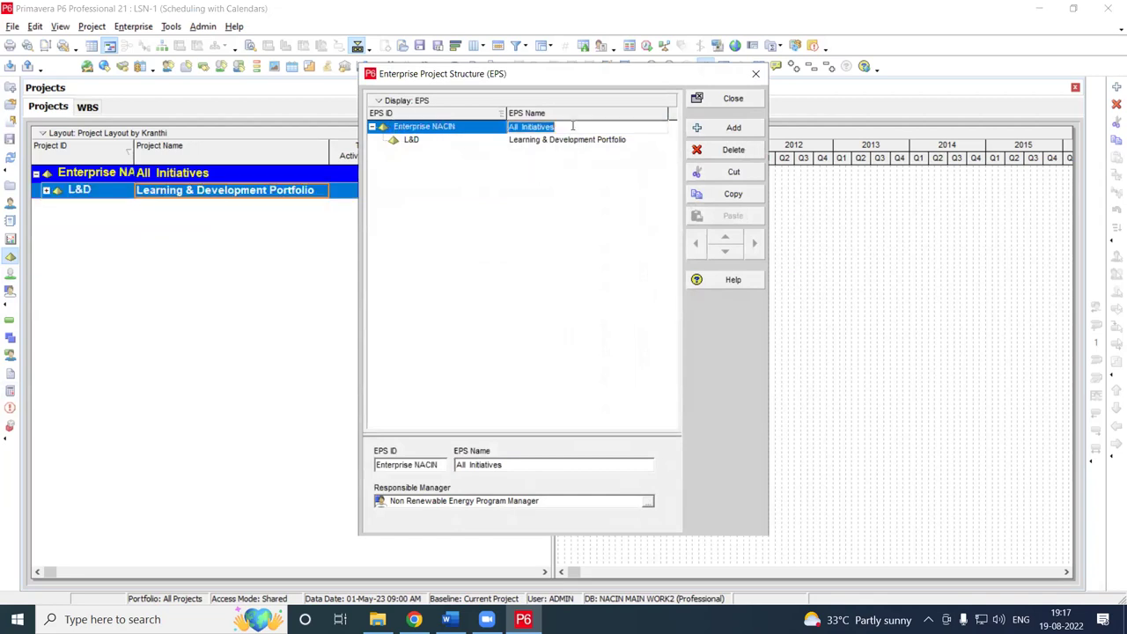
type("All NACIN Projects")
key("Return")
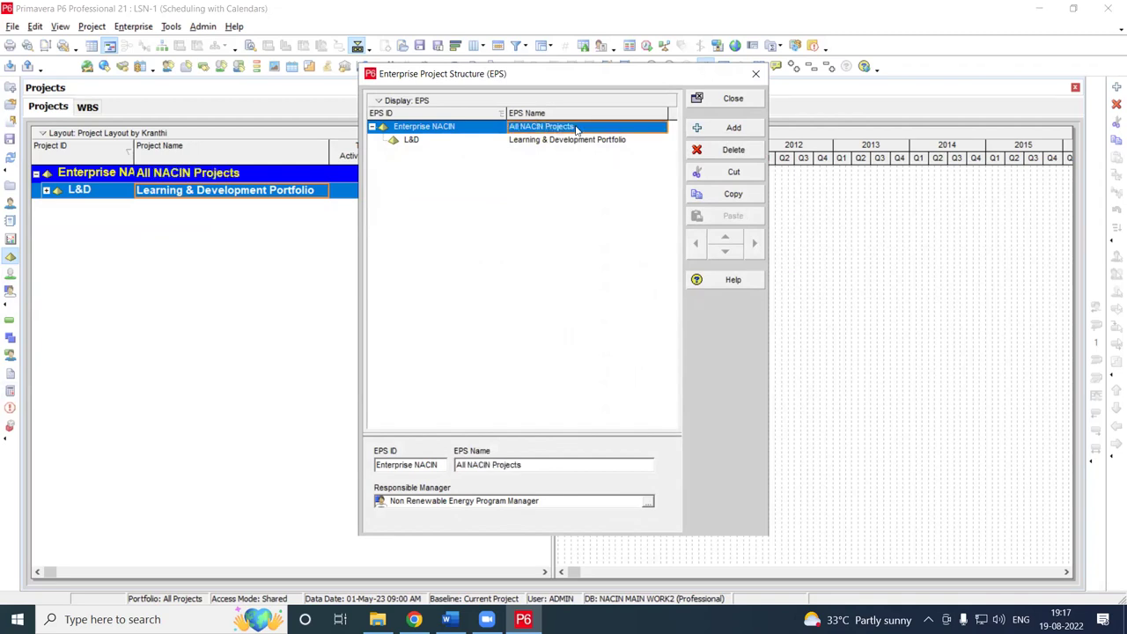
Step: Delete the L&D EPS branch with its contents and close the EPS editor
left_click(593, 139)
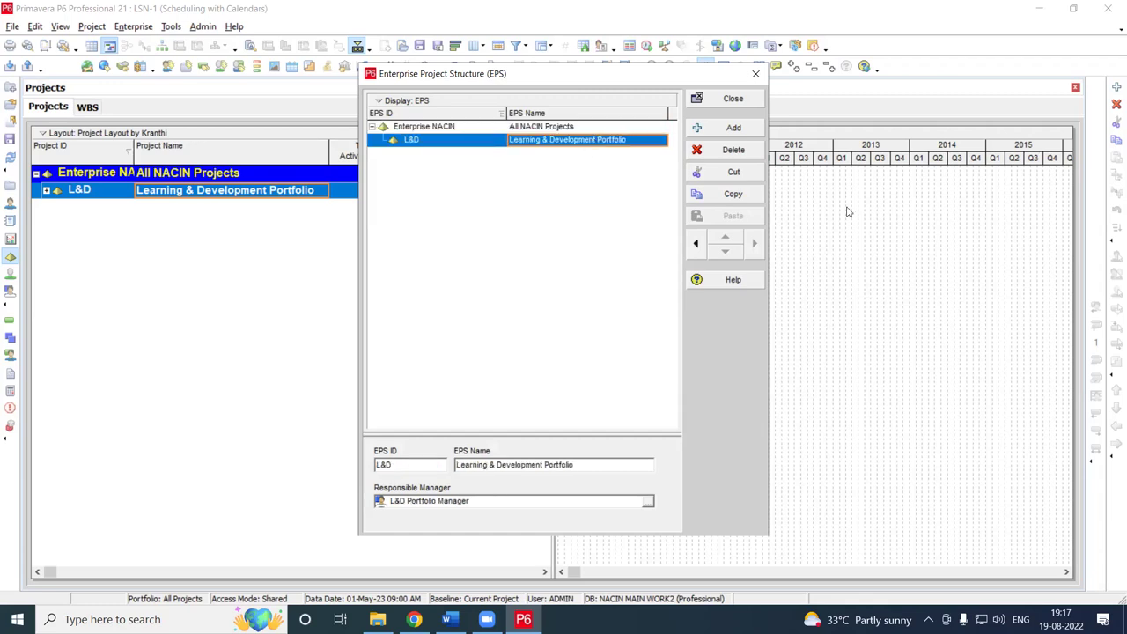
left_click(736, 150)
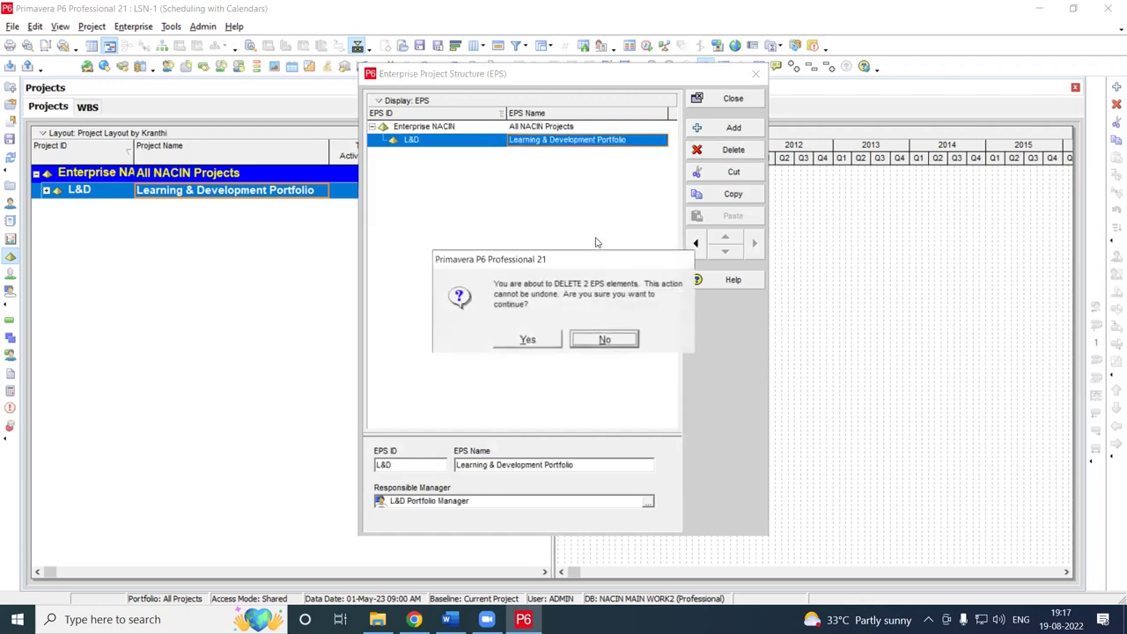
left_click(528, 340)
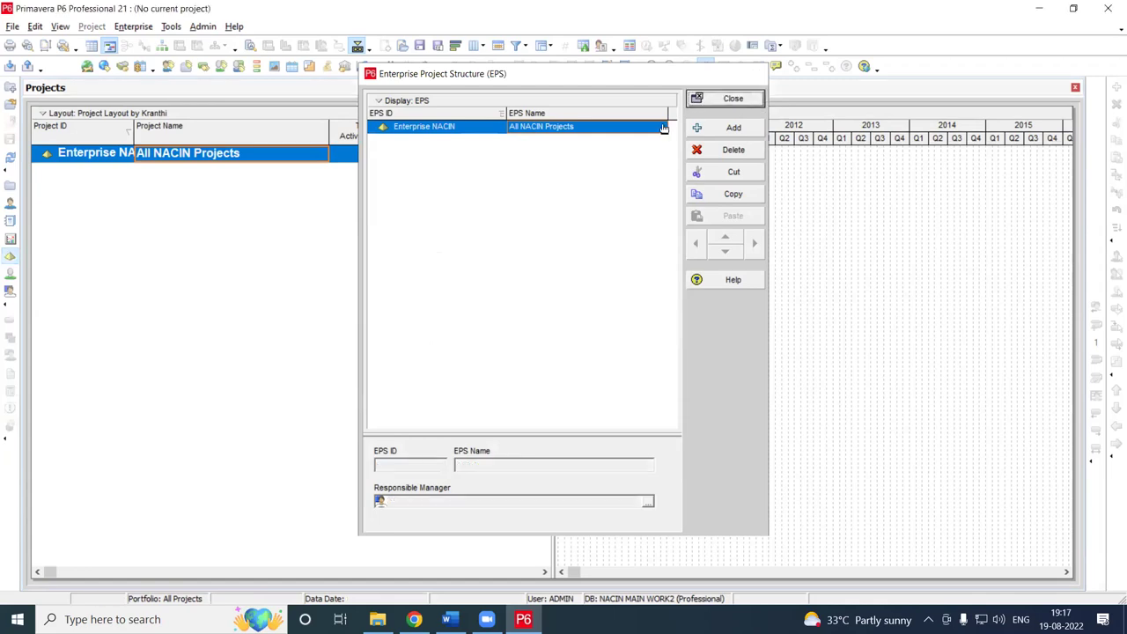
key("Escape")
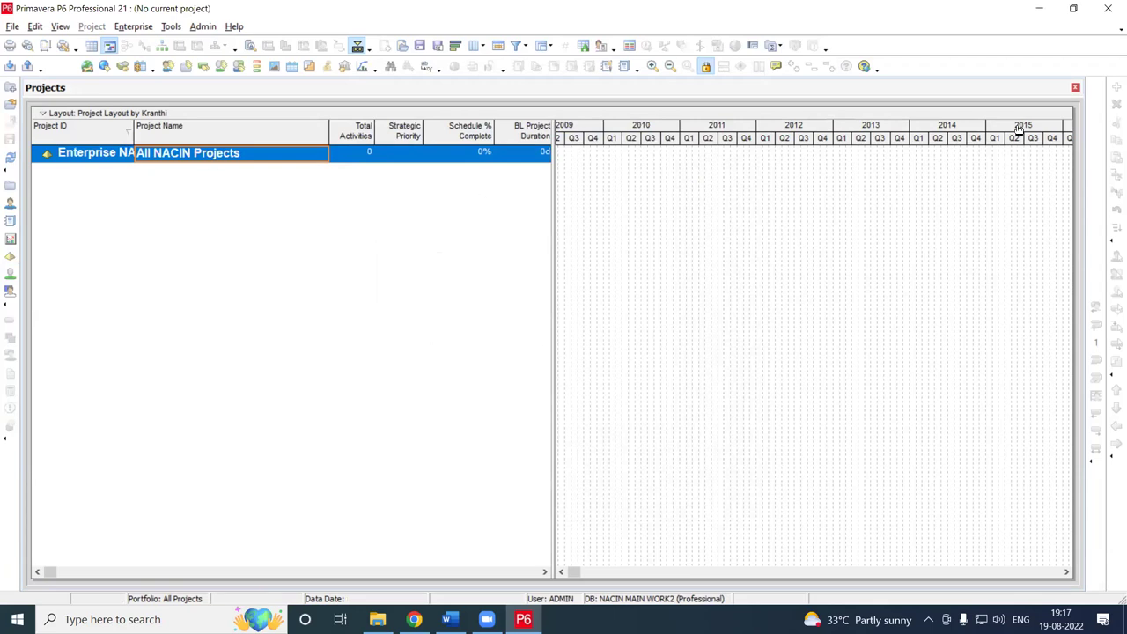
Step: Add a child EPS with ID NACIN1 under Enterprise NACIN and select its row
left_click(11, 256)
left_click(734, 128)
left_click(455, 140)
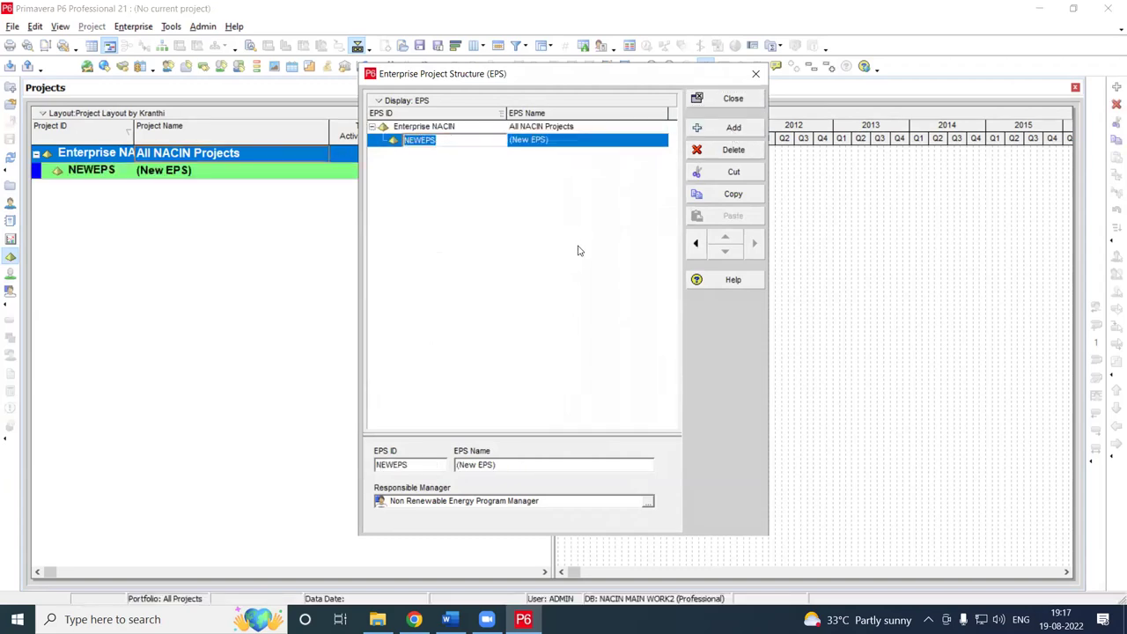
type("NACIN1")
key("Return")
left_click(565, 141)
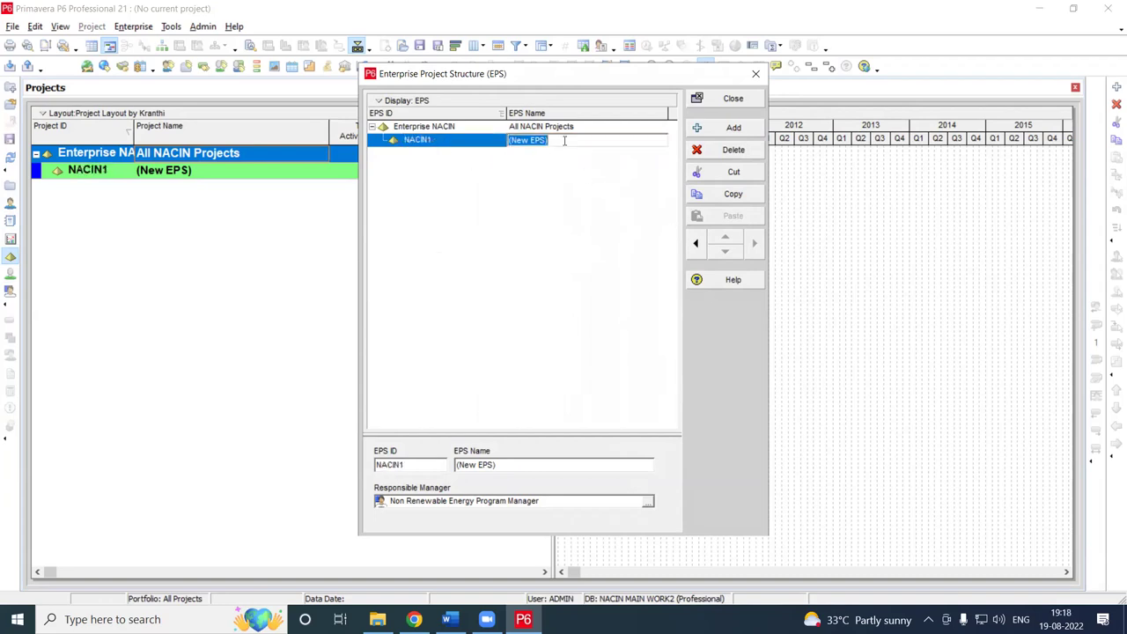
type("X")
key("Escape")
key("Escape")
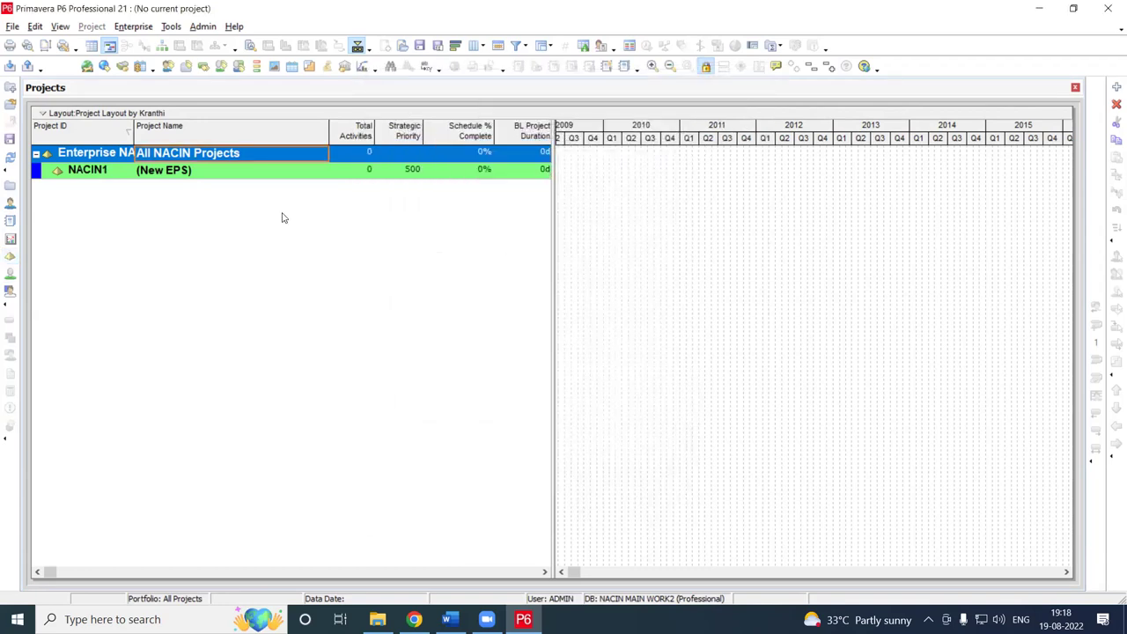
left_click(224, 176)
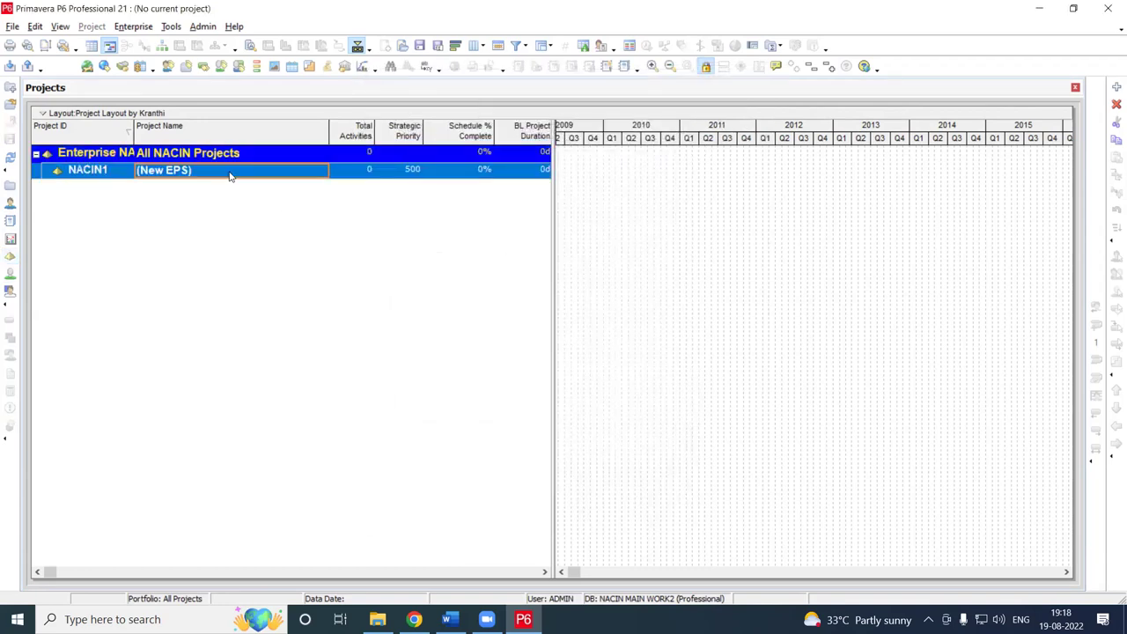
Step: Start a new project under NACIN1 with ID and name Project1
left_click(1116, 87)
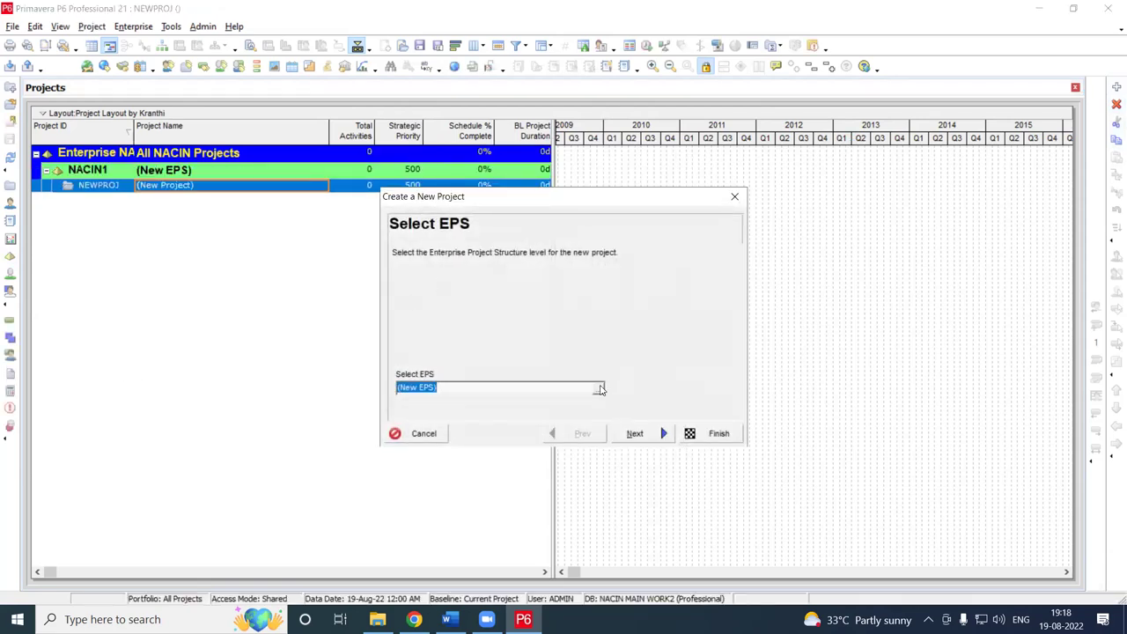
left_click(641, 435)
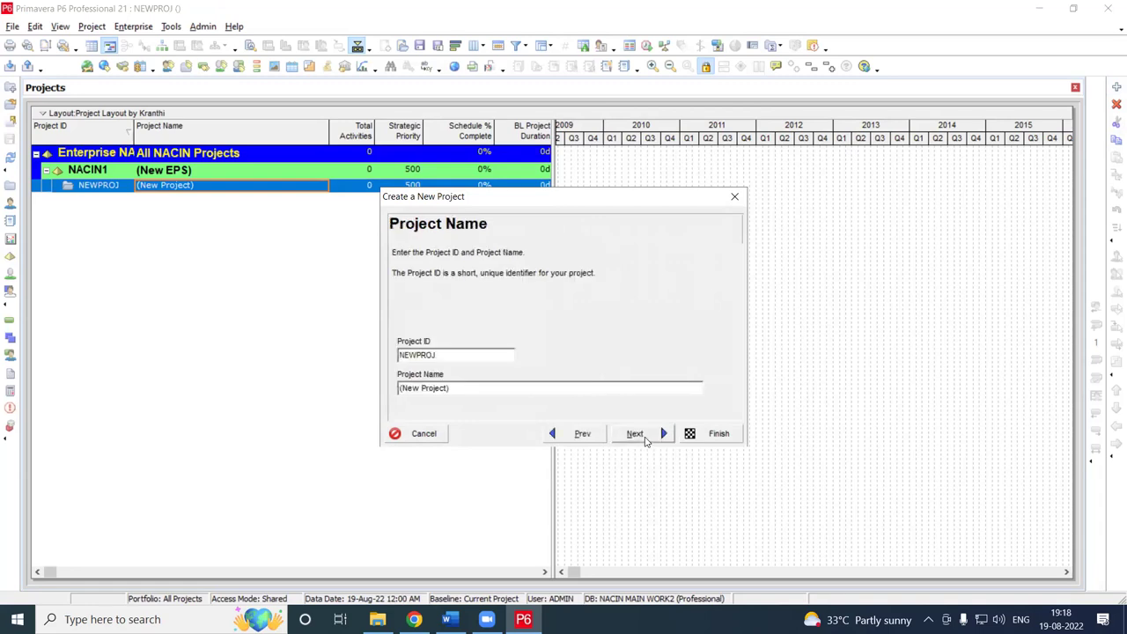
left_click_drag(459, 348, 327, 343)
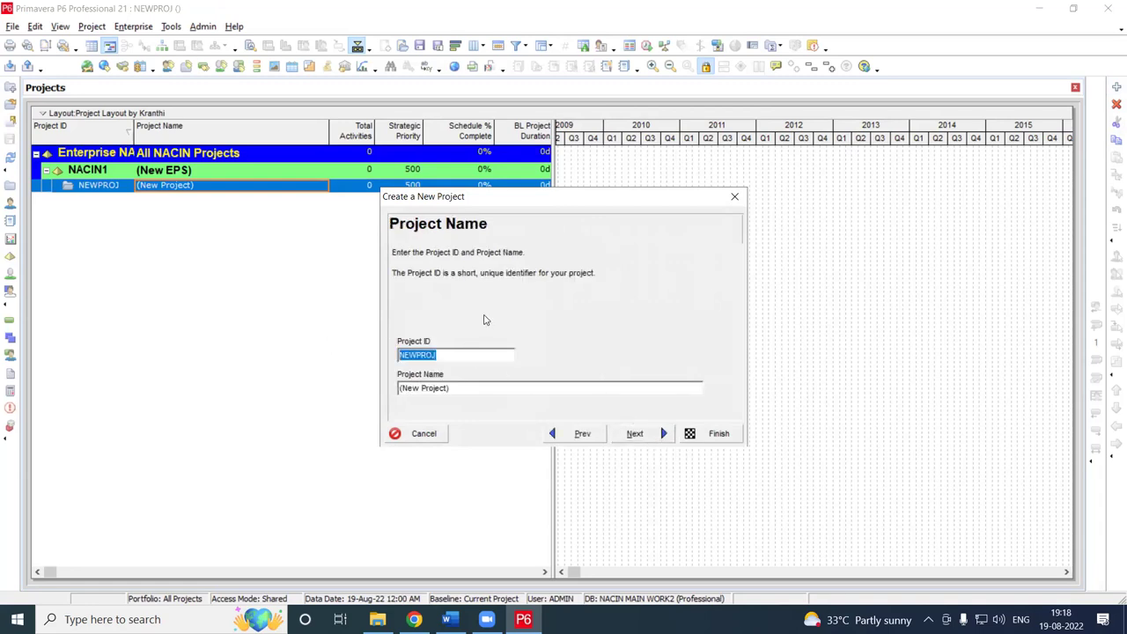
type("Project1")
double_click(443, 352)
key("Tab")
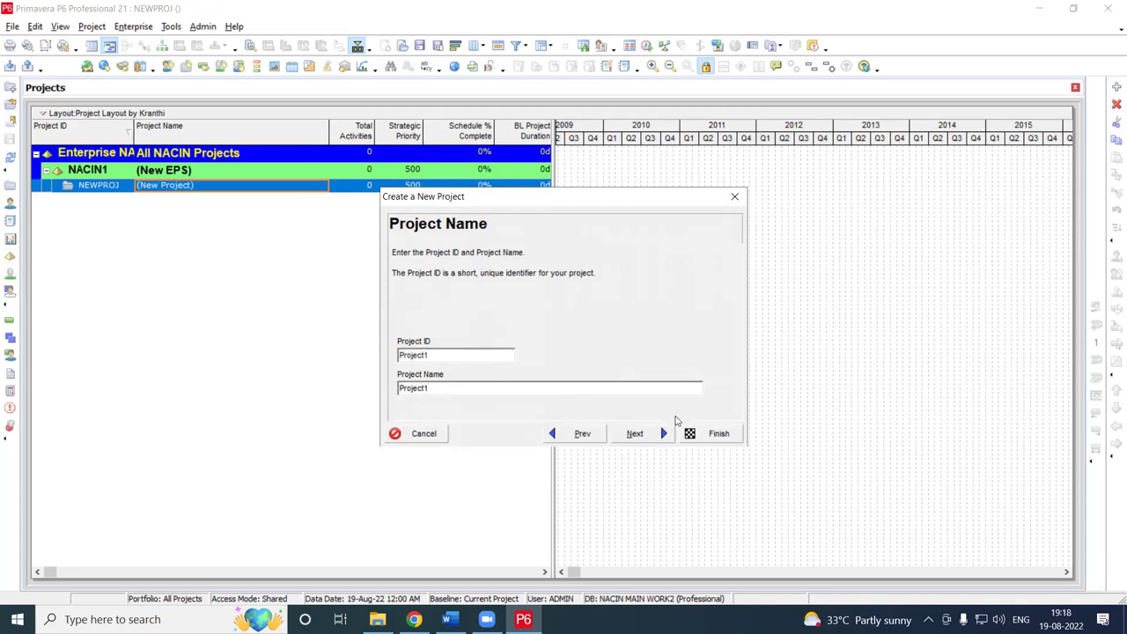
left_click(662, 434)
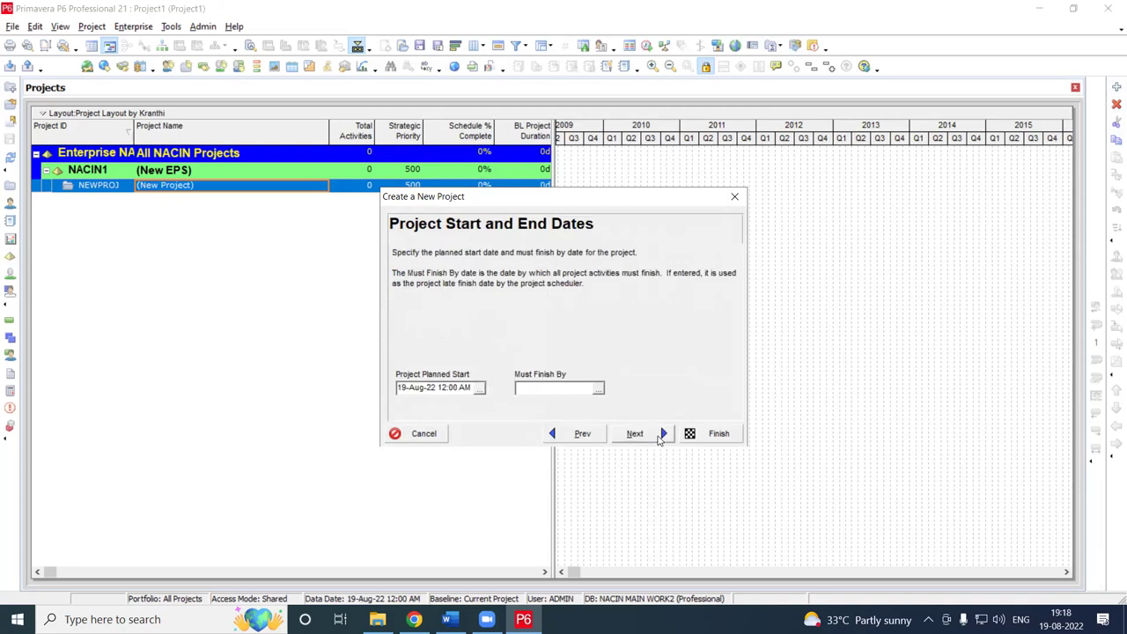
Step: Set the planned start date to 02-Jan-23 09:00 AM
left_click(479, 388)
left_click(579, 148)
left_click(579, 148)
left_click(580, 149)
left_click(580, 149)
left_click(581, 149)
left_click(410, 218)
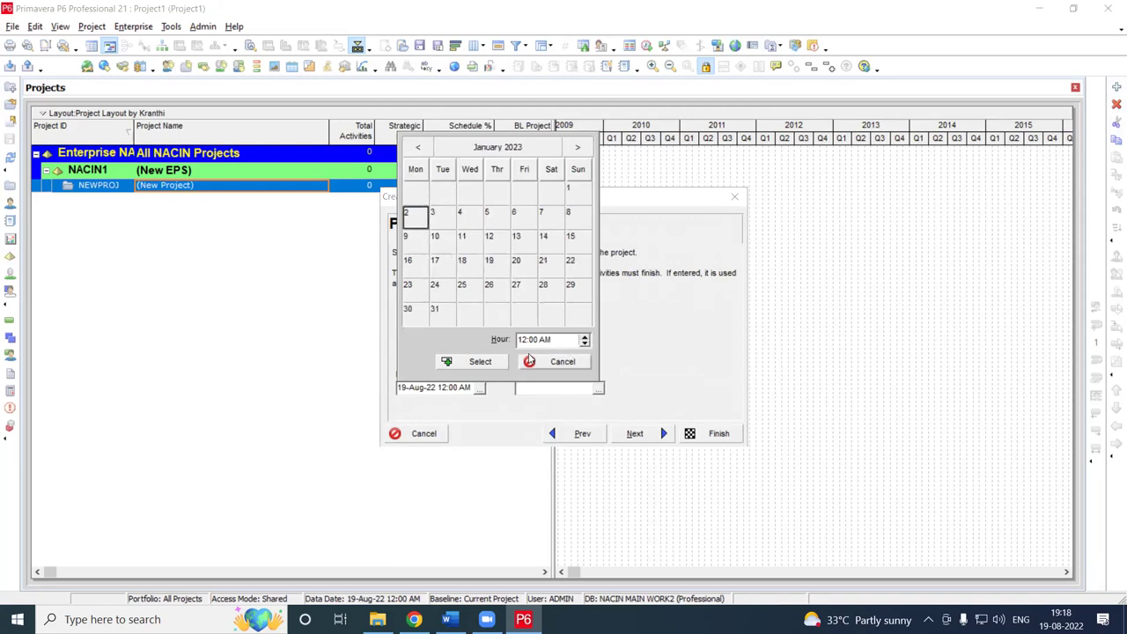
left_click(529, 339)
left_click(584, 336)
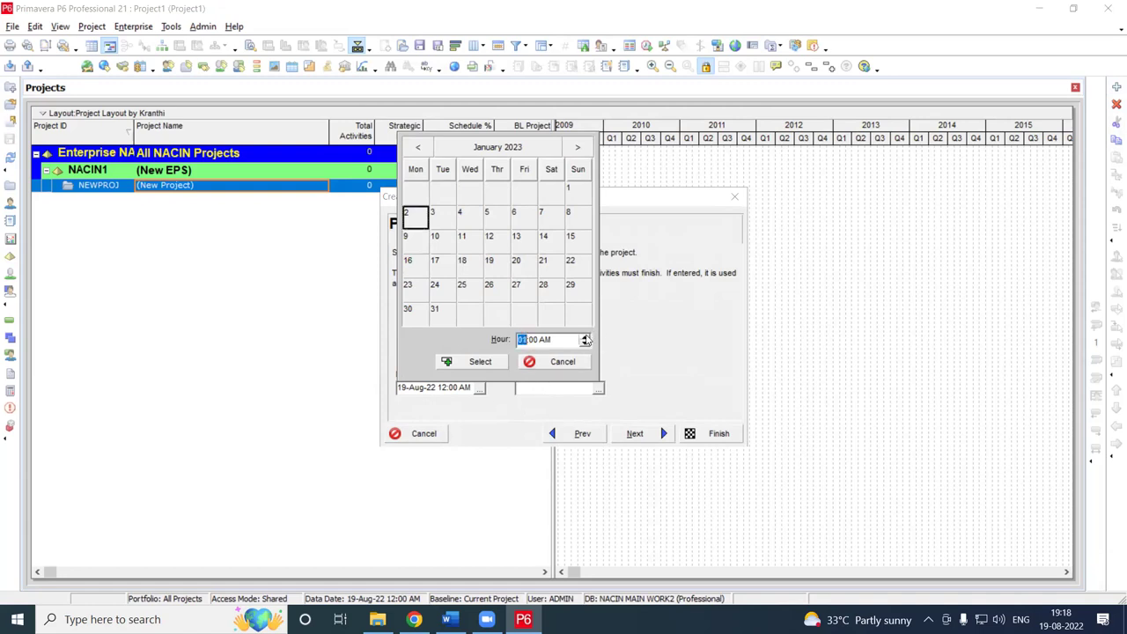
left_click(585, 336)
left_click(585, 336)
left_click(585, 336)
left_click(509, 363)
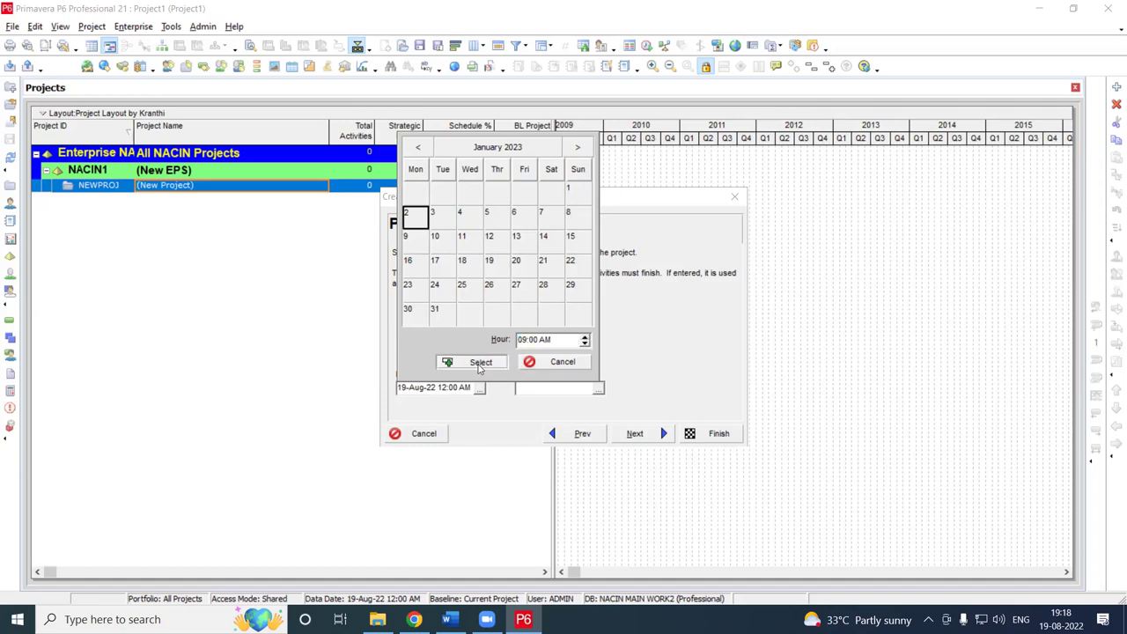
Step: Accept the remaining wizard defaults and finish creating Project1
left_click(646, 437)
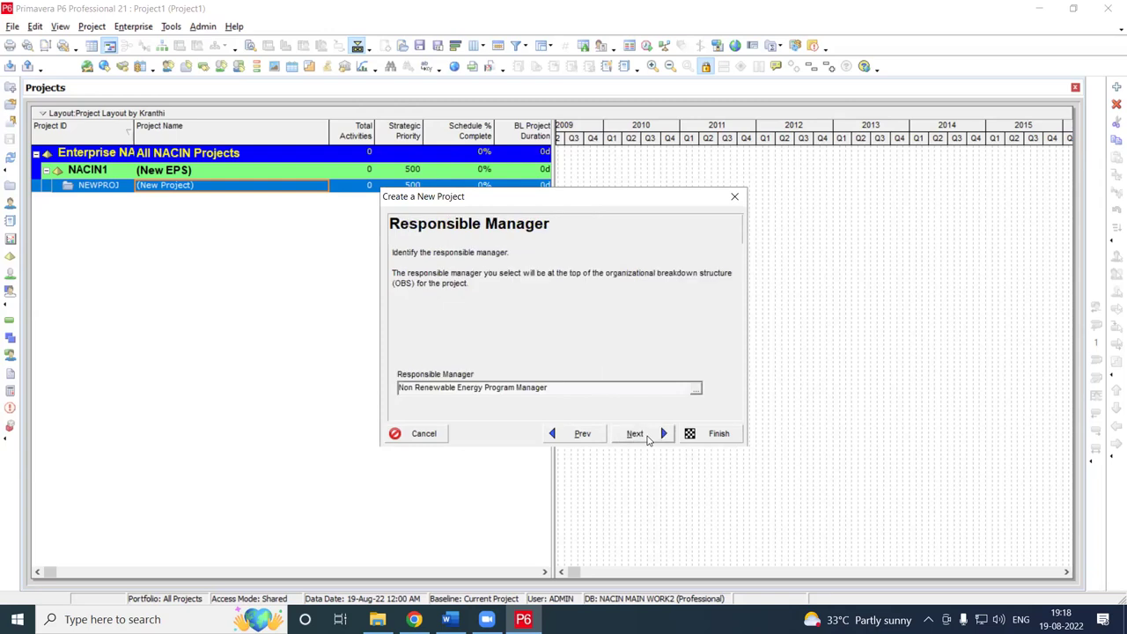
left_click(646, 438)
left_click(647, 438)
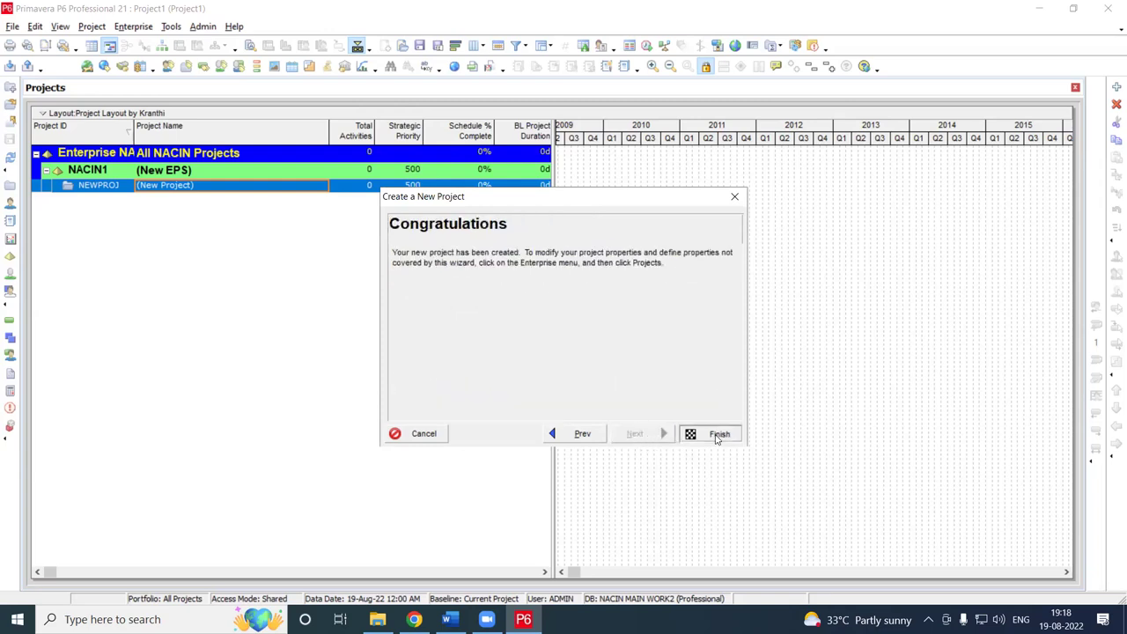
left_click(717, 433)
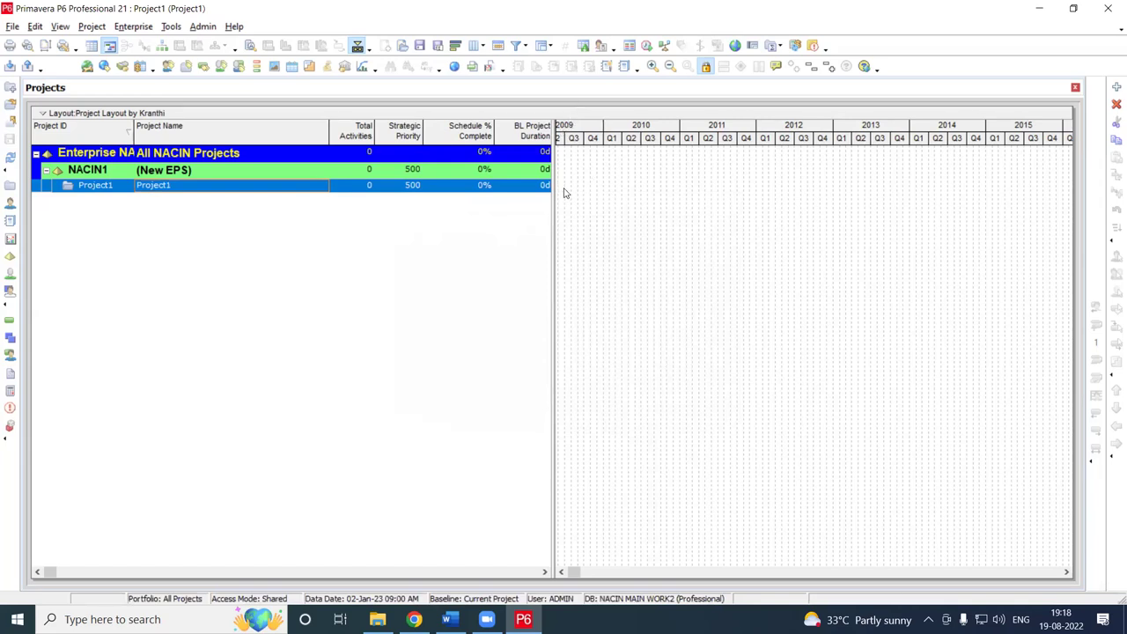
Step: Open Project1's activities, compress the Gantt timescale, and widen the table to show Calendar
right_click(211, 190)
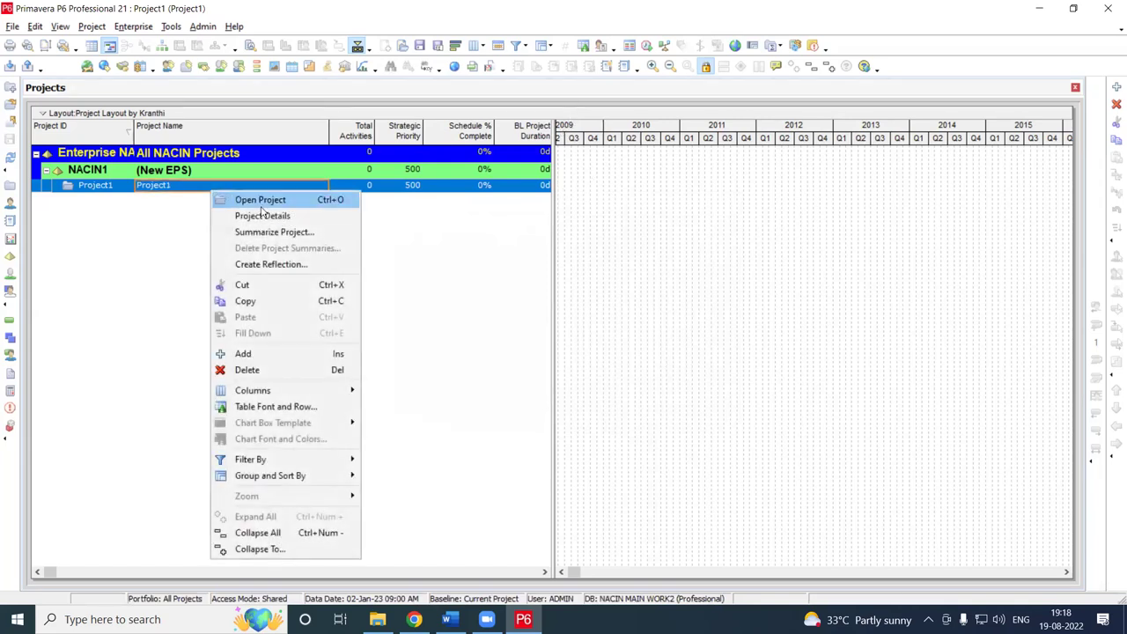
left_click(280, 201)
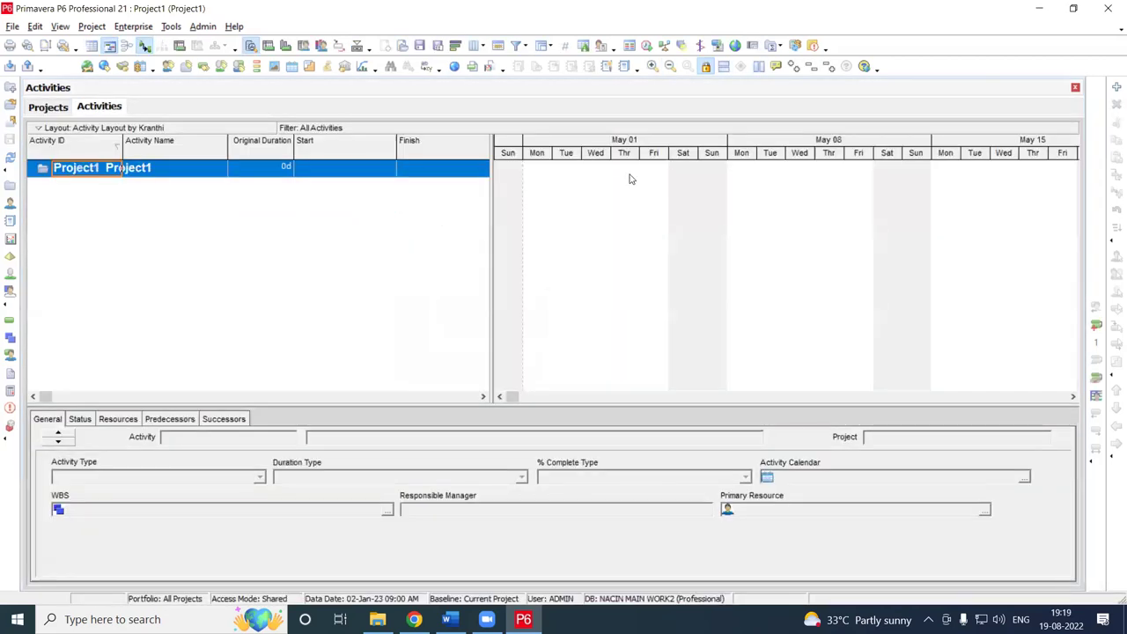
left_click_drag(877, 157, 611, 146)
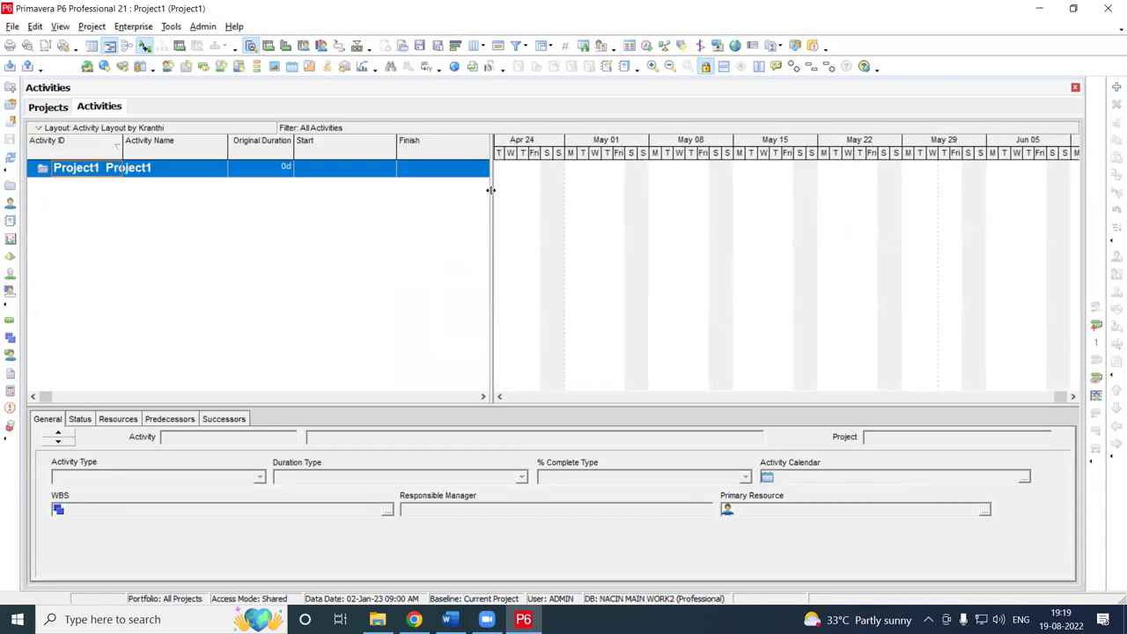
left_click_drag(491, 190, 605, 192)
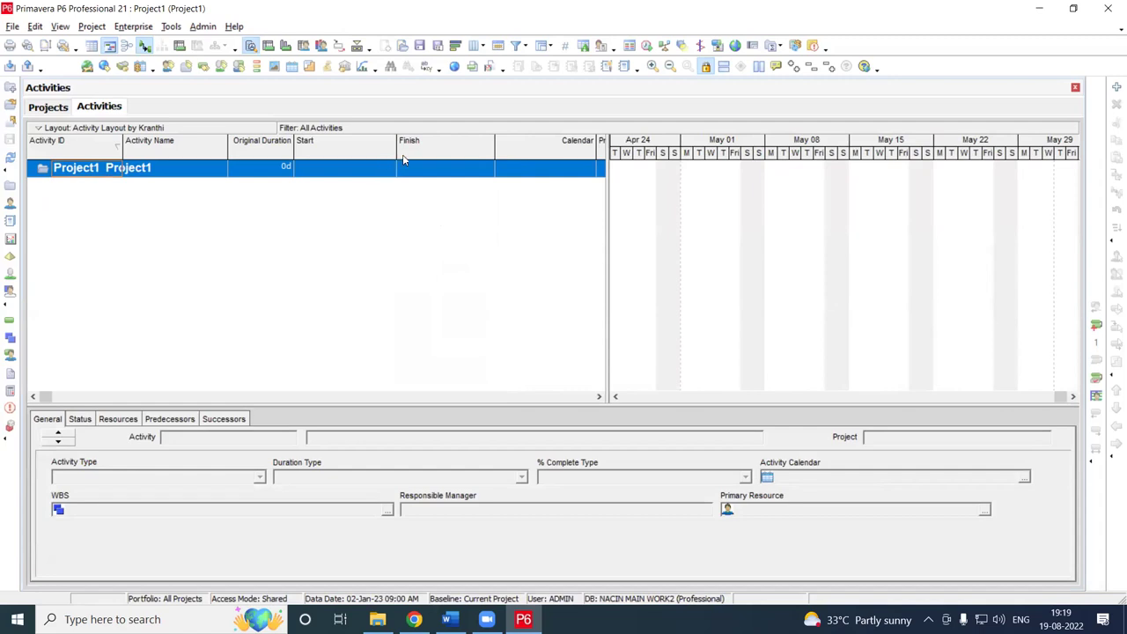
Step: Narrow the Activity Name, Start, Finish and Calendar columns and widen the Gantt chart
left_click_drag(227, 146, 211, 149)
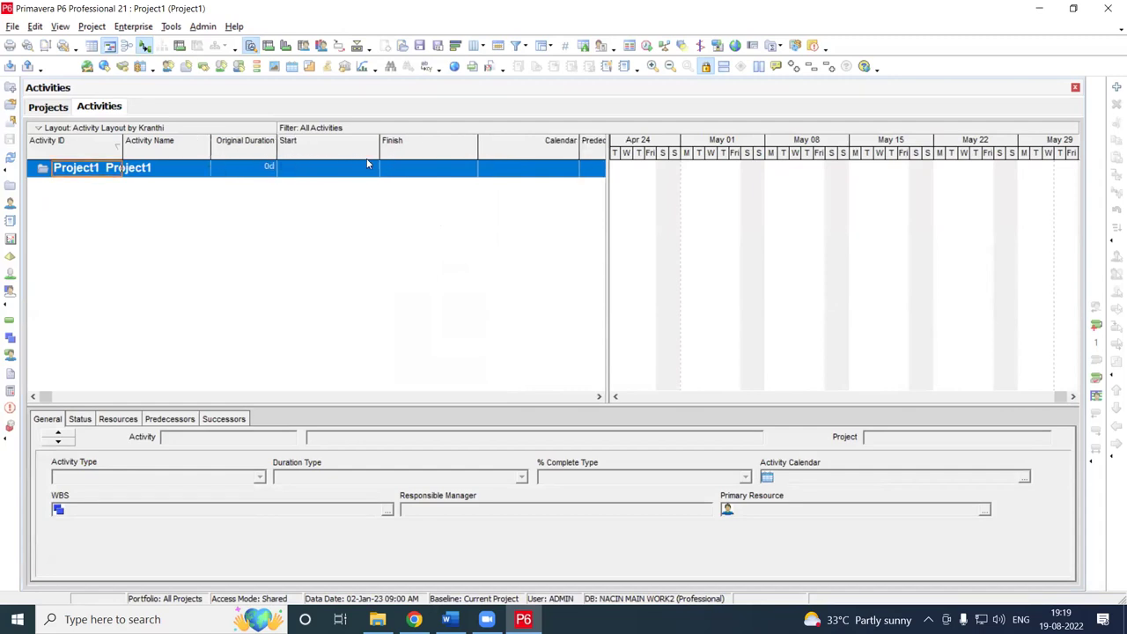
left_click_drag(380, 148, 337, 147)
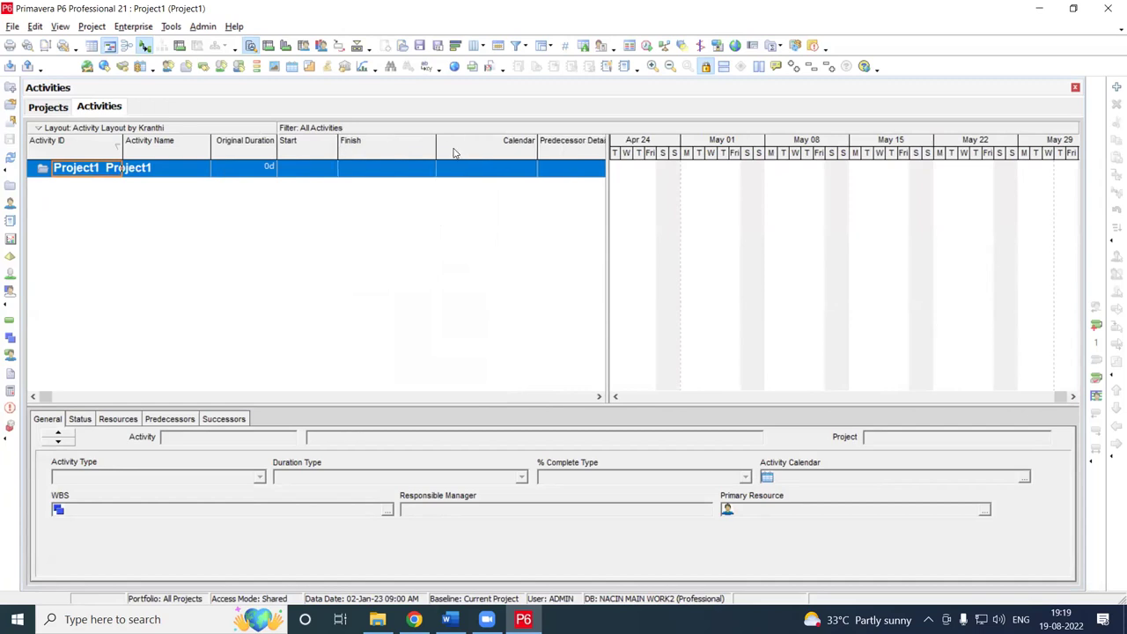
left_click_drag(432, 147, 390, 148)
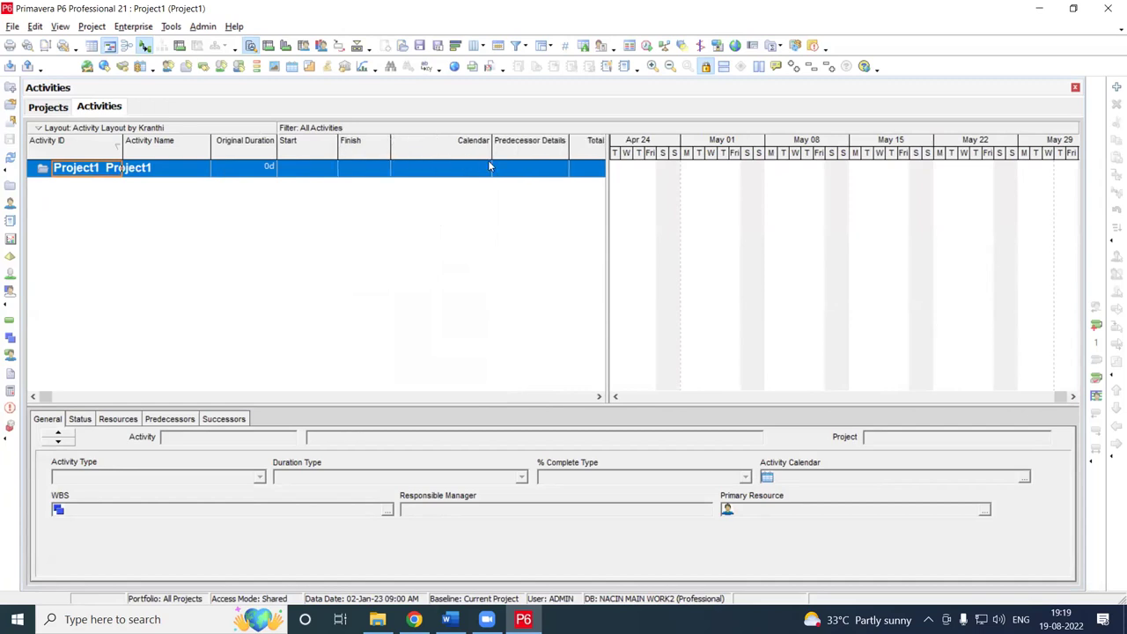
left_click_drag(493, 153, 463, 152)
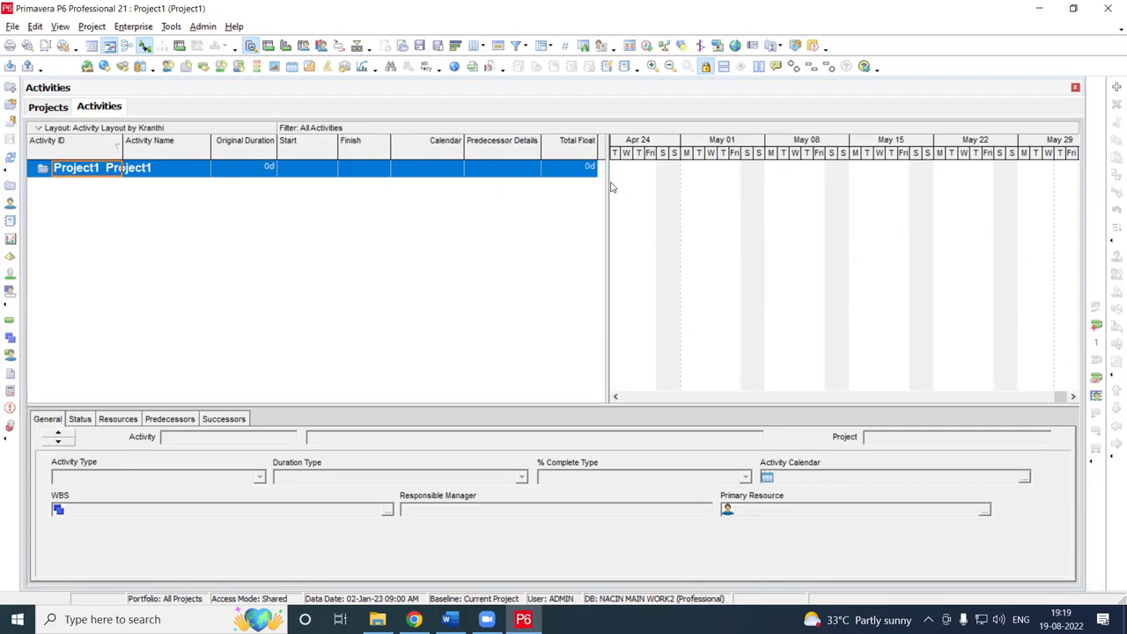
left_click_drag(607, 177, 478, 174)
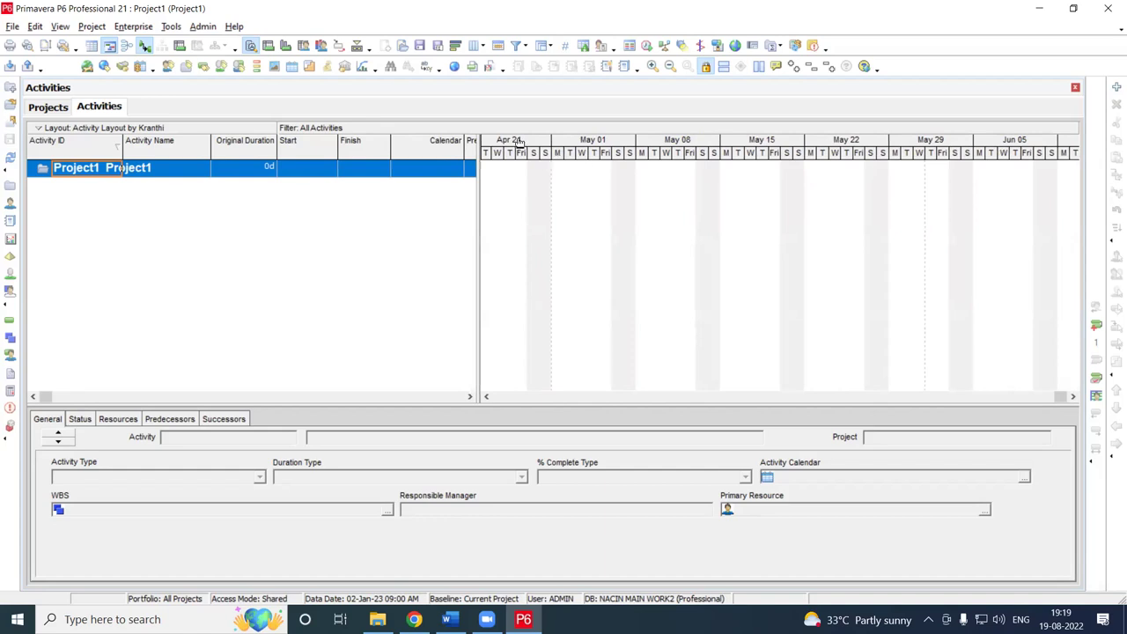
Step: Add activity A1000, pan the timeline to early January, widen Start, narrow Original Duration
left_click(1115, 88)
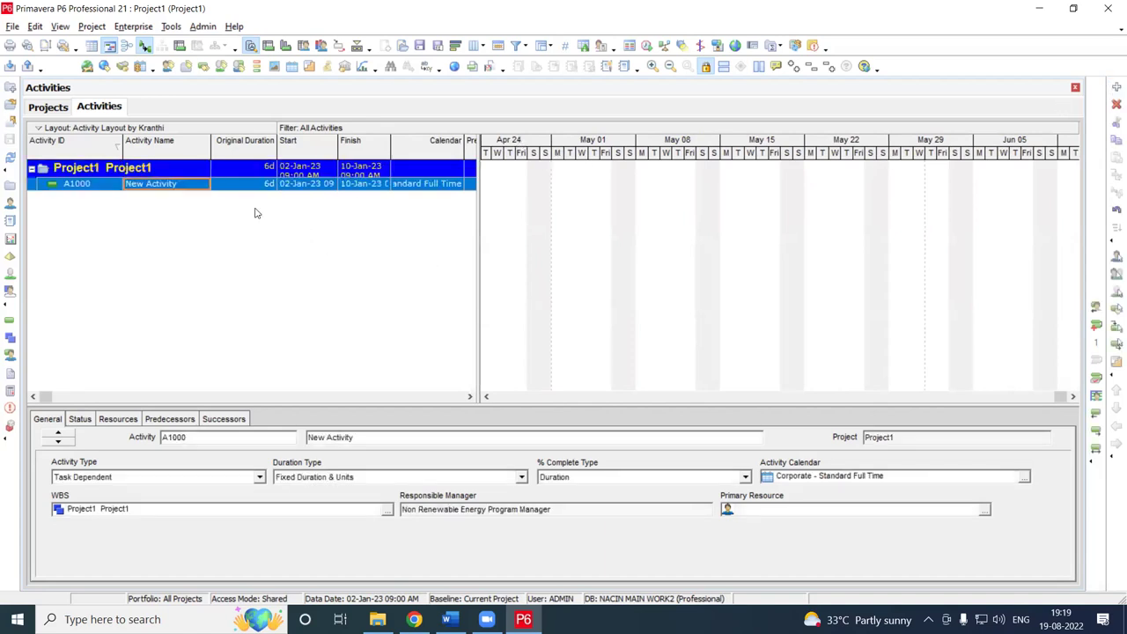
left_click(490, 185)
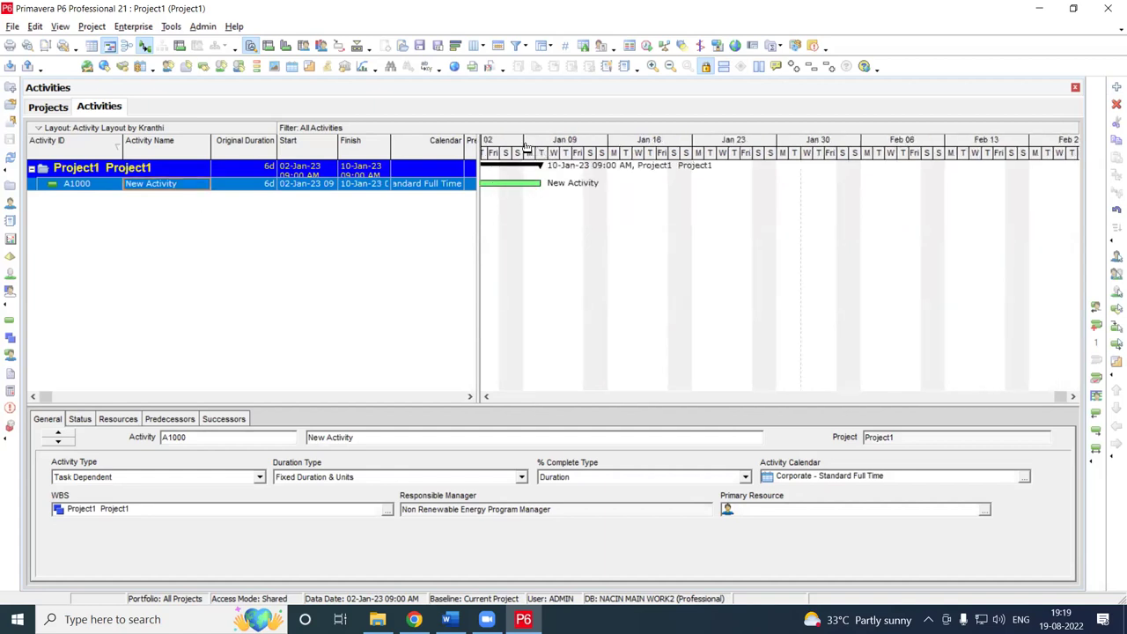
left_click_drag(502, 142, 569, 160)
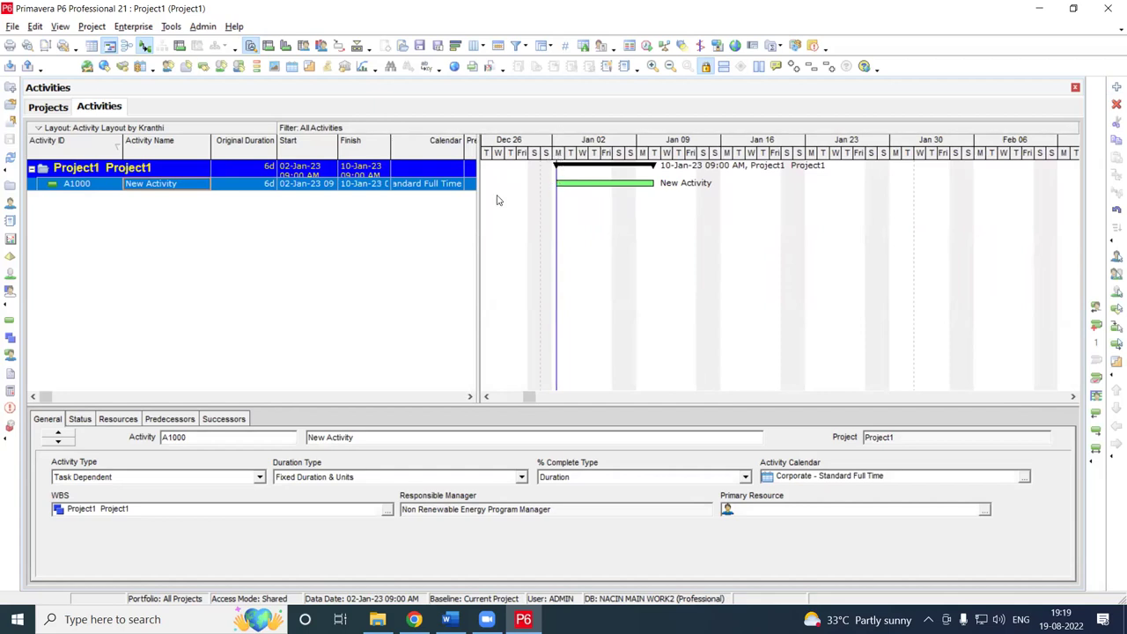
left_click_drag(339, 148, 459, 148)
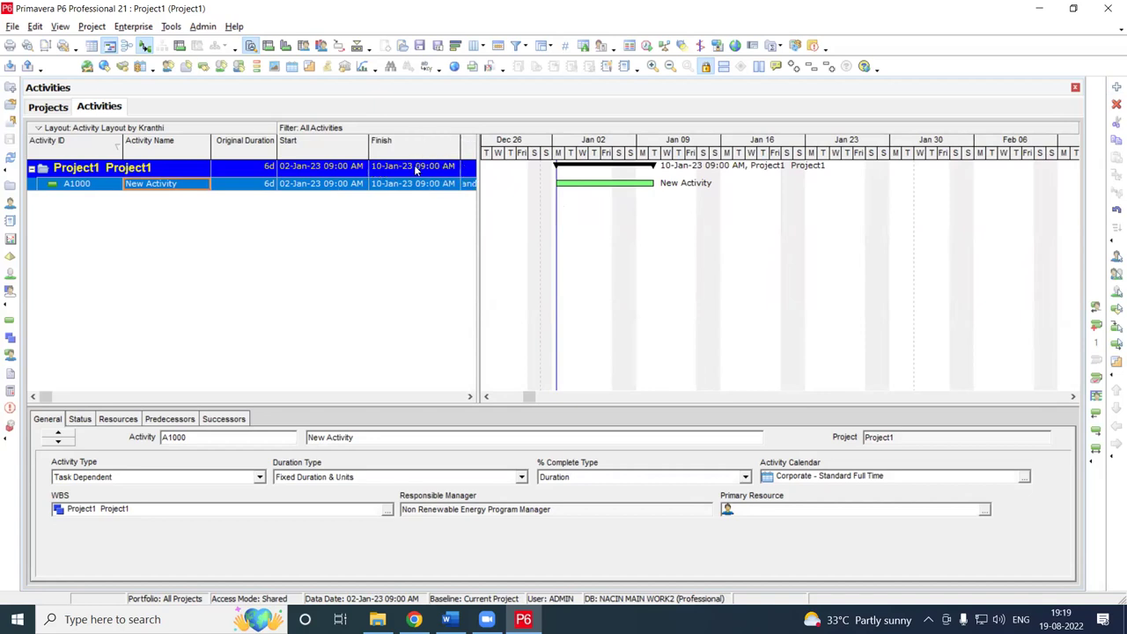
left_click_drag(278, 150, 255, 150)
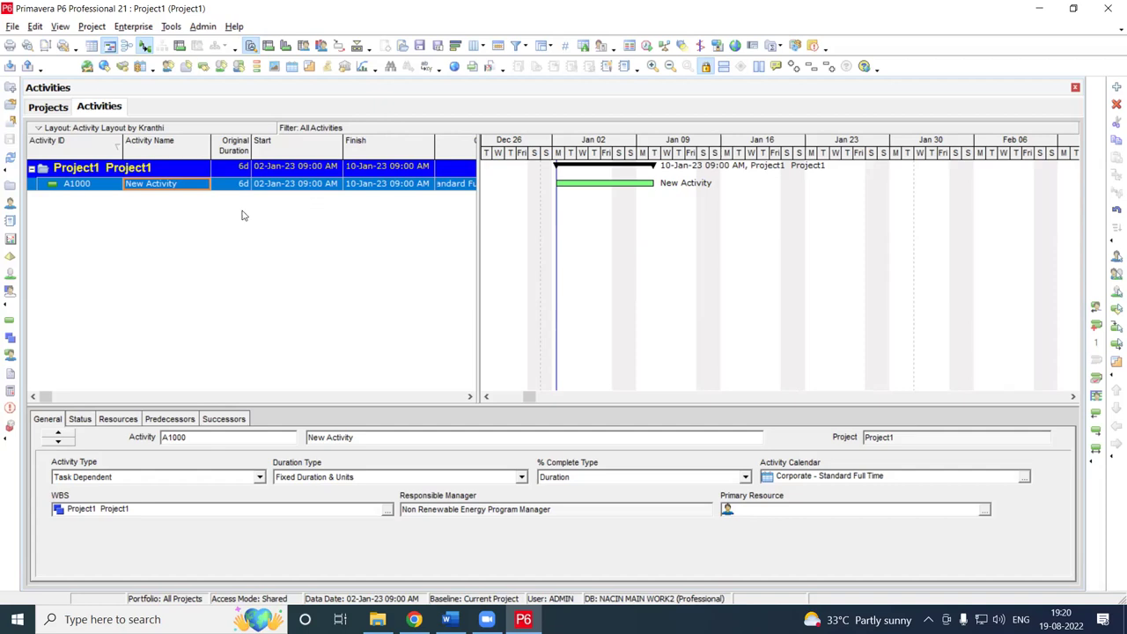
Step: Hide the Activity Critical Path toolbar via View > Toolbars
left_click(60, 27)
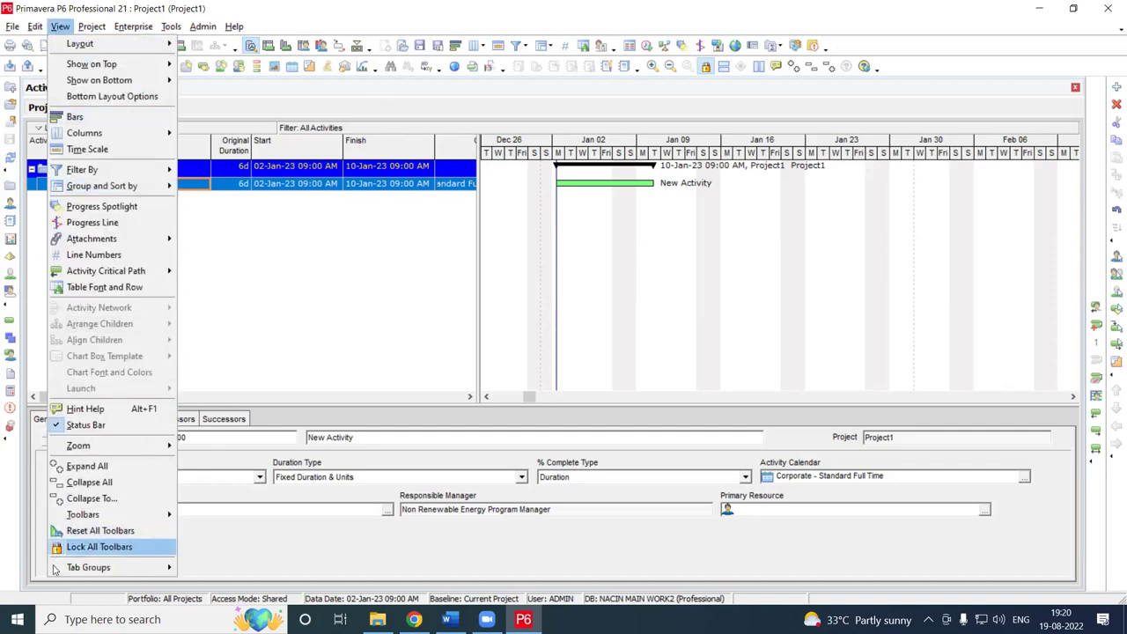
mouse_move(173, 517)
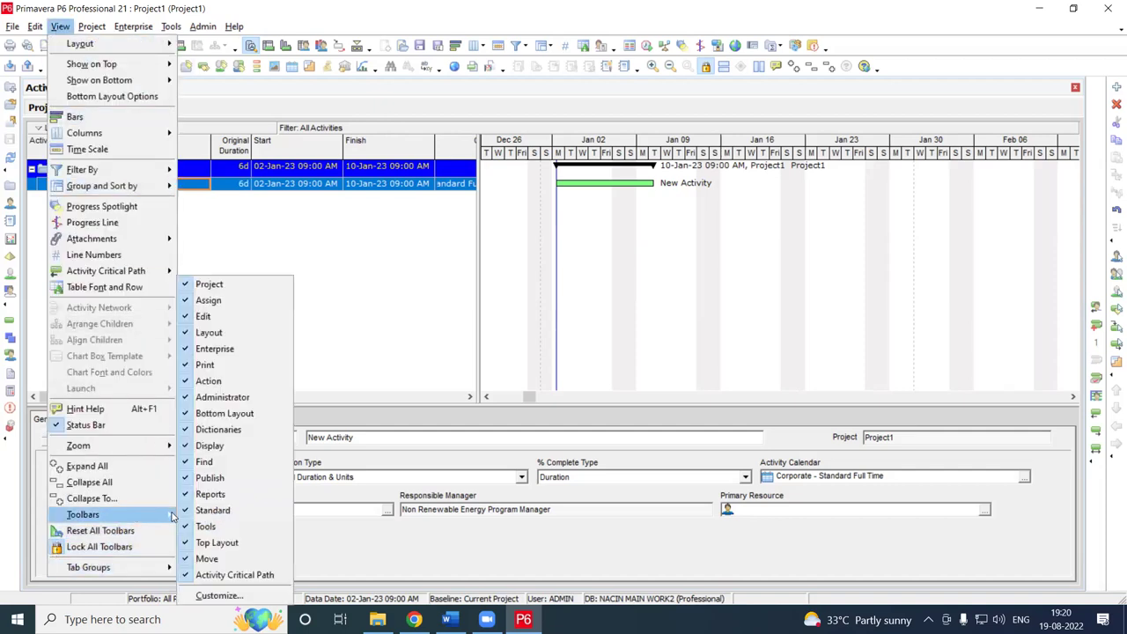
left_click(234, 574)
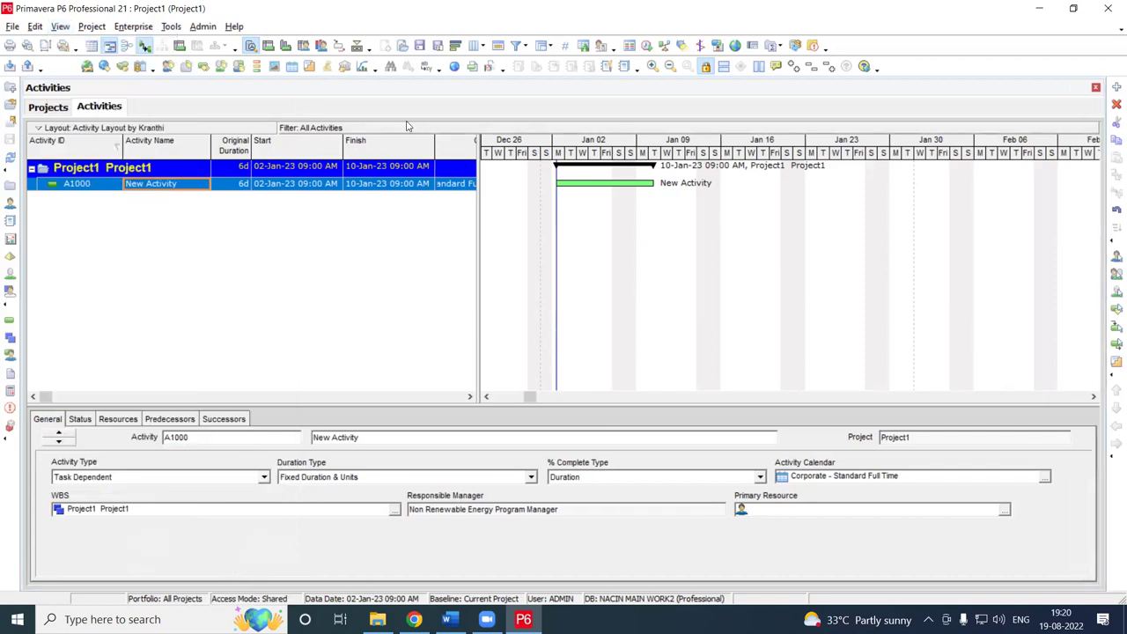
Step: Exit P6 and confirm closing it
left_click(15, 29)
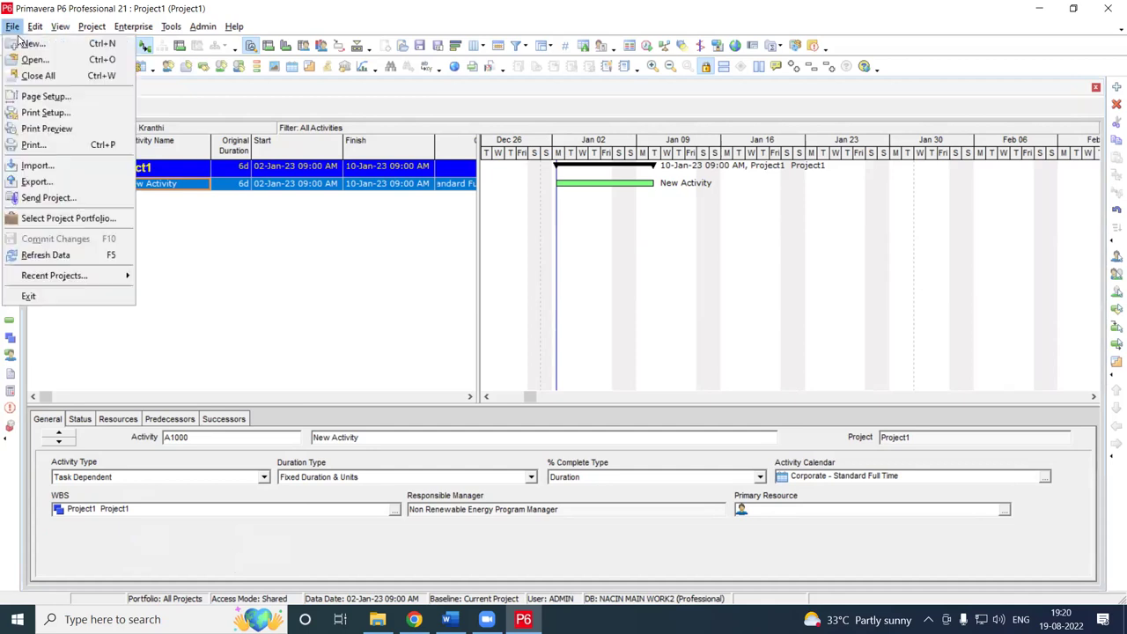
left_click(88, 297)
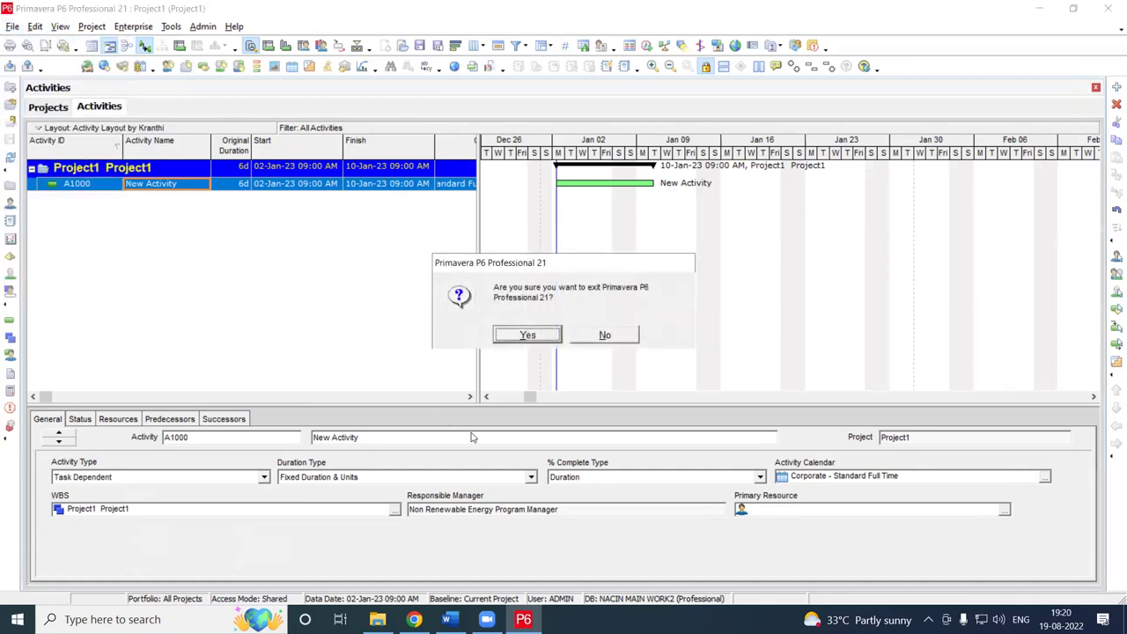
left_click(533, 331)
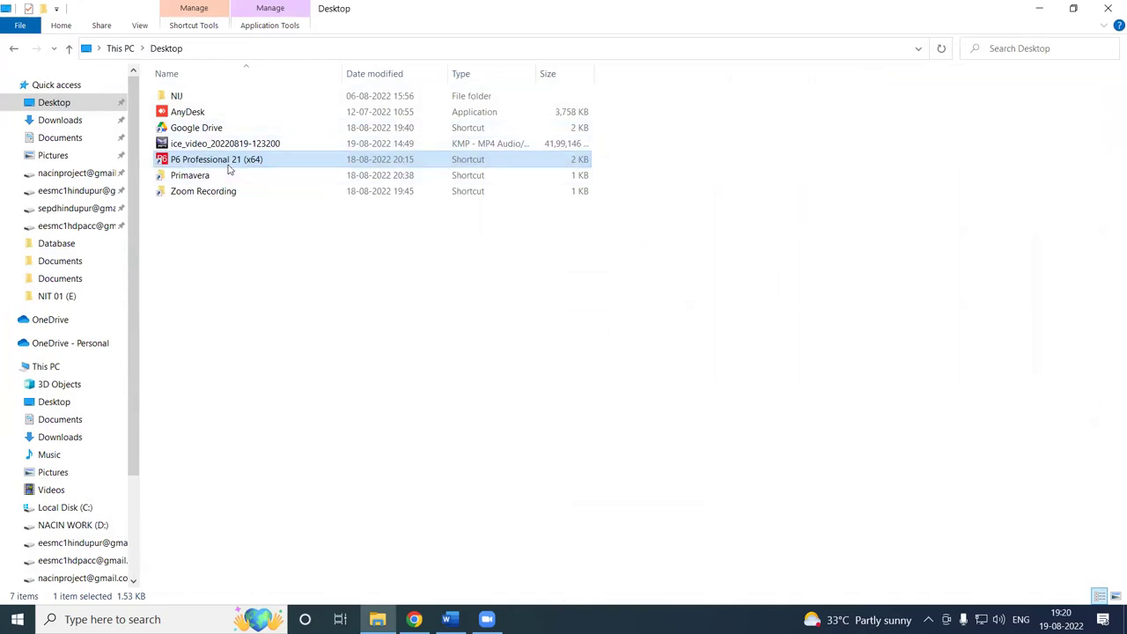
Step: Relaunch P6 and test the Training database connection successfully in Database Configuration
key("Return")
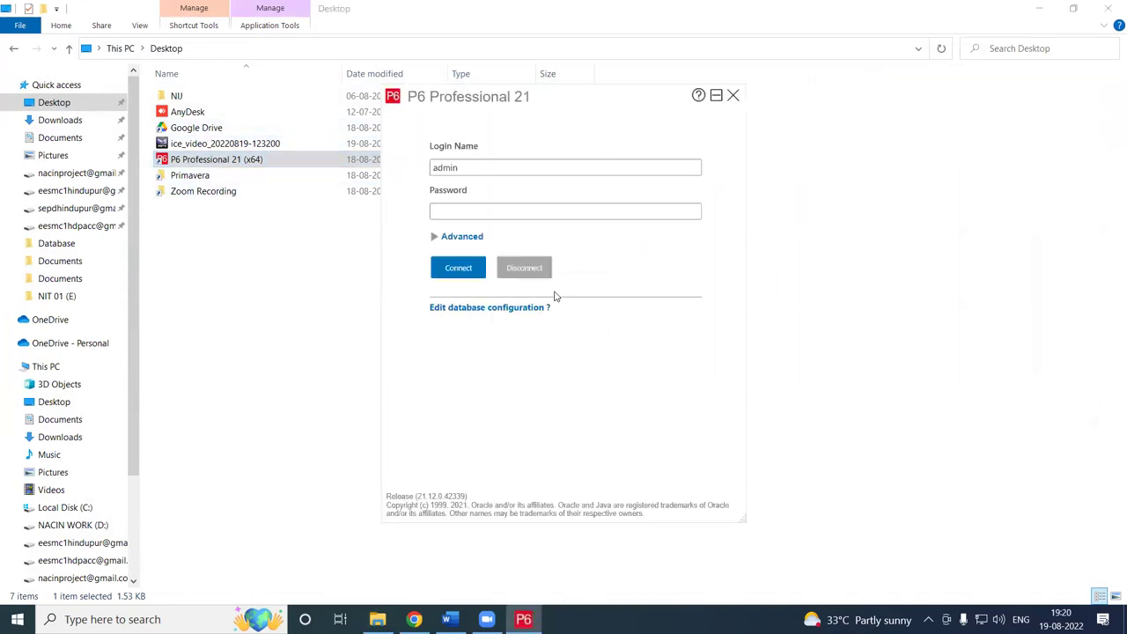
left_click(496, 312)
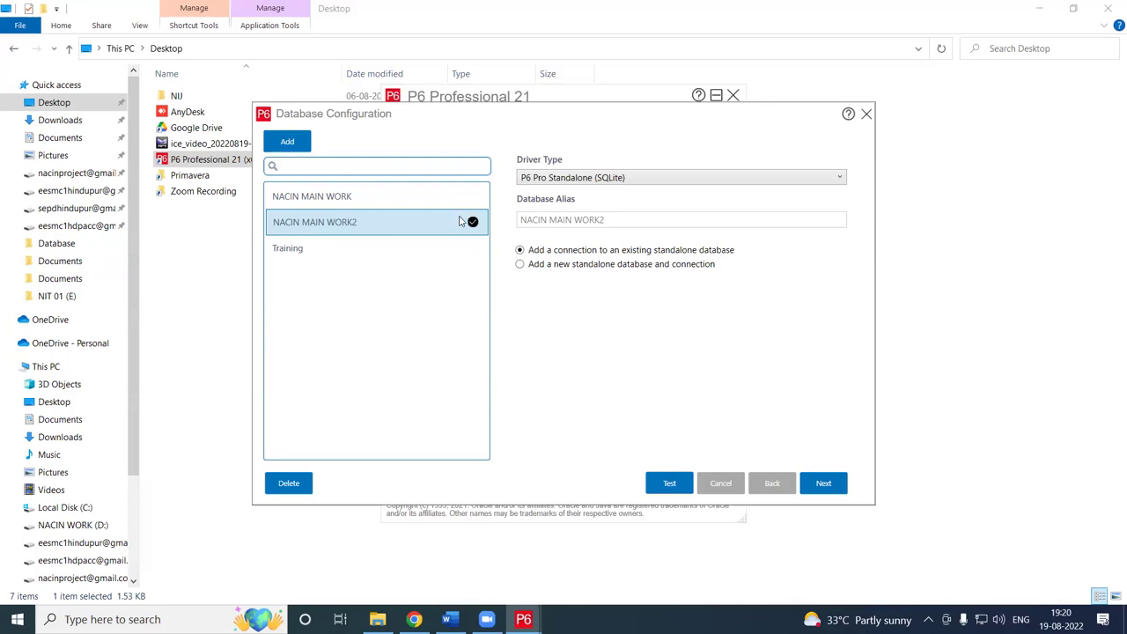
left_click(291, 251)
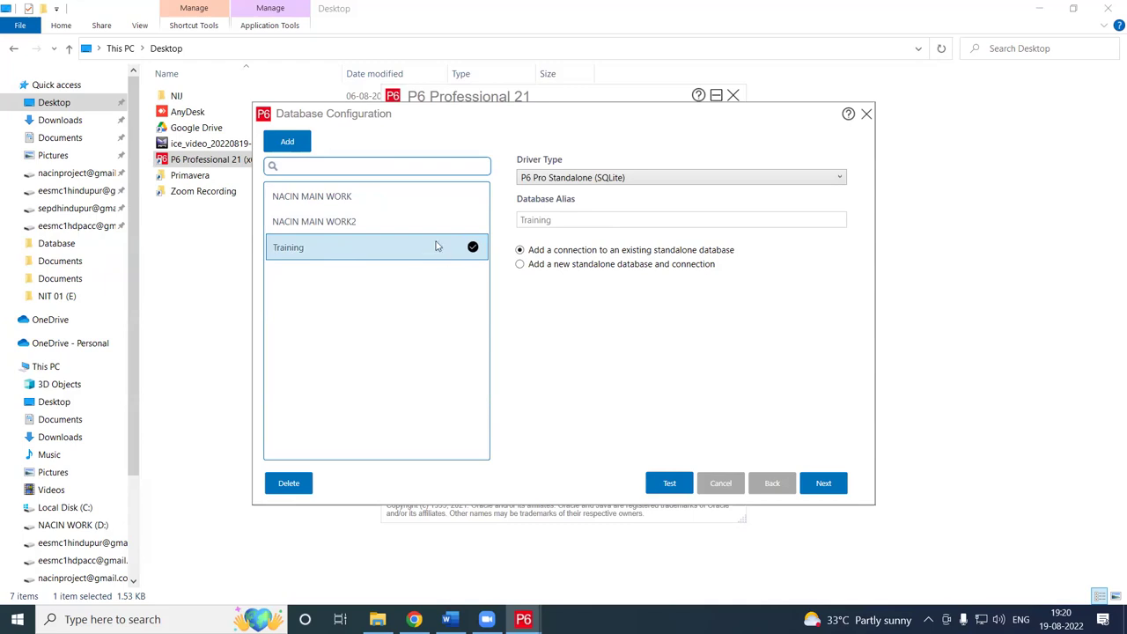
left_click(669, 482)
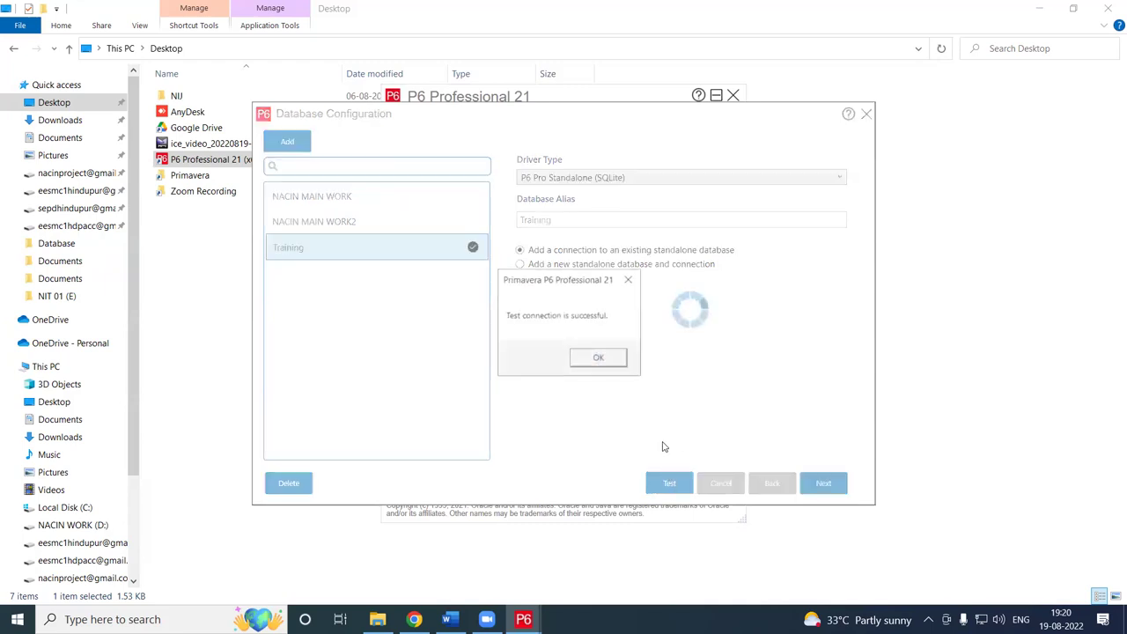
left_click(606, 361)
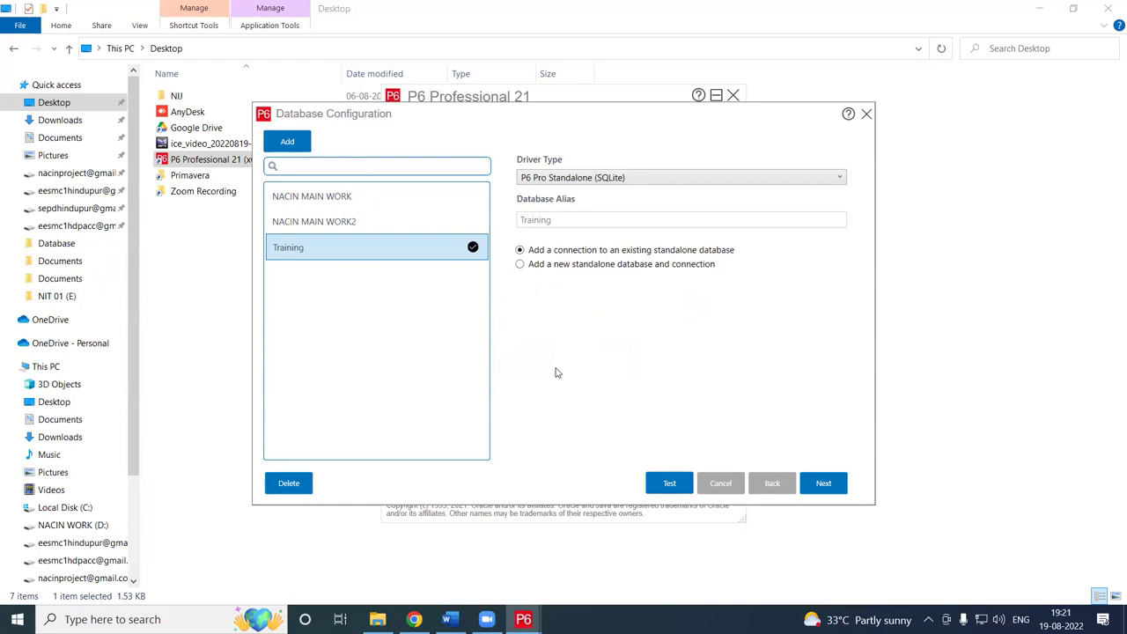
left_click(667, 484)
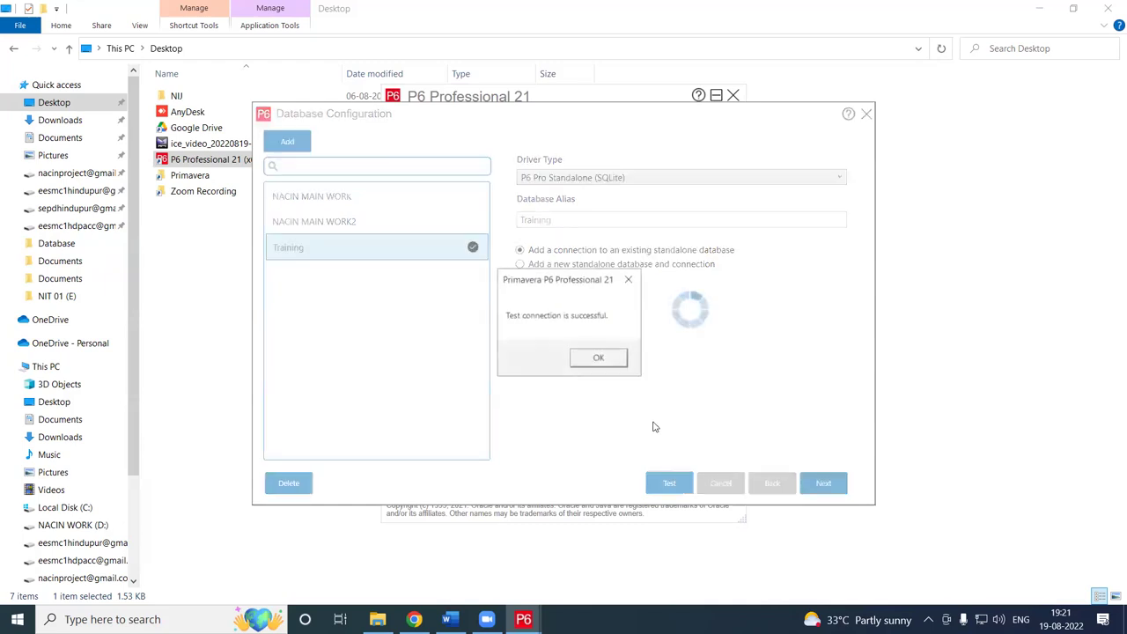
left_click(623, 364)
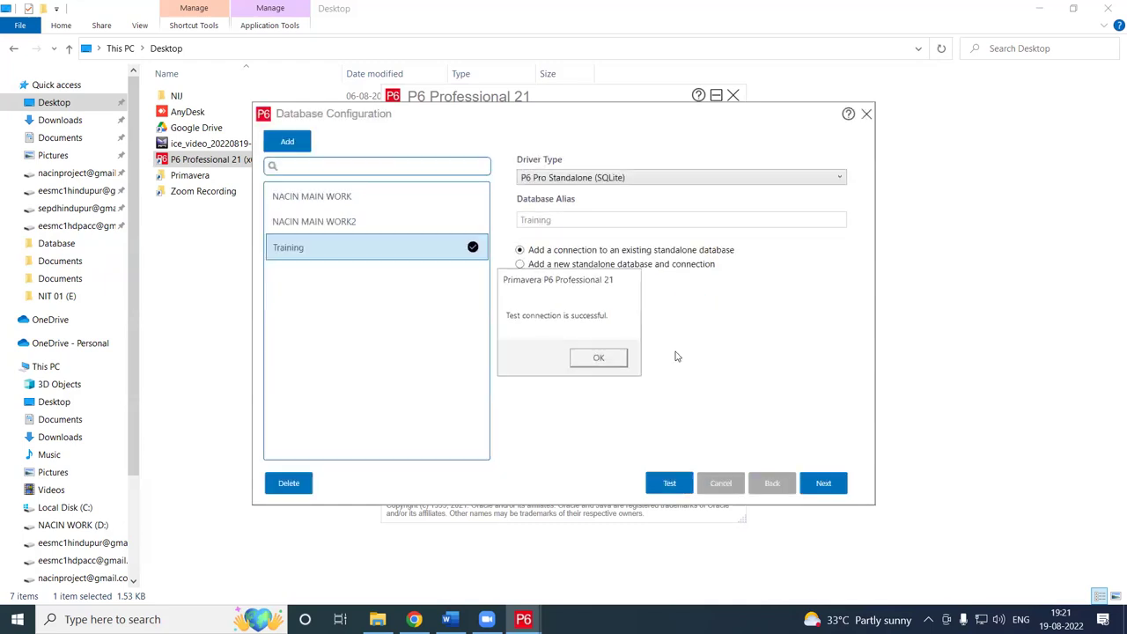
Step: Close Database Configuration and connect as admin with the account password
left_click(868, 115)
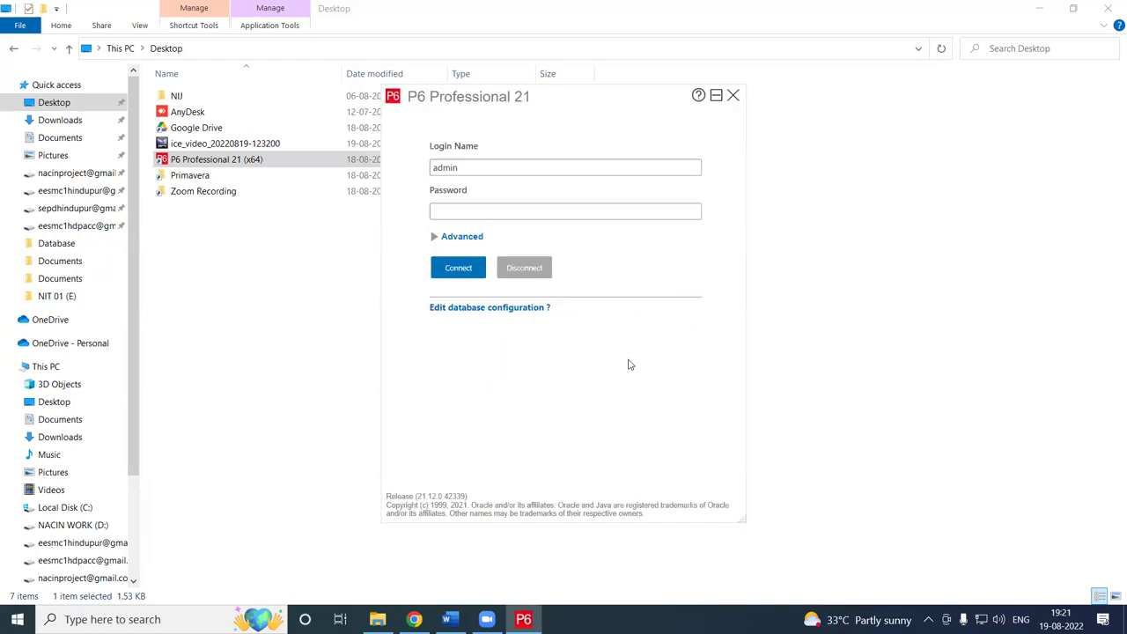
left_click(518, 212)
type("admi")
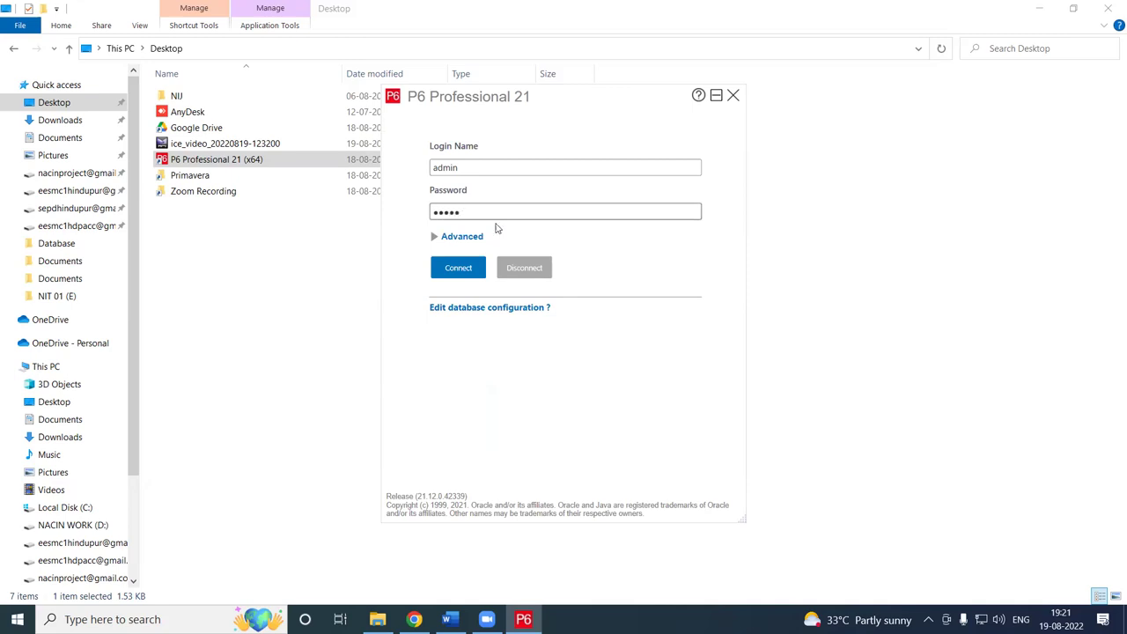
left_click(462, 275)
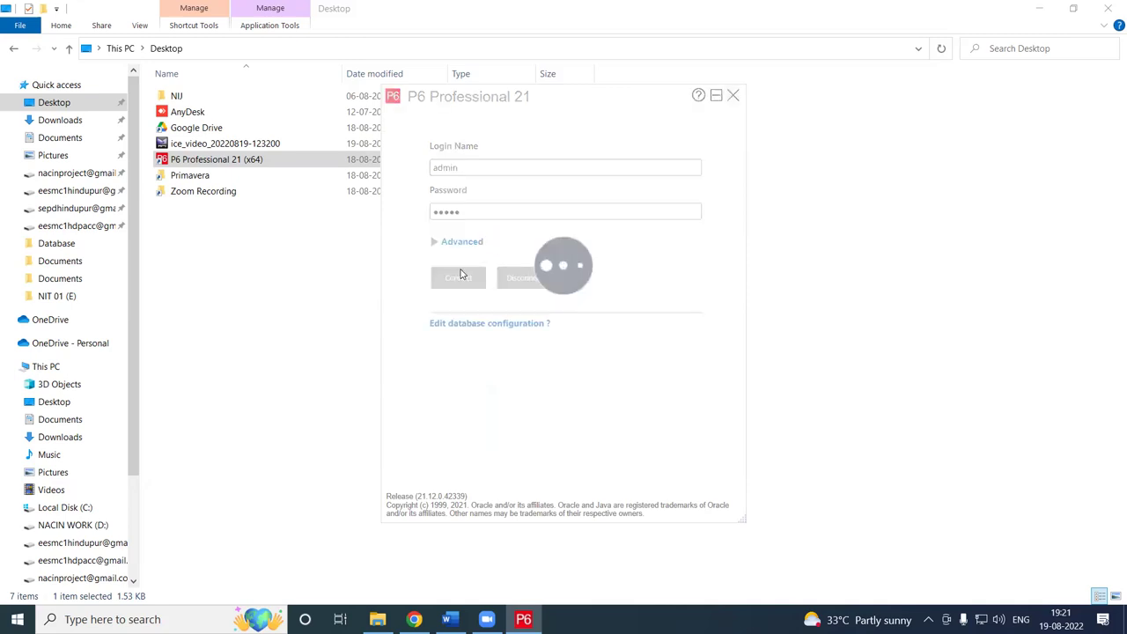